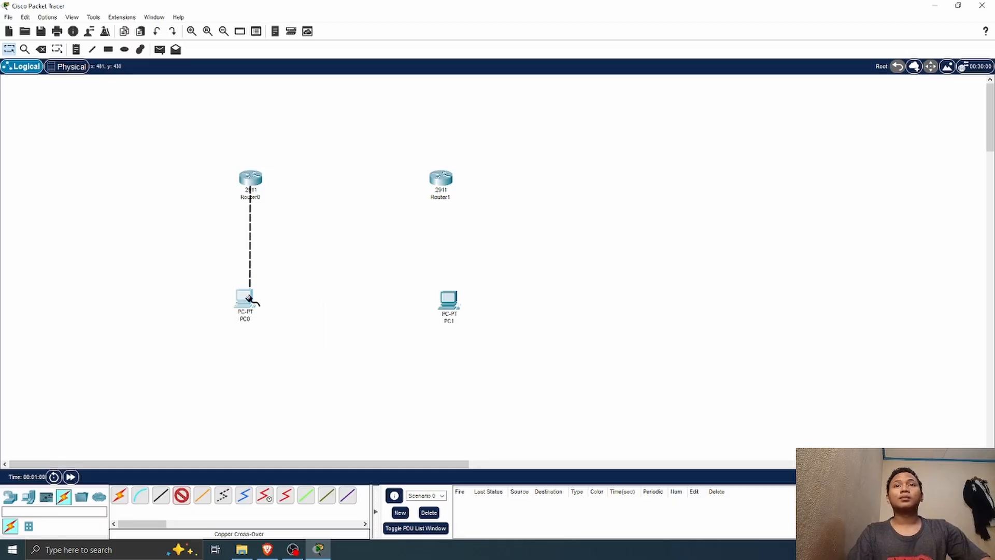
Step: Finish the copper cross-over link from Router0's GigabitEthernet0/0 at PC0's FastEthernet0 port
click(247, 296)
click(303, 332)
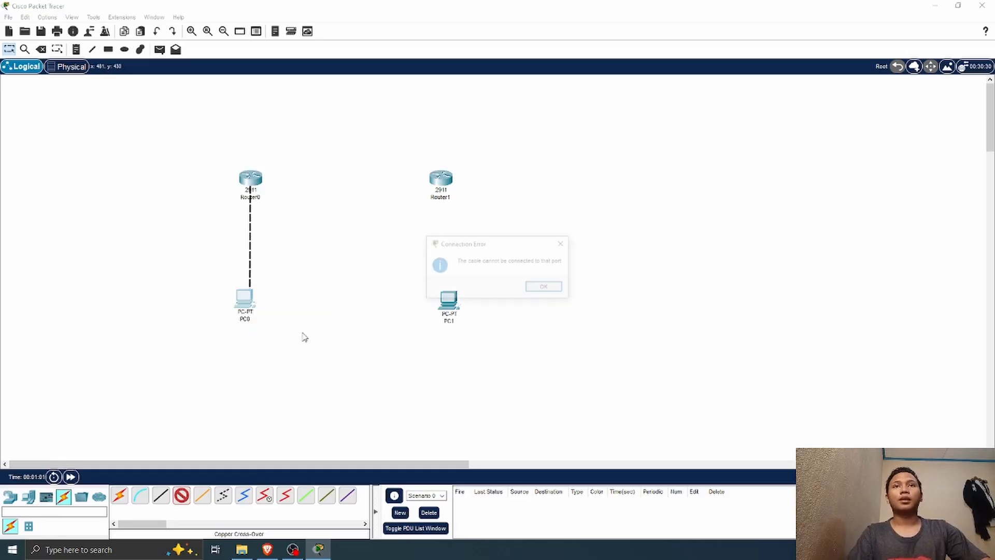
click(546, 287)
click(247, 301)
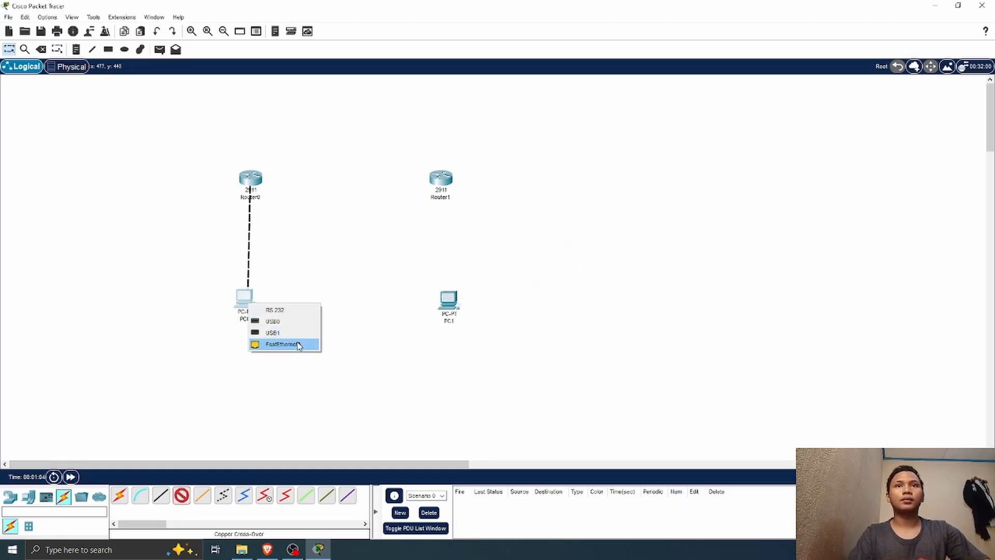
click(298, 345)
Step: Link Router1's GigabitEthernet0/0 to PC1's FastEthernet0 with a copper cross-over cable and align both PCs beneath their routers
click(180, 499)
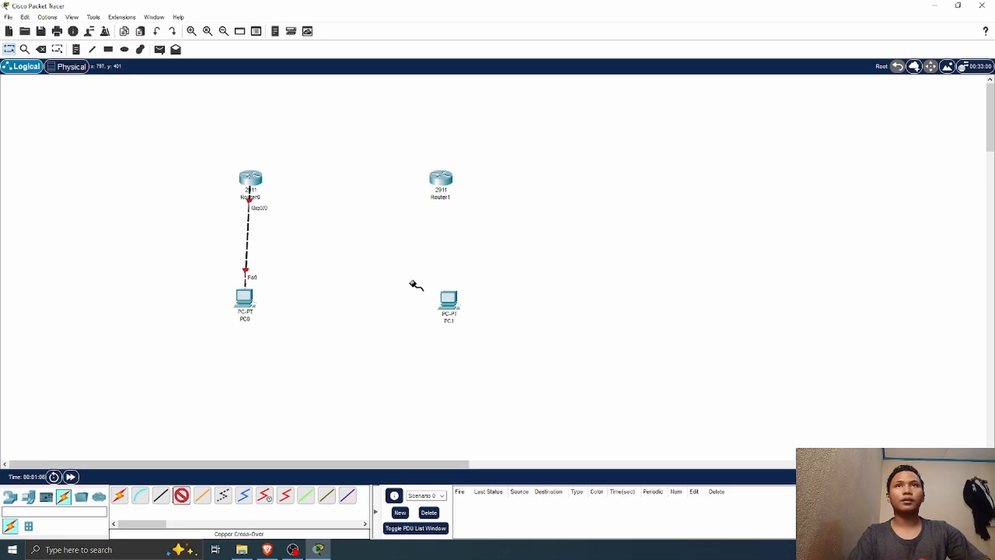
click(440, 179)
click(493, 206)
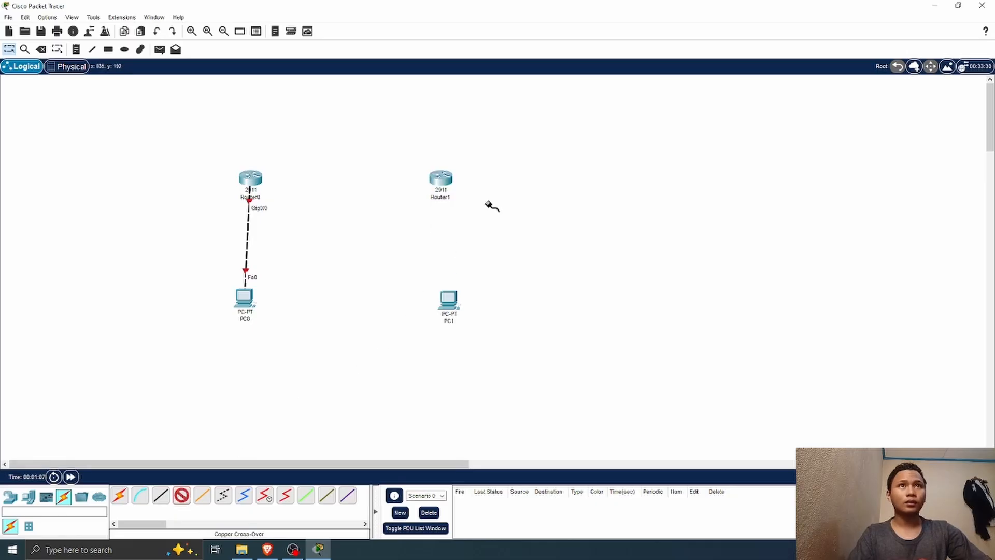
click(449, 299)
click(487, 341)
drag(451, 306, 447, 302)
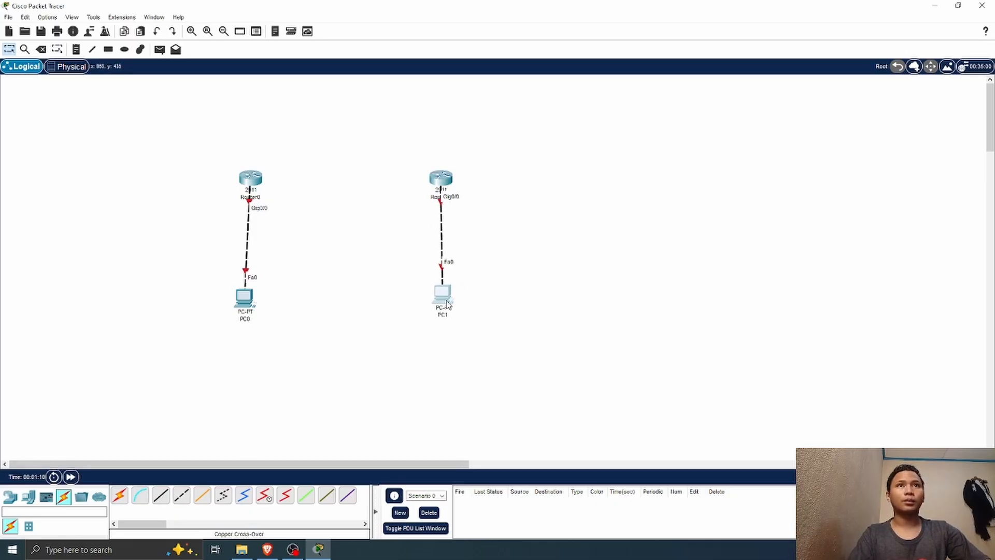
drag(243, 302, 247, 300)
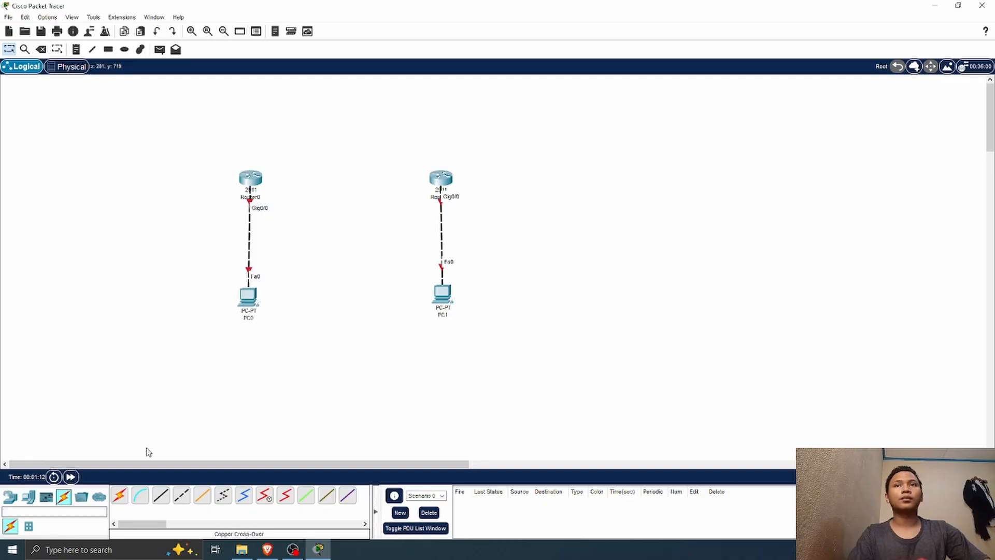
Step: Connect Router0's GigabitEthernet0/1 to Router1's GigabitEthernet0/1 with a copper cross-over cable
click(182, 496)
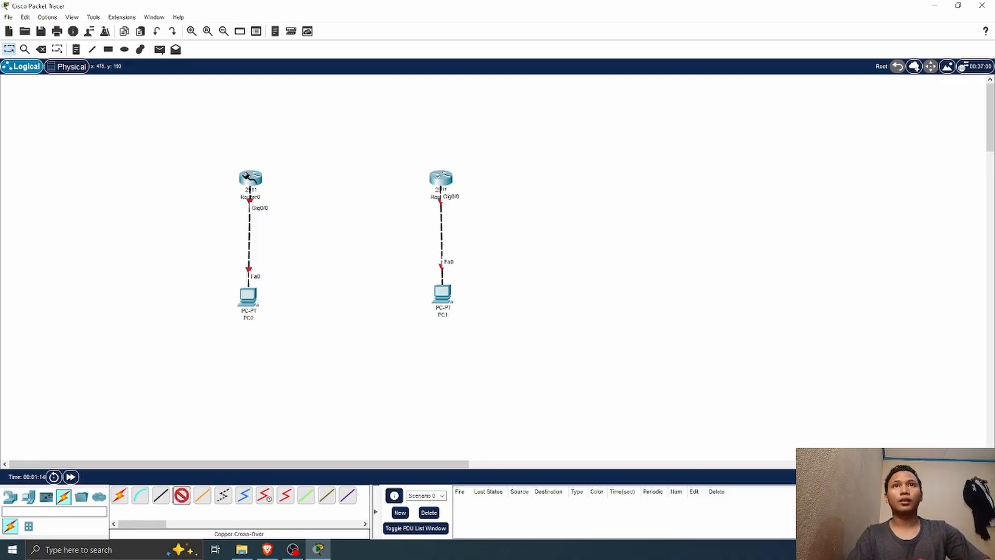
click(251, 178)
click(317, 209)
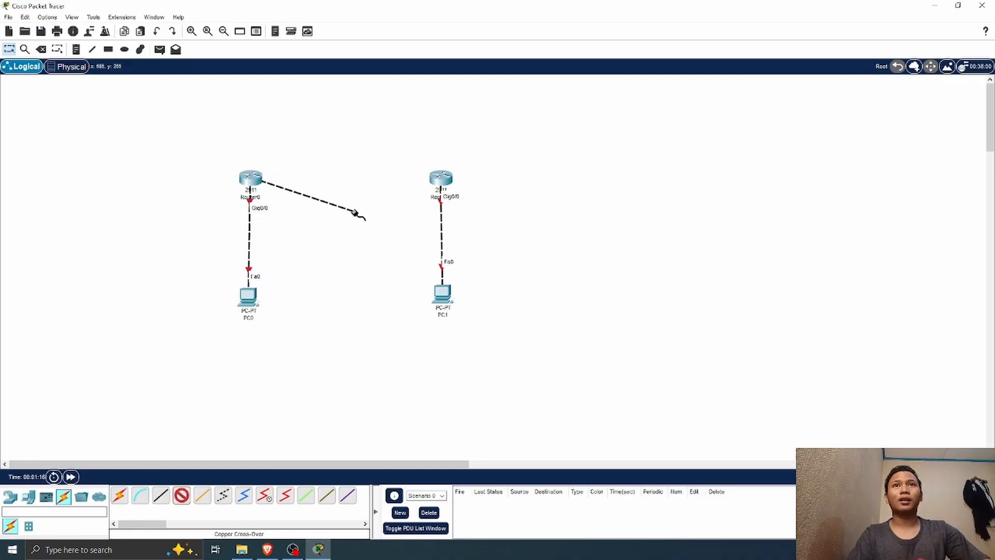
click(443, 177)
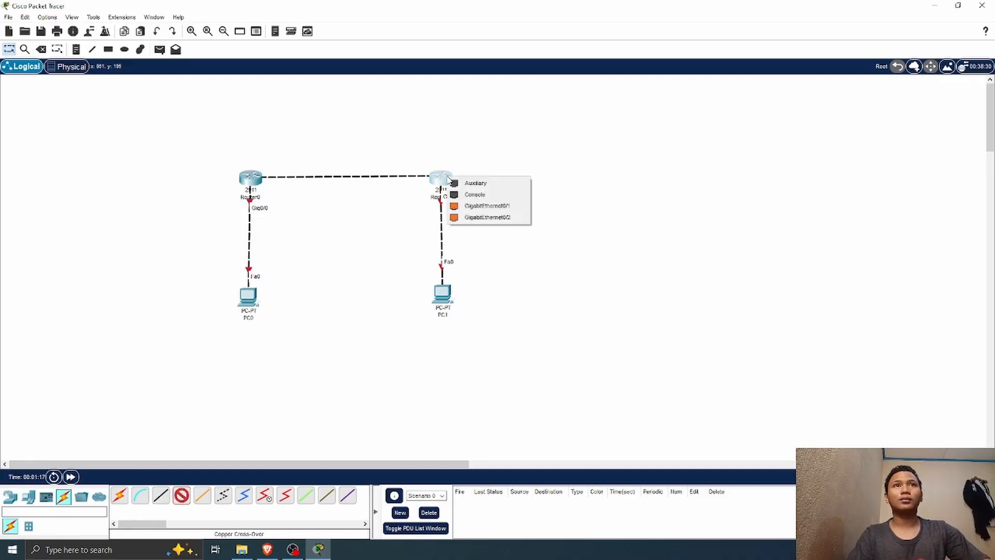
click(507, 210)
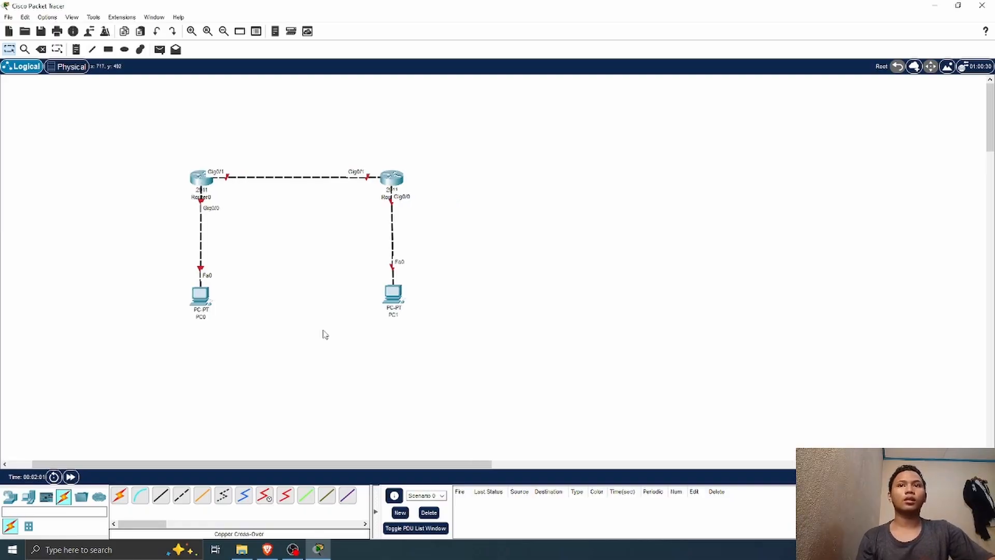
Step: Place the address notes 100.100.100.1/24 beside Router0 and 100.100.100.2/24 beside PC0
drag(314, 462, 98, 458)
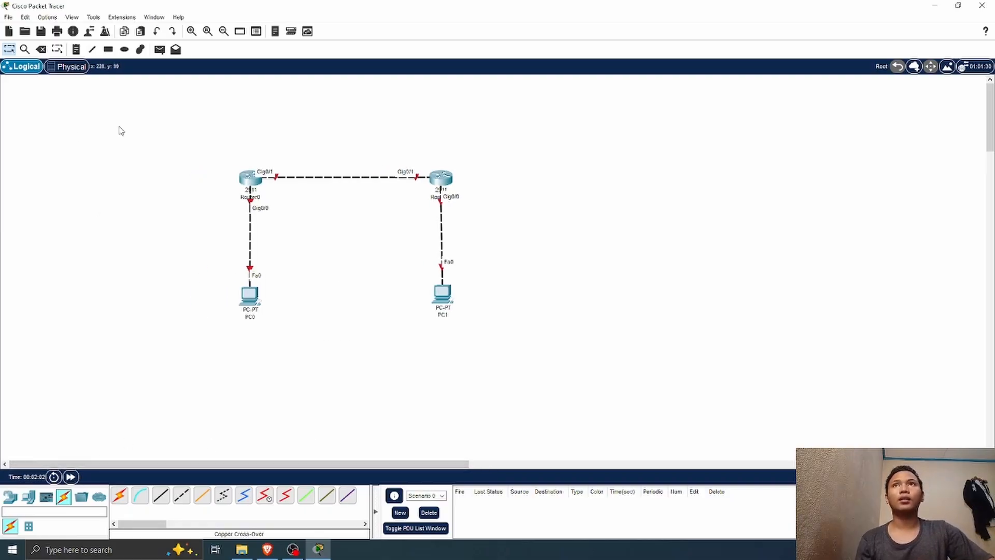
click(77, 49)
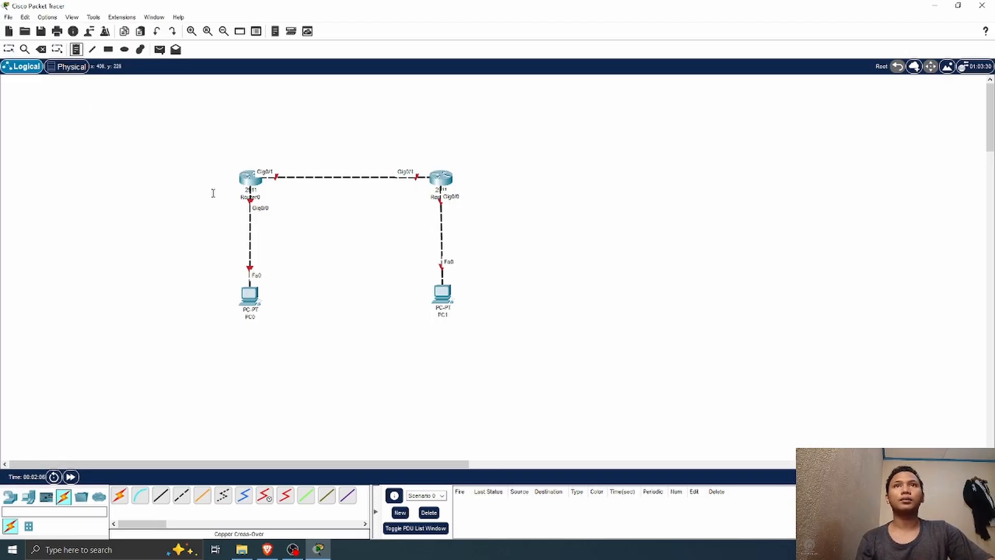
click(192, 194)
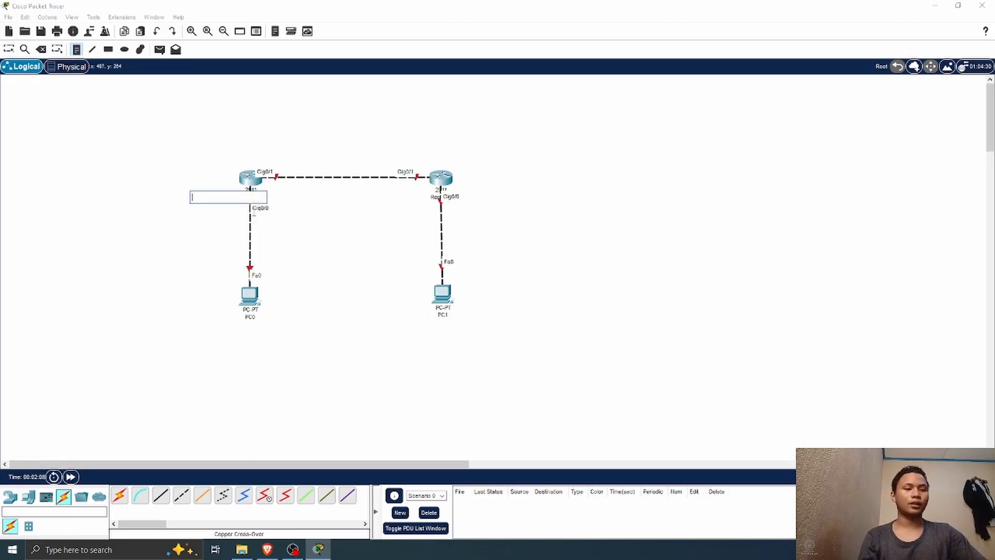
text(100.100.10)
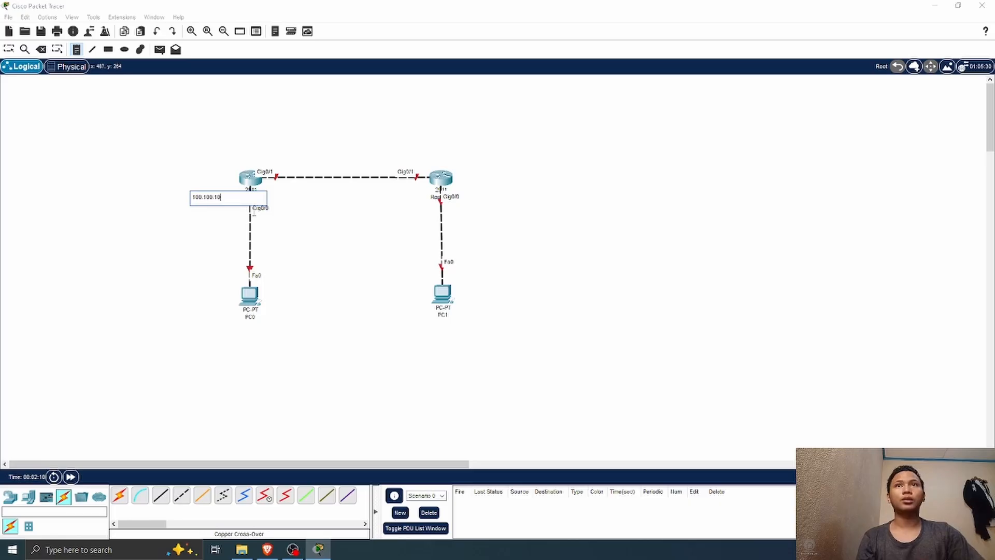
text(0.1/)
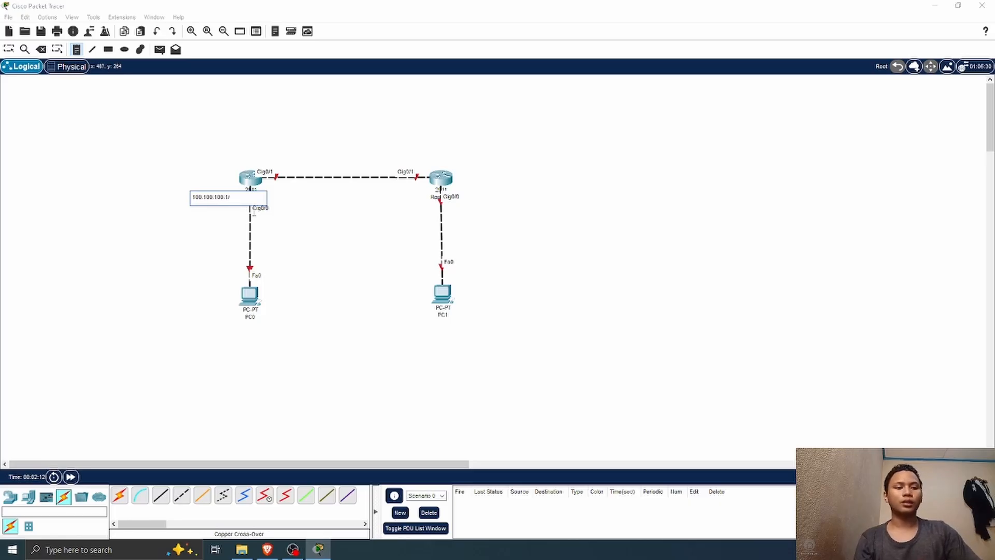
text(24)
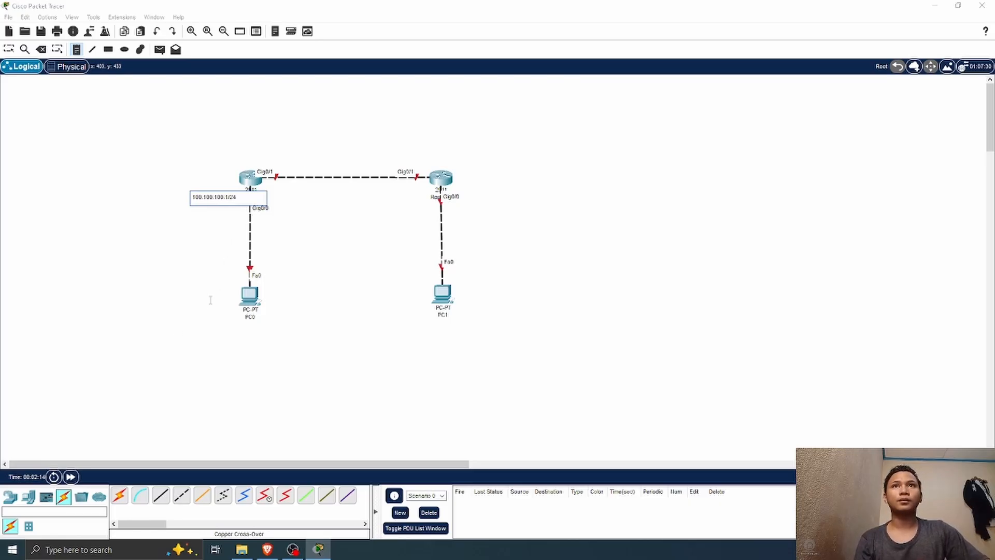
click(199, 299)
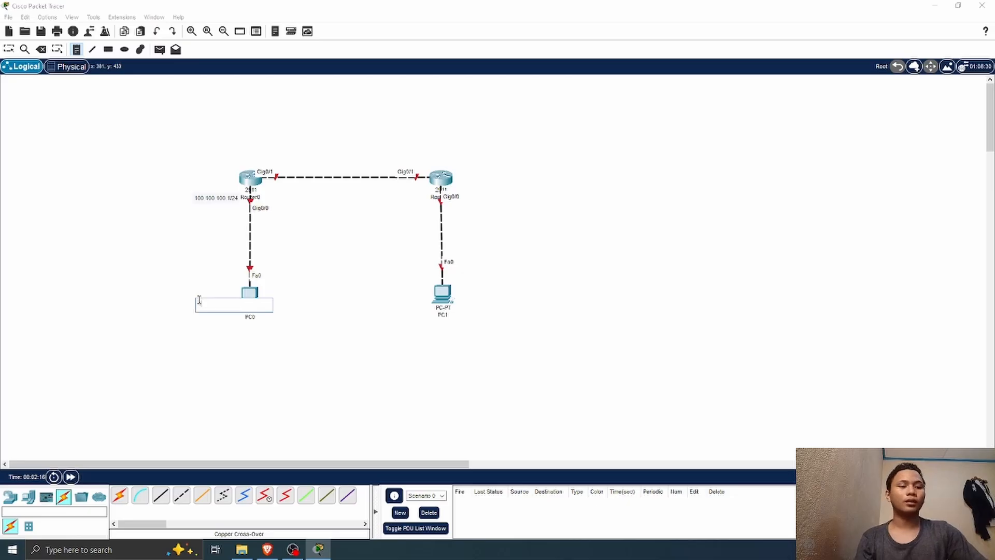
text(100.100.100.2/24)
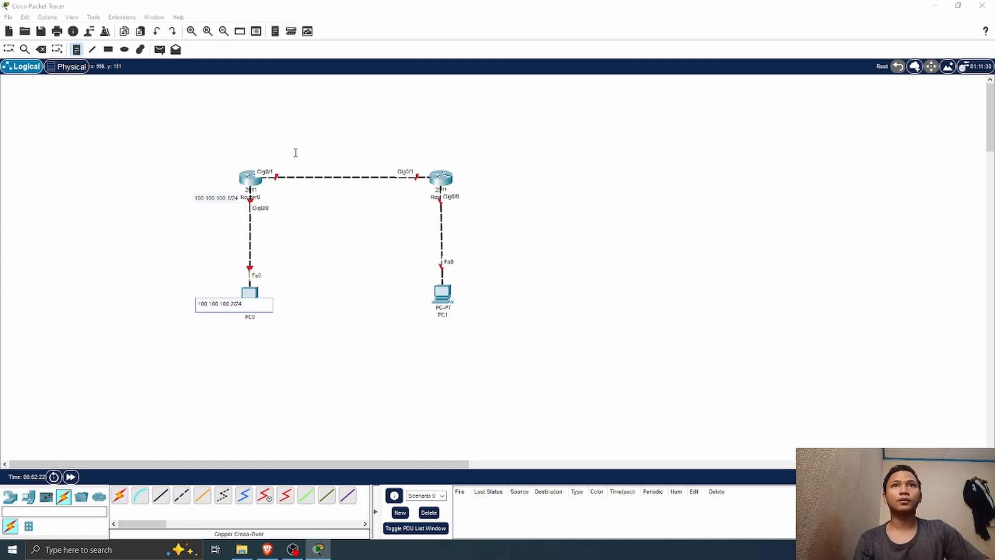
Step: Label the router-to-router link with notes 11.11.11.1/30 at Router0's end and 11.11.11.2/30 at Router1's end
click(268, 156)
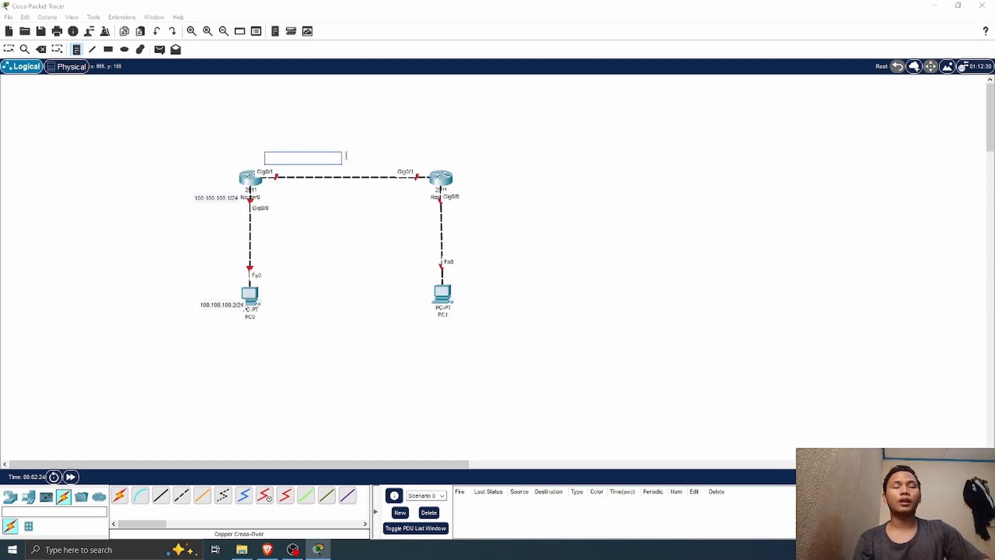
text(11)
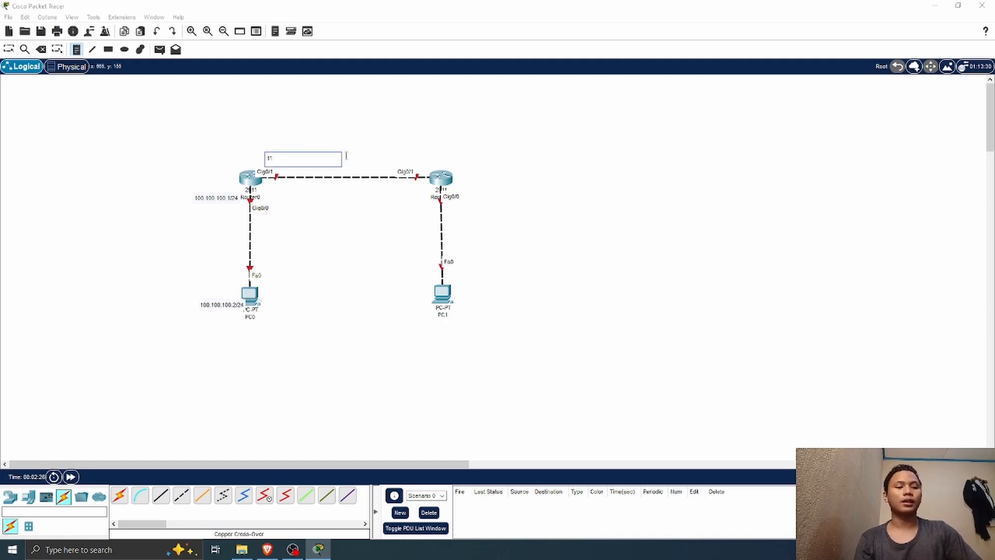
text(.11.11)
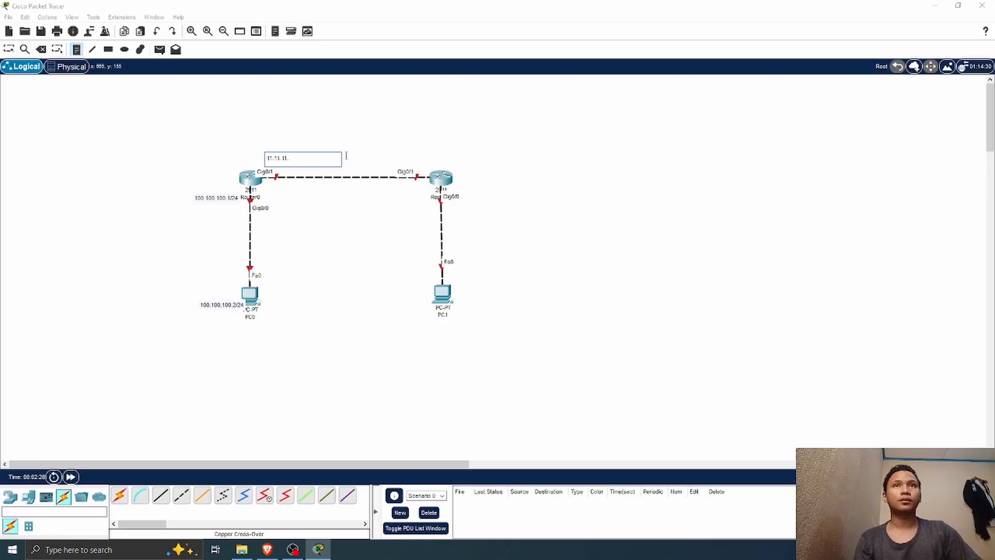
text(.1/30)
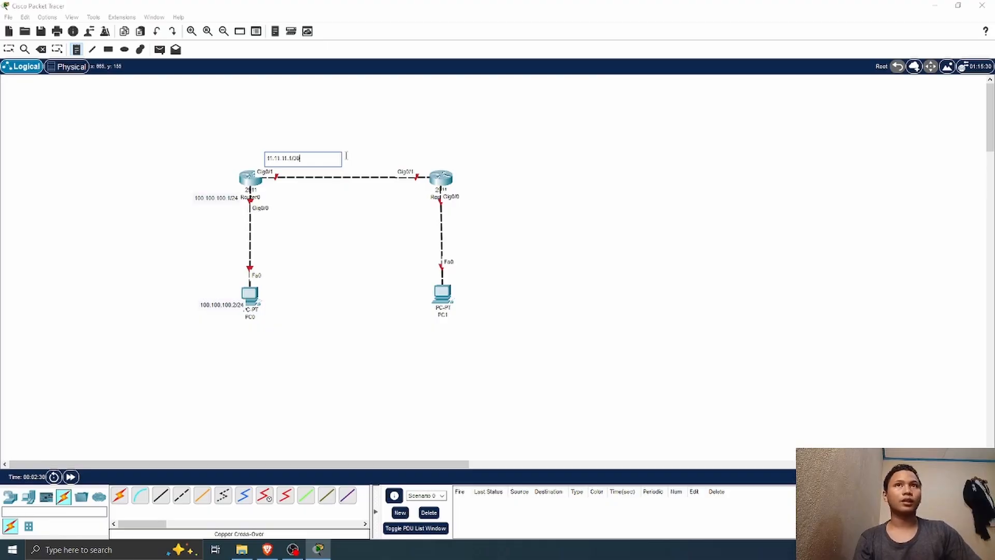
click(403, 156)
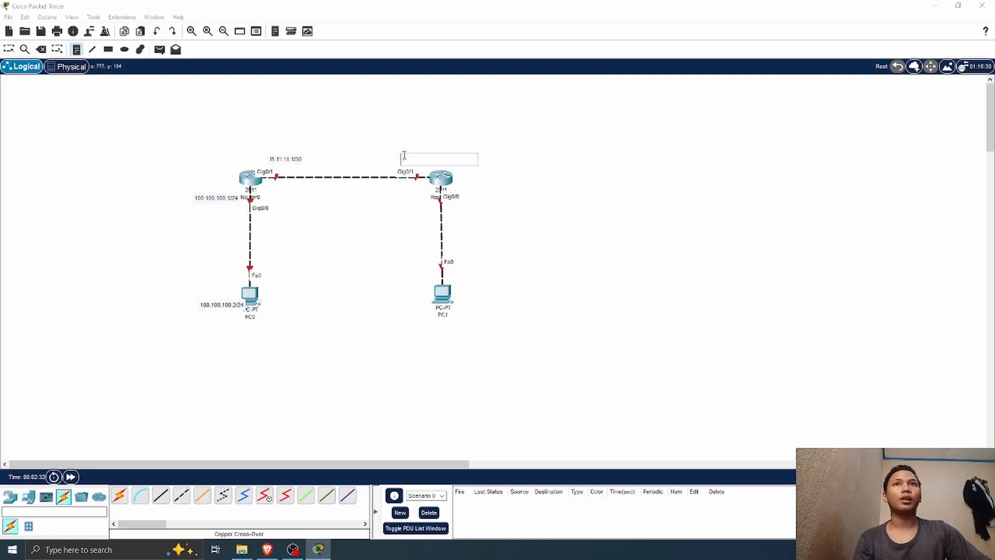
text(11.11.11)
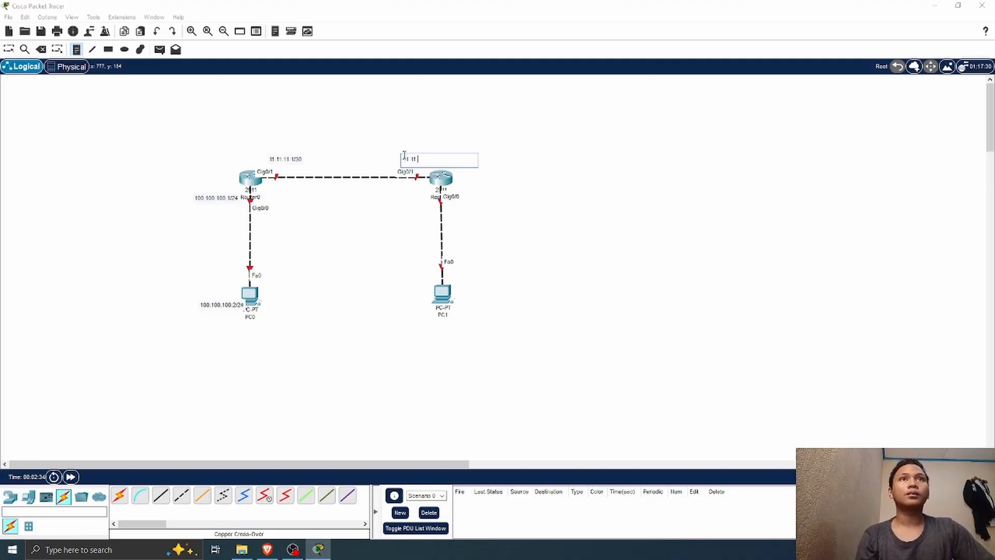
text(.2/30)
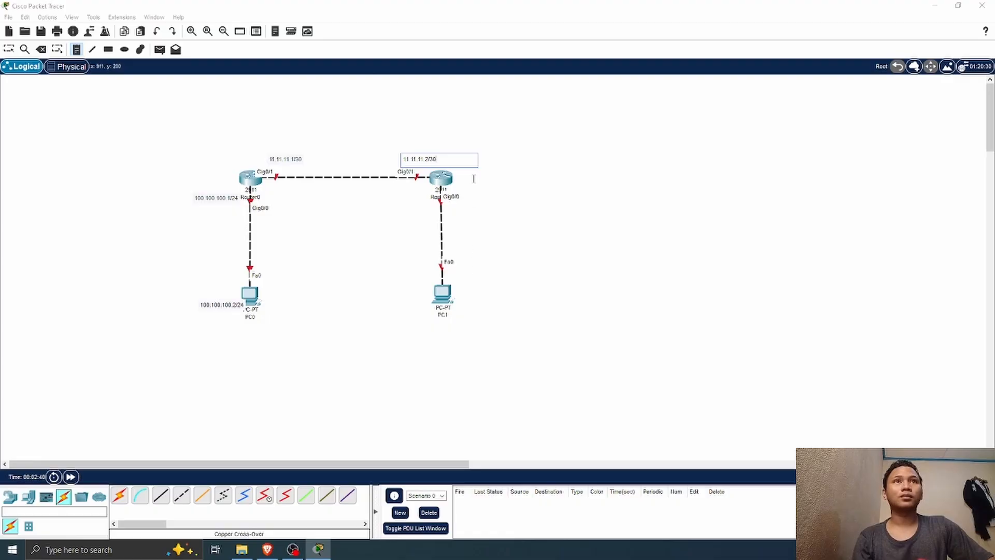
Step: Place the address notes 120.120.120.1/24 beside Router1 and 120.120.120.2/24 beside PC1
click(462, 190)
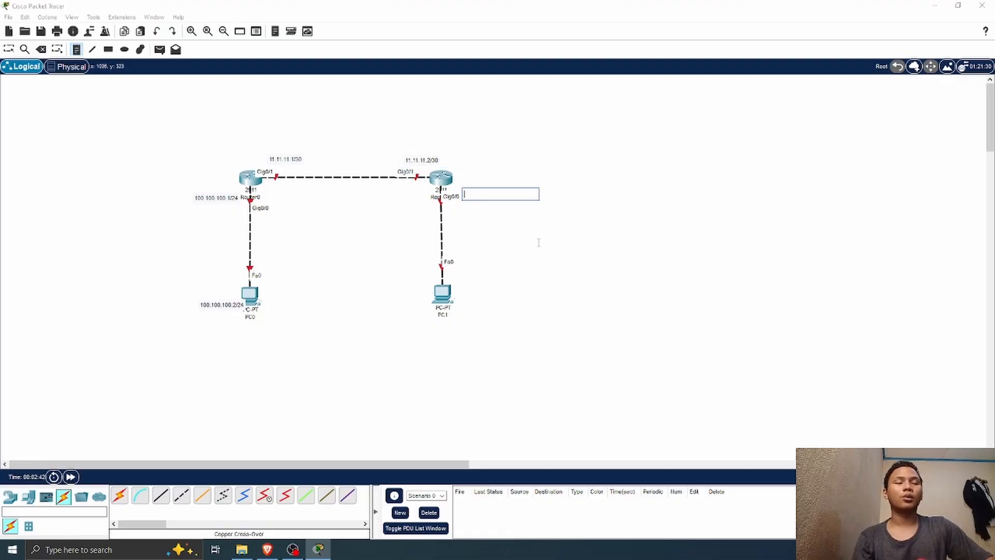
text(12)
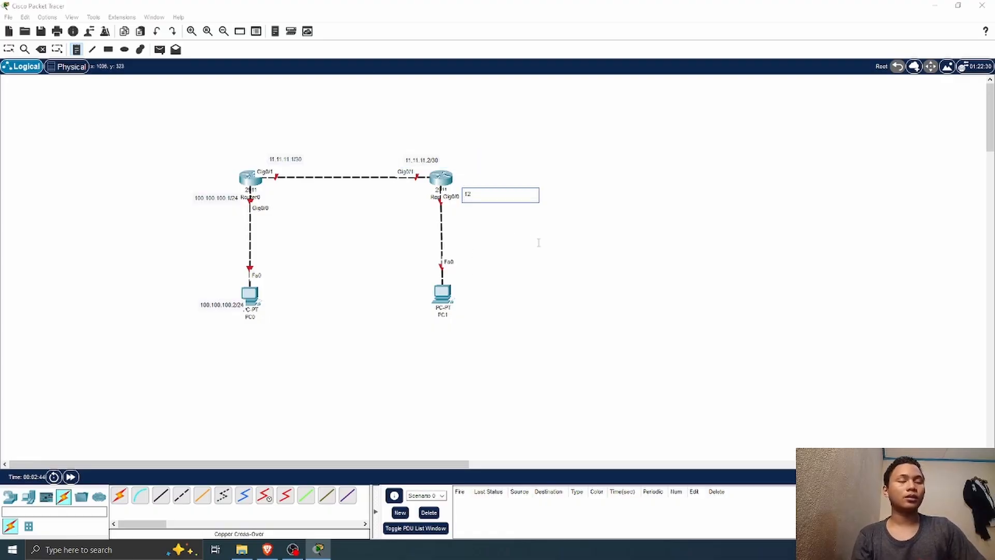
text(0.120.120.1)
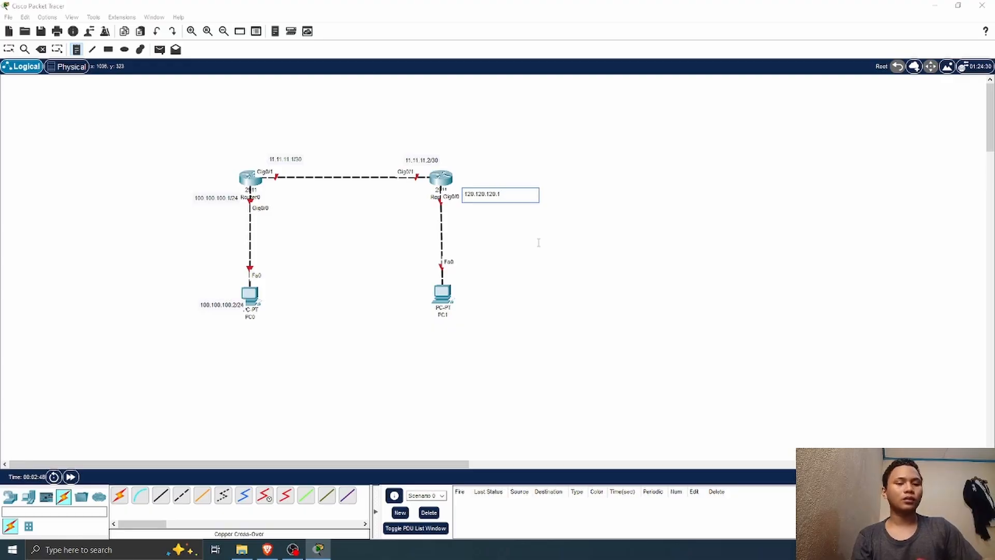
text(/24)
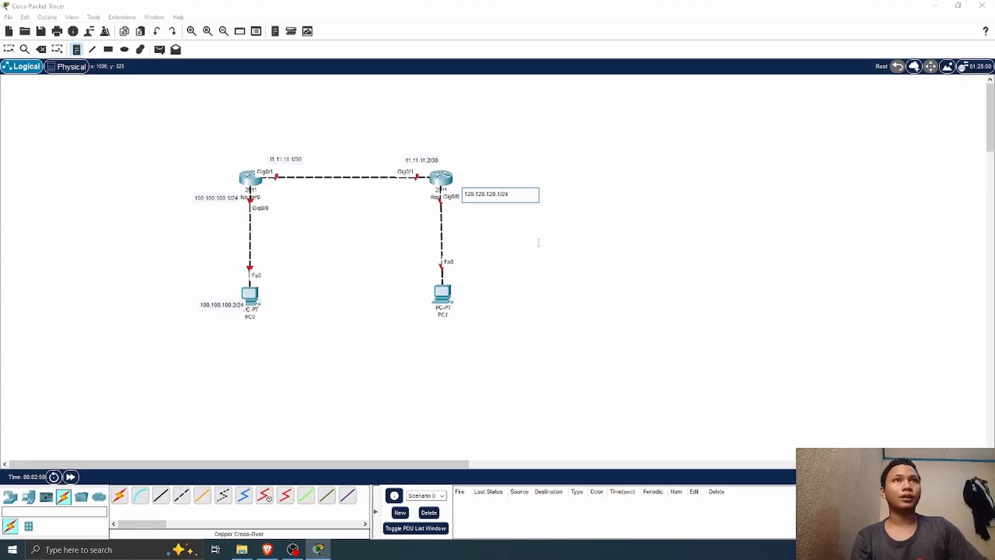
click(469, 297)
text(120)
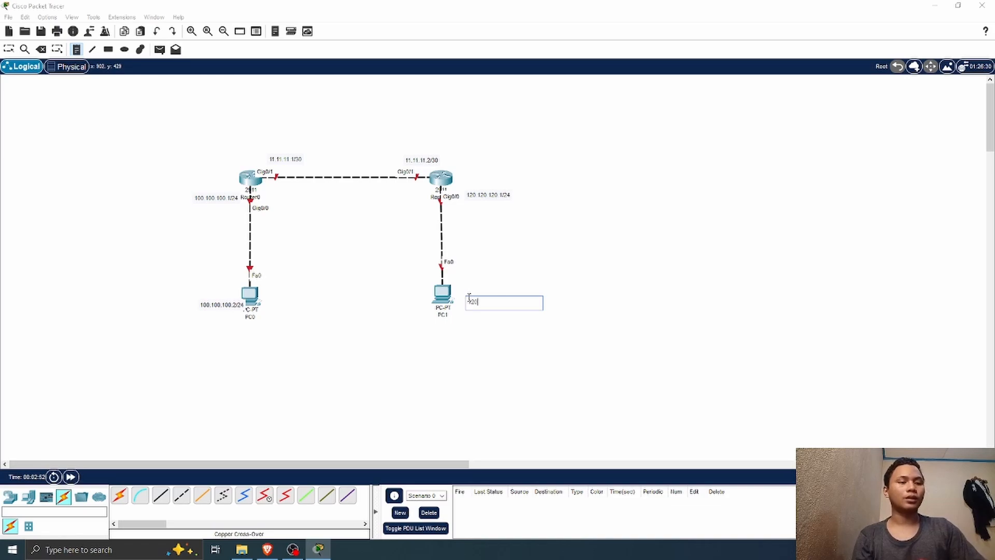
text(.120.120.2/24)
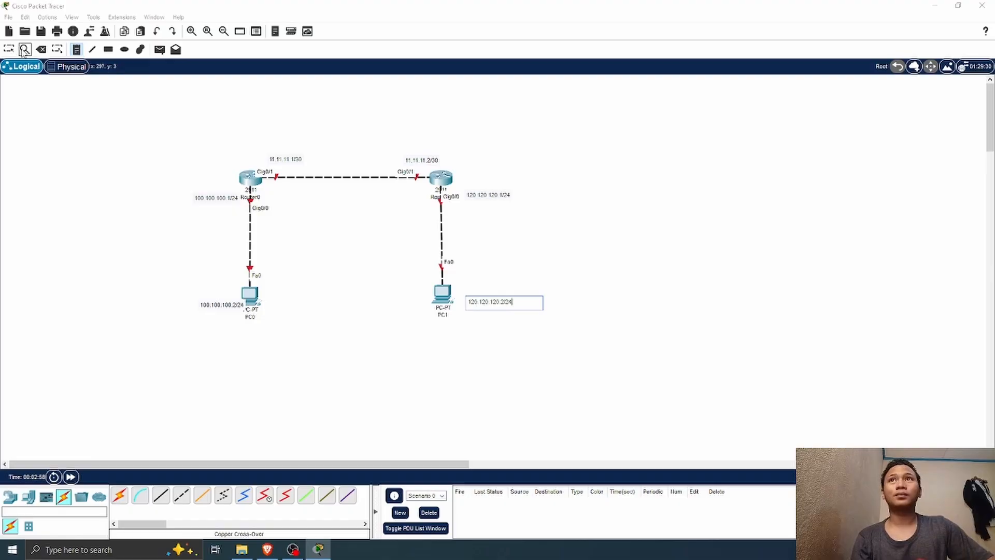
Step: Shift the address notes beside PC1, Router1 and Router0 slightly to tidy their placement
click(8, 50)
click(489, 298)
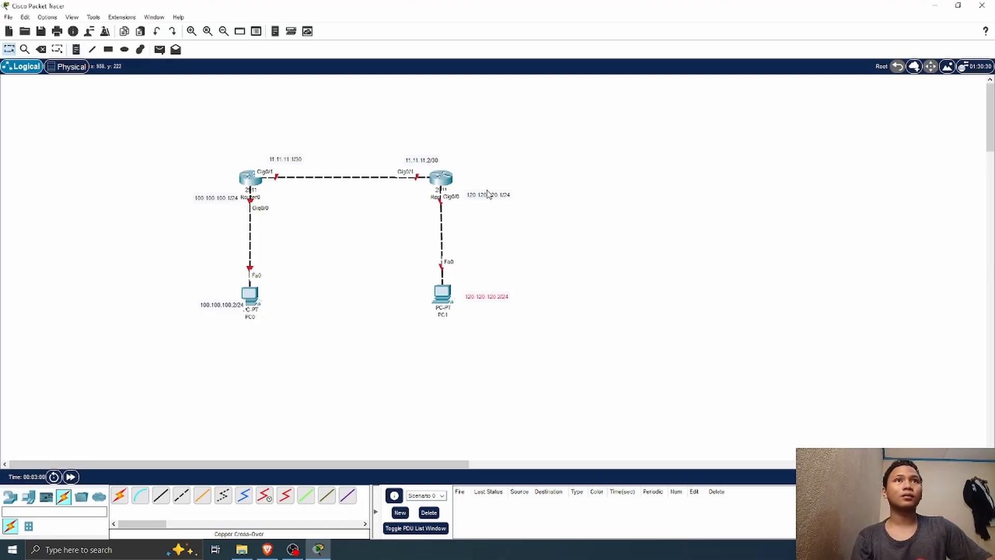
mouse_move(488, 195)
mouse_down()
mouse_move(487, 170)
mouse_move(483, 194)
mouse_up()
drag(214, 199, 211, 199)
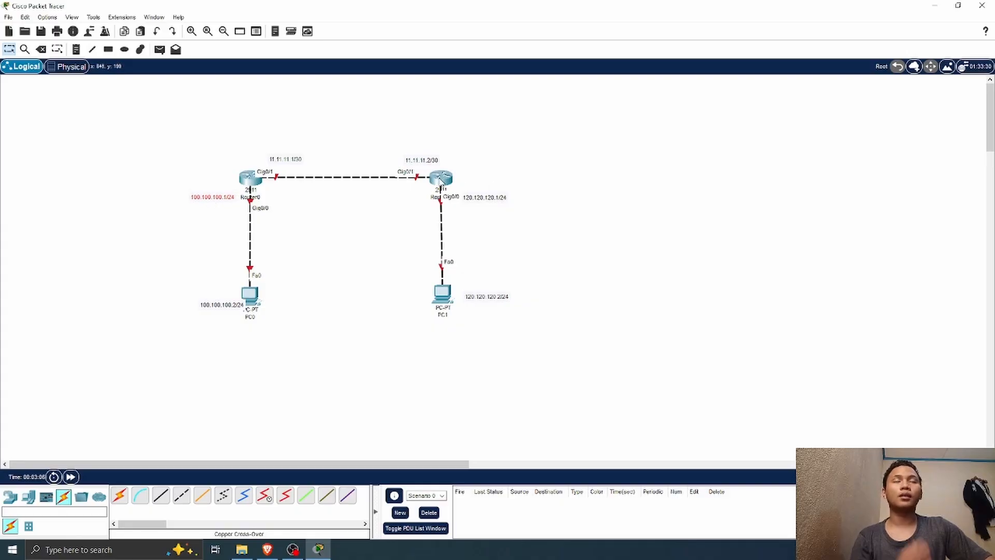
mouse_move(440, 180)
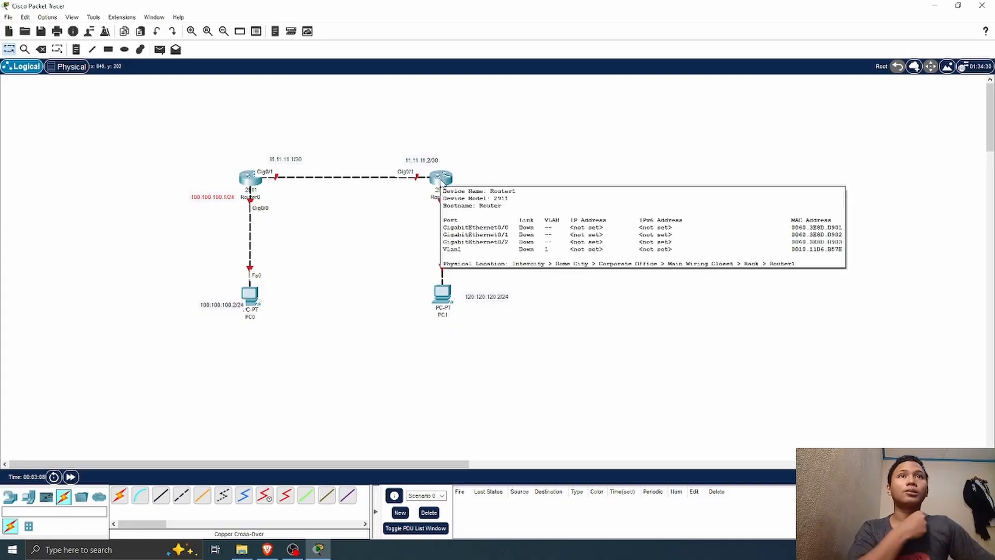
click(486, 200)
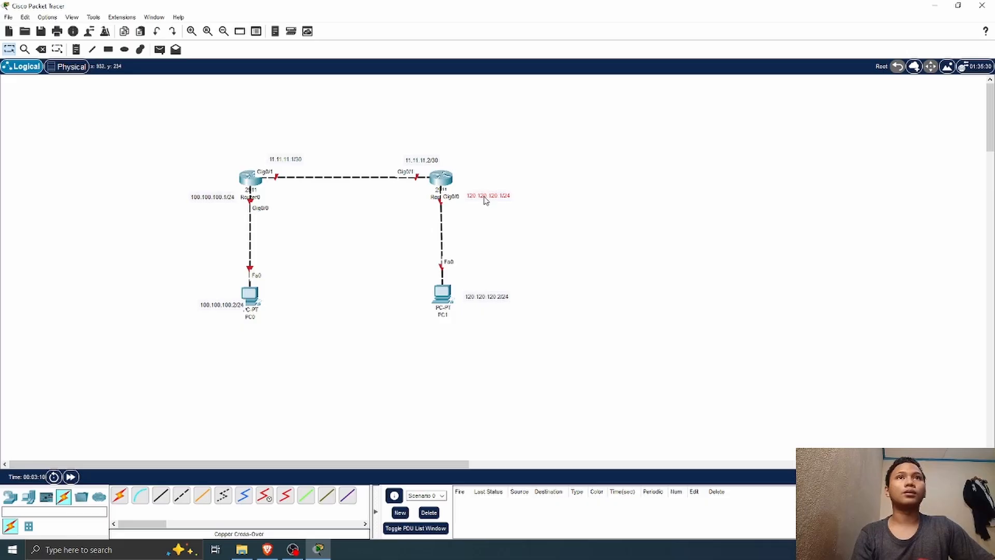
Step: Open Router0's command line and decline the initial configuration dialog
click(250, 178)
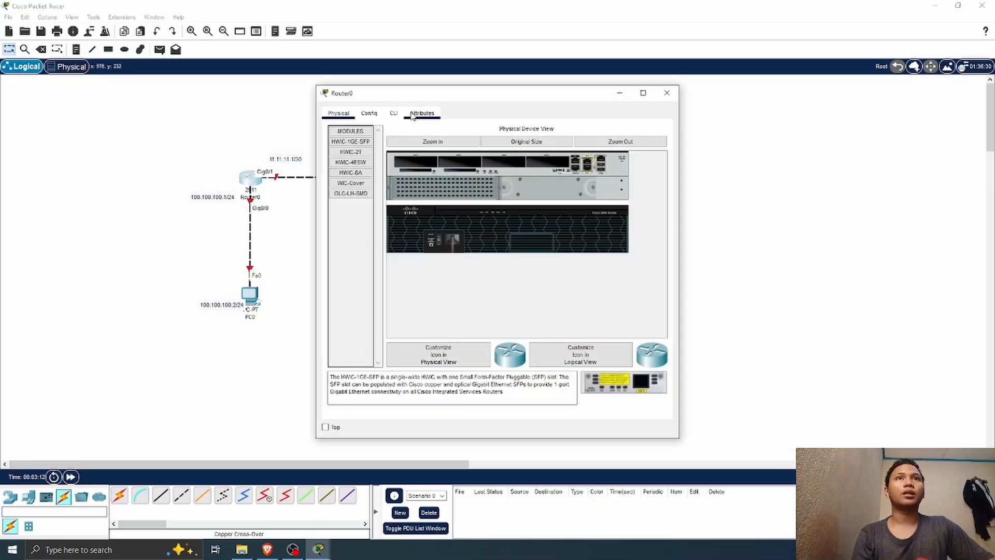
click(394, 114)
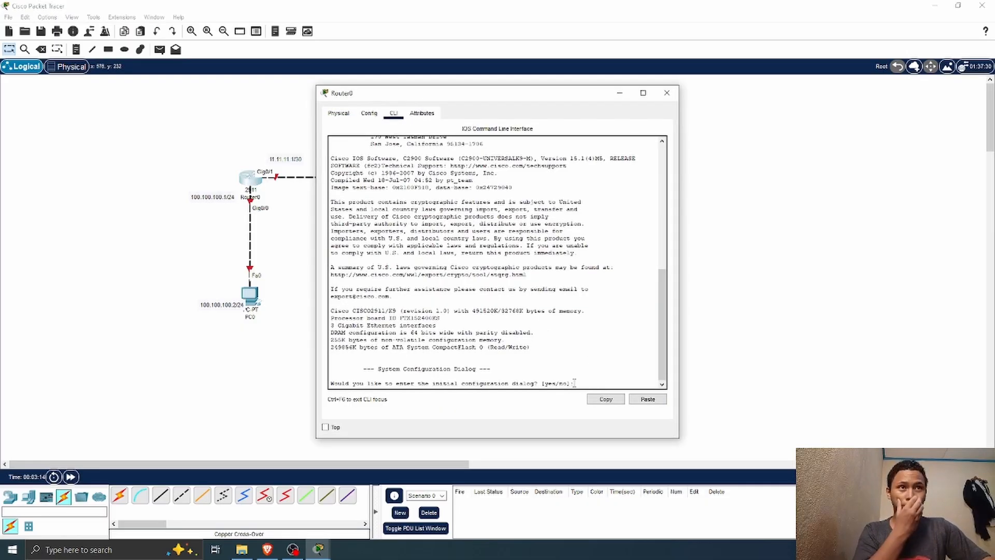
text(n)
key(Return)
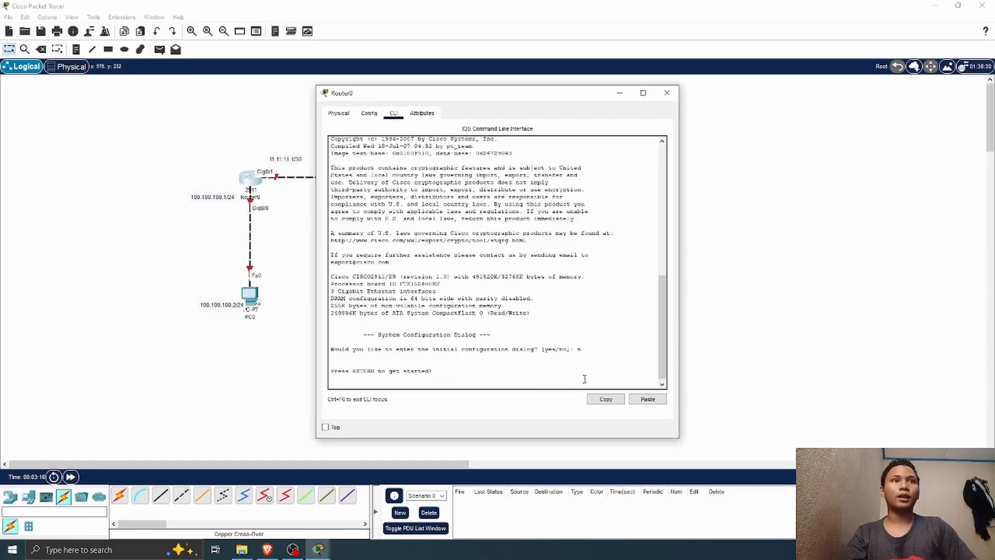
key(Return)
Step: Enter privileged mode and global configuration mode on Router0, moving its window clear of the topology
text(er>e)
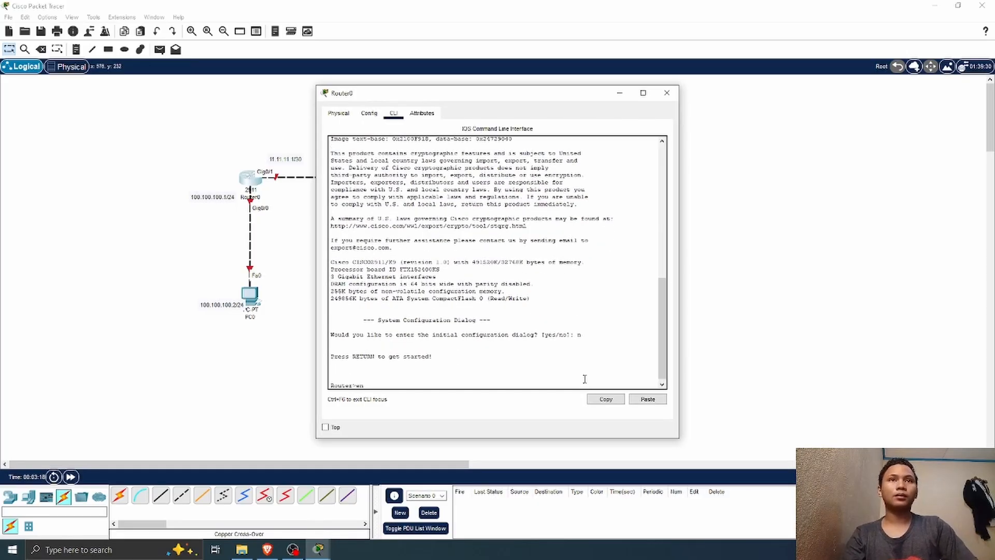
text(n)
key(Return)
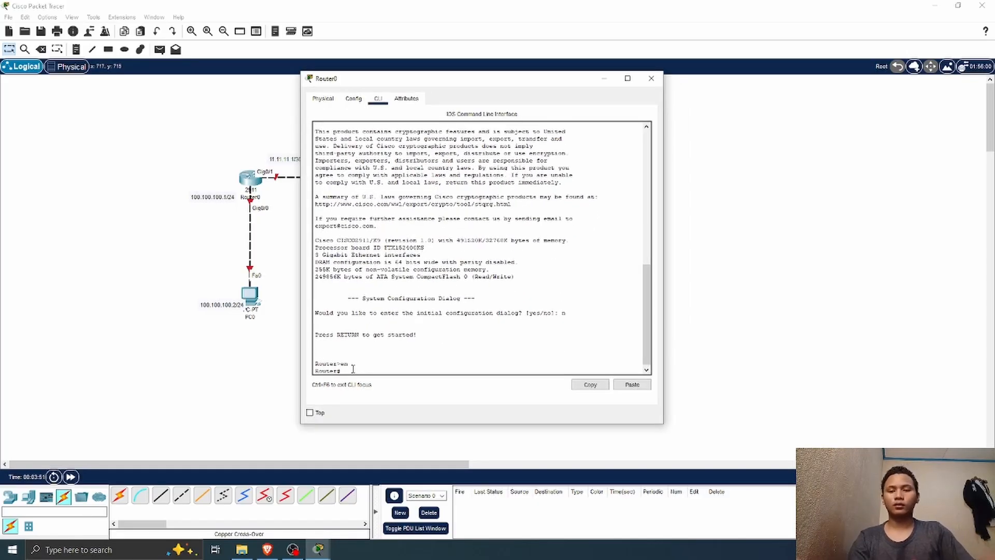
text(conf t)
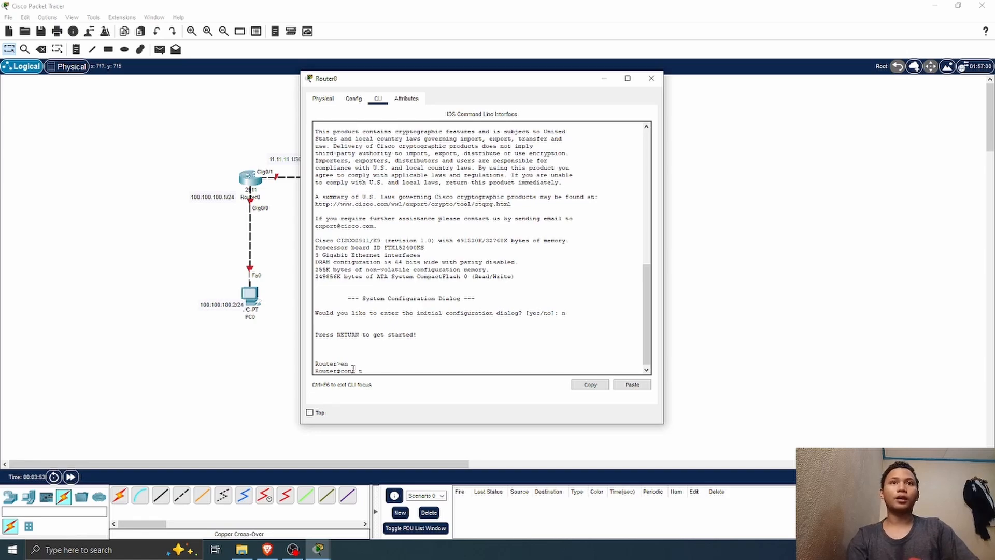
key(Return)
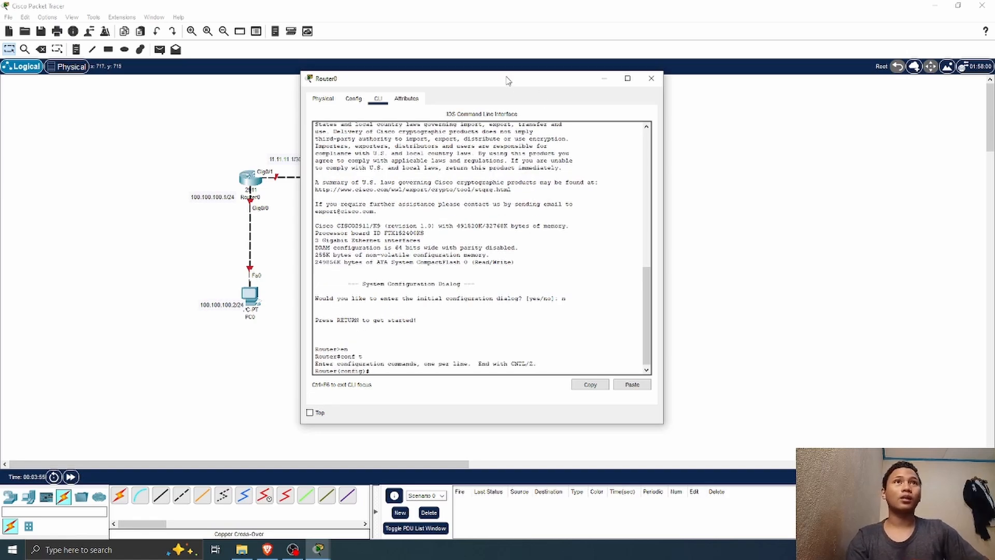
drag(509, 82, 600, 83)
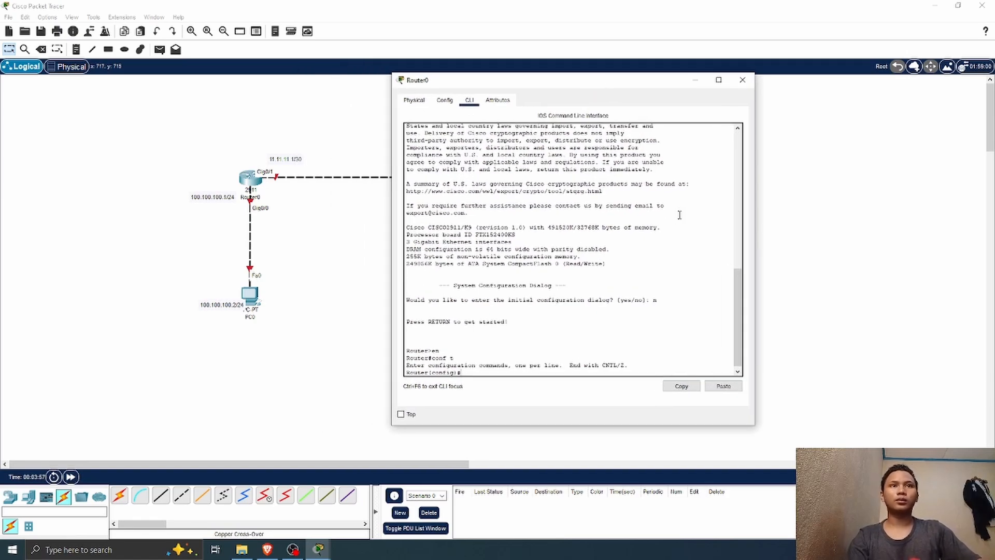
Step: Enter interface g0/0 on Router0 and enable it with no shutdown
text(int g0/0)
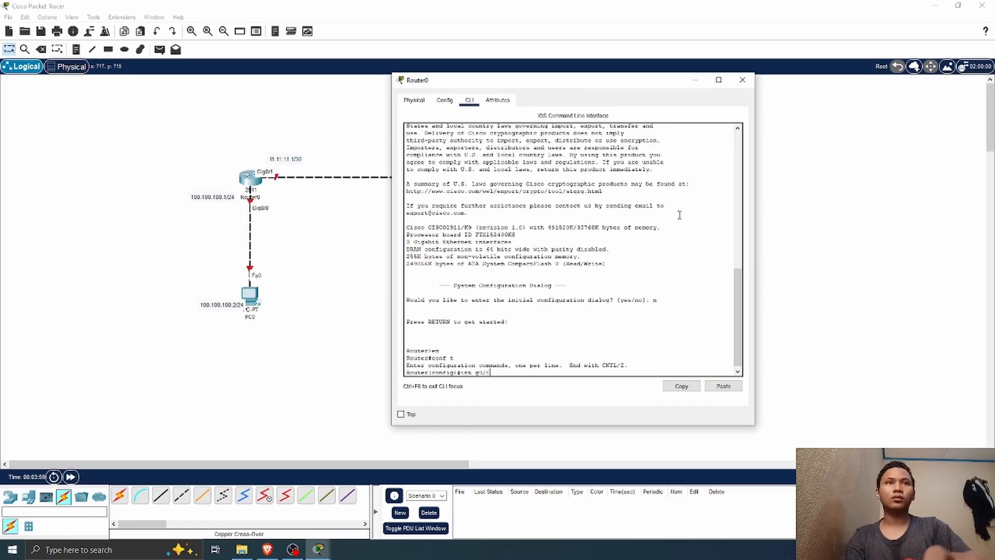
key(Return)
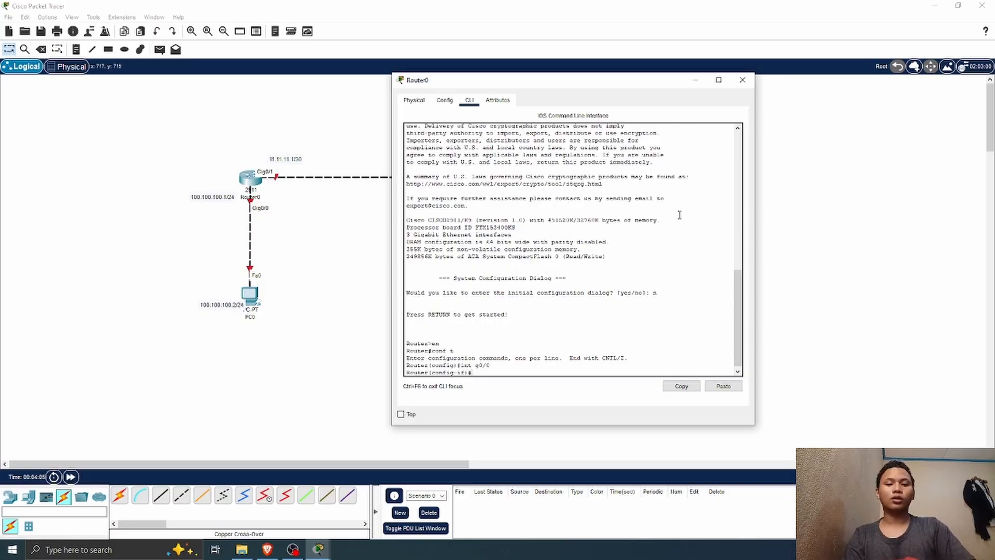
text(no sh)
key(Return)
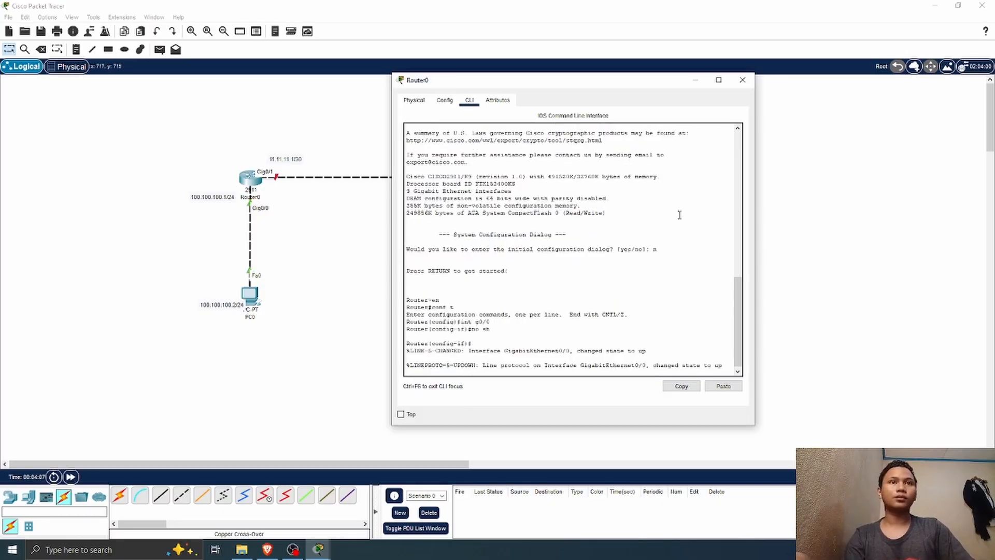
key(Return)
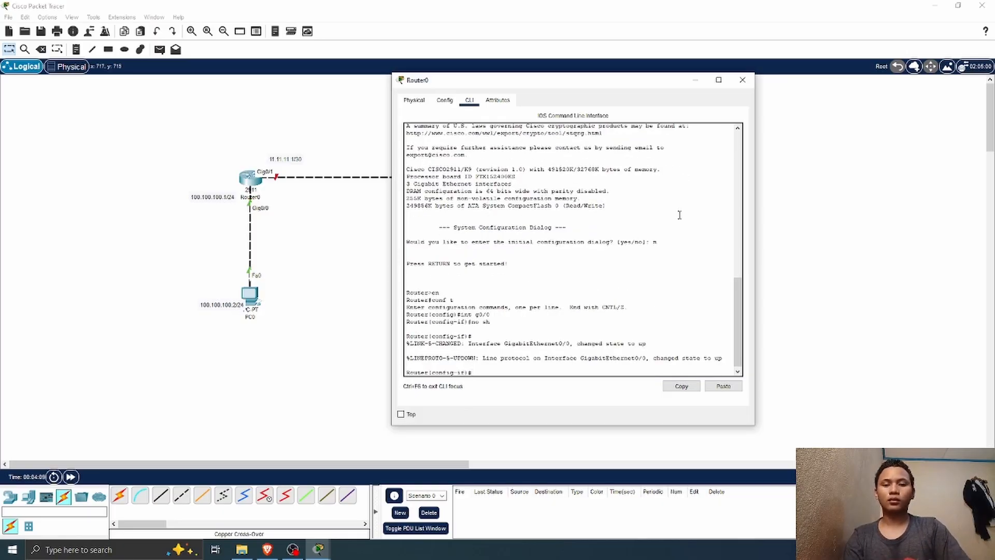
Step: Assign IP address 100.100.100.1 with mask 255.255.255.0 to Router0's g0/0 interface
text(ip add)
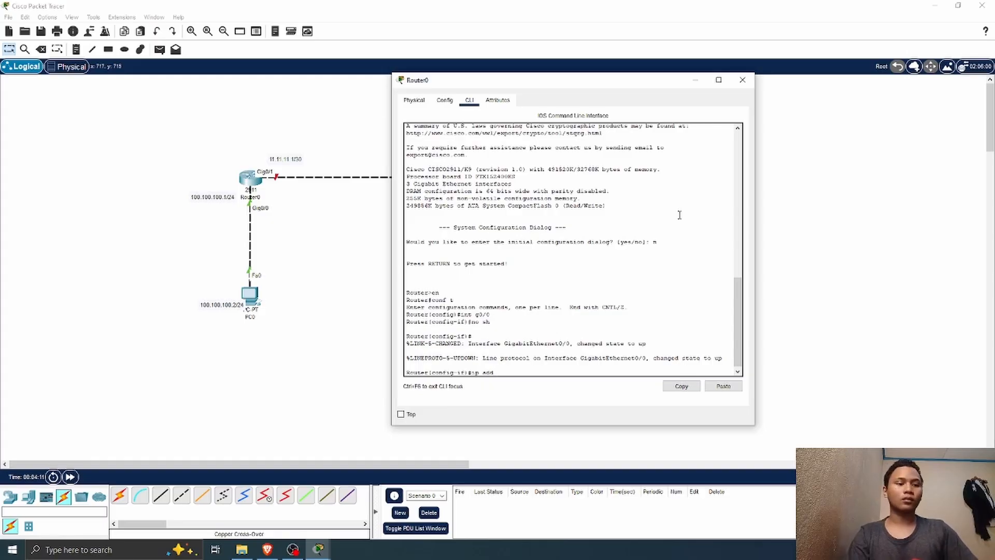
text( 100.)
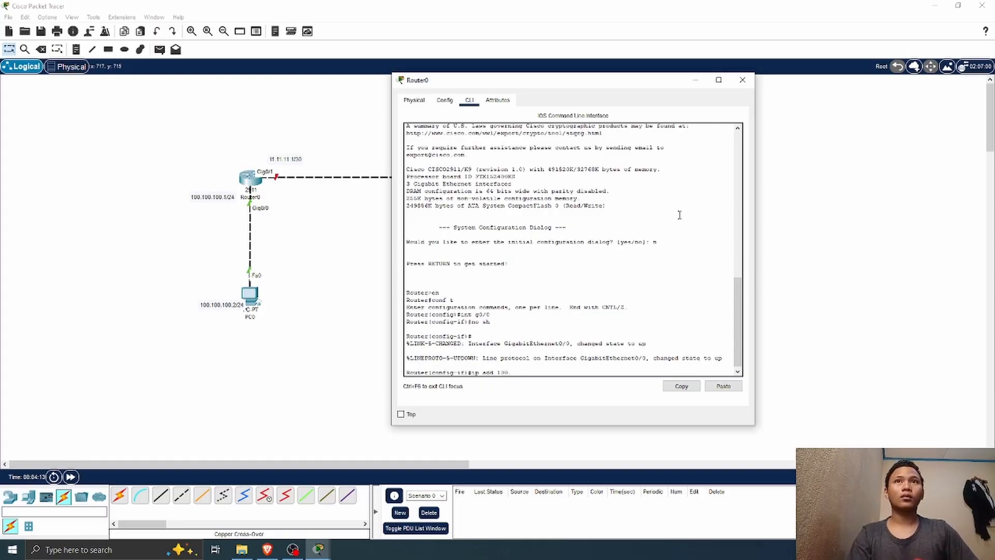
text(100.100.1)
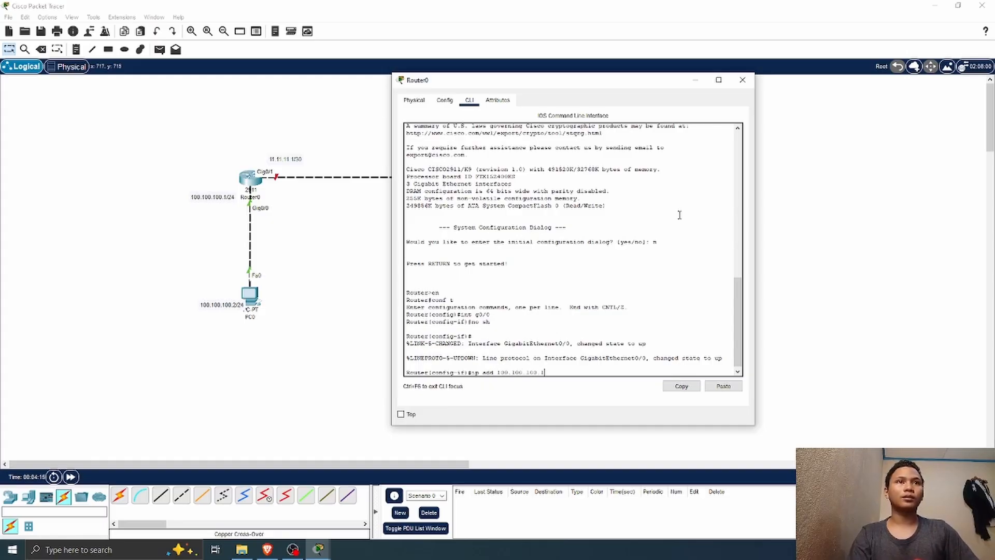
text( 255.)
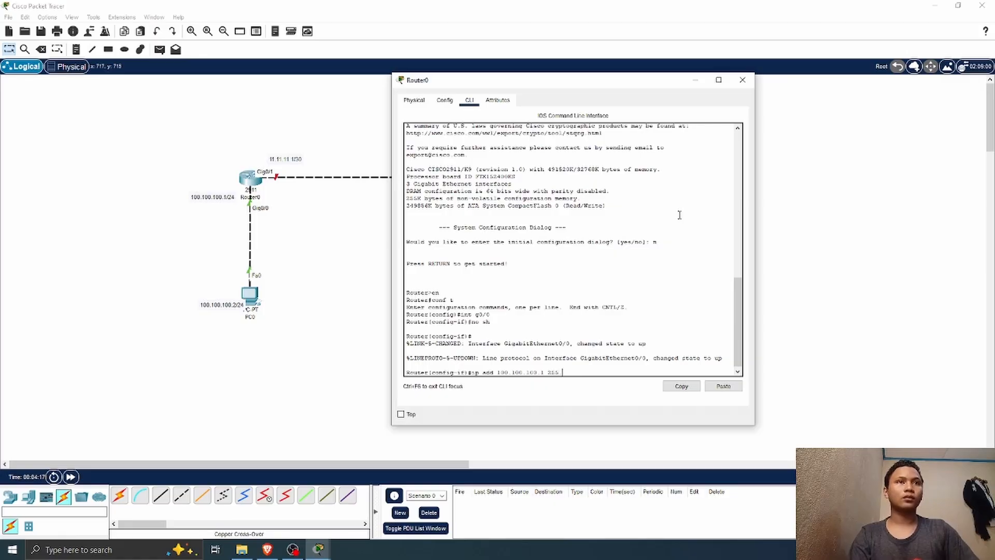
text(255.255.0)
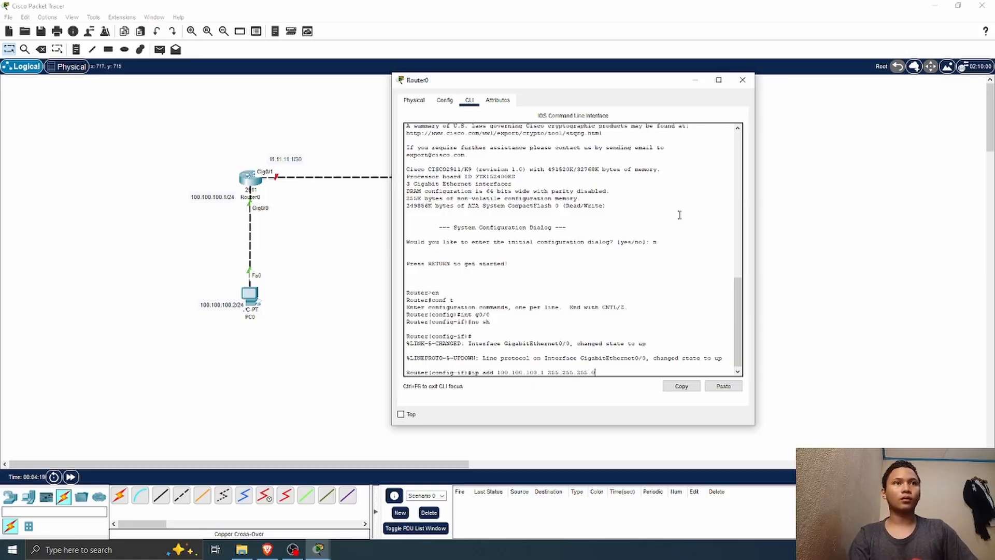
key(Return)
Step: Switch to interface g0/1 on Router0 and enable it with no shutdown
text(shu)
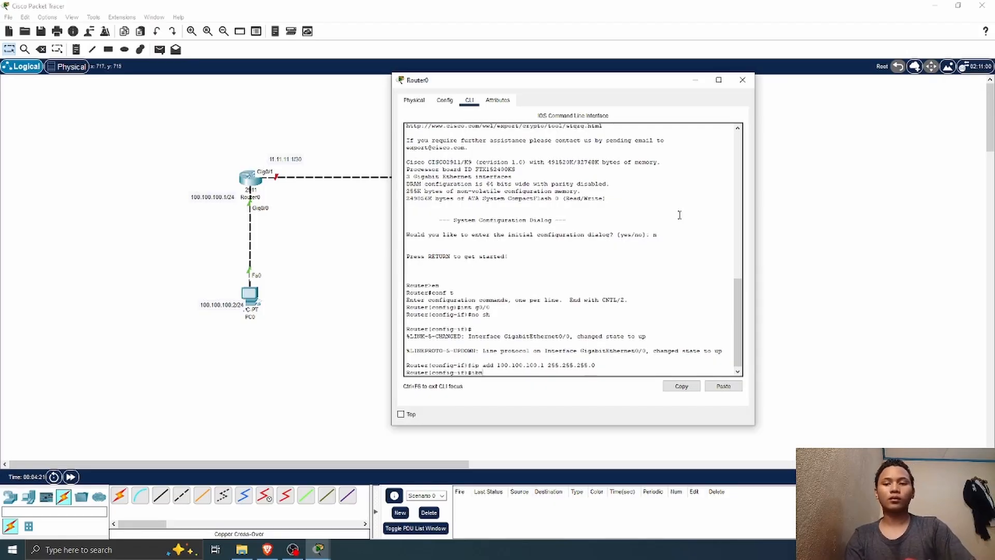
key(BackSpace)
key(BackSpace)
text(int)
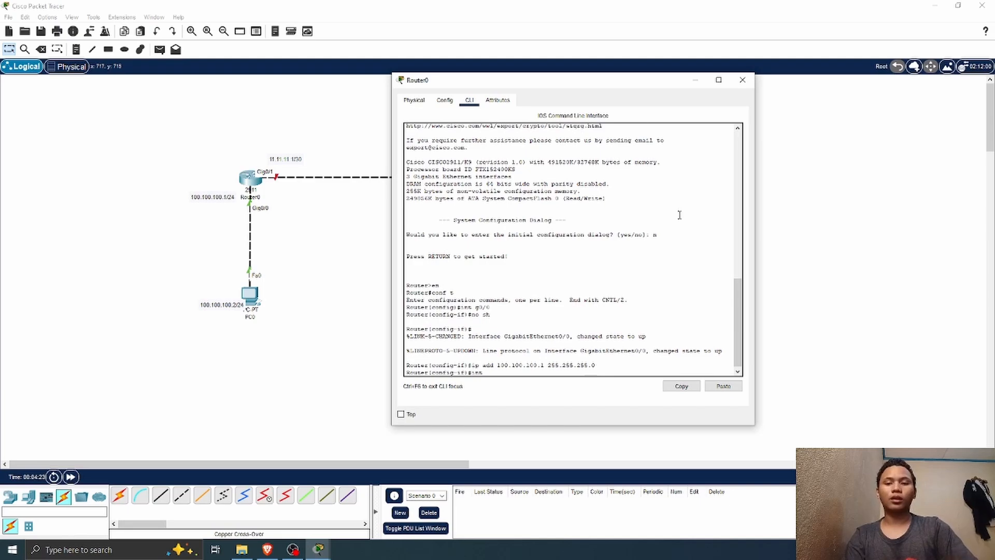
text( g0/1)
key(Return)
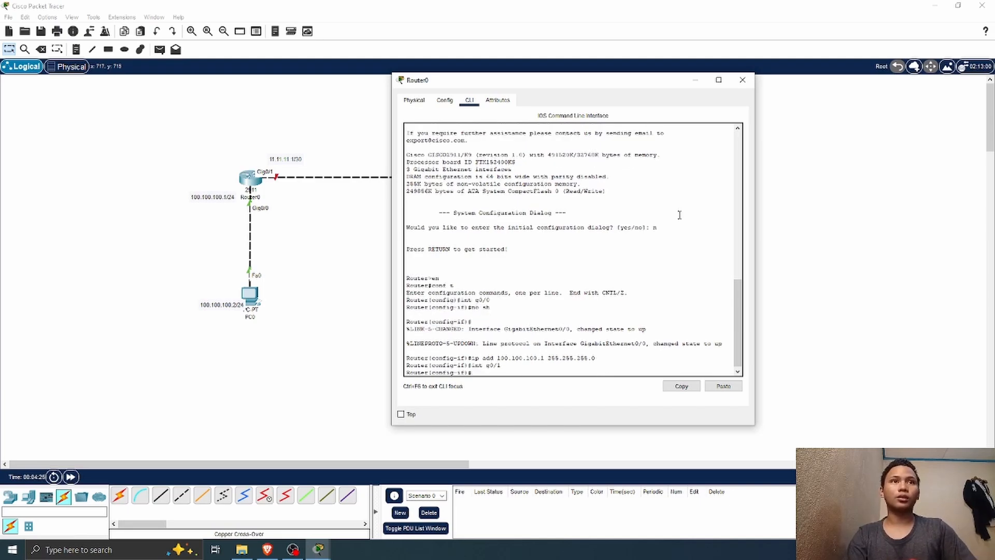
text(no sh)
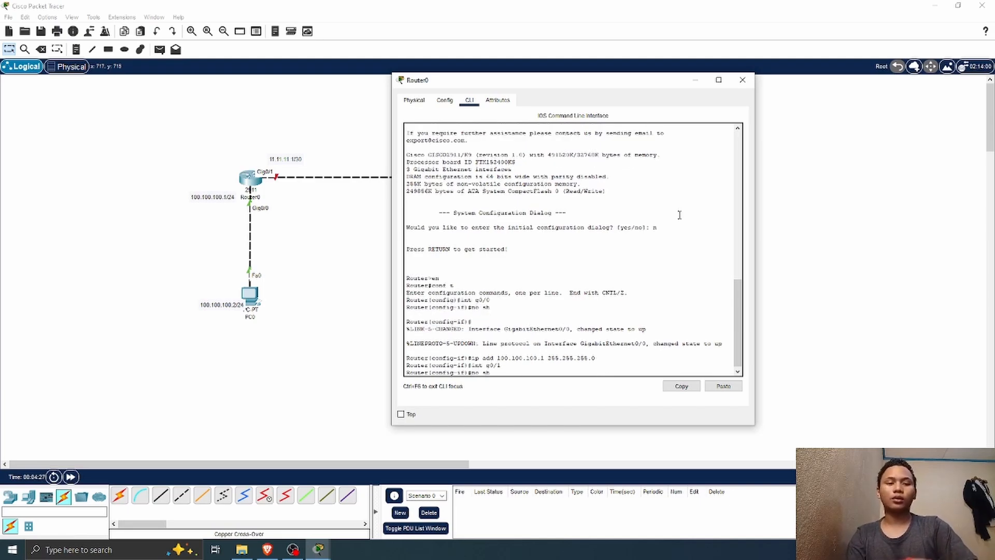
key(Return)
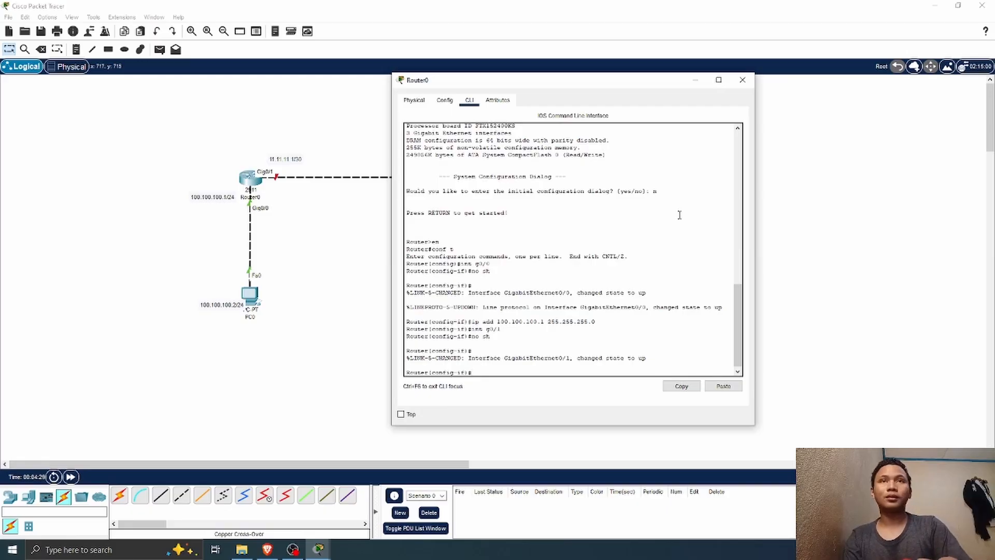
Step: Assign IP address 11.11.11.1 with mask 255.255.255.252 to Router0's g0/1 interface and close the router's window
text(ip add)
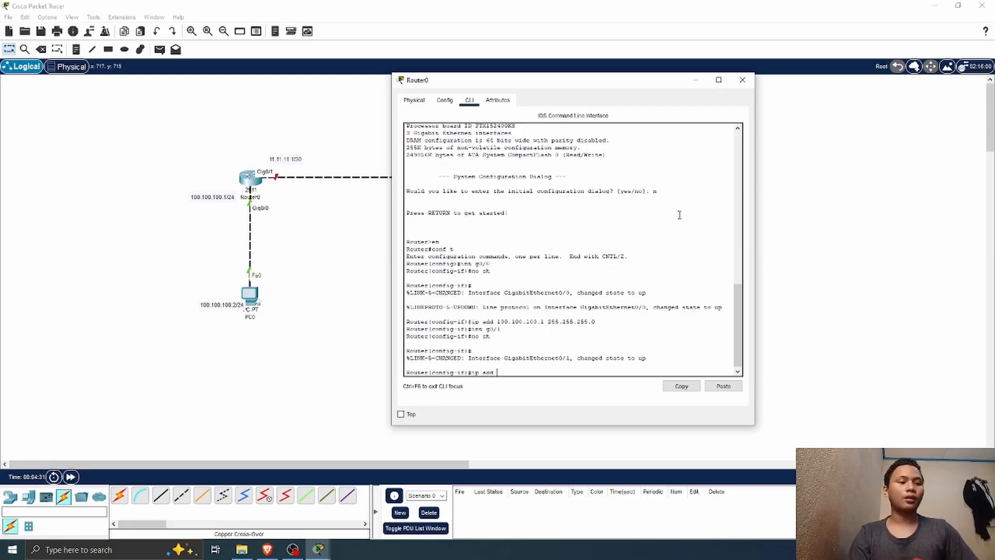
text( 11)
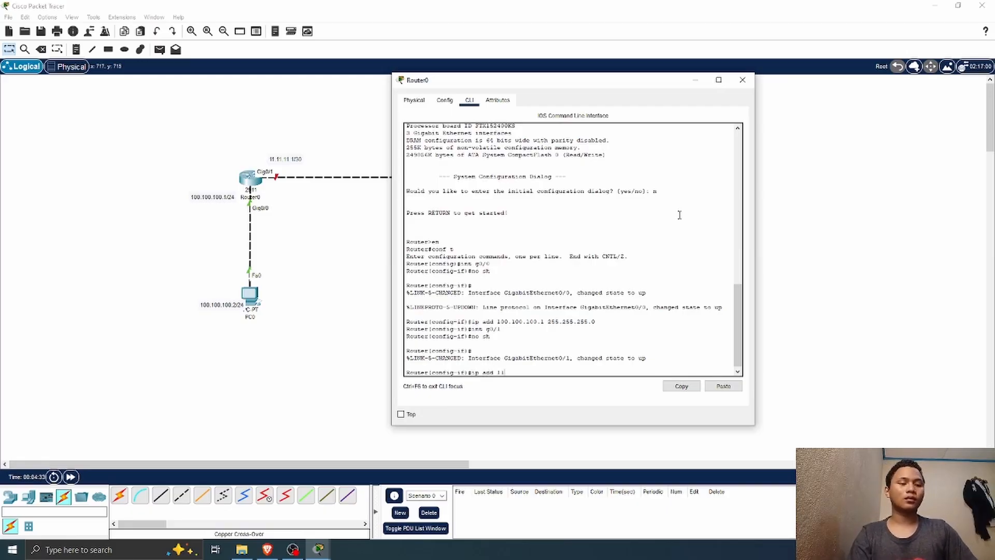
text(.11.11.1)
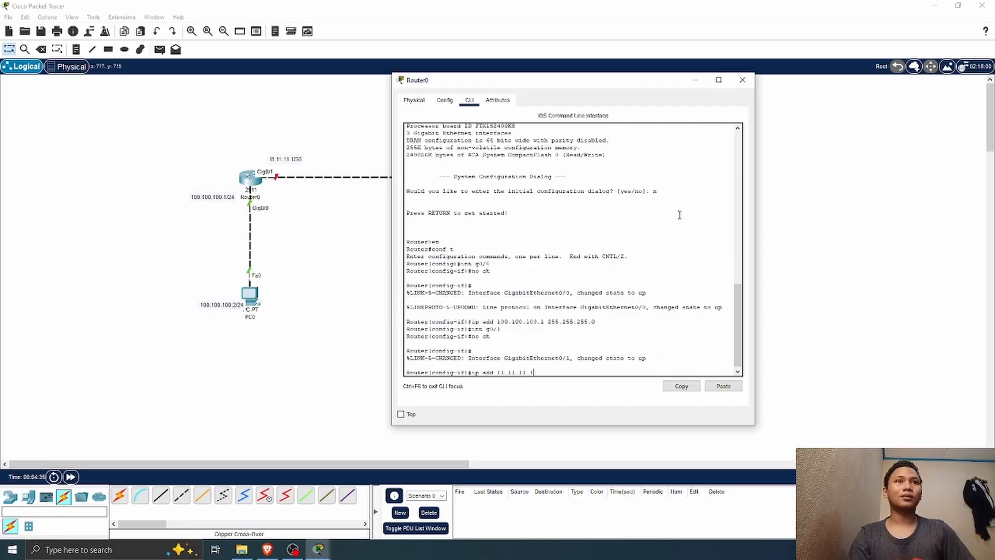
text( 255.255)
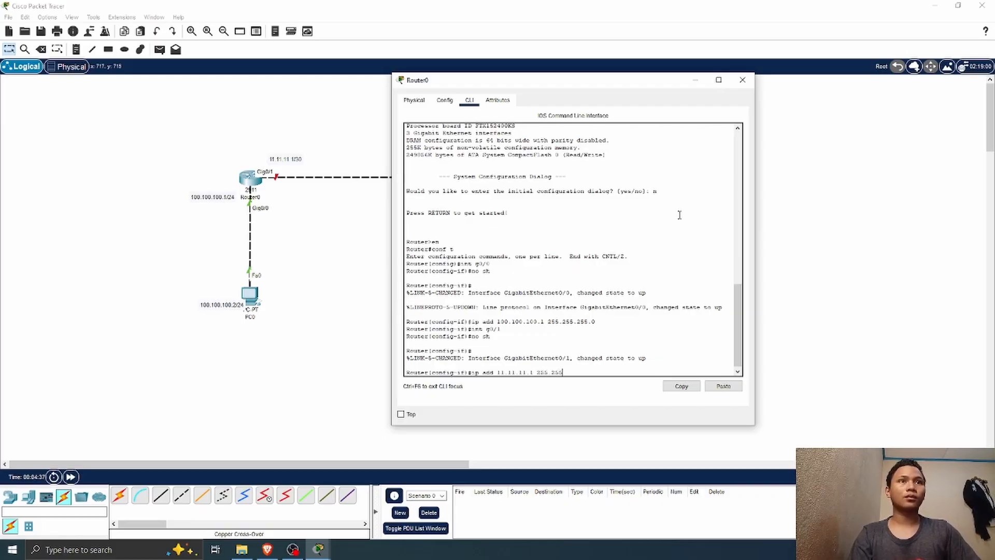
text(.255.252)
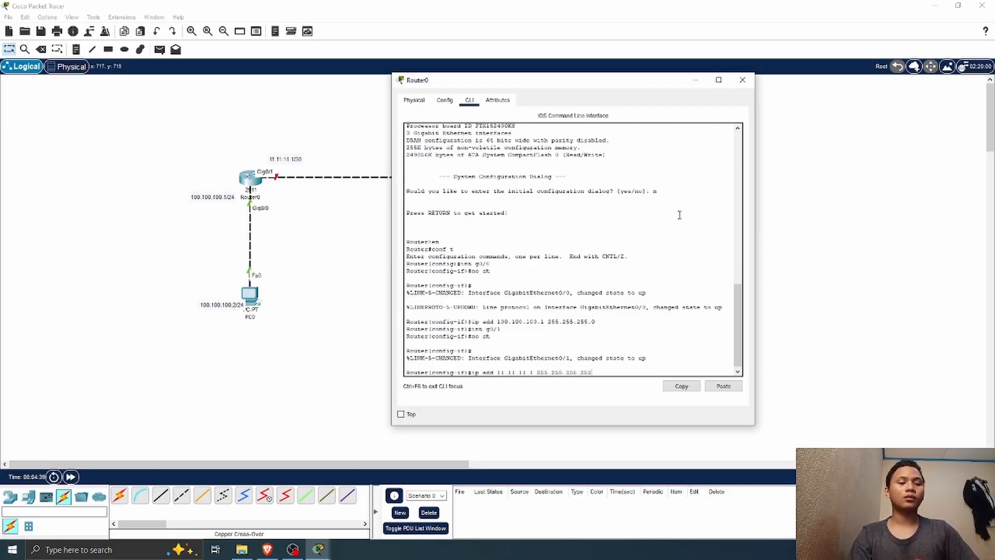
key(Return)
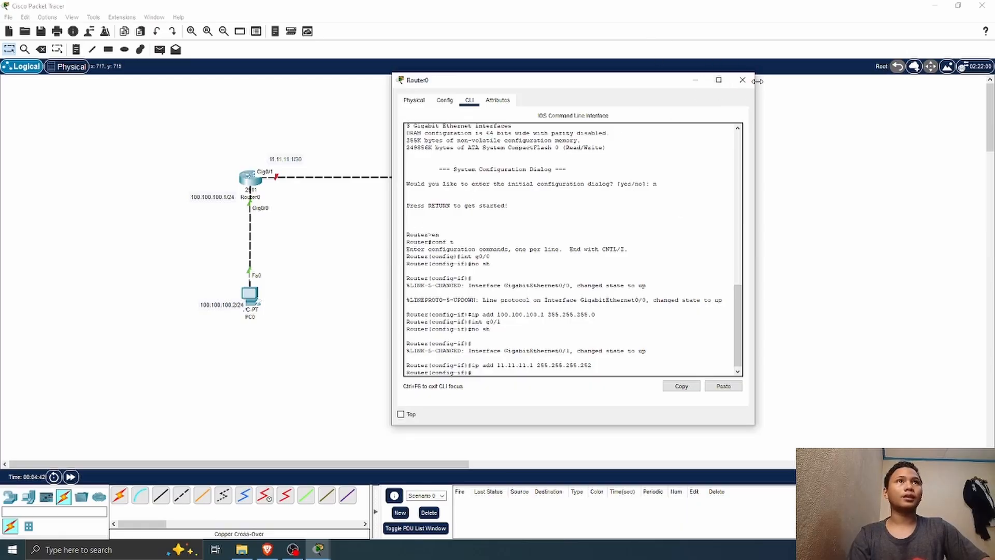
click(742, 79)
Step: Open Router1's command line beside the topology and decline the initial configuration dialog
click(441, 179)
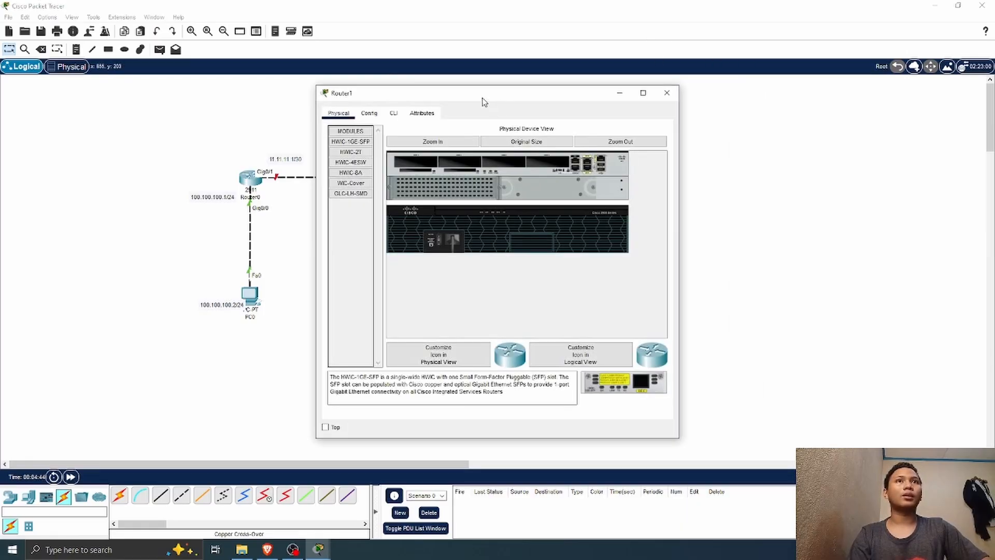
drag(482, 101, 732, 87)
click(644, 98)
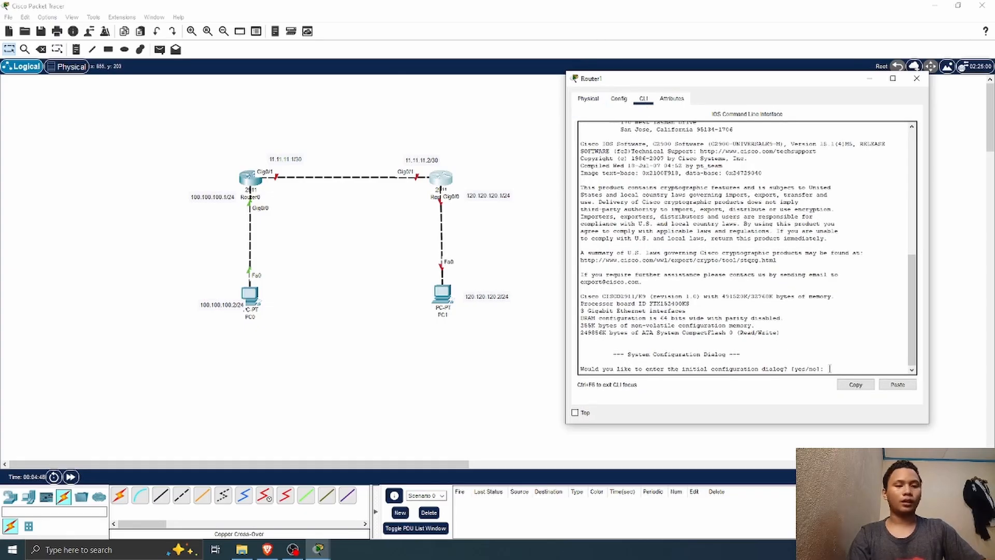
key(Return)
text(no)
key(Return)
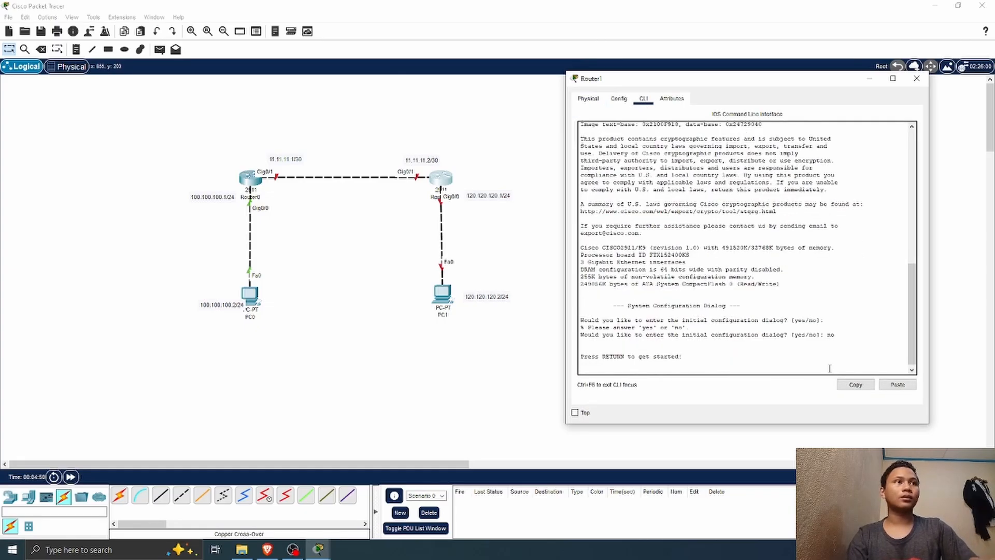
Step: Enter privileged mode and global configuration mode on Router1
key(Return)
text(en)
key(Return)
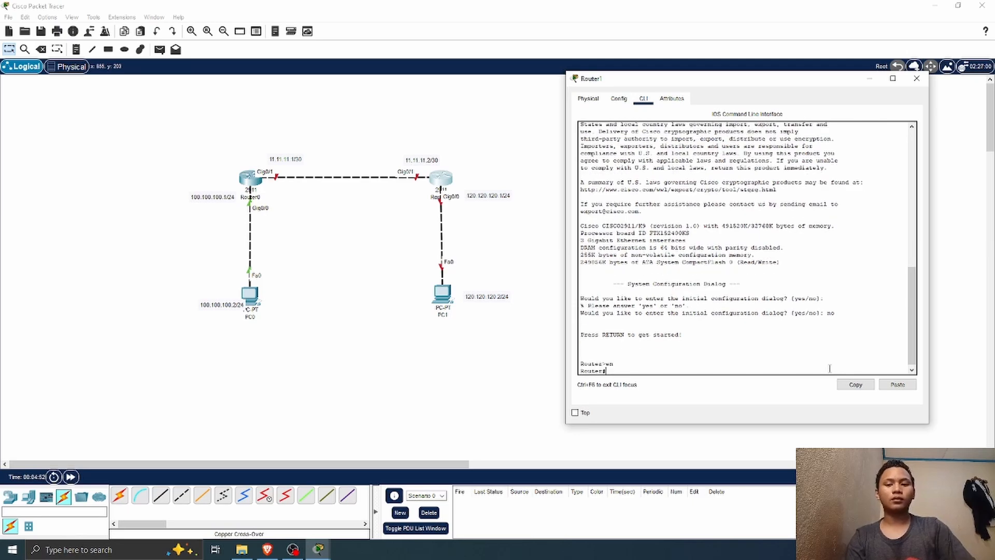
text(conf t)
key(Return)
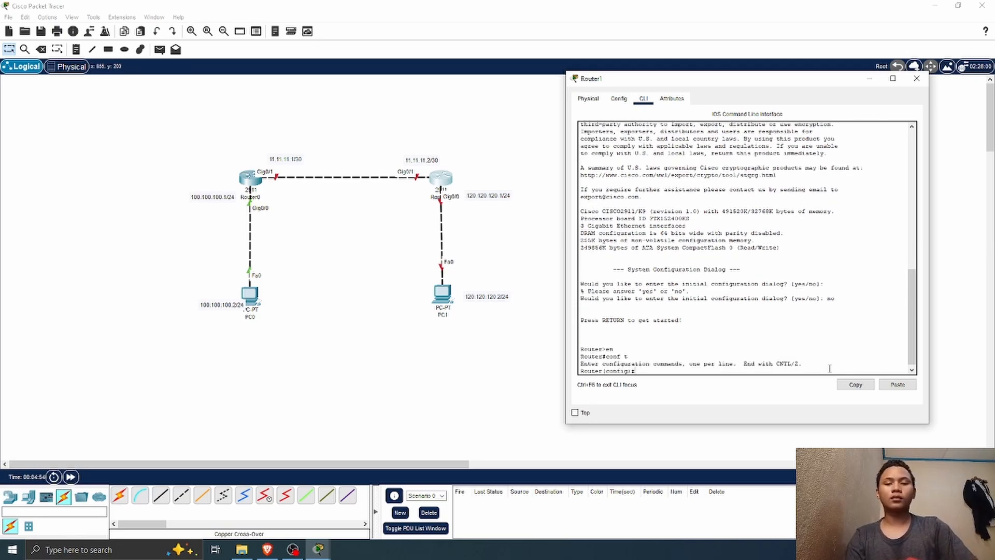
Step: Enter interface g0/0 on Router1 and enable it with no shutdown
text(int g0)
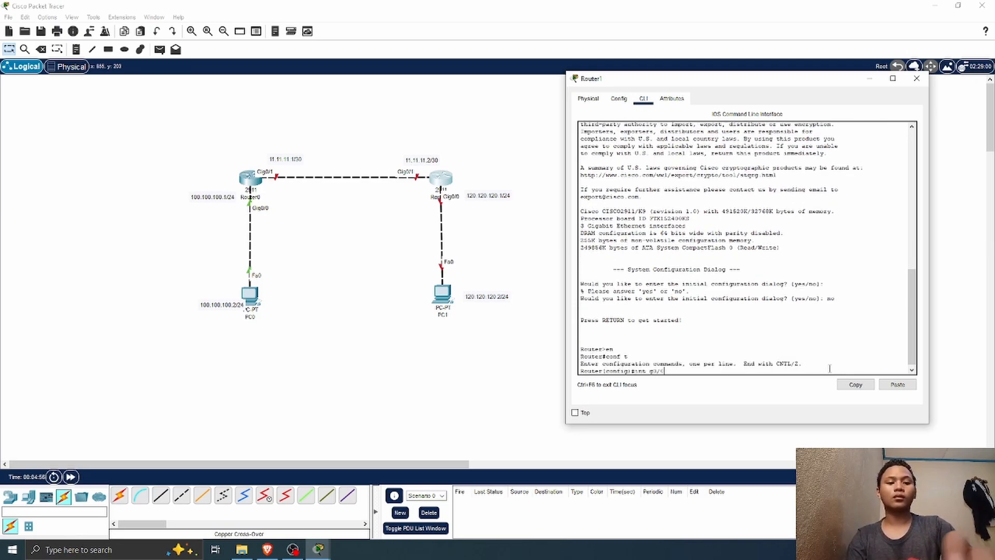
text(/0)
key(Return)
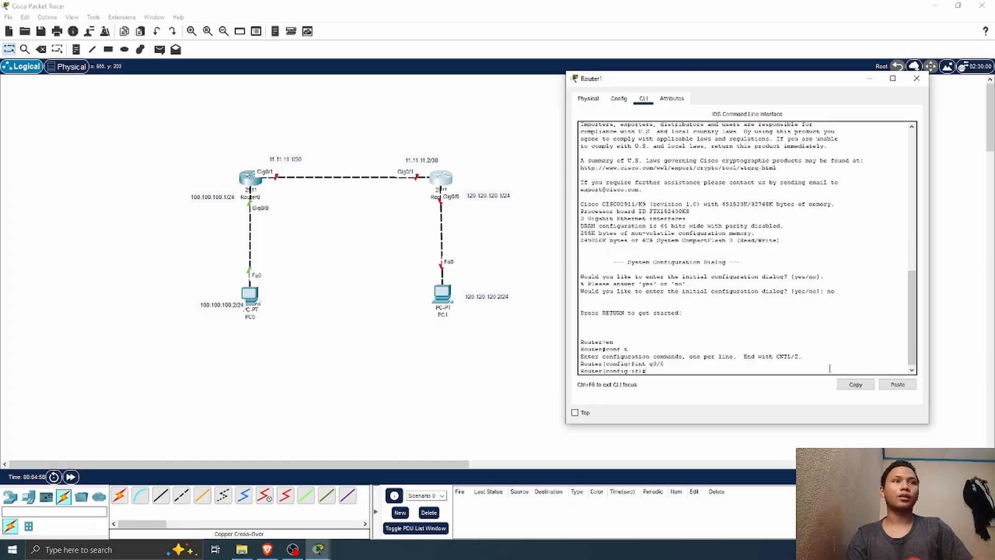
text(no sh)
key(Return)
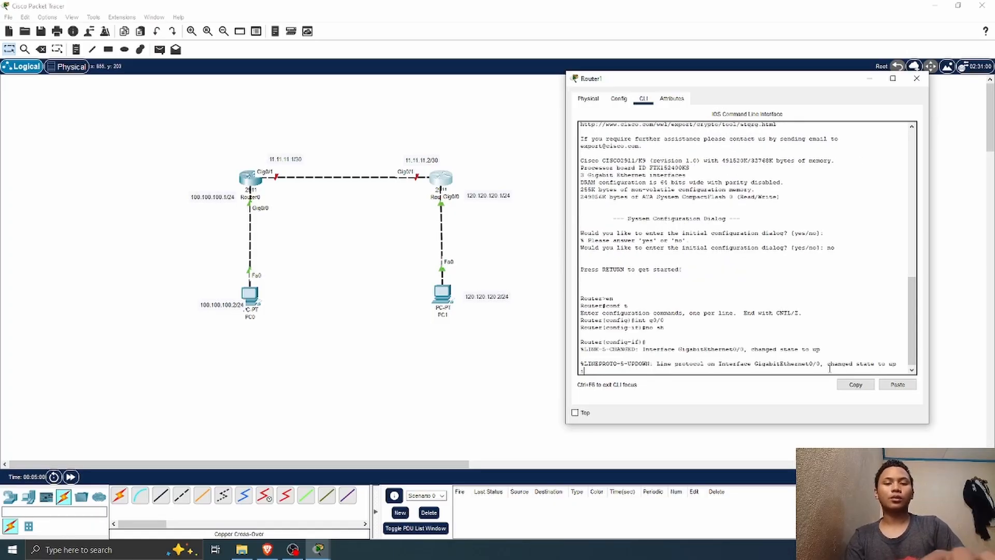
Step: Assign IP address 120.120.120.1 with mask 255.255.255.0 to Router1's g0/0 interface
text(ip add )
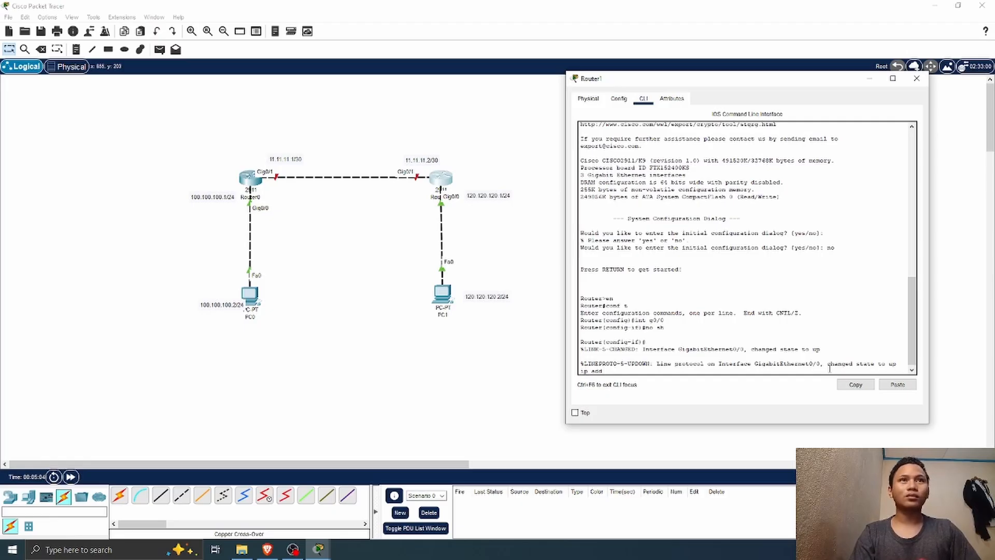
text(120.120)
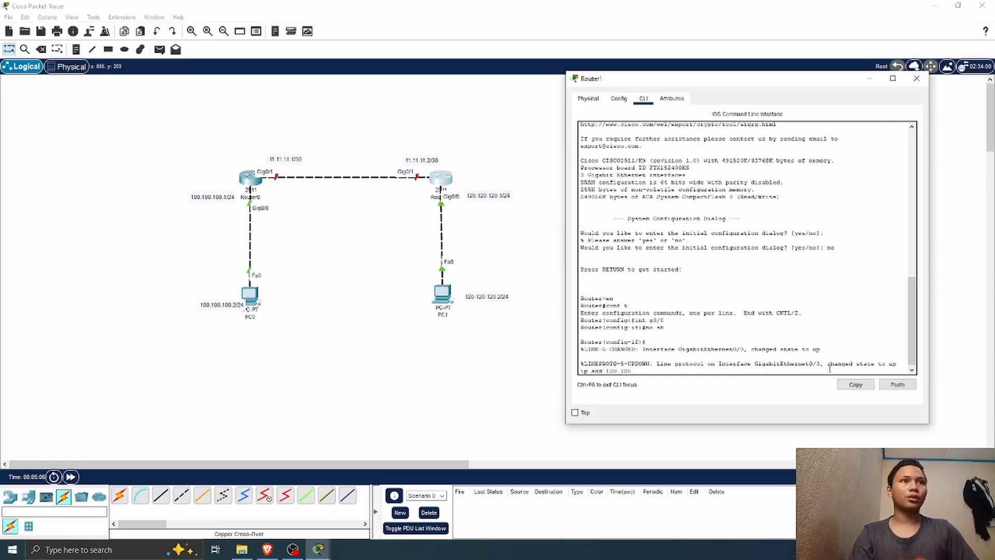
text(.120)
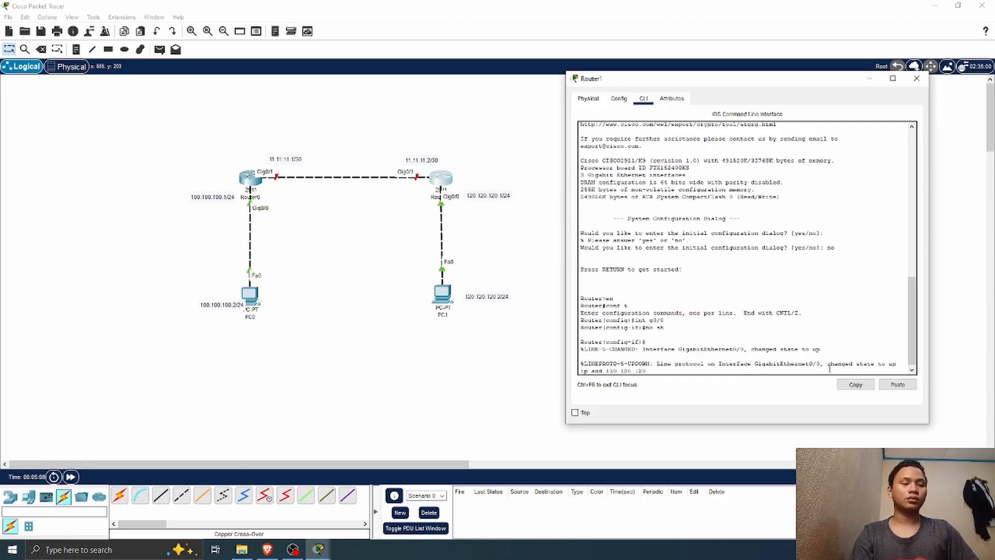
text(.1)
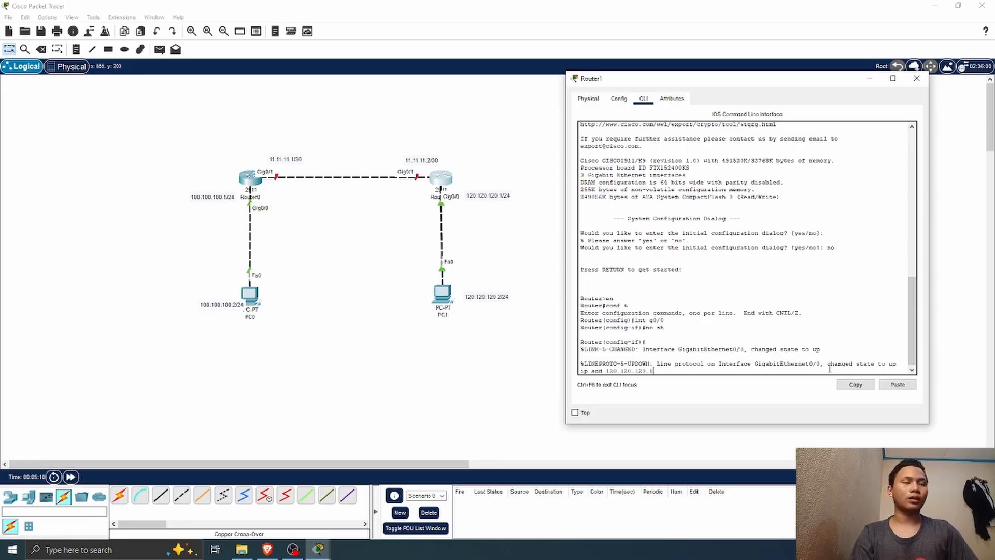
text( 255.255)
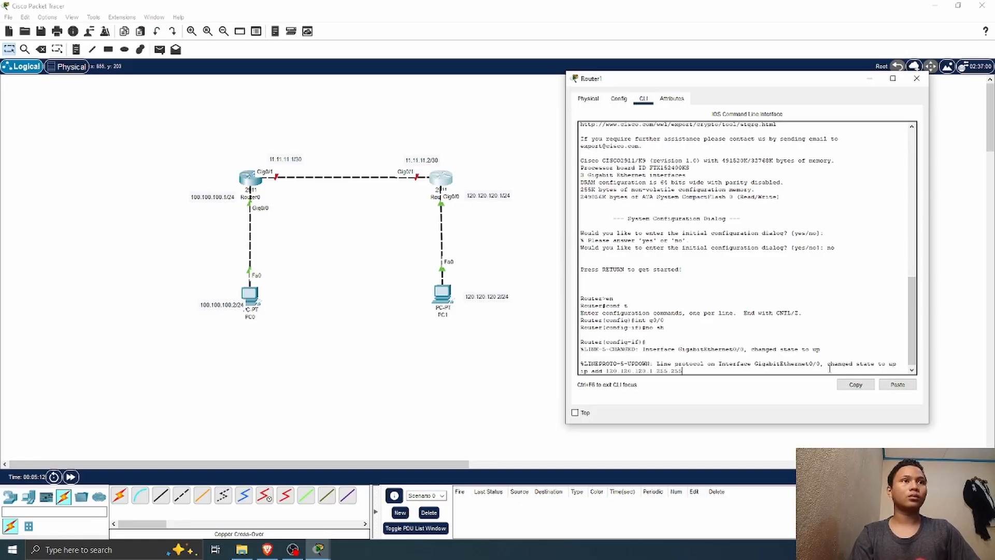
text(.255.0)
key(Return)
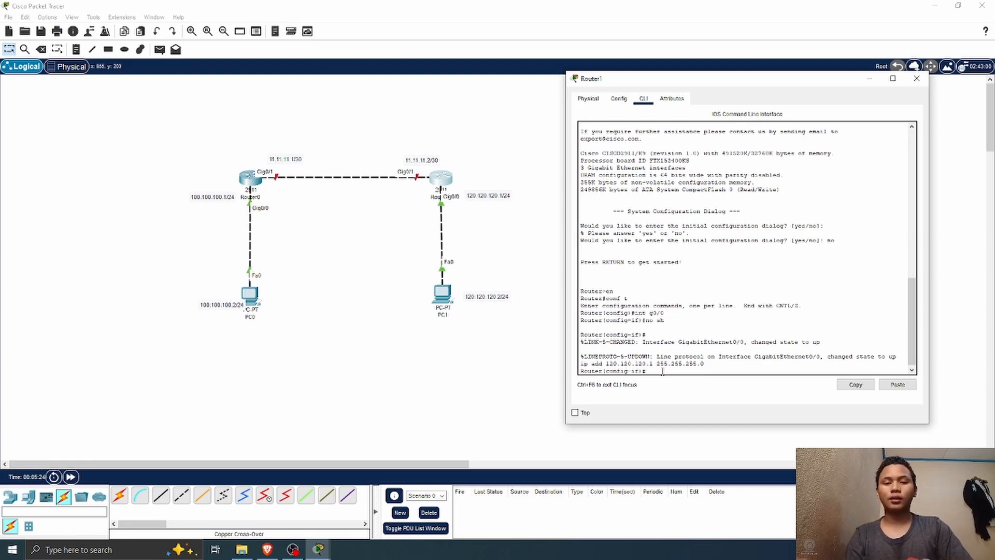
Step: Switch to interface g0/1 on Router1 and enable it with no shutdown
text(t g0/1)
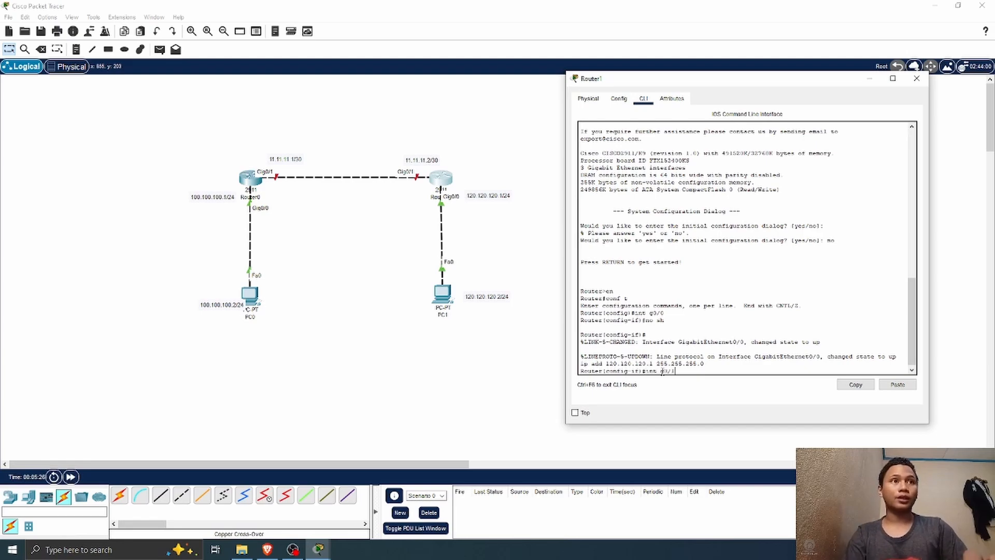
key(Return)
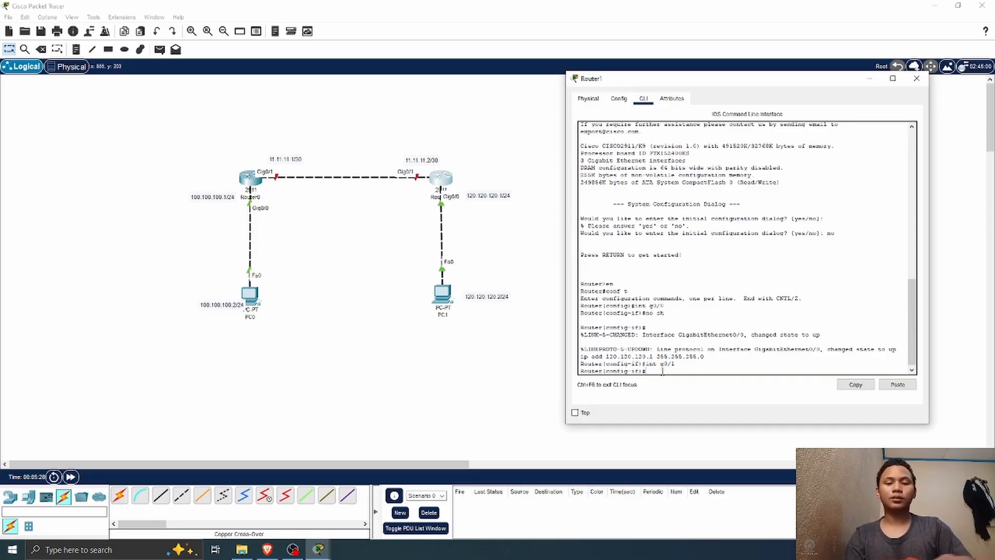
text(no sh)
key(Return)
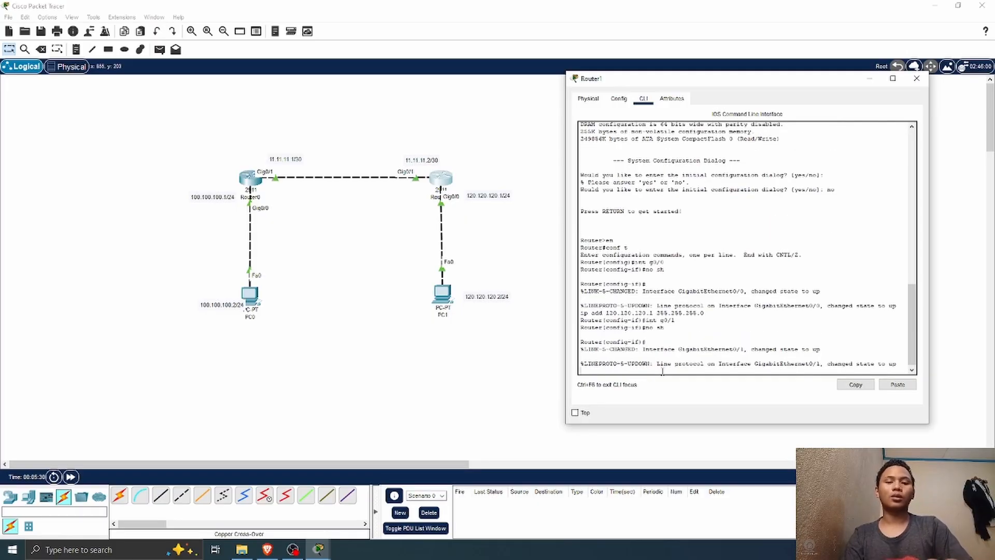
Step: Assign IP address 11.11.11.2 with mask 255.255.255.252 to Router1's g0/1 interface
text(ip add)
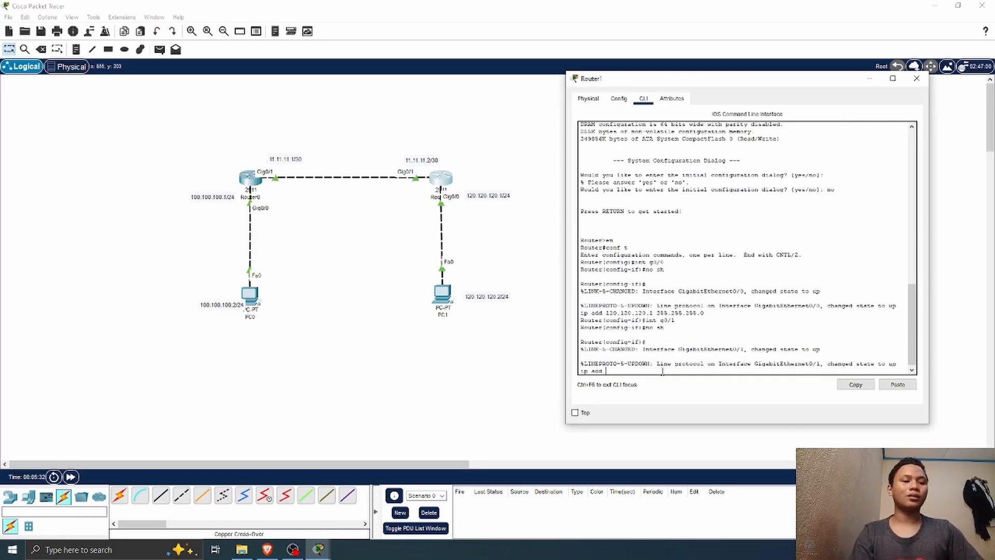
text( 11.11.11)
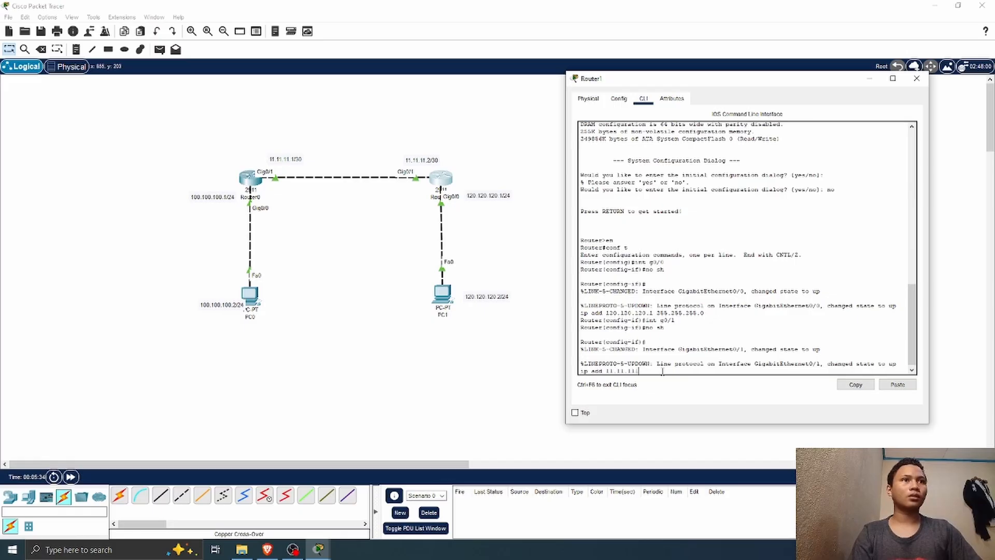
key(BackSpace)
text(1.2)
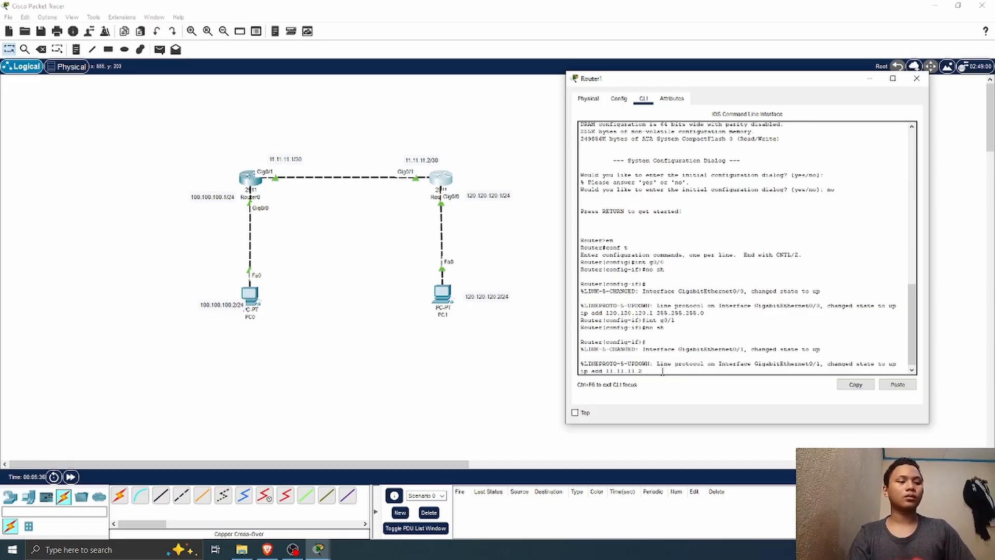
text( 255.255.255.252)
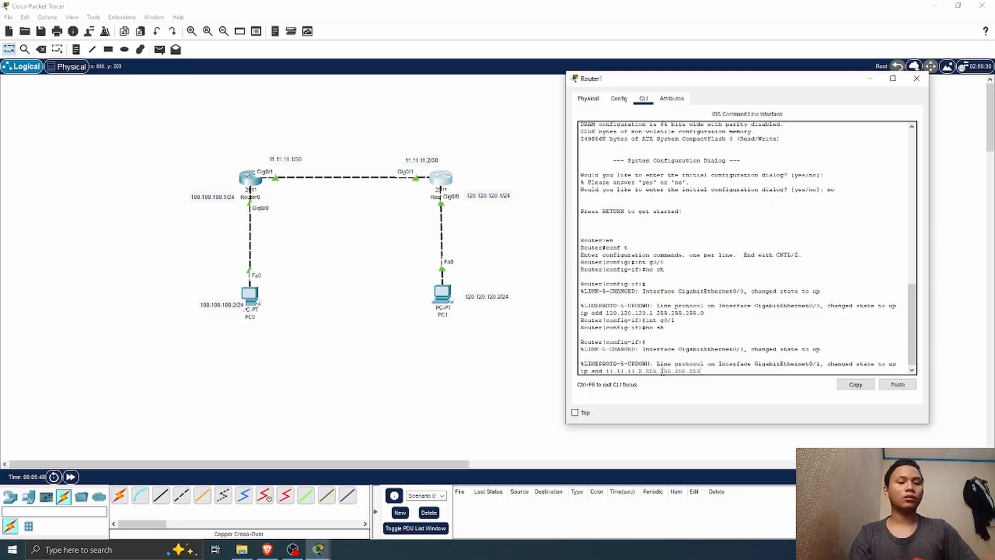
key(Return)
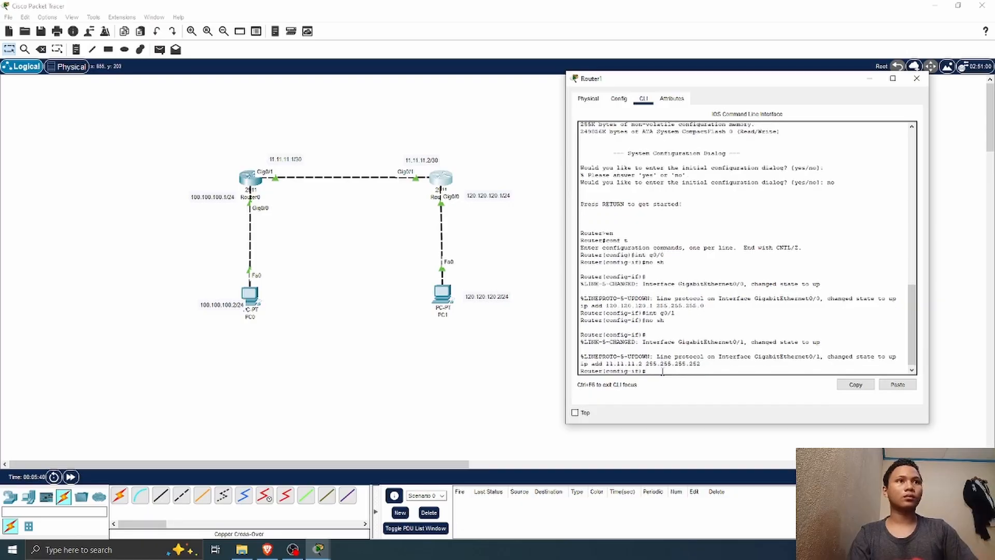
Step: Check Router1's interface addresses and status with do sh ip int br, and close the router's window
text(do sh)
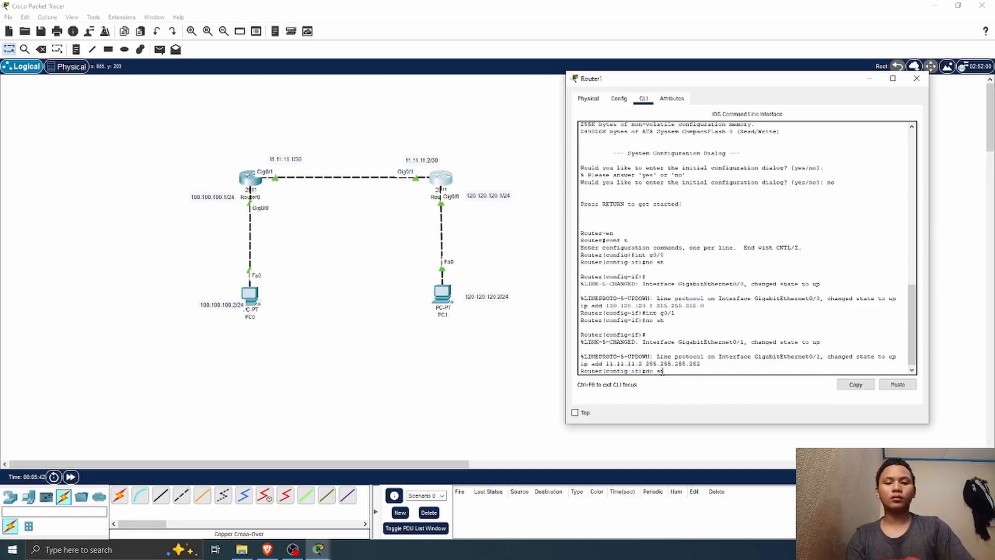
text( ip )
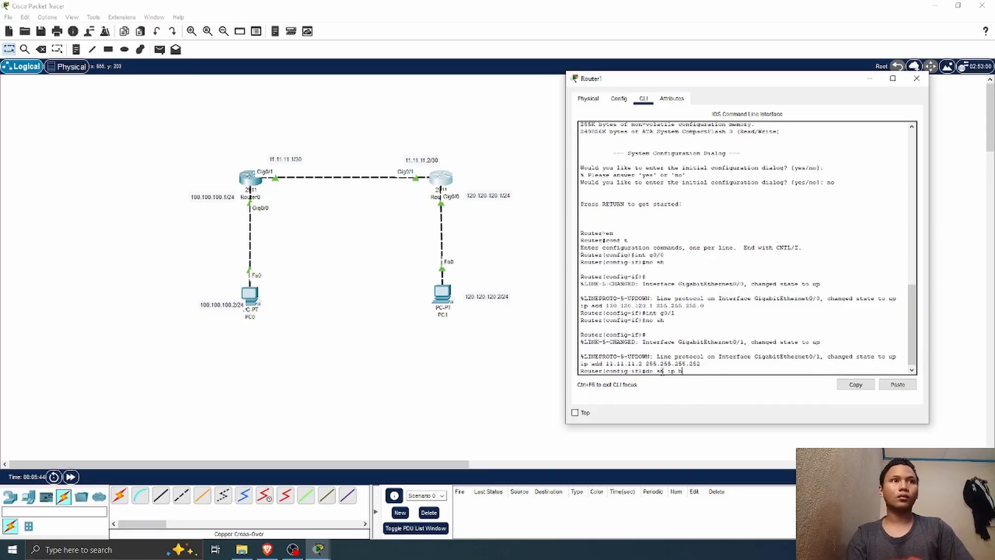
text(int )
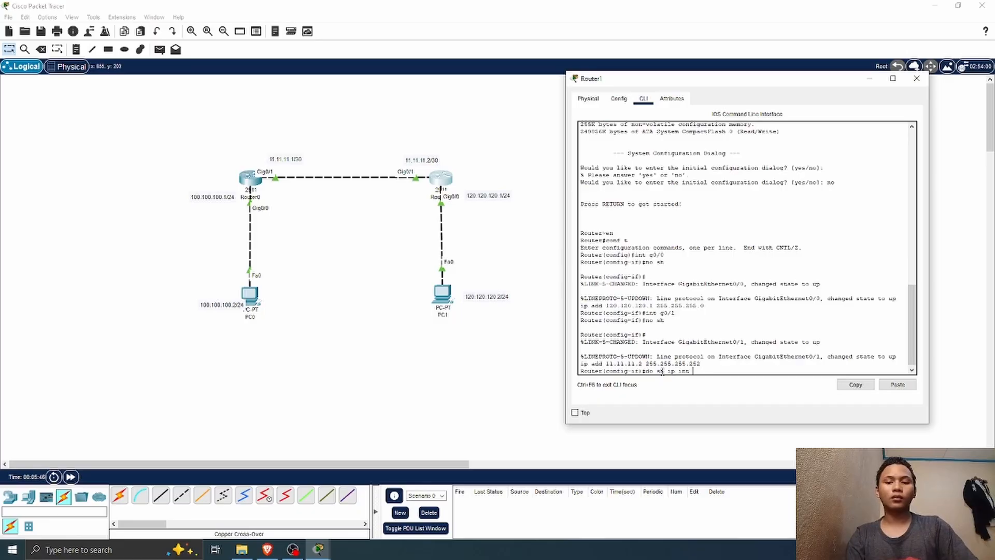
text(br)
key(Return)
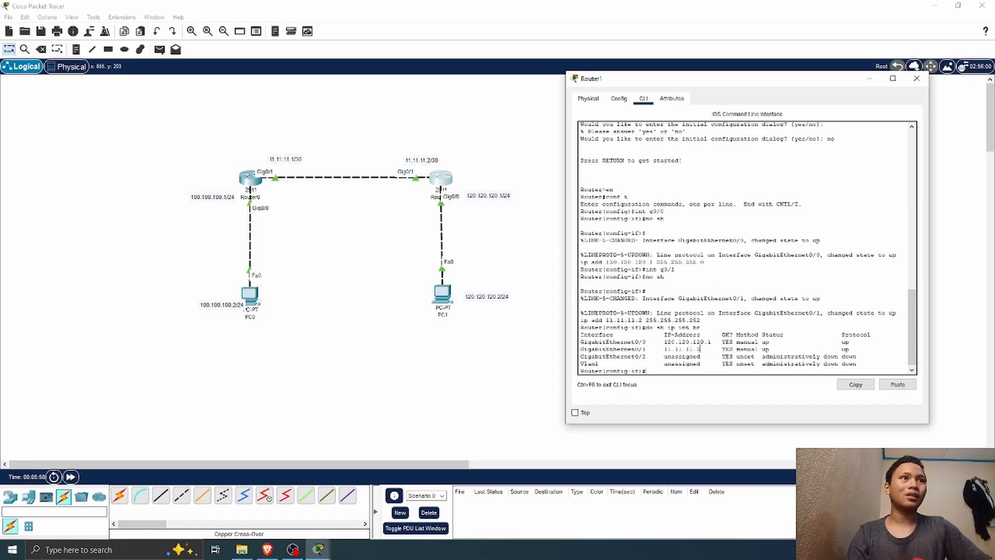
drag(713, 341, 692, 349)
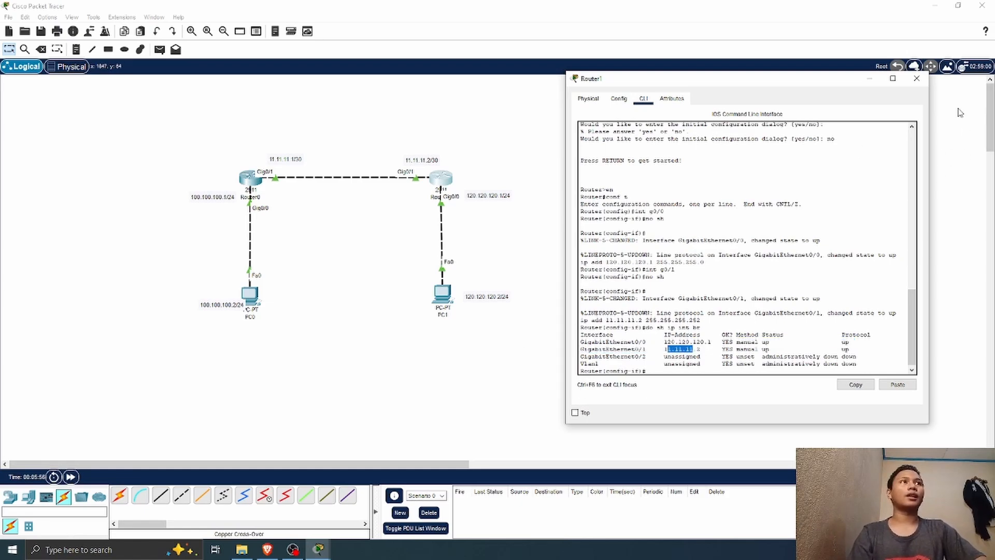
click(916, 79)
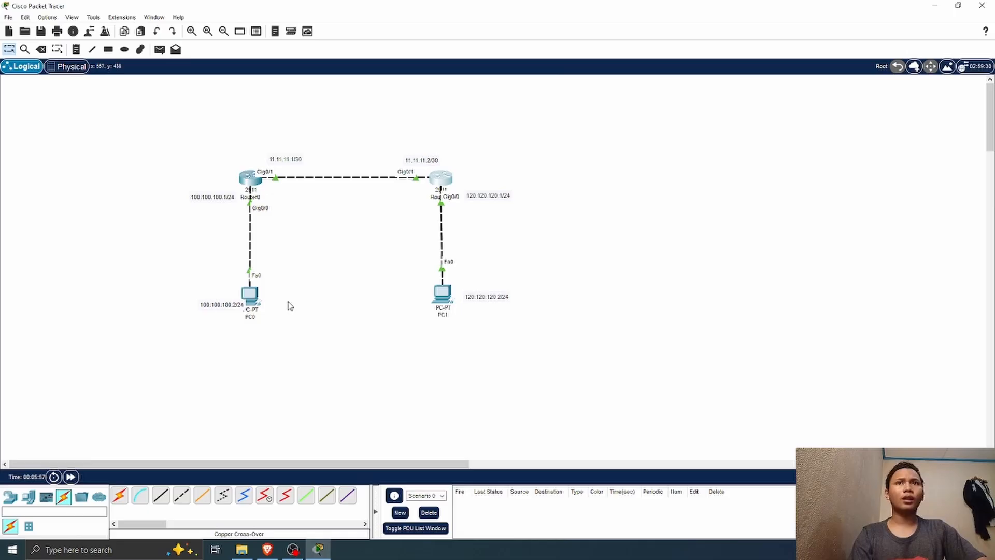
Step: Open PC0's IP configuration beside the topology and set its static IPv4 address to 100.100.100.2
click(248, 296)
click(401, 114)
click(388, 156)
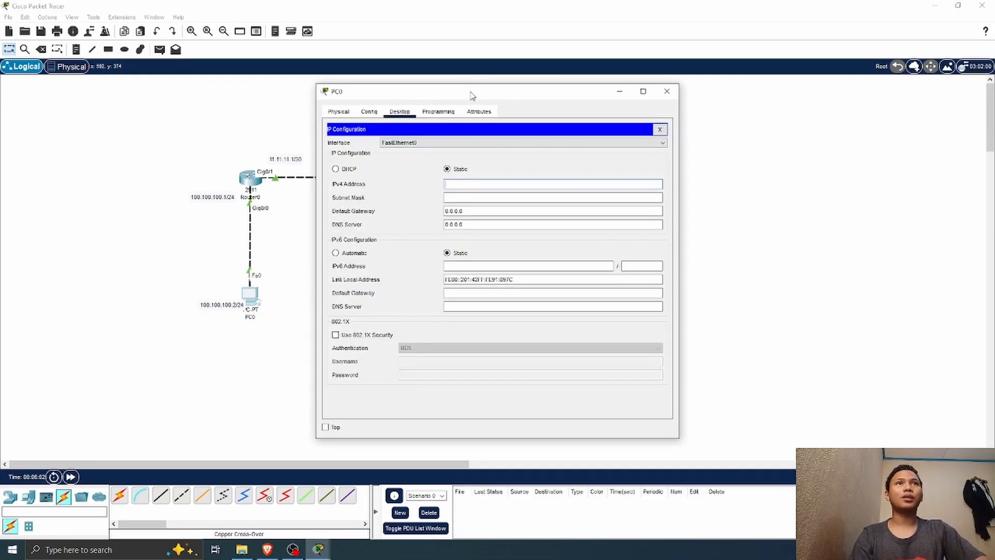
drag(467, 100, 673, 86)
click(690, 170)
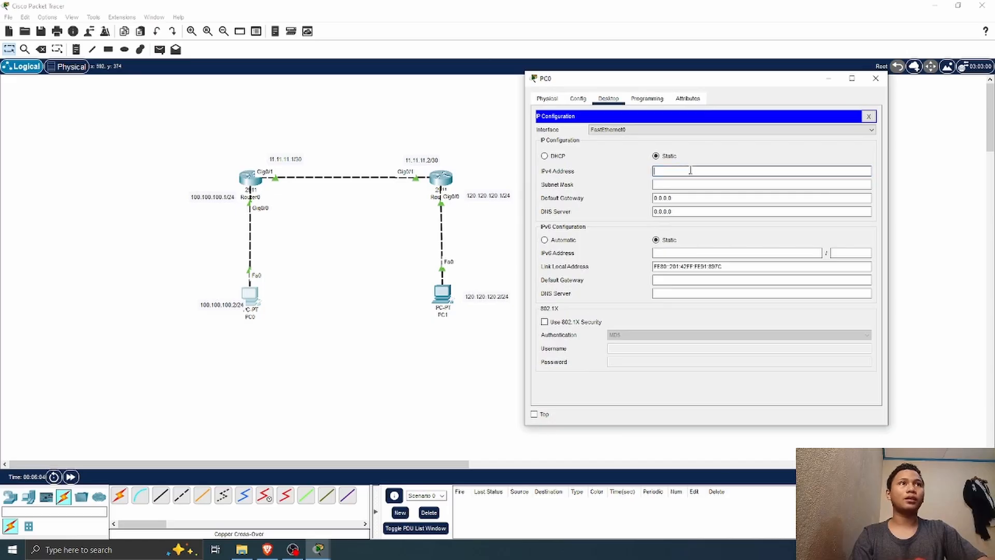
text(100)
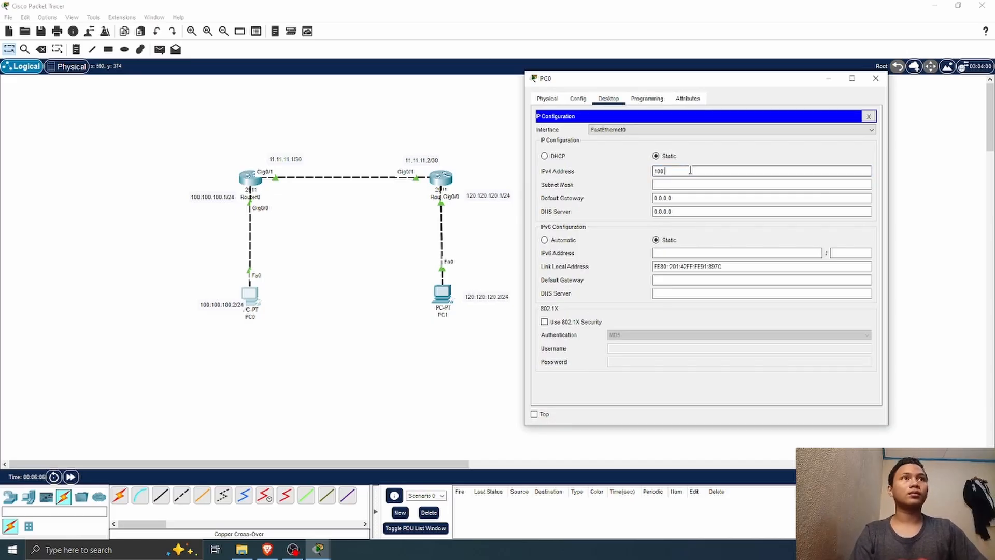
text(.100.100.1)
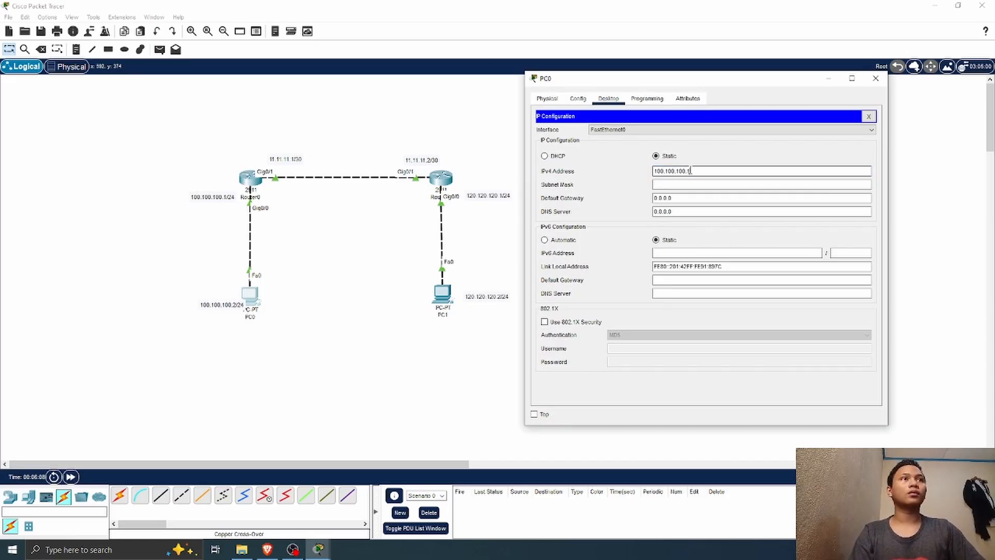
text(.32)
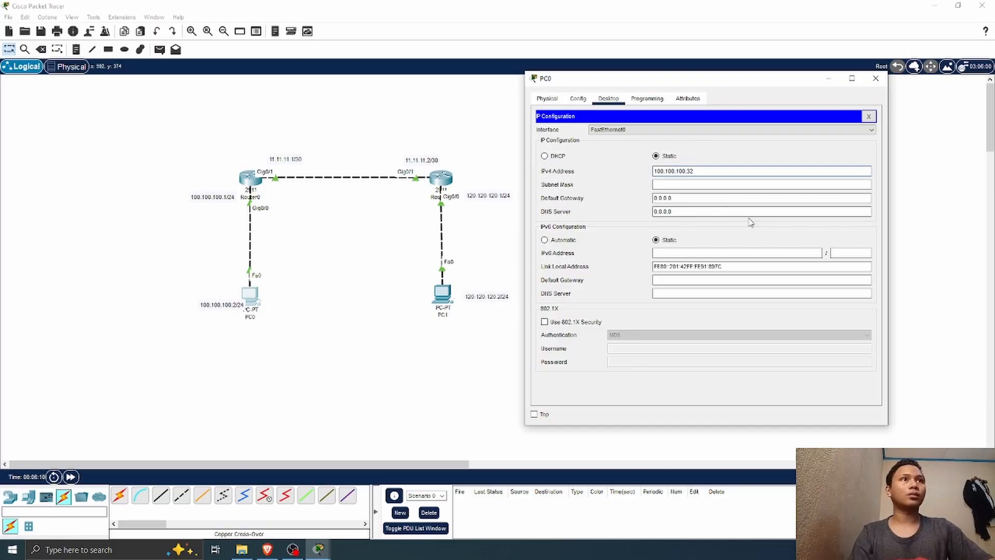
key(BackSpace)
key(BackSpace)
text(2)
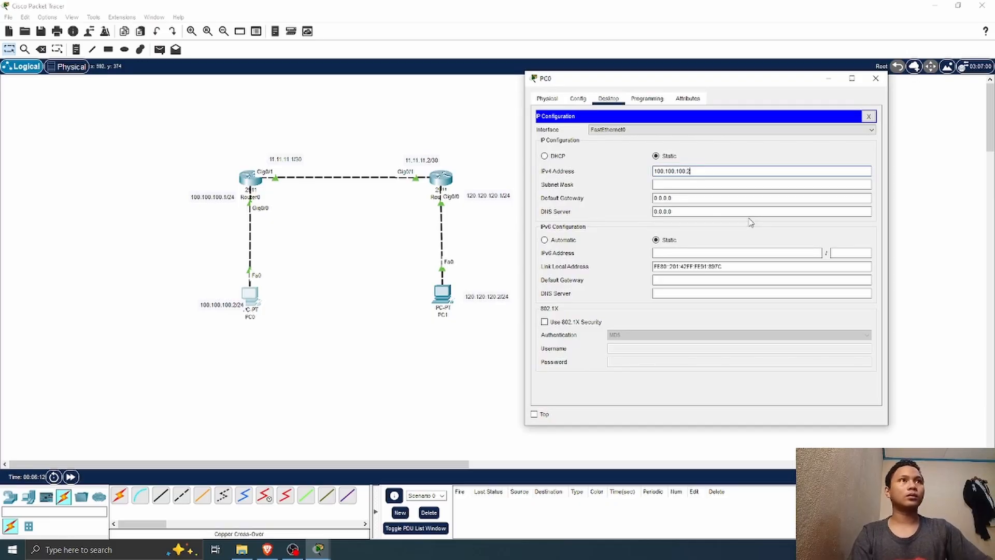
Step: Set PC0's subnet mask to 255.255.255.0
click(711, 183)
key(BackSpace)
key(BackSpace)
key(BackSpace)
key(BackSpace)
key(BackSpace)
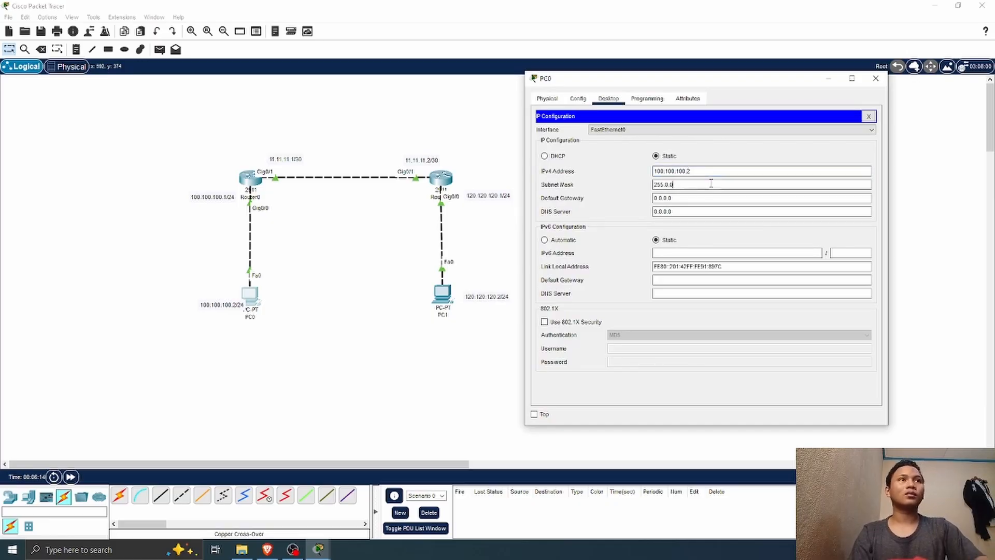
text(255.255.0)
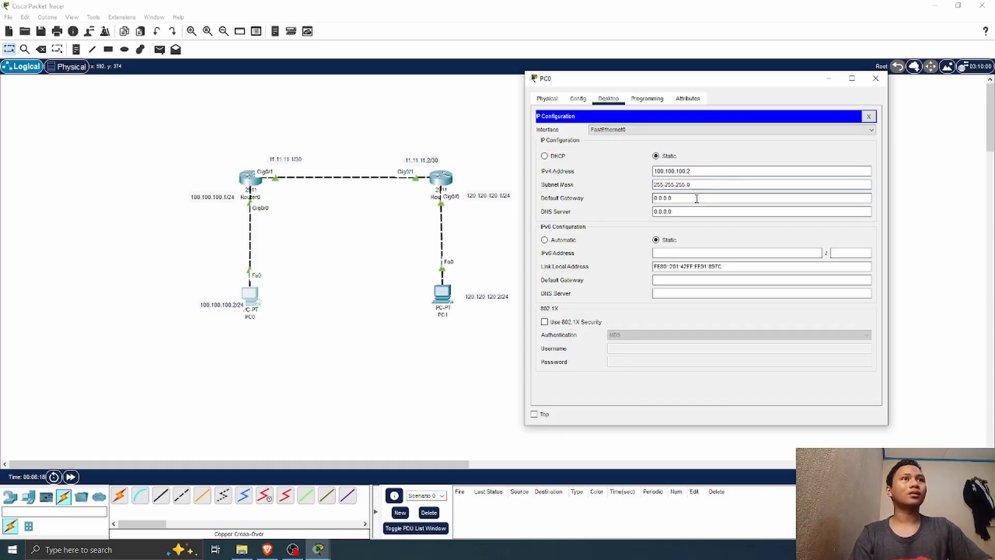
Step: Set PC0's default gateway to 100.100.100.1 and close the PC's window
drag(695, 198, 641, 202)
key(BackSpace)
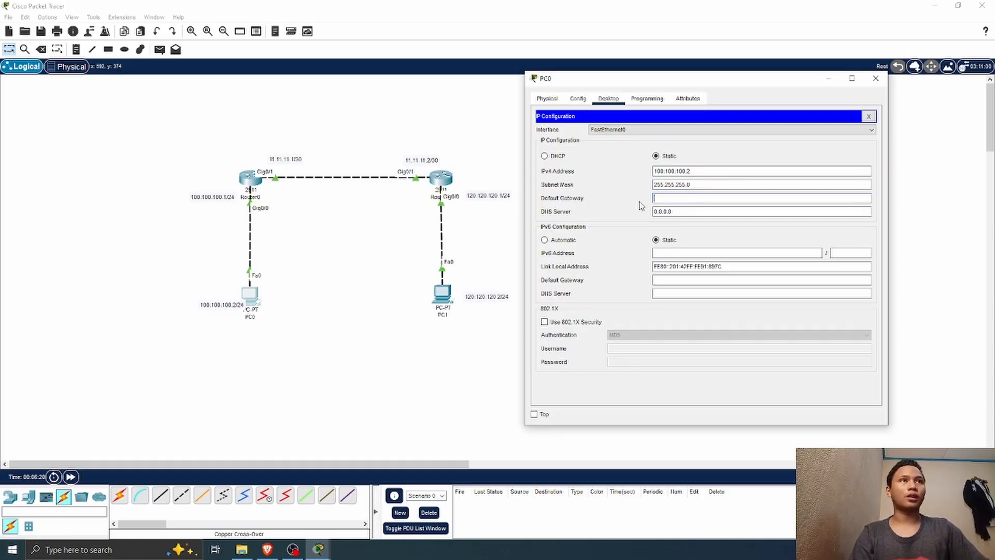
text(100.100.1)
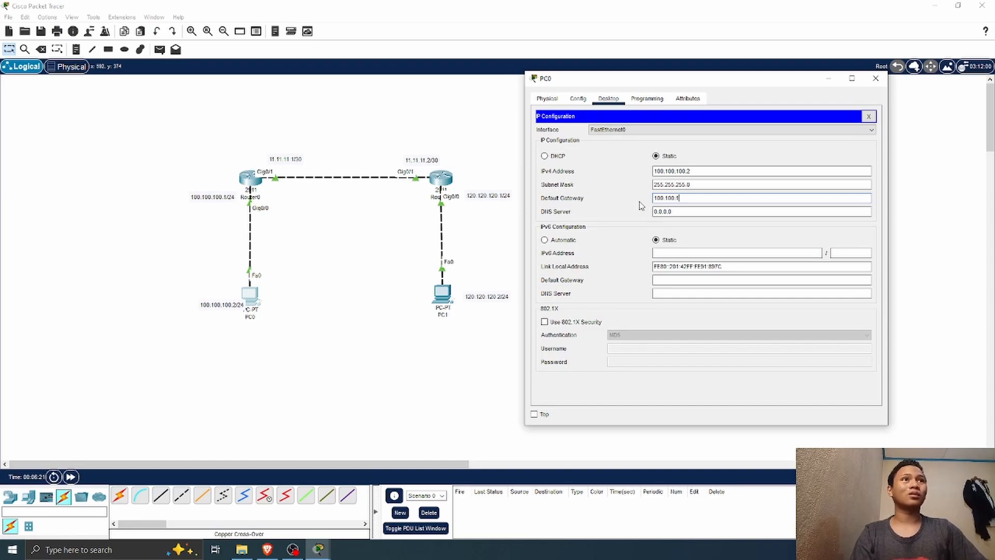
text(00.1)
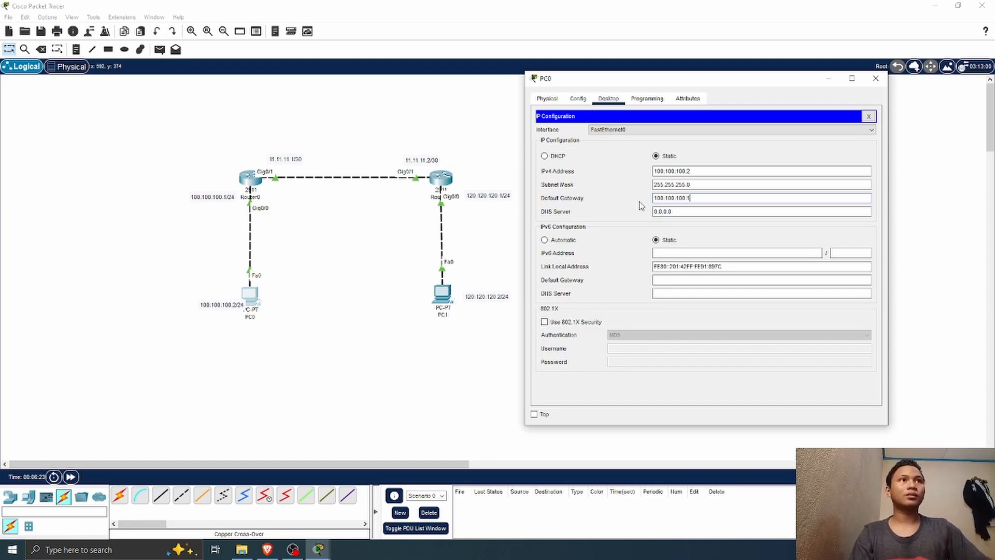
click(869, 83)
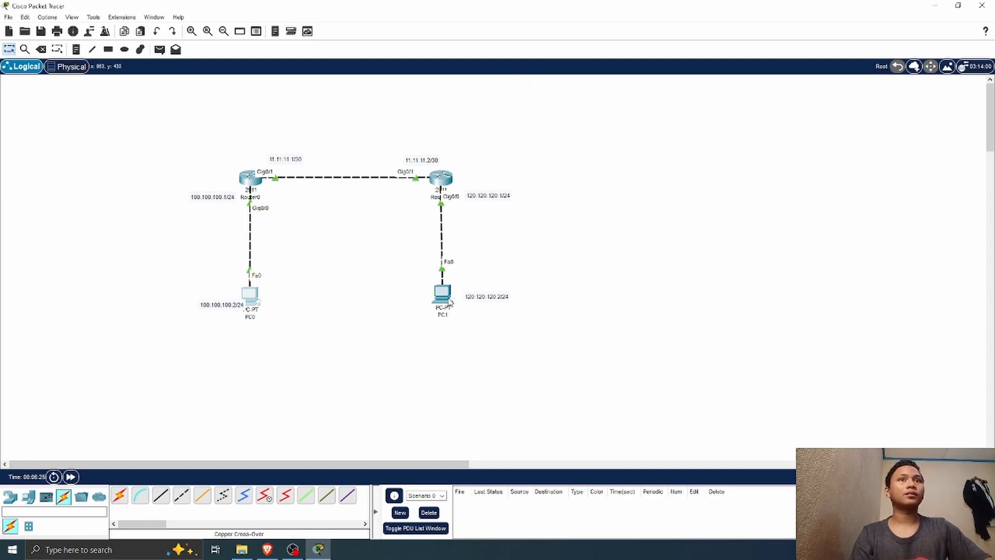
Step: Open PC1's IP configuration and set its static IPv4 address to 120.120.120.2
click(442, 294)
click(400, 114)
click(370, 153)
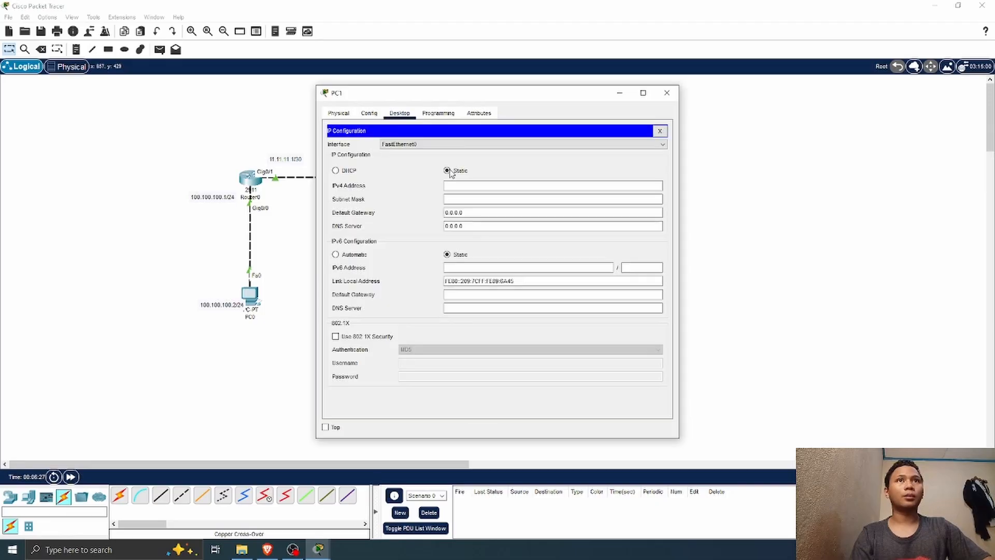
text(1)
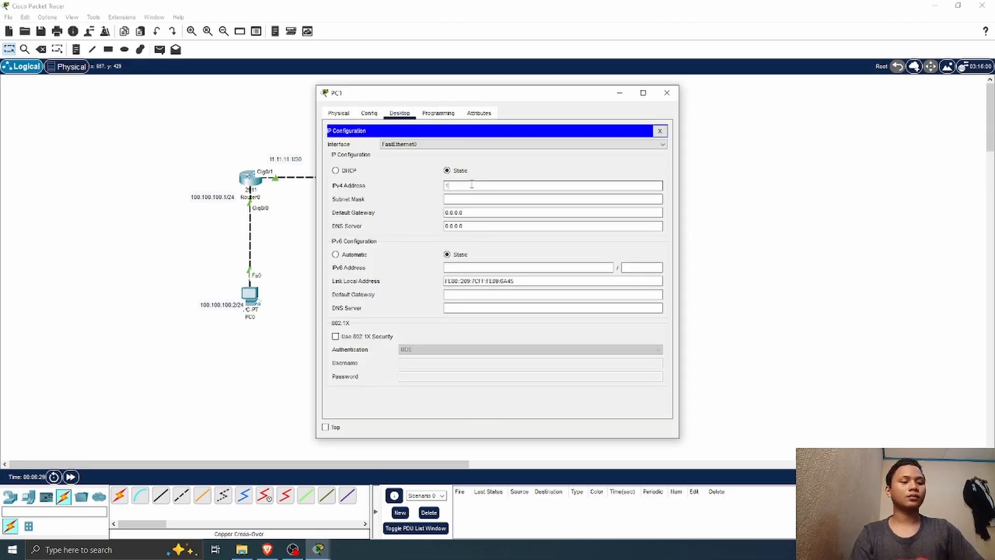
text(20.120.120.2)
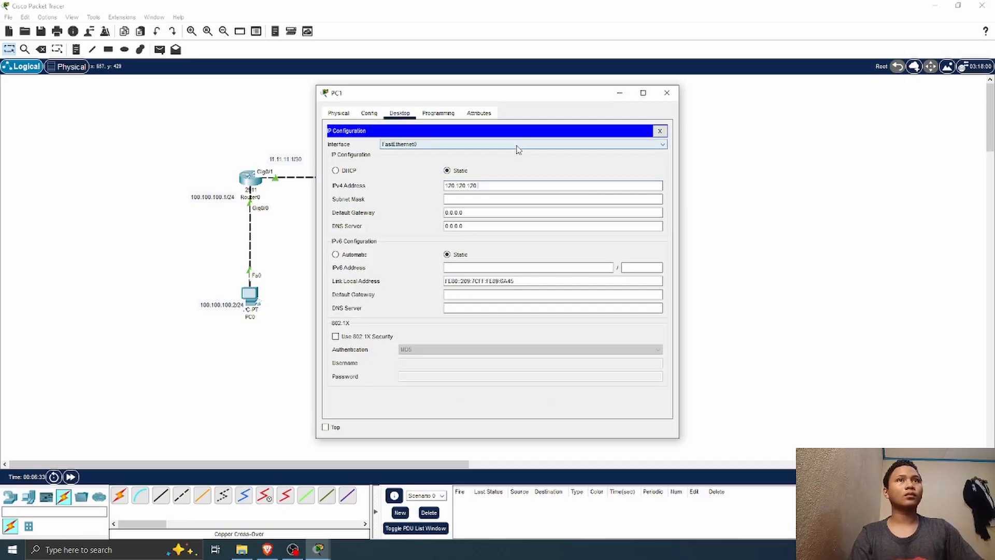
Step: Set PC1's subnet mask to 255.255.255.0
click(484, 199)
key(BackSpace)
key(BackSpace)
key(BackSpace)
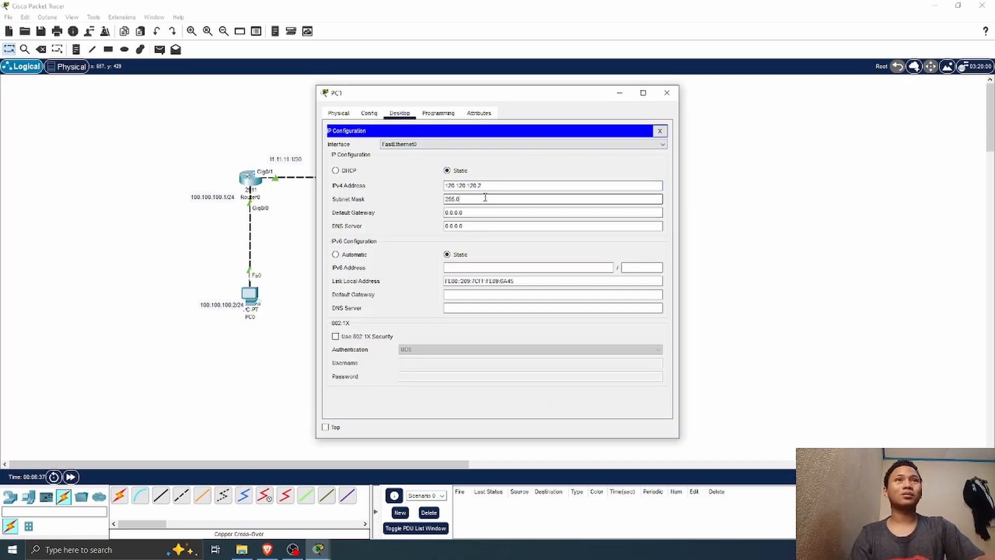
text(.25)
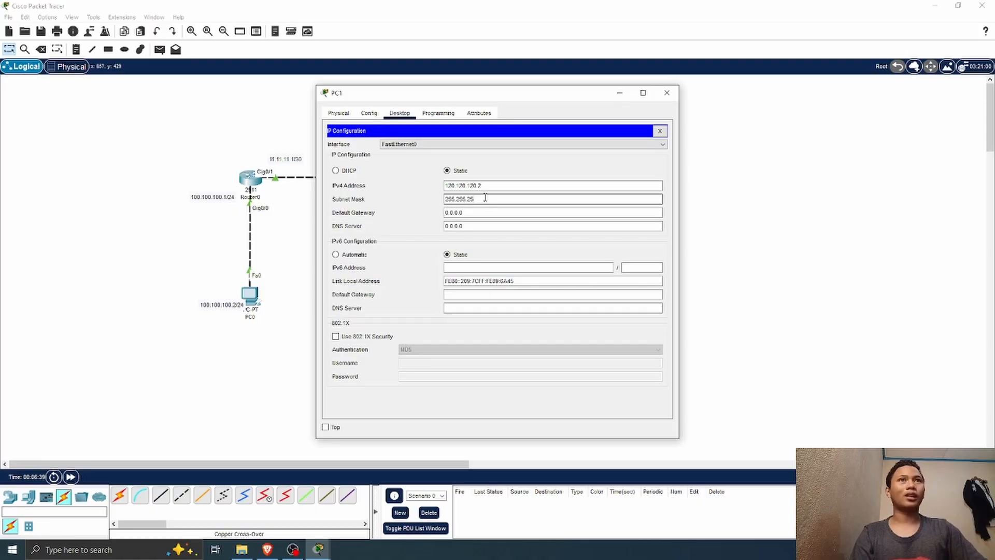
text(5.0)
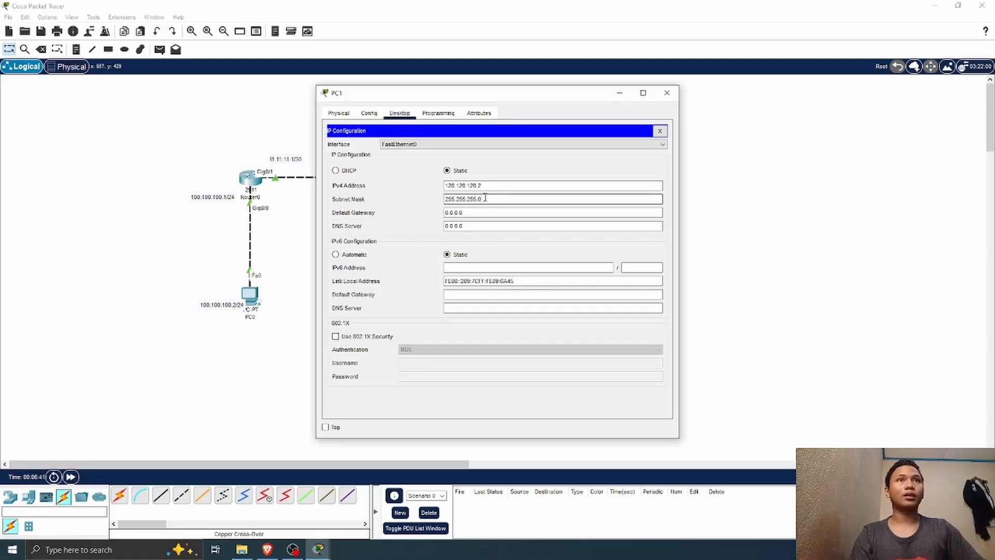
Step: Set PC1's default gateway to 120.120.120.1 and close the PC's window
drag(464, 213, 407, 222)
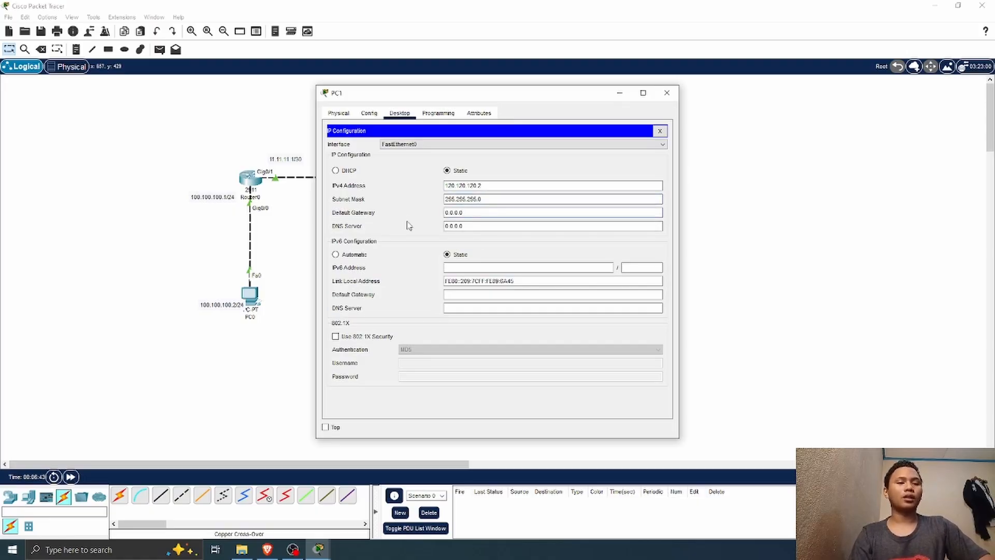
drag(467, 213, 441, 215)
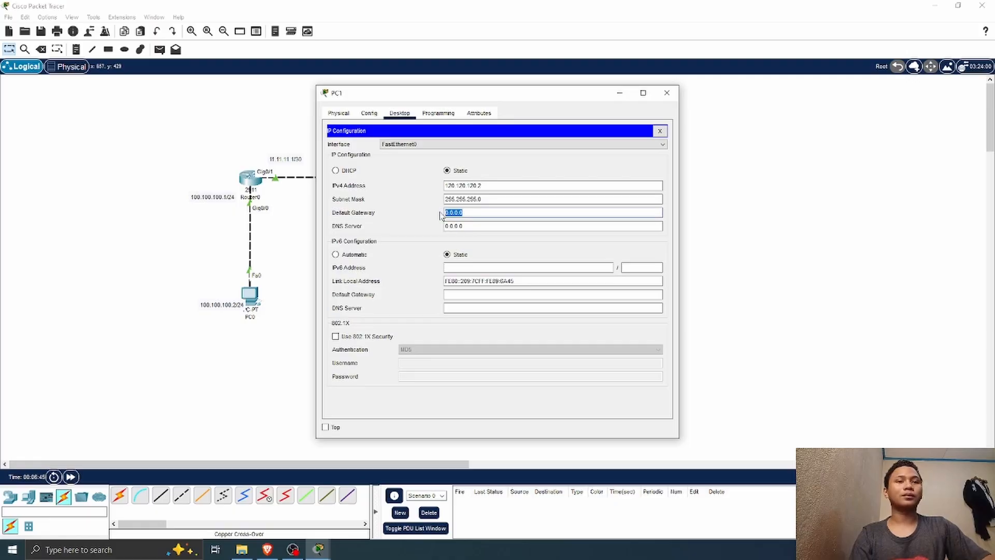
key(BackSpace)
text(120.120.120.)
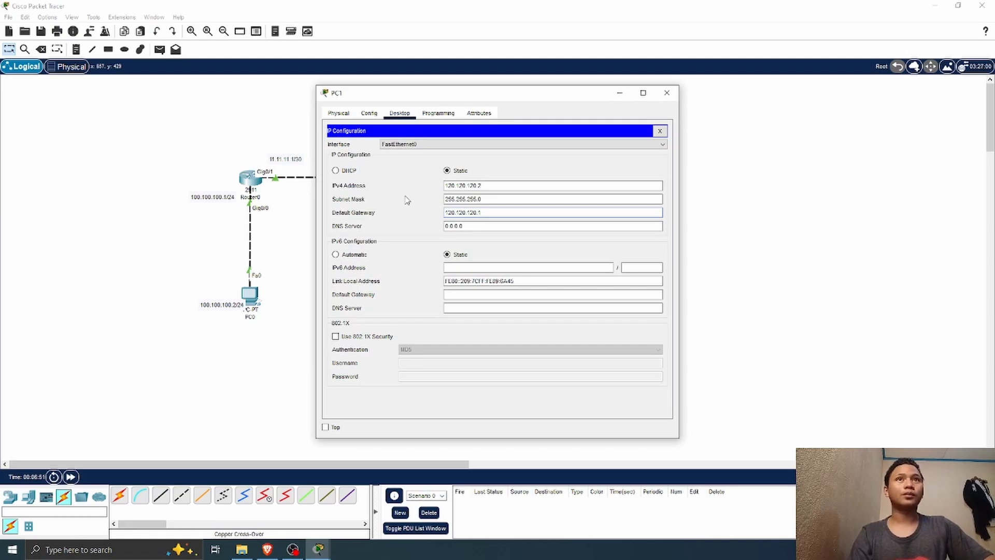
click(667, 93)
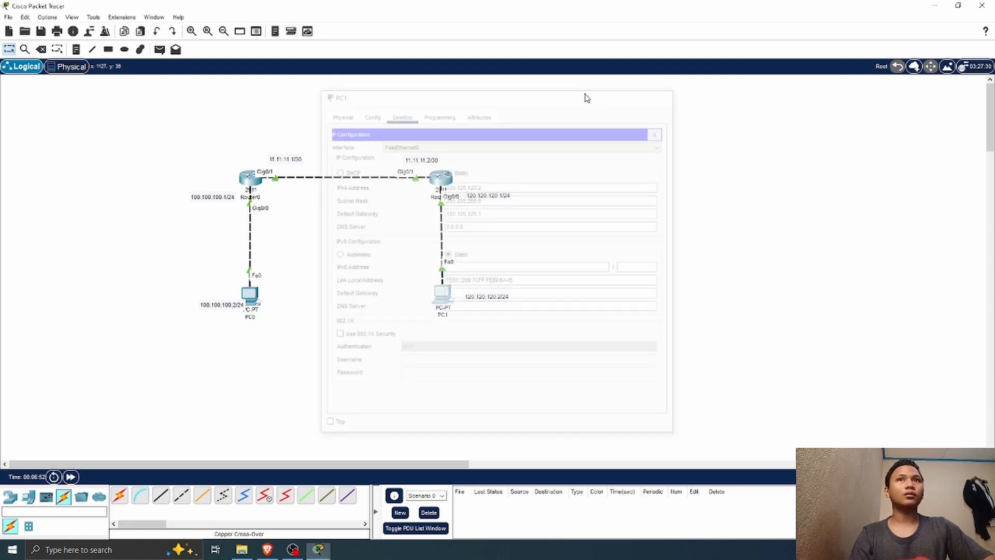
Step: Test connectivity with simple PDUs from PC0 to Router0 and from PC1 to Router1
click(160, 49)
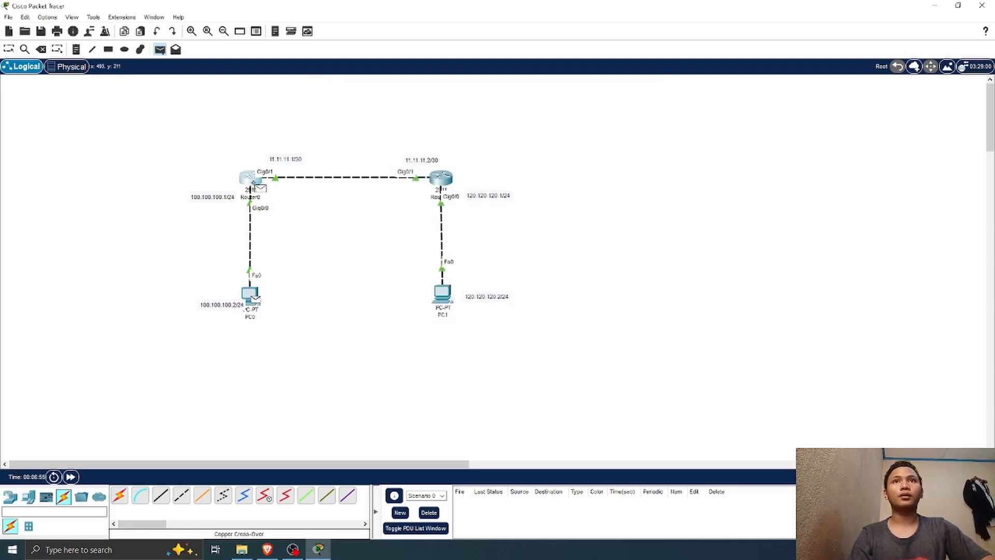
click(251, 178)
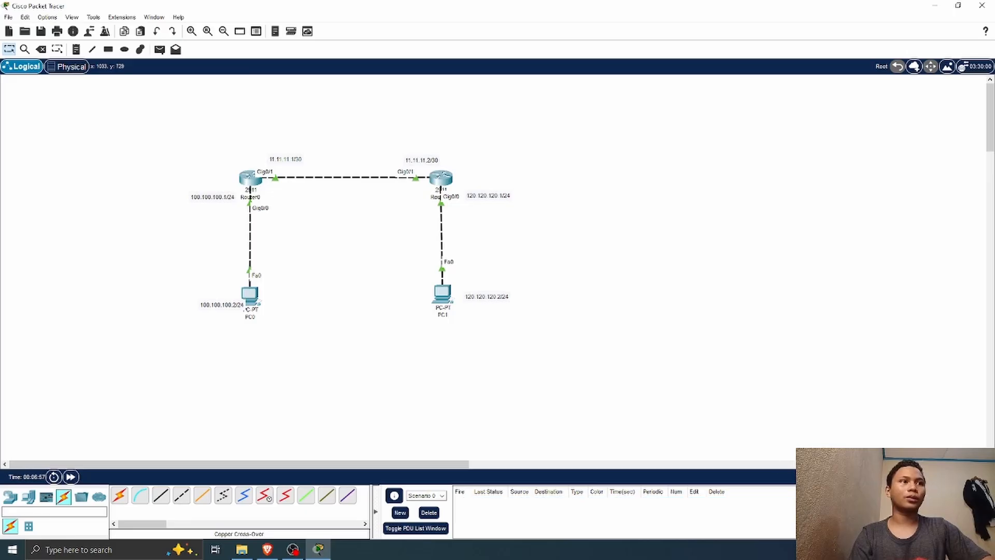
click(160, 49)
click(441, 293)
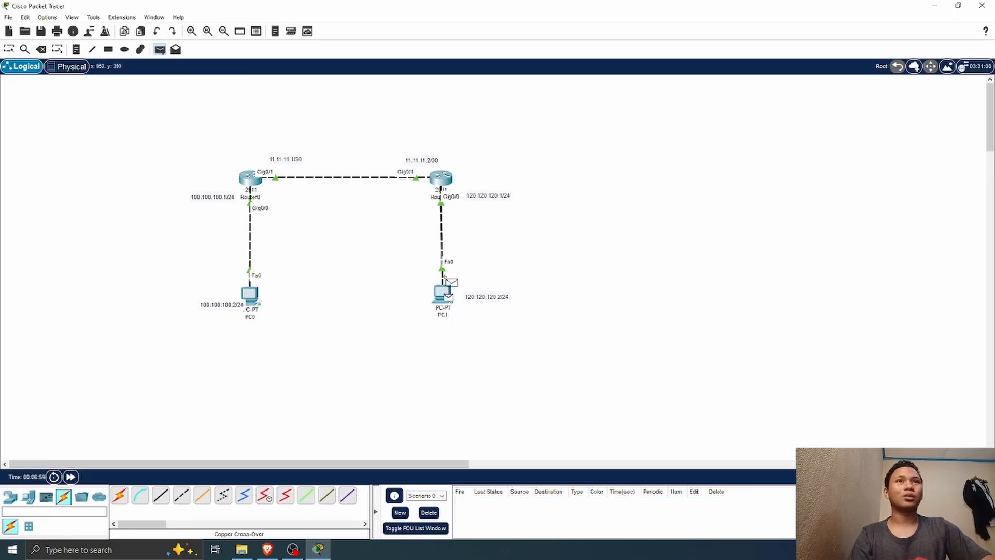
click(441, 178)
double_click(848, 501)
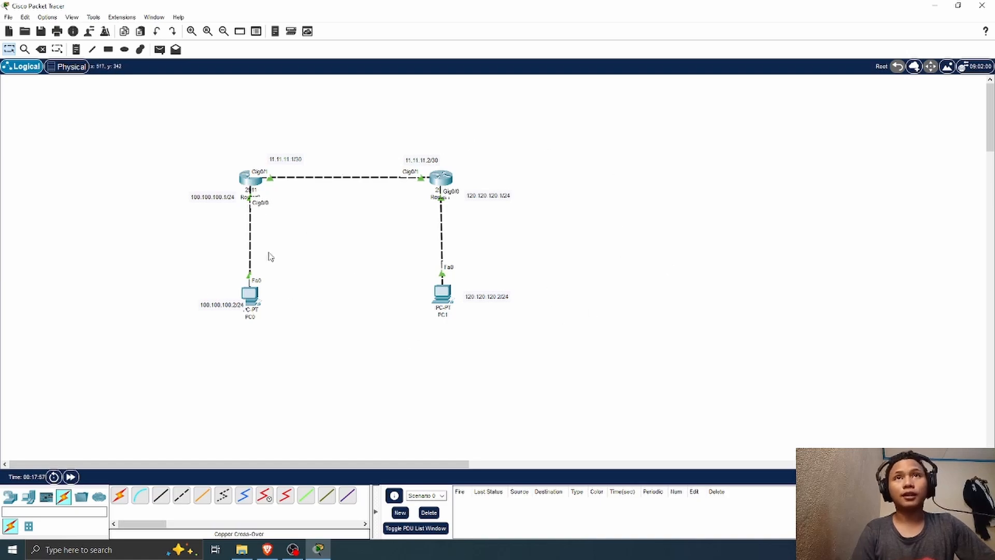
Step: Open Router0's command line and enter global configuration mode with en and conf t
click(250, 178)
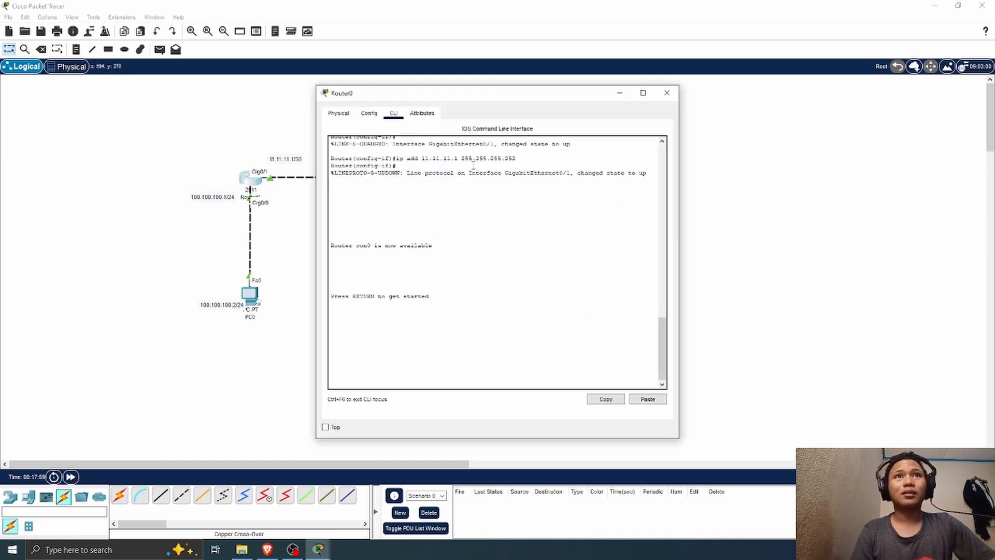
key(Return)
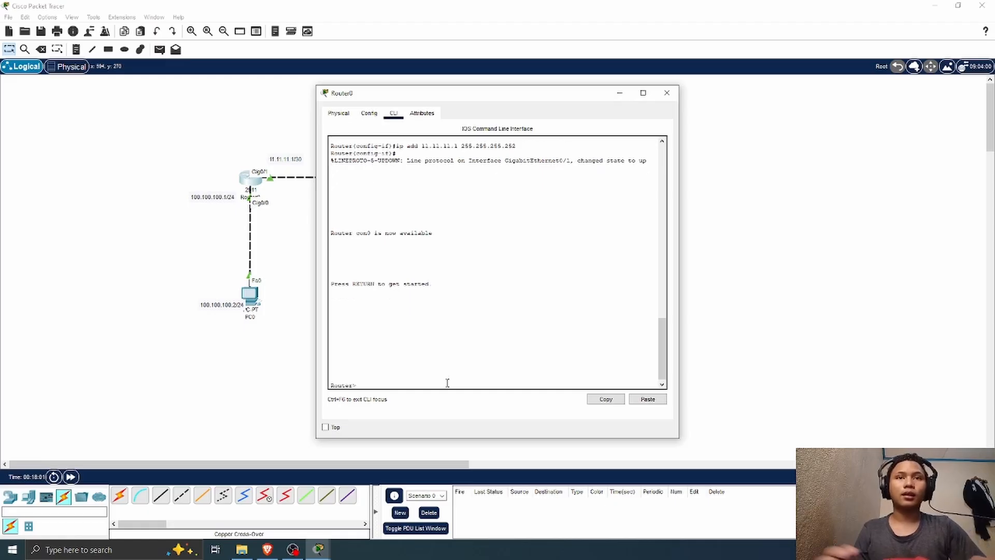
text(en)
key(Return)
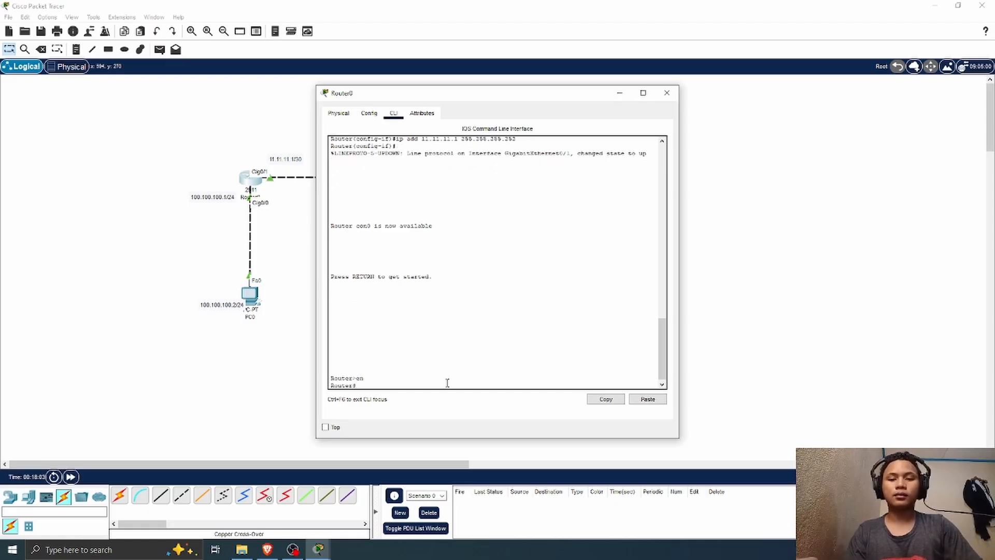
text(conf)
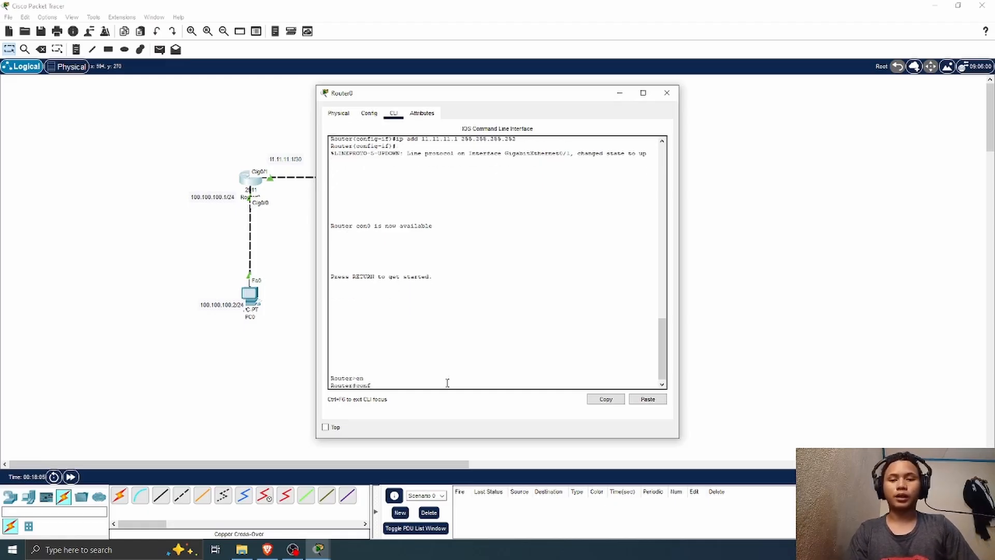
text( t)
key(Return)
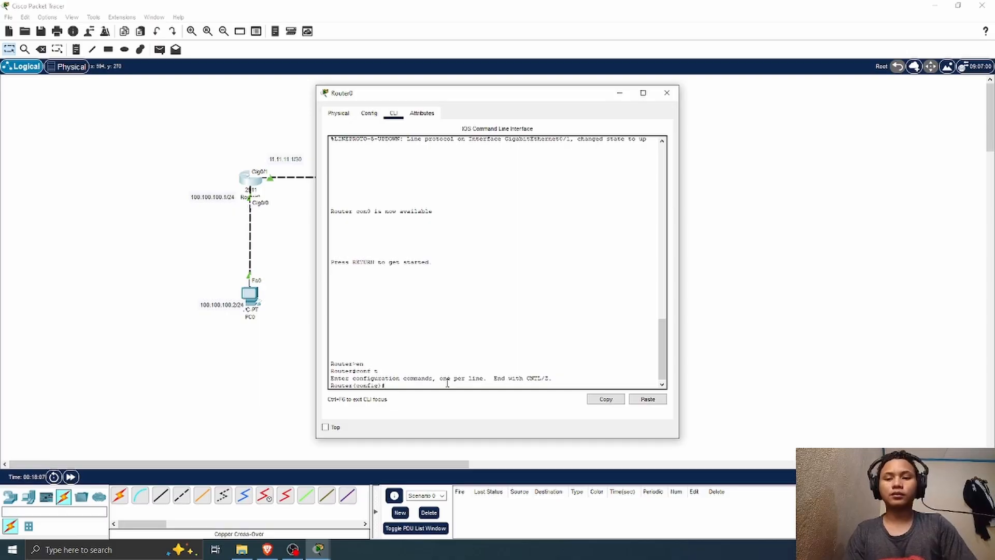
Step: List the routing protocols available on Router0 with router ?
text(rout)
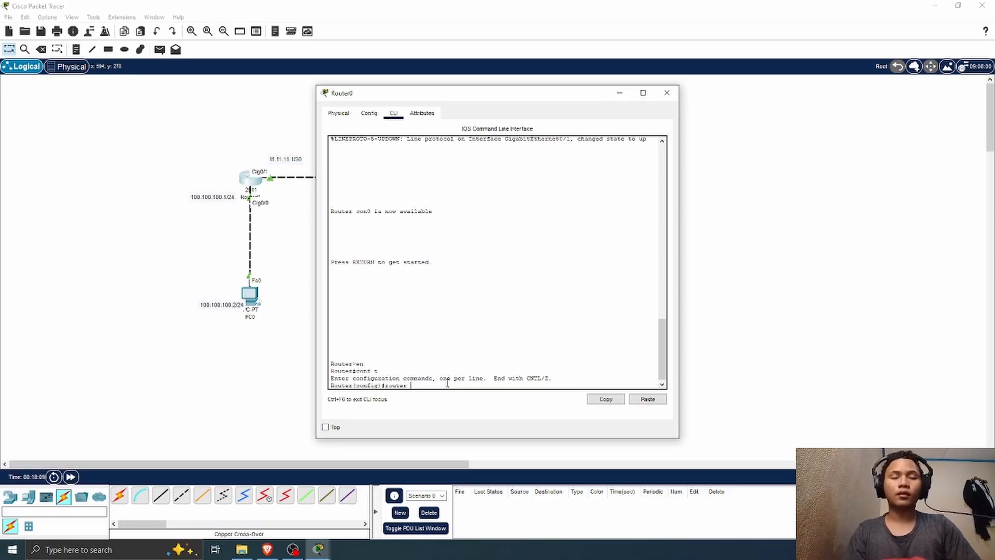
text(er e)
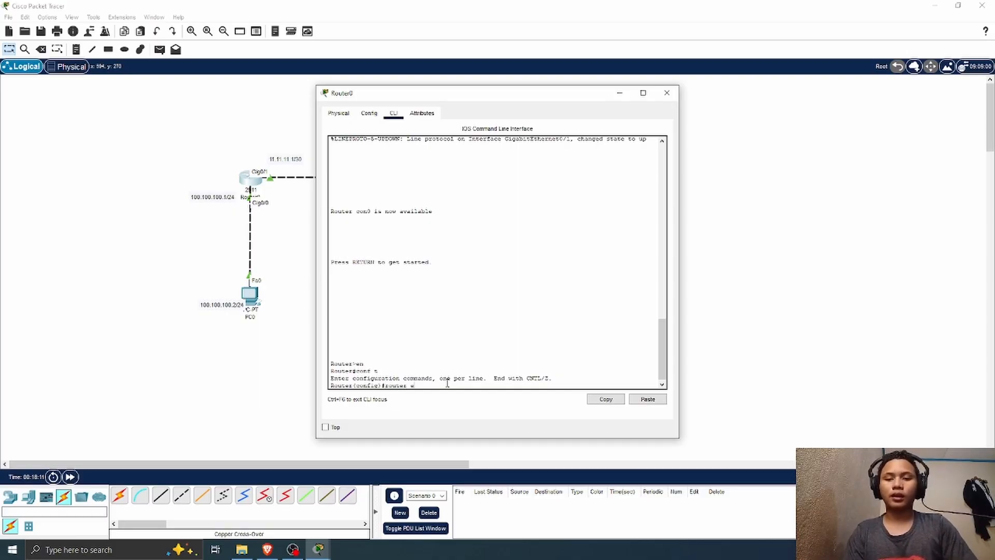
text(igrp)
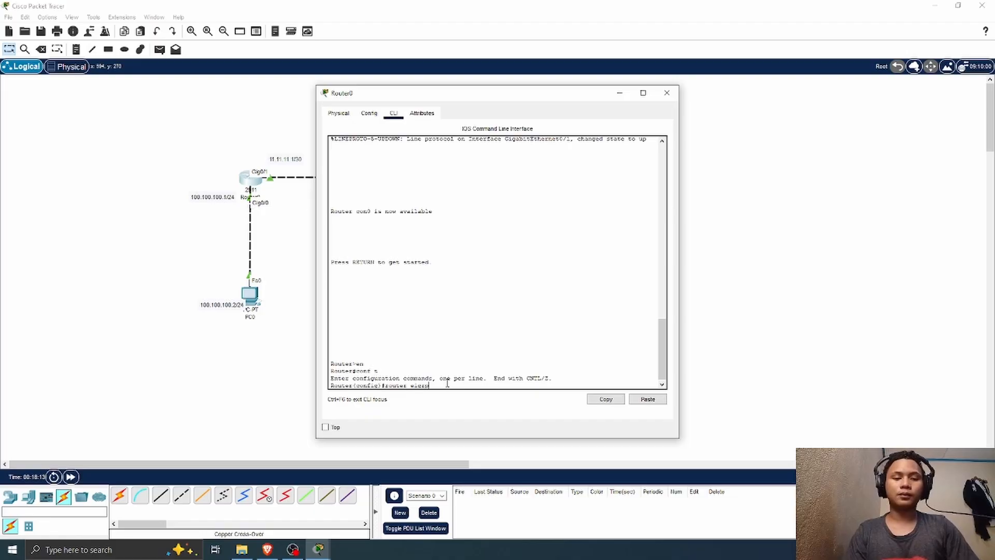
key(BackSpace)
key(BackSpace)
key(BackSpace)
key(BackSpace)
key(BackSpace)
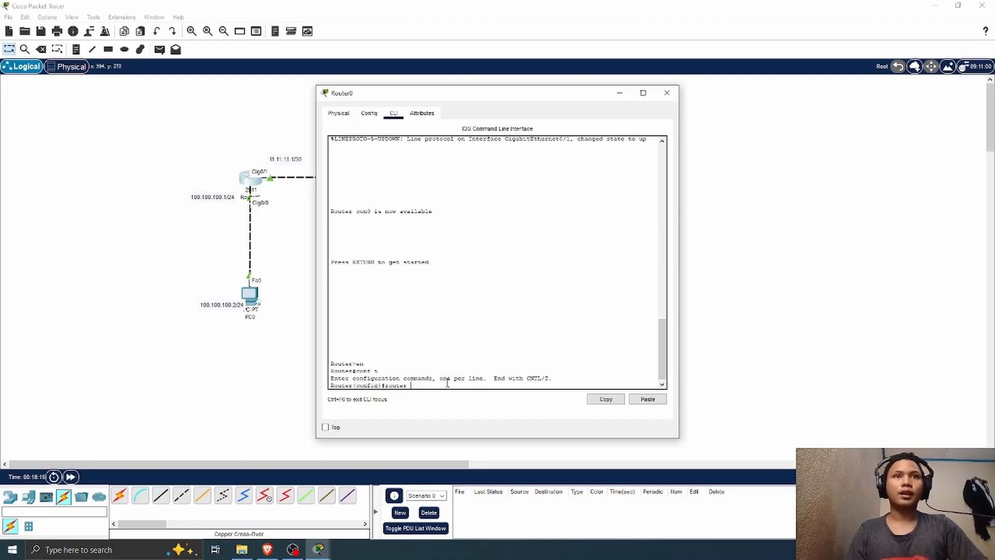
text(?)
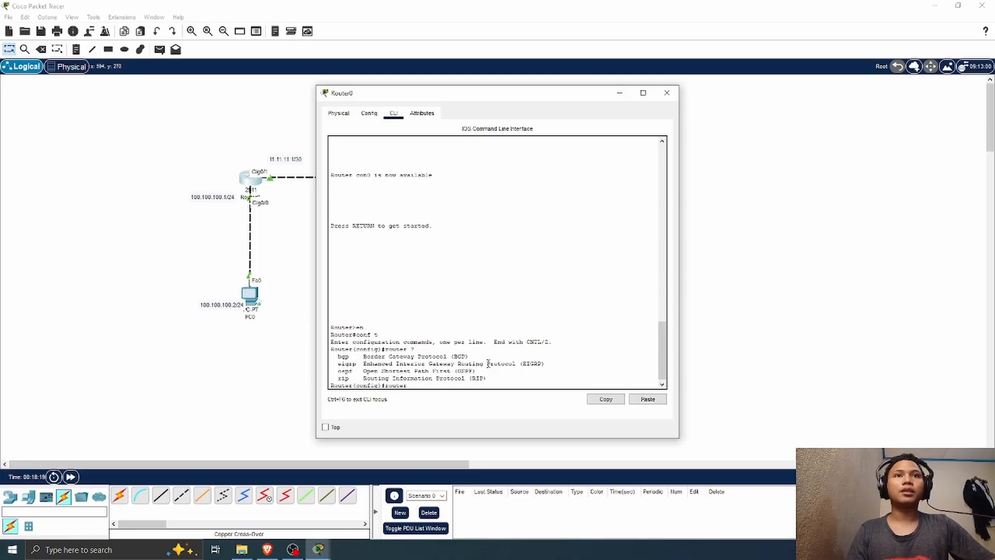
drag(338, 356, 363, 378)
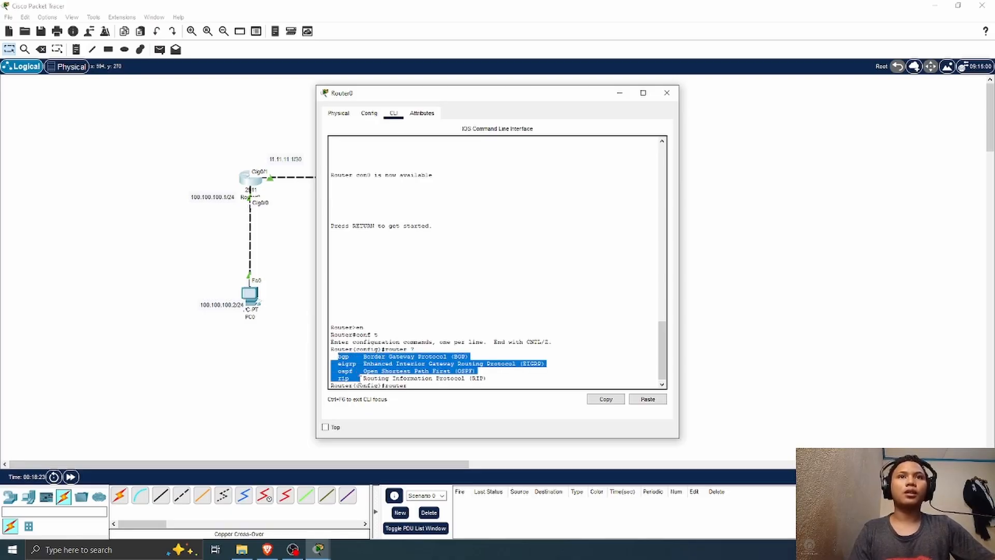
click(413, 393)
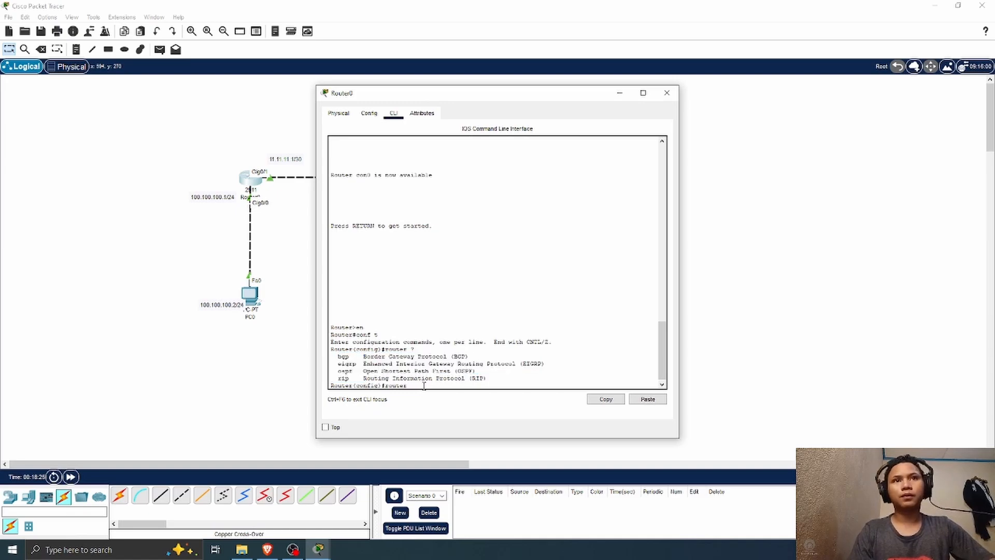
Step: Look up the autonomous system number range for EIGRP on Router0 with router eigrp ?
text(ei)
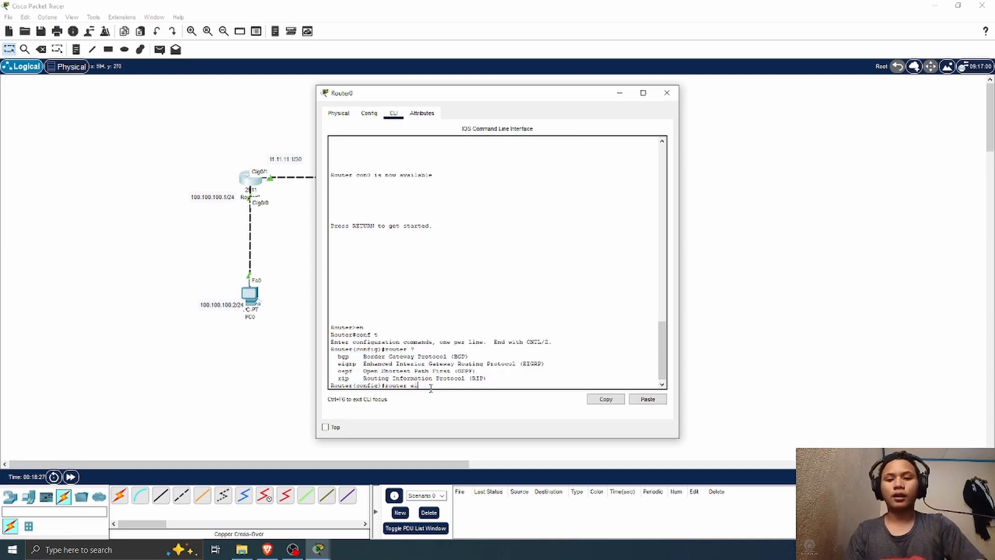
text(grp)
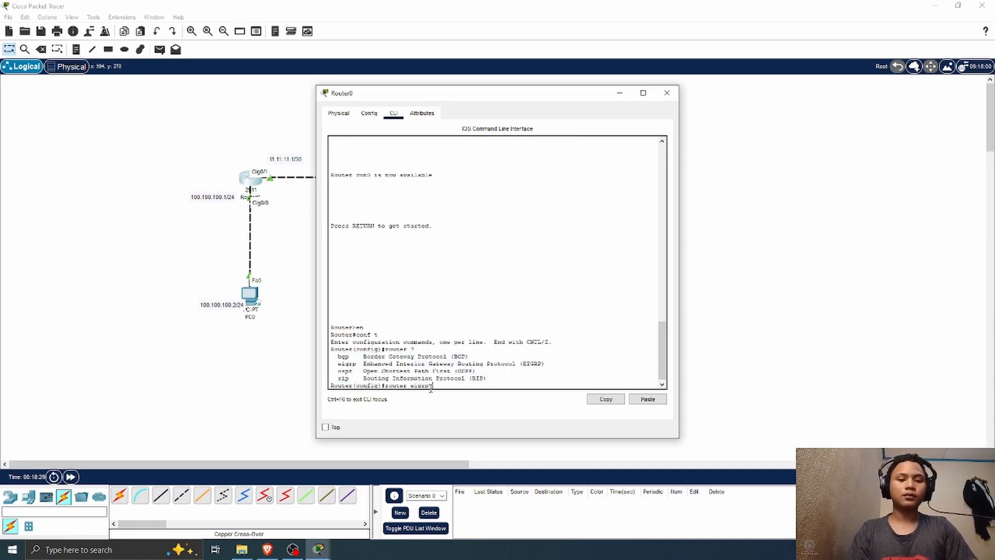
text( ?)
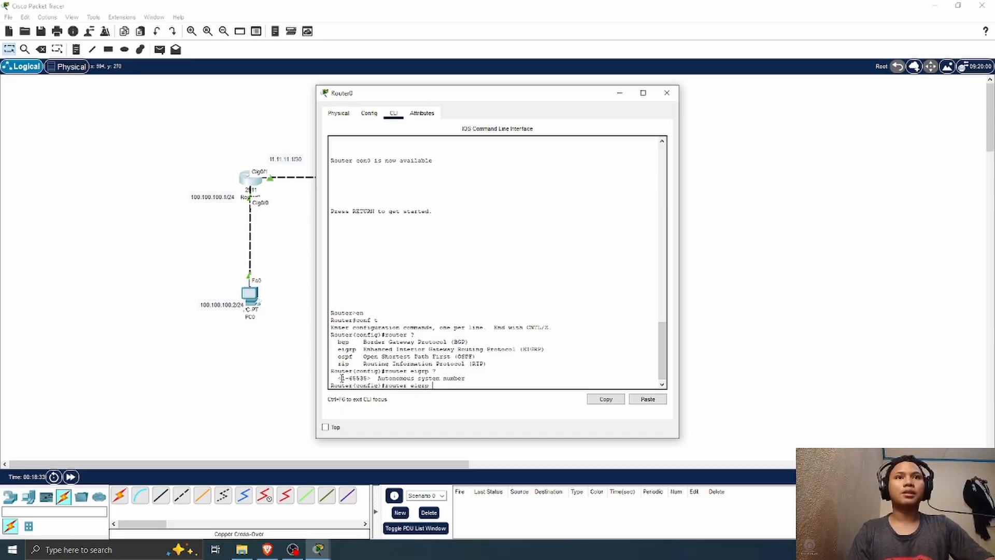
drag(340, 379, 474, 378)
click(502, 381)
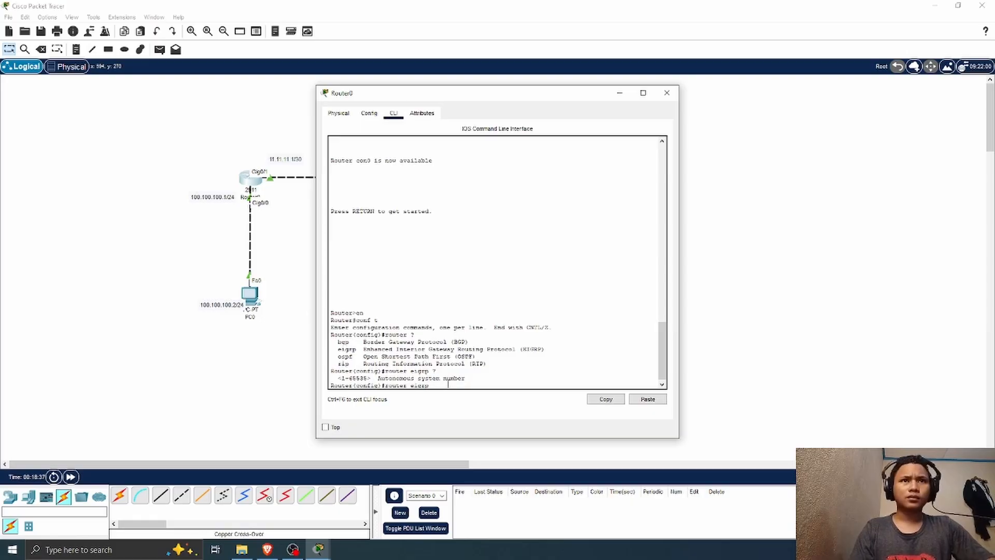
Step: Move Router0's window clear of the topology and enter EIGRP configuration with router eigrp 1
drag(483, 100, 667, 95)
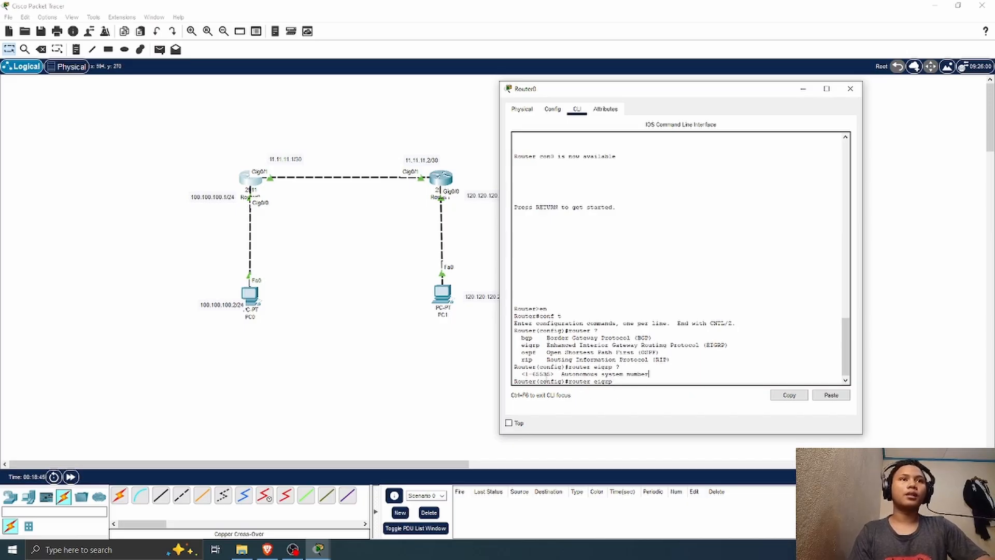
scroll(649, 380, down, 1)
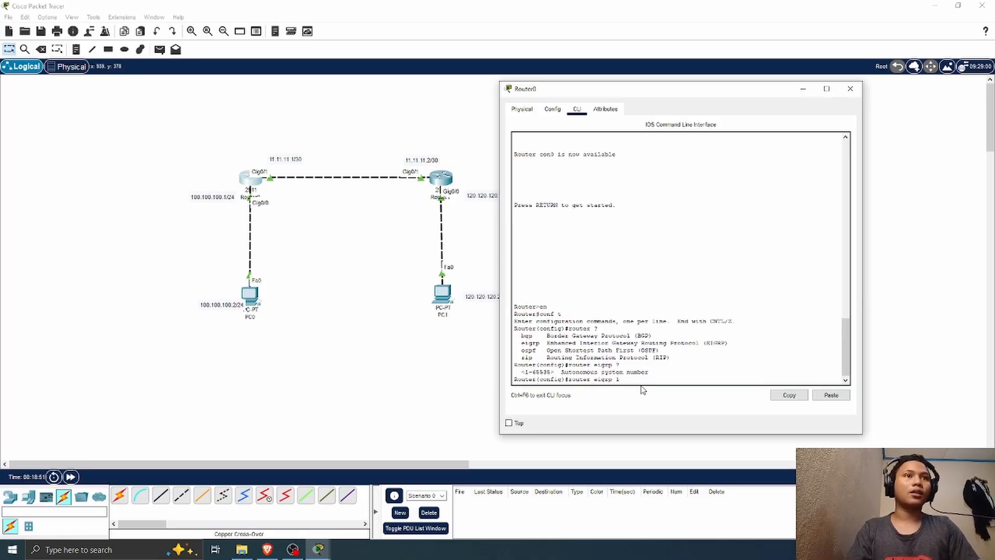
key(Return)
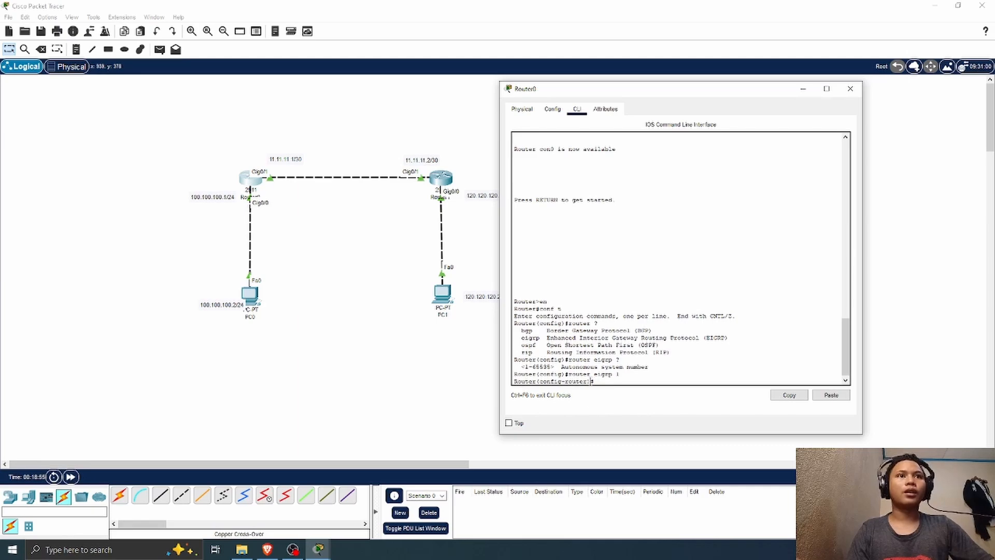
Step: Advertise the inter-router network in Router0's EIGRP 1 configuration with network 11.11.11.0
text(n)
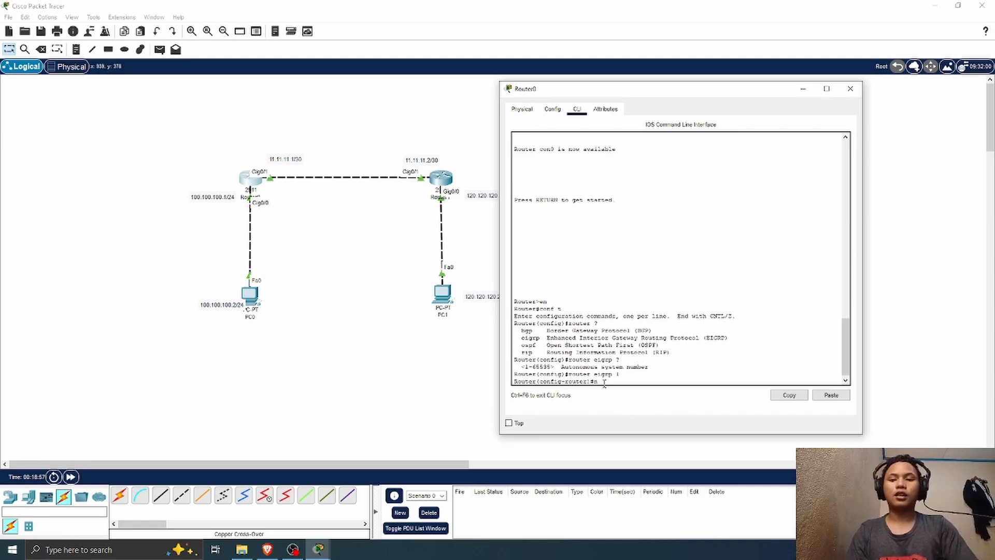
text(etw)
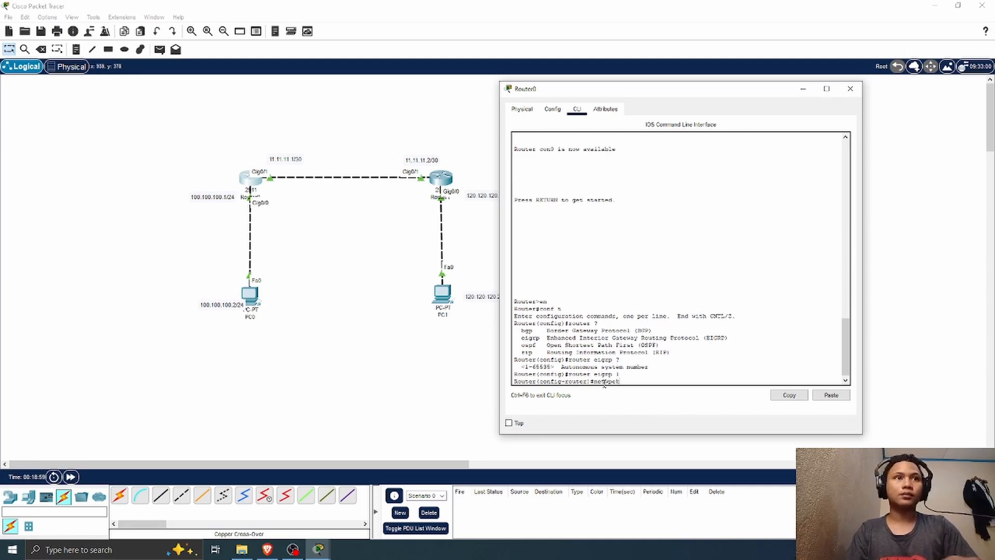
text(ork)
key(BackSpace)
key(BackSpace)
key(BackSpace)
key(BackSpace)
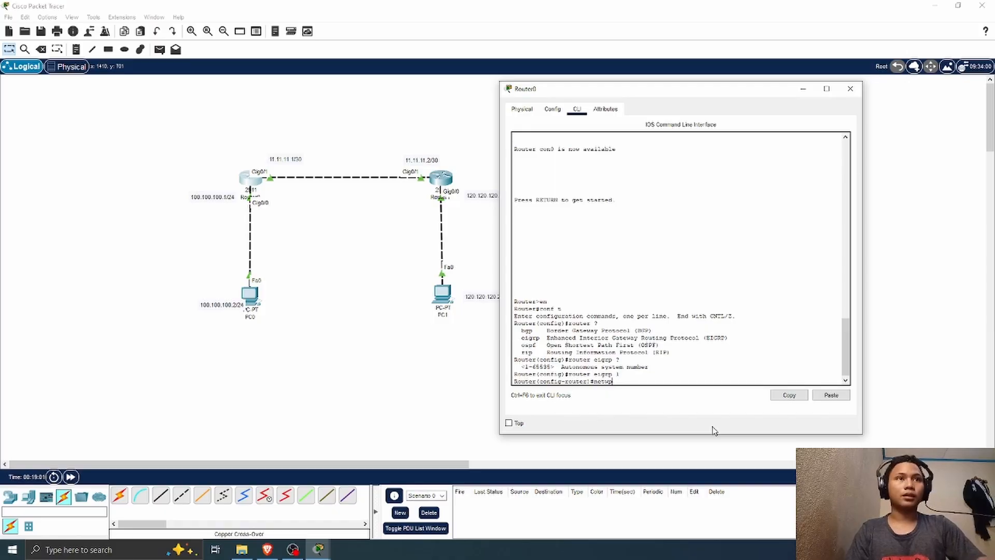
text(o)
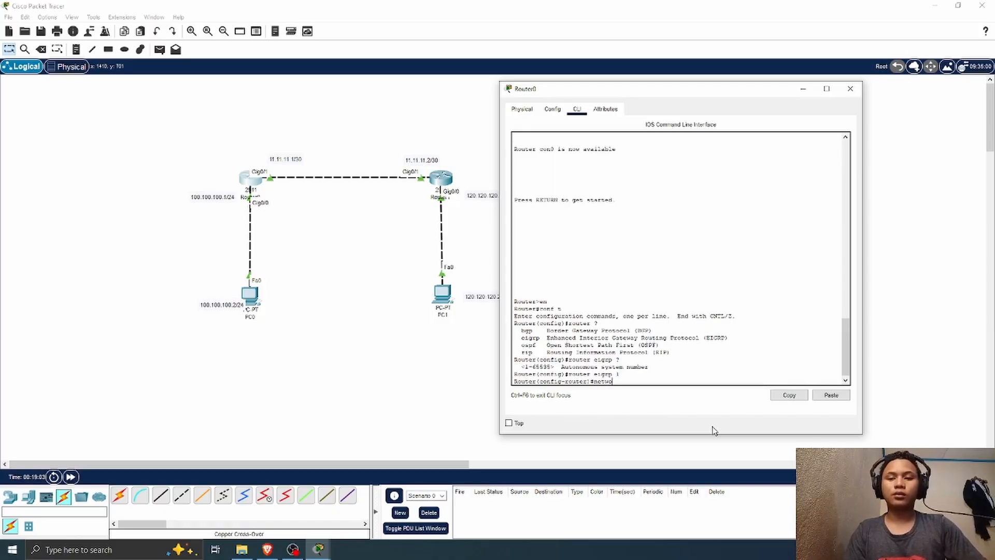
text(rk)
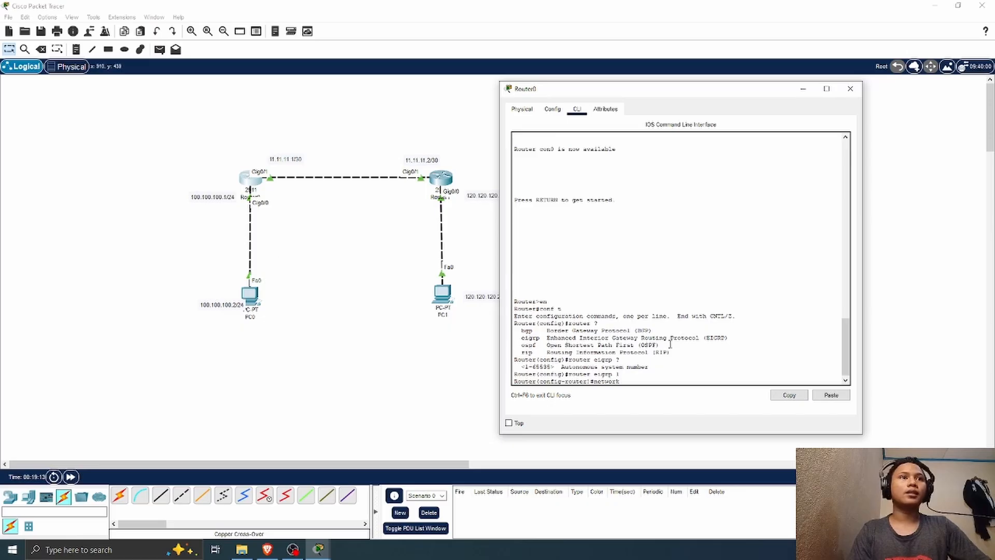
text(11.)
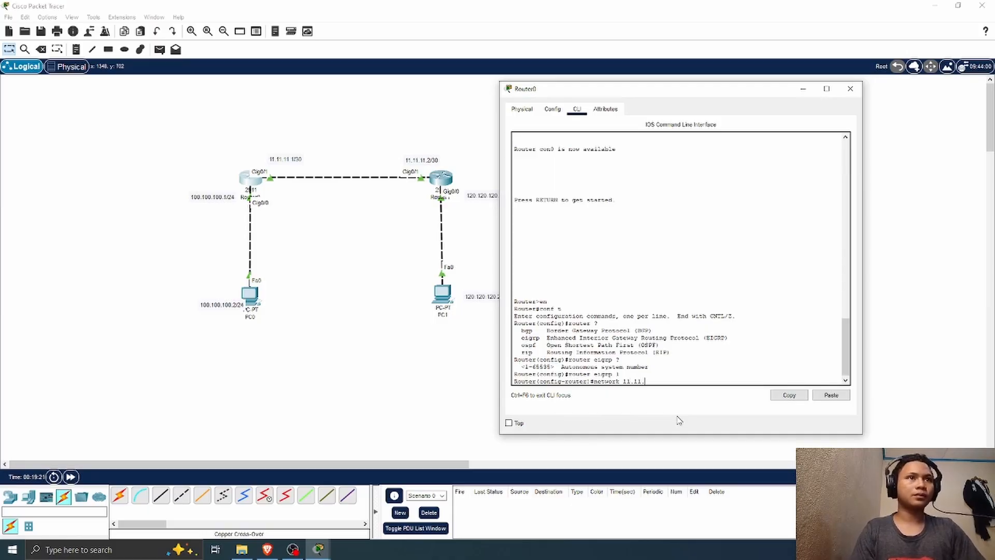
text(11.0)
key(Return)
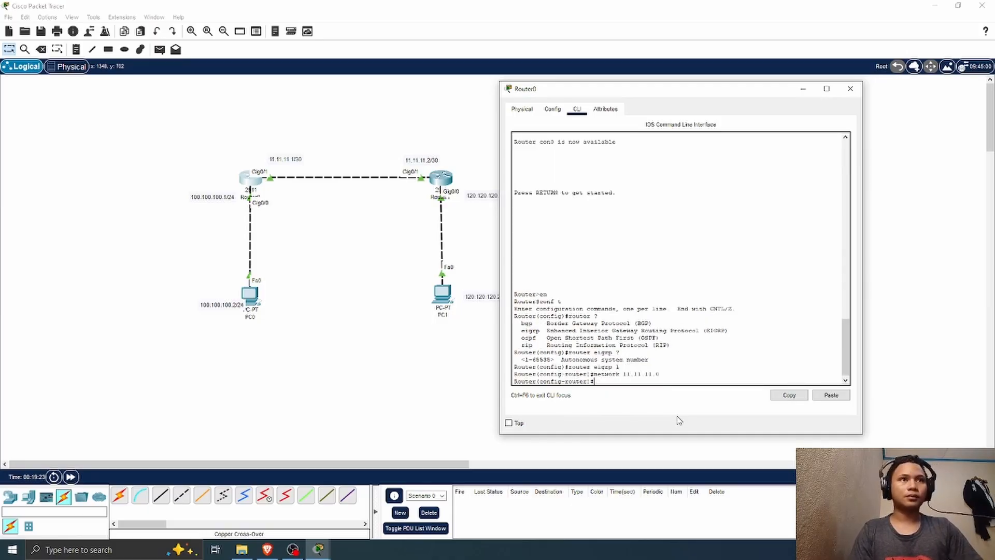
Step: Advertise PC0's LAN in Router0's EIGRP 1 configuration with network 100.100.100.0
key(Up)
key(BackSpace)
key(BackSpace)
key(BackSpace)
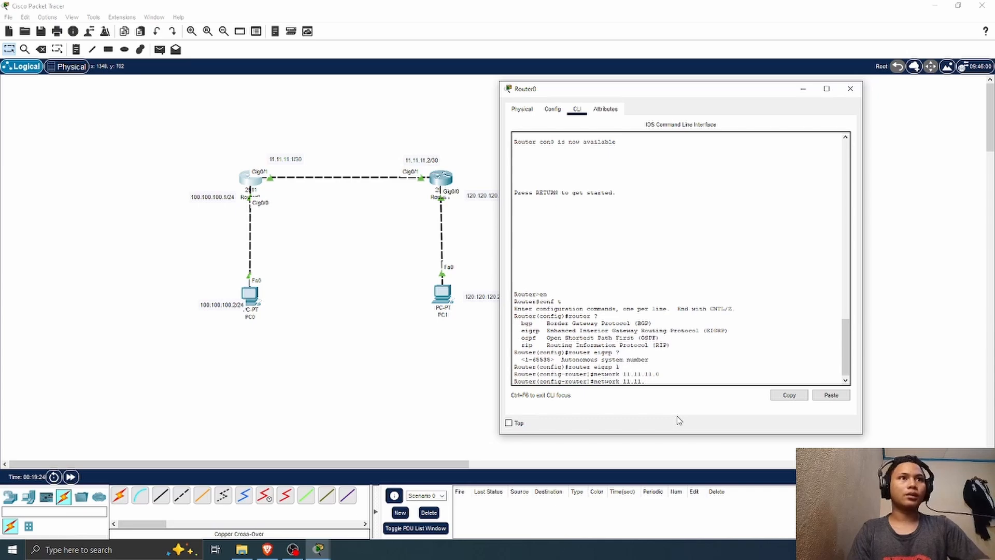
key(BackSpace)
key(BackSpace)
key(BackSpace)
key(BackSpace)
key(BackSpace)
key(BackSpace)
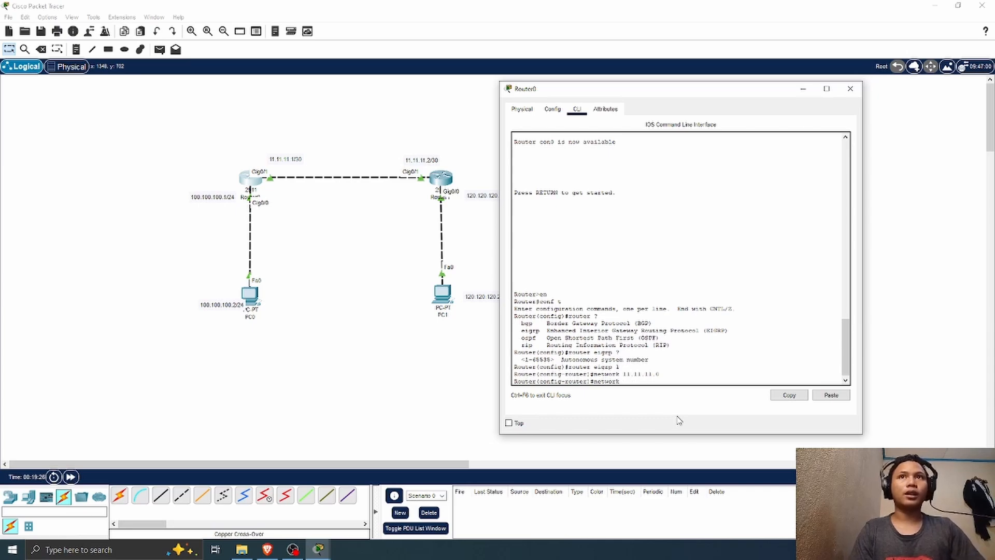
text(10)
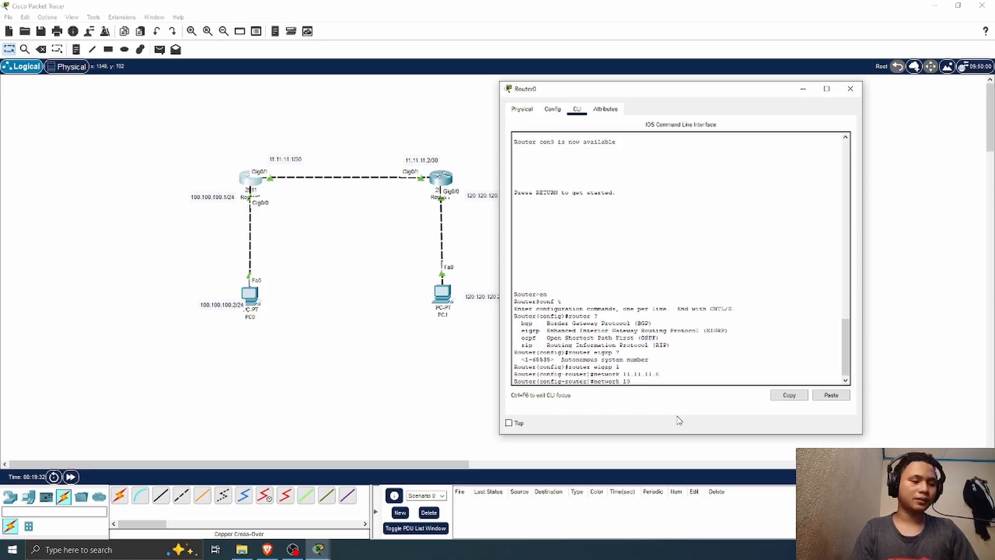
text(0.100.100.0)
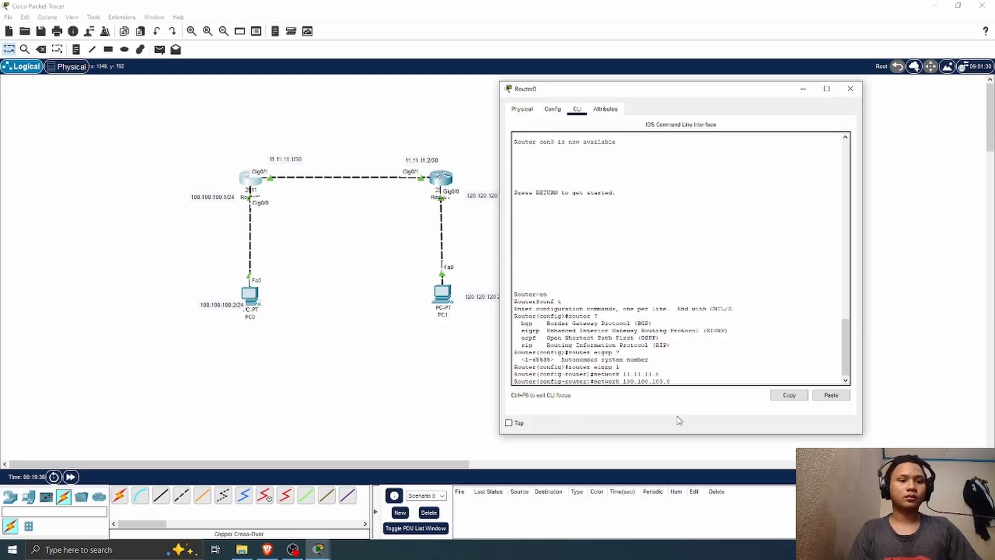
key(Return)
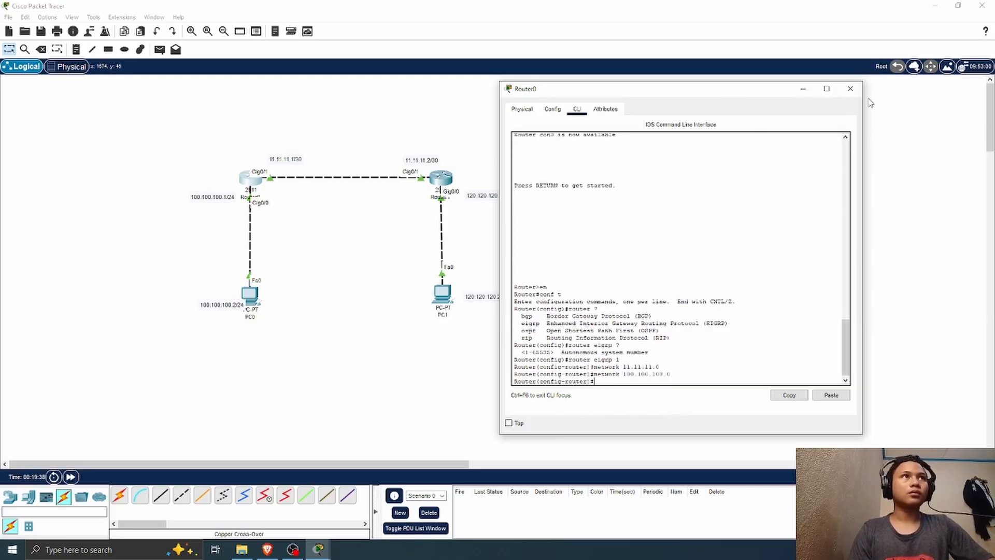
Step: Close Router0's window, then open Router1's command line and enter global configuration mode with en and conf t
click(850, 89)
click(441, 177)
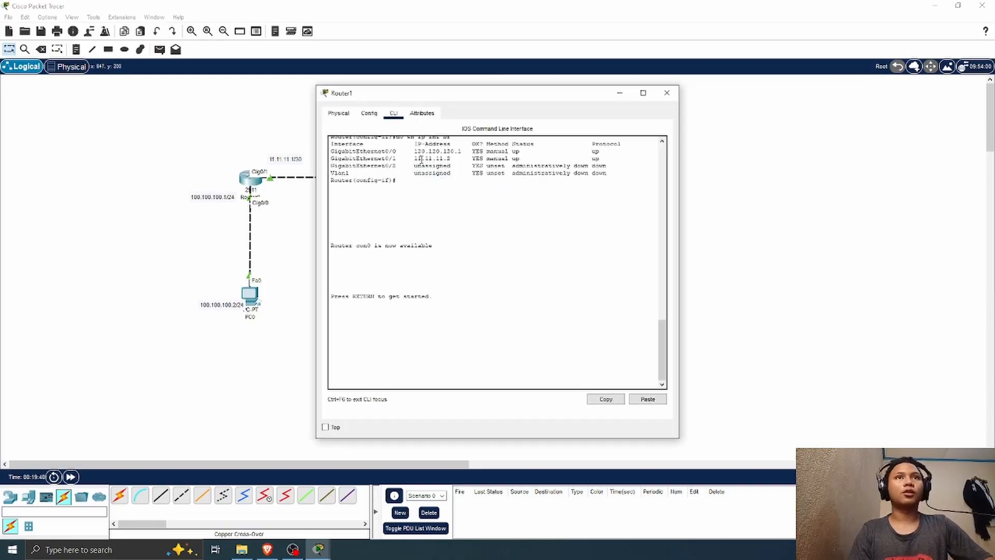
click(398, 379)
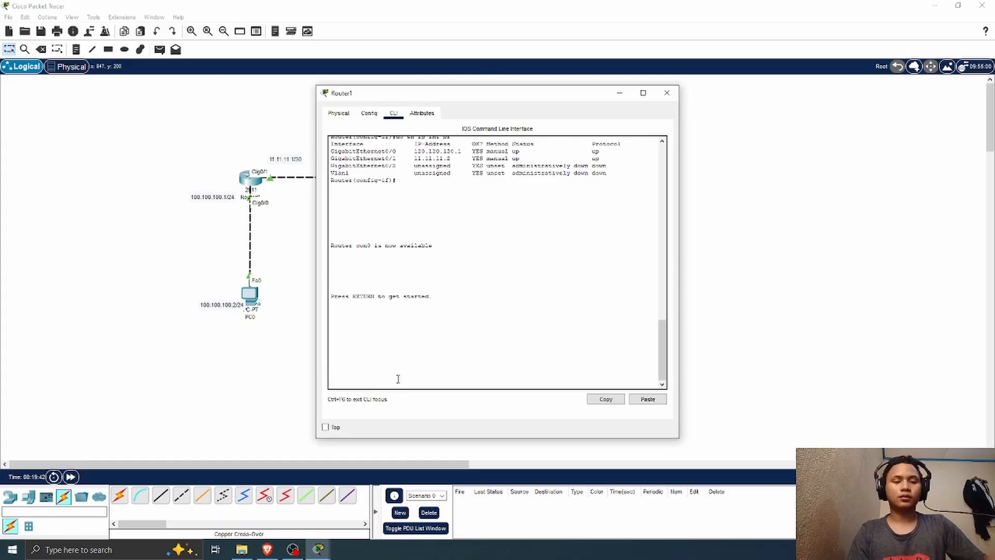
key(Return)
text(en)
key(Return)
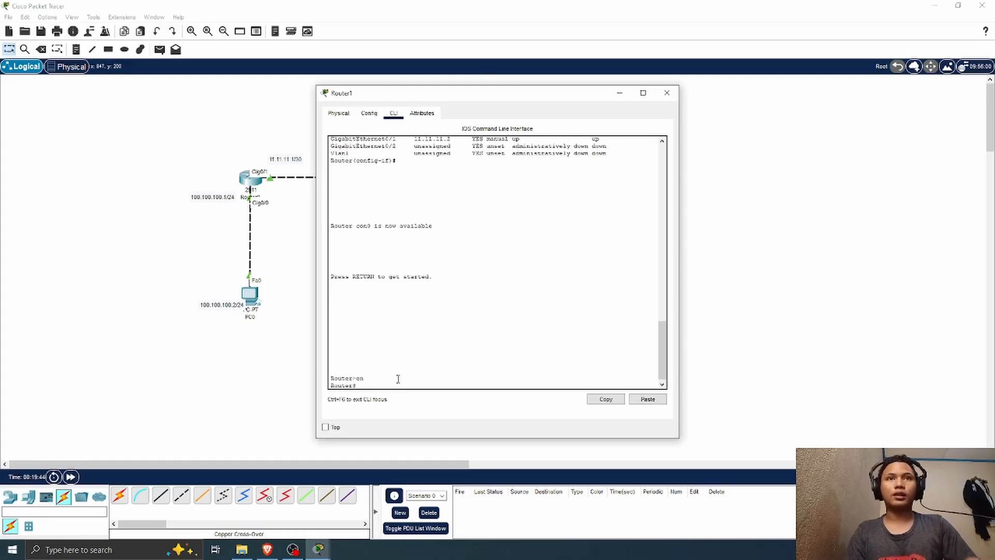
text(conf t)
key(Return)
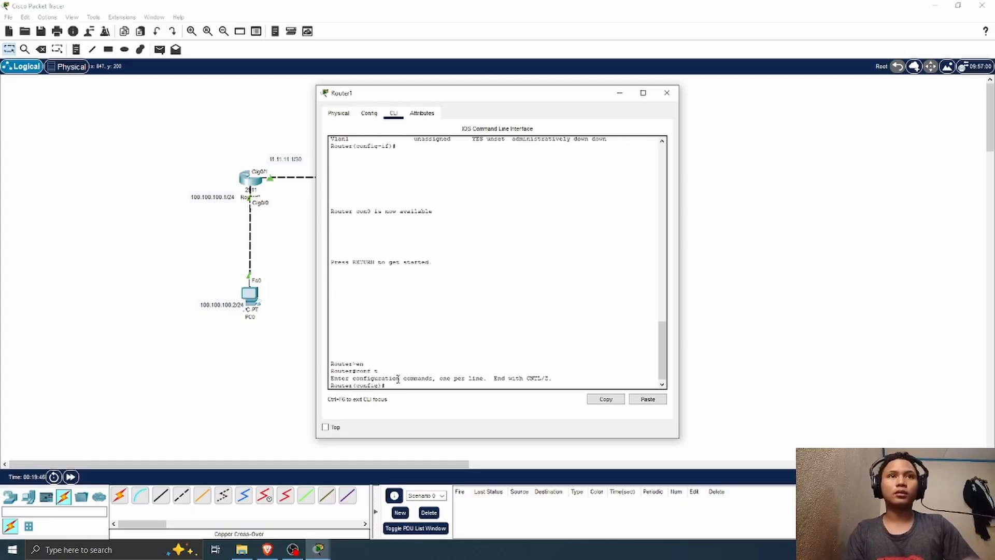
Step: Move Router1's window clear of the topology and enter its EIGRP configuration with router eigrp 1
drag(468, 97, 733, 86)
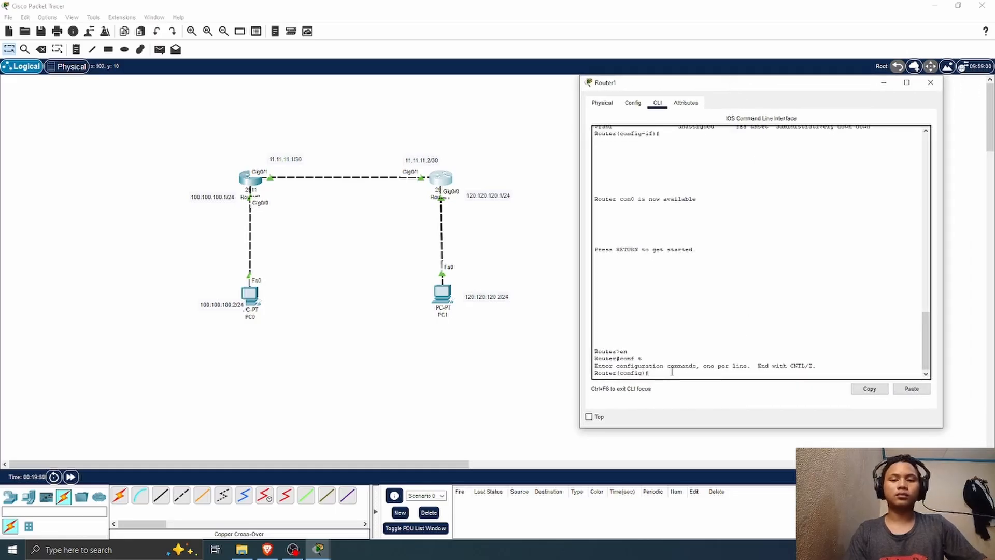
text(router eigrp 1)
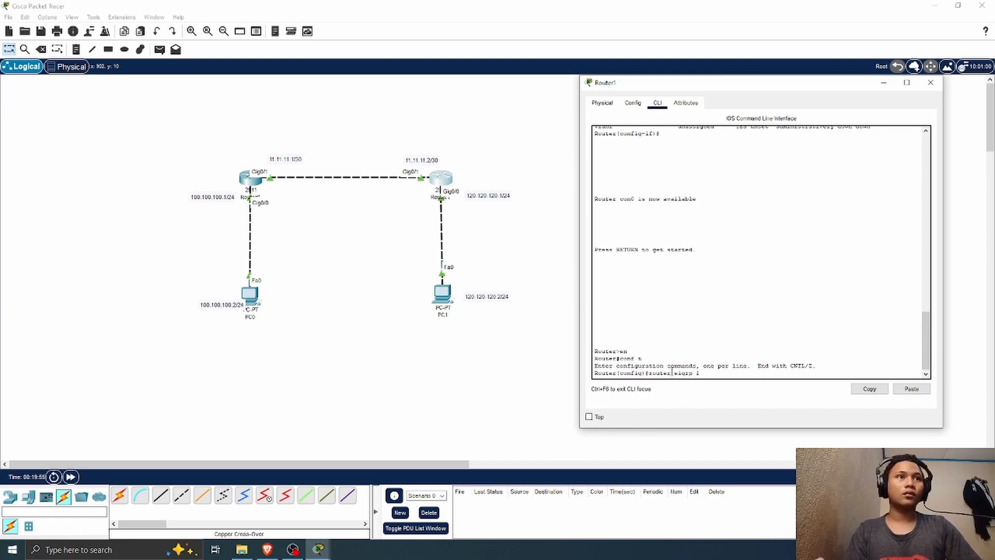
key(Return)
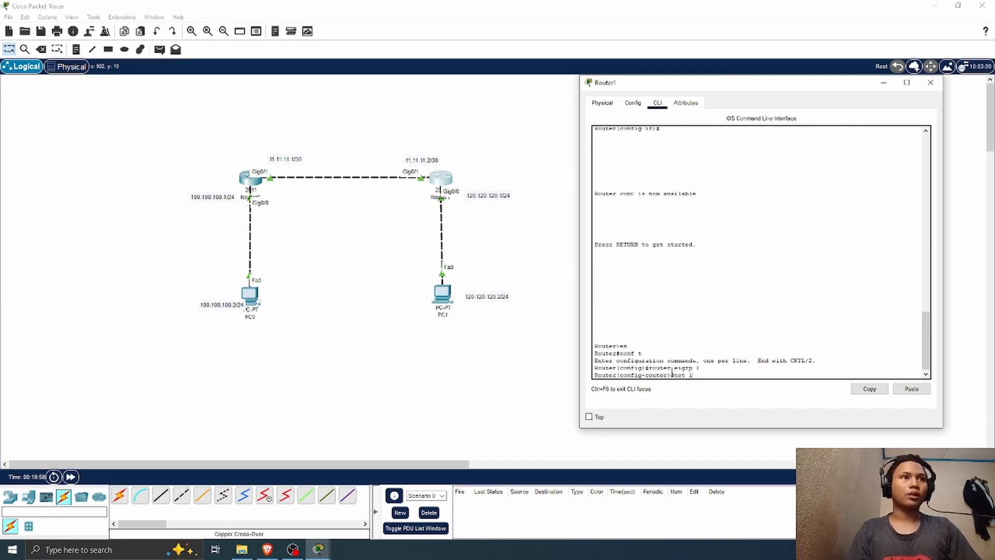
Step: Advertise the inter-router network on Router1 with net 11.11.11.0 and highlight the EIGRP neighbor message
text(net 11.11.1)
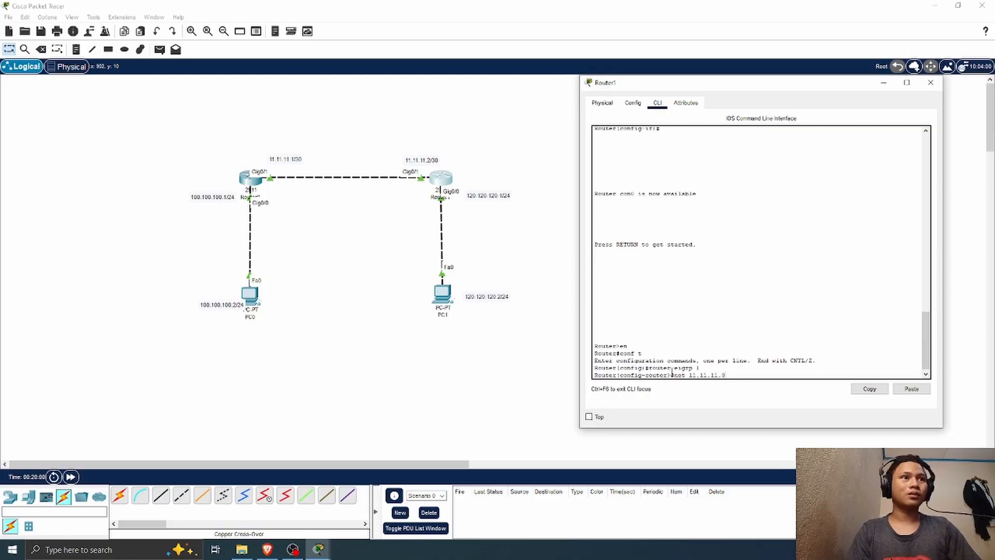
text(1.0)
key(Return)
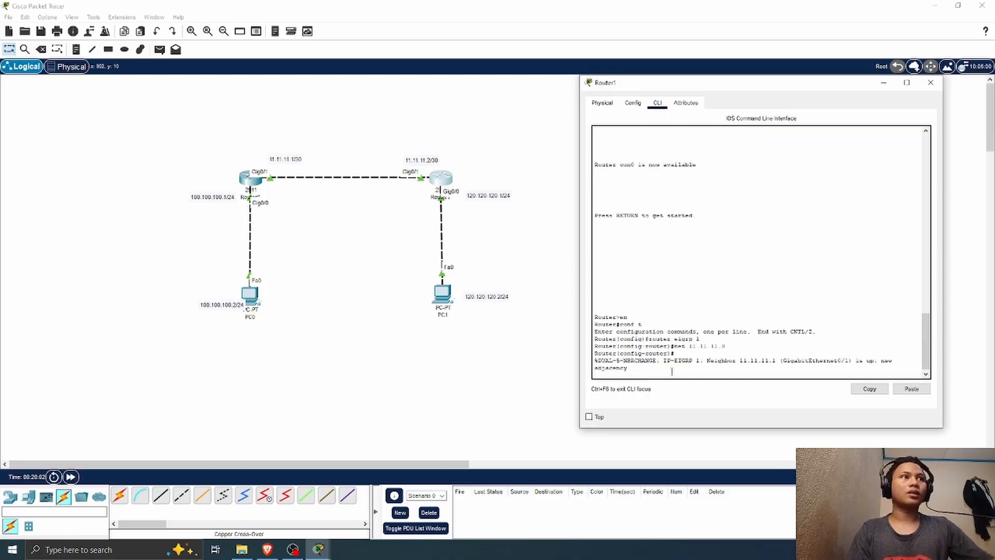
drag(595, 357, 739, 366)
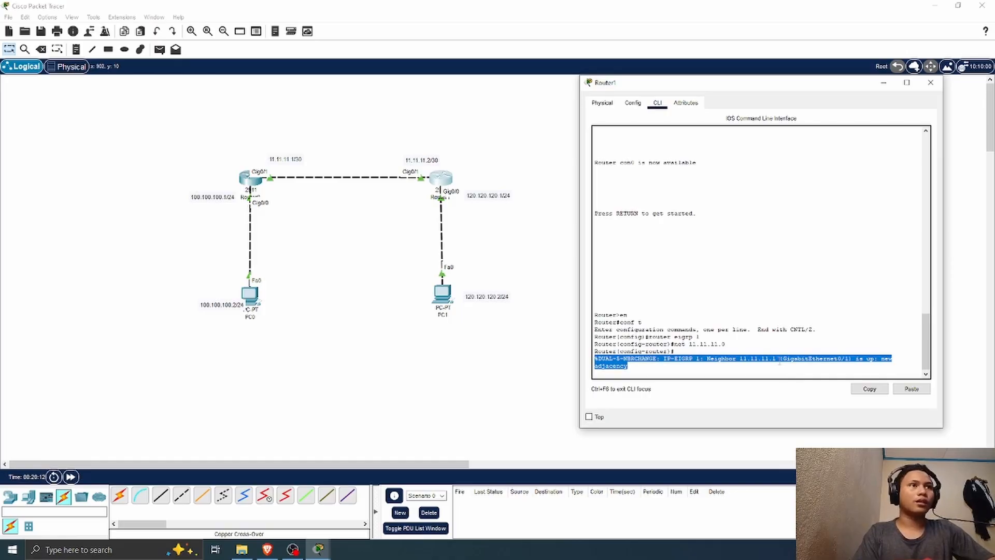
click(639, 368)
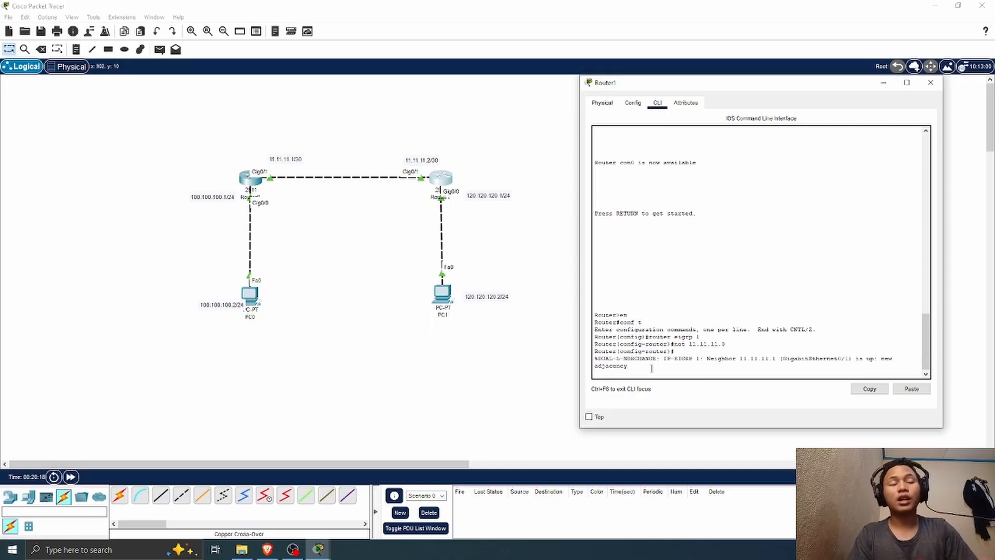
Step: Advertise PC1's LAN in Router1's EIGRP 1 configuration with net 120.120.120.0
key(Return)
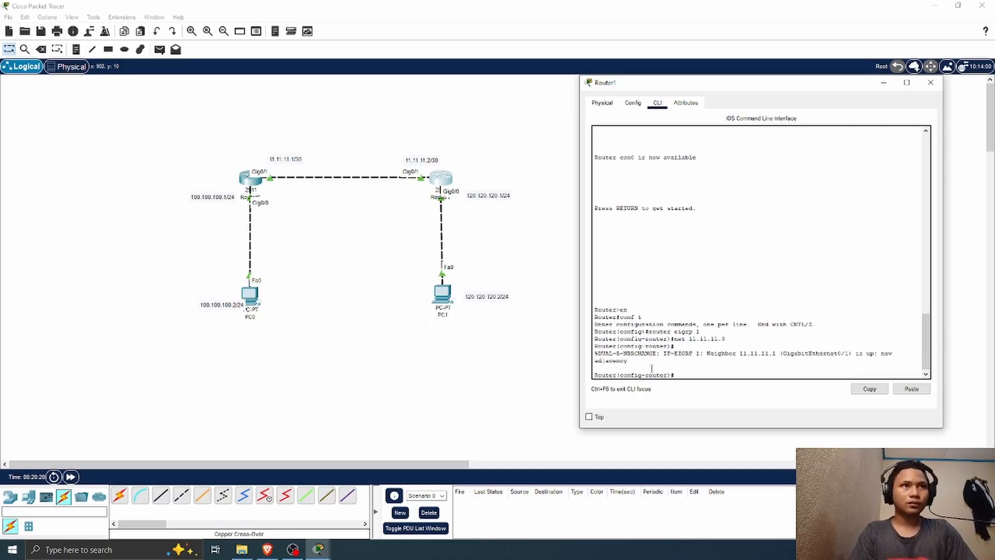
key(Up)
key(BackSpace)
key(BackSpace)
key(BackSpace)
key(BackSpace)
key(BackSpace)
key(BackSpace)
key(BackSpace)
key(BackSpace)
key(BackSpace)
key(BackSpace)
key(BackSpace)
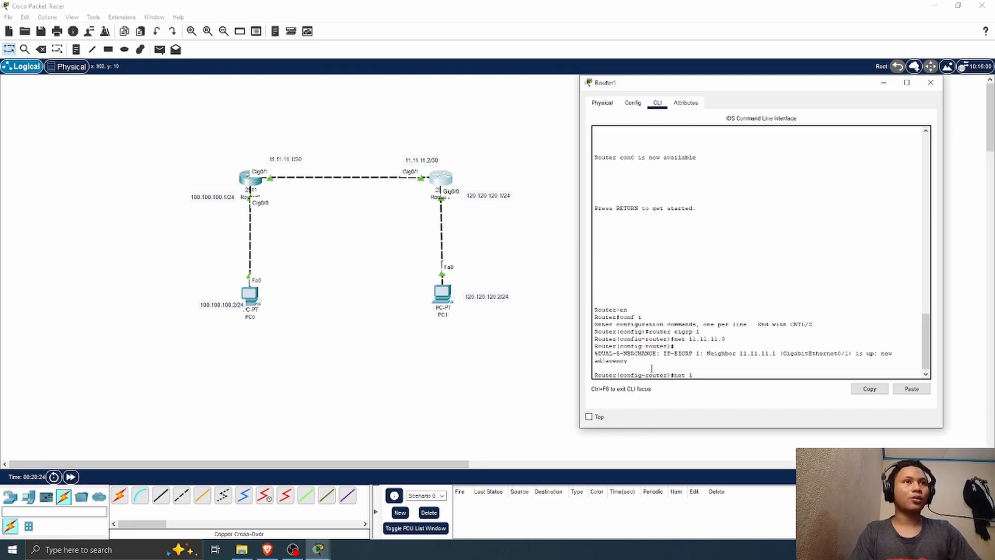
text(120.120.)
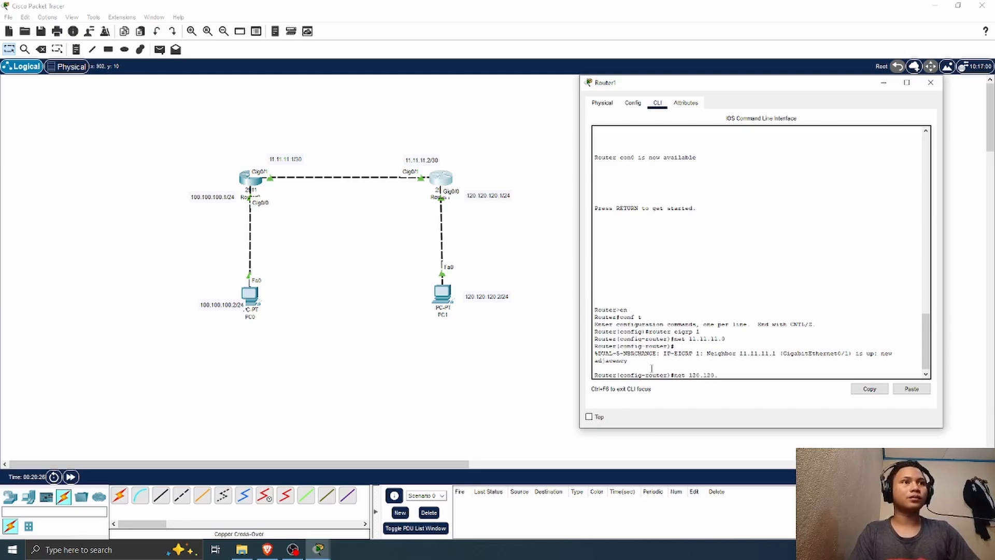
text(120.0)
key(Return)
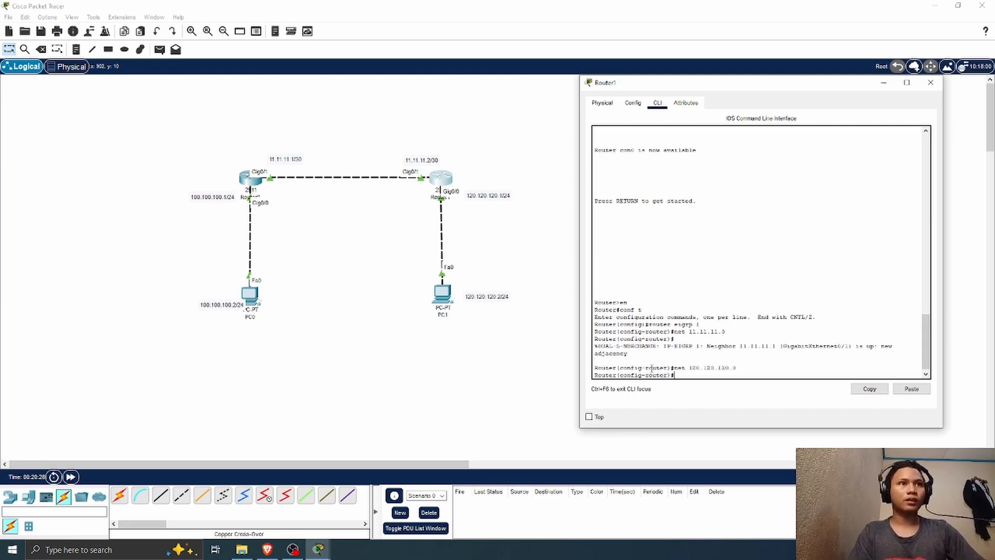
Step: Display Router1's routing table with do sh ip route
text(do )
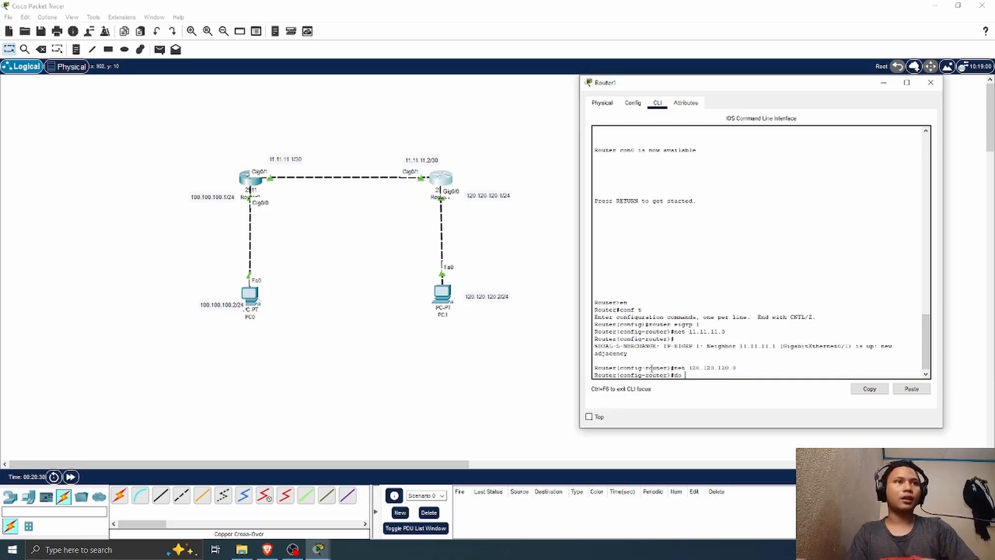
text(sh i)
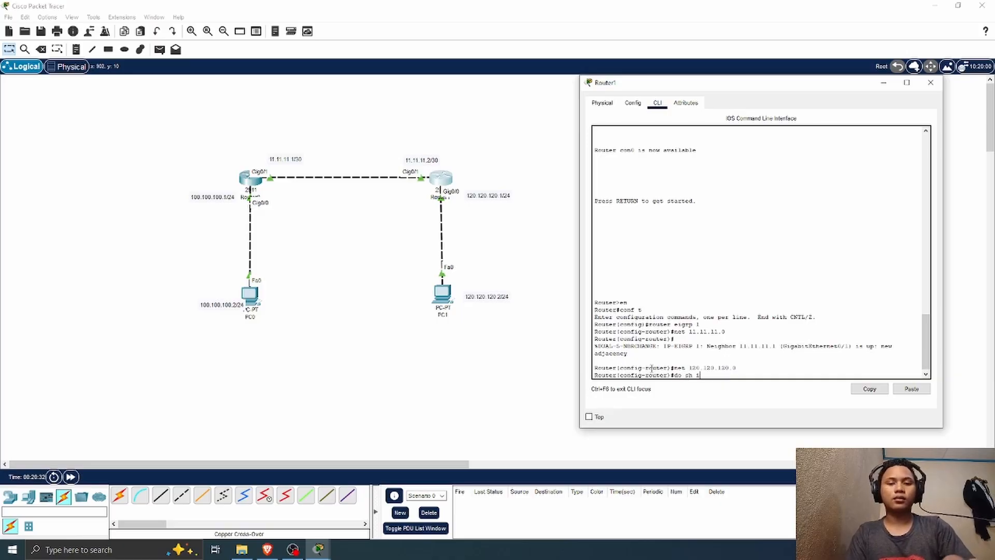
text(p route)
key(Return)
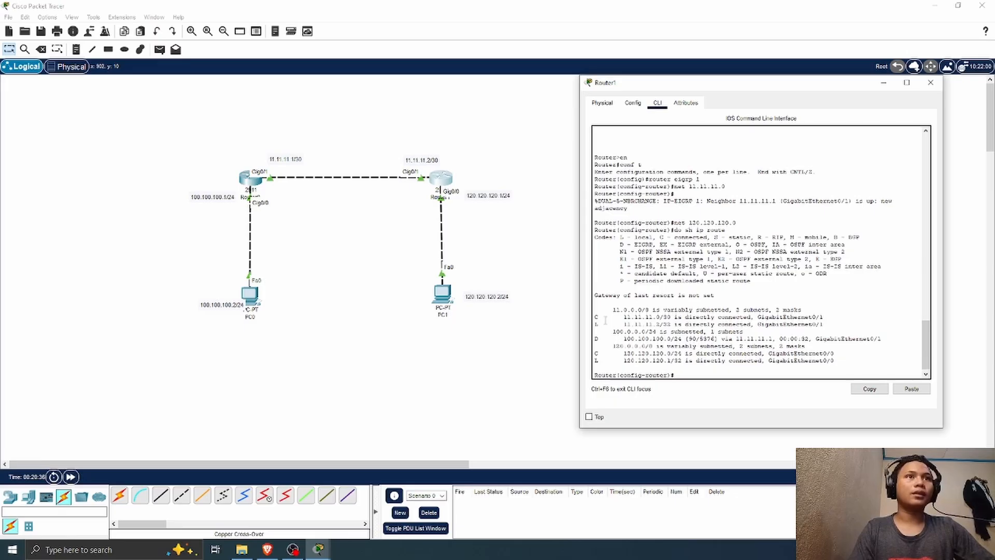
Step: Examine the D-coded EIGRP route to 100.100.100.0/24 in Router1's routing table, highlighting its code and entry
drag(599, 316, 592, 339)
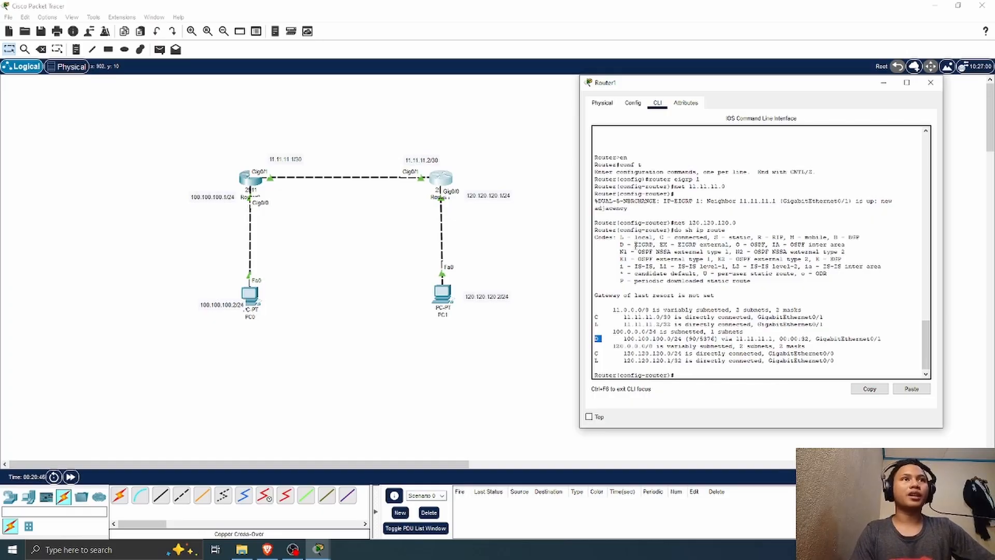
click(644, 339)
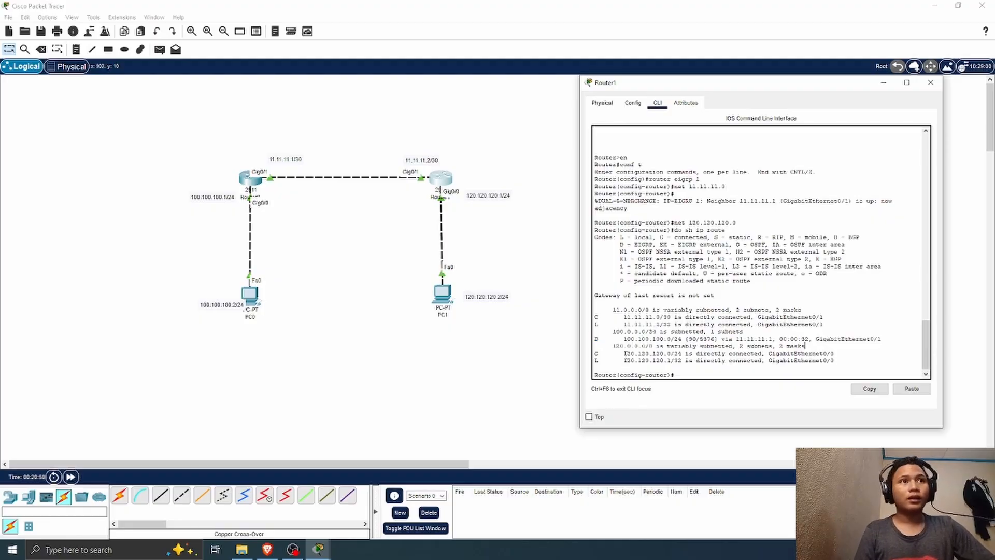
drag(624, 338, 775, 335)
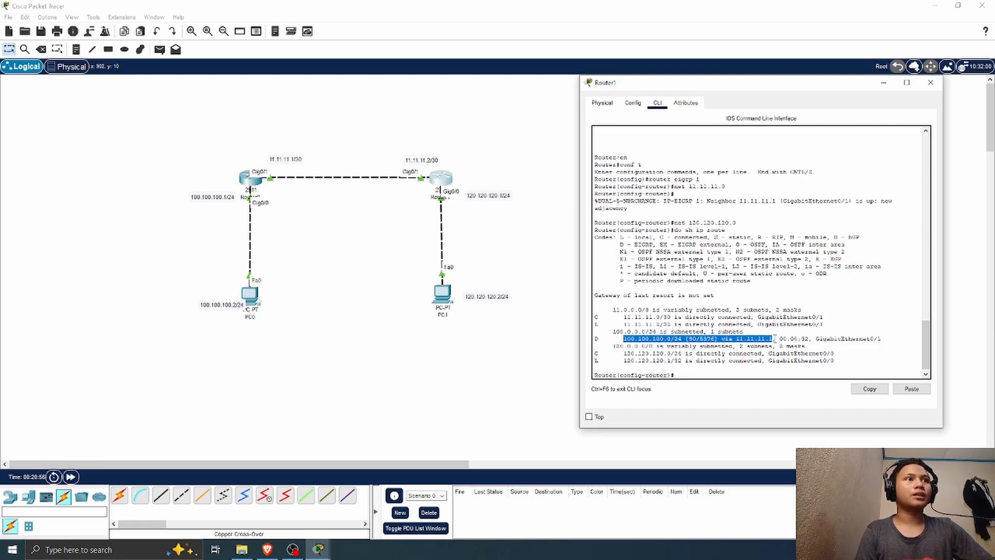
click(596, 338)
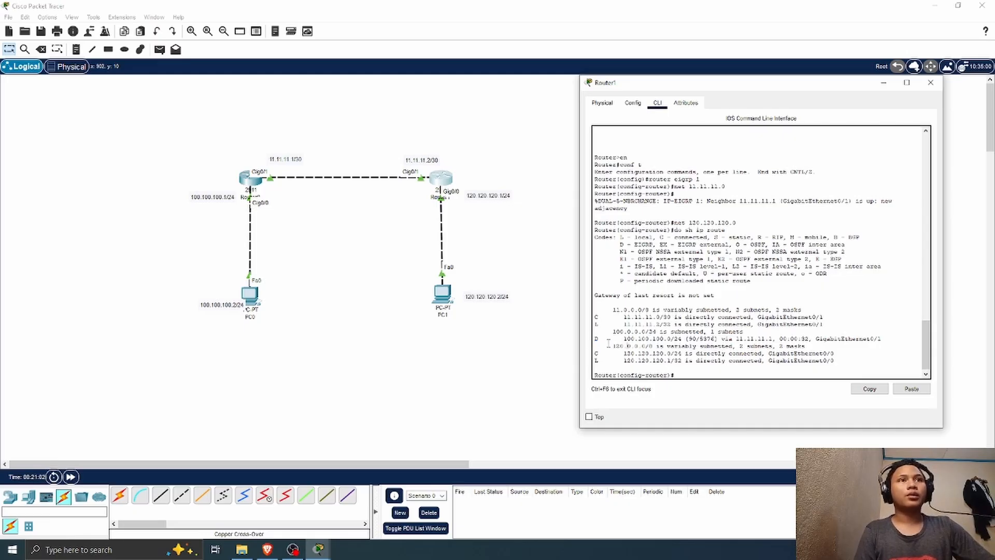
triple_click(606, 341)
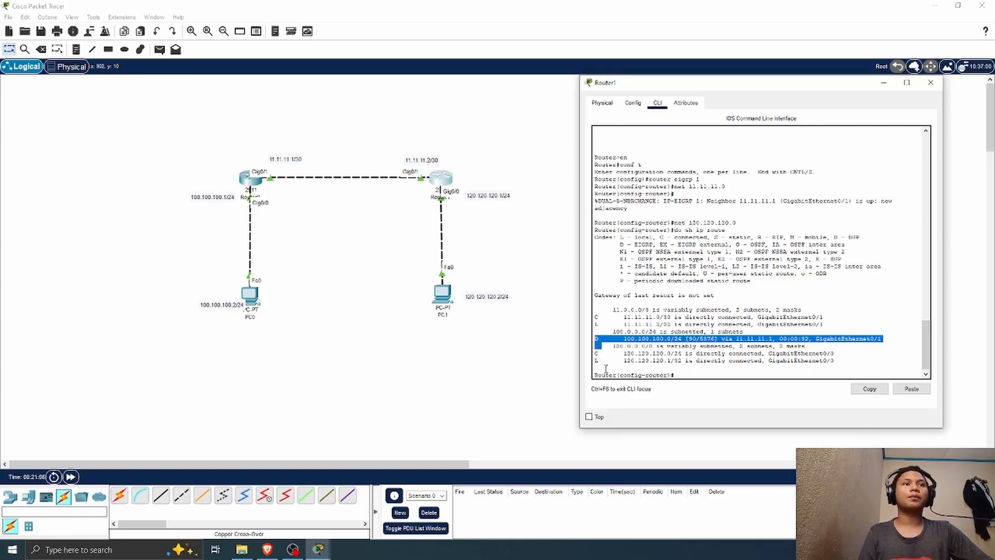
Step: Try to list Router1's EIGRP neighbors from router configuration mode with the sho ip eigrp neighbor command
click(698, 374)
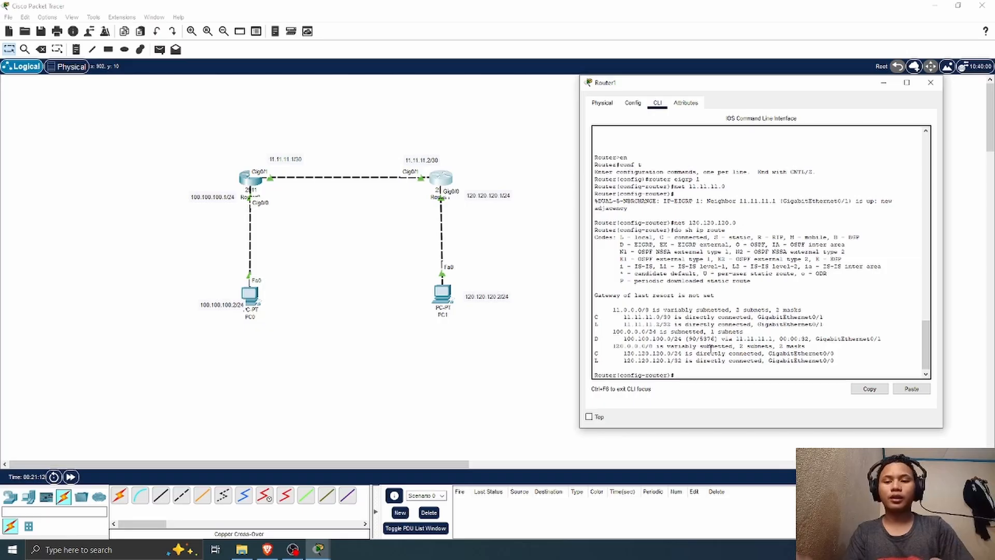
text(do sho ip)
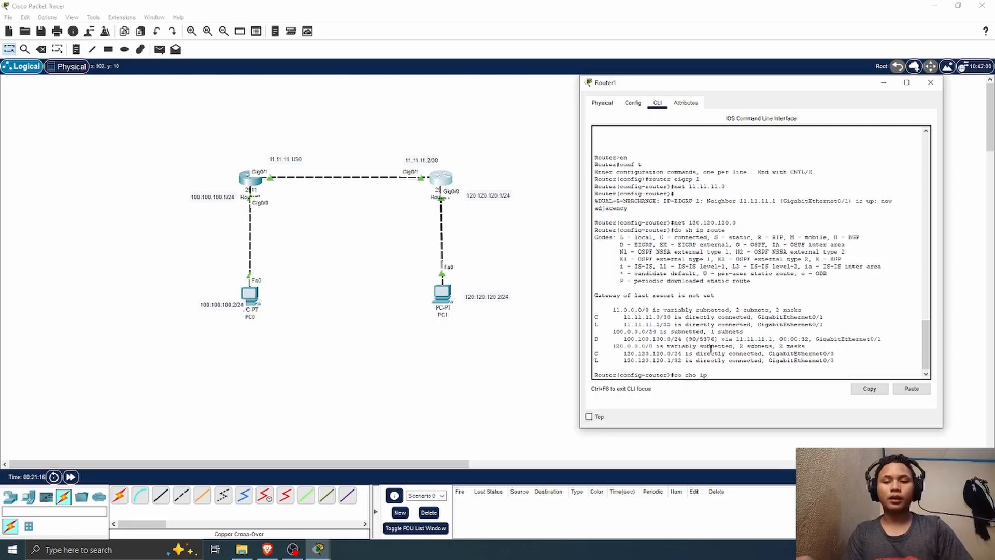
text( ei)
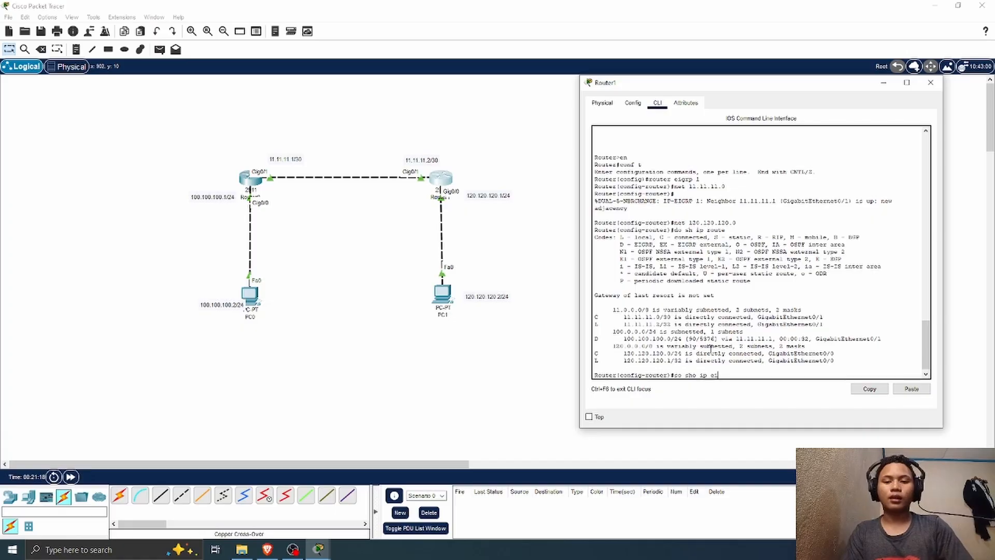
text(grp ne)
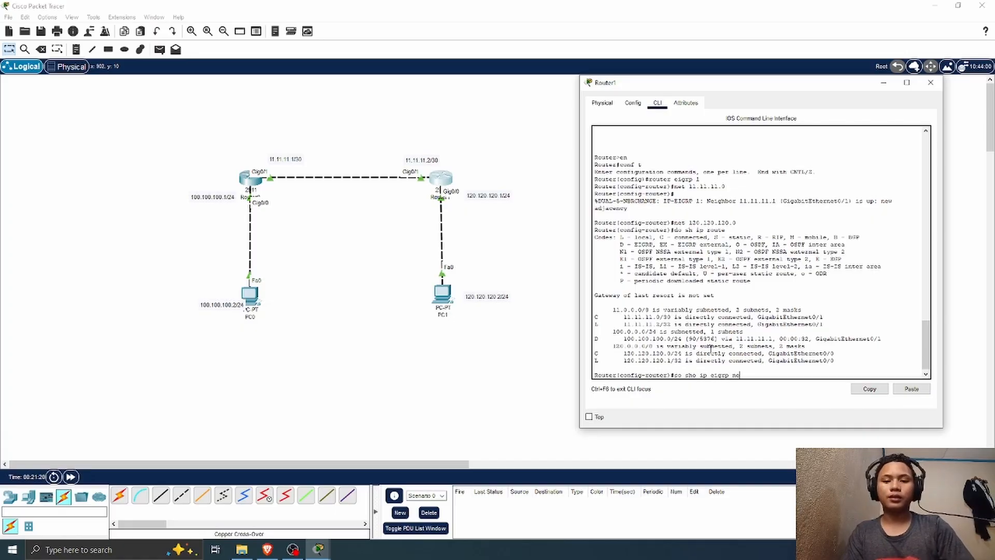
text(igh)
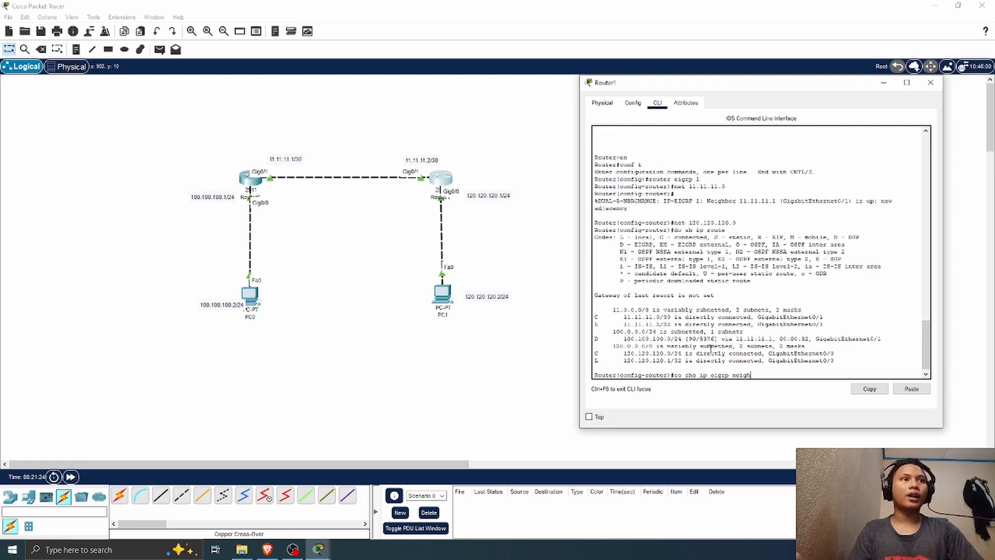
text(bor)
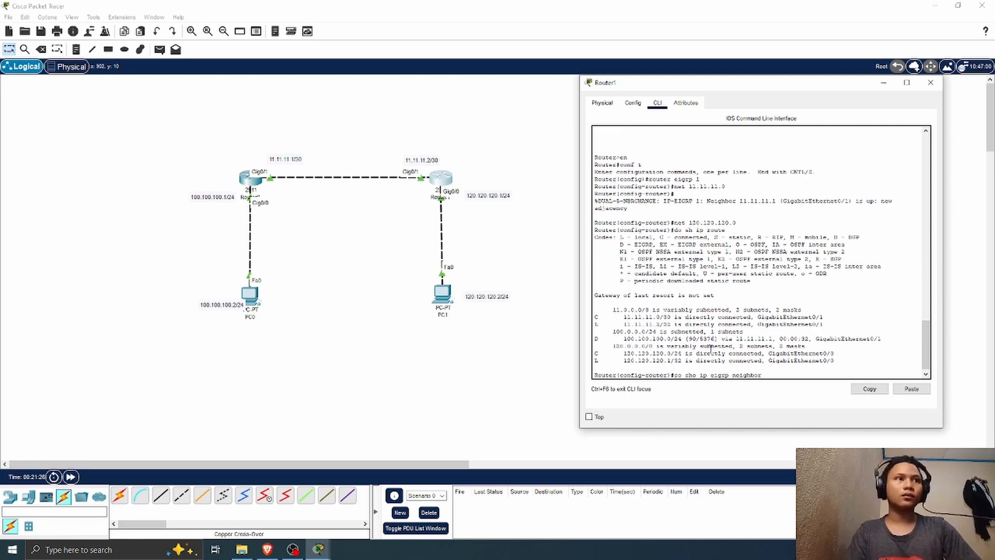
key(Return)
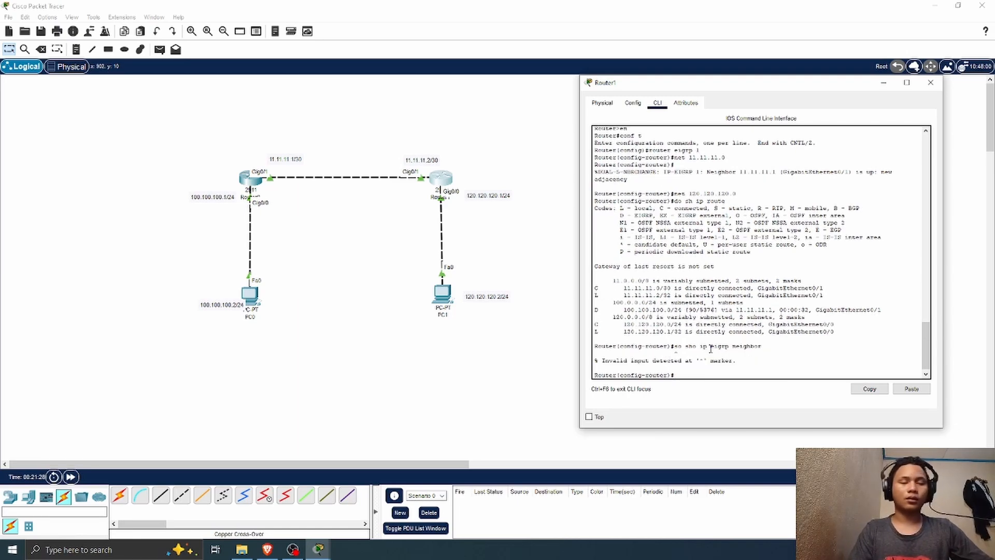
Step: Display Router1's EIGRP neighbor table with do sh ip eigrp neighbor
key(Up)
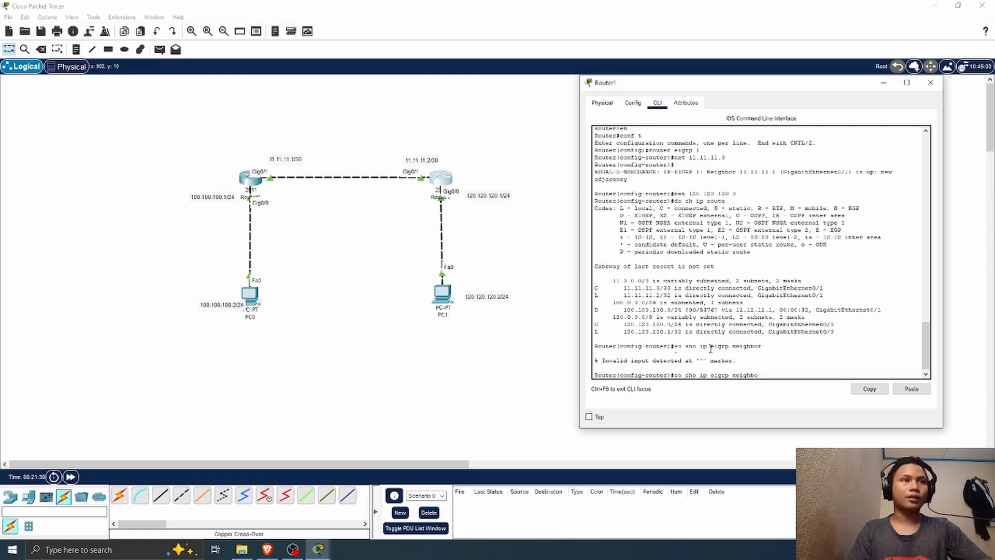
key(BackSpace)
key(BackSpace)
key(BackSpace)
key(BackSpace)
key(BackSpace)
key(BackSpace)
key(BackSpace)
key(BackSpace)
key(BackSpace)
key(BackSpace)
key(BackSpace)
key(BackSpace)
key(BackSpace)
key(BackSpace)
key(BackSpace)
key(BackSpace)
key(BackSpace)
key(BackSpace)
key(BackSpace)
key(BackSpace)
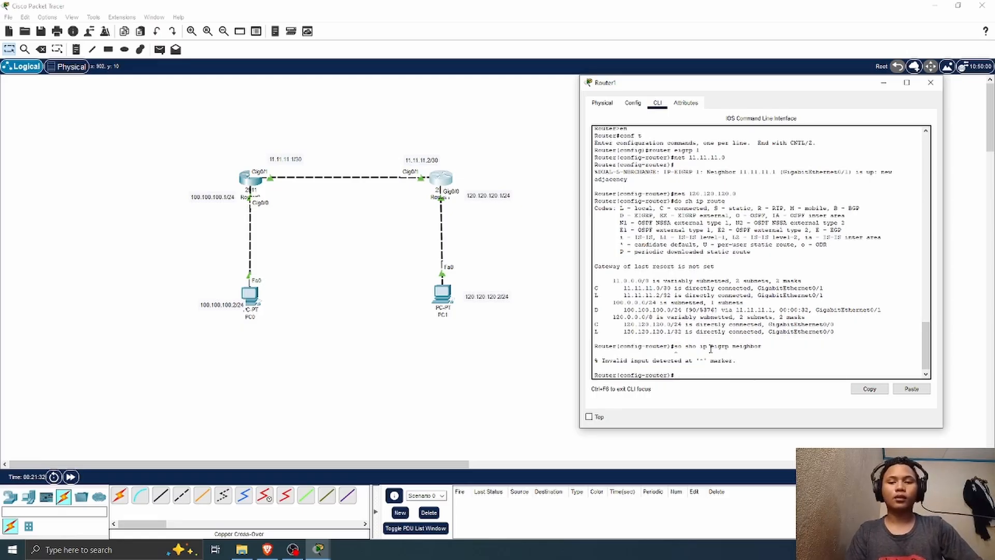
text(sh ip)
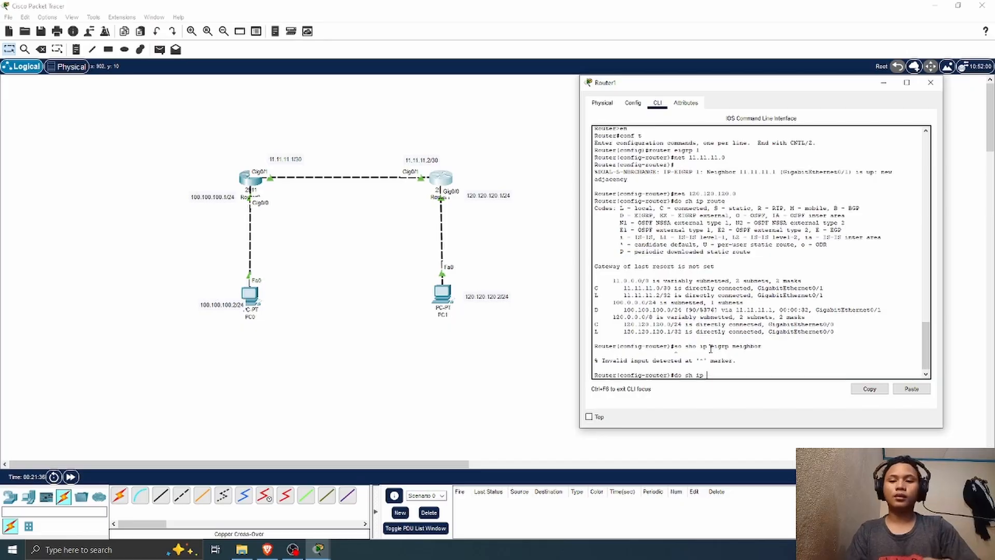
text( eigrp)
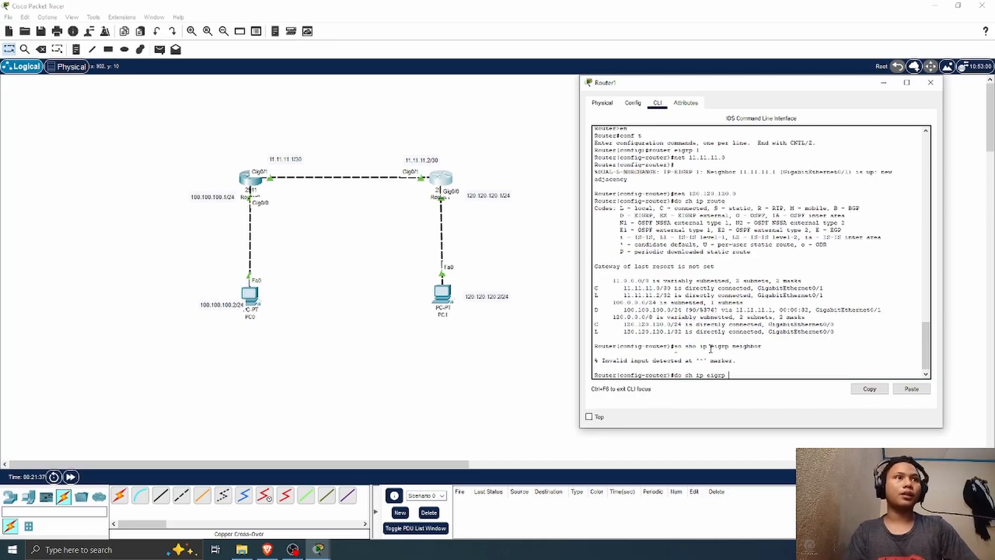
text( neigh)
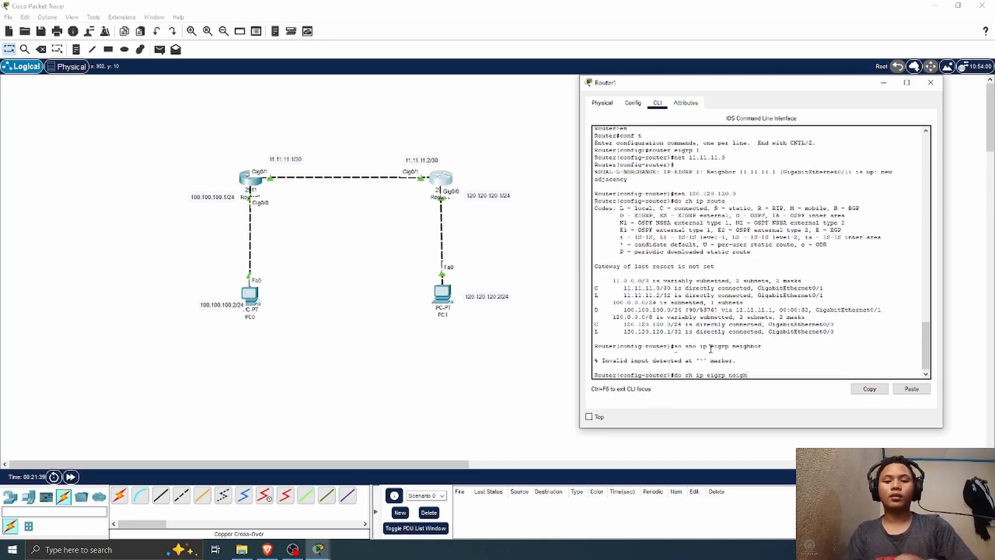
text(bor)
key(Return)
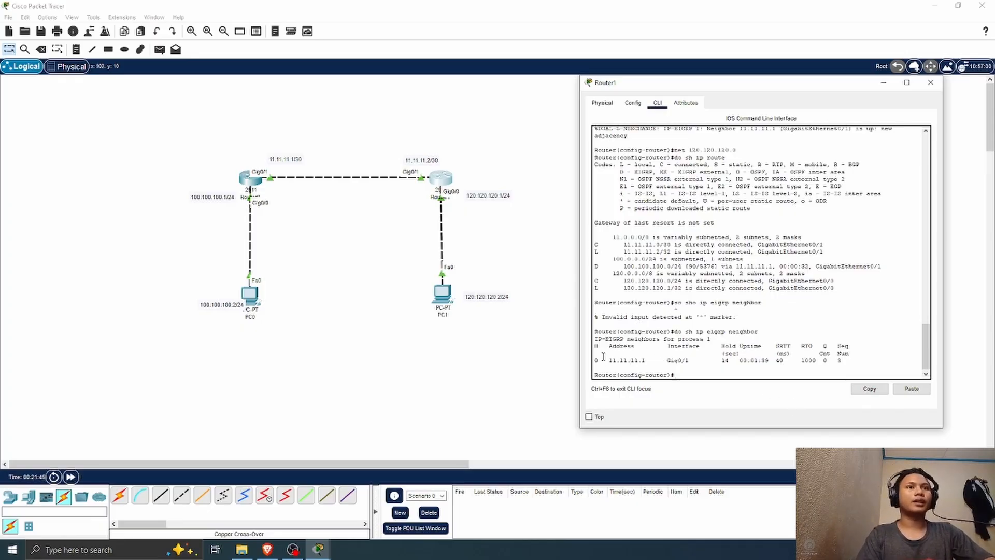
Step: Examine the address, H, interface and hold/uptime columns of Router1's EIGRP neighbor table, and close Router1's window
drag(604, 360, 627, 363)
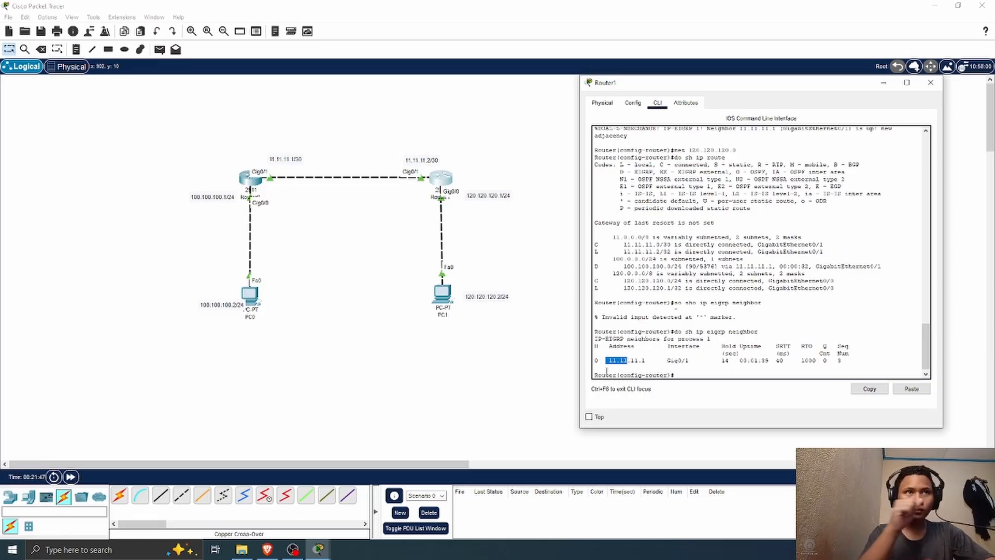
double_click(597, 346)
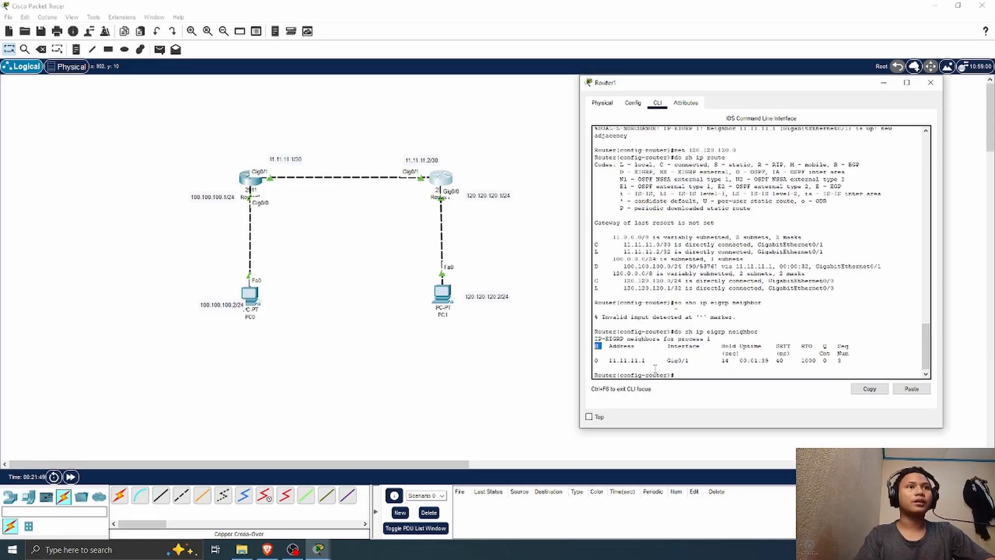
drag(664, 348, 674, 363)
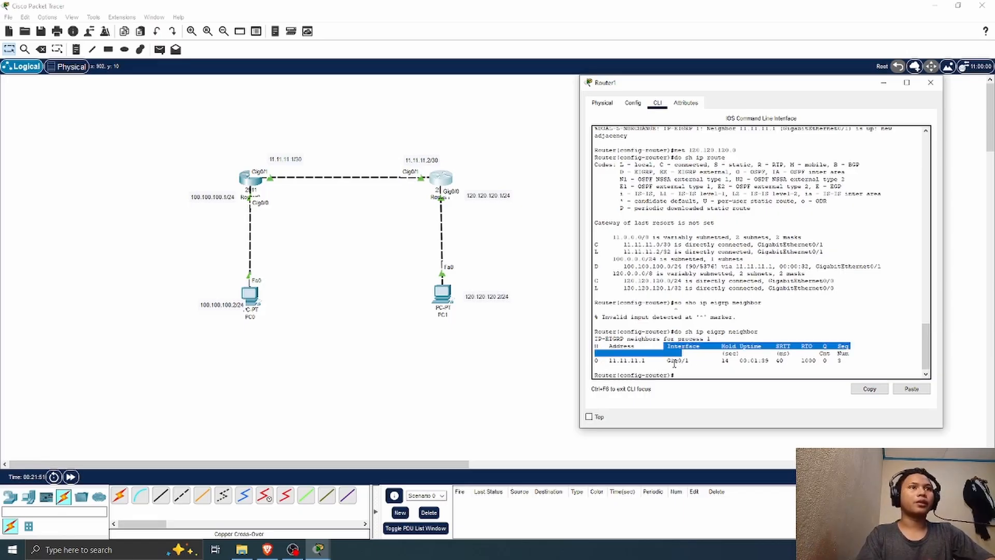
click(675, 364)
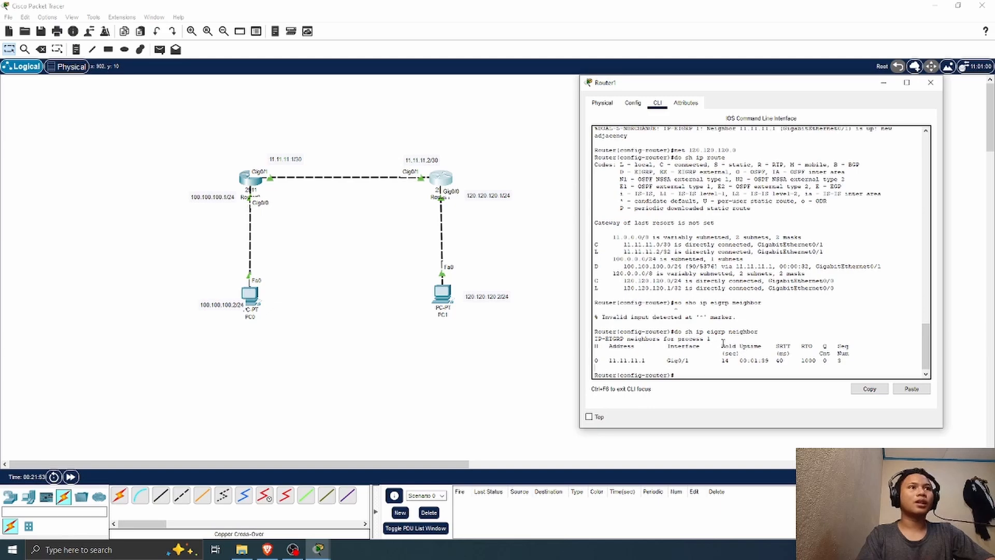
drag(723, 343, 815, 352)
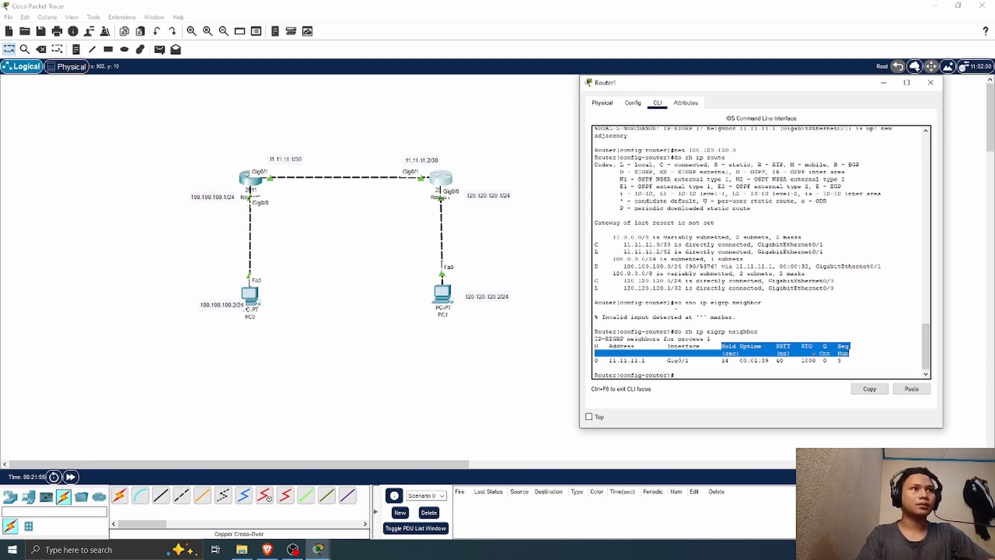
click(700, 375)
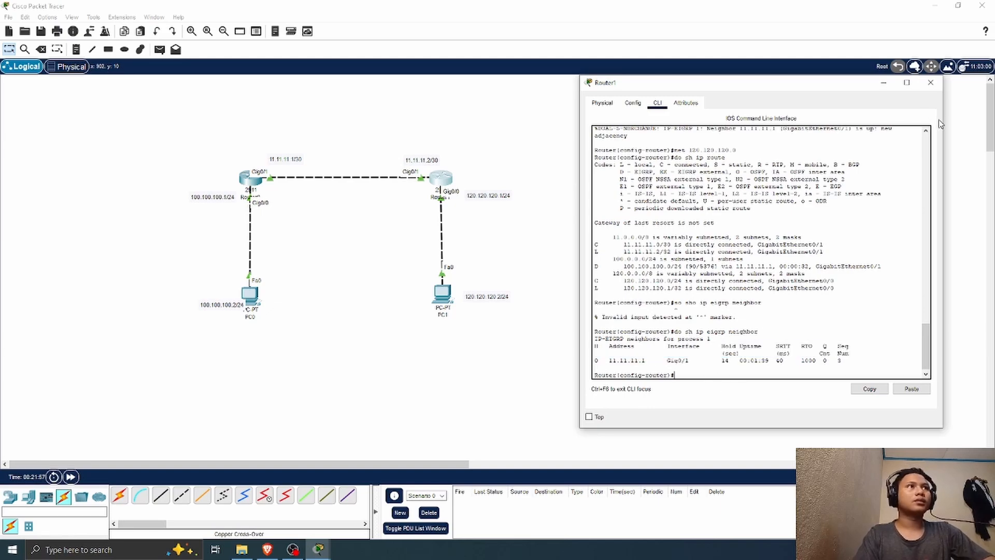
click(933, 85)
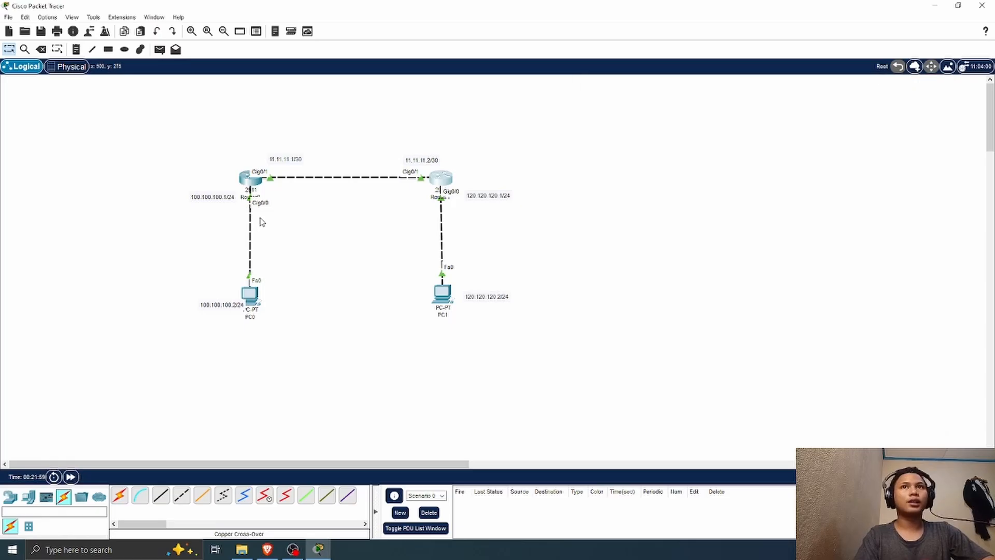
Step: Display Router0's routing table with do sh ip route and highlight the EIGRP route to 120.120.120.0/24
click(250, 178)
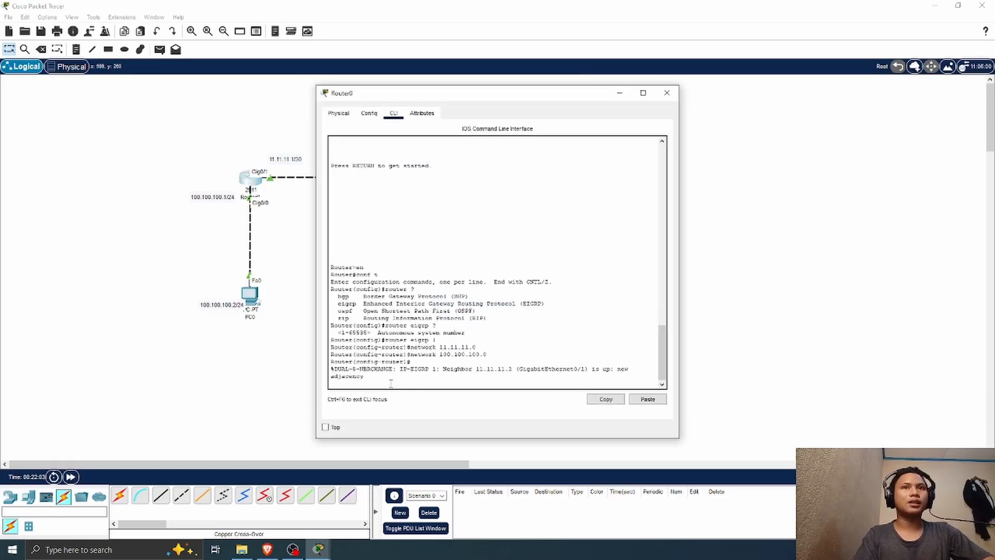
key(Return)
text(d)
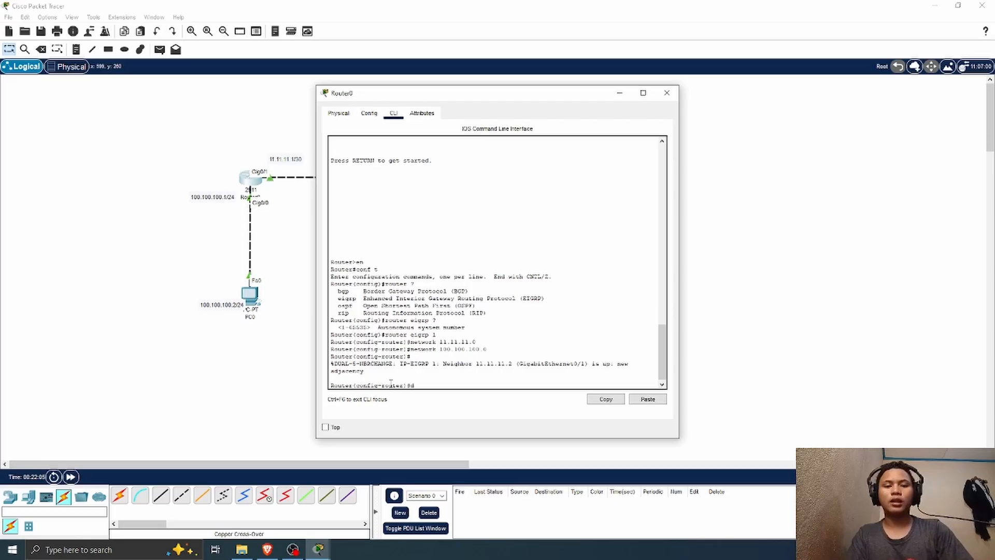
text(o sh ip orute)
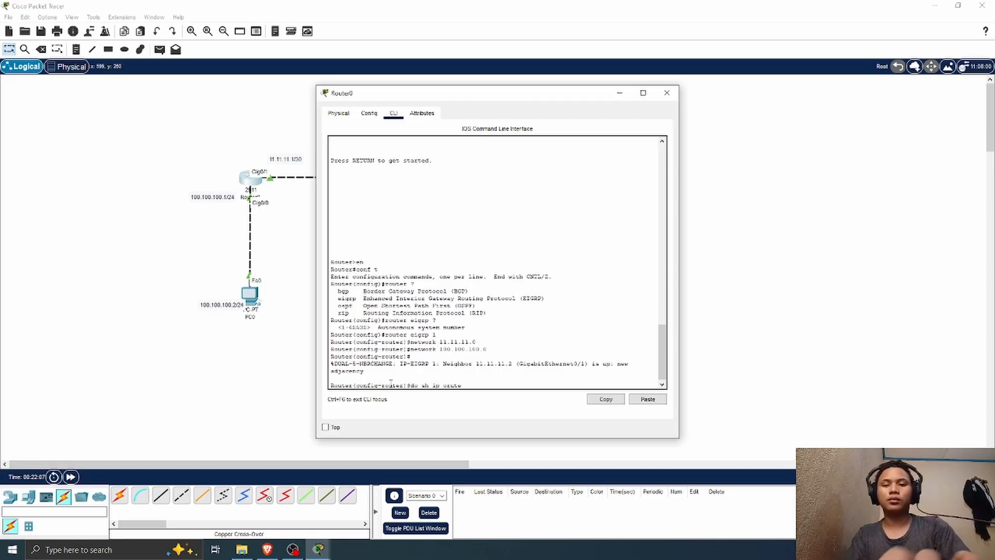
key(Return)
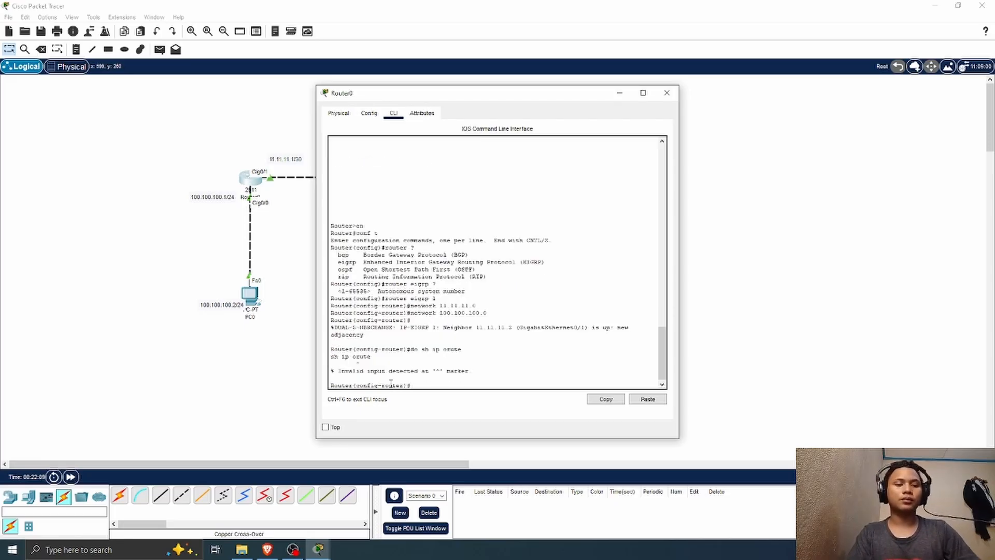
text(do sh ip )
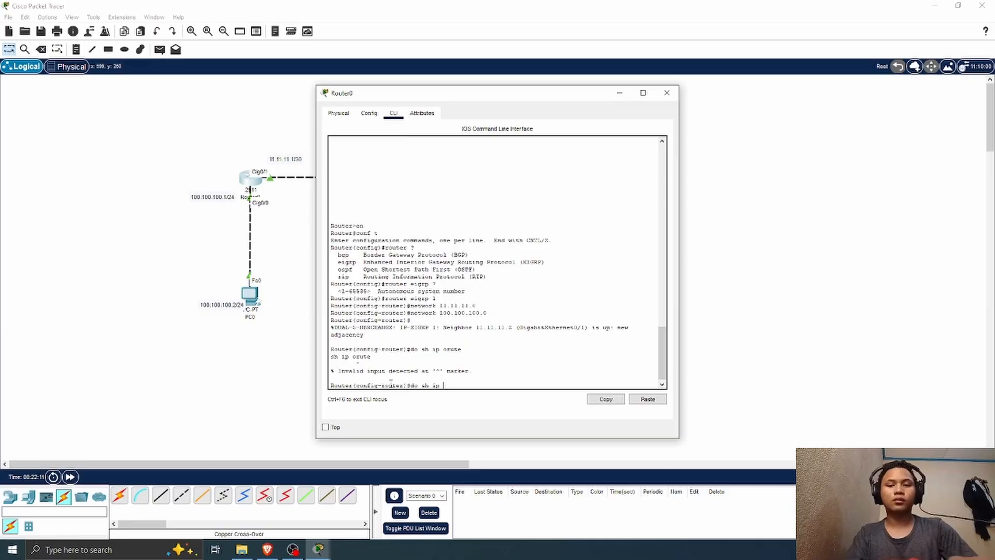
text(oroute)
key(Return)
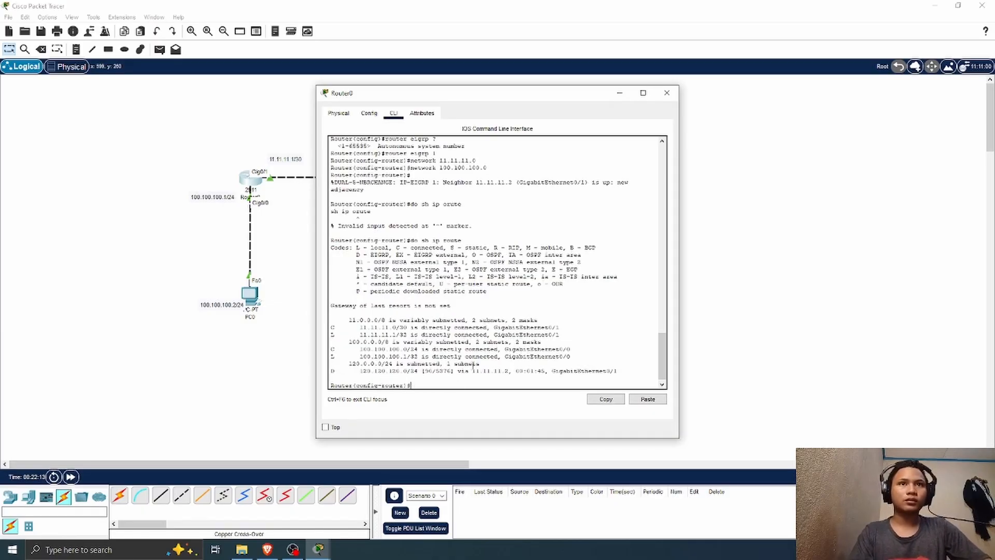
drag(332, 371, 632, 369)
click(667, 92)
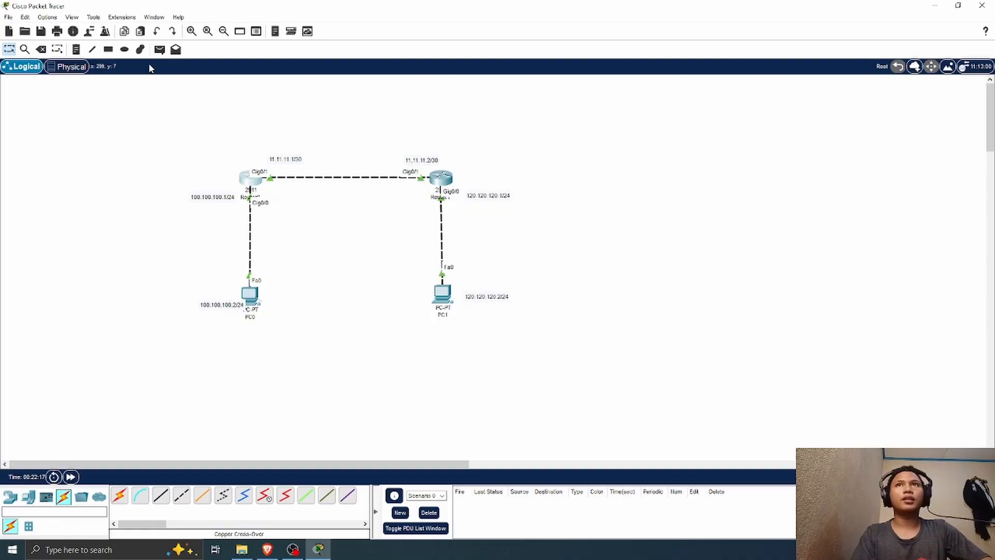
Step: Test connectivity by sending two simple PDUs from PC0 to PC1
click(160, 50)
click(251, 298)
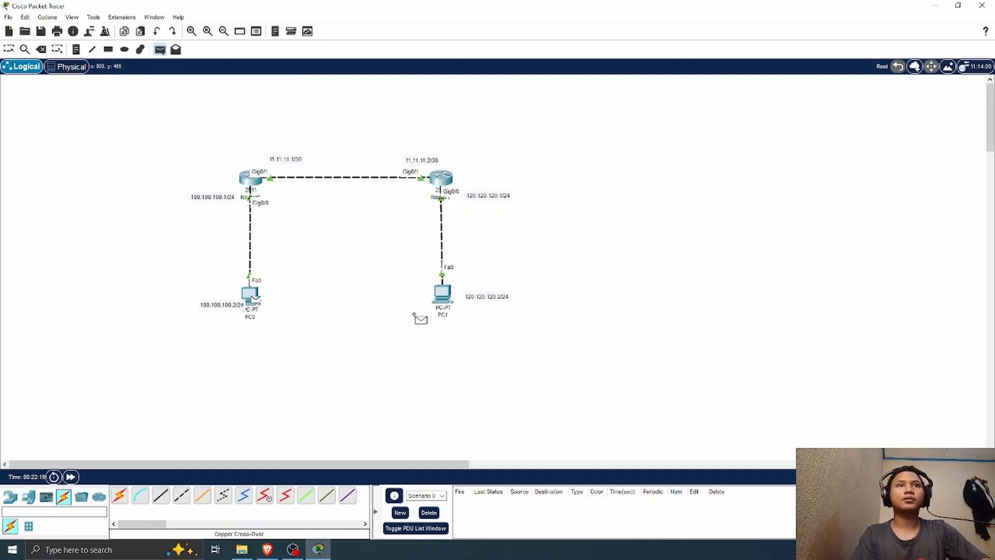
click(445, 297)
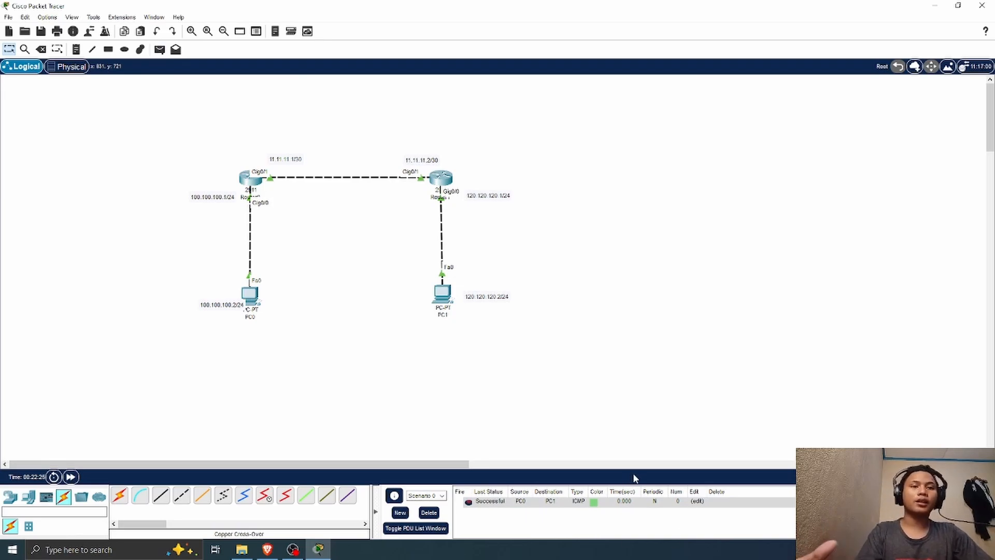
click(467, 502)
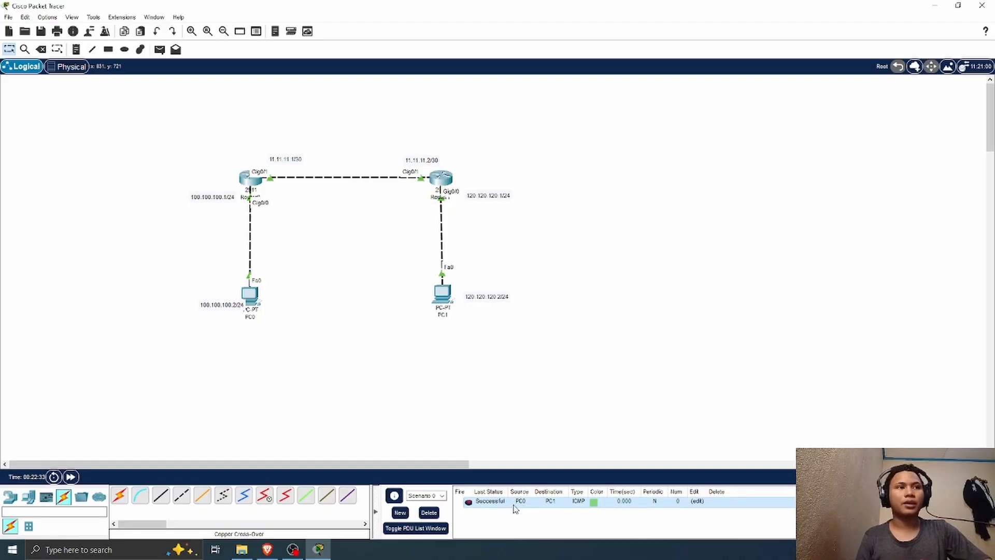
click(250, 296)
click(445, 305)
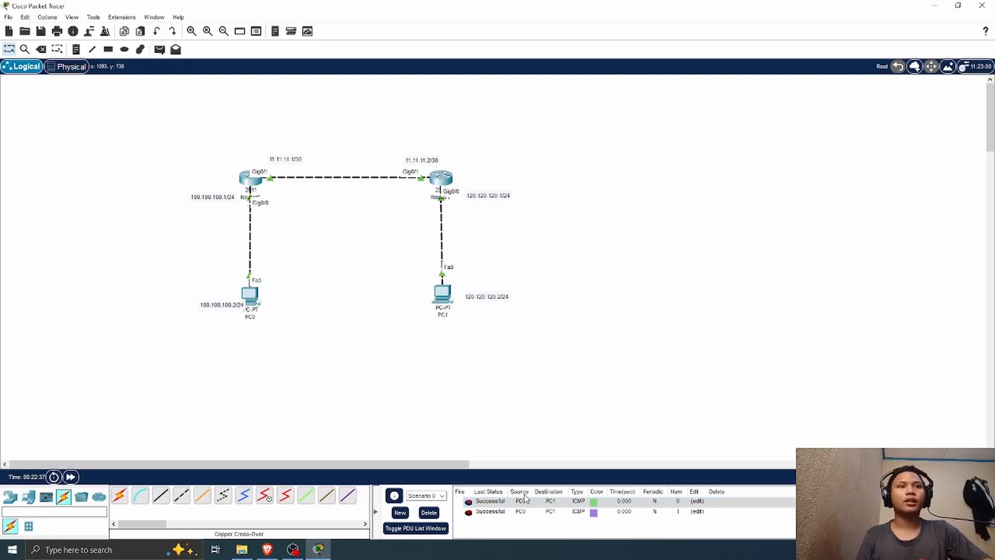
Step: Delete both PC0-to-PC1 test PDUs from Scenario 0
double_click(850, 501)
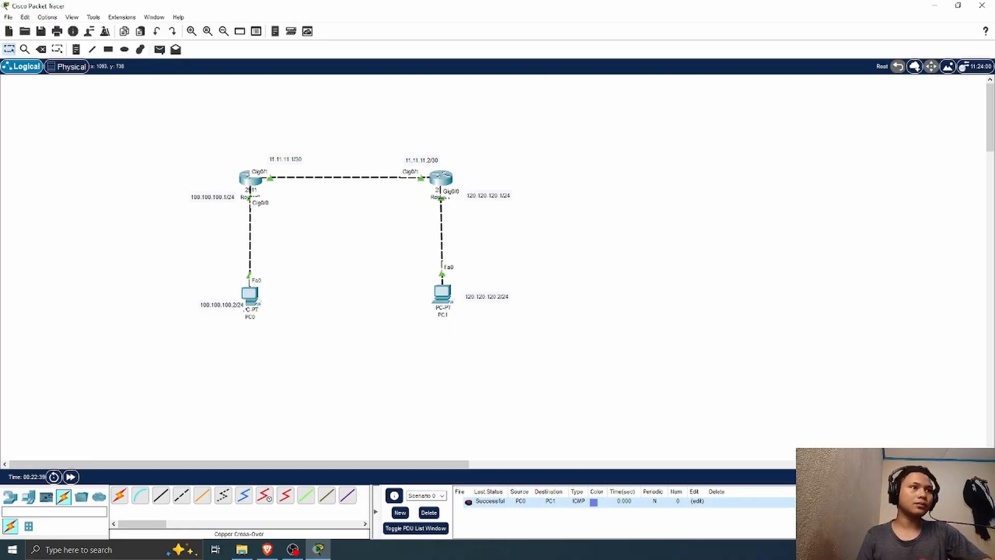
double_click(850, 501)
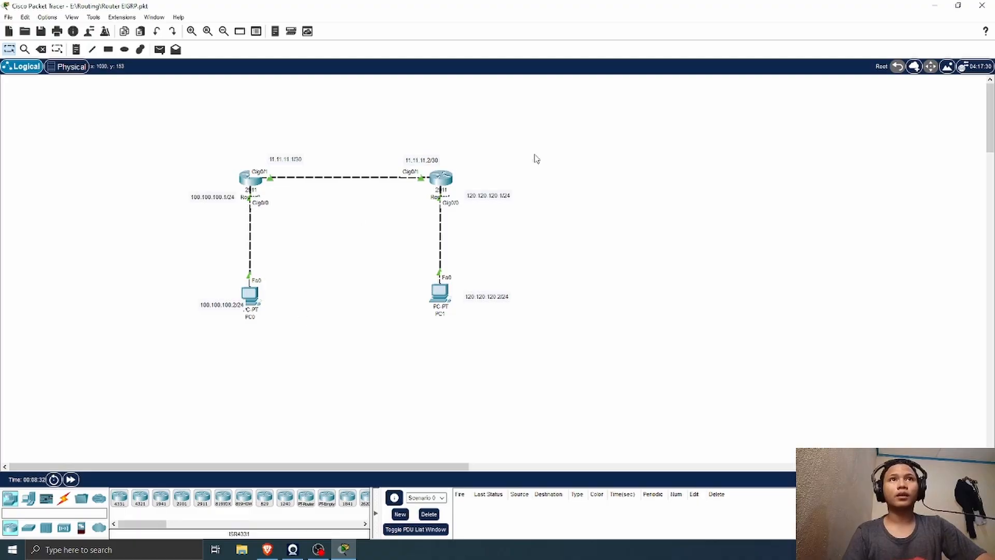
click(64, 499)
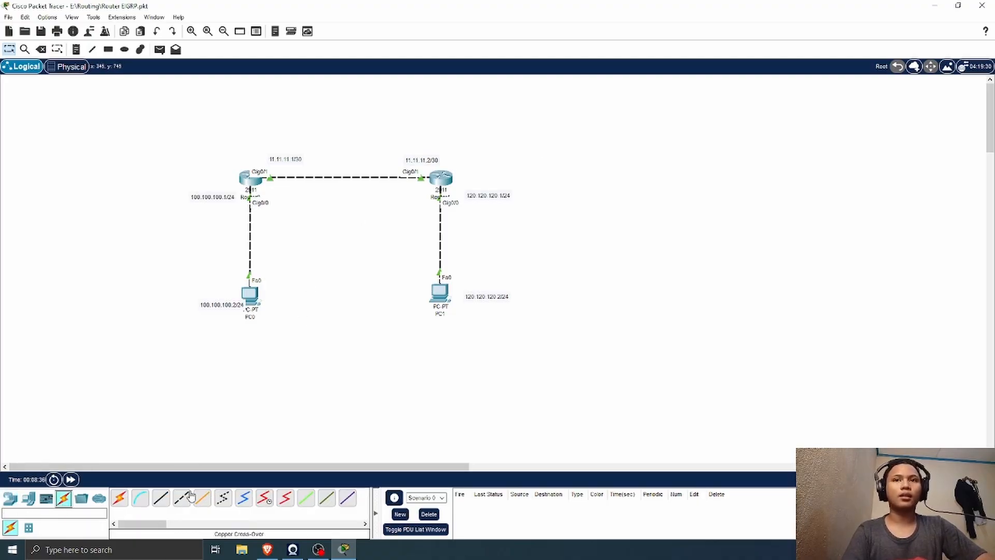
click(28, 504)
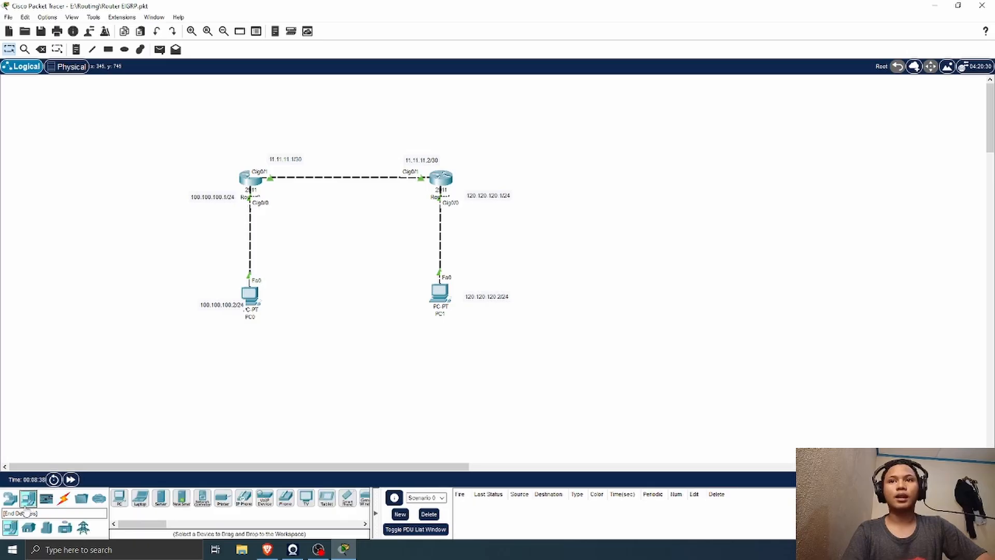
Step: Add a third 2911 router beside Router1, shifting the existing two-router topology and its labels sideways to make room
click(13, 499)
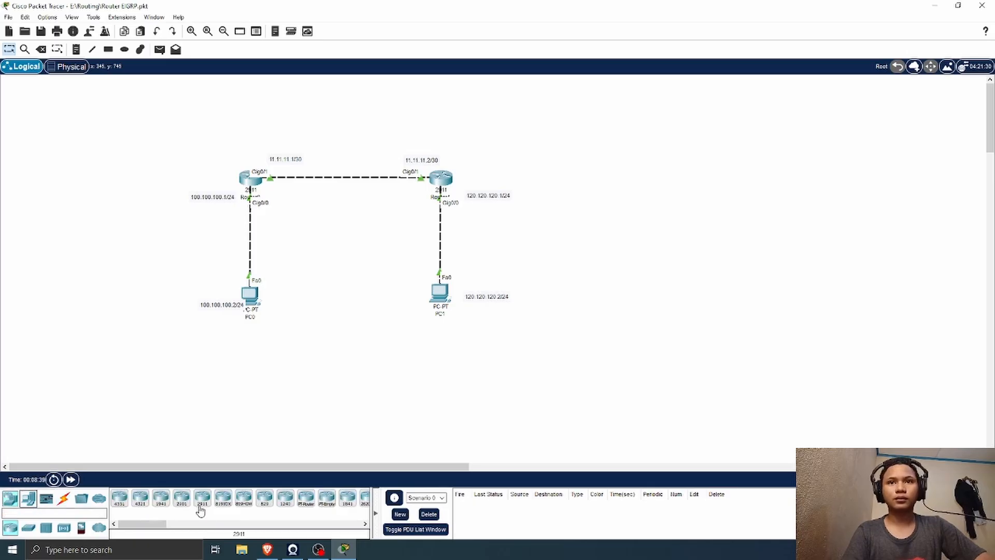
drag(202, 499, 586, 187)
drag(508, 133, 150, 371)
drag(488, 201, 439, 198)
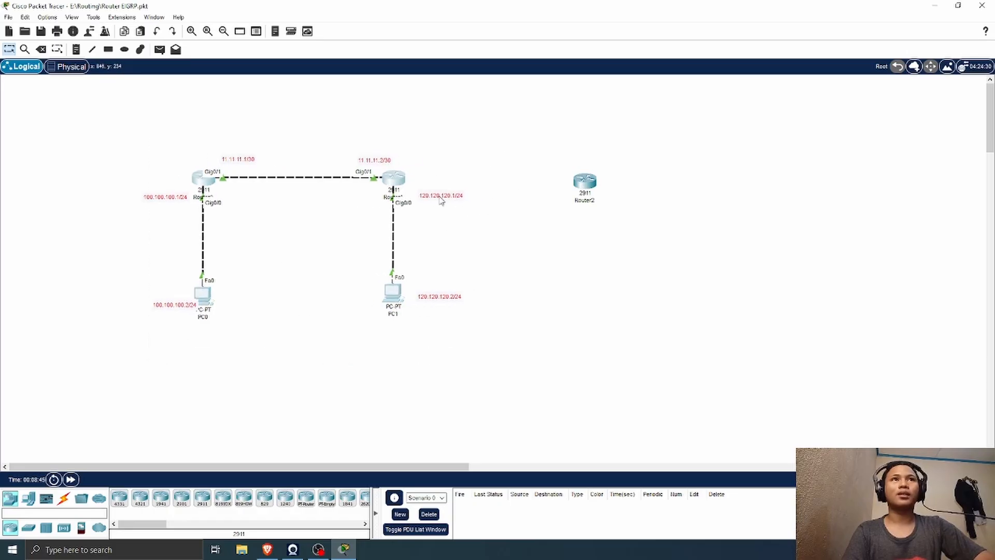
click(524, 201)
drag(588, 185, 567, 184)
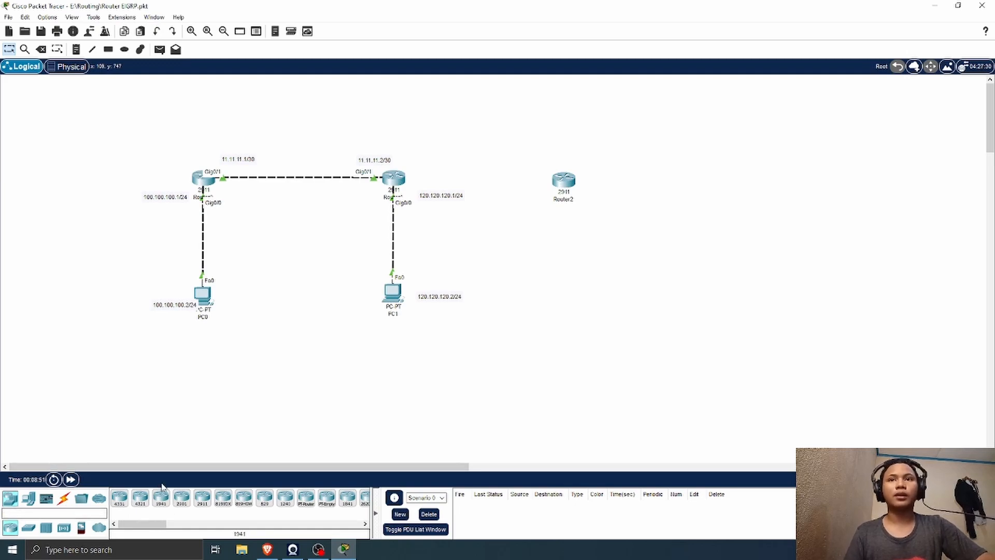
drag(570, 182, 553, 179)
Step: Add a PC below the new router and line the two devices up with the existing rows
click(29, 498)
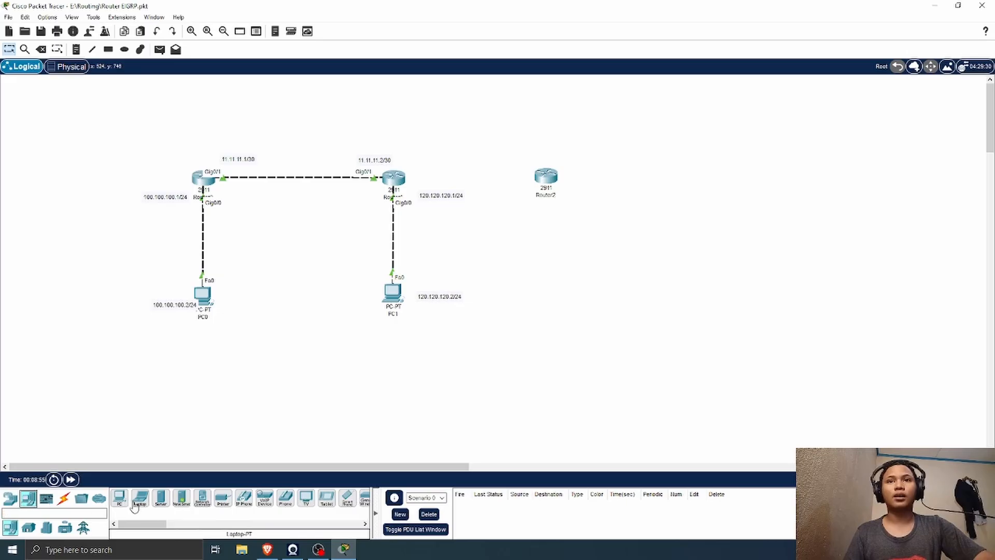
drag(119, 499, 564, 306)
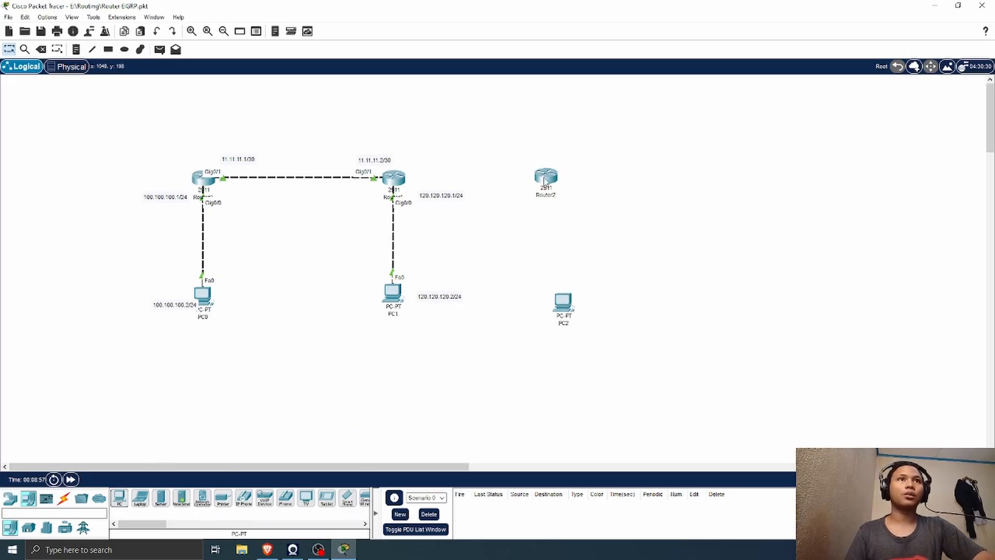
drag(545, 179, 540, 180)
drag(568, 302, 560, 297)
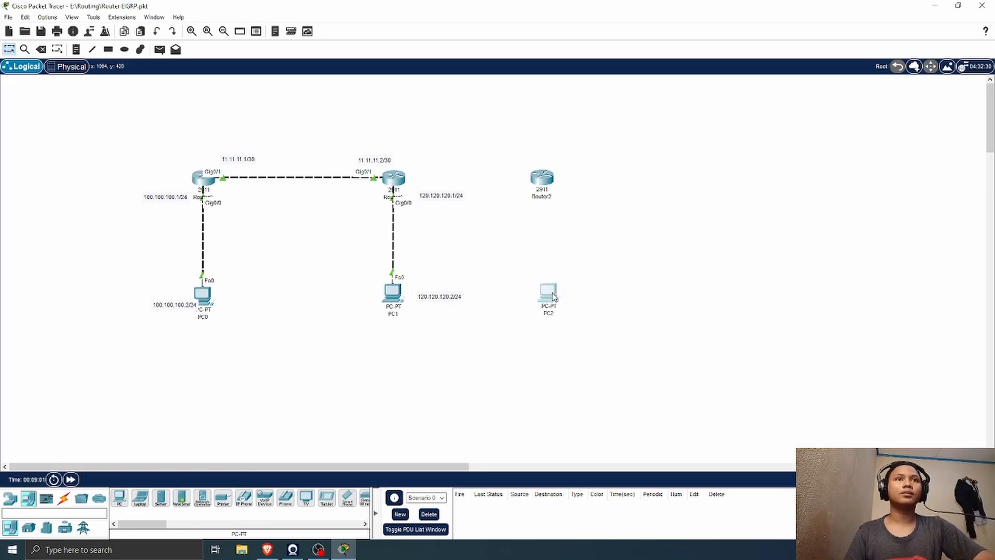
Step: Rename the new router R3, Router1 as R2 and Router0 as R1
click(540, 197)
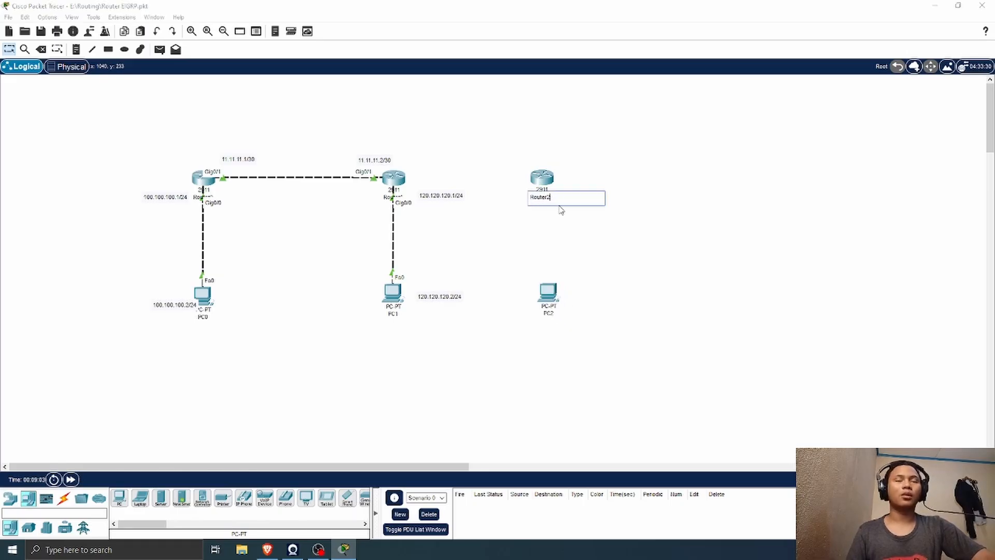
key(BackSpace)
key(BackSpace)
key(BackSpace)
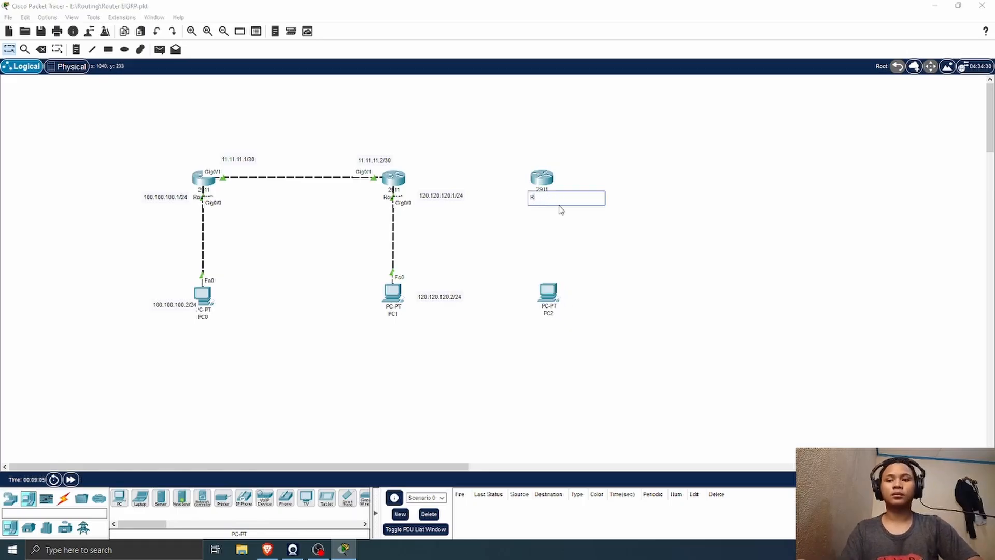
text(3)
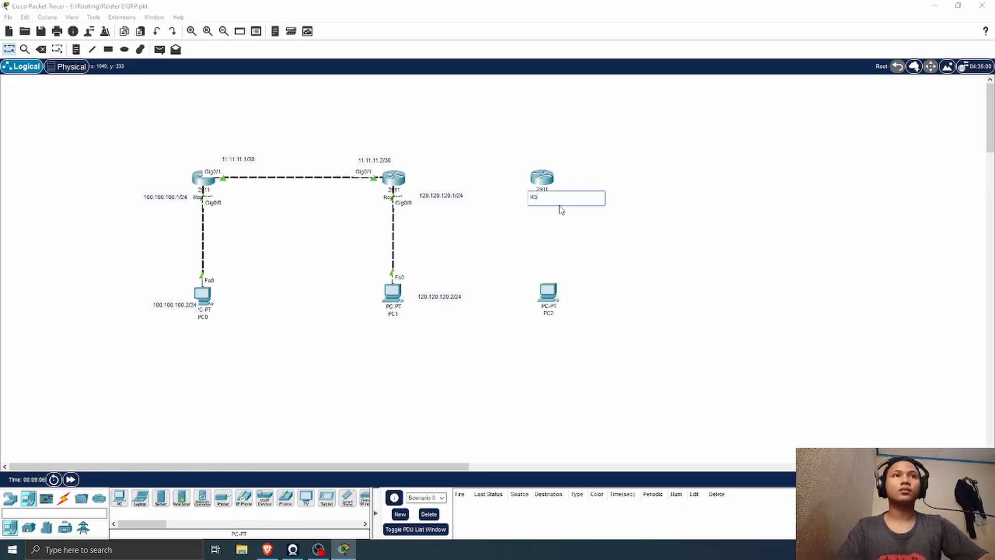
click(387, 197)
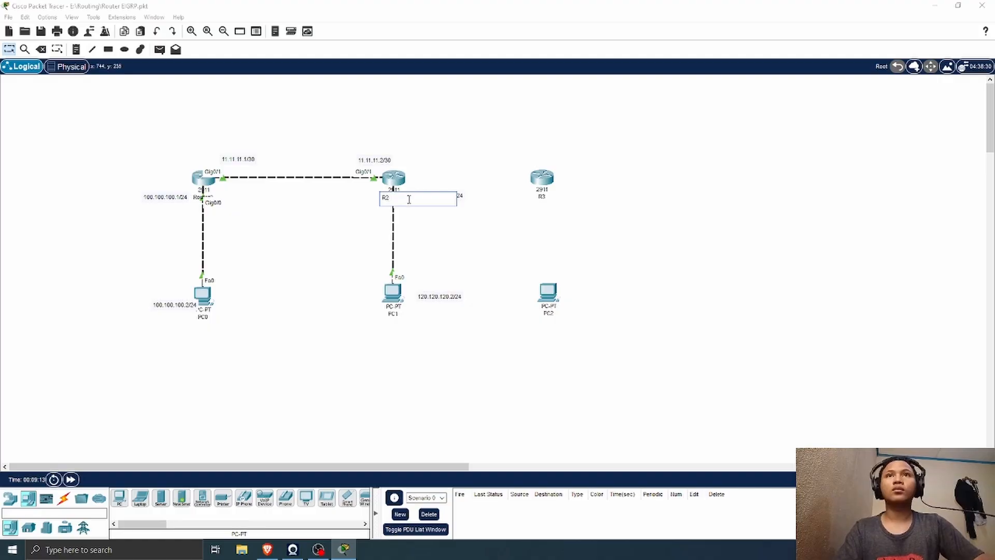
click(197, 199)
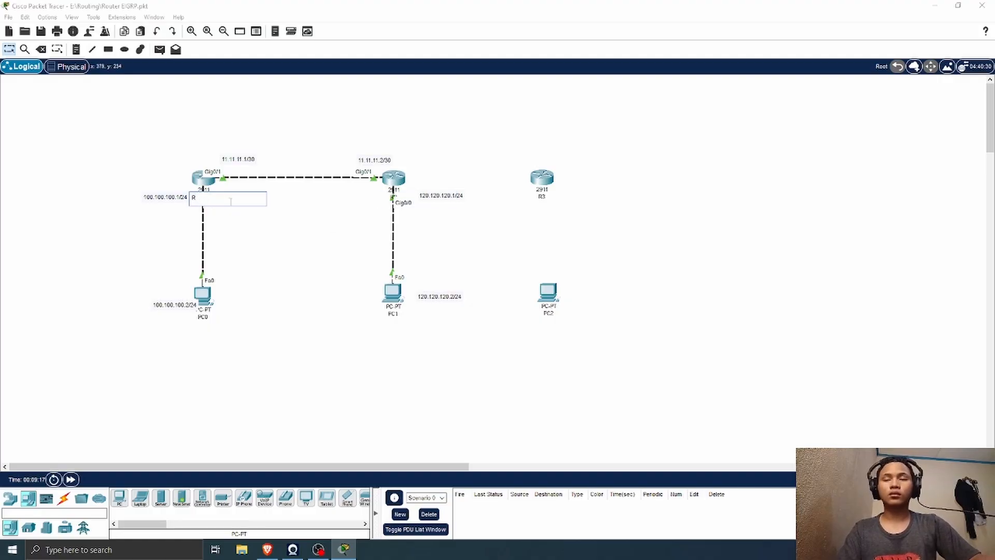
text(R1)
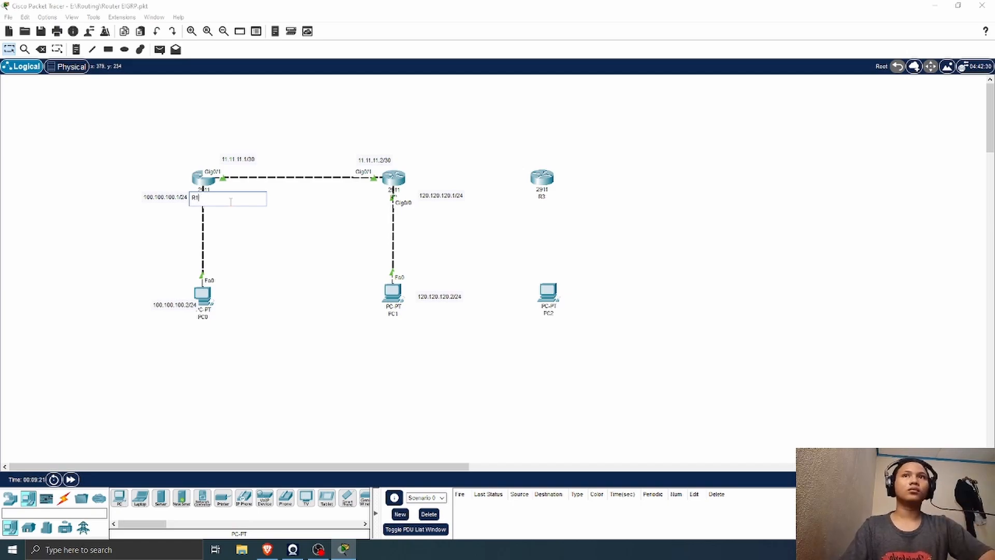
click(469, 234)
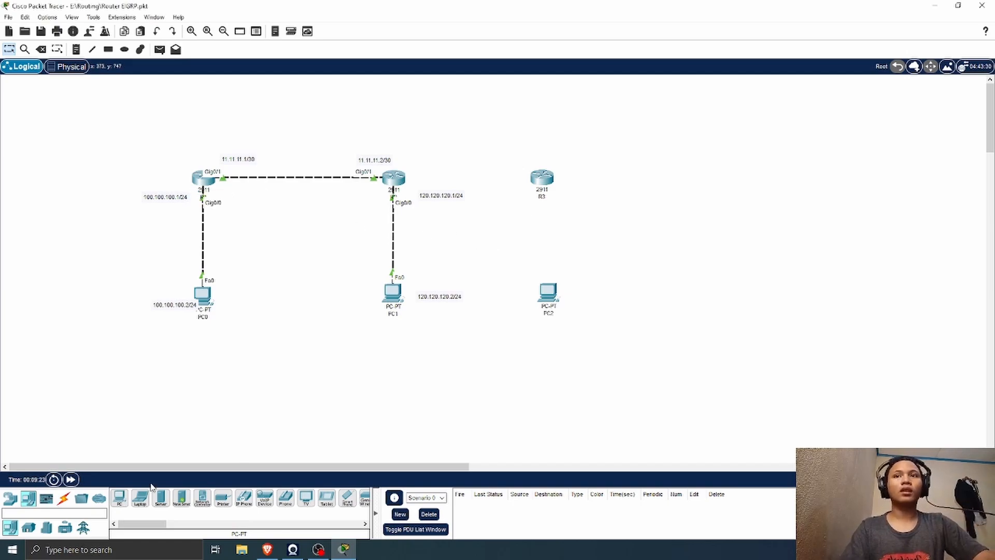
Step: Connect R3's GigabitEthernet0/1 to R2's GigabitEthernet0/2 with a copper cross-over cable
click(63, 498)
click(182, 498)
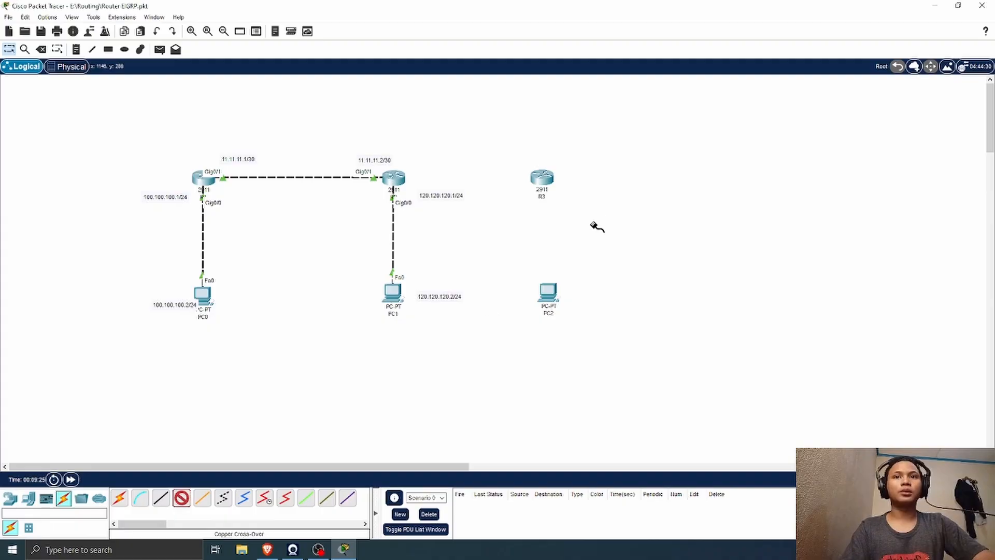
click(545, 177)
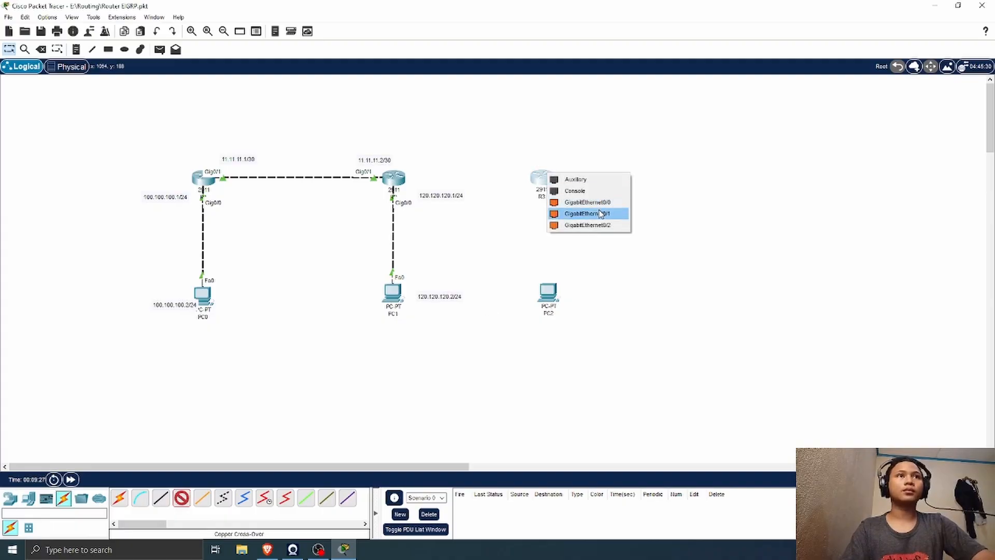
click(600, 213)
click(395, 178)
click(464, 205)
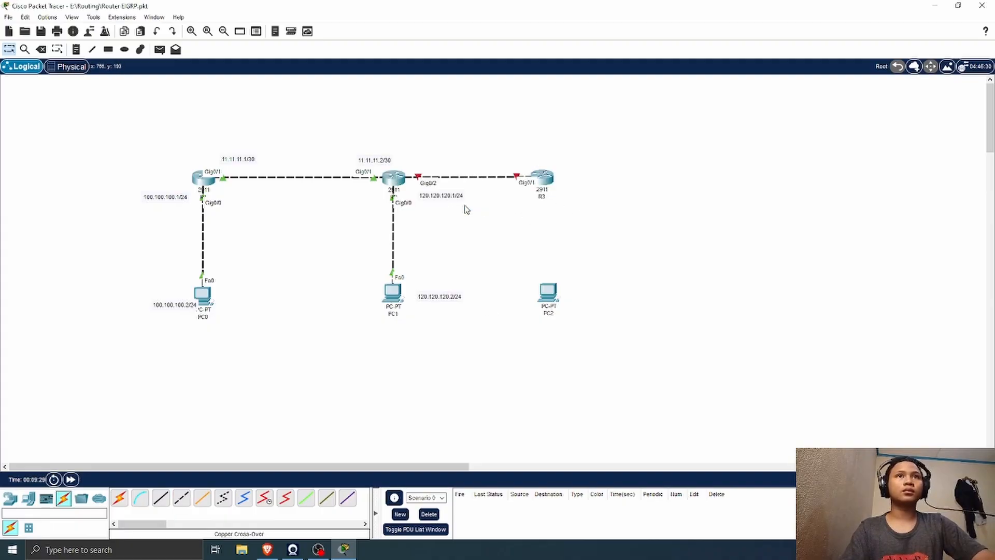
Step: Align PC2 under R3 and connect R3's GigabitEthernet0/0 to PC2's FastEthernet0 with a copper cross-over cable
drag(550, 291, 545, 290)
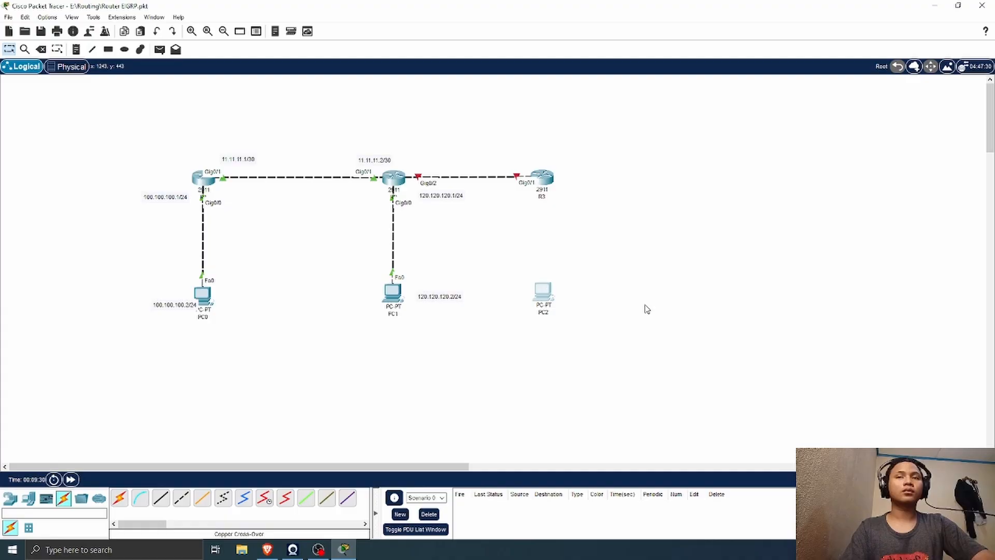
click(181, 498)
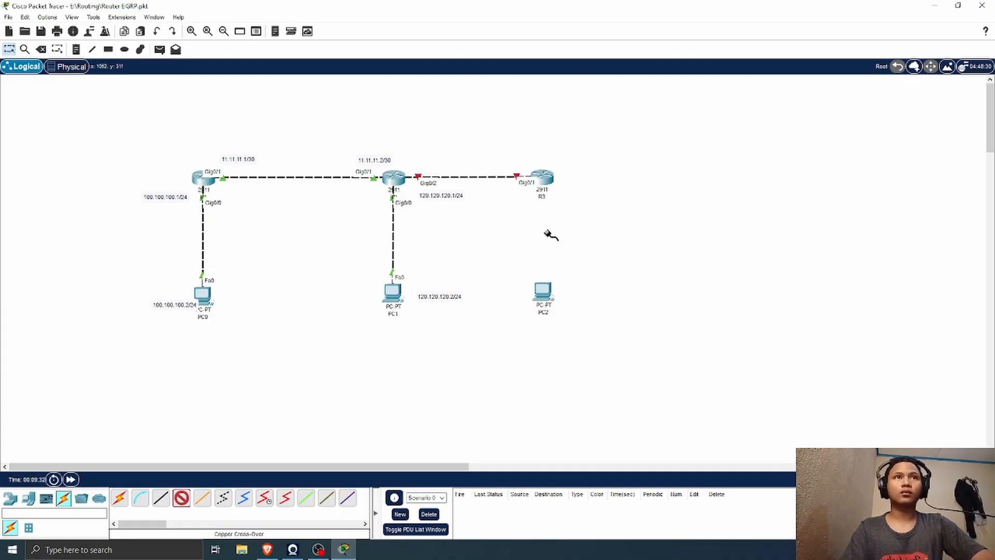
click(539, 181)
click(580, 209)
click(543, 291)
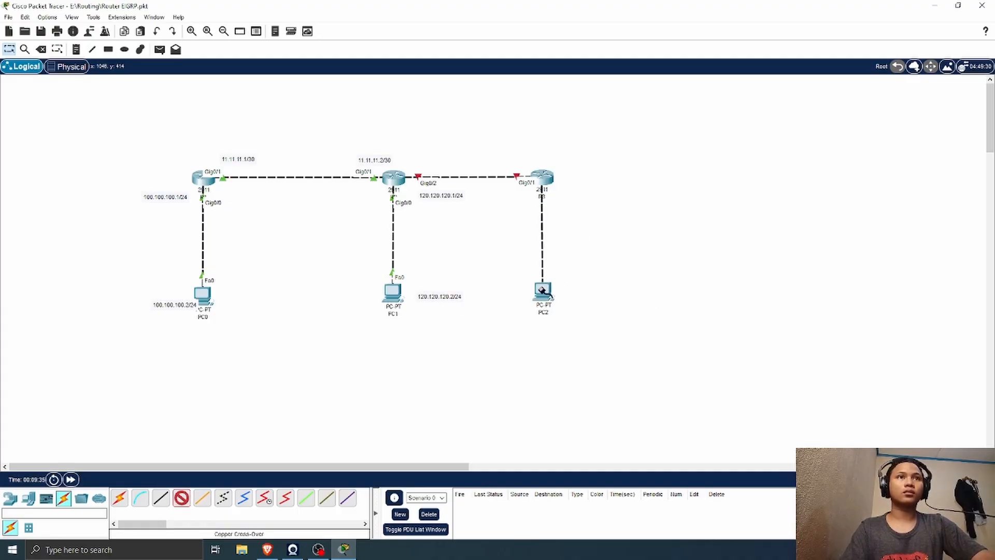
click(567, 319)
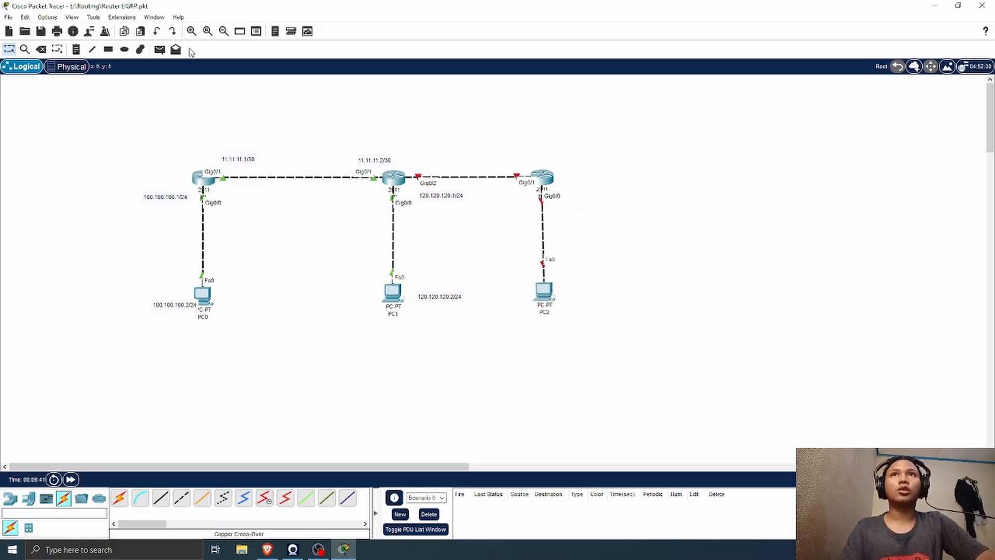
Step: Label R3's interfaces with notes: 12.12.12.1/30 beside Gig0/1 and 140.140.140.1/30 beside Gig0/0
click(75, 50)
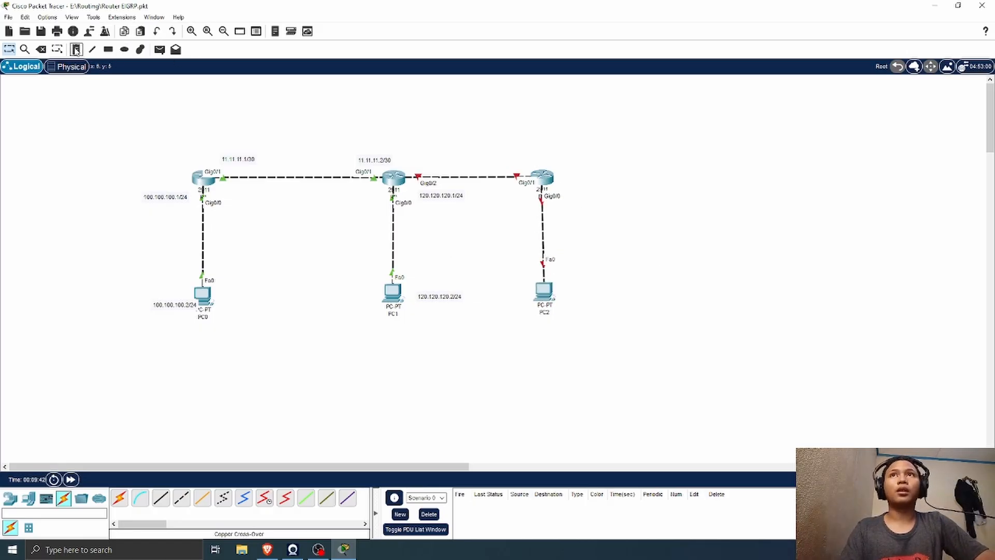
click(510, 159)
text(12.12.12.1/30)
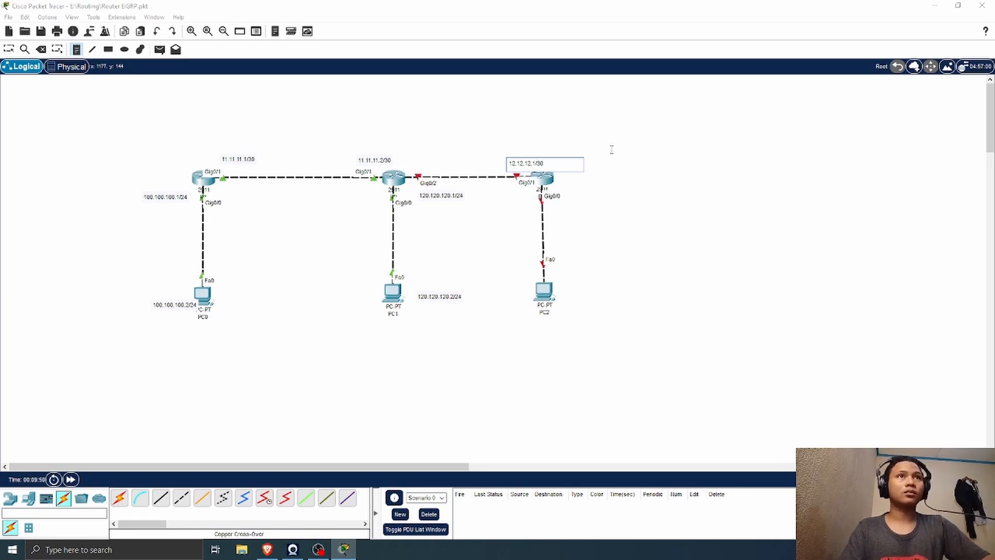
click(567, 195)
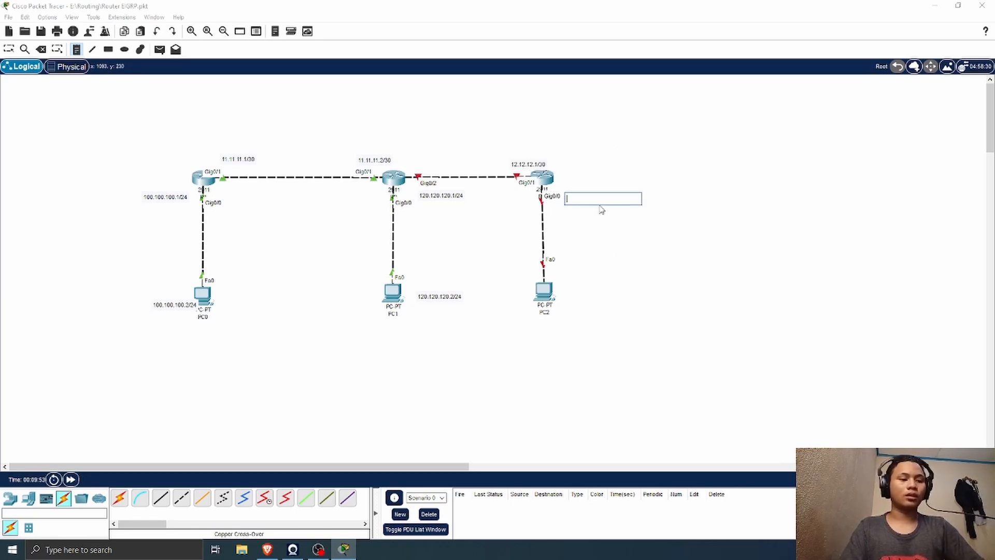
text(140)
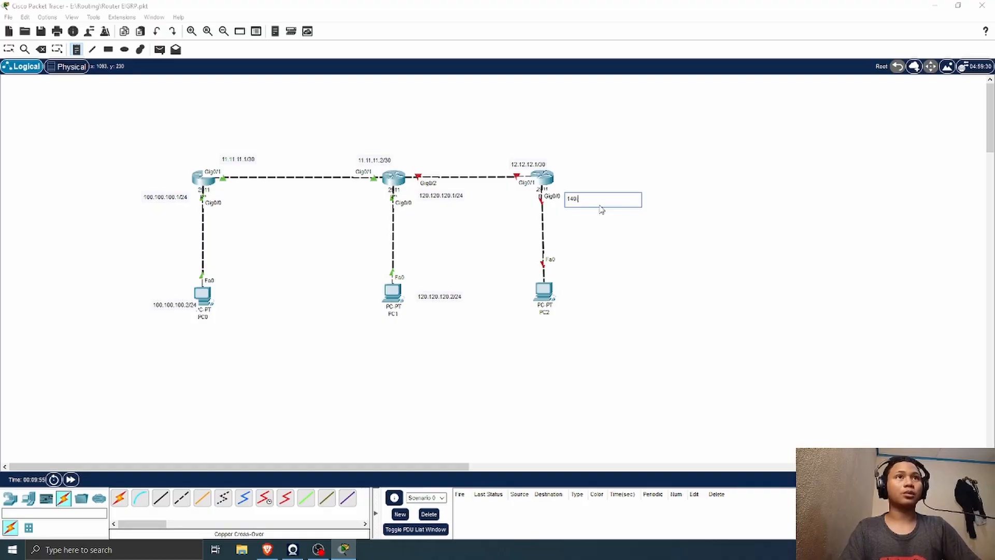
text(.140.140.1/30)
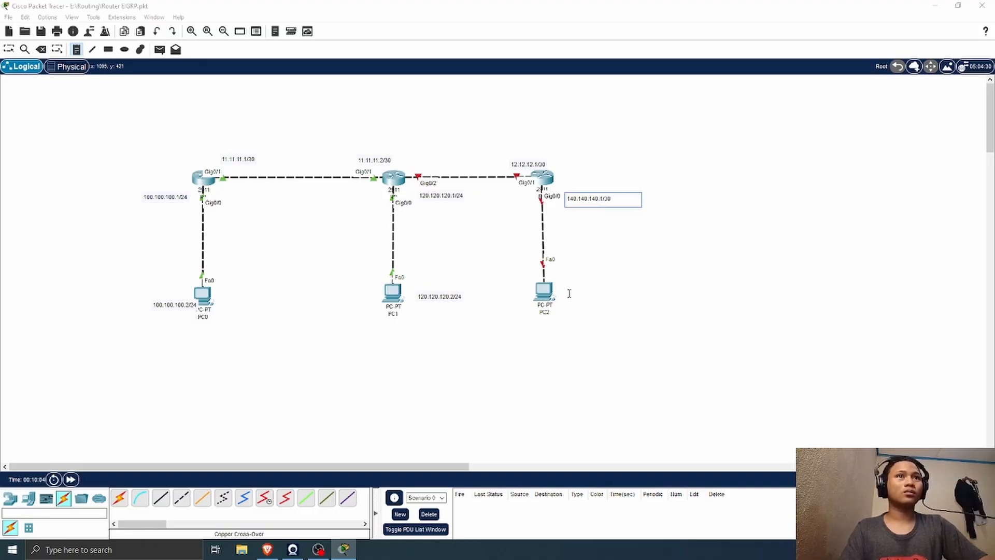
Step: Add the note 140.140.140.1/30 beside PC2 and nudge R3's 140.140.140.1/30 label slightly up
click(568, 290)
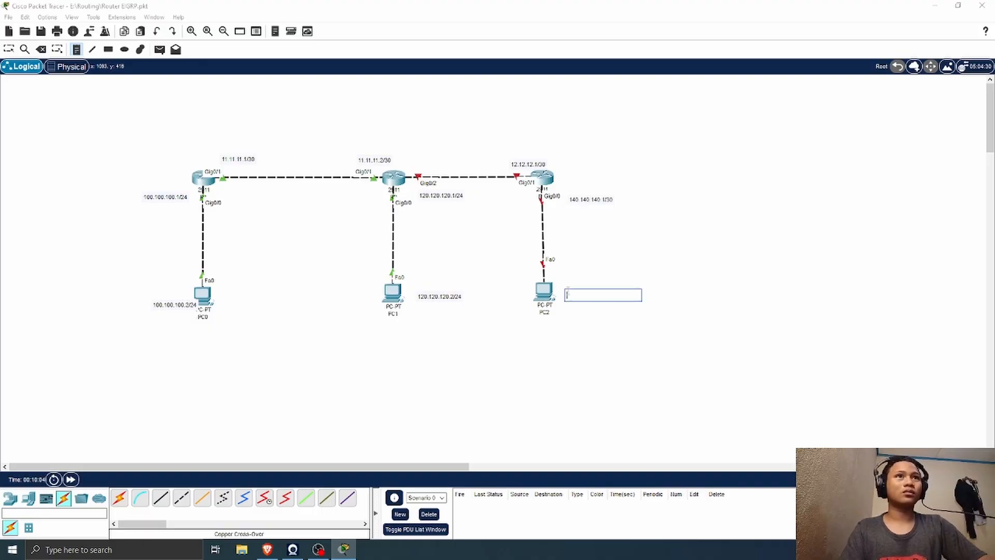
text(14)
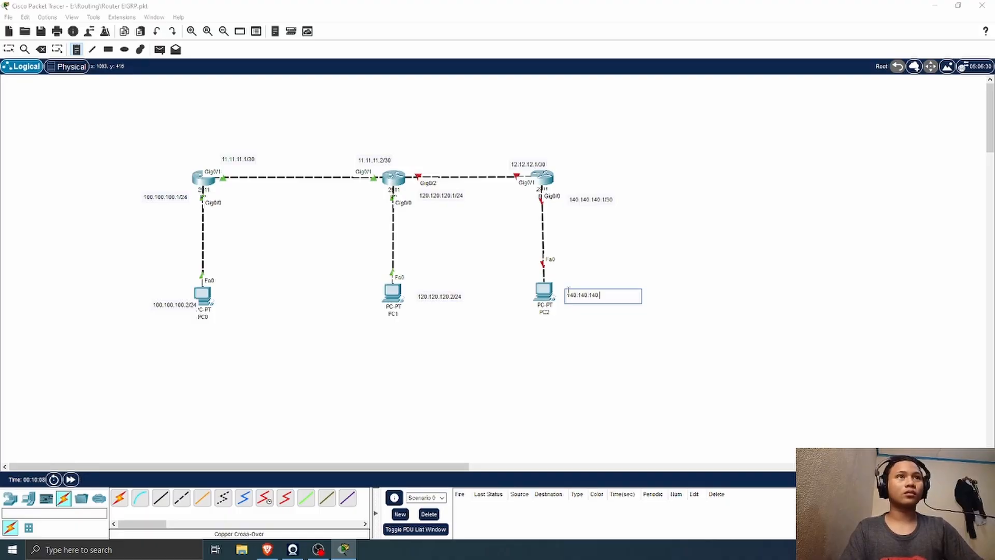
text(0.140.140.1/3)
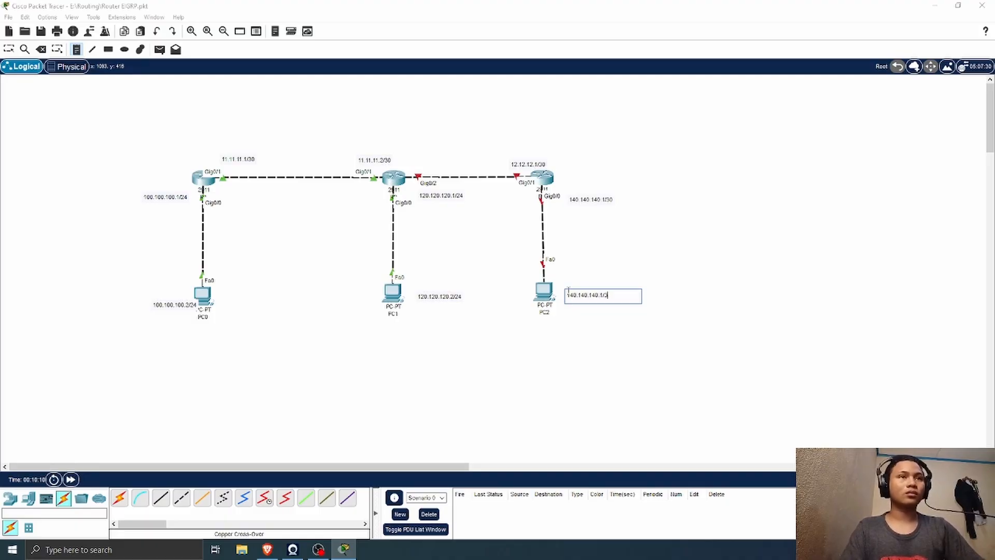
text(0)
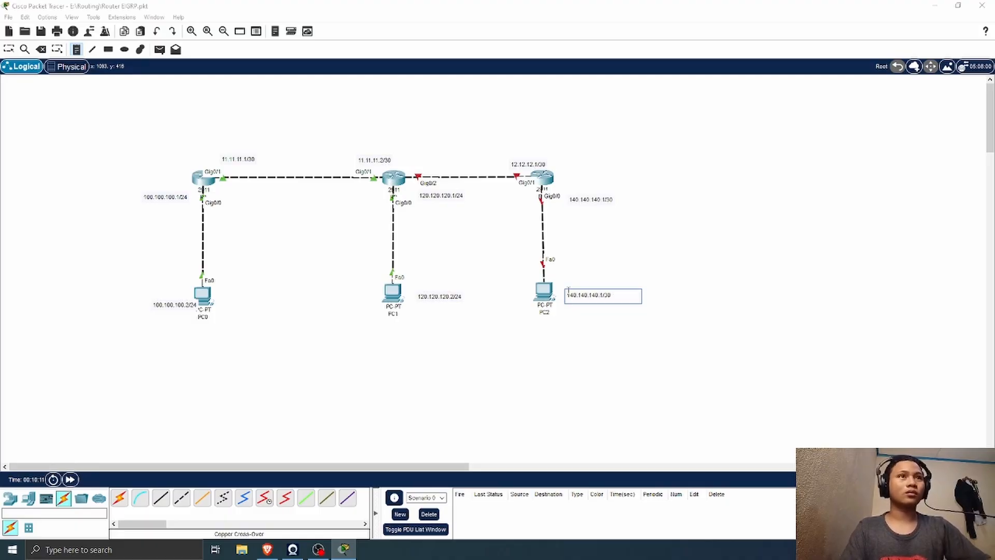
click(6, 49)
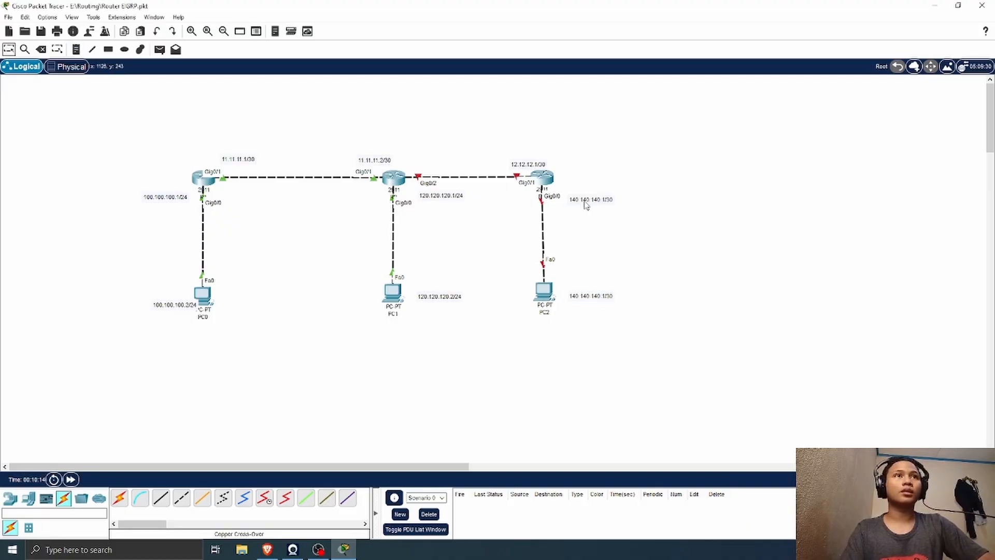
drag(585, 205, 585, 202)
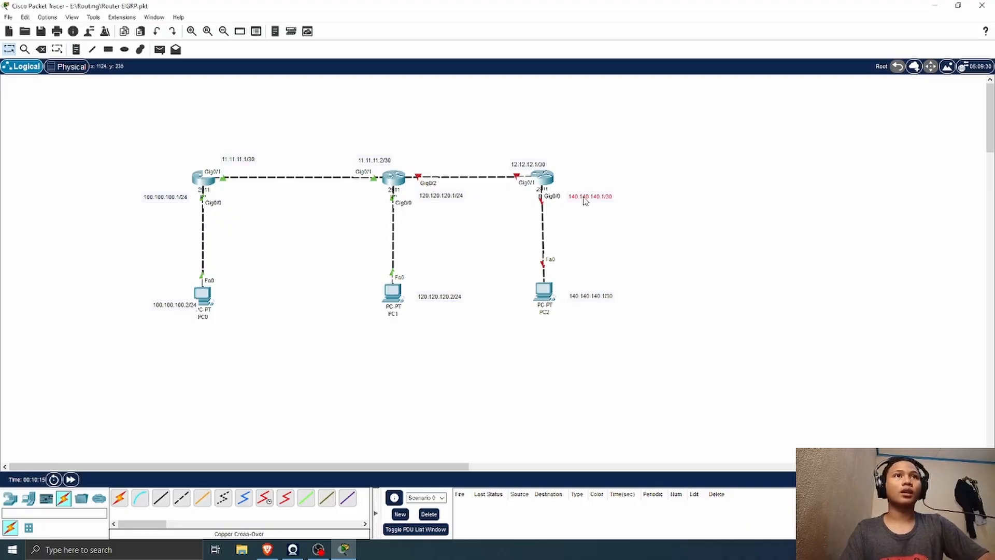
Step: Open R2's command line interface and move its window clear of the topology
click(392, 178)
click(393, 113)
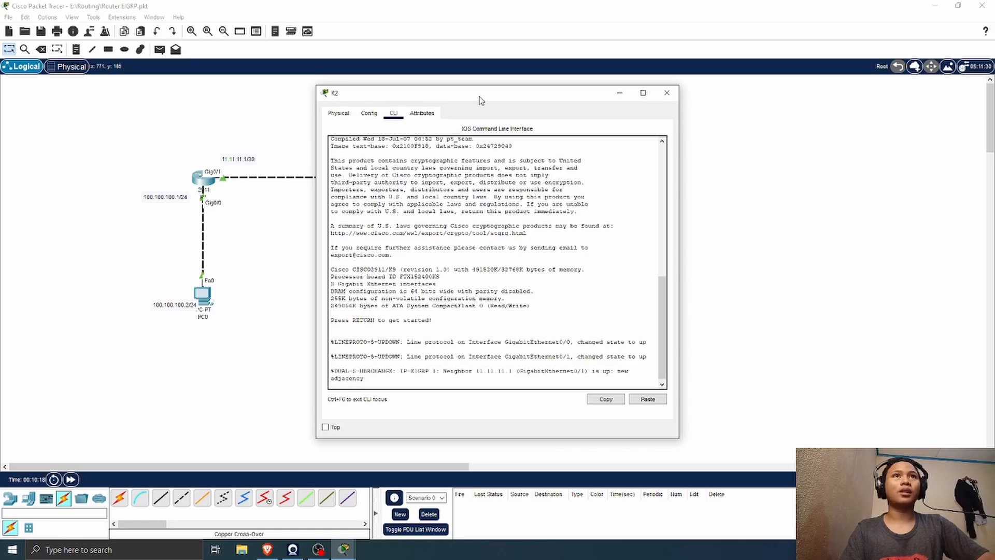
drag(481, 100, 765, 138)
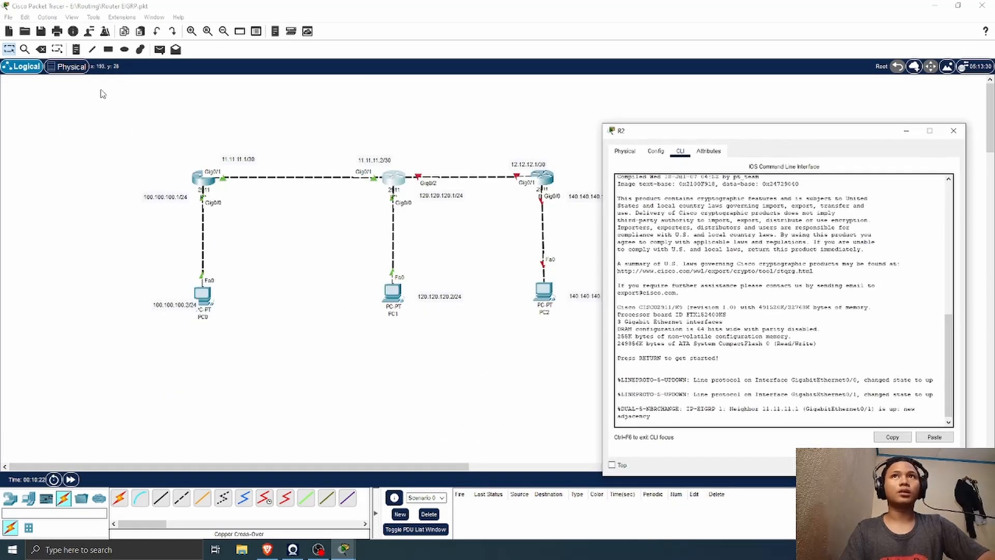
Step: Return to the workspace and add the note 12.12.12.1/30 above R2's Gig0/2 link
click(172, 99)
click(76, 50)
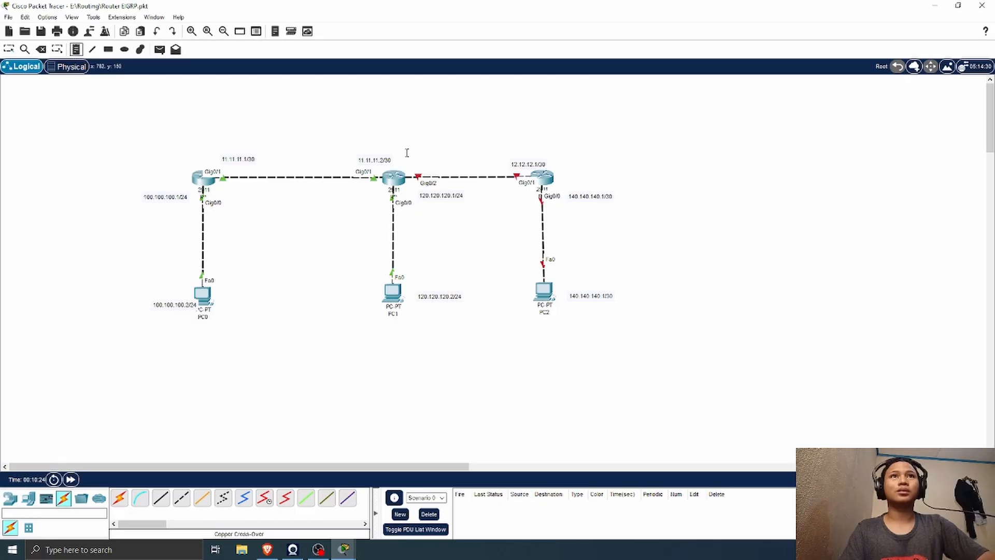
click(408, 160)
text(12.12.12.1/30)
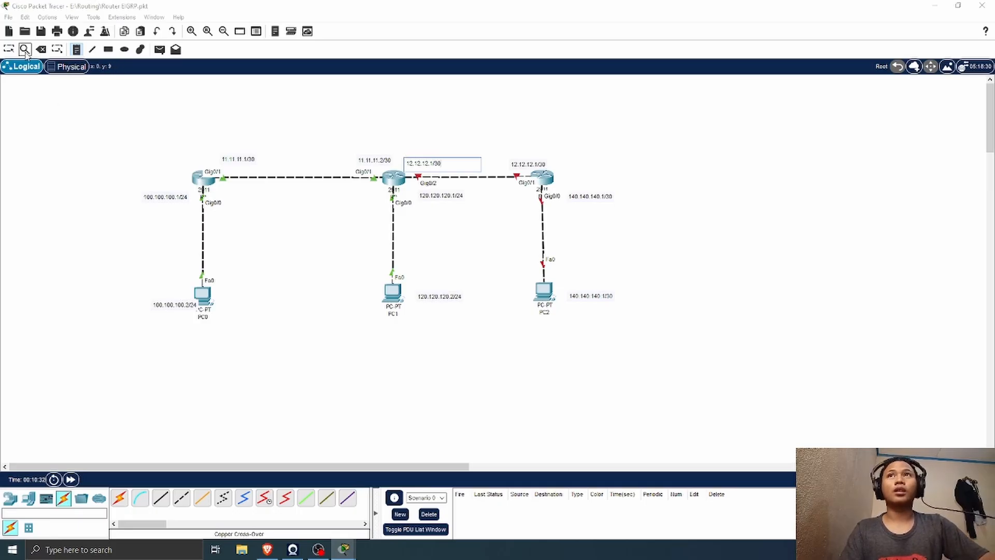
Step: Change the address note above R3's Gig0/1 link to 12.12.12.2/30 and nudge it slightly up and left
click(9, 49)
double_click(545, 164)
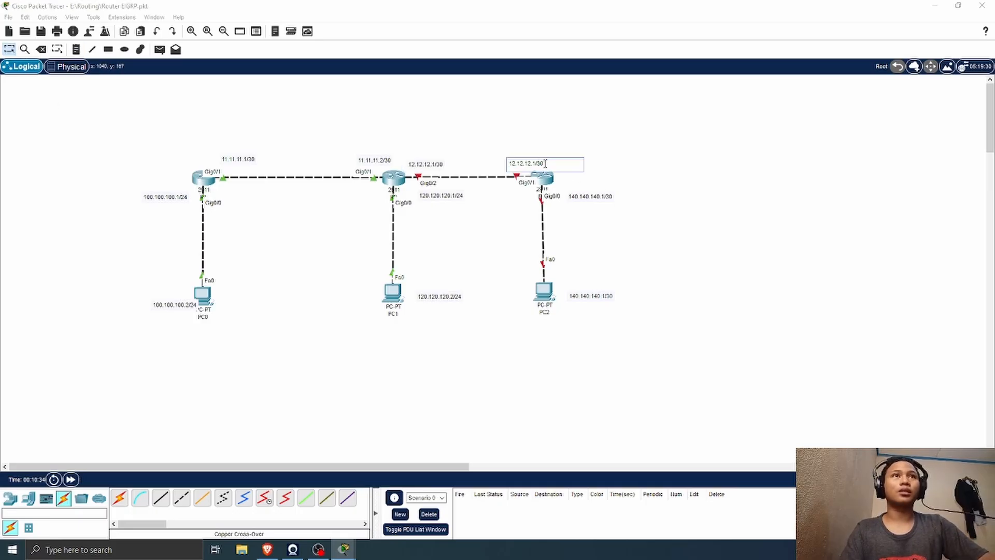
double_click(534, 163)
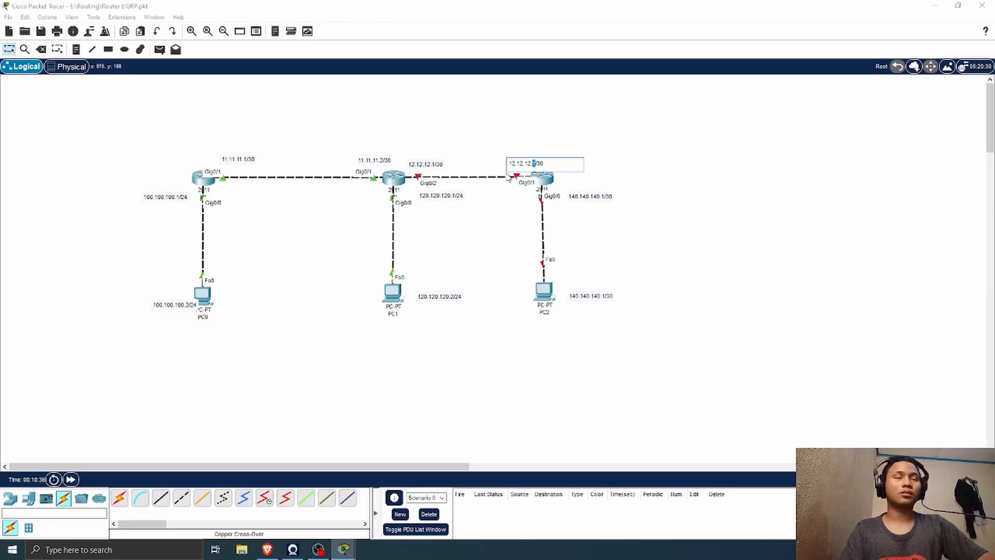
key(BackSpace)
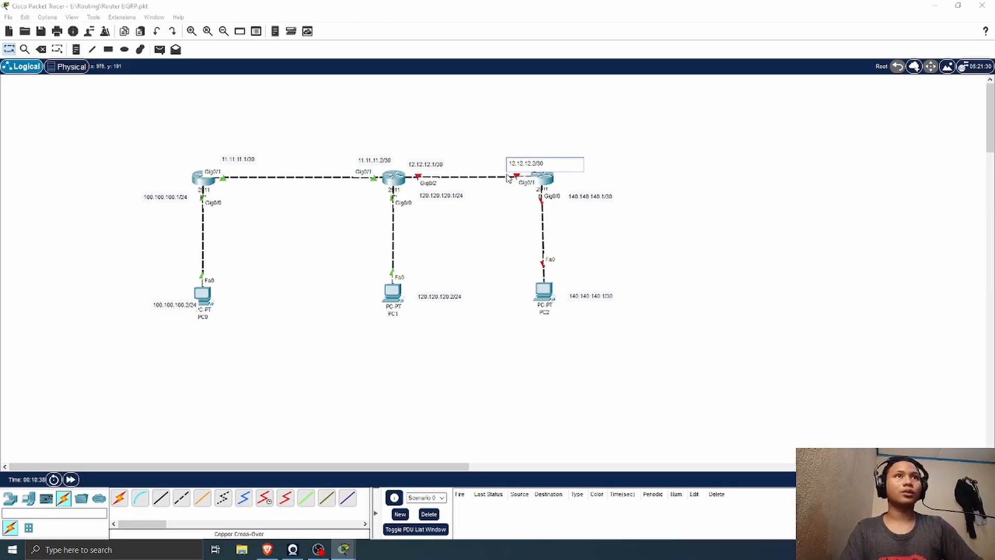
click(539, 131)
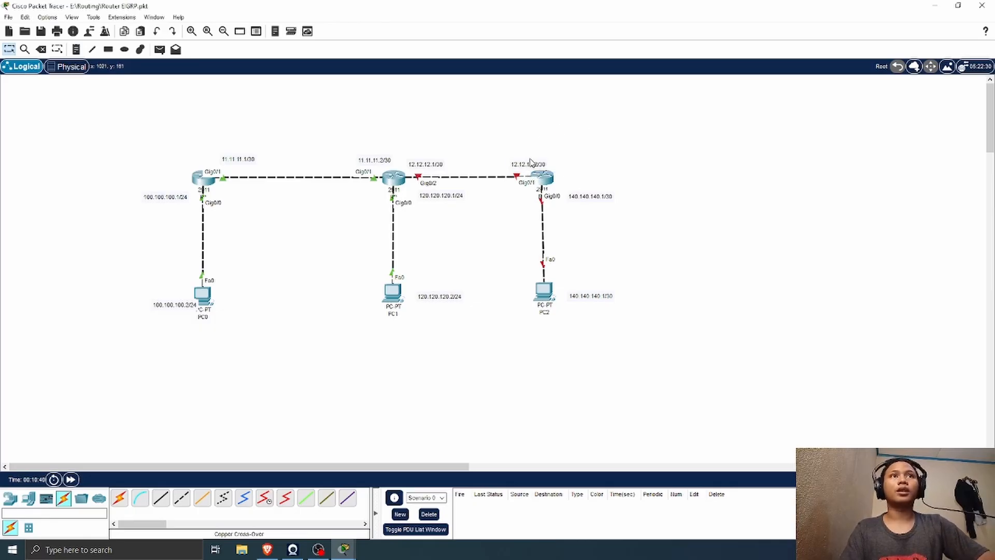
drag(524, 163, 521, 162)
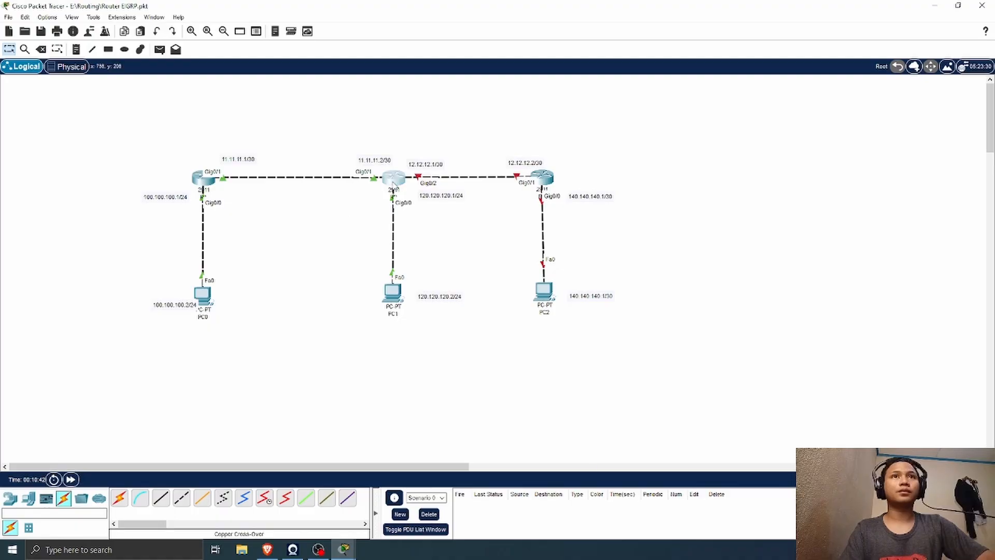
Step: Open R2's command line interface and enter global configuration mode through privileged mode
click(393, 182)
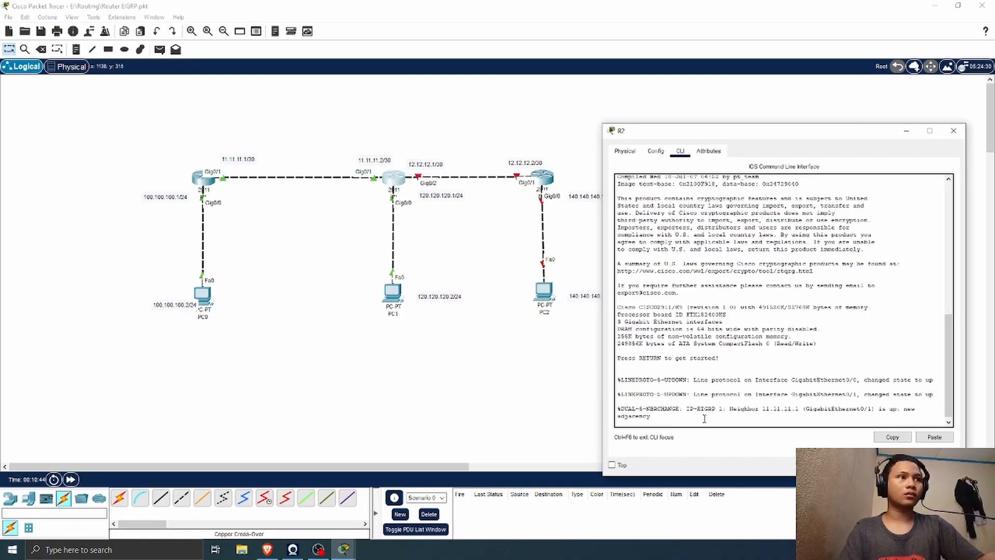
key(Return)
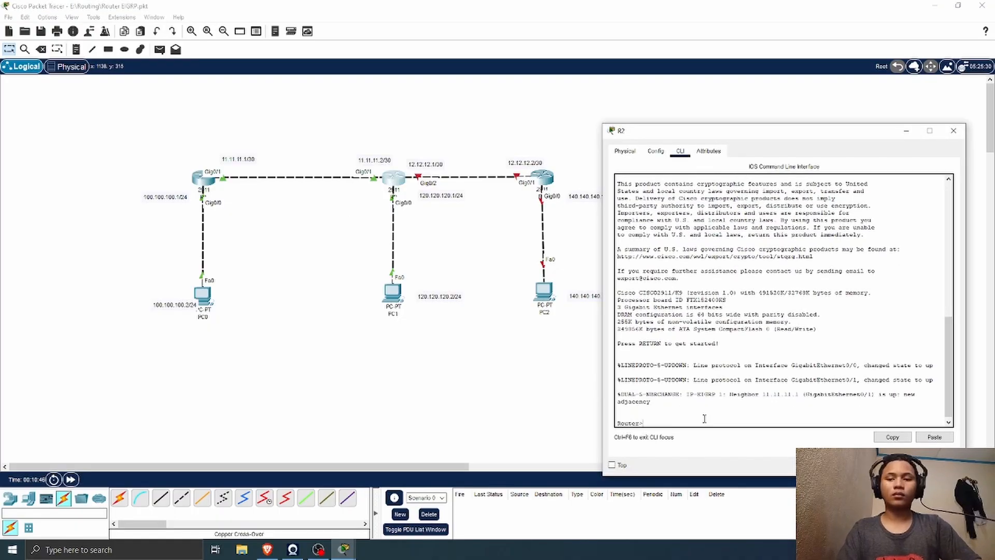
text(en)
key(Return)
text(conf t)
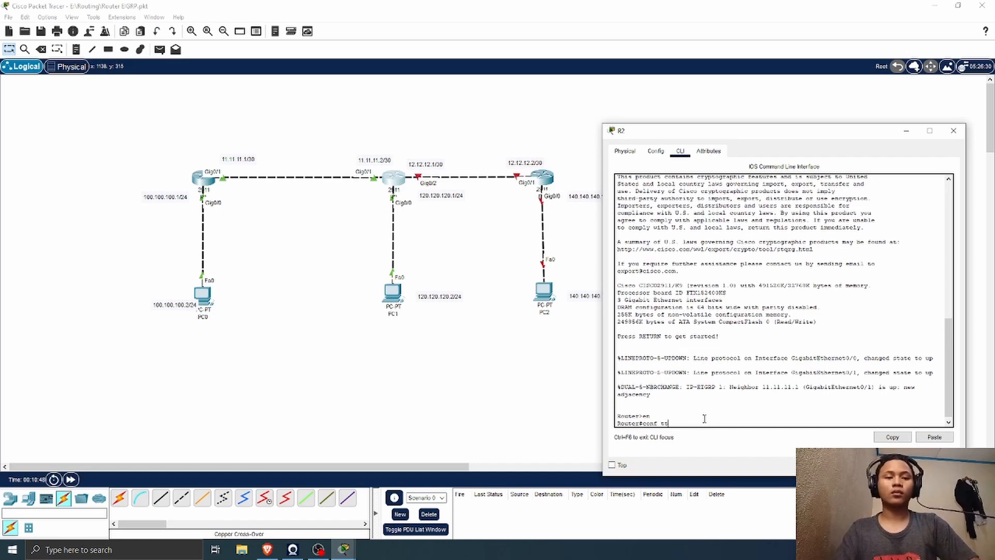
text(t)
key(Return)
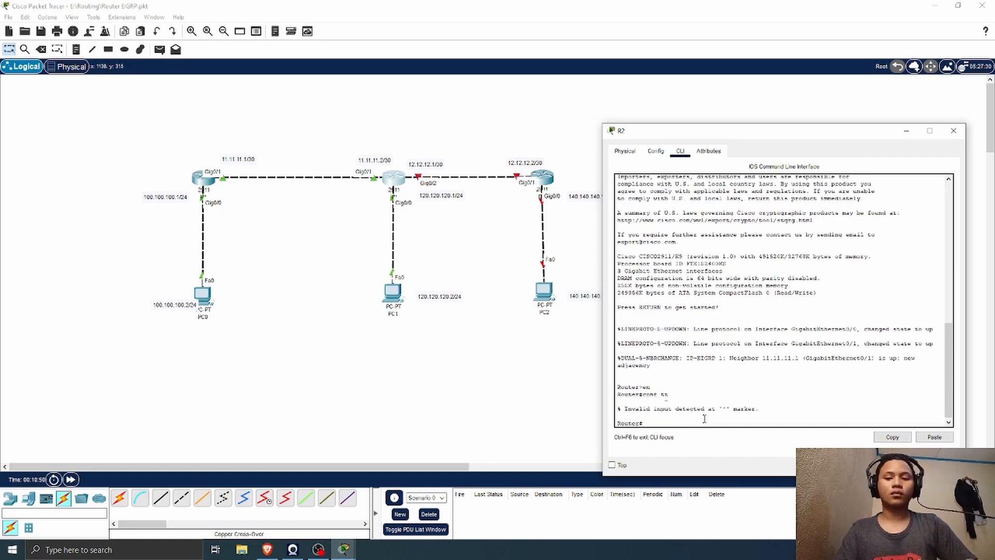
text(conf t)
key(Return)
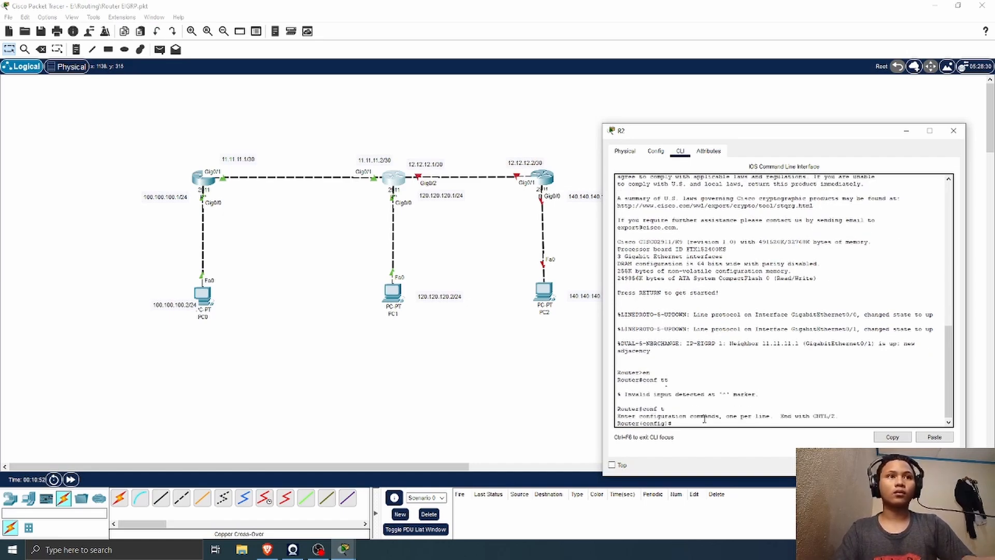
Step: Enable R2's GigabitEthernet0/2 interface and assign it the address 12.12.12.1 with mask 255.255.255.252
text(in)
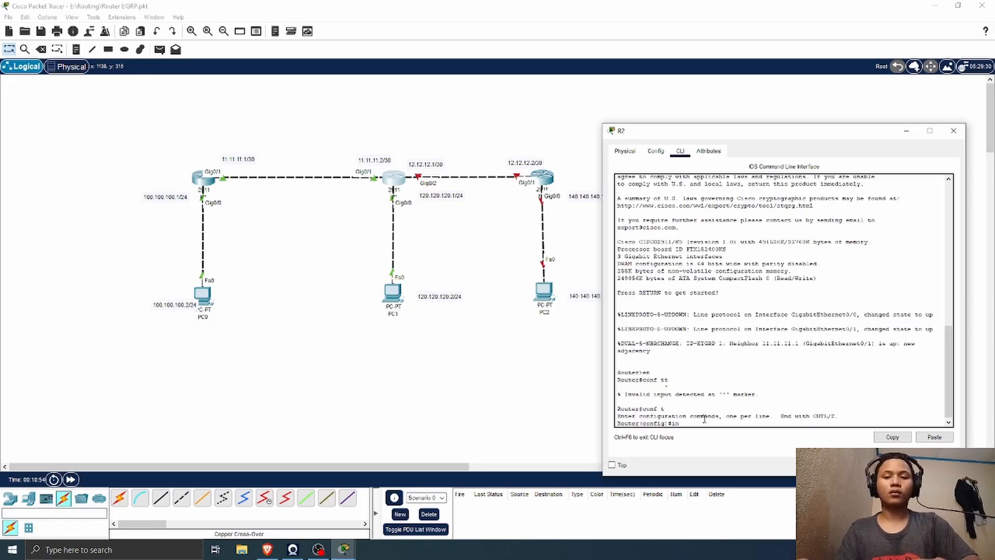
text(t g0/2)
key(Return)
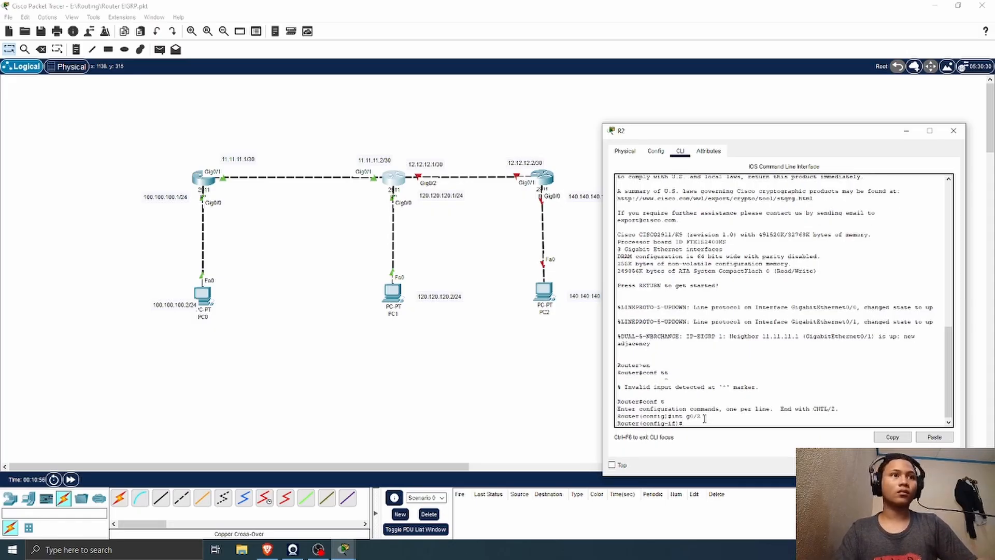
text(no sh)
key(Return)
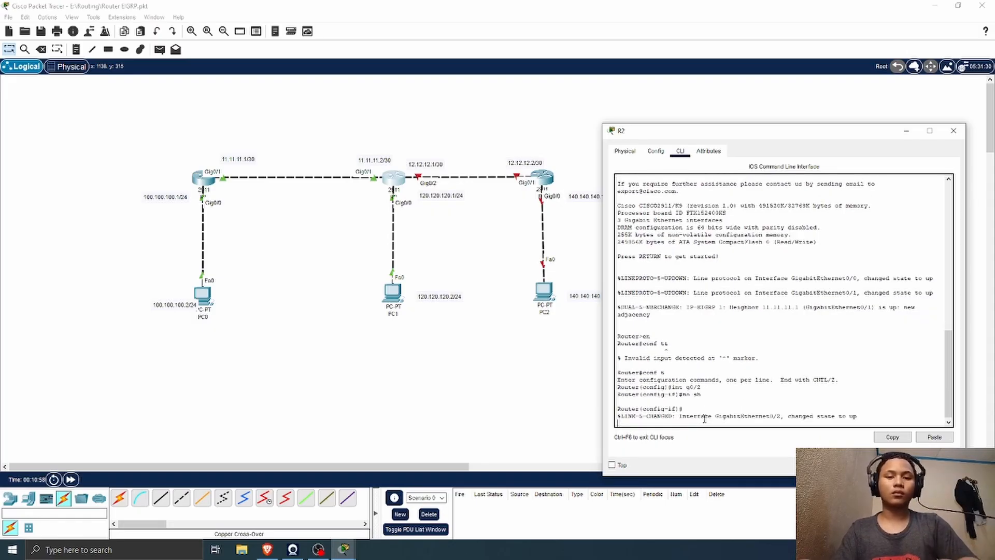
text(ip add 12.12.12.1 255.255.255.252)
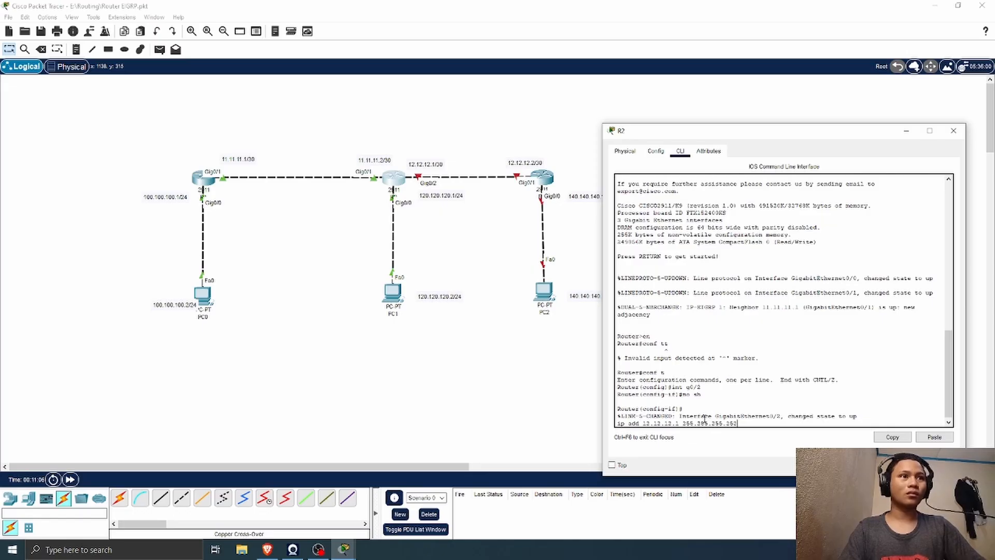
key(Return)
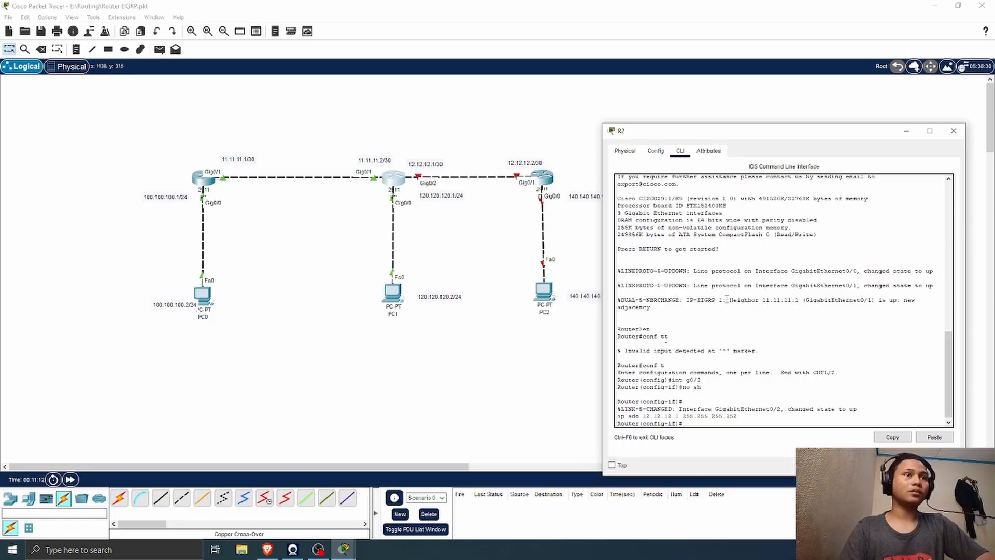
click(725, 382)
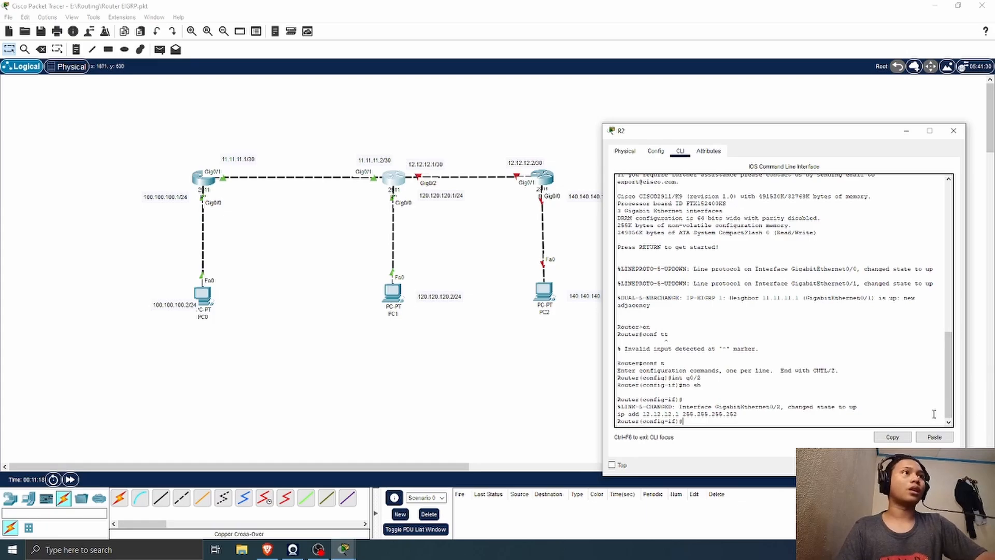
Step: Open R3's command line interface and move its window clear of the topology
click(543, 177)
click(393, 112)
drag(426, 100, 702, 101)
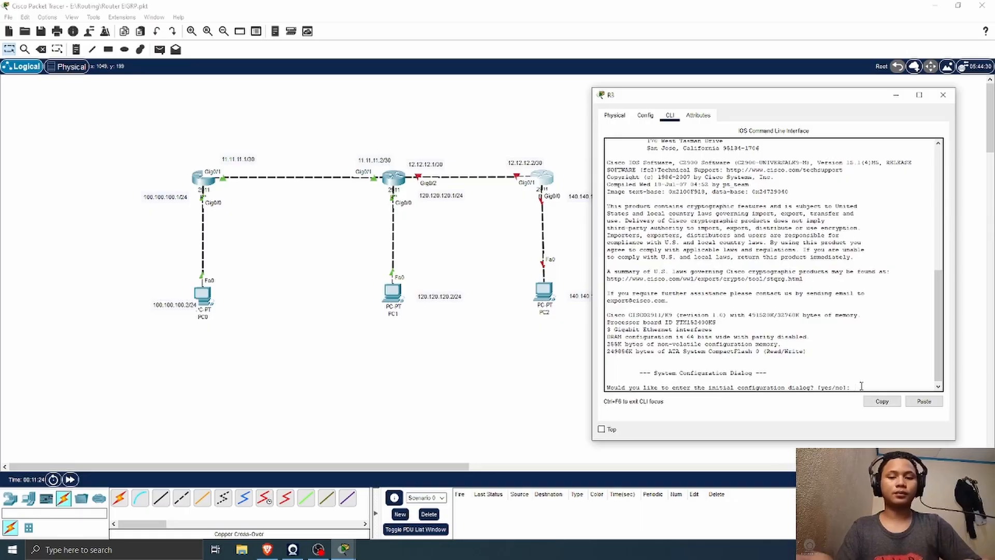
Step: Decline R3's initial configuration dialog and enter global configuration mode
text(n)
key(Return)
key(Return)
text(en)
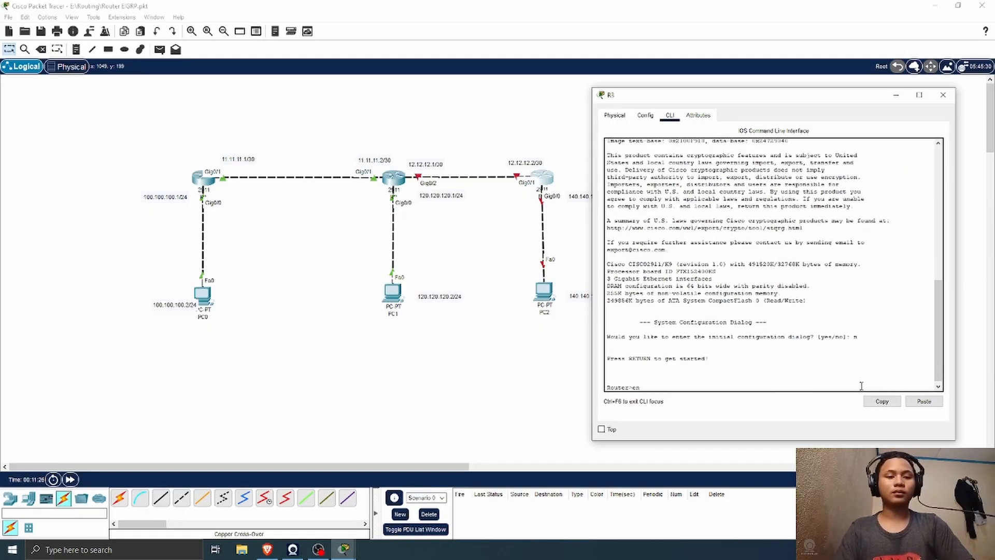
key(Return)
text(conf t)
key(Return)
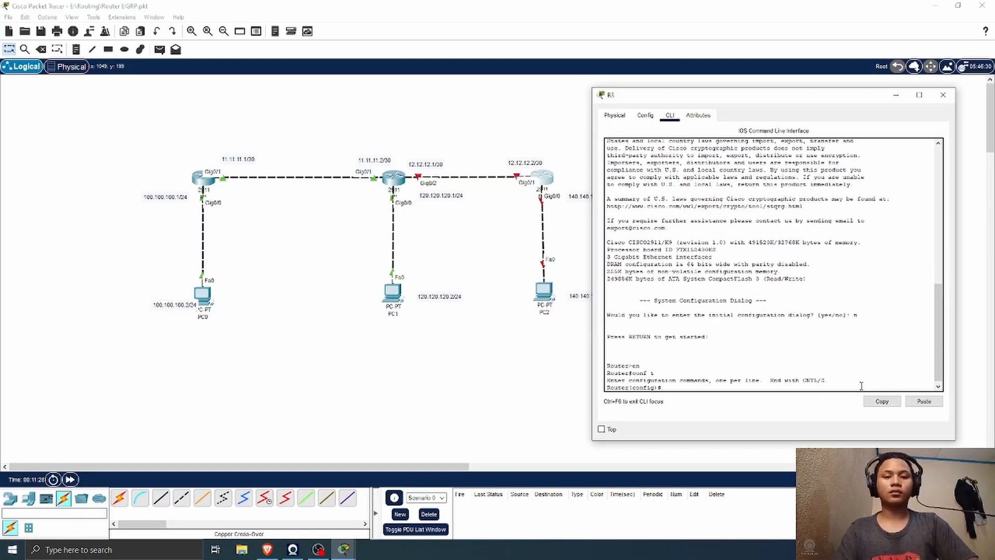
Step: Enable R3's GigabitEthernet0/0 interface and begin assigning it an IP address starting with 12.12.12
text(int g0)
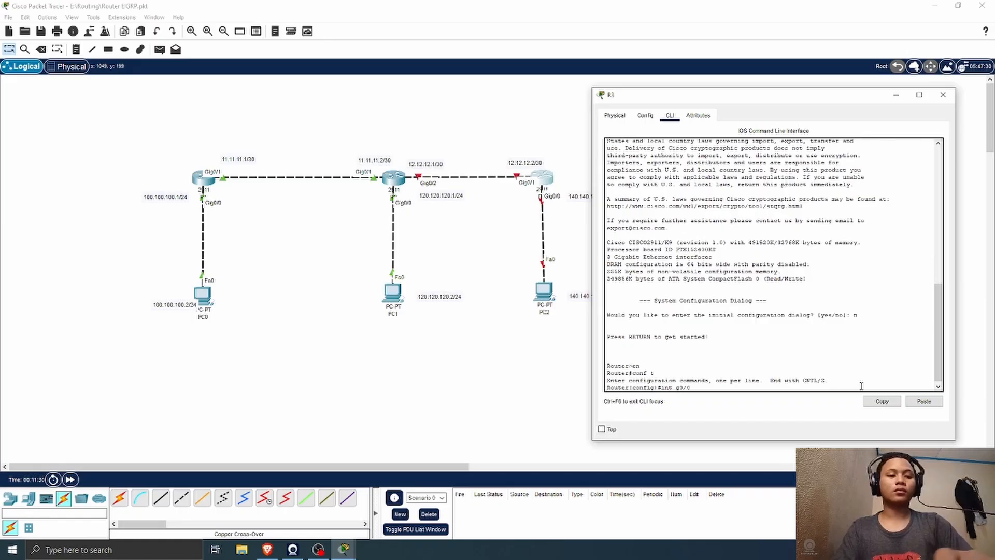
text(/0)
key(Return)
text(no sh)
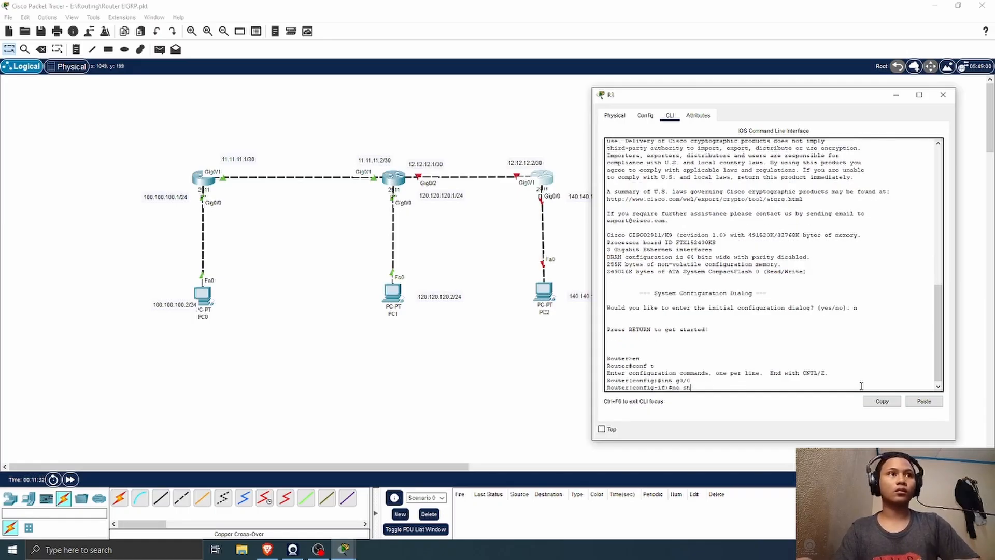
key(Return)
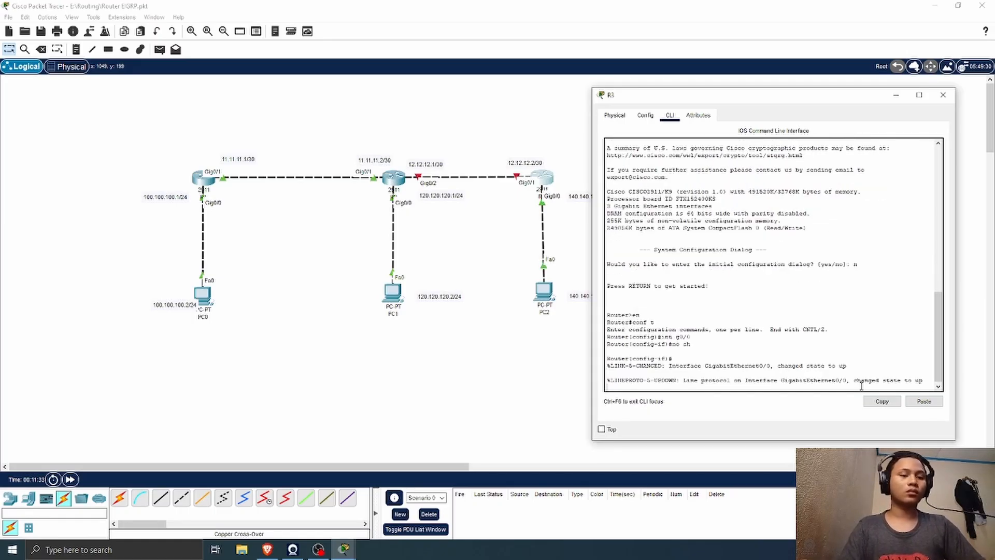
key(Return)
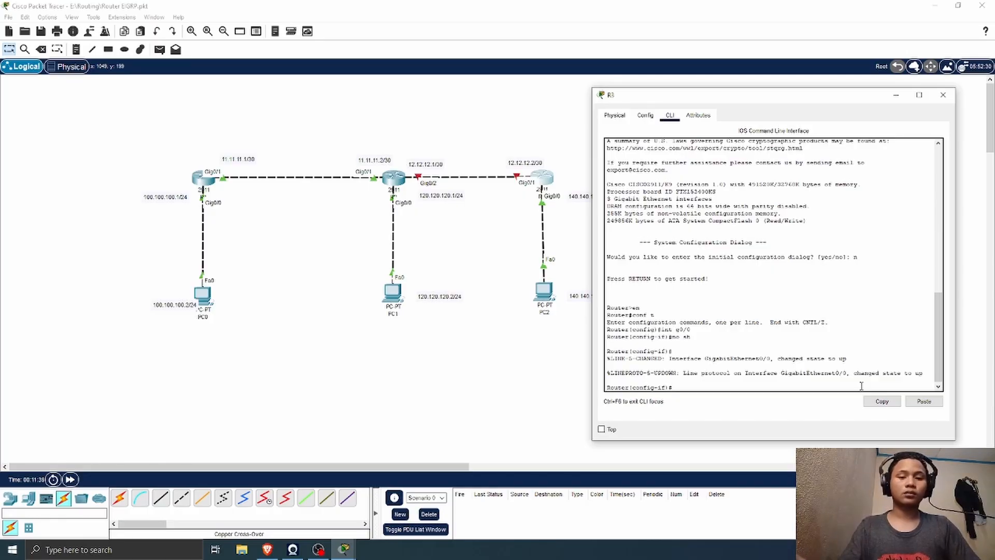
text(ip ad)
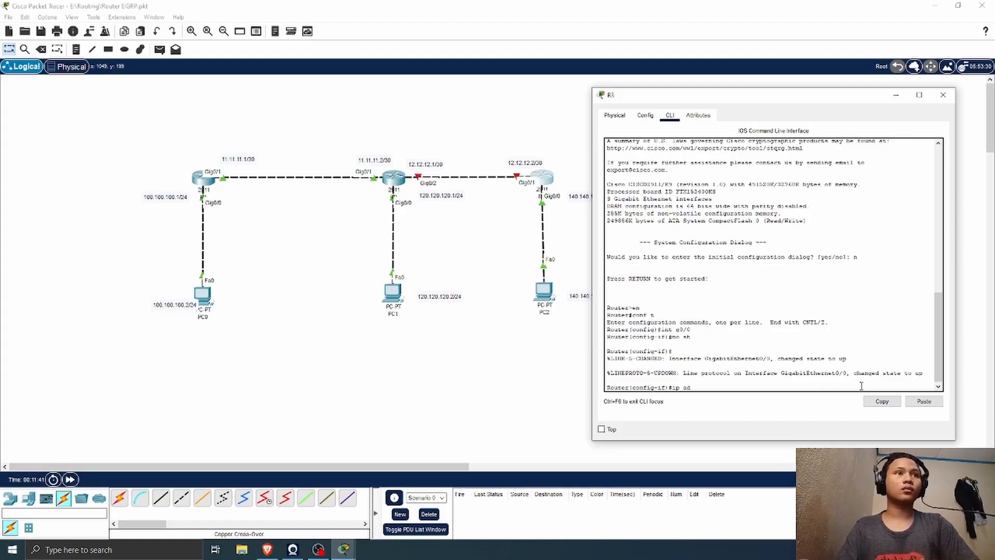
text(d 12.12.12)
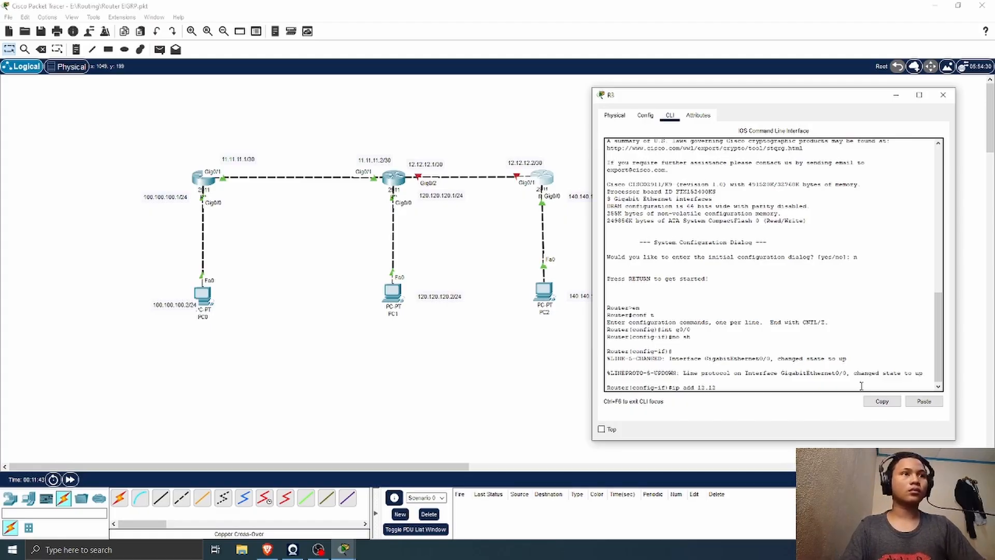
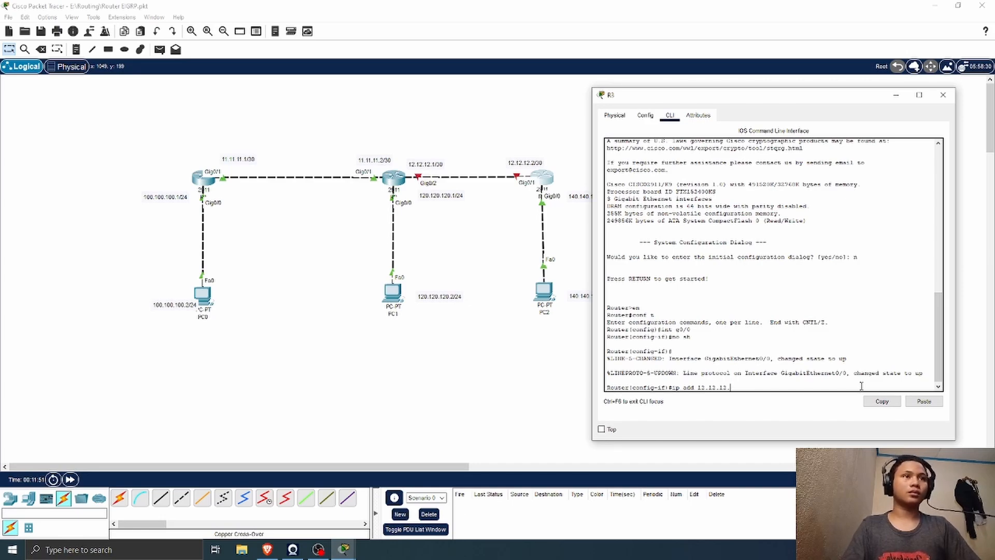
Step: Discard the unfinished address command on R3 and enable its GigabitEthernet0/1 interface instead
key(BackSpace)
key(BackSpace)
key(BackSpace)
key(BackSpace)
key(BackSpace)
key(BackSpace)
key(BackSpace)
key(BackSpace)
key(BackSpace)
key(BackSpace)
key(BackSpace)
key(BackSpace)
key(BackSpace)
key(BackSpace)
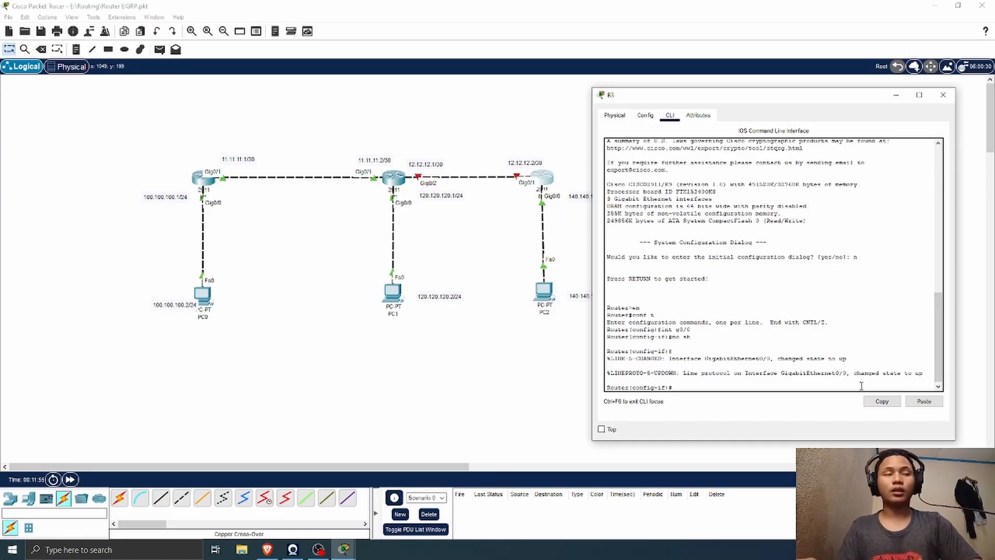
text(int g0)
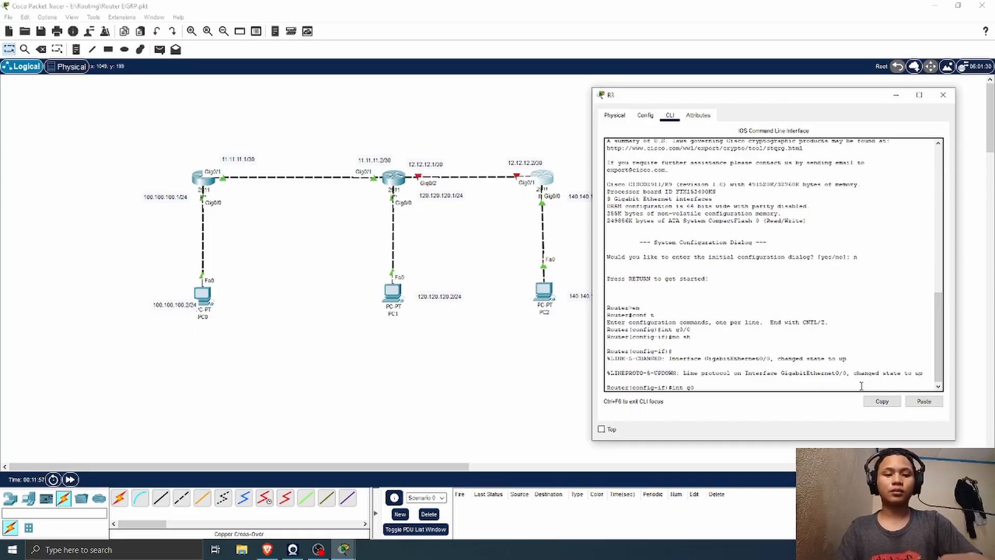
text(/1)
key(Return)
text(nfig-if)#n)
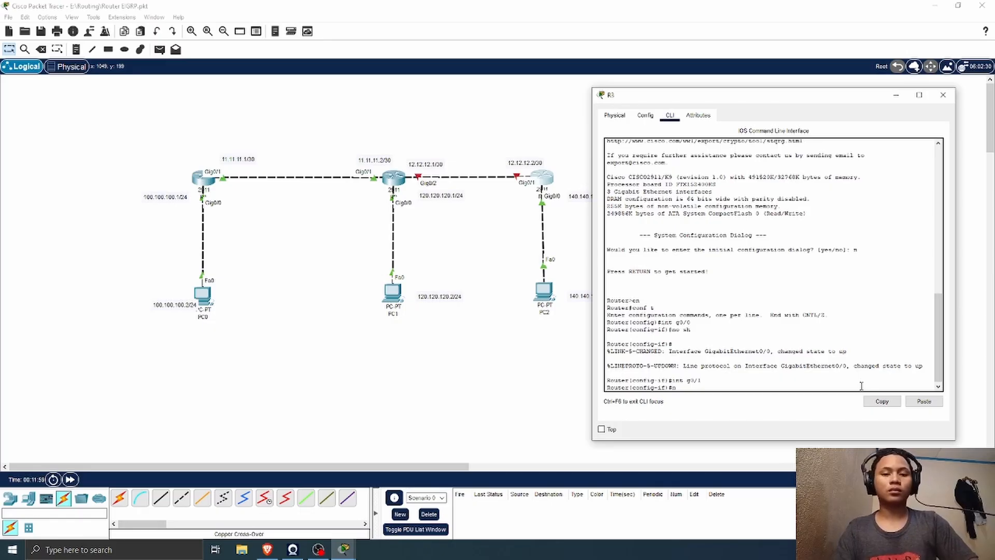
text(o sh)
key(Return)
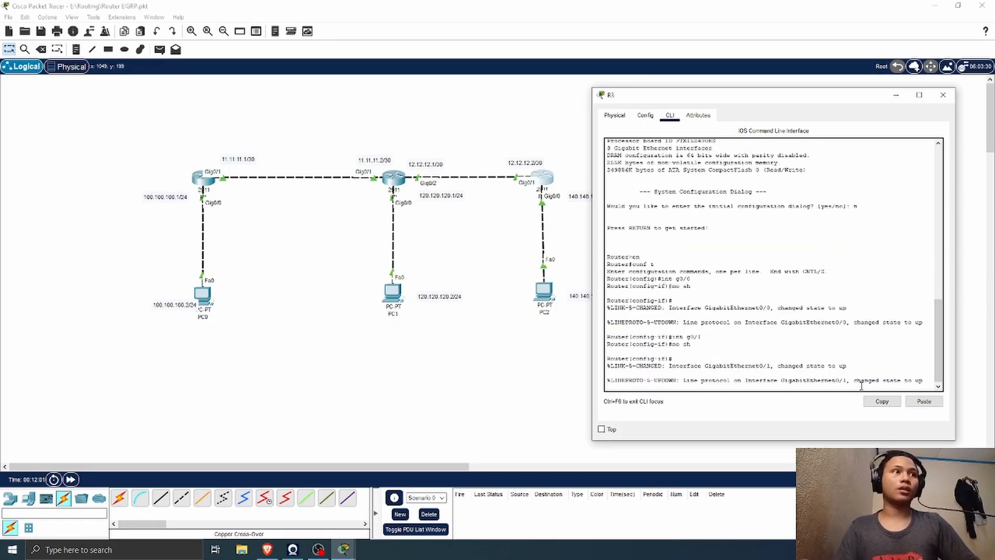
Step: Assign R3's GigabitEthernet0/1 interface the IP address 12.12.12.2 with mask 255.255.255.252
key(Return)
text(ip )
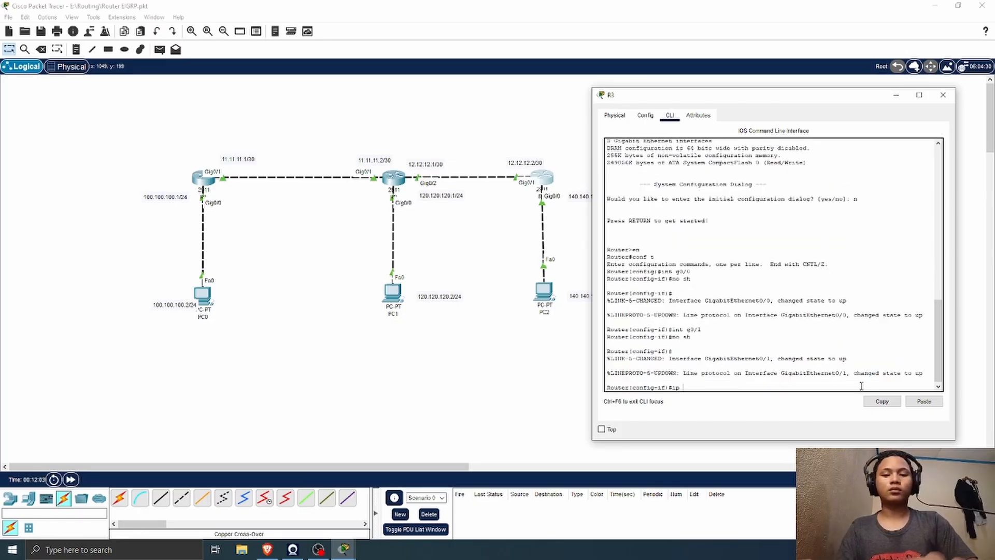
text(add)
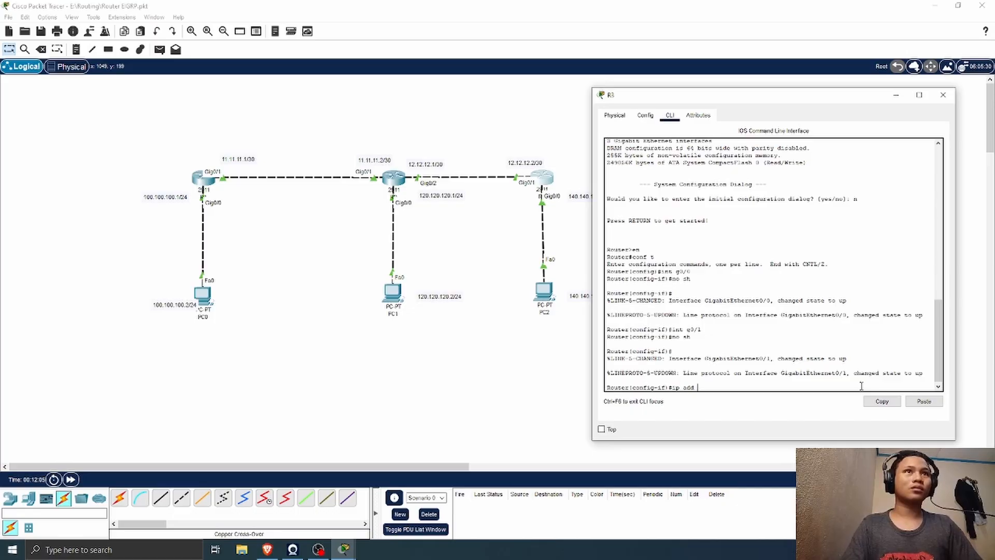
text( 12.12.12.1)
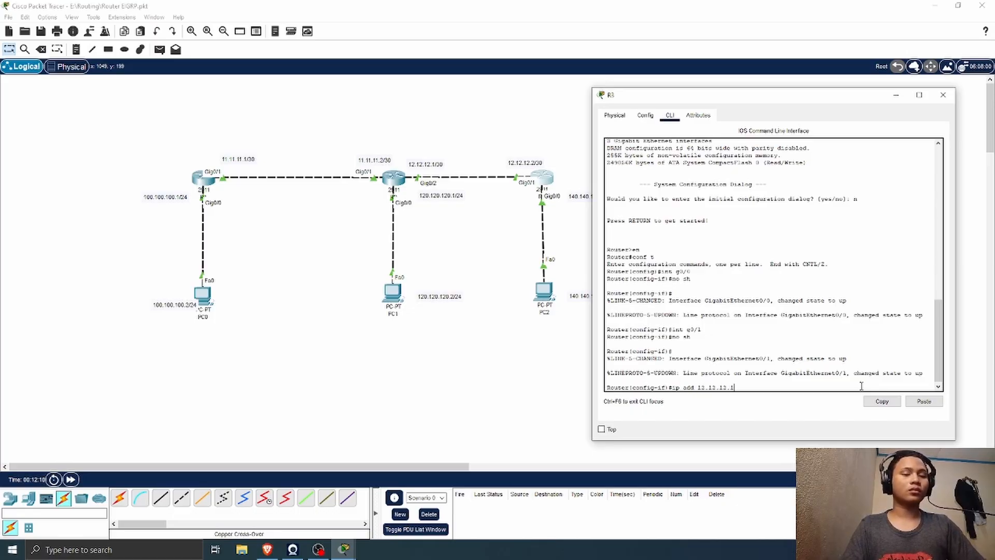
key(BackSpace)
text(2 )
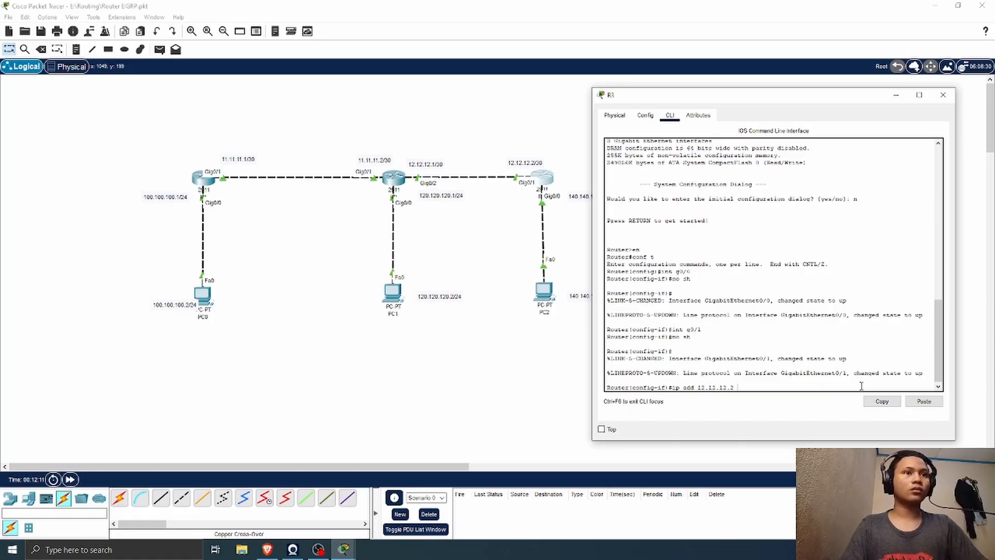
text(255.255.255.2)
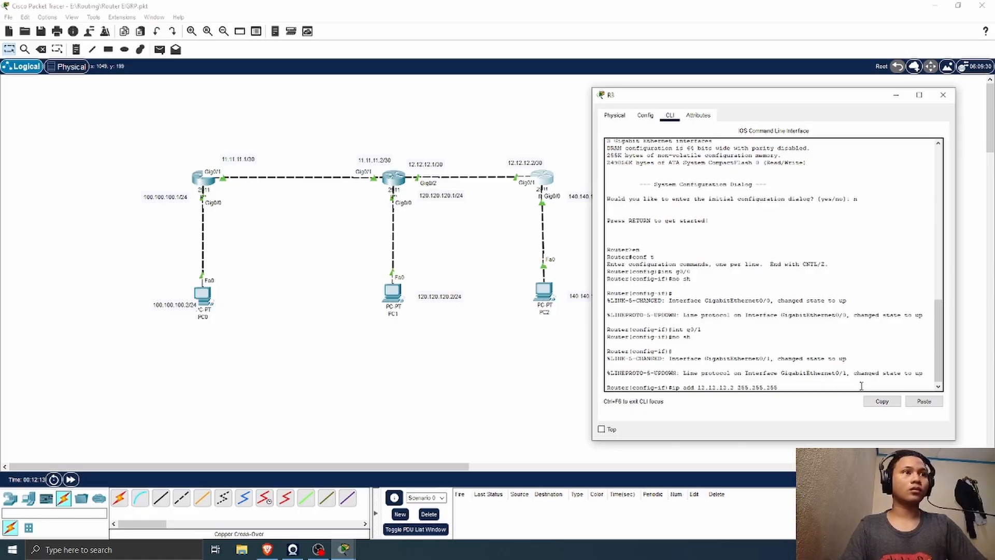
key(Return)
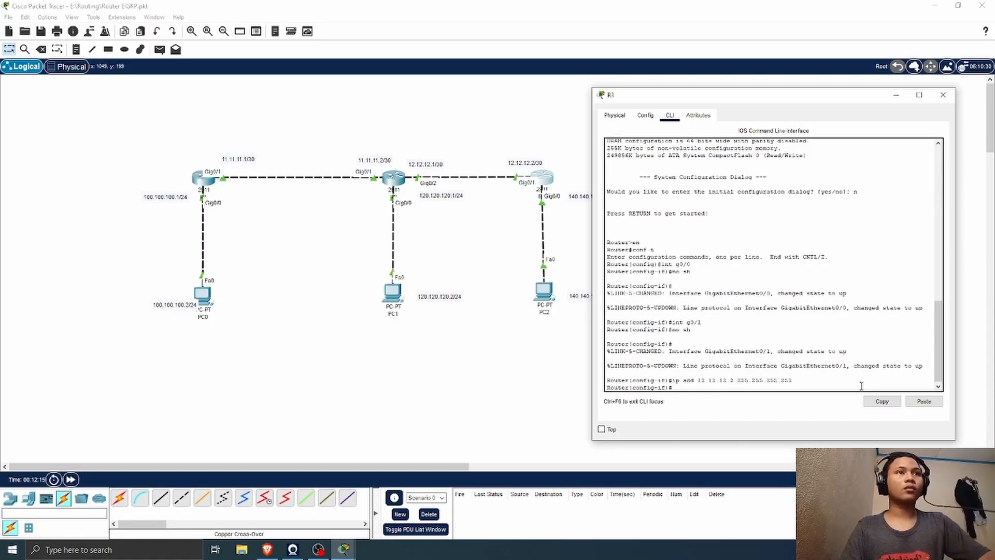
Step: Review the GigabitEthernet0/2 configuration in R2's command line interface and close its window
click(399, 179)
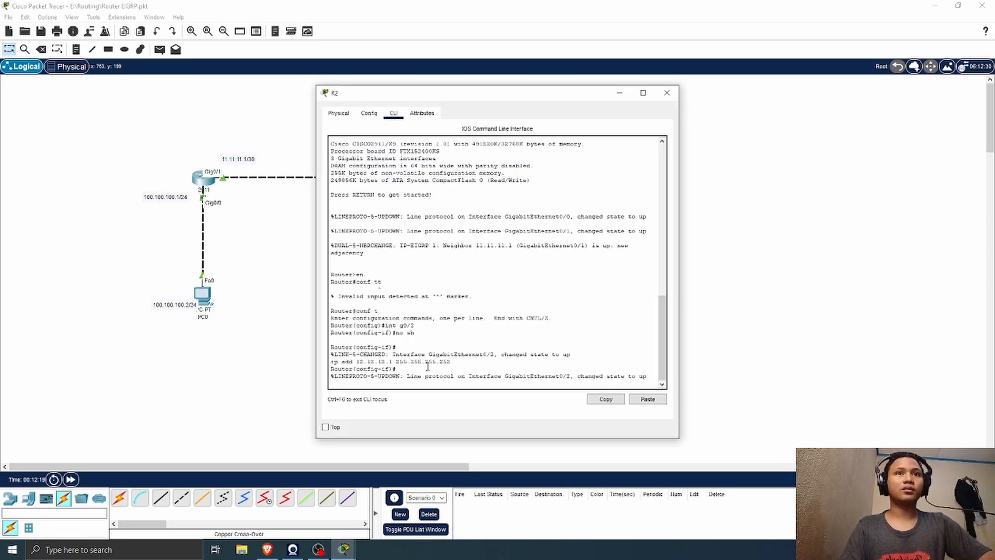
click(643, 92)
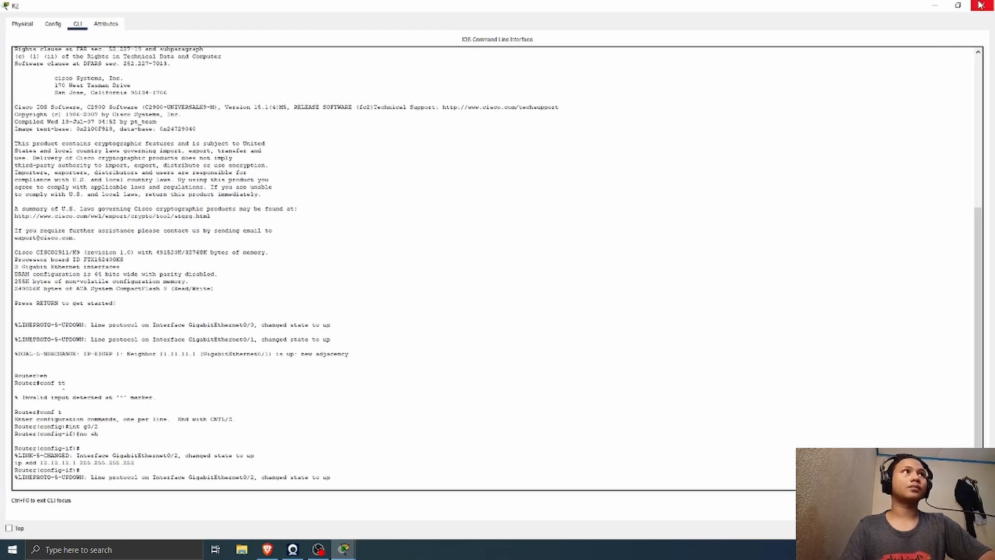
click(958, 5)
click(662, 89)
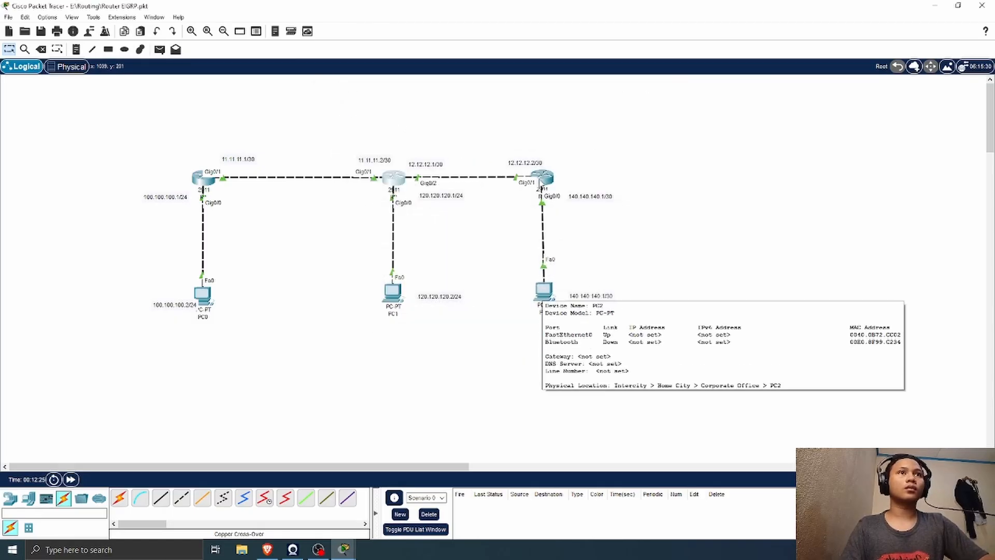
Step: Return to R3's command line interface, select GigabitEthernet0/0 and make sure it is enabled
click(552, 181)
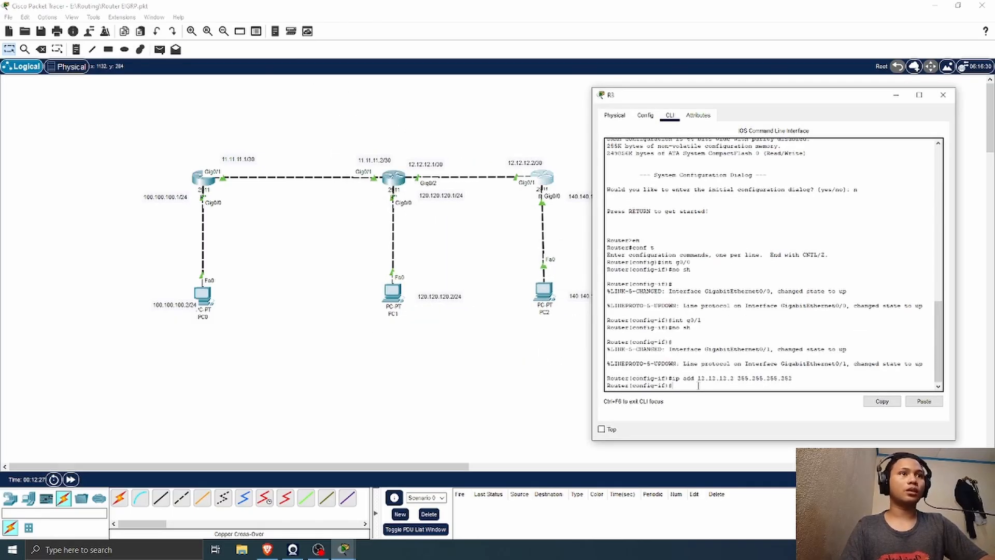
text(int g0/0)
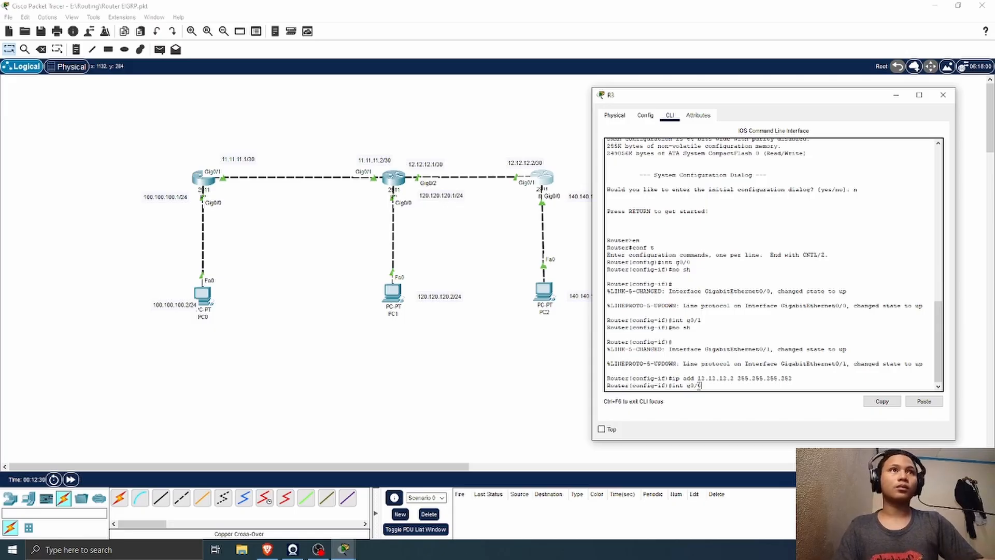
key(Return)
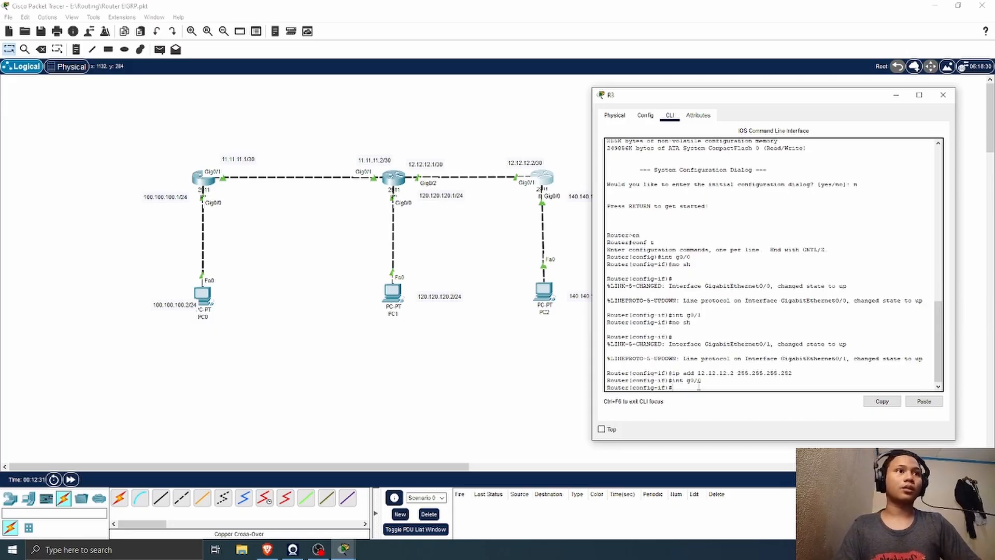
text(no)
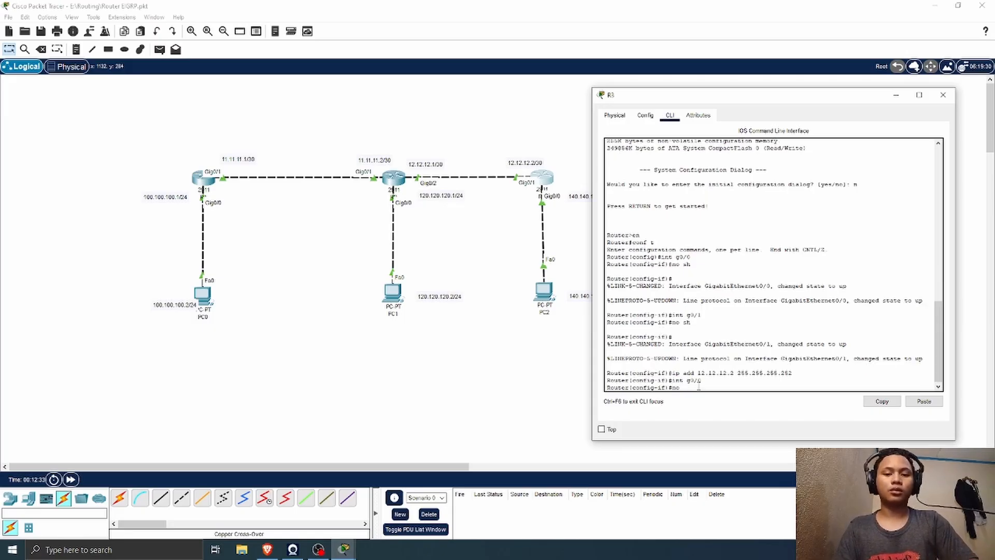
text( sh)
key(Return)
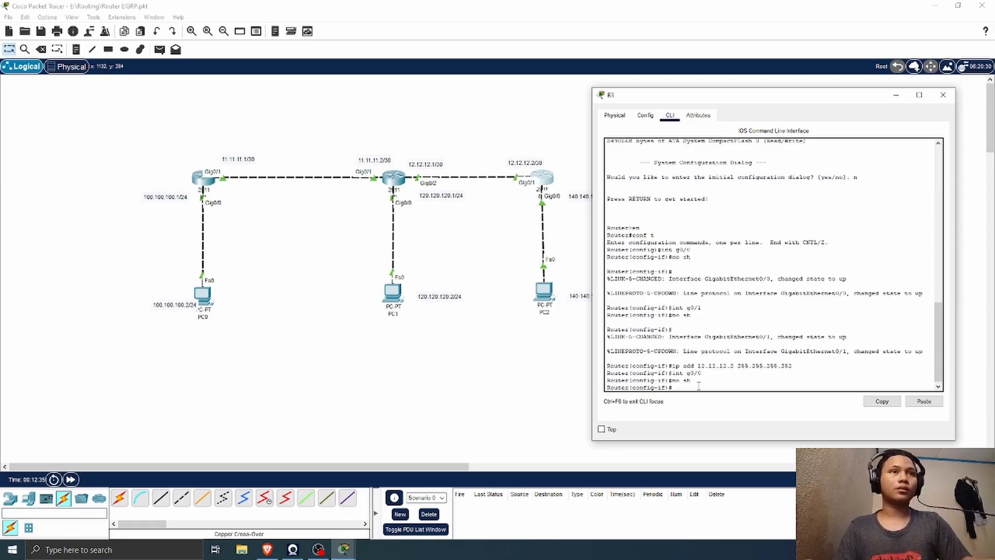
Step: Assign R3's GigabitEthernet0/0 interface the IP address 140.140.140.1 with mask 255.255.255.0 and close the R3 window
text(ip add )
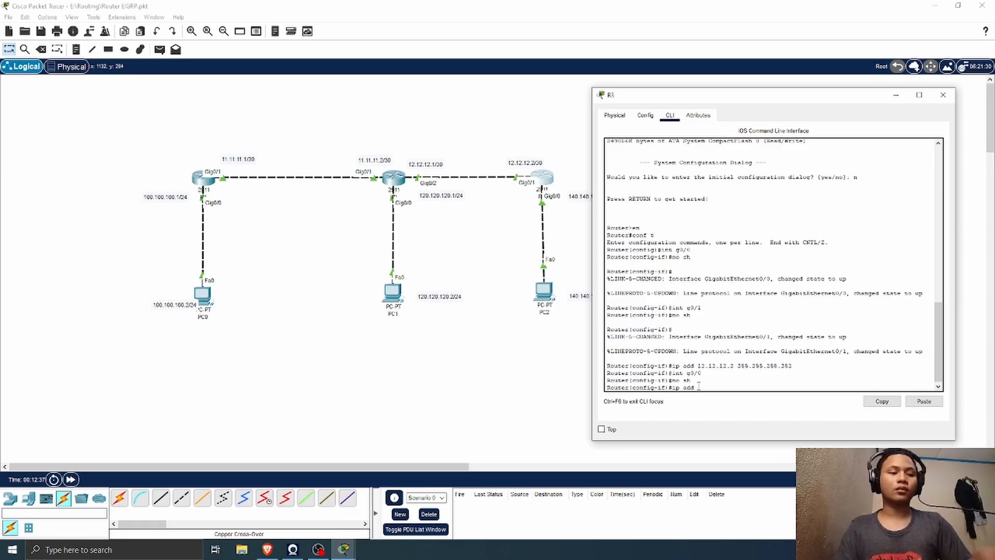
text(140.14)
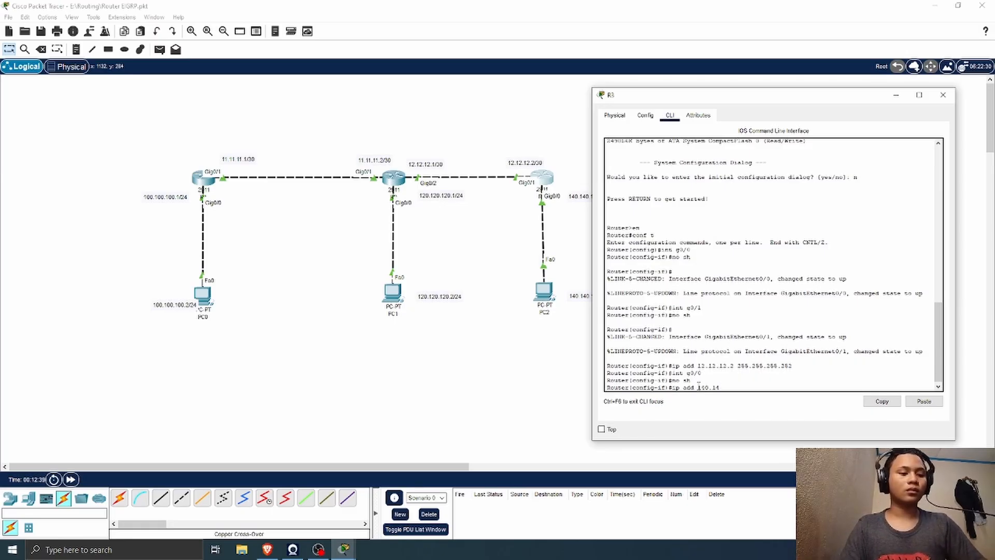
text(0.140)
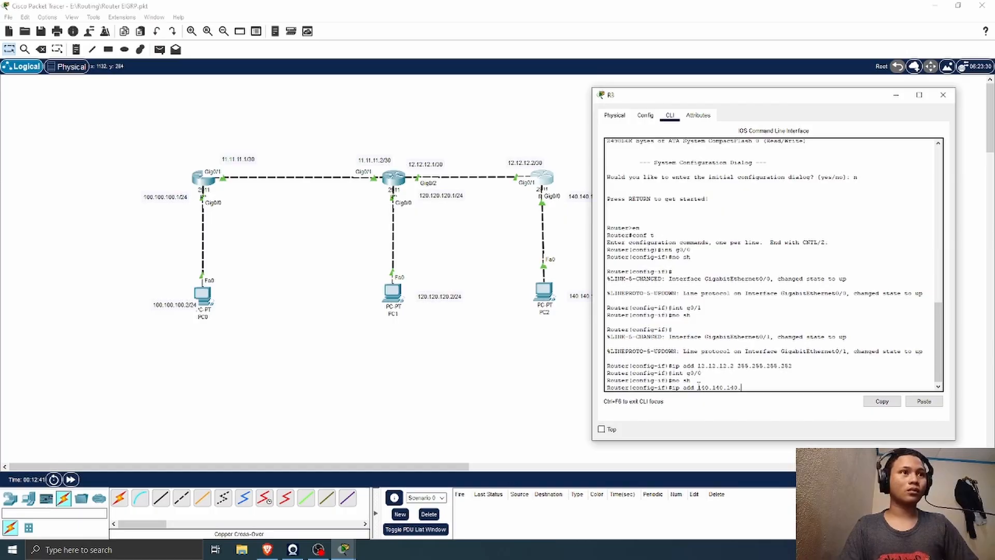
text(.1 2)
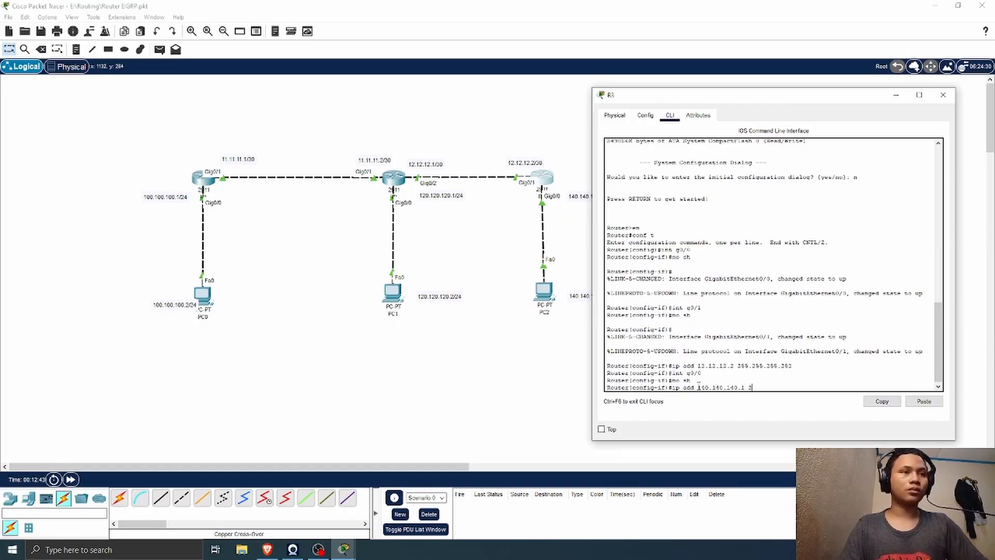
text(55.255.255.)
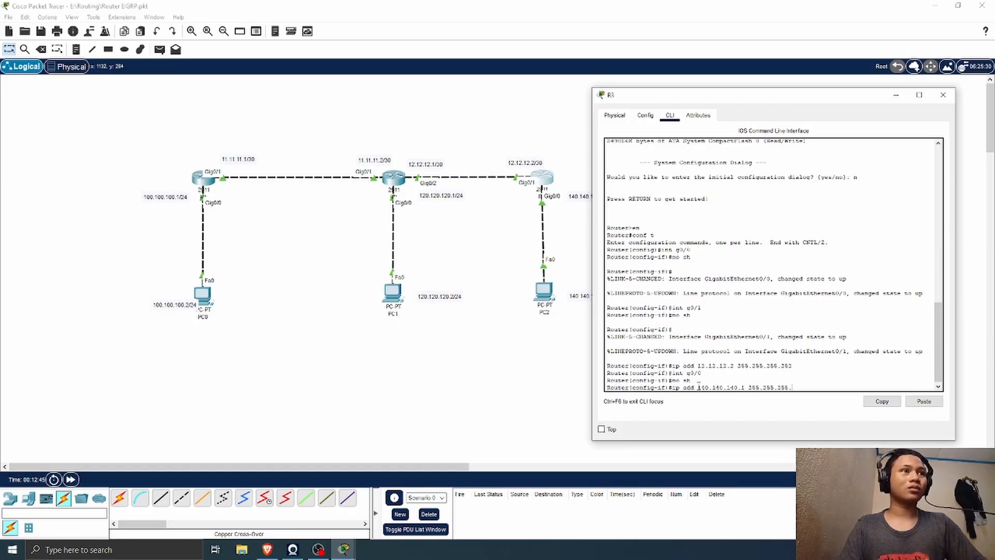
text(0)
key(Return)
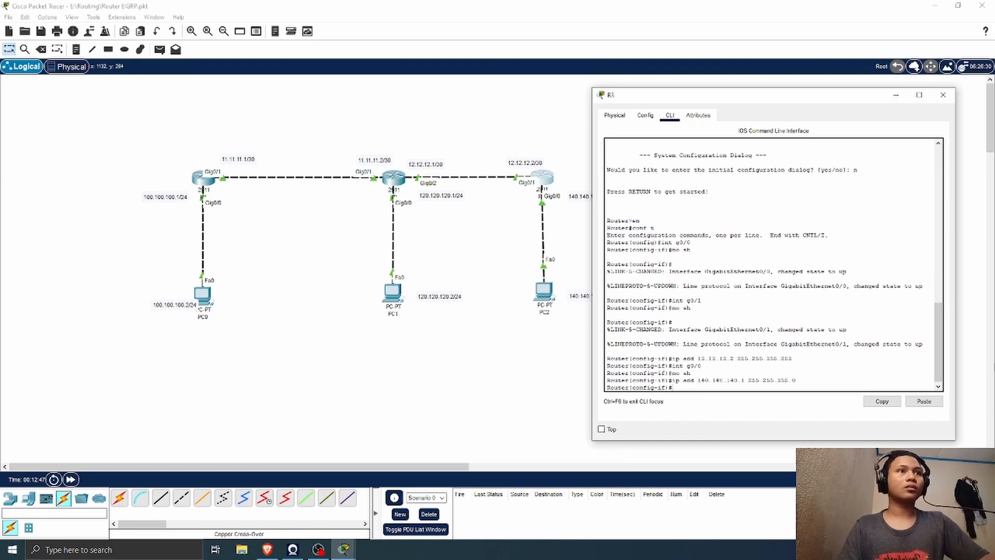
click(943, 95)
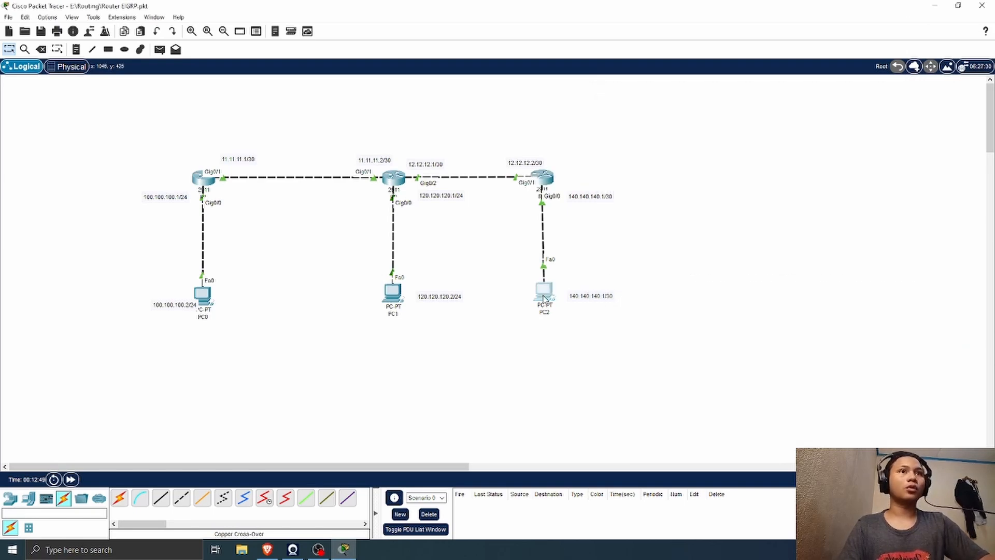
Step: Open PC2's IP configuration and set its static IPv4 address to 140.140.140.2 with subnet mask 255.255.255.0
click(544, 299)
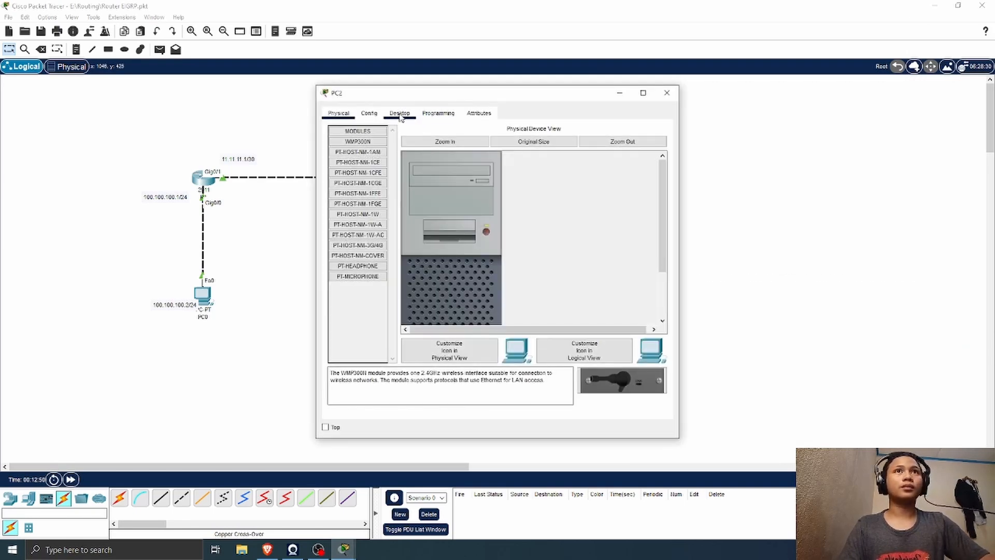
click(400, 114)
click(363, 159)
click(472, 185)
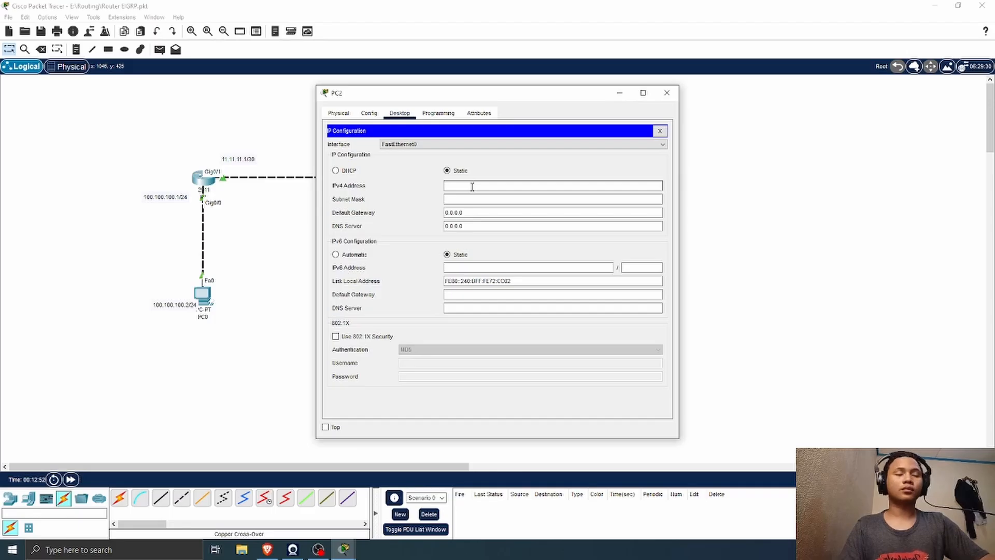
text(140.140)
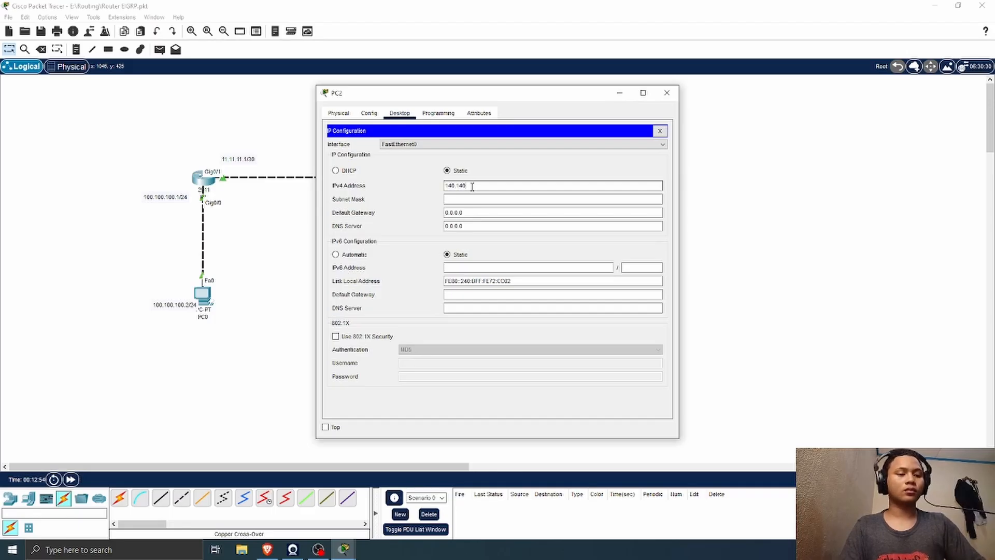
text(.14)
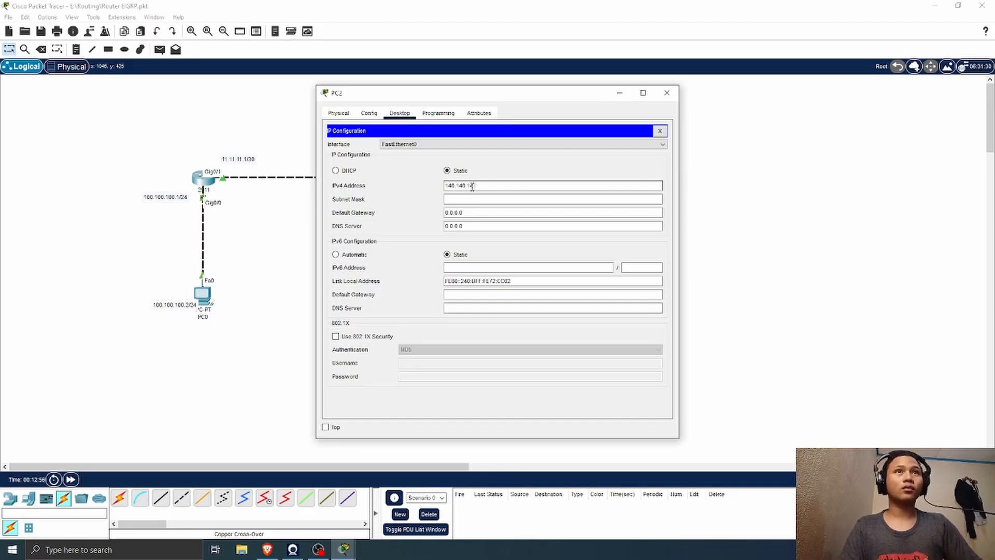
text(0.2)
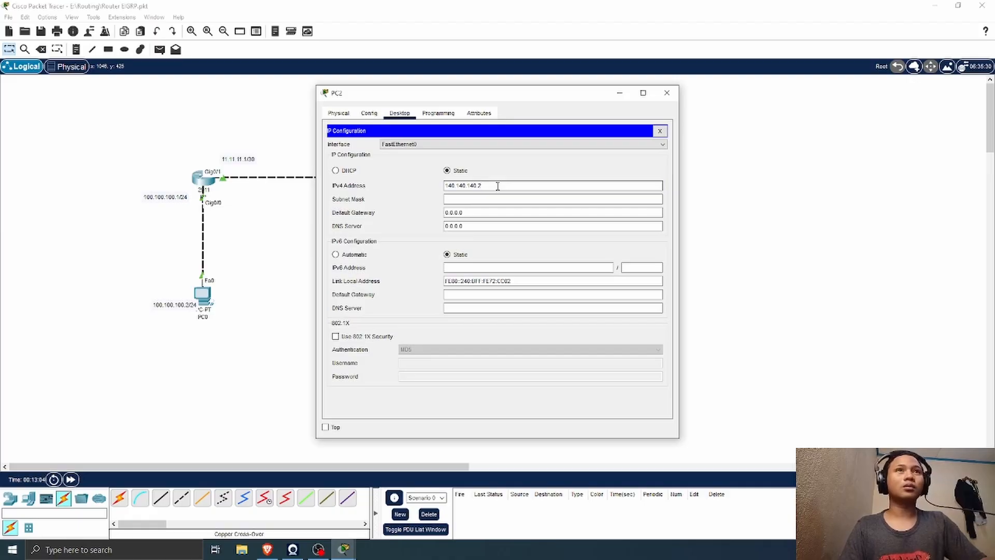
key(Tab)
key(BackSpace)
key(BackSpace)
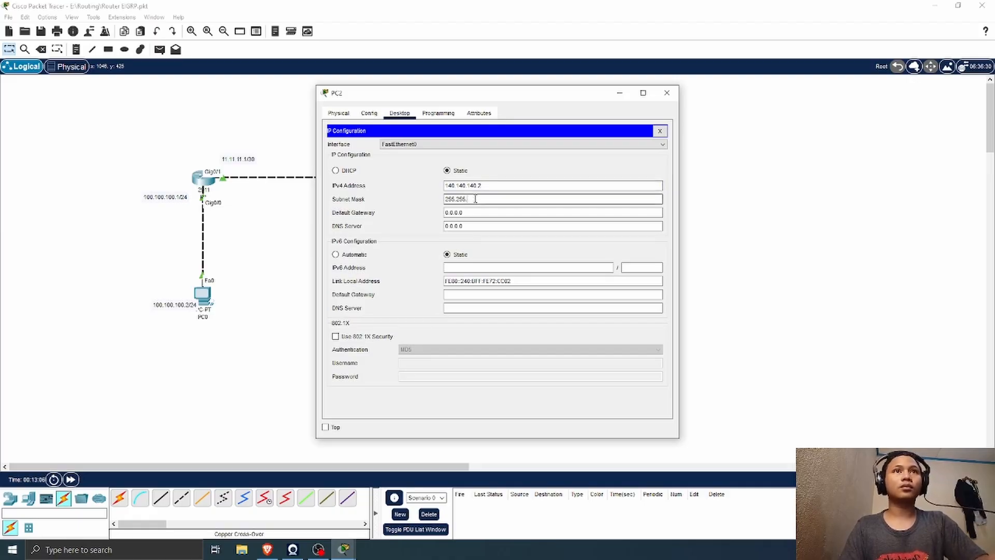
text(255.0)
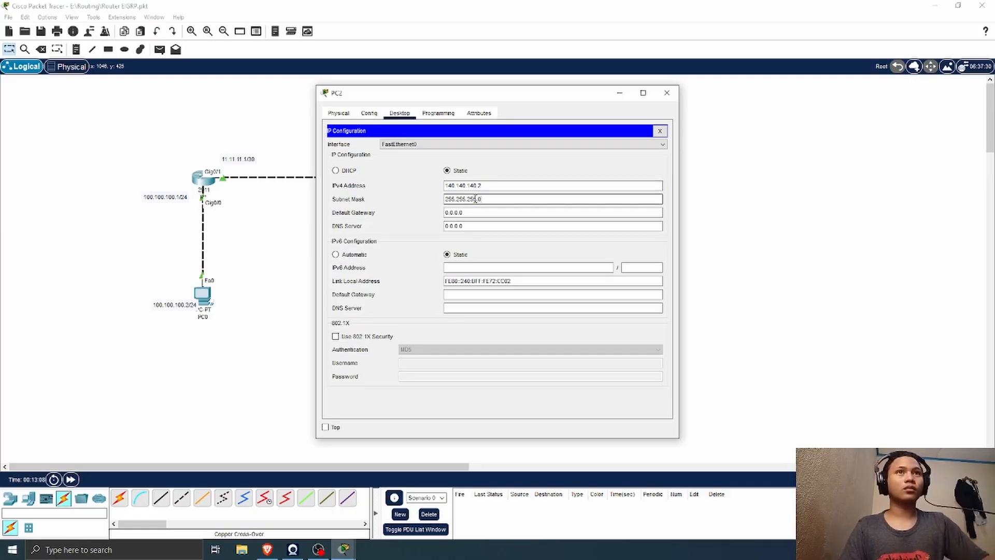
Step: Set PC2's default gateway to 140.140.140.1 and close its window
key(Tab)
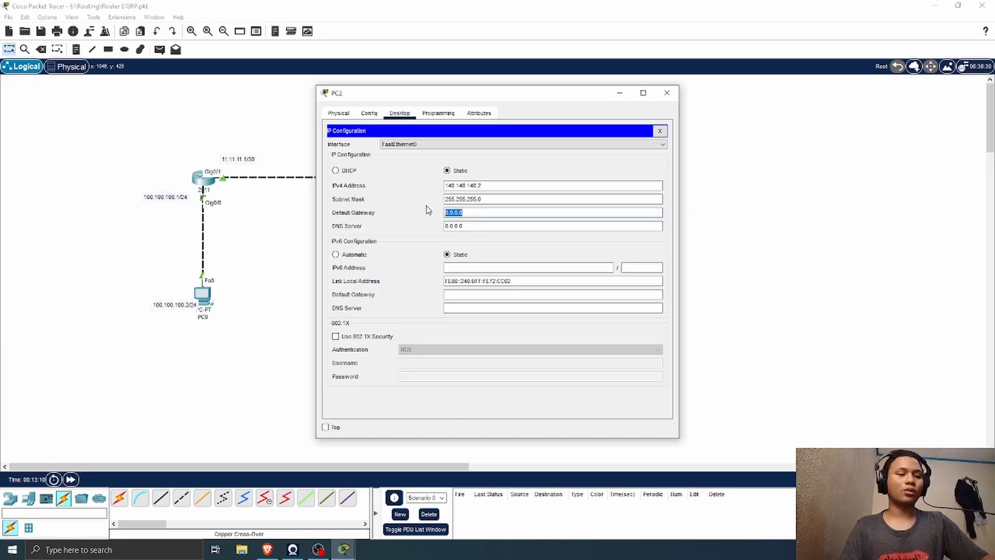
key(BackSpace)
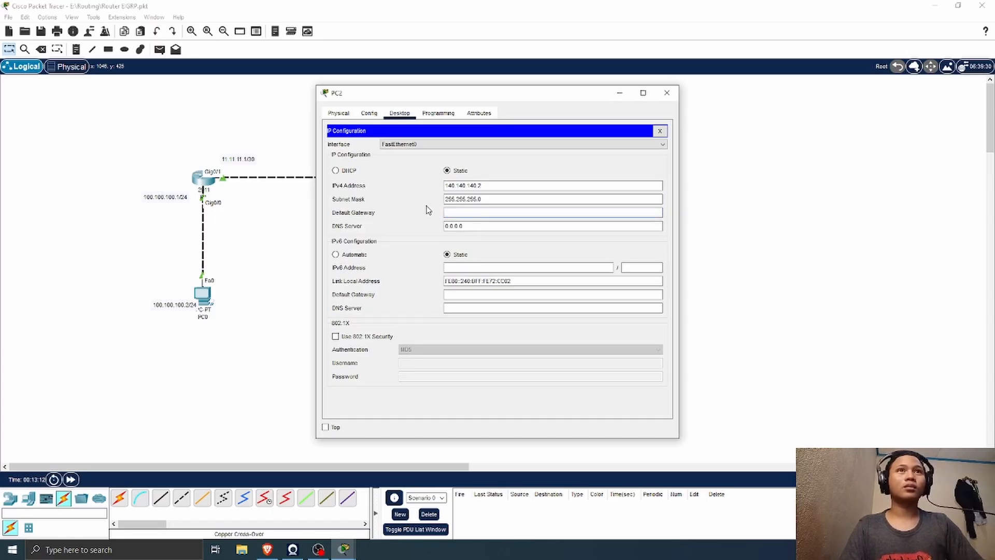
text(140.14)
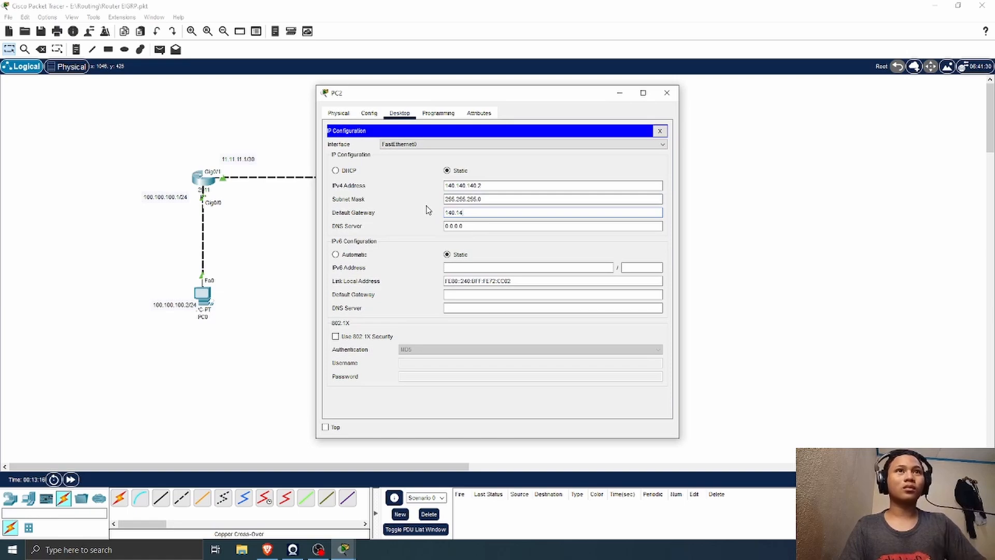
text(.00.140.1)
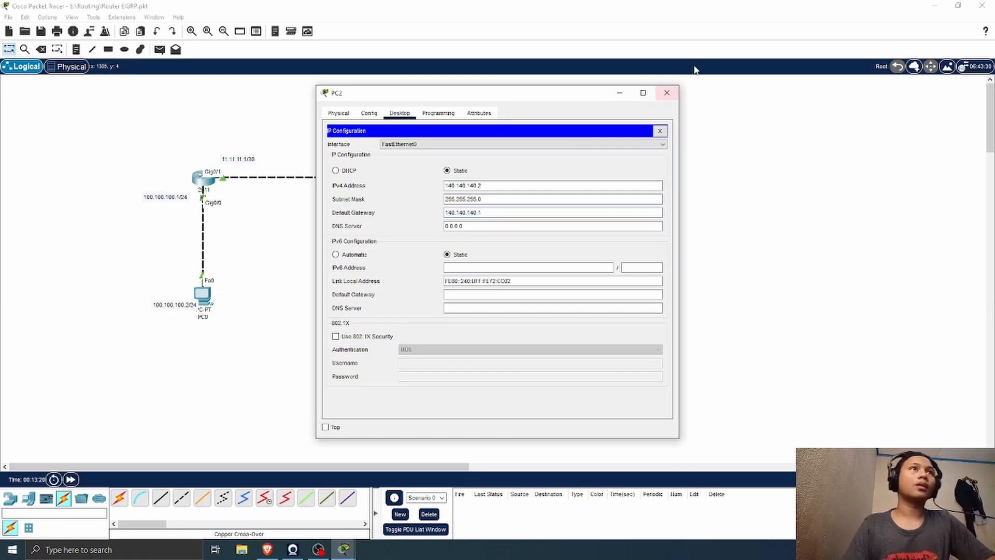
click(660, 97)
Step: Test connectivity with simple PDUs from PC2 to R3 and from PC1 to PC2, and clear the PDU list
click(159, 49)
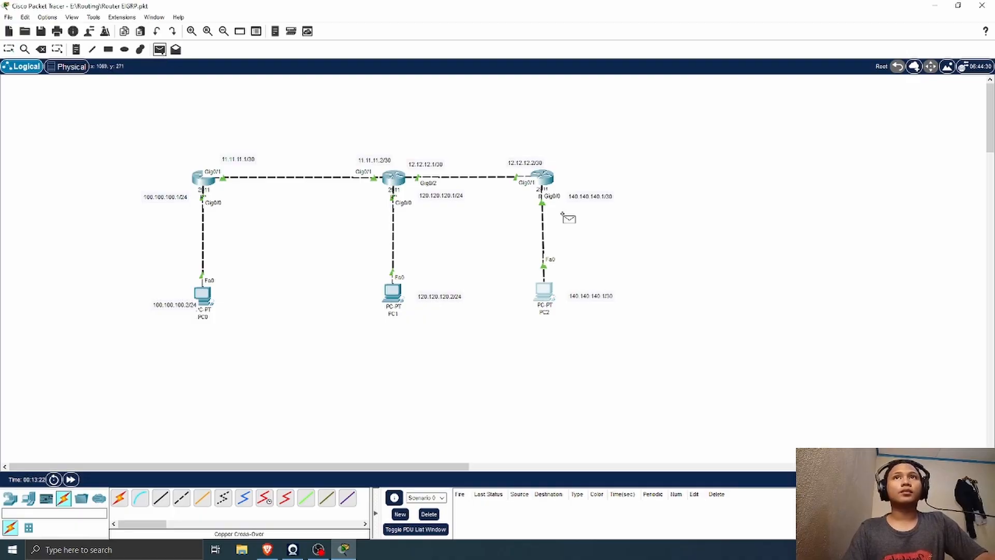
click(545, 293)
click(543, 179)
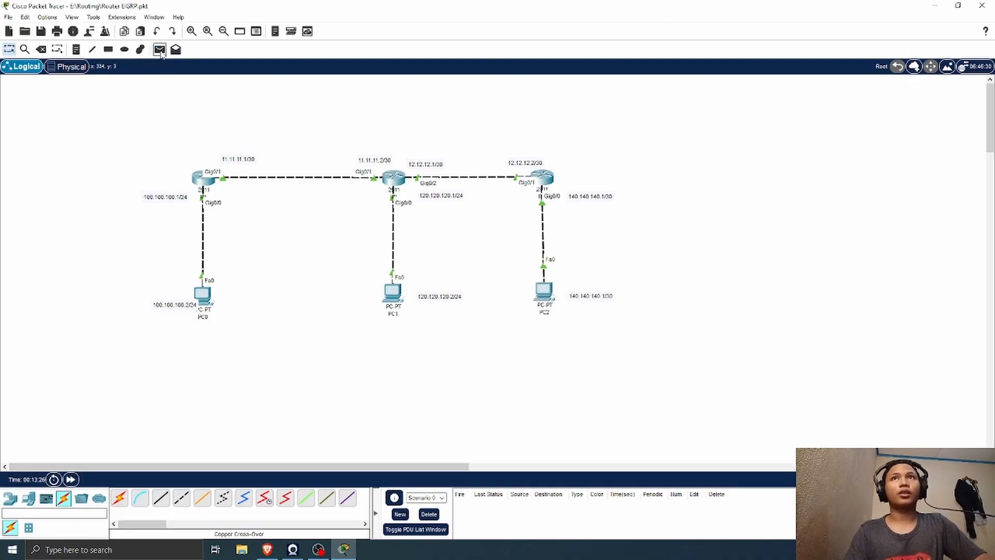
click(159, 49)
click(395, 293)
click(548, 295)
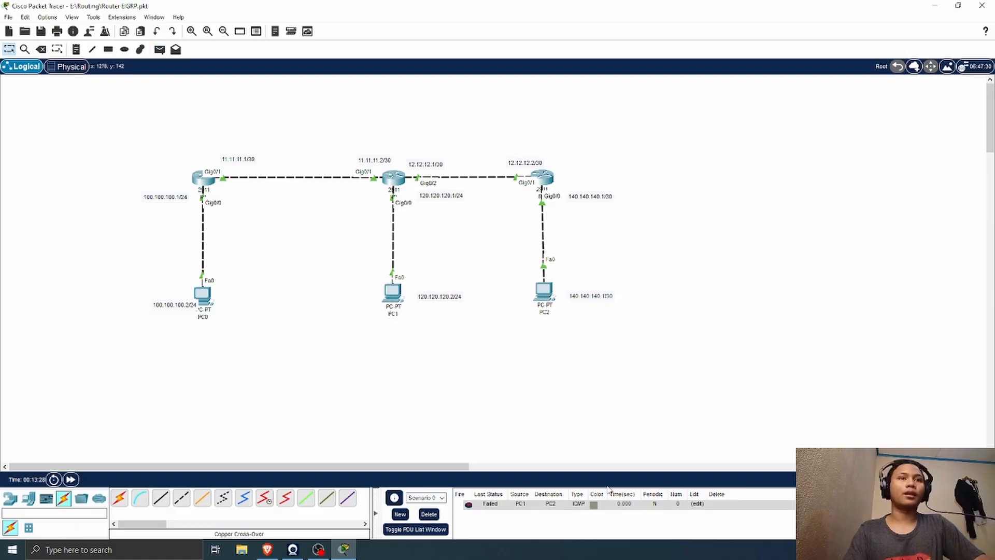
double_click(717, 504)
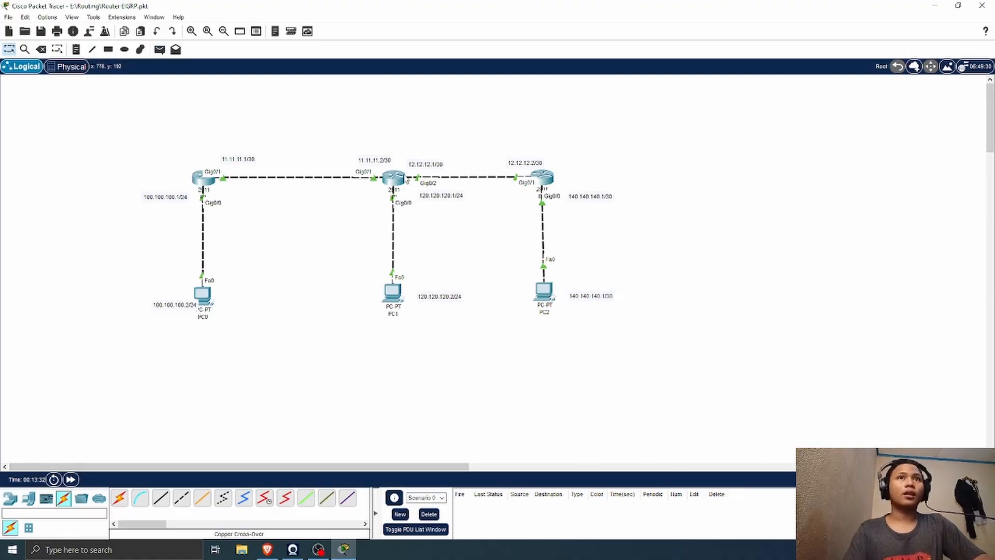
Step: Open R2's command line interface beside the topology and exit interface configuration to global configuration mode
click(393, 179)
drag(486, 95, 768, 77)
click(769, 364)
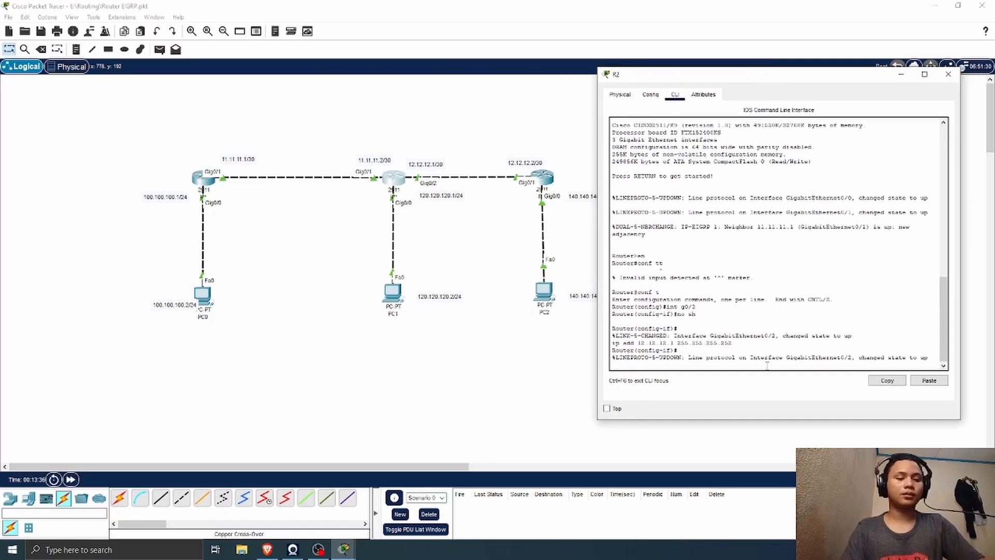
key(Return)
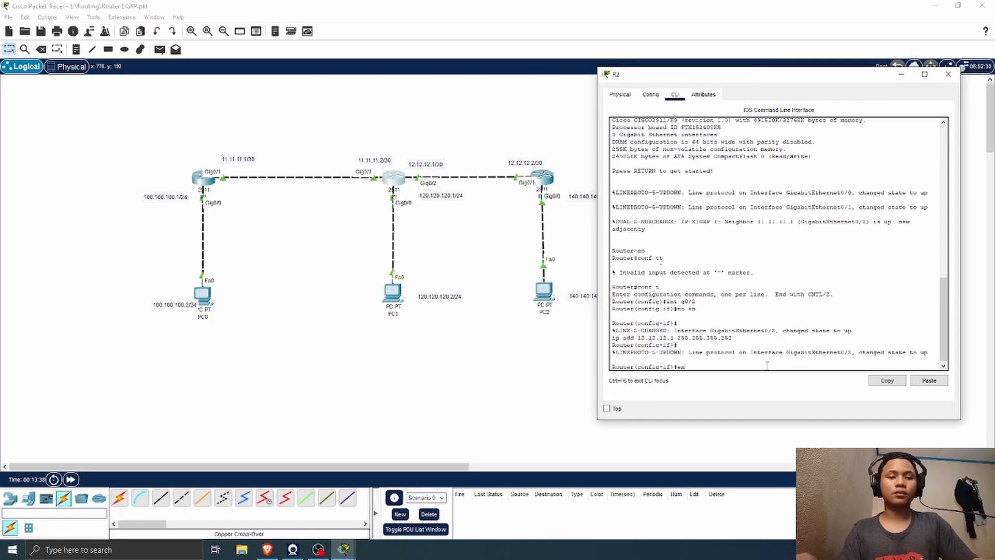
text(ex)
key(Return)
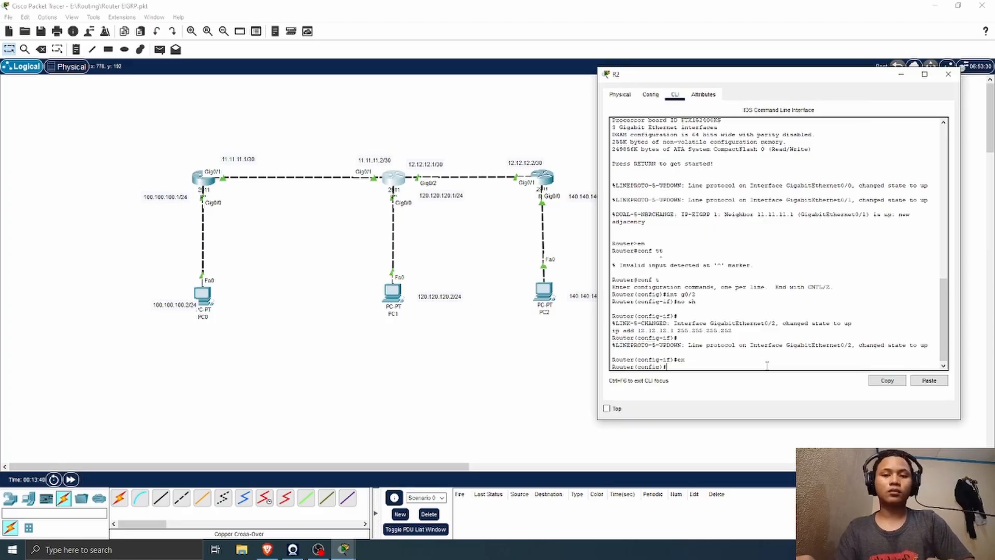
Step: Enter router configuration mode for EIGRP 1 on R2
text(router )
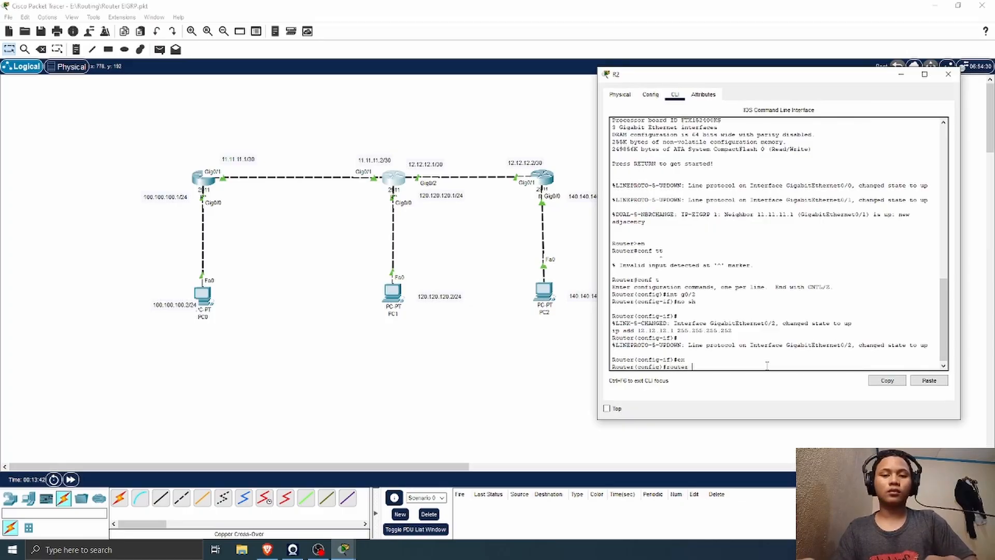
text(ei)
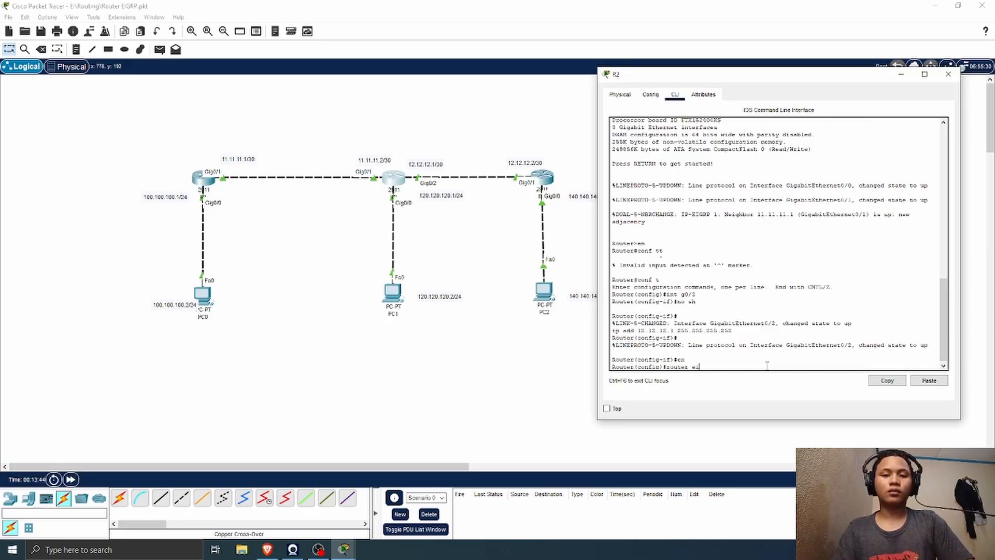
text(grp)
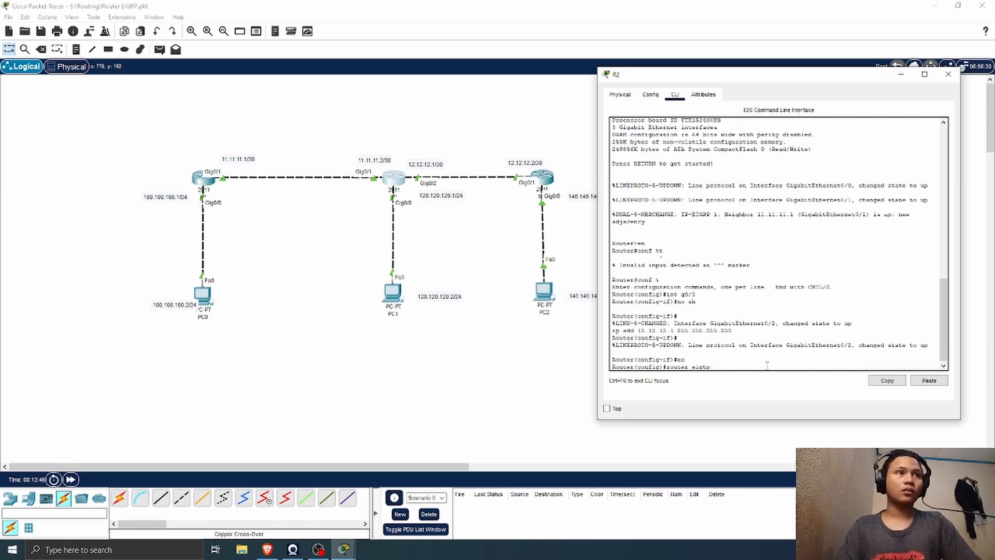
key(BackSpace)
key(BackSpace)
key(BackSpace)
key(Tab)
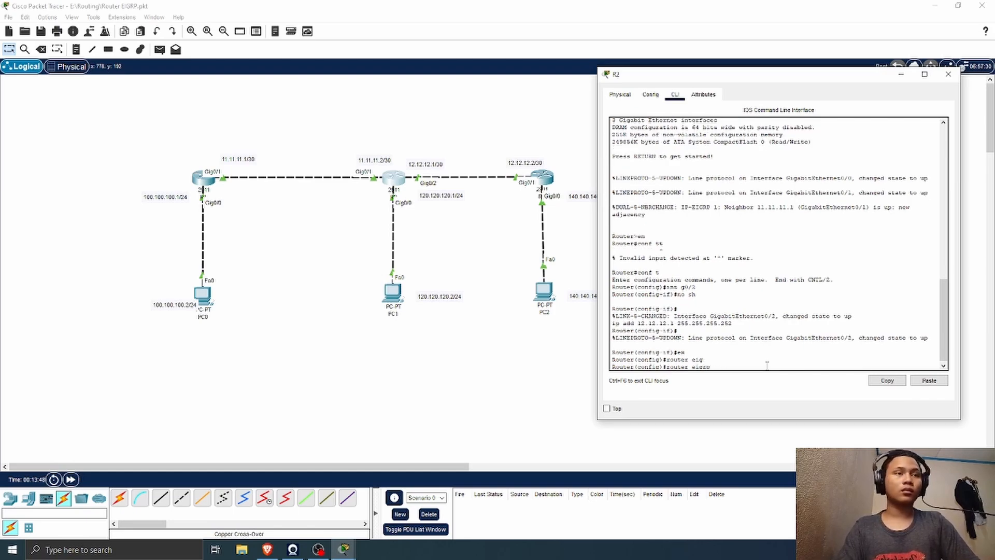
text(1)
key(Return)
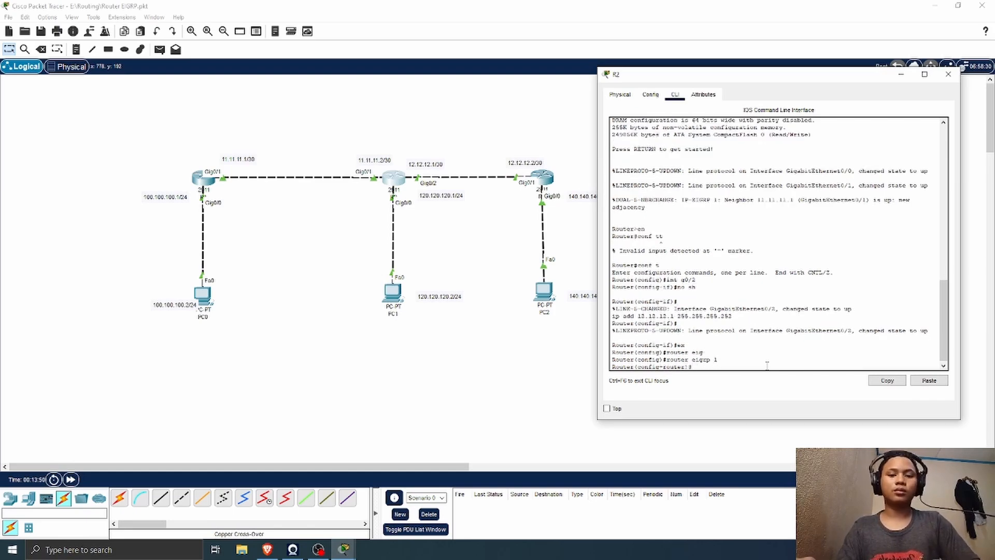
Step: Advertise network 12.12.12.0 in R2's EIGRP 1 process and close the R2 window
text(netw)
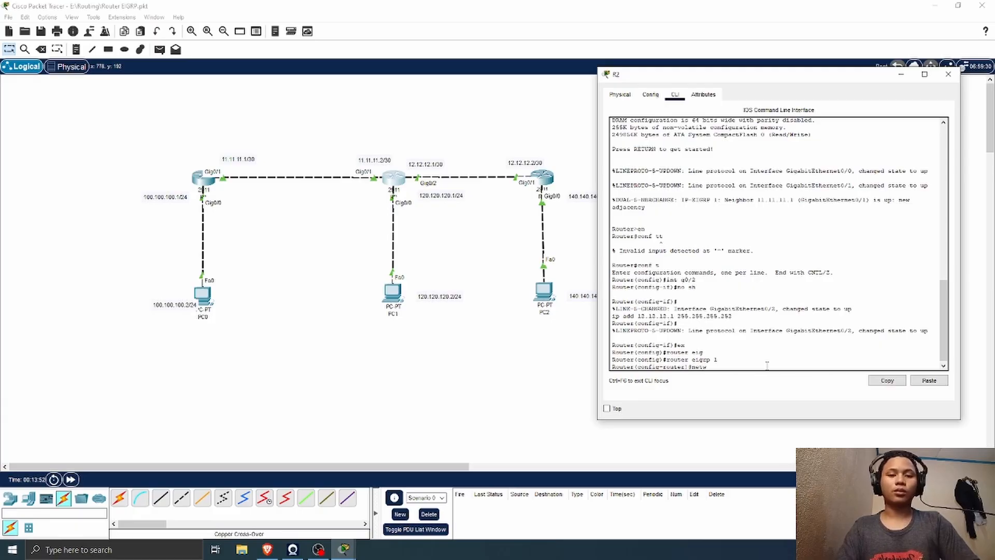
text(ork 1)
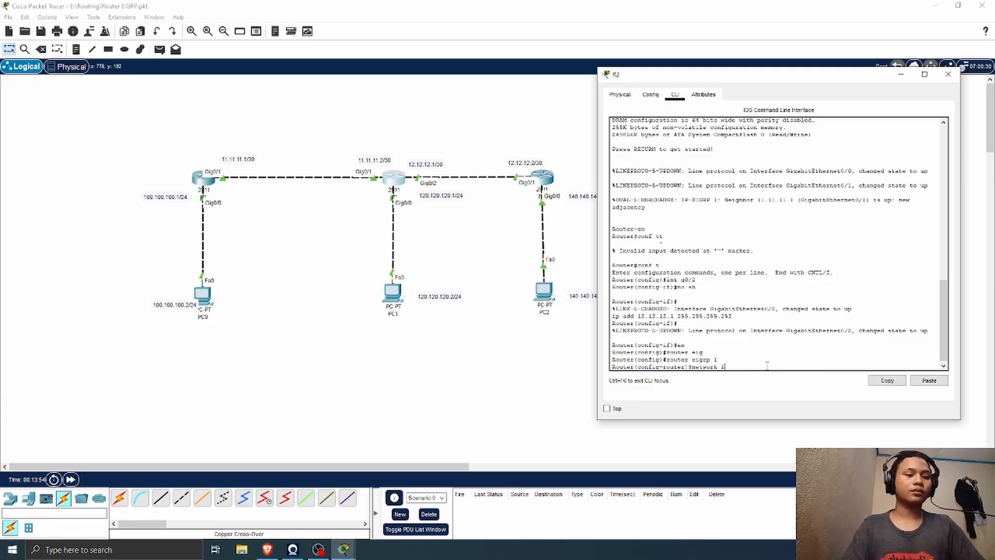
text(2.12.12)
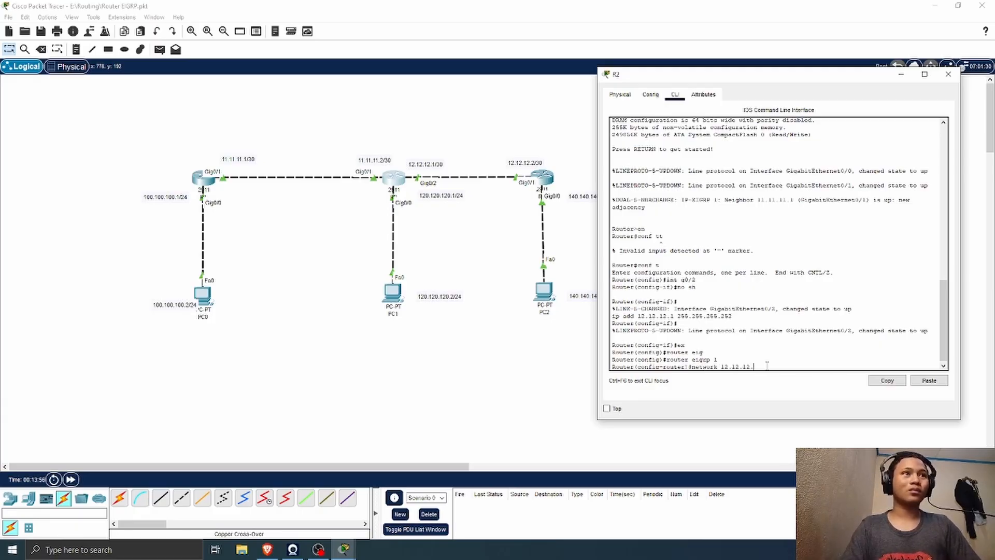
text(.0)
key(Return)
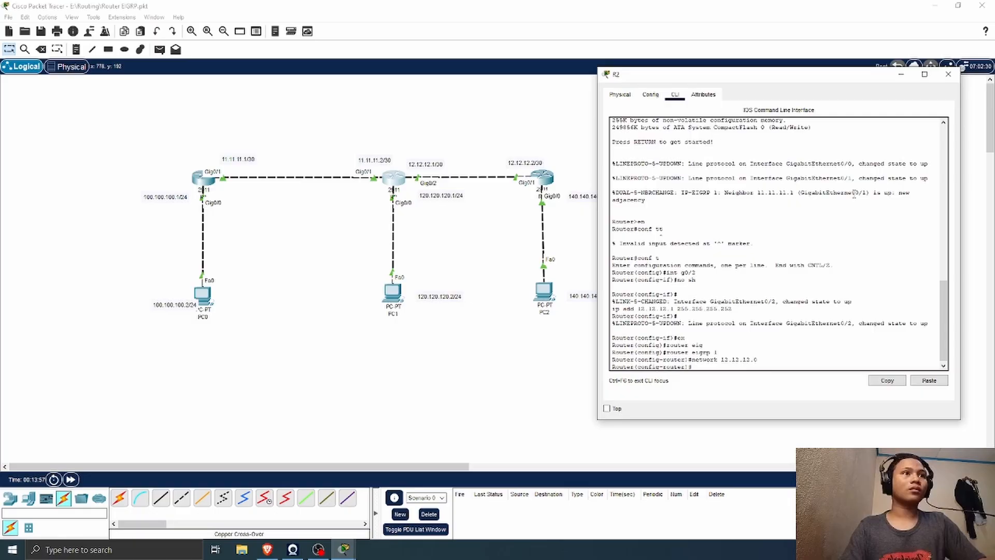
click(948, 74)
Step: Open R3's command line interface, exit interface configuration and enter router configuration mode for EIGRP 1
click(547, 180)
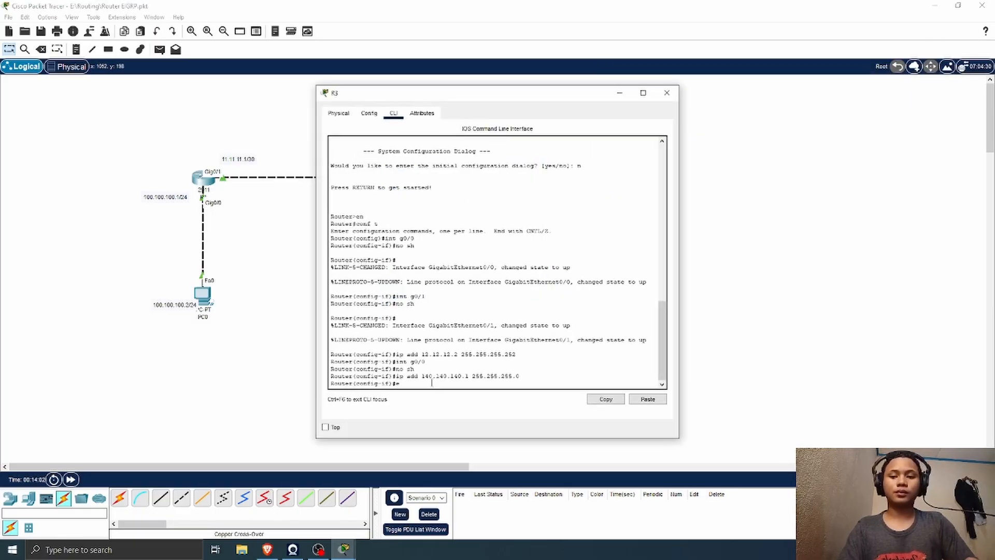
text(ex)
key(Return)
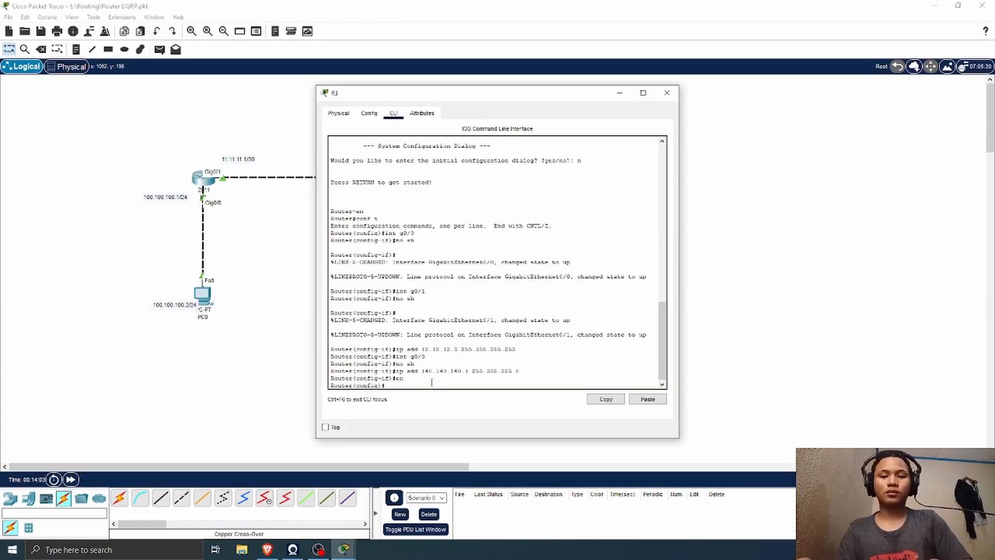
text(r)
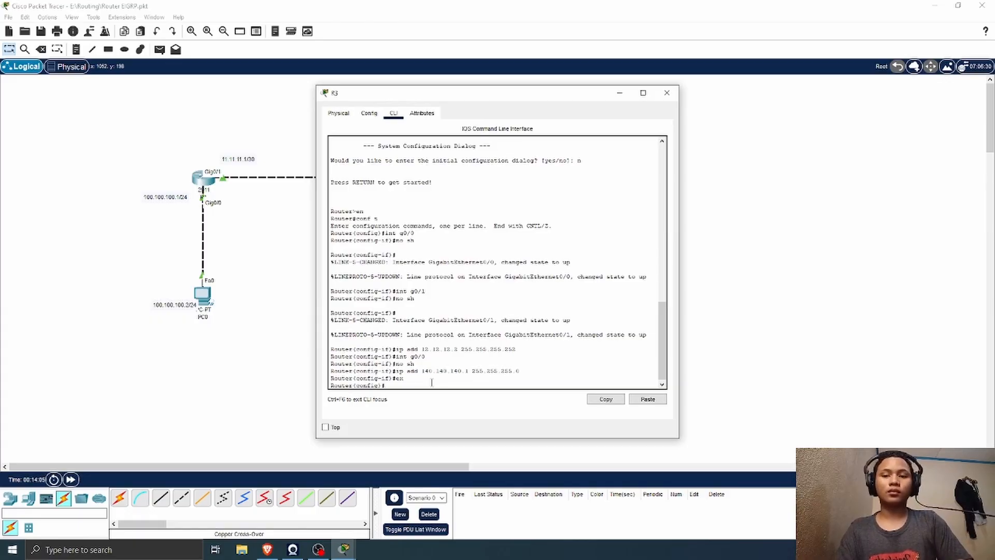
text(outer)
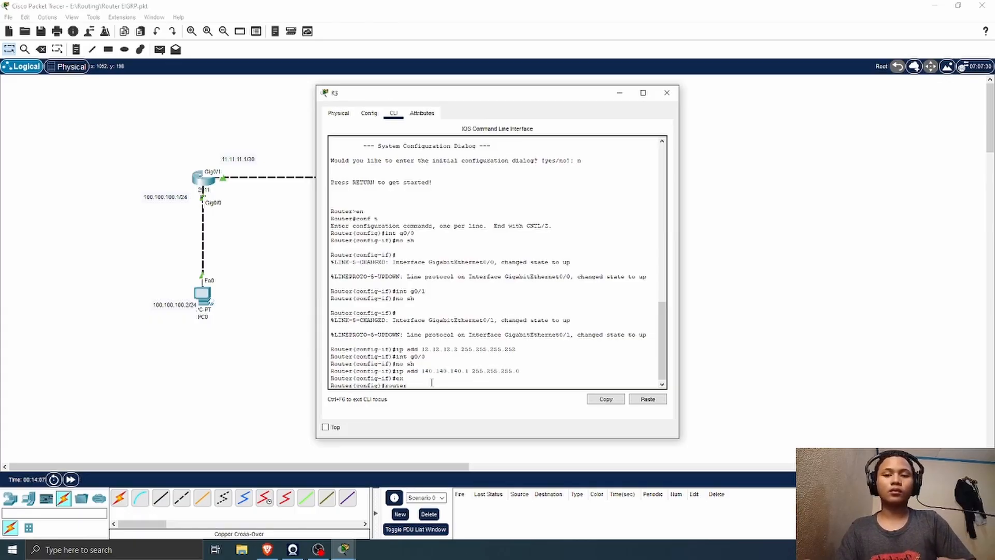
text( eig)
key(Tab)
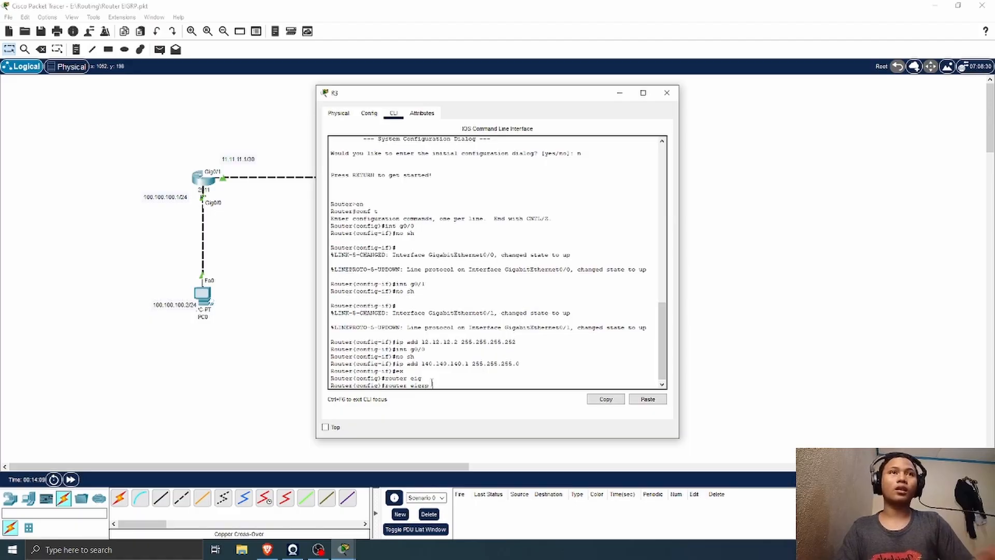
drag(499, 98, 767, 92)
text(1)
key(Return)
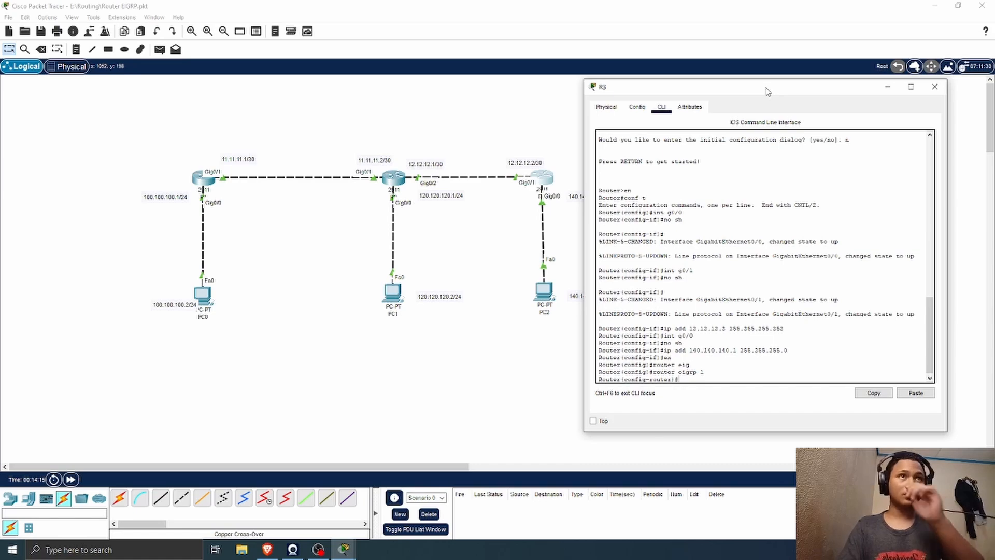
Step: Advertise network 12.12.12.0 in R3's EIGRP 1 process
text(net)
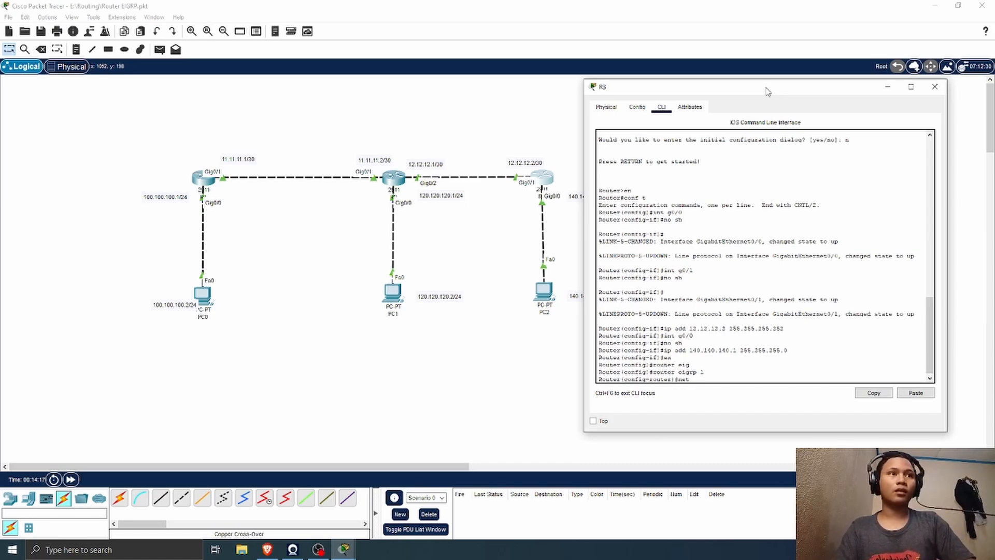
text(work)
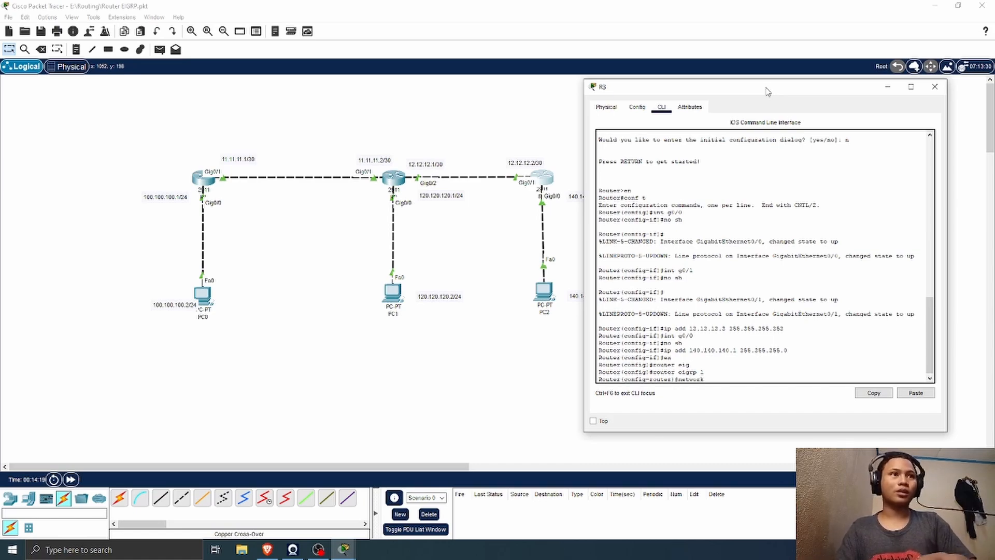
text( 12.12)
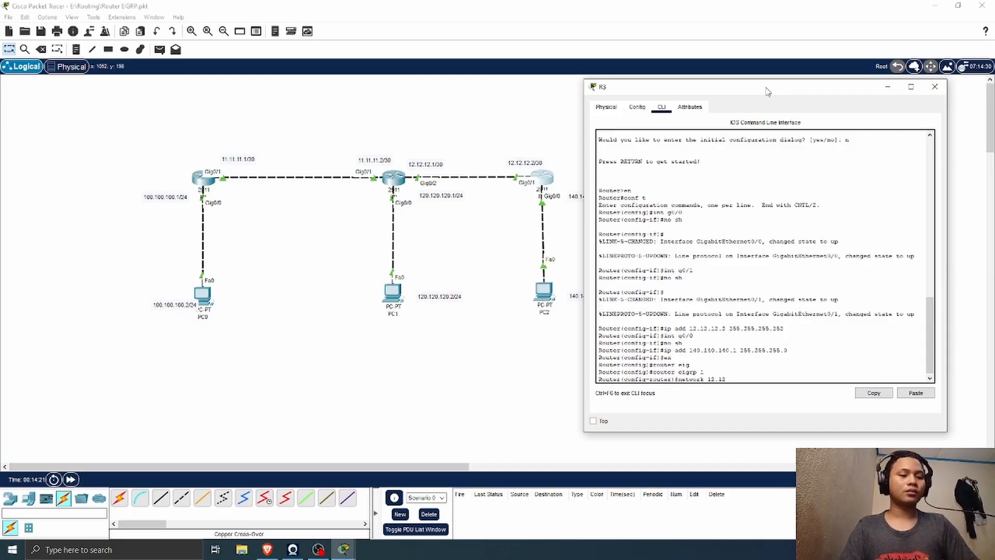
text(.12.0)
key(Return)
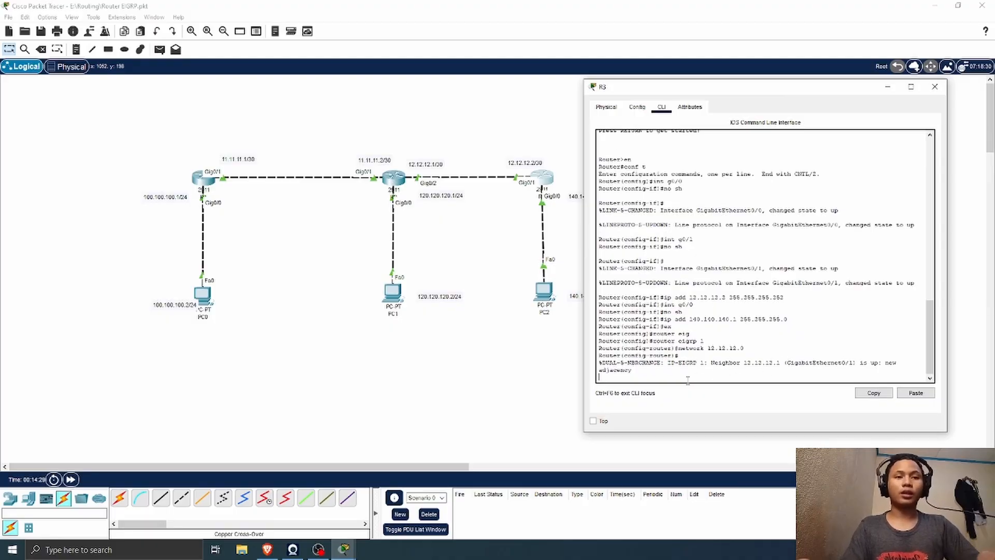
key(Return)
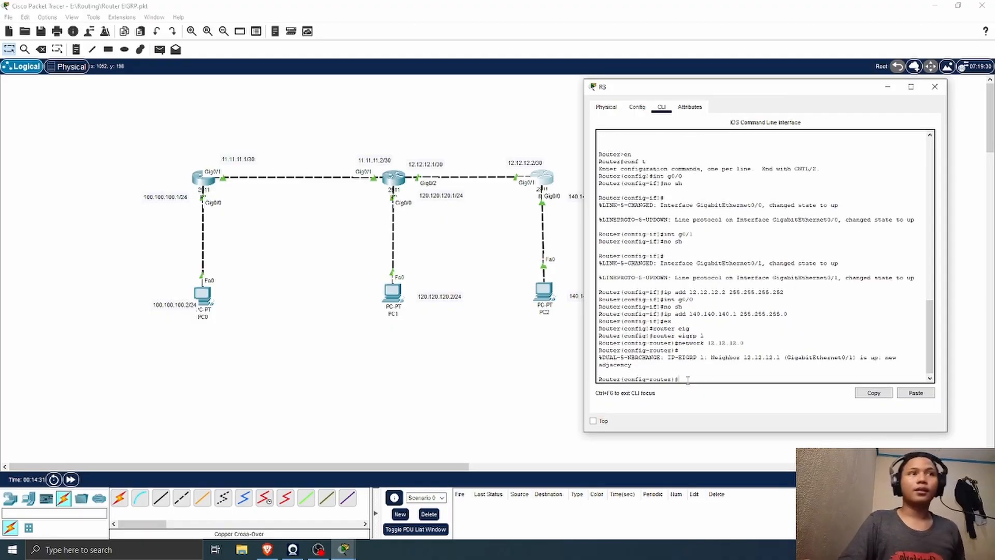
Step: Advertise network 140.140.140.0 in R3's EIGRP 1 process
text(ne)
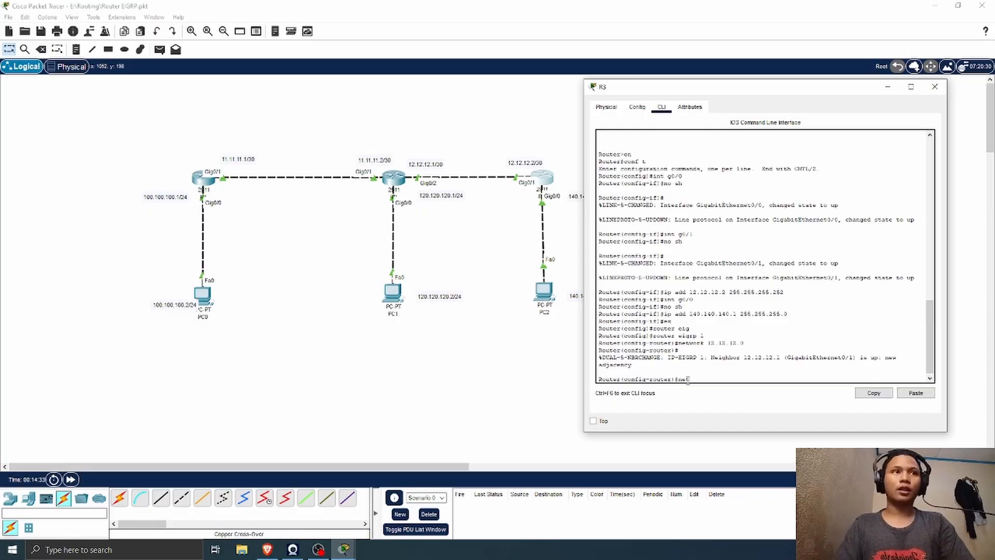
text(t)
key(Tab)
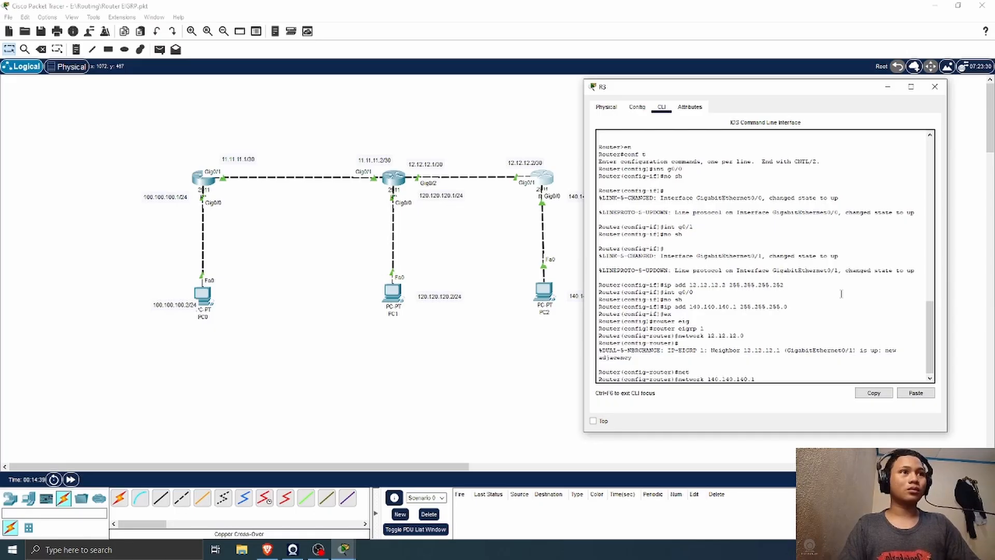
key(Return)
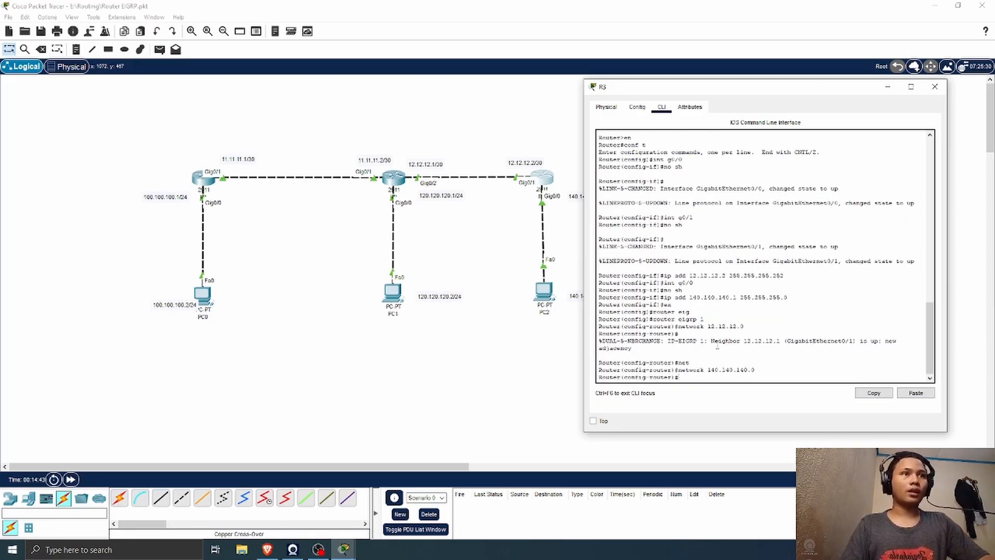
Step: Display R2's IP routing table, check the EIGRP route to 140.140.140.0/24, and close the R2 window
click(405, 181)
drag(475, 95, 748, 94)
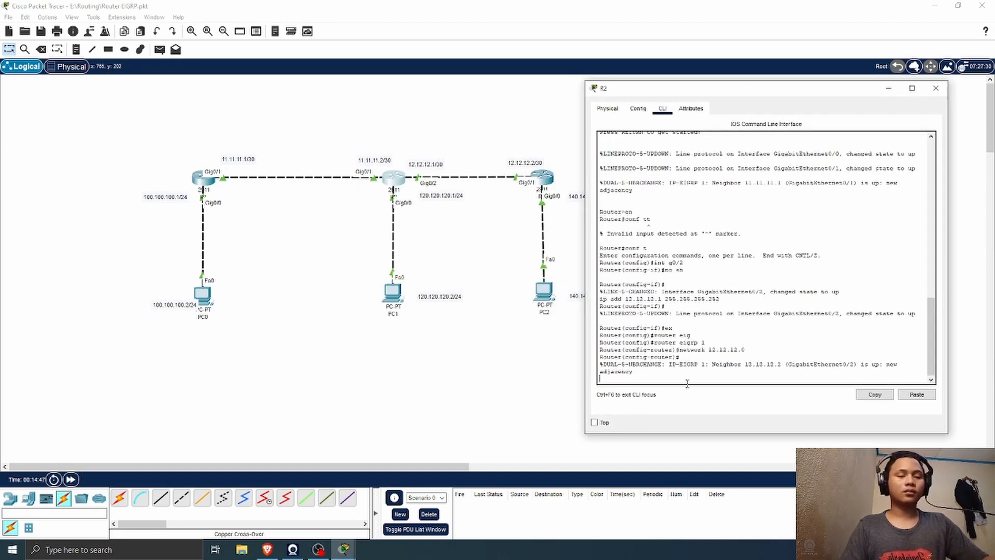
key(Return)
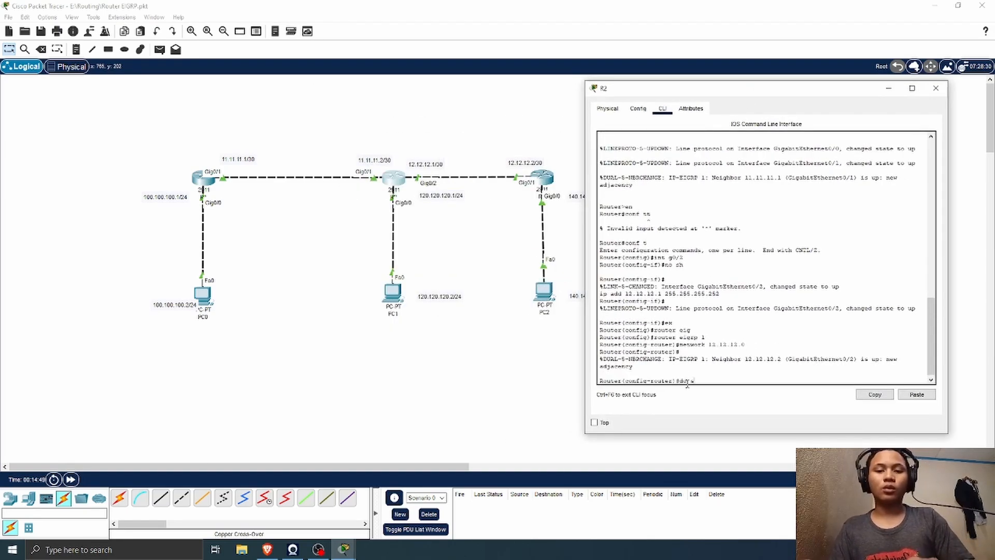
text(do sh ip rout)
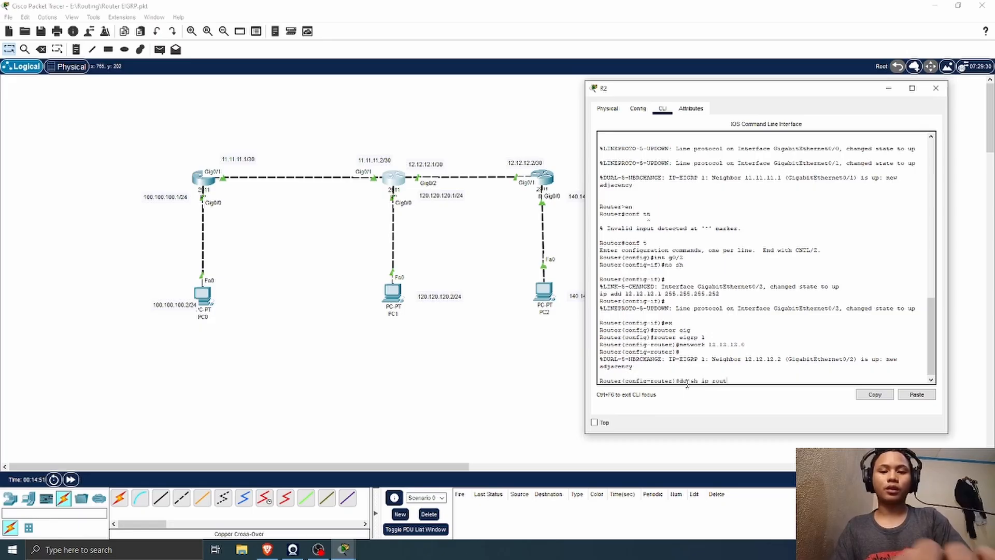
text(e)
key(Return)
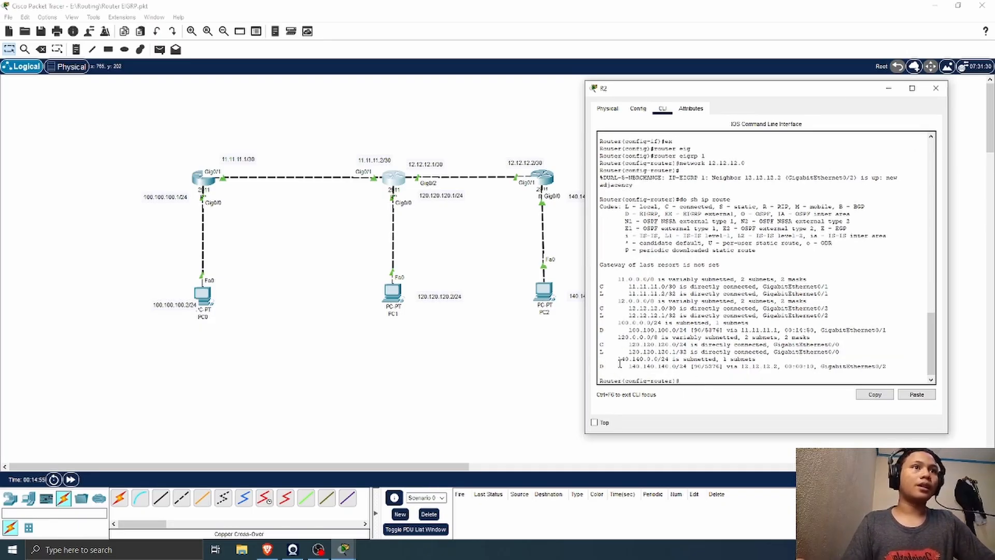
drag(629, 366, 785, 367)
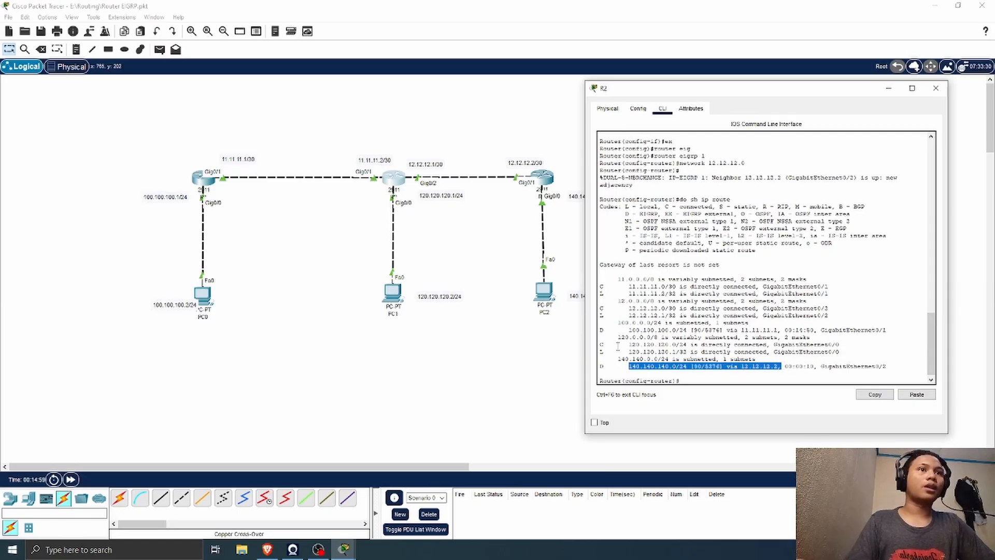
click(936, 88)
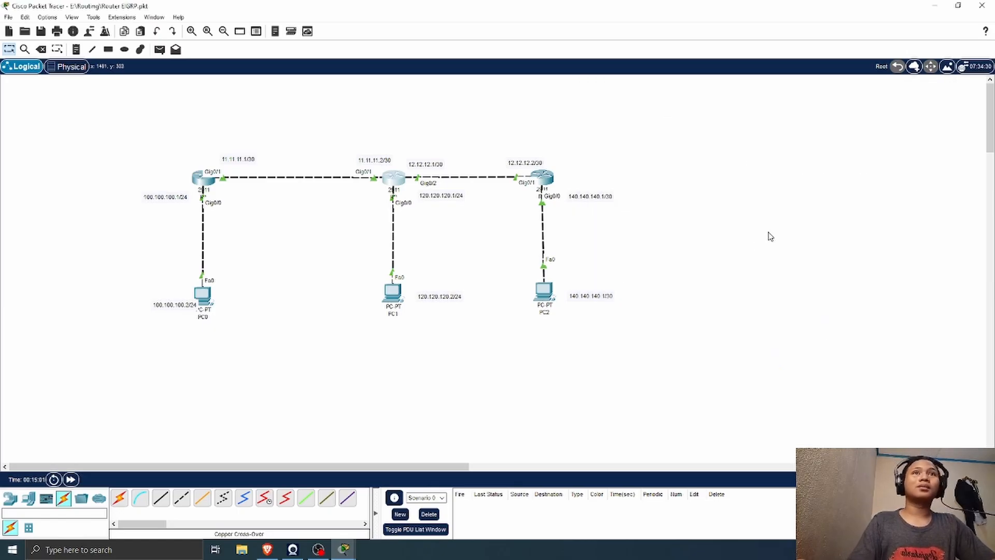
Step: Test connectivity by sending a simple PDU from PC1 to PC2 and another from PC0 to PC2
click(159, 49)
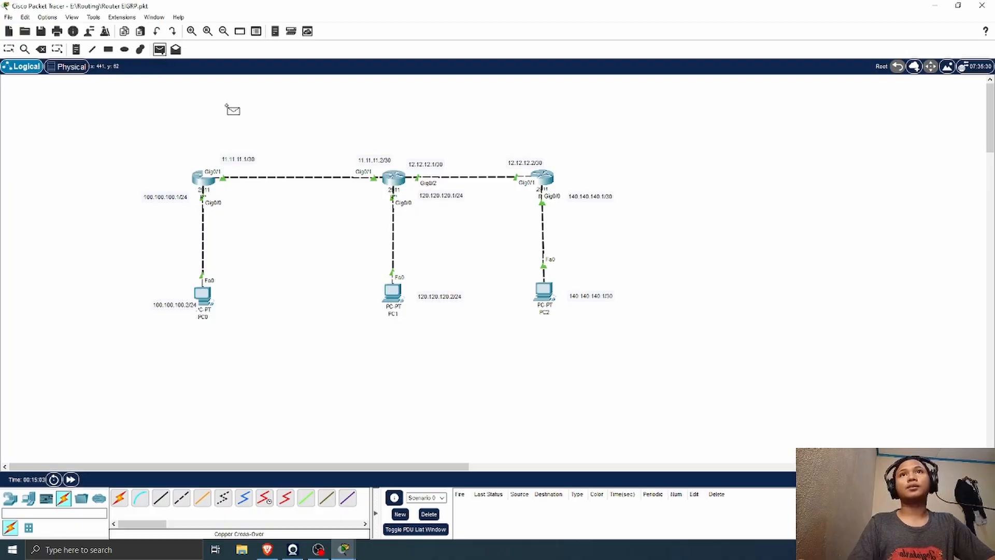
click(392, 293)
click(543, 291)
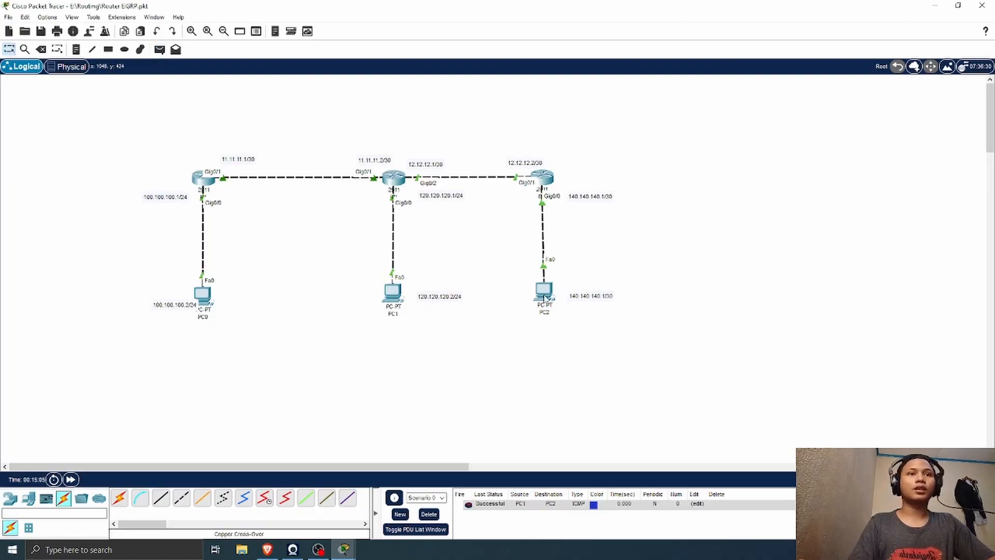
click(159, 49)
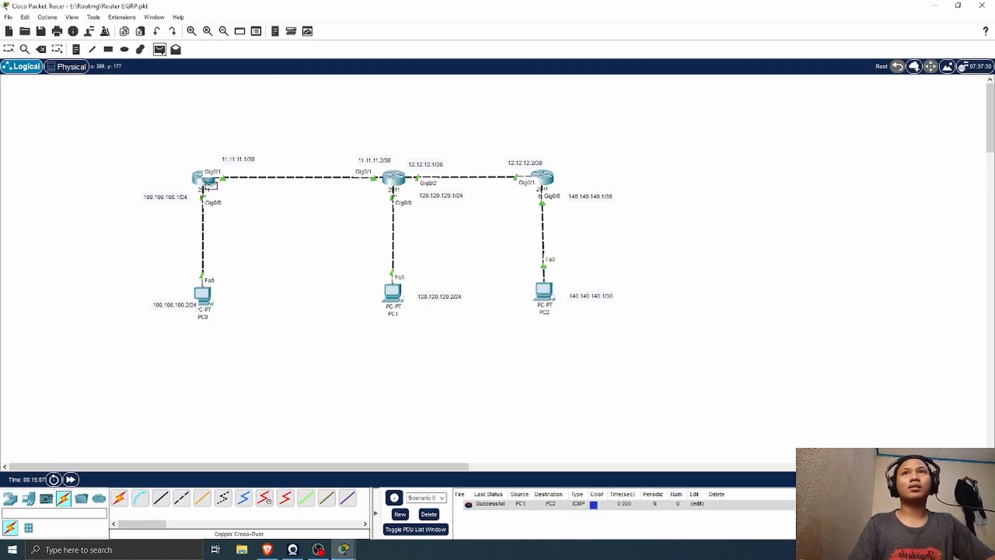
click(207, 294)
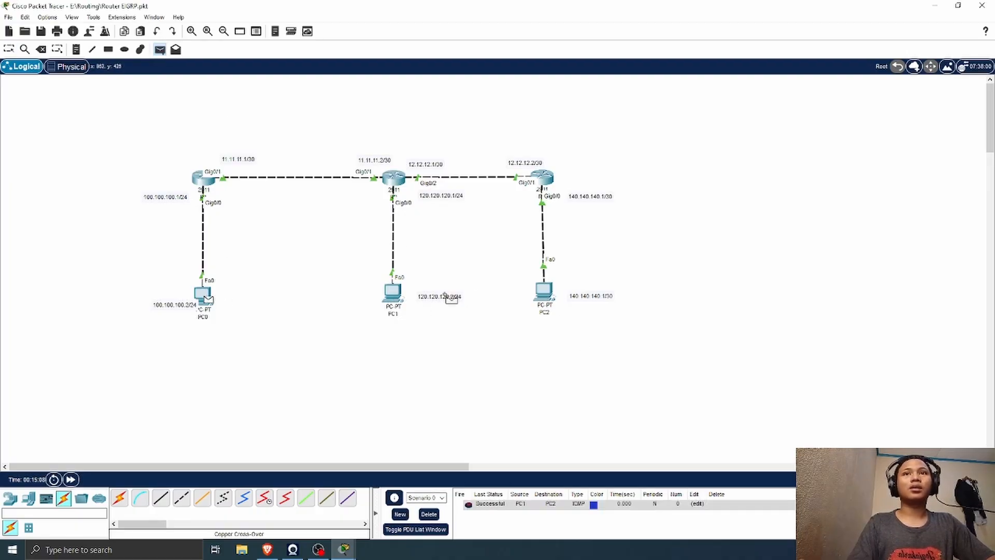
click(546, 293)
Step: Move the 100.100.100.2/24 label clear of PC0 and delete both test PDUs from the scenario
drag(176, 306, 162, 299)
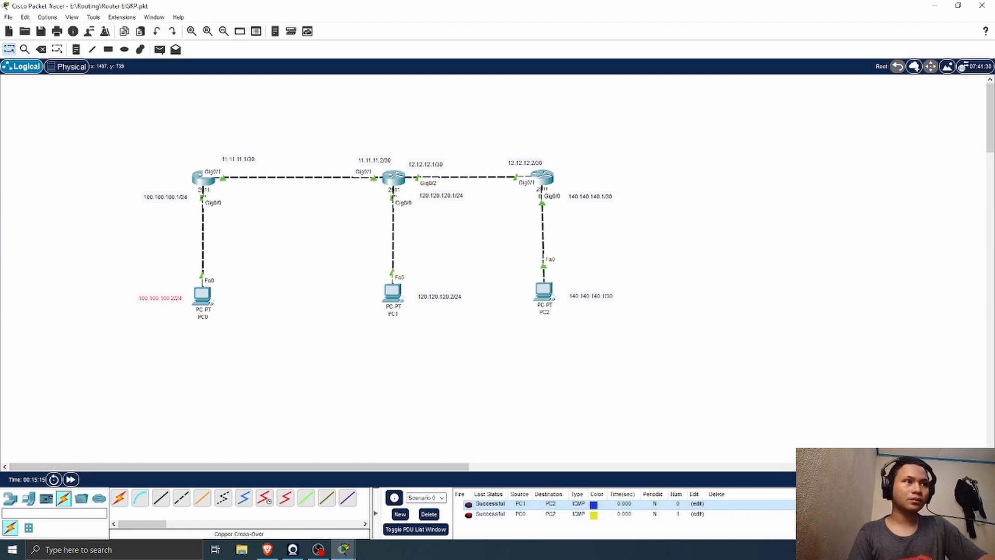
double_click(850, 504)
double_click(850, 504)
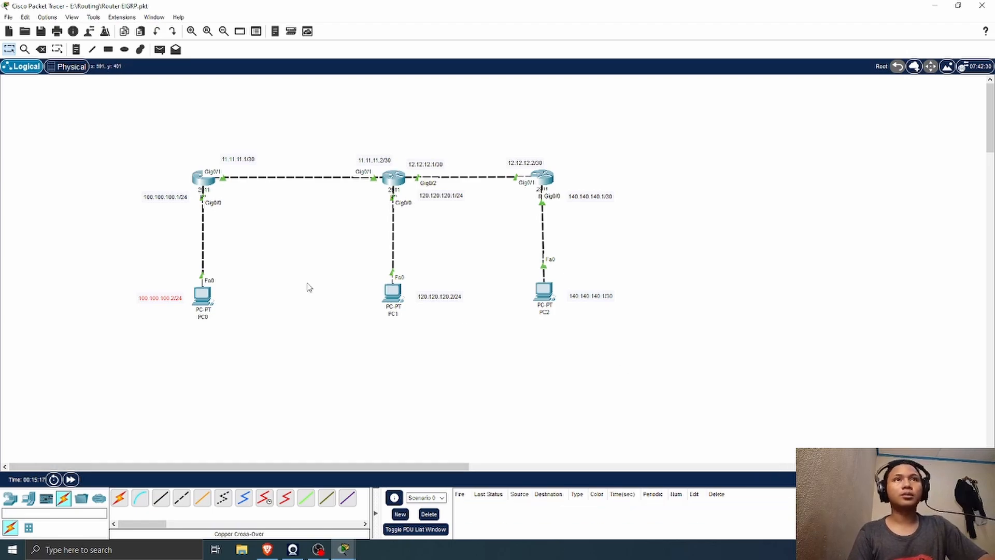
Step: Add a 2911 router to the right of R3, level with the existing routers
click(28, 498)
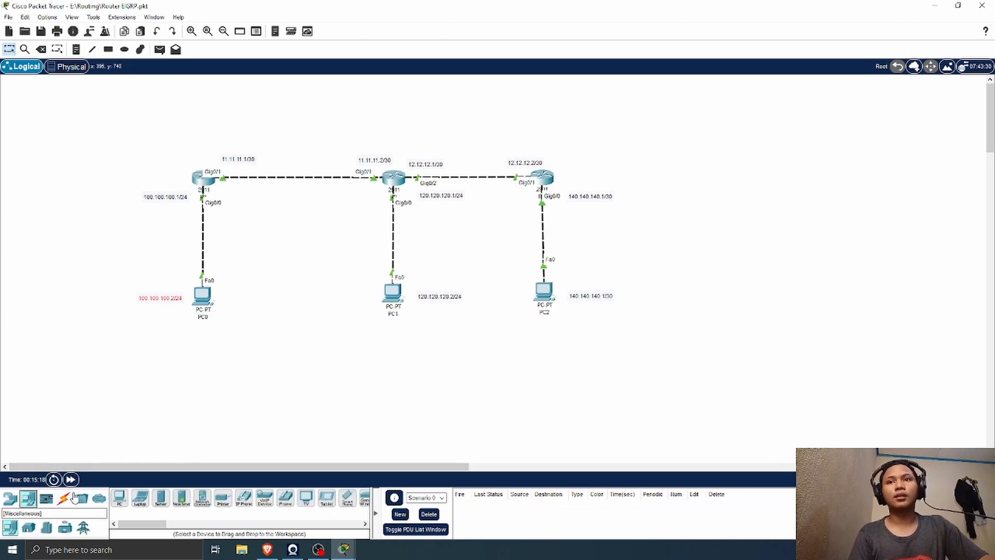
click(11, 498)
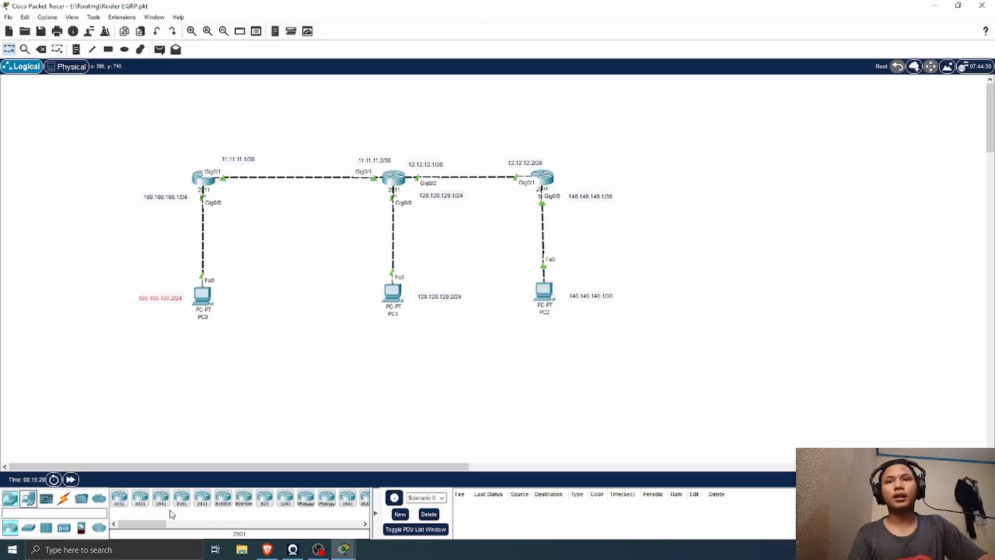
drag(197, 505, 711, 178)
Step: Shift the existing topology and its labels left, and reposition Router3 nearer to R3
drag(642, 150, 115, 408)
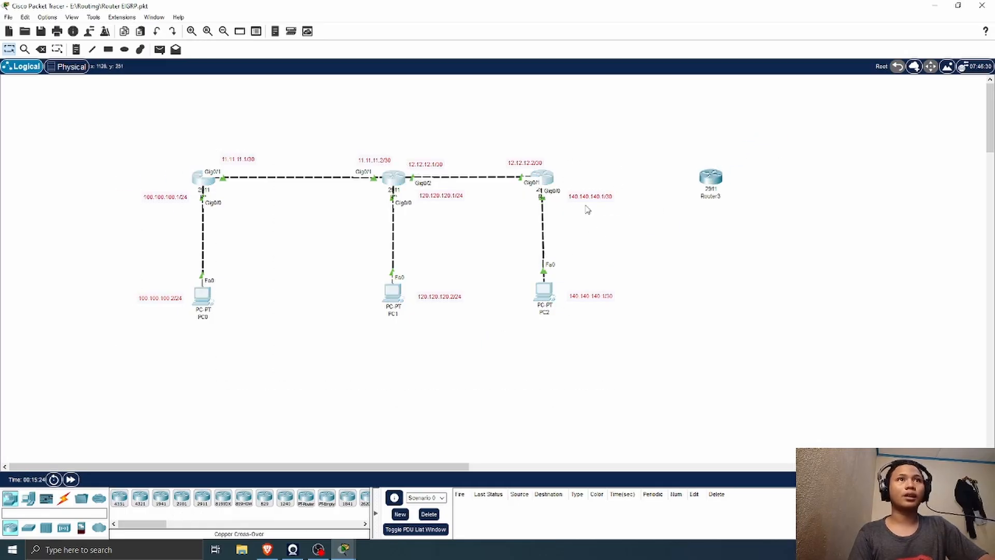
drag(586, 198, 524, 200)
click(523, 200)
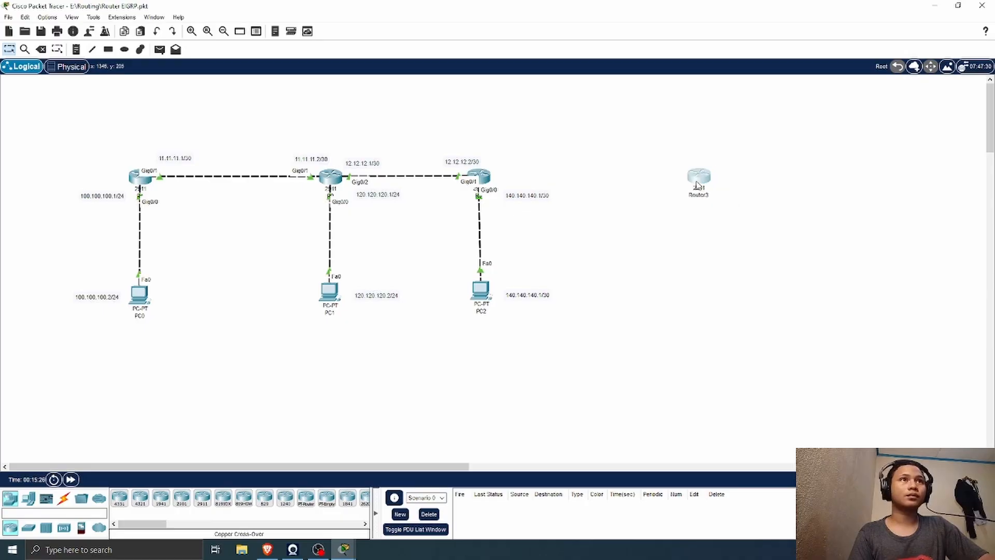
drag(711, 185, 638, 187)
drag(855, 115, 84, 390)
drag(491, 178, 428, 179)
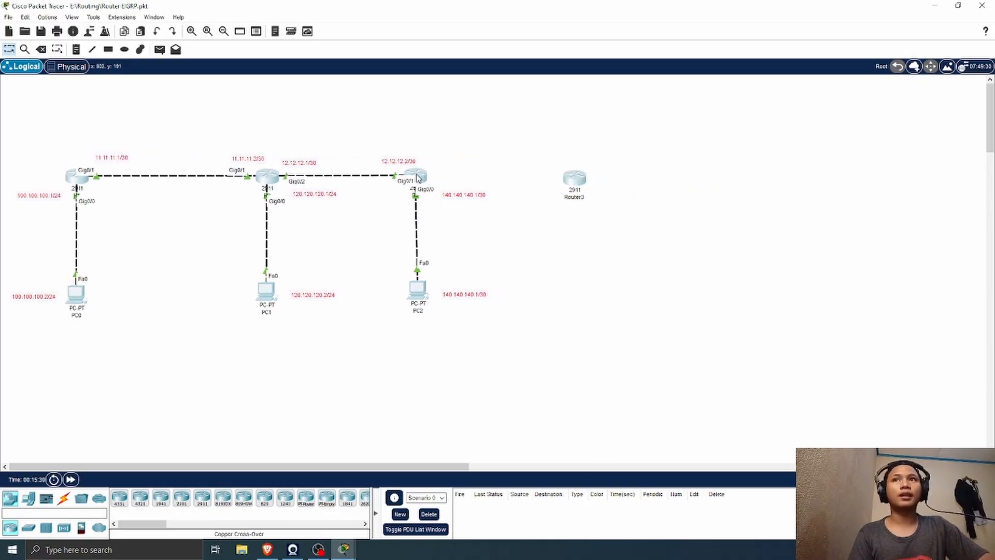
click(677, 305)
drag(582, 183, 562, 183)
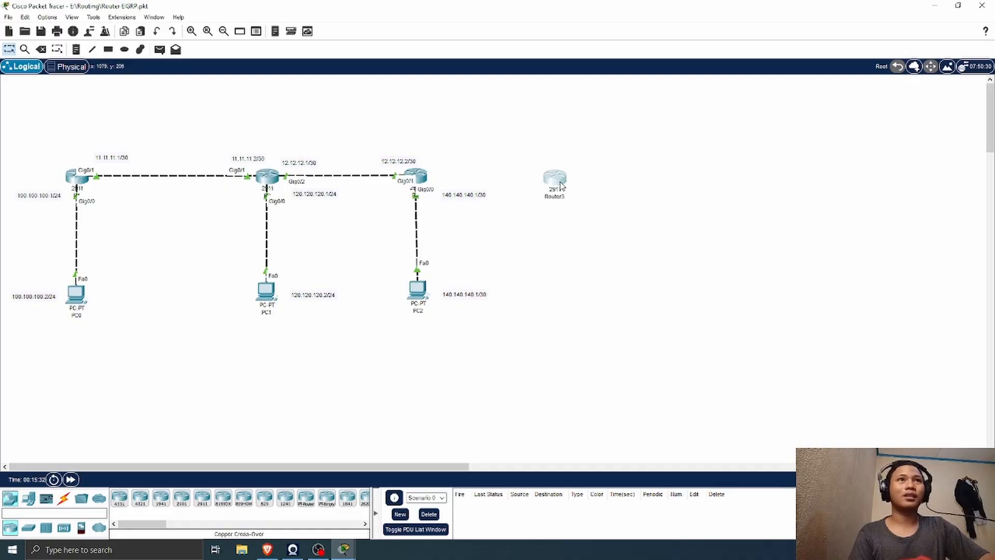
Step: Add a PC below Router3 and link R3's GigabitEthernet0/2 to Router3's GigabitEthernet0/1 with a copper cross-over cable
click(28, 498)
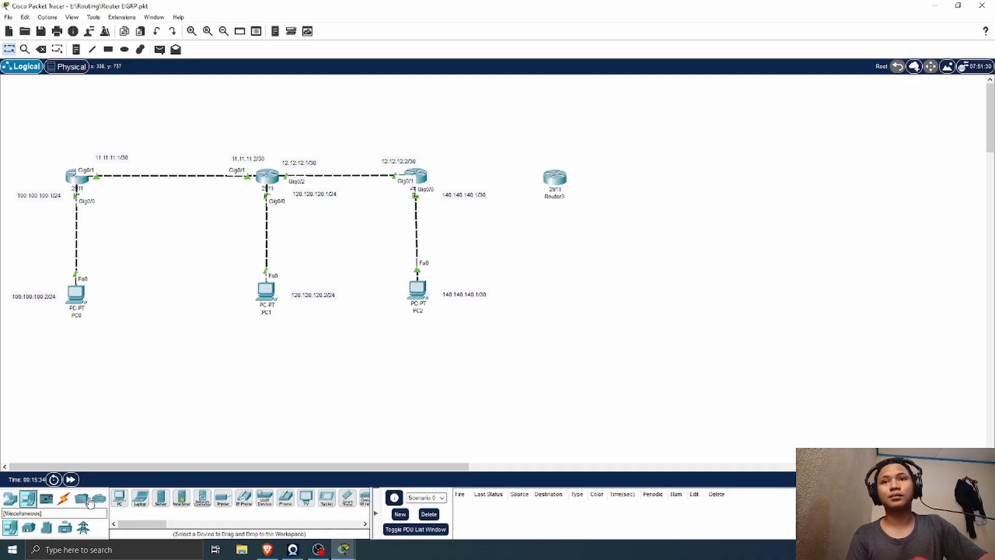
drag(120, 498, 569, 288)
click(64, 498)
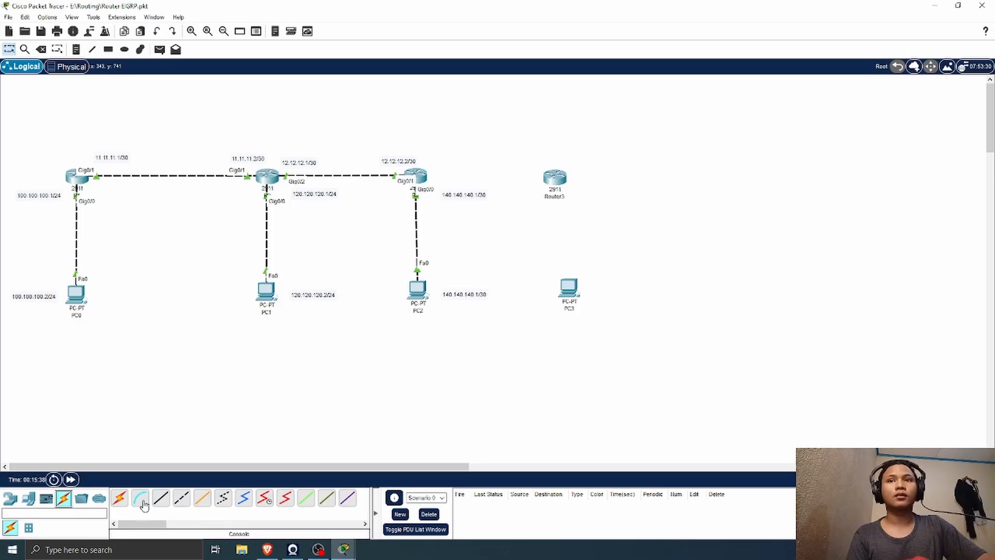
click(182, 498)
click(416, 173)
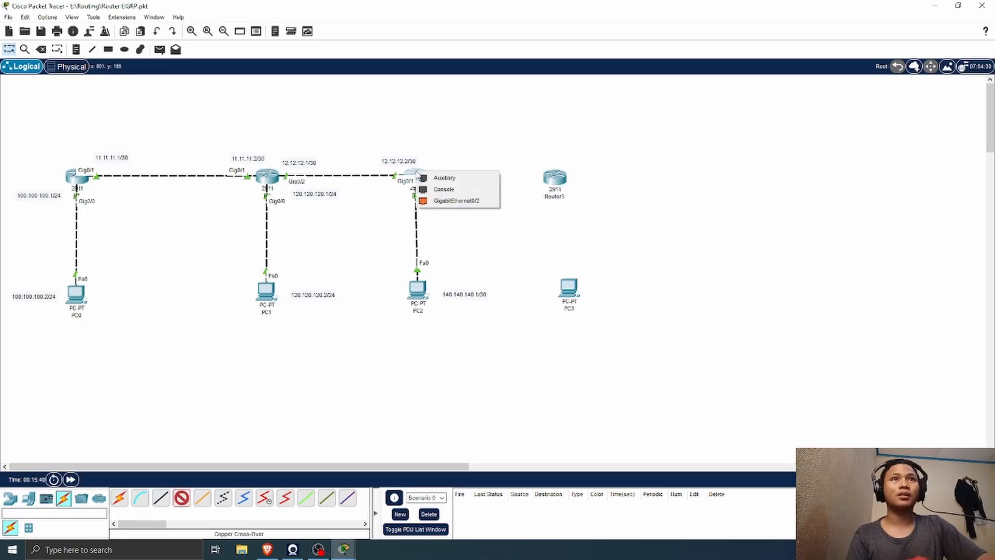
click(441, 202)
click(553, 175)
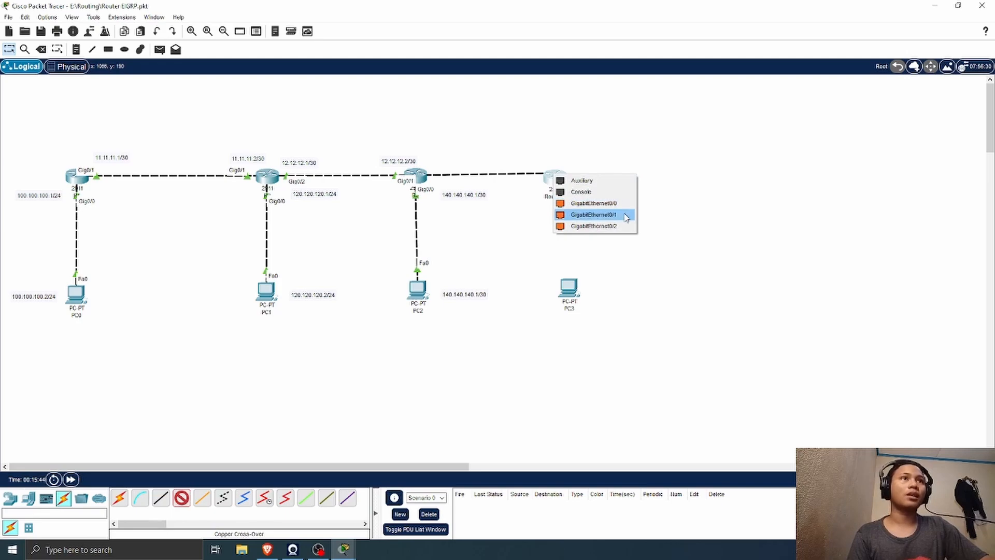
click(593, 215)
Step: Connect Router3's GigabitEthernet0/0 to PC3's FastEthernet0 with a copper cross-over cable and align PC3 beneath the router
click(181, 498)
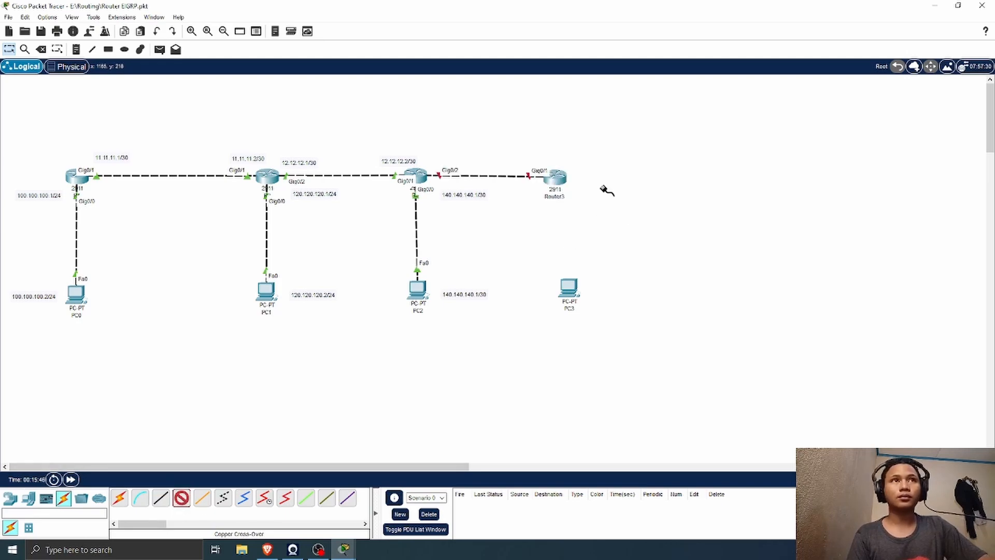
click(557, 177)
click(619, 210)
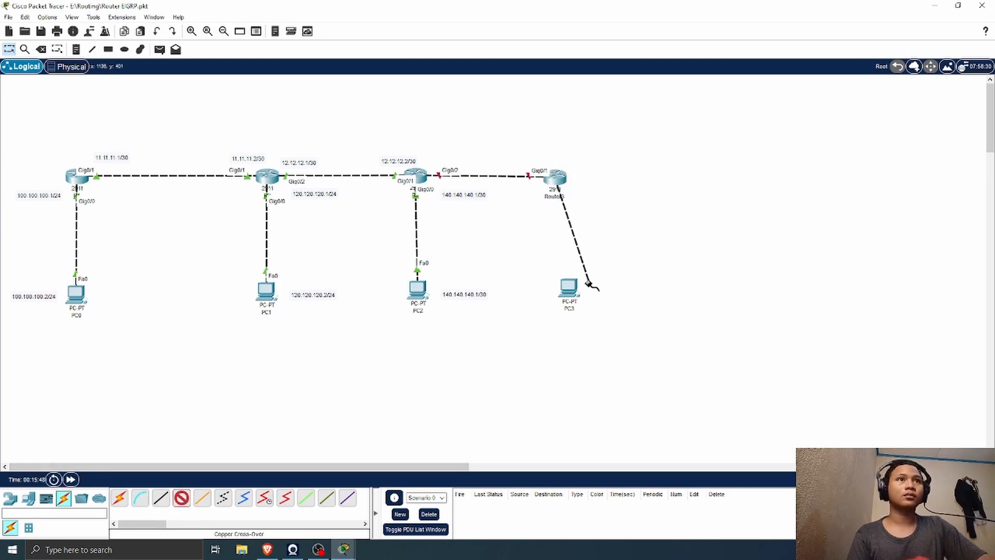
click(573, 293)
click(603, 329)
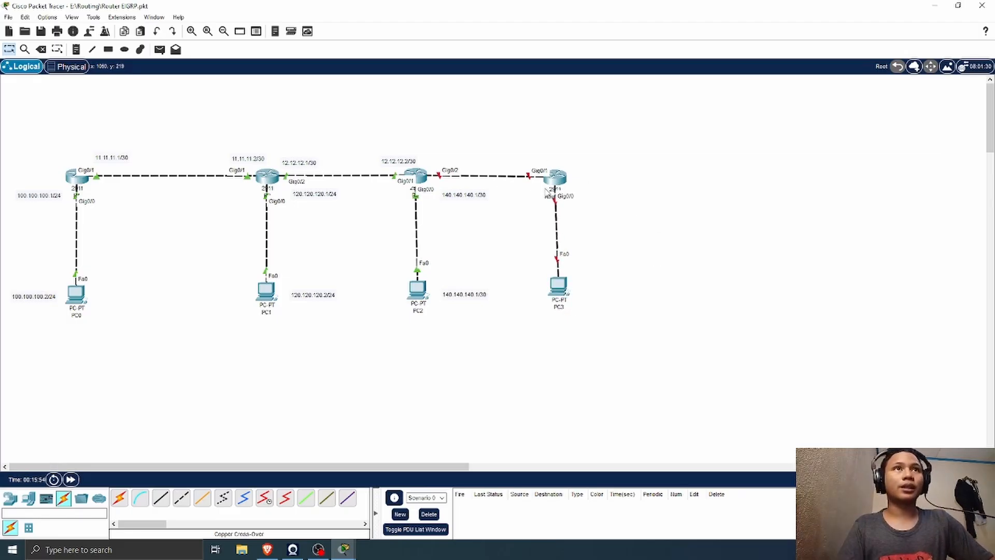
Step: In R3's command line interface, leave EIGRP configuration, enable interface g0/2 with no shutdown, and return to the workspace
click(413, 177)
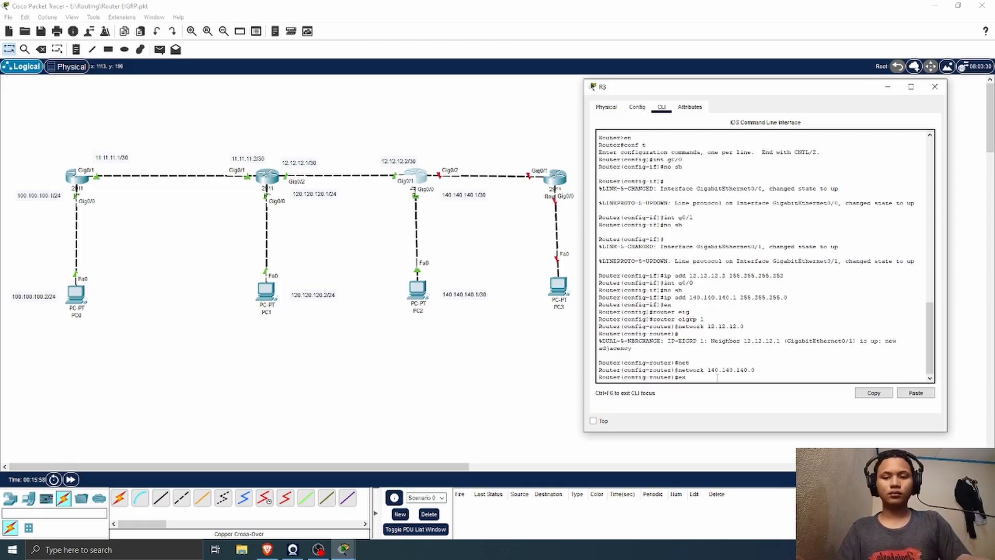
key(Return)
text(ig)#int g0/2)
key(Return)
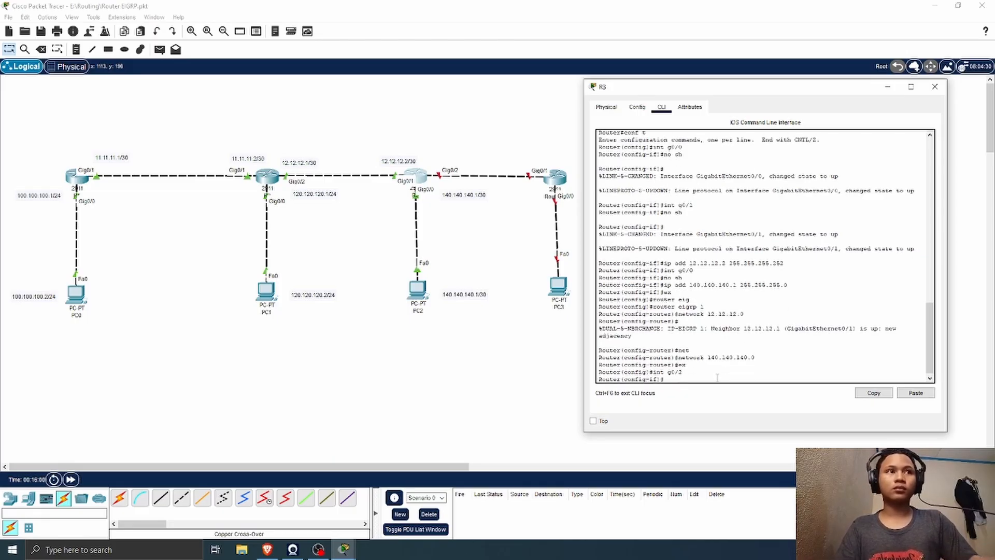
text(no sh)
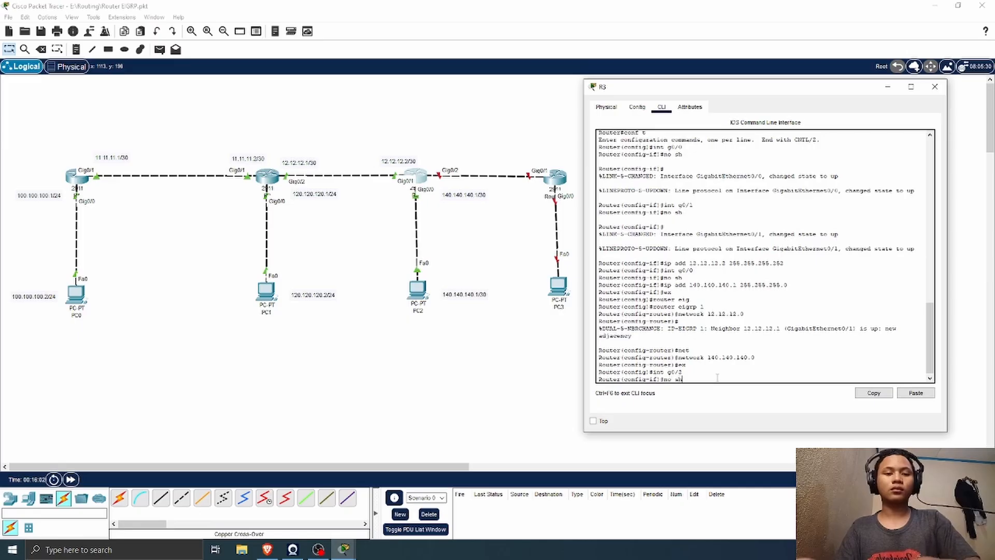
key(Return)
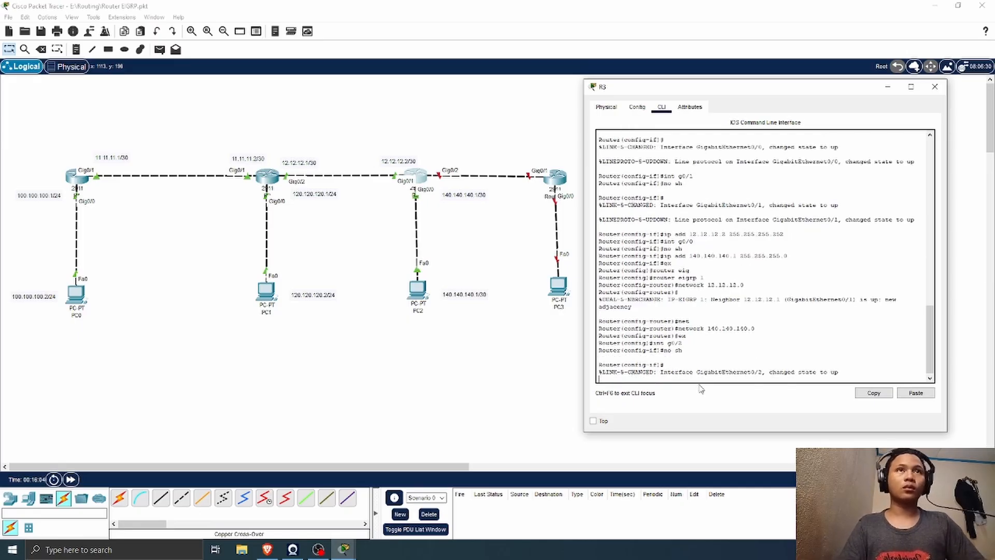
key(Return)
click(573, 397)
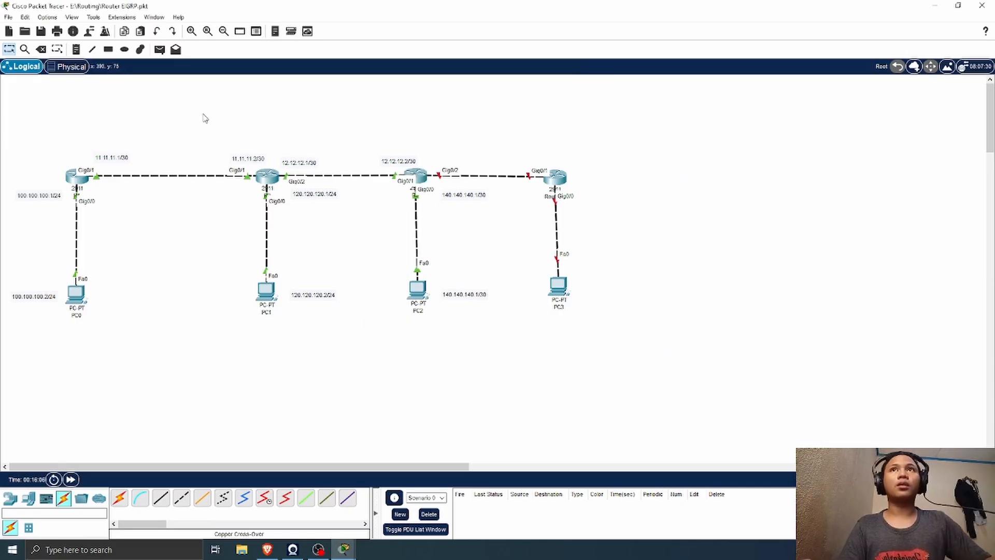
Step: Place a text note reading 13.13.13.1/30 above R3's GigabitEthernet0/2 port
click(77, 50)
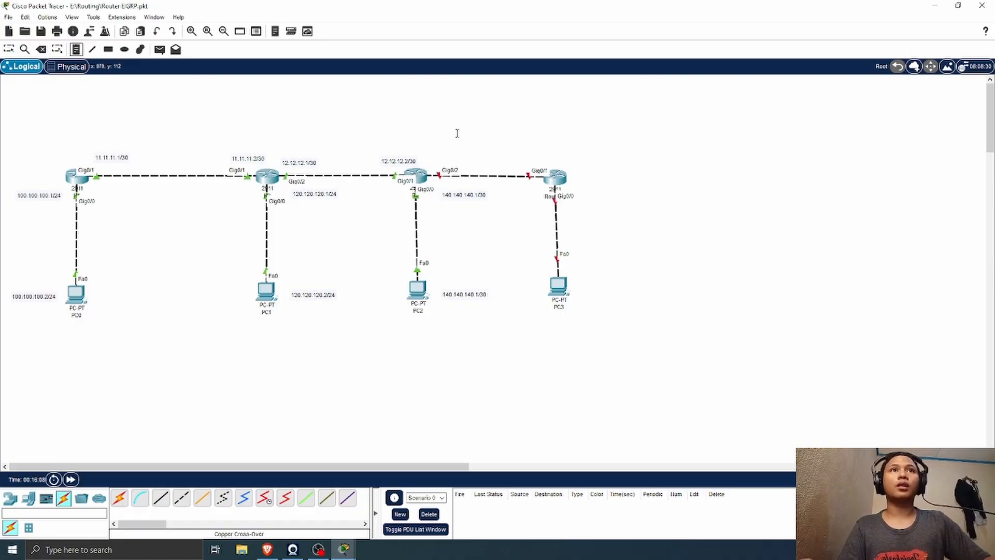
click(443, 155)
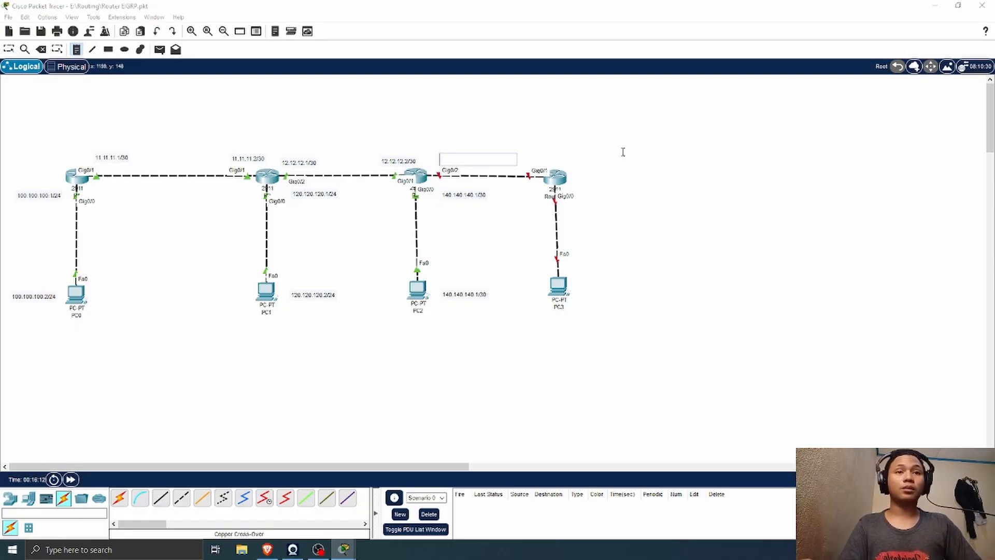
click(432, 157)
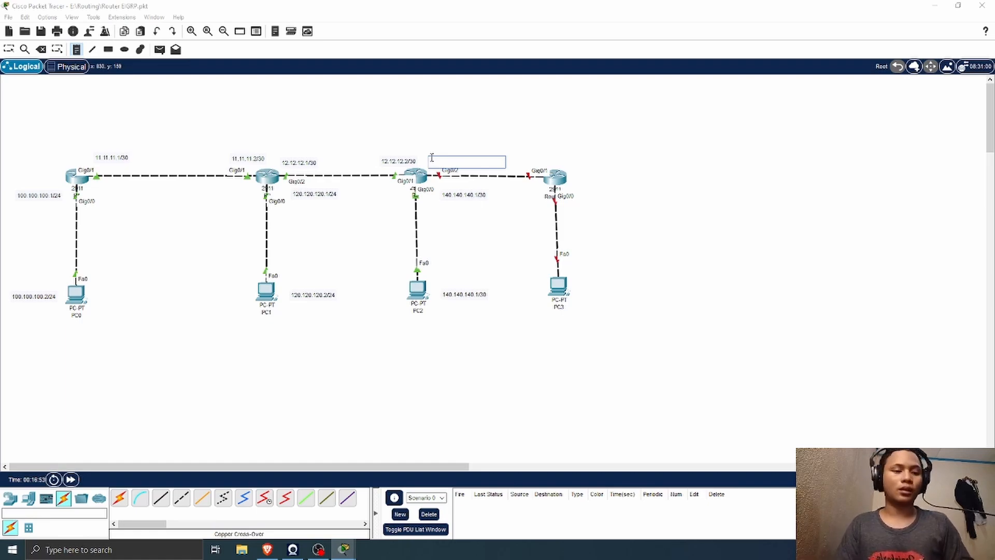
text(13.13.13.1/30)
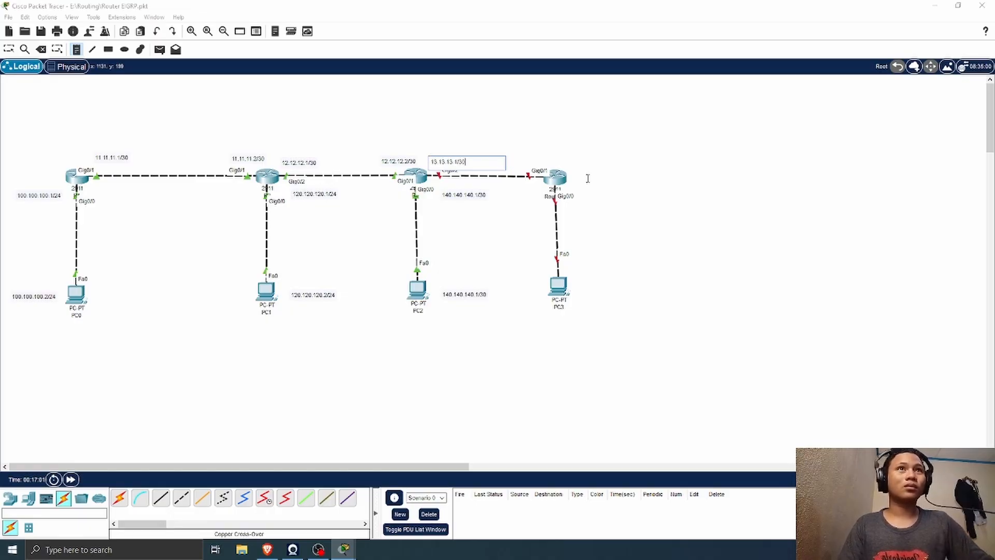
Step: Place a text note reading 13.13.13.2/30 above Router3's GigabitEthernet0/1 port
click(528, 154)
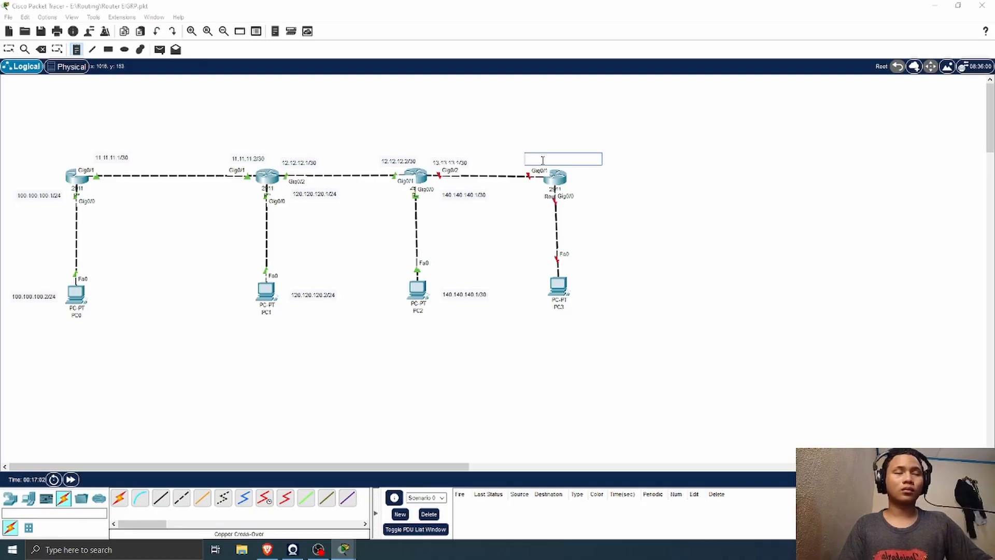
text(13.13.13.2/30)
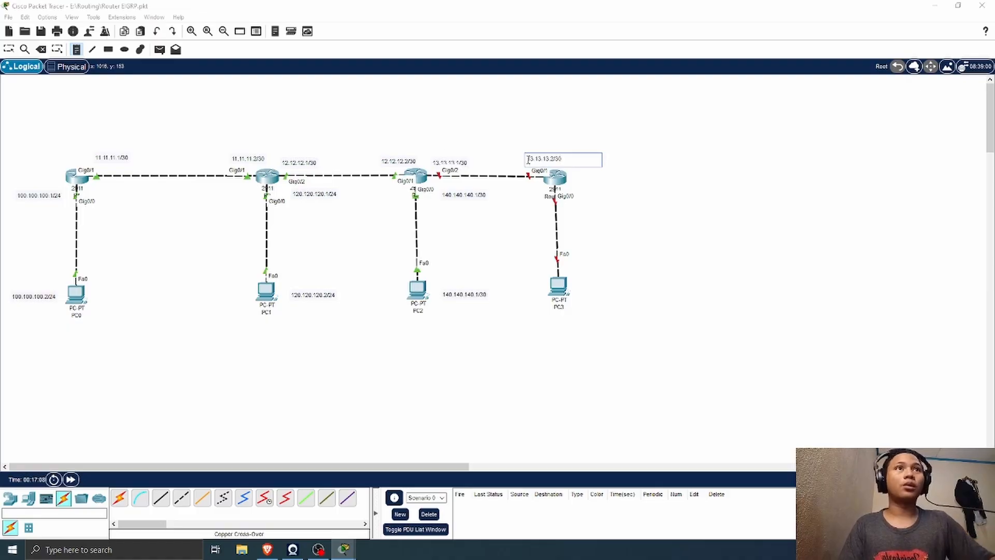
key(Escape)
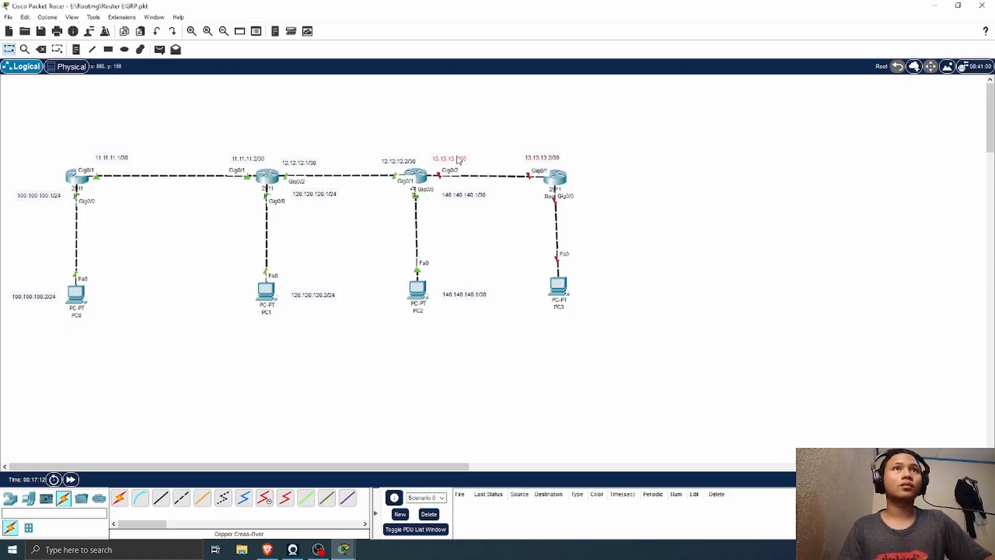
Step: Place a text note reading 160.160.160.1/24 beside Router3's GigabitEthernet0/0 port
click(82, 50)
click(581, 198)
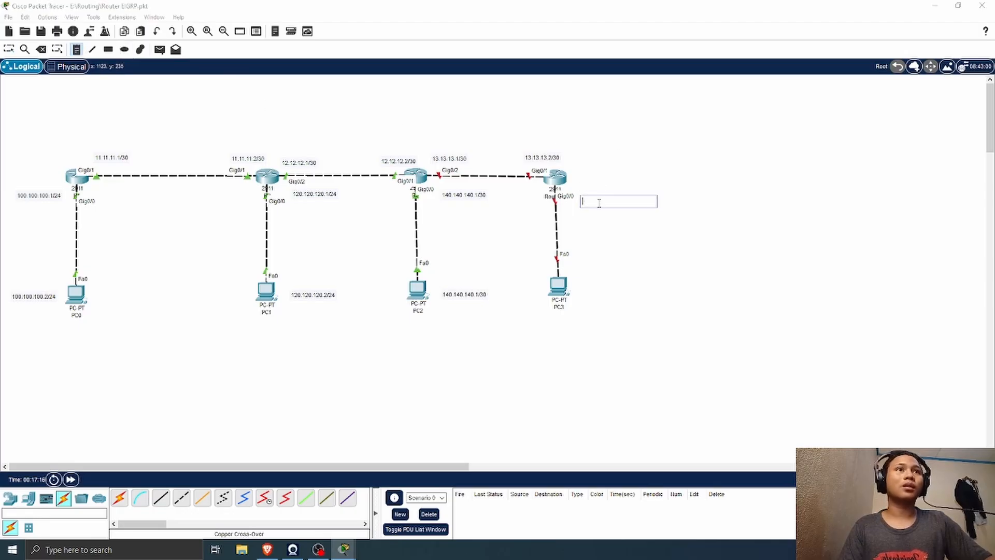
text(160.160.160.1/24)
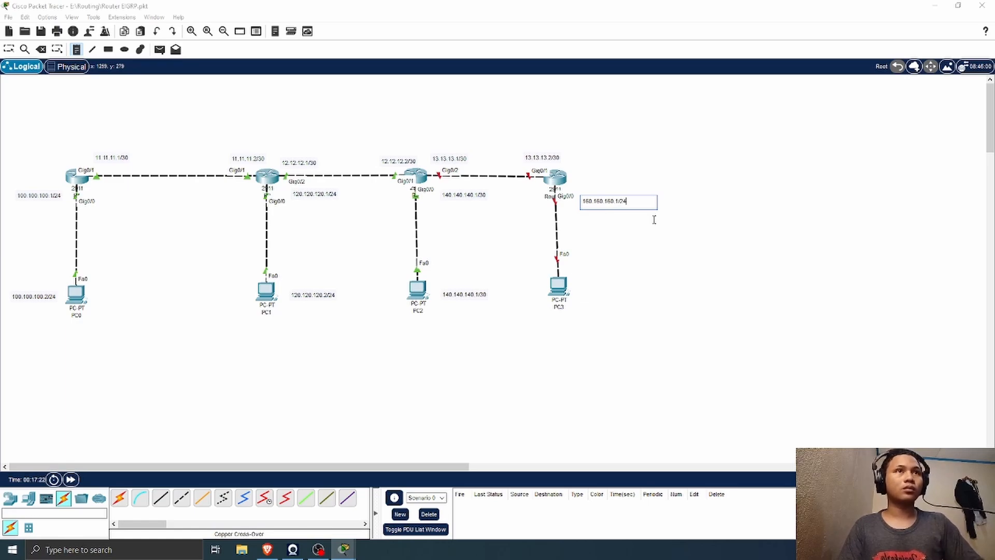
Step: Place a text note reading 160.160.160.2/24 beside PC3 and return to the selection tool
click(582, 289)
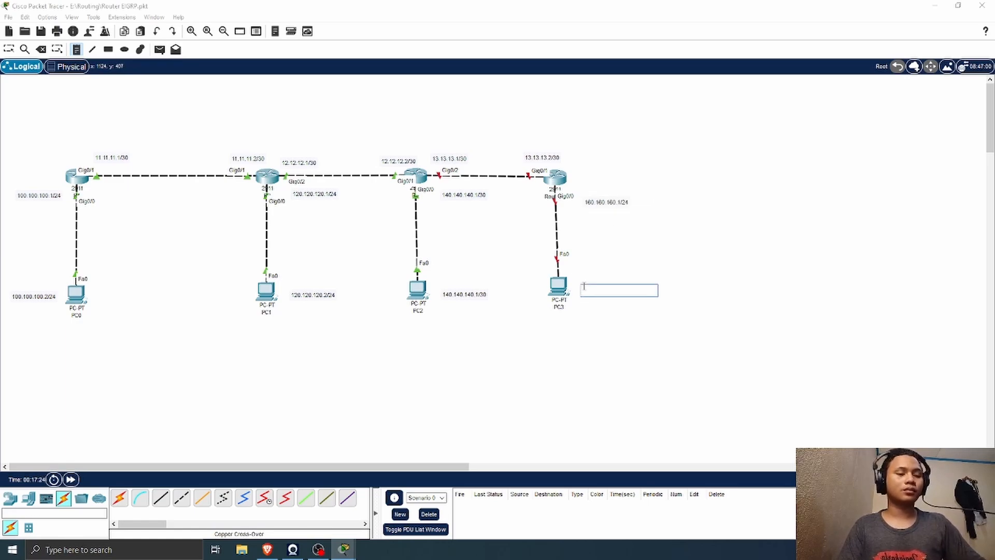
text(160.160.16)
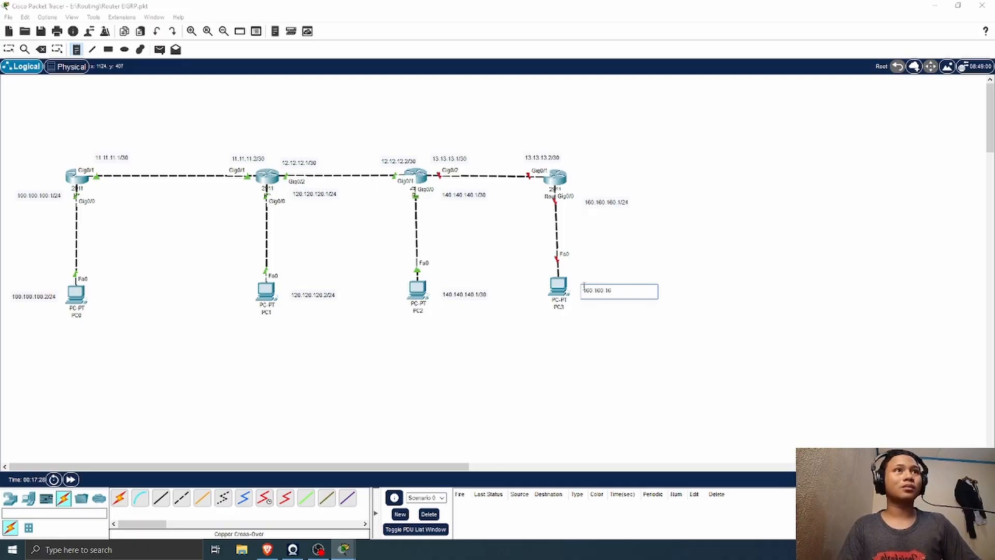
text(0.2)
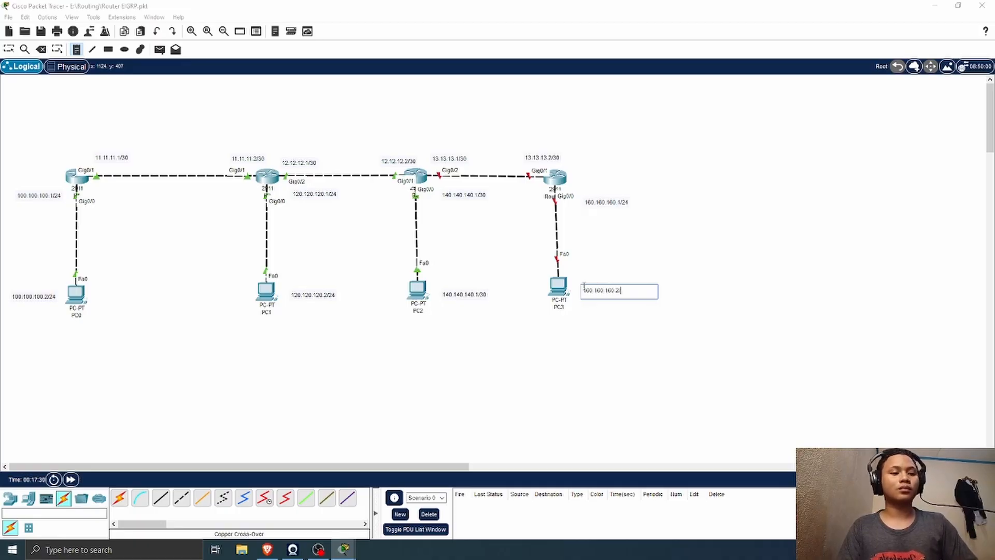
text(/24)
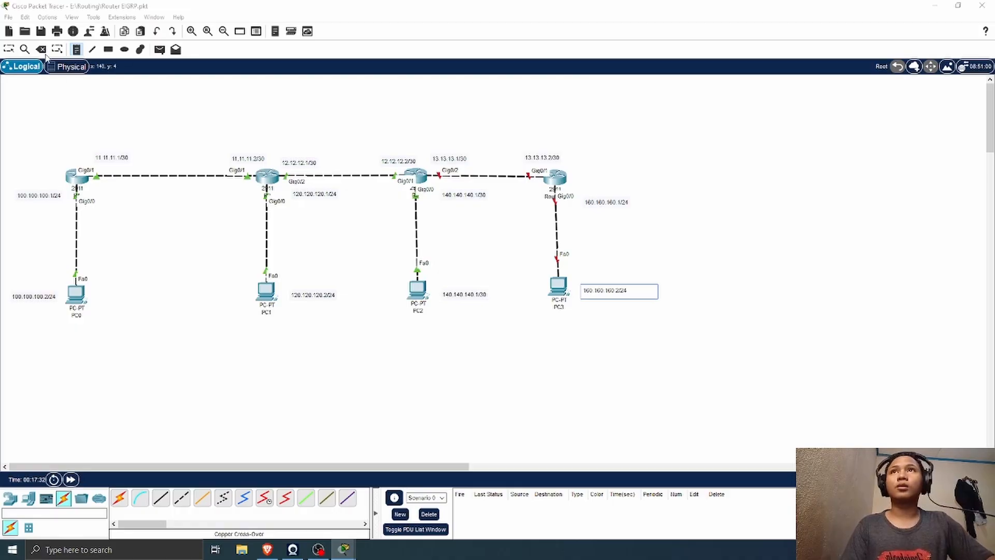
click(9, 49)
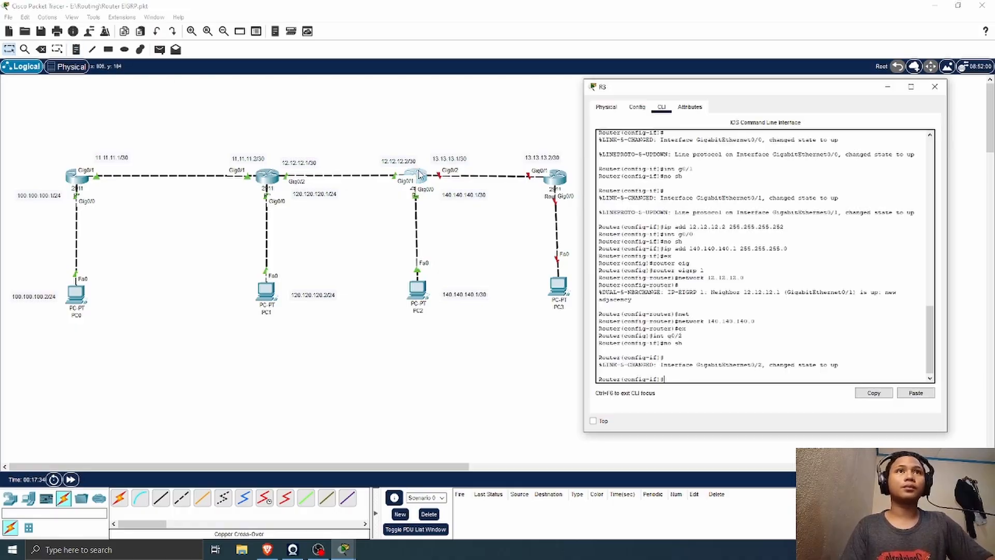
Step: Assign IP address 13.13.13.1 with mask 255.255.255.252 to R3's g0/2 interface in its command line and close the R3 window
click(417, 177)
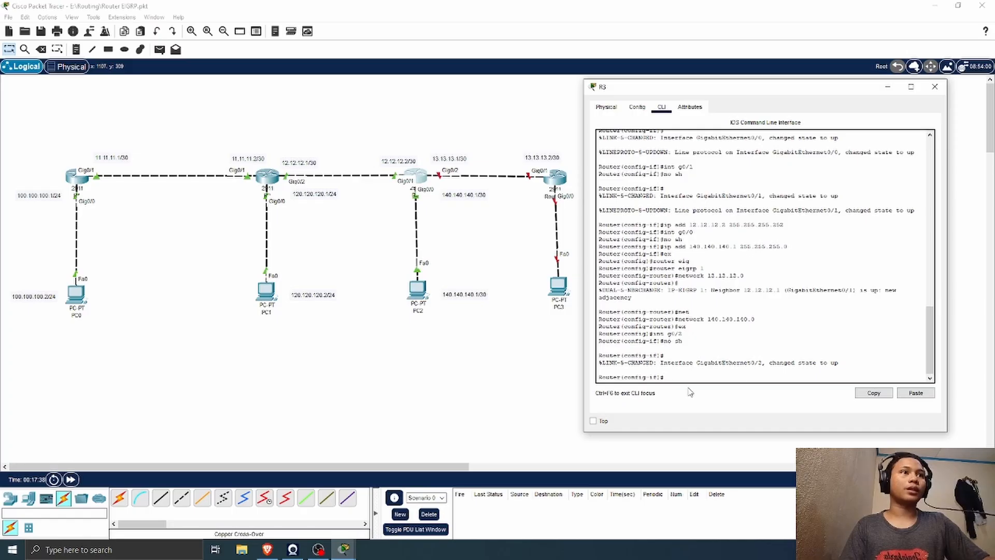
text(ip add 13.13.13.1 255)
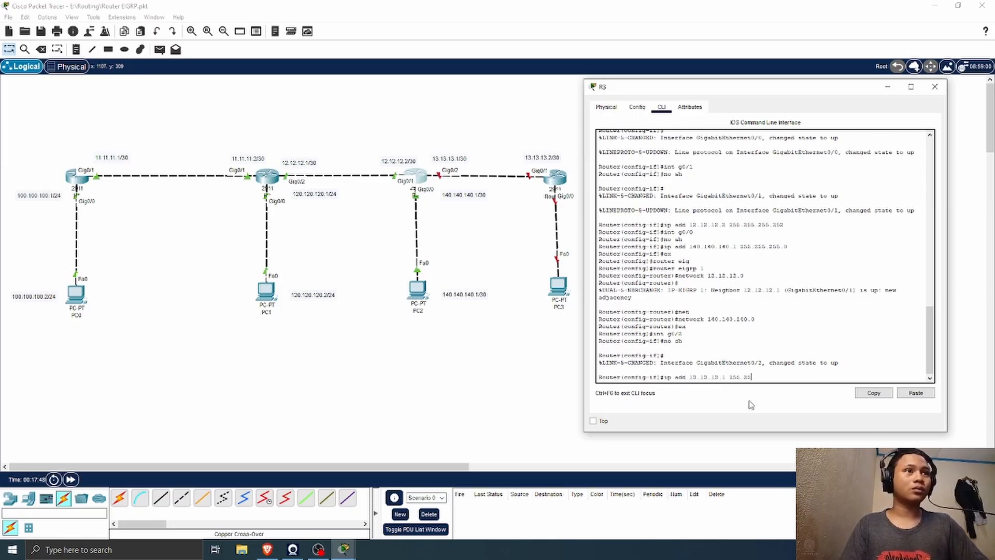
text(.255.)
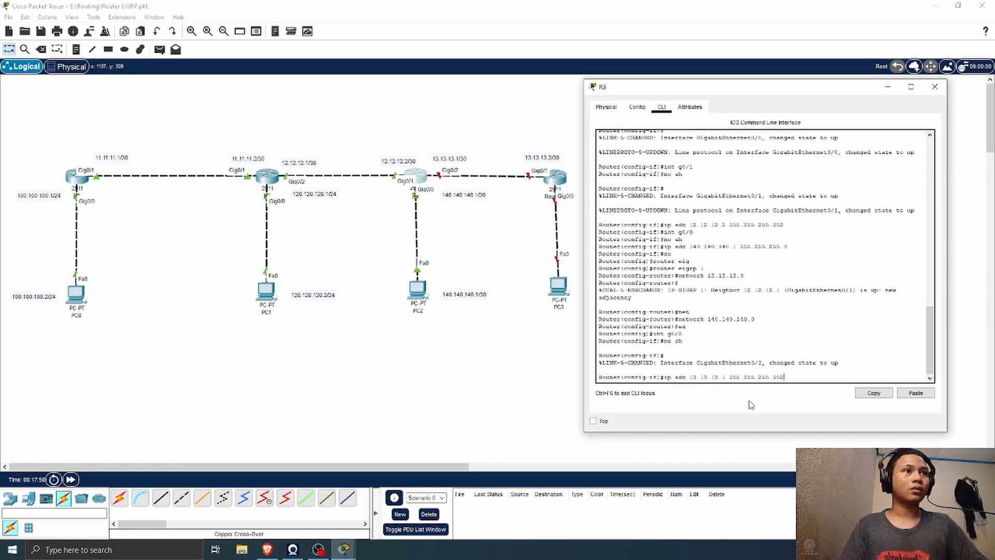
text(252)
key(Return)
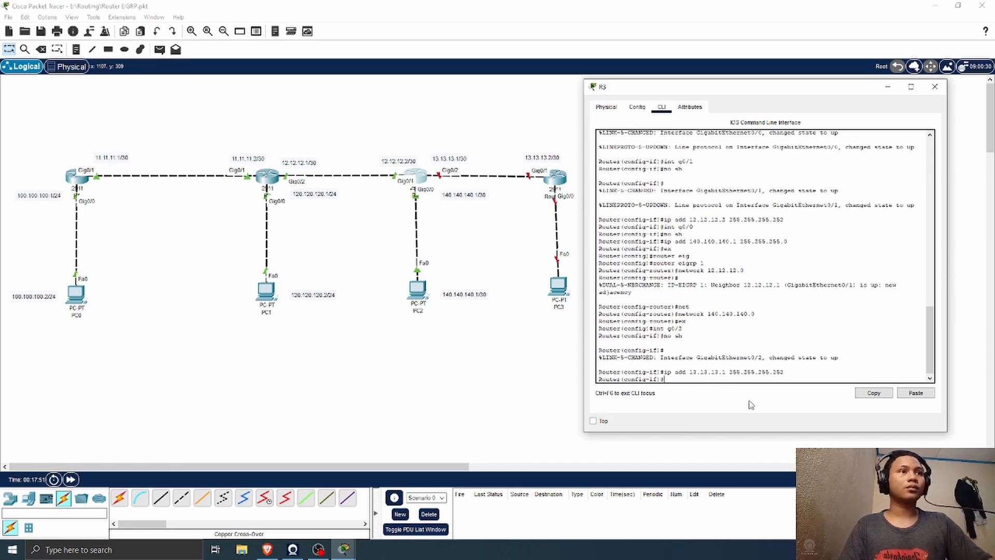
click(935, 87)
Step: Rename Router3 as R4 on its workspace label
click(557, 179)
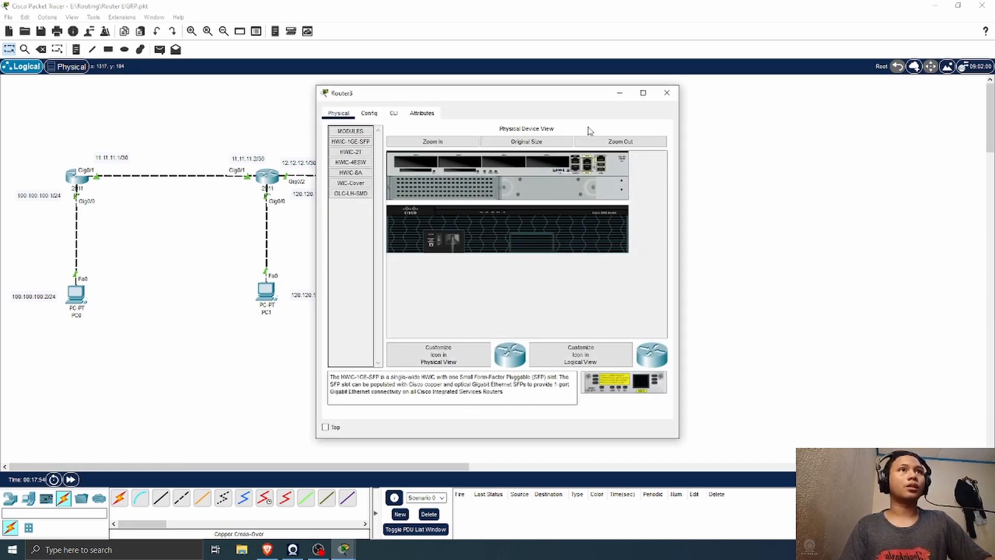
drag(513, 96, 813, 70)
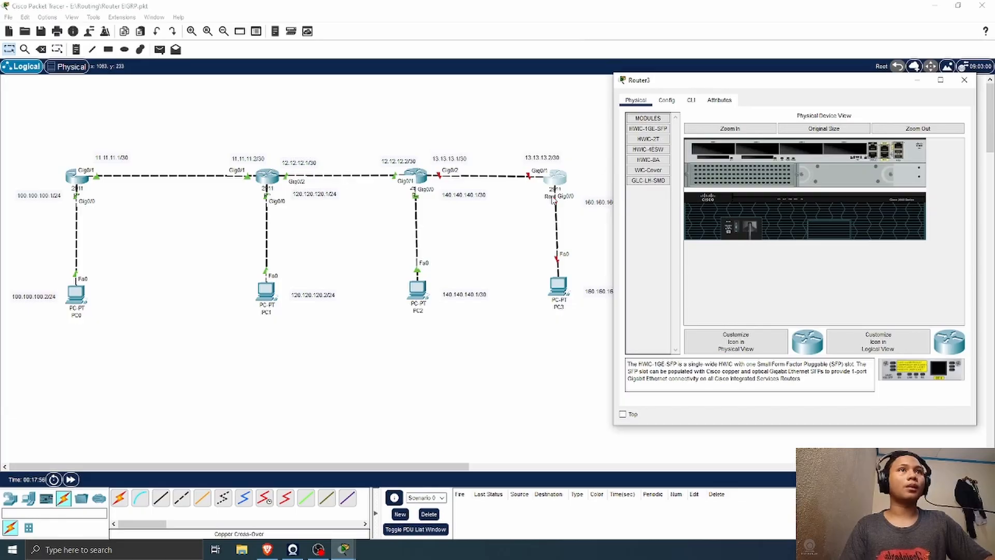
click(548, 196)
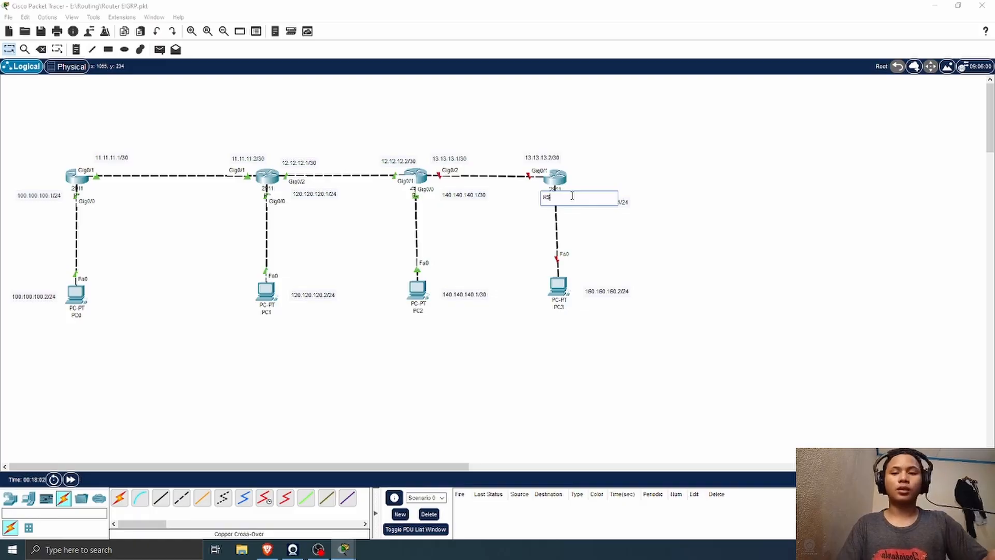
Step: Open R4's command line interface and enter global configuration mode with en and conf t
click(556, 179)
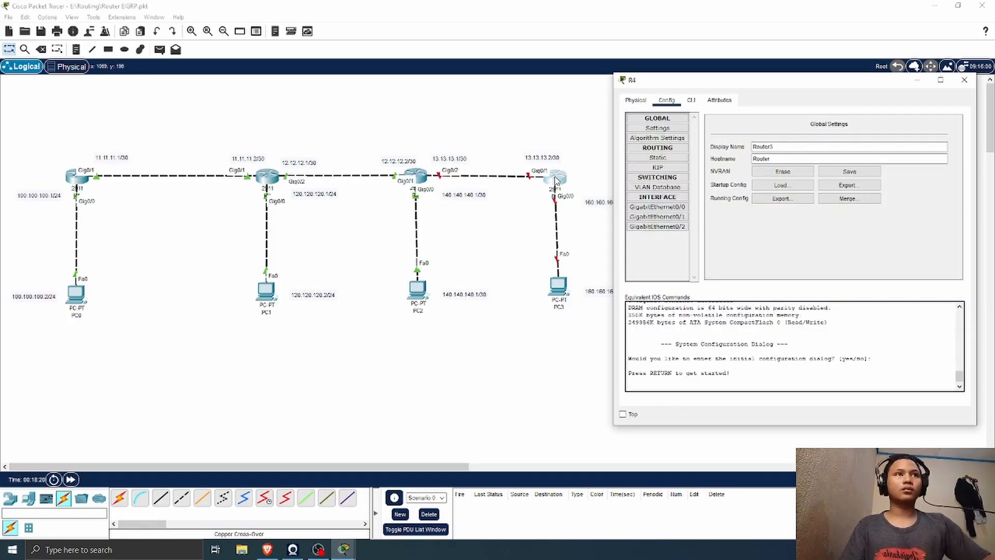
click(691, 100)
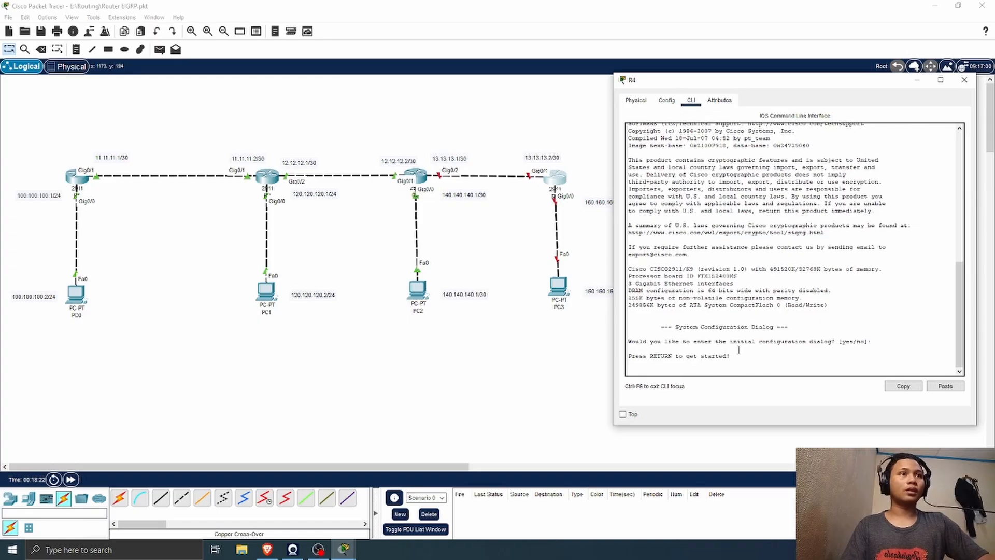
click(759, 372)
key(Return)
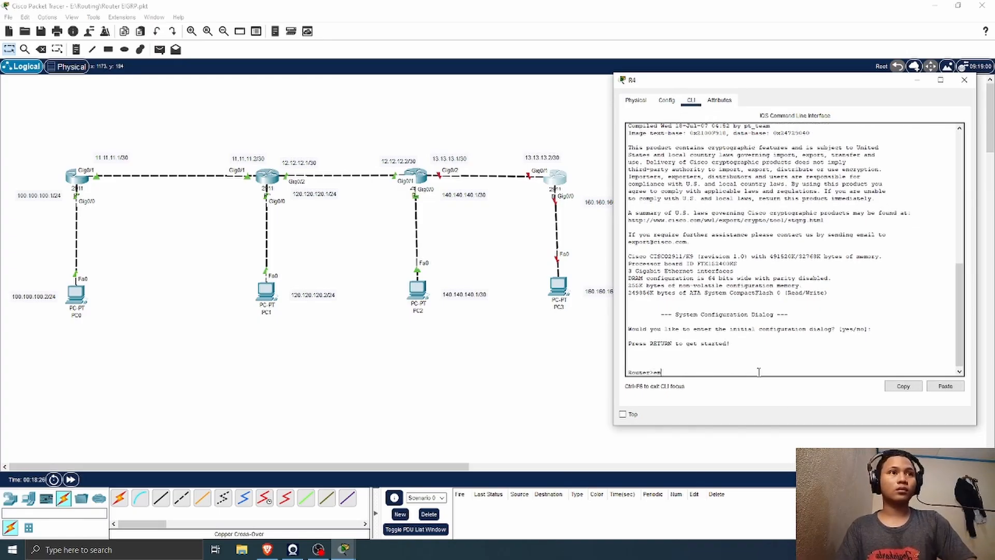
text(en)
key(Return)
text(conf t)
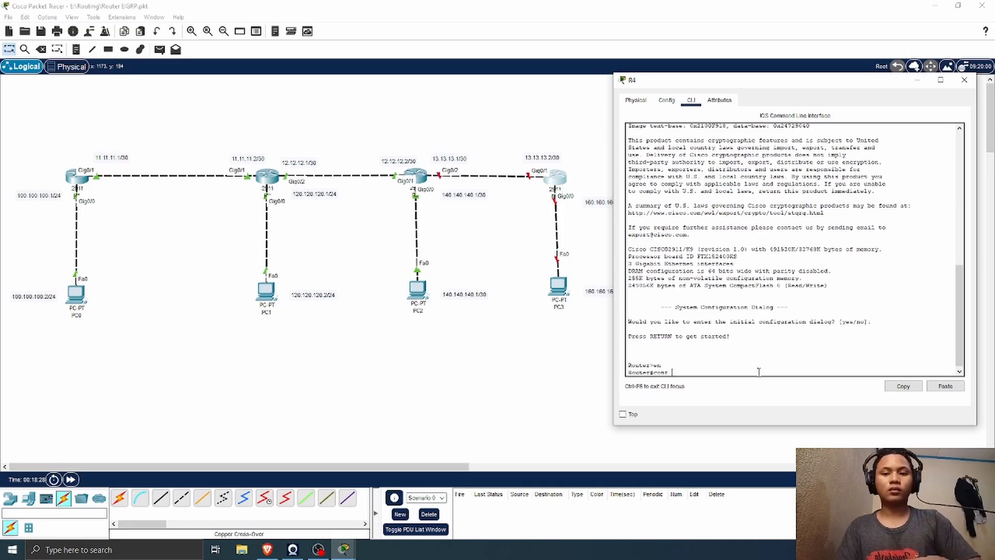
key(Return)
Step: Enable R4's interface g0/1 with no shutdown and assign it 13.13.13.2 with mask 255.255.255.252
text(ig)#i)
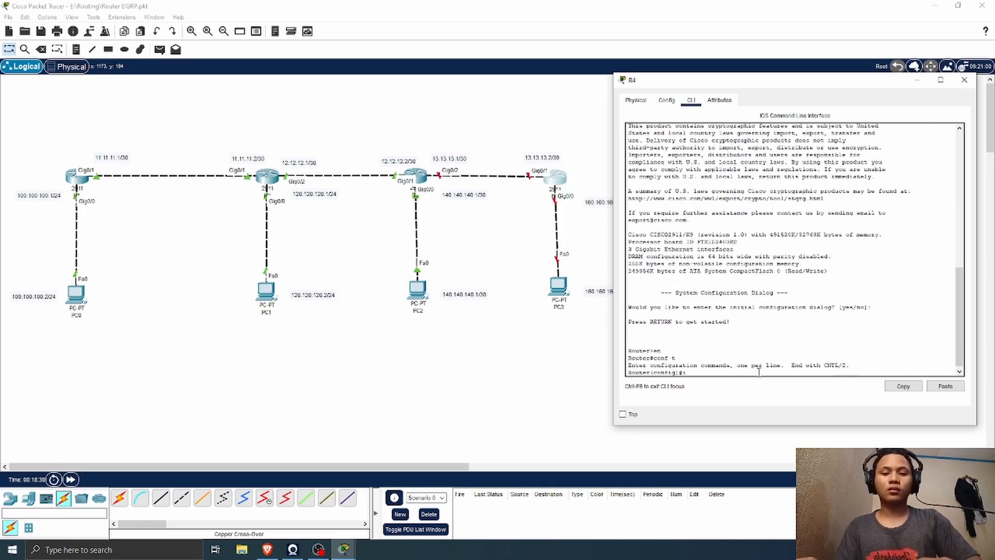
text(nt g0/1)
key(Return)
text(no)
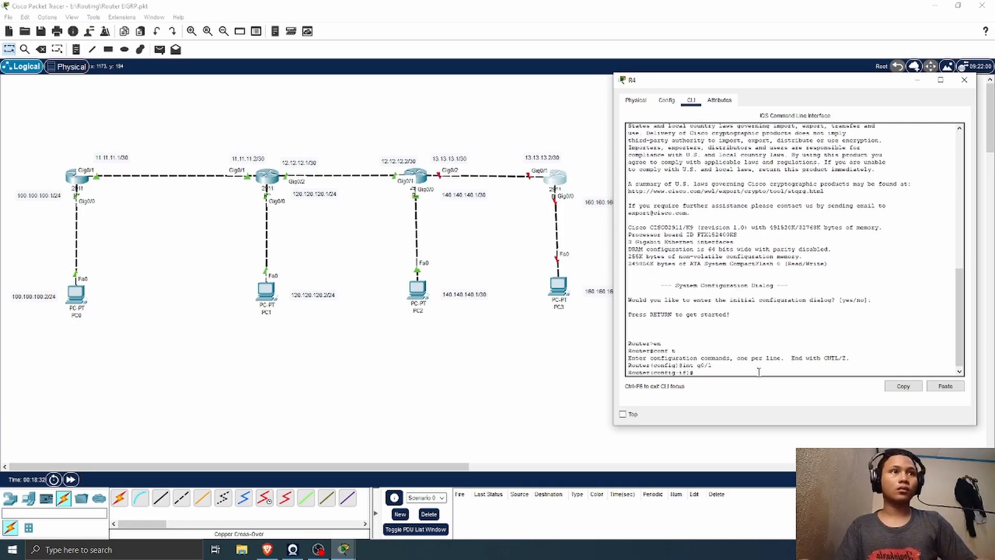
text( sh)
key(Return)
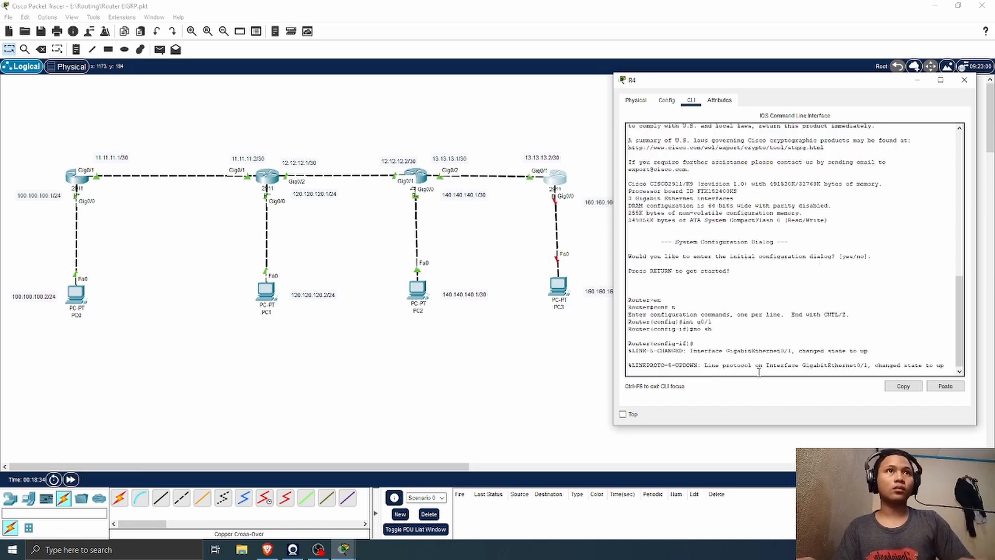
text(ip ad)
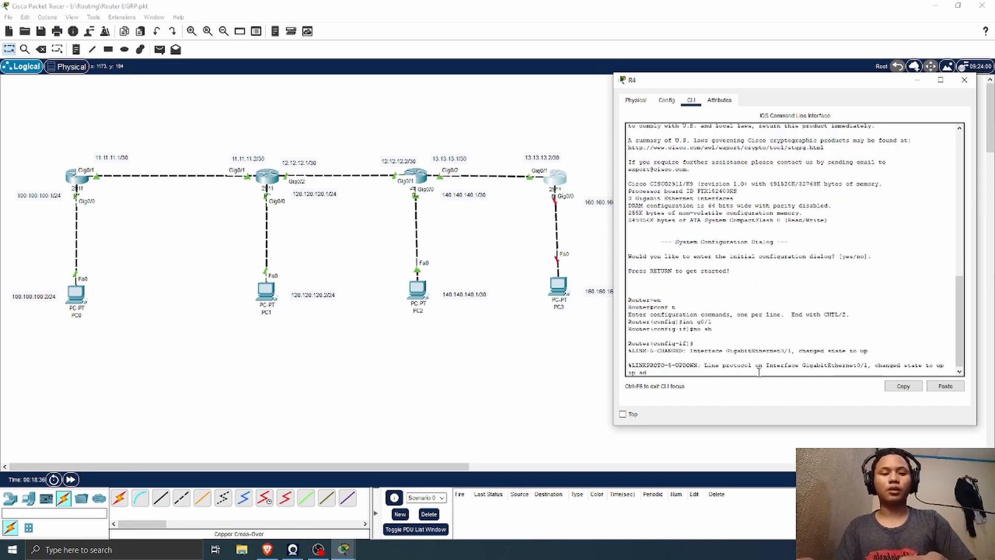
text(d 13.13.13.2 255.255.255.252)
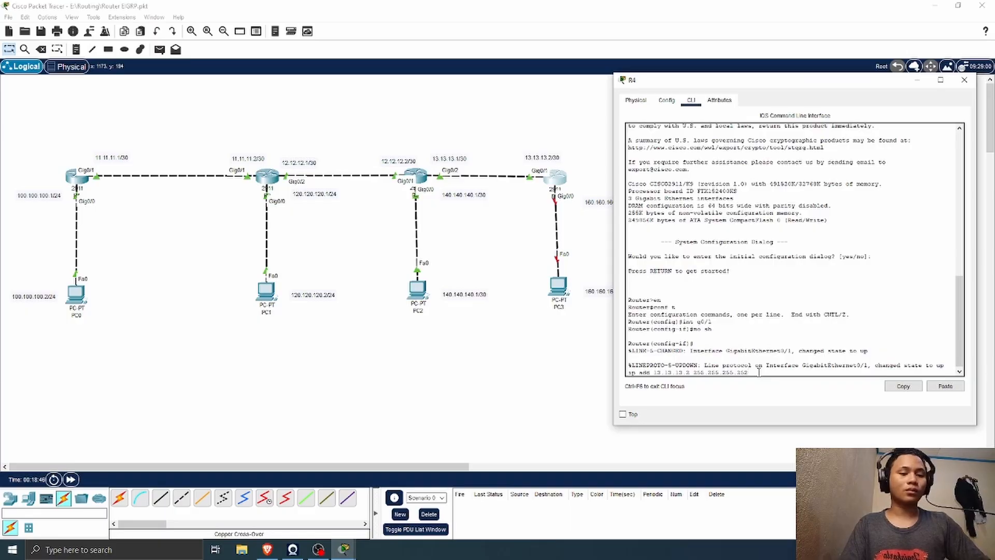
key(Return)
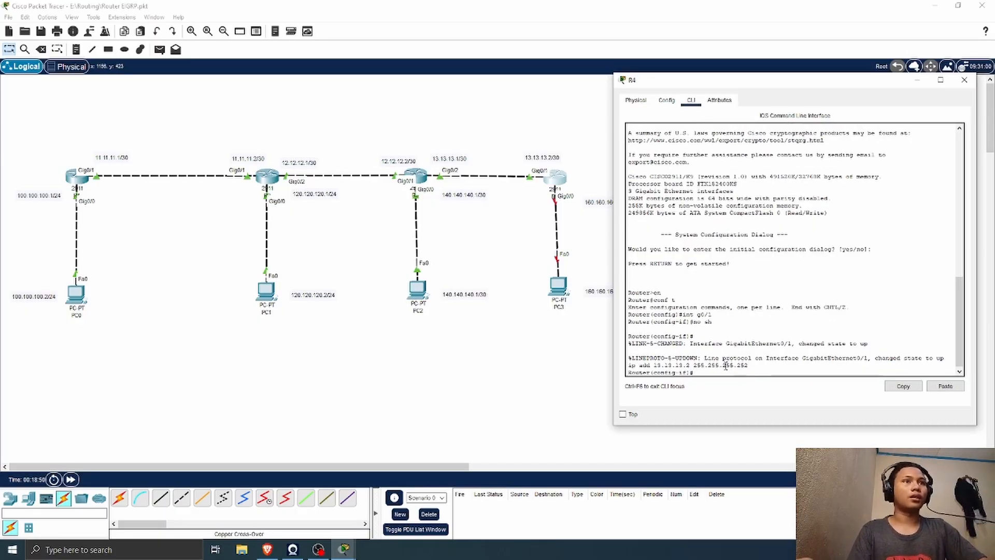
Step: Enable R4's interface g0/0 with no shutdown and assign it 160.160.160.1 with mask 255.255.255.0
scroll(726, 368, down, 1)
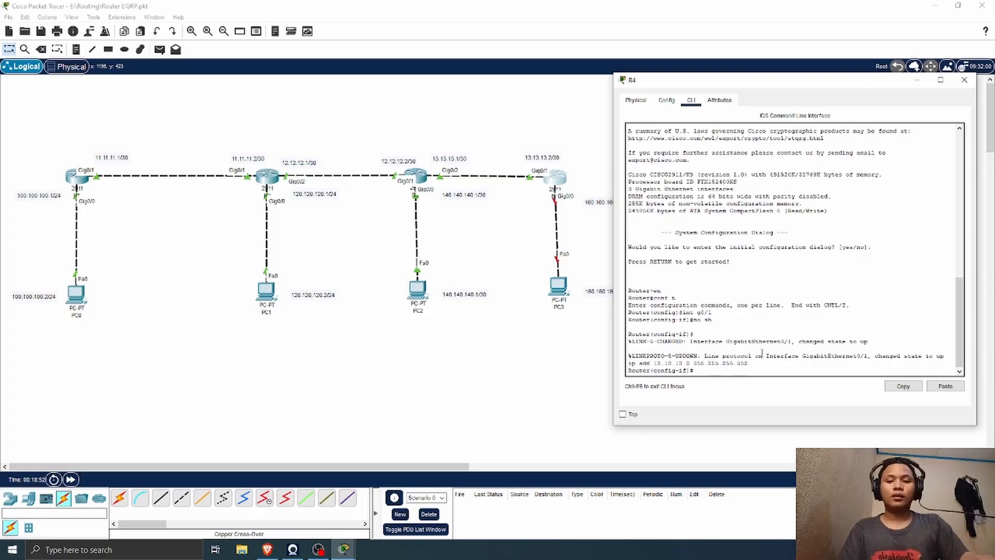
text(int)
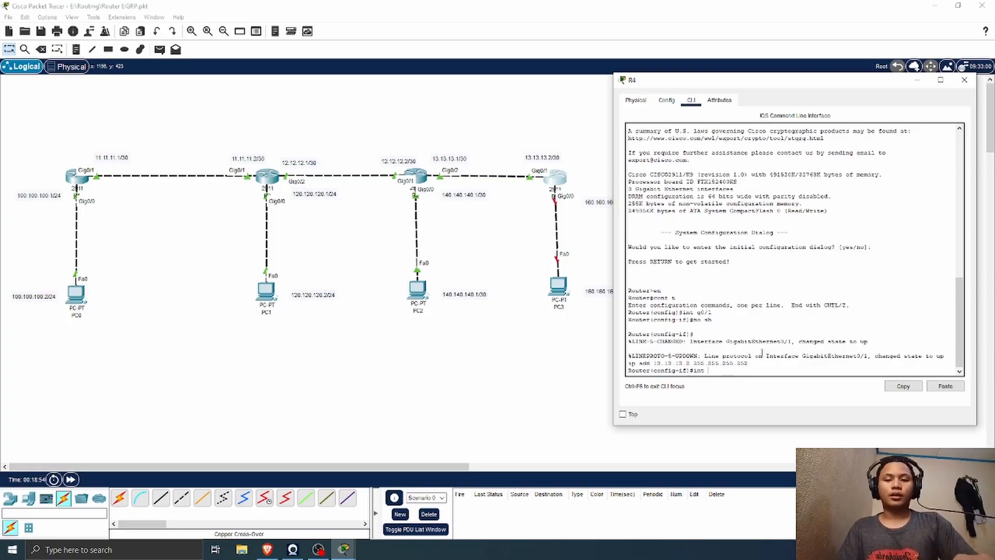
text( g0/0)
key(Return)
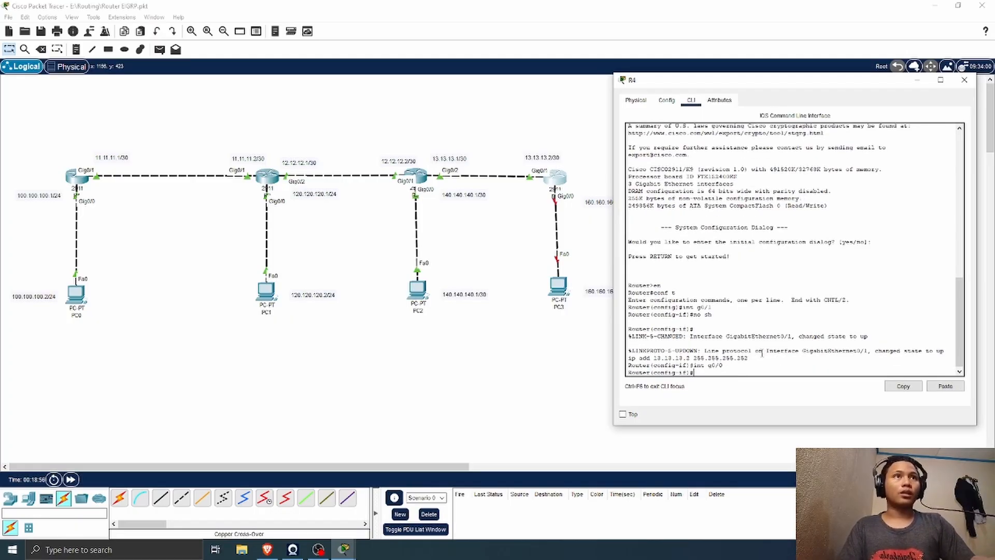
text(no sh)
key(Return)
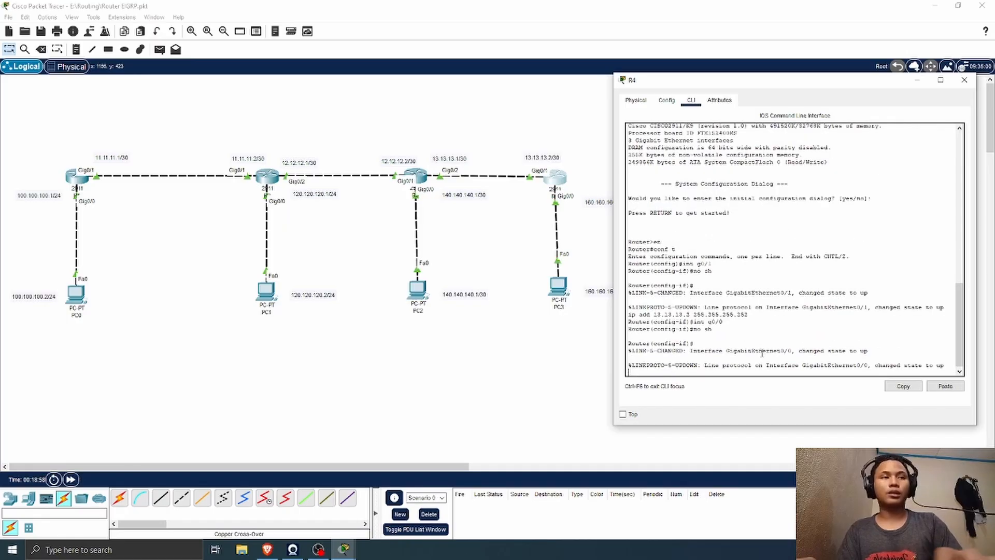
key(Return)
text(ip add)
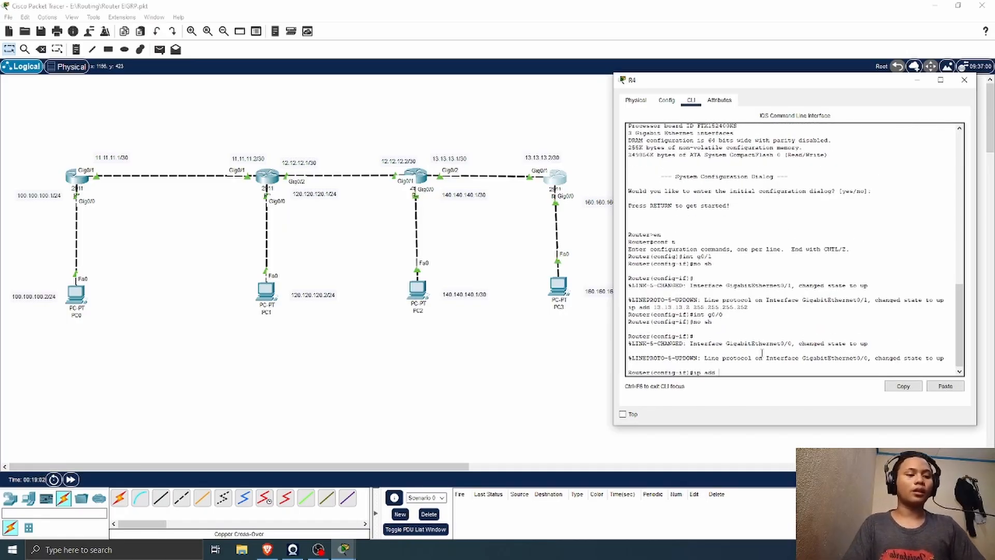
text( 1)
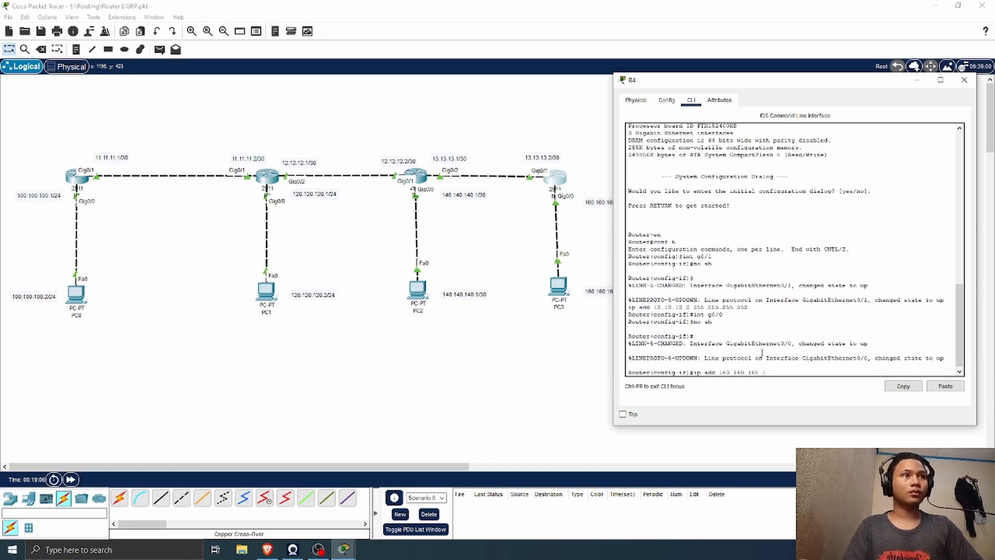
text(40.160.160.1 255.255.255.0)
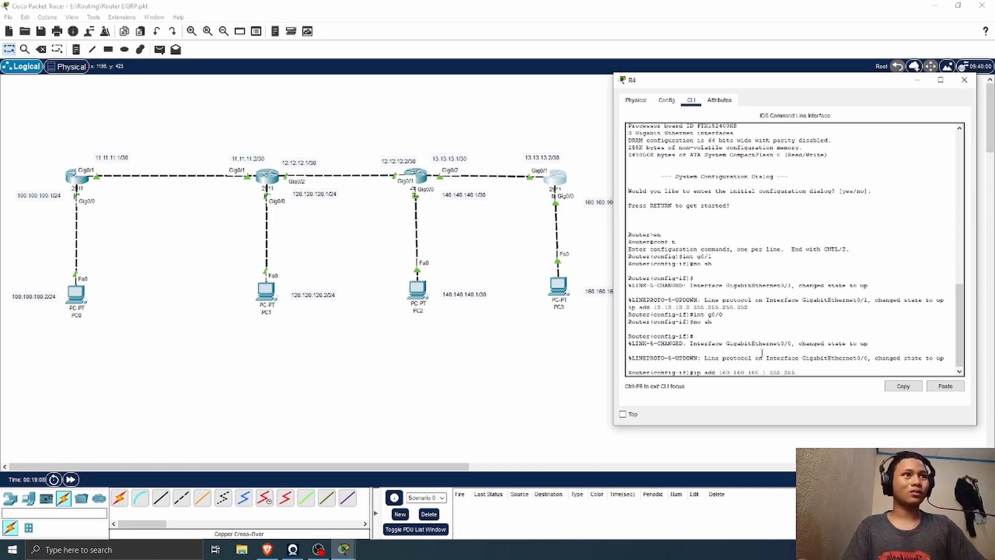
key(Return)
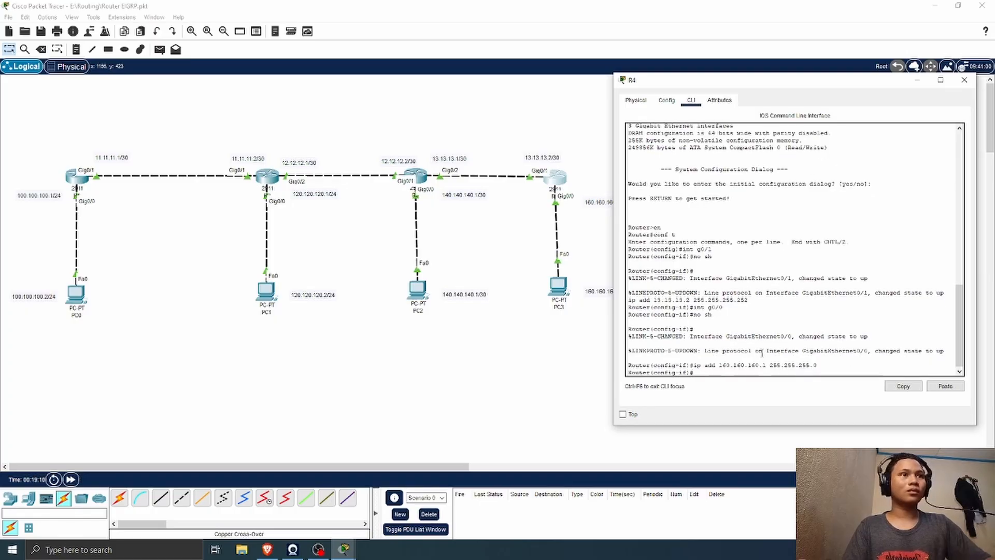
Step: Close R4's window, align PC3 directly below R4, and move the 160.160.160.1/24 and 160.160.160.2/24 labels closer to their devices
click(964, 79)
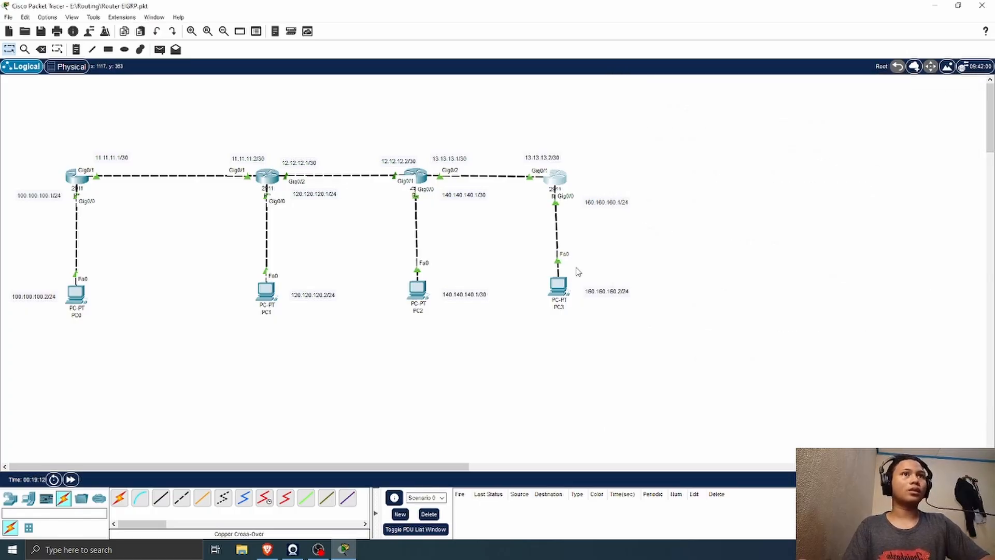
drag(553, 283, 589, 289)
drag(610, 204, 592, 203)
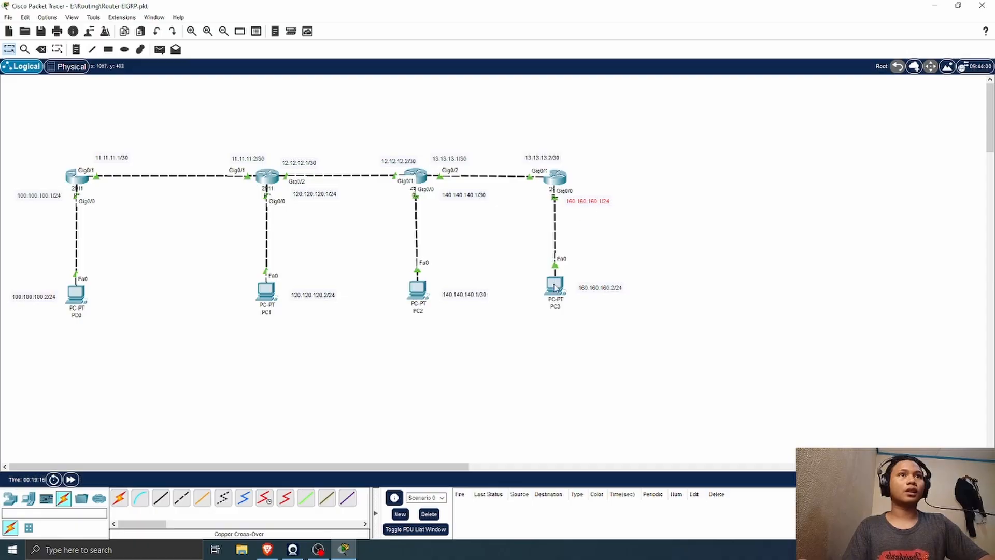
Step: Give PC3 the static IPv4 address 160.160.160.2 with subnet mask 255.255.255.0 in its IP configuration
click(554, 284)
click(400, 113)
click(353, 163)
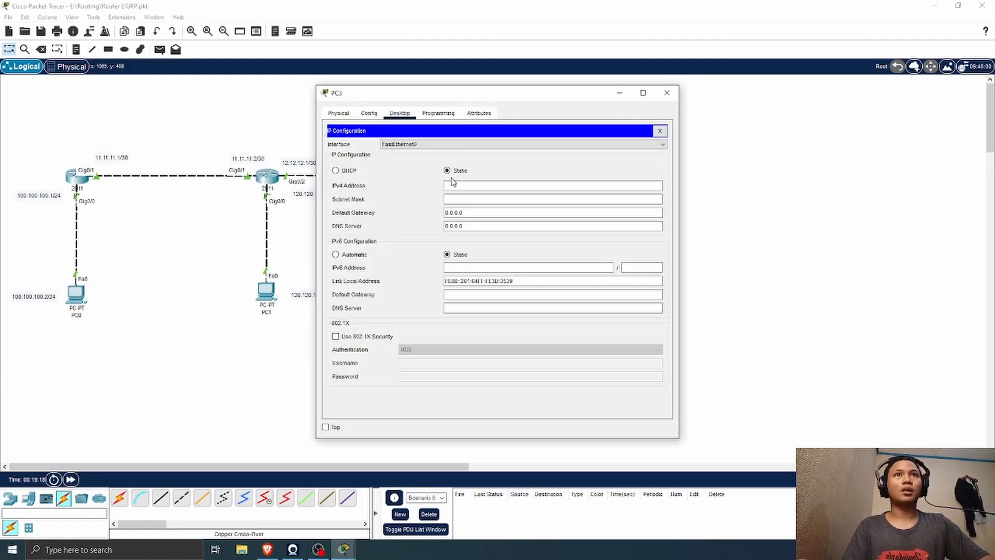
click(463, 185)
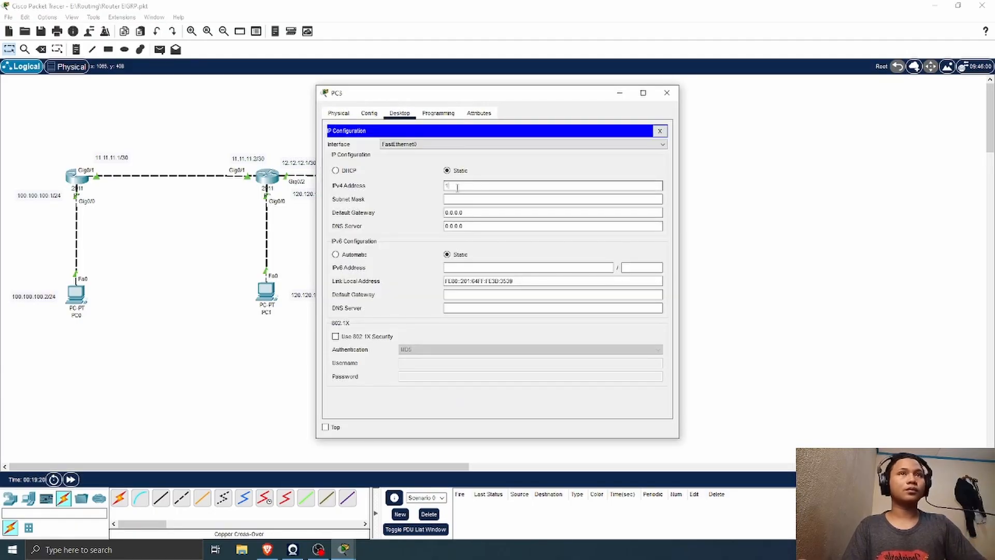
text(160.160.2)
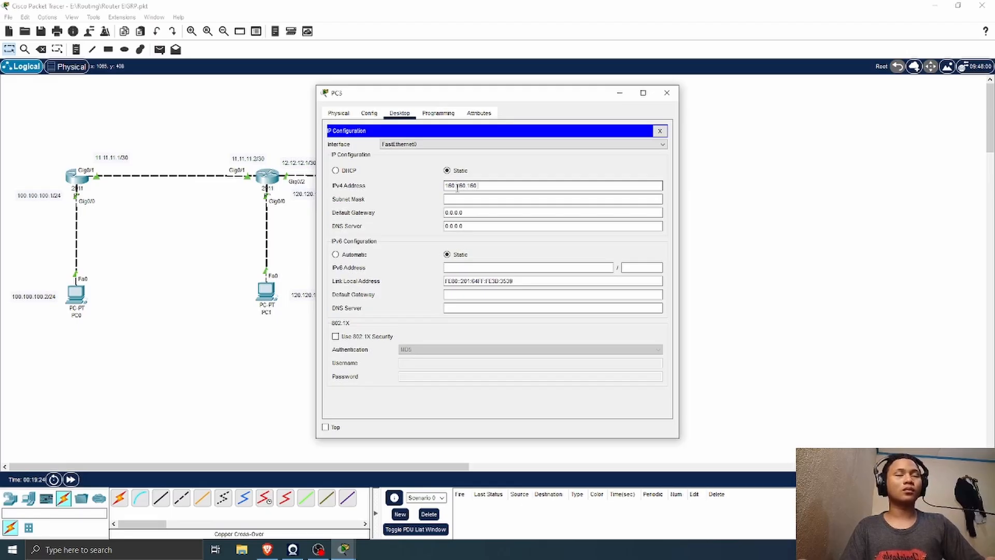
click(482, 197)
key(BackSpace)
key(BackSpace)
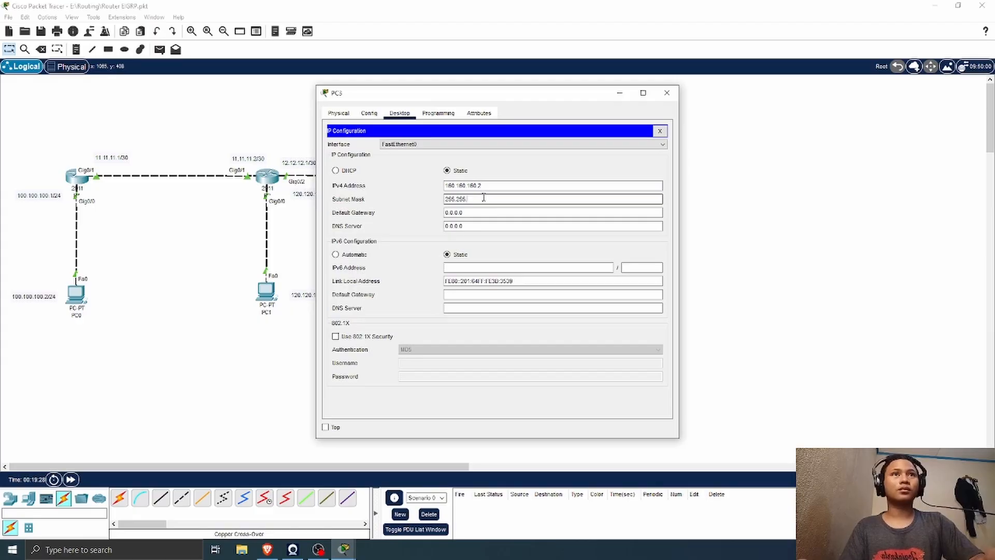
text(255)
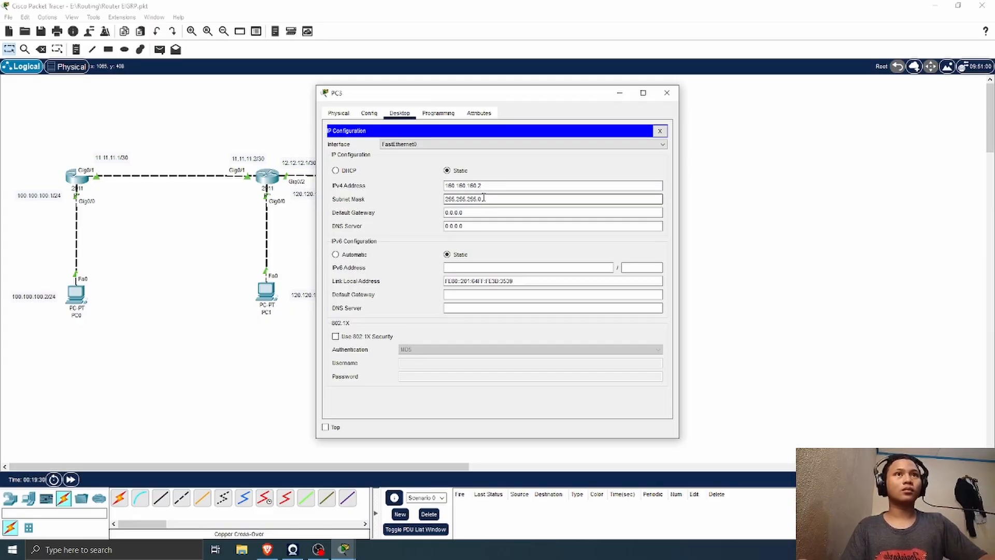
text(.0)
Step: Set PC3's IPv4 default gateway to 160.160.160.1 and close its configuration window
drag(472, 213, 438, 215)
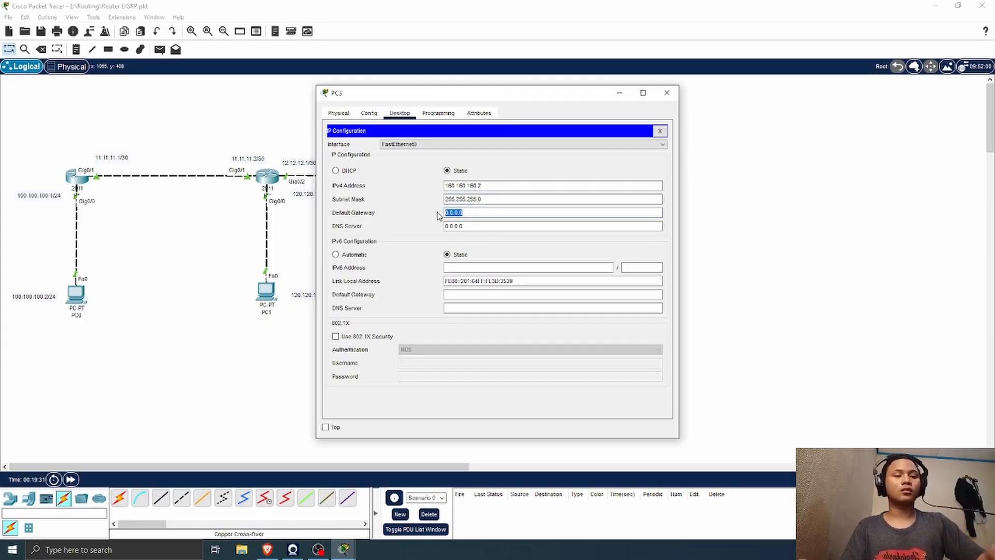
key(BackSpace)
text(160.)
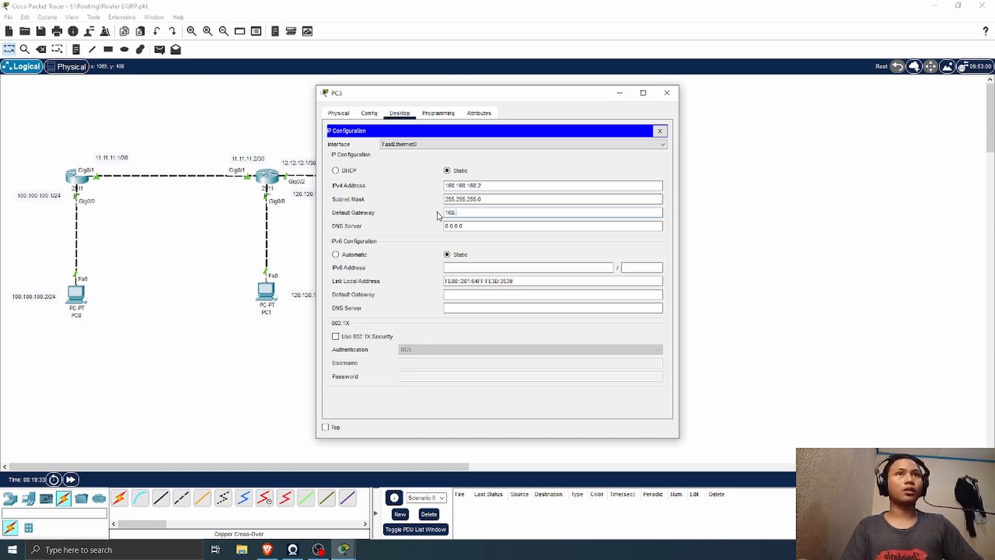
text(160.160.1)
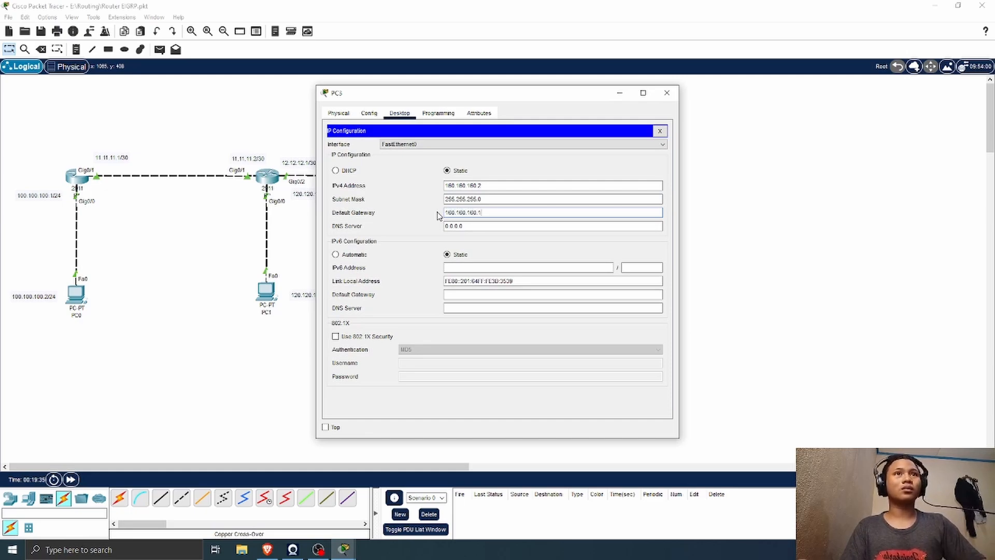
click(667, 93)
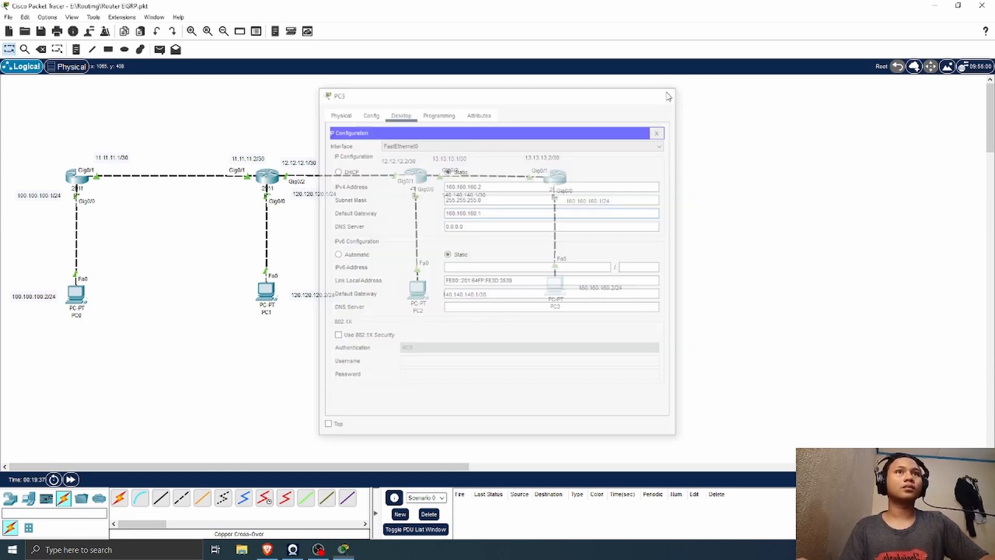
Step: Test connectivity by sending a simple PDU from PC3 to R4, and delete the test entry from the PDU list
click(159, 50)
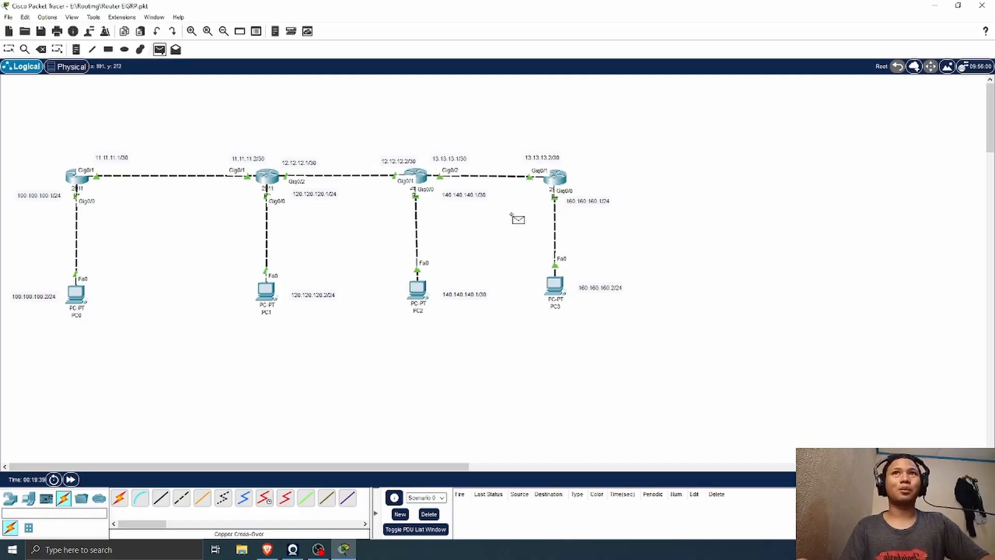
click(555, 285)
click(557, 179)
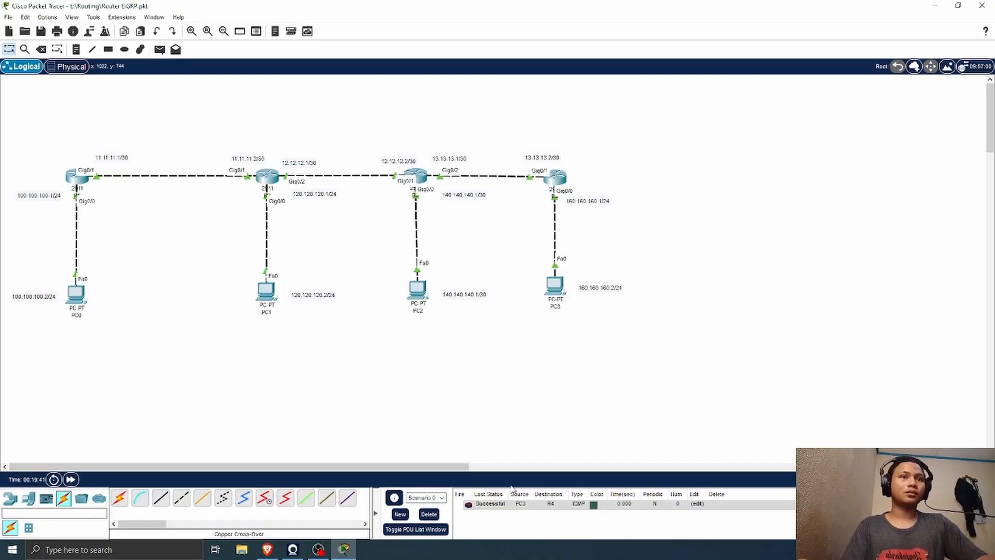
double_click(851, 504)
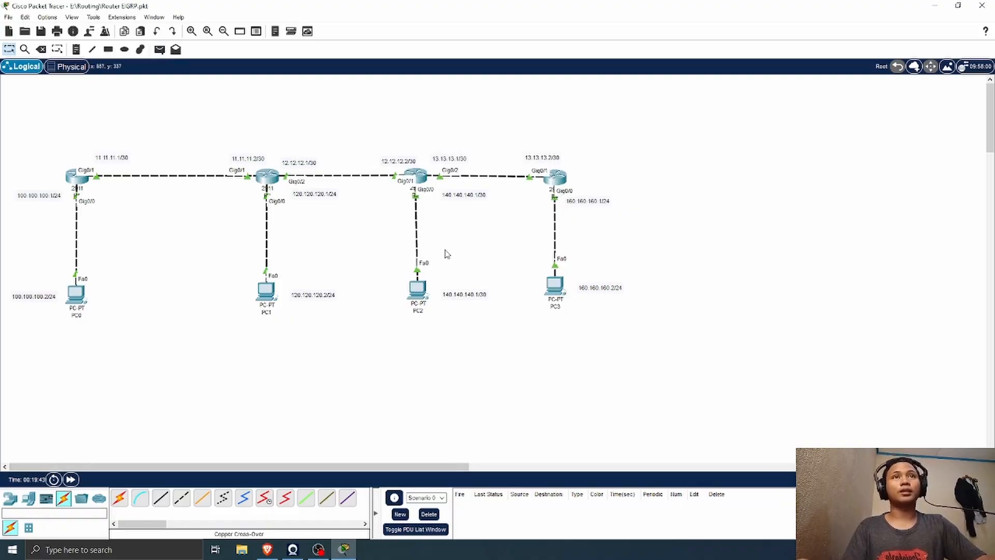
Step: Open R3's command line, exit interface configuration, and enter EIGRP configuration with router eigrp 1
click(423, 177)
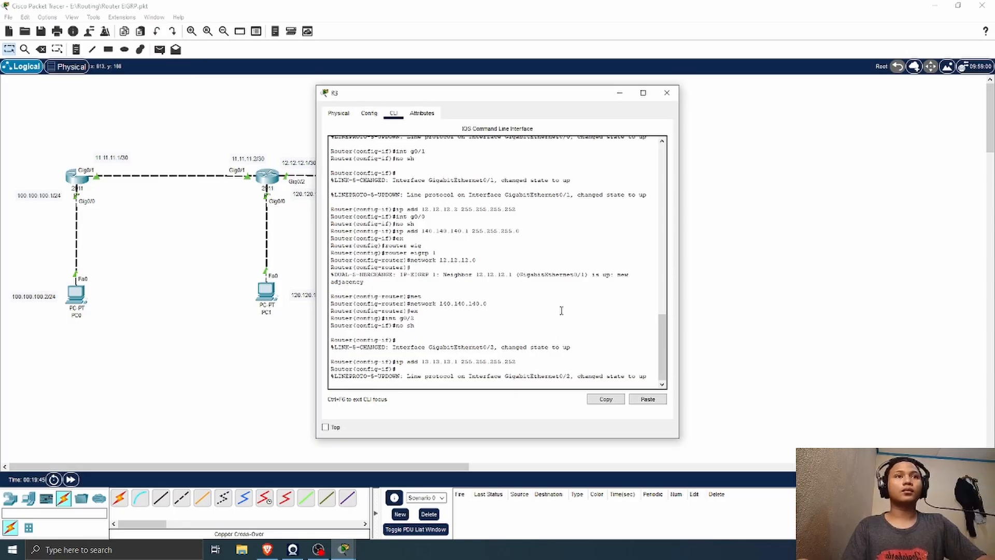
drag(495, 87, 761, 93)
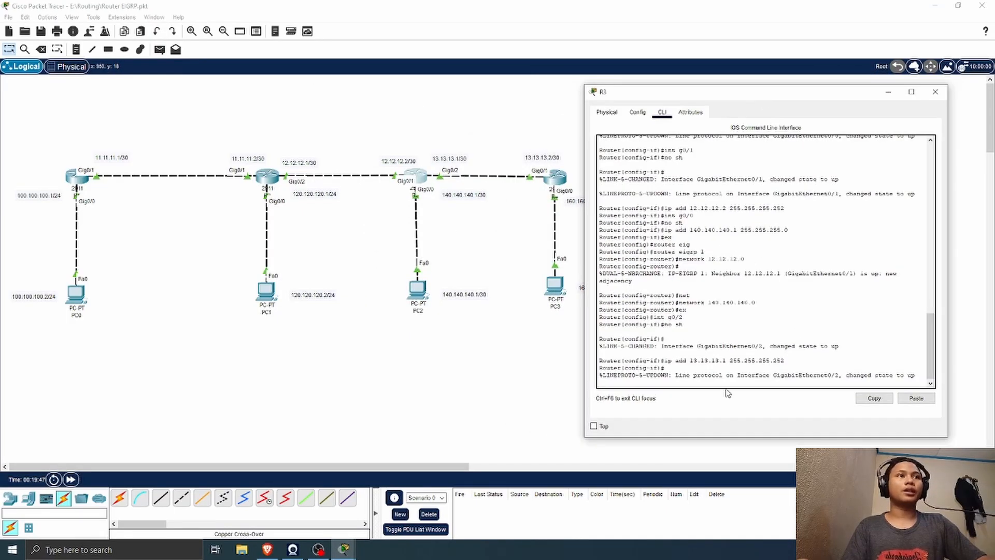
key(Return)
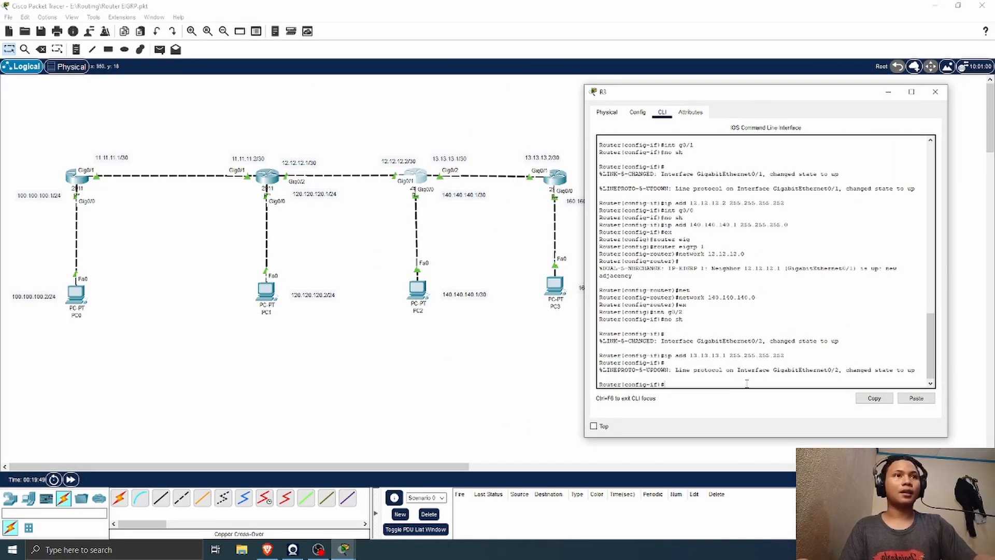
text(ex)
key(Return)
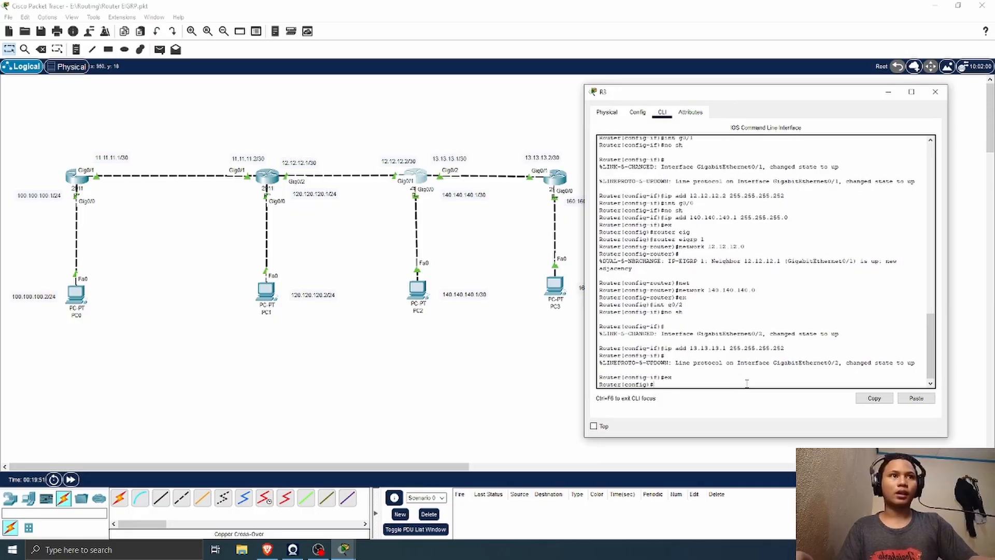
text(router )
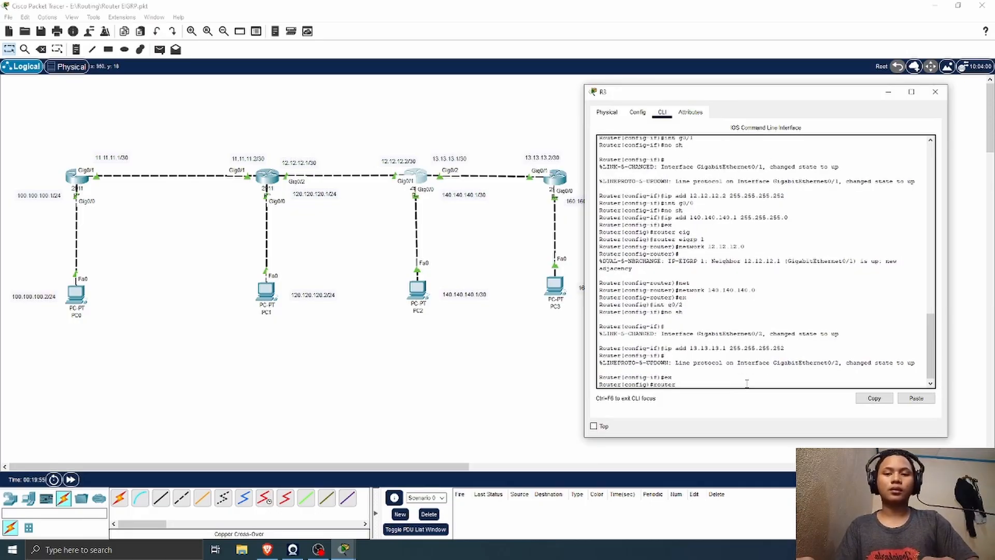
text(eigrp)
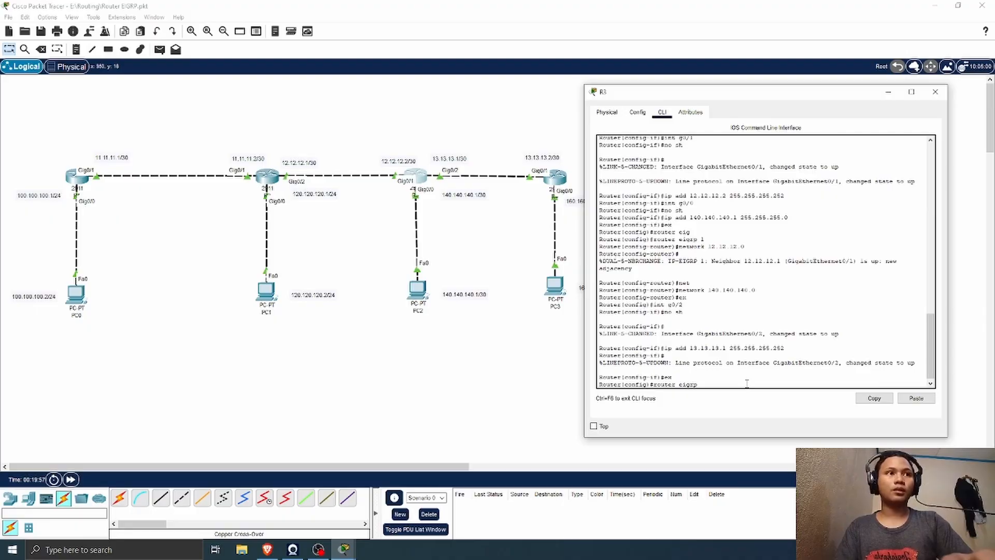
text( 1)
key(Return)
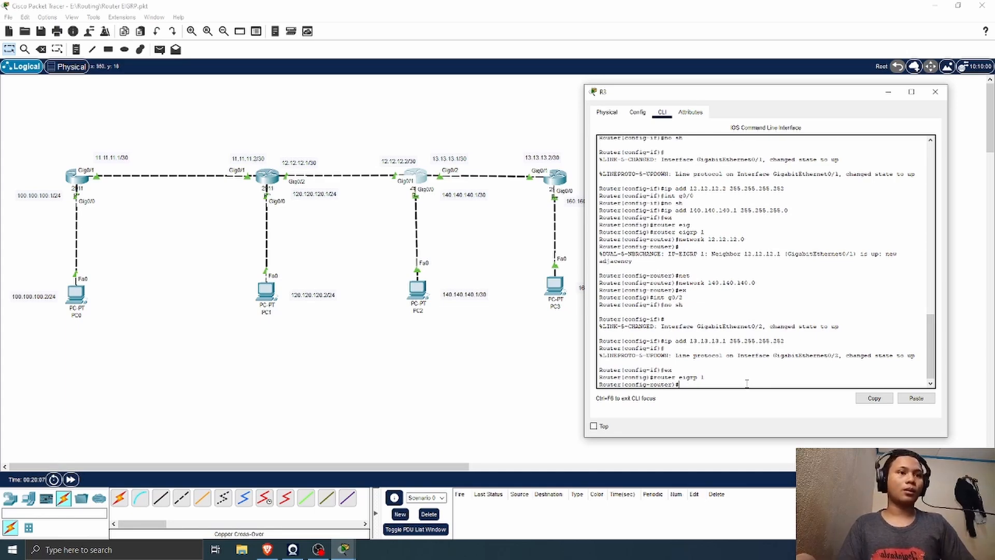
Step: Advertise network 13.13.13.0 in R3's EIGRP 1 process and close R3's window
text(net)
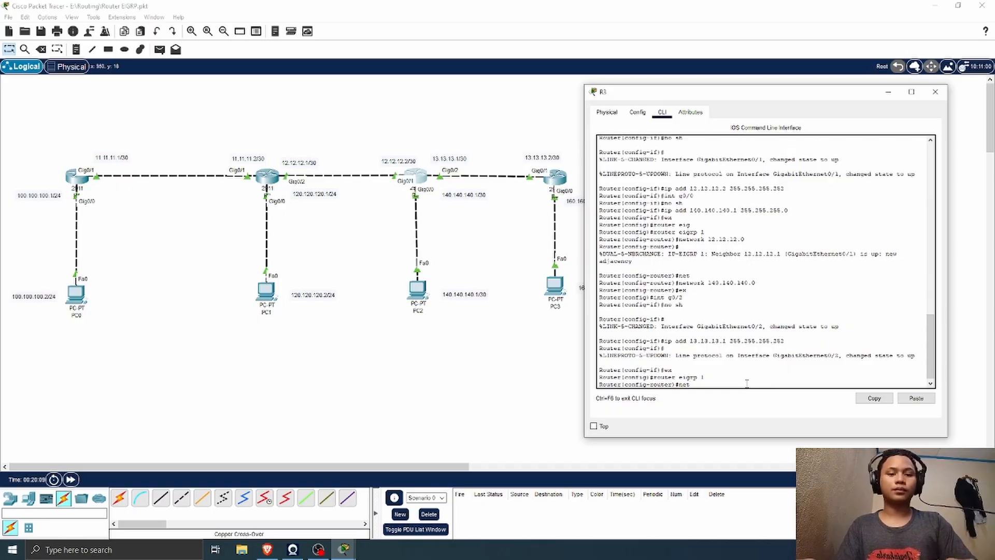
text(work)
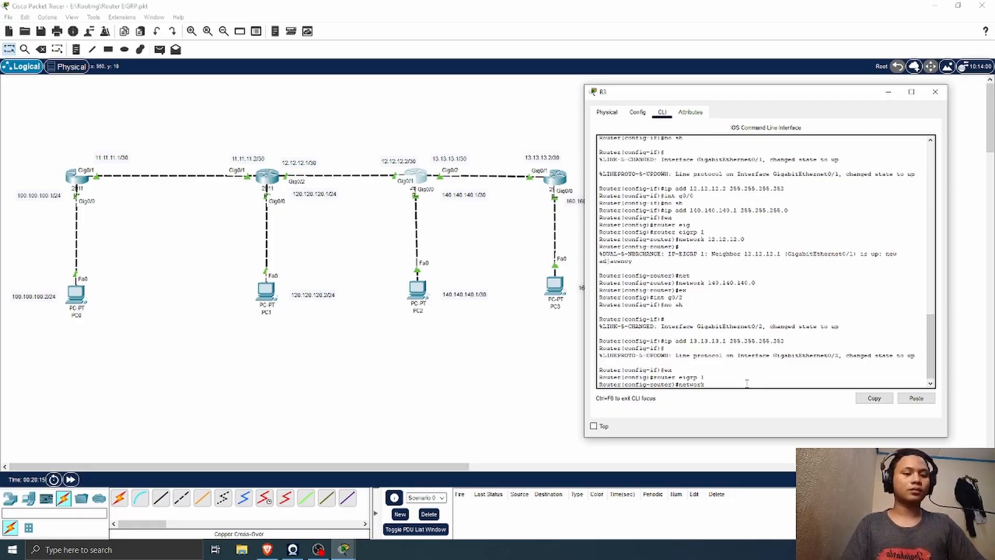
text(13.13)
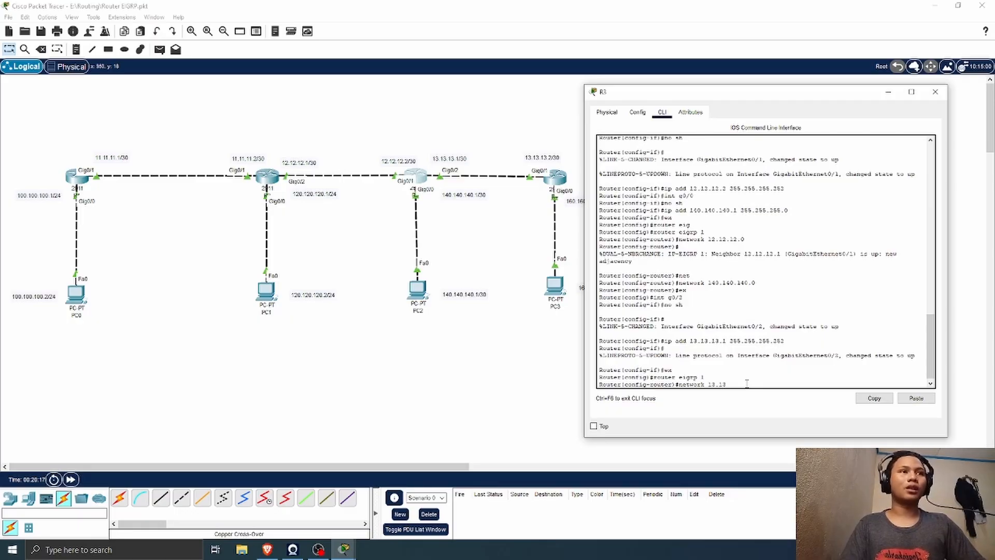
text(.13.130)
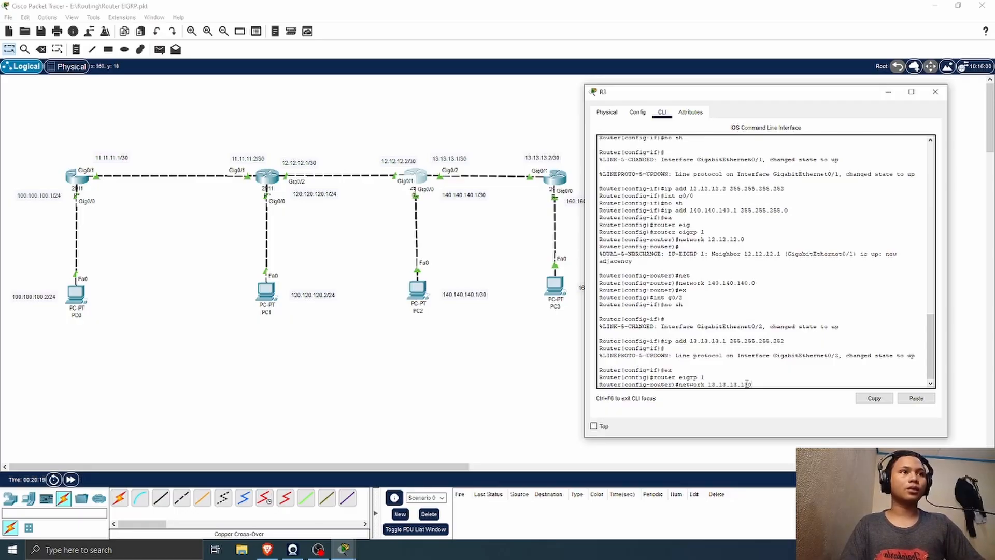
key(BackSpace)
key(BackSpace)
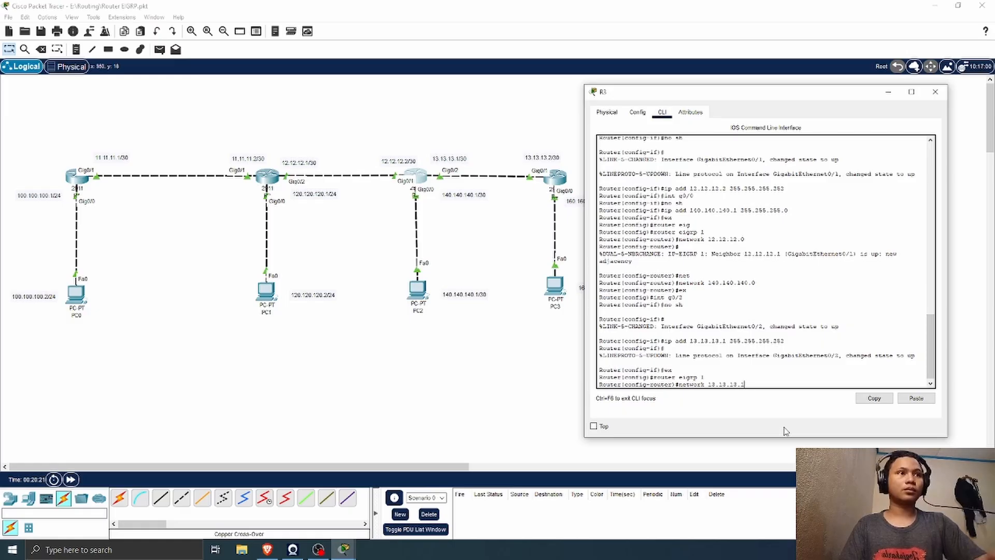
text(0)
key(Return)
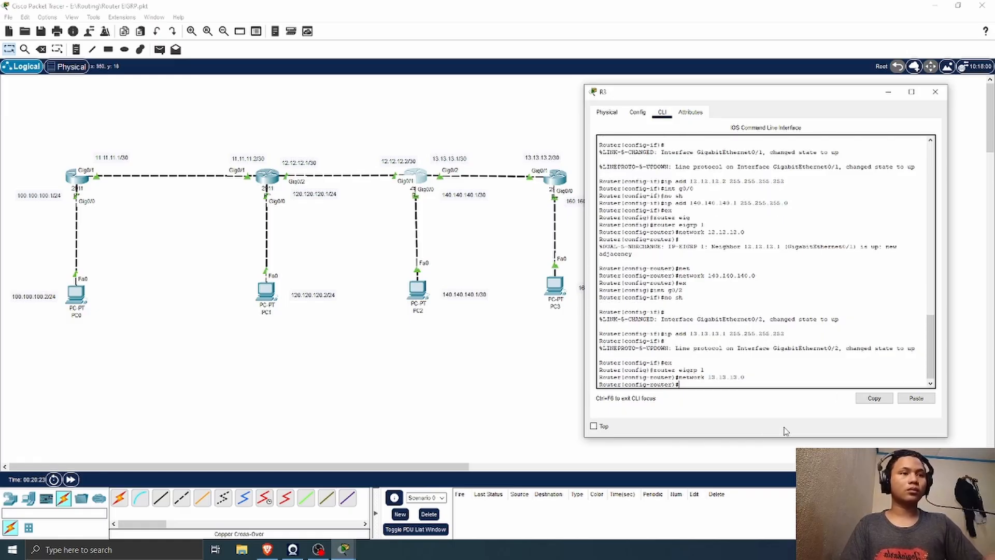
click(942, 97)
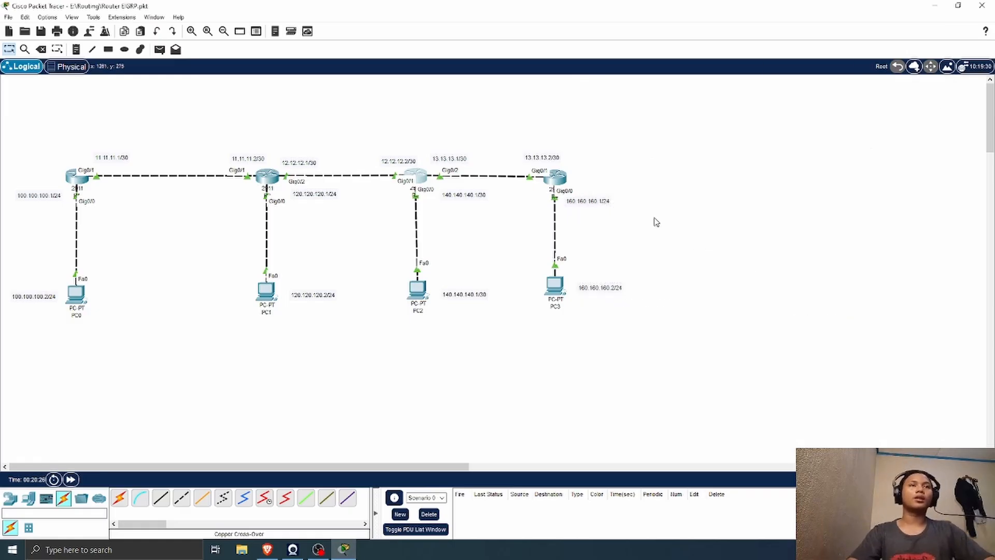
Step: Open R4's command line, exit interface configuration, and enter EIGRP configuration with router eigrp 1
click(555, 176)
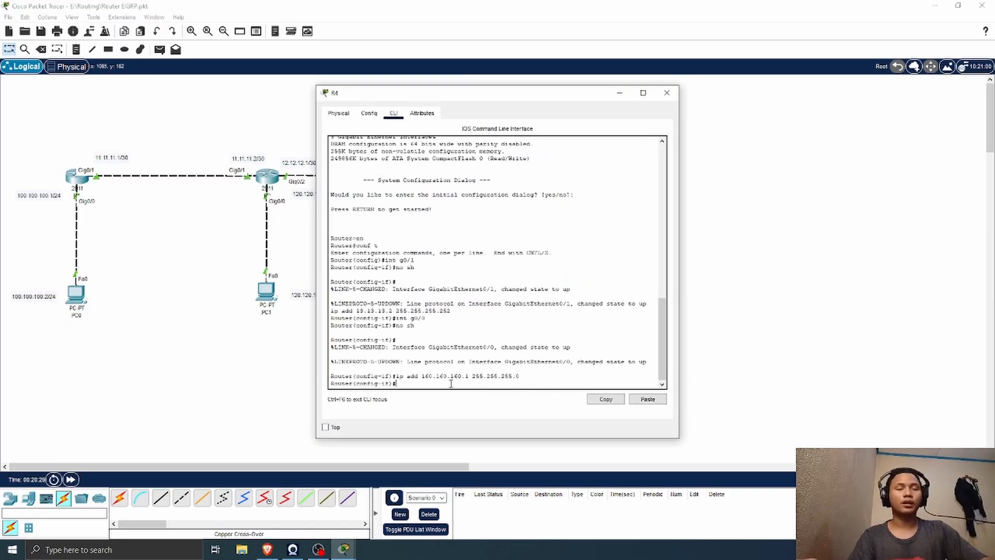
key(Return)
text(ex)
key(Return)
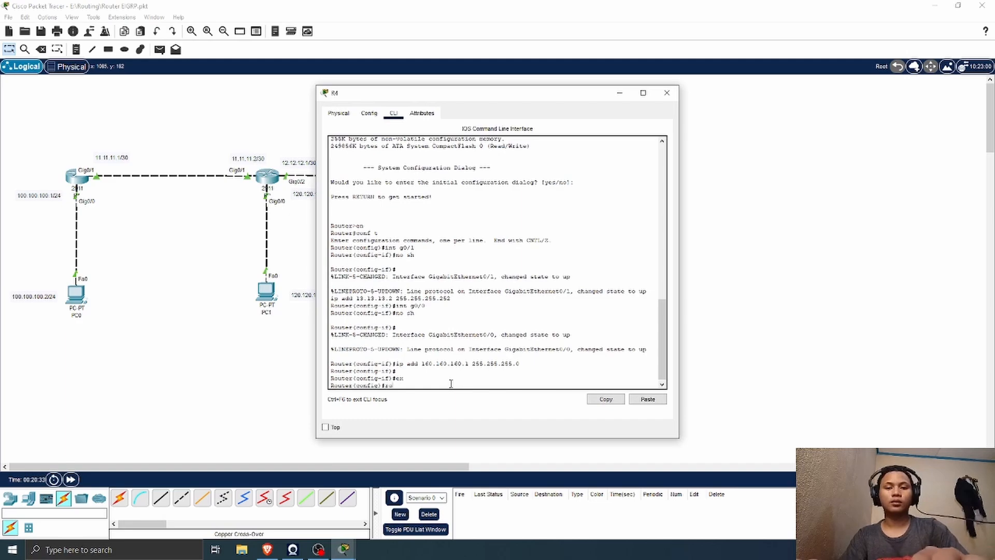
text(router eigrp)
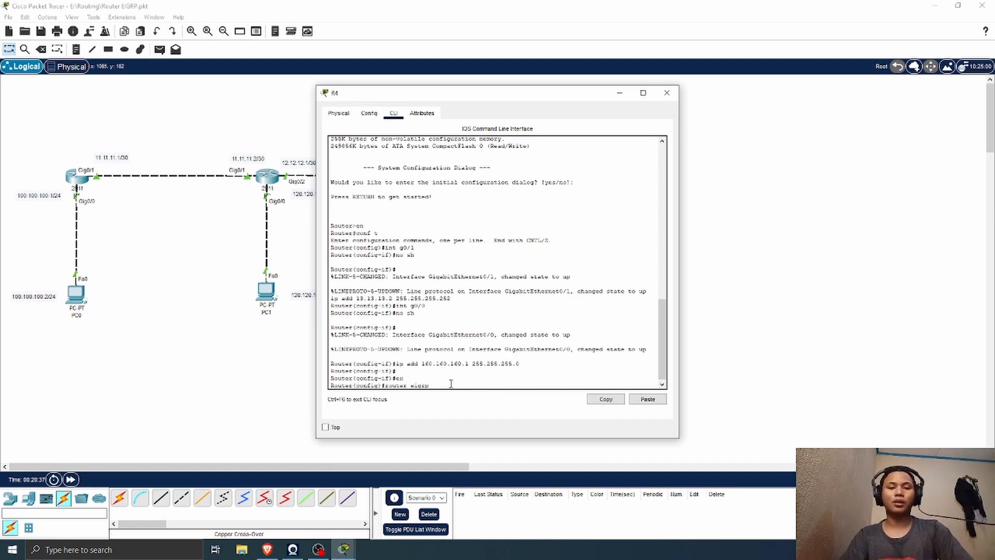
text( 1)
key(Return)
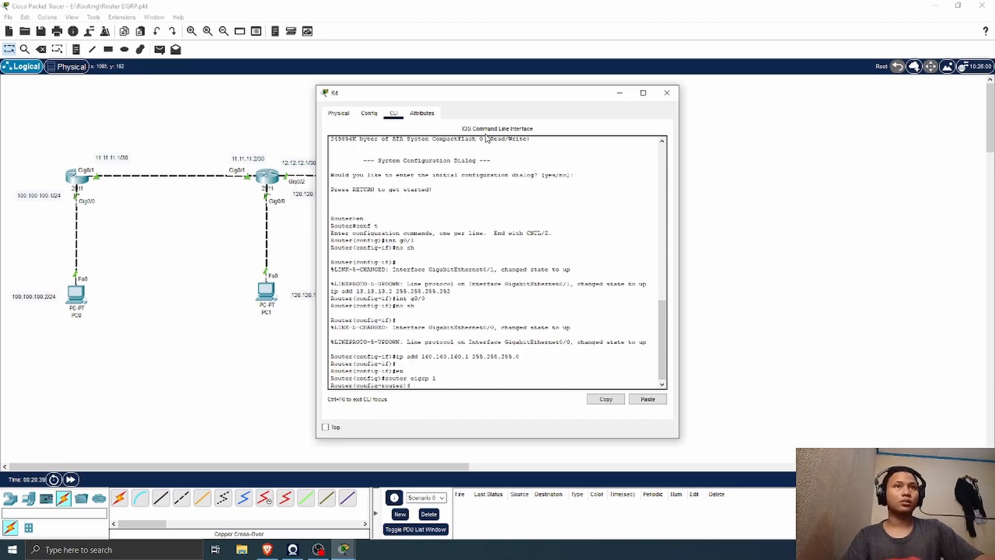
Step: Move R4's window clear of the topology and advertise network 13.13.13.0 in its EIGRP 1 process
drag(501, 96, 789, 98)
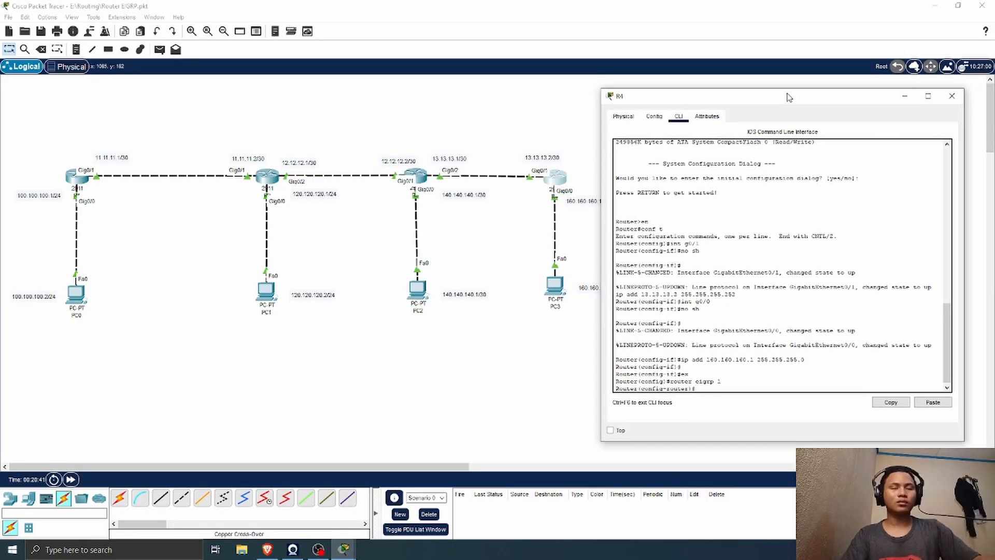
text(network)
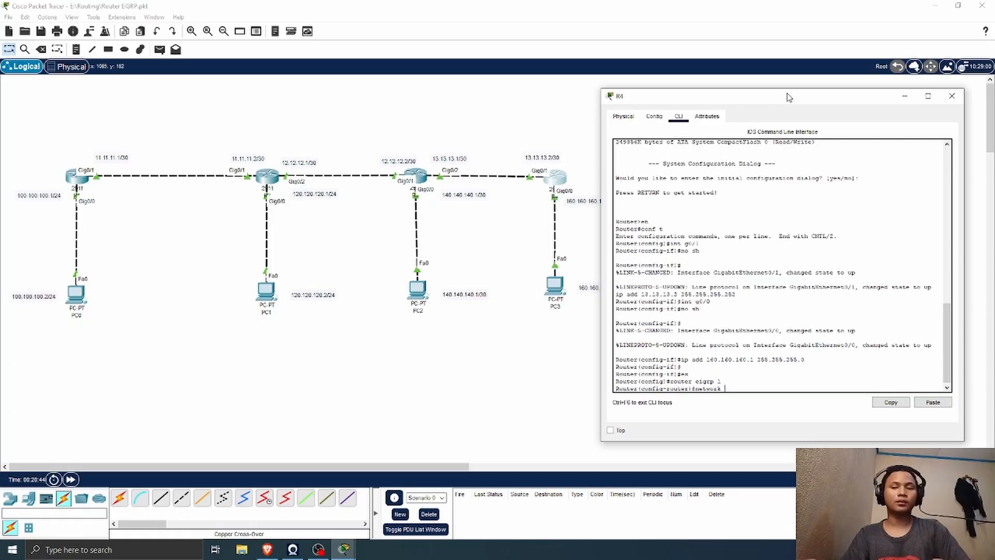
text( 13.13.13.0)
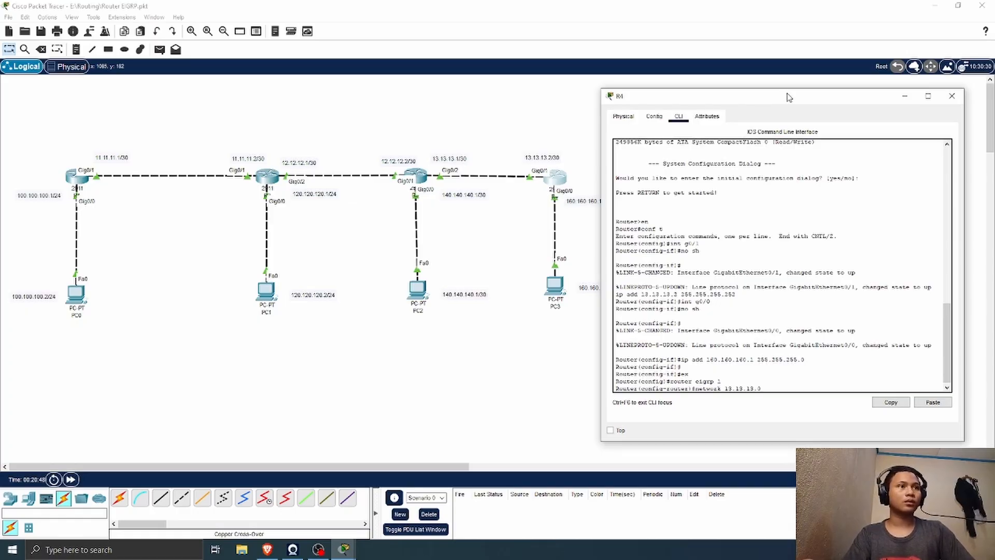
key(Return)
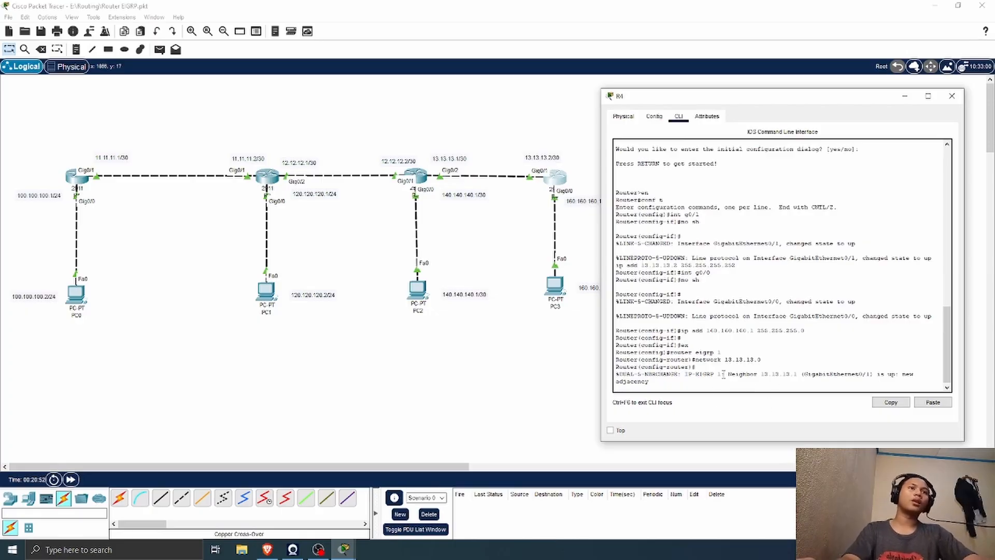
Step: Advertise network 160.160.160.0 in R4's EIGRP 1 process and close R4's window
key(Return)
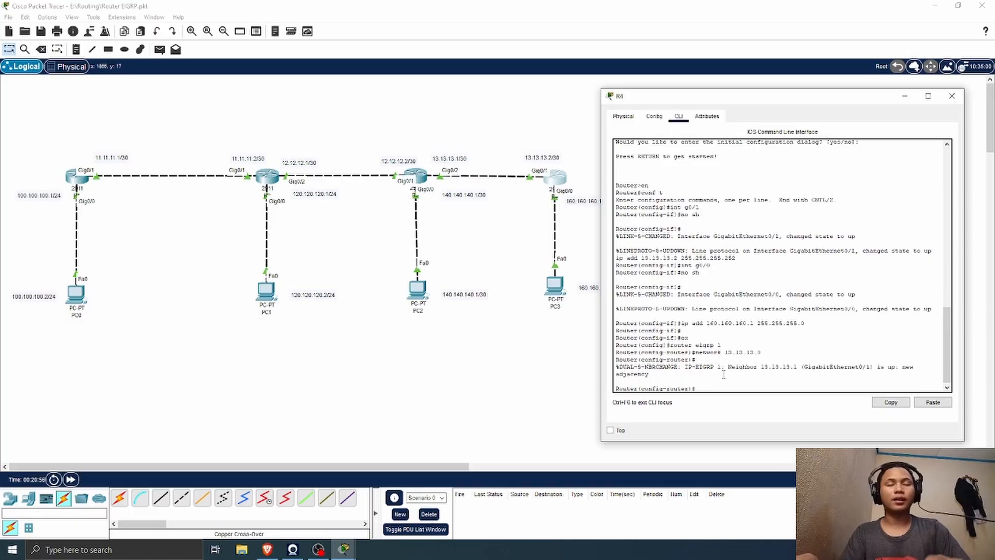
text(netw)
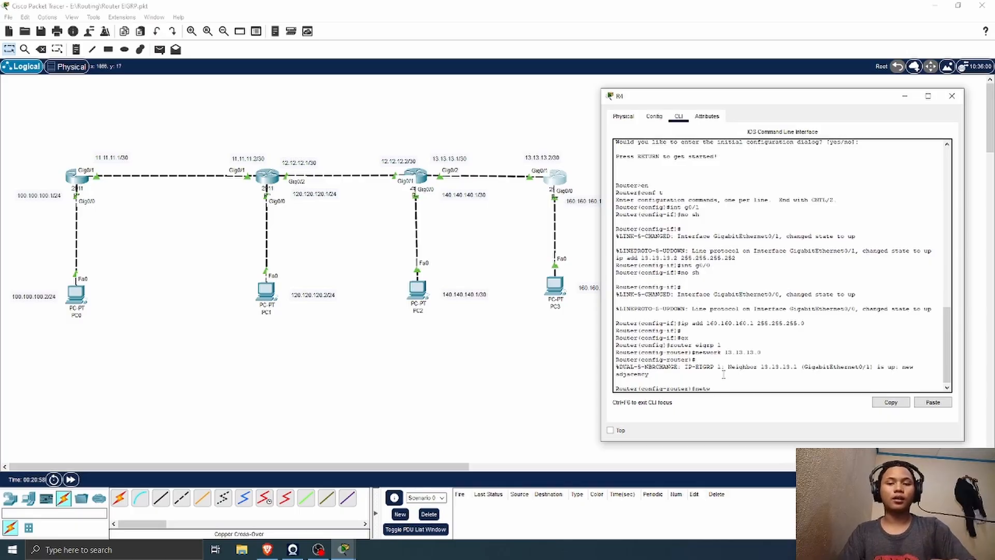
text(ork)
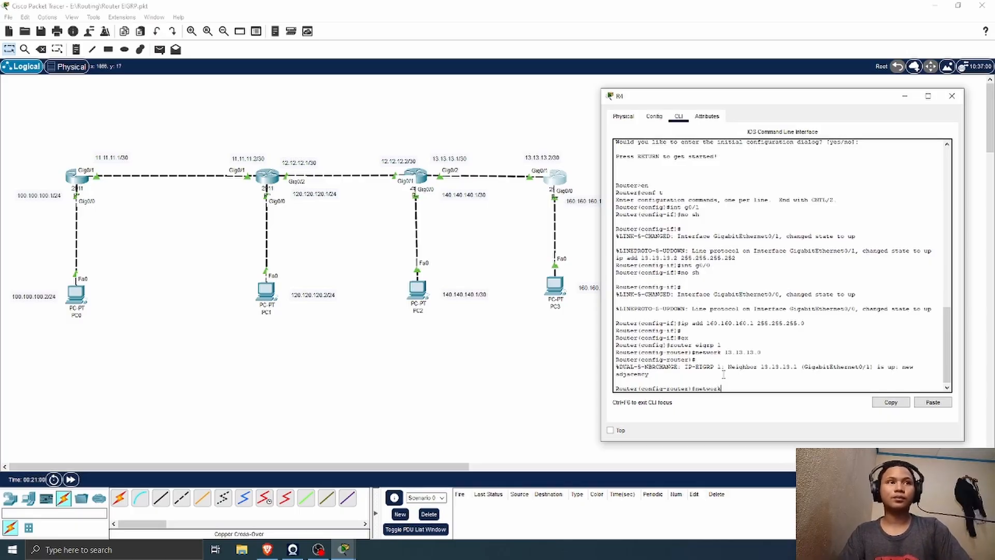
text( 16)
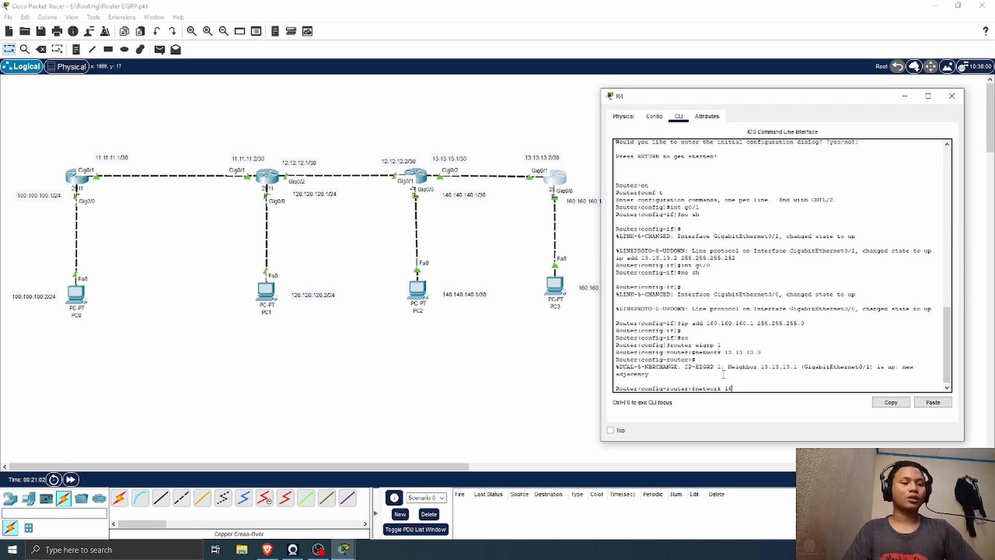
text(0.160.)
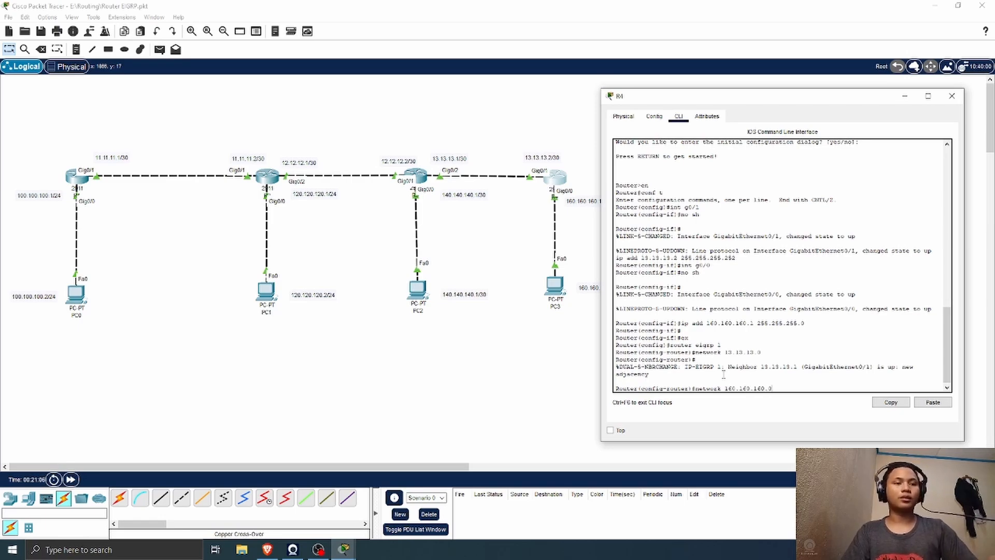
text(160.0)
key(Return)
click(952, 96)
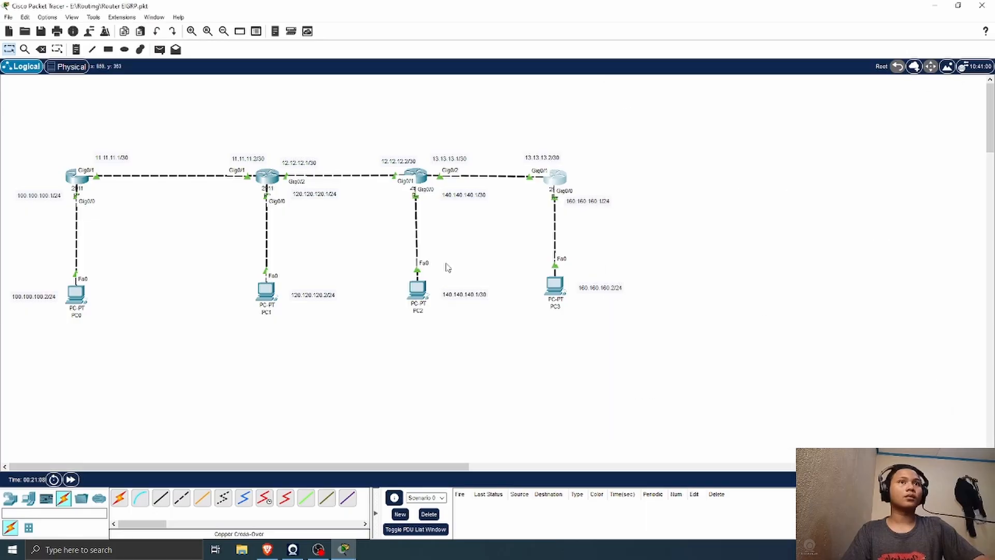
Step: Display R3's routing table with do sh ip route, highlight the 160.160.160.0/24 route, and close R3's window
click(417, 176)
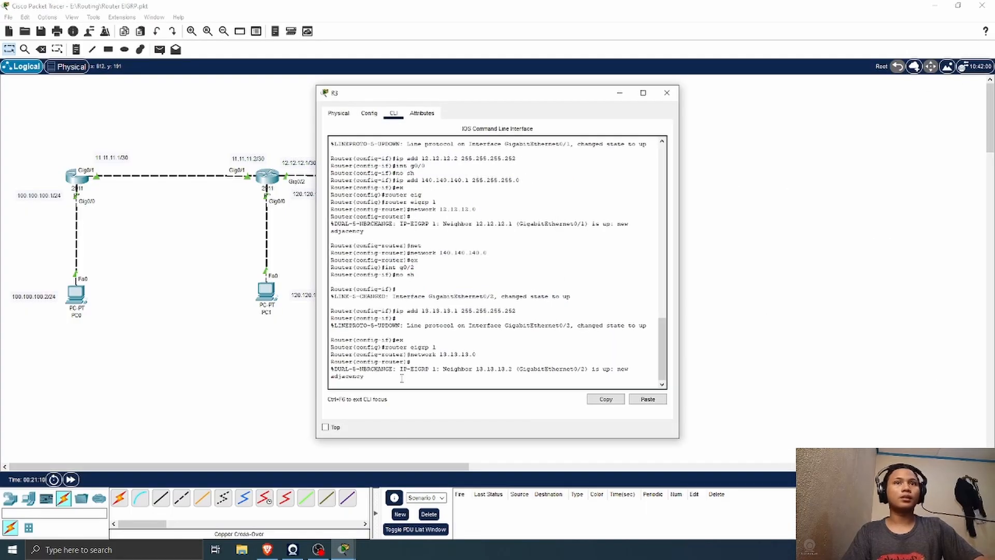
key(Return)
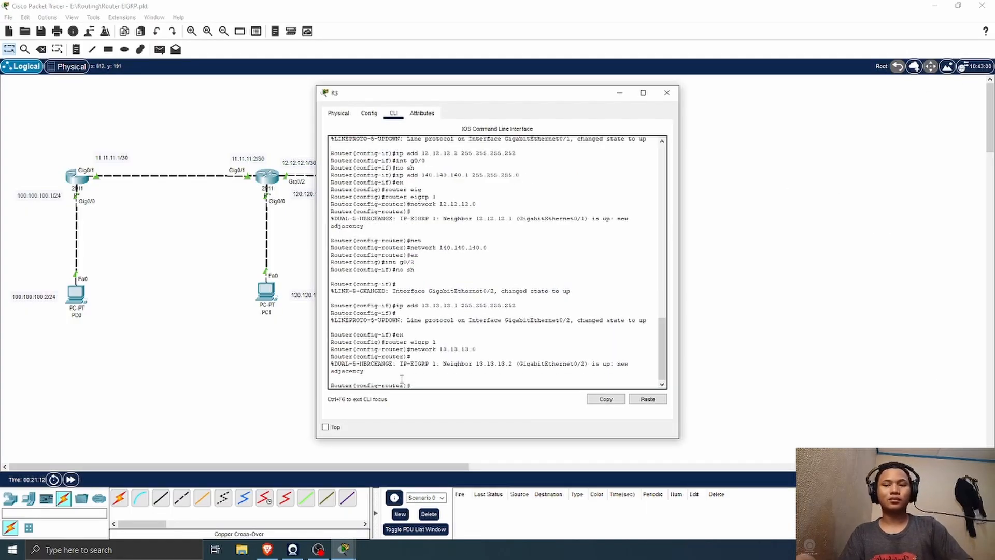
text(do sh ip ro)
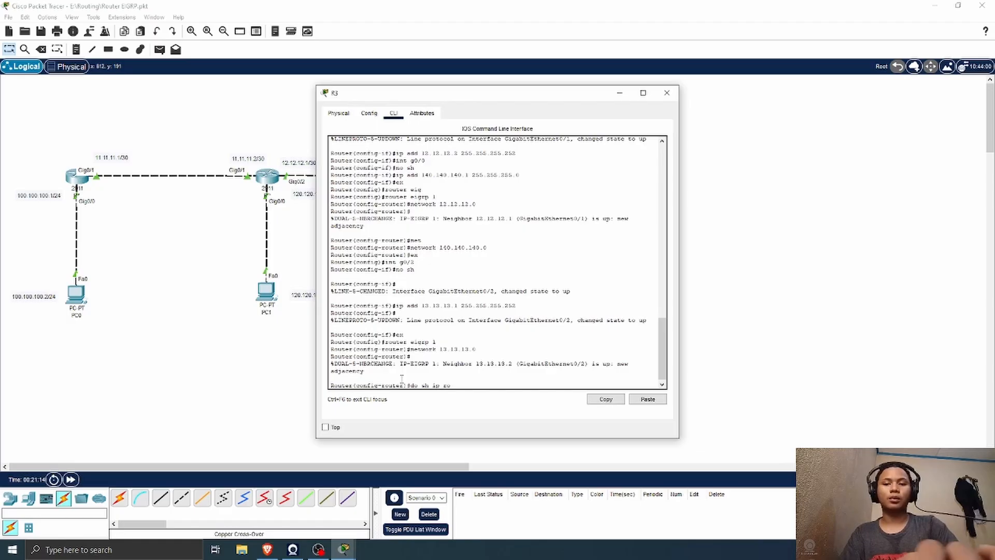
text(ute)
key(Return)
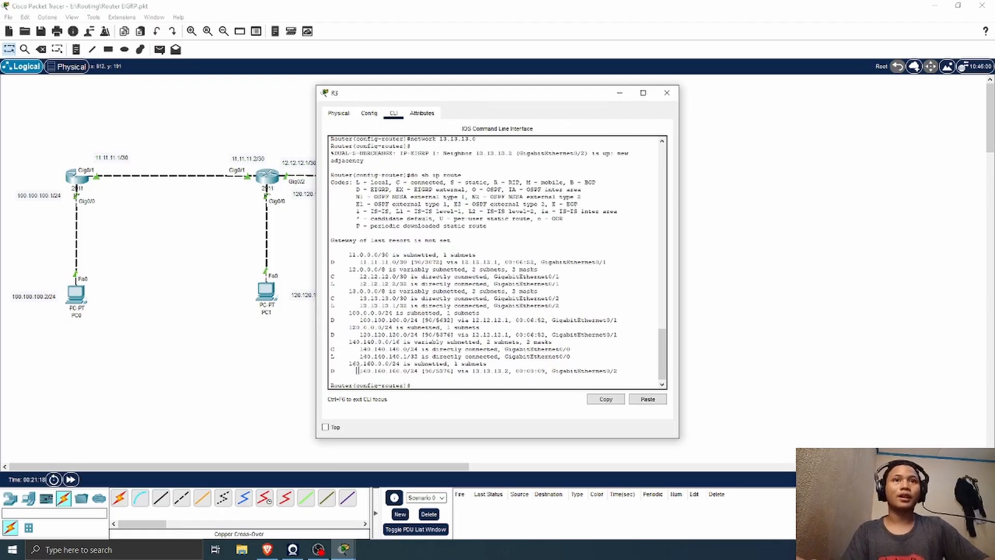
drag(356, 370, 512, 371)
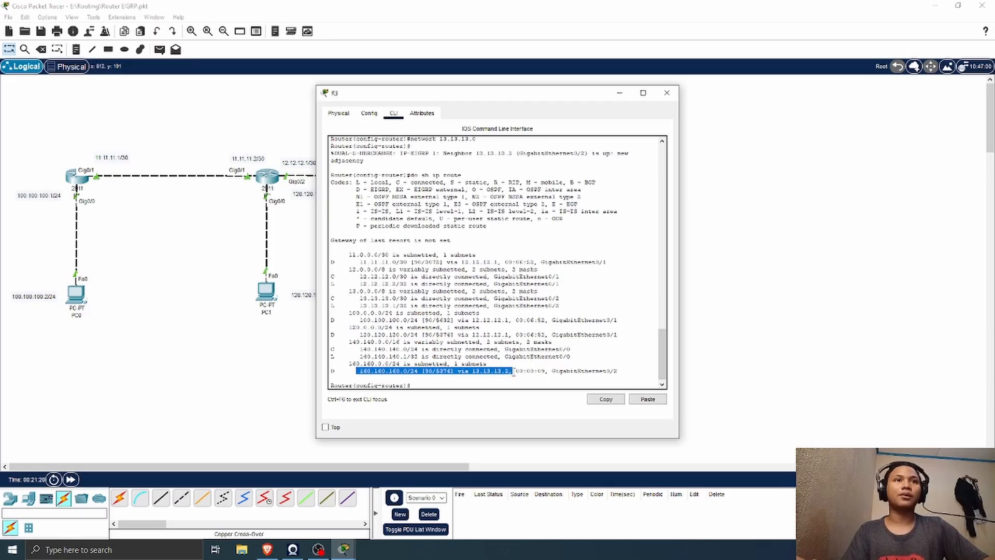
click(667, 93)
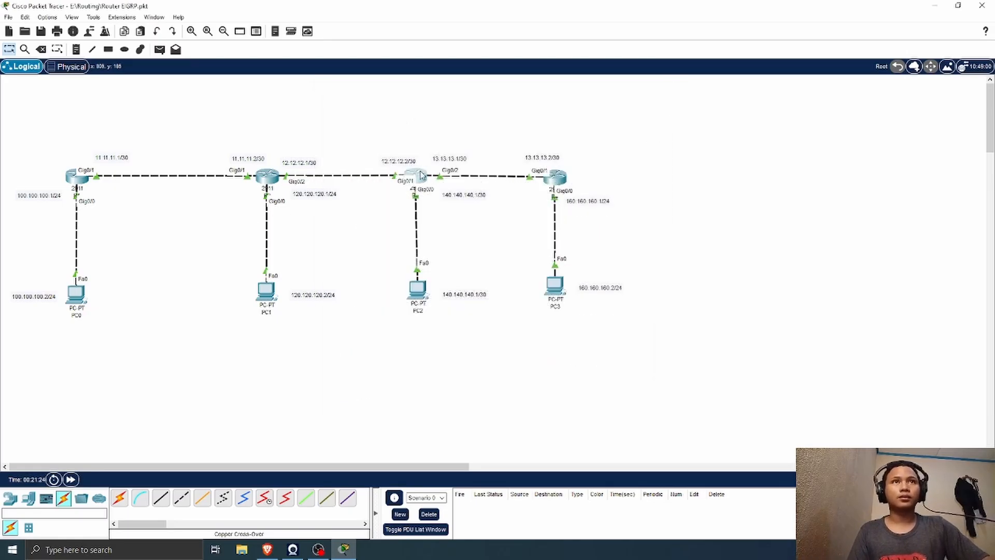
Step: Open R2's command line and list its EIGRP neighbors with do show ip eigrp neighbor
click(270, 177)
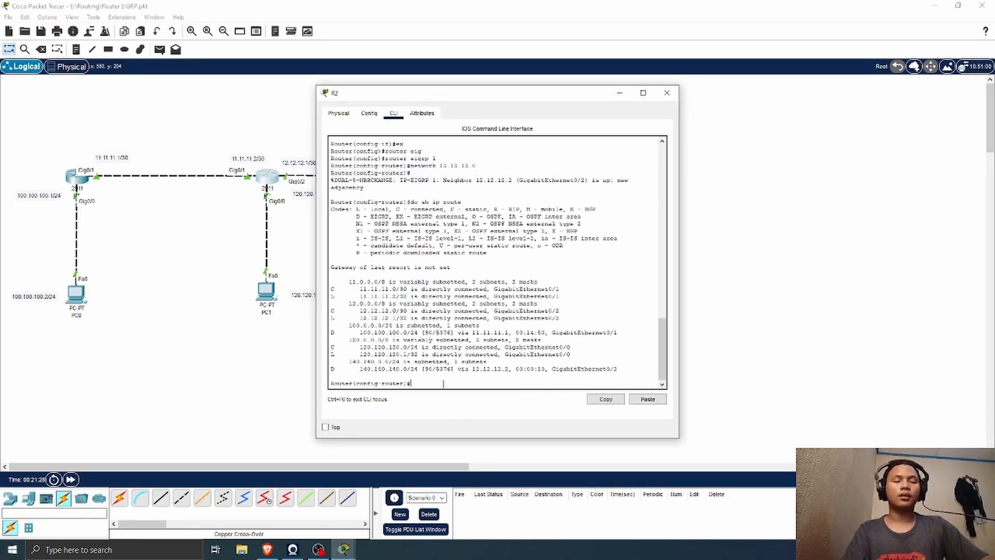
key(Return)
text(do)
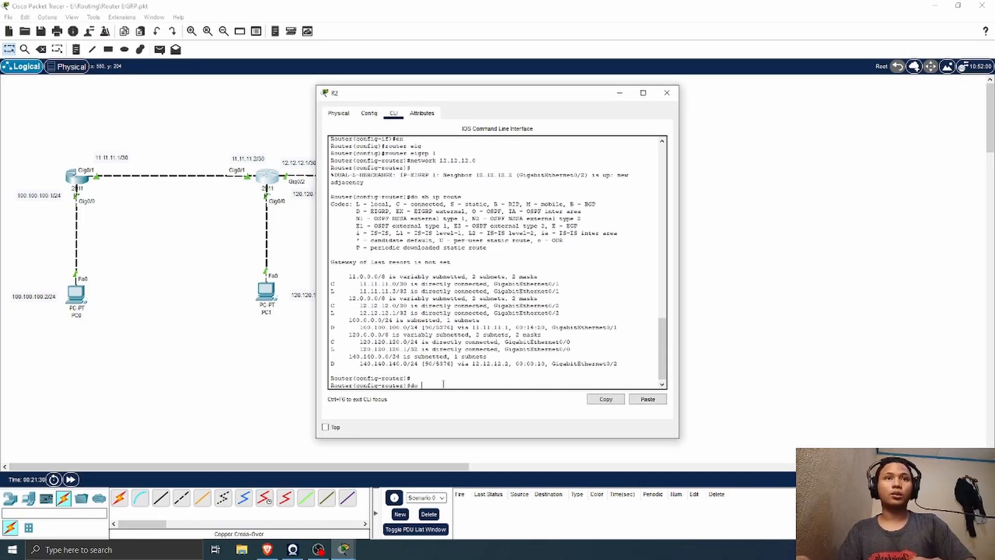
text( show ip)
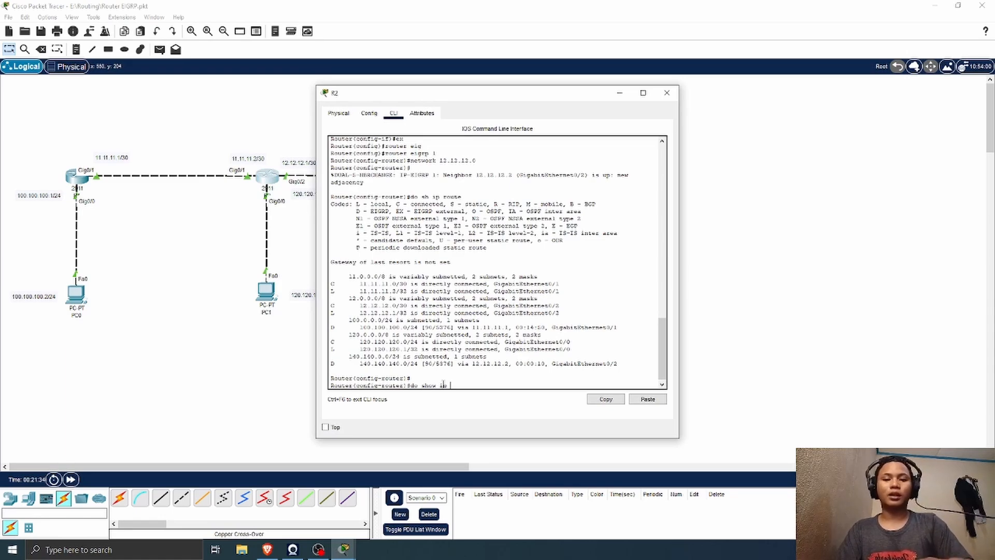
text( eigr)
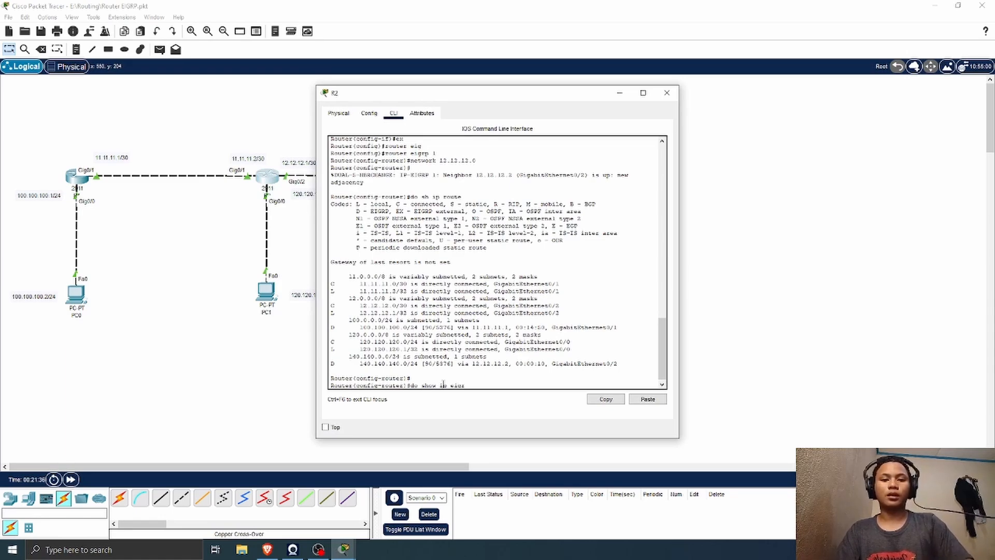
text(p neighb)
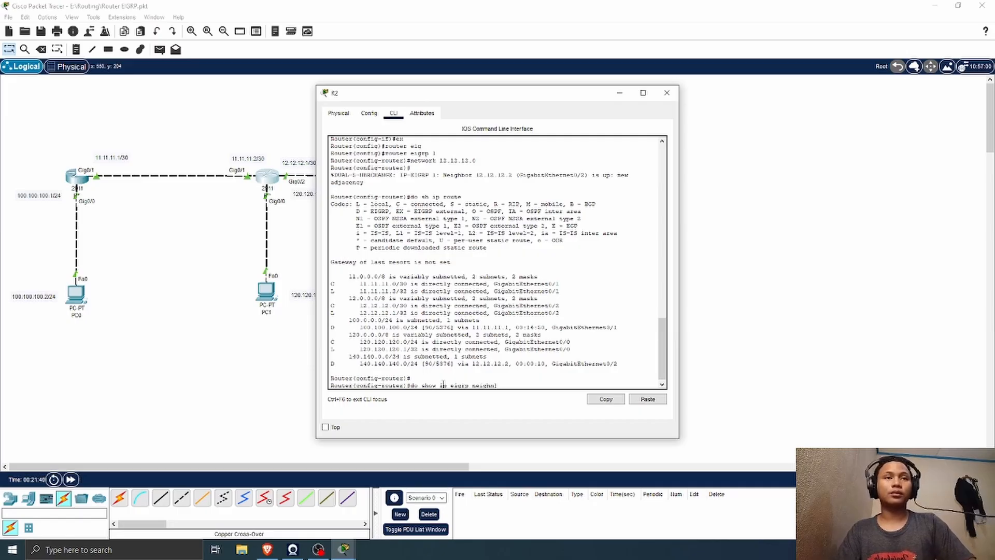
text(o)
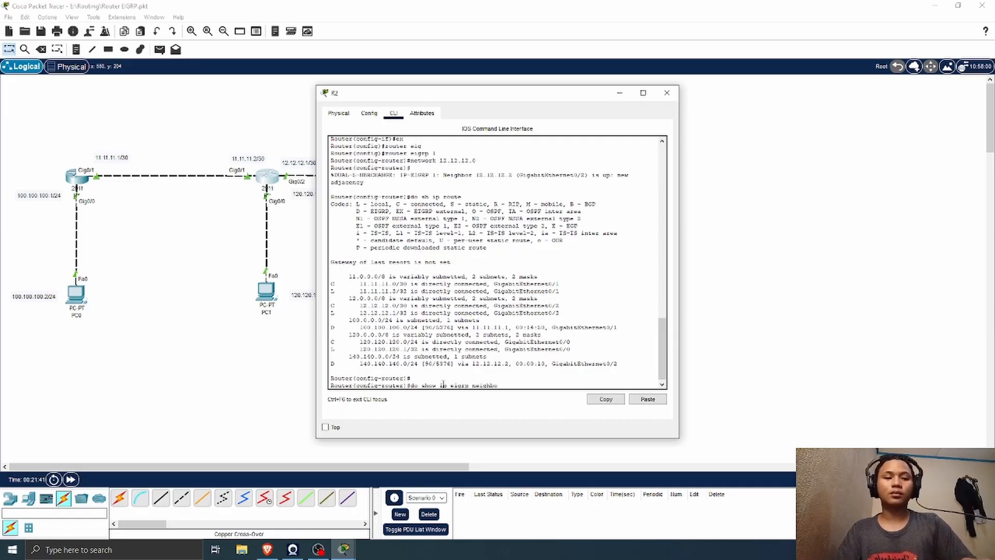
text(r)
key(Return)
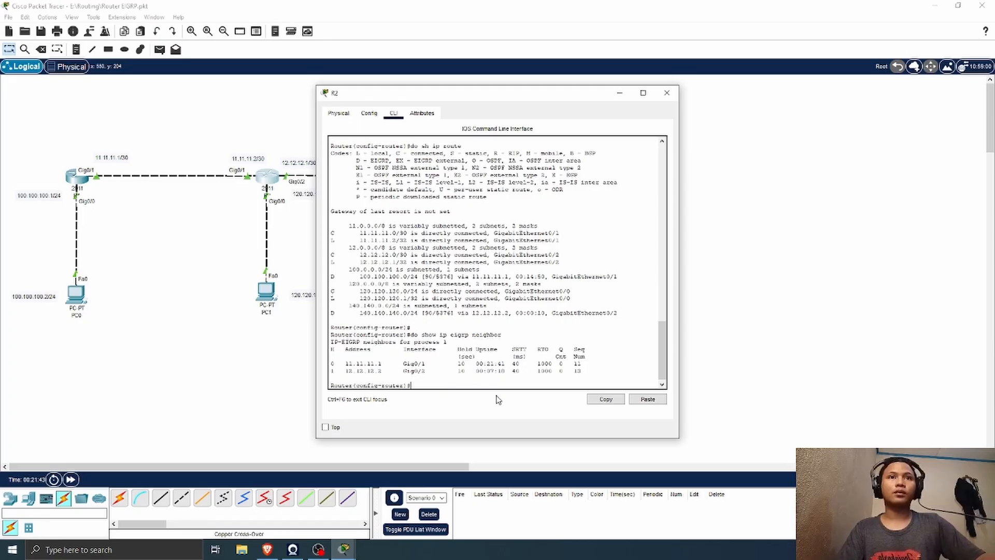
Step: Move R2's window clear of the topology, highlight the neighbor entries to compare with the diagram, and close the window
drag(486, 99, 663, 65)
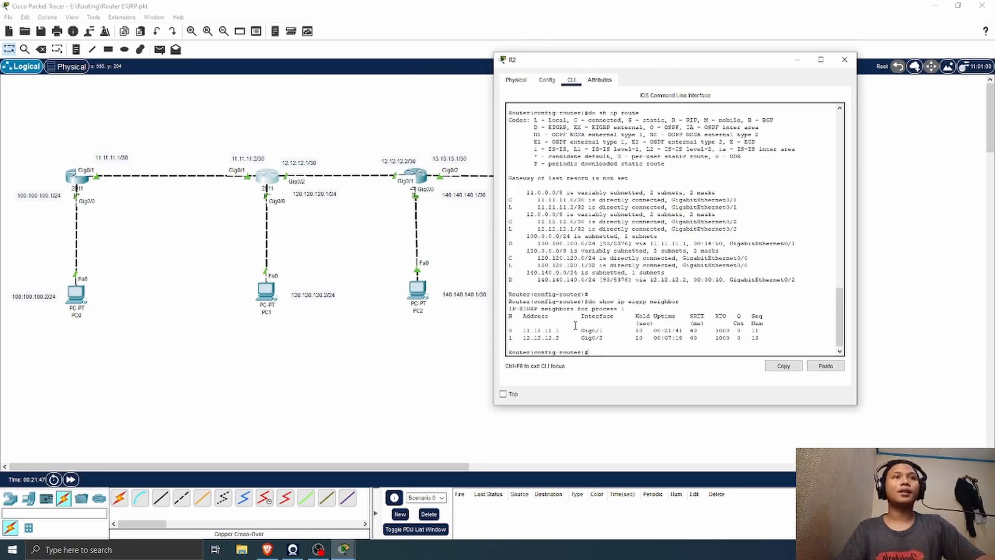
mouse_move(570, 330)
mouse_down()
mouse_move(523, 330)
mouse_move(566, 338)
mouse_move(575, 328)
mouse_up()
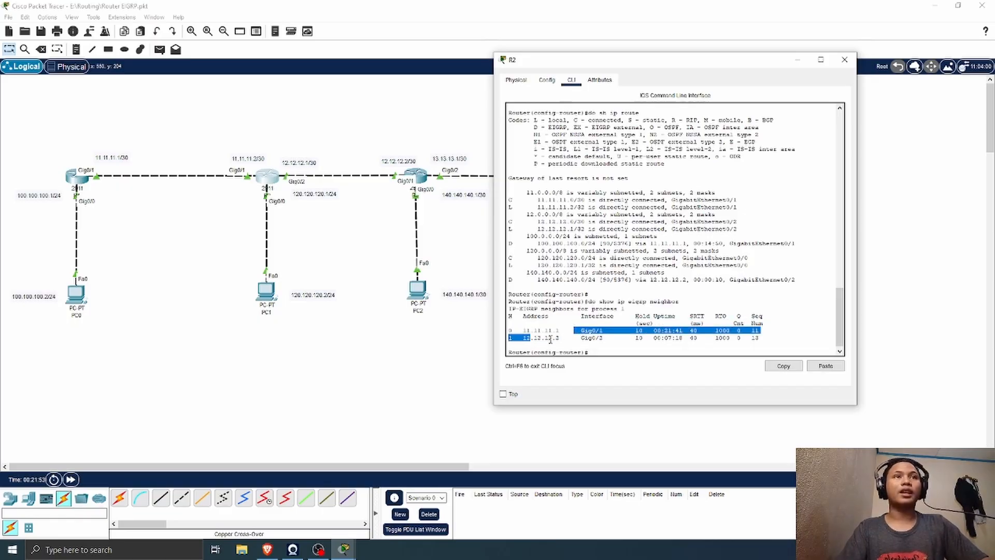
drag(529, 330, 579, 338)
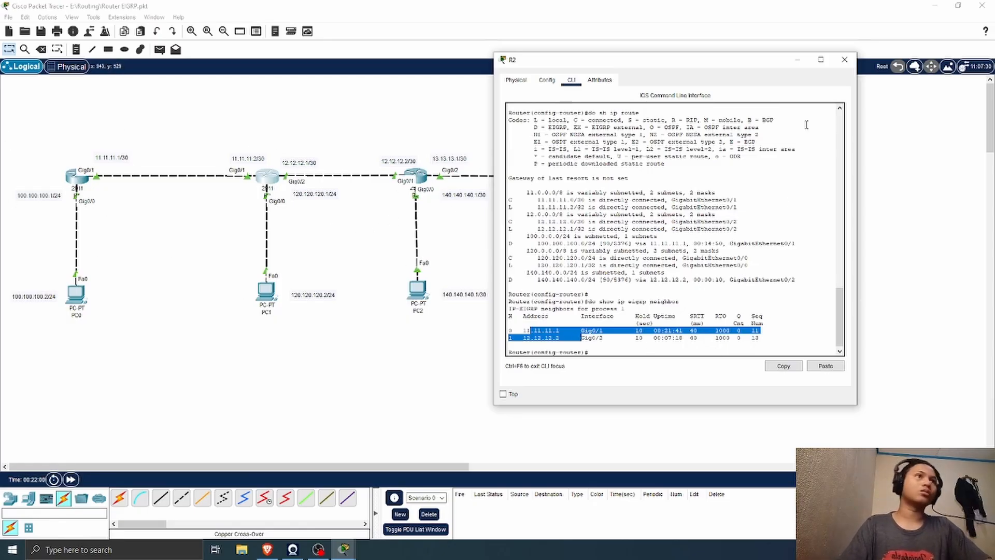
click(844, 60)
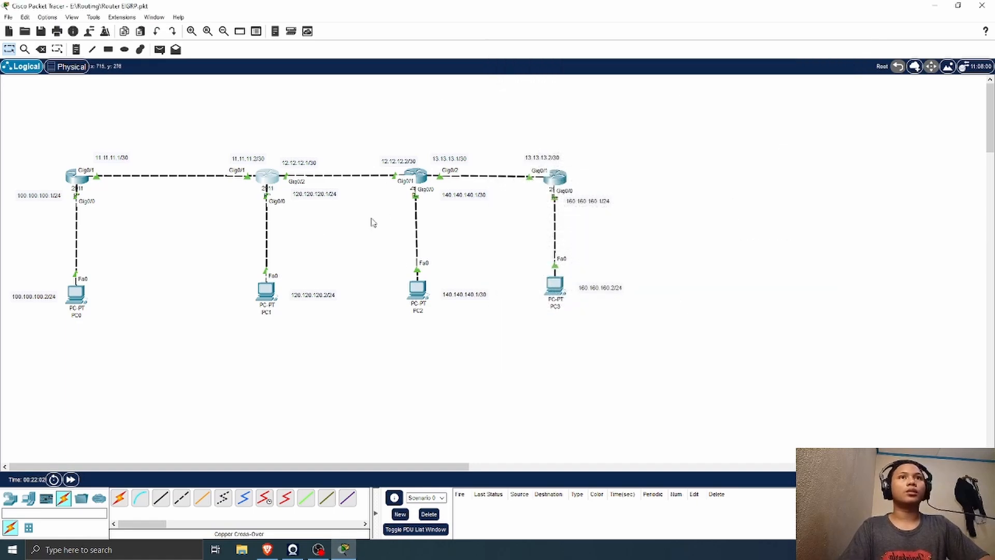
Step: Open R1's command line and enter privileged mode with en
click(81, 179)
click(392, 114)
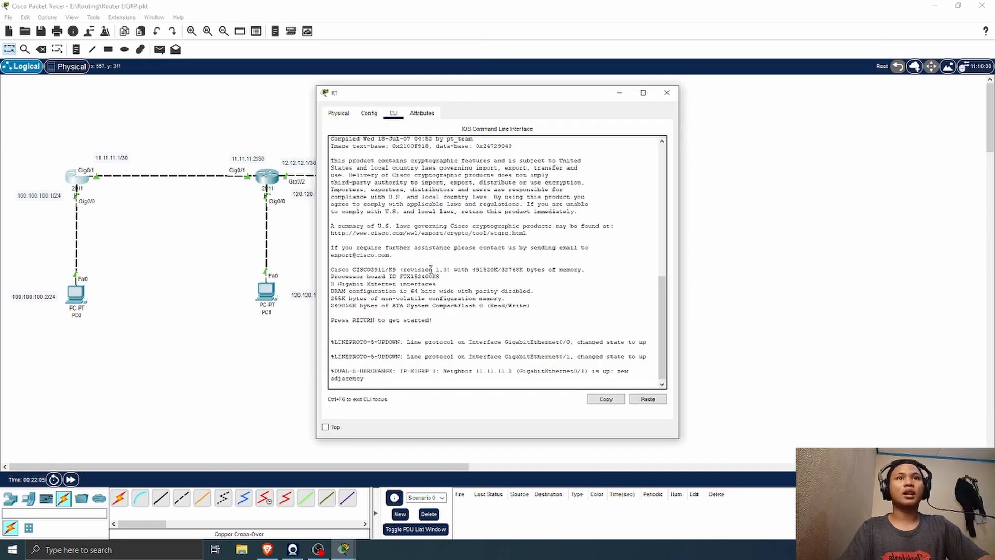
key(Return)
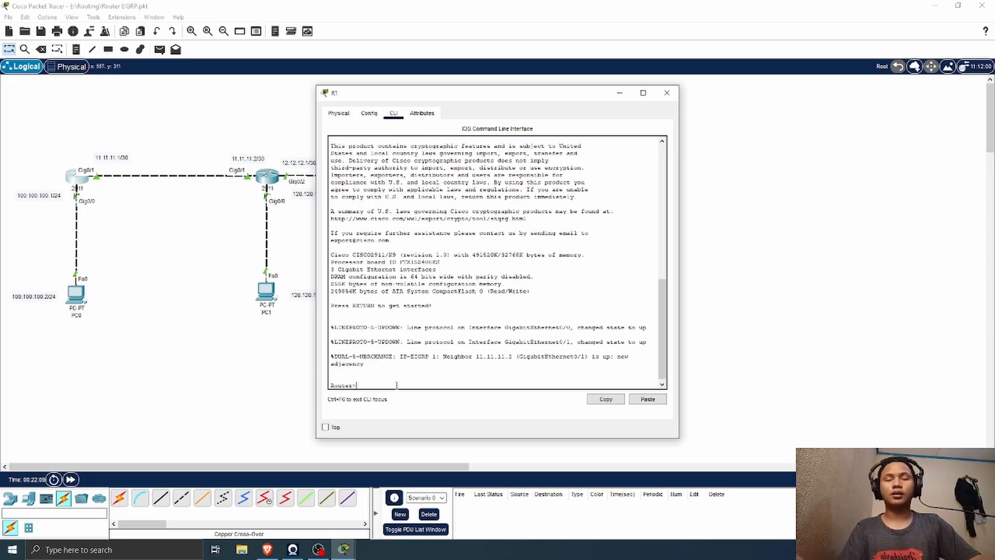
text(en)
key(Return)
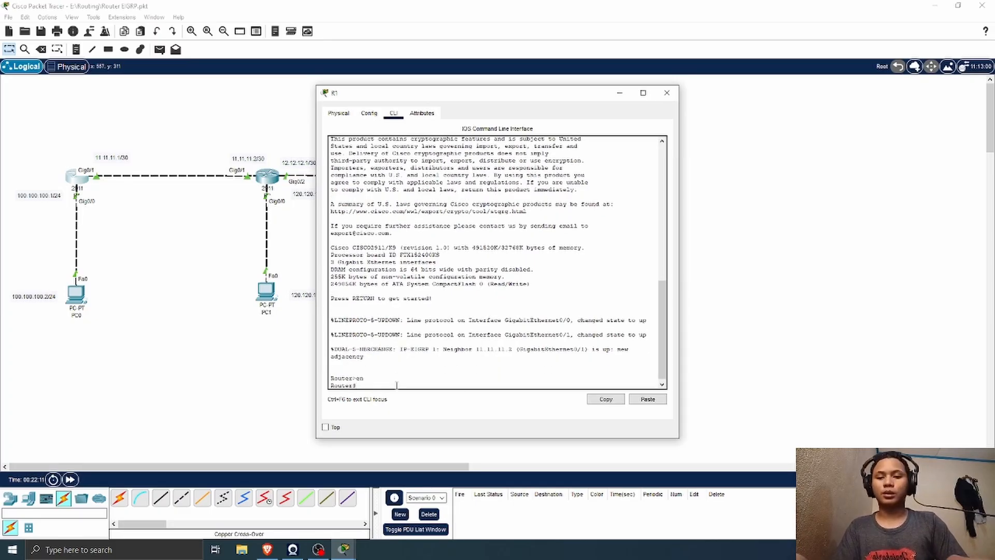
Step: Display R1's routing table with show ip route, highlight the 160.160.160.0/24 route, and close R1's window
text(sh)
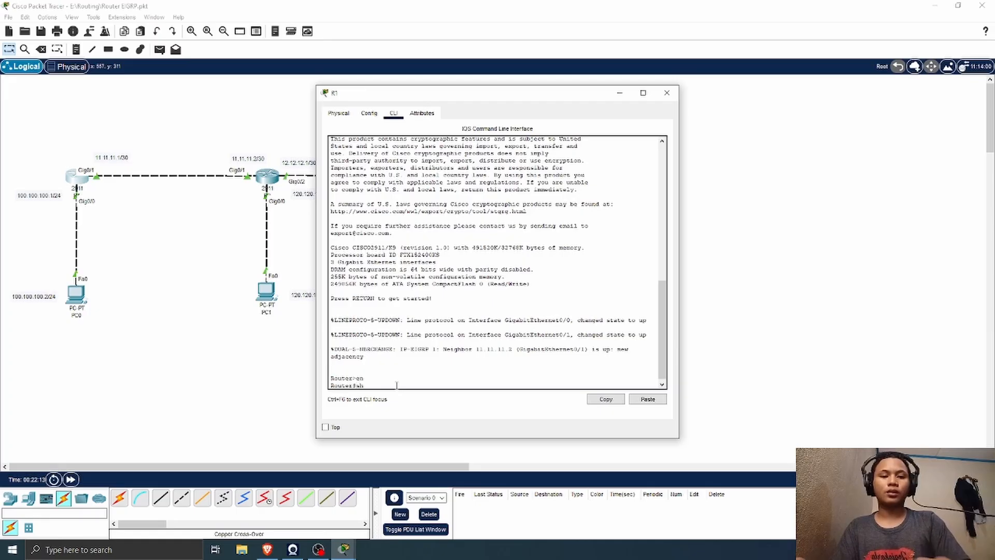
text(ow ip ro)
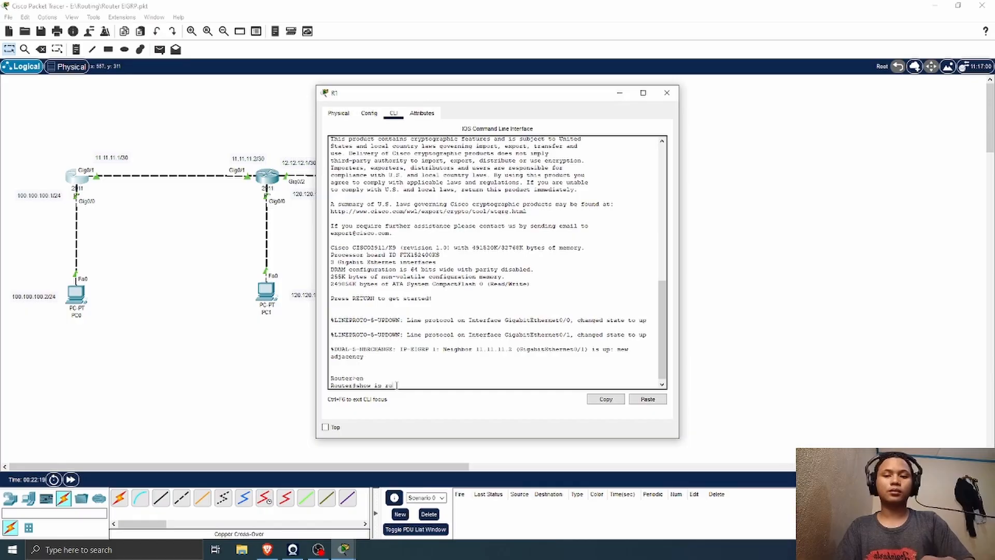
text(ute)
key(Return)
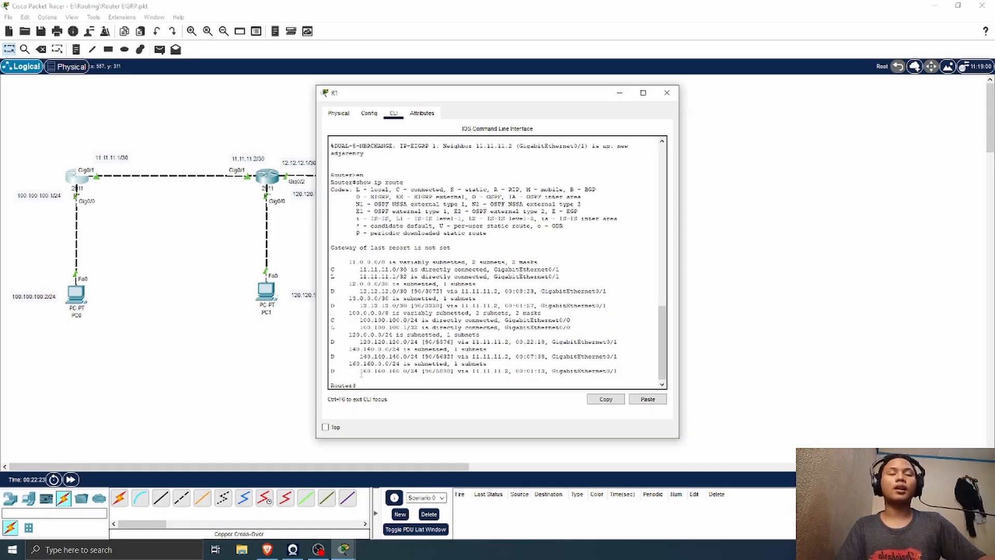
drag(361, 371, 544, 371)
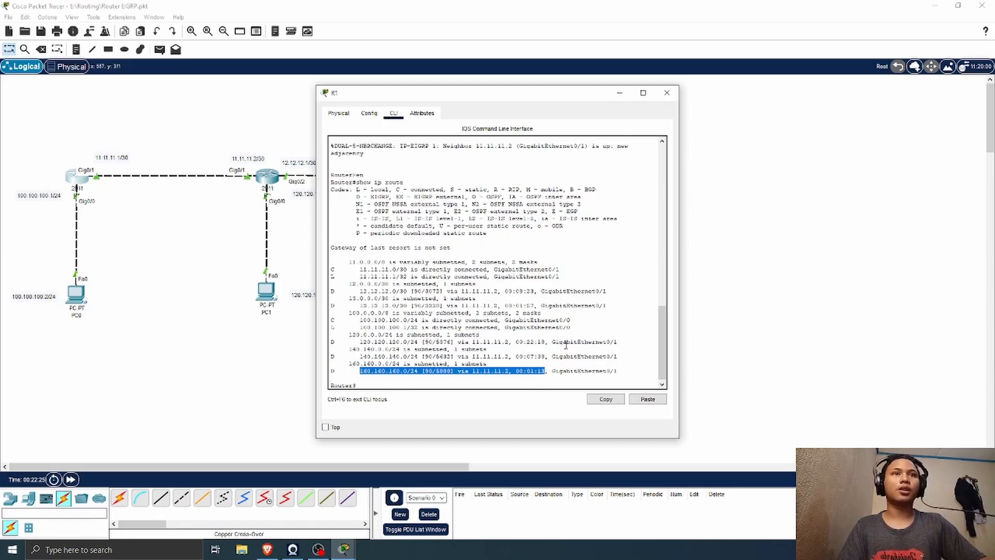
click(667, 93)
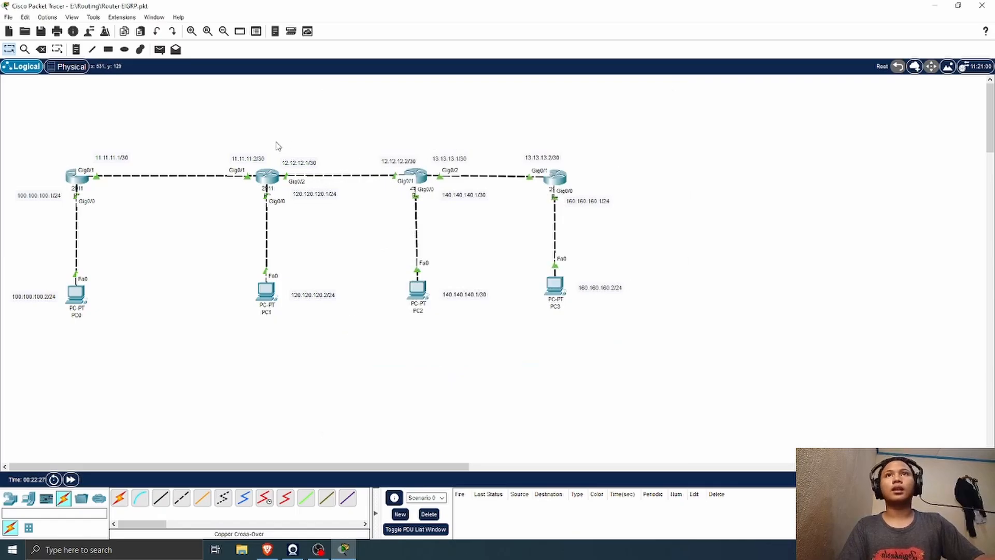
Step: Test connectivity by sending a simple PDU to PC3 from each of PC0, PC1 and PC2
click(159, 50)
click(76, 294)
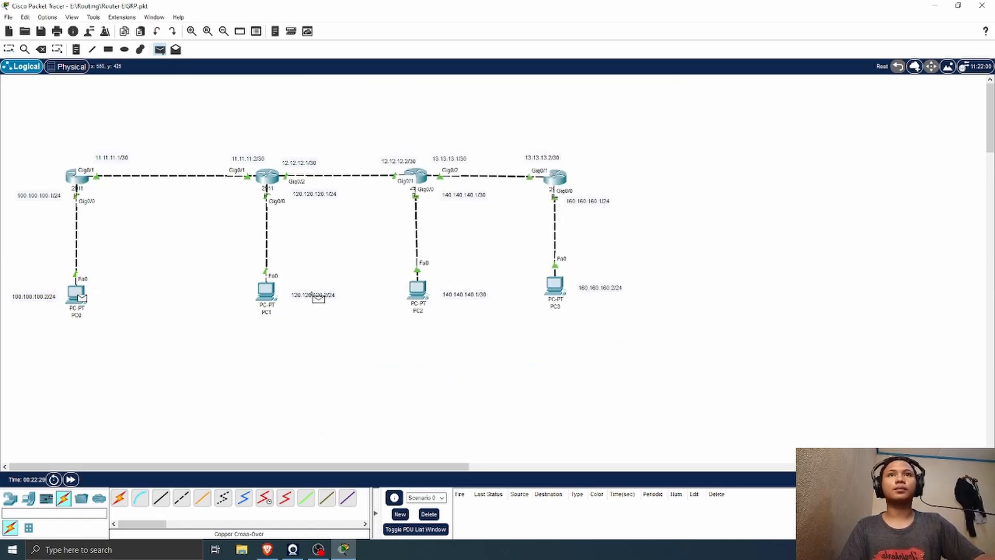
click(561, 292)
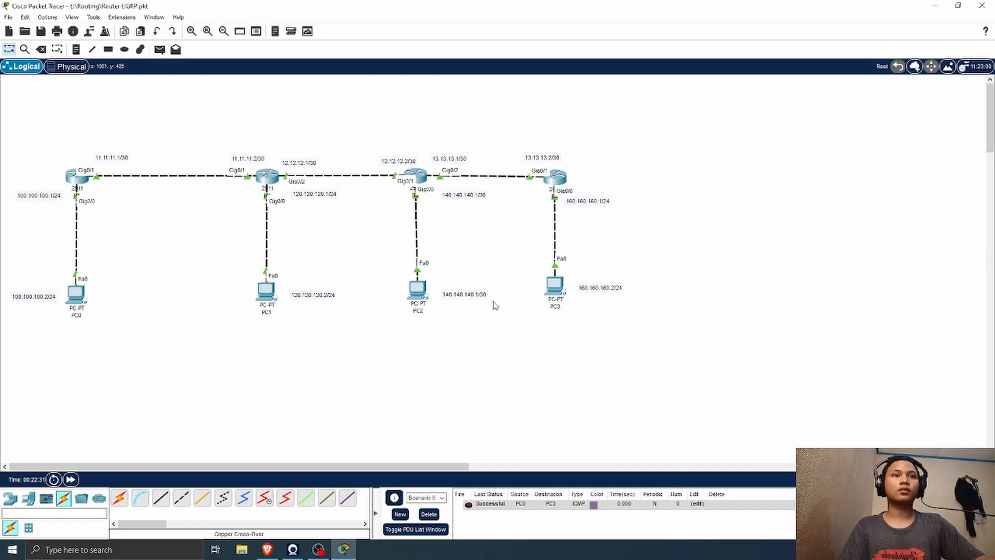
click(160, 50)
click(269, 293)
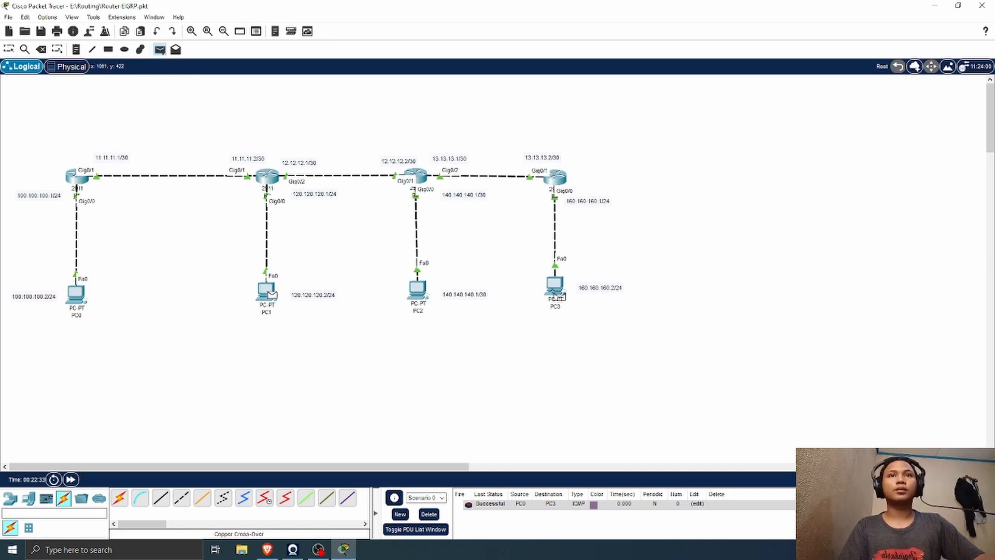
click(557, 293)
click(160, 49)
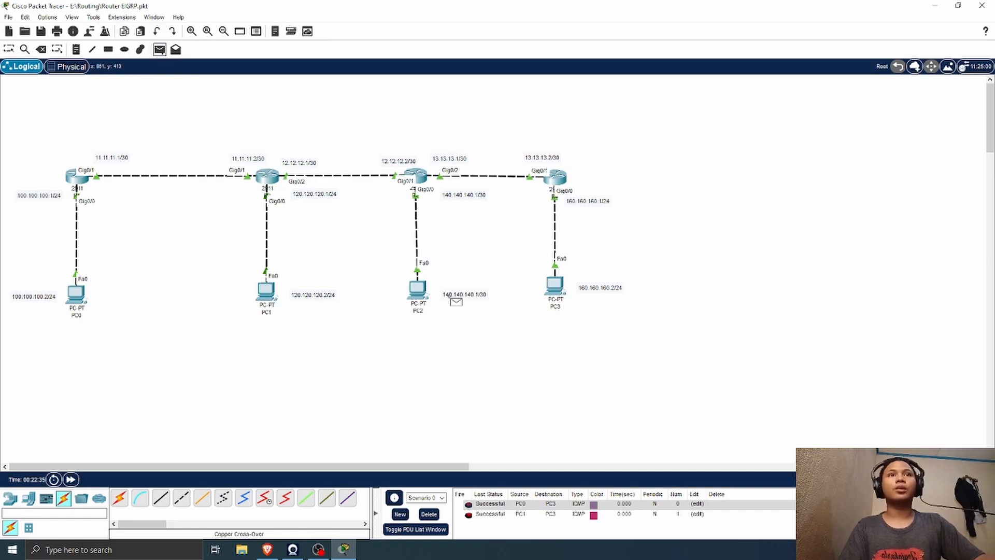
click(419, 291)
click(556, 290)
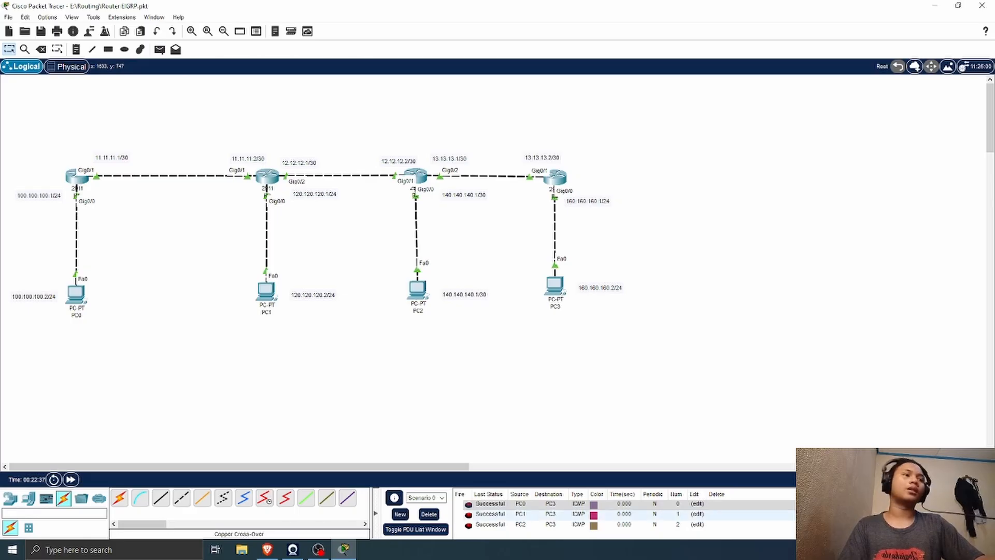
Step: Delete the three test PDUs from the scenario's PDU list
double_click(848, 504)
double_click(849, 504)
double_click(848, 504)
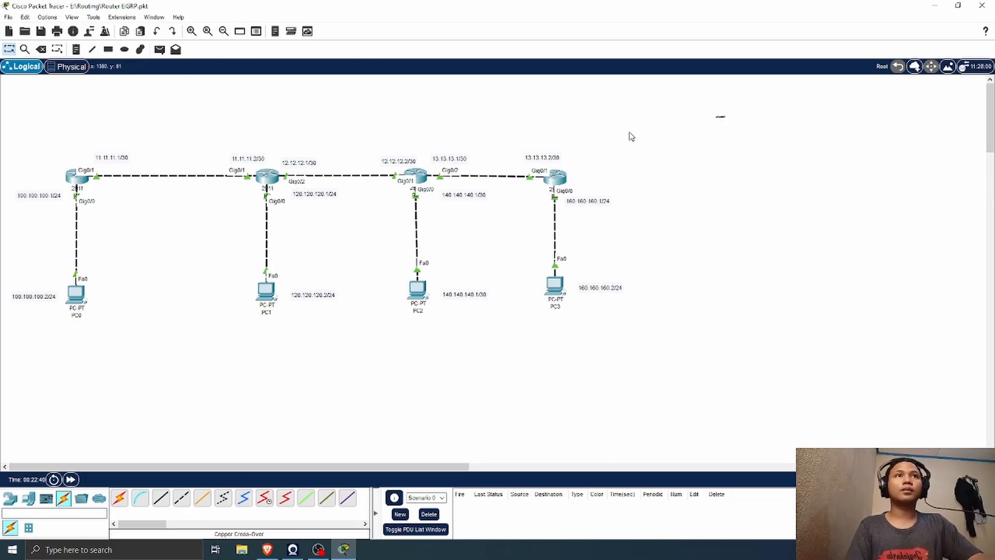
Step: Shift the other three routers with their PCs and address labels closer to R1 to free space beyond R4
drag(726, 115, 207, 378)
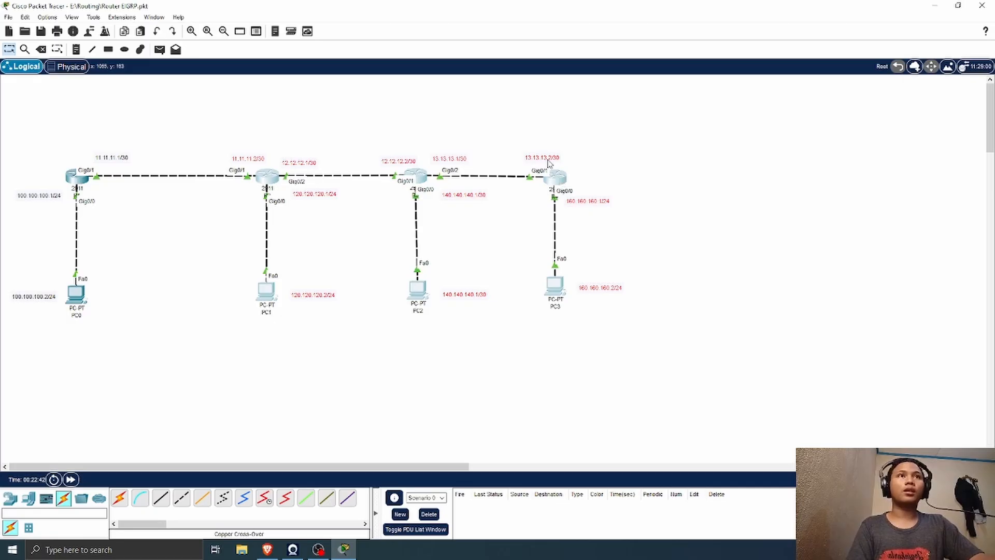
drag(548, 162, 471, 165)
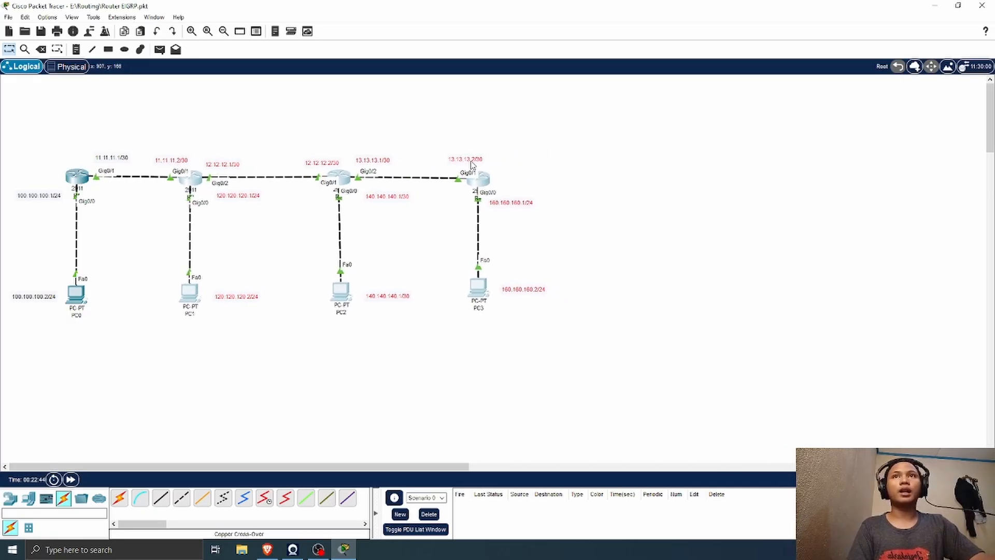
click(598, 209)
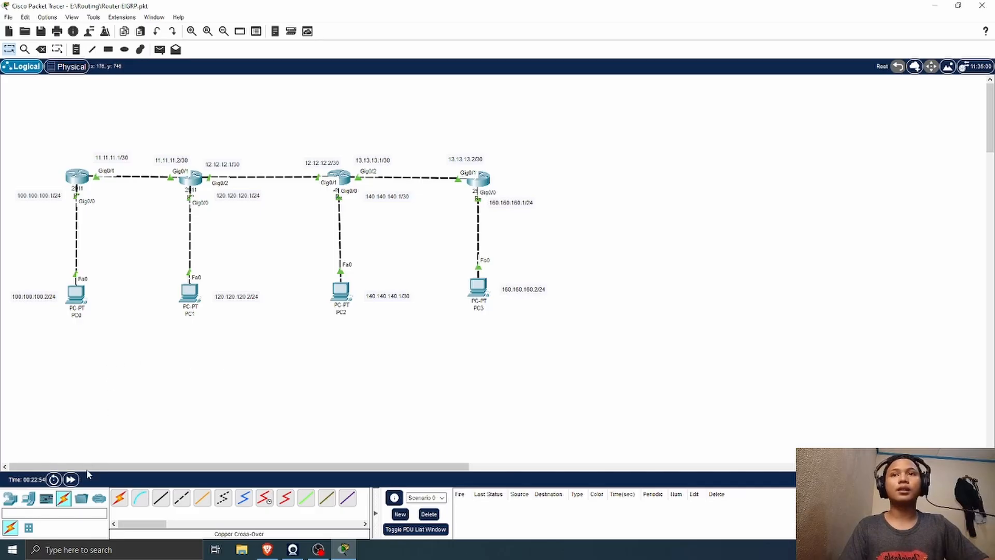
Step: Add a 2960 switch to the workspace beside router R4
click(28, 498)
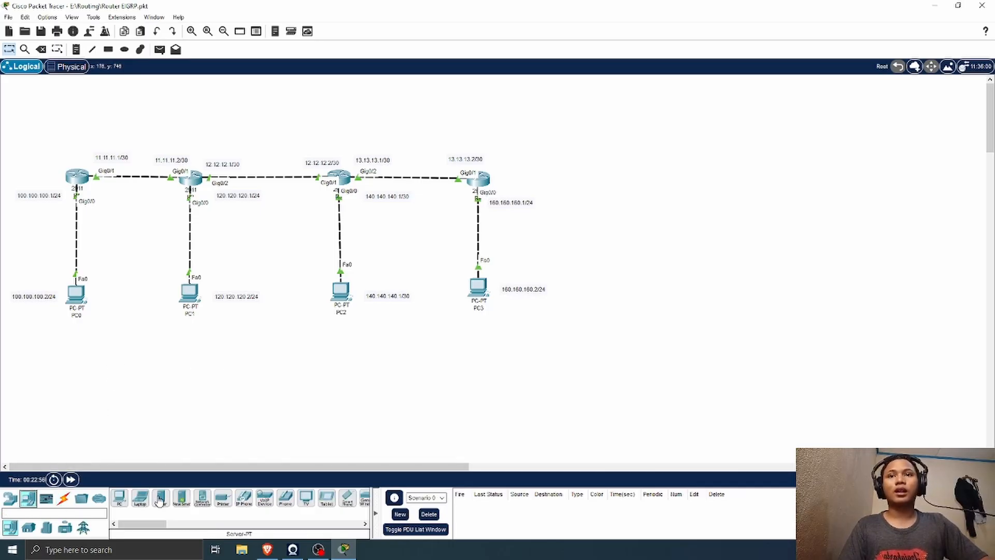
click(10, 498)
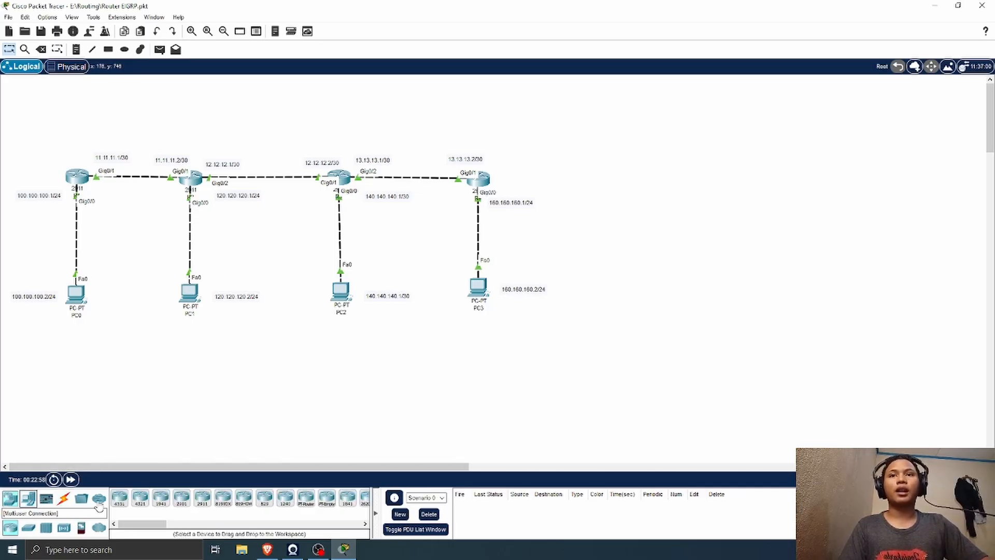
click(28, 527)
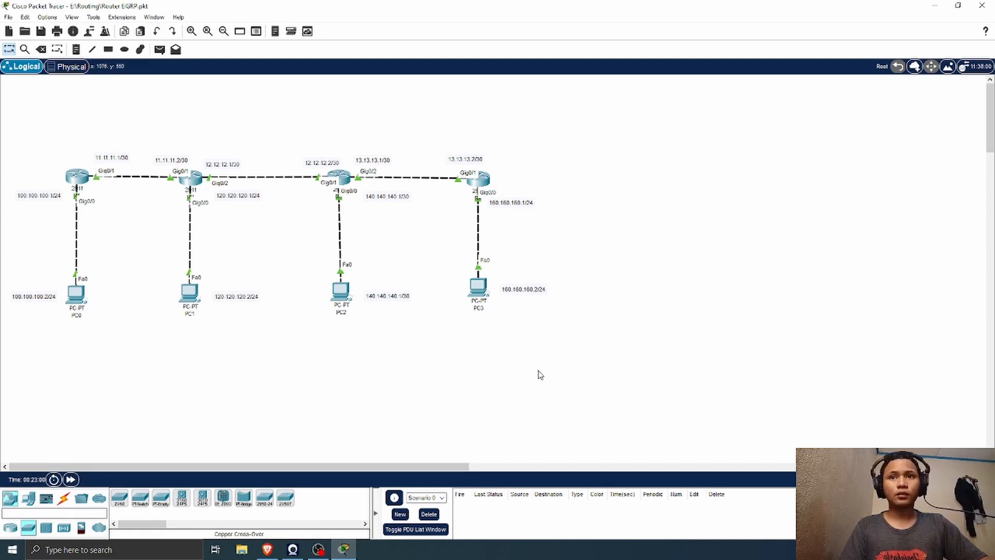
drag(120, 498, 583, 193)
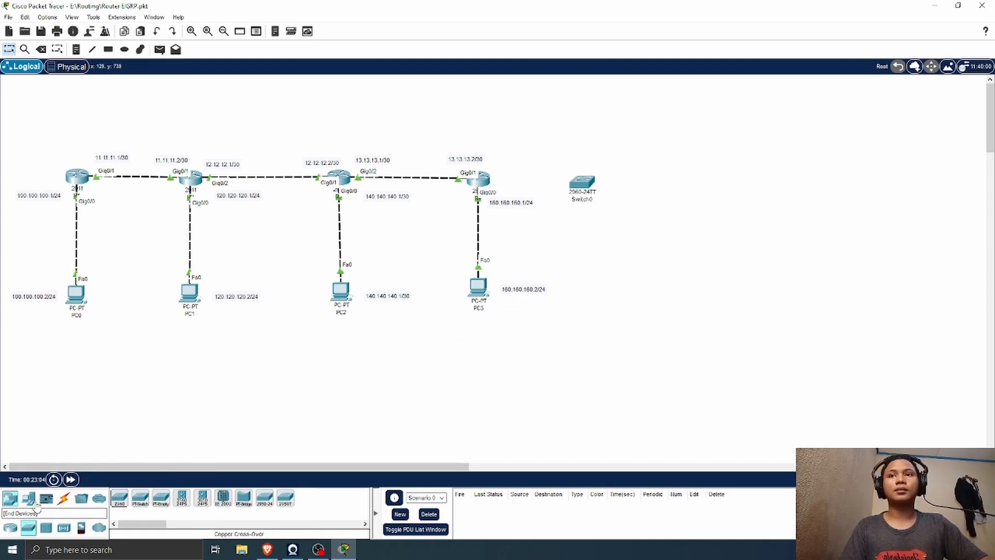
Step: Add two PCs beyond the switch, one above and one below its level, and align them vertically
click(28, 498)
drag(119, 498, 650, 223)
drag(119, 499, 657, 139)
drag(648, 226, 656, 228)
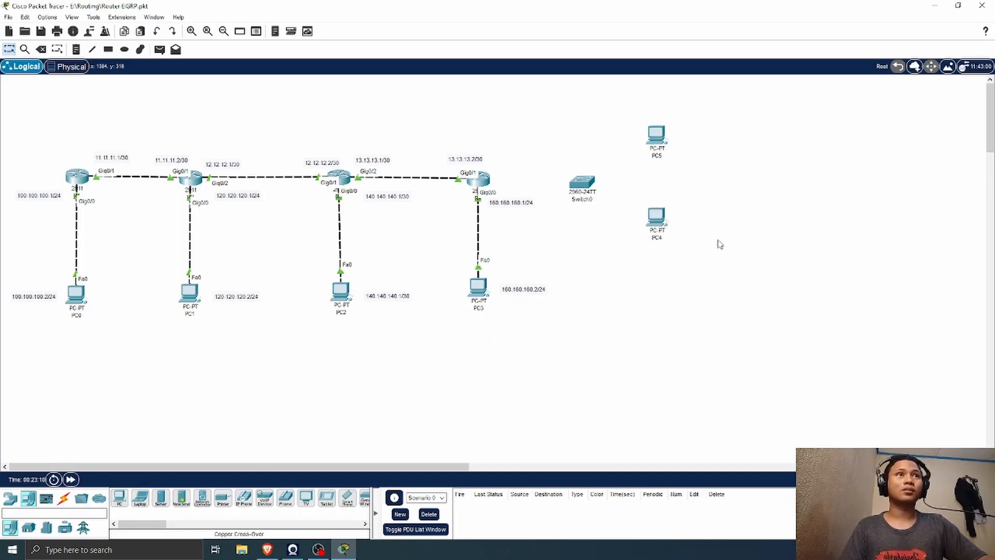
Step: Connect R4's GigabitEthernet0/2 to Switch0's FastEthernet0/1 with a copper straight-through cable
click(63, 498)
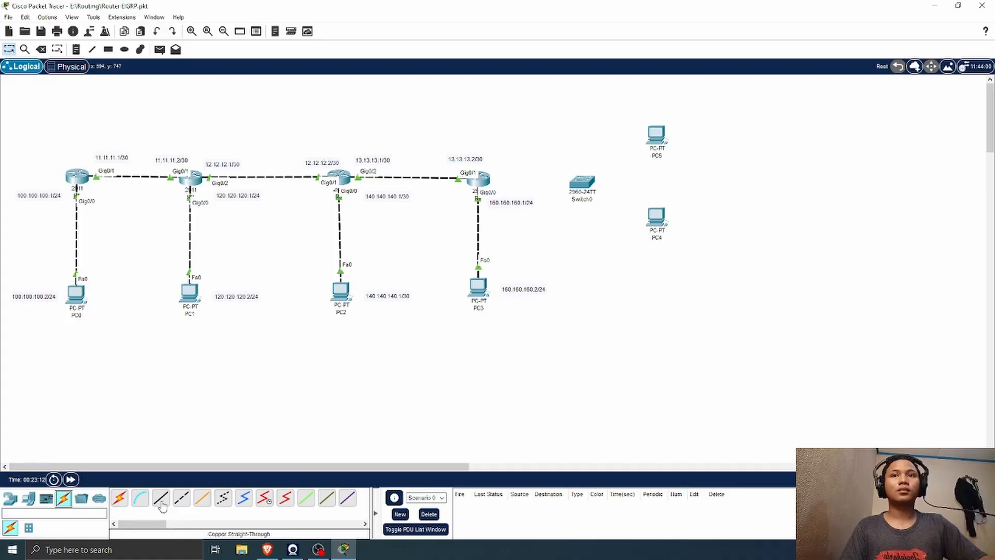
click(160, 498)
click(478, 180)
click(520, 213)
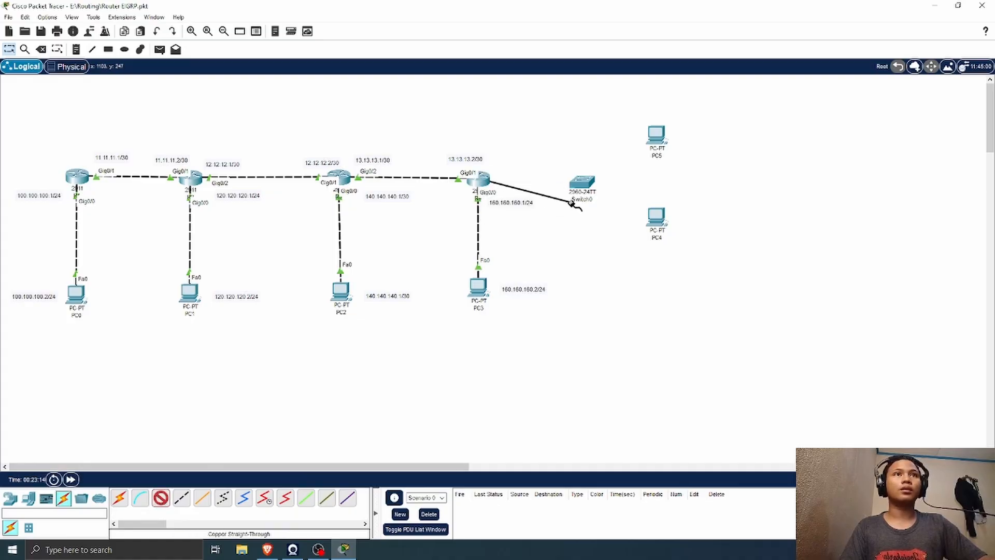
click(582, 183)
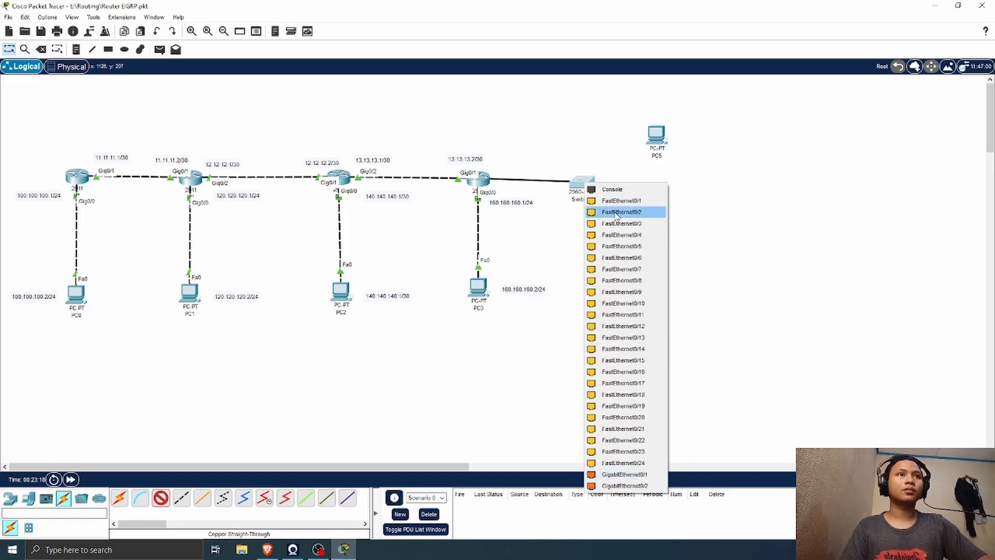
click(635, 201)
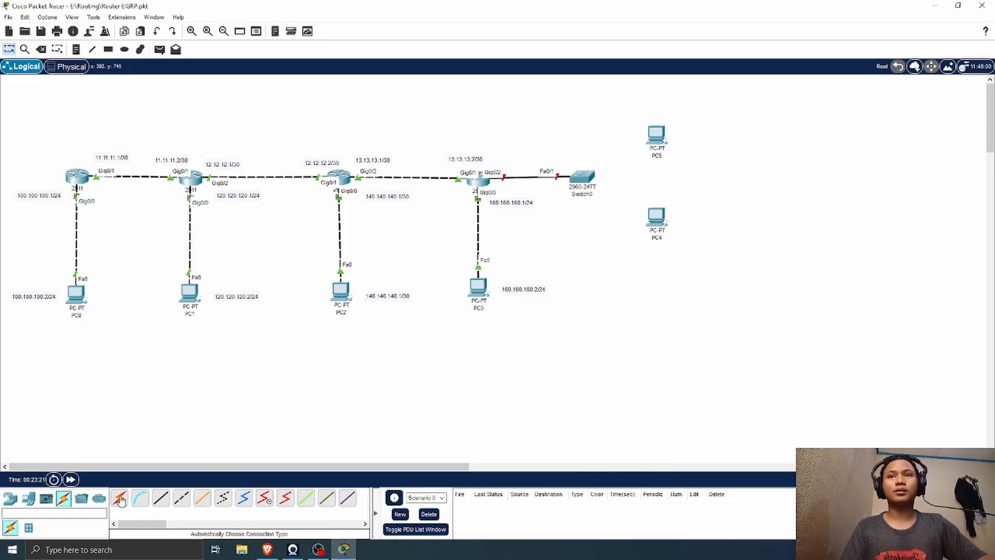
Step: Connect Switch0's FastEthernet0/2 to PC4's FastEthernet0 with a copper straight-through cable
click(159, 503)
click(585, 177)
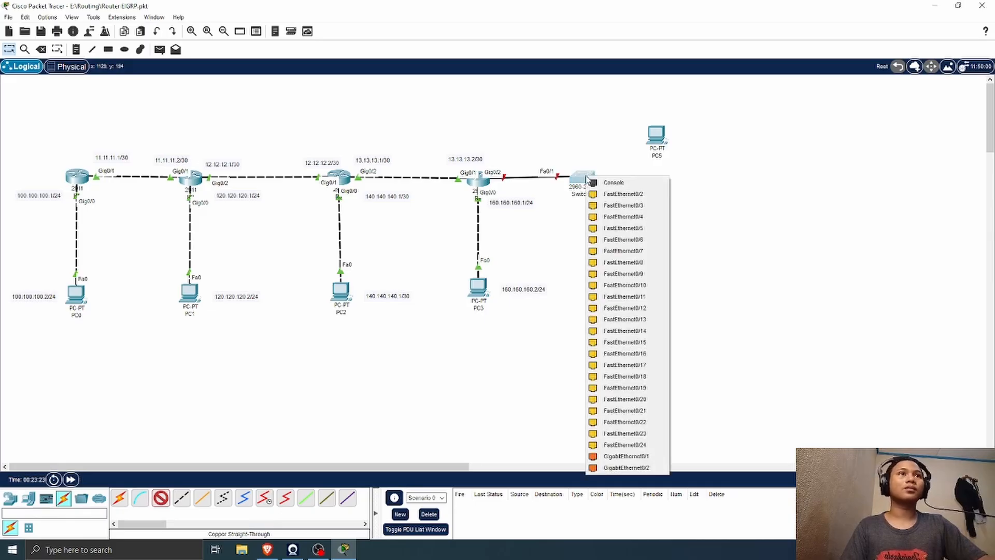
click(618, 195)
click(656, 217)
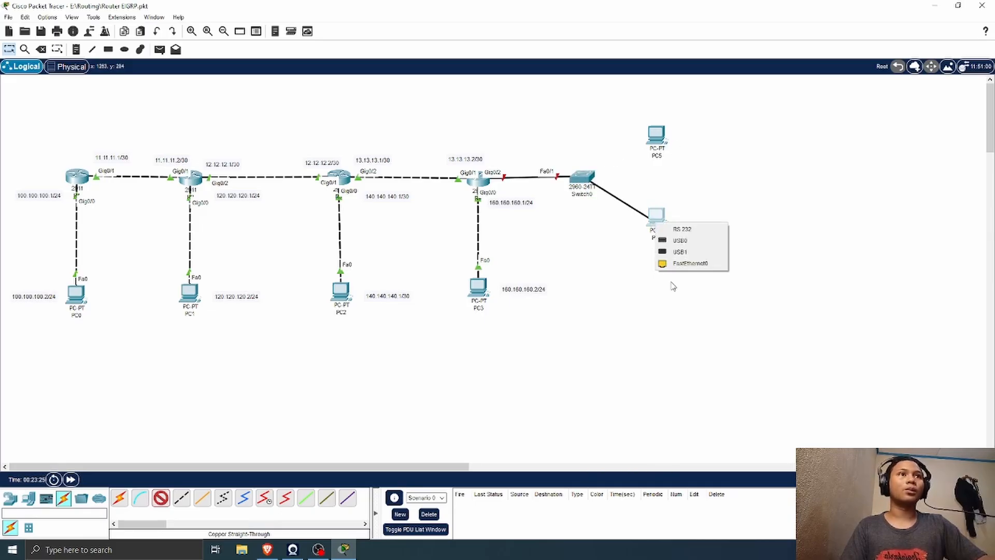
click(679, 266)
Step: Cable Switch0's FastEthernet0/3 to PC5's FastEthernet0 with copper straight-through, and nudge PC4 slightly
click(161, 498)
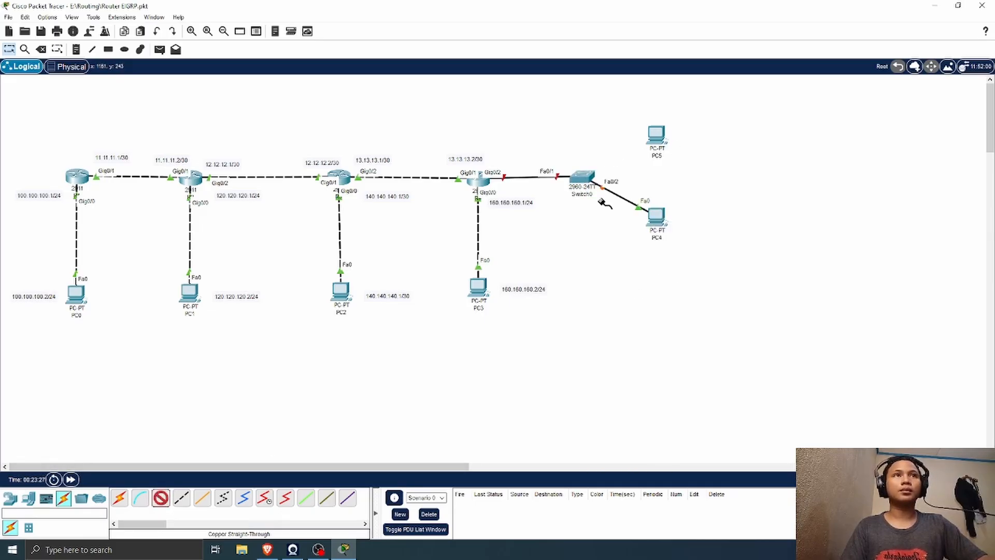
click(580, 175)
click(617, 198)
click(656, 135)
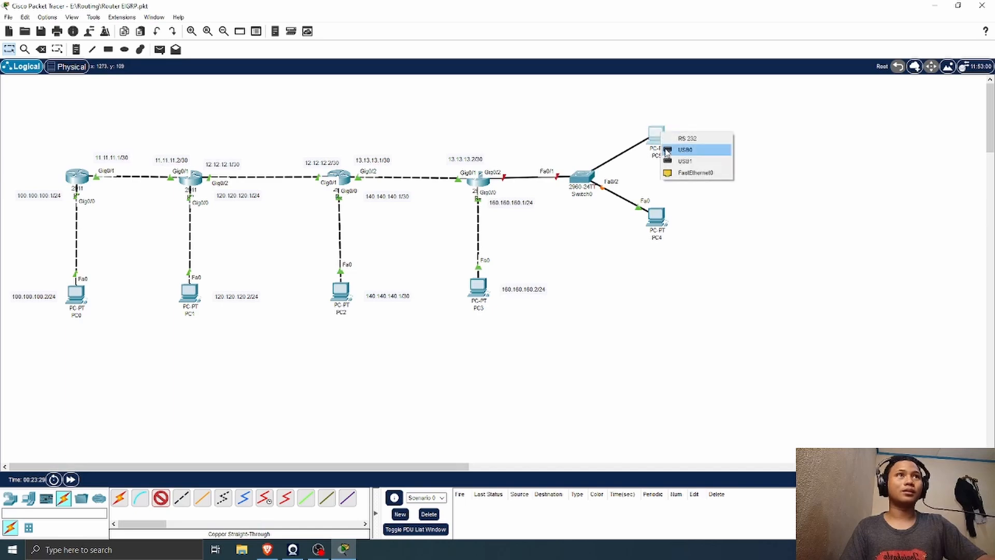
click(689, 178)
drag(657, 215, 660, 216)
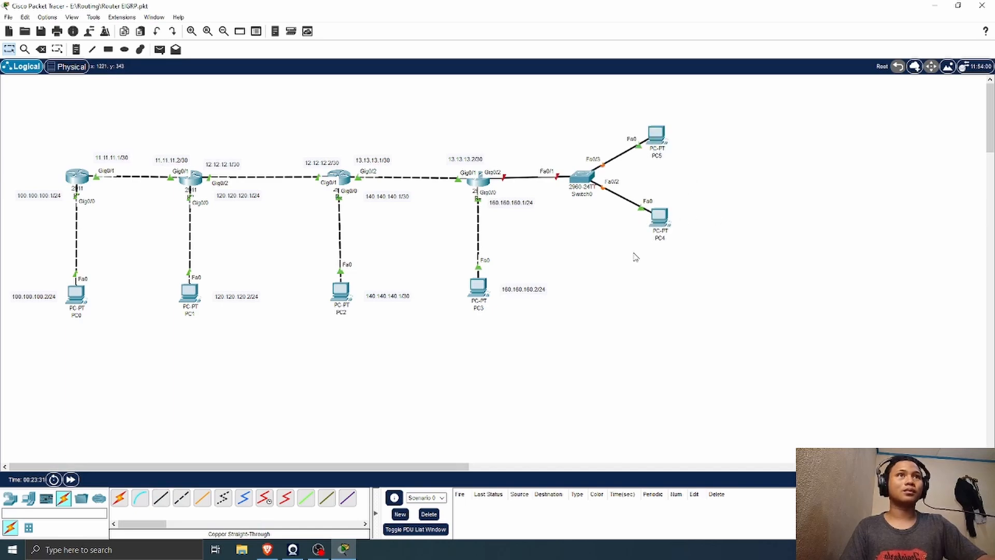
Step: Open R4's command line, move its window clear of the routers, and leave EIGRP configuration mode with ex
click(481, 182)
drag(450, 100, 791, 129)
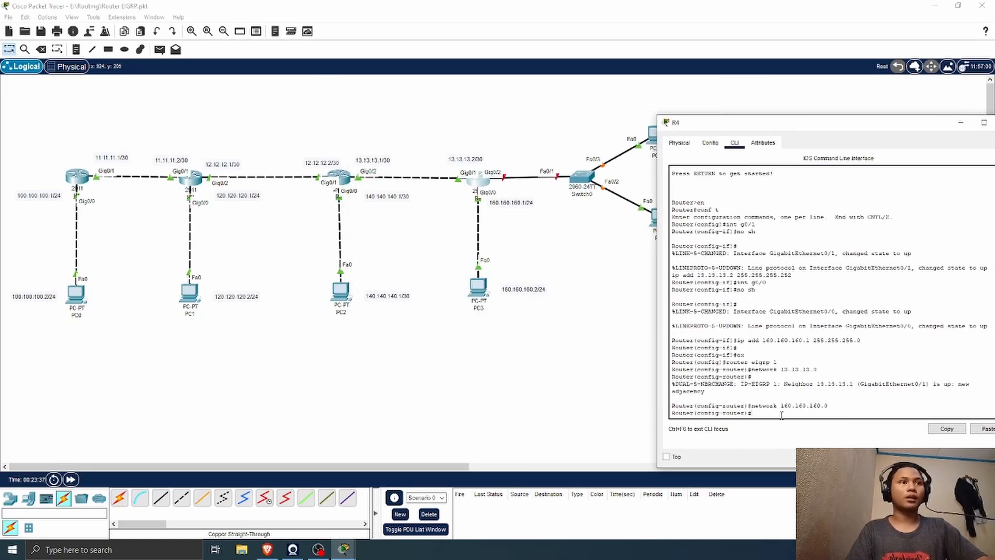
text(ex)
key(Return)
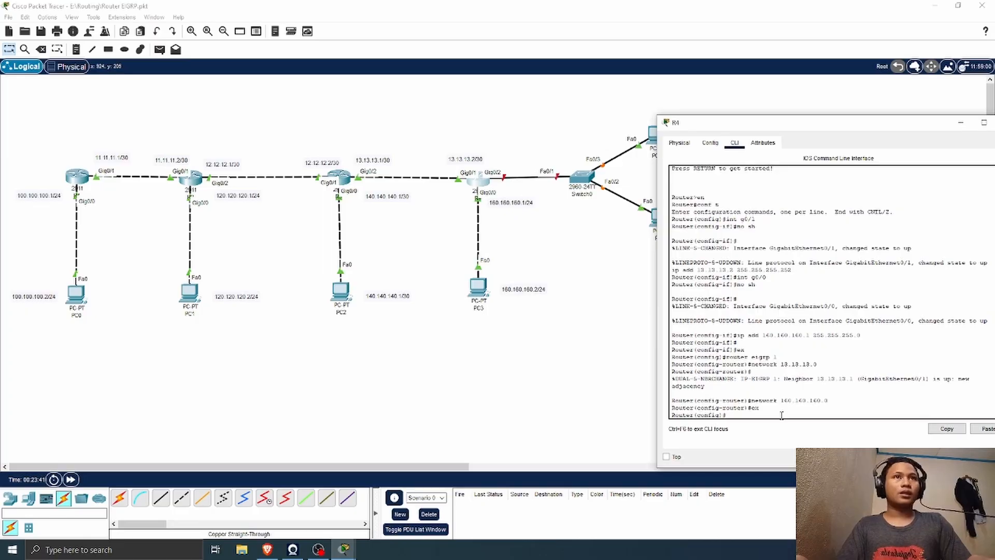
Step: Enable R4's interface g0/2 with no sh and return to the topology
text(int g0/3)
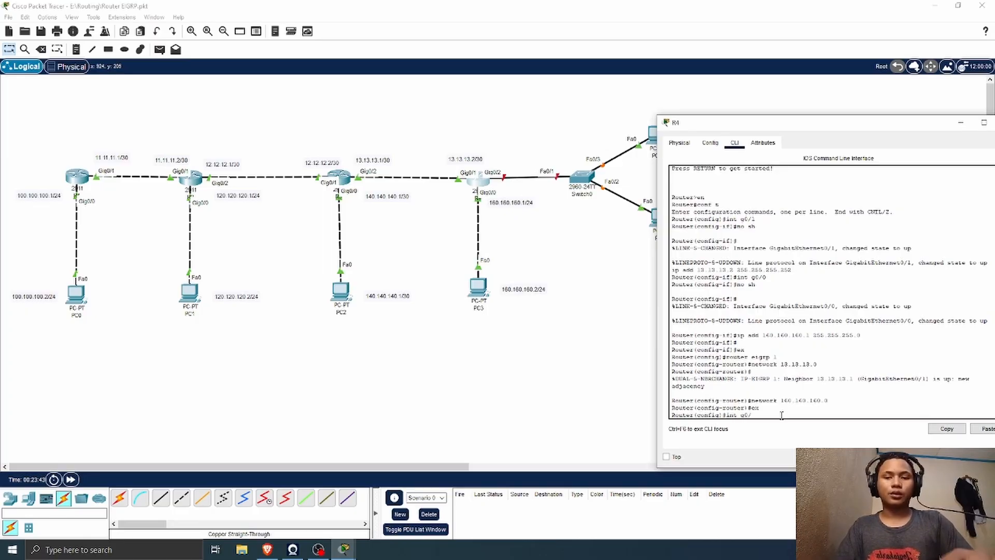
key(Return)
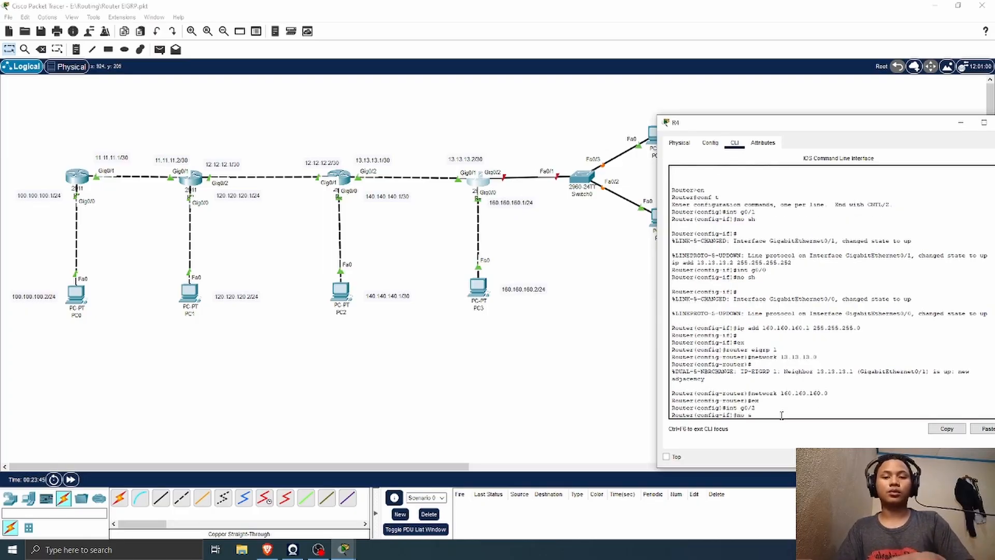
text(no sh)
key(Return)
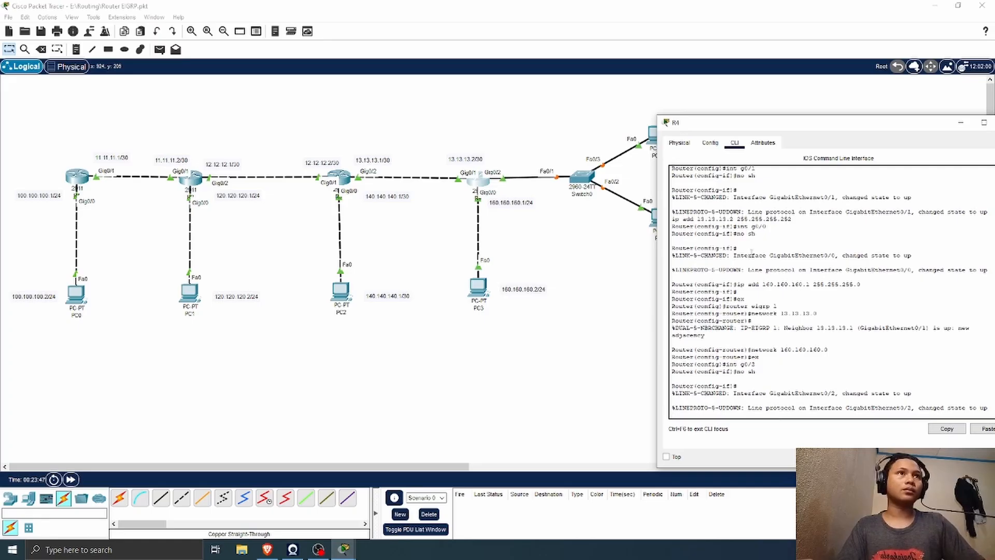
click(596, 290)
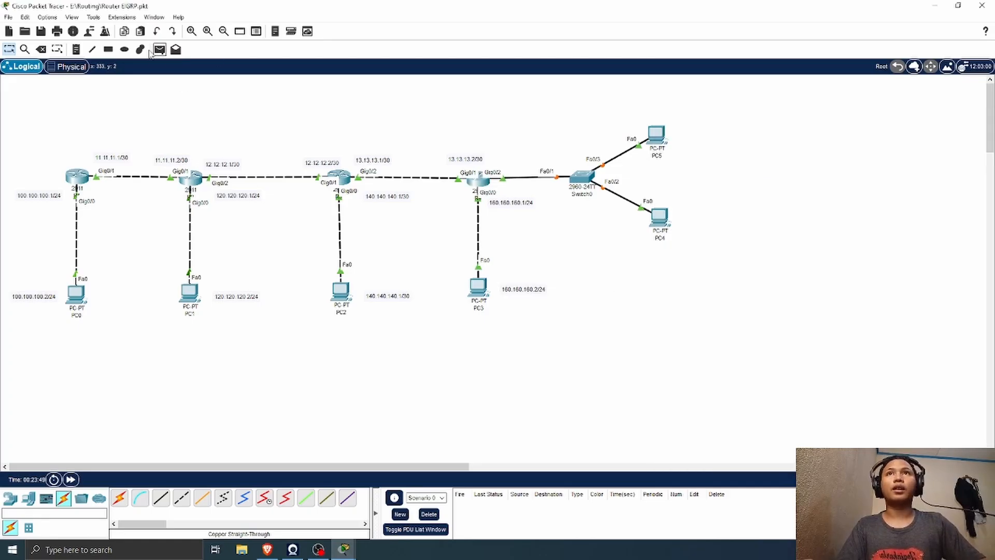
Step: Place a text note below Switch0 and begin its text with 1
click(76, 49)
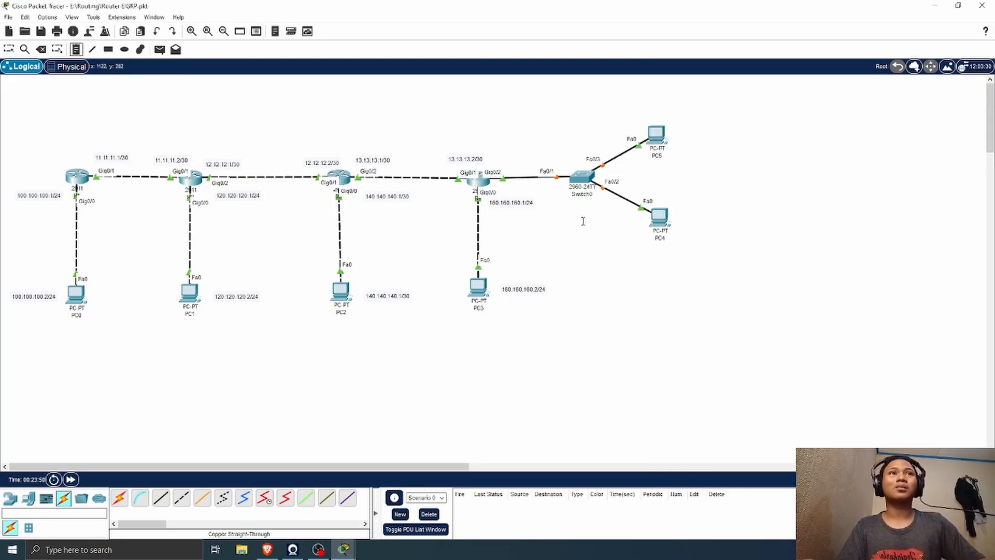
click(558, 209)
text(1-172.17.16.0/24)
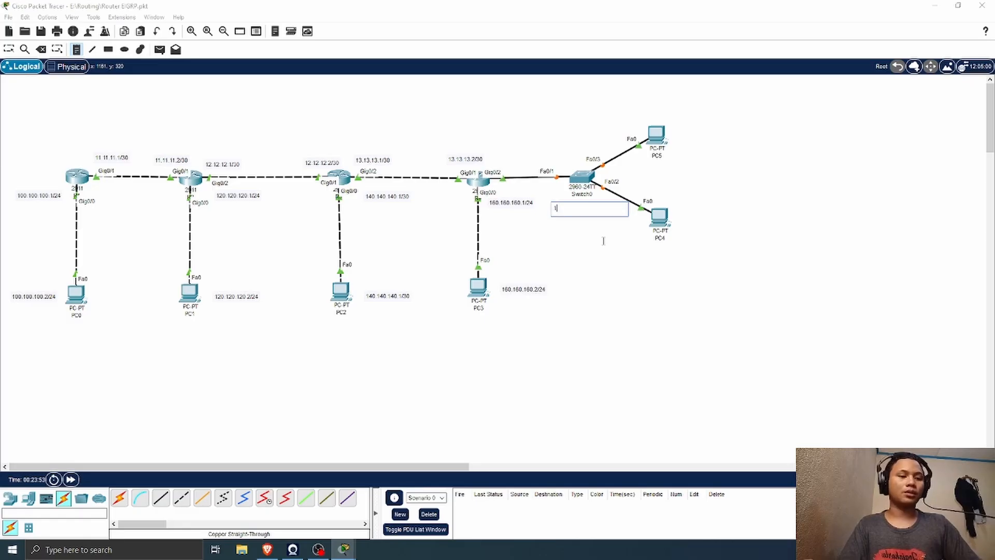
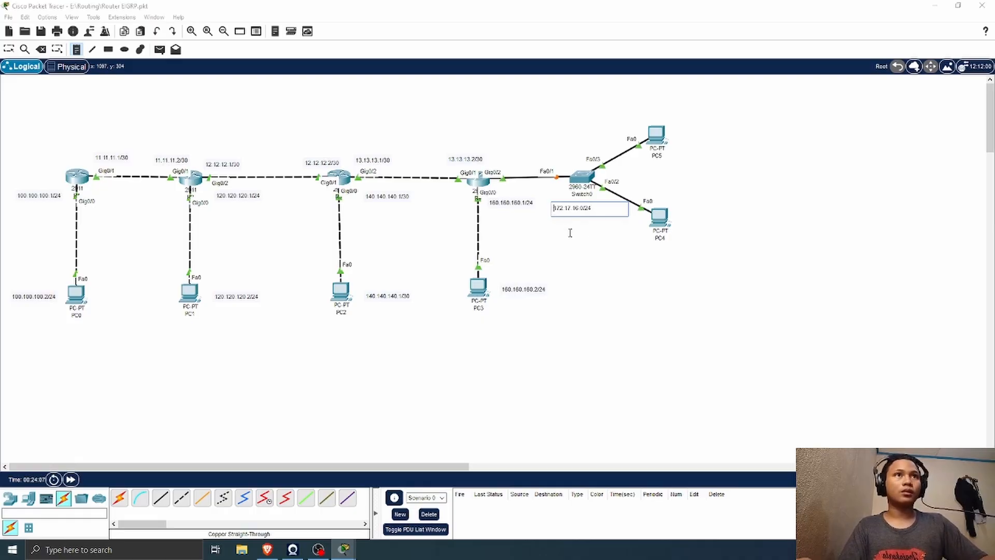
Step: Complete the note below Switch0 with VLAN 1=172.17.16.0/24 and a second line VLAN 2=172.16.15.0/24, and shift the note slightly left
text(VLAN)
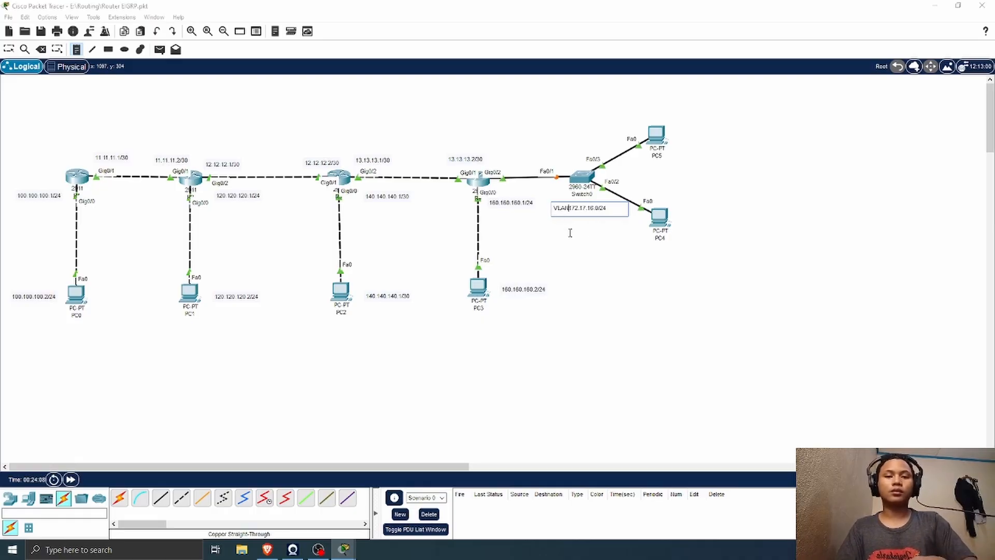
text( 1)
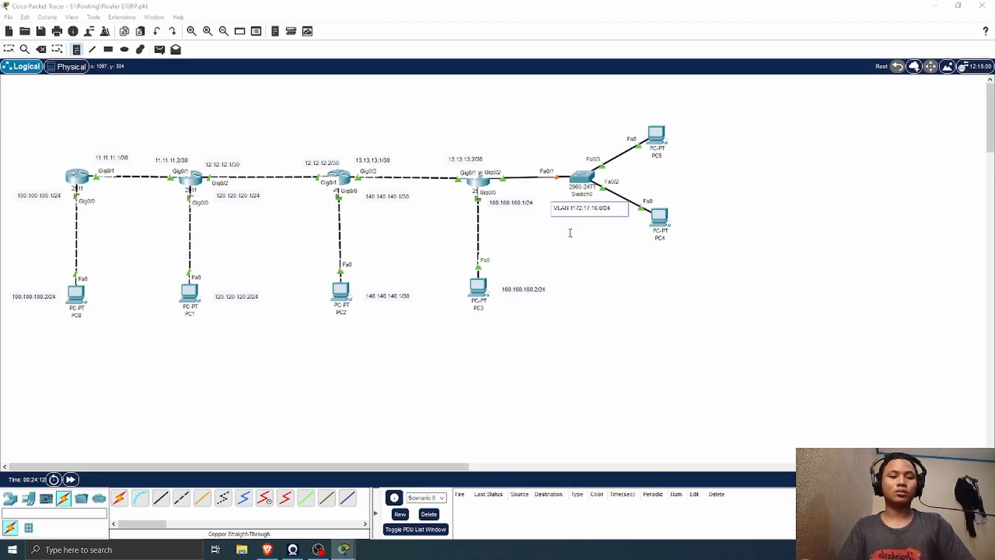
text(-)
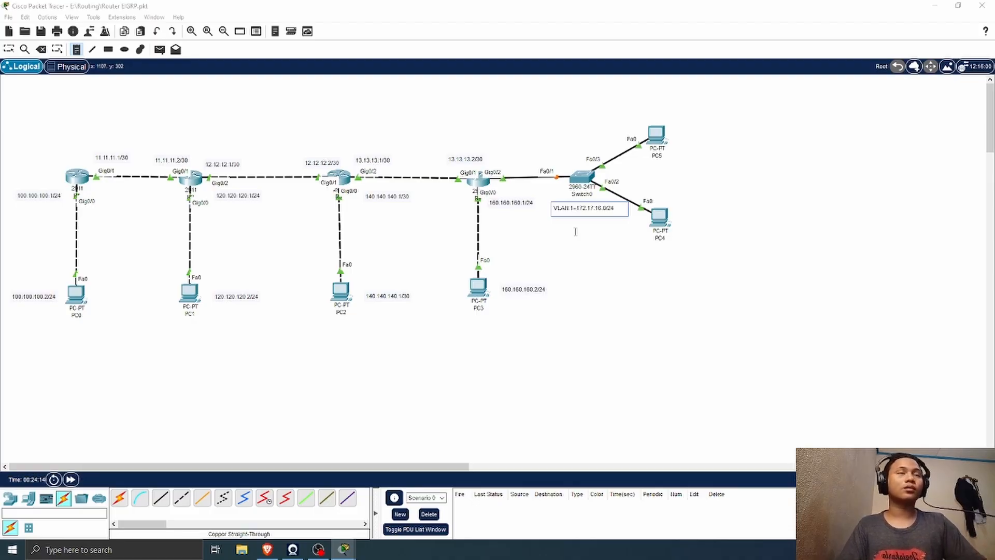
key(Return)
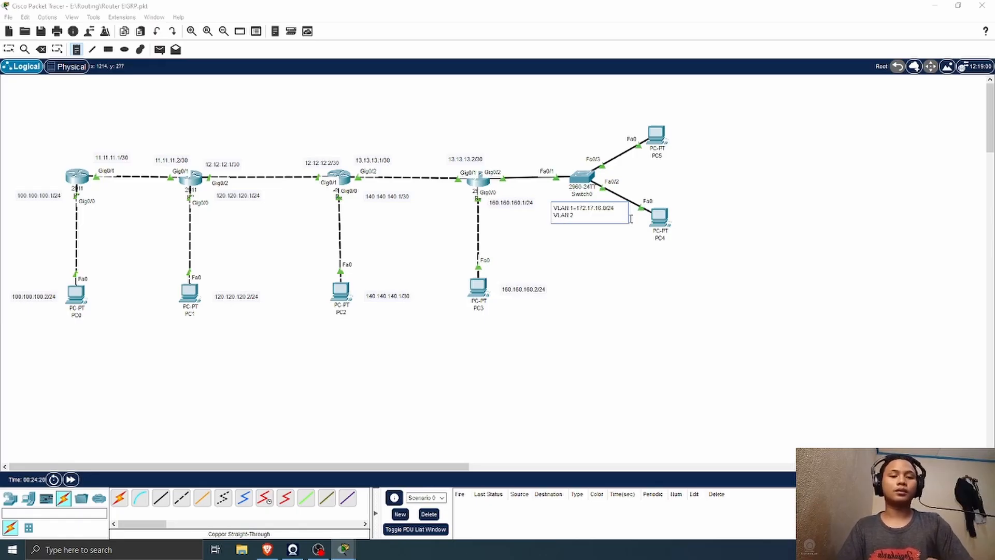
text(VLAN 2-)
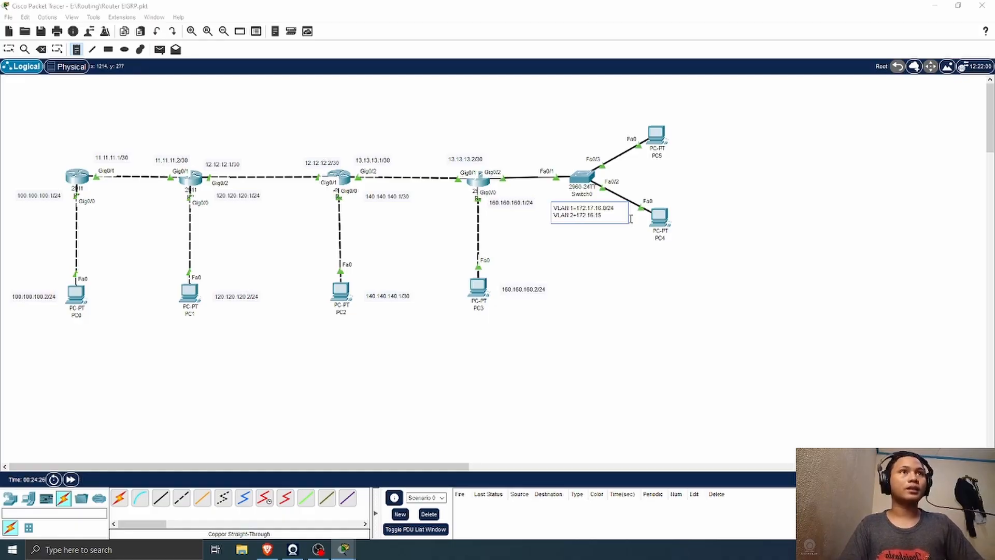
text(172.16.15.0/24)
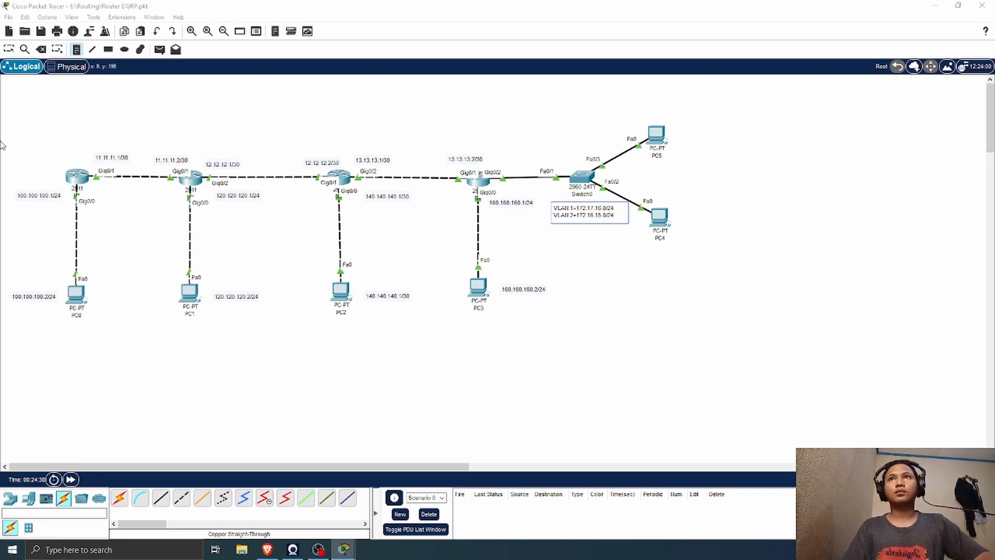
click(9, 49)
drag(585, 224, 575, 222)
Step: Open R4's command line, leave interface configuration with ex, and create subinterface g0/2.1
click(482, 182)
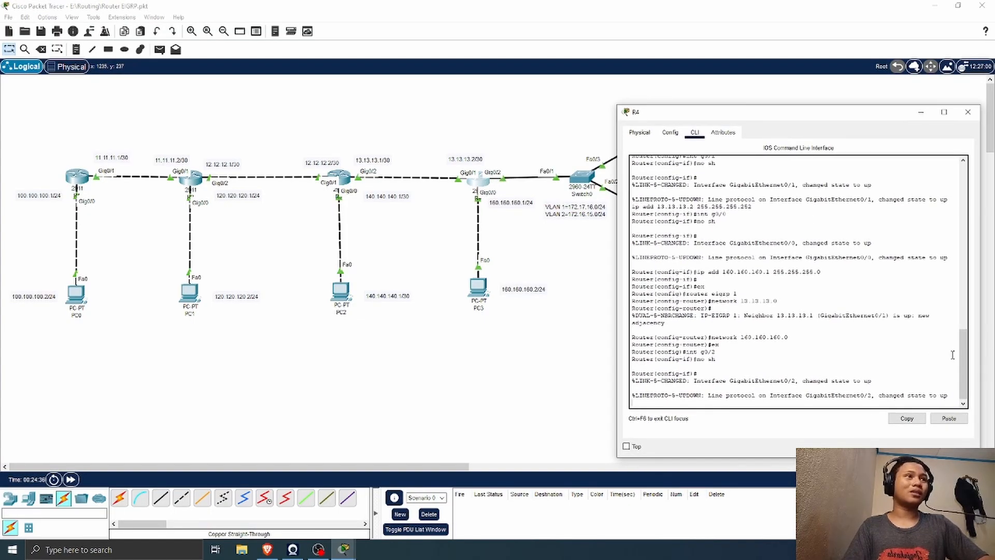
key(Return)
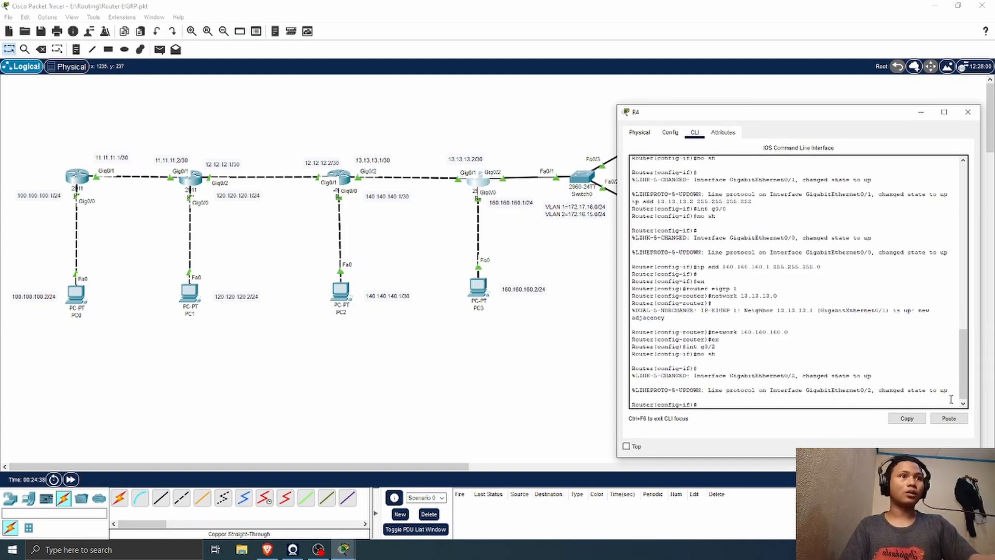
text(ex)
key(Return)
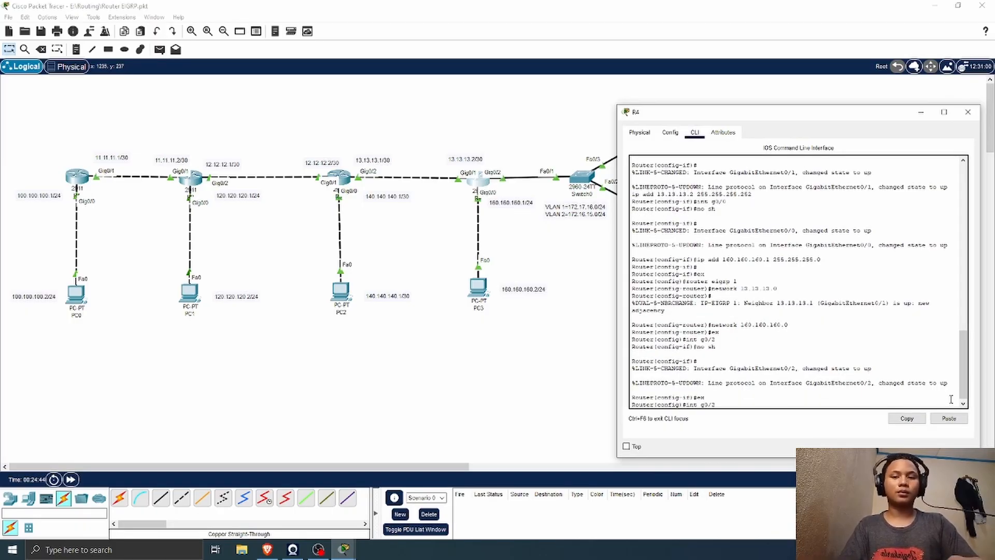
key(Return)
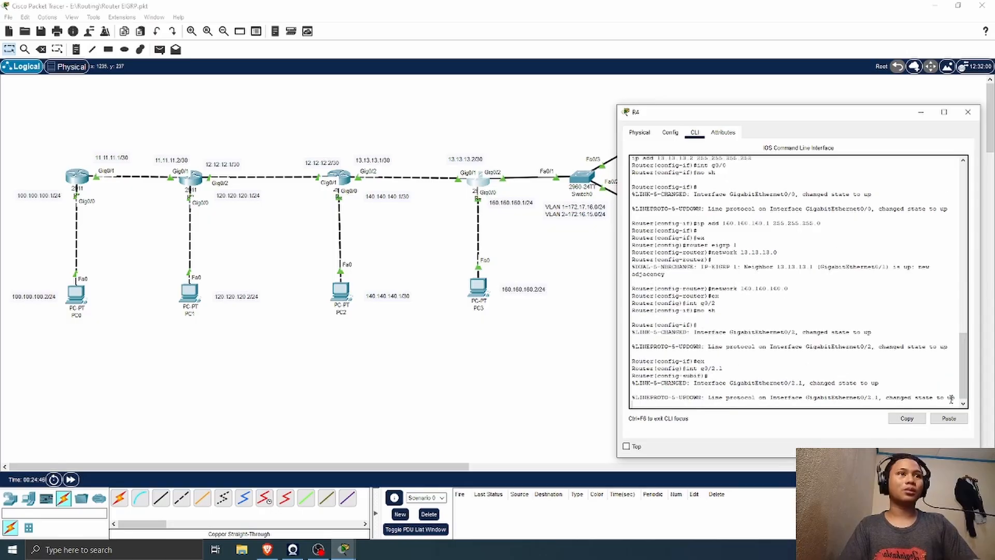
key(Return)
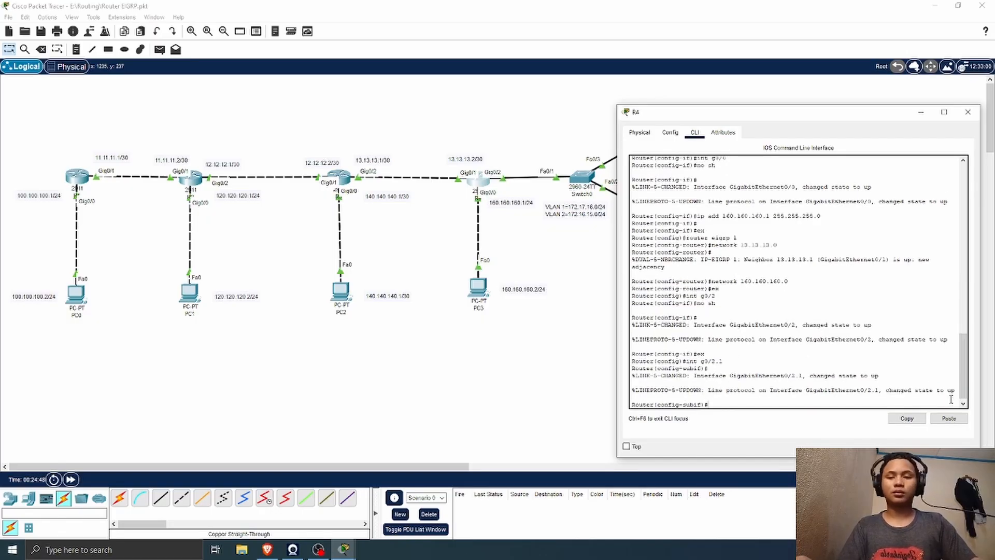
Step: Configure subinterface g0/2.1 with encap dot 1 and IP address 172.17.16.1 255.255.255.0, and leave it with ex
text(en)
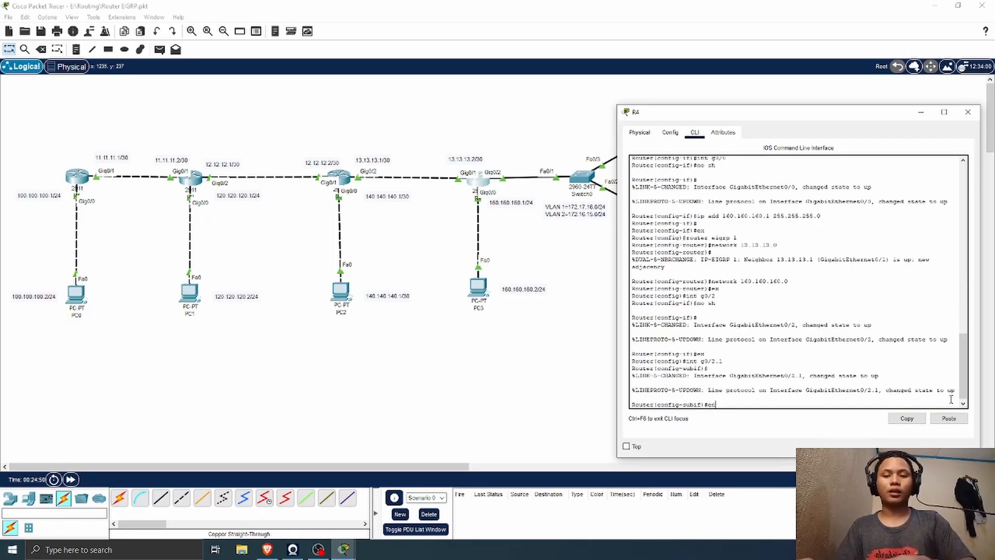
text(cap dot)
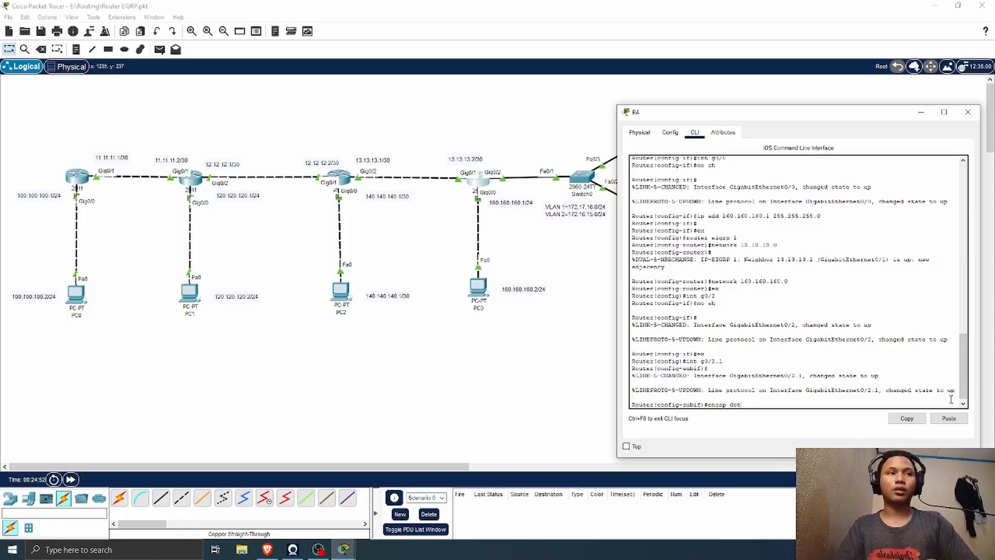
text( 1)
key(Return)
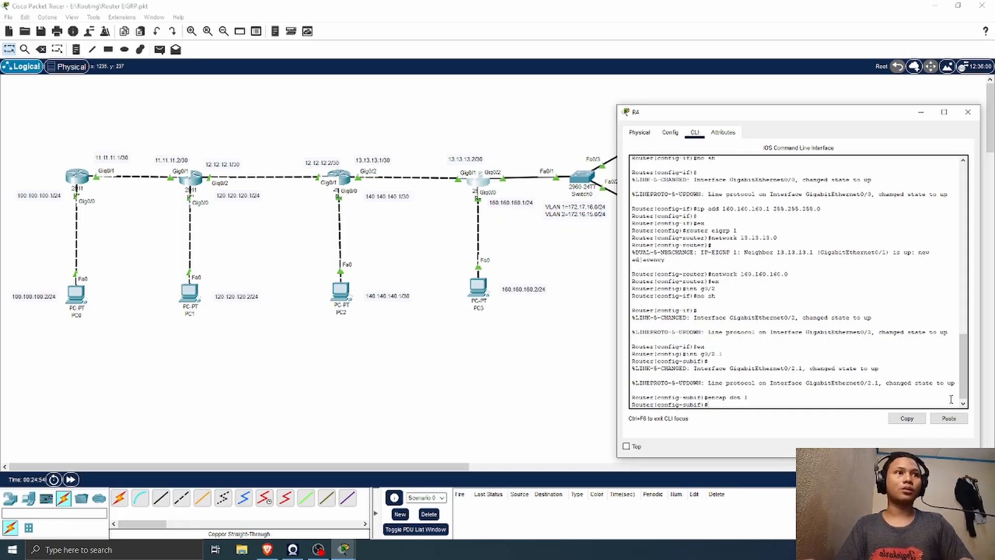
text(ip add 172.17.16)
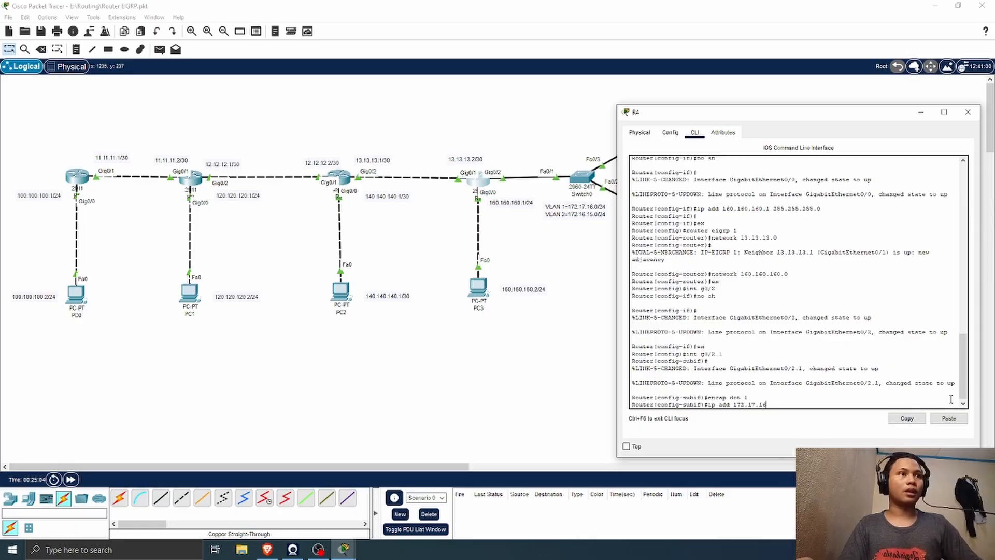
text(5.255.255.0)
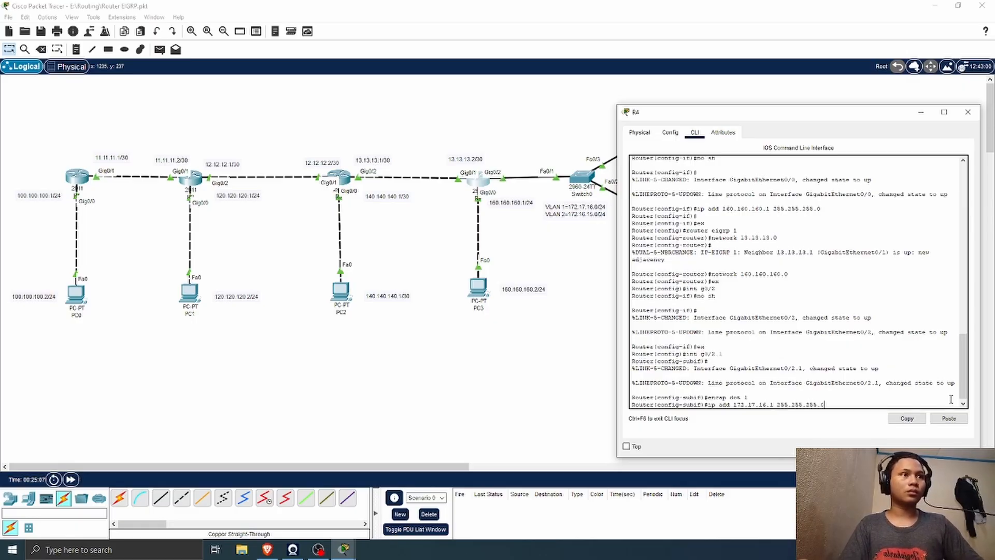
key(Return)
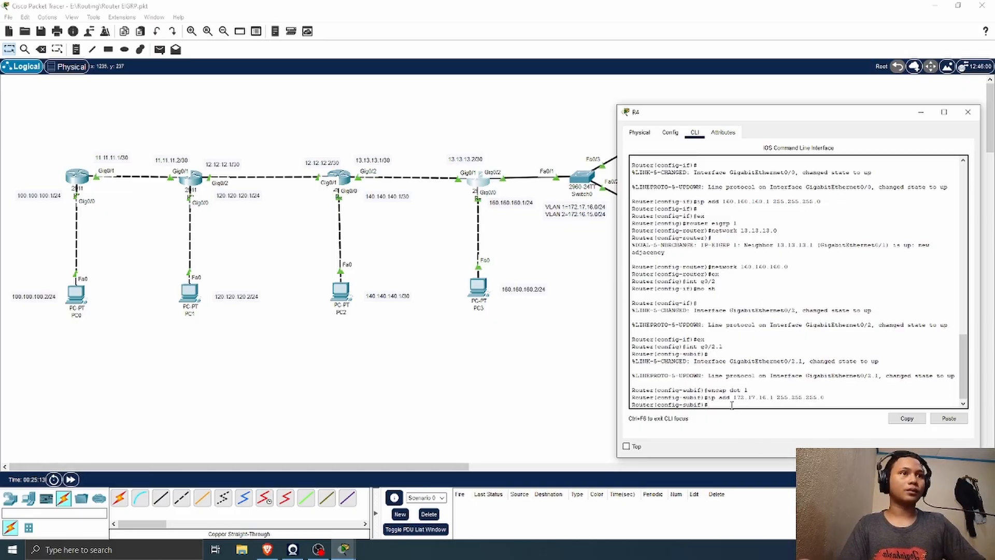
text(ex)
key(Return)
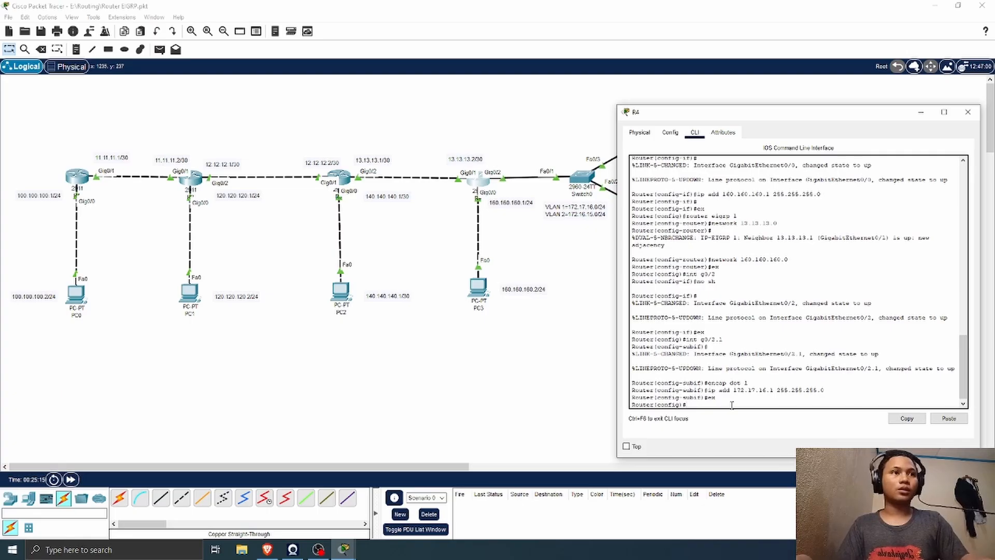
Step: Create subinterface g0/2.2 on R4 and set its encapsulation with encap dot 2
text(int)
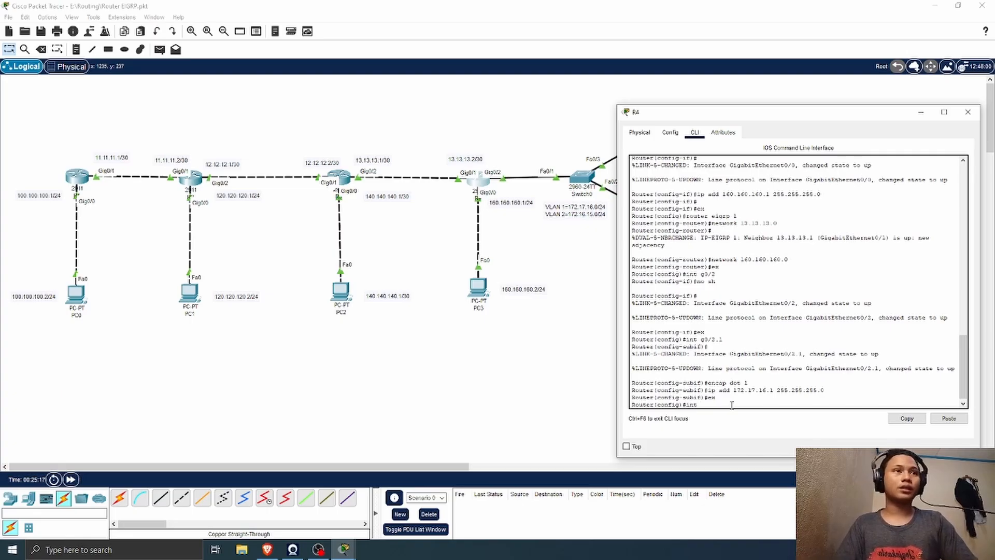
text(g)
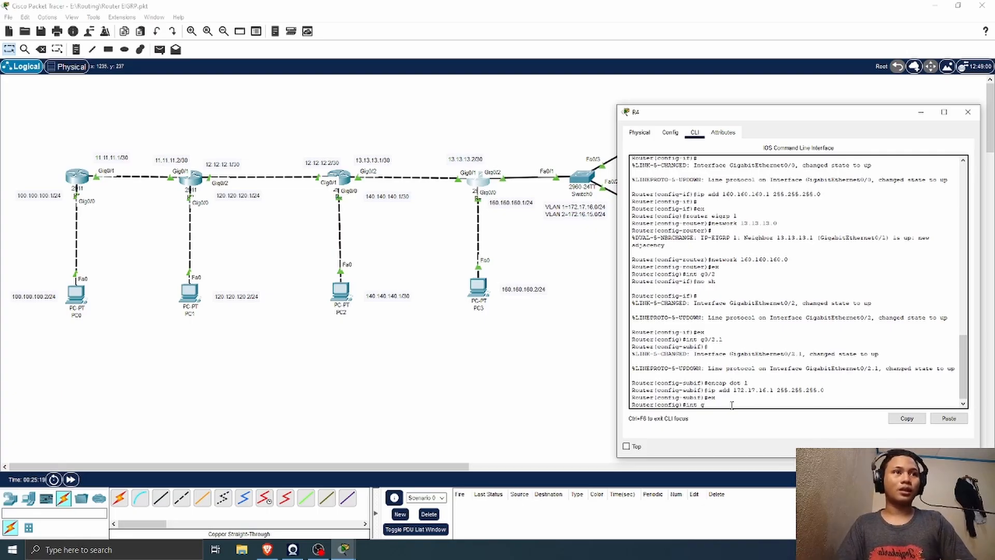
text(0/)
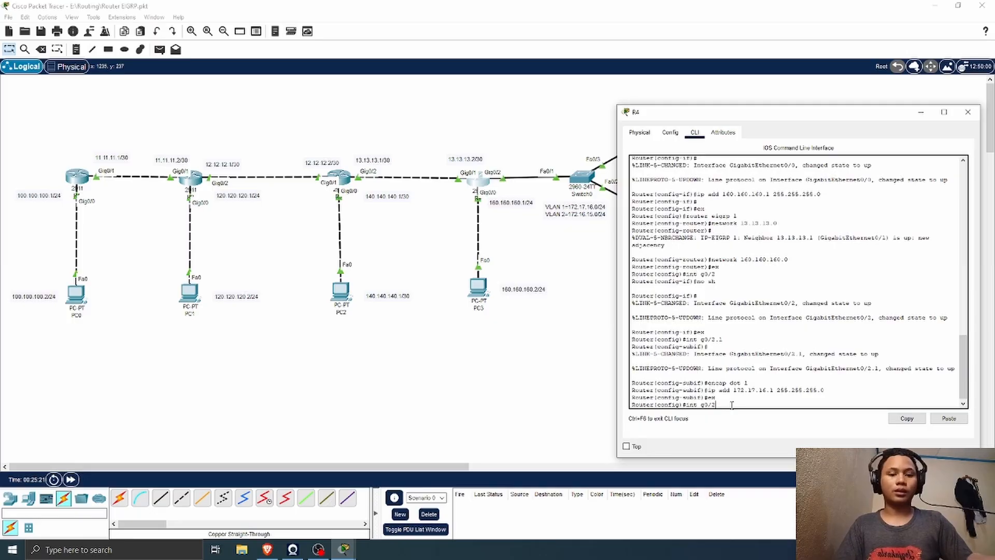
text(2.2)
key(Return)
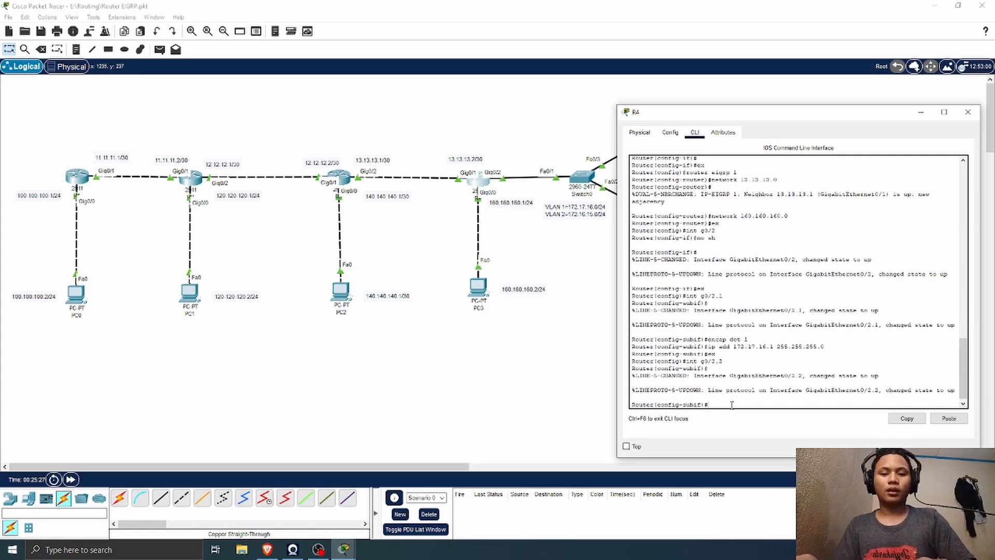
text(enca)
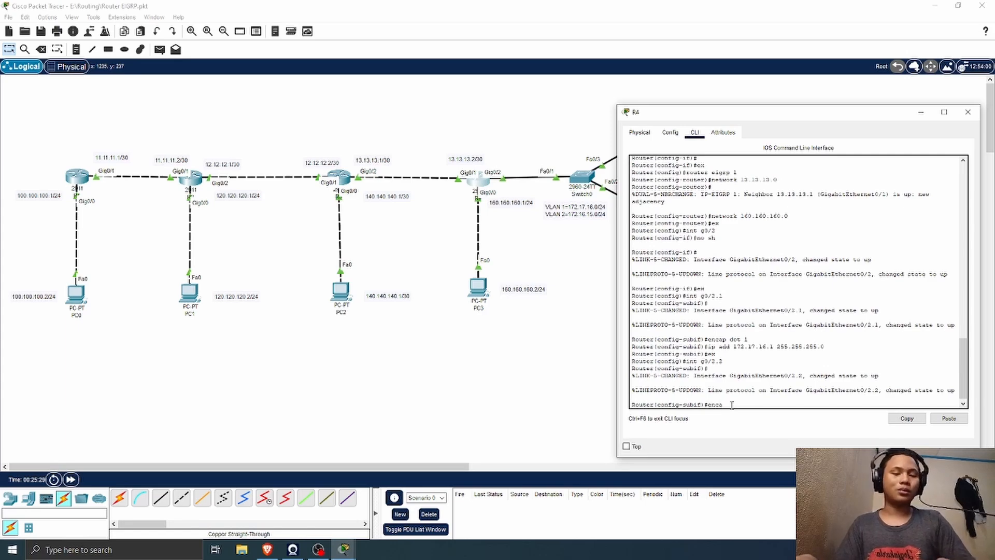
text(p dot)
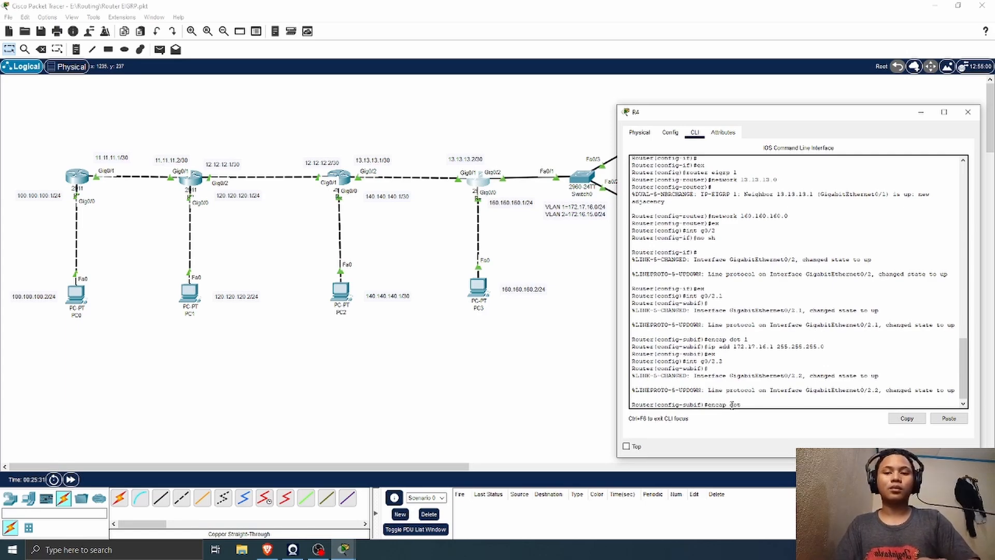
text( 2)
key(Return)
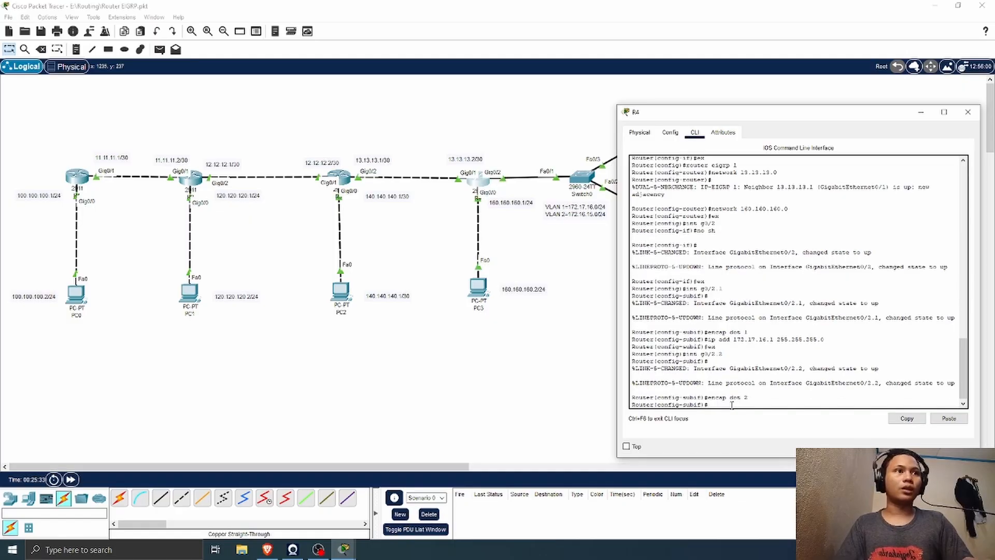
Step: Assign IP address 172.16.15.1 255.255.255.0 to subinterface g0/2.2 and leave it with ex
text(ip)
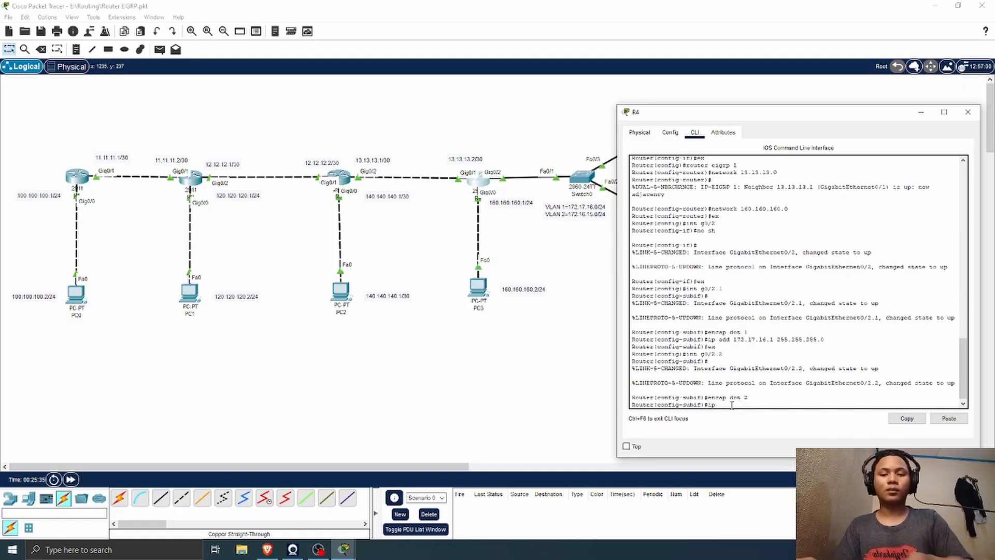
text( add 17)
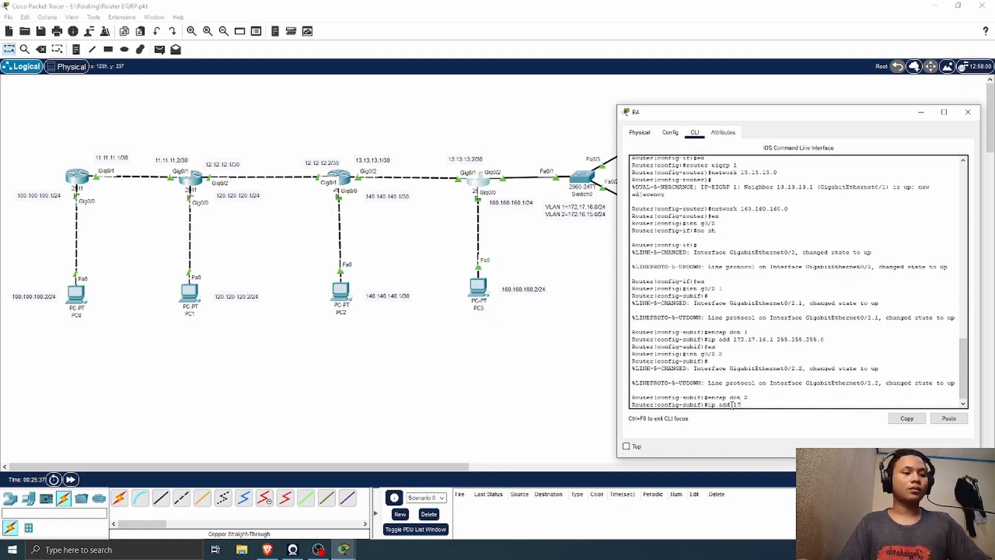
text(2.16)
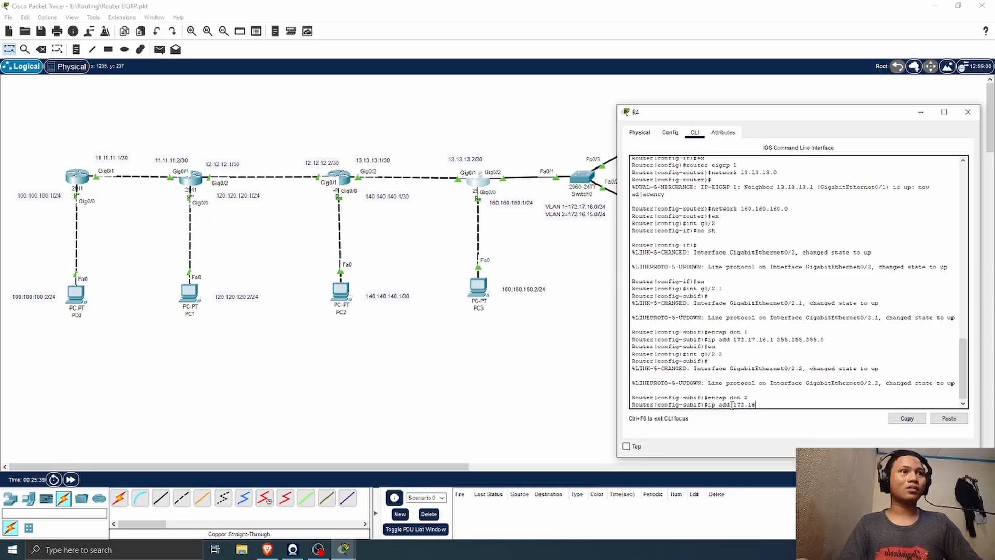
text(.1)
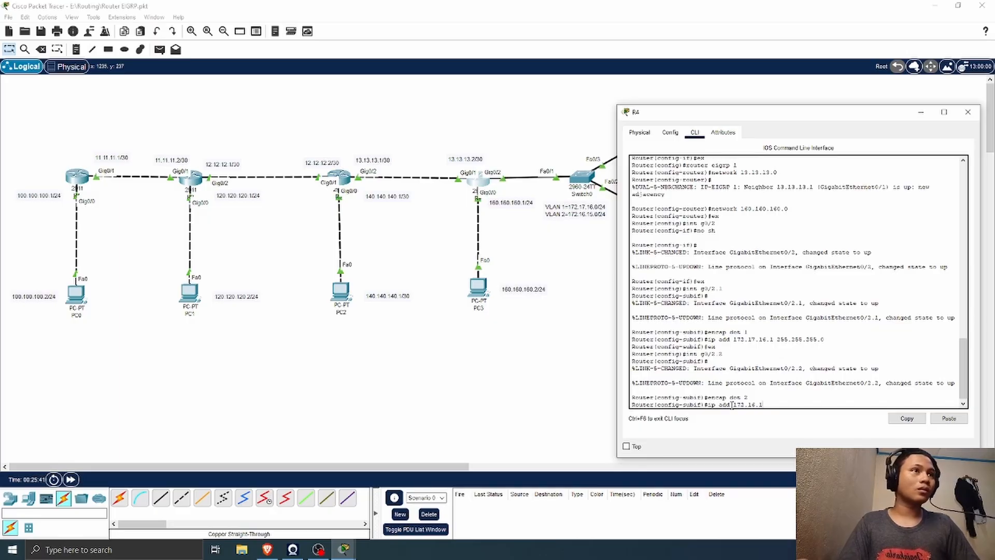
text(5.1)
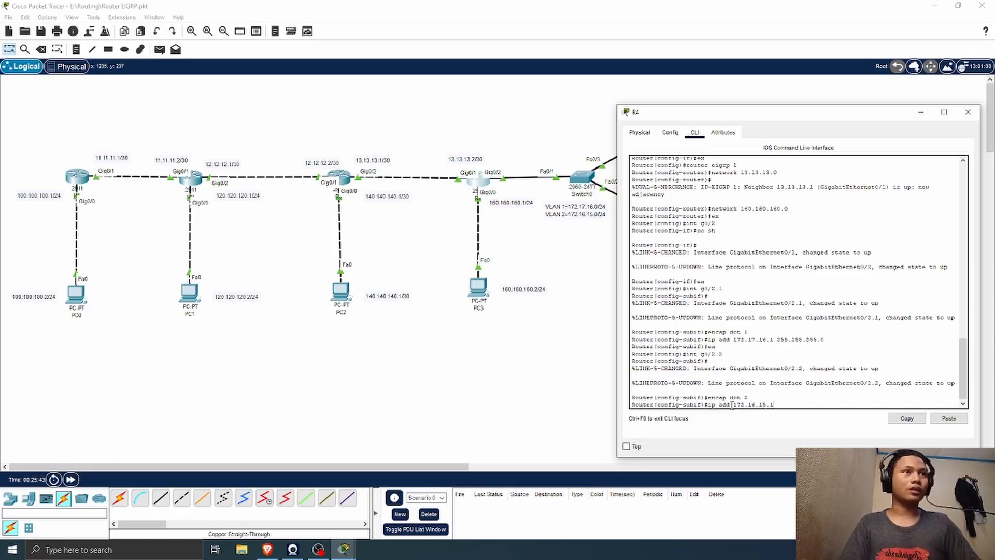
text( 255.25)
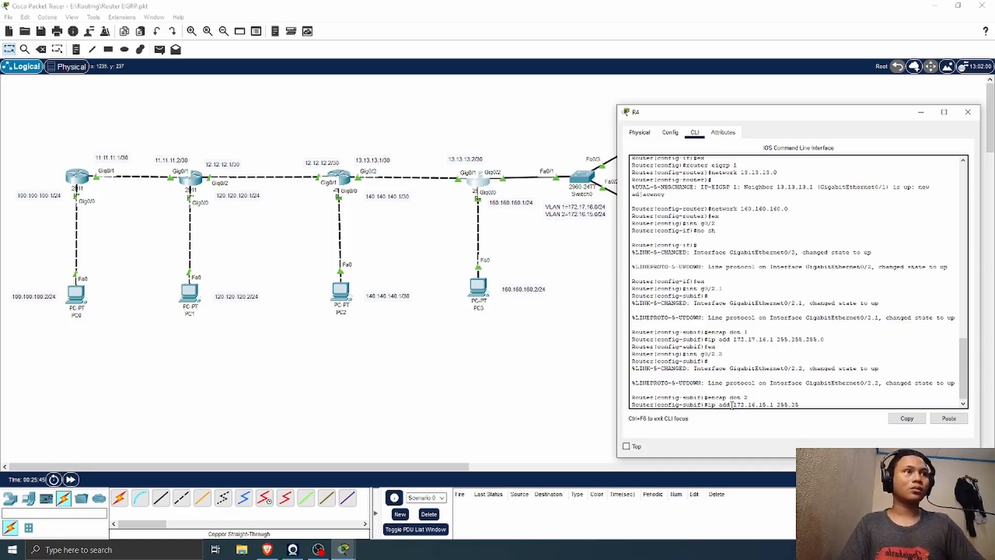
text(5.255.0)
key(Return)
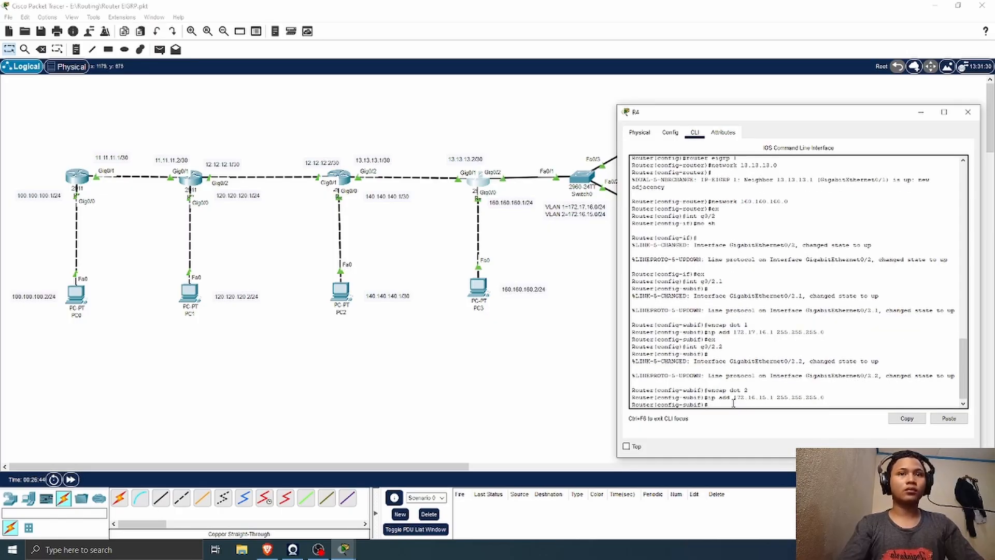
text(e)
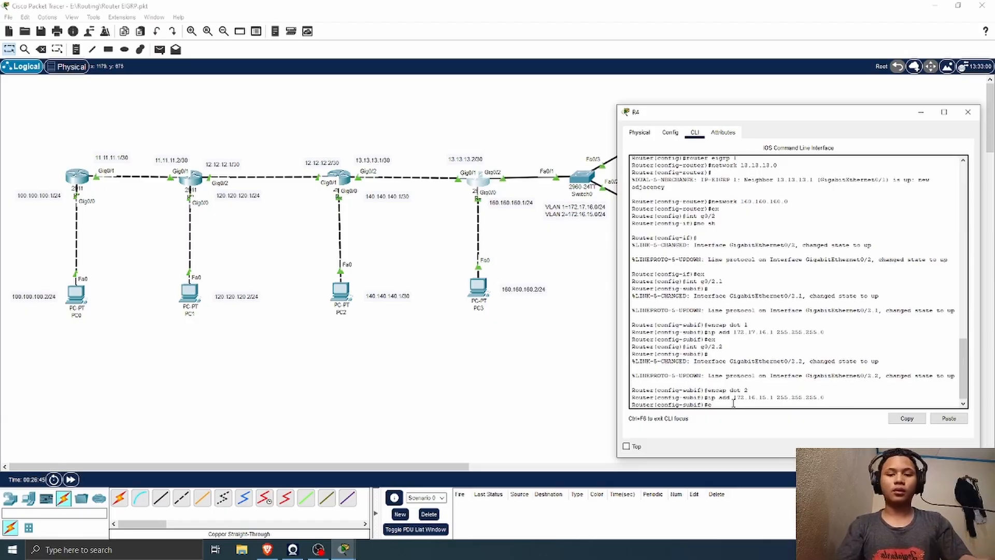
text(x)
key(Return)
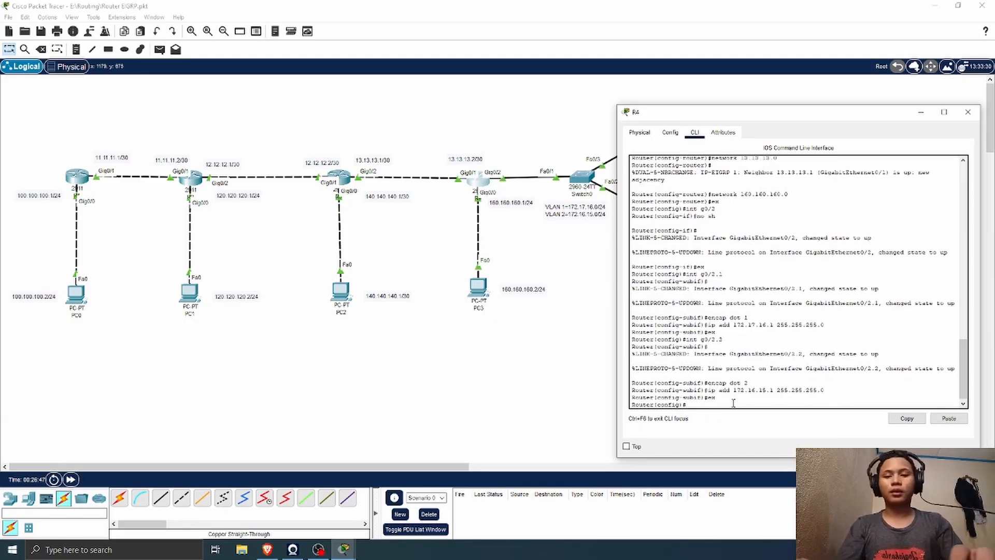
Step: Create a DHCP pool named VLAN1 on R4 with ip dhcp pool
text(ip)
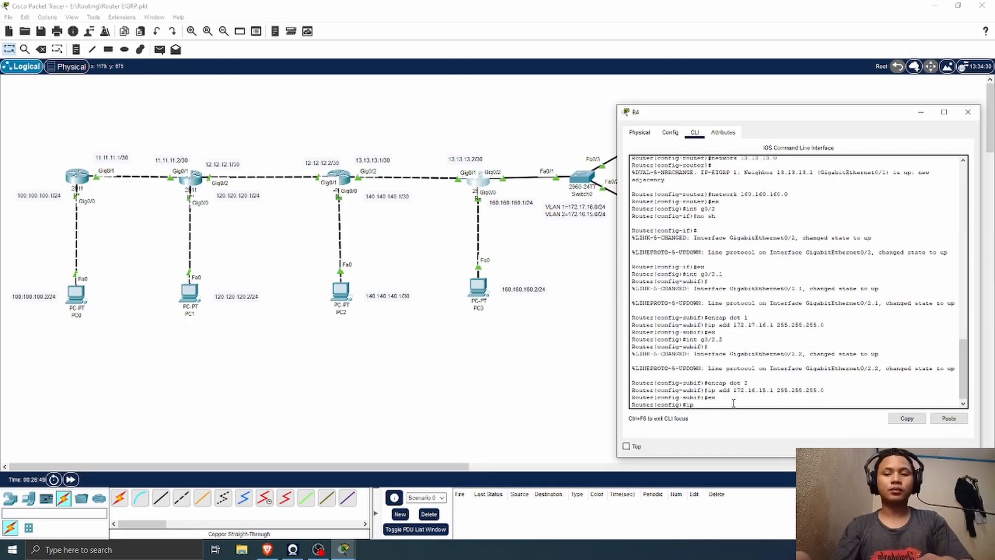
text( dhcp pool)
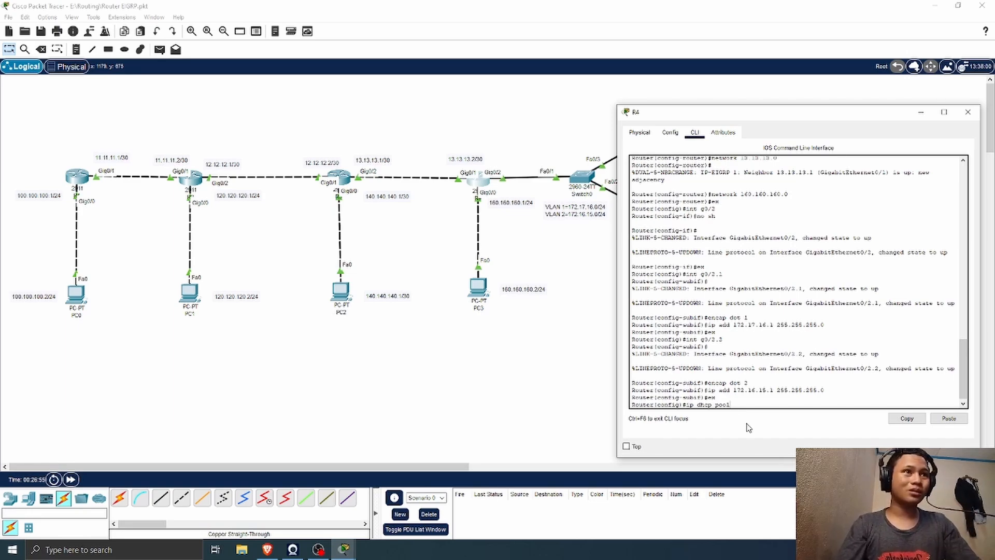
text(v1)
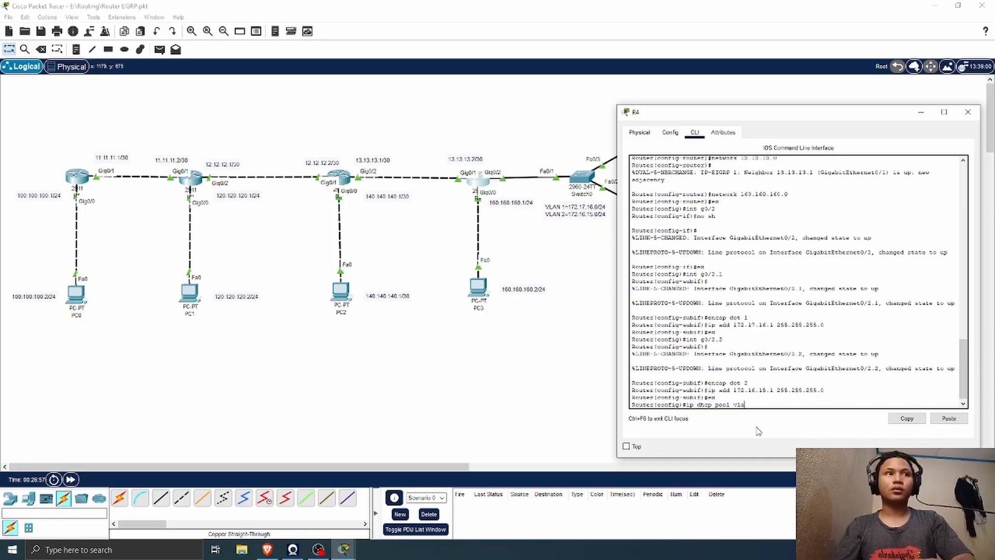
key(BackSpace)
key(BackSpace)
key(BackSpace)
text(V)
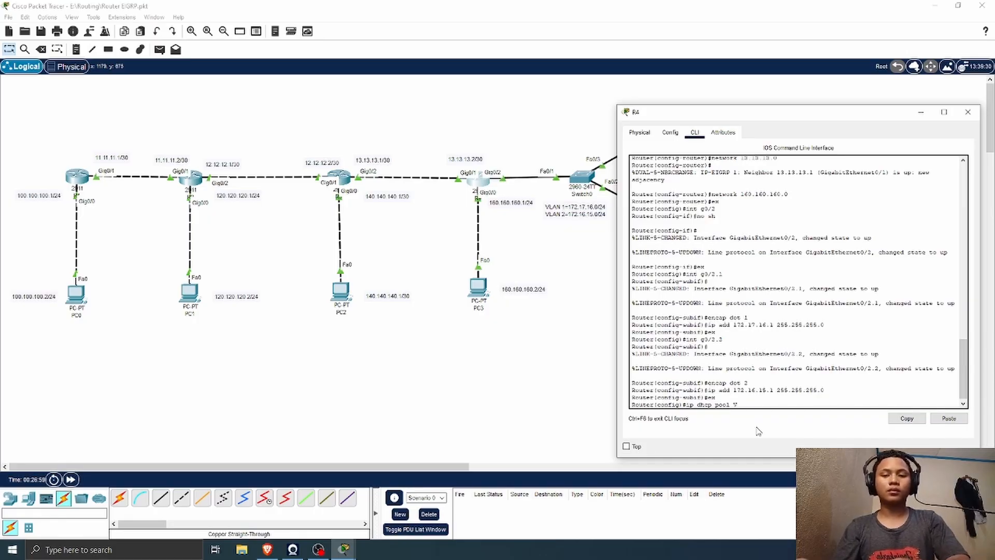
text(LAN1)
key(Return)
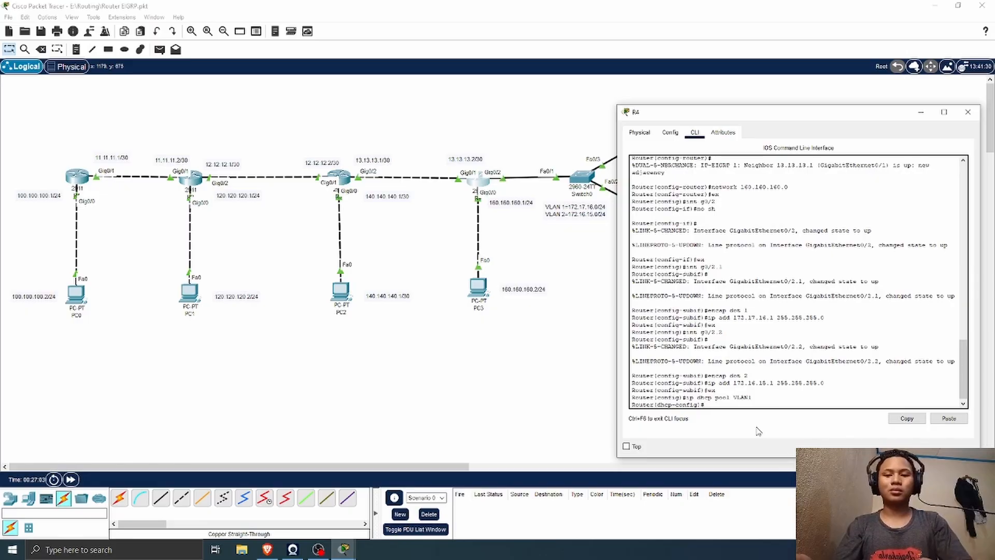
Step: Assign network 172.17.16.0 255.255.255.0 to DHCP pool VLAN1
text(netw)
key(Tab)
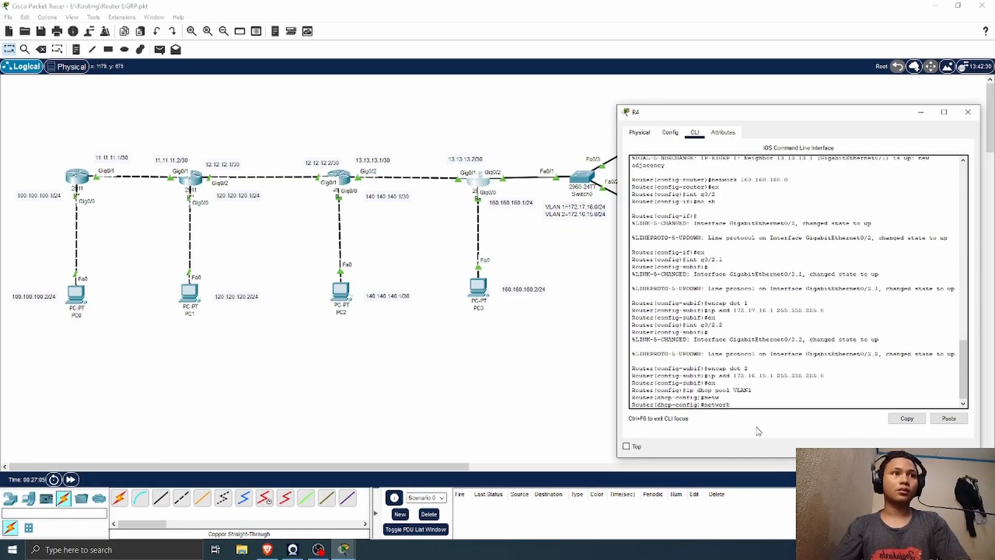
text(17)
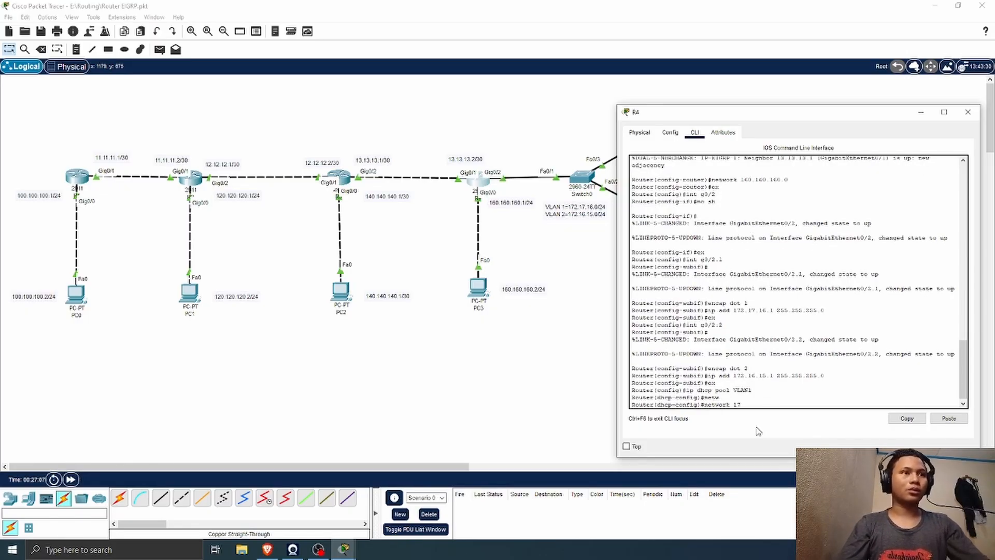
key(BackSpace)
key(BackSpace)
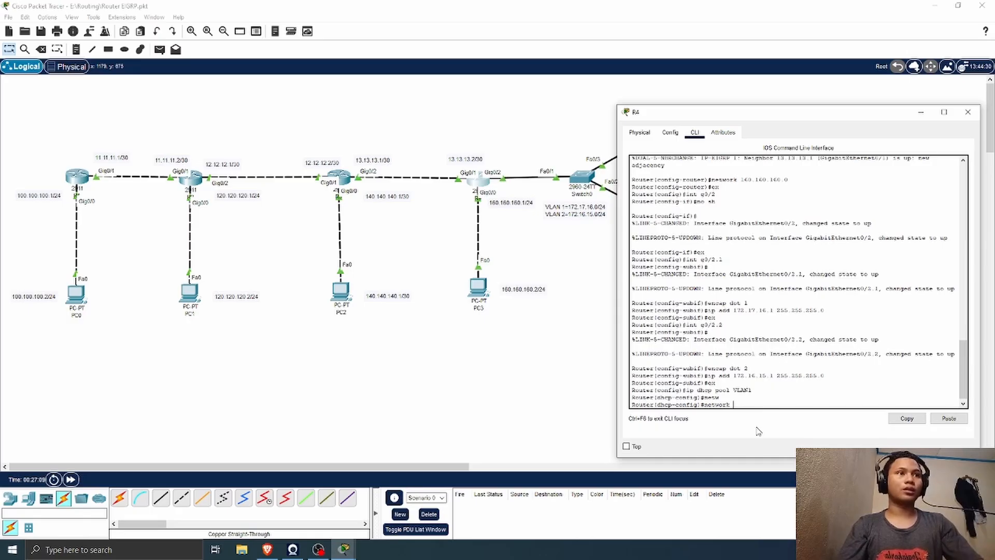
text(172.17)
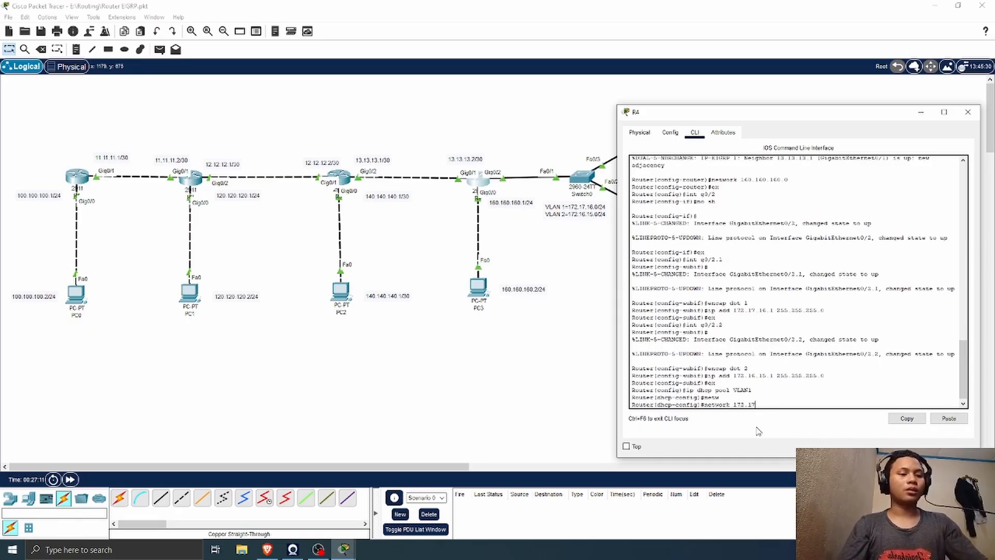
key(Return)
key(Up)
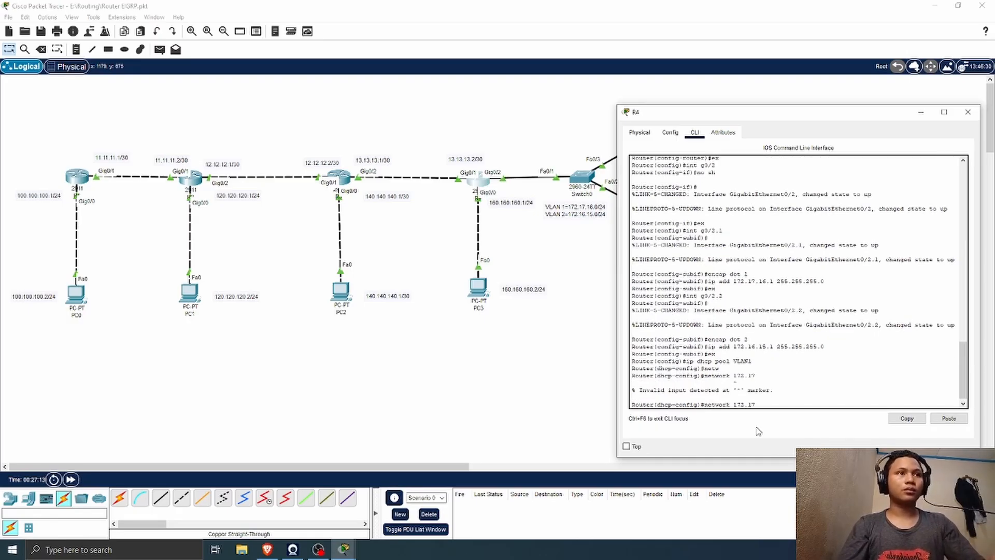
key(BackSpace)
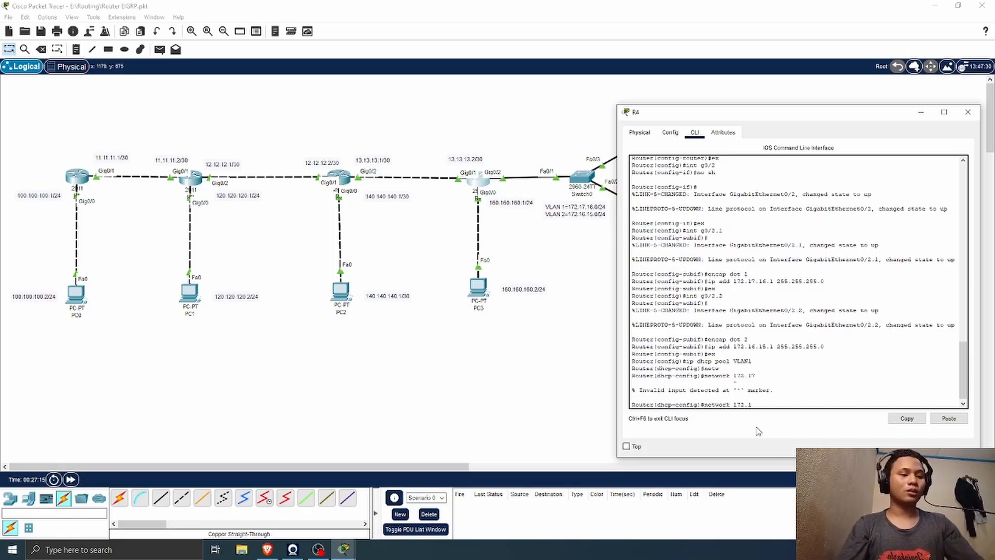
text(7.16)
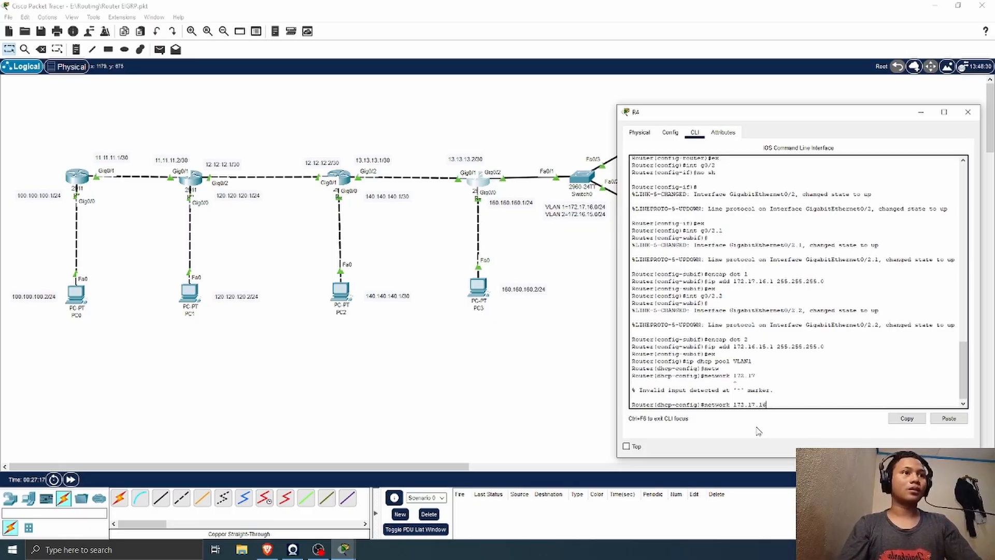
text(.0 )
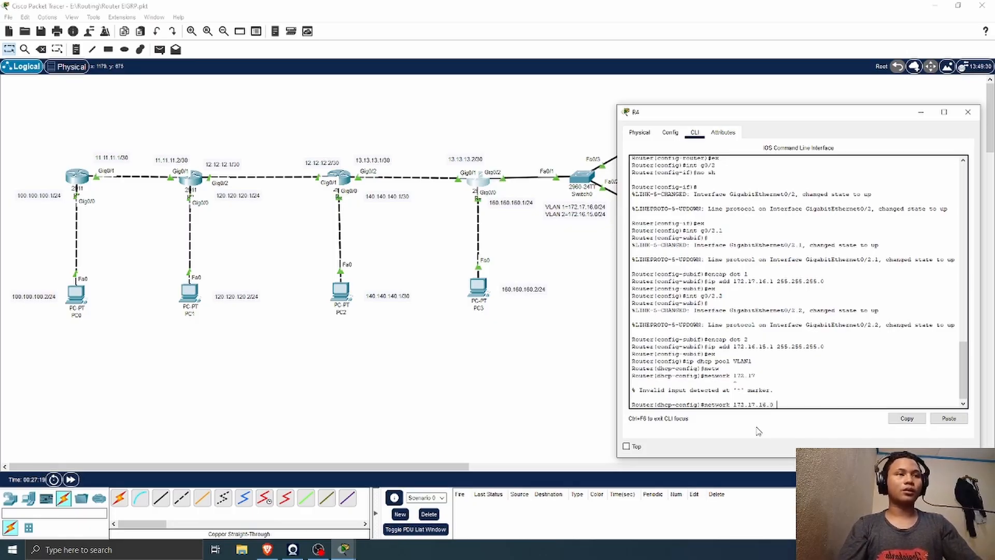
text(255.255.)
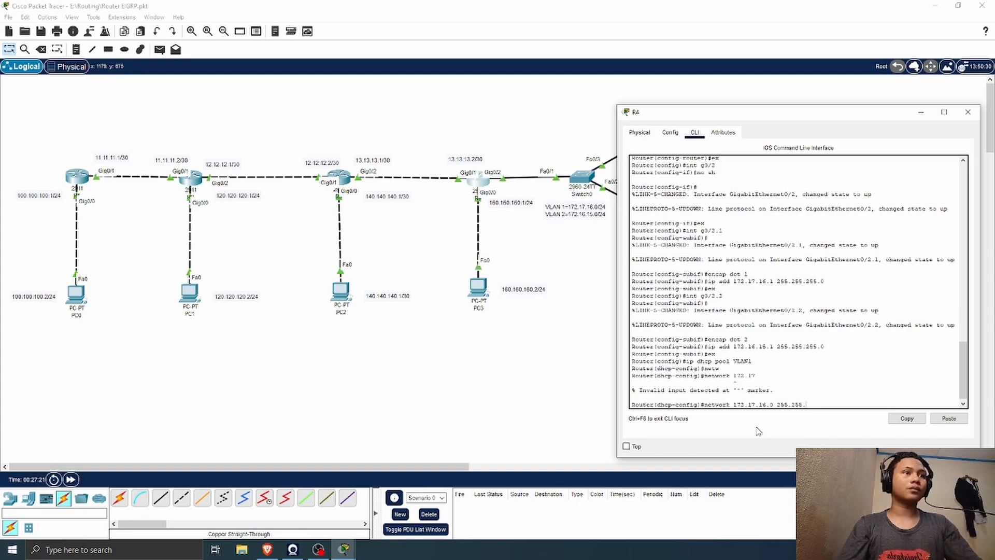
text(255.0)
key(Return)
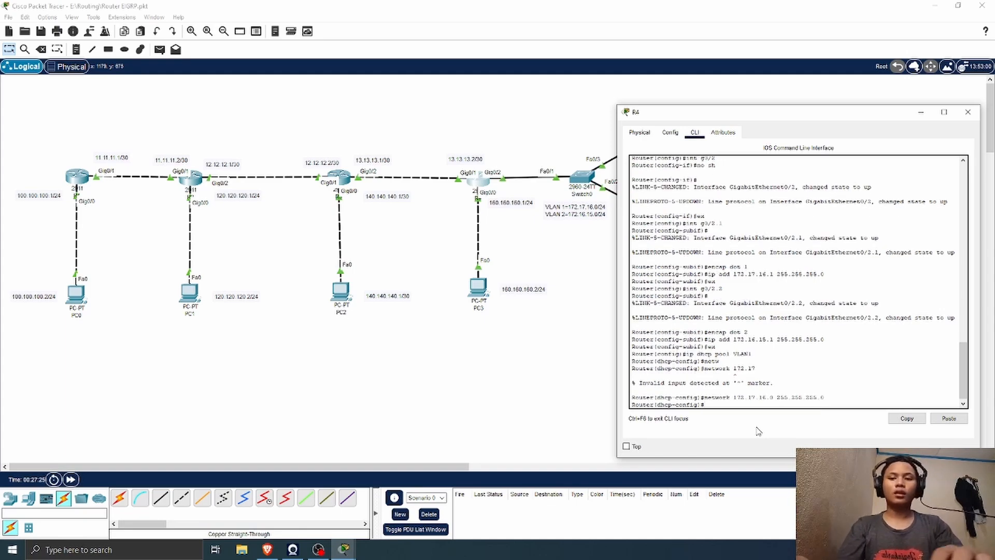
Step: Set the default router of DHCP pool VLAN1 to 172.17.16.1
text(def)
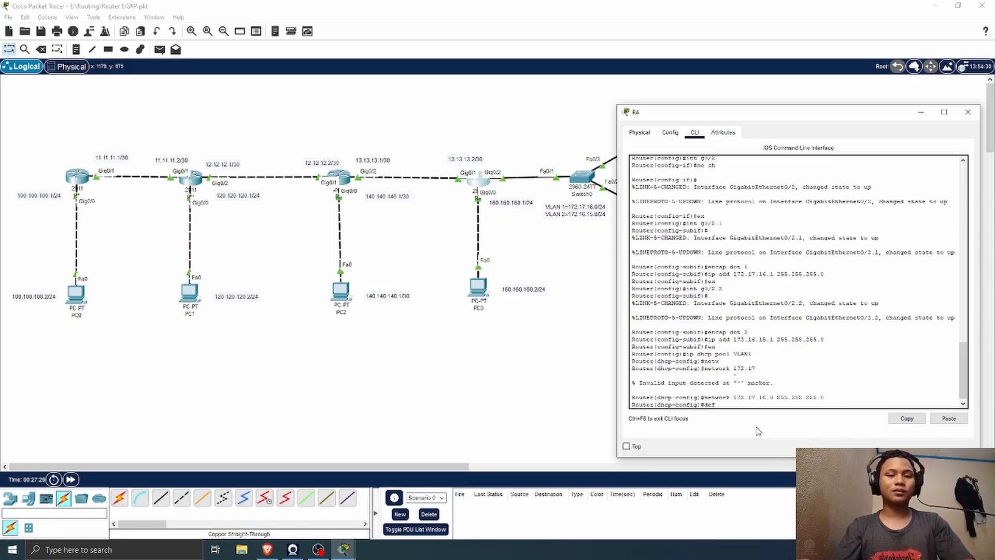
text(a)
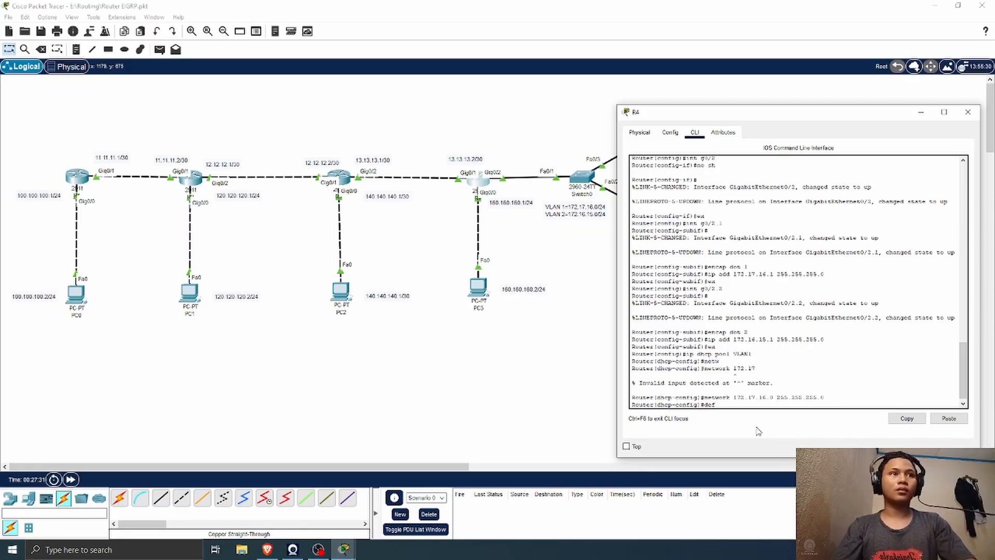
key(Tab)
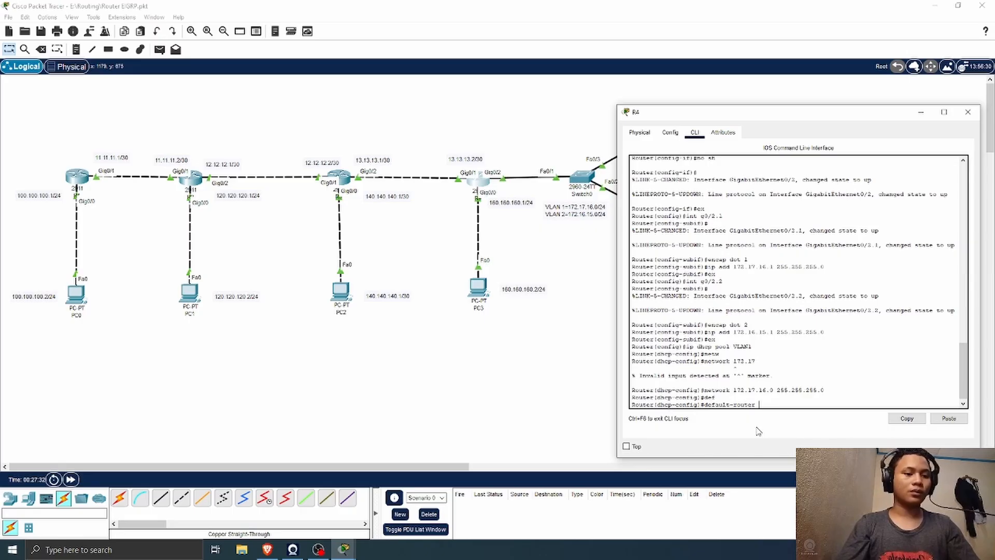
text(172)
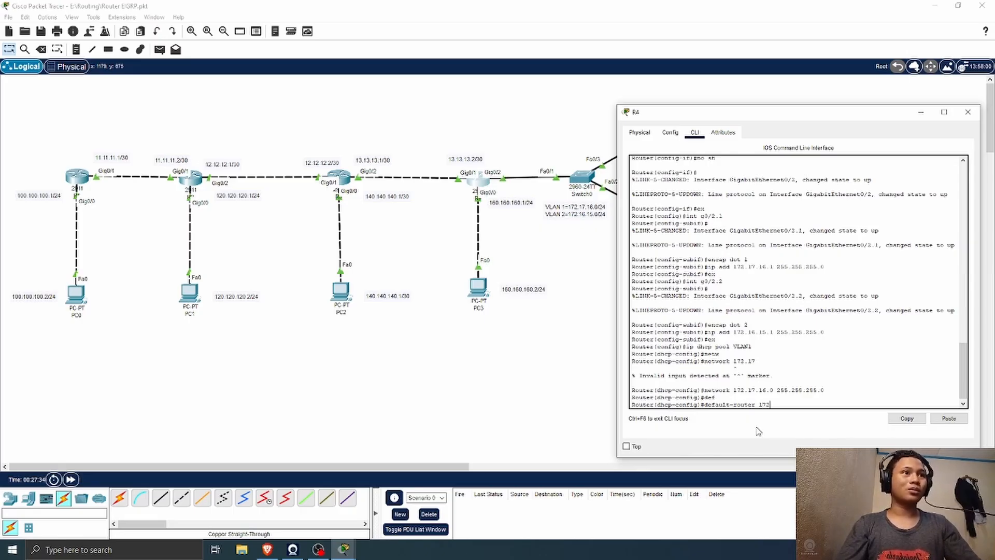
text(.17)
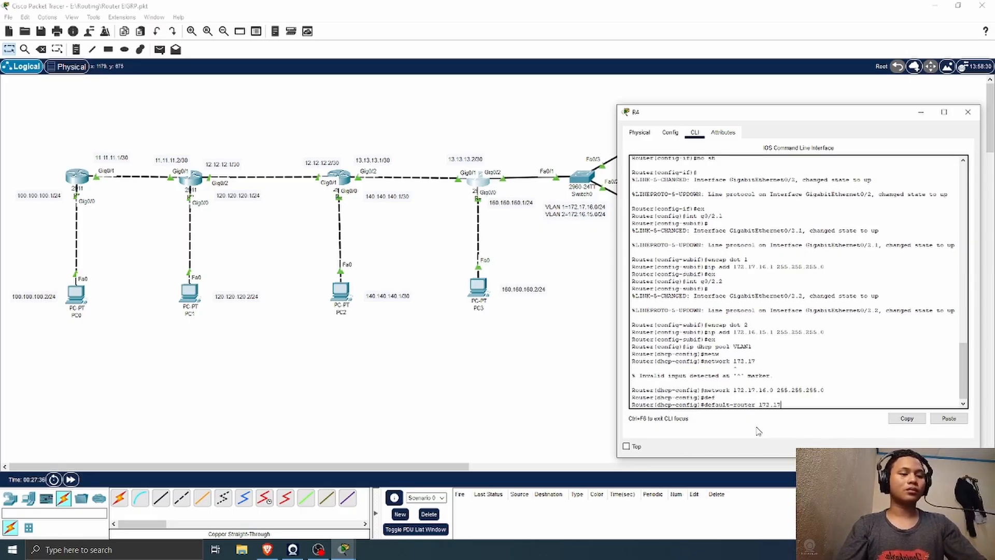
text(.16.)
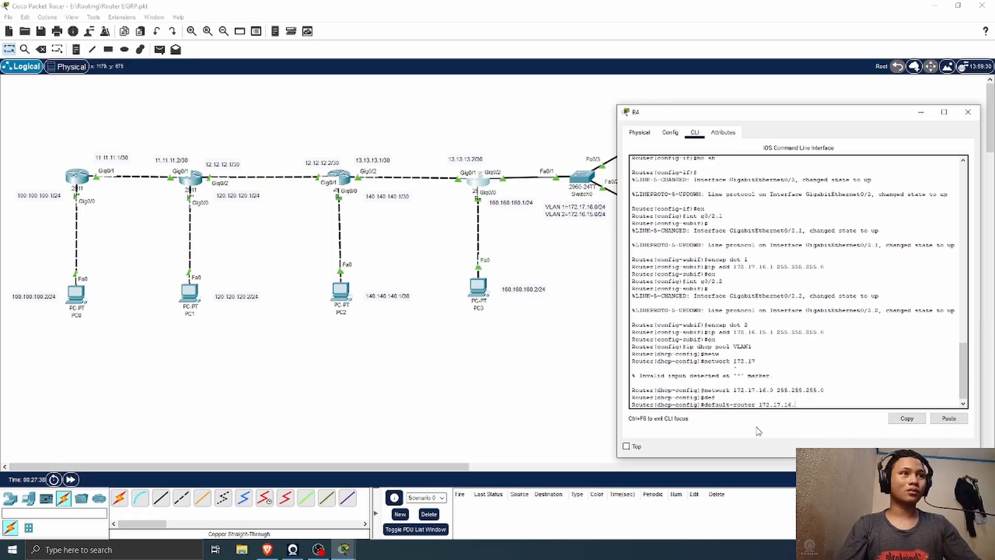
text(1)
key(Return)
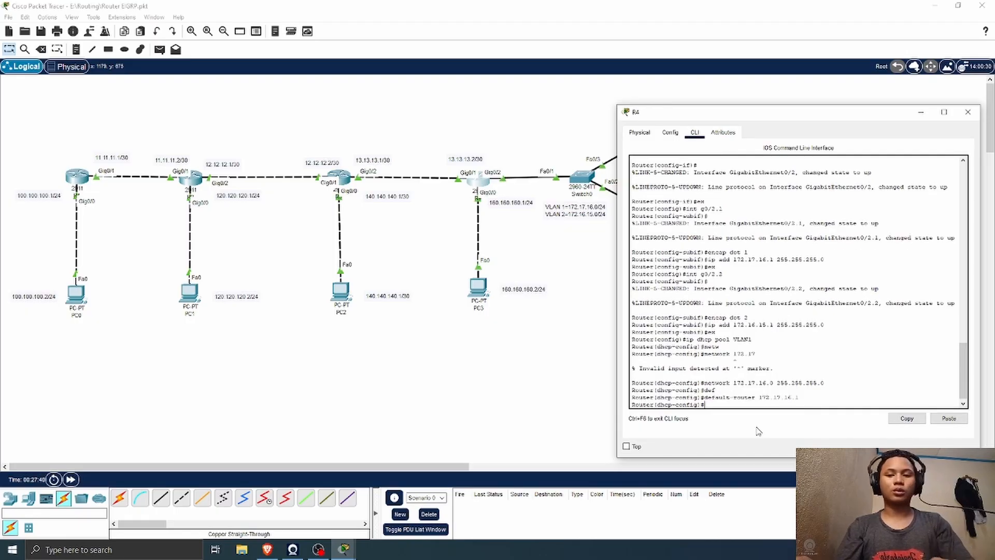
Step: Set the DNS server of pool VLAN1 to 8.8.8.8 with dns, and leave DHCP configuration with ex
text(dns 8.)
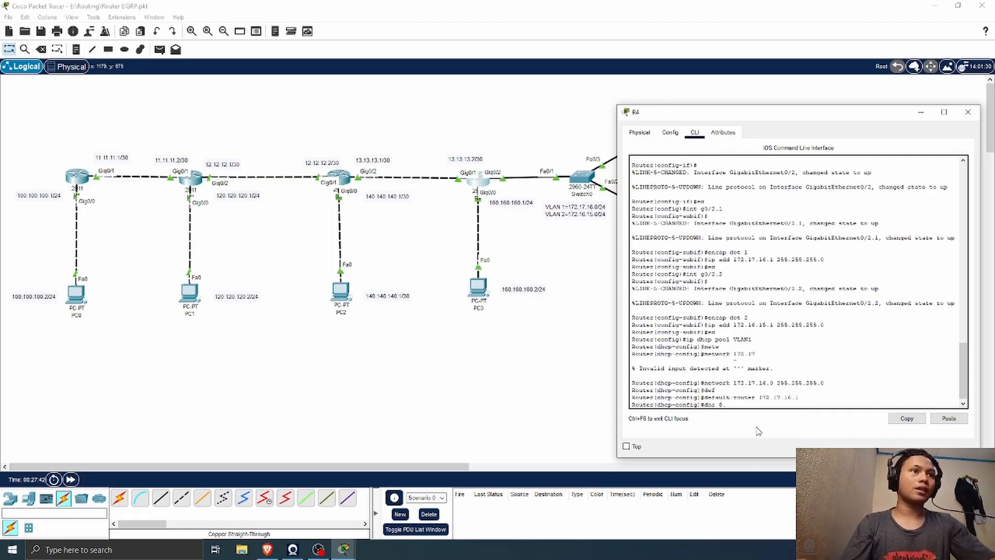
text(8.8.8)
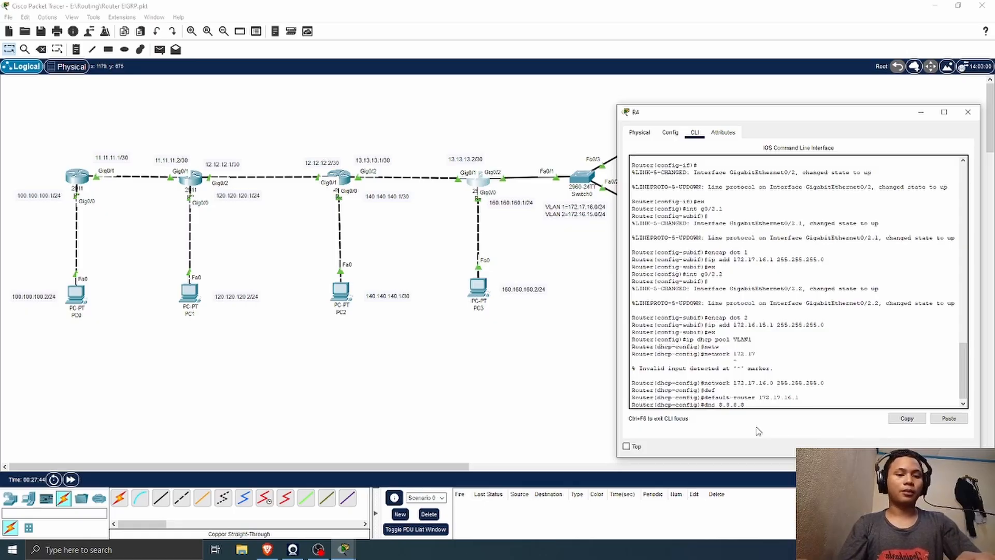
key(Return)
text(ex)
key(Return)
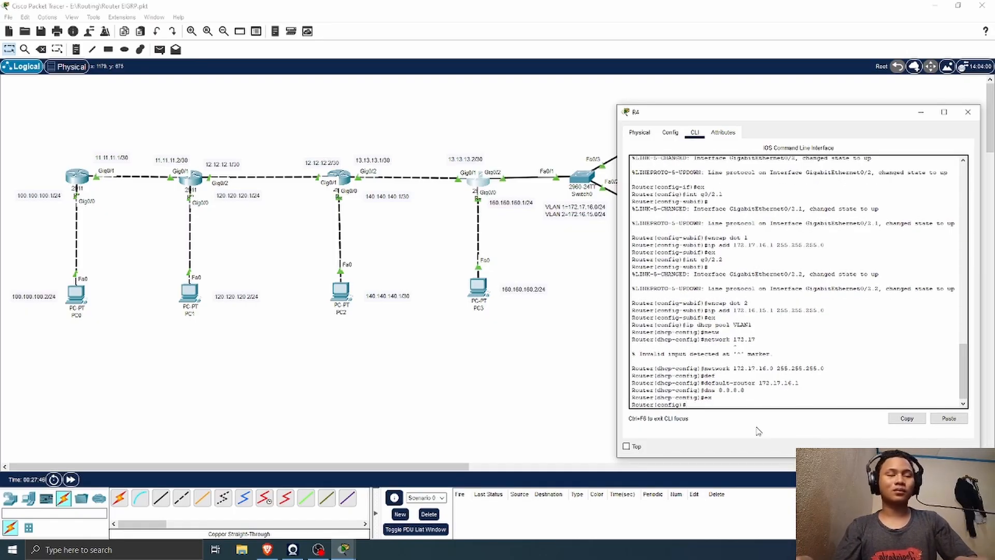
Step: Create a second DHCP pool named VLAN2 on R4 with ip dhcp pool
text(ip dh)
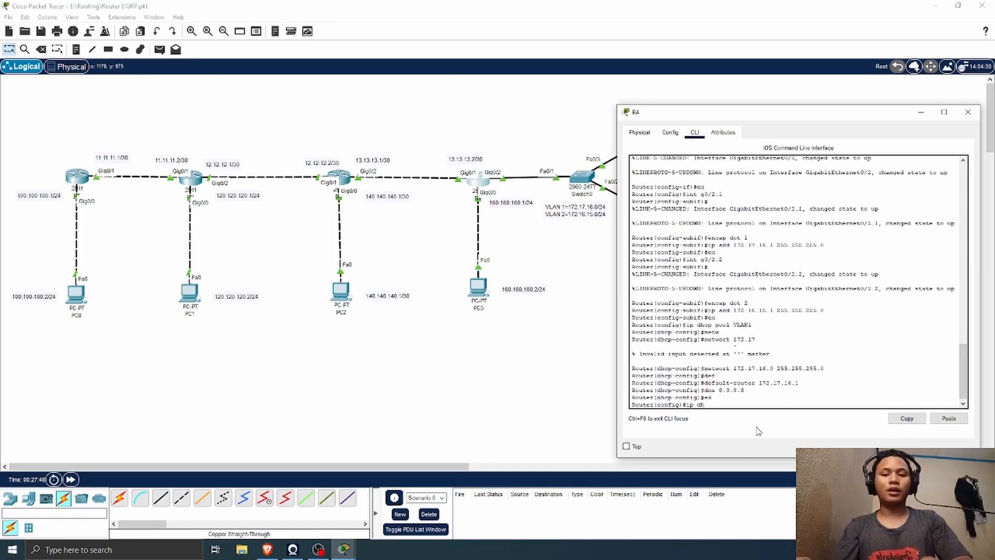
text(cp pool)
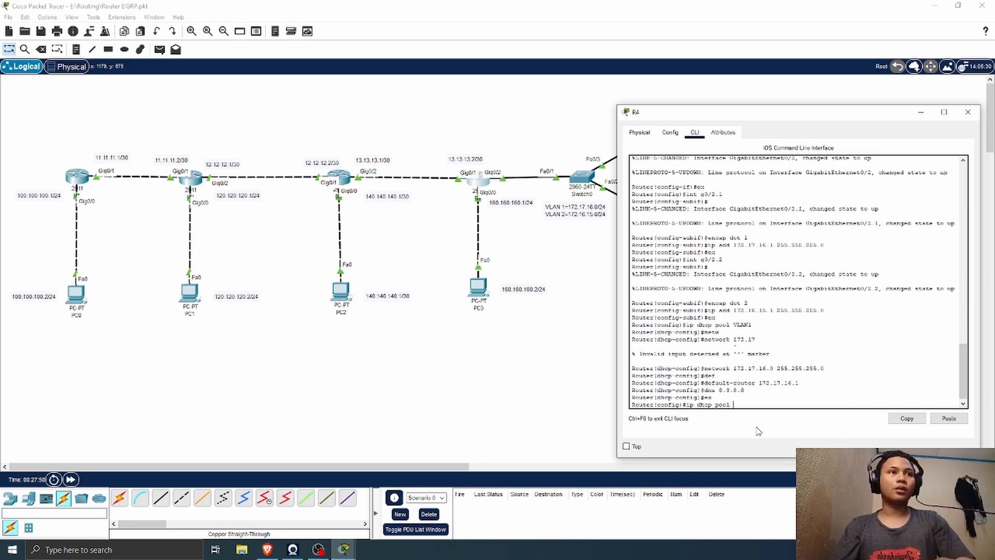
text( VLAN2)
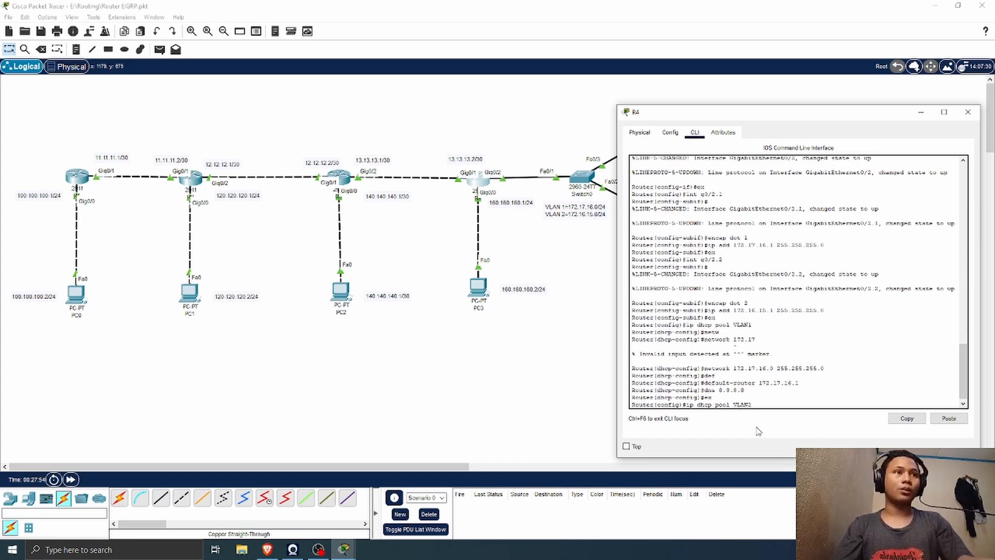
key(Return)
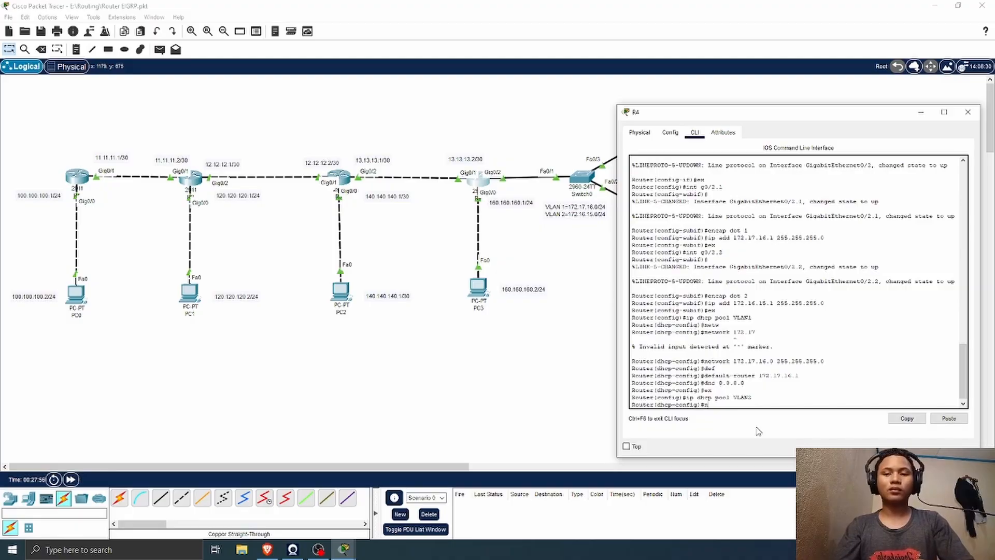
Step: Assign network 172.16.15.0 255.255.255.0 to DHCP pool VLAN2
text(ne)
key(Tab)
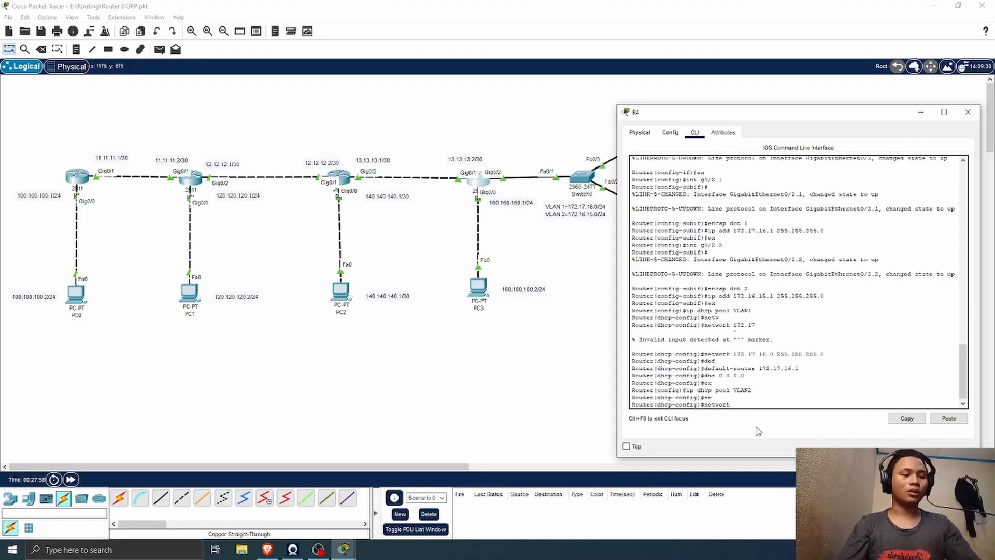
text(172)
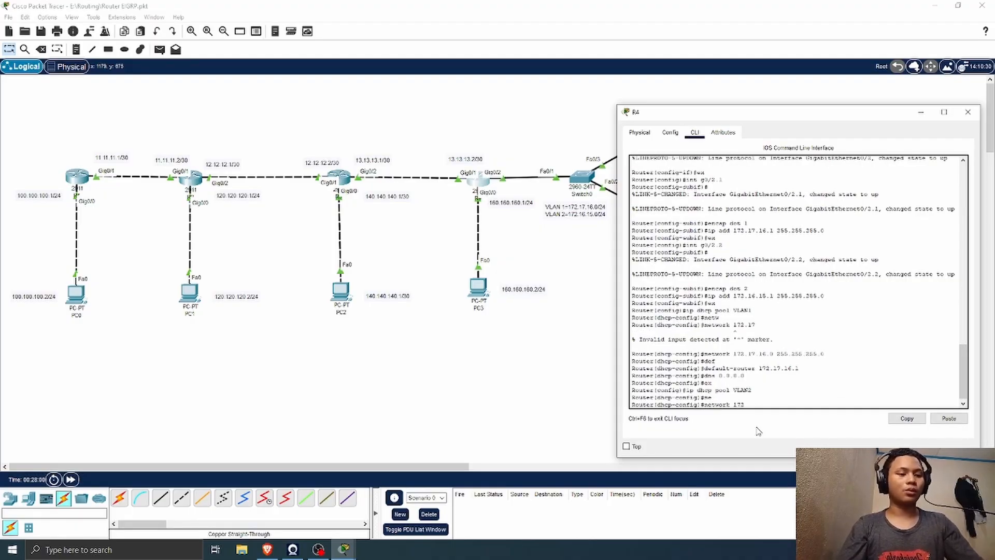
text(.16.15.0)
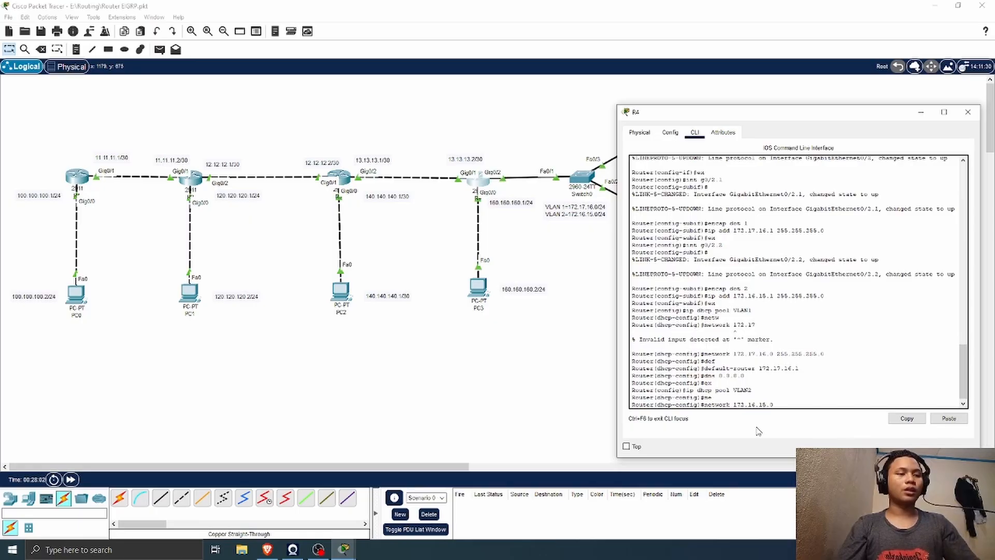
text( 255.255.255)
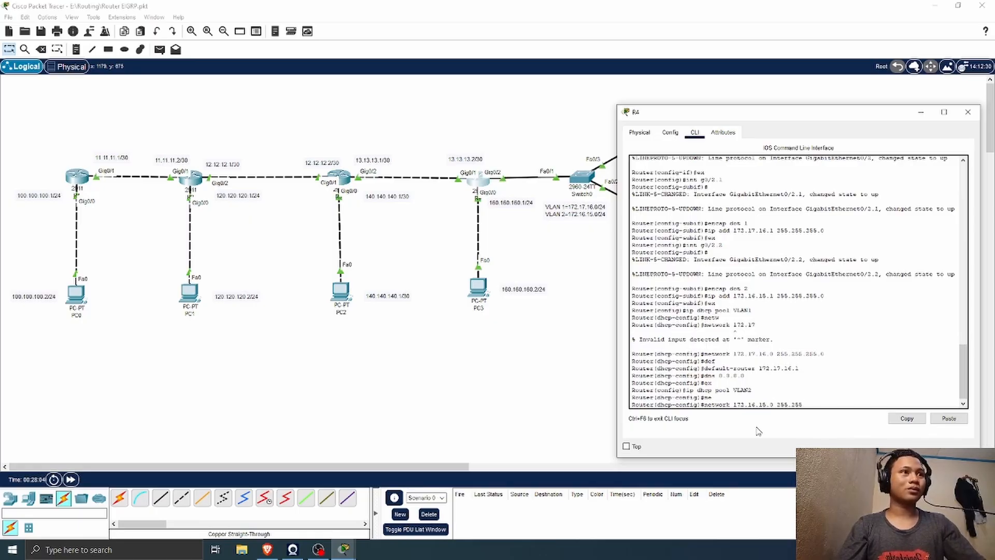
text(.0)
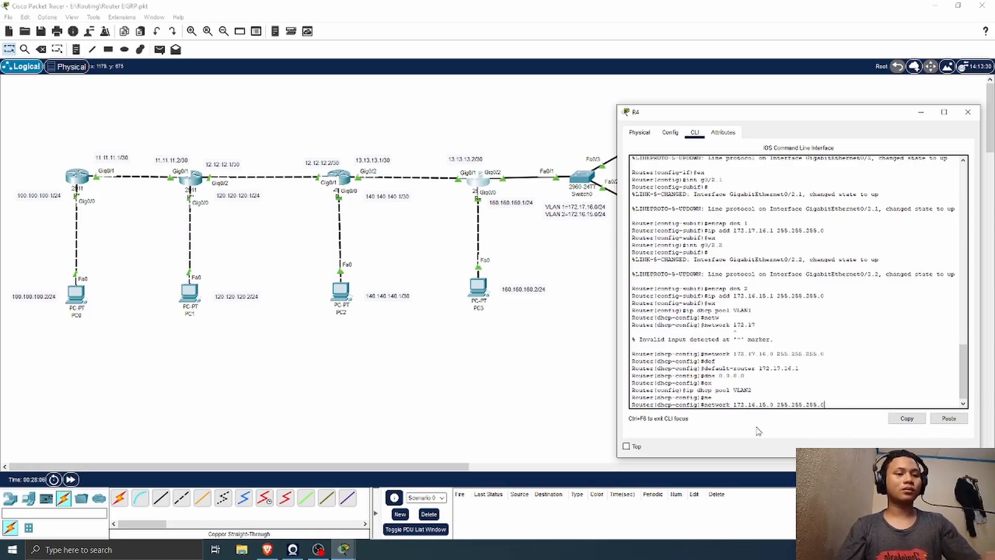
key(Return)
Step: Set the default router of DHCP pool VLAN2 to 172.16.15.1 with default-router
text(def)
key(Tab)
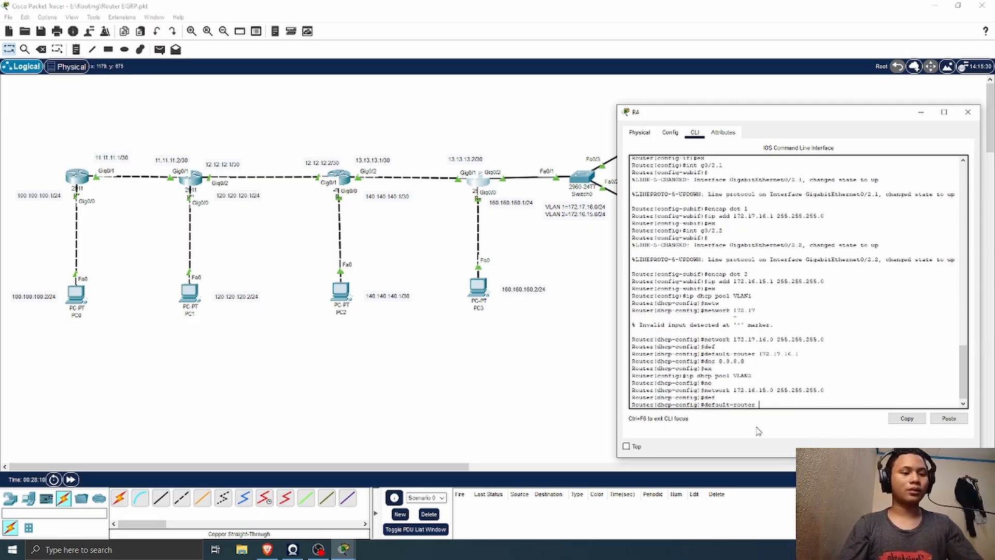
text(172.1)
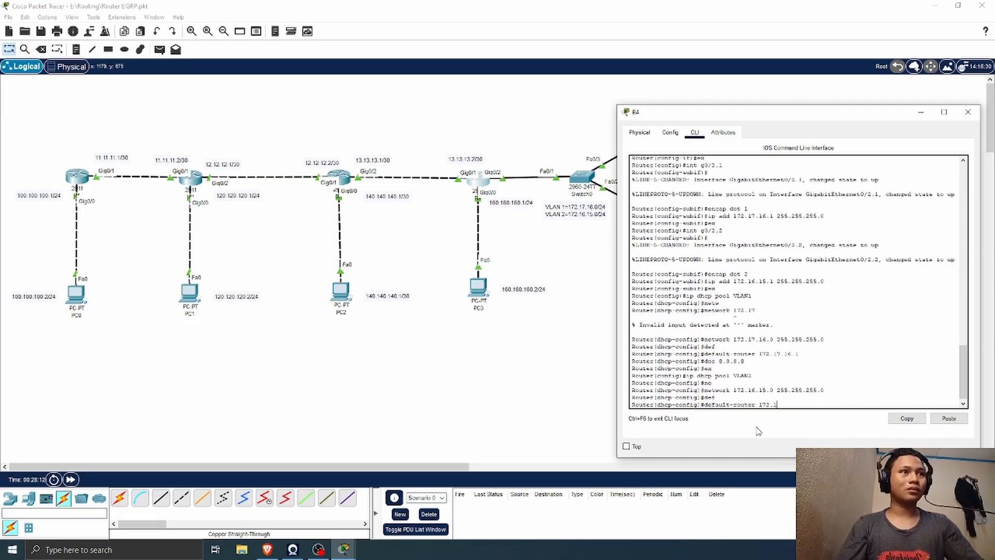
text(6.15.0)
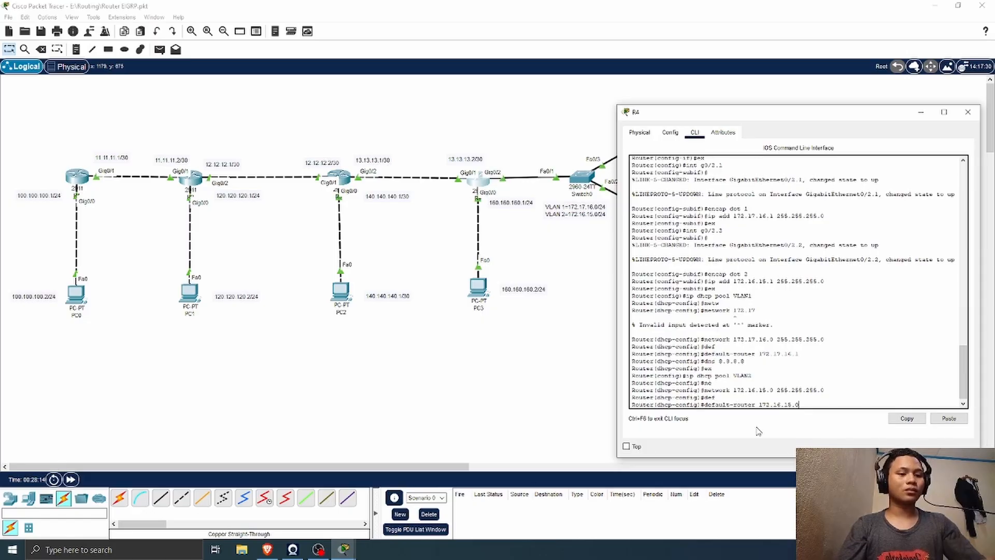
key(BackSpace)
text(1)
key(Return)
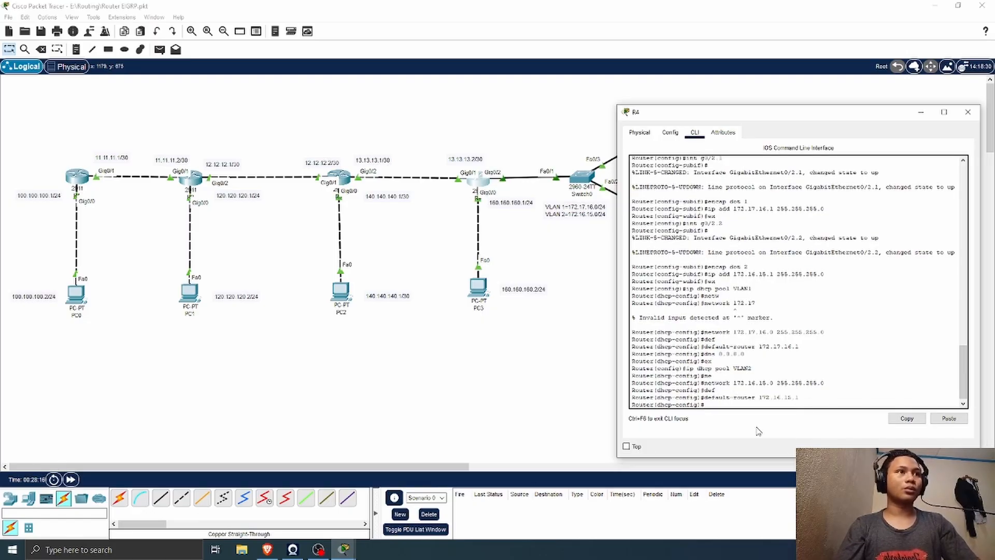
Step: Set the DNS server of DHCP pool VLAN2 to 8.8.8.8 with dns
text(dn)
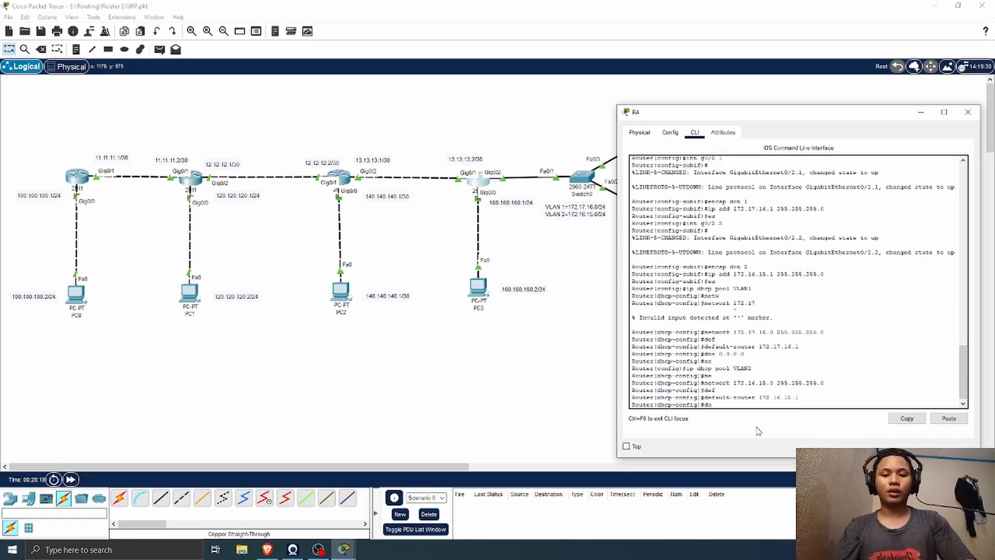
text(s 8.8.8.8)
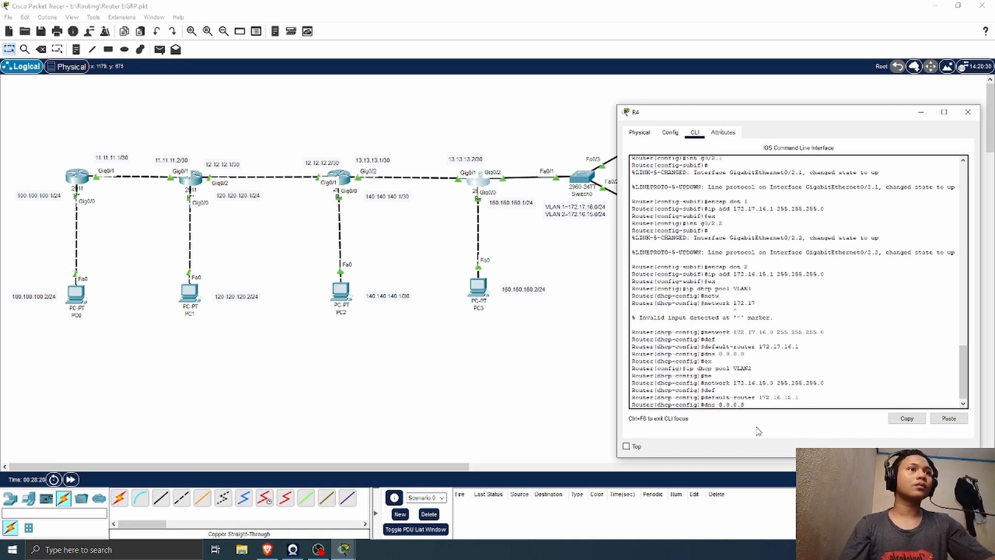
key(Return)
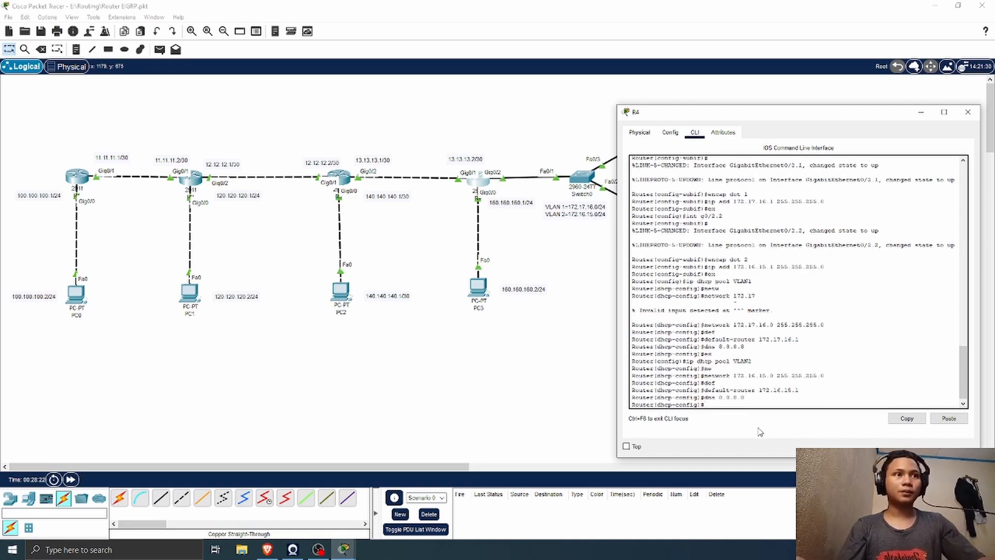
Step: Open Switch0's command line in place of R4's and enter privileged mode with en
click(920, 112)
click(582, 178)
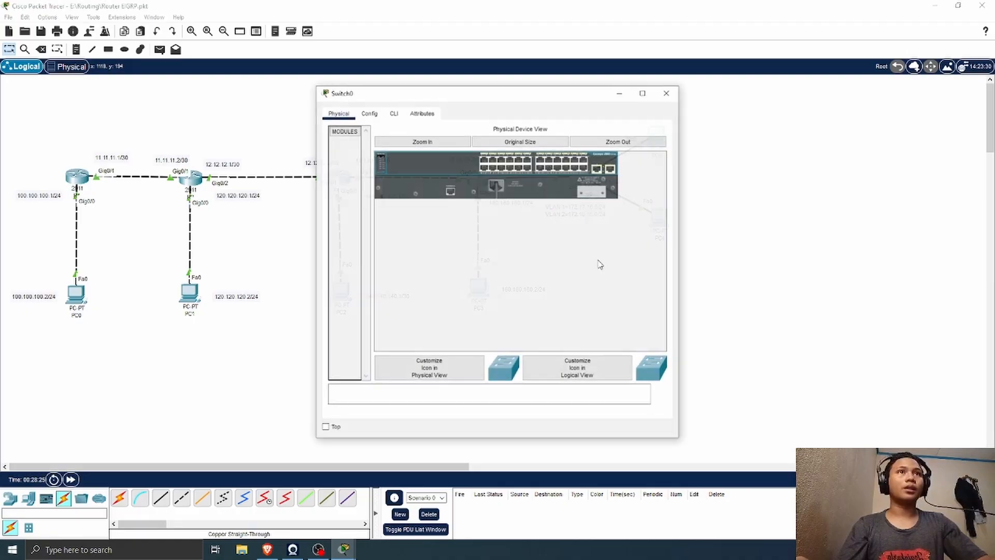
click(395, 111)
drag(429, 93, 742, 91)
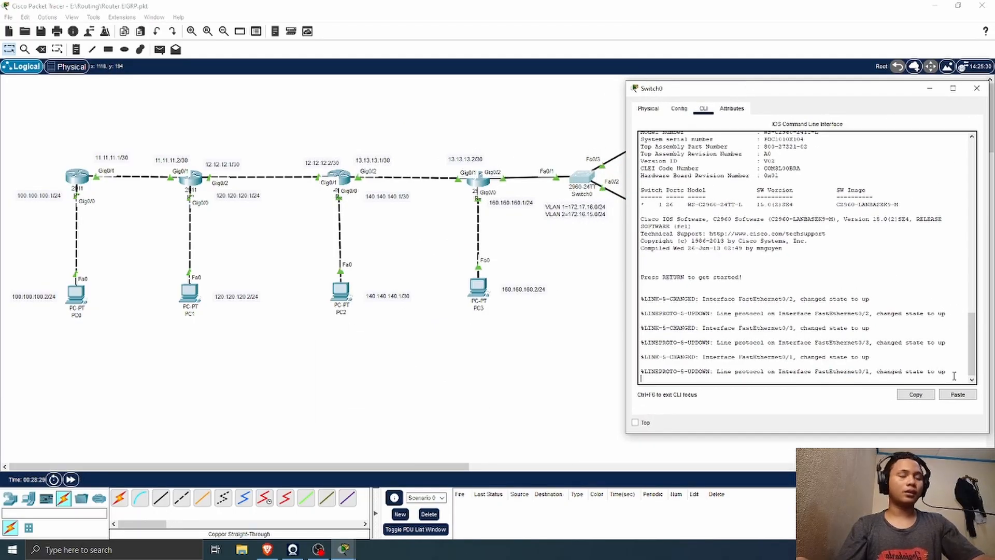
key(Return)
text(en)
key(Return)
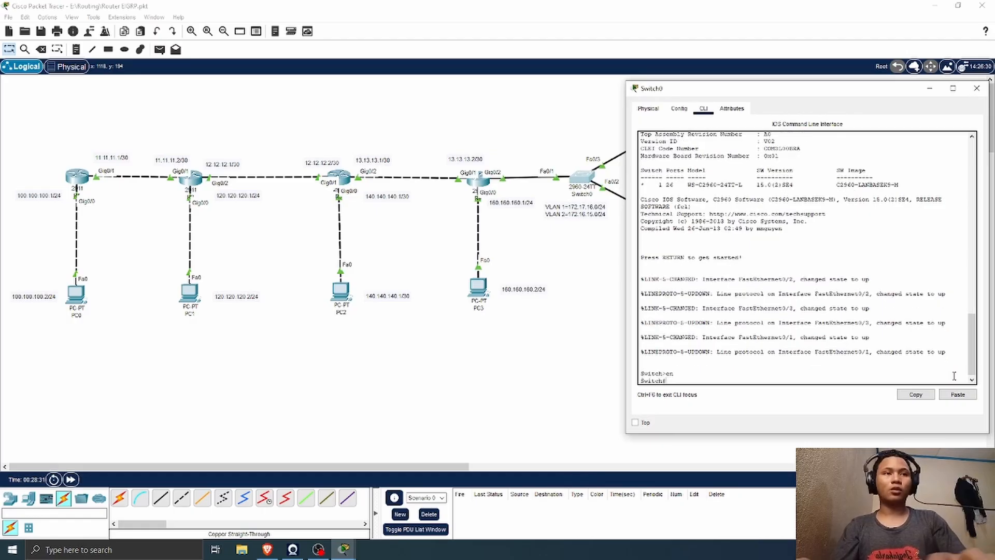
Step: Try to select interface f0/1 on Switch0 directly from privileged mode
text(int )
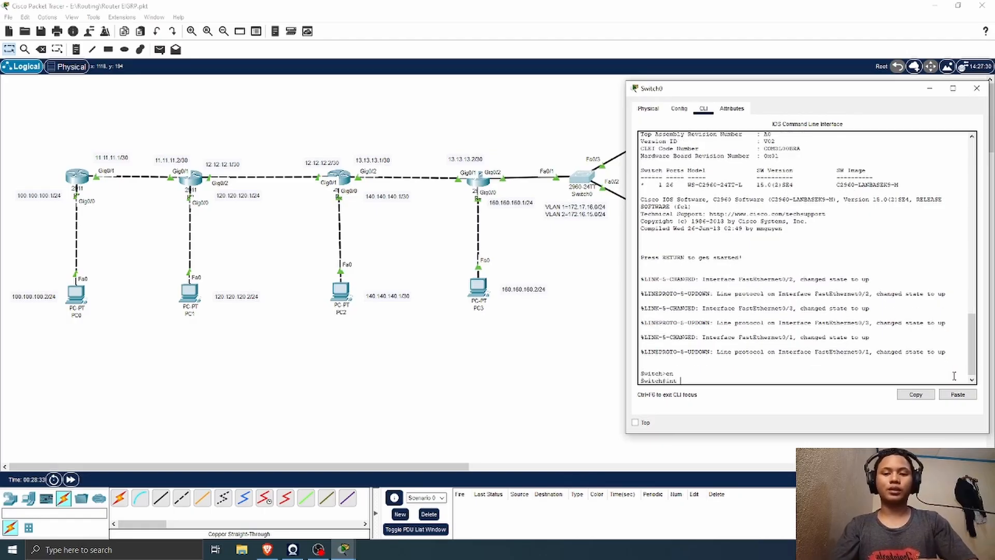
text(f0/1)
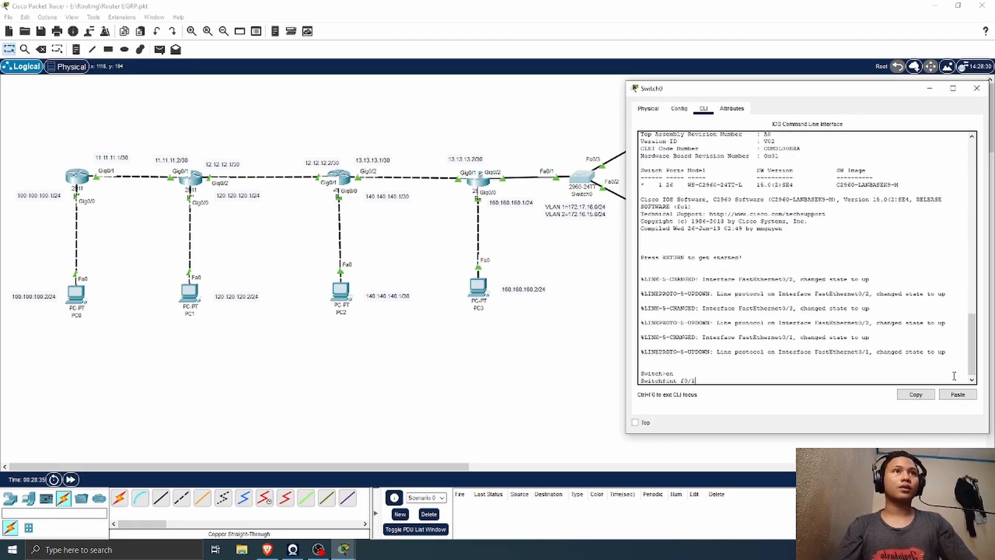
key(Return)
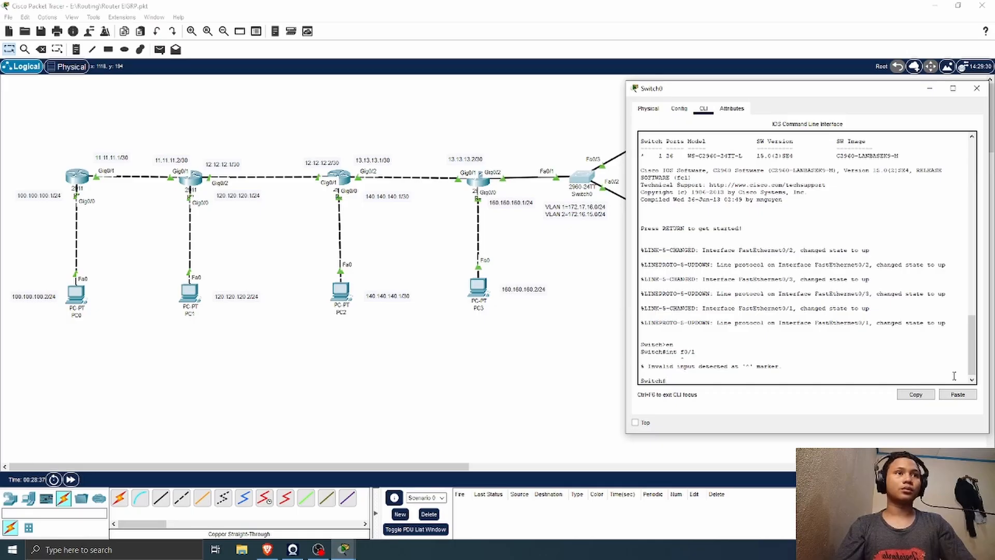
Step: Enter global configuration mode on Switch0 with conf t
text(co)
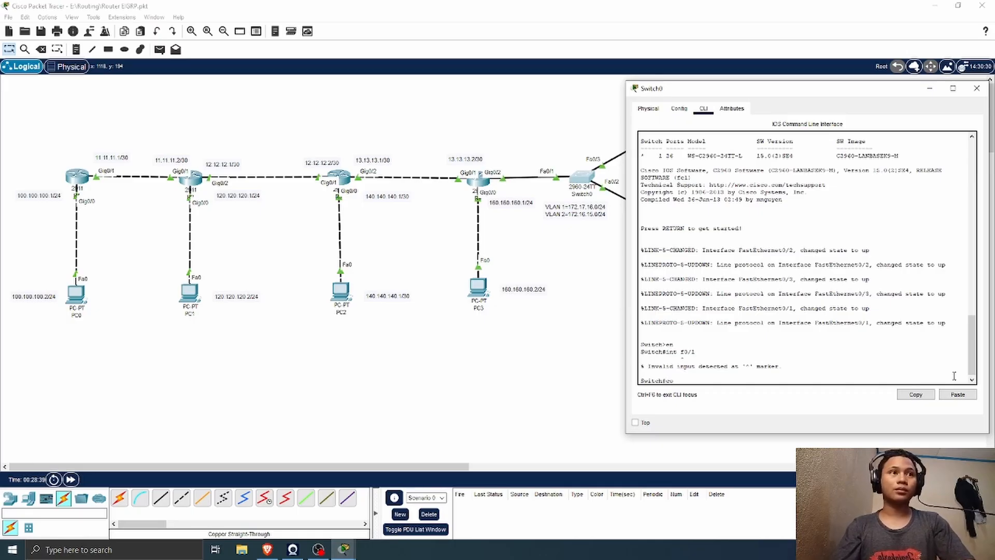
text(nft)
key(BackSpace)
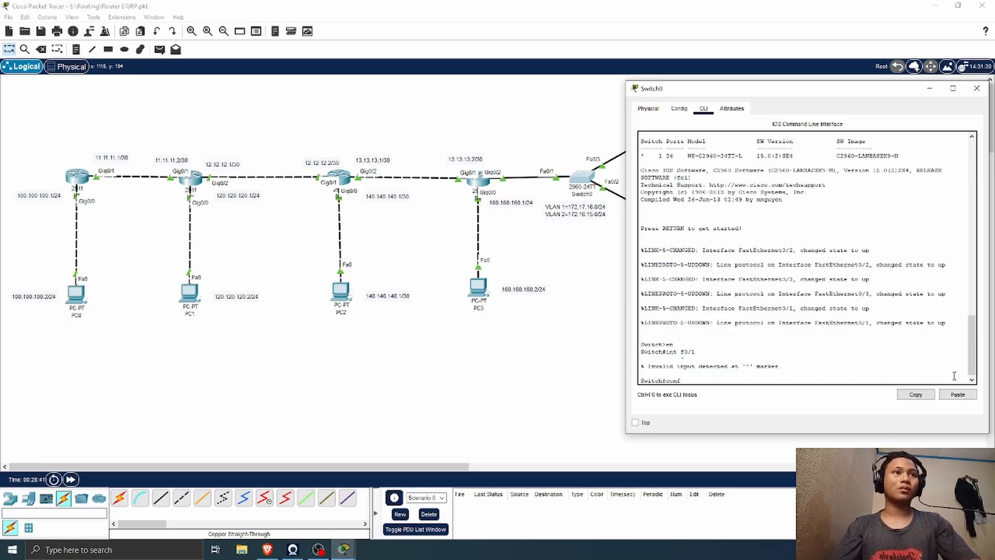
text(t)
key(Return)
Step: Set Switch0's interface fa0/1 to trunk mode with sw mo tr, and leave interface configuration with ex
text(in)
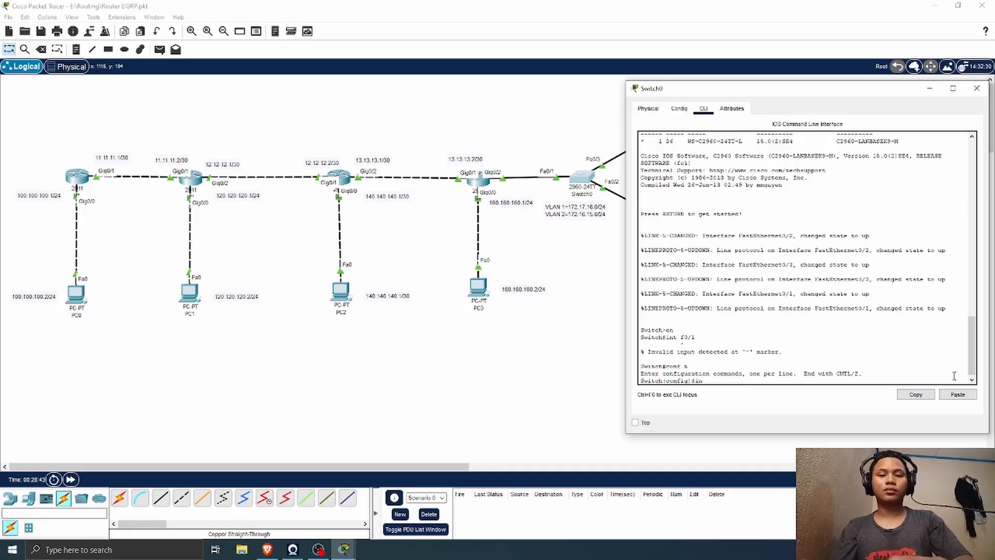
text(t fa)
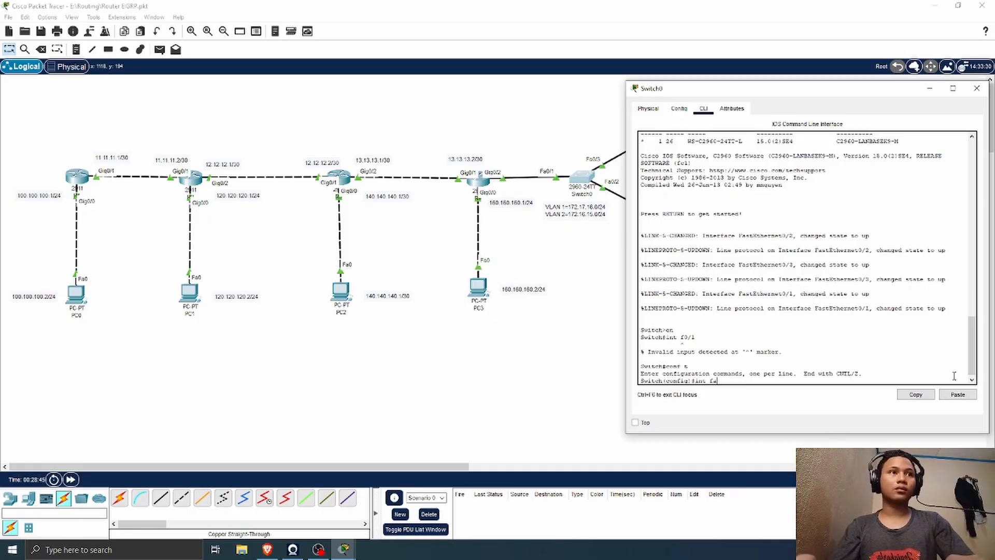
text(0/1)
key(Return)
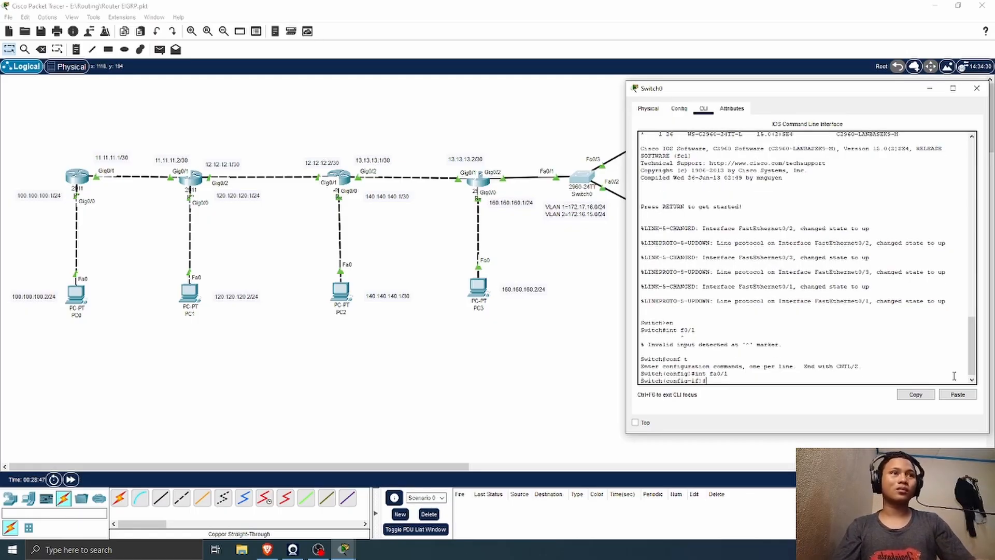
text(sw mo tr)
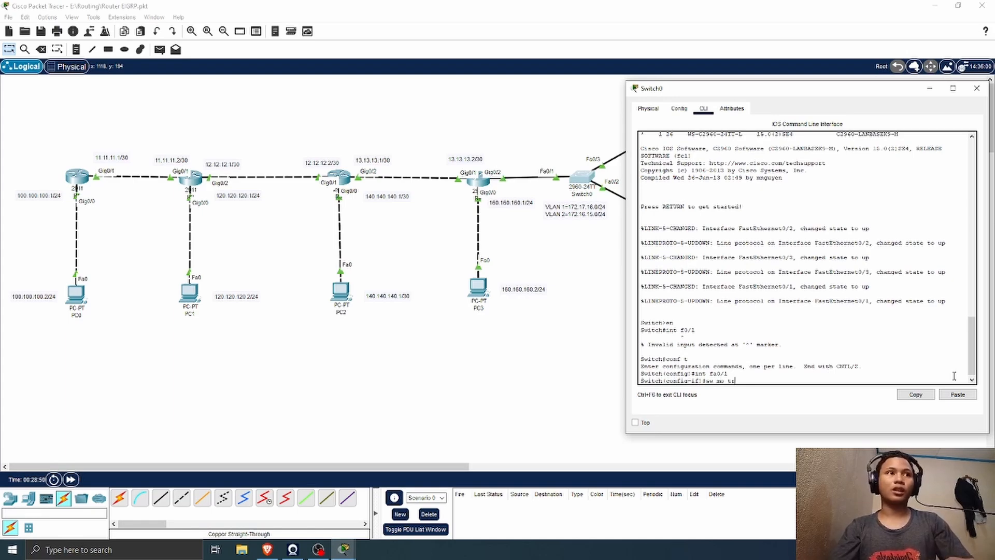
key(Return)
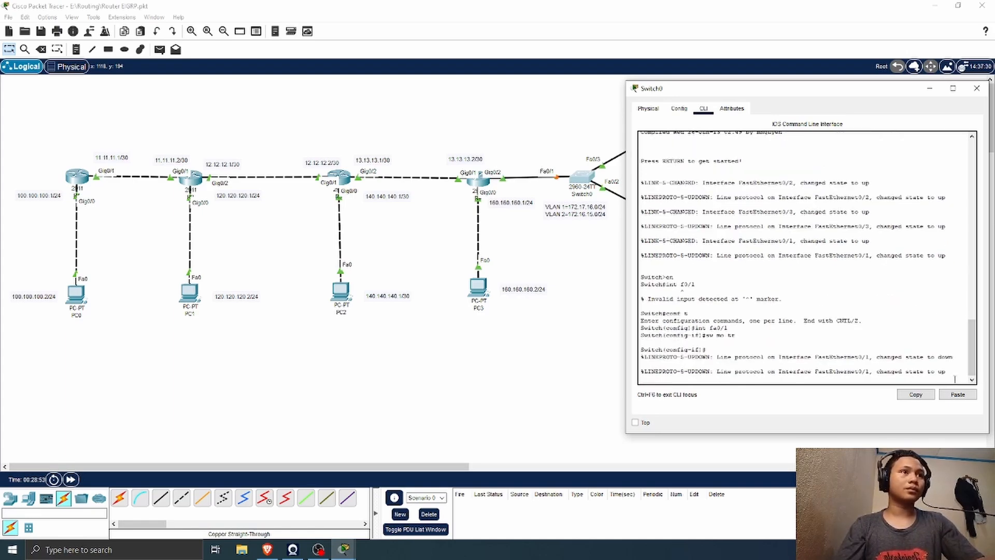
key(Return)
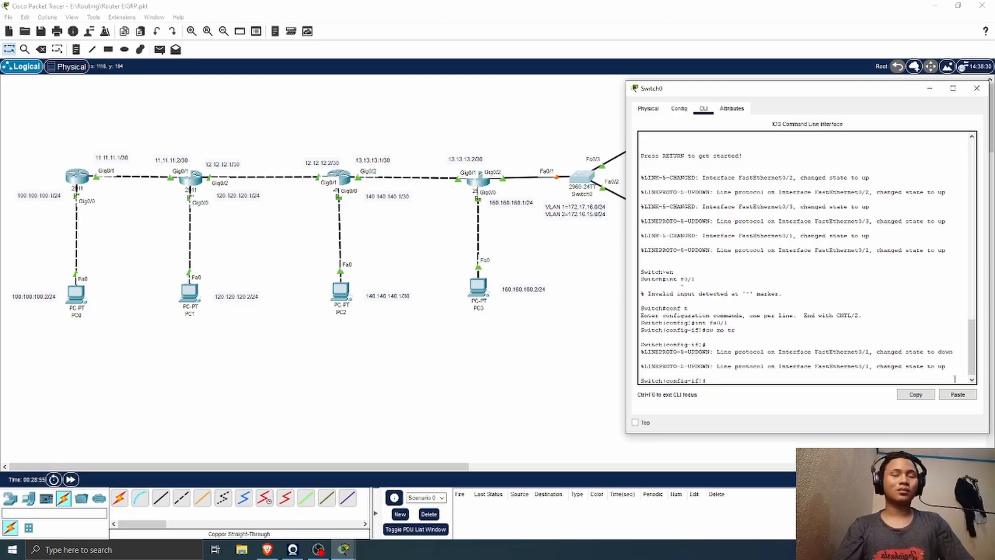
text(ex)
key(Return)
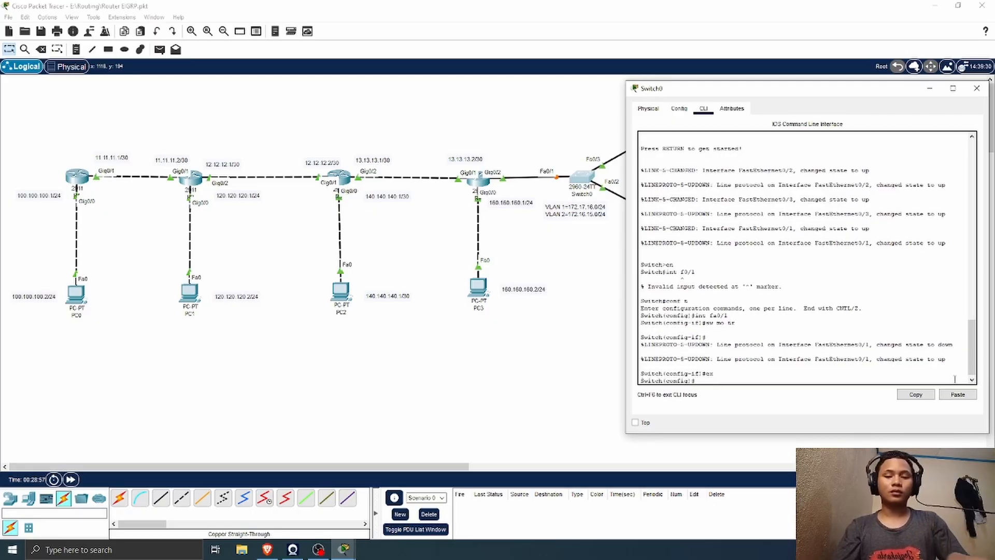
Step: Try to give VLAN 1 the name VLAN1 on Switch0, and leave VLAN configuration with ex
text(vlan )
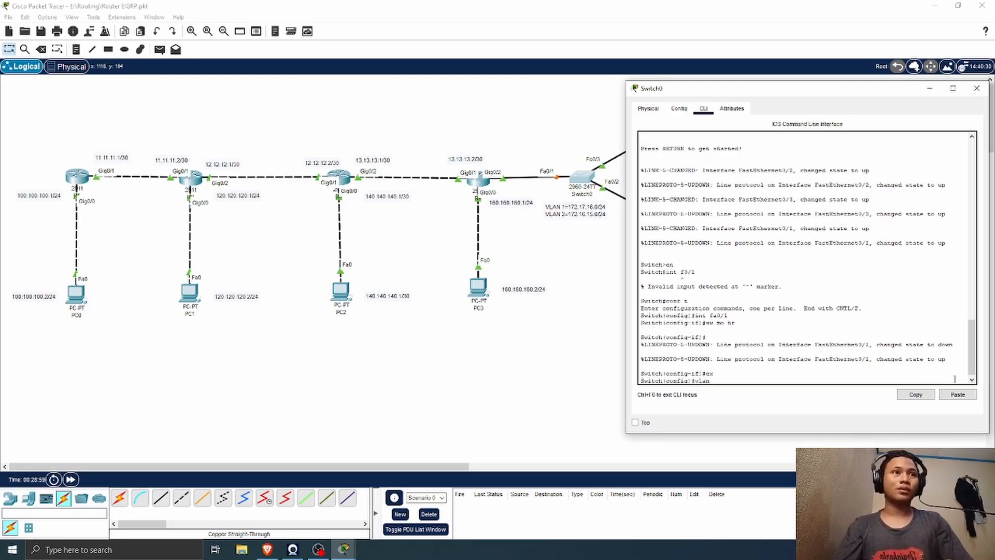
text(1)
key(Return)
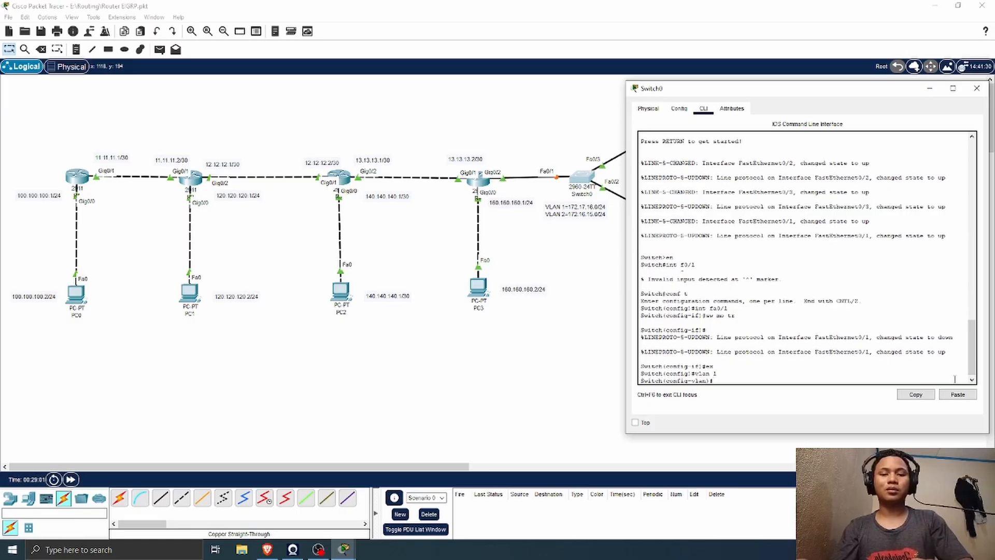
text(name)
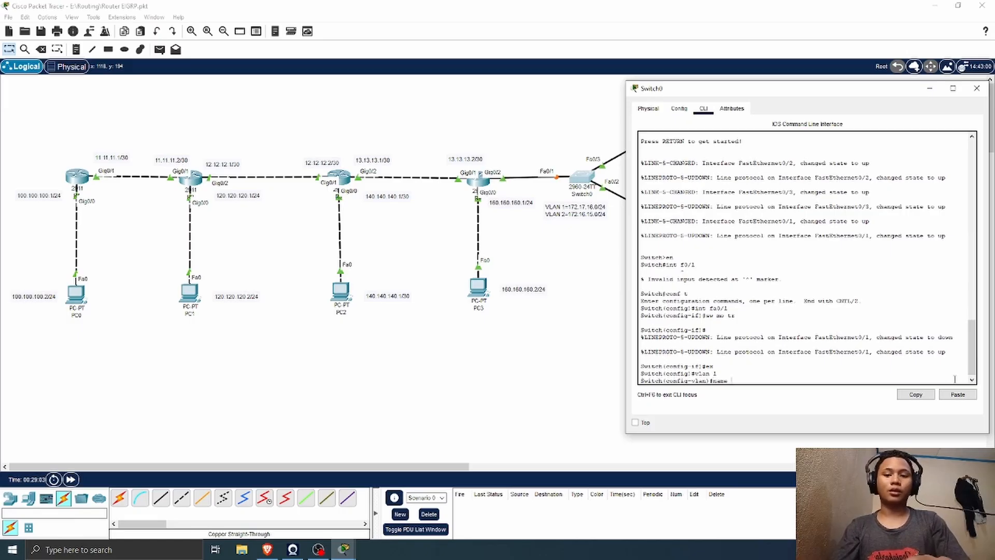
text( VKLA)
key(BackSpace)
key(BackSpace)
key(BackSpace)
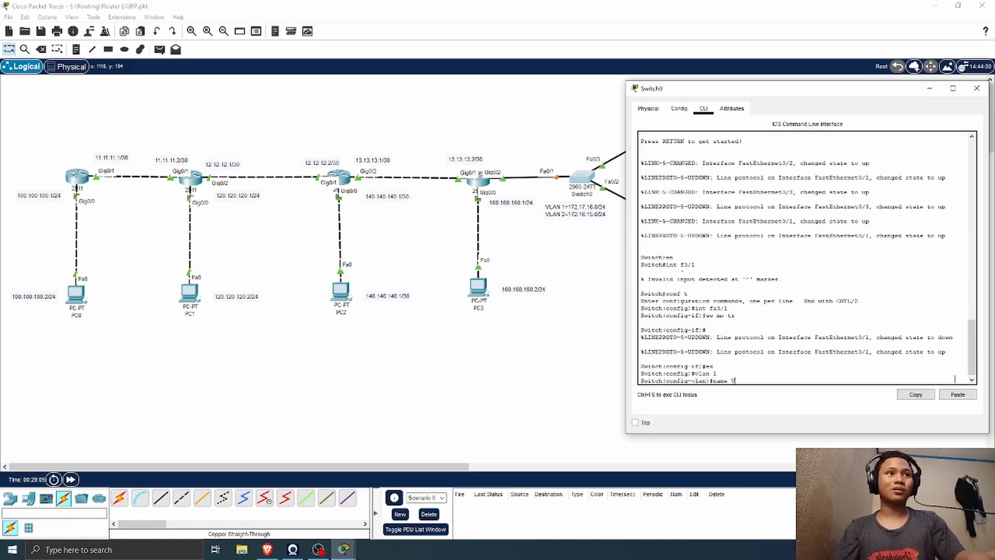
text(LAN1)
key(Return)
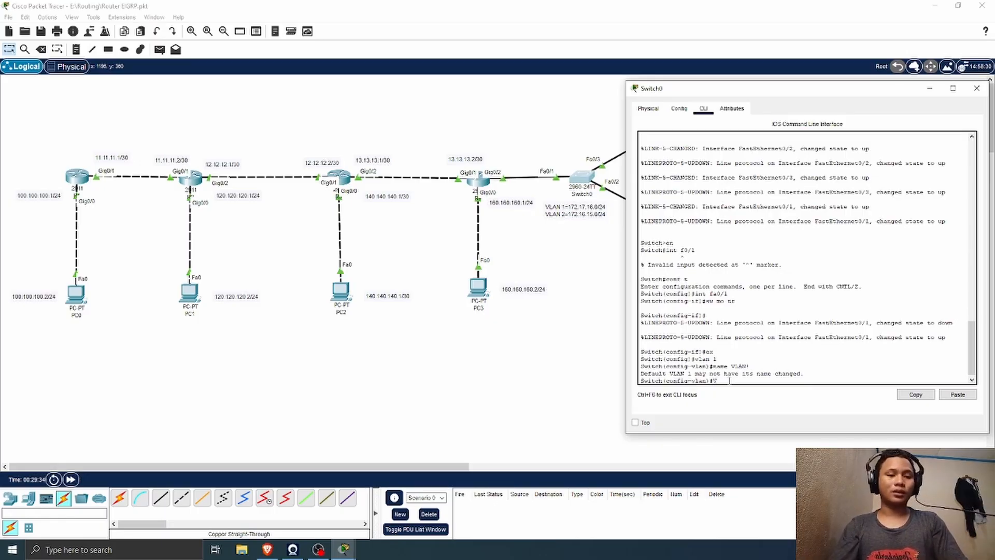
text(x)
key(Return)
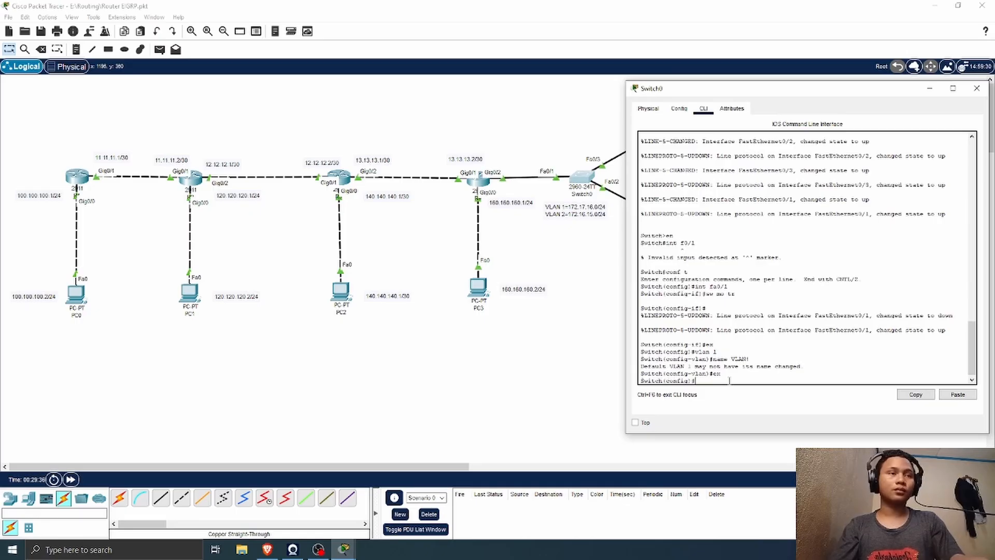
Step: Create VLAN 2 on Switch0 with the name VLAN2, and leave VLAN configuration with ex
text(vlan 2)
key(Return)
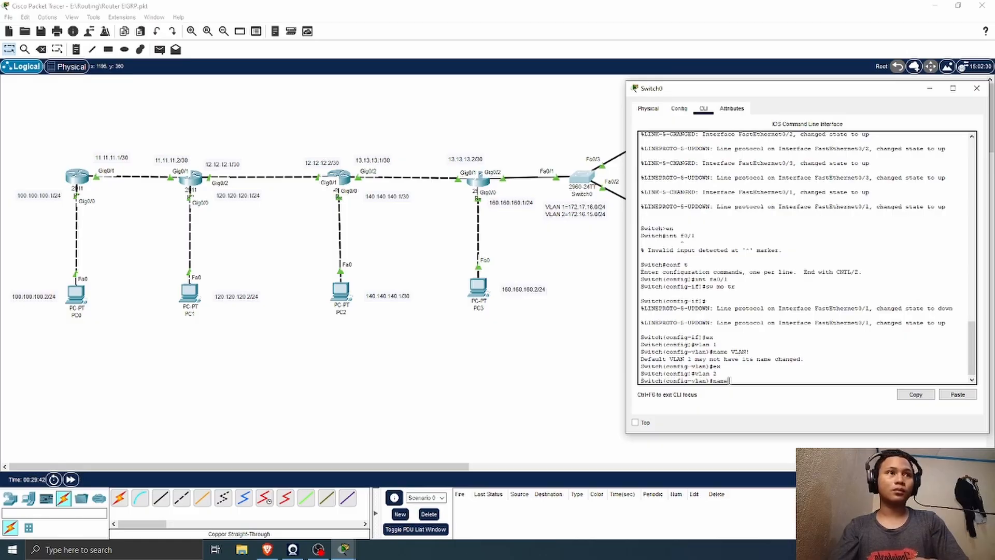
text(name VLAN2)
key(Return)
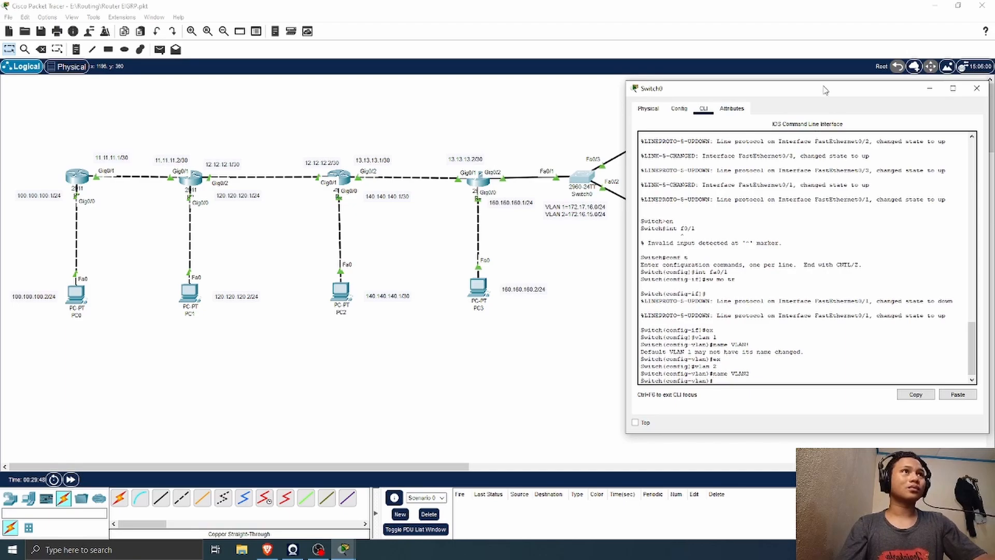
drag(824, 89, 316, 88)
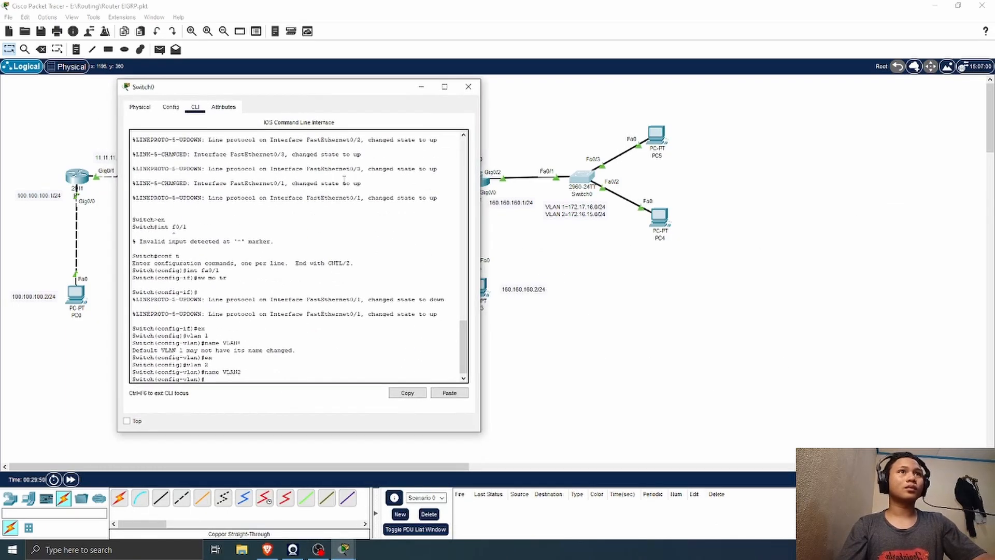
text(ex)
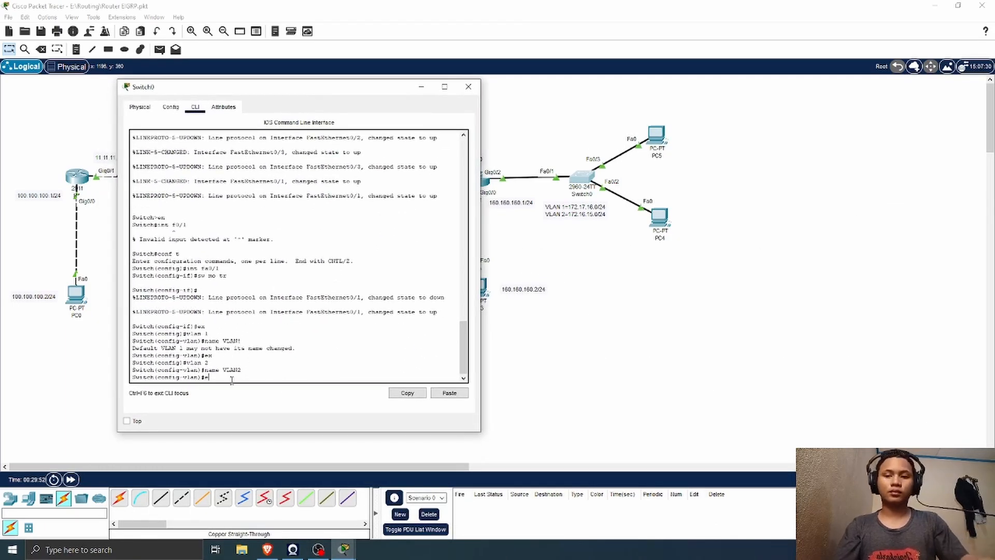
key(Return)
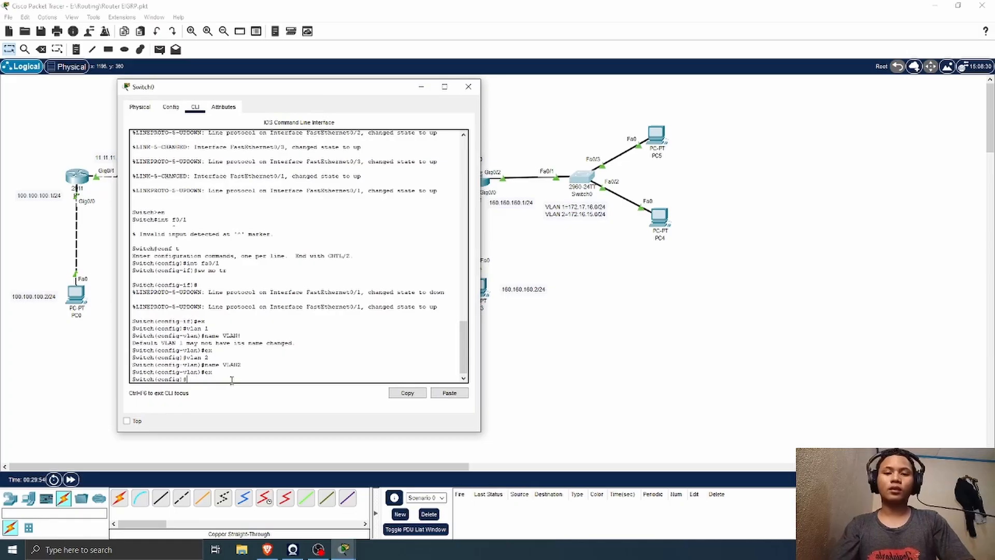
text(int g0)
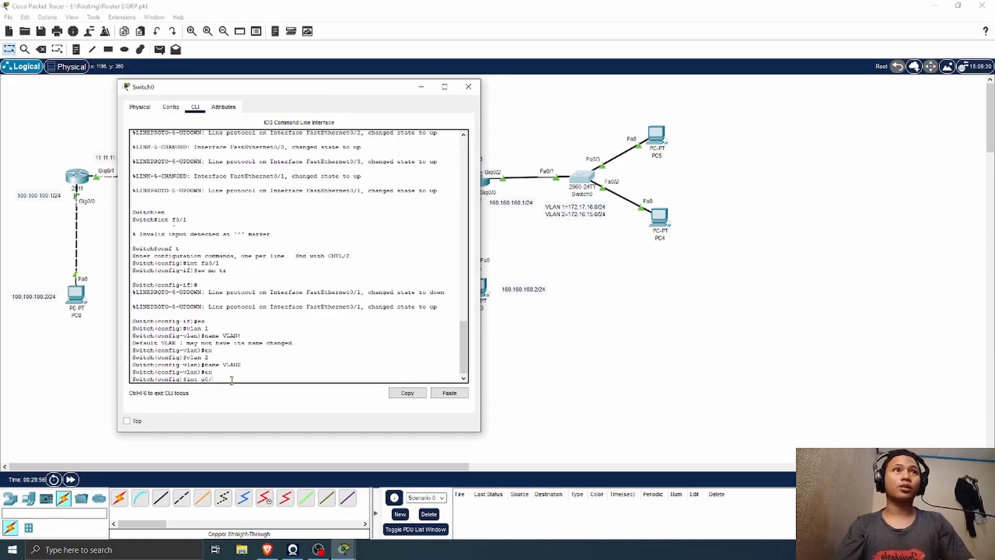
text(/3)
key(Return)
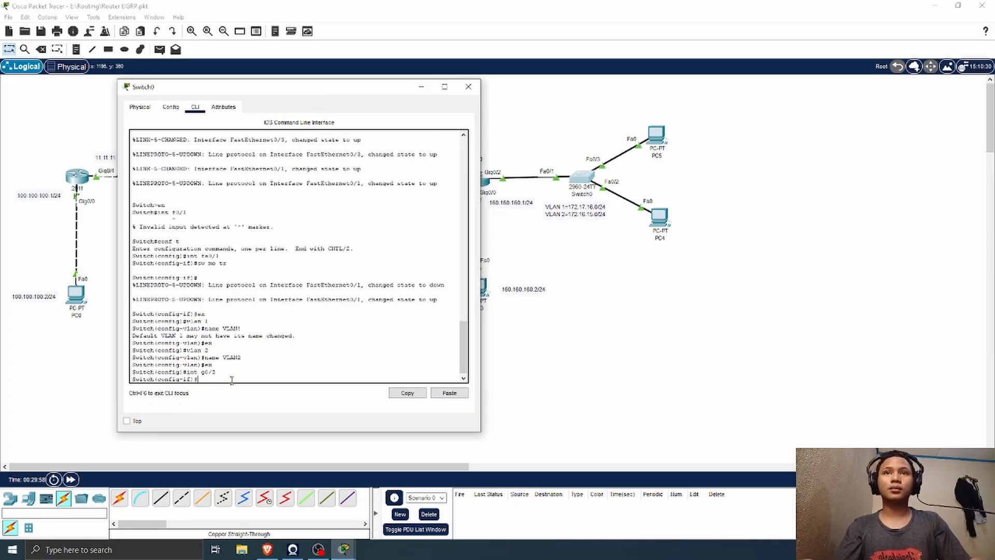
Step: Enter Switch0's interface fa0/2 and set it to access mode with sw mo ac
text(int g0)
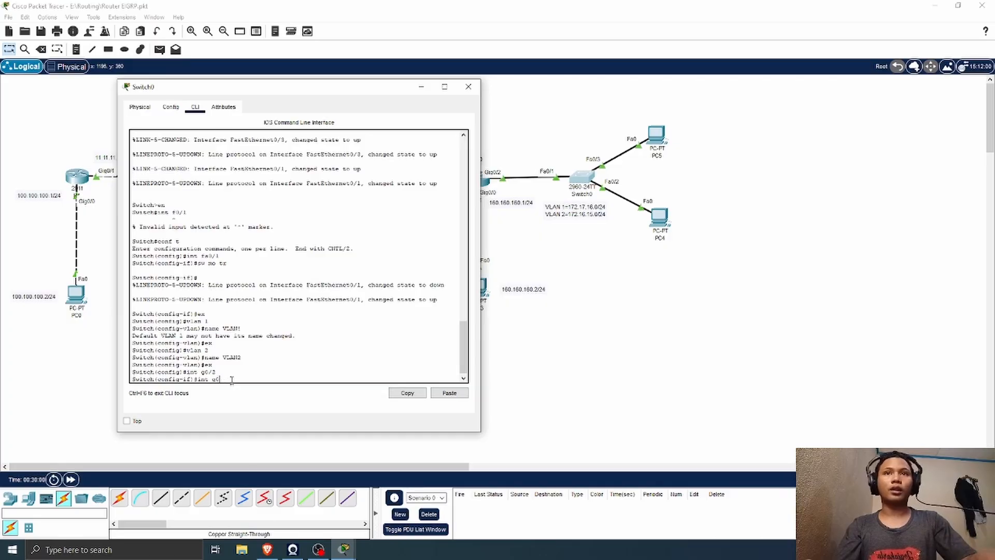
text(fa)
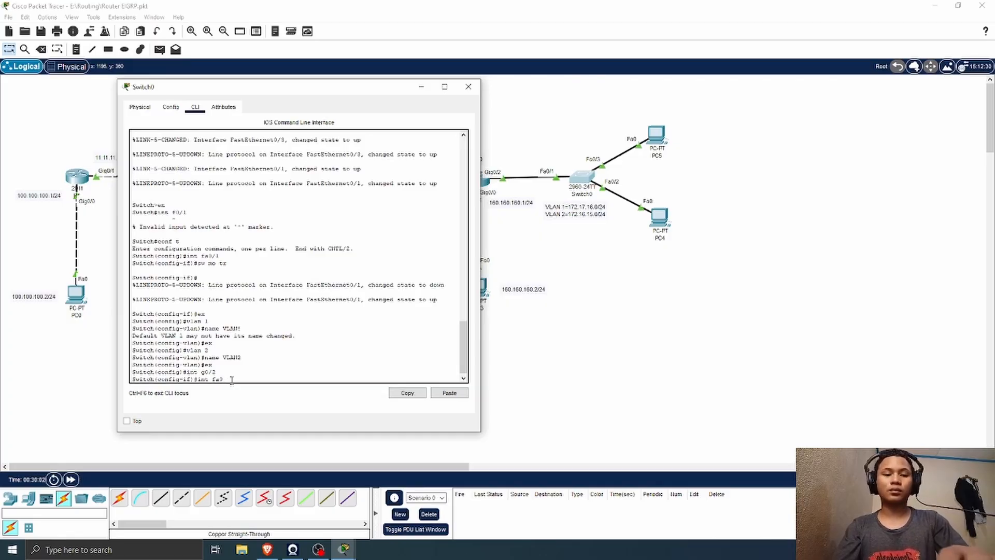
text(0/2)
key(Return)
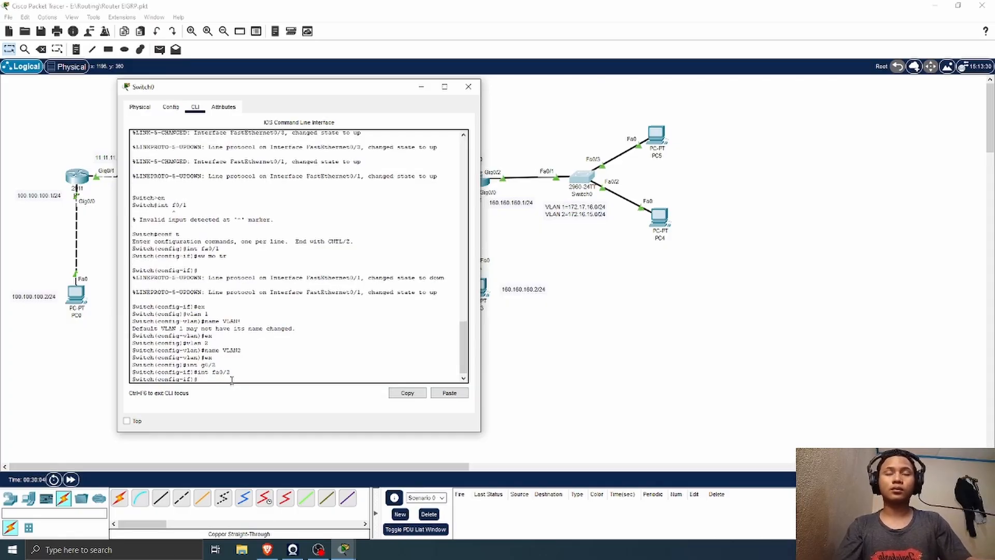
text(sw mo)
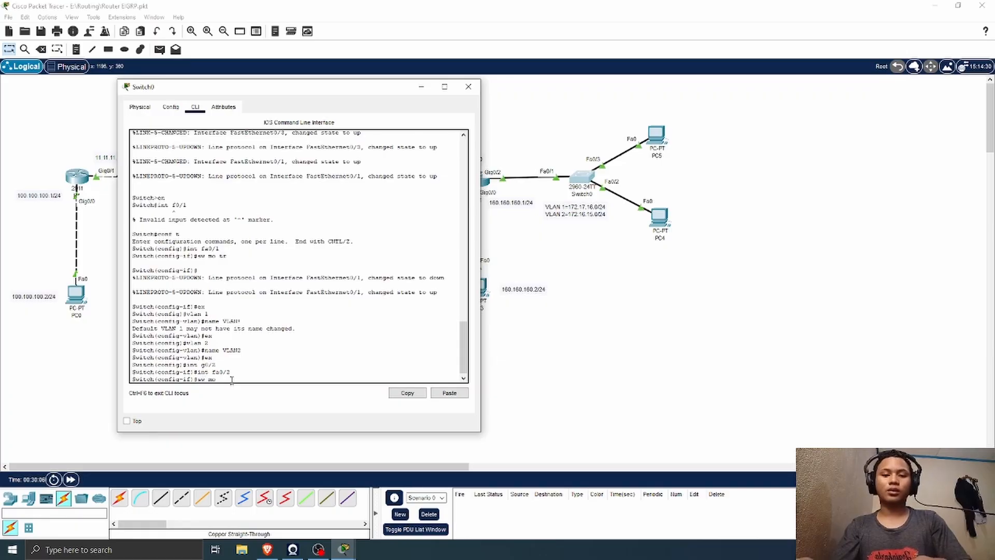
text( ac)
key(Return)
Step: Assign fa0/2 to VLAN 1 with sw ac vlan 1, and leave interface configuration with ex
text(sw a c)
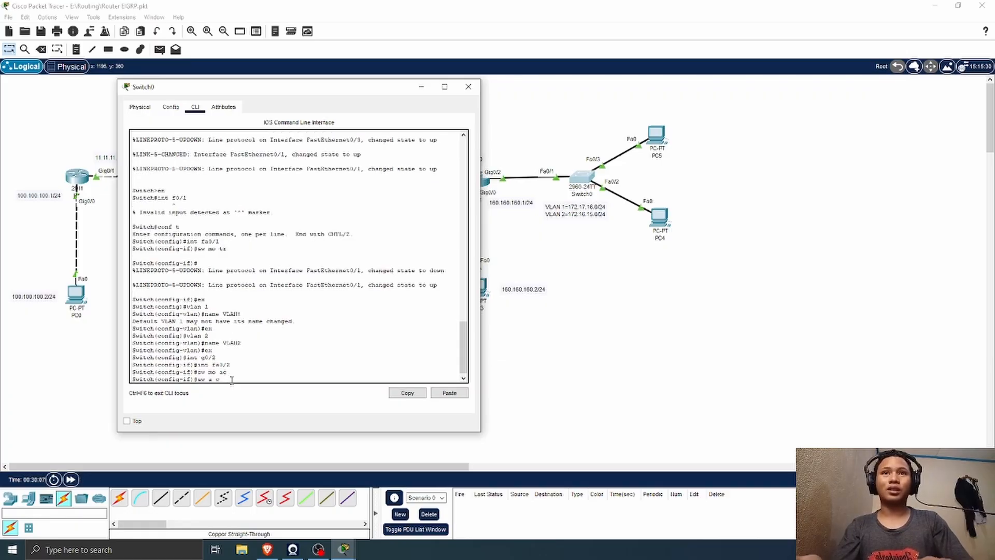
key(BackSpace)
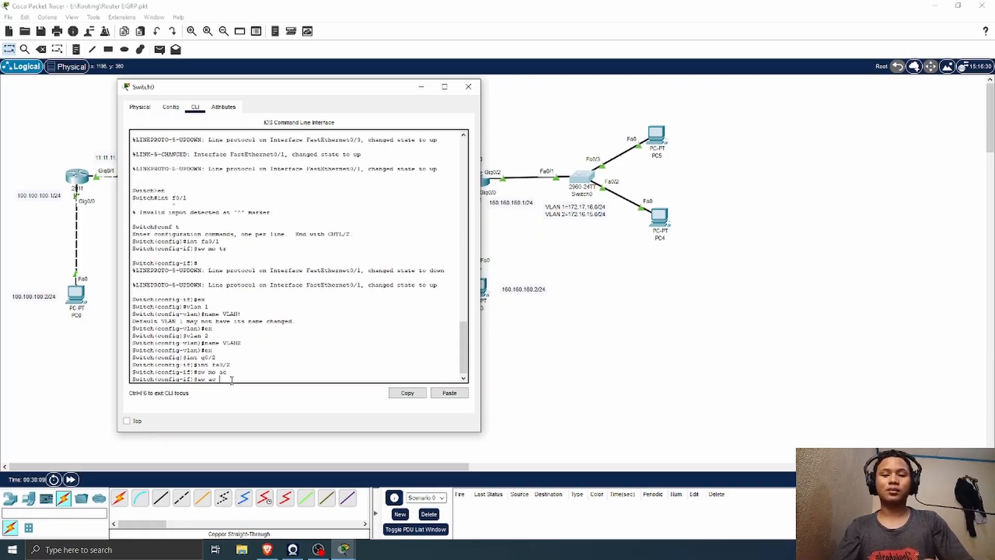
text(vlan 1)
key(Return)
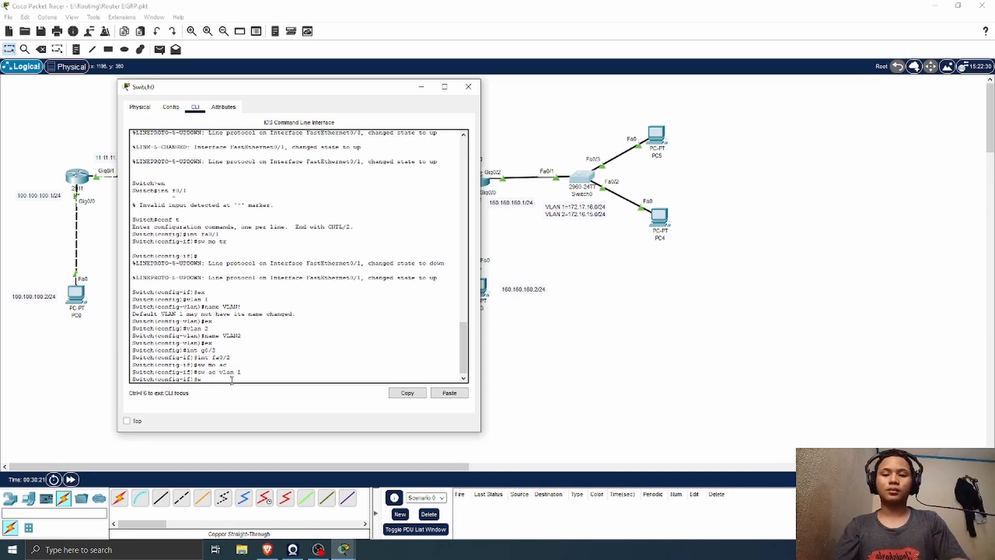
text(x)
key(Return)
Step: Set Switch0's interface fa0/3 to access mode with sw mo ac and assign it to VLAN 2 with sw ac vlan 2
text(itch(config)#int)
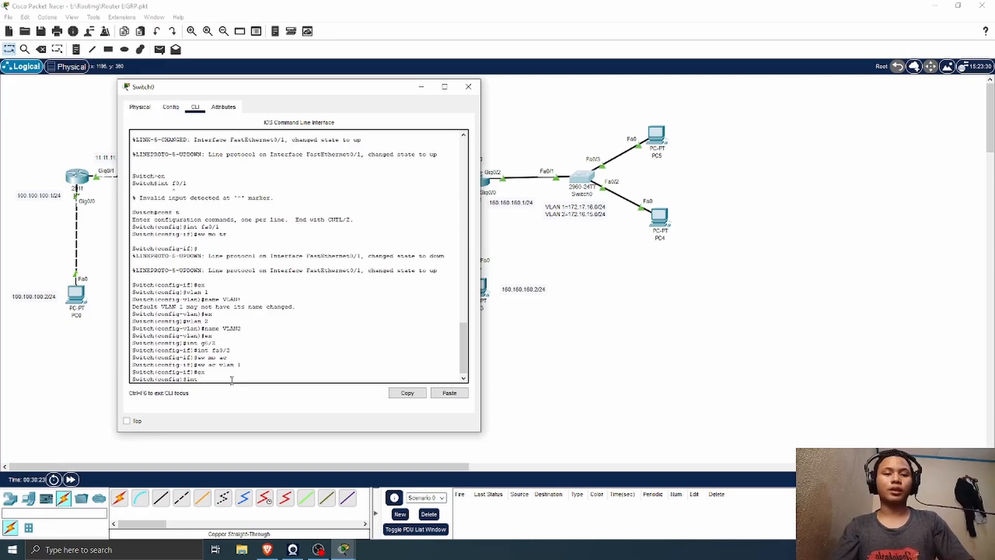
text( fa0/)
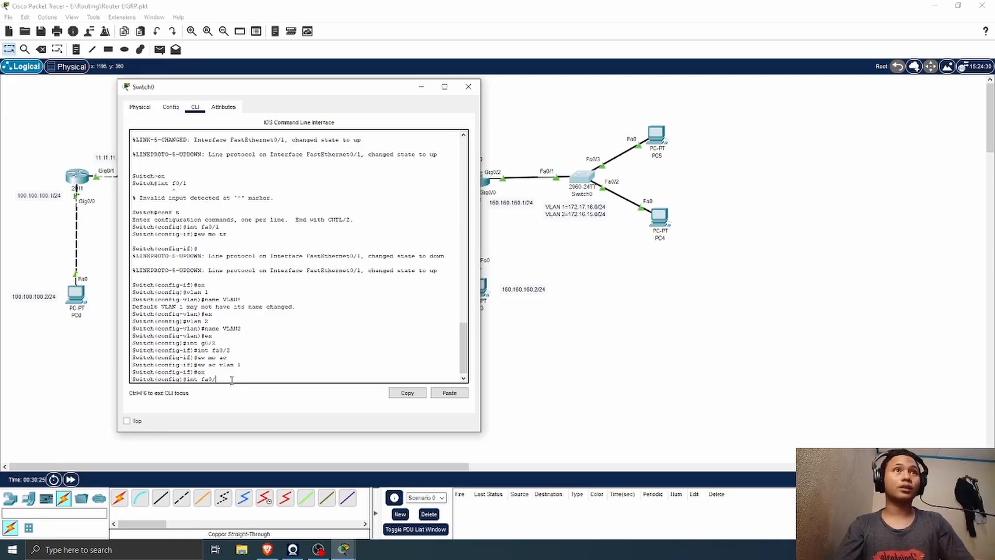
text(3)
key(Return)
text(sw)
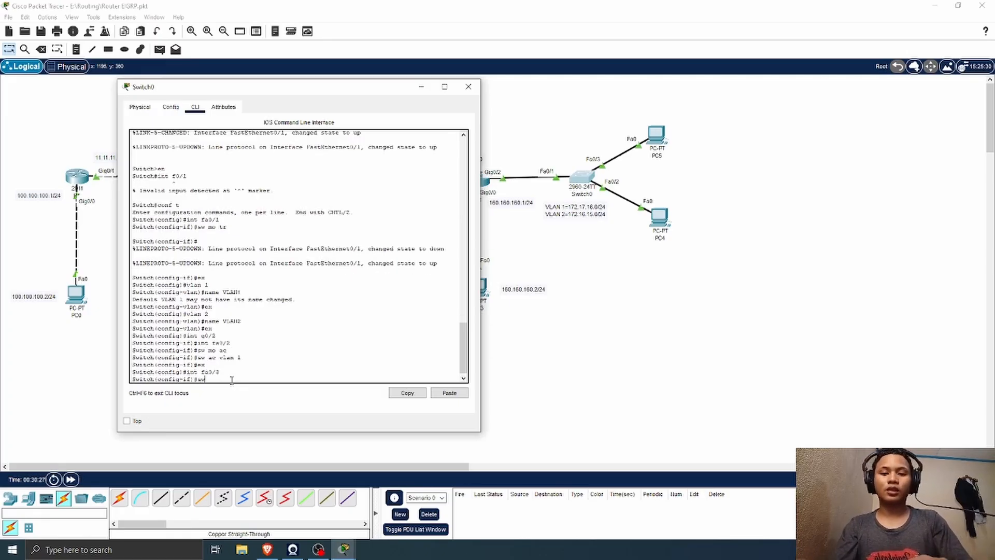
text( mo ac)
key(Return)
text(sw a)
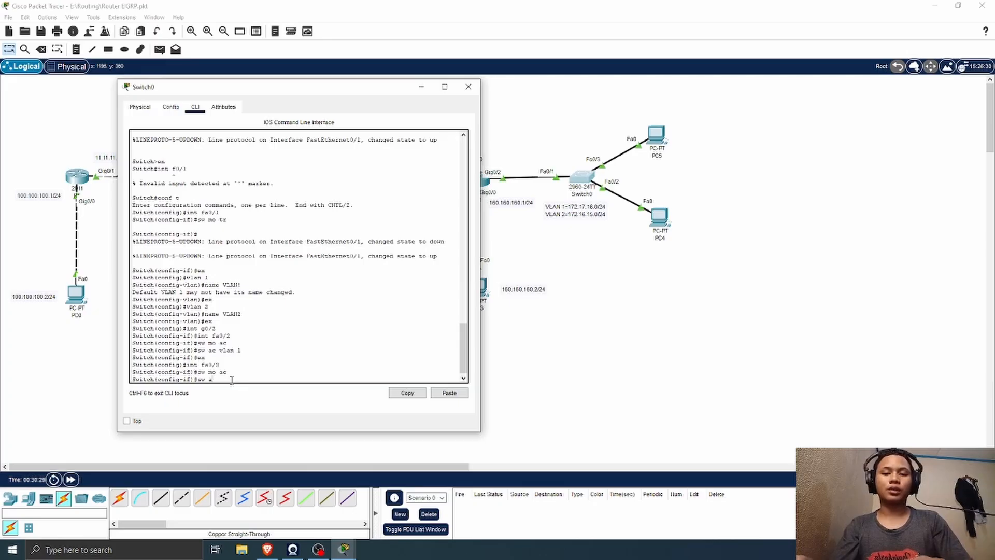
text(c vlan 2)
key(Return)
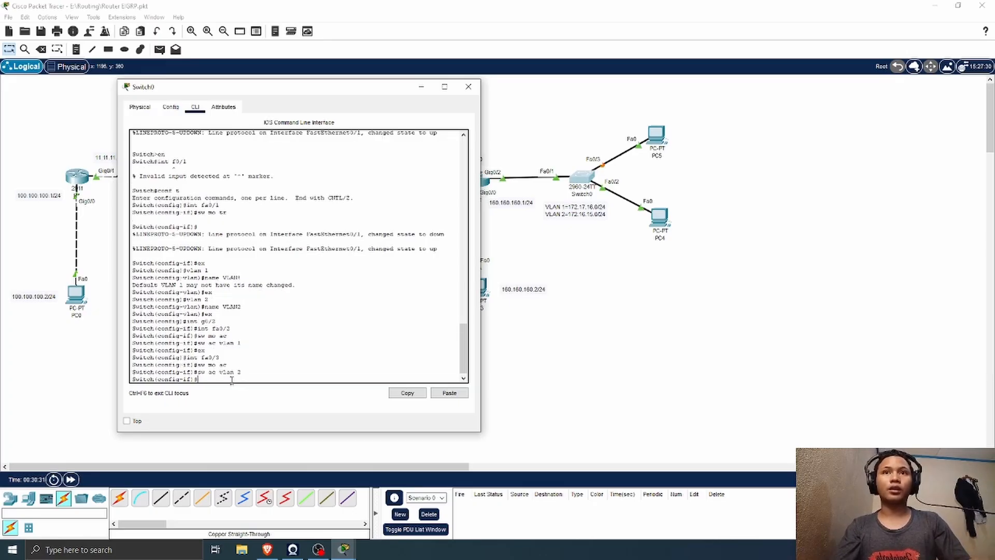
Step: Check Switch0's VLAN port assignments with do sh vlan br, and close the switch window
text(do sh)
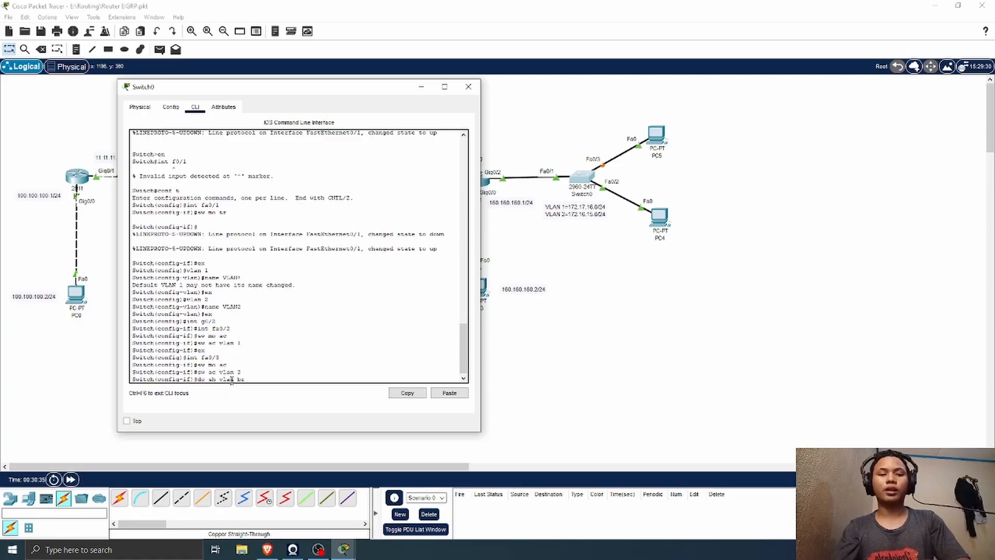
text( vlan br)
key(Return)
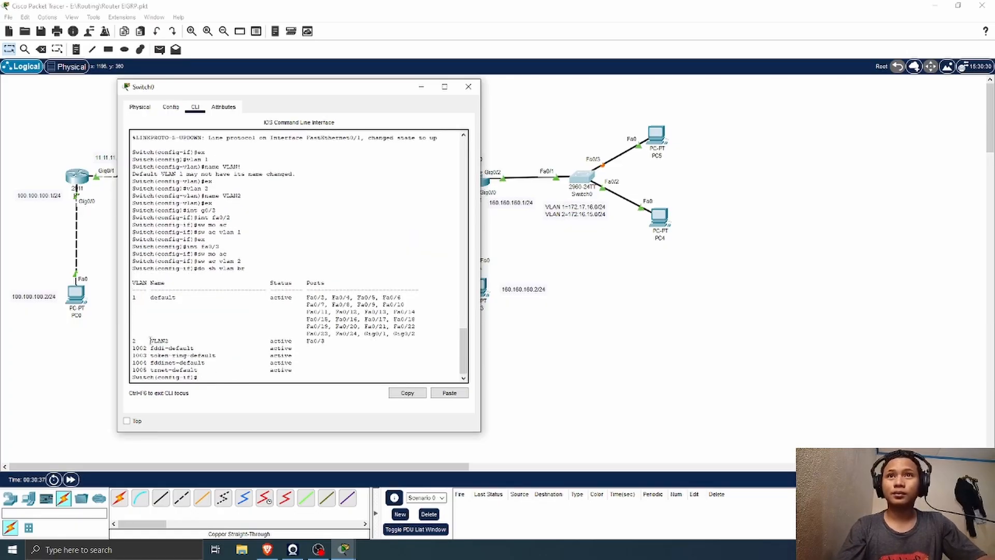
drag(280, 298, 402, 293)
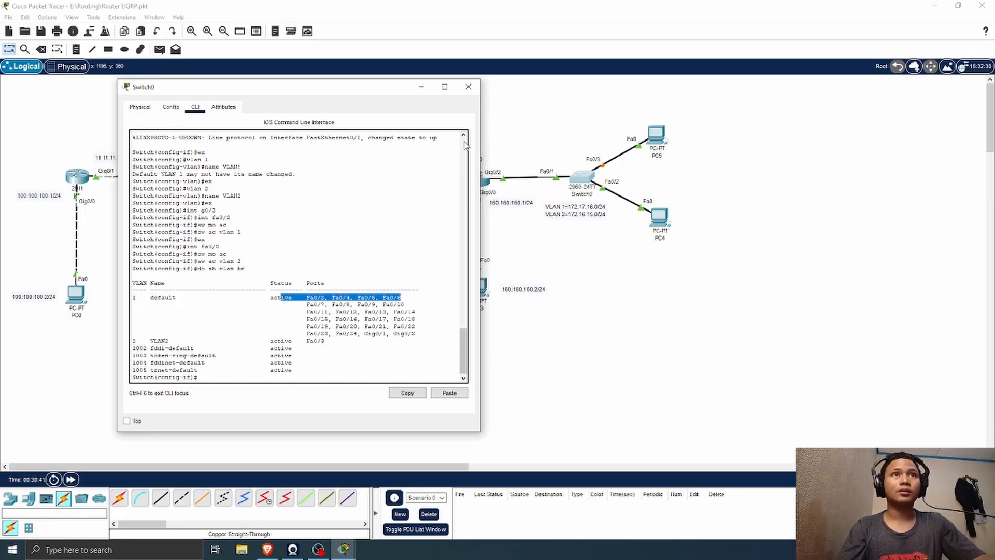
click(468, 86)
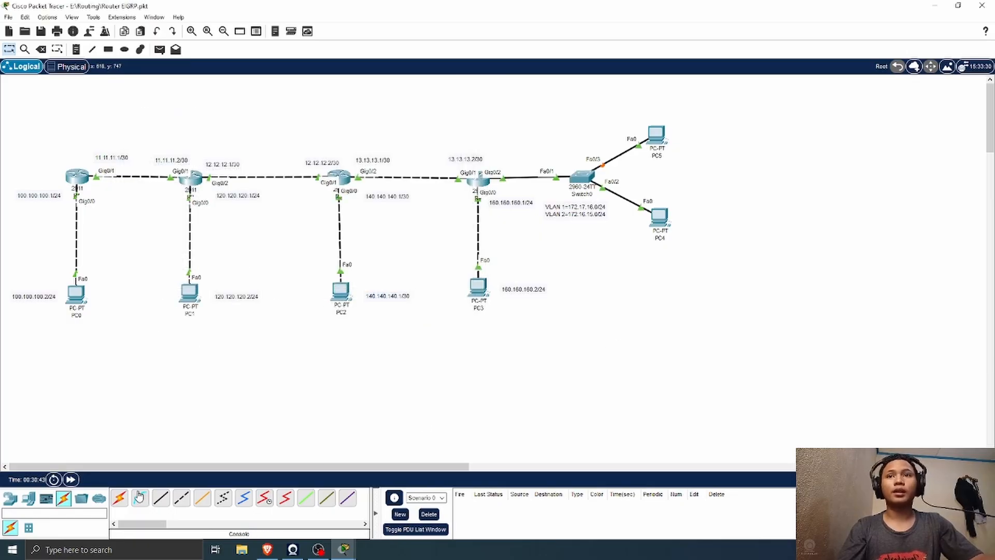
Step: Set PC4's IPv4 configuration to DHCP and close the PC's window
click(659, 218)
click(400, 113)
click(371, 178)
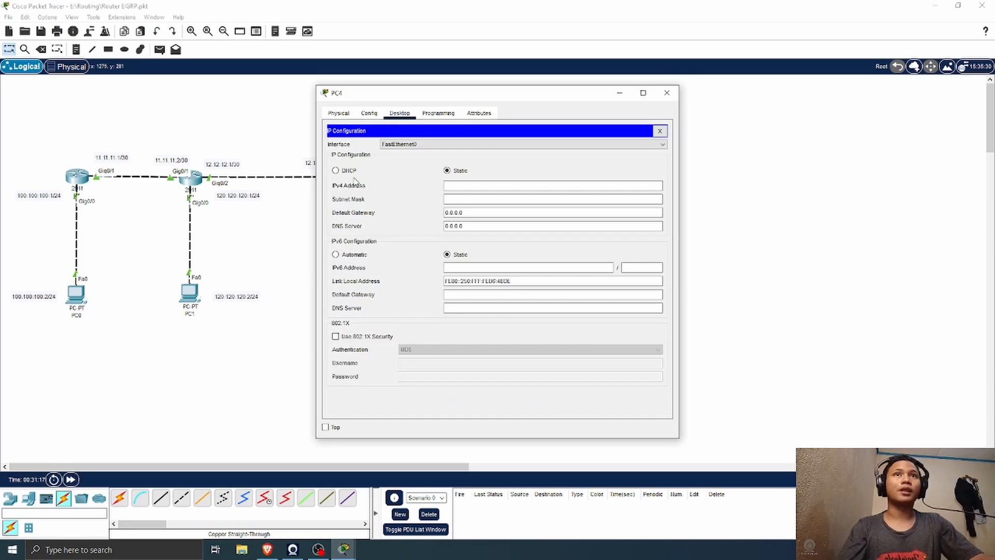
click(337, 171)
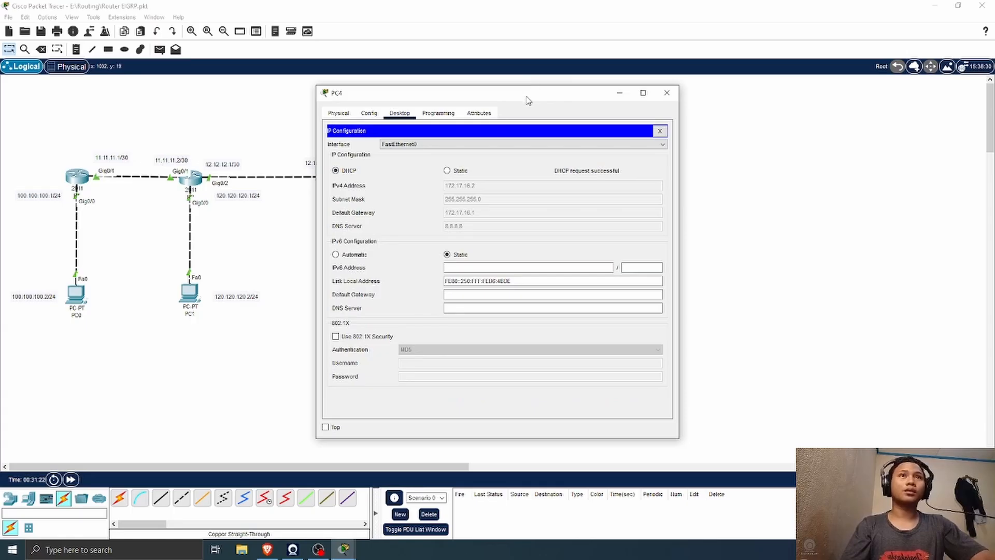
drag(527, 98, 407, 102)
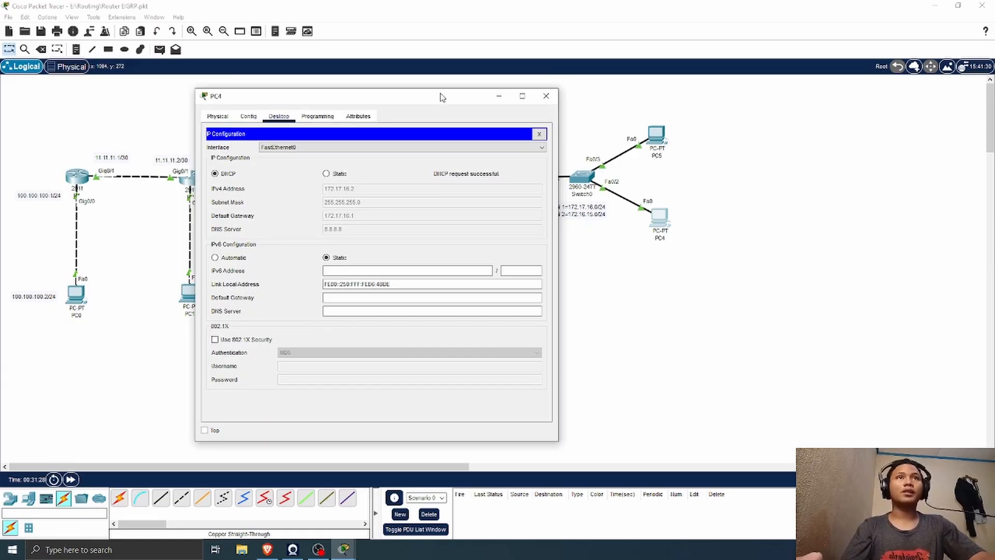
drag(428, 103, 415, 104)
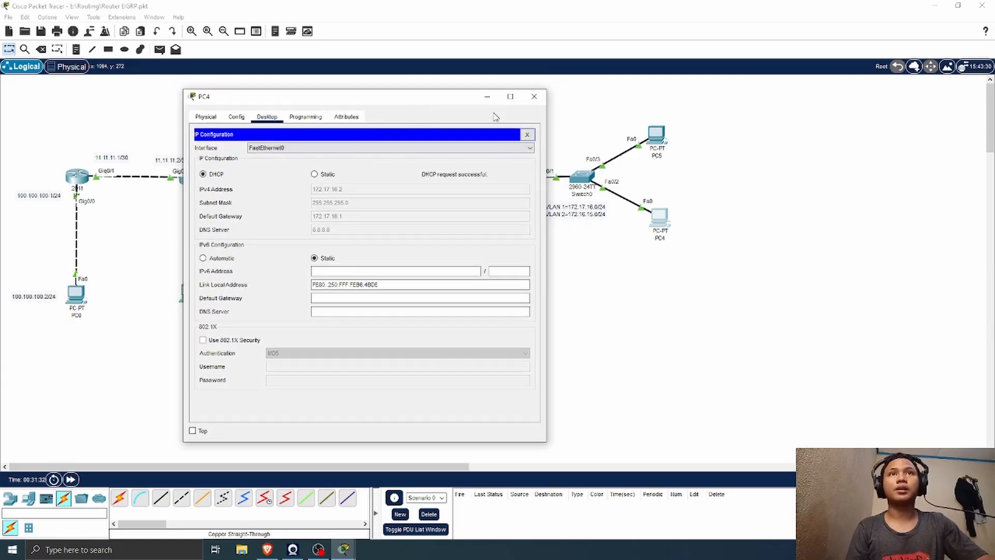
click(535, 96)
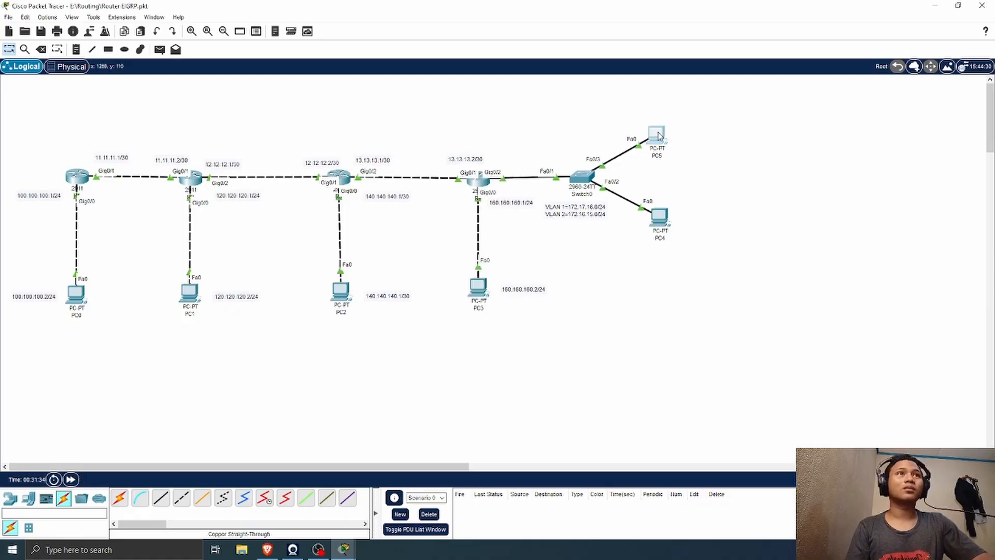
Step: Set PC5's IPv4 configuration to DHCP and close the PC's window
click(656, 133)
click(400, 114)
click(371, 162)
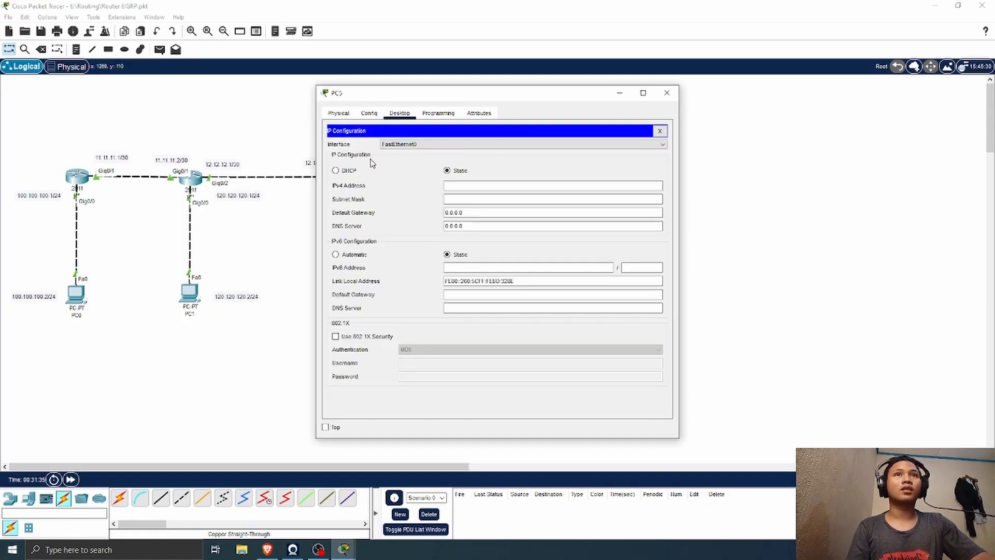
click(336, 171)
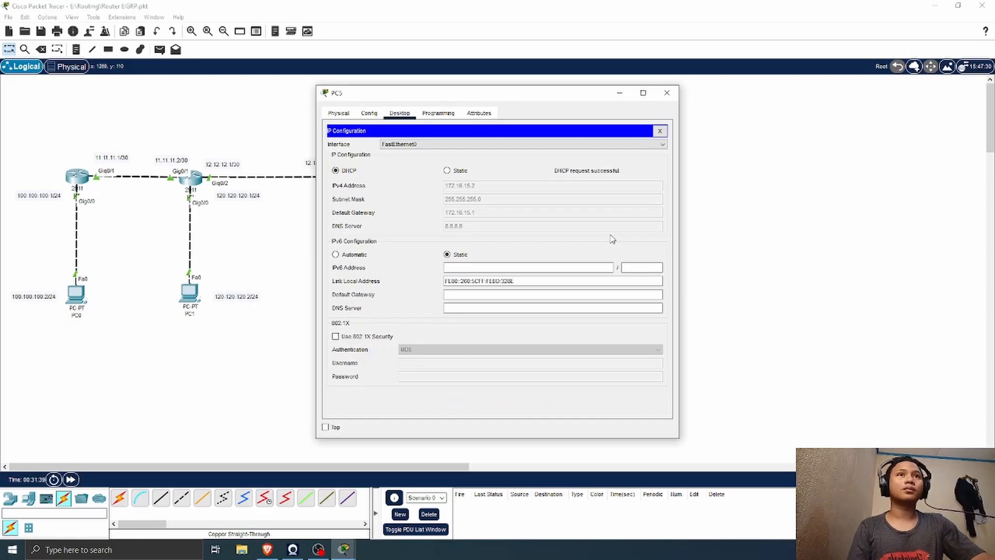
click(667, 93)
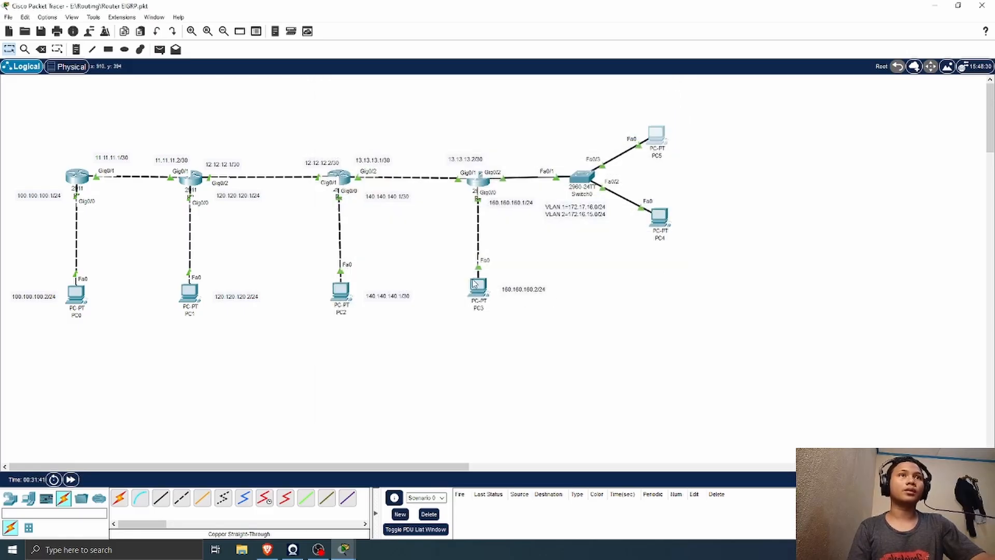
Step: Test connectivity by sending a simple PDU from PC4 to PC5, and delete the test entry
click(160, 49)
click(660, 218)
click(656, 137)
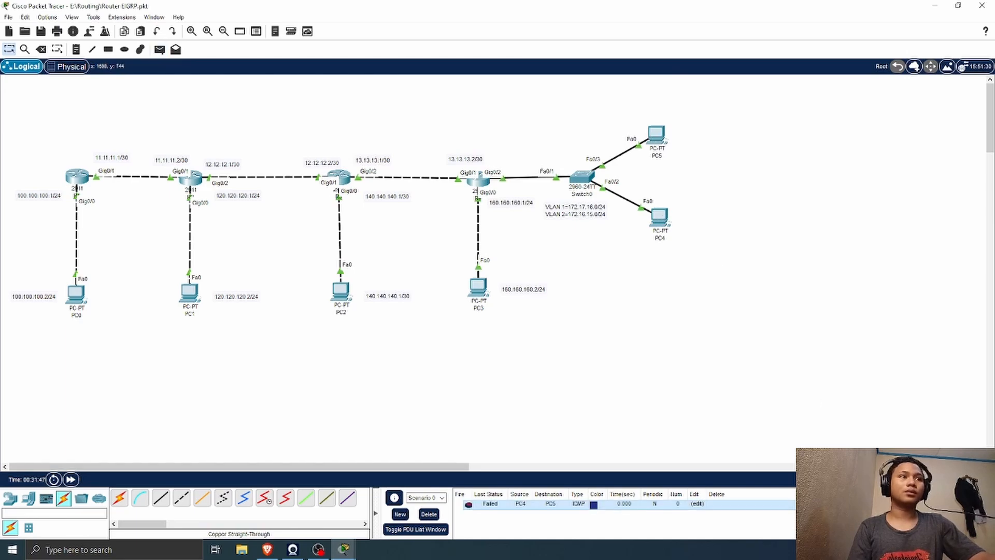
double_click(854, 504)
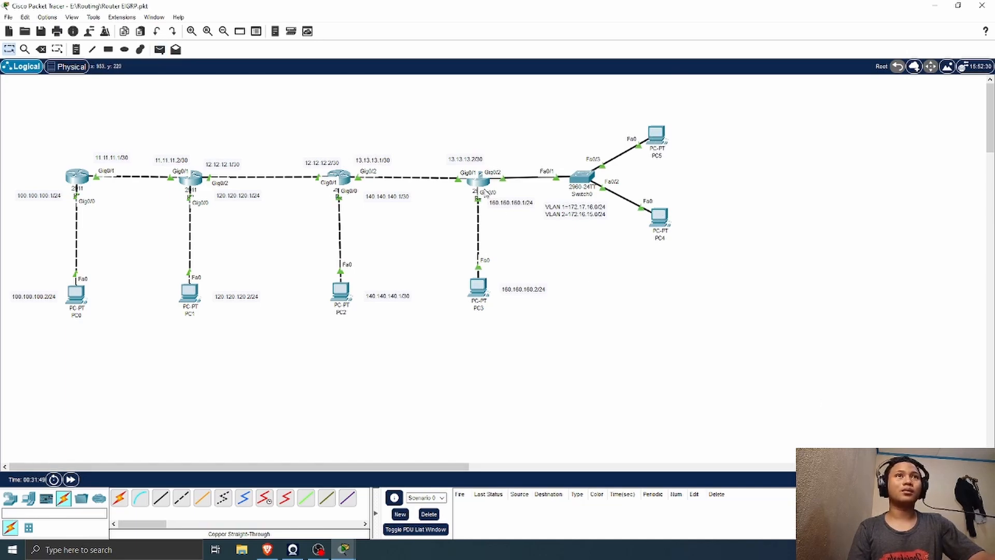
Step: Review R4's subinterface and DHCP pool commands in its command-line interface
click(486, 186)
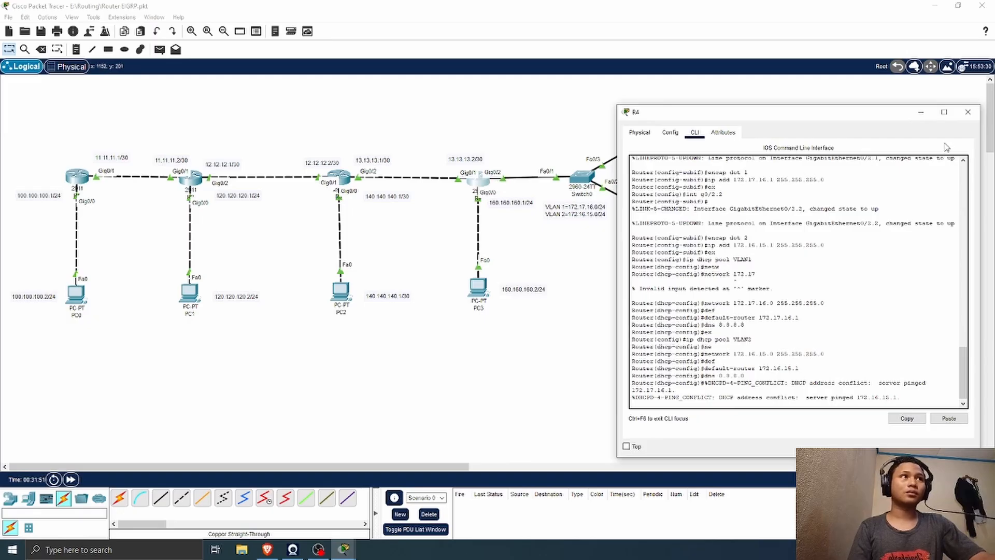
click(968, 113)
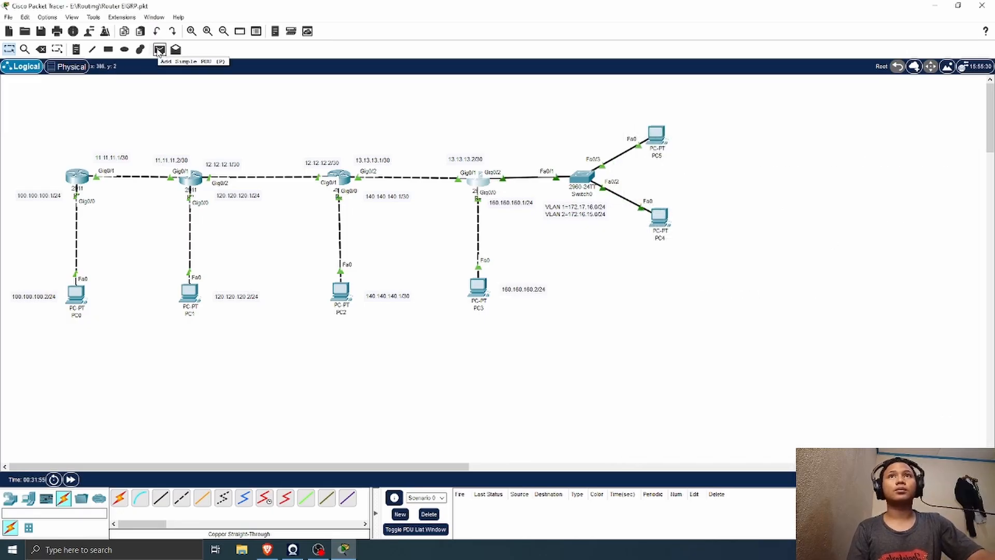
click(482, 184)
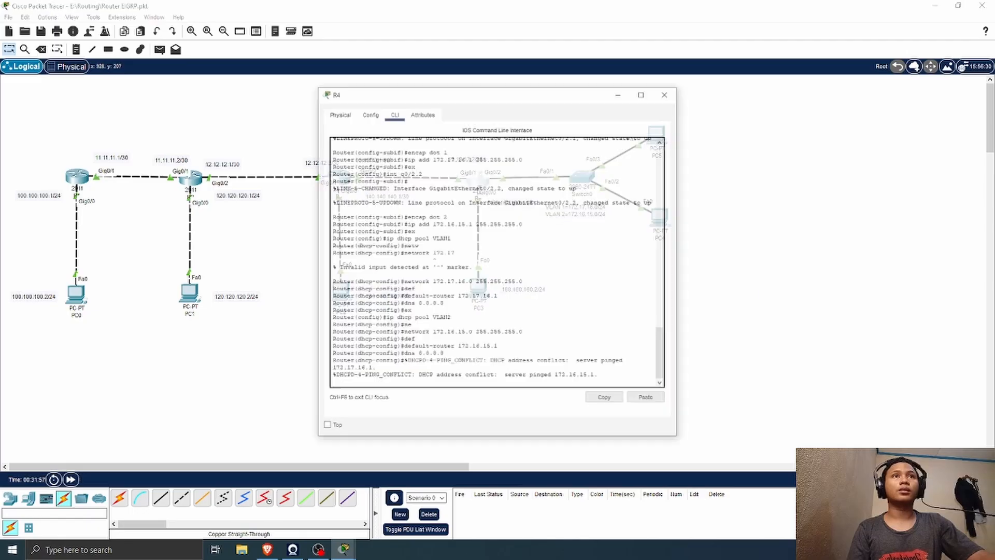
drag(468, 98, 683, 99)
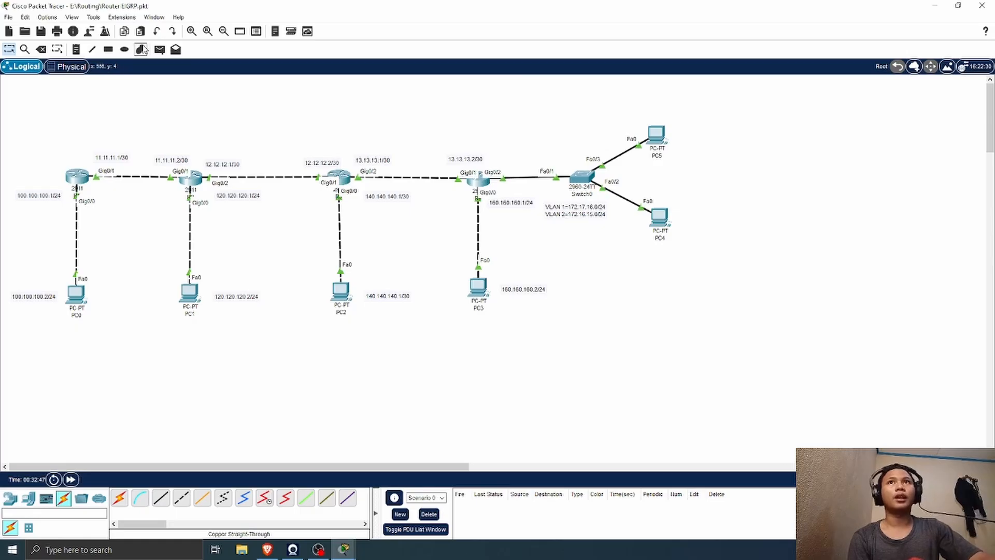
Step: Repeat the simple PDU test from PC4 to PC5, and delete its entry from the PDU list
click(159, 49)
click(659, 217)
click(657, 133)
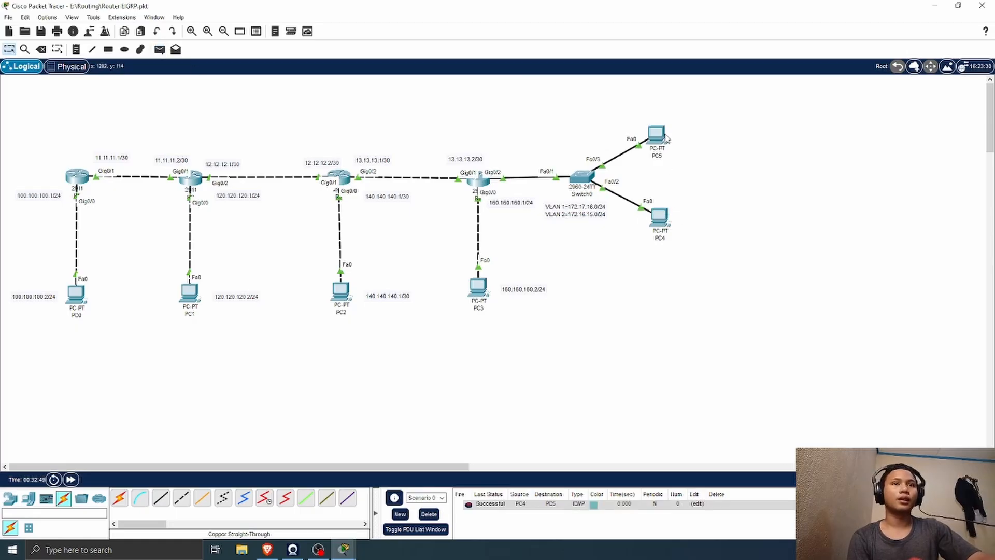
double_click(841, 504)
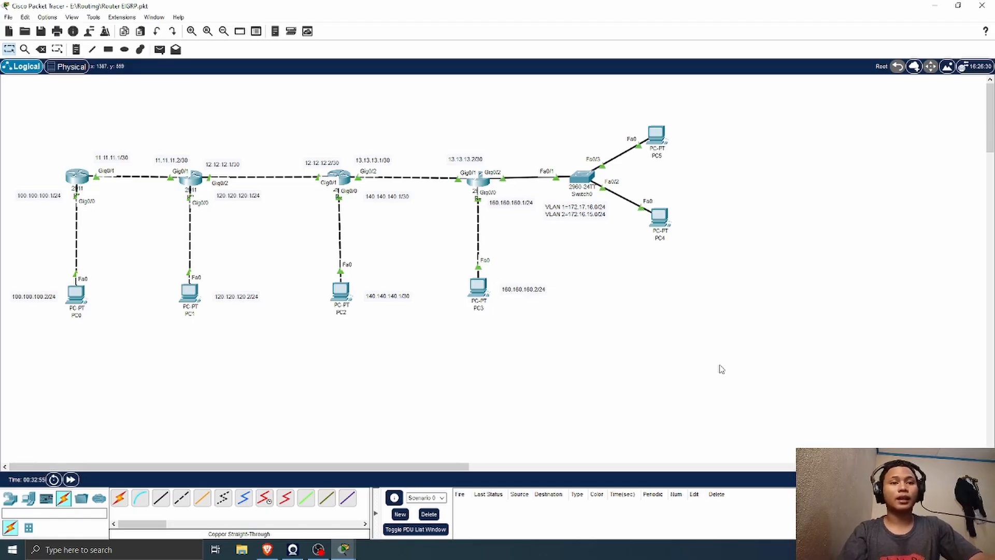
Step: Send a simple PDU from PC4 to PC5 to test connectivity between the two VLANs
click(160, 49)
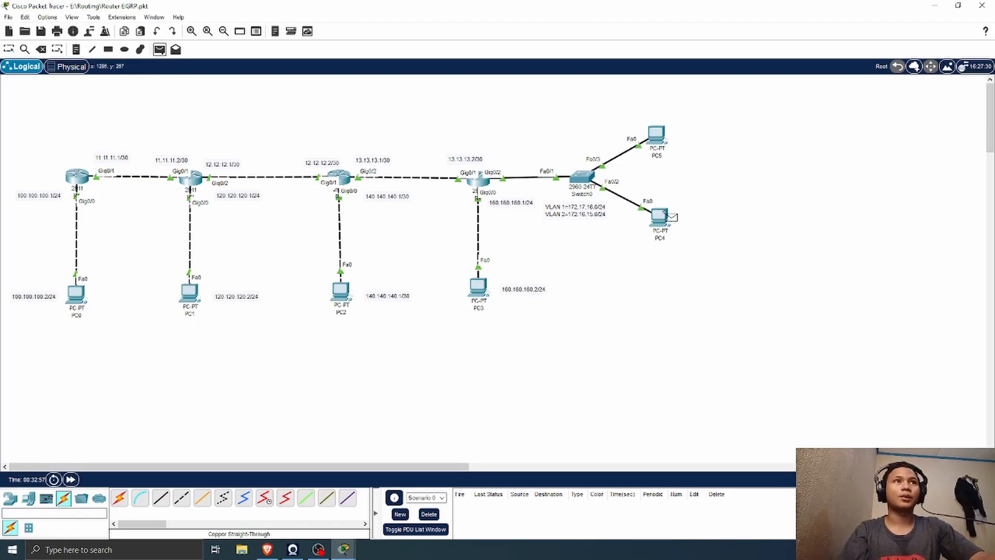
click(665, 213)
click(656, 135)
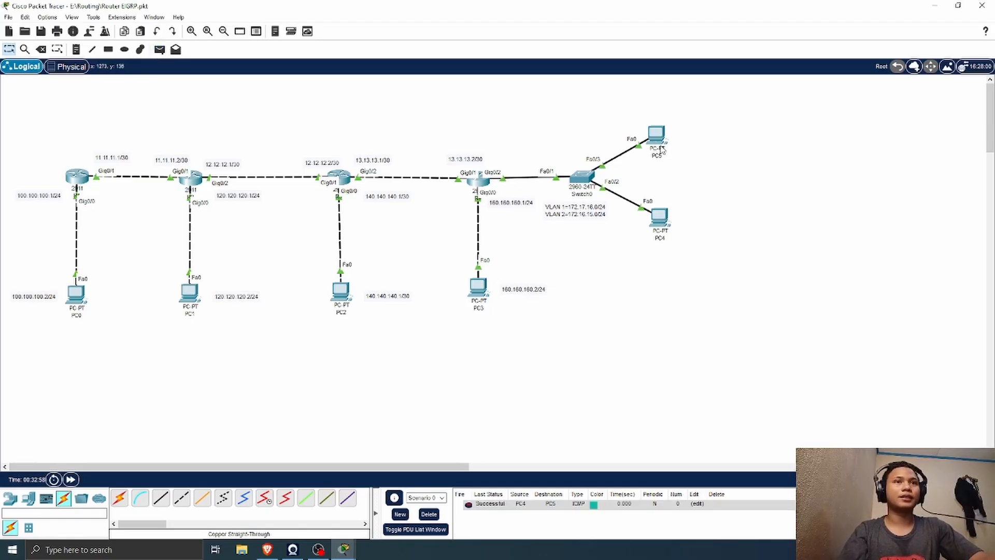
Step: On R4, exit the DHCP pool configuration, enter router eigrp 1 and advertise network 172.17.16.0
click(479, 181)
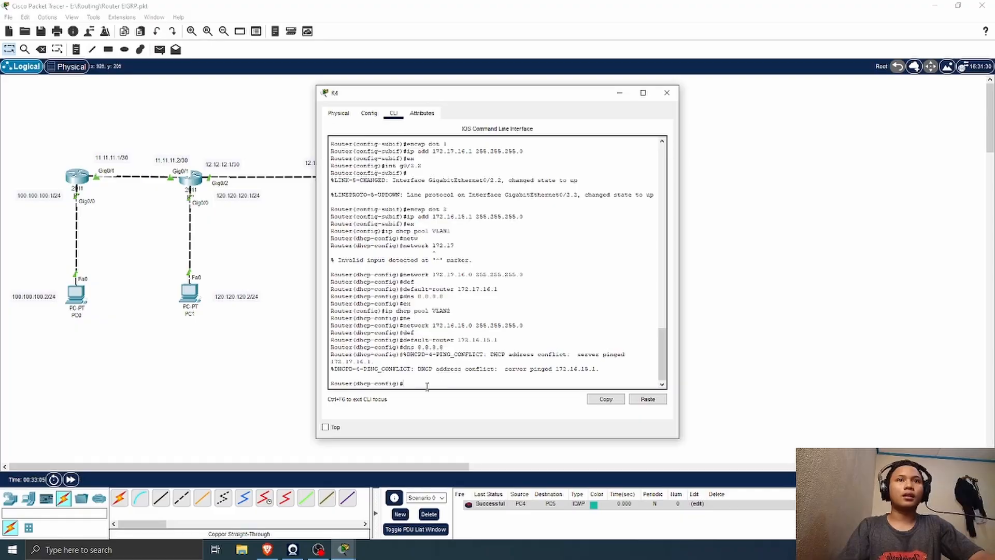
text(ex)
key(Return)
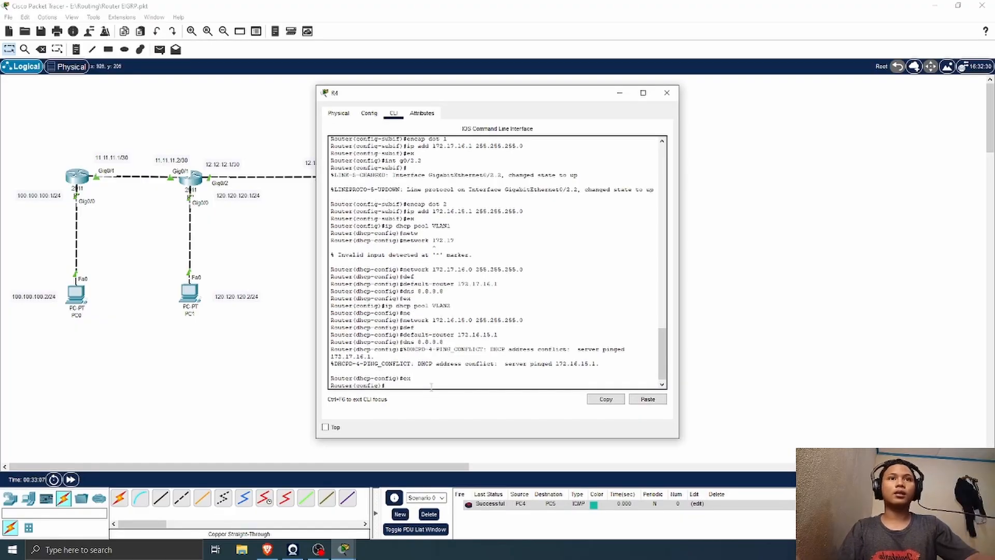
drag(495, 98, 789, 95)
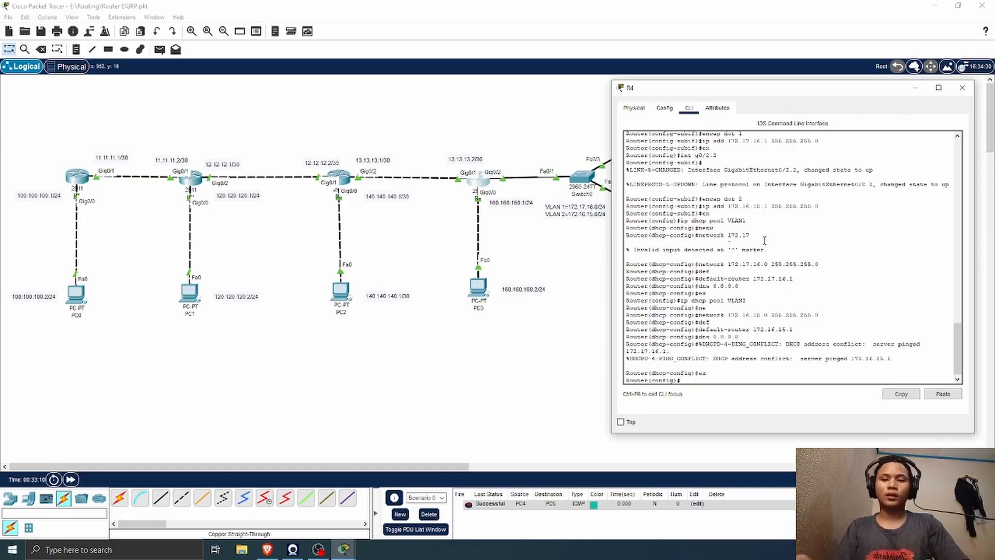
text(ter eigrp)
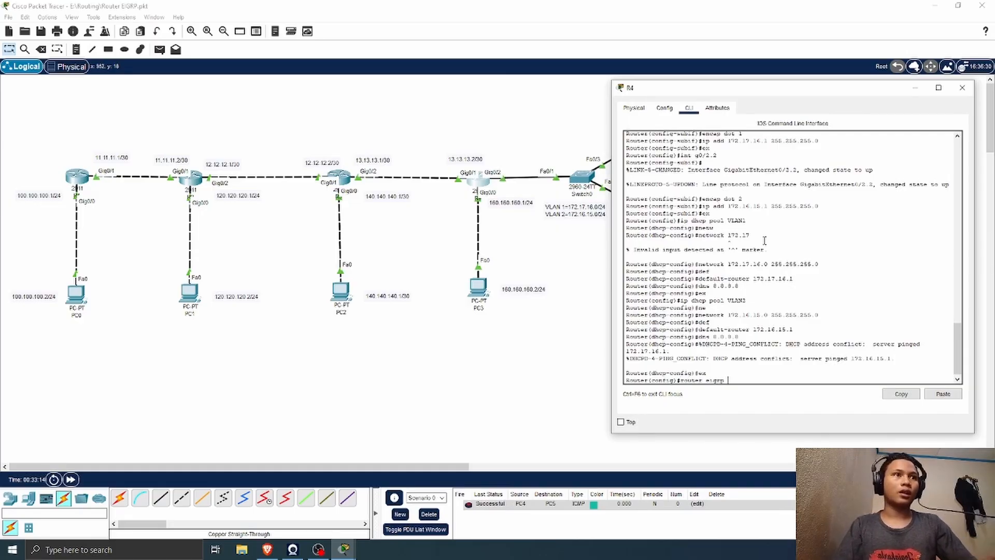
text( 1)
key(Return)
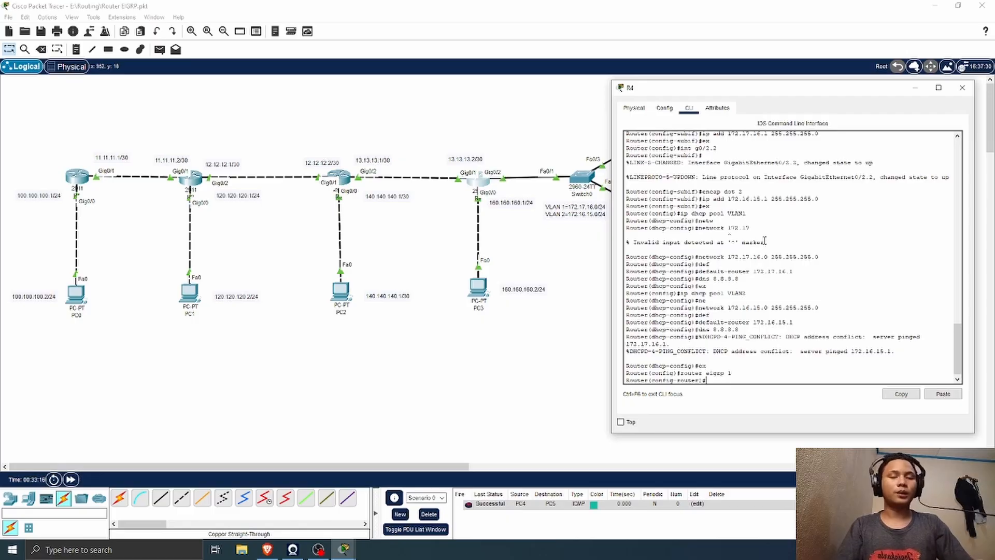
text(net)
key(Tab)
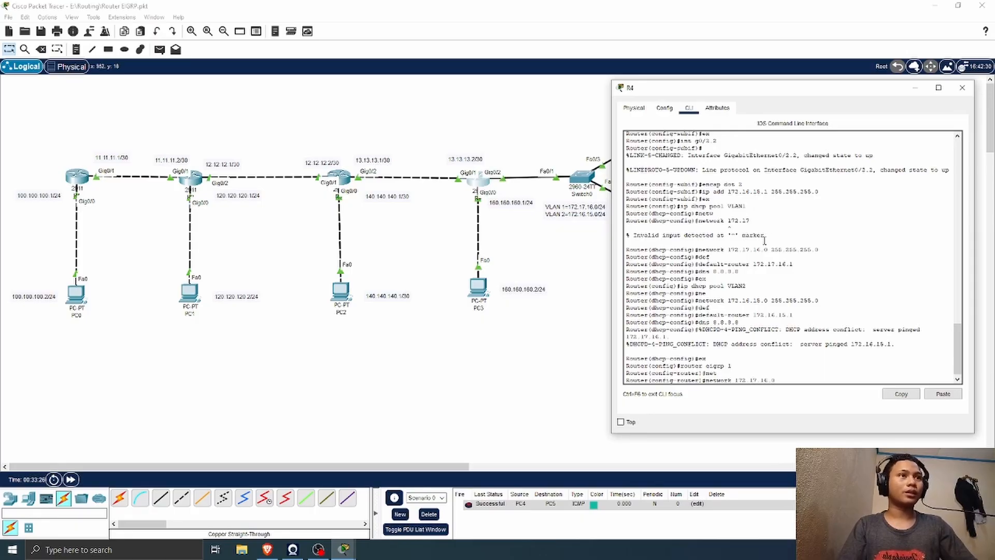
key(Return)
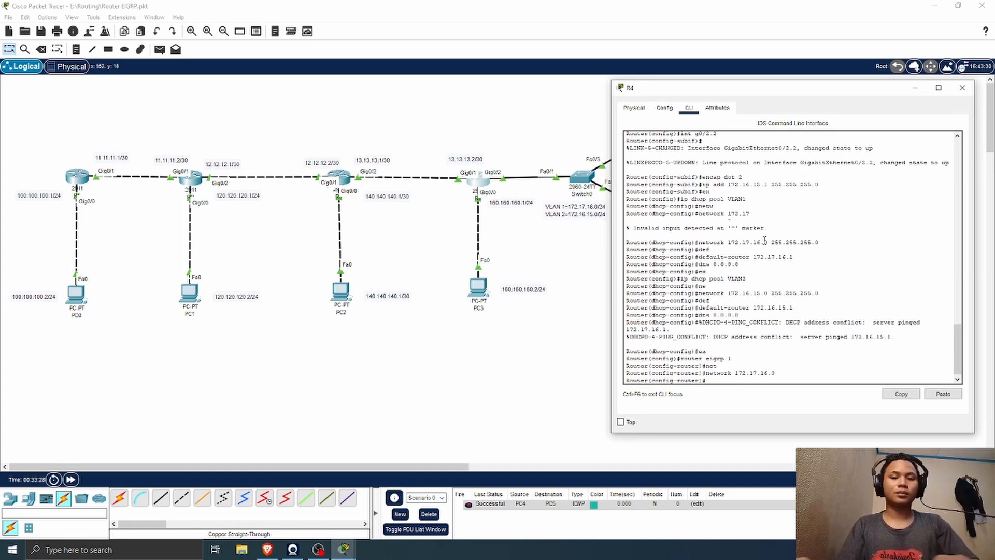
Step: Advertise network 172.16.15.0 in R4's EIGRP 1 process and close the router's window
text(net 172.16.15.0)
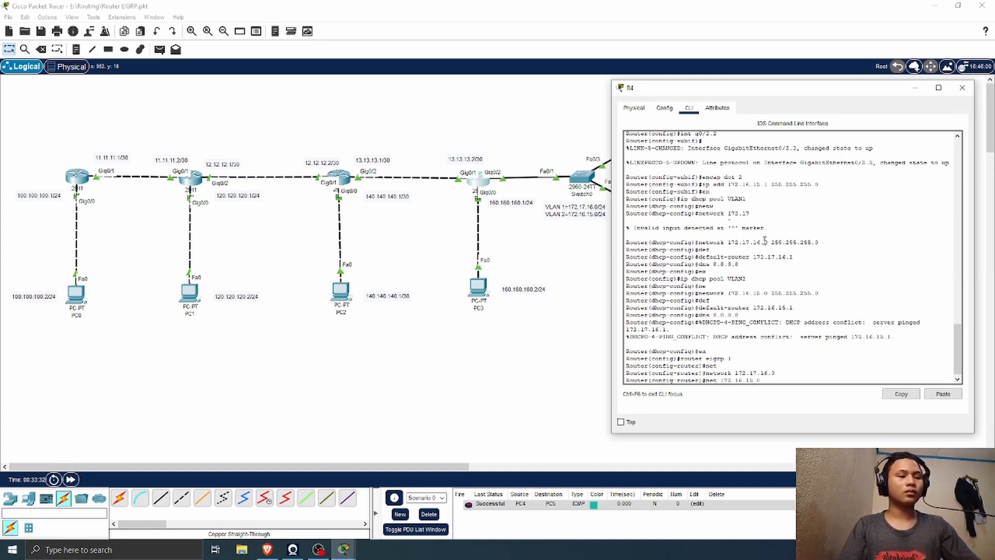
key(Return)
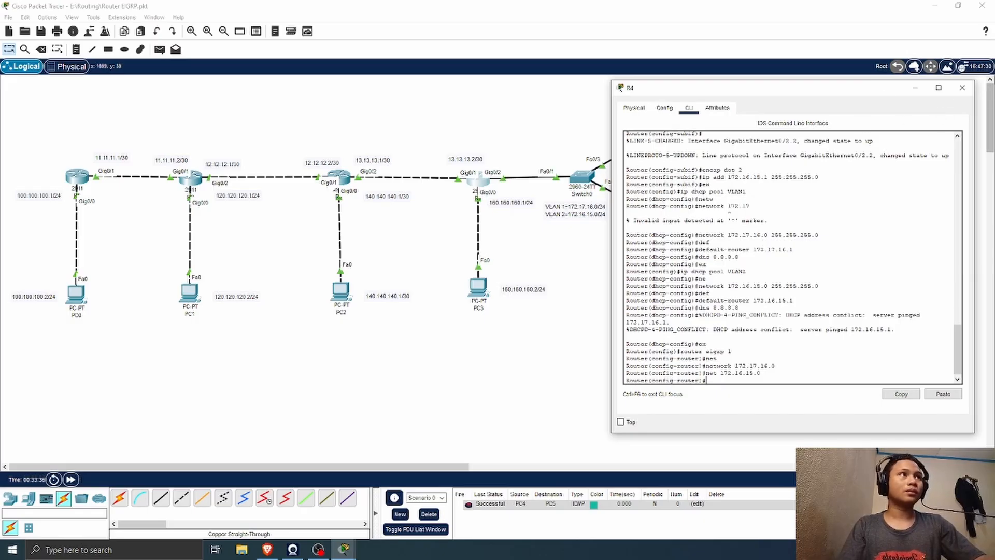
click(962, 87)
Step: Display R3's IP routing table in privileged mode, check the EIGRP routes to the VLAN networks, and close the window
click(340, 177)
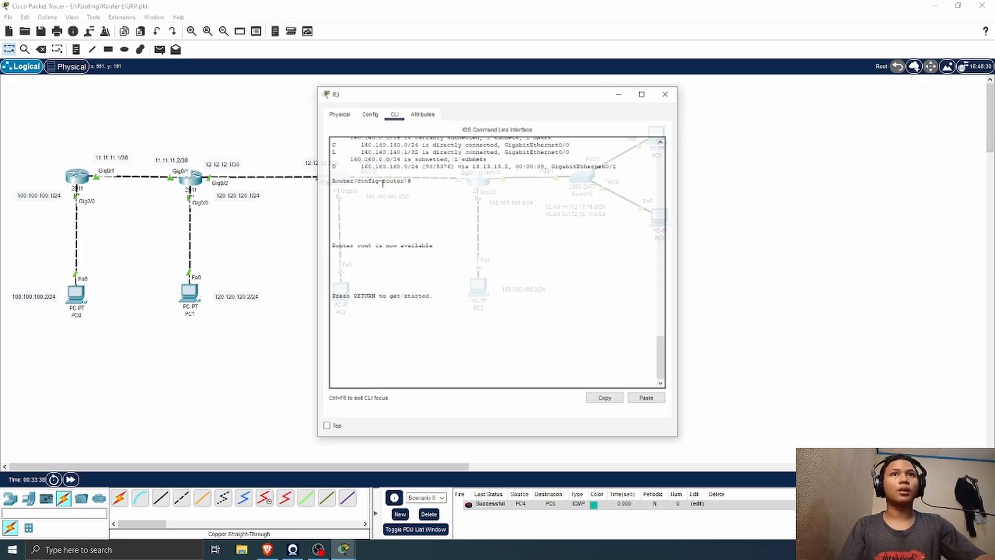
key(Return)
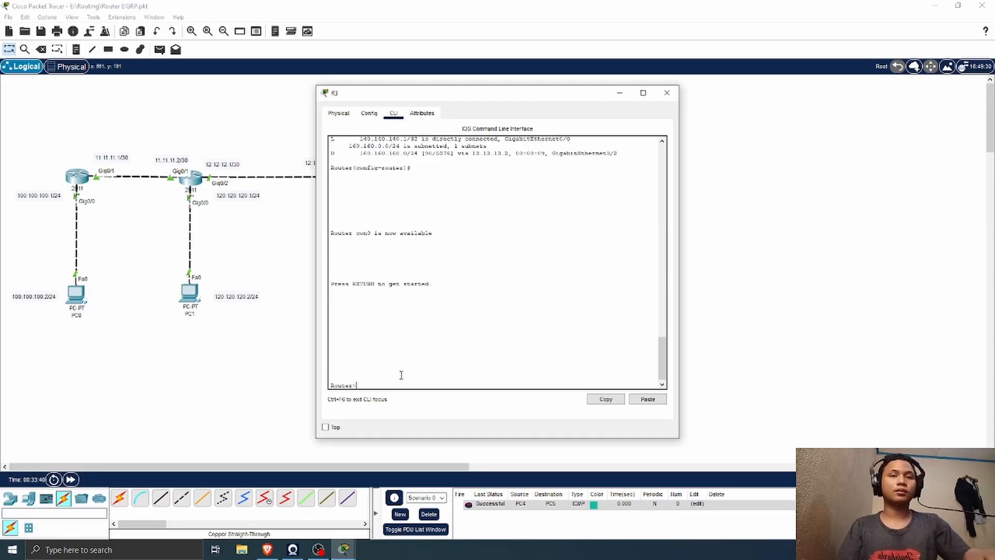
text(en)
key(Return)
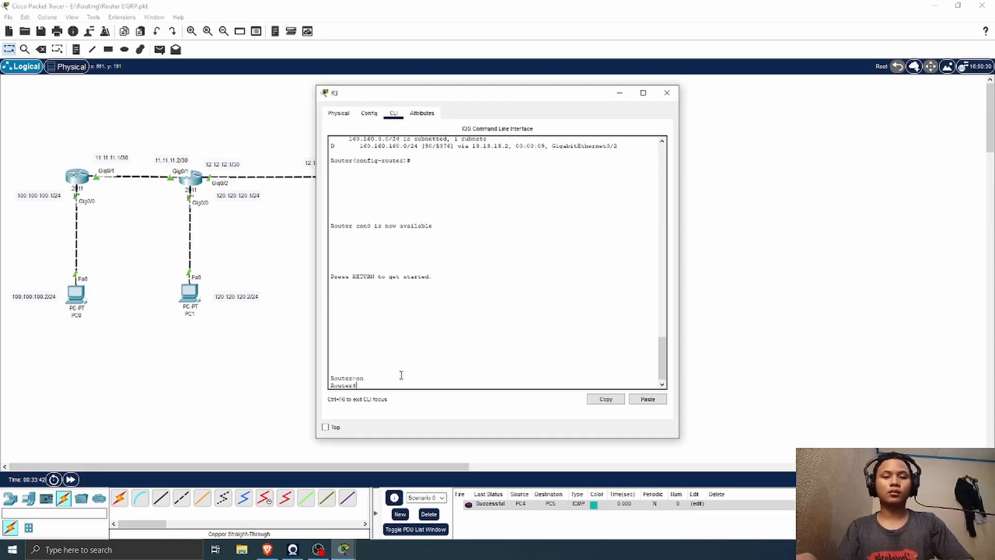
text(sh ip route)
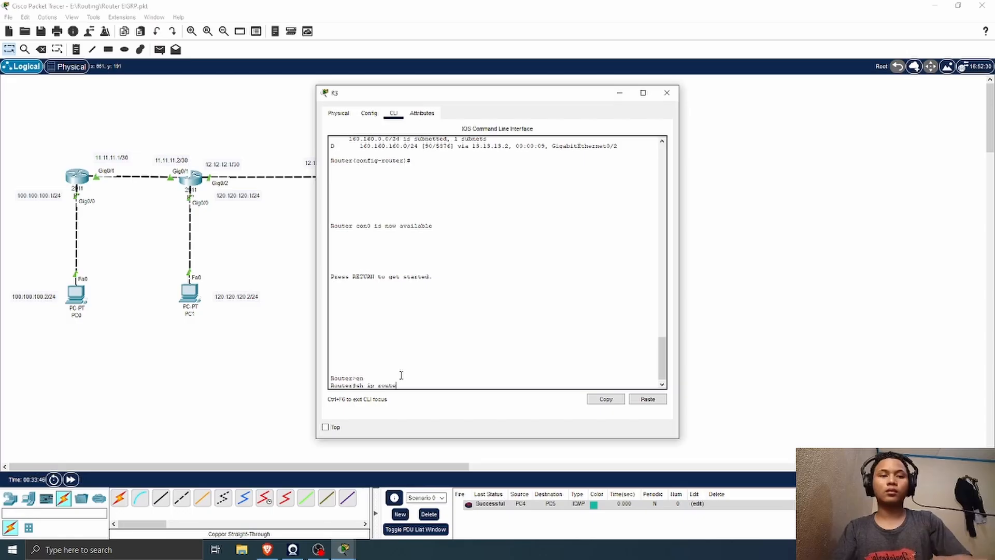
key(Return)
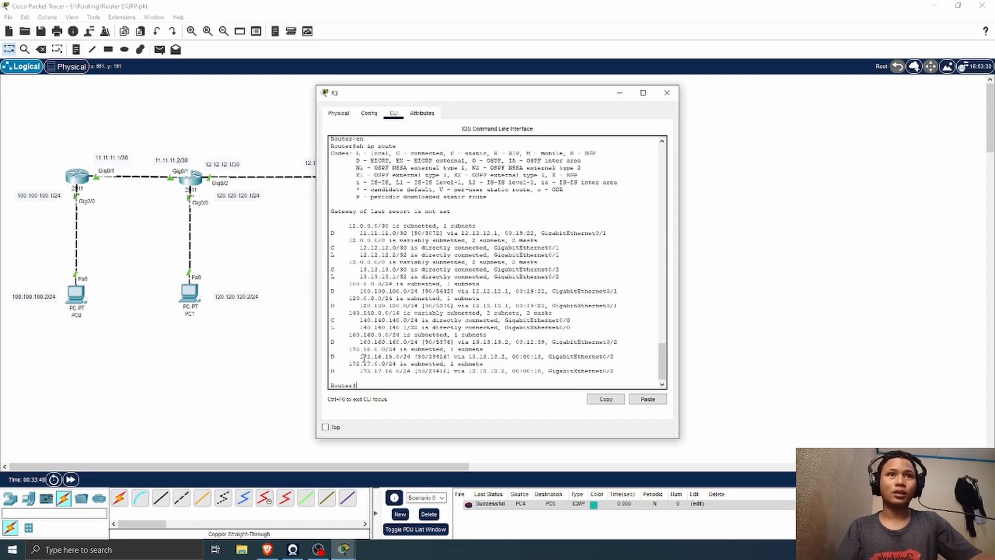
drag(362, 356, 489, 356)
drag(501, 92, 485, 137)
click(644, 137)
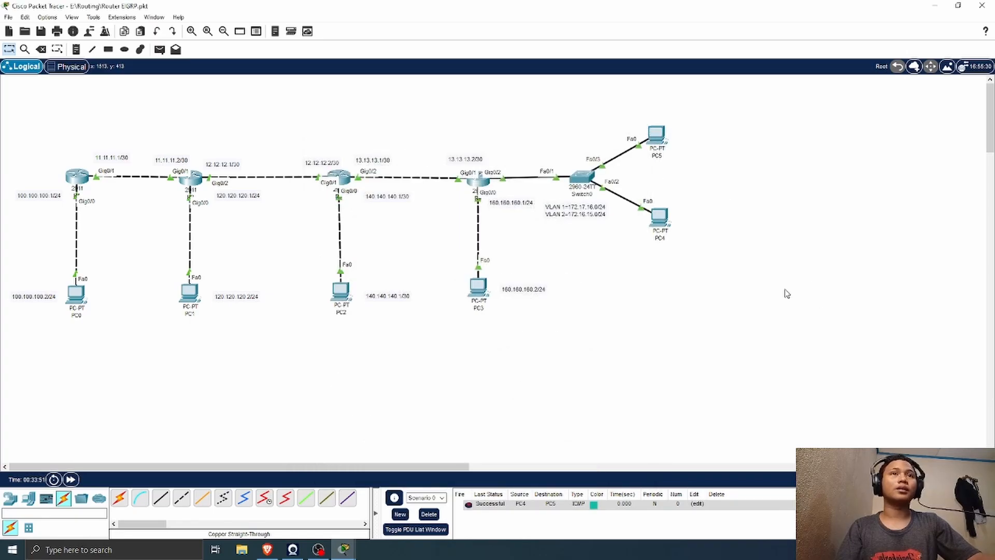
Step: Send a simple PDU from PC3 to PC4 and clear all entries from the PDU list
click(159, 49)
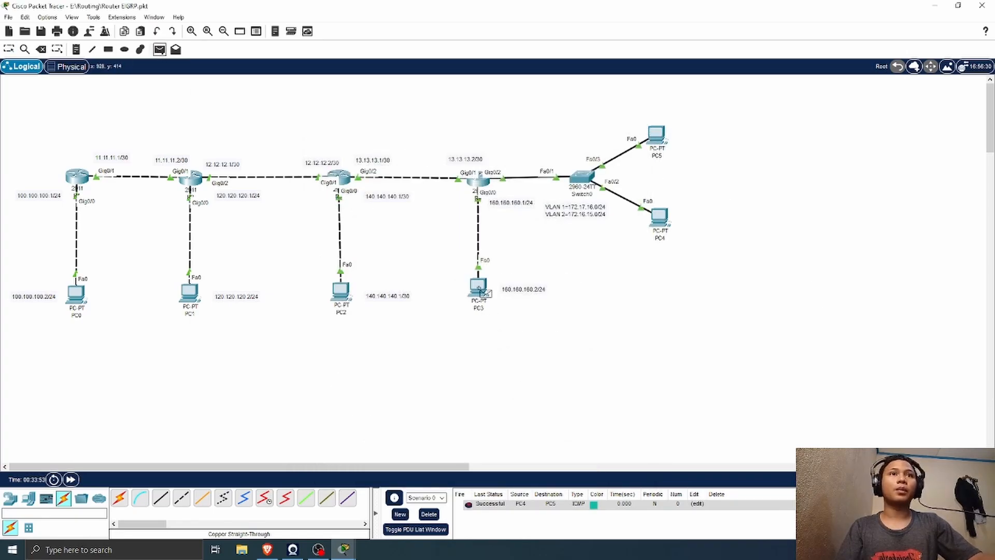
click(477, 286)
click(661, 220)
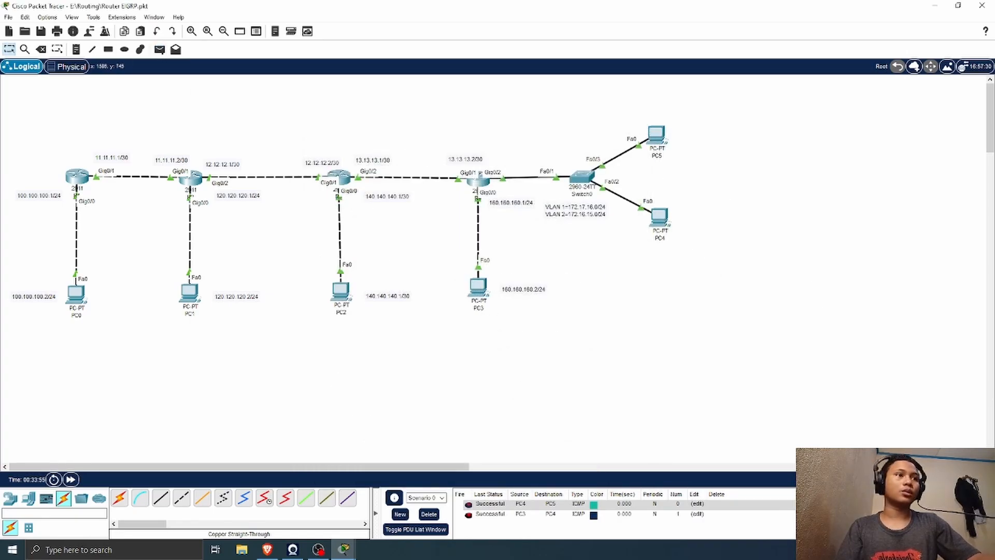
double_click(849, 503)
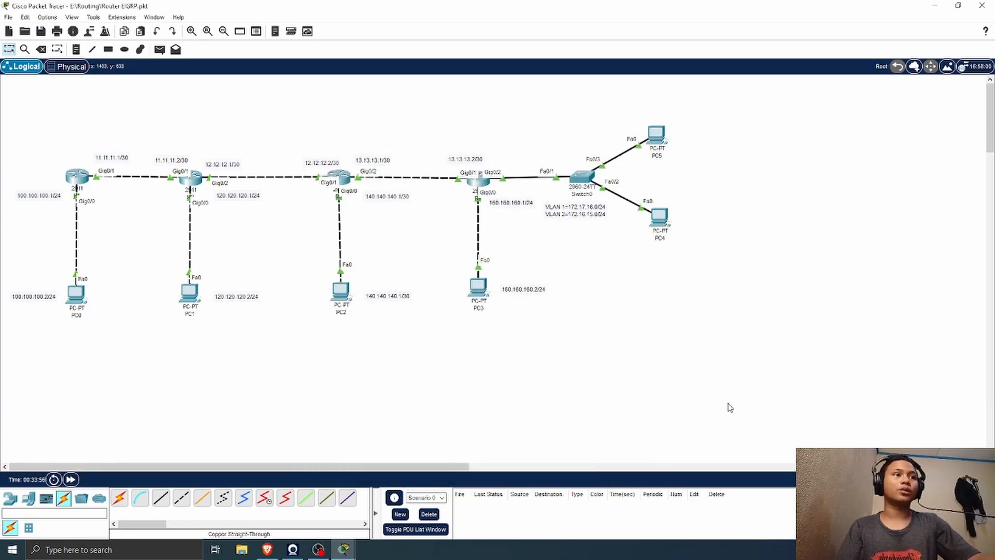
Step: Test connectivity with simple PDUs from PC3 to PC4 and from PC3 to PC5, and delete the test scenario's entries
click(159, 49)
click(482, 288)
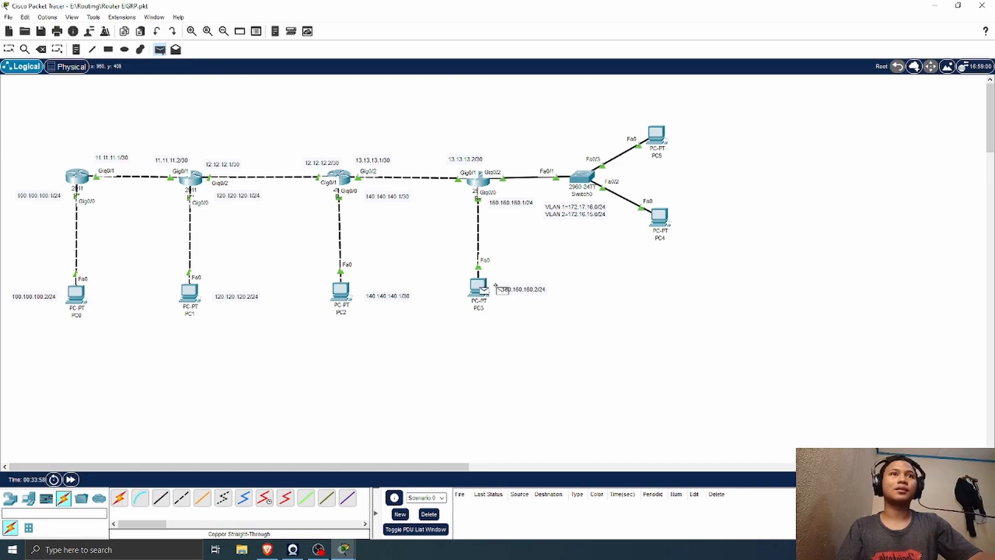
click(672, 221)
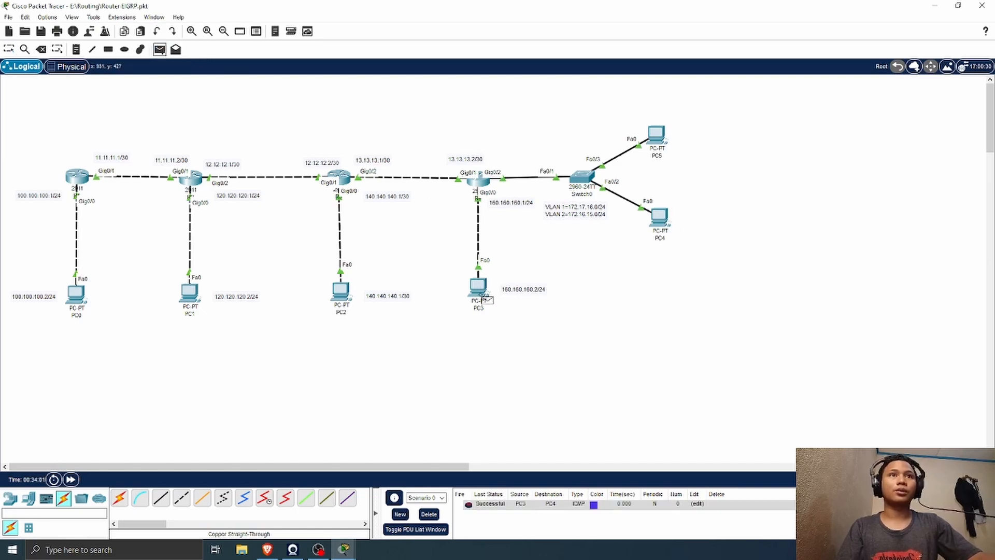
click(479, 288)
click(663, 135)
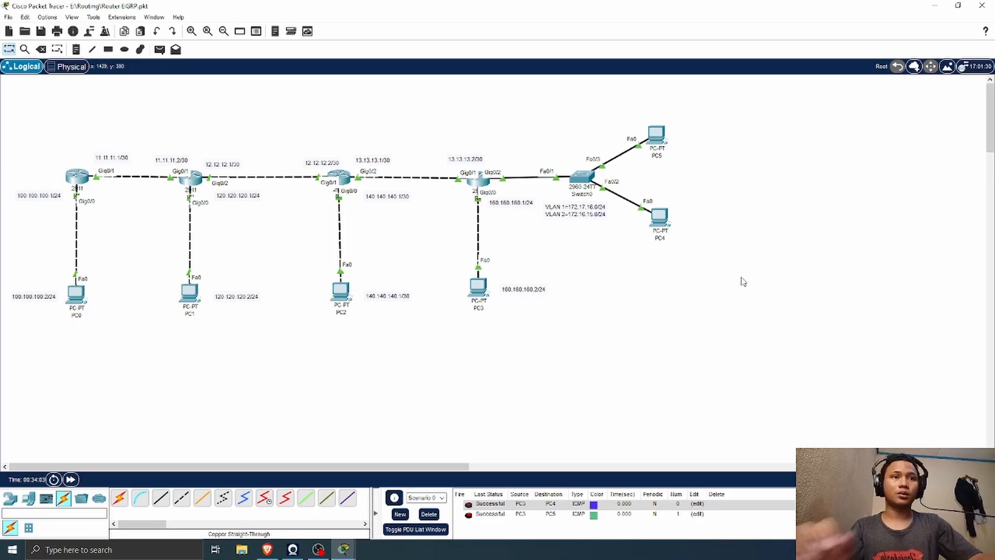
click(428, 514)
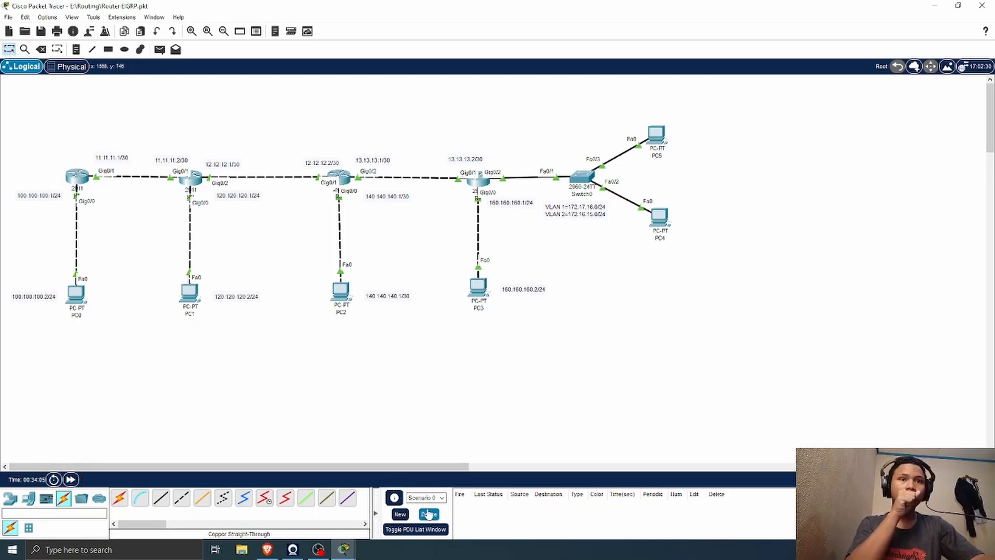
Step: Test connectivity with simple PDUs from PC0 to PC4 and from PC0 to PC5, and delete both entries
click(160, 49)
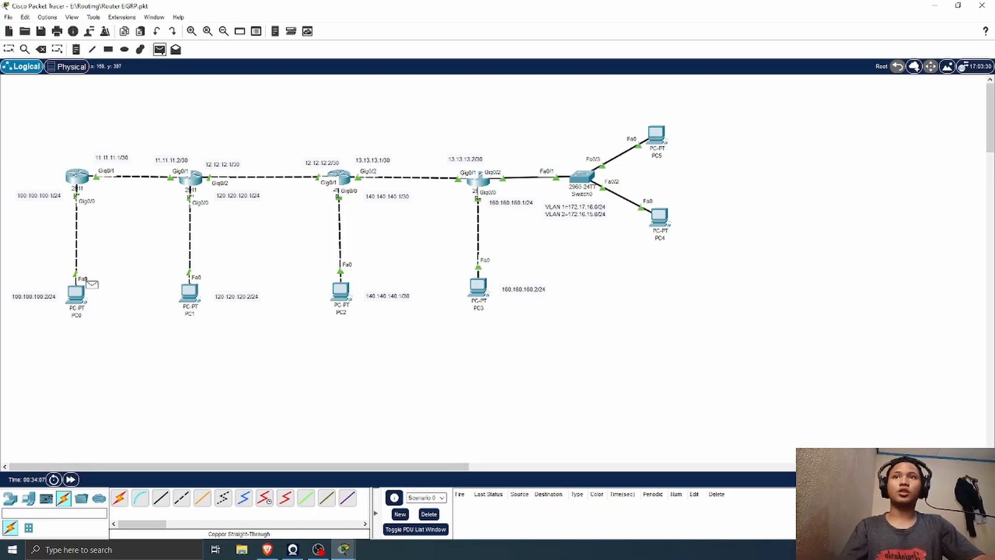
click(78, 294)
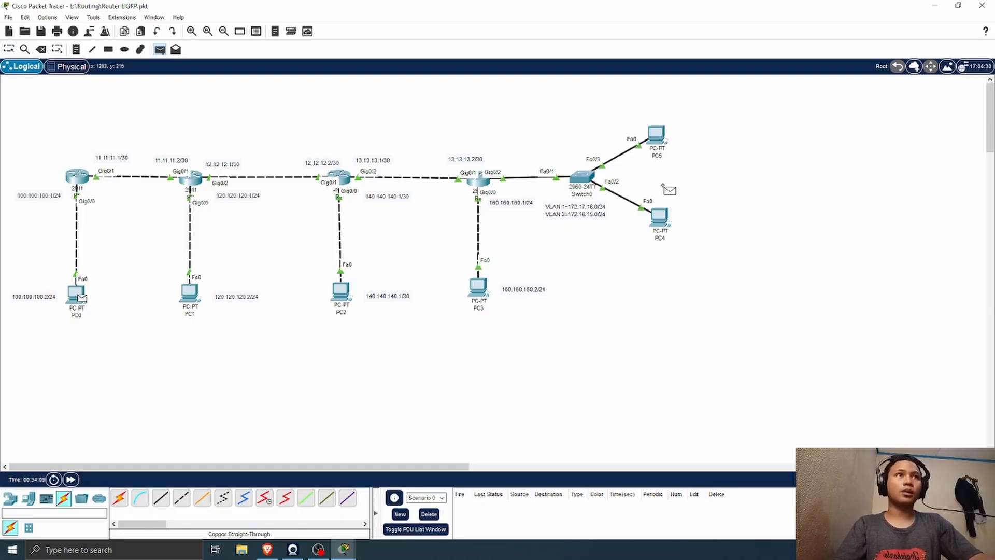
click(660, 216)
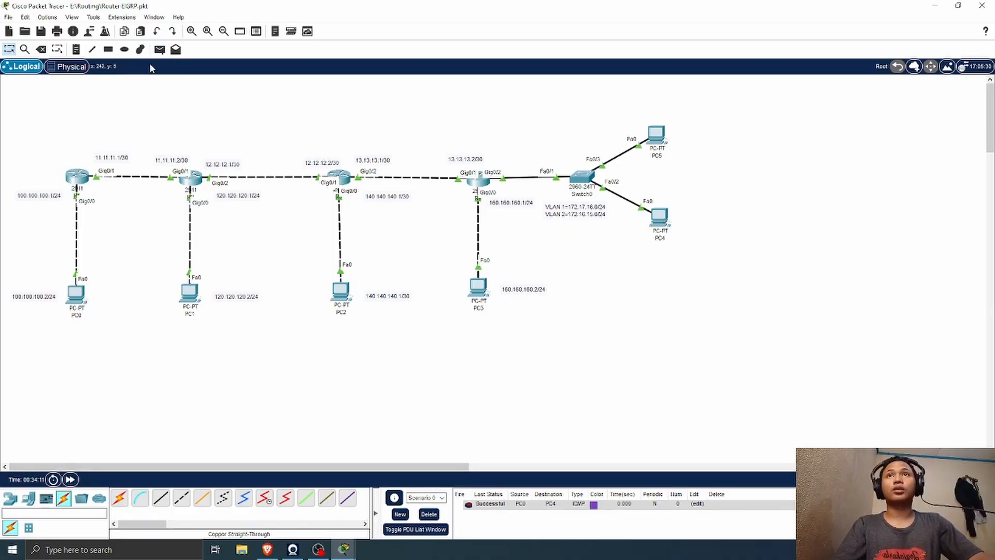
click(160, 49)
click(78, 295)
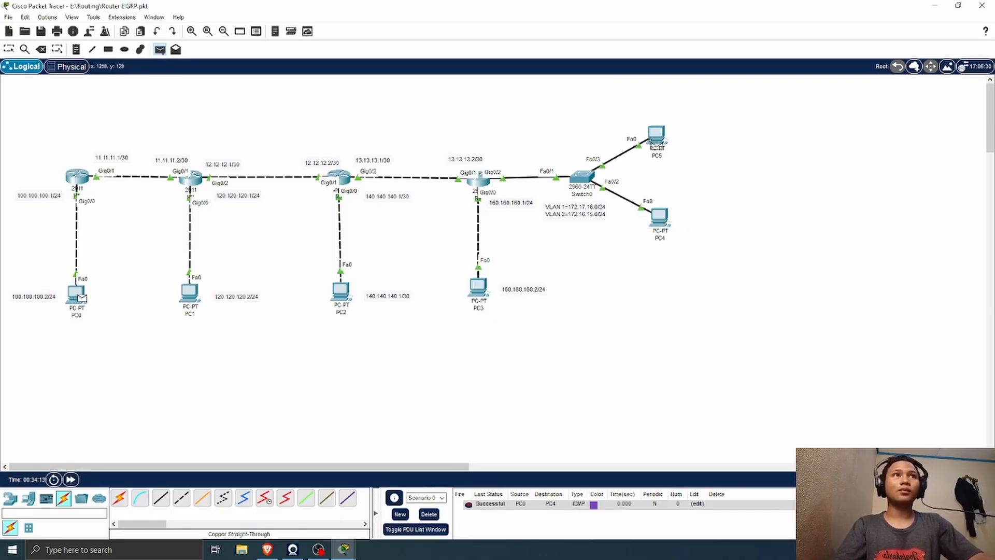
click(656, 136)
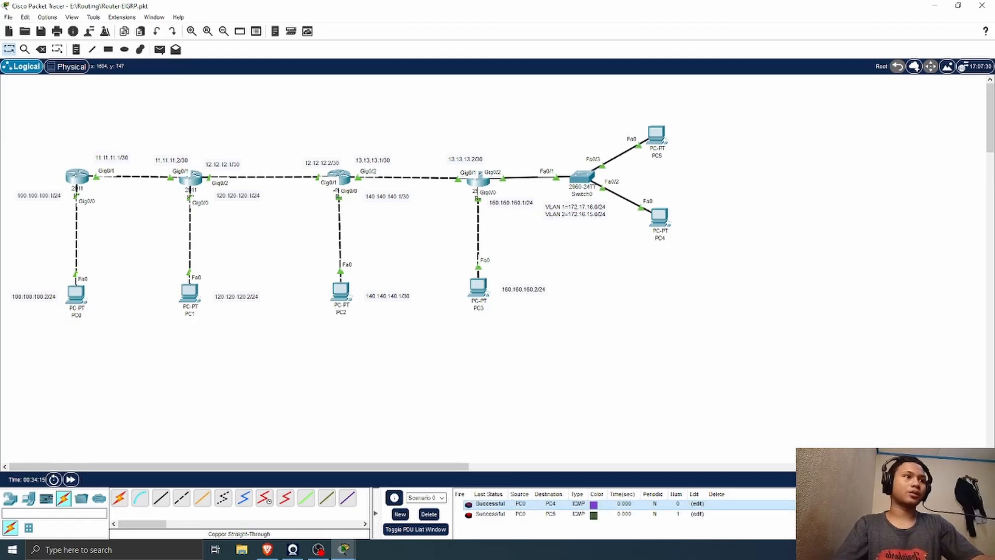
double_click(845, 503)
double_click(845, 504)
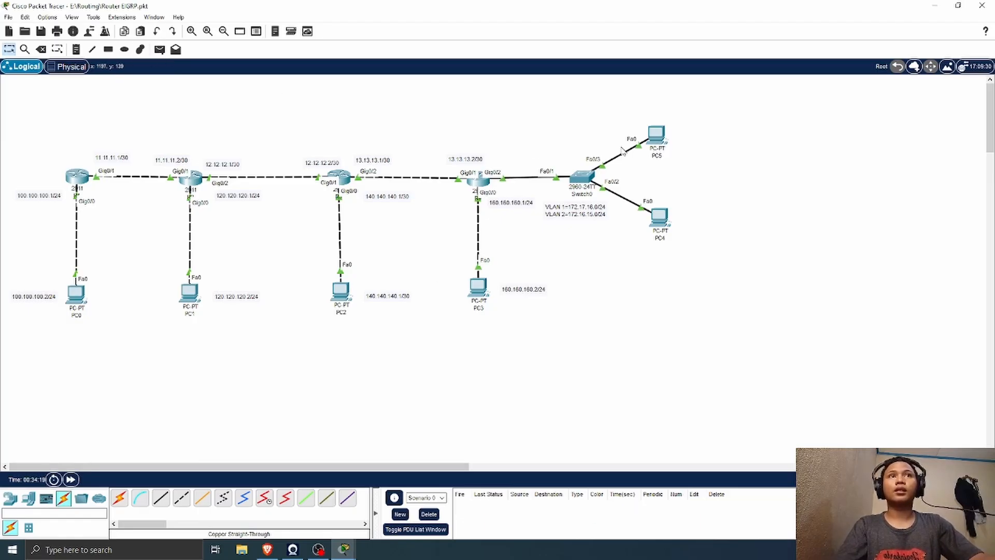
drag(717, 109, 903, 287)
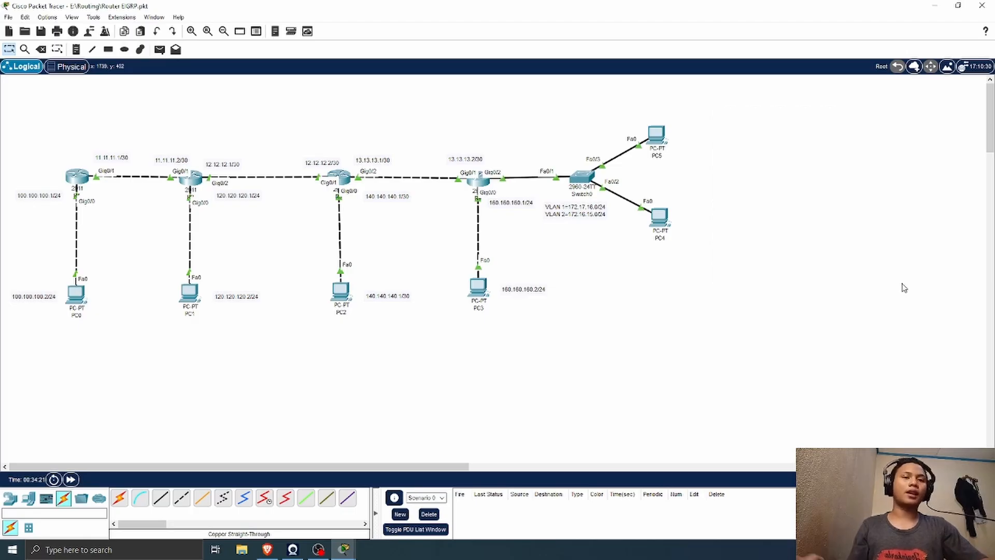
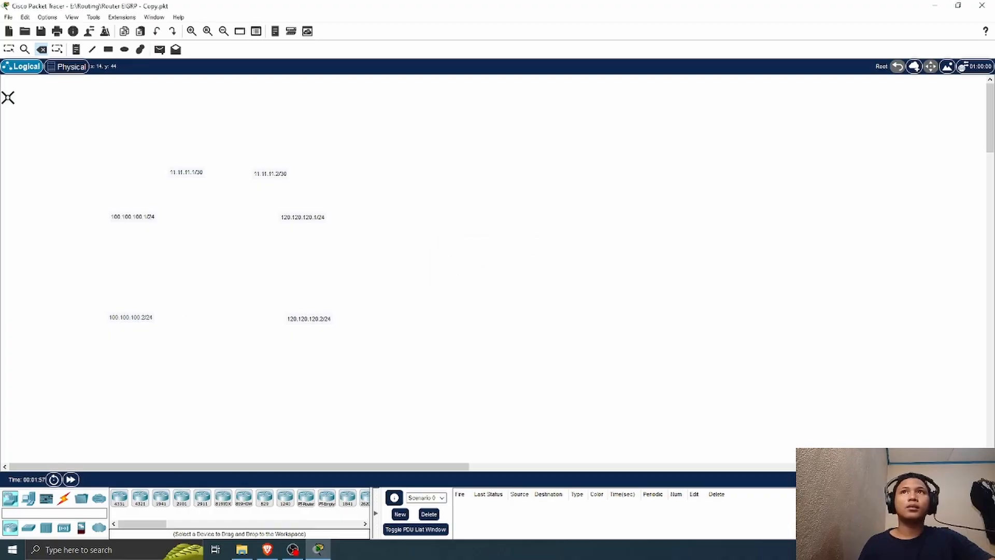
Step: Place two 2911 routers beneath the 11.11.11.1/30 and 11.11.11.2/30 labels and move the 100.100.100.1/24 and 120.120.120.1/24 labels clear
click(9, 49)
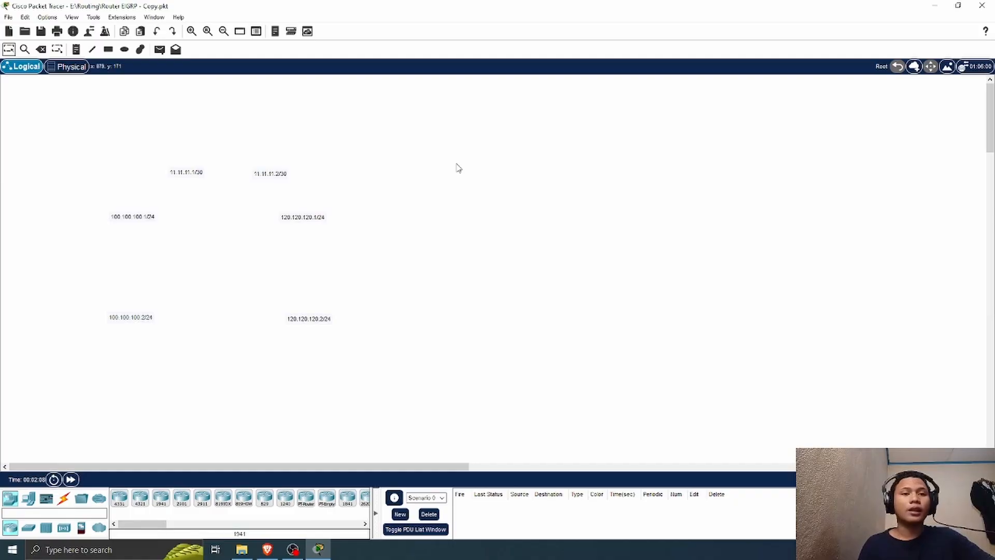
click(447, 131)
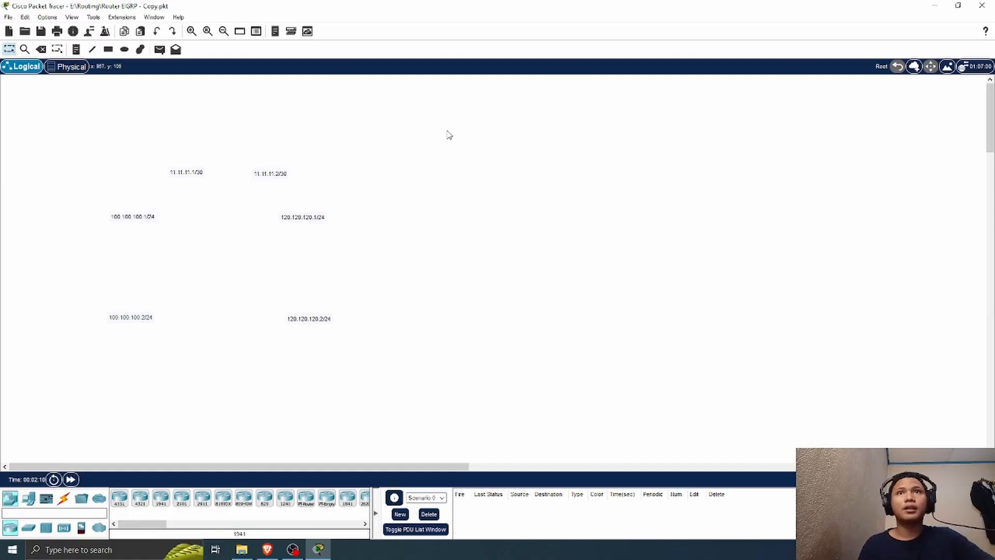
drag(448, 130, 502, 280)
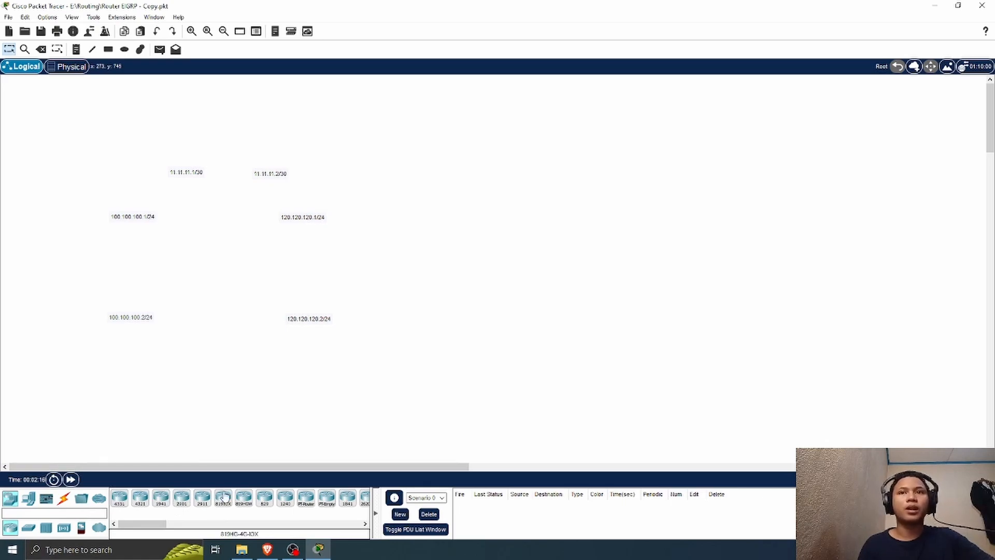
drag(202, 499, 106, 223)
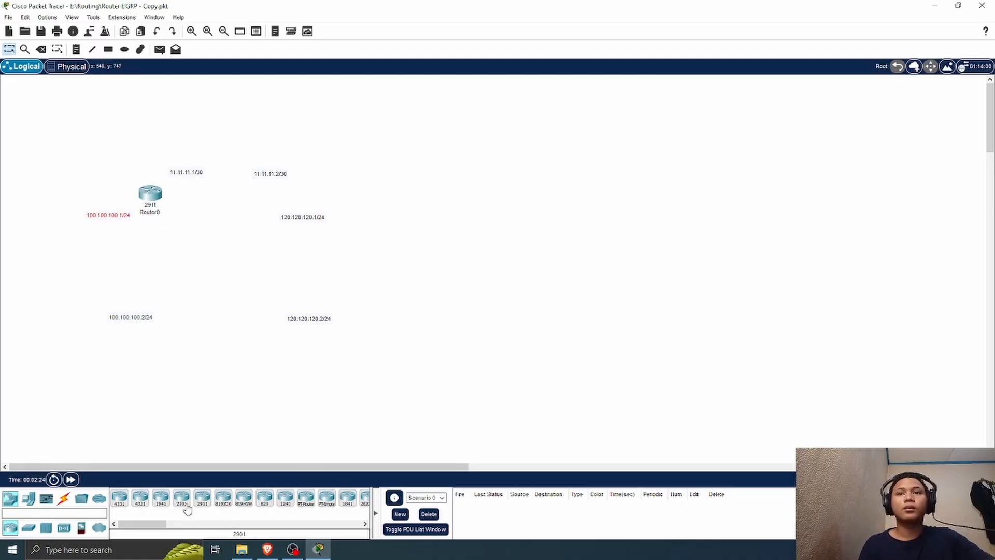
drag(202, 497, 316, 223)
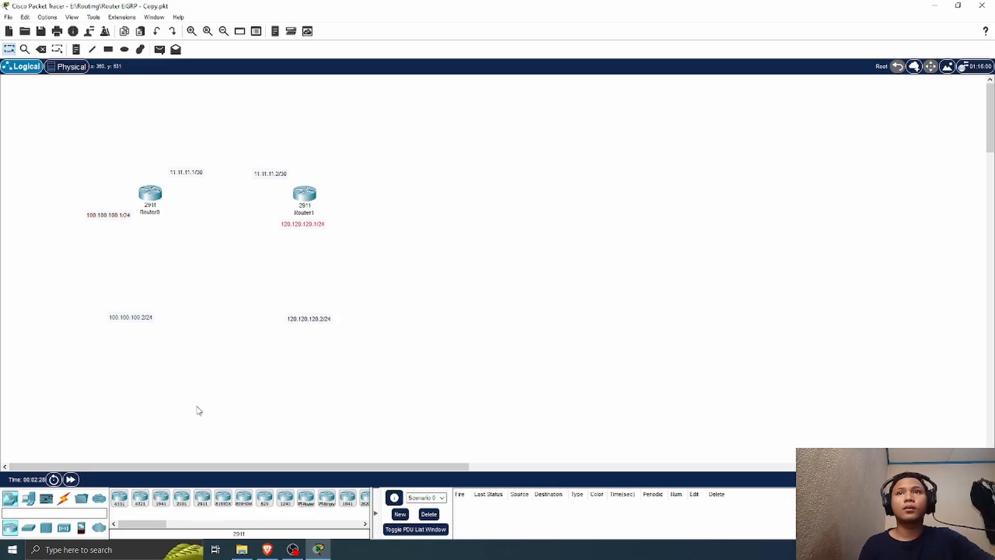
Step: Place two PCs, one above the 100.100.100.2/24 label and one above the 120.120.120.2/24 label
click(28, 498)
drag(119, 497, 134, 302)
drag(119, 497, 306, 294)
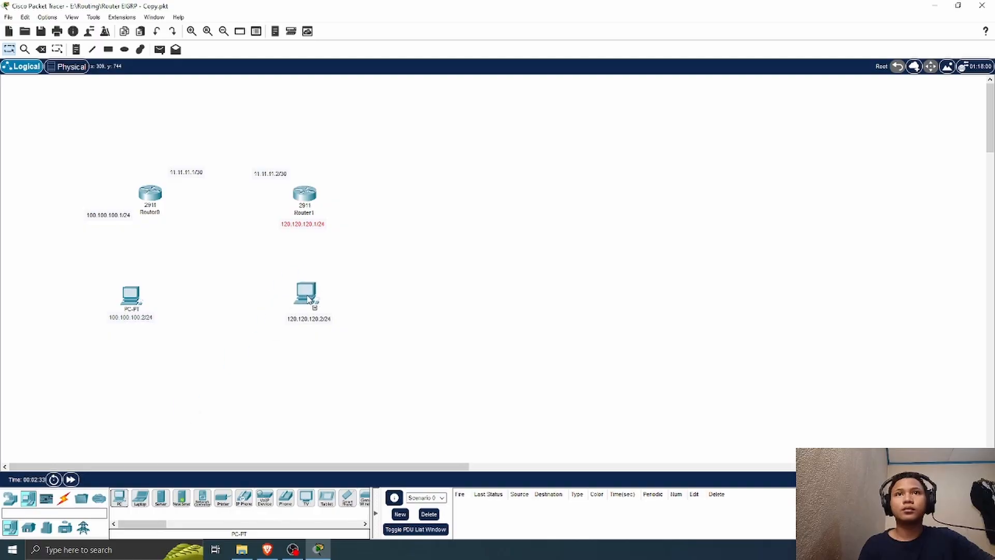
Step: Rename the router beside the 100.100.100.1/24 label as R1
click(151, 213)
double_click(157, 214)
key(BackSpace)
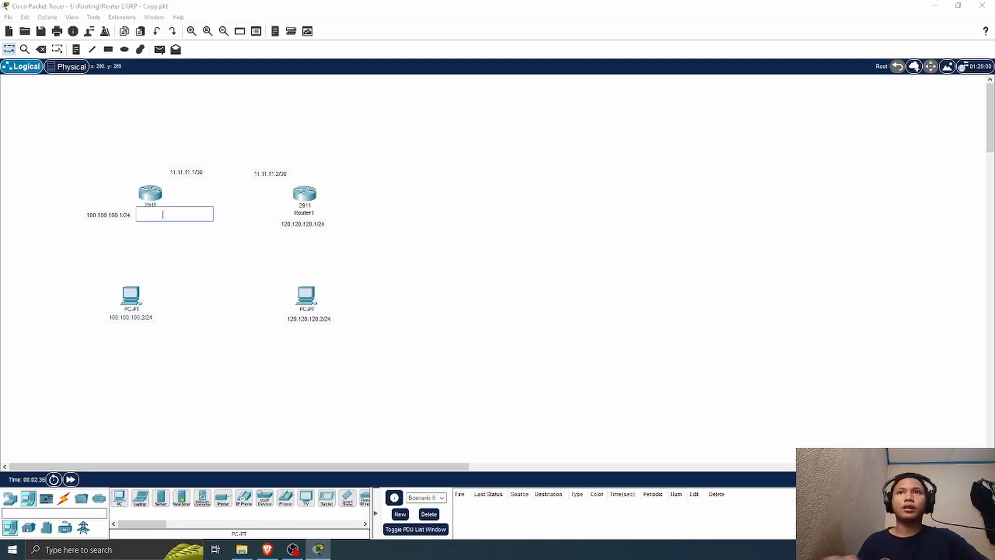
text(R)
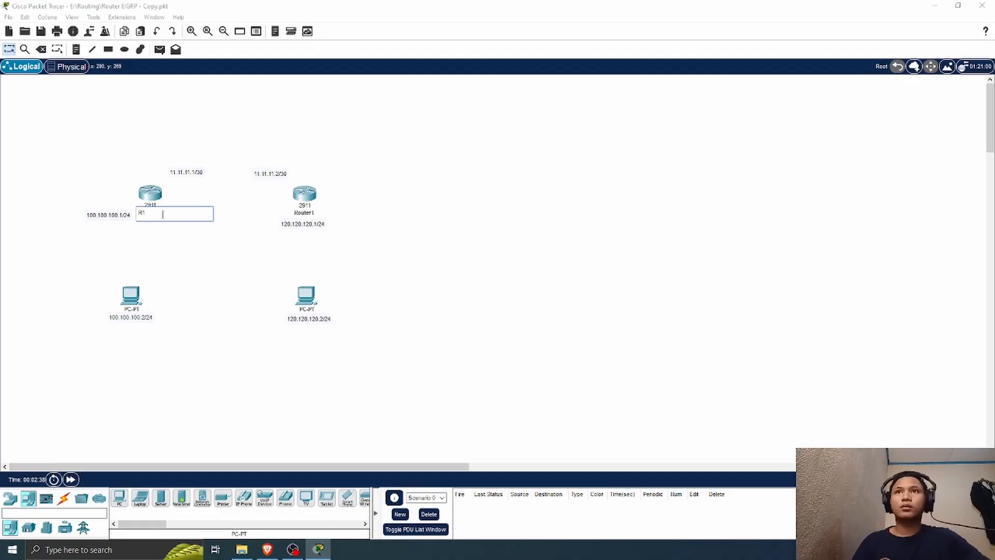
text(1)
Step: Rename the router above the 120.120.120.1/24 label as R2
click(309, 213)
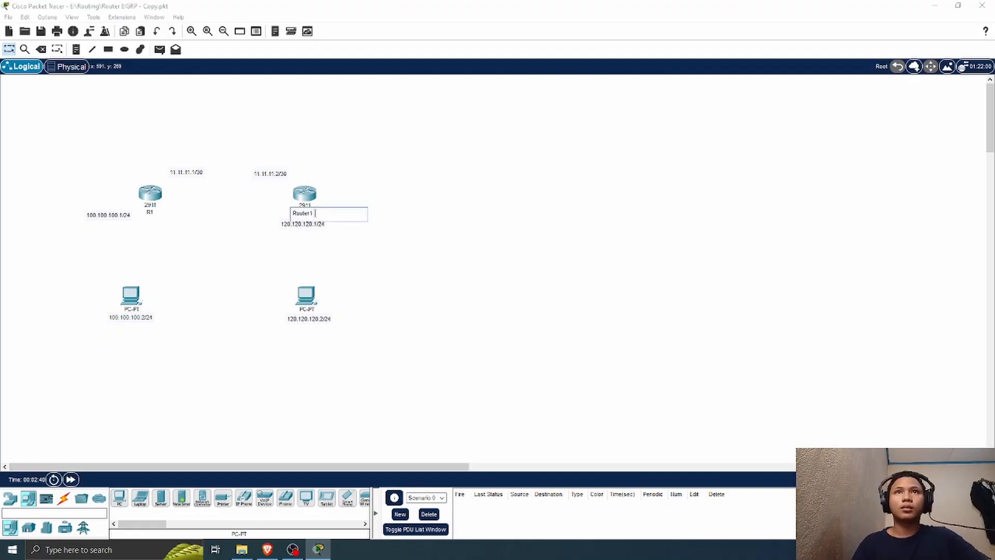
drag(314, 213, 307, 214)
key(BackSpace)
key(BackSpace)
key(BackSpace)
key(BackSpace)
key(BackSpace)
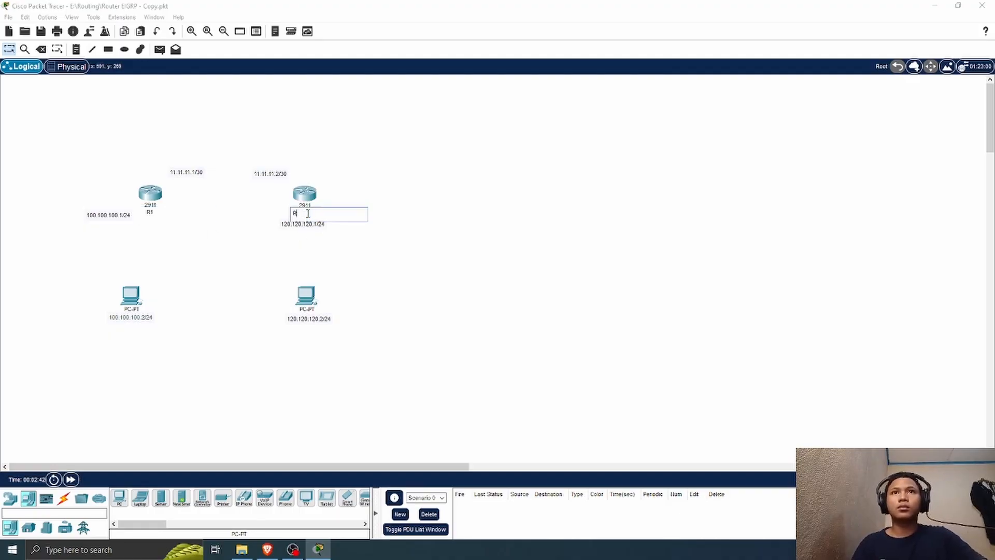
text(2)
click(415, 187)
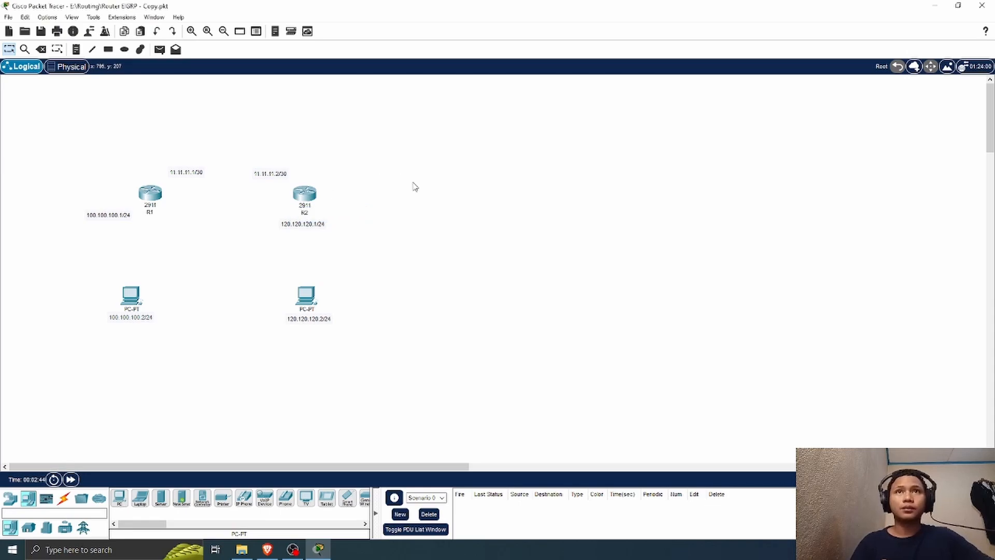
Step: Connect R1's GigabitEthernet0/0 to FastEthernet0 of the 100.100.100.2/24 PC with a copper cross-over cable
click(63, 498)
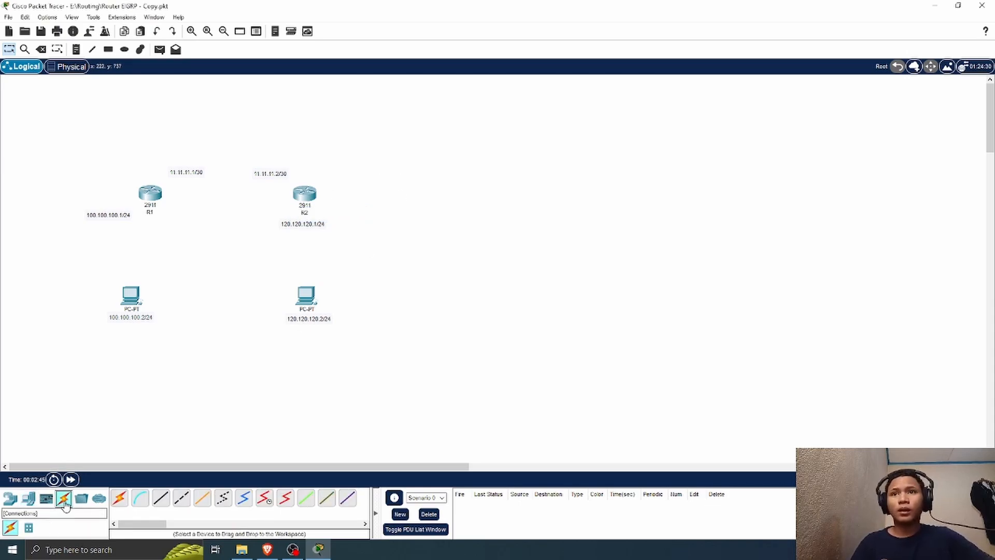
click(183, 500)
click(153, 193)
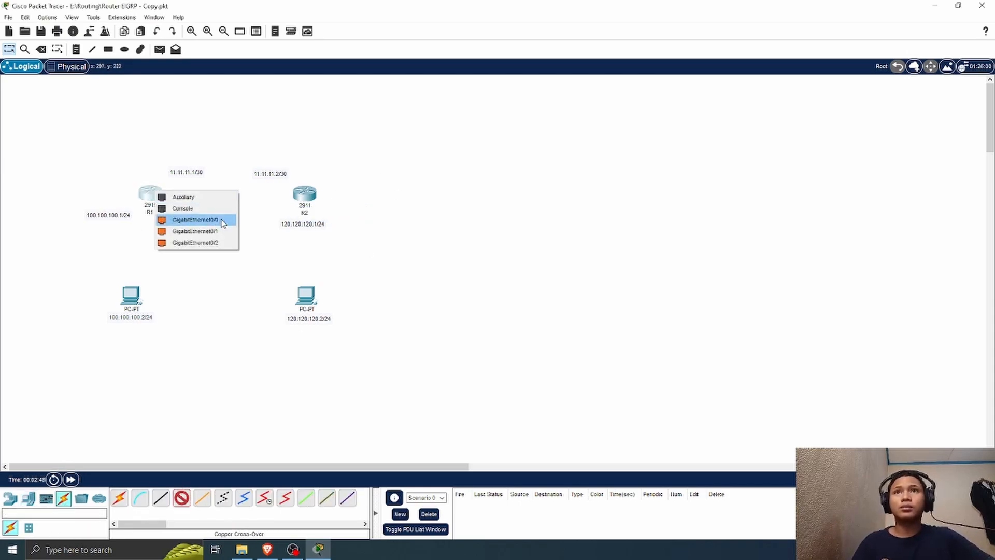
click(221, 223)
click(133, 293)
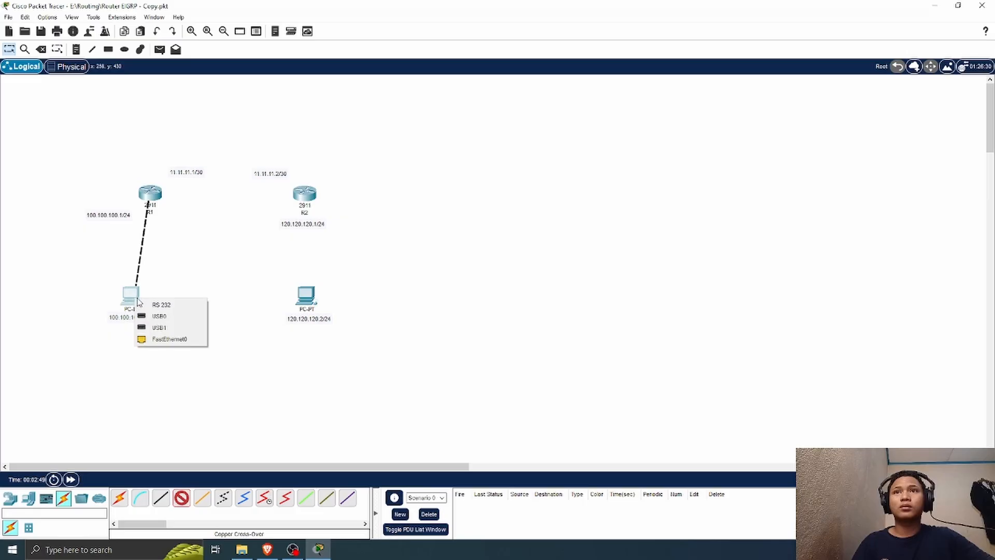
click(192, 327)
Step: Connect R2's GigabitEthernet0/0 to the 120.120.120.2/24 PC's FastEthernet0 with a copper cross-over cable, and align the other PC beneath R1
click(164, 499)
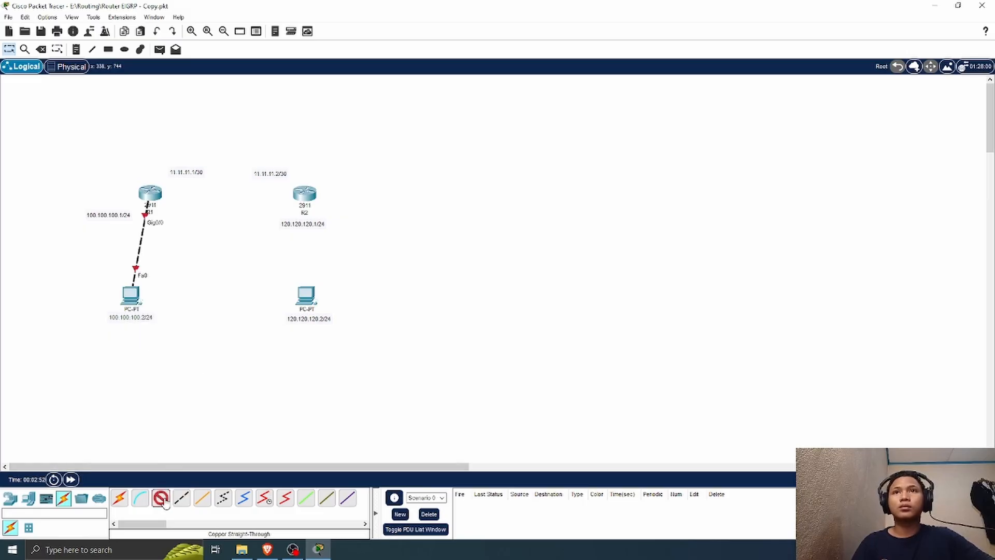
click(182, 498)
click(305, 196)
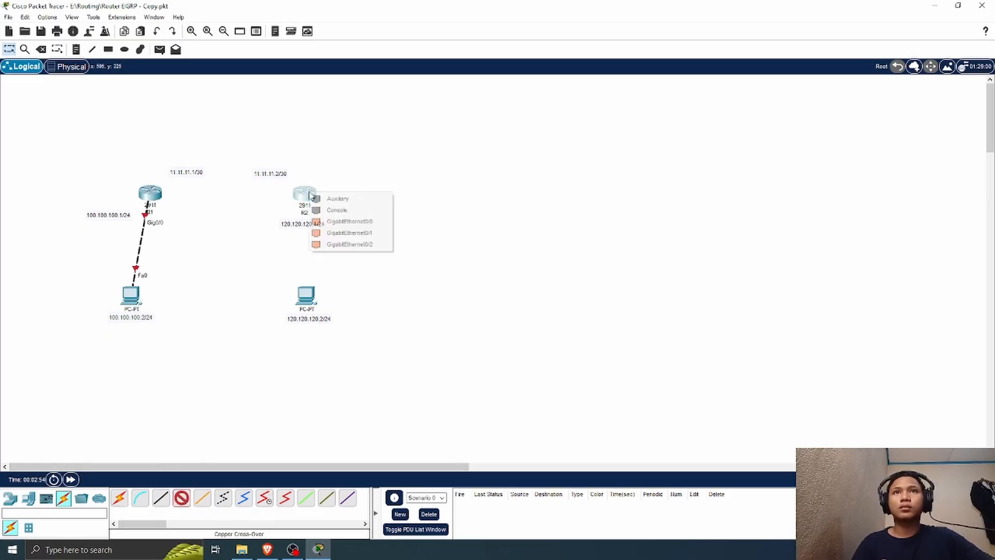
click(371, 224)
click(306, 297)
click(347, 341)
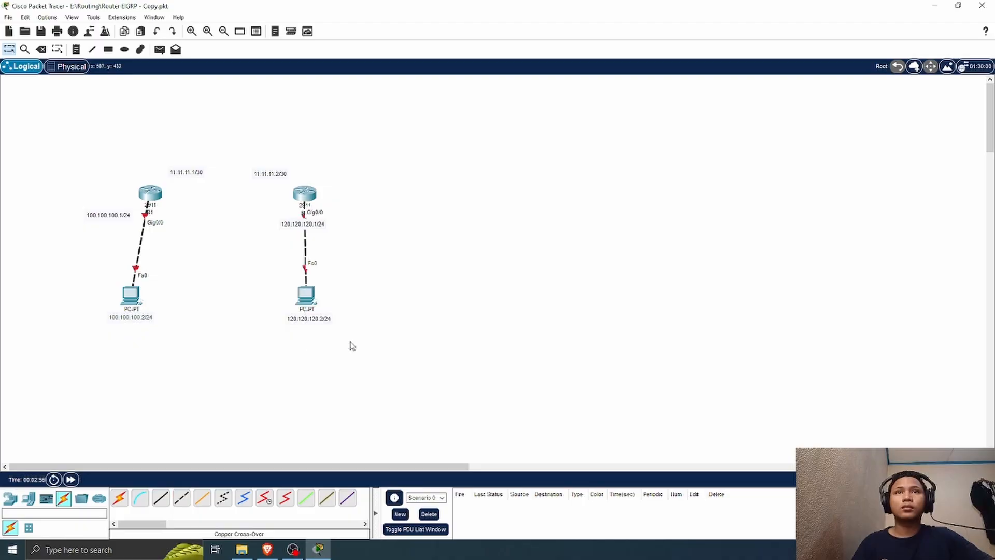
drag(139, 302, 155, 300)
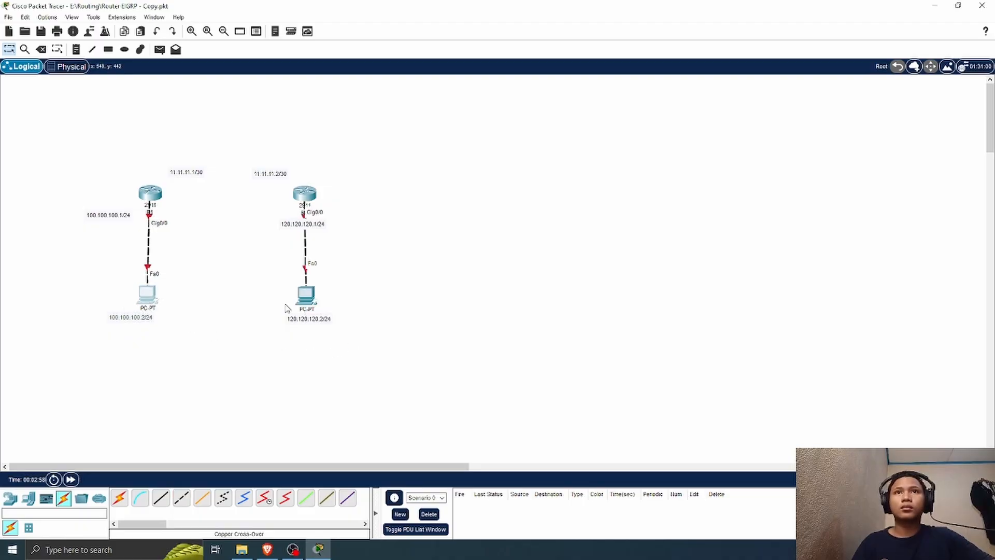
Step: Connect GigabitEthernet0/1 on R1 to GigabitEthernet0/1 on R2 with a copper cross-over cable
click(181, 499)
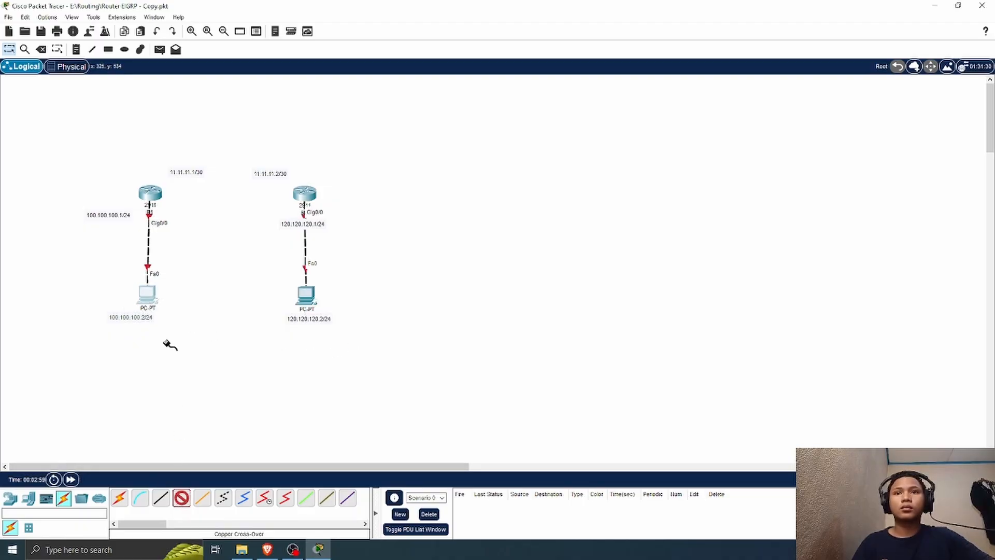
click(157, 199)
click(188, 227)
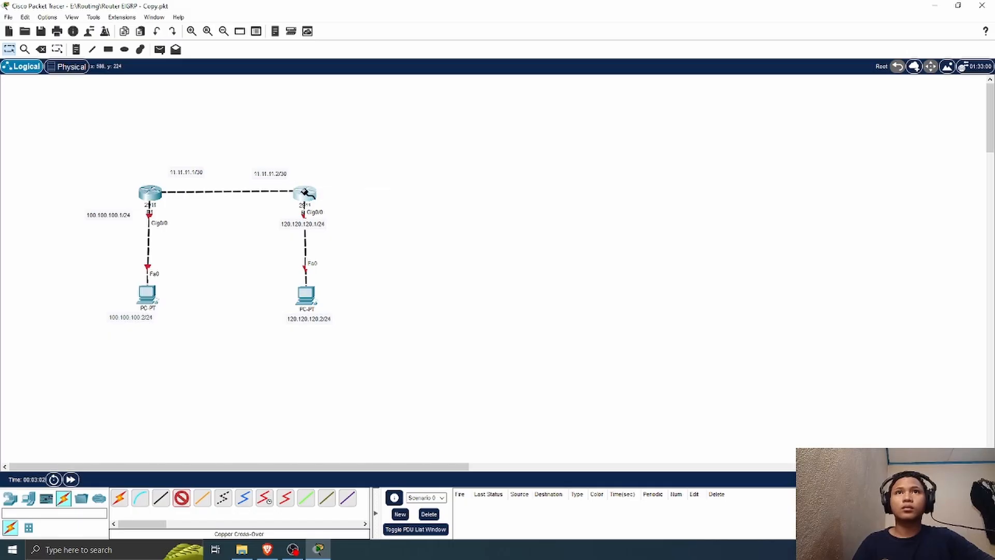
click(306, 193)
click(356, 220)
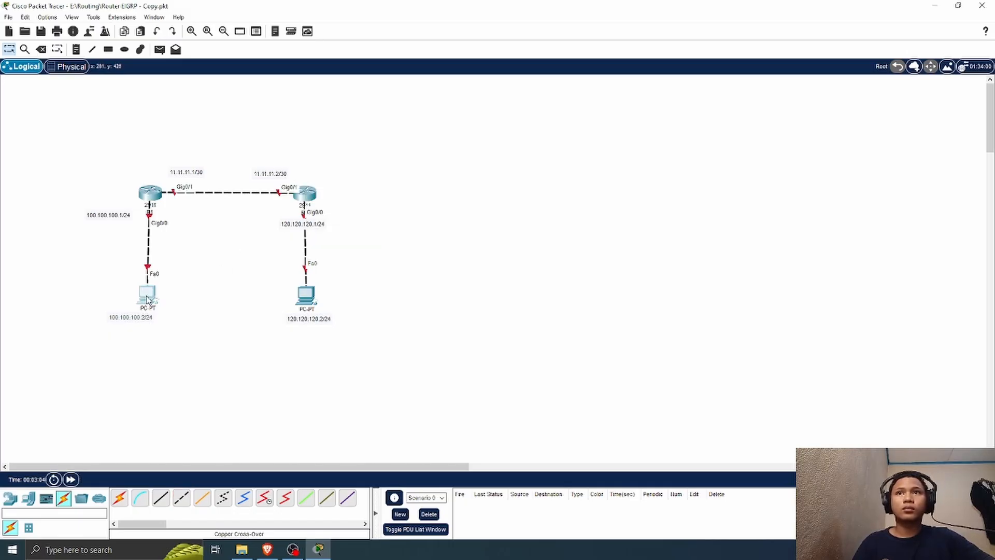
Step: Move both PCs further below their routers and reposition the address labels beside R2 and the PCs
drag(147, 299, 143, 345)
drag(311, 298, 283, 338)
drag(322, 229, 368, 216)
drag(265, 337, 350, 338)
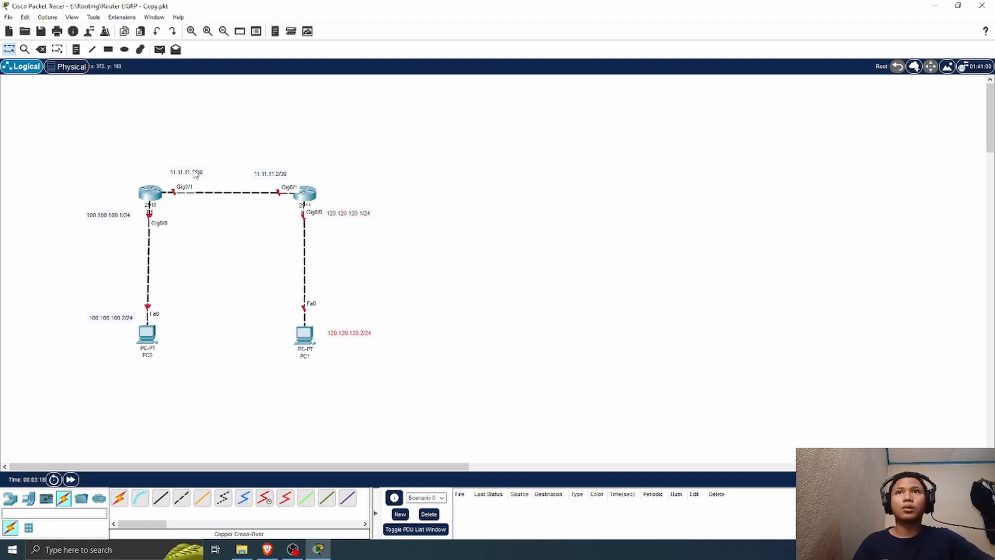
Step: Open R1's command line, move its window clear of the topology, and decline the initial configuration dialog
click(313, 197)
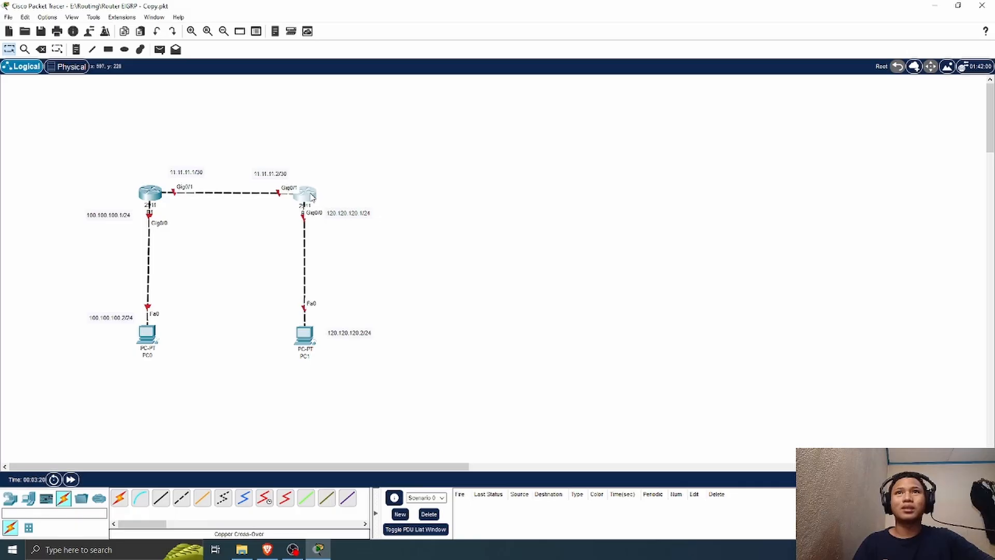
click(149, 193)
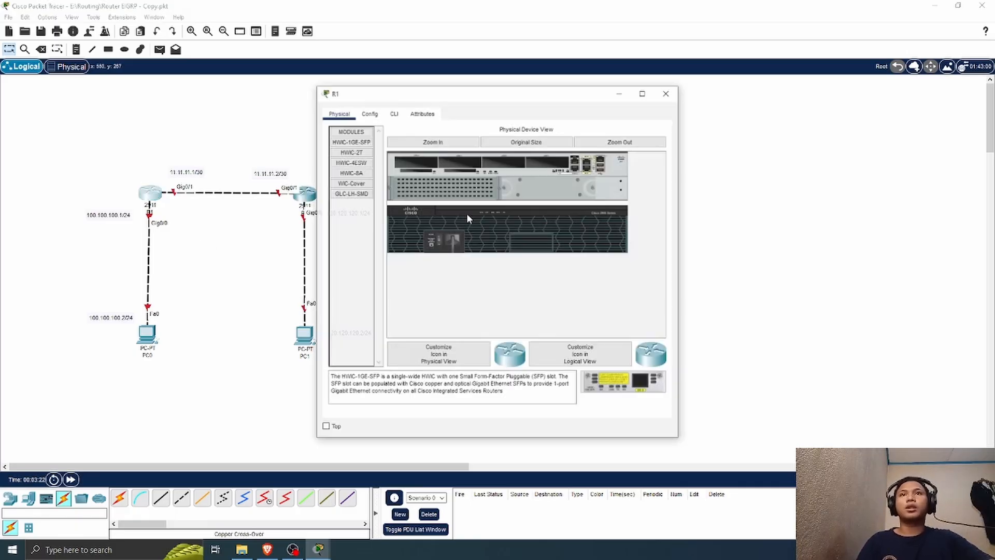
click(393, 113)
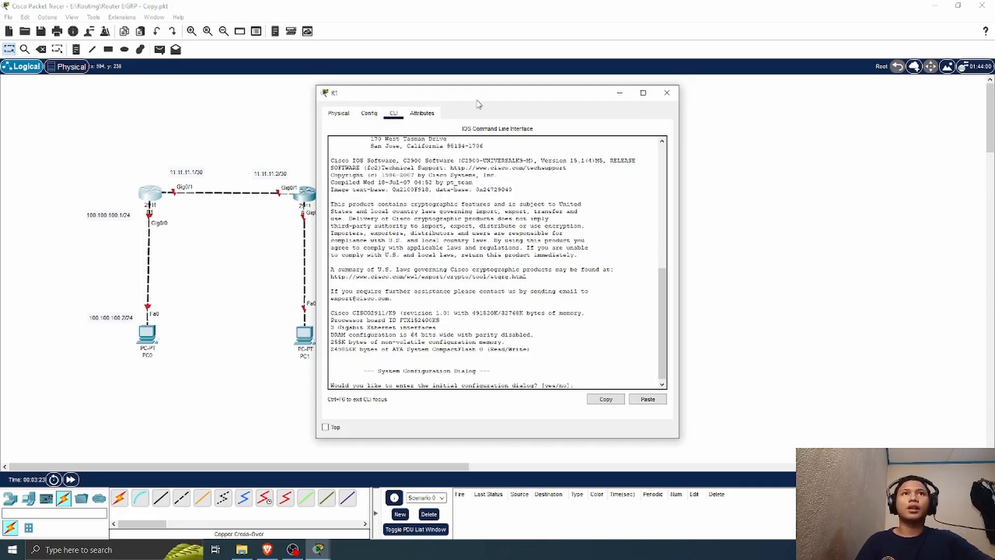
drag(477, 93, 640, 91)
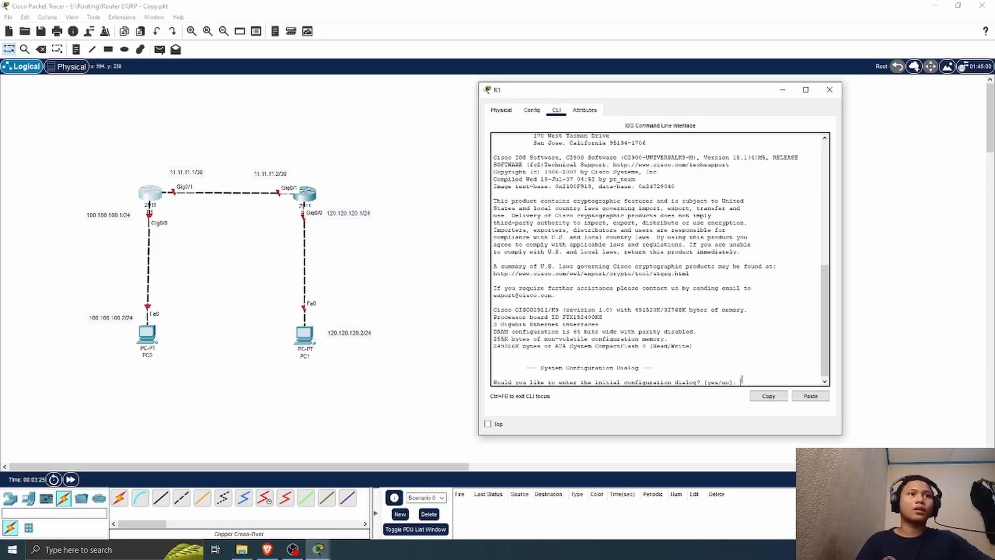
text(n)
key(Return)
Step: Enter R1's global configuration mode and enable interface g0/0 with no shutdown
key(Return)
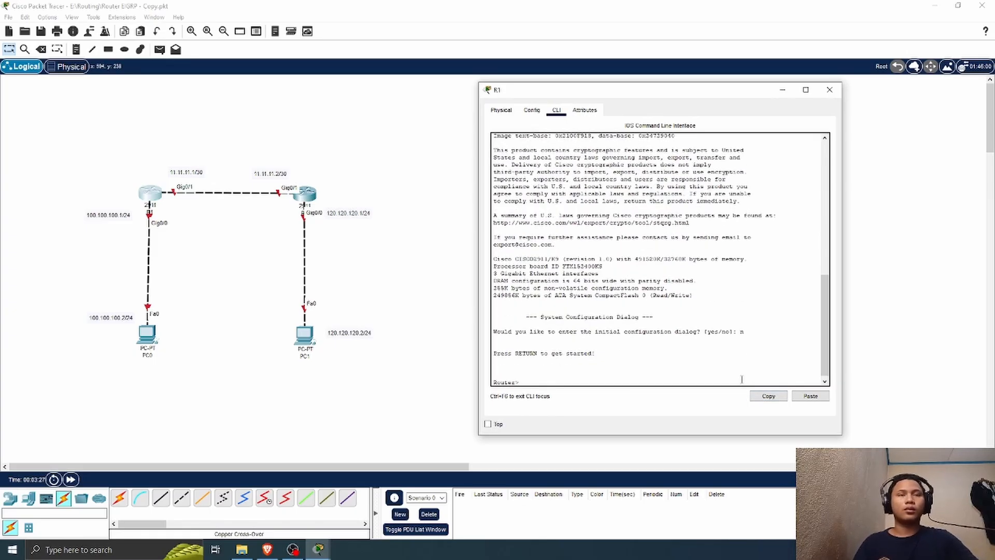
text(en)
key(Return)
text(co)
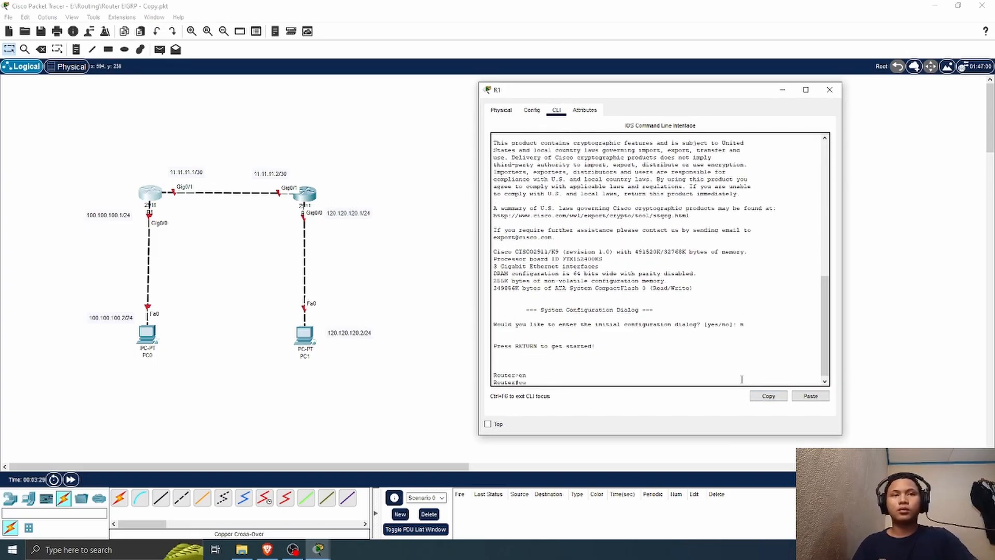
text(nf t)
key(Return)
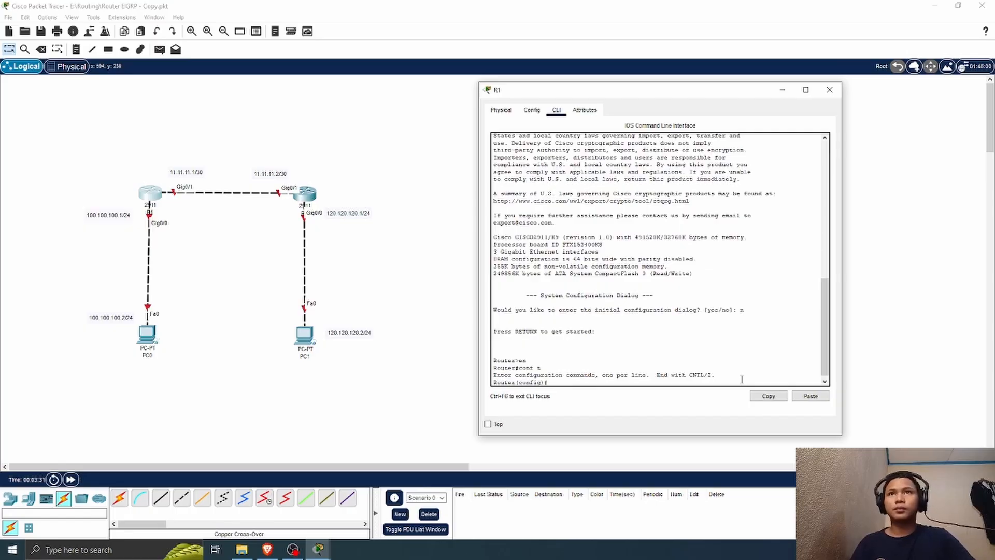
text(in)
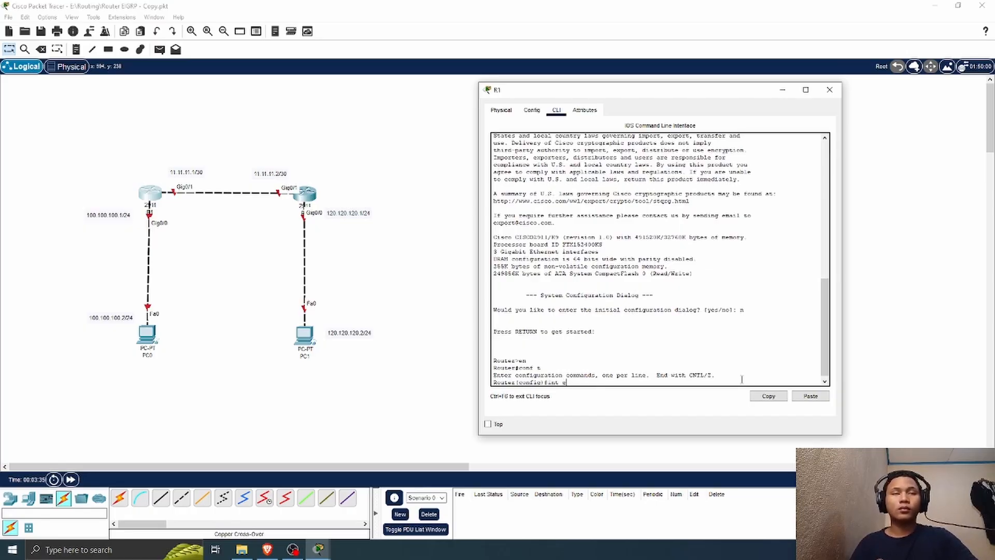
text(t g)
key(BackSpace)
text(g)
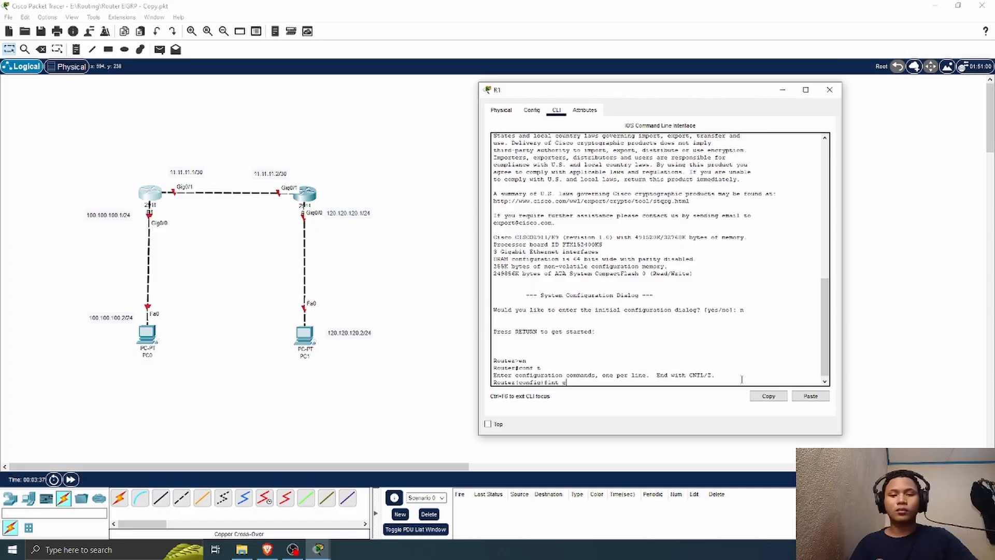
text(0/0)
key(Return)
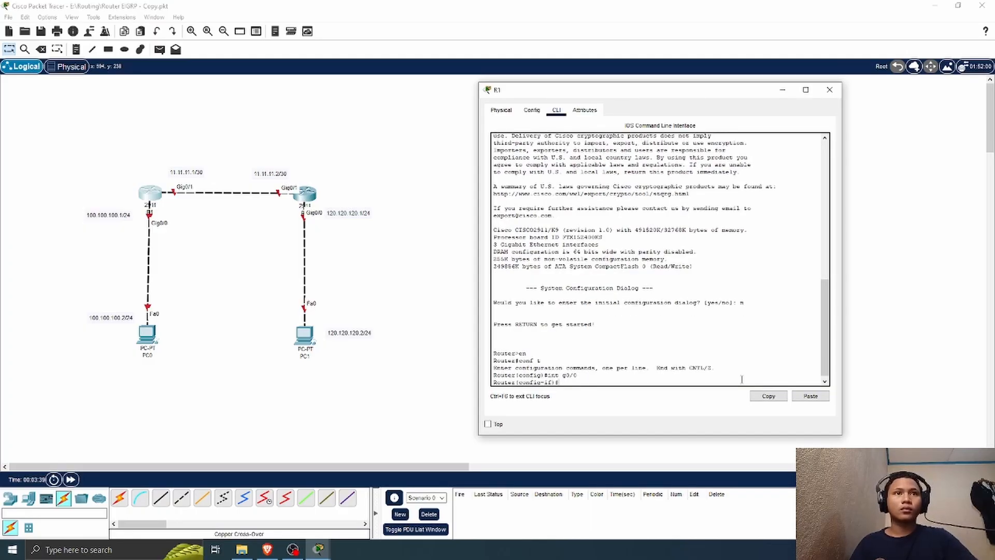
text(no sh)
key(Return)
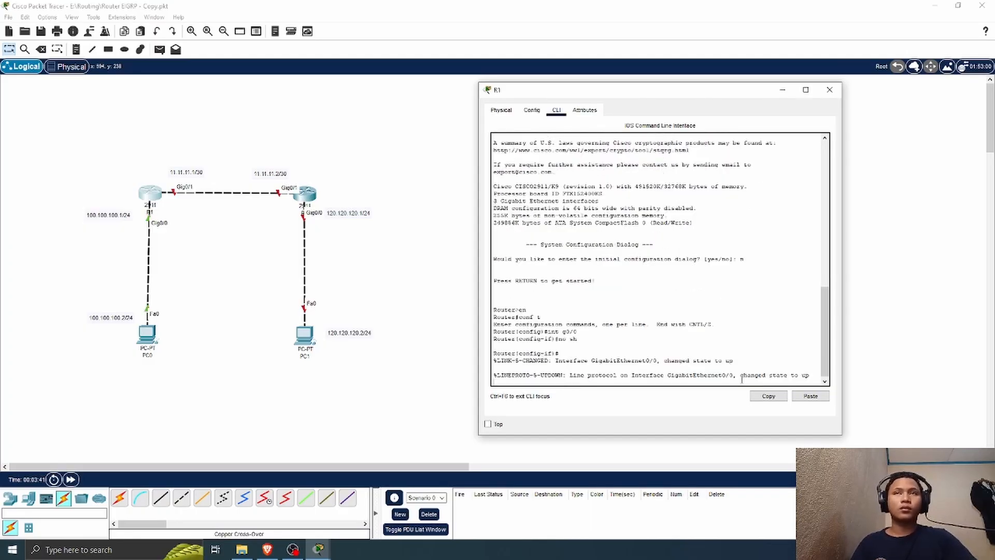
Step: Assign IP address 100.100.100.1 with subnet mask 255.255.255.0 to R1's interface g0/0
text(ip add )
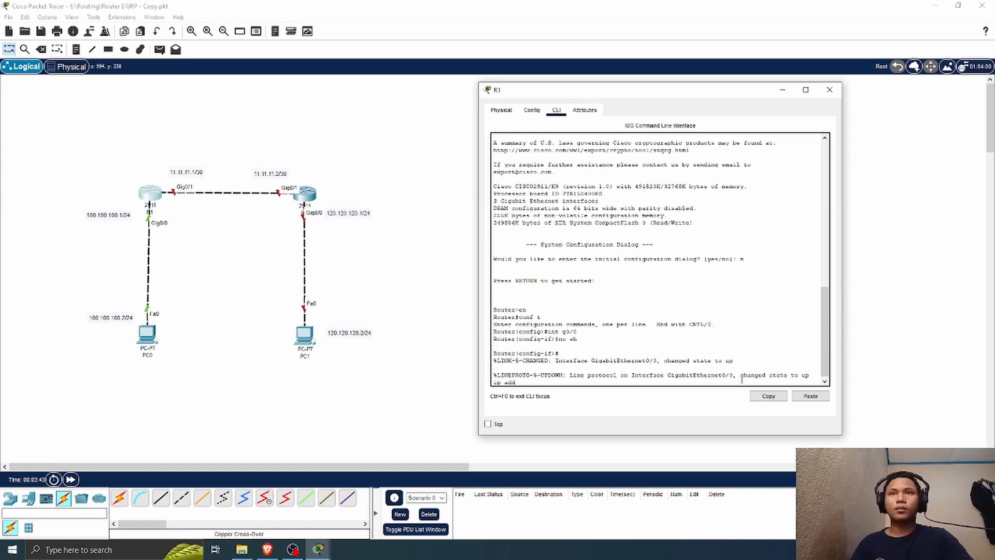
text(100.10)
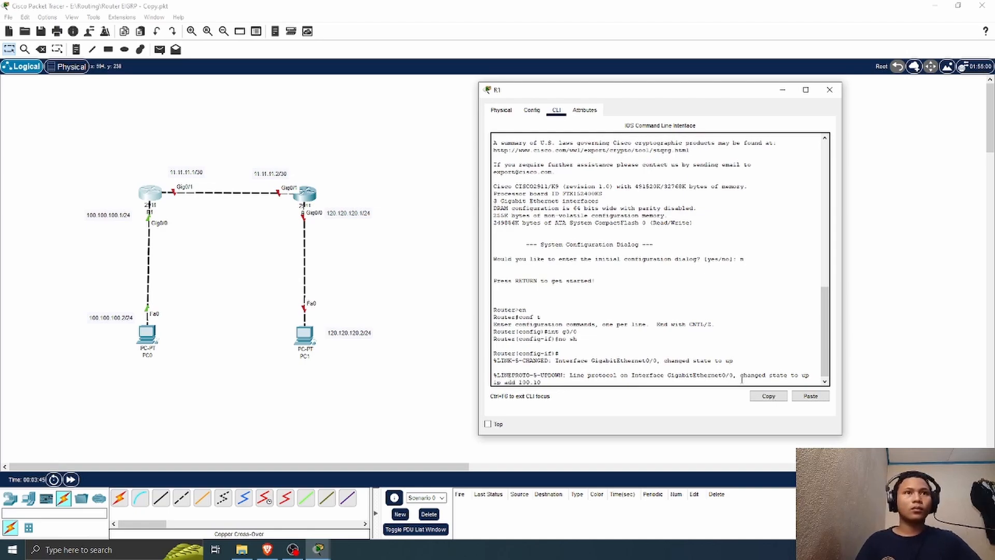
text(0.100.)
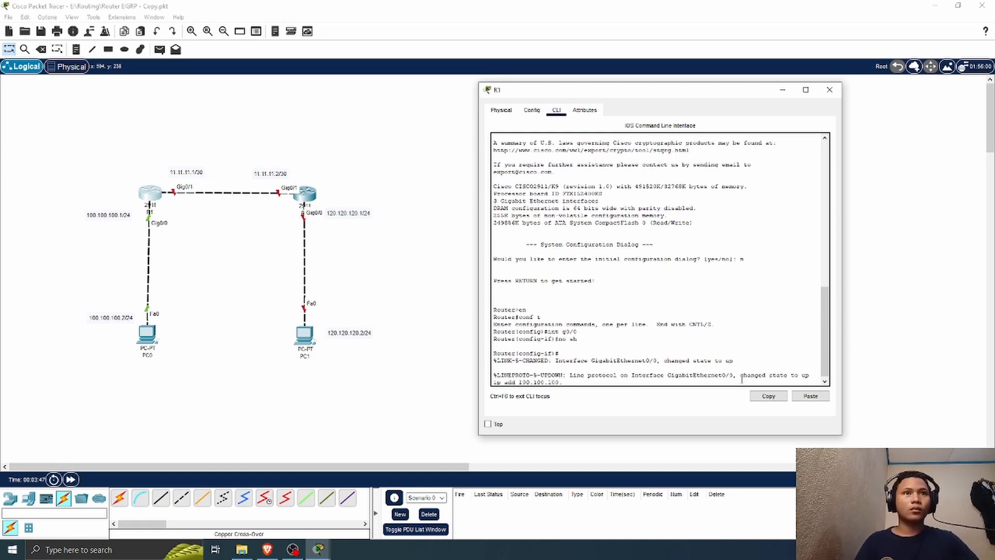
text(1 255.255.255)
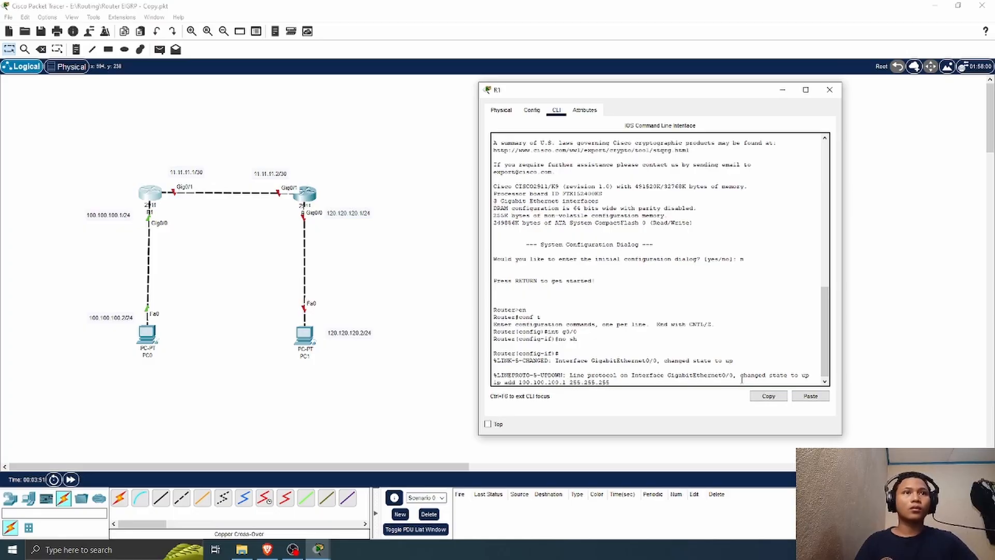
text(.0)
key(Return)
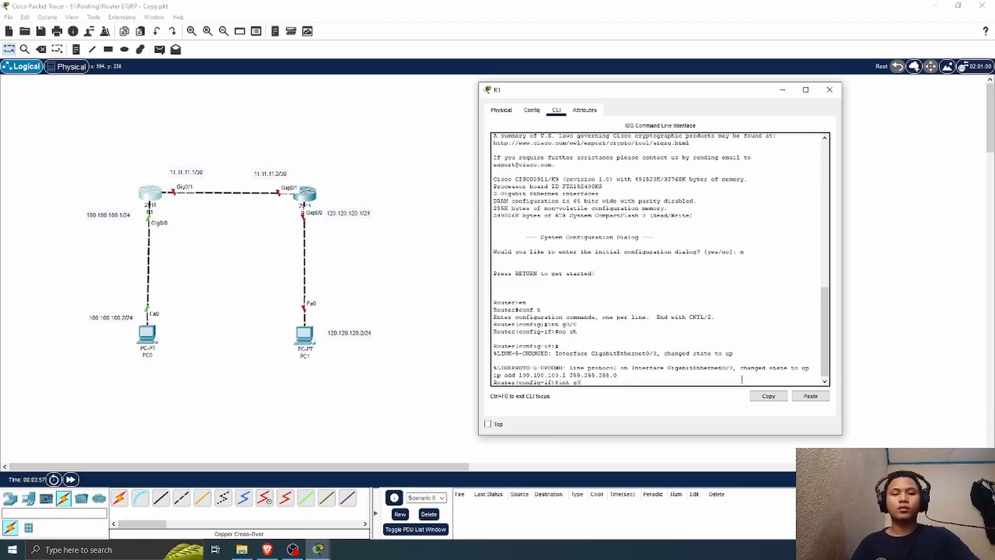
Step: Switch to R1's interface g0/1 and enable it with no shutdown
text(int g0/1)
key(Return)
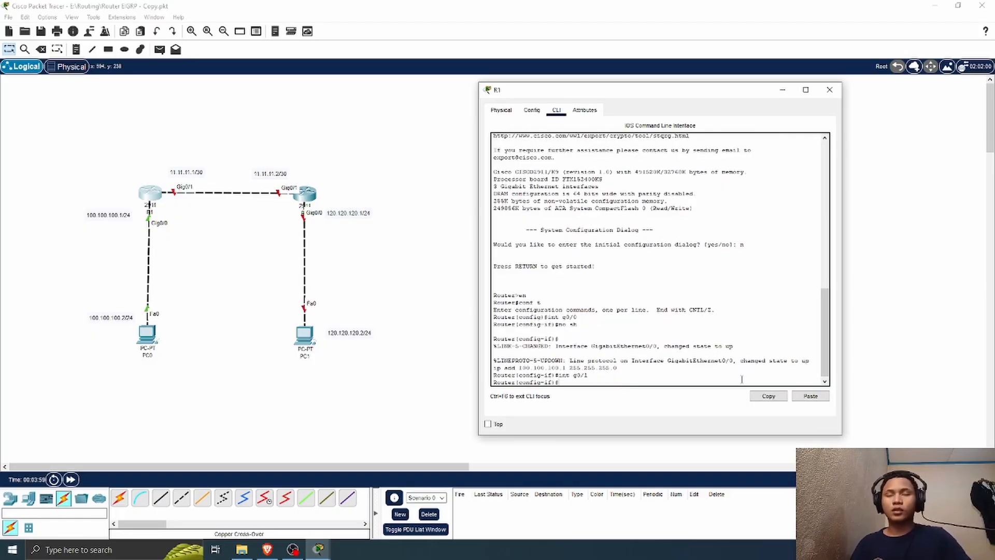
text(no sh)
key(Return)
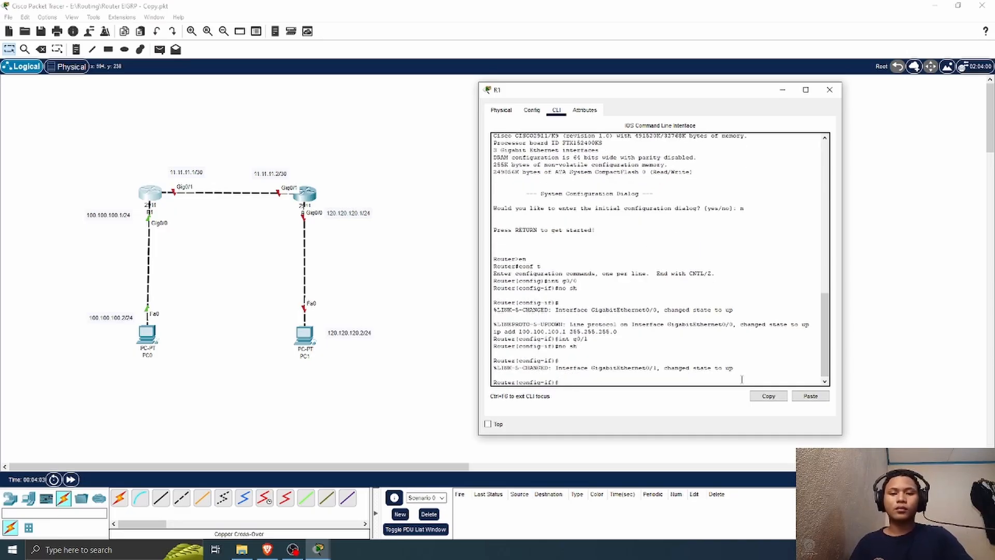
Step: Assign IP address 11.11.11.1 with subnet mask 255.255.255.252 to R1's interface g0/1, and close R1's window
text(ip add)
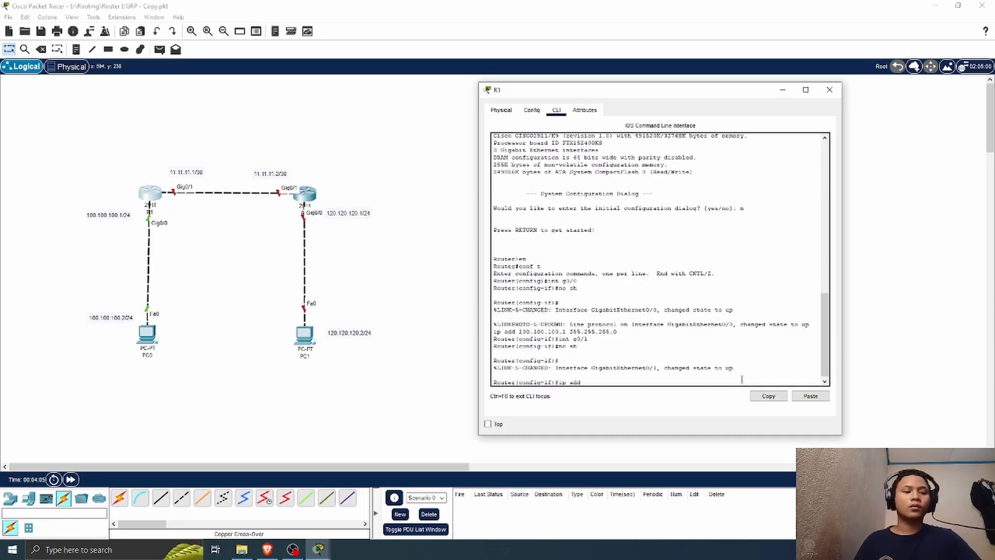
text( 11.11.11.)
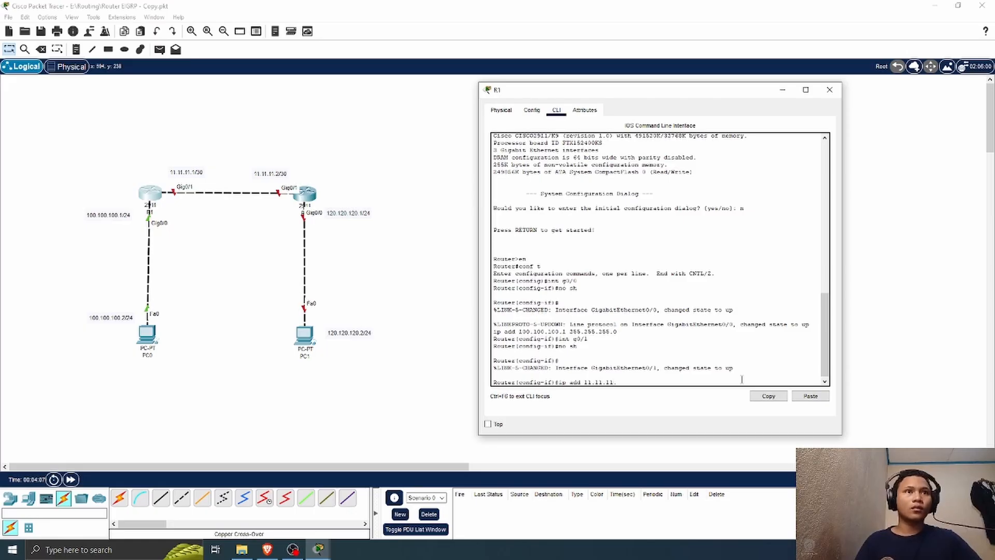
text(1)
text( 25)
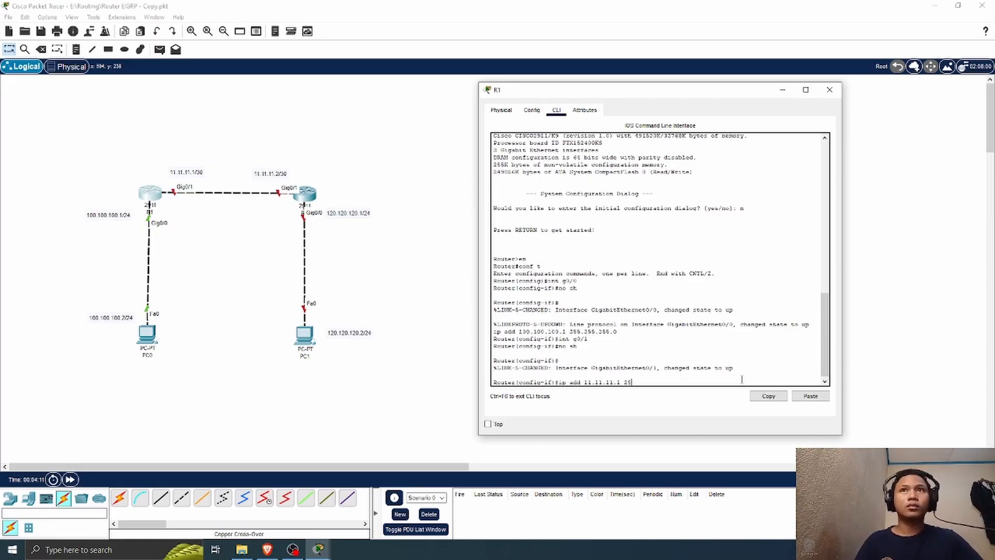
text(5.255.255)
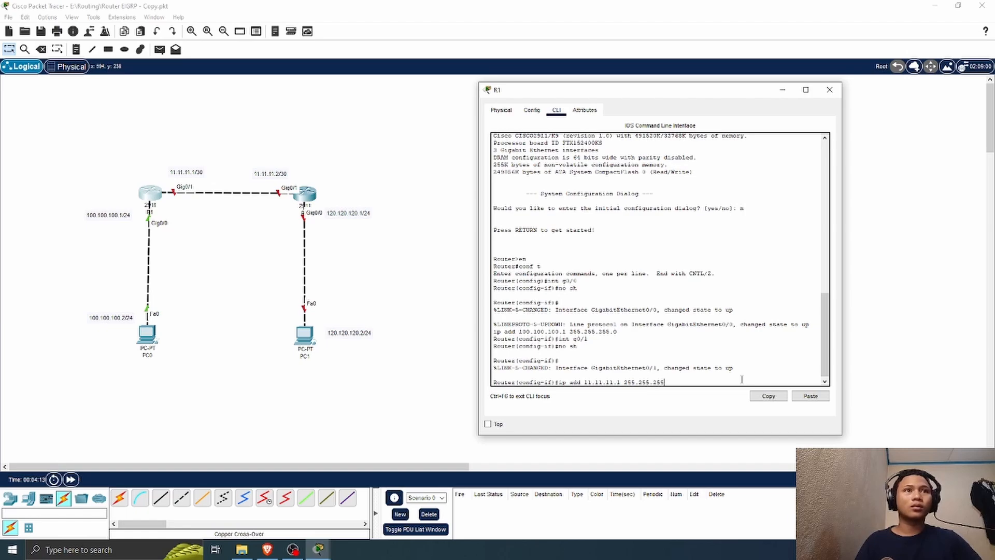
text(.252)
key(Return)
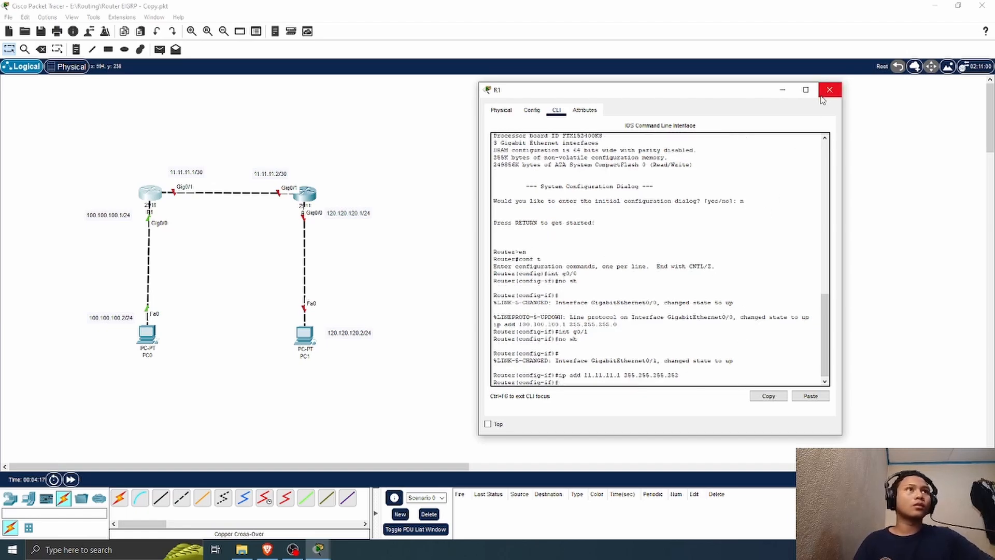
click(829, 90)
Step: Open R2's command line, move its window clear of the topology, and decline the initial configuration dialog
click(307, 193)
click(393, 113)
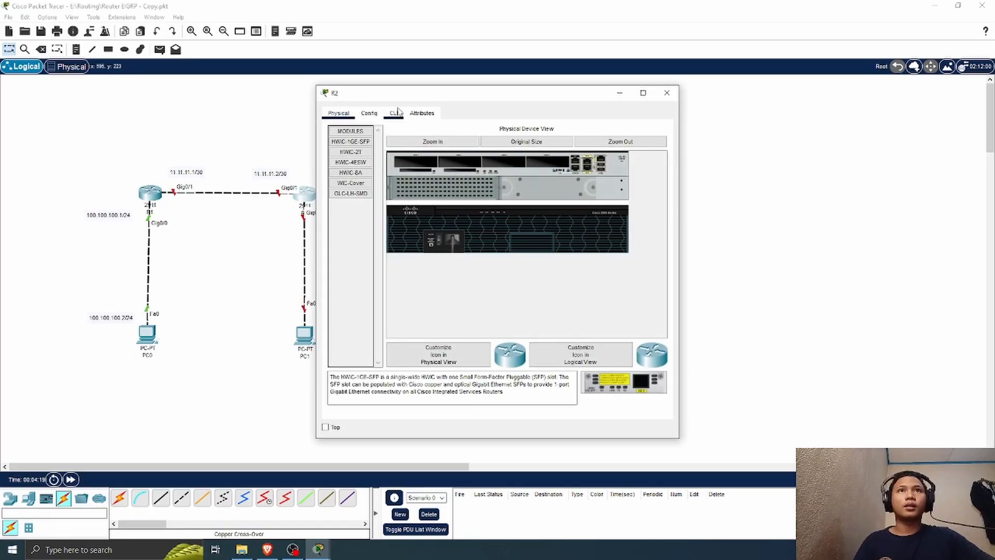
drag(449, 97, 623, 91)
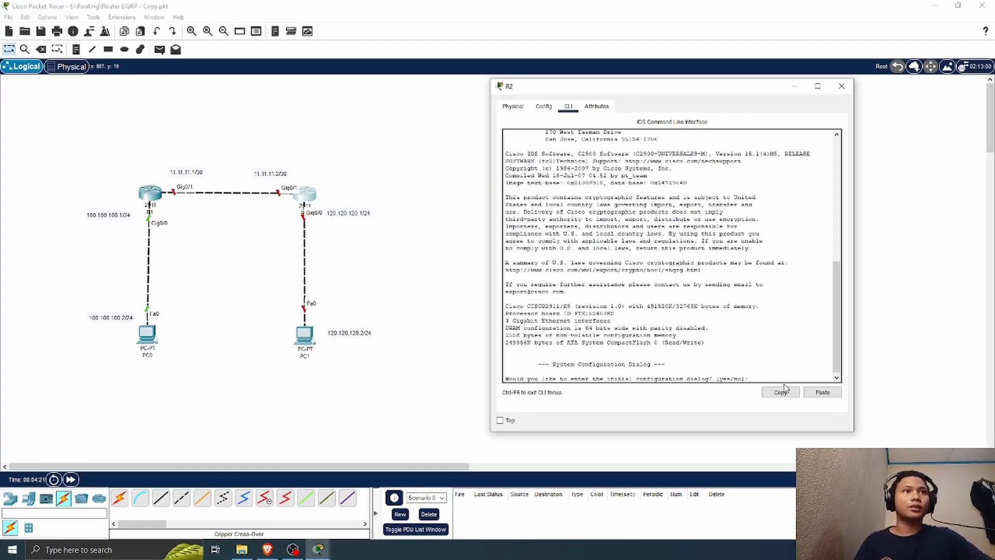
text(n)
key(Return)
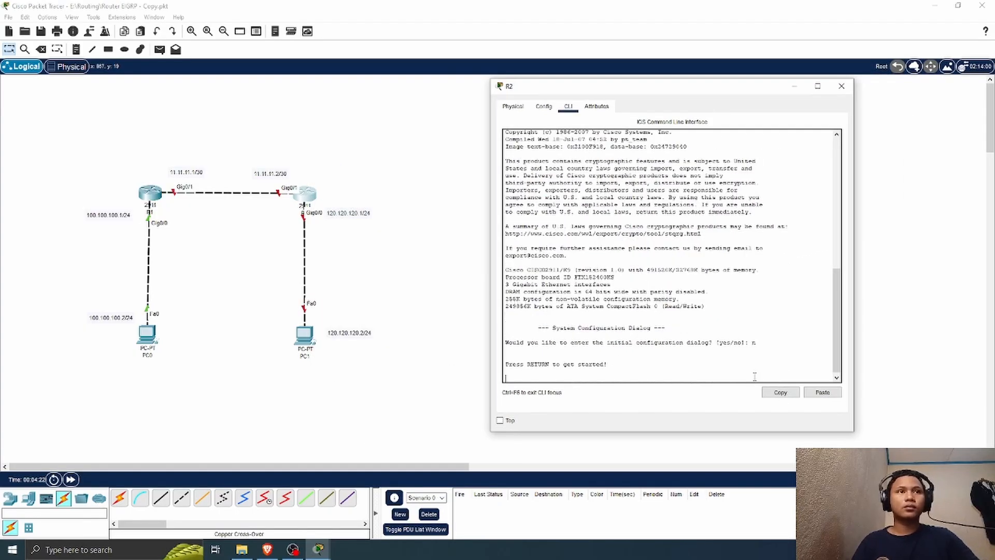
Step: Start R2's console session and enter privileged mode followed by global configuration mode
key(Return)
text(en)
key(Return)
text(c)
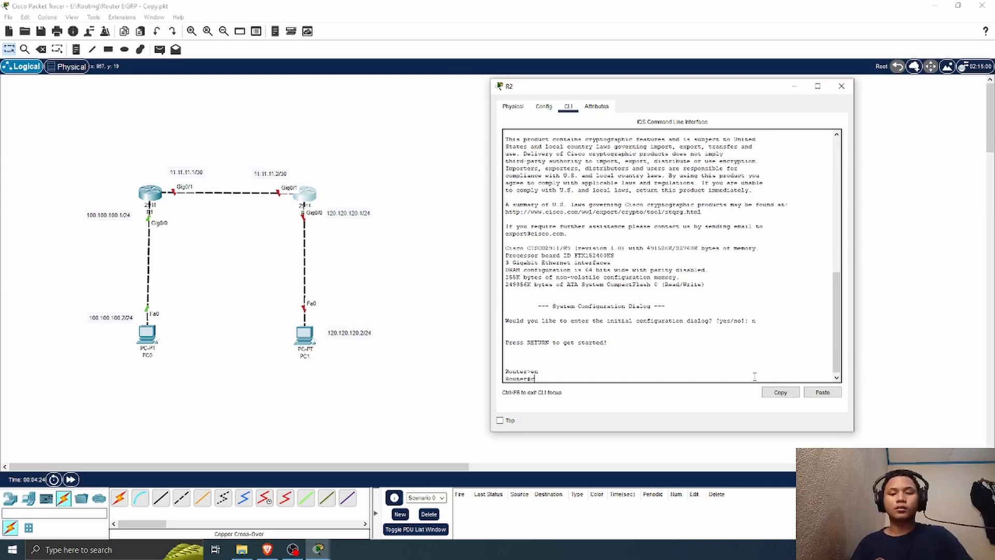
text(onf t)
key(Return)
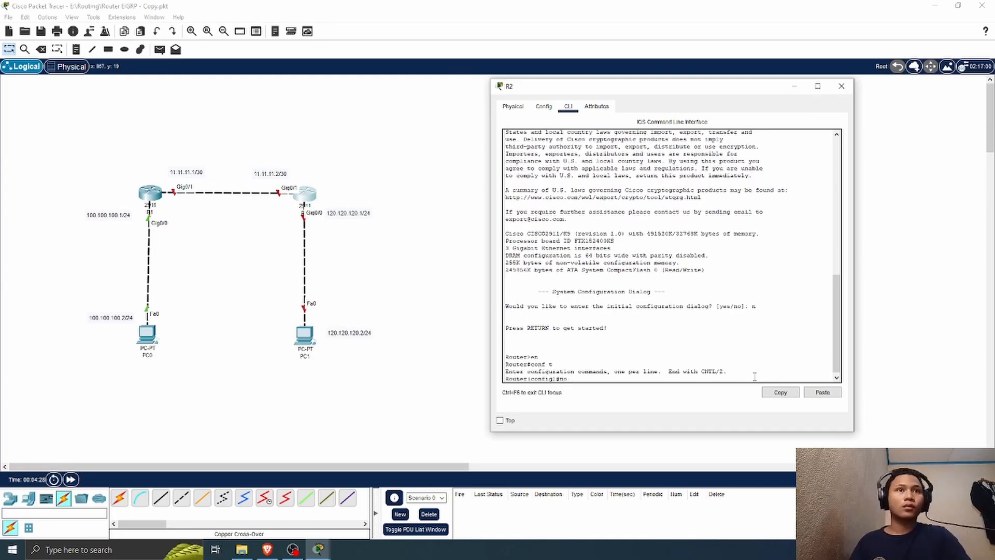
Step: Select interface g0/0 on R2 and enable it with no shutdown
key(BackSpace)
key(BackSpace)
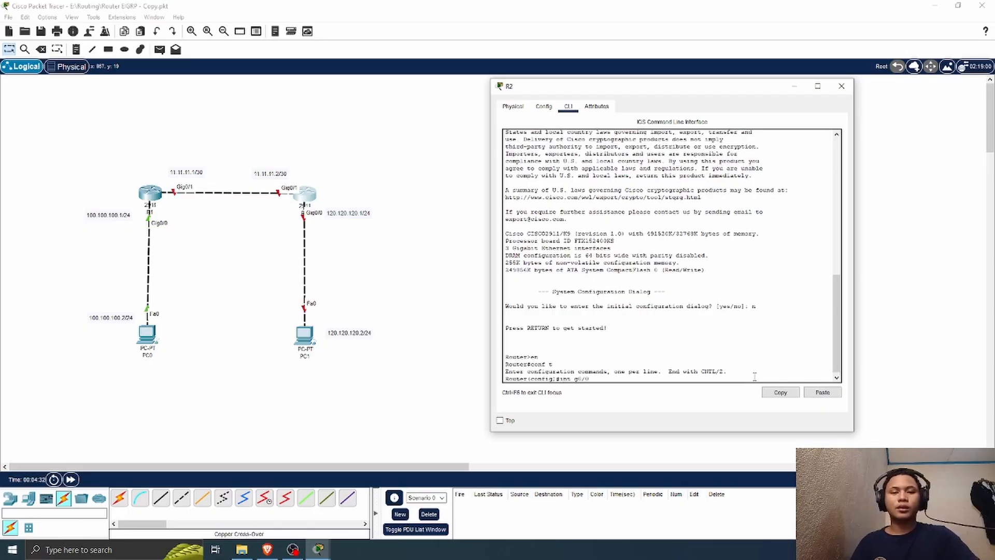
key(Return)
text(no s)
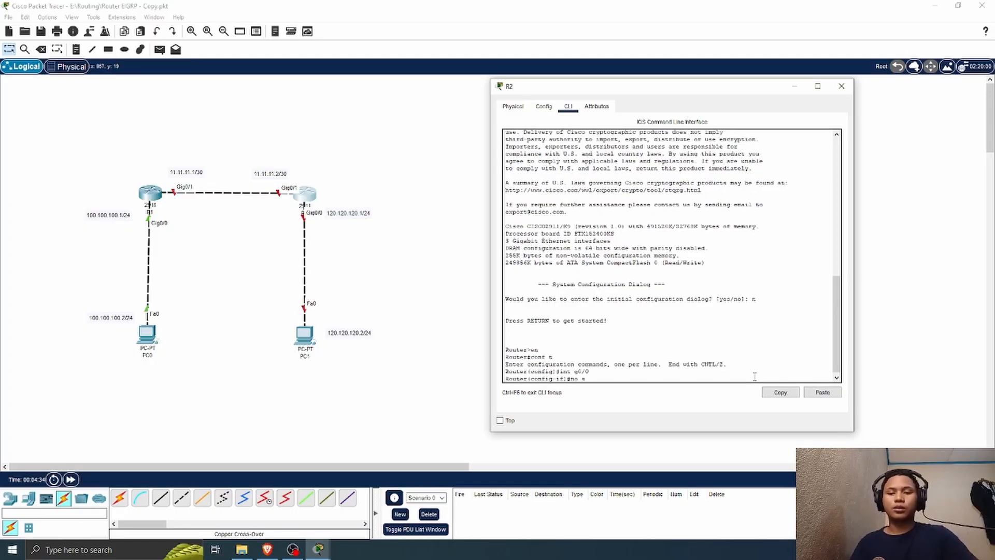
text(h)
key(Return)
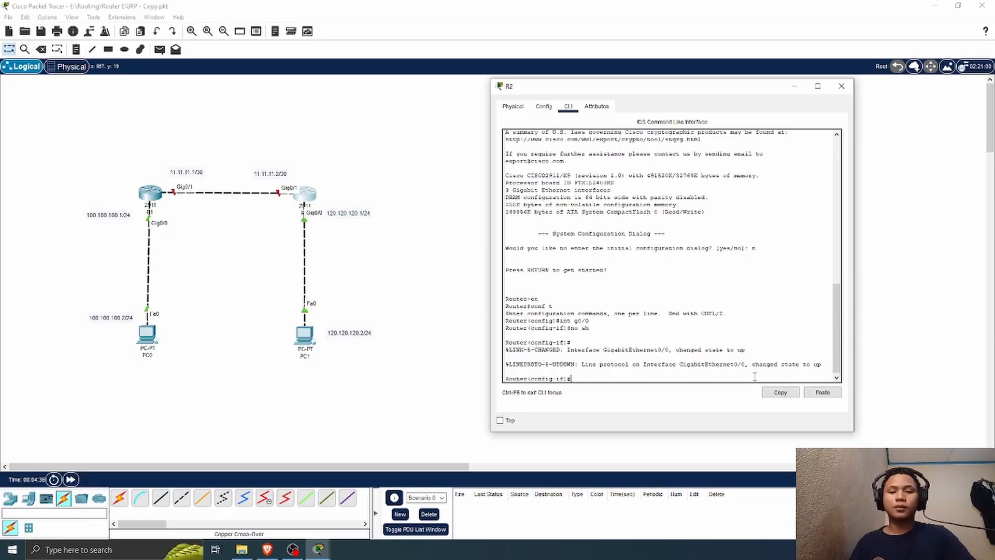
Step: Assign IP address 120.120.120.1 with subnet mask 255.255.255.0 to R2's interface g0/0
text(ip add)
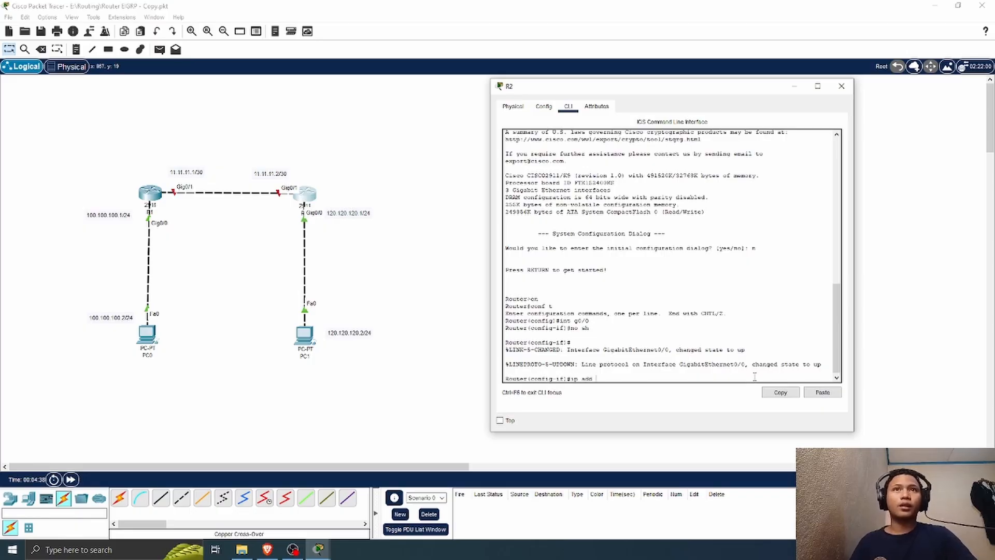
text( 12)
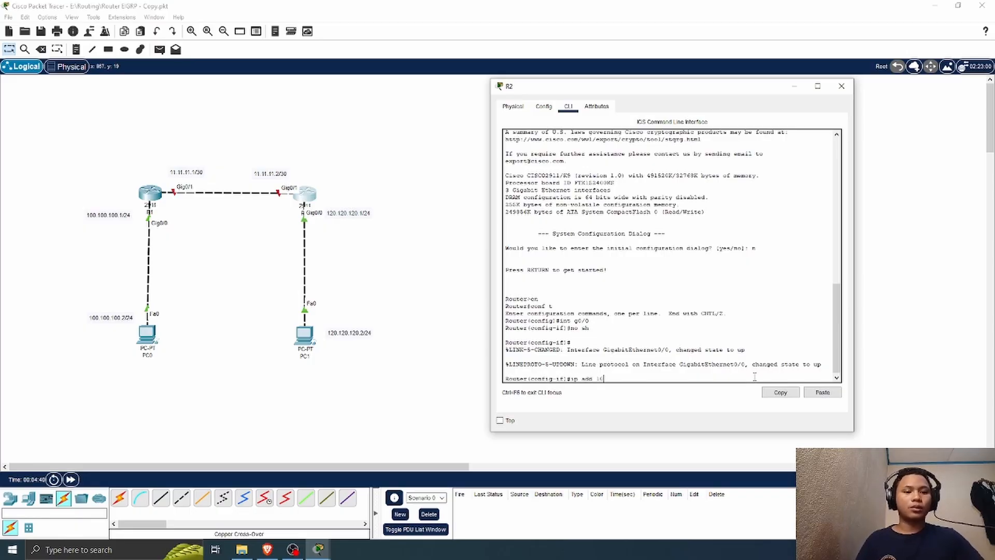
key(BackSpace)
text(20.120.)
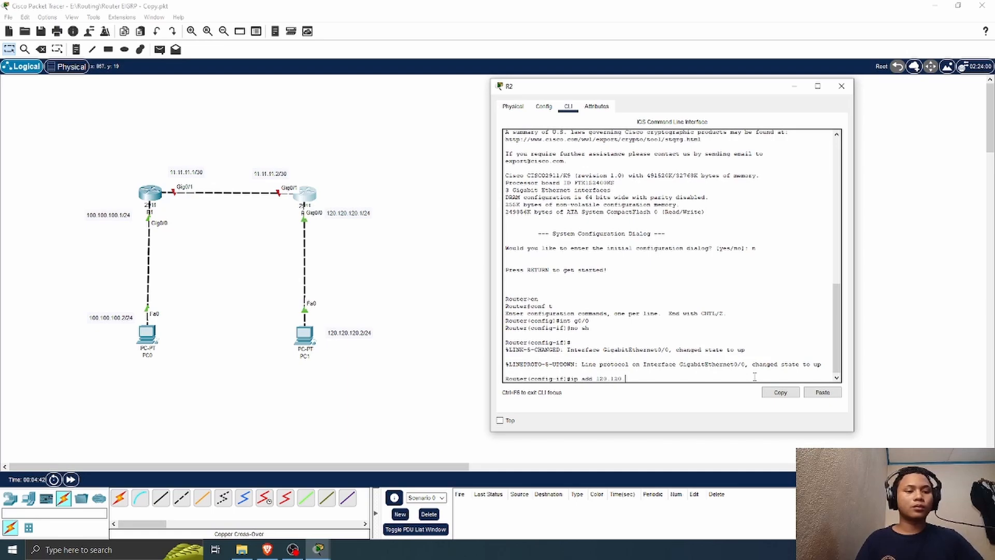
text(120)
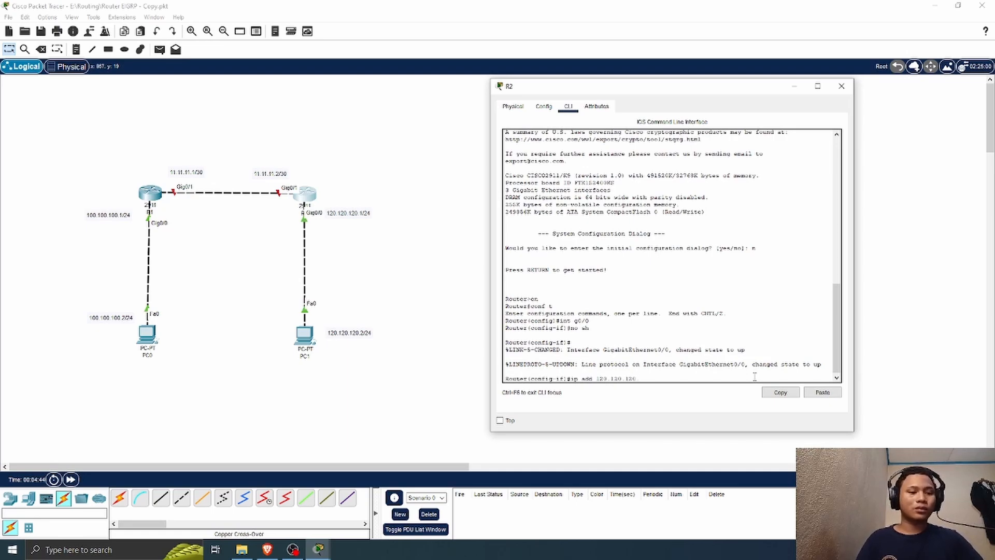
text(.1 255.)
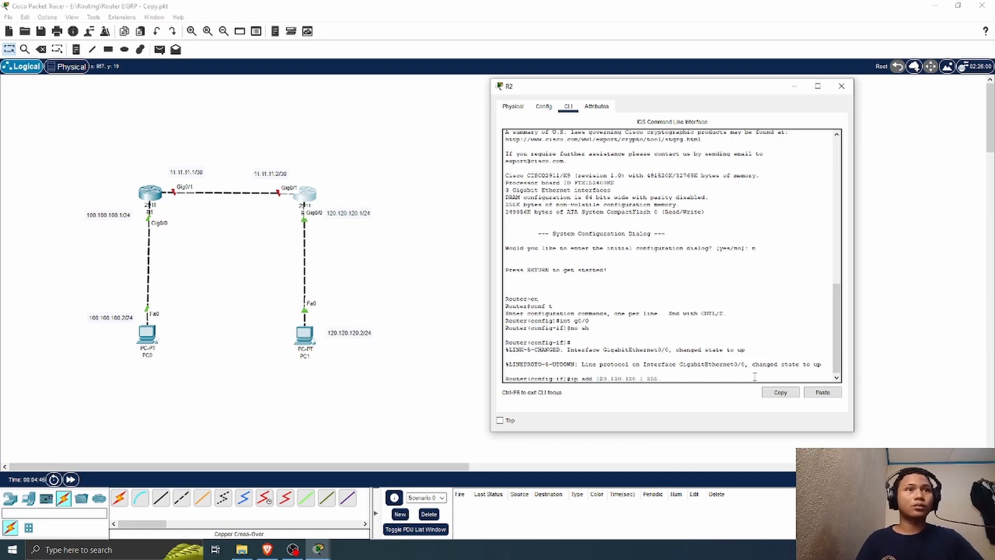
text(255.255.)
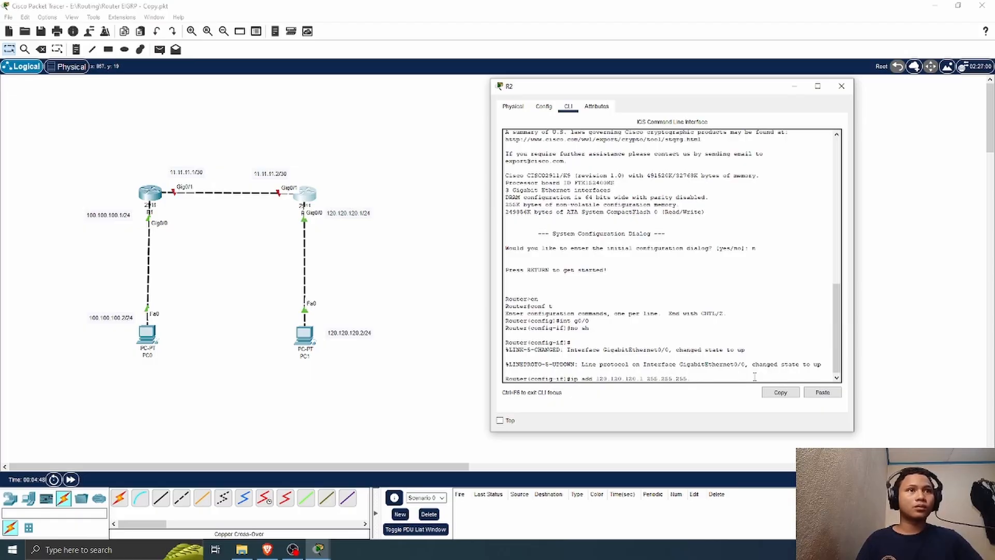
text(0)
key(Return)
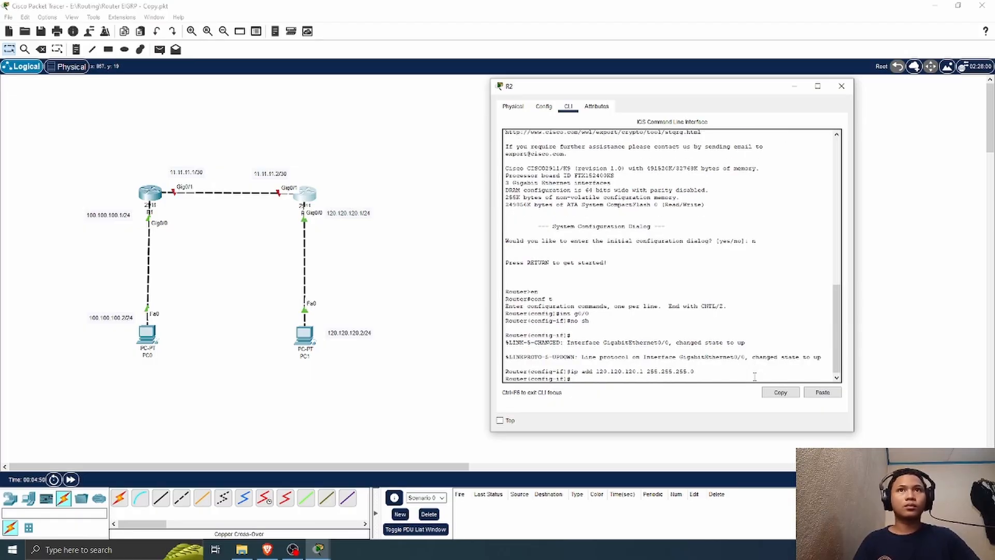
Step: Switch to R2's interface g0/1 and enable it with no shutdown
text(int g0)
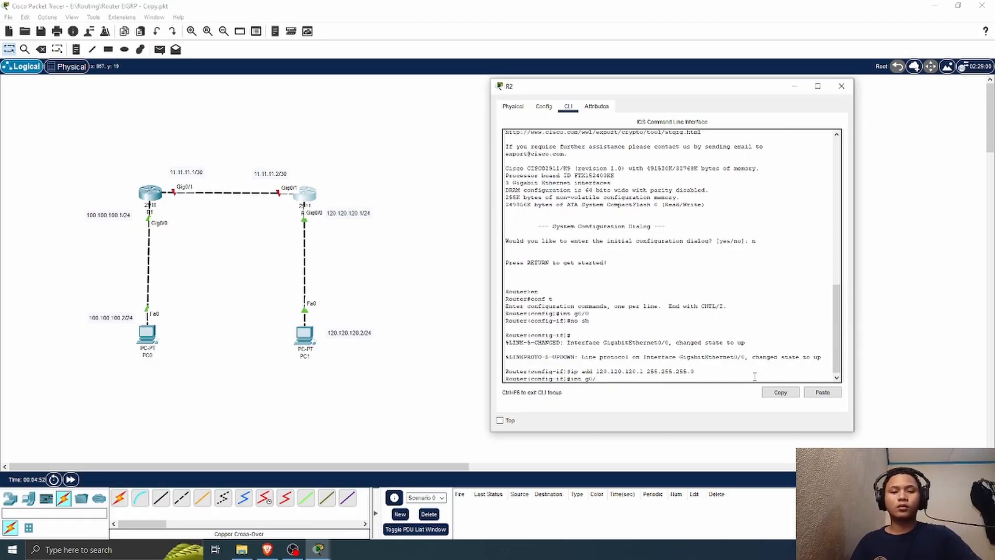
text(/1)
key(Return)
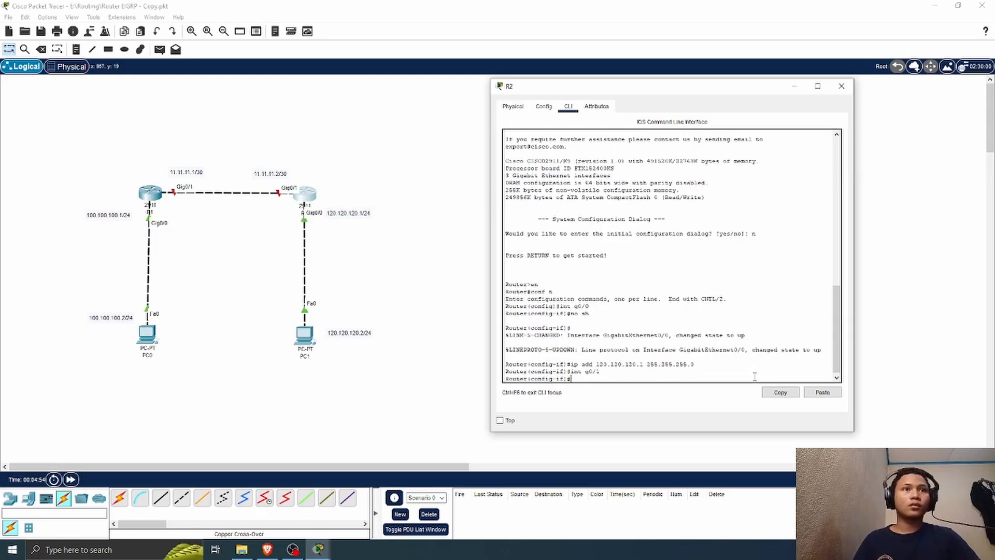
text(no sh)
key(Return)
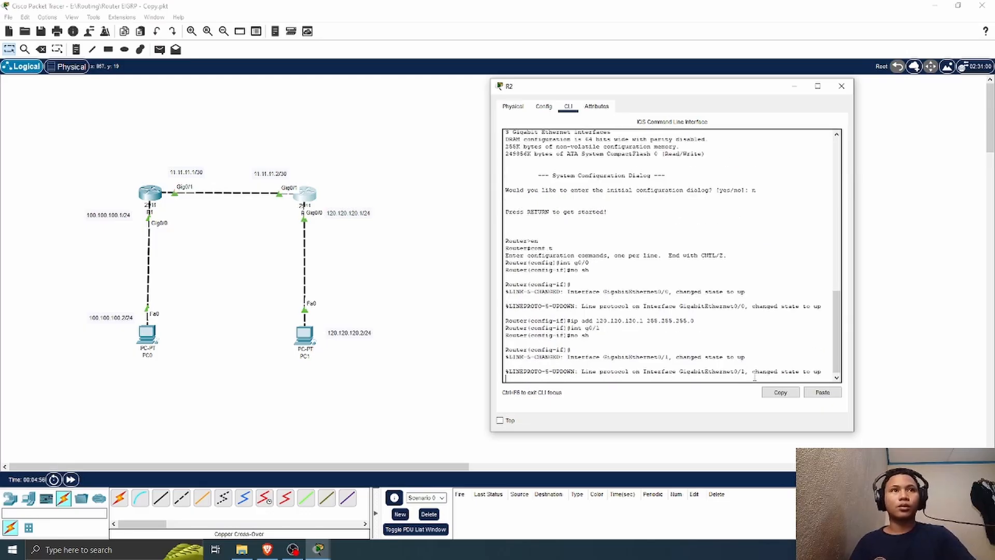
key(Return)
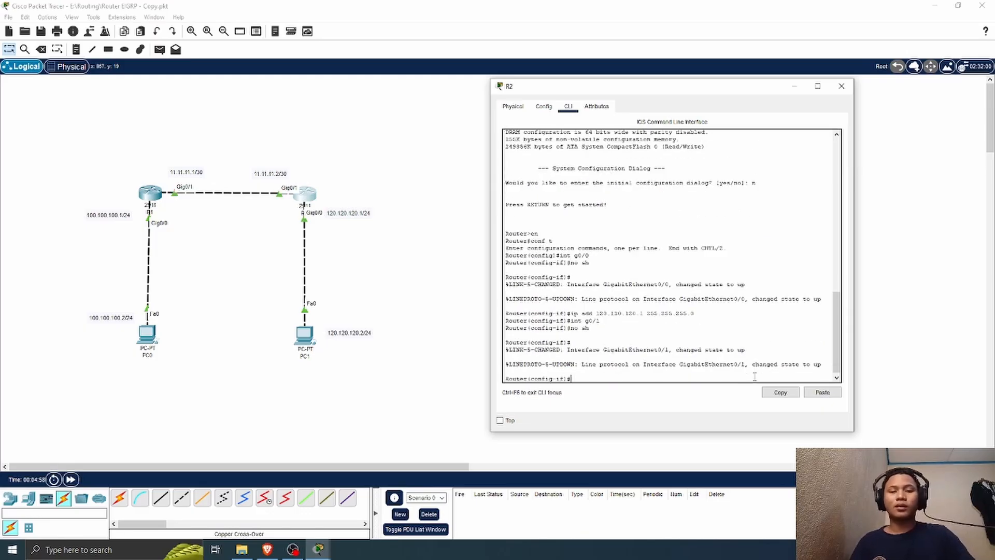
Step: Assign IP address 11.11.11.2 with subnet mask 255.255.255.252 to R2's interface g0/1 and close its console
text(ip add)
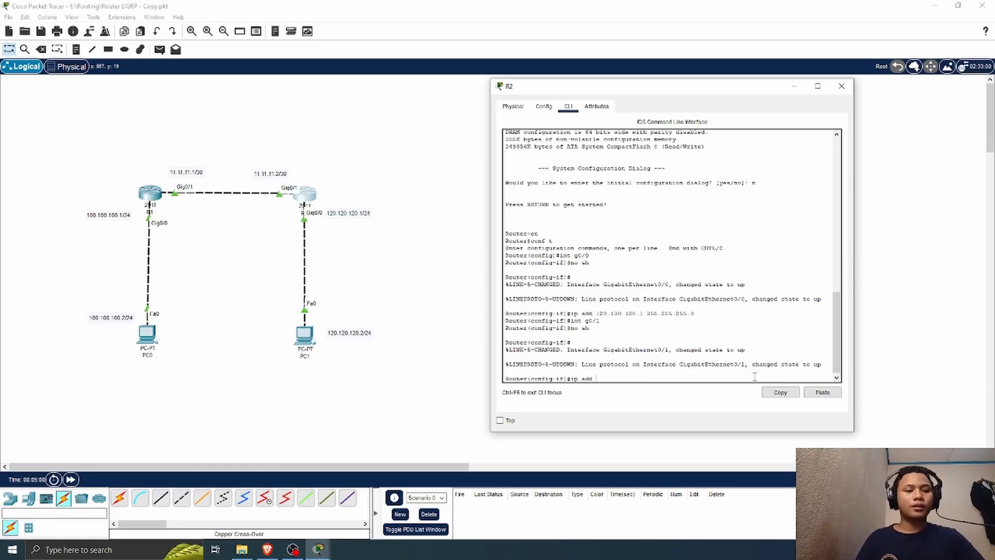
text( 11.11.11.)
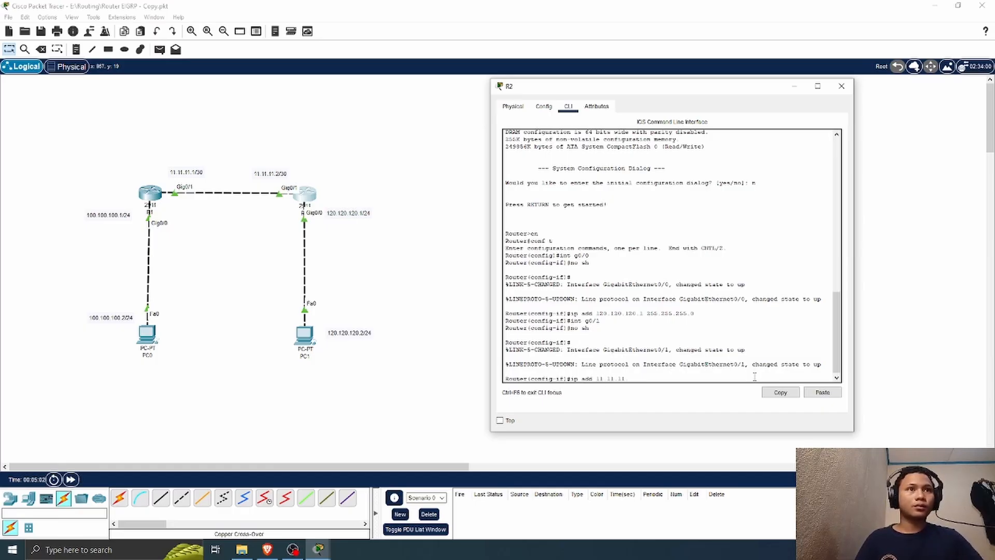
text(2 25)
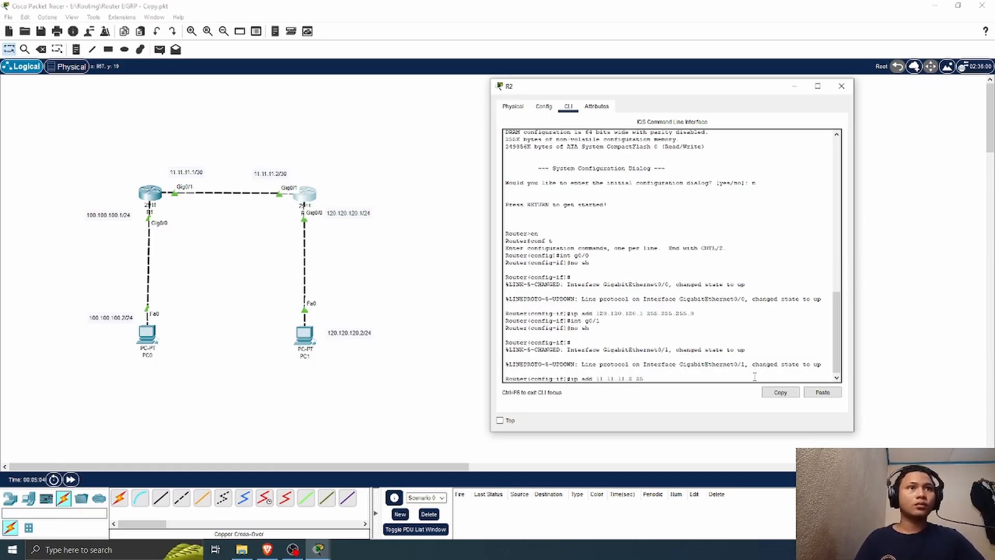
text(5.255.255.)
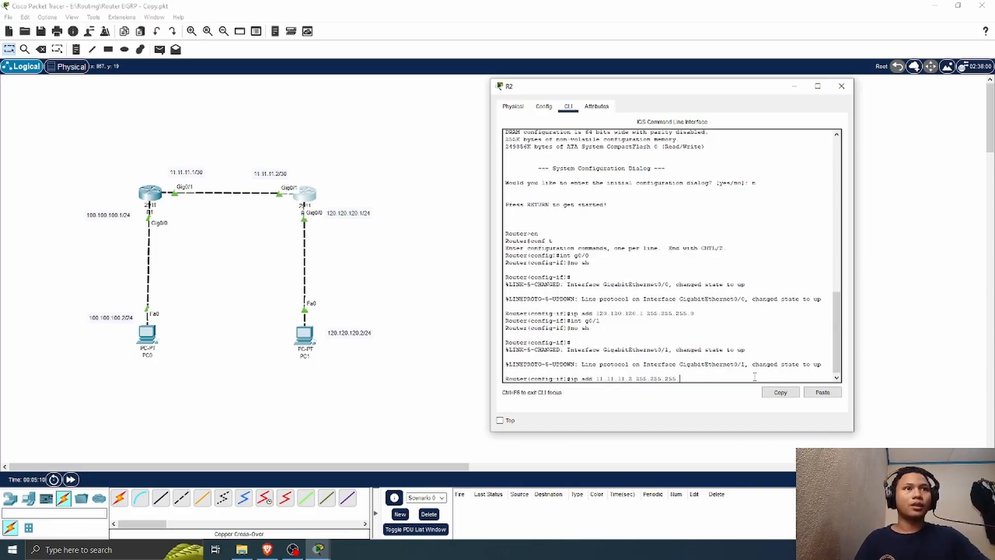
text(252)
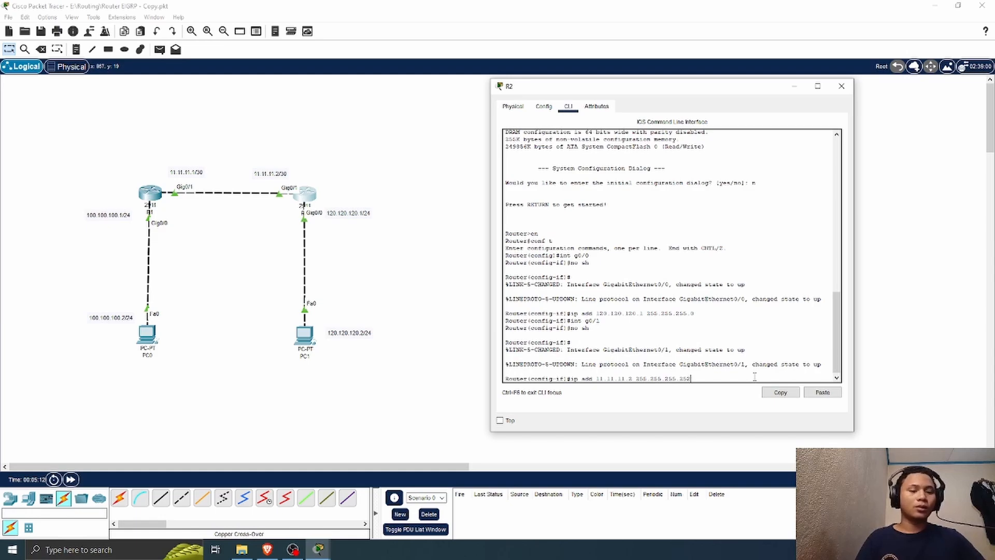
key(Return)
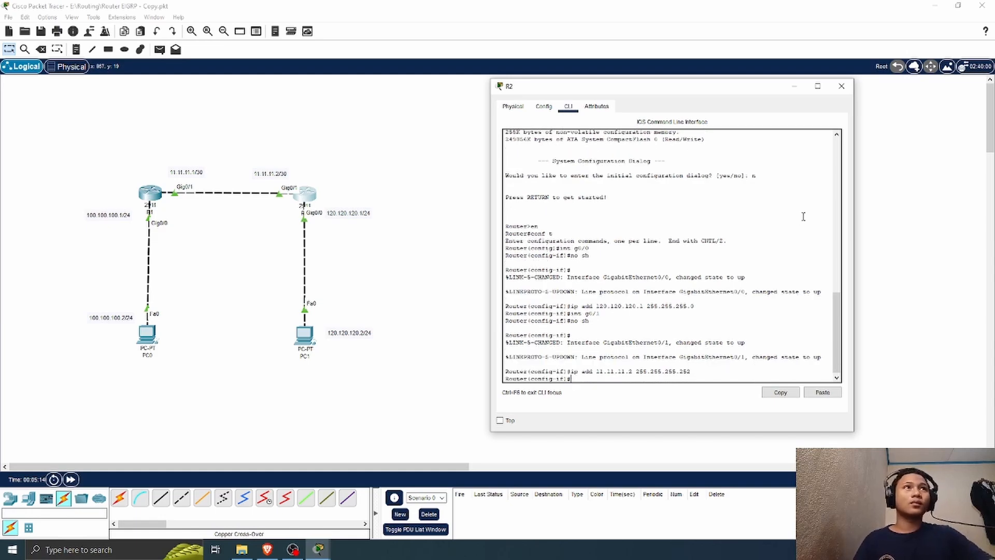
click(841, 86)
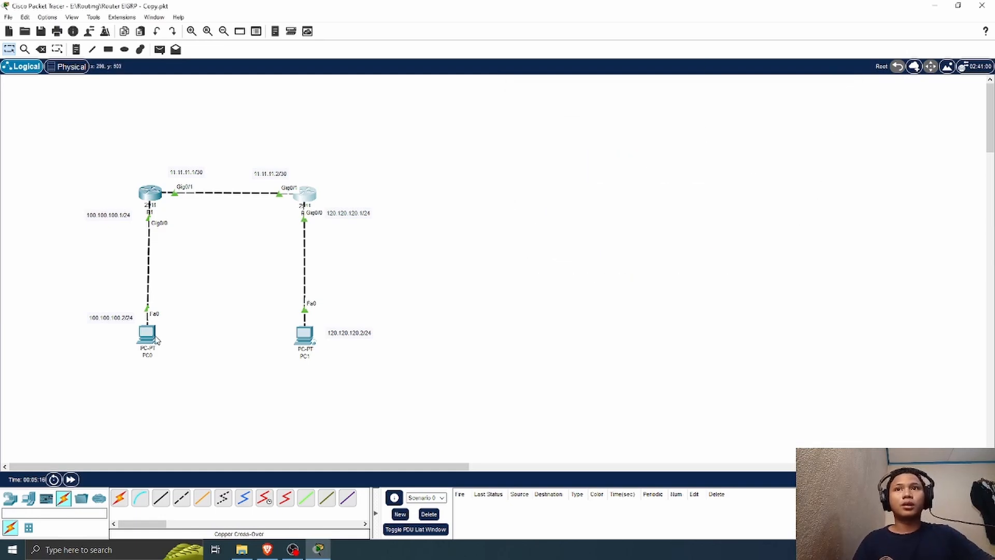
Step: Open PC0's IP configuration and set its static IPv4 address to 100.100.100.2
click(146, 334)
click(399, 113)
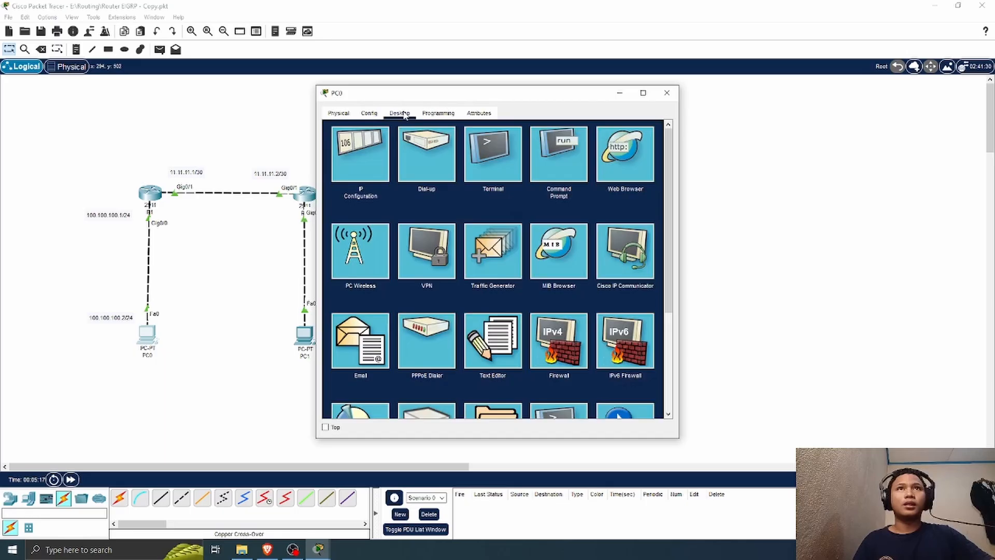
click(366, 154)
drag(455, 97, 585, 103)
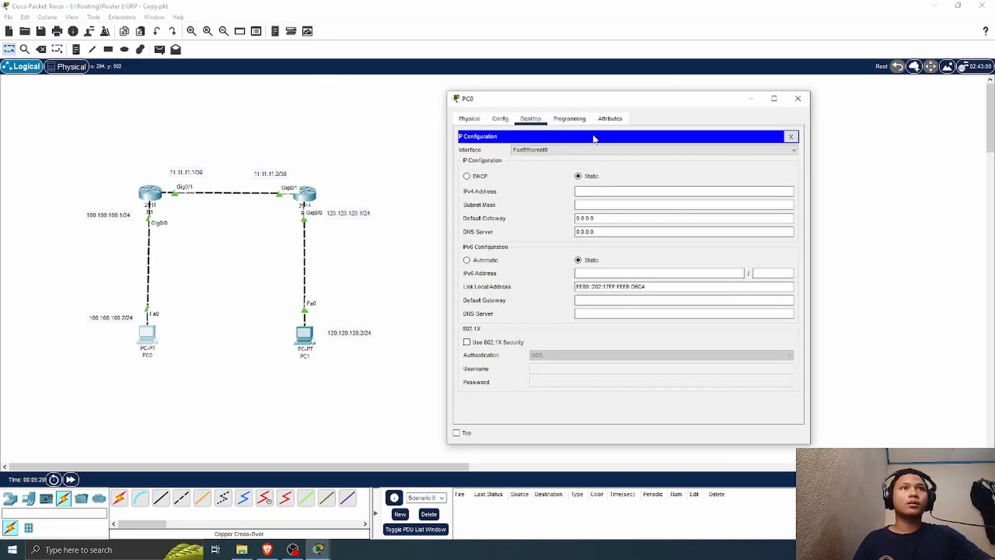
click(594, 192)
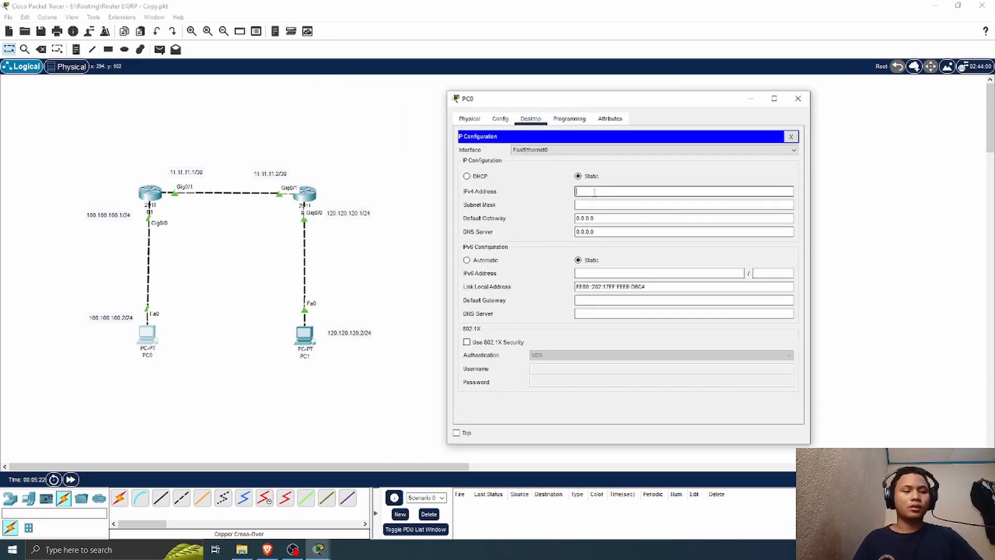
text(19)
key(BackSpace)
key(BackSpace)
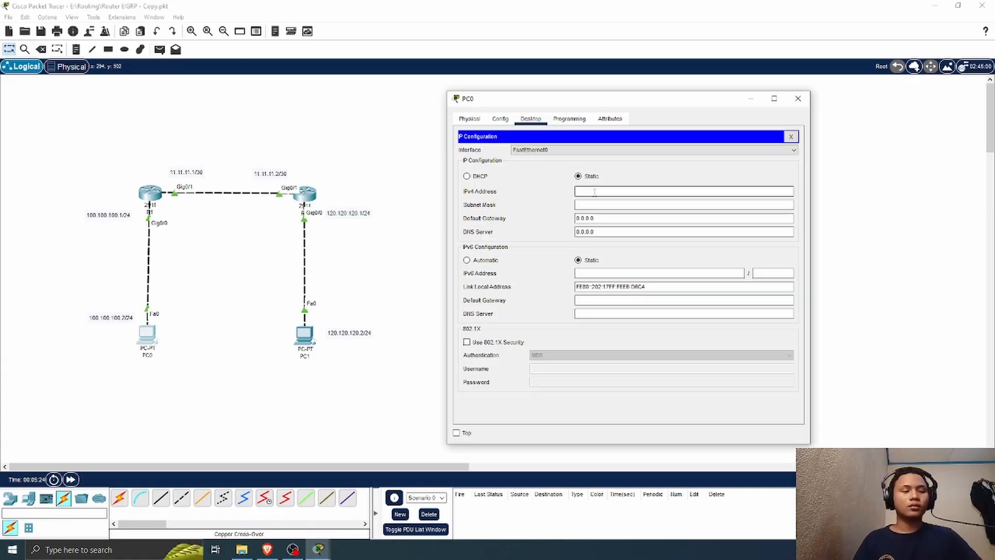
text(100.100.100)
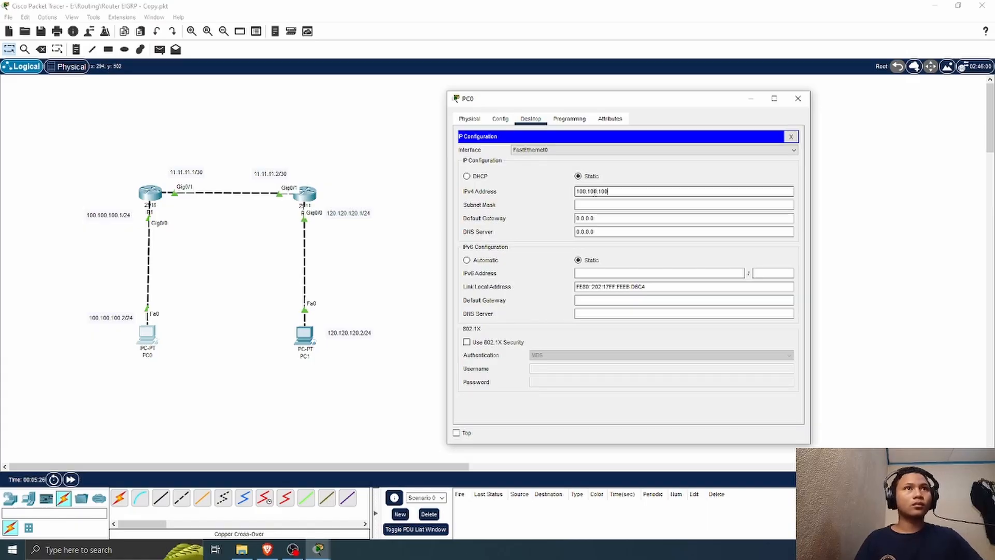
text(.2)
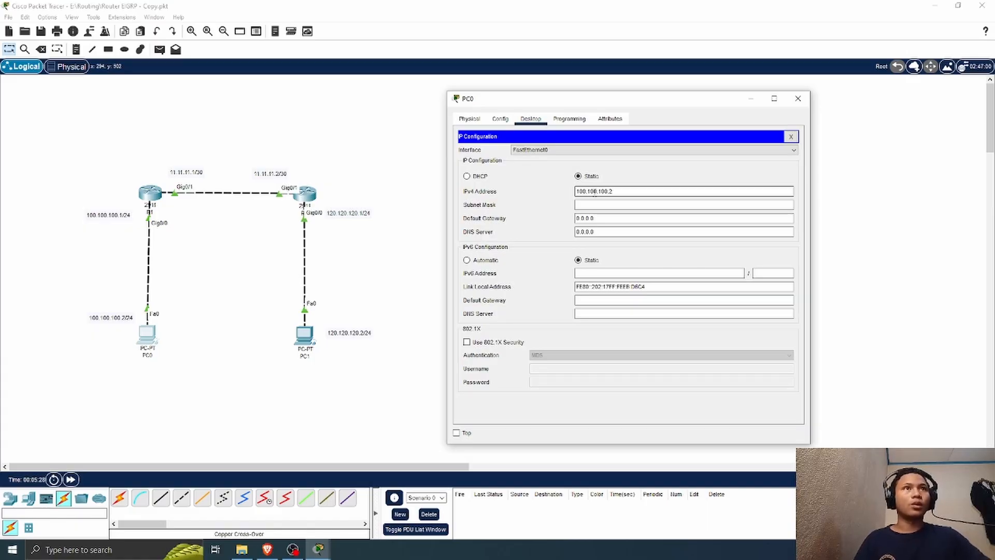
Step: Set PC0's subnet mask to 255.255.255.0
click(607, 204)
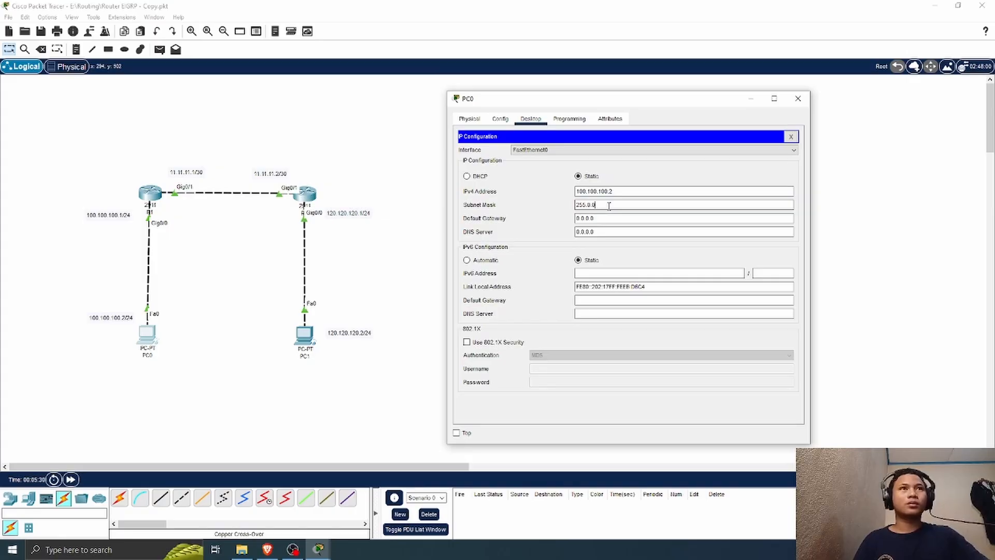
key(BackSpace)
key(BackSpace)
key(BackSpace)
text(255.255)
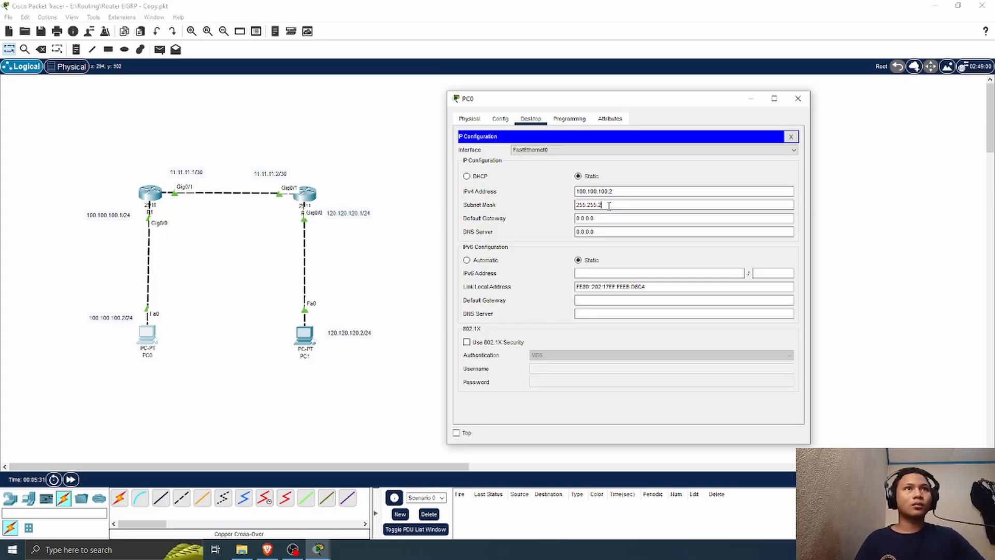
text(.0)
Step: Set PC0's IPv4 default gateway to 100.100.100.1 and close its configuration window
key(Tab)
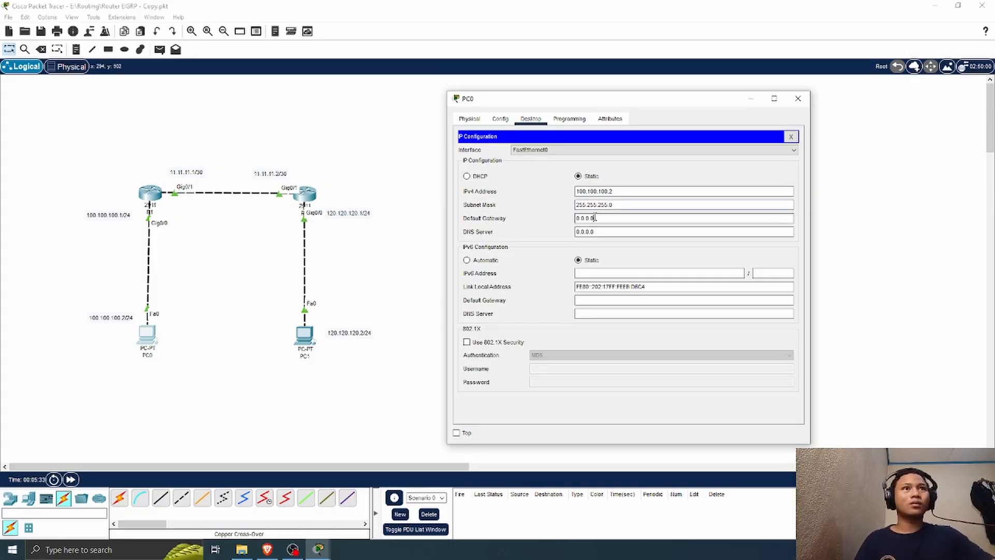
key(BackSpace)
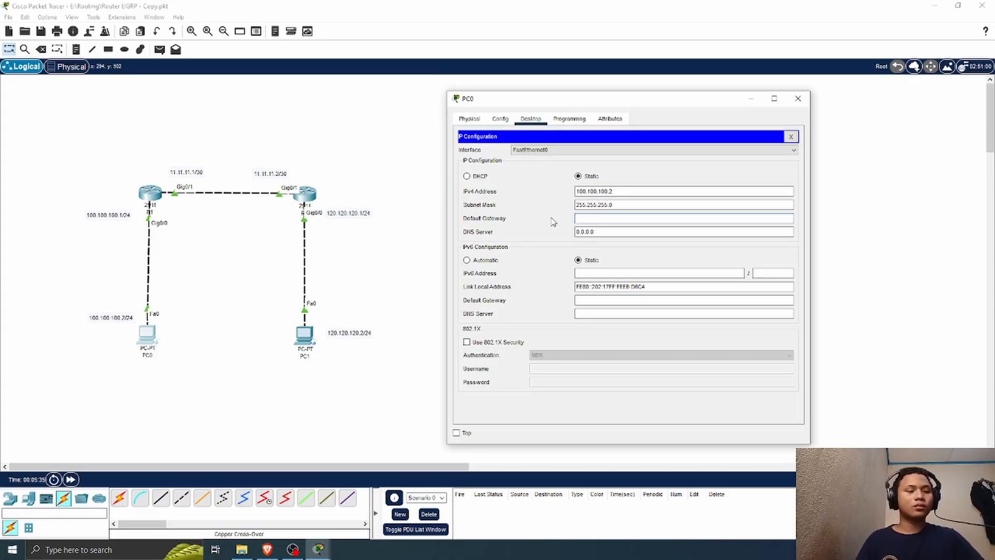
text(100)
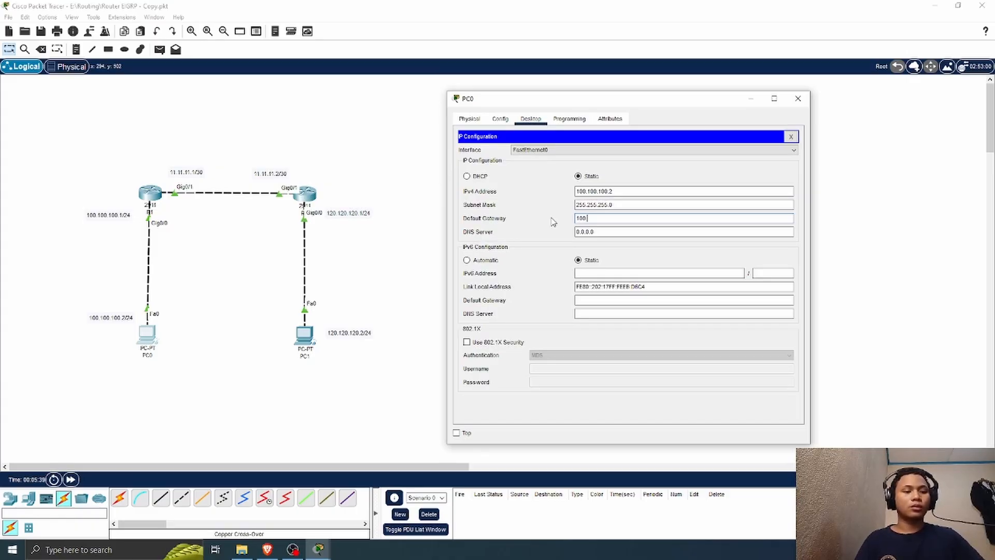
text(.0)
key(BackSpace)
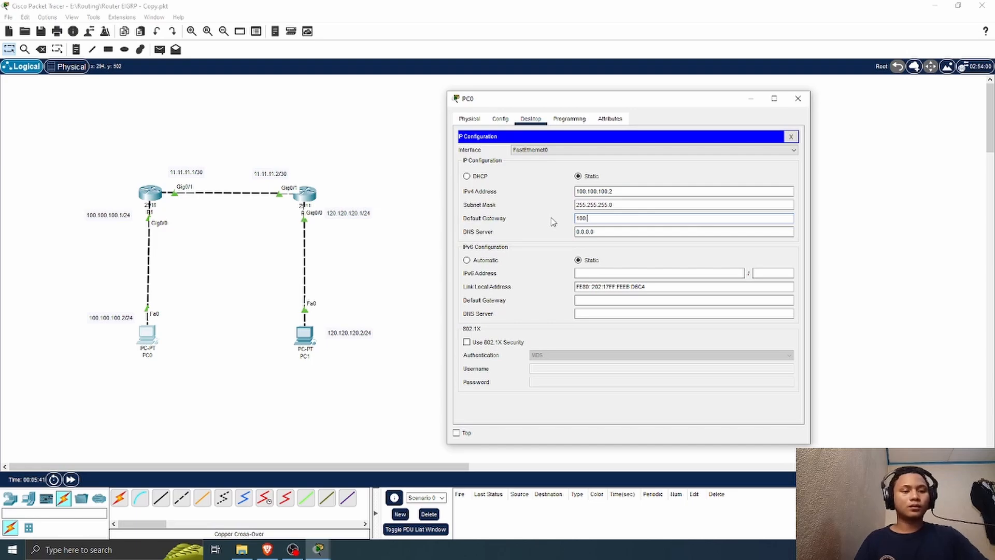
text(100.100)
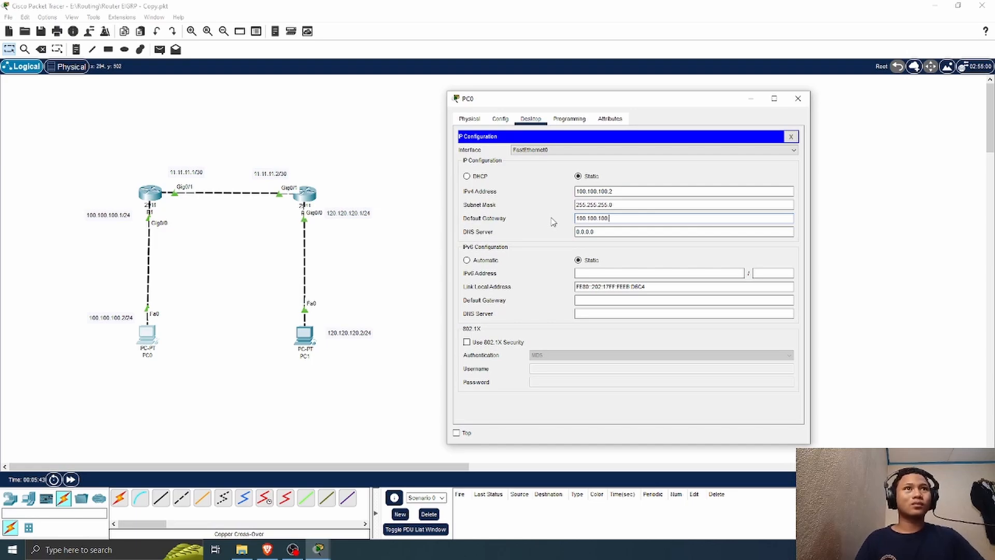
text(.1)
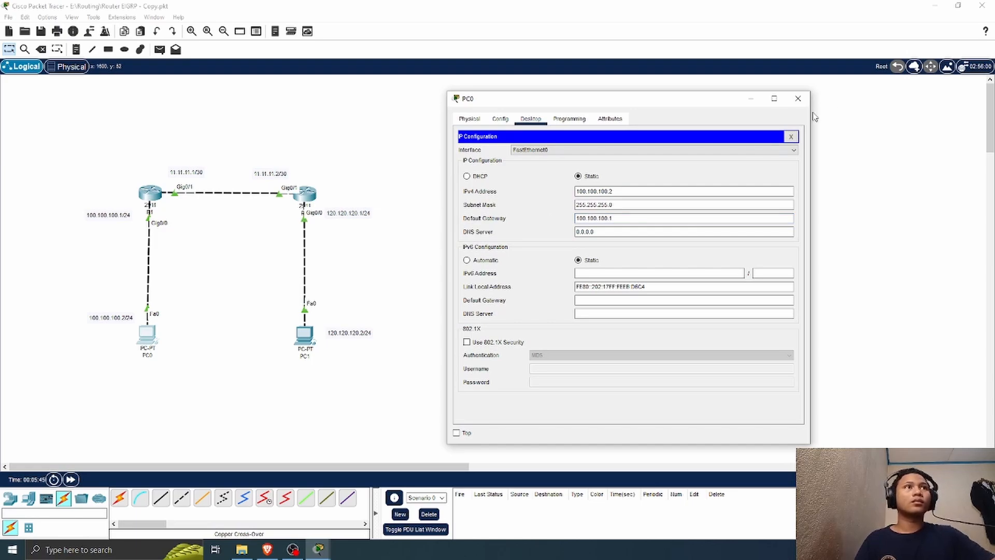
click(798, 98)
Step: Open PC1's IP configuration and set its static IPv4 address to 120.120.120.2 with subnet mask 255.255.255.0
click(309, 336)
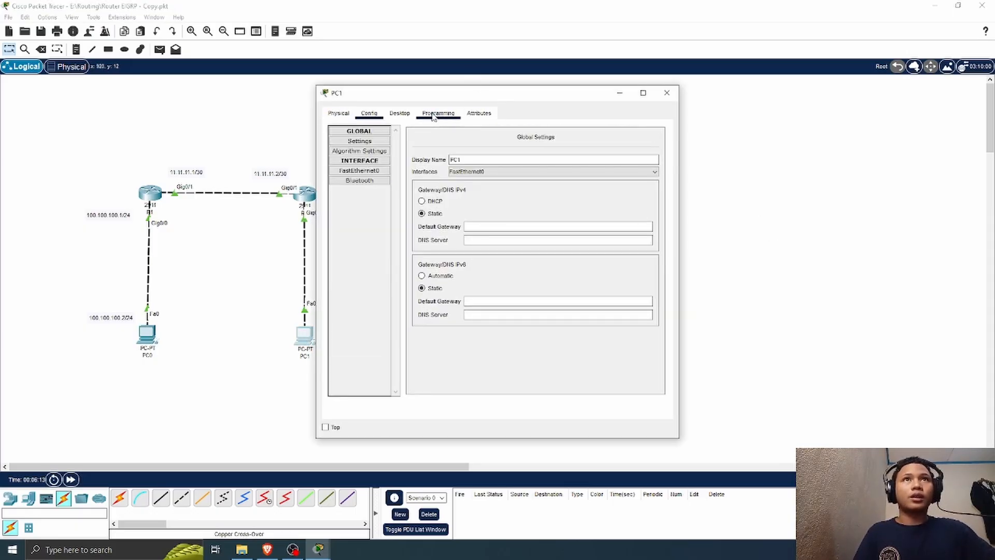
click(400, 114)
click(362, 165)
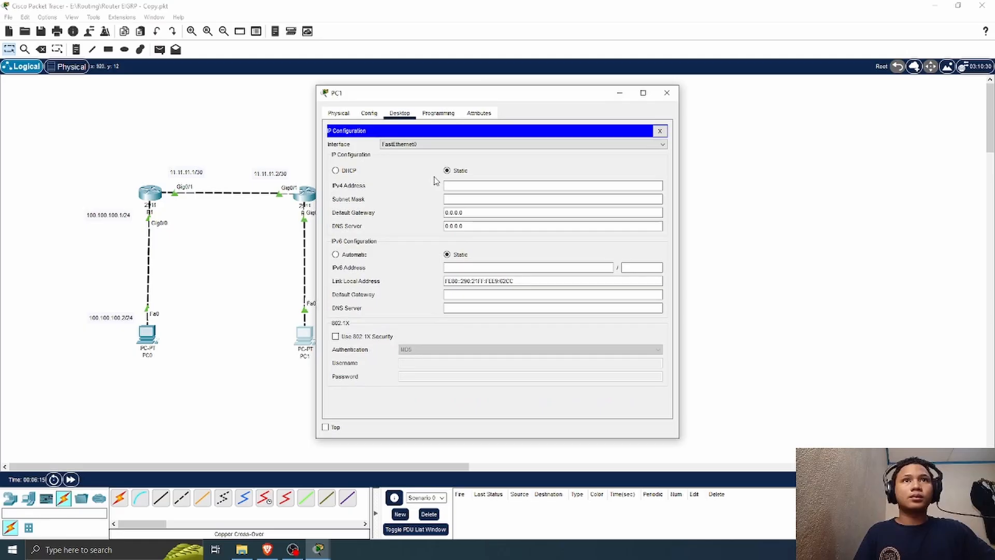
click(477, 187)
drag(499, 94, 661, 90)
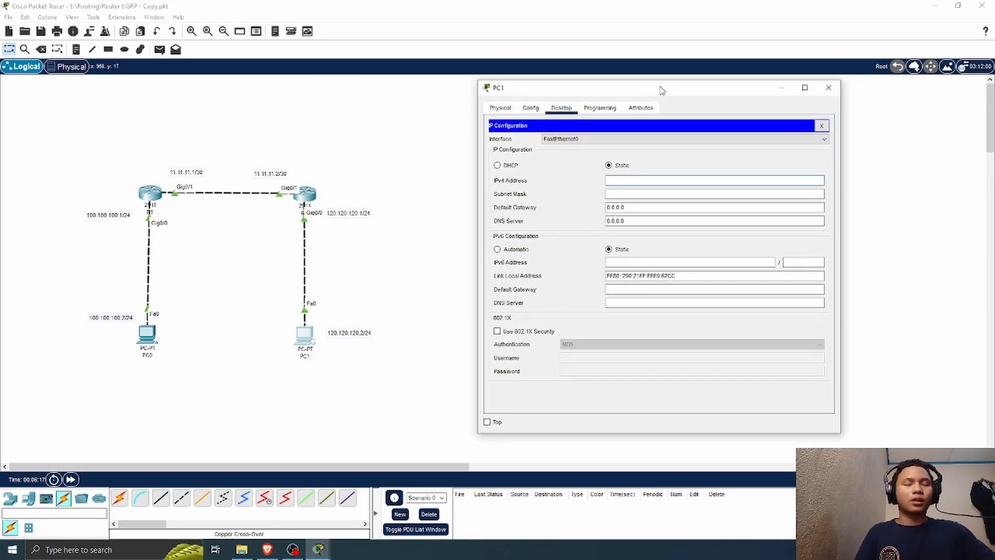
text(120.)
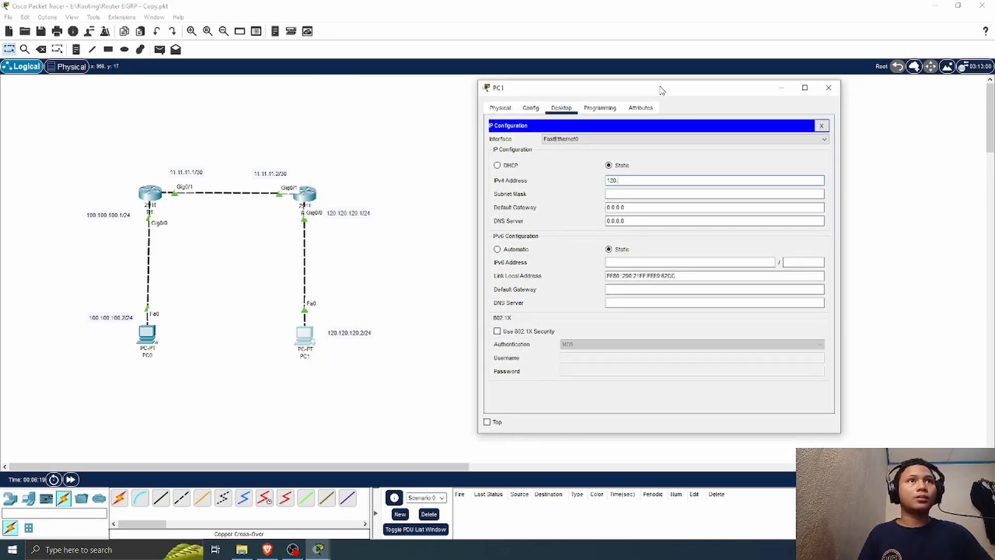
text(120.120.2)
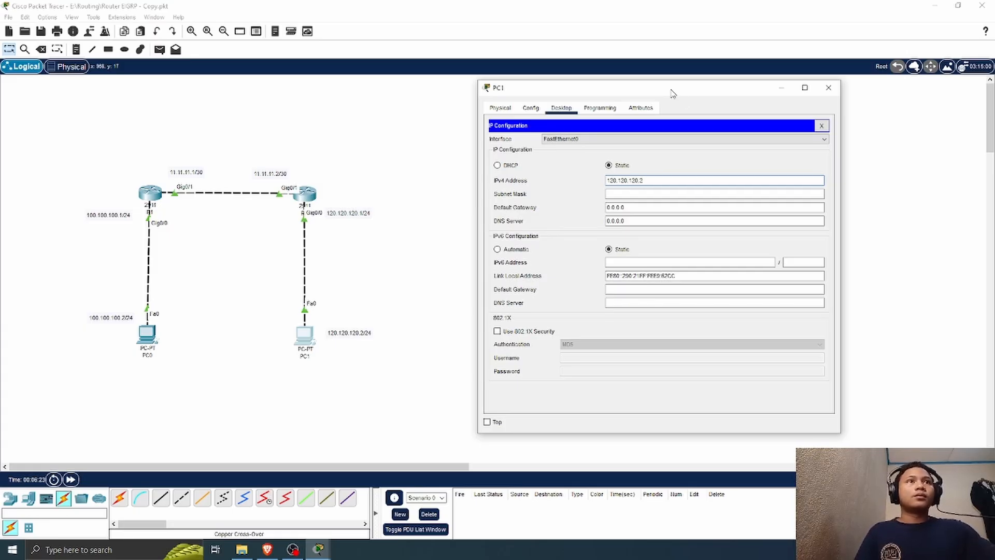
click(633, 193)
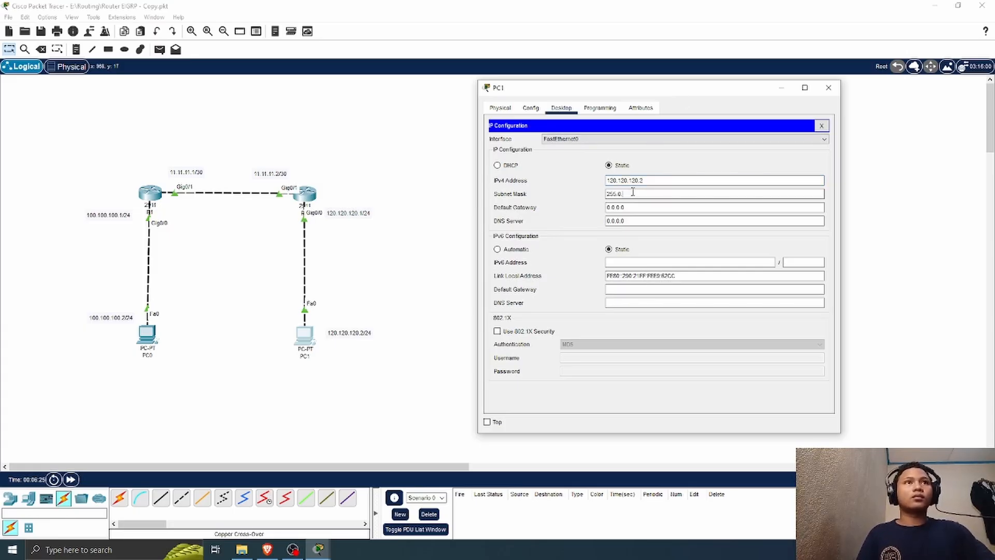
text(255.255.)
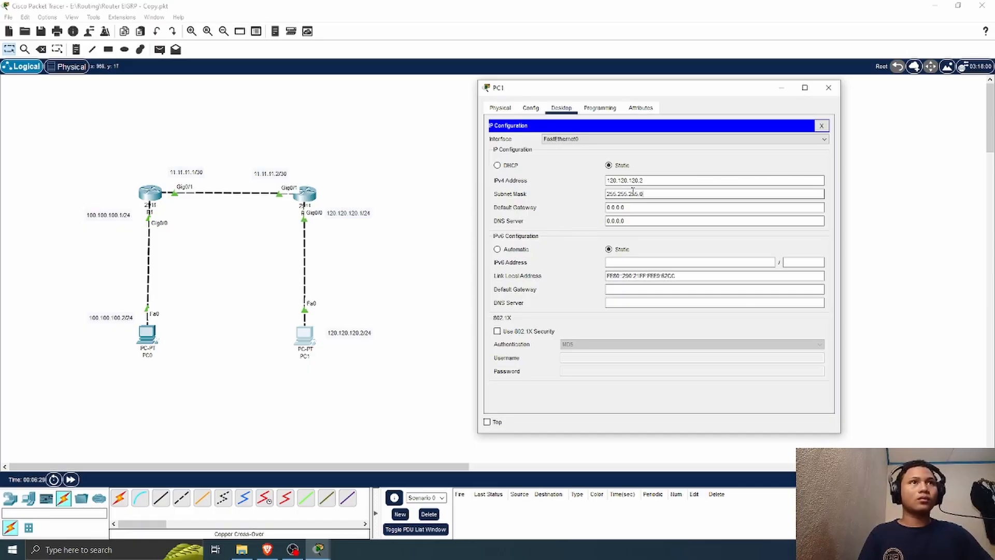
Step: Set PC1's IPv4 default gateway to 120.120.120.1 and close its configuration window
key(Tab)
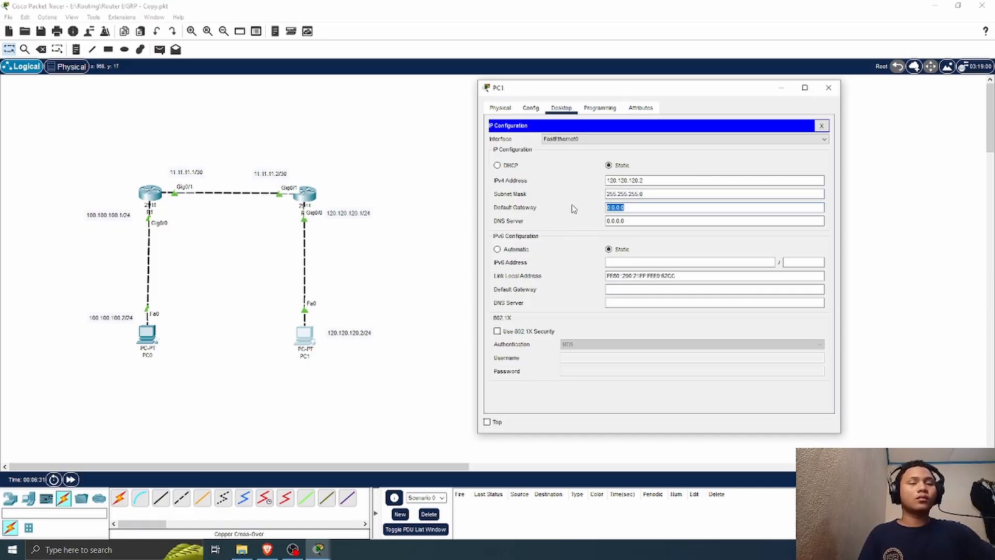
key(BackSpace)
text(255)
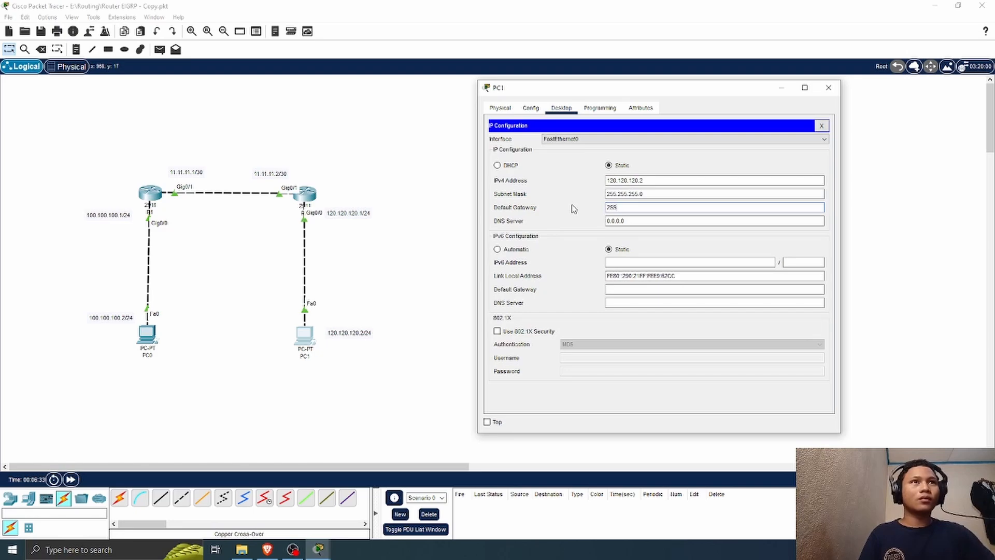
text(.255)
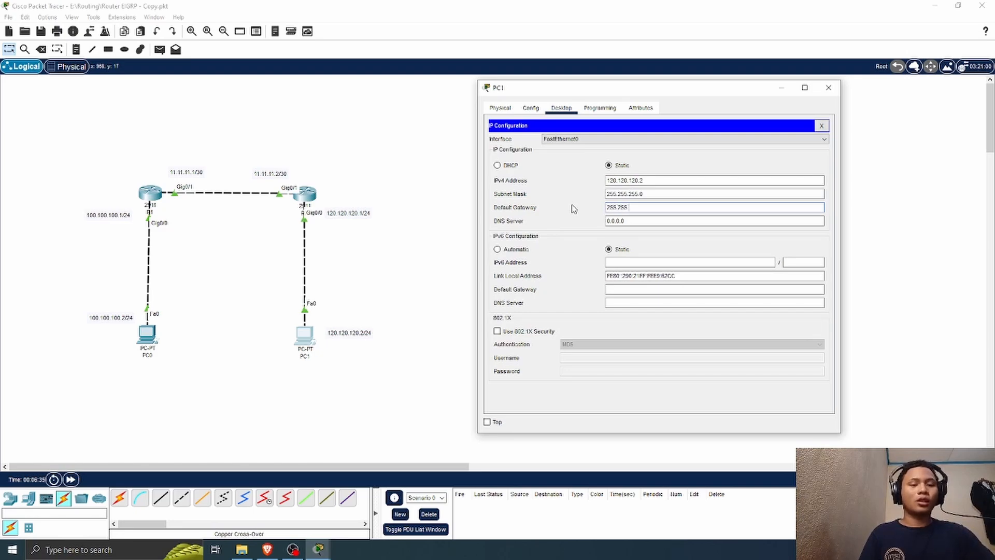
key(BackSpace)
key(BackSpace)
key(BackSpace)
key(BackSpace)
key(BackSpace)
key(BackSpace)
key(BackSpace)
text(120)
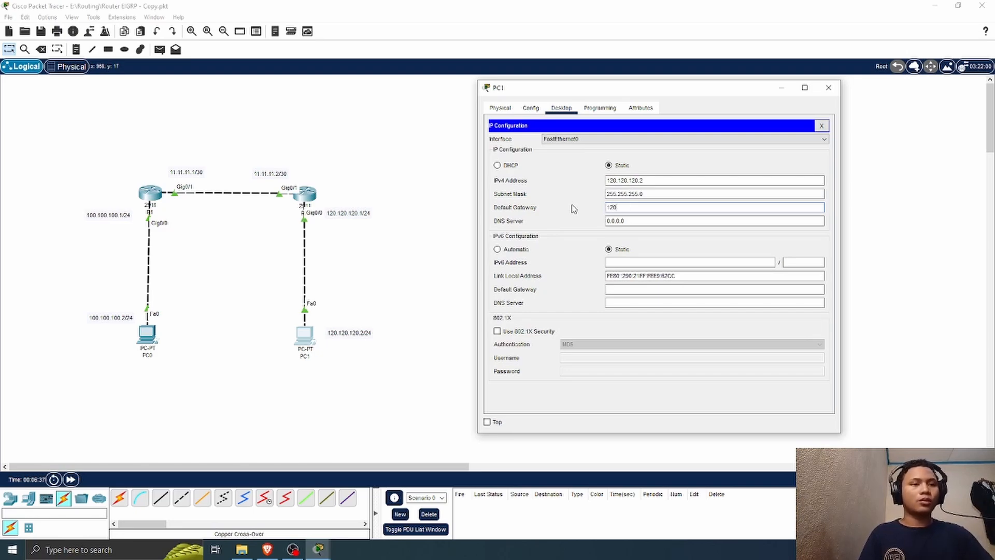
text(.120.120)
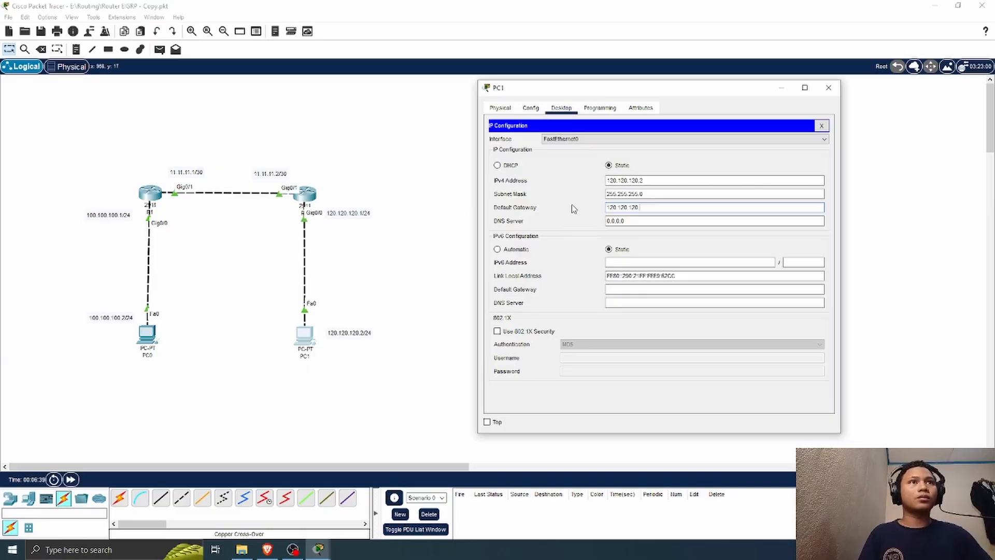
click(828, 88)
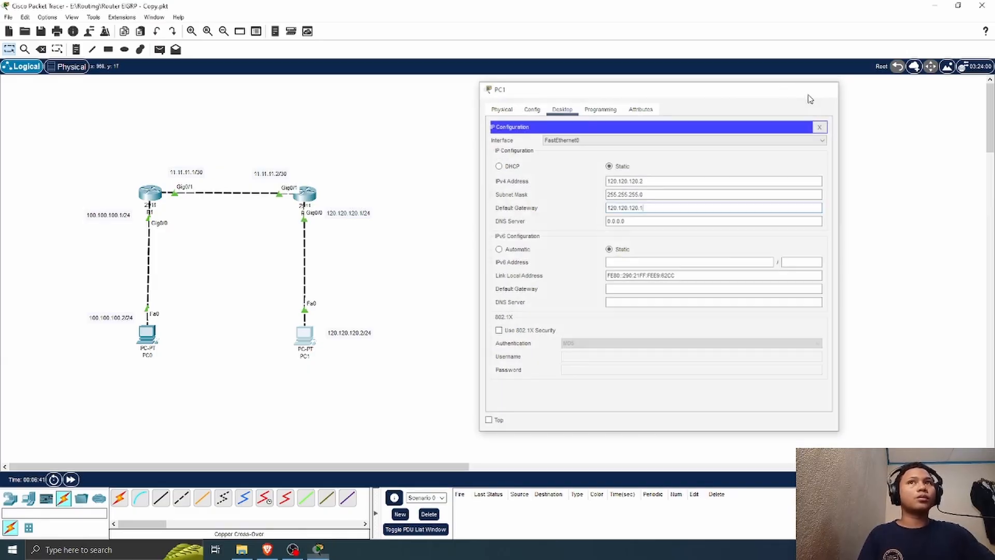
Step: Test connectivity with simple PDUs from PC0 to R1 and from PC1 to R2, and delete both PDU entries
click(159, 49)
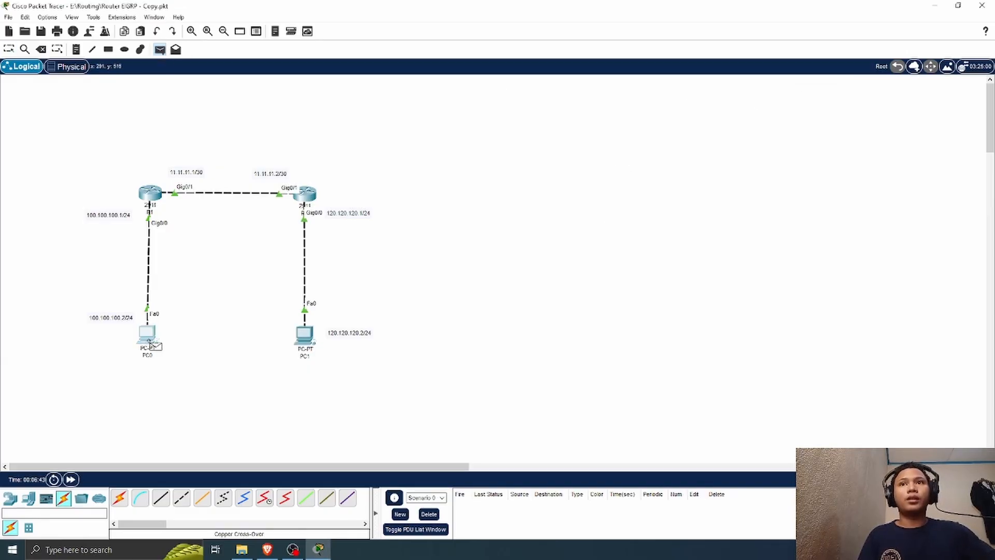
click(147, 335)
click(150, 195)
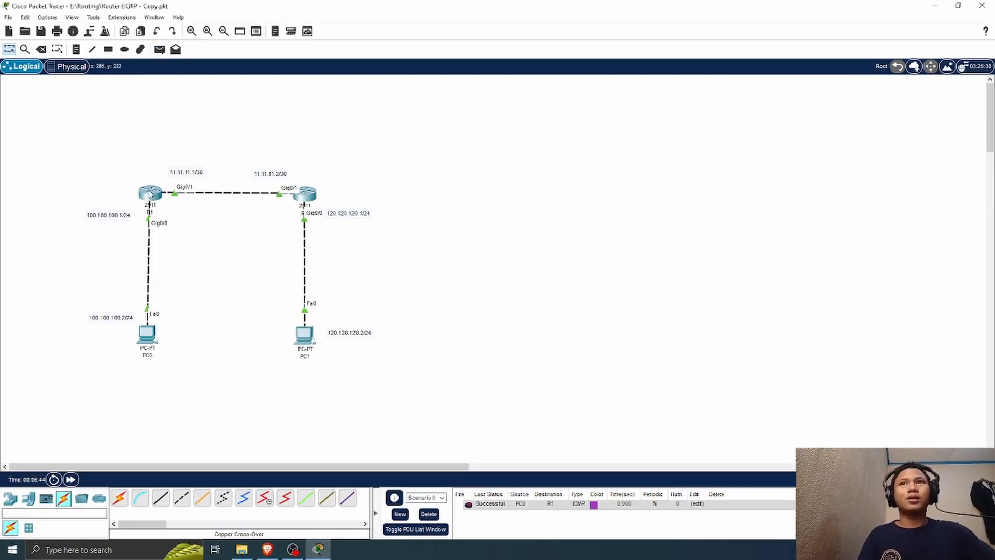
click(159, 49)
click(305, 336)
click(305, 193)
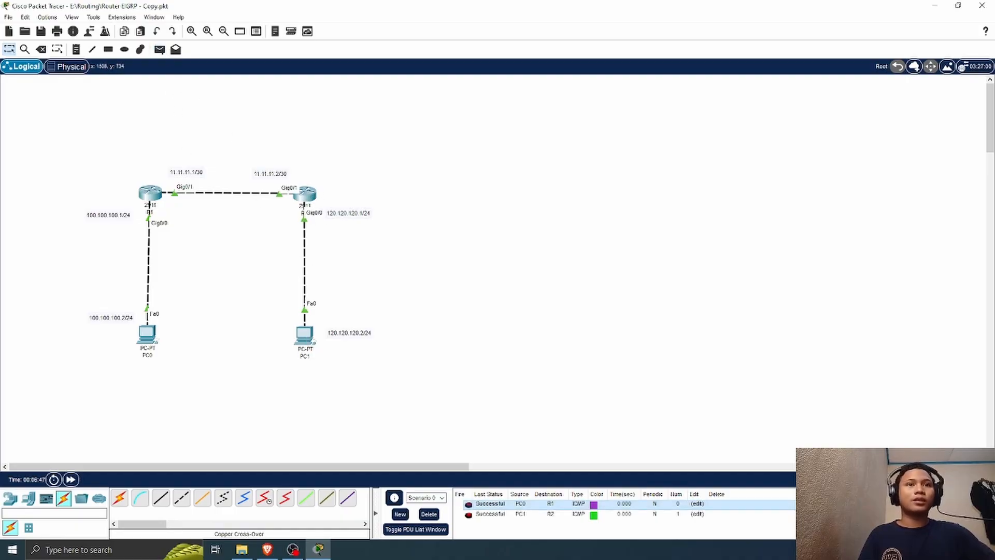
double_click(850, 503)
double_click(850, 504)
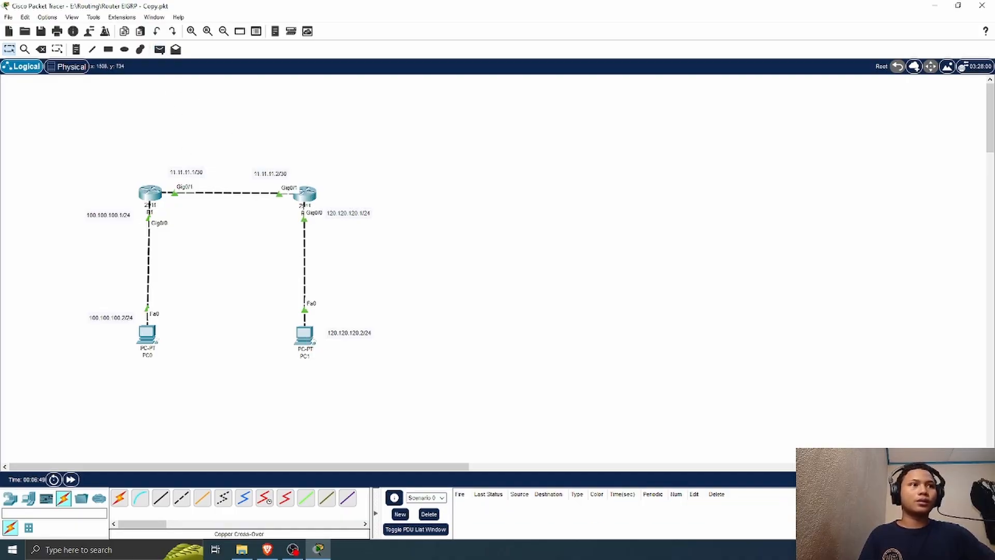
Step: Move PC0 and PC1 with their address labels slightly closer to the routers
drag(307, 341, 352, 311)
drag(149, 332, 128, 311)
click(128, 318)
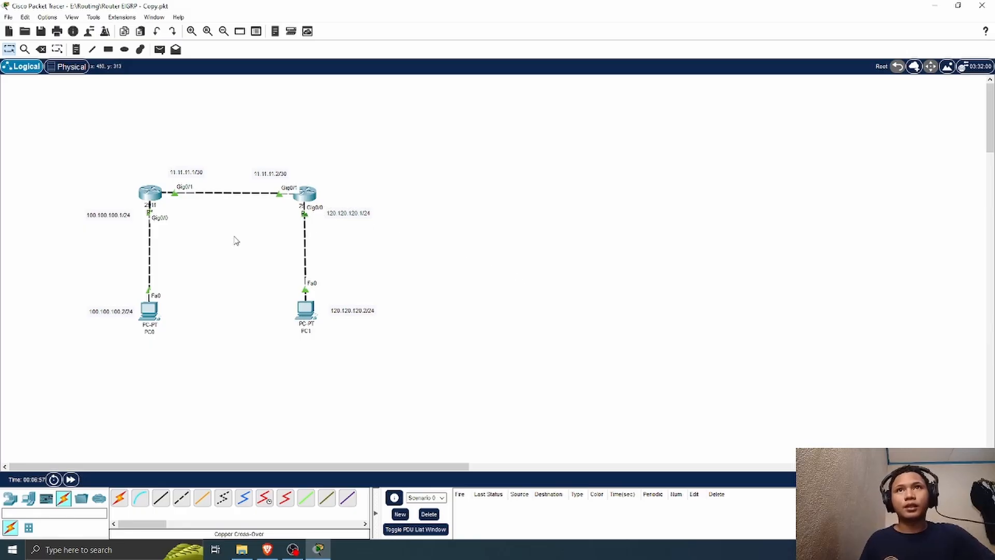
Step: Open R1's command line and exit interface configuration back to global configuration mode
click(150, 194)
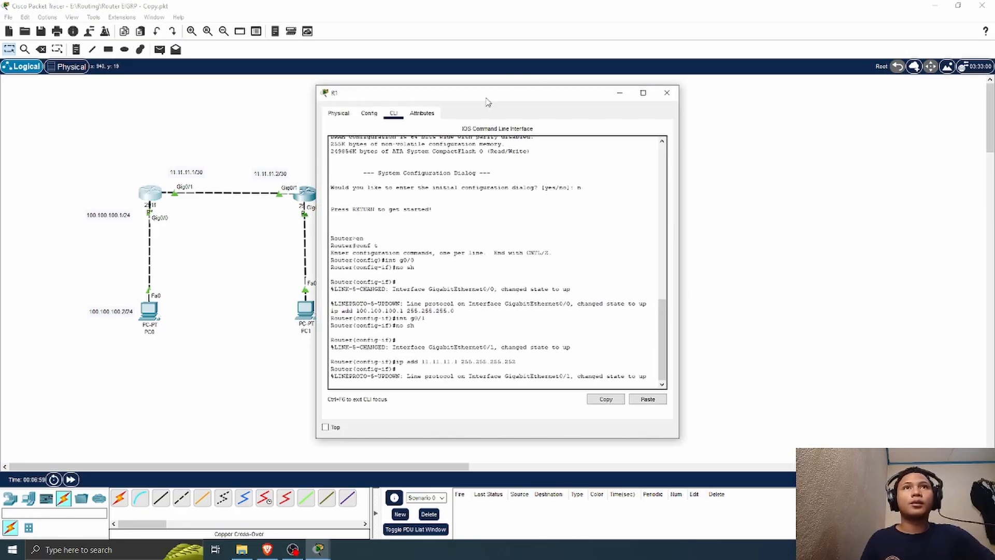
drag(490, 91, 694, 87)
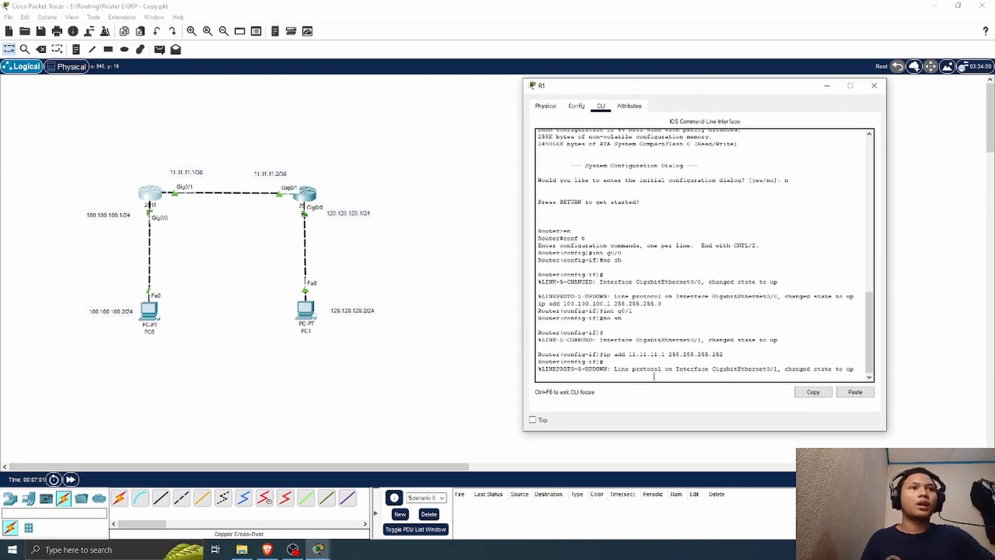
key(Return)
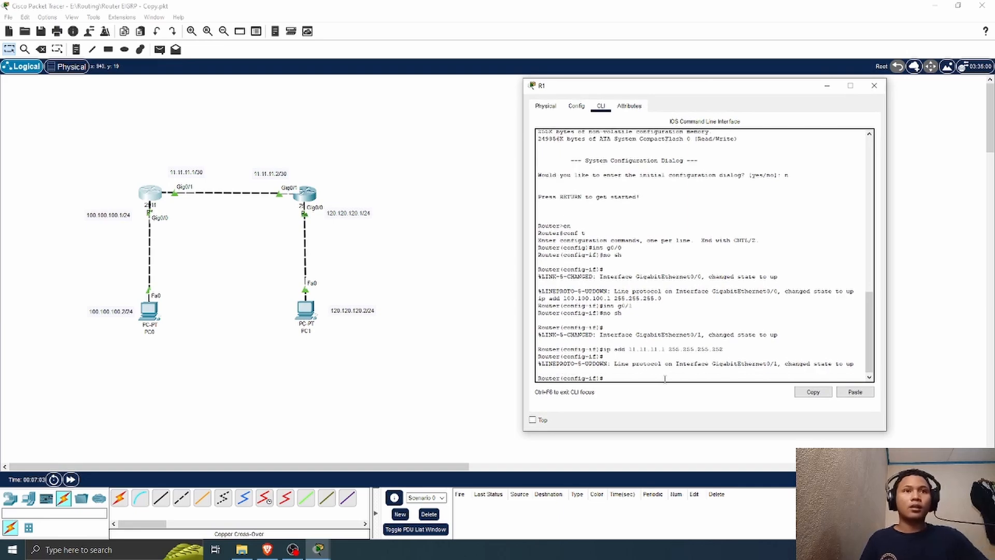
text(ex)
key(Return)
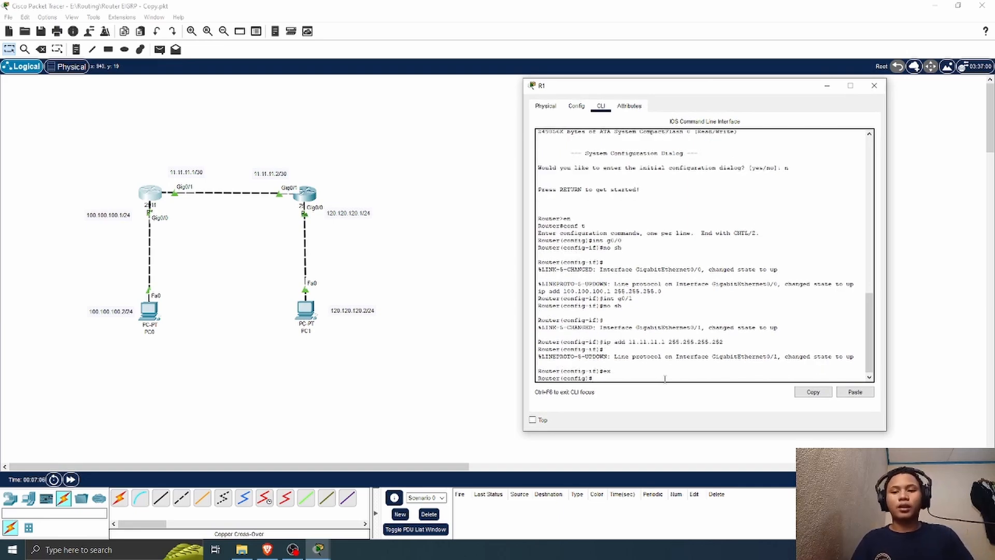
Step: Look up the process ID options for router ospf and start OSPF with process ID 10 on R1
text(router )
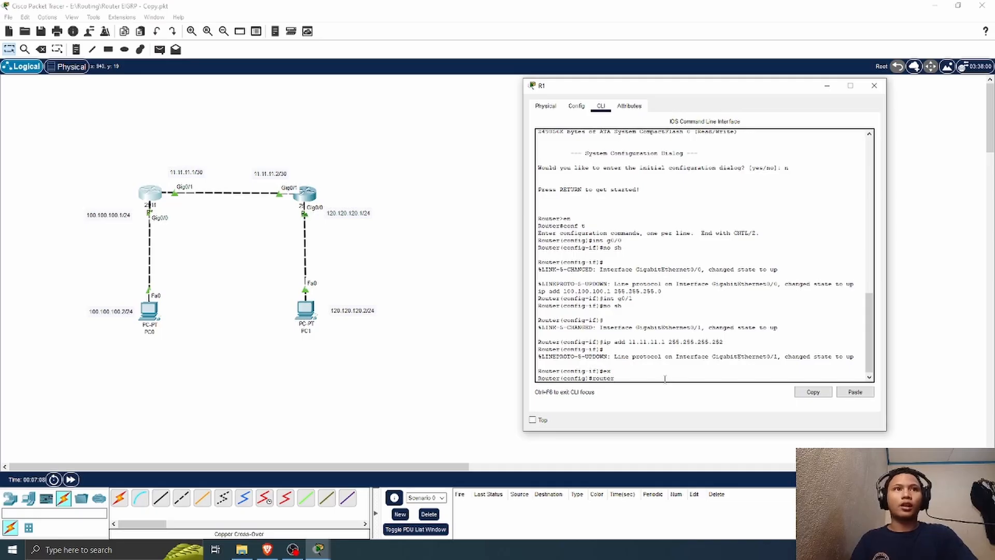
text(e)
text(spf)
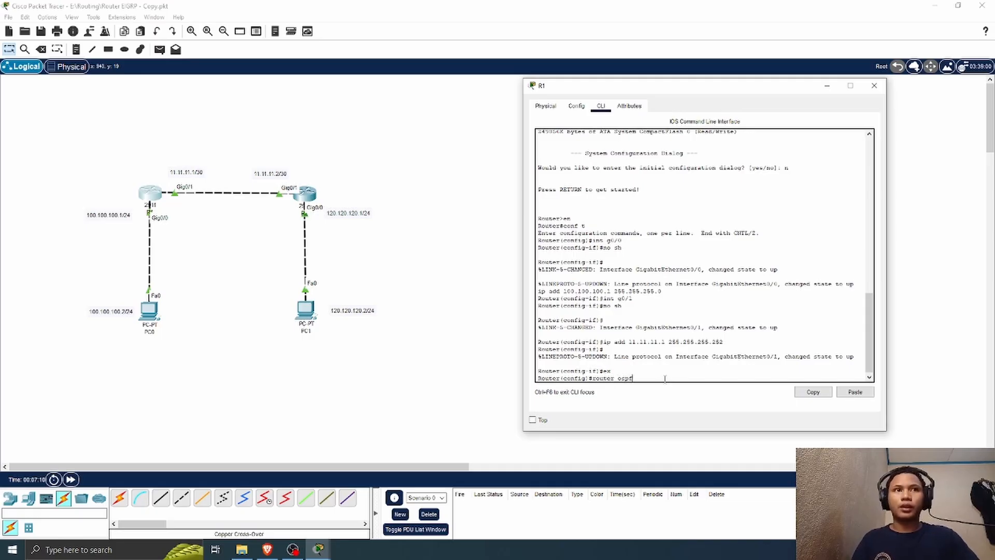
text( ?)
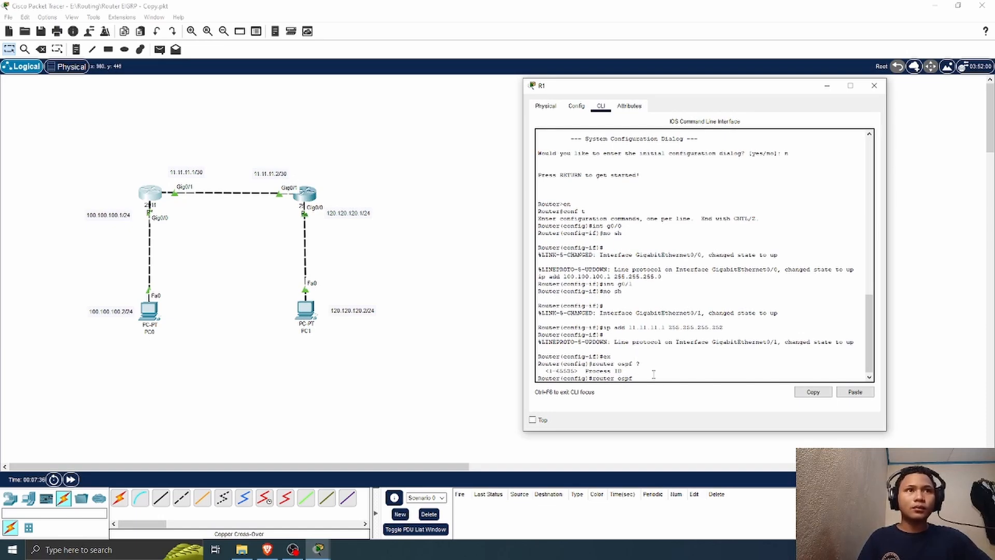
text(10)
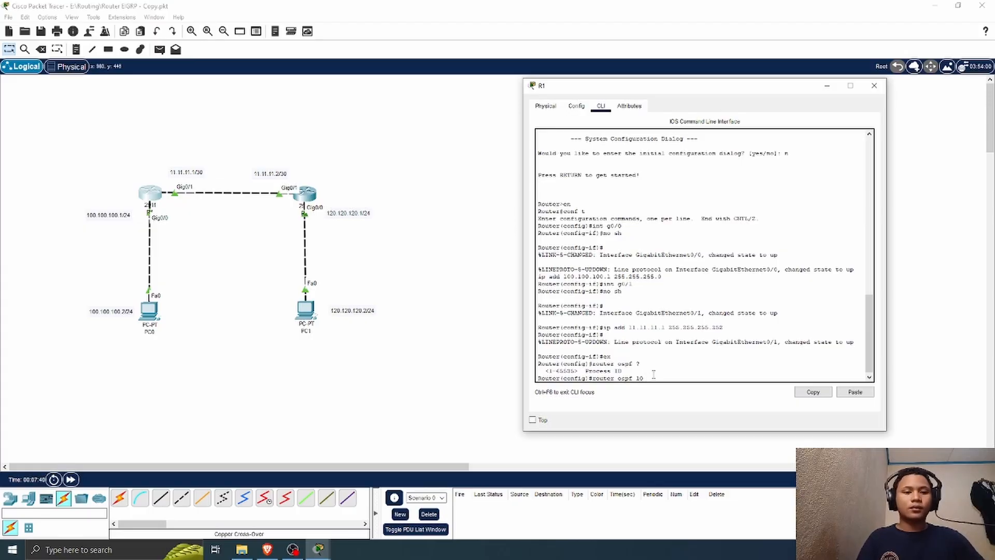
key(Return)
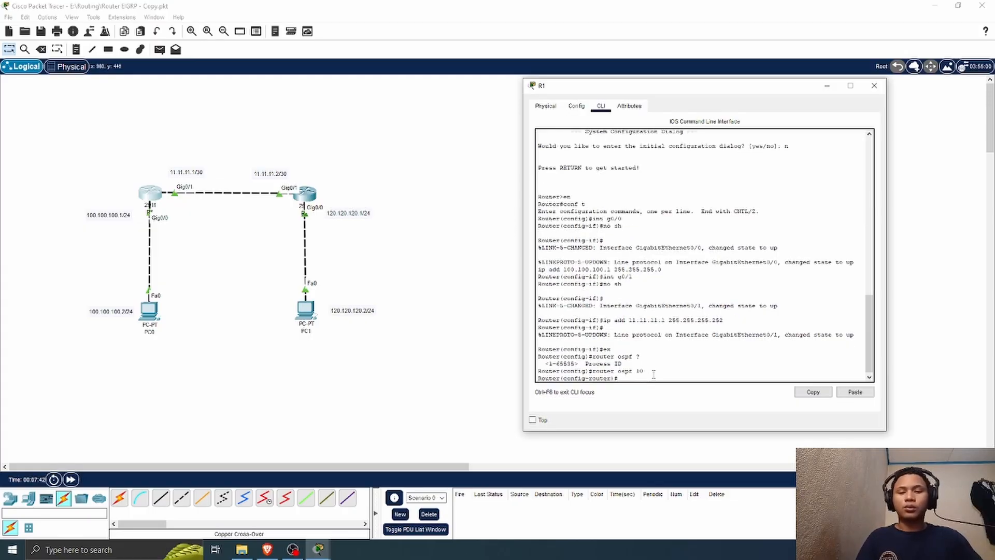
Step: Begin an OSPF network statement for 11.11.11.0 on R1 and query the argument that follows the address
text(nfig-router)#net)
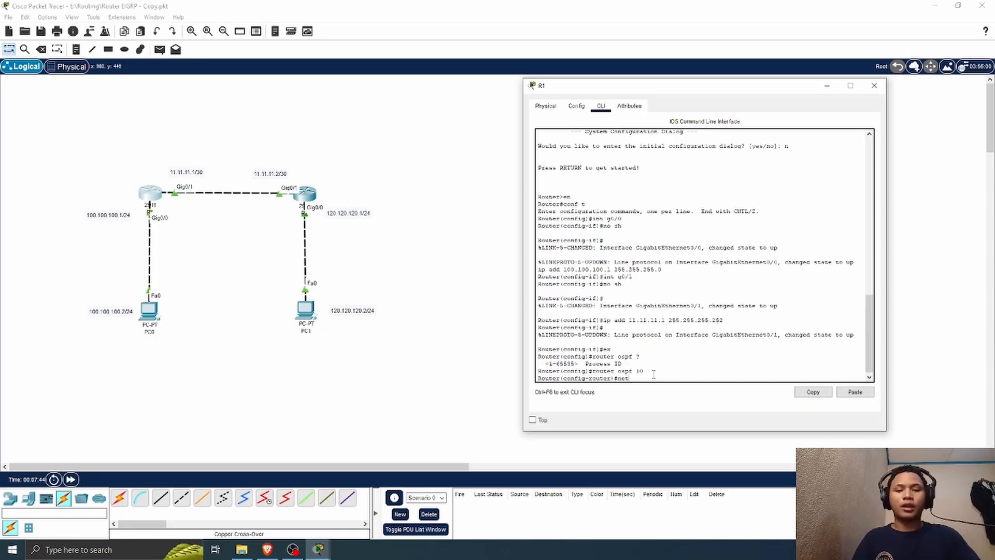
text(work )
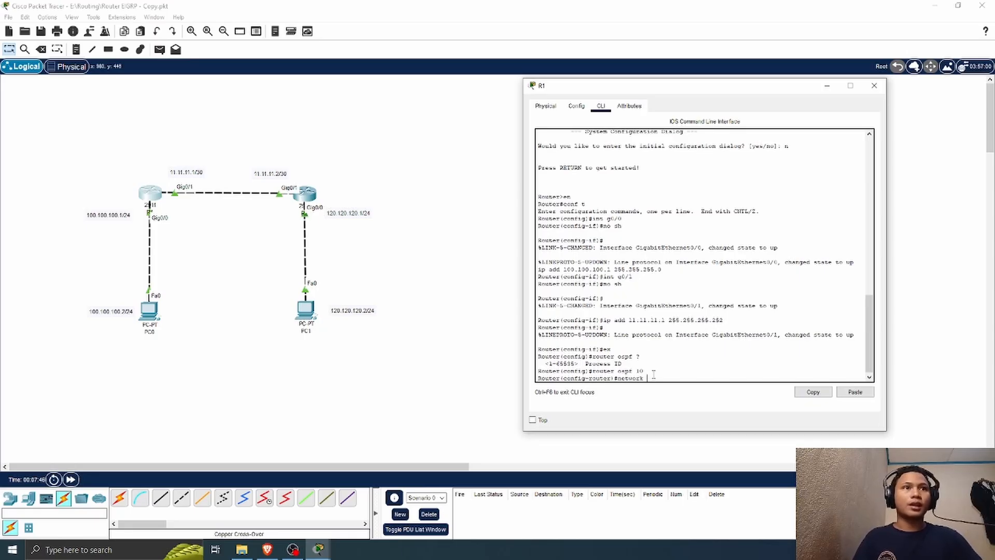
text(11.1)
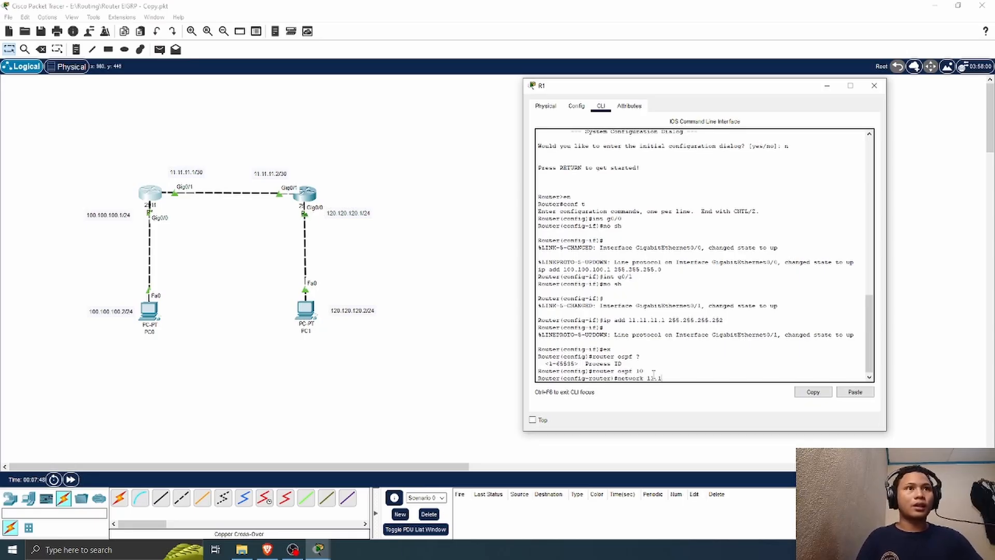
text(1.11.0)
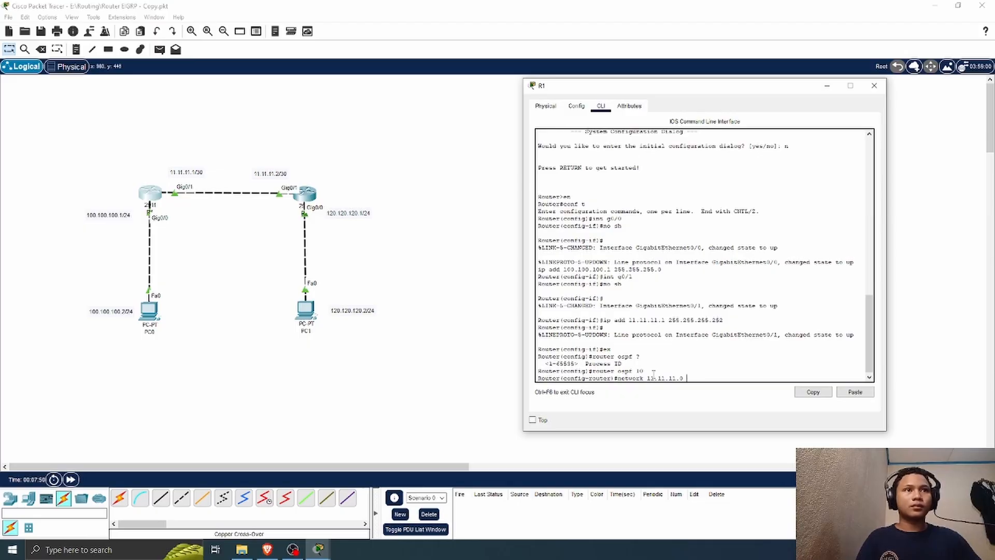
text( ?)
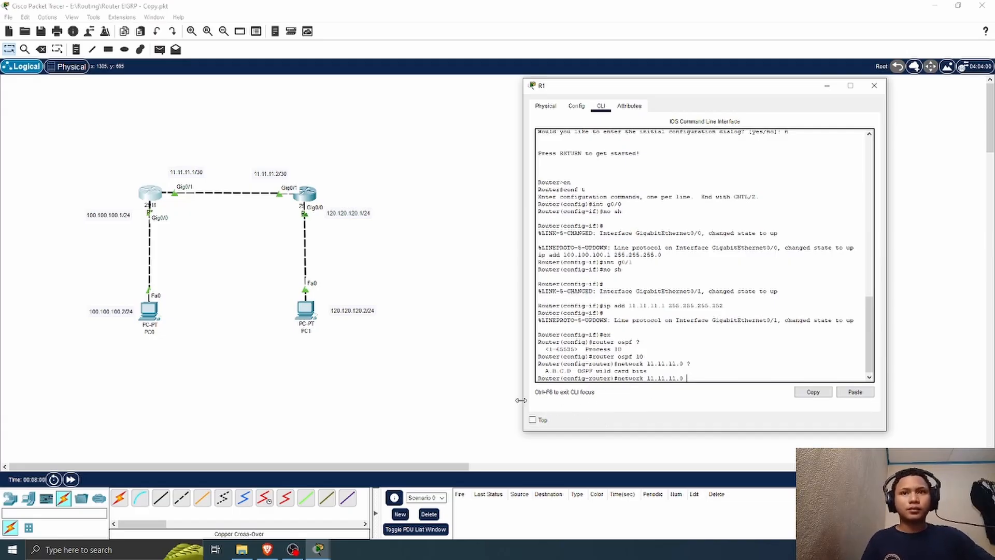
Step: Open Notepad beside R1's window and write 255.255.255.255 on the first line
click(68, 550)
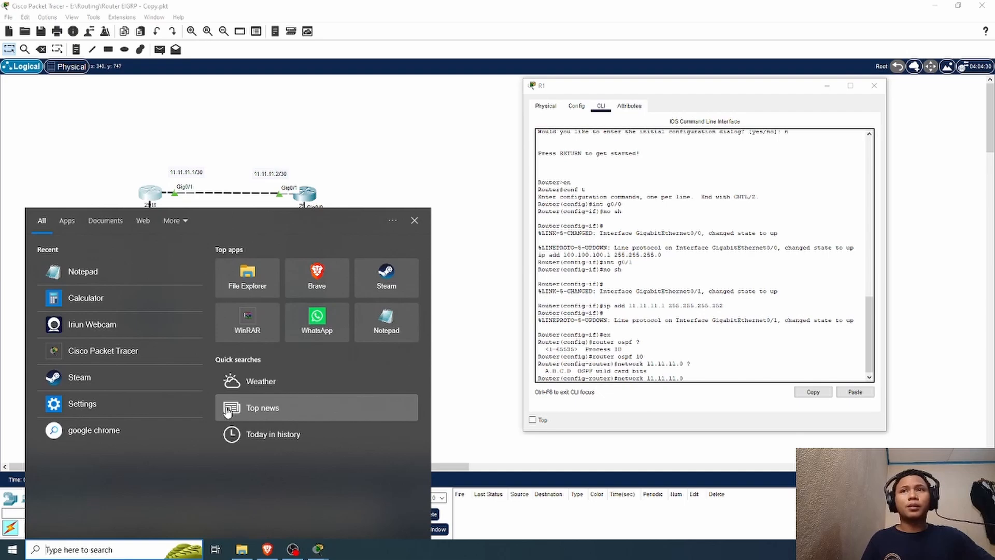
click(106, 275)
drag(173, 86, 318, 85)
text(255.255.25)
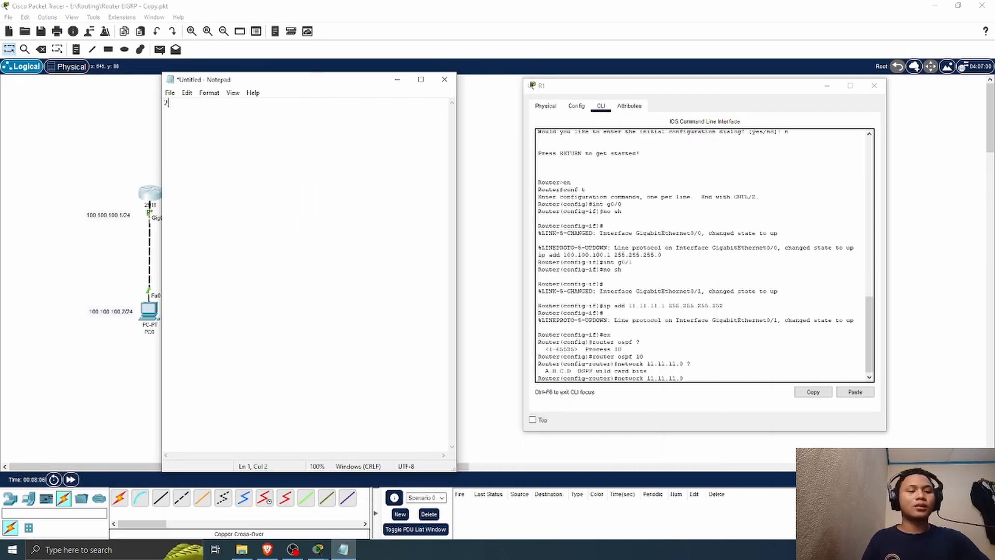
text(5)
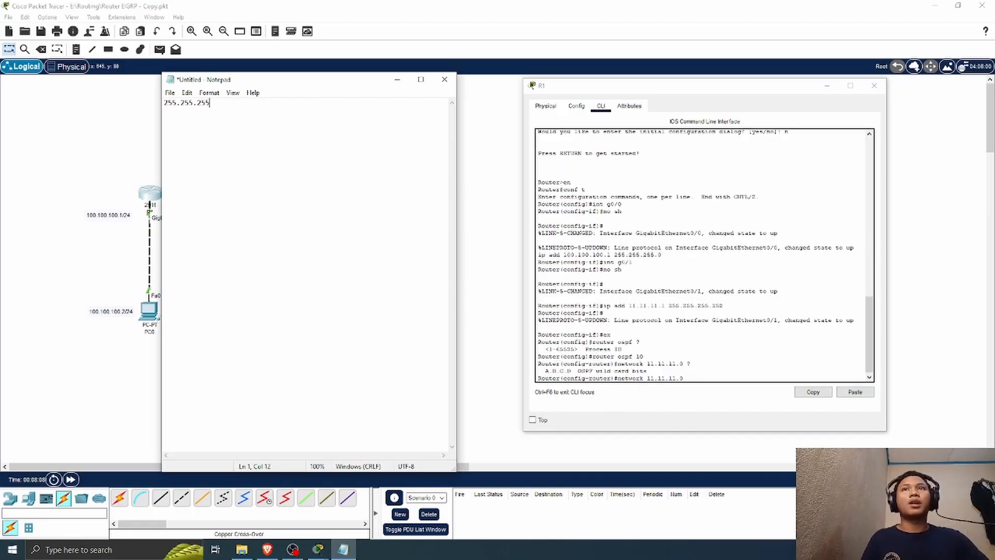
text(.255 )
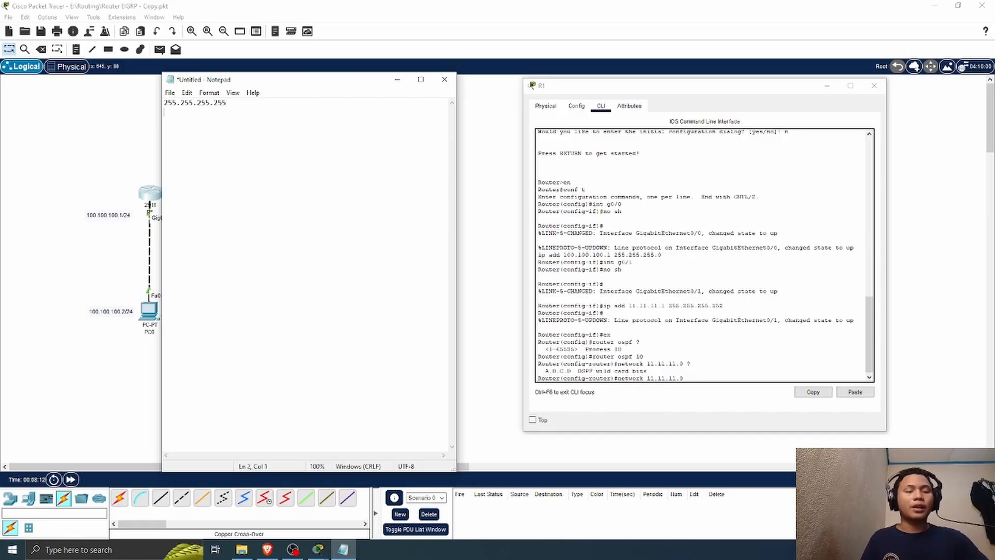
text(255.255)
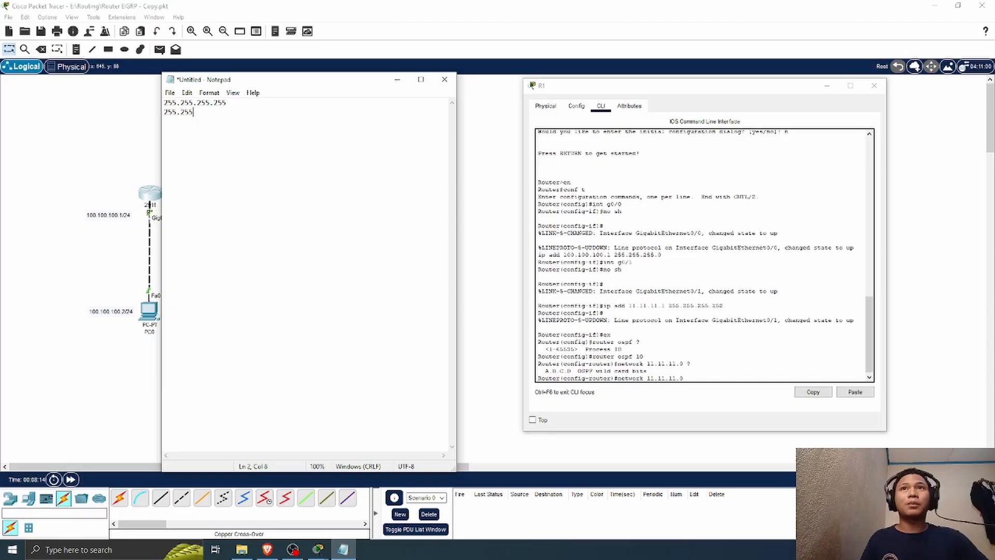
text(.255)
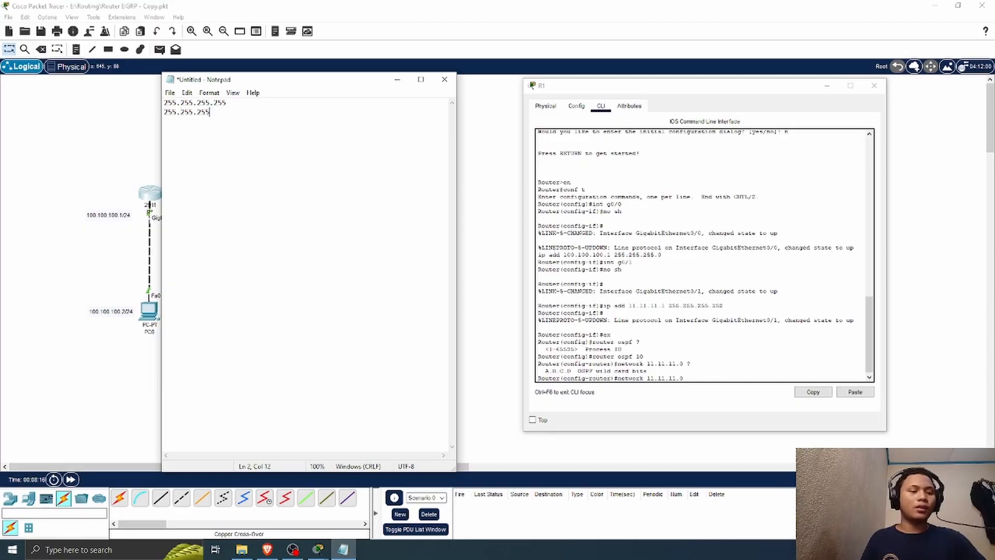
text(2525)
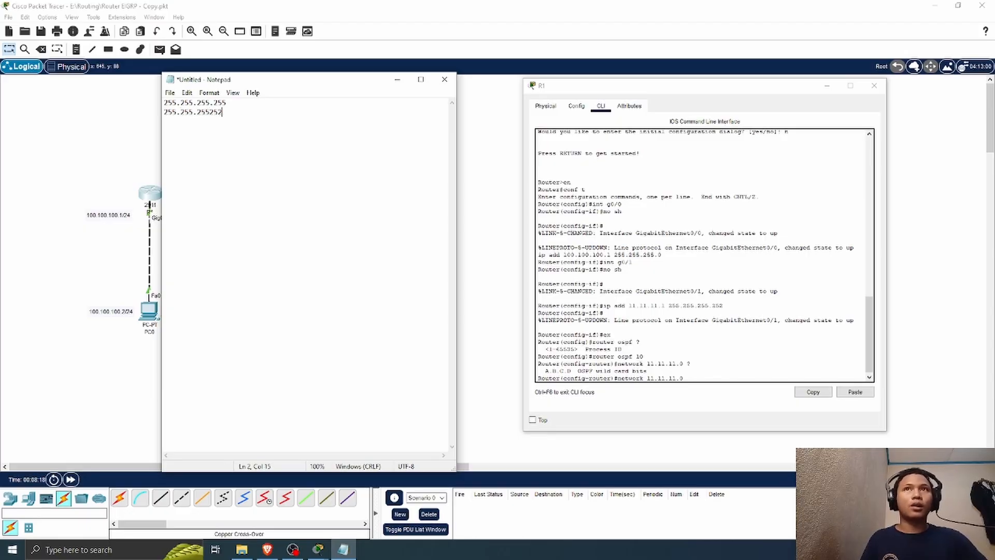
Step: Write the /30 subnet mask 255.255.255.252 on the second line of the note
key(BackSpace)
key(BackSpace)
key(BackSpace)
key(BackSpace)
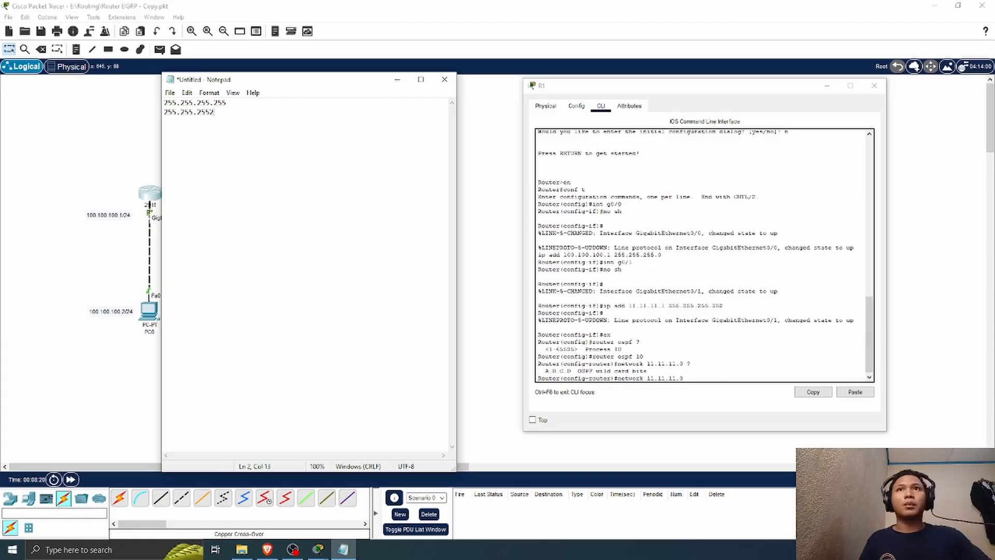
text(.)
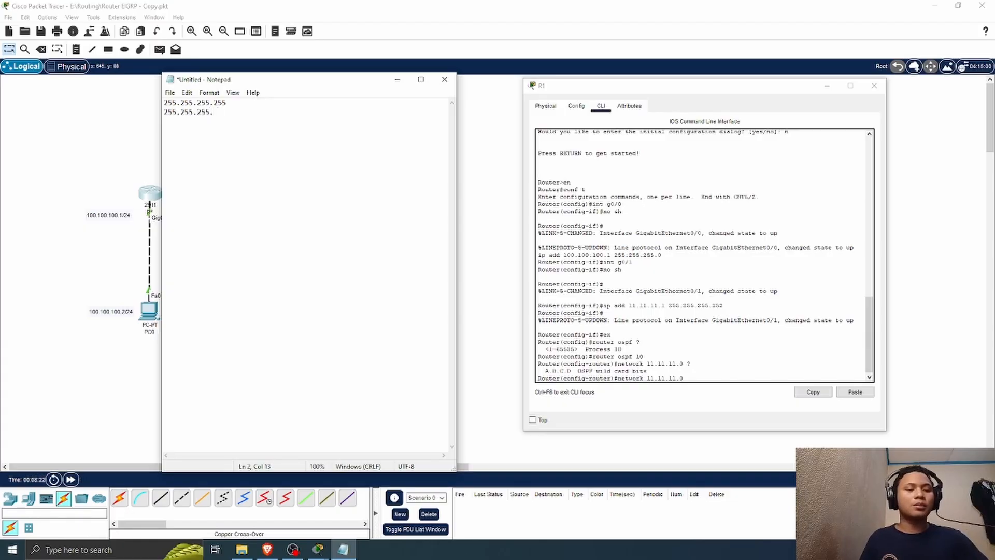
text(255)
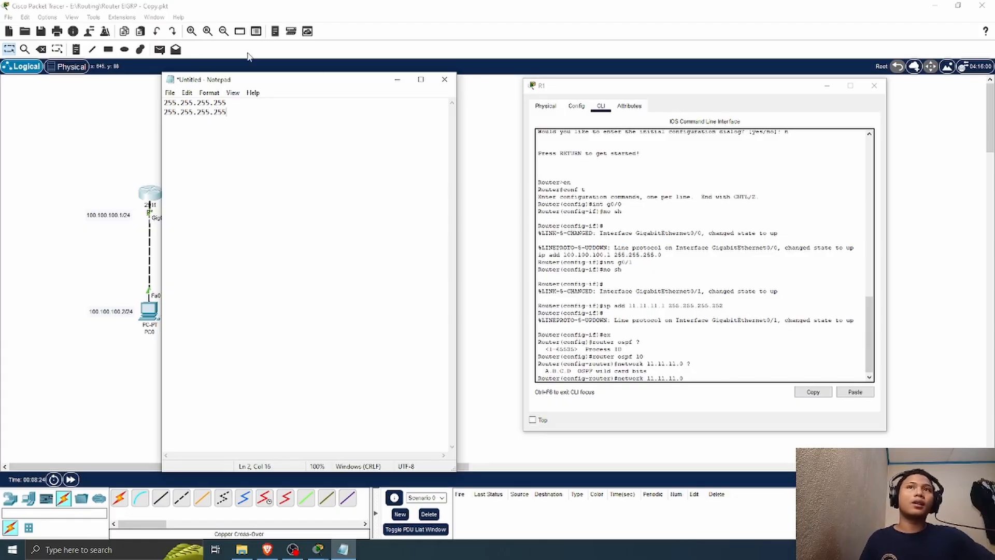
drag(294, 84, 520, 66)
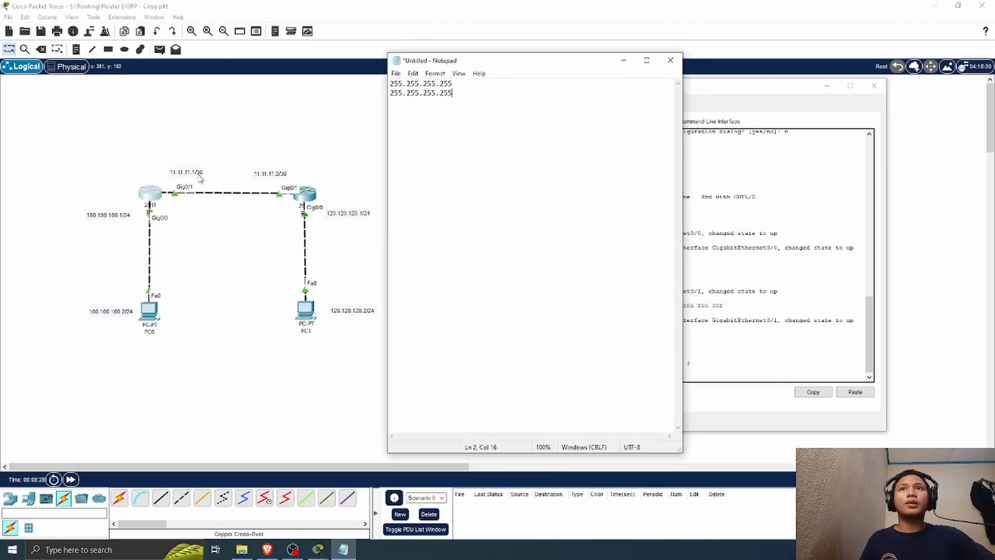
key(BackSpace)
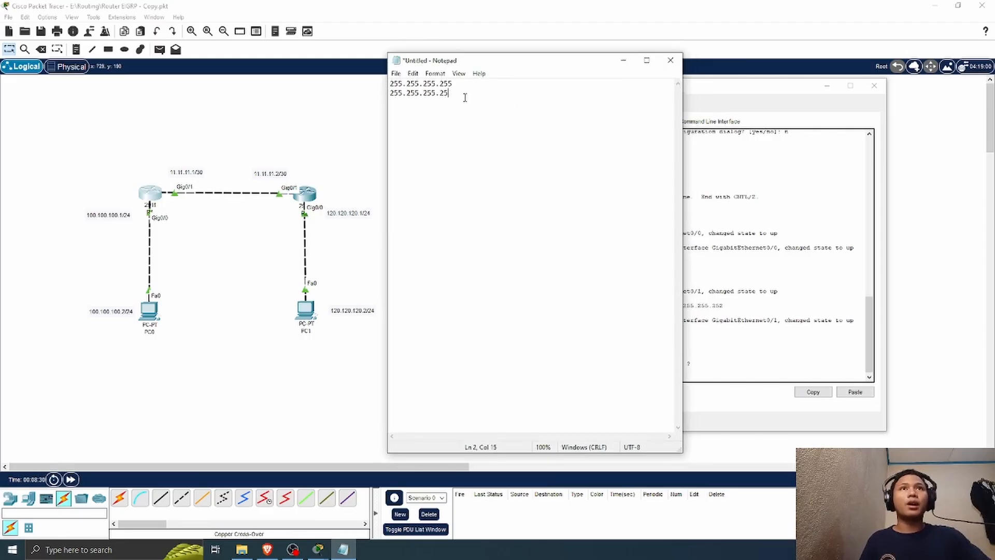
text(2)
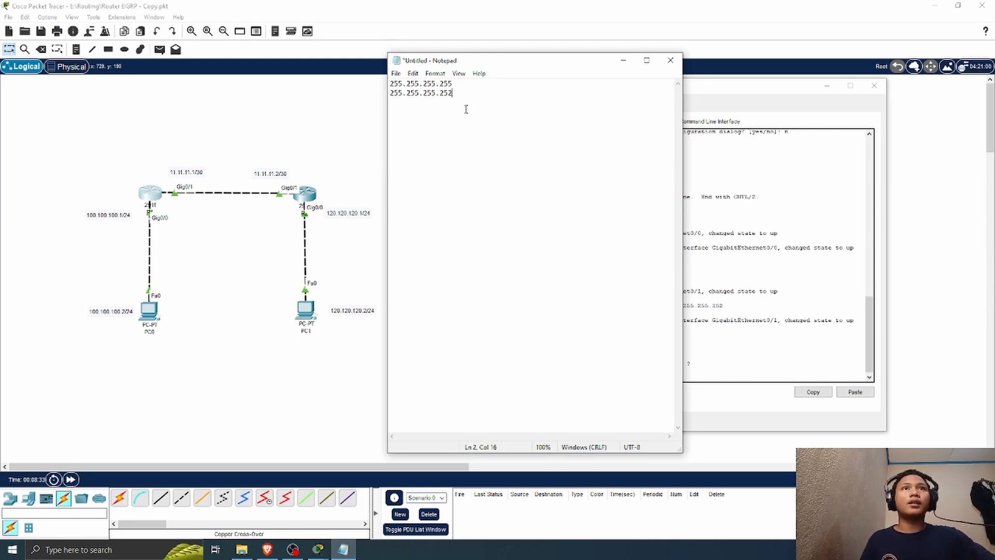
Step: Subtract the two masks in the note and write the wildcard mask 0.0.0.3 on the third line
key(Return)
text(0.0)
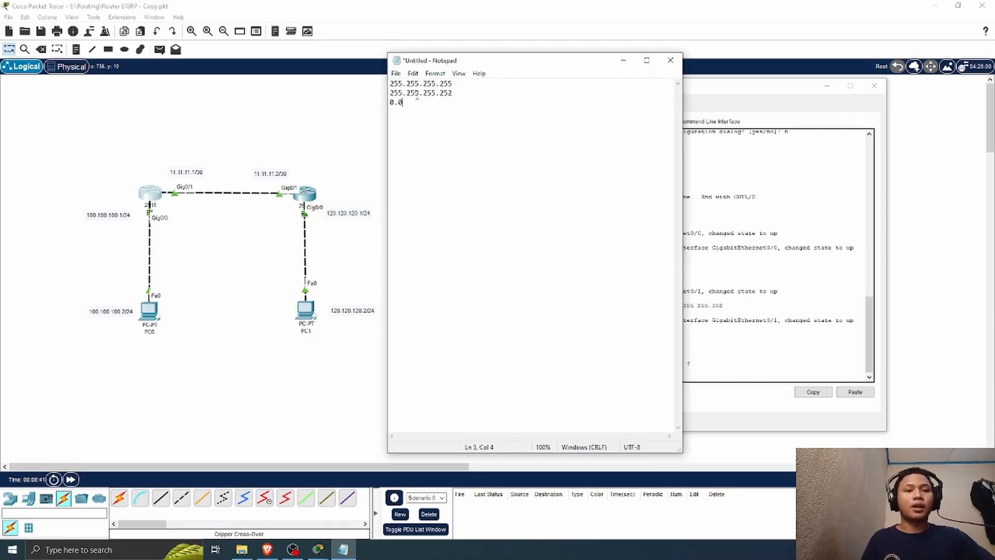
text(.0)
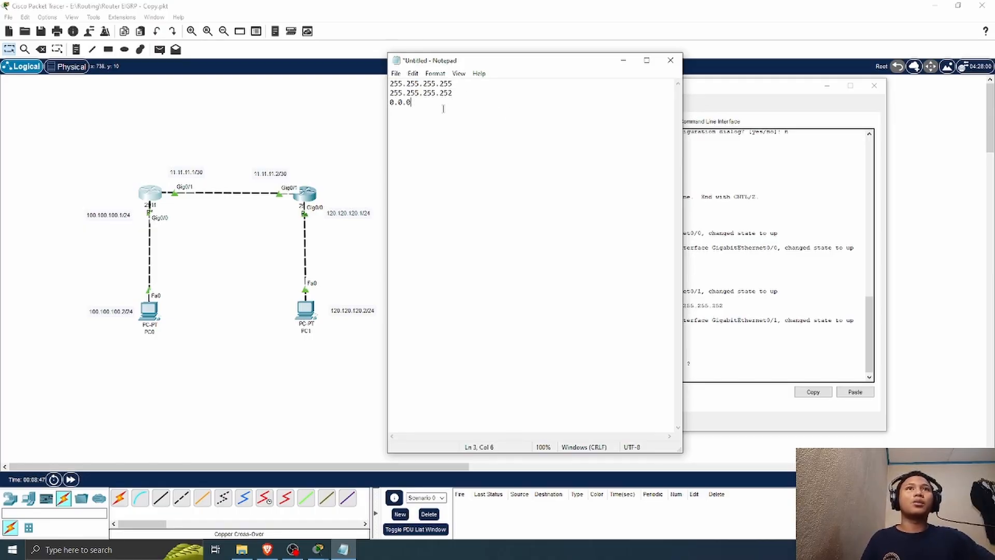
text(.3)
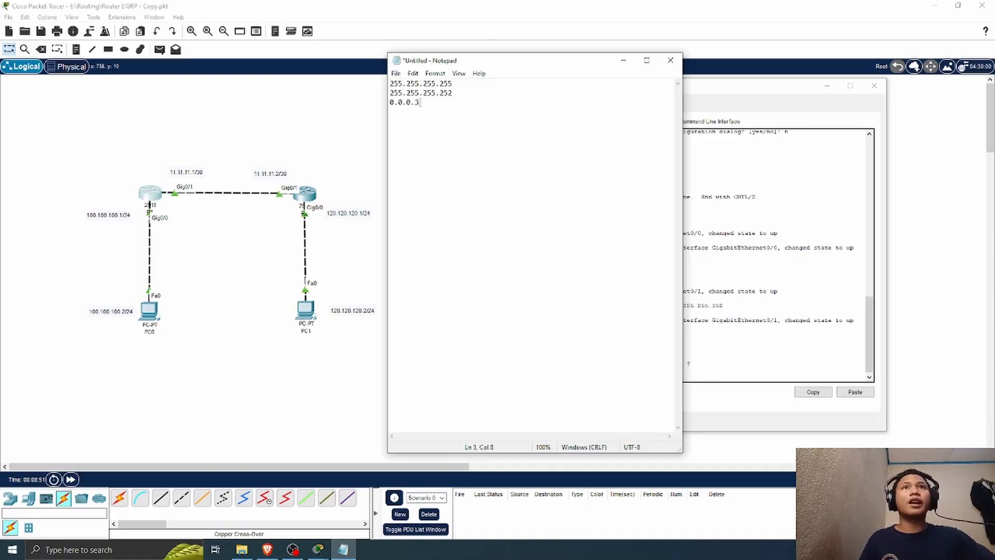
Step: Move the note beside R1's command line and examine its all-255 mask, /30 subnet mask and resulting wildcard mask
drag(421, 102, 382, 107)
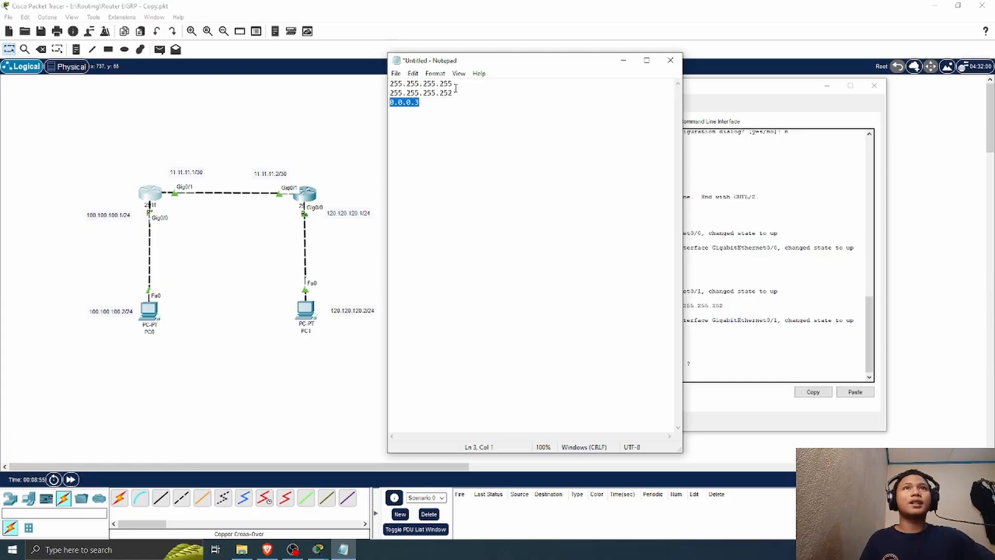
mouse_move(458, 85)
mouse_down()
mouse_move(390, 84)
mouse_move(399, 102)
mouse_move(443, 84)
mouse_move(459, 90)
mouse_up()
click(391, 92)
drag(508, 63, 401, 63)
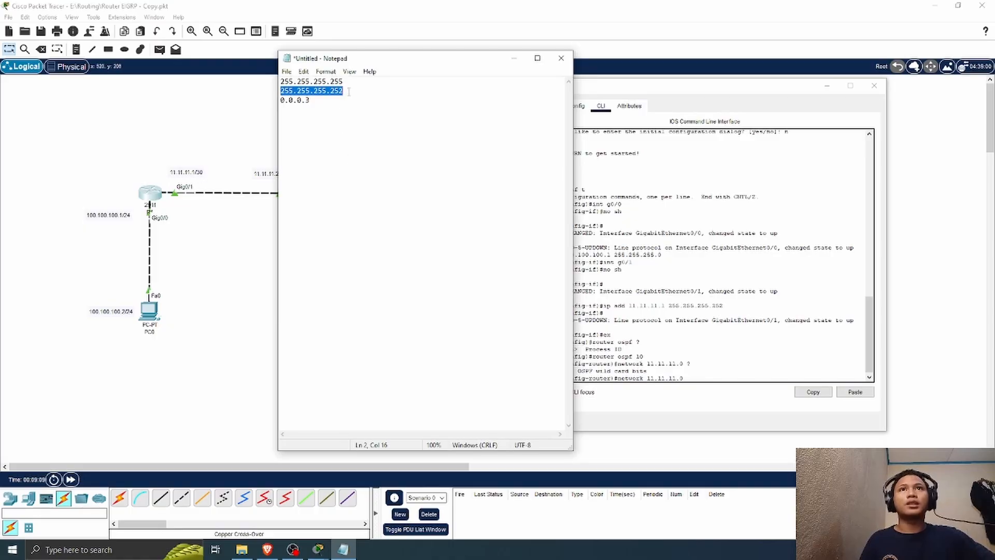
drag(348, 92, 278, 93)
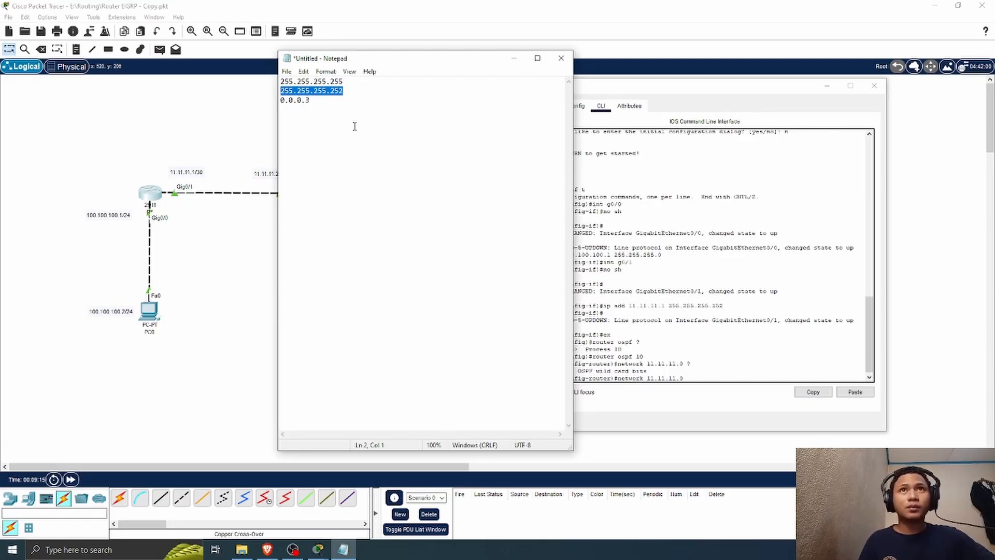
drag(345, 83, 282, 81)
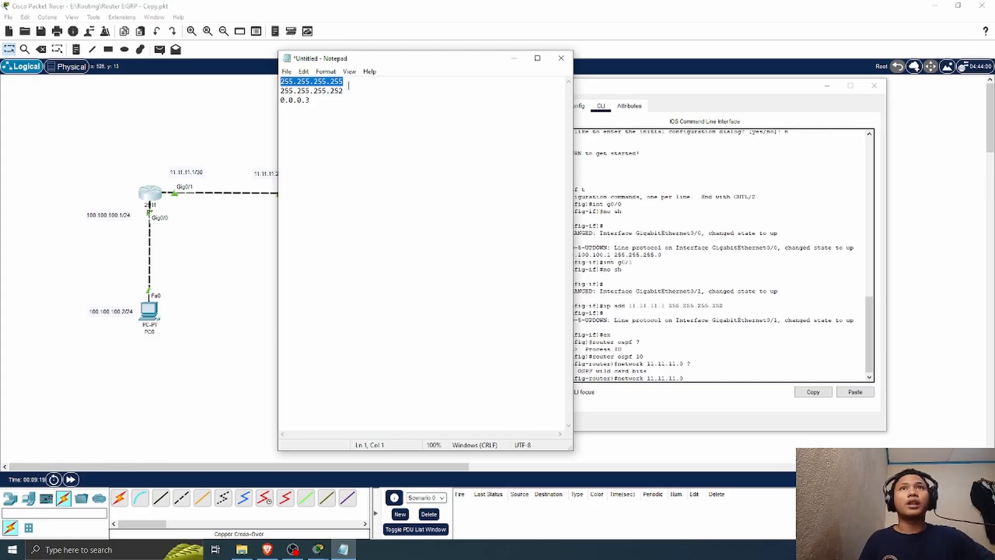
drag(347, 91, 272, 91)
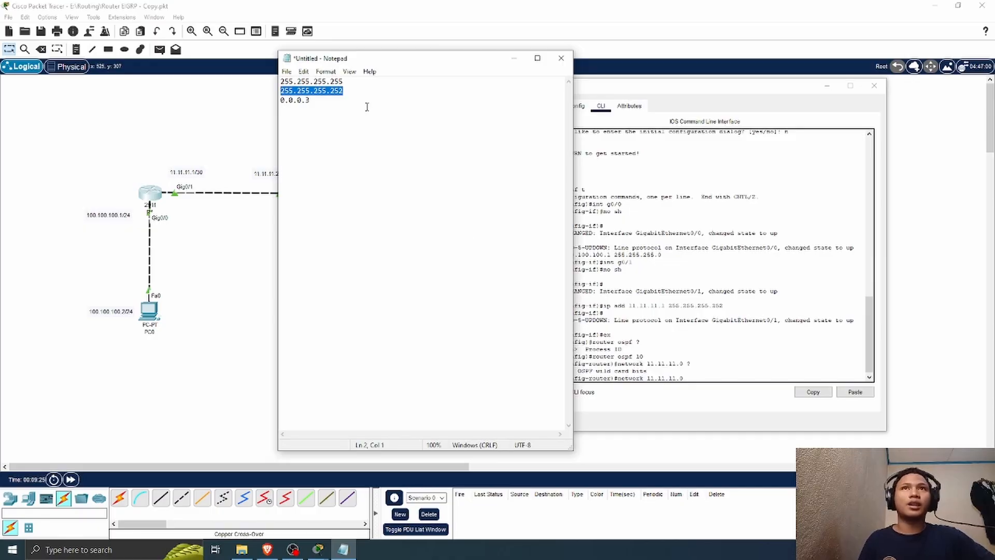
Step: Try to enter R1's OSPF network statement for 11.11.11.0 with wildcard mask 0.0.0.3 and no area
click(694, 381)
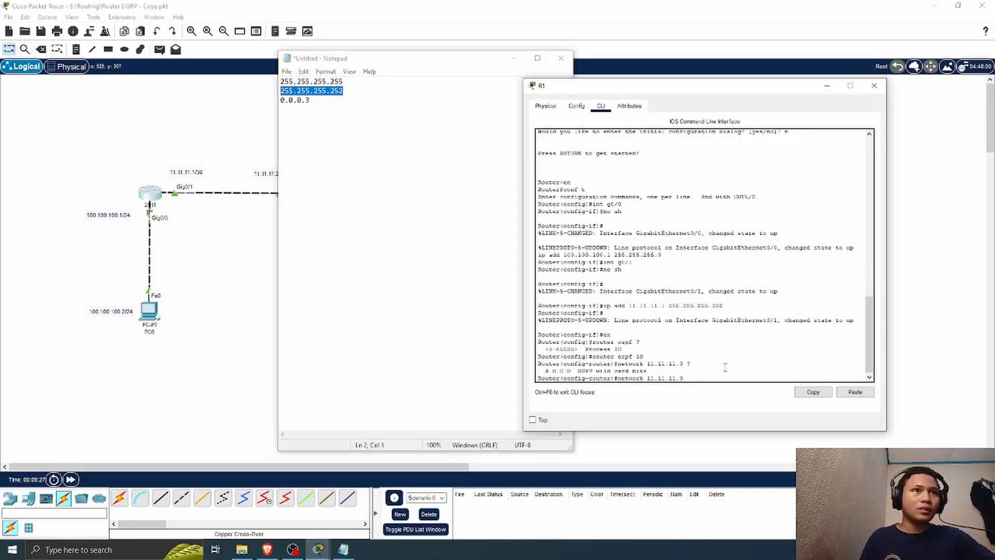
text(0.)
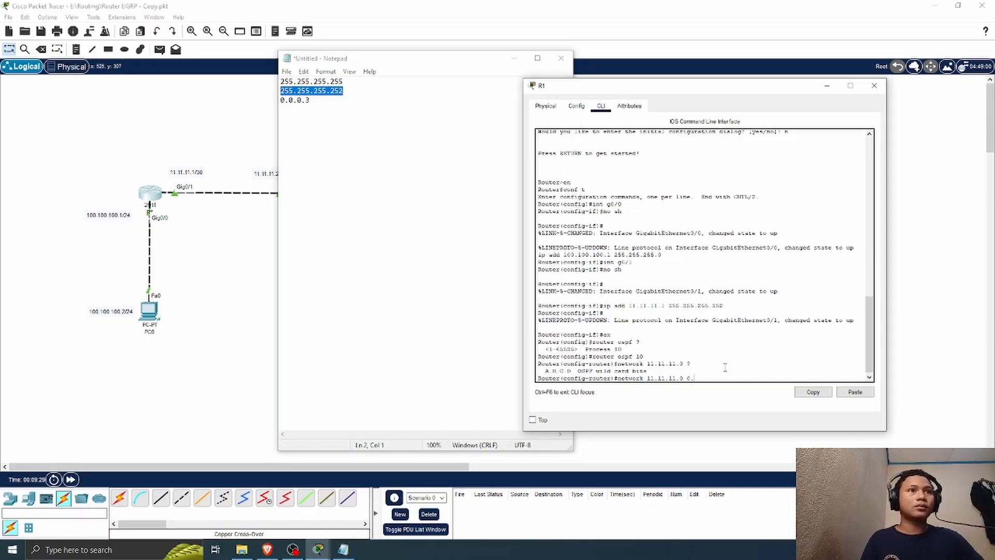
text(0.0.3)
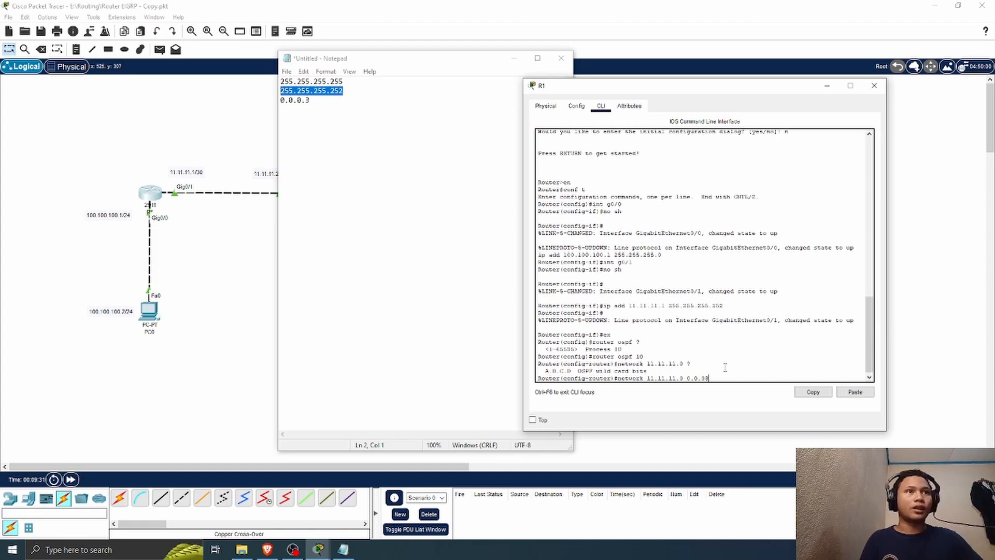
key(Return)
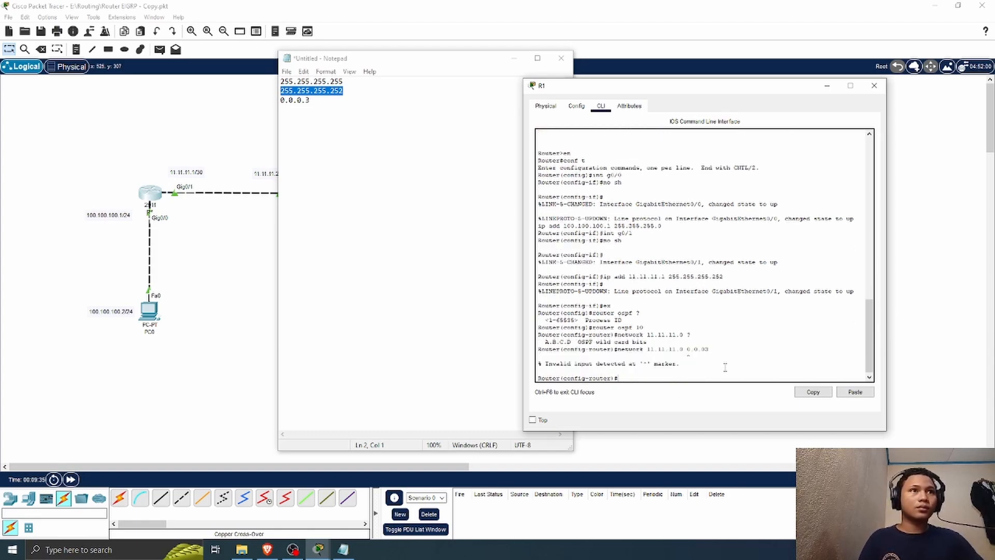
key(Up)
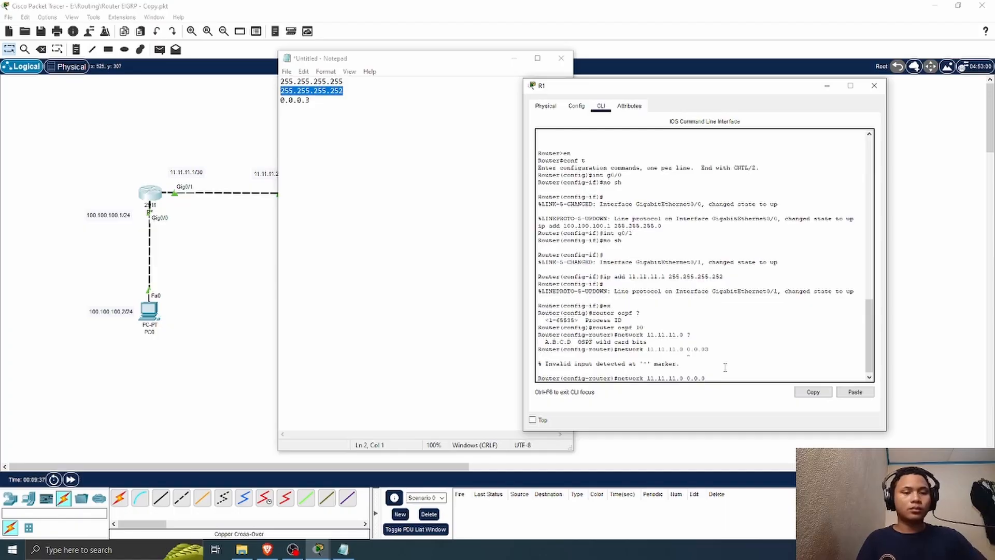
text(.3)
key(Return)
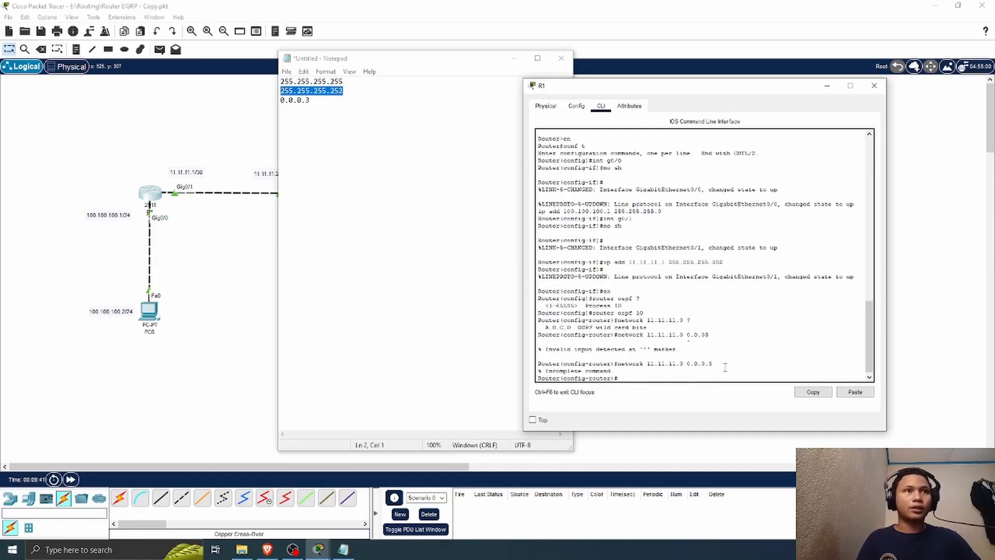
Step: Query the argument after the wildcard mask and advertise network 11.11.11.0 0.0.0.3 in OSPF area 0 on R1
key(Up)
text(?)
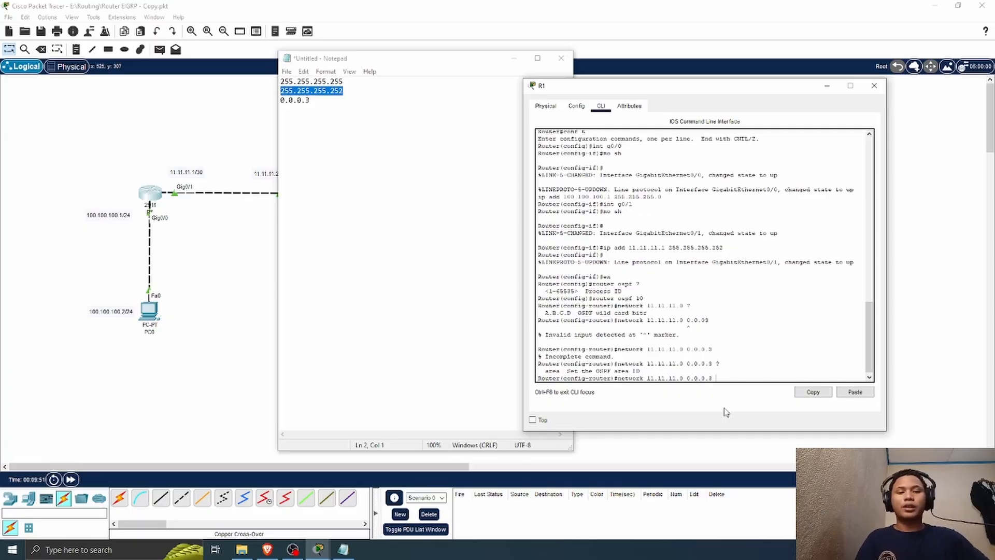
text(0)
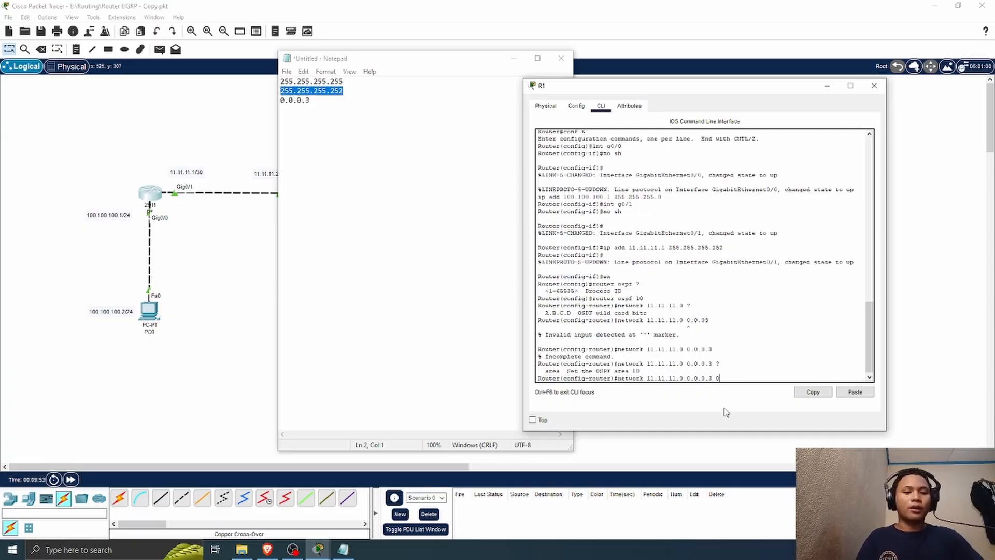
key(Return)
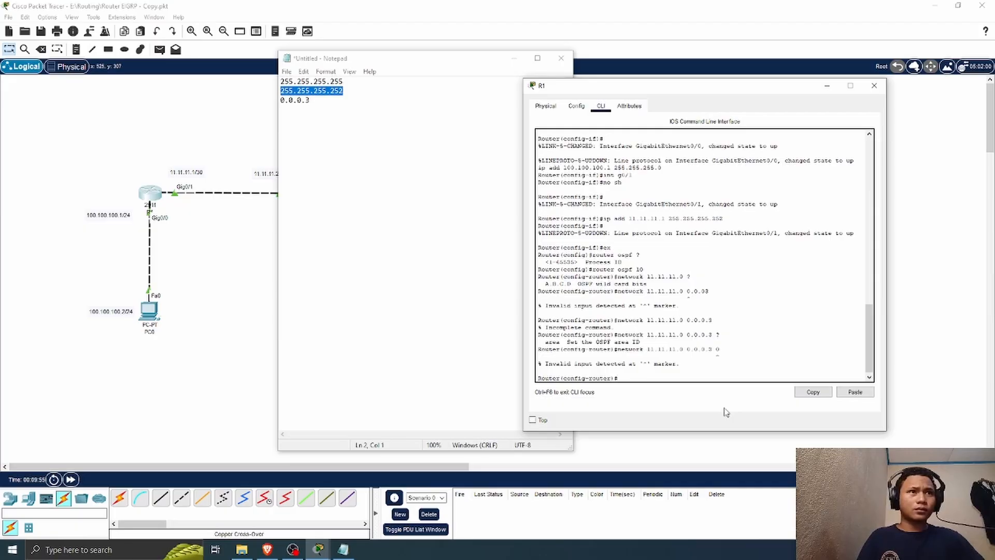
key(Up)
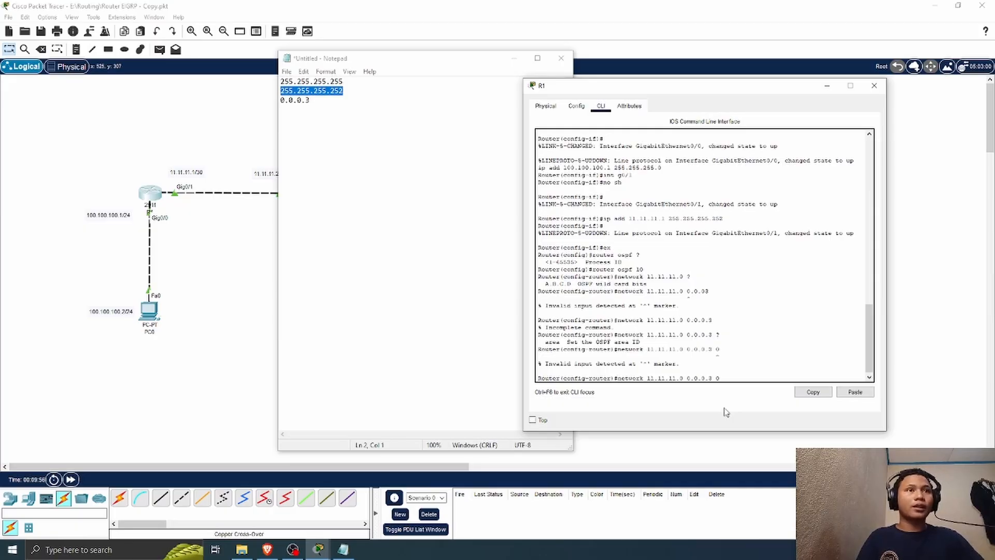
text(rea)
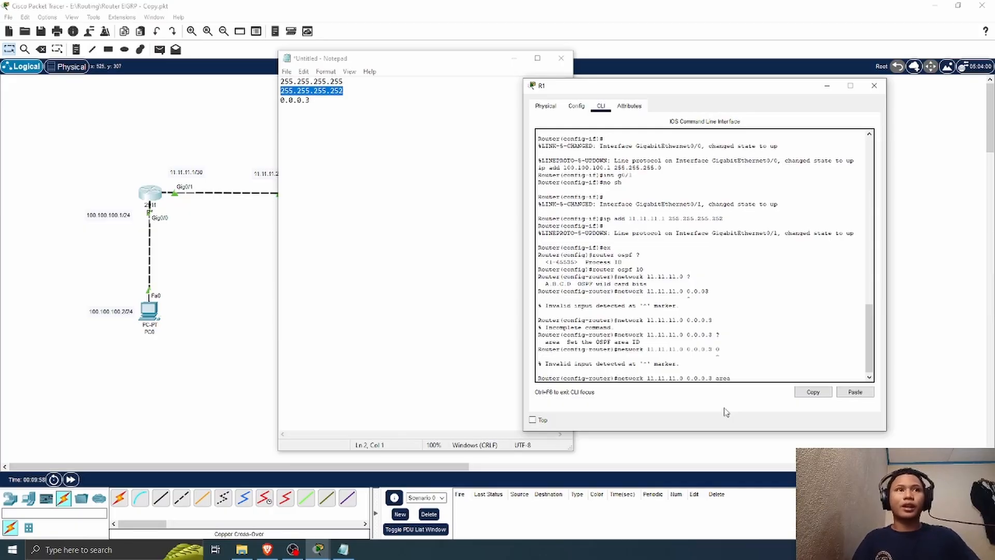
key(Return)
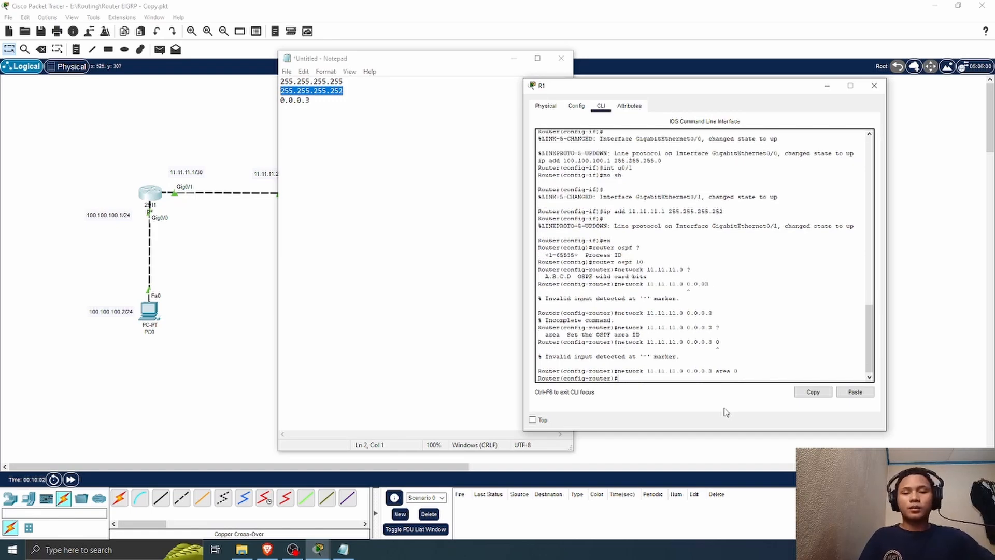
Step: Begin an OSPF network statement for R1's PC-side network 100.100.100.0 by reusing the previous command
key(Up)
key(BackSpace)
key(BackSpace)
key(BackSpace)
key(BackSpace)
key(BackSpace)
key(BackSpace)
key(BackSpace)
key(BackSpace)
key(BackSpace)
key(BackSpace)
key(BackSpace)
key(BackSpace)
key(BackSpace)
key(BackSpace)
key(BackSpace)
key(BackSpace)
key(BackSpace)
key(BackSpace)
key(BackSpace)
key(BackSpace)
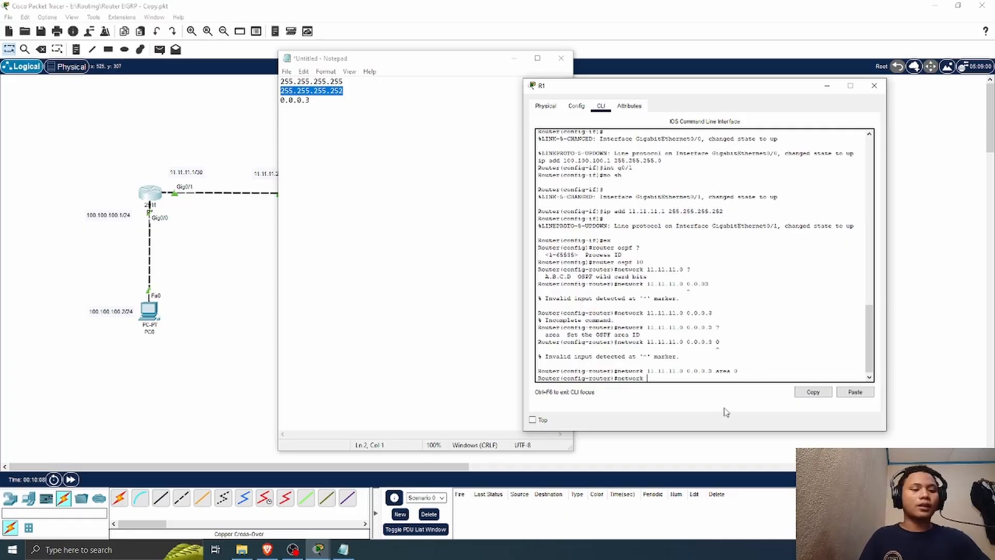
text(100.)
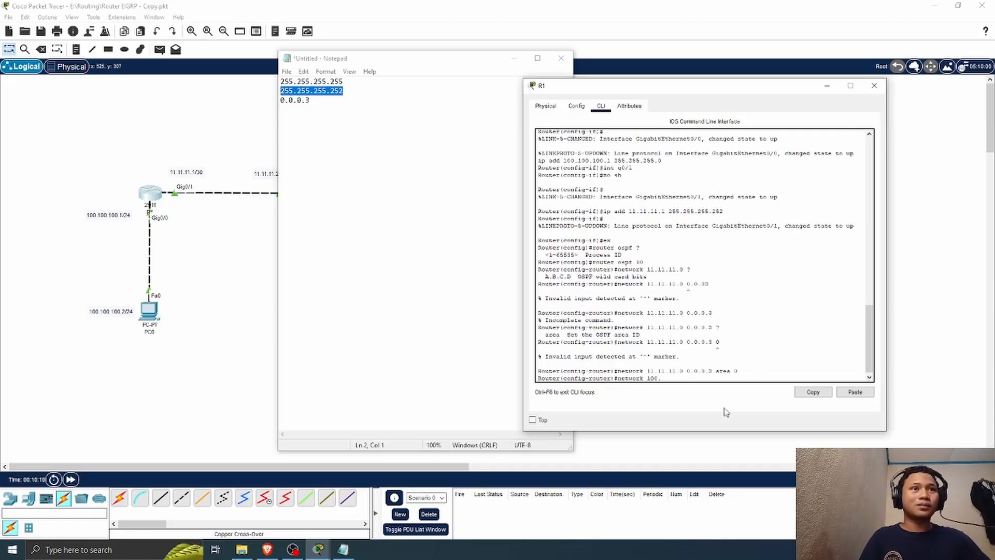
text(100.100.0)
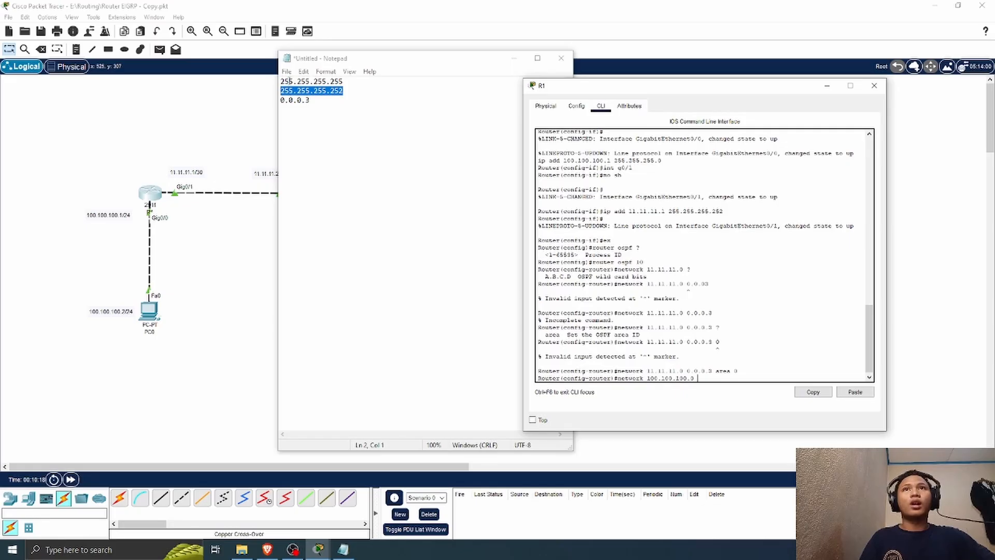
Step: Change the note's subnet mask to 255.255.255.0 and its wildcard mask to 0.0.0.255
click(350, 92)
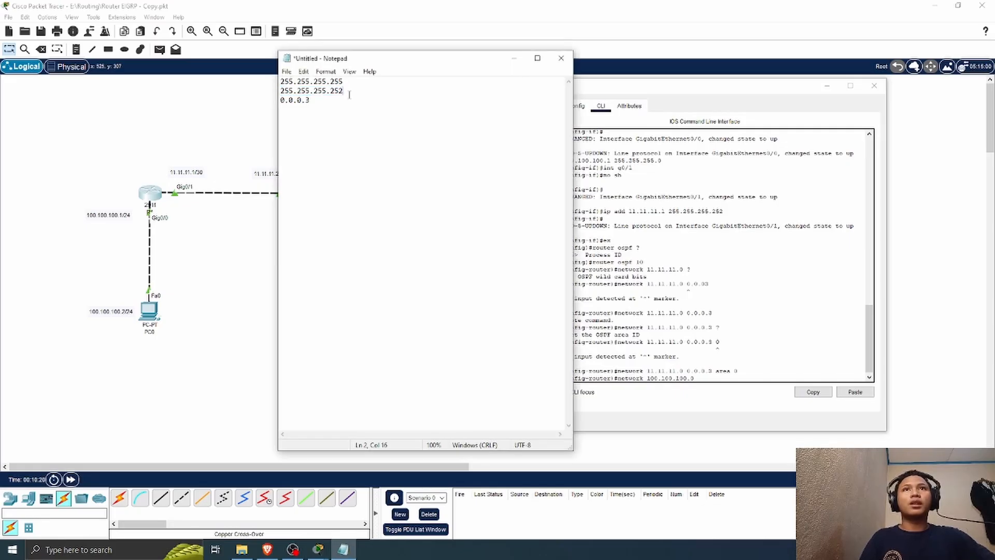
key(BackSpace)
key(BackSpace)
key(BackSpace)
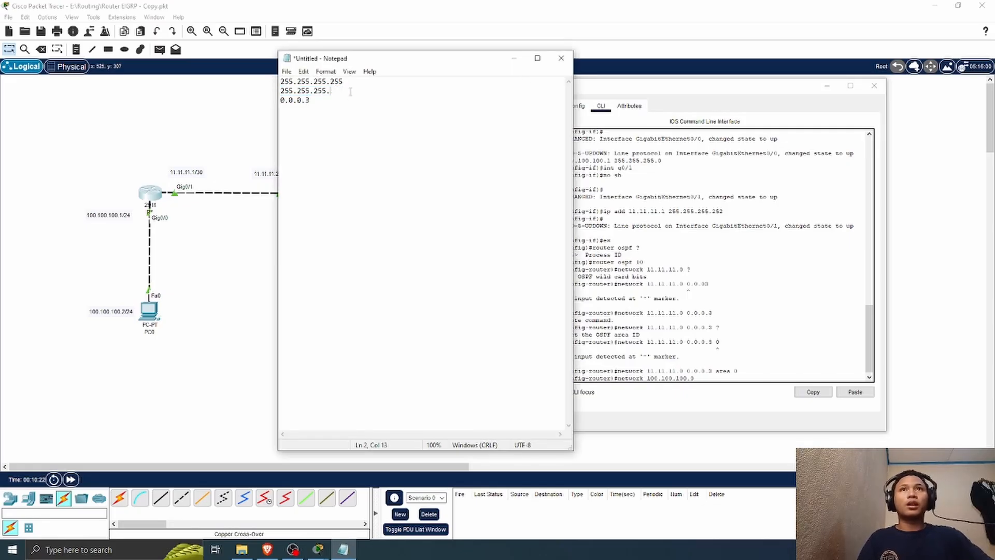
text(0)
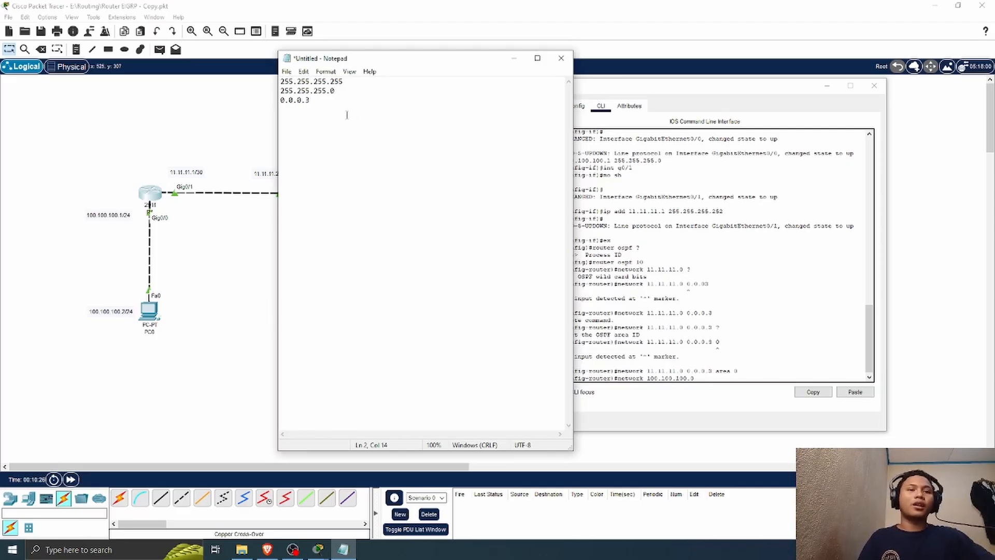
click(316, 104)
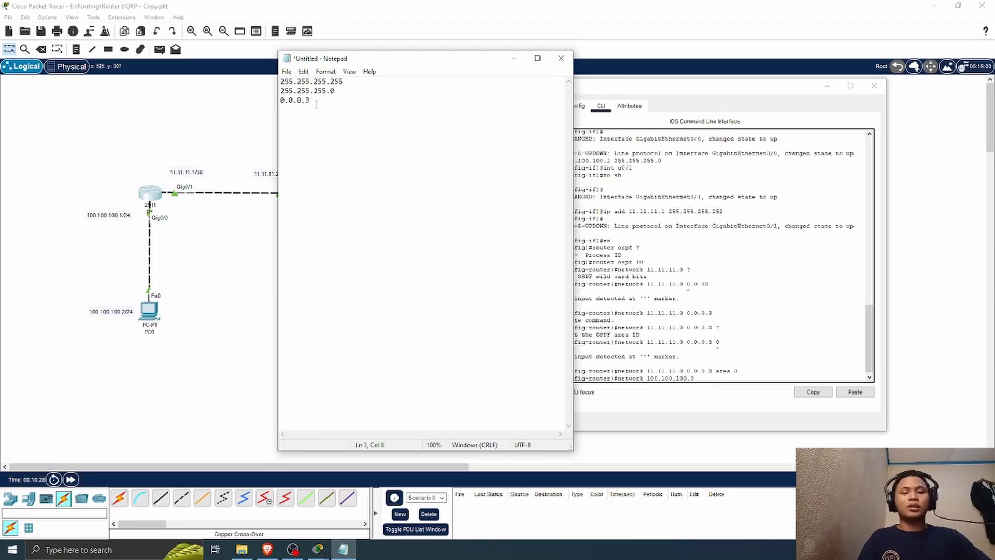
key(BackSpace)
text(255)
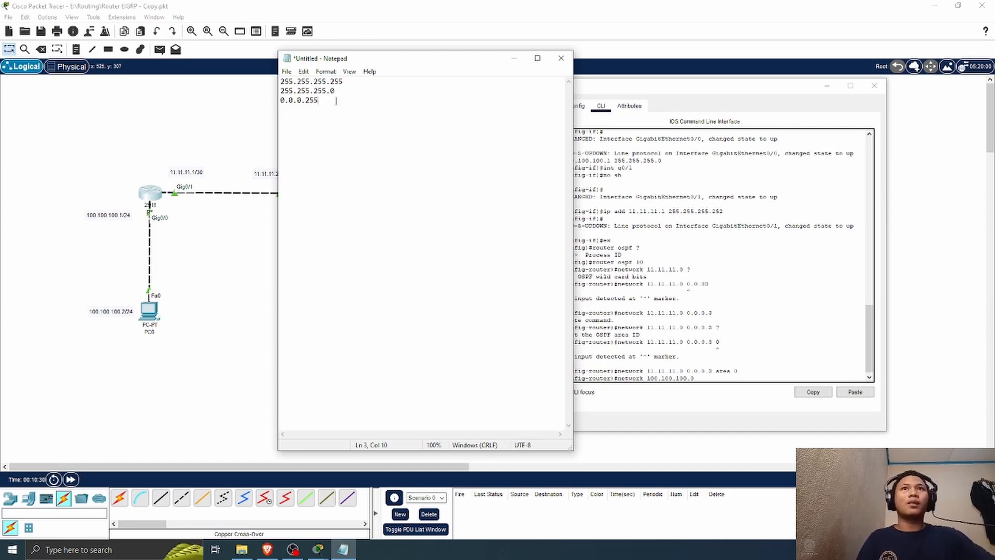
drag(319, 102, 277, 104)
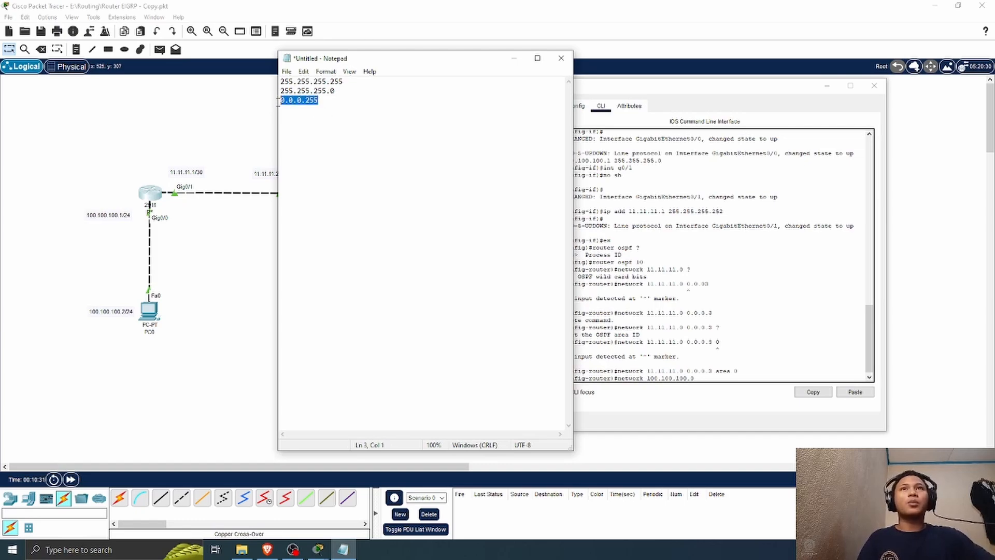
Step: Complete R1's network statement for 100.100.100.0 with wildcard mask 0.0.0.255 and area 0
click(713, 375)
text(0.)
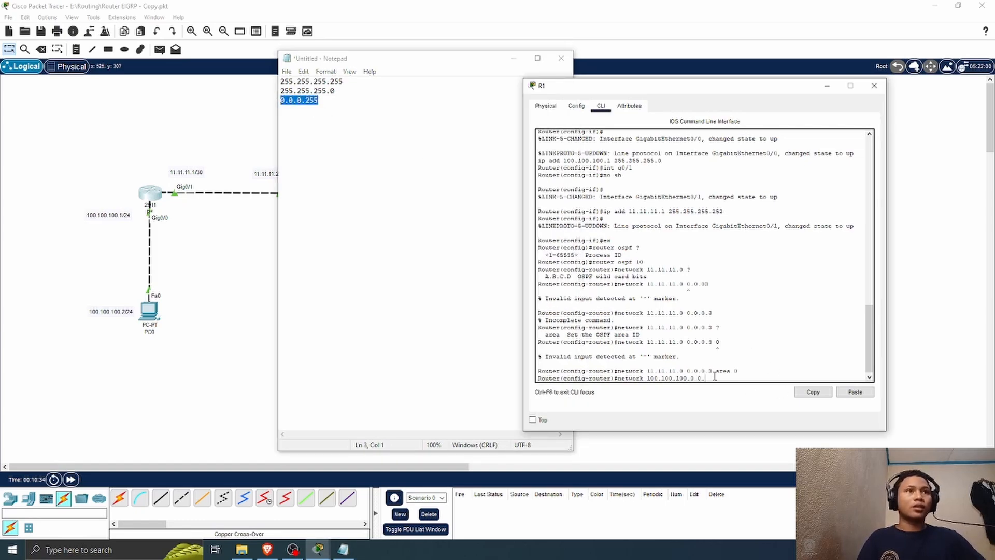
text(0.0)
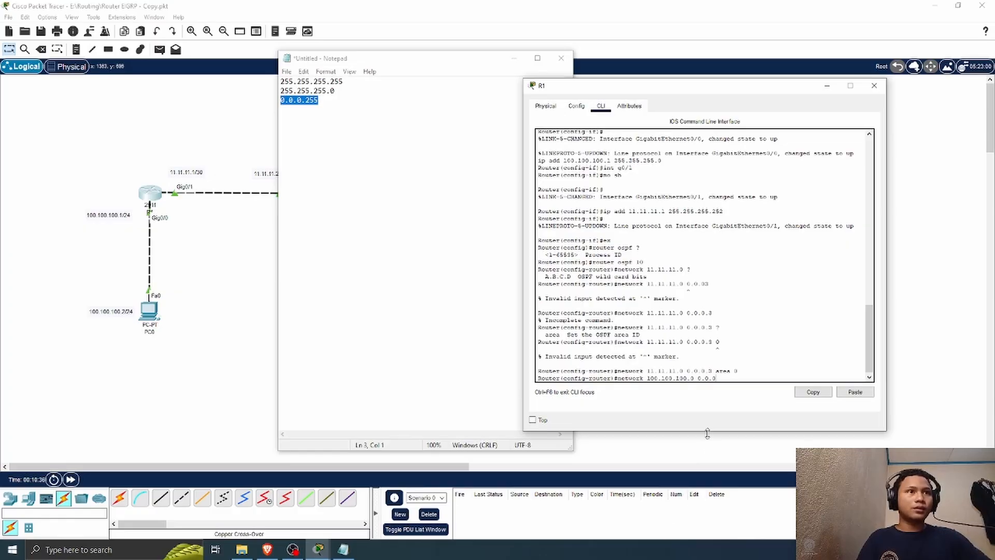
text(.255)
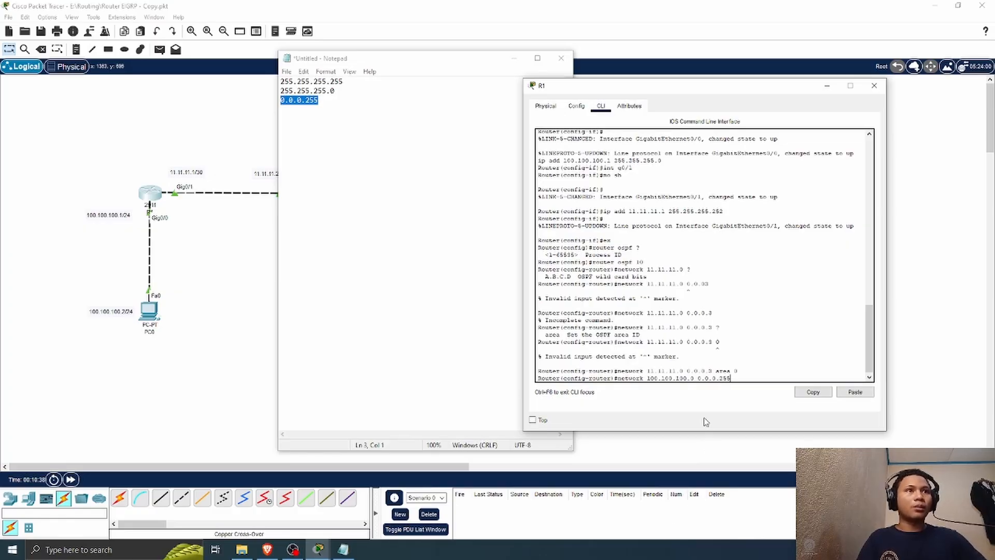
text( are)
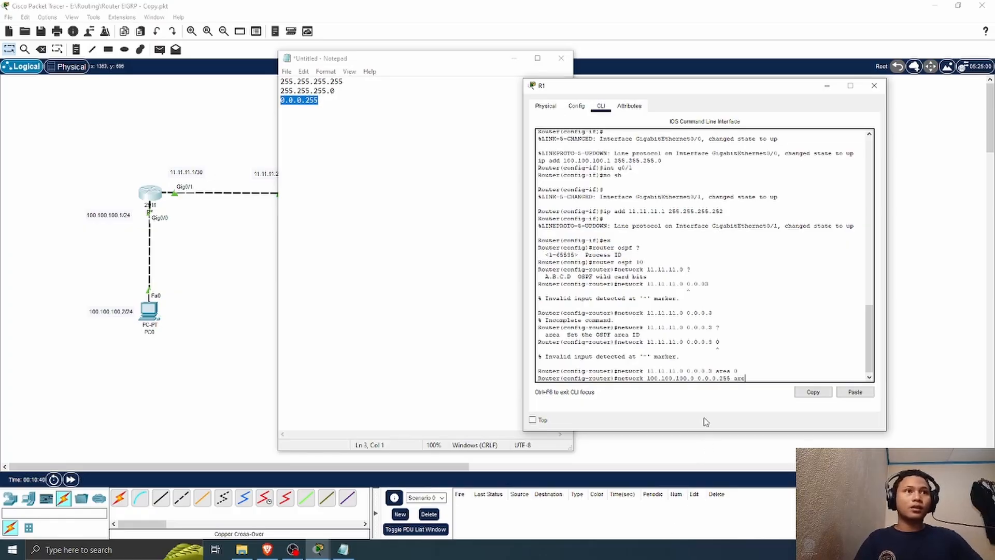
text(a 0)
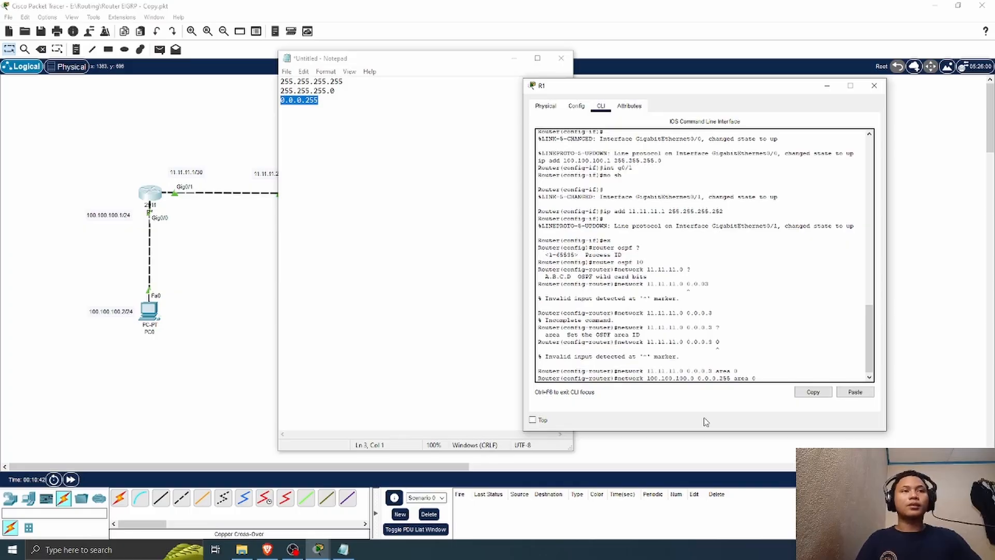
key(Return)
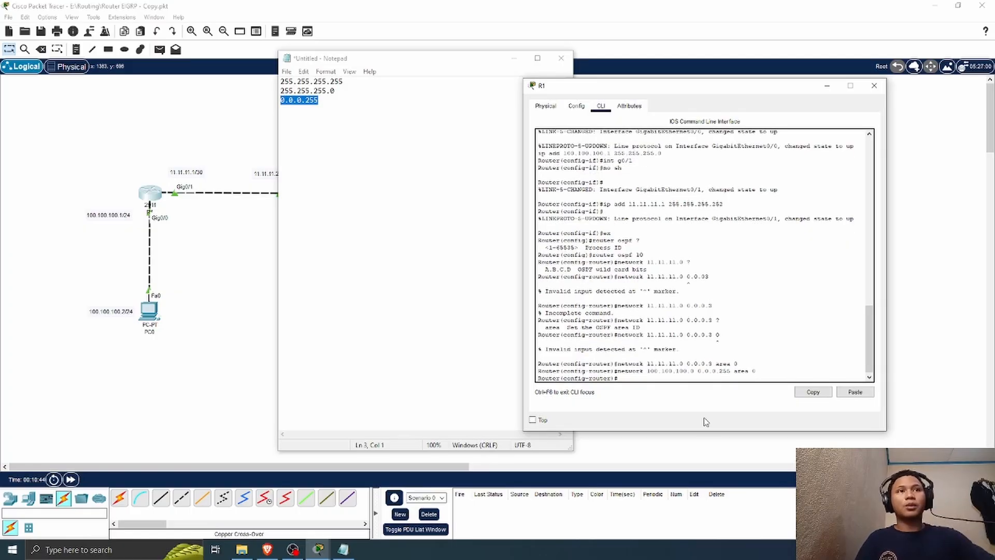
Step: Move the note clear of R1's window and review the wildcard bits help line in R1's command line
drag(438, 64, 357, 61)
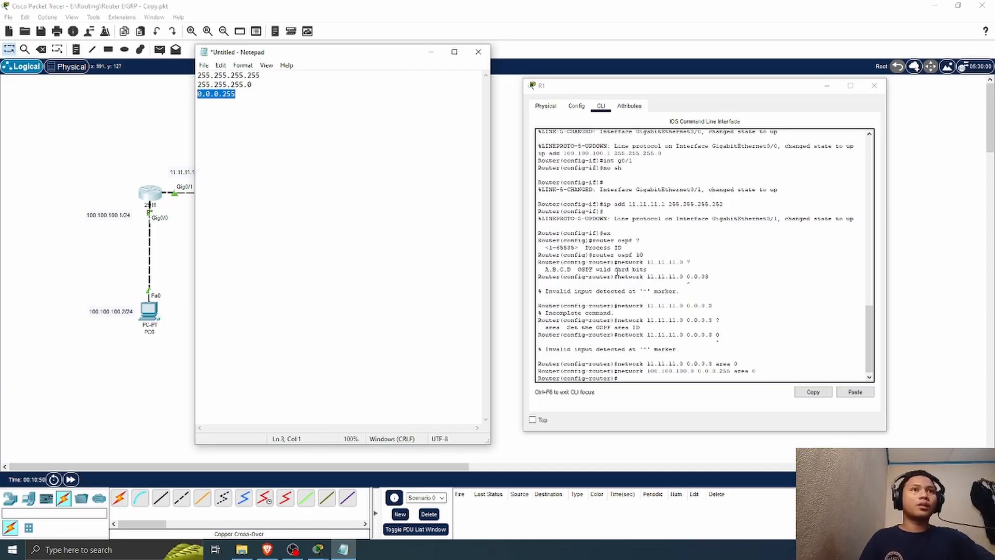
drag(648, 269, 567, 270)
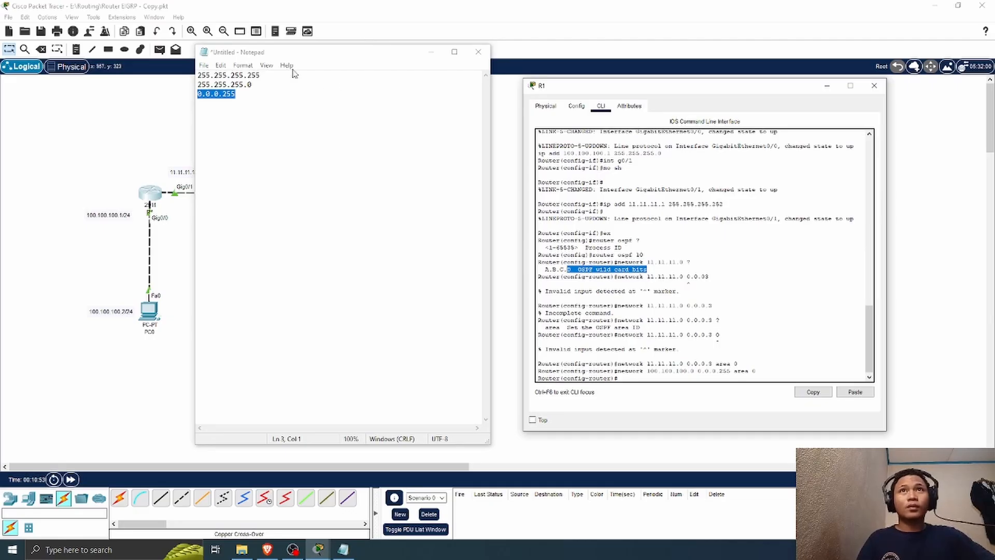
drag(295, 52, 271, 60)
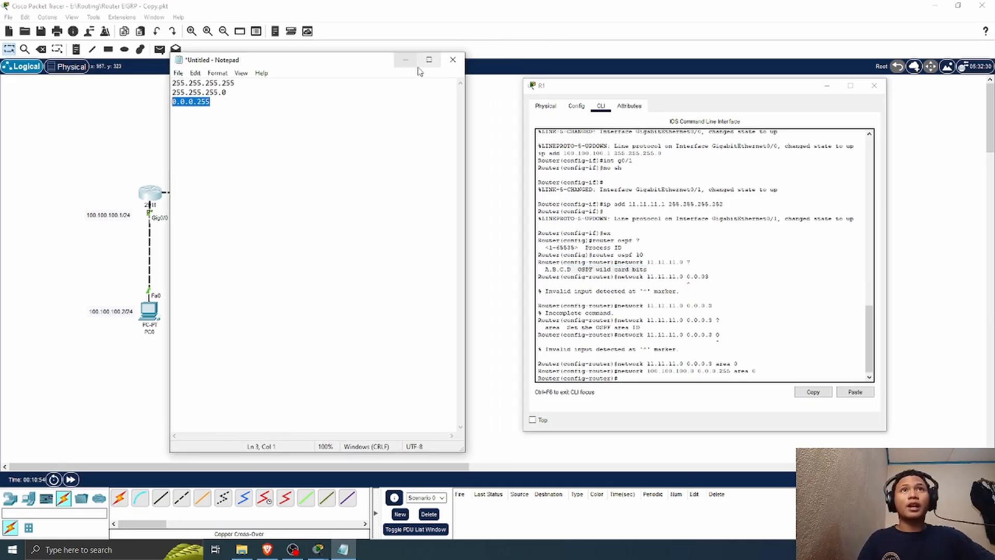
Step: Close the mask note, open R2's command line clear of the topology, and return it to global configuration mode
click(454, 62)
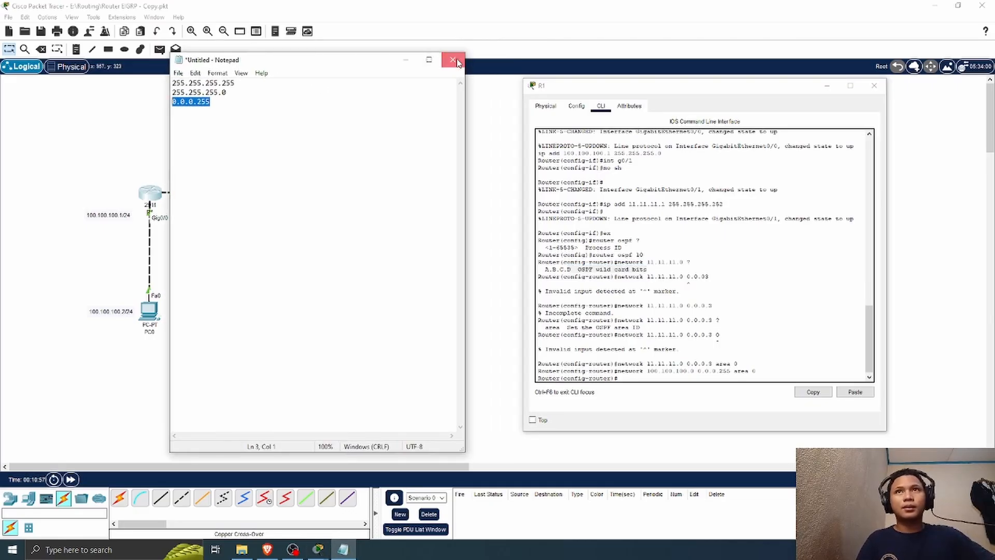
click(513, 275)
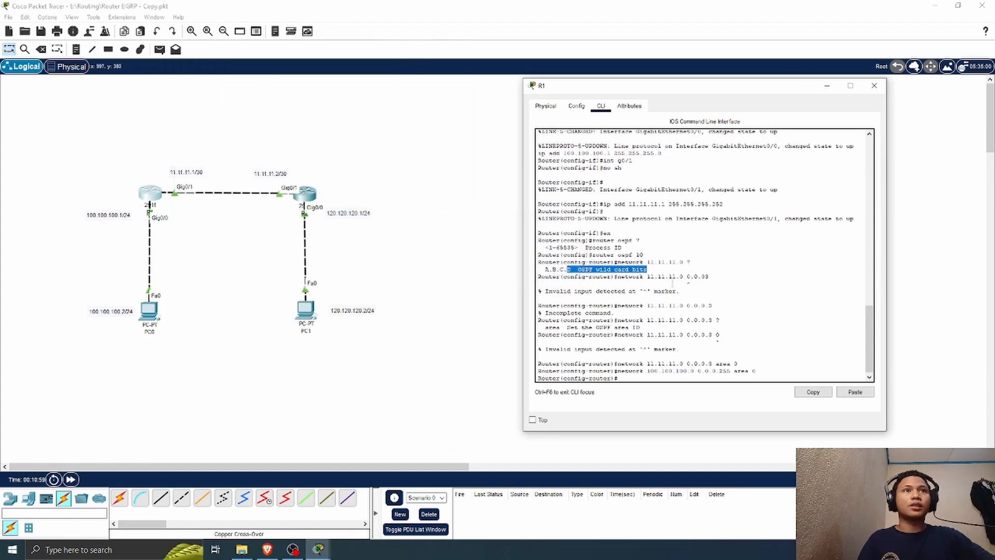
click(311, 195)
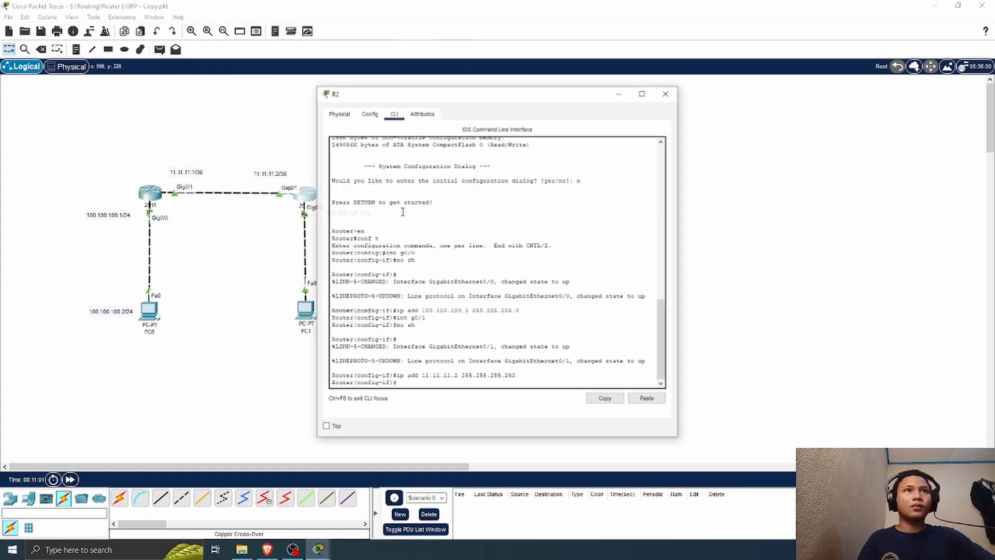
drag(460, 95, 622, 94)
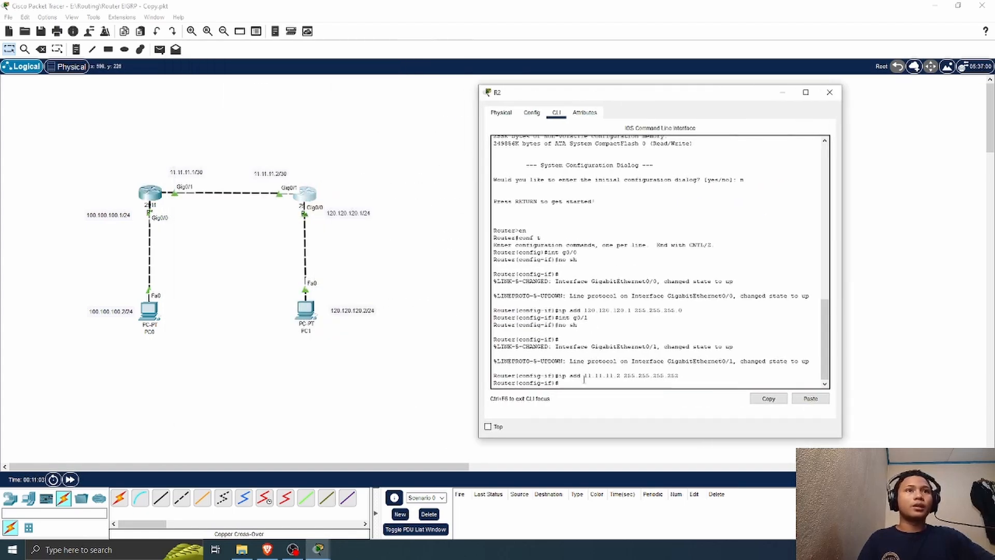
text(ex)
key(Return)
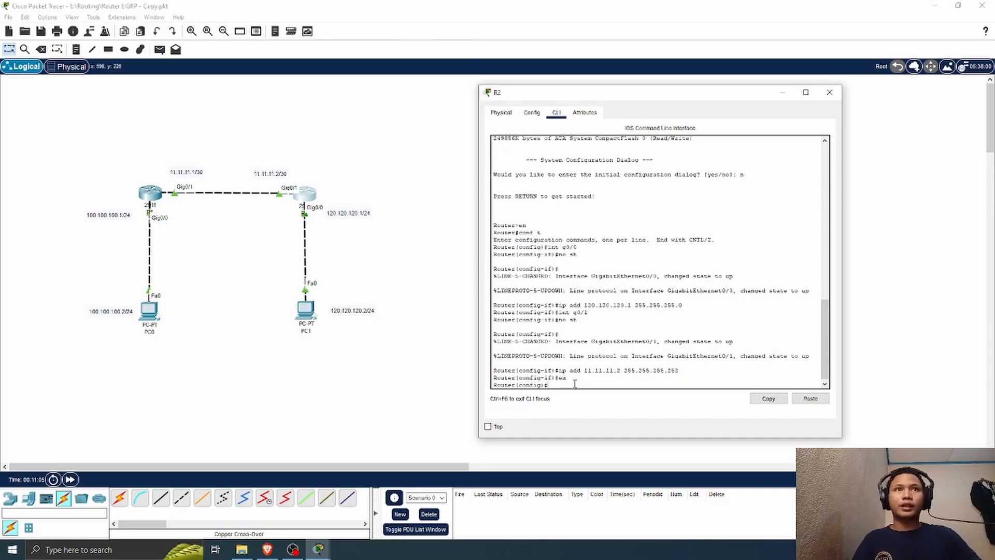
Step: Check the process ID help for R2's OSPF command and start OSPF with process ID 100
text(router)
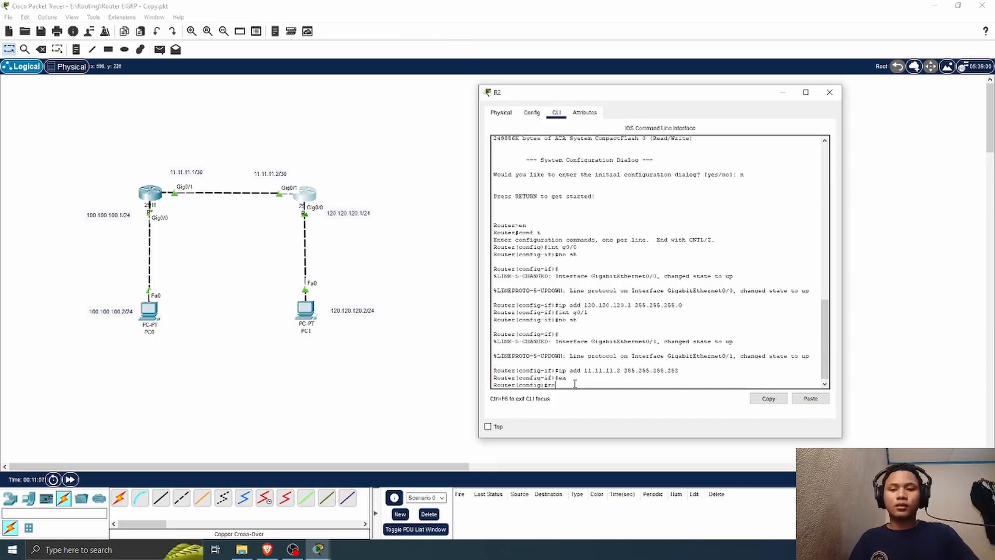
text( ospf)
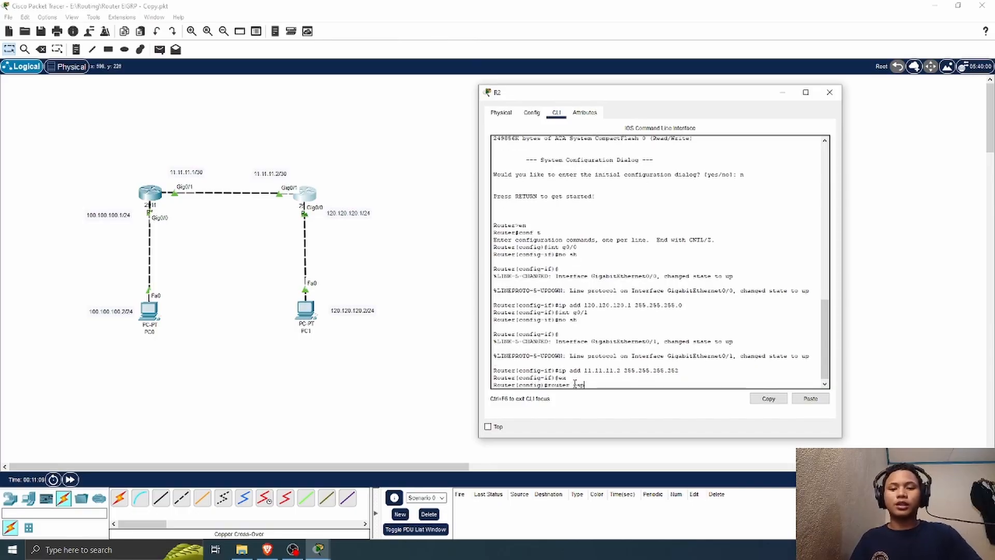
key(Return)
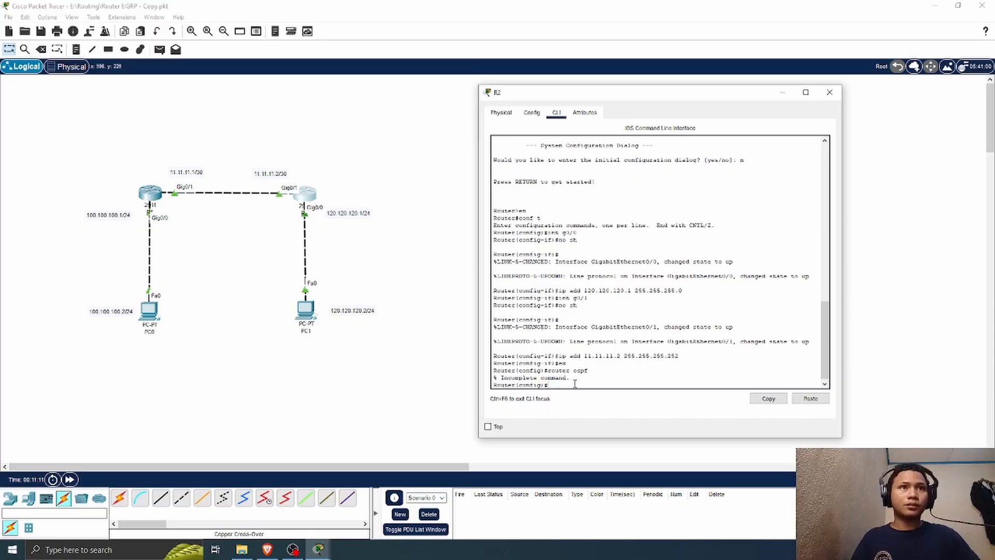
key(Up)
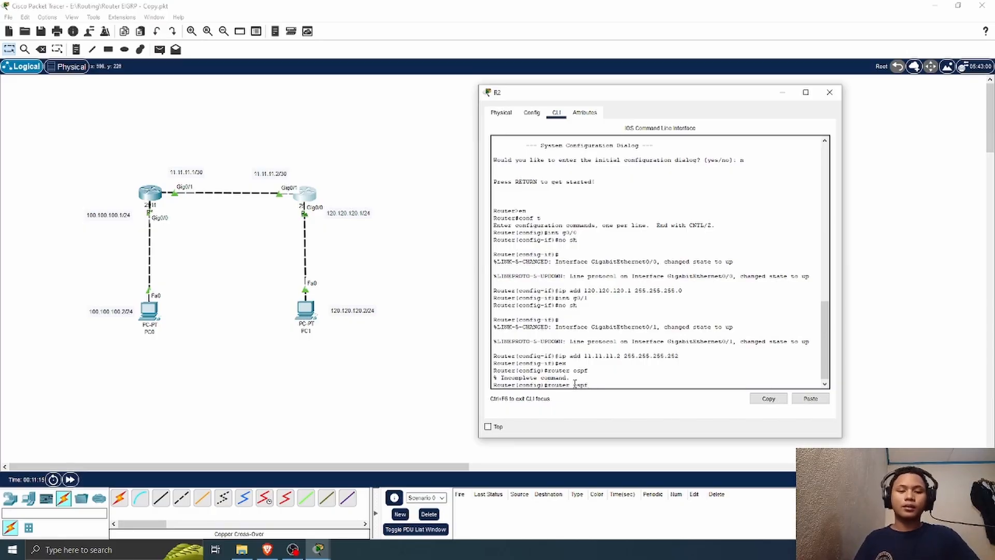
text(?)
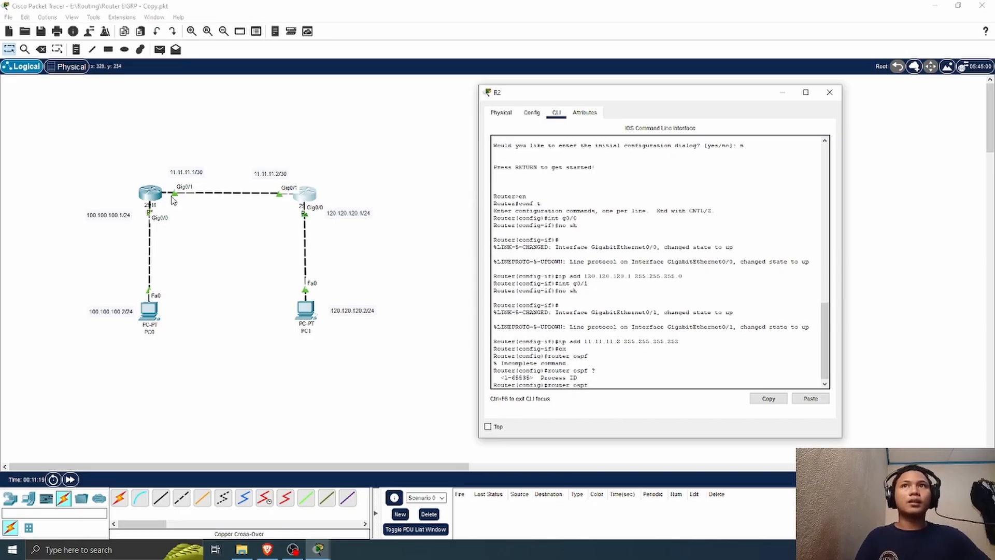
text(10)
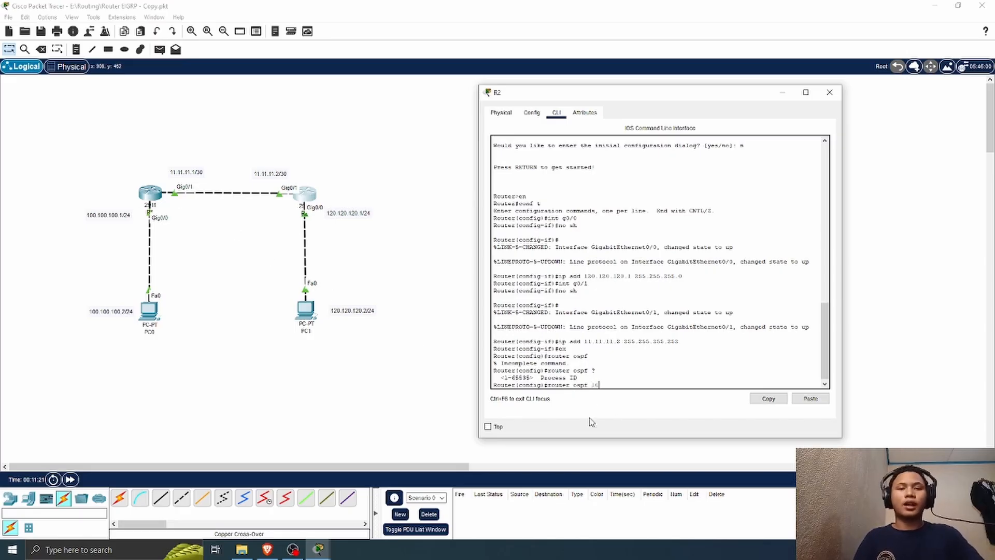
text(0)
key(Return)
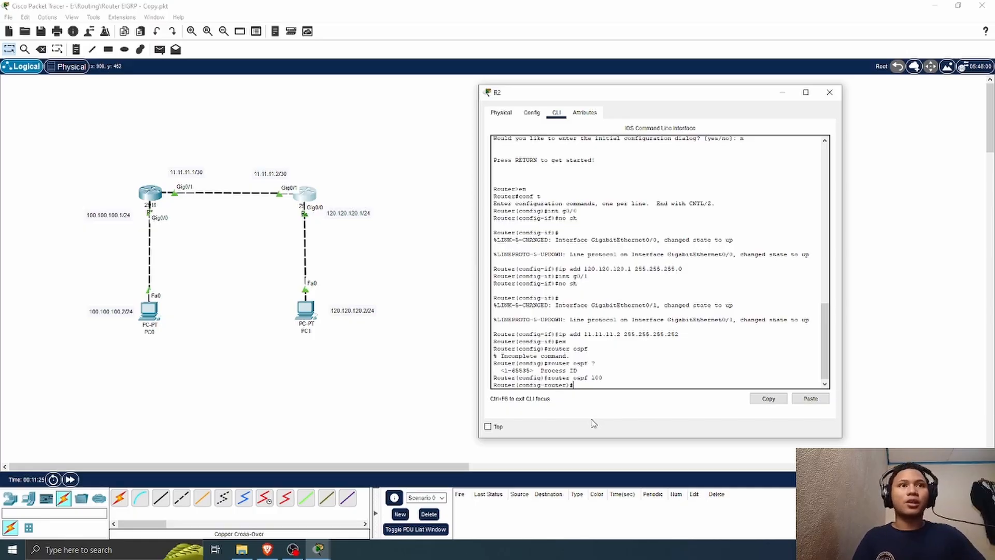
Step: Advertise network 11.11.11.0 on R2 with wildcard mask 0.0.0.3 in area 0, consulting the wildcard help on the way
text(net)
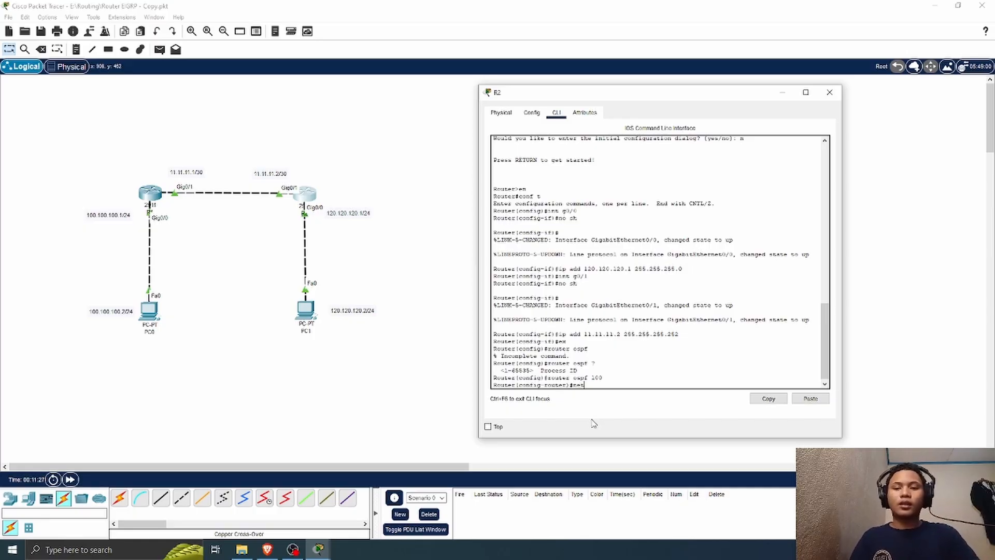
text(wo)
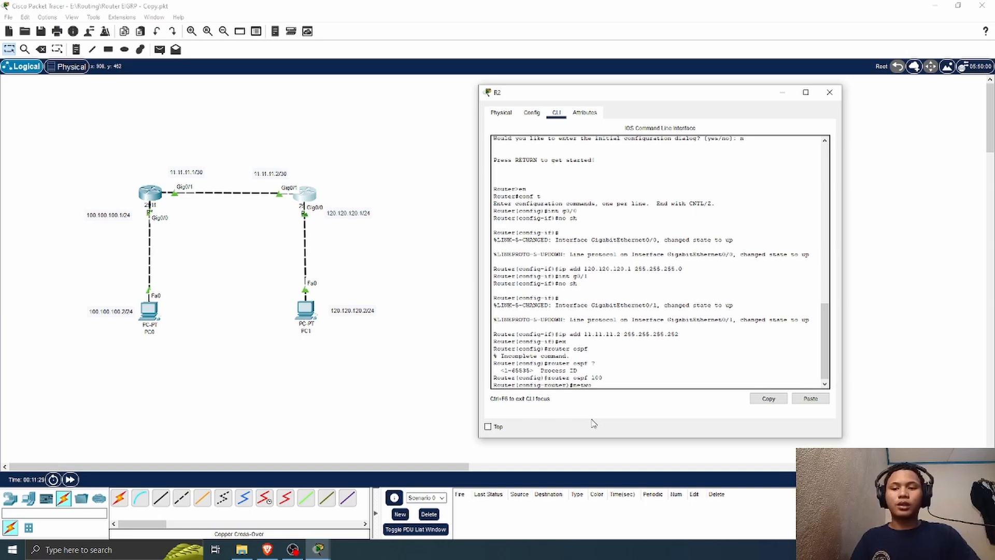
text(rk)
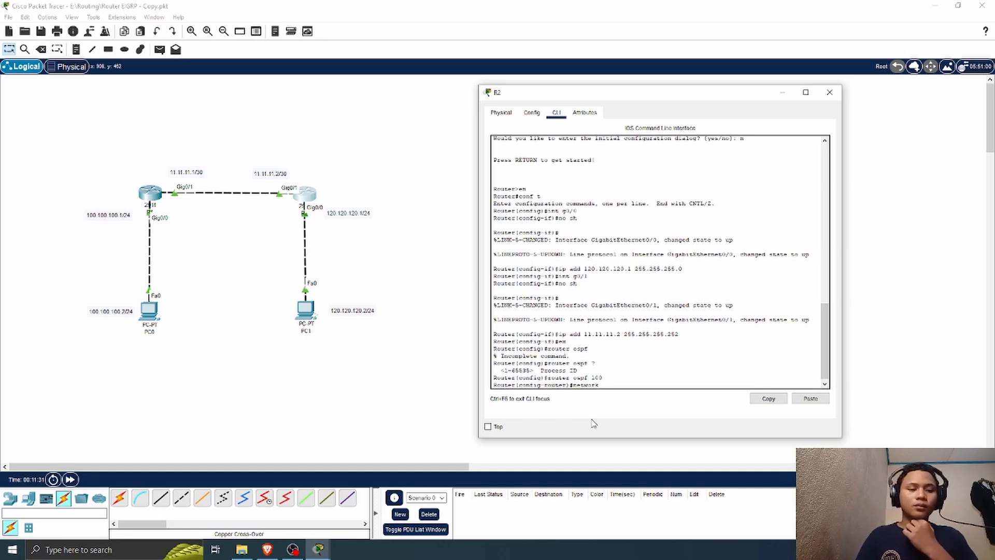
text( 11)
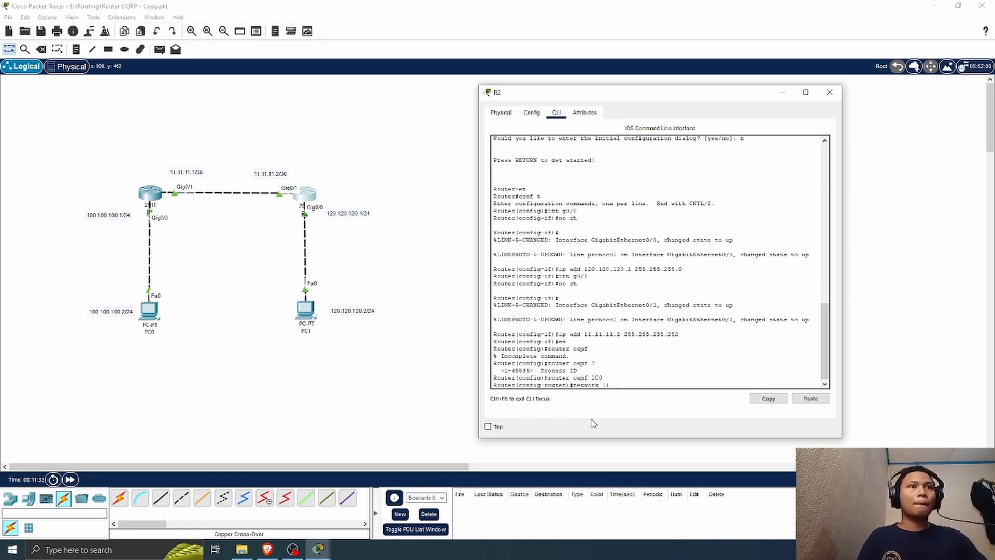
text(.11.11.0)
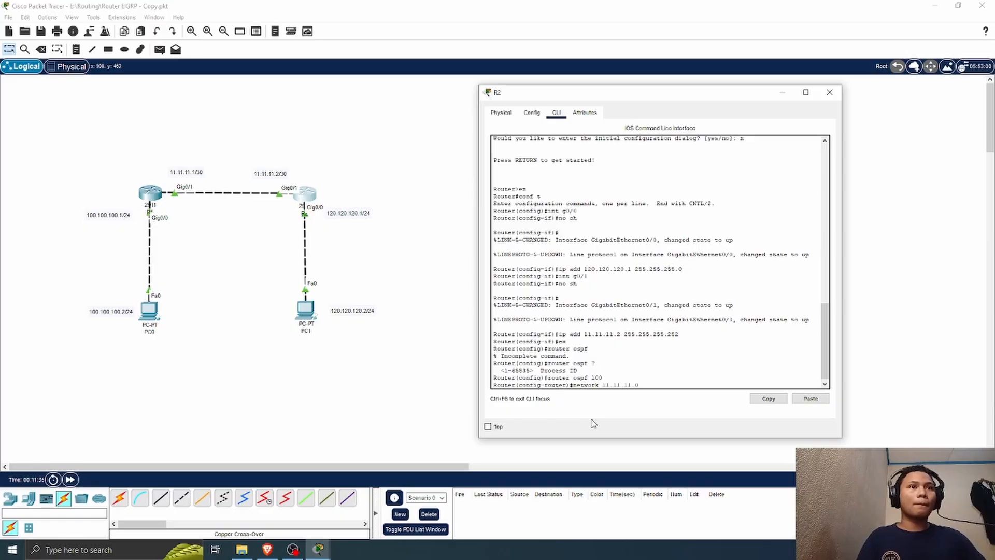
text( ?)
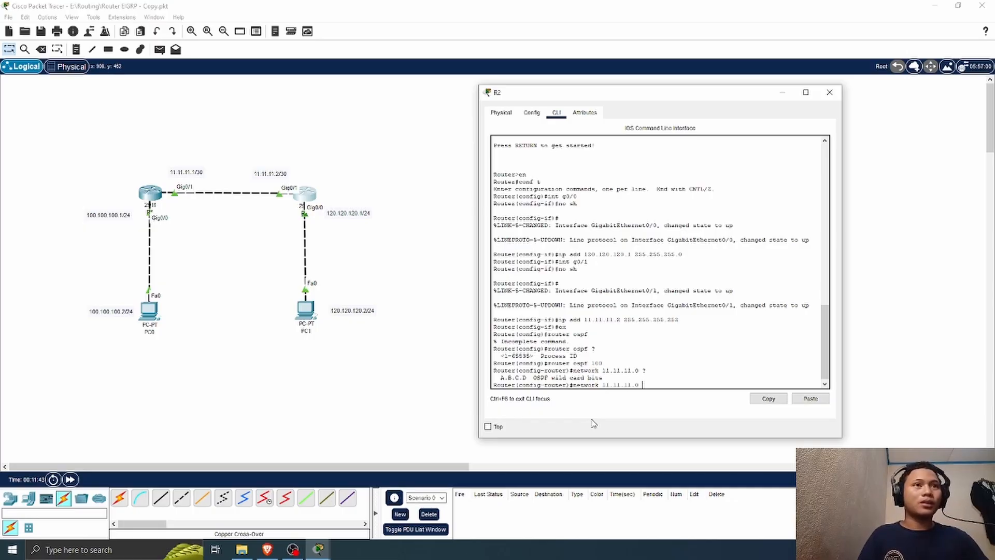
text(0.0.0.3)
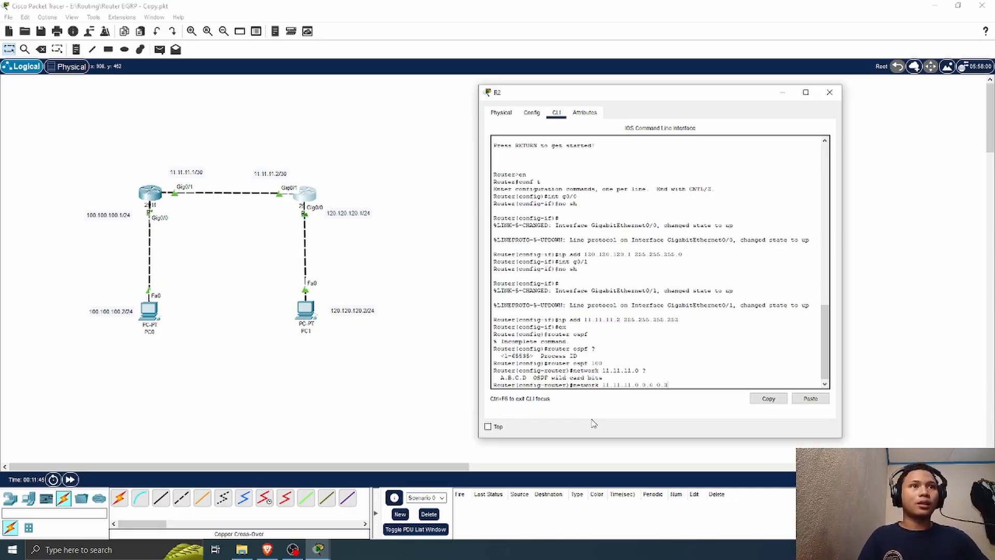
text( are)
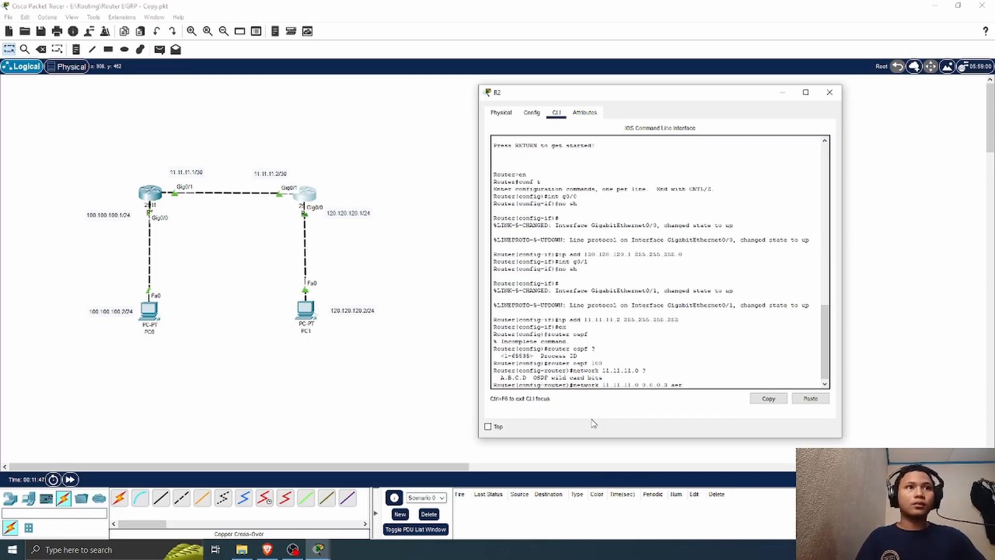
text(a)
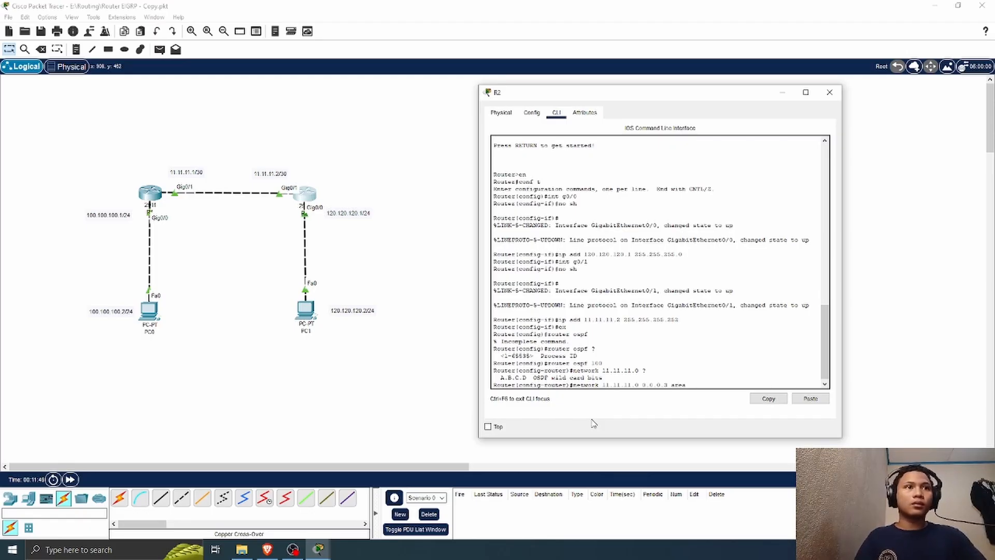
text( 0)
key(Return)
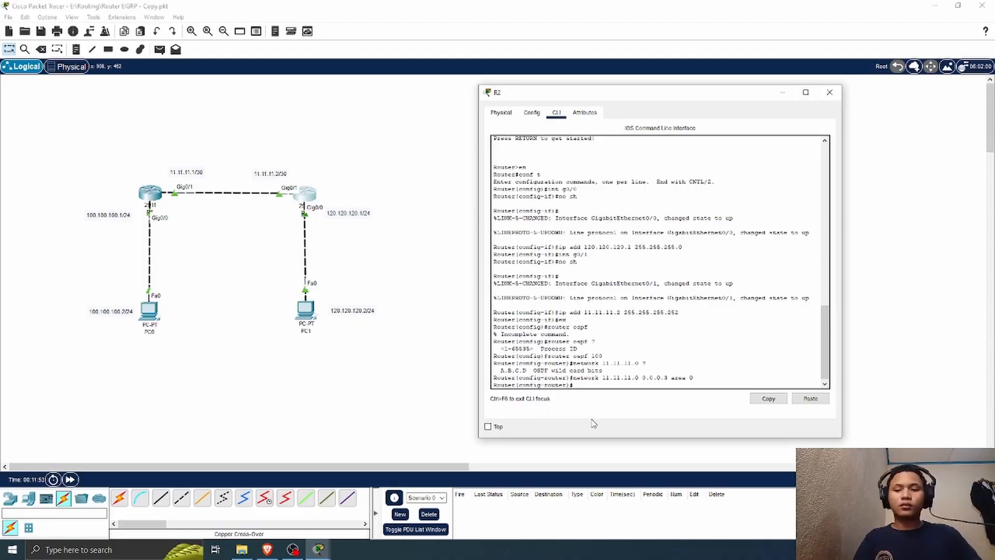
text(netqork)
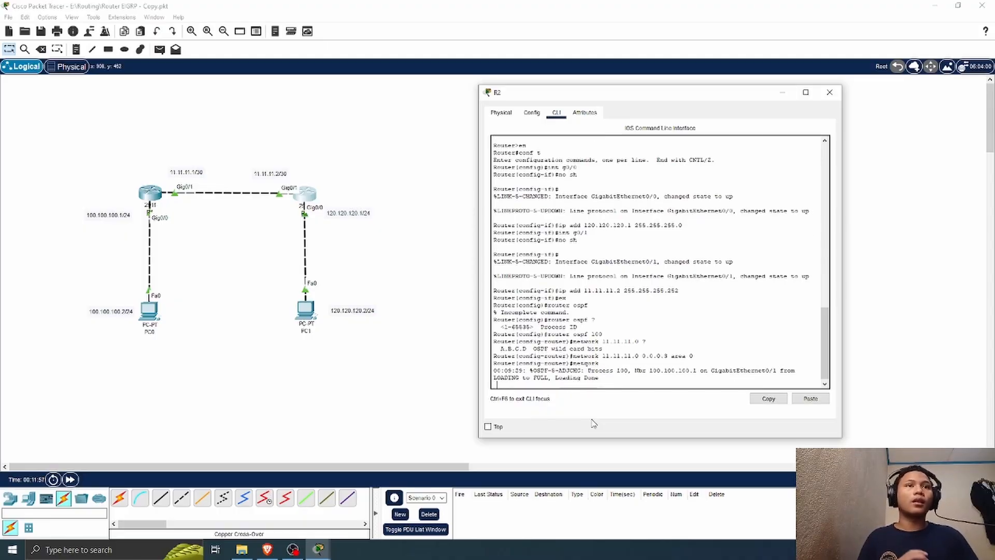
key(Return)
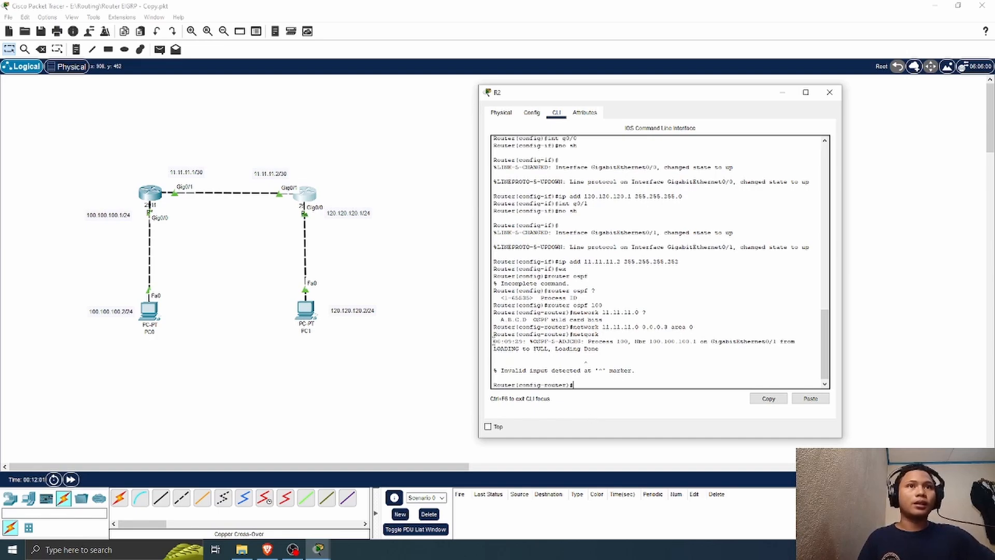
Step: Highlight the OSPF adjacency message in R2's output, and advertise network 120.120.120.0 with wildcard mask 0.0.0.255 in area 0
drag(493, 341, 629, 351)
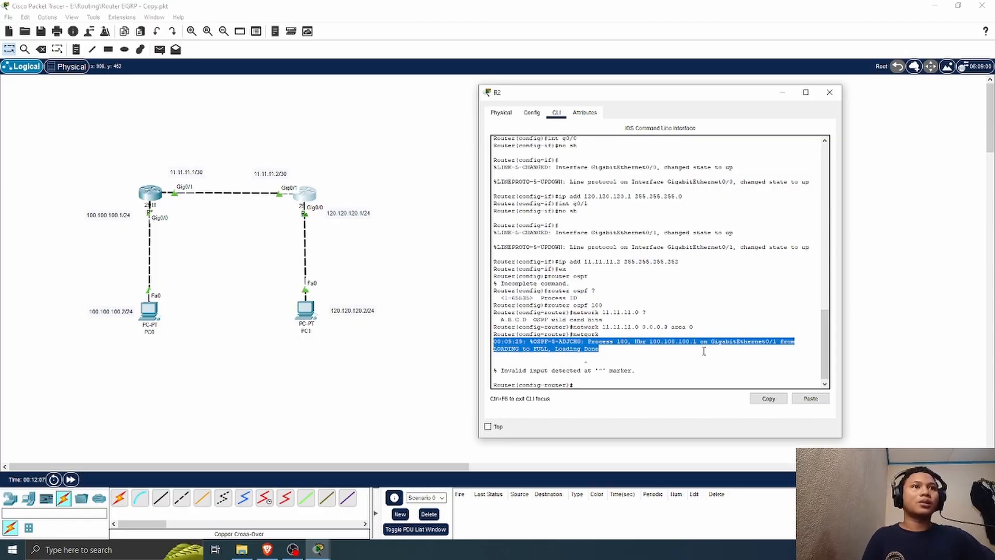
click(600, 383)
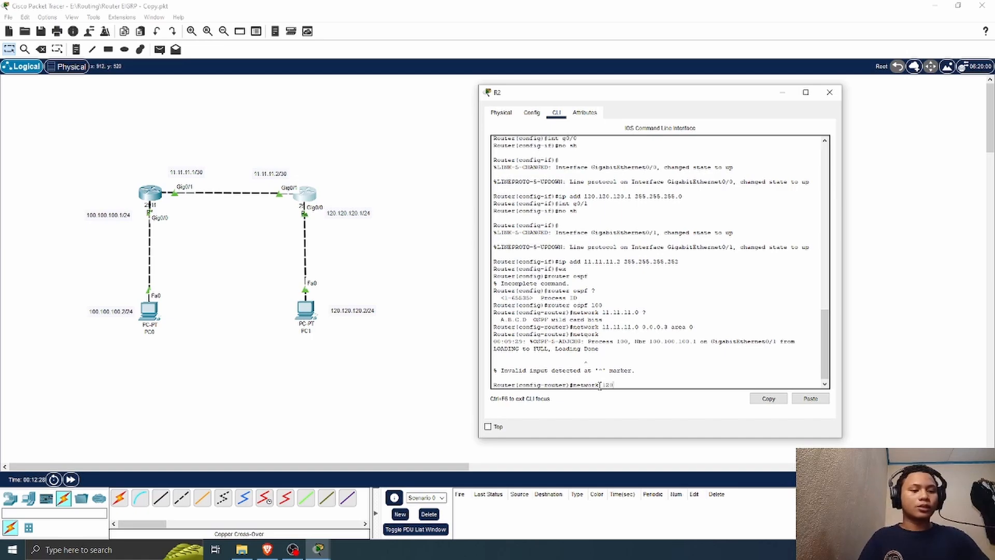
text(0.120.0 0.0.0.255 area 0)
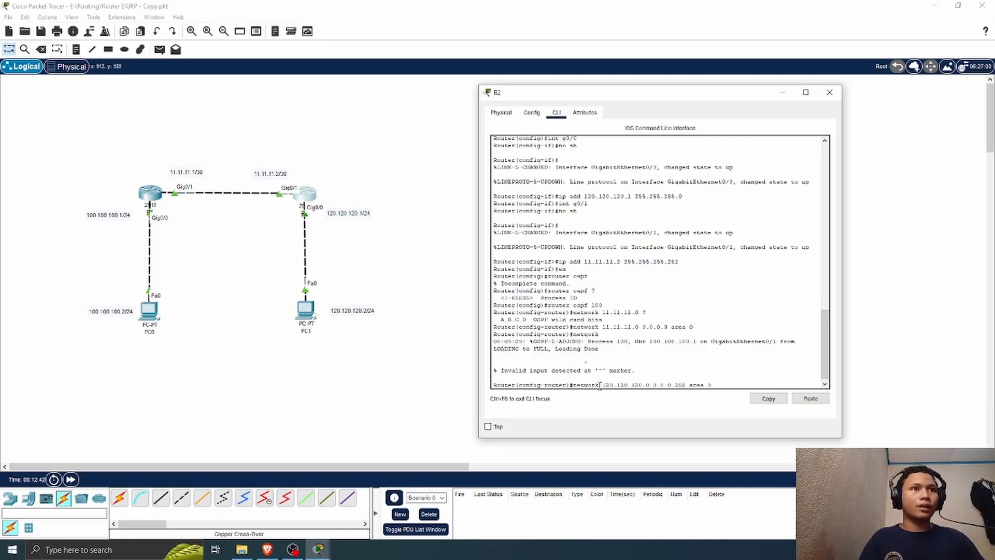
key(Return)
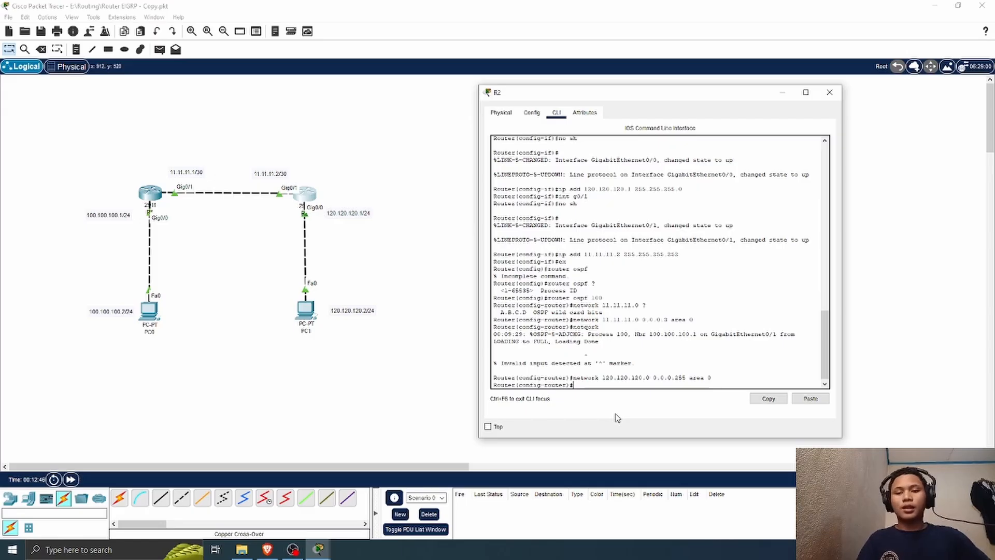
Step: Display R2's IP routing table and examine the OSPF code in the legend and the route to 100.100.100.0/24
text(do sh)
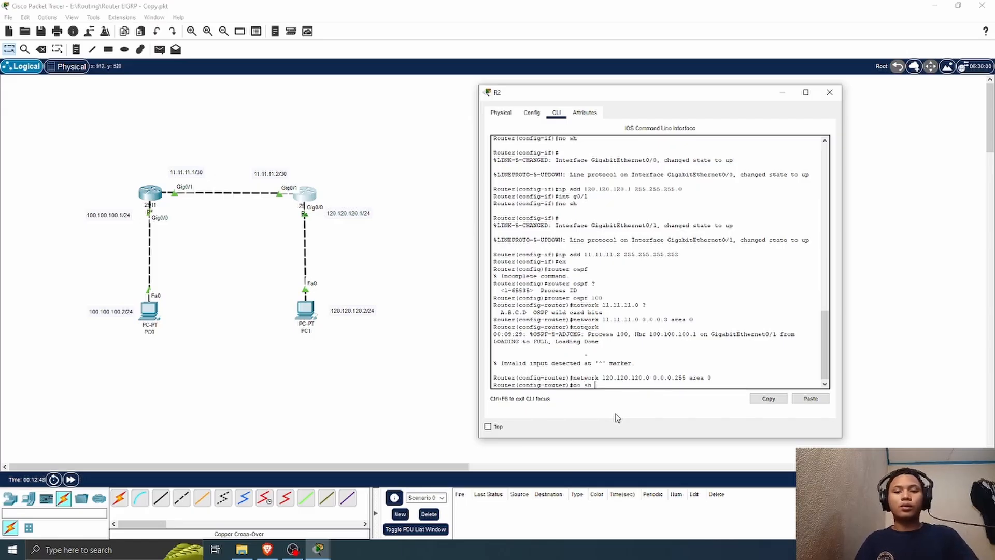
text( ip route)
key(Return)
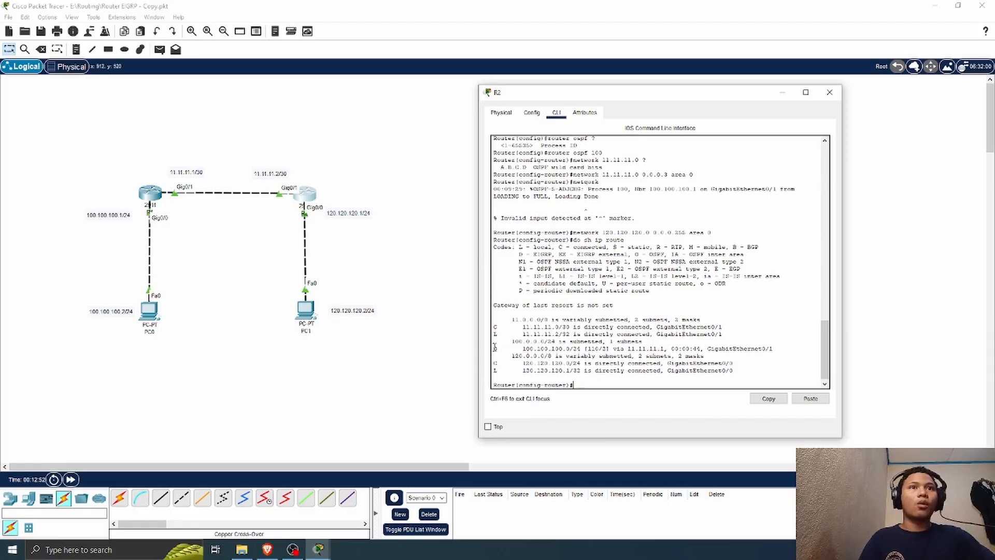
drag(494, 348, 705, 349)
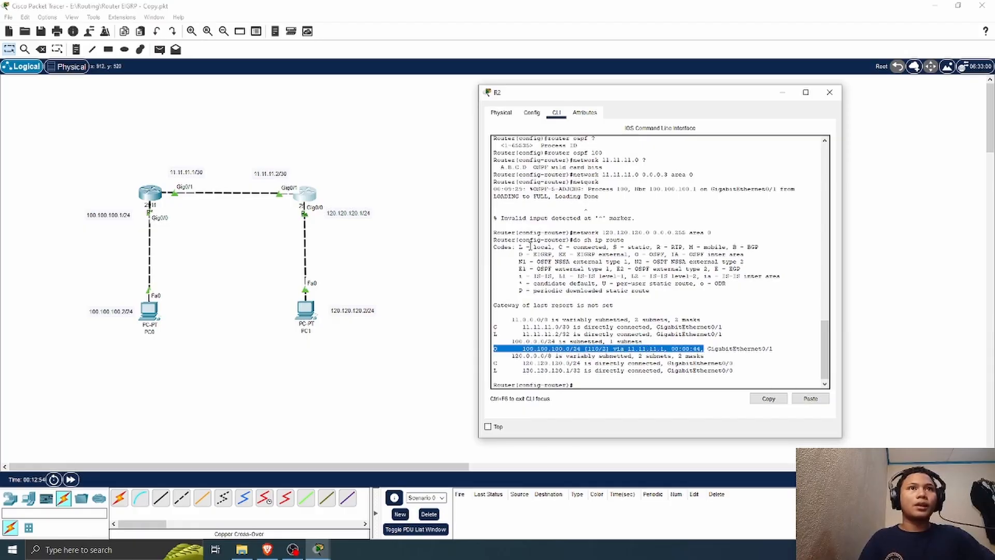
drag(499, 247, 741, 254)
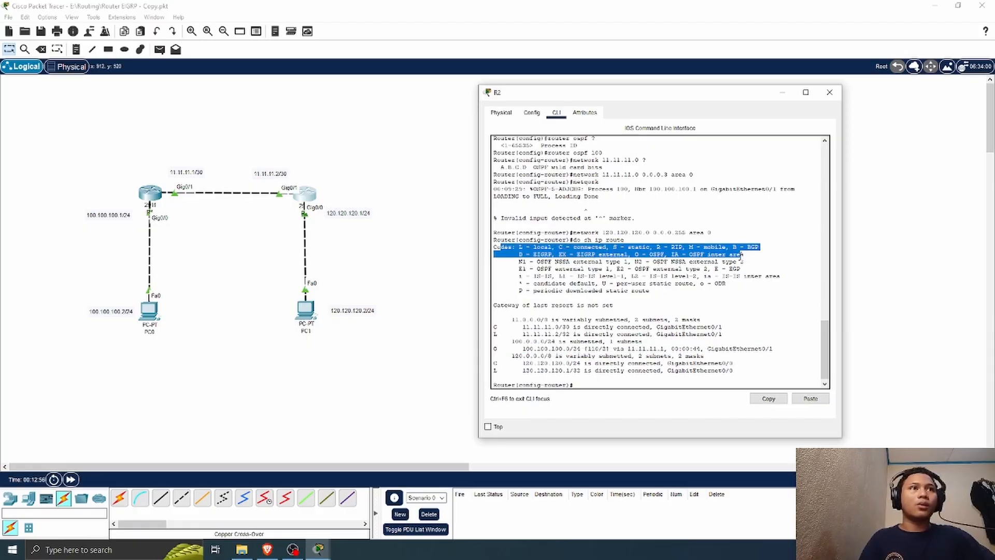
click(664, 255)
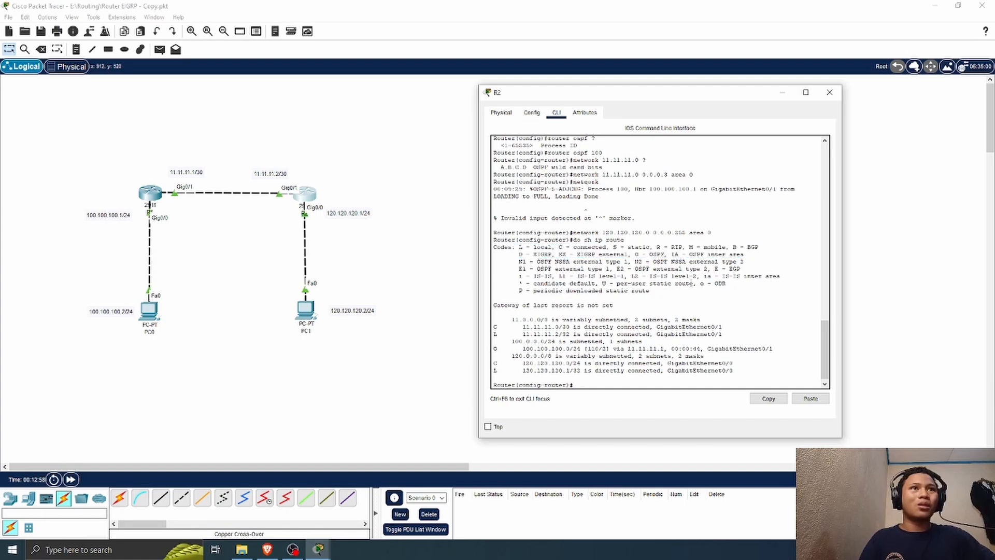
drag(635, 253, 665, 254)
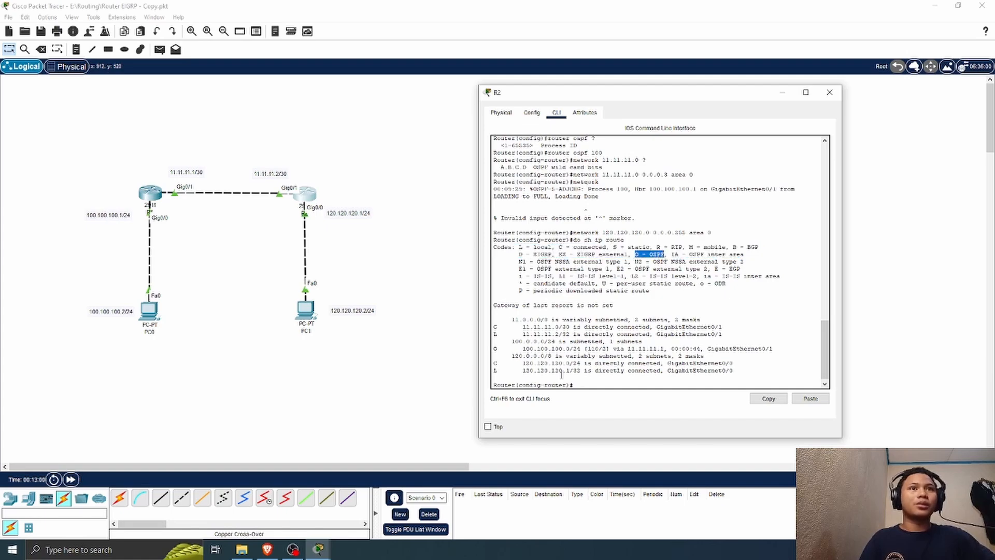
mouse_move(524, 348)
mouse_down()
mouse_move(683, 343)
mouse_move(671, 349)
mouse_up()
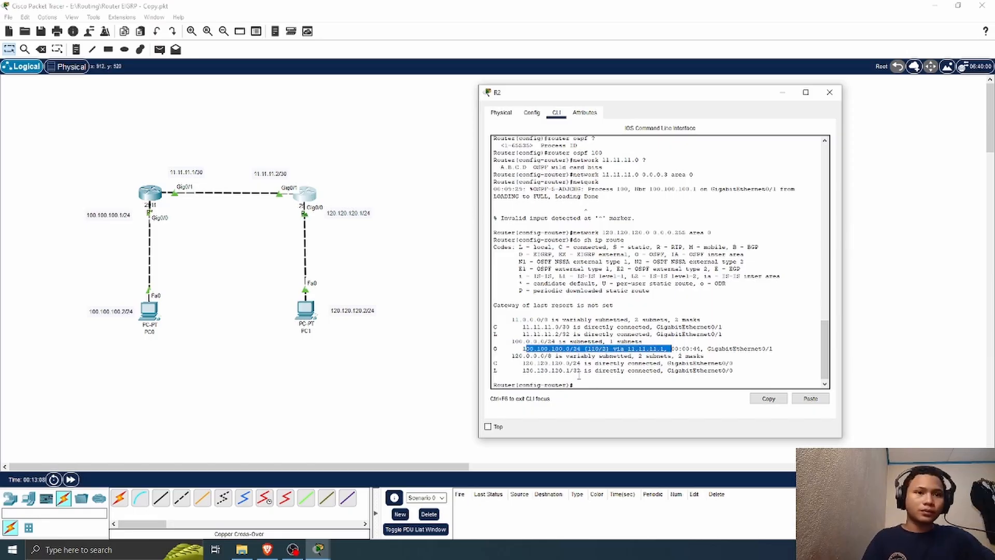
Step: Close R2's console and examine the OSPF adjacency message in R1's command line
click(527, 350)
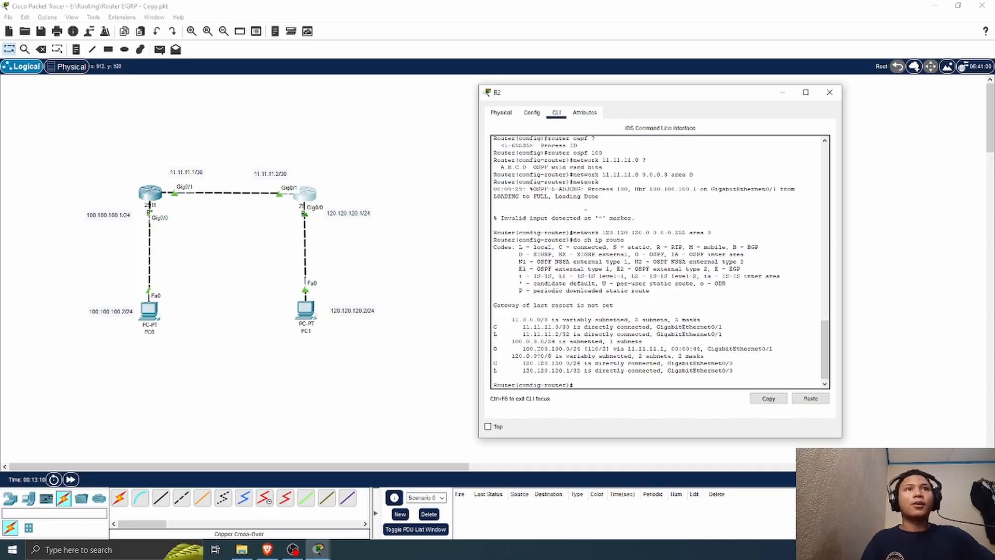
scroll(545, 364, down, 1)
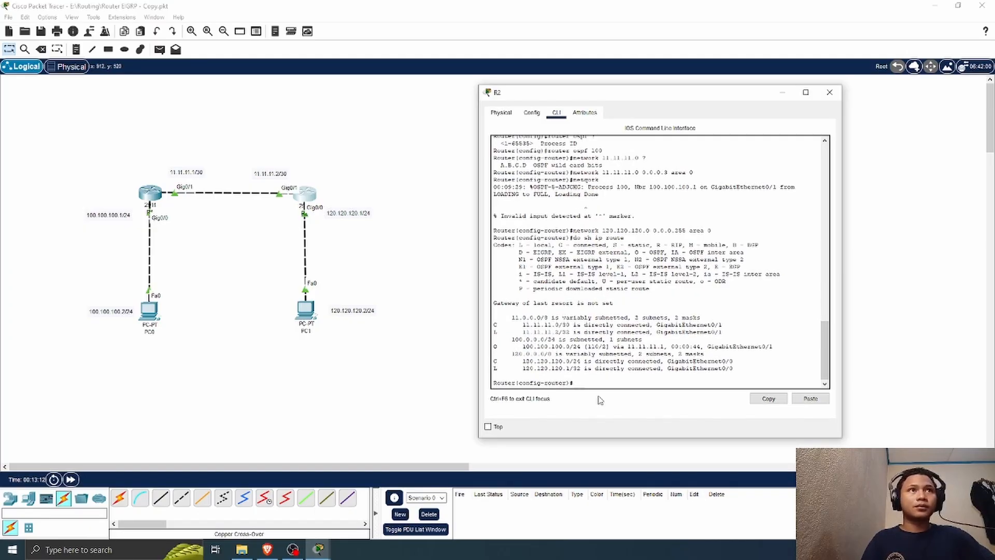
click(830, 93)
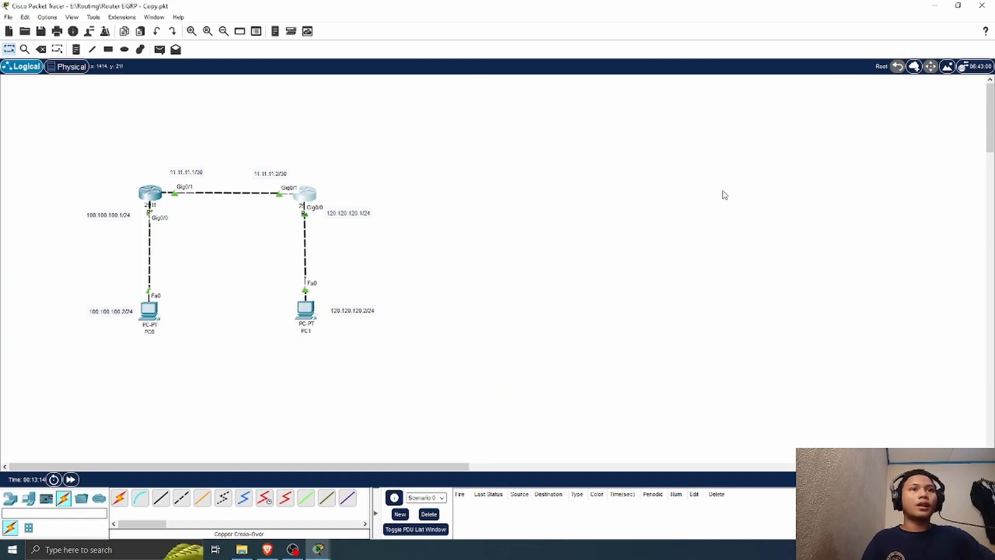
click(154, 196)
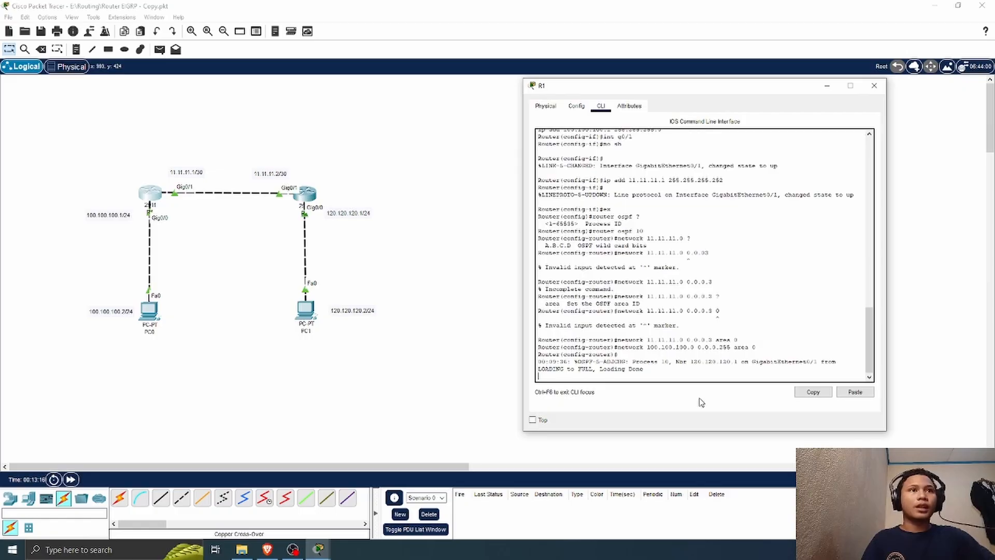
drag(694, 362, 681, 378)
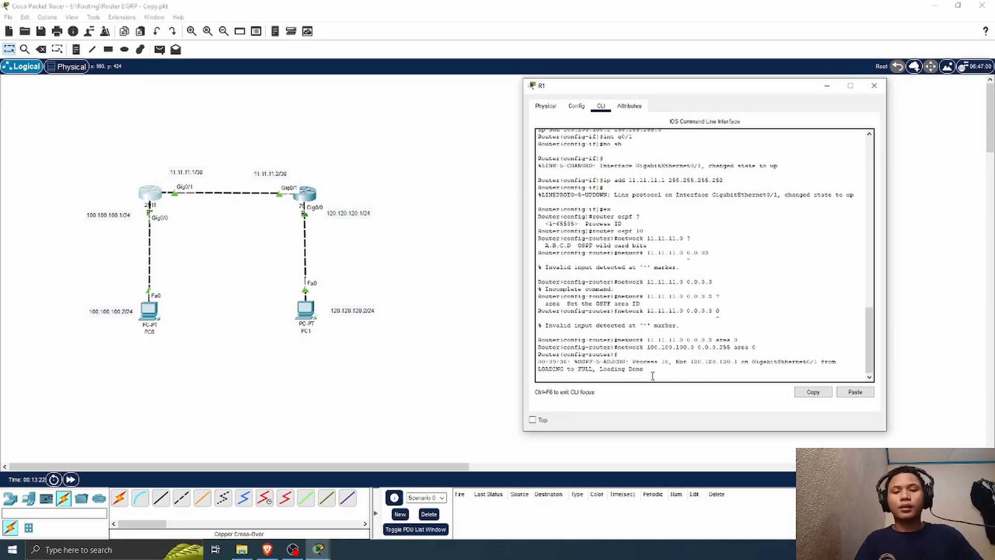
Step: Display R1's IP routing table, highlight the OSPF route to 120.120.120.0/24, and close R1's window
key(Return)
text(do s)
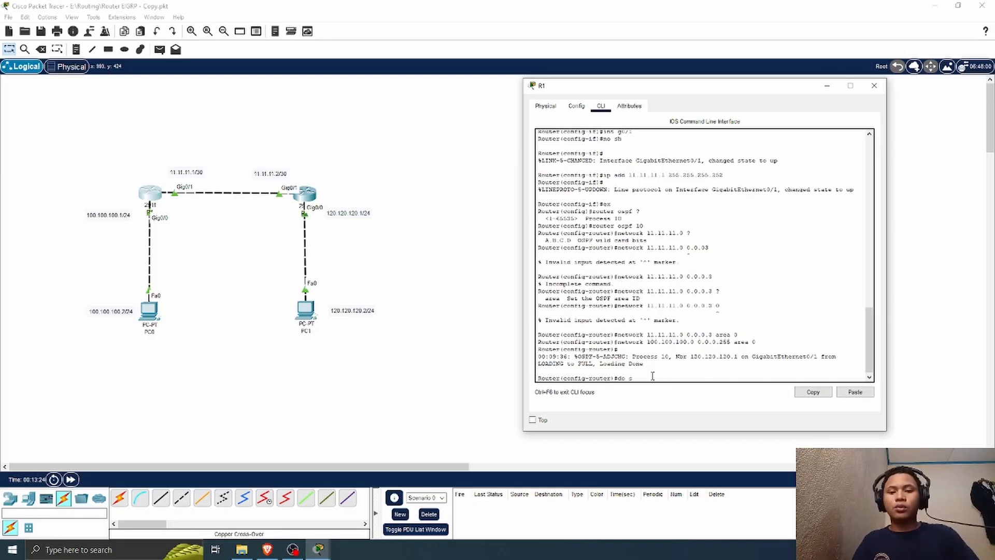
text(h ip route)
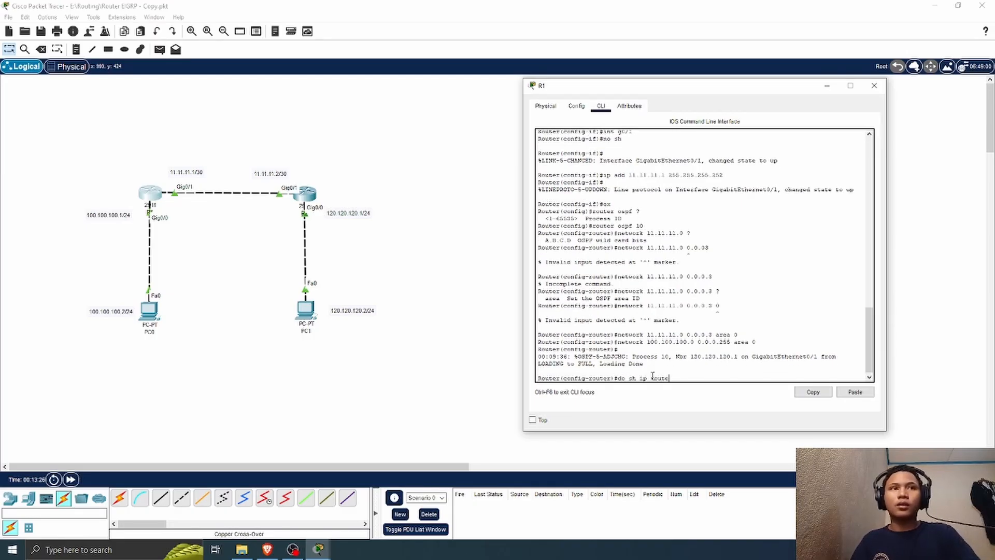
key(Return)
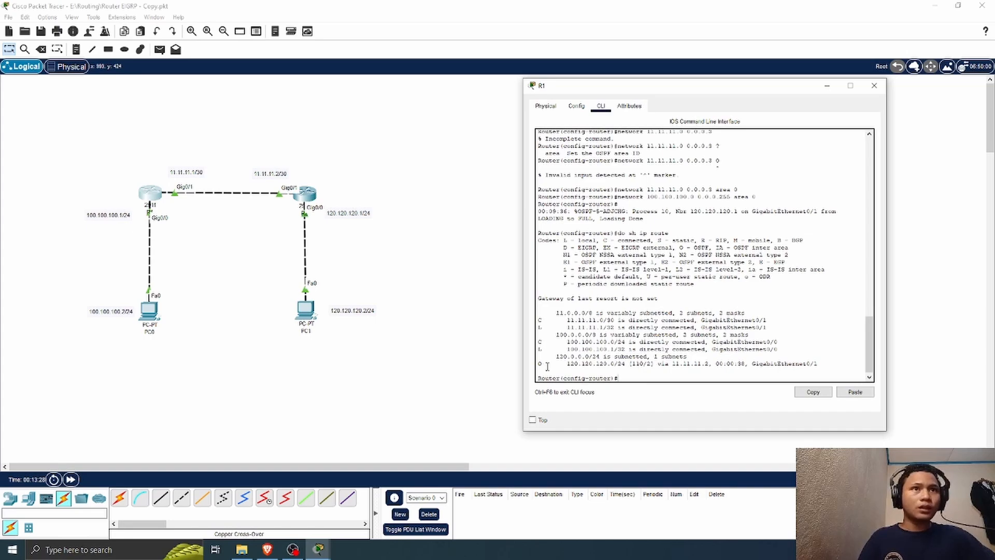
drag(538, 364, 829, 364)
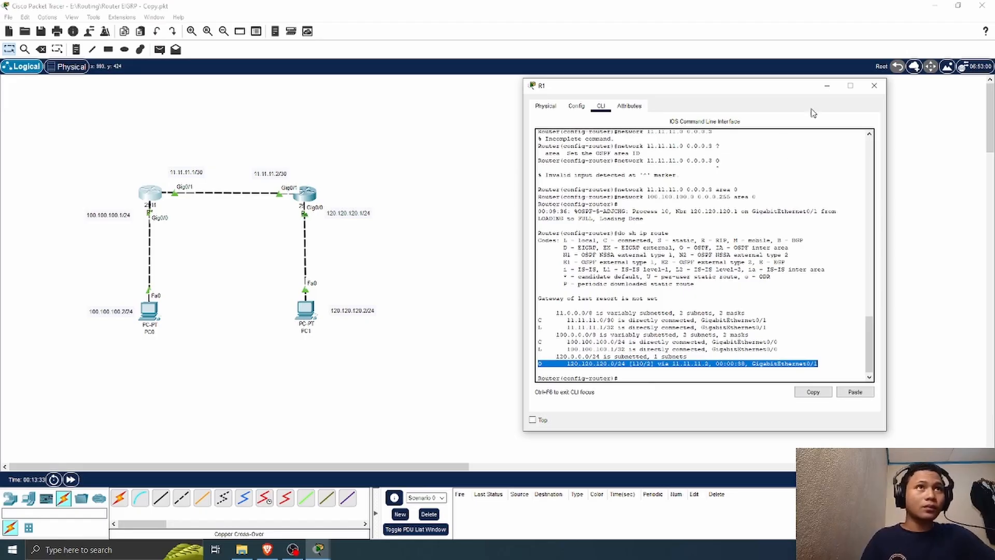
click(874, 86)
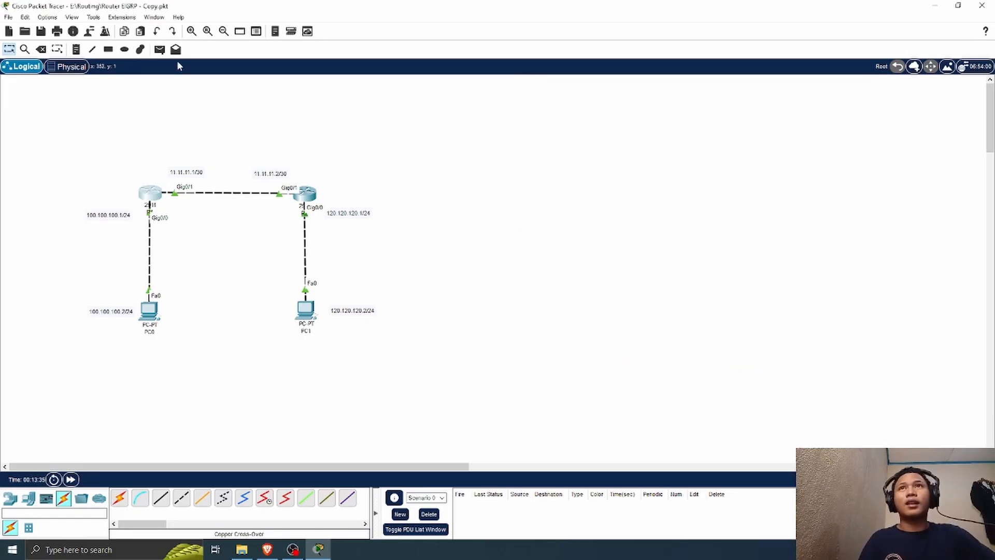
Step: Send a simple PDU from PC0 to PC1 and check its delivery status
click(160, 50)
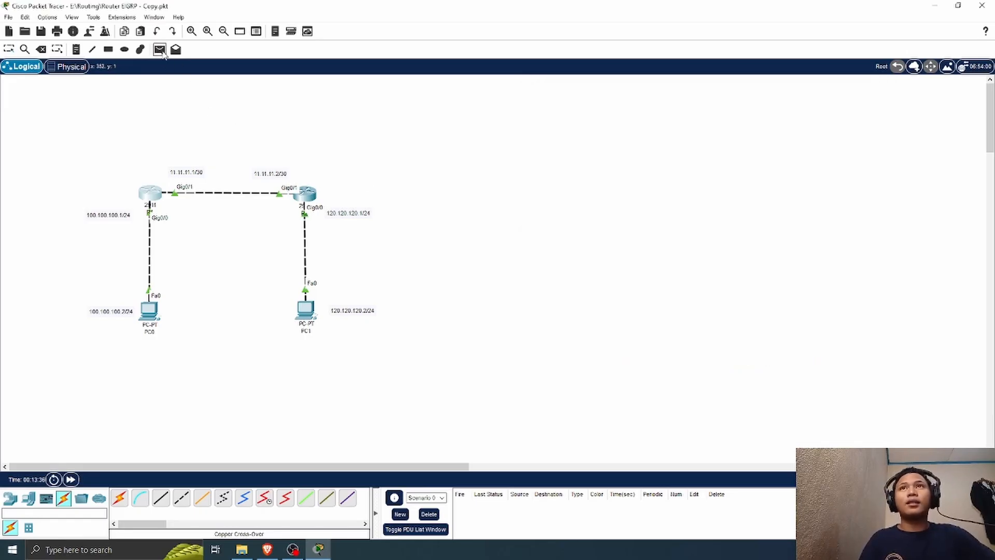
click(151, 309)
click(306, 310)
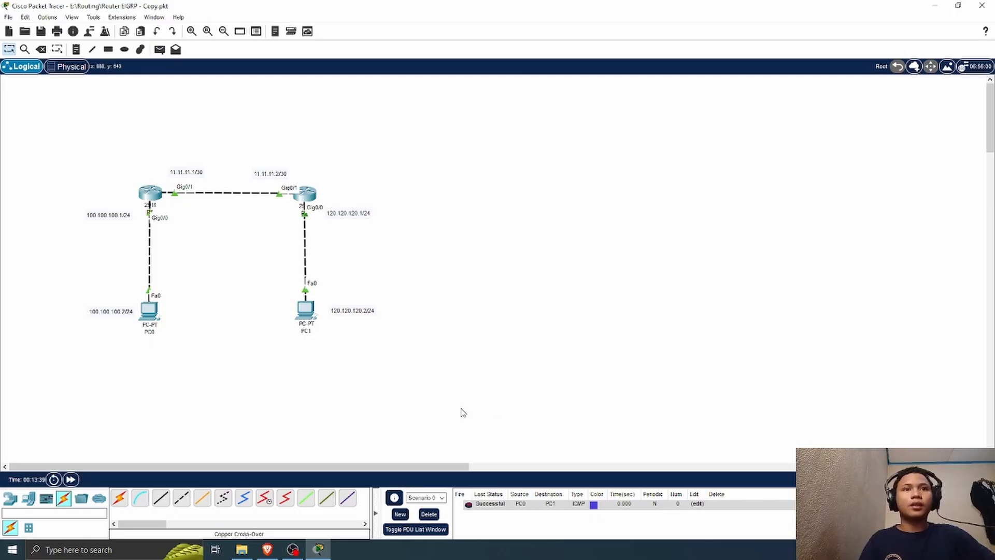
click(491, 505)
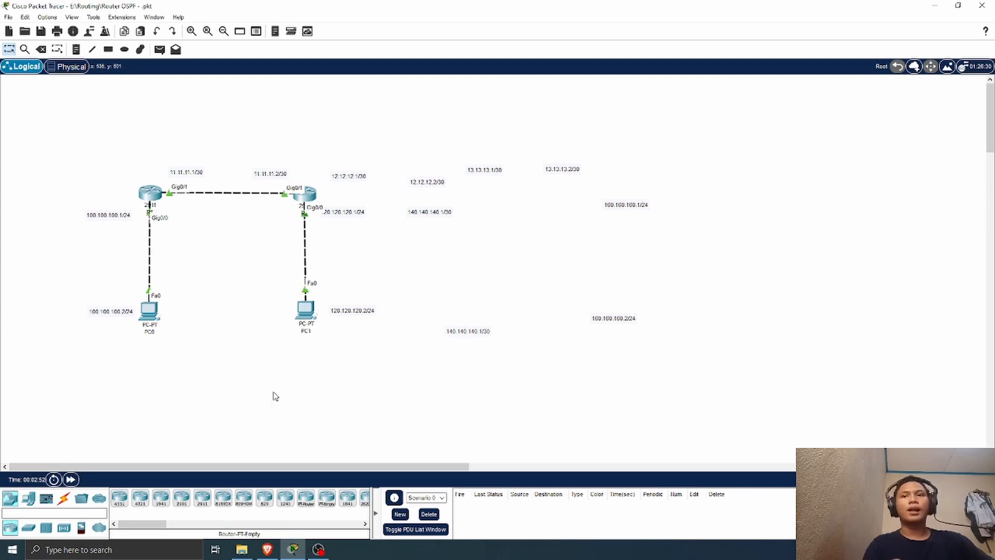
Step: Add a 2911 router and a PC below it to the right of R2, with a 140.140.140.1/30 label beside each
drag(202, 498, 425, 206)
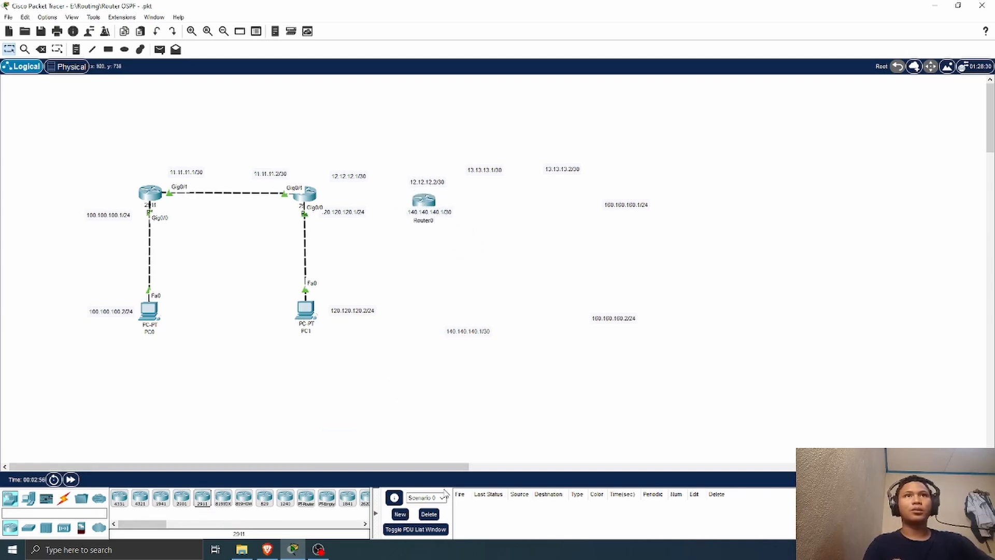
click(25, 505)
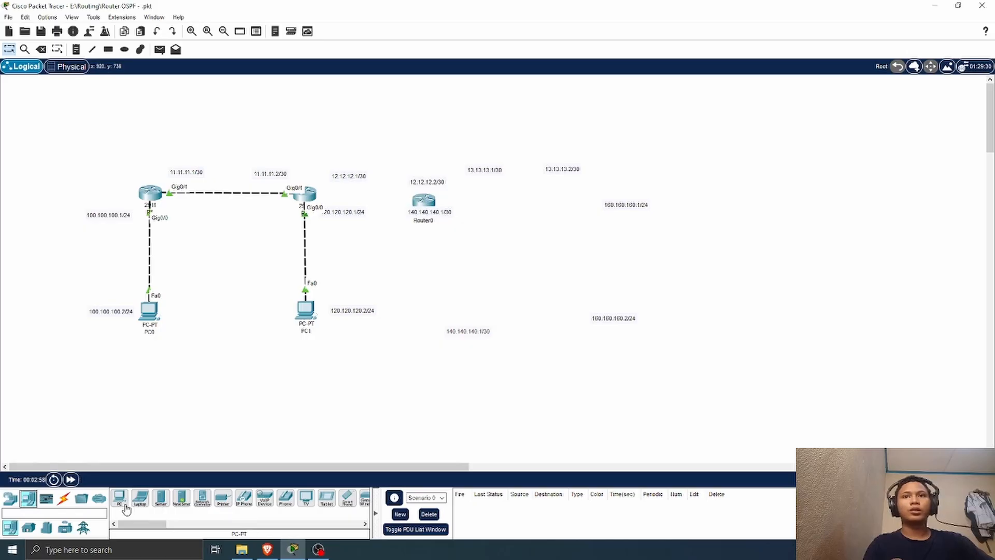
drag(119, 498, 440, 299)
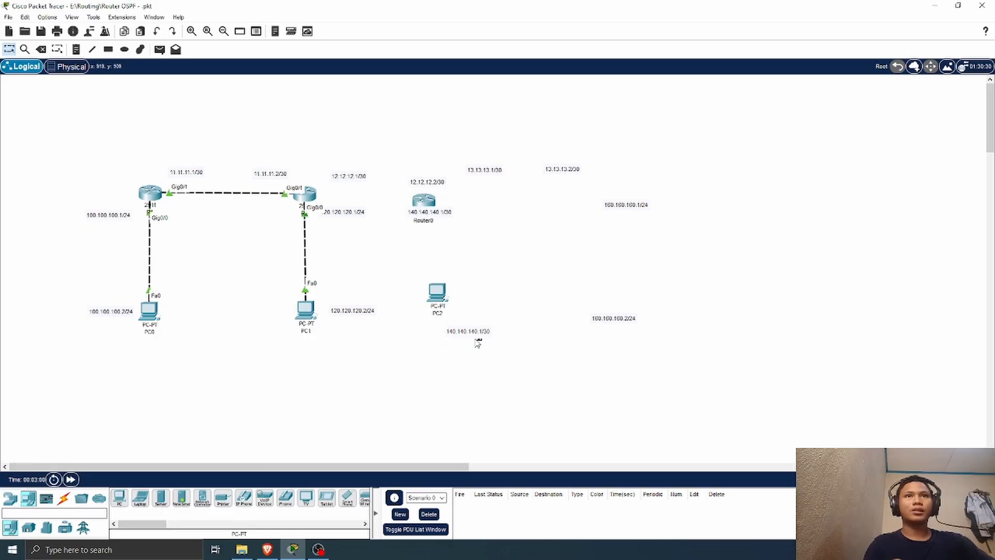
drag(475, 337, 453, 336)
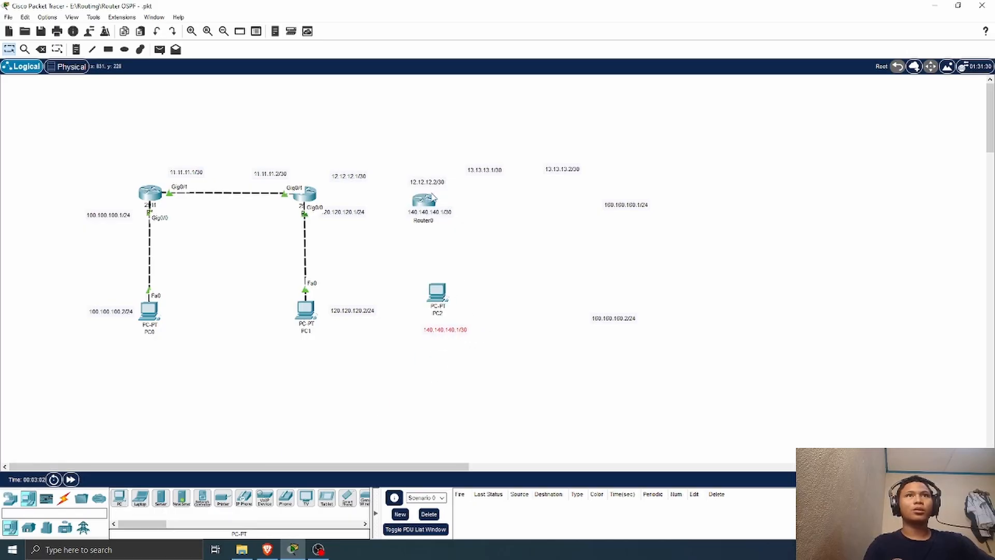
drag(428, 202, 477, 221)
Step: Move the 13.13.13.2/30 and both 160.160.160.x/24 labels farther right, and adjust the 12.12.12.2/30 and 140.140.140.1/30 labels around the new router
drag(713, 139, 546, 355)
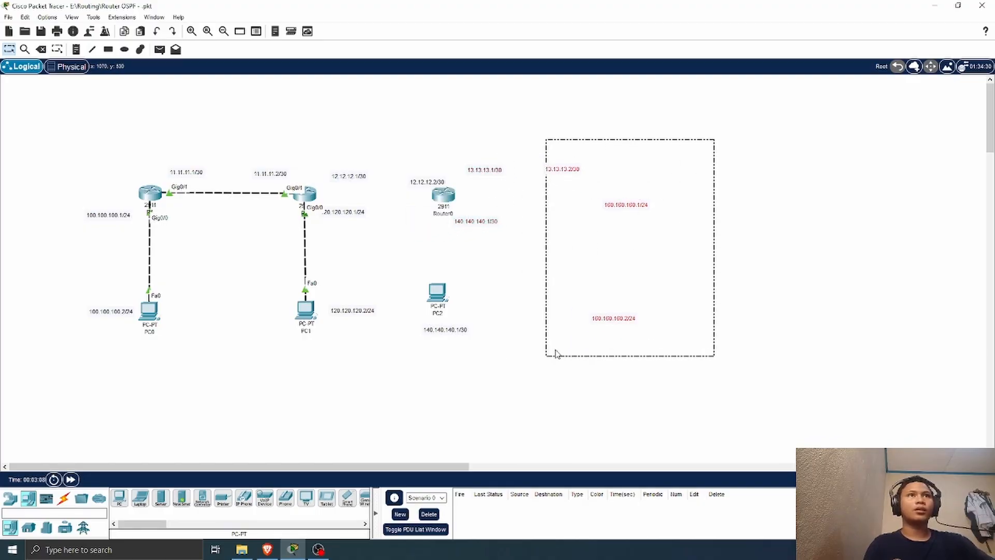
drag(638, 212, 847, 217)
click(619, 318)
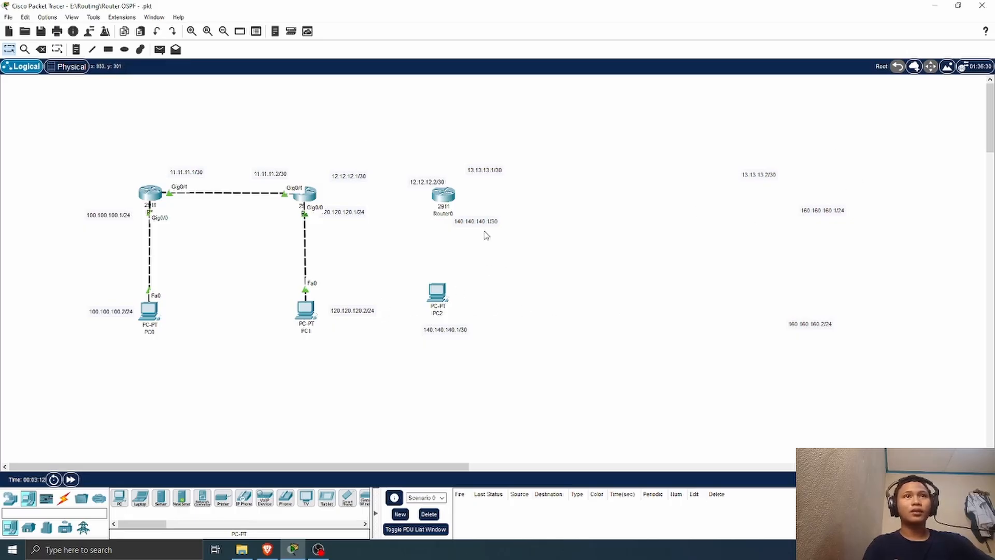
drag(479, 223, 491, 221)
drag(424, 179, 422, 172)
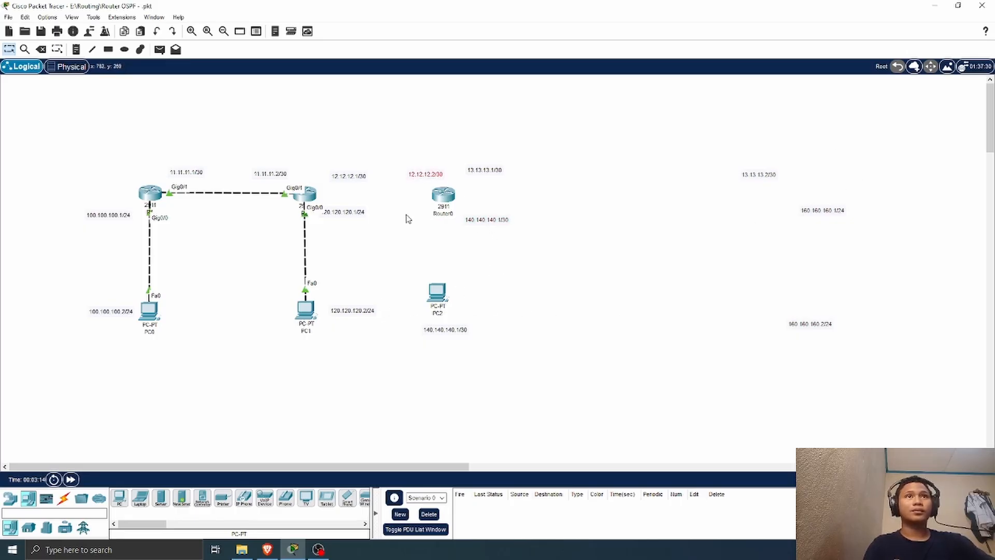
click(390, 261)
Step: Connect R2's GigabitEthernet0/2 to the new router's GigabitEthernet0/1 with a copper cross-over cable
click(65, 500)
click(182, 498)
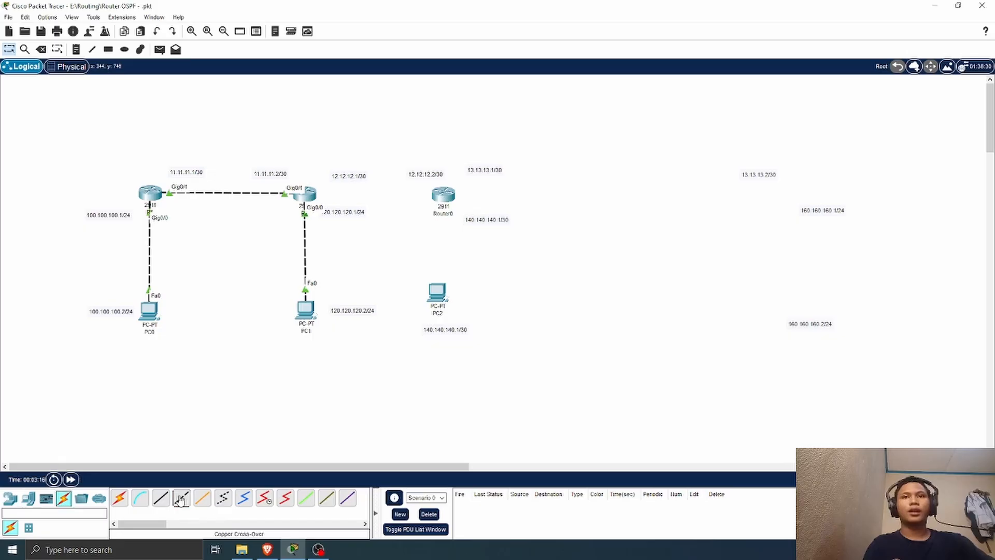
click(310, 194)
click(355, 222)
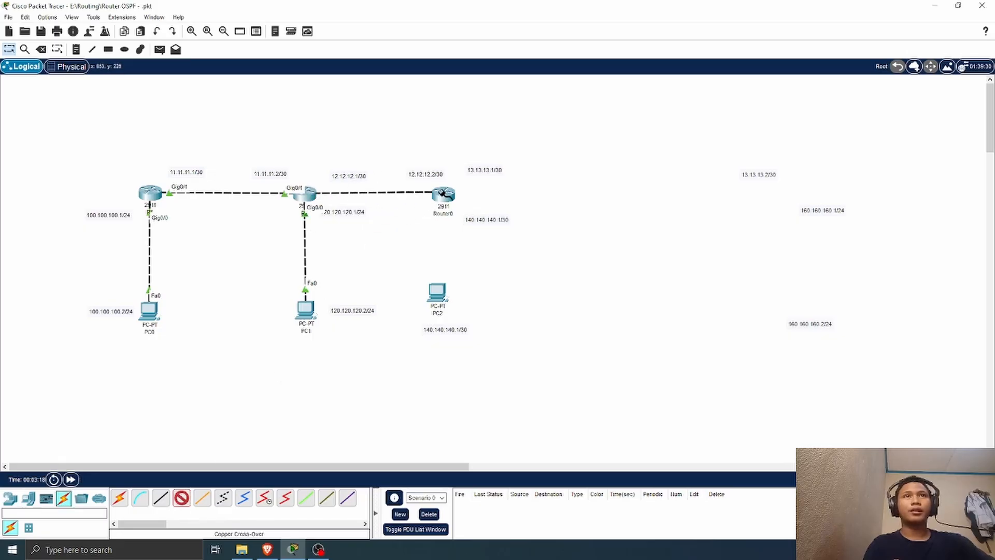
click(441, 194)
click(501, 232)
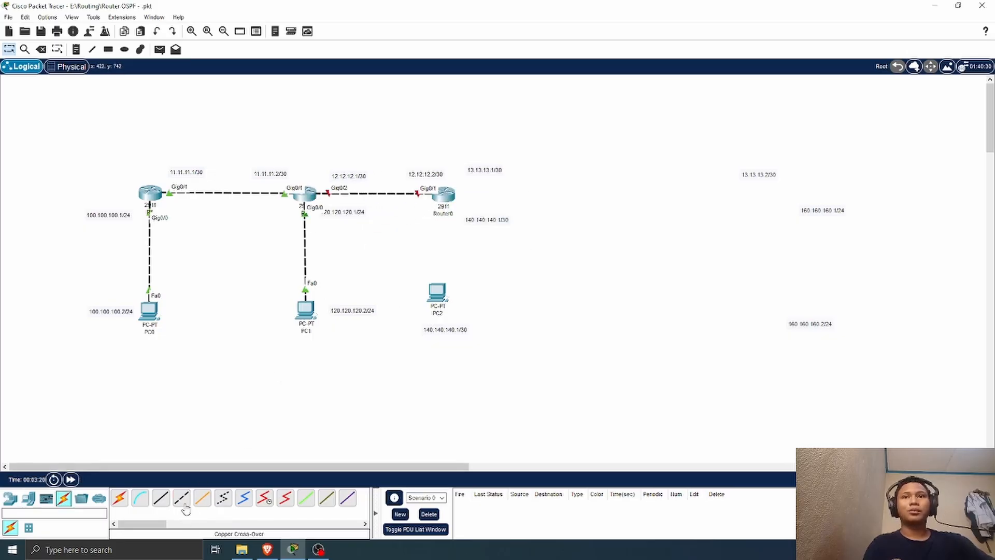
Step: Connect the new router's GigabitEthernet0/0 to PC2's FastEthernet0 with a cross-over cable and align PC2 beneath the router
click(449, 192)
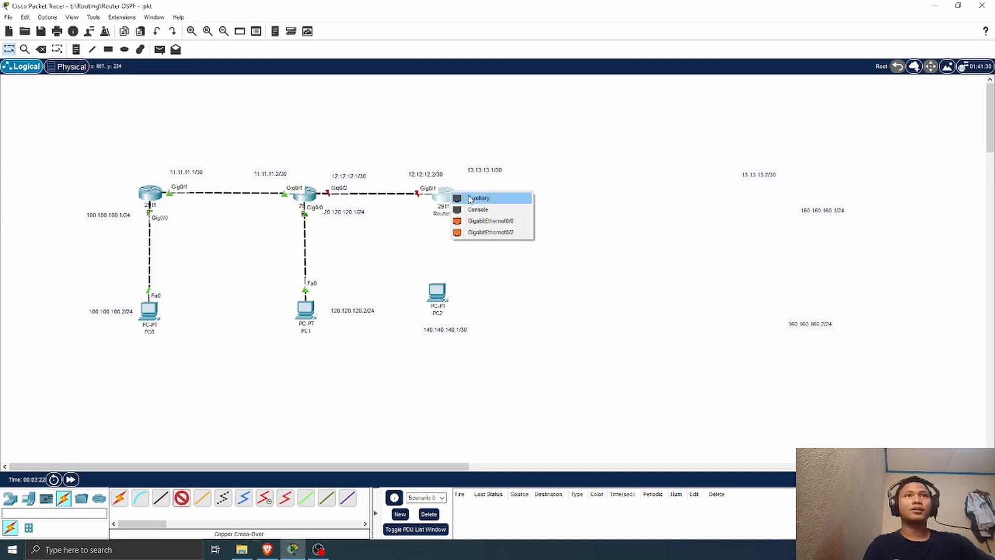
click(513, 228)
click(438, 292)
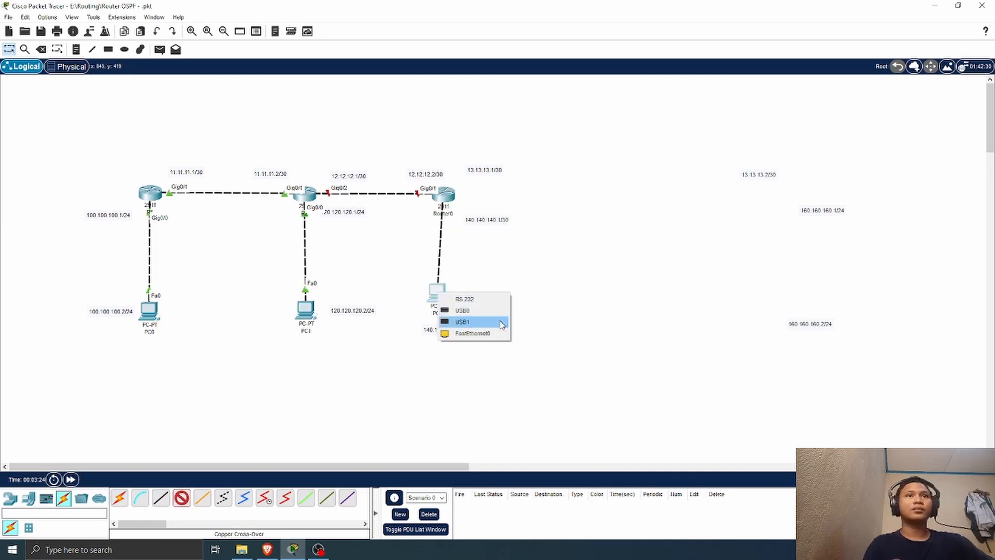
click(482, 325)
drag(440, 300, 441, 307)
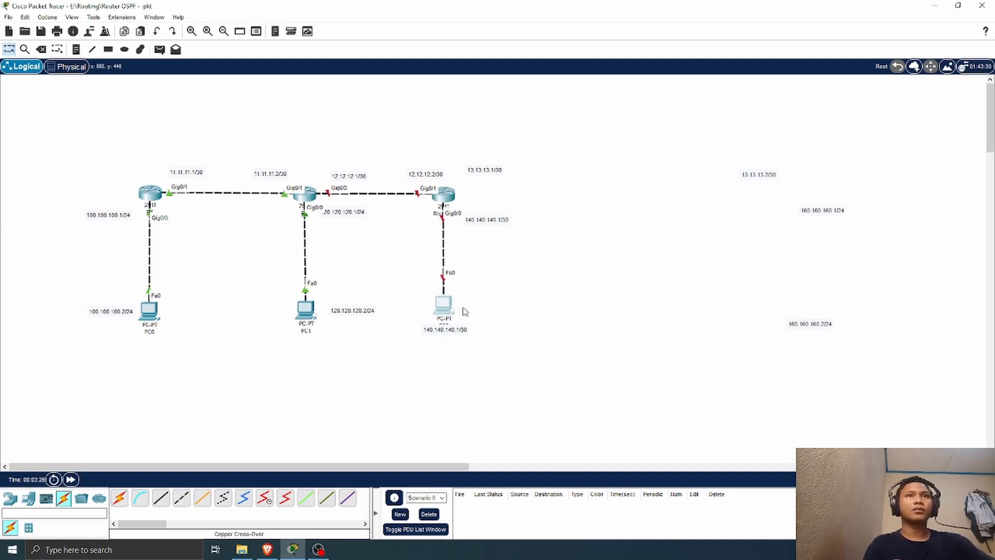
Step: Open R2's command line, place its window clear of the topology, and enter global configuration mode
click(314, 199)
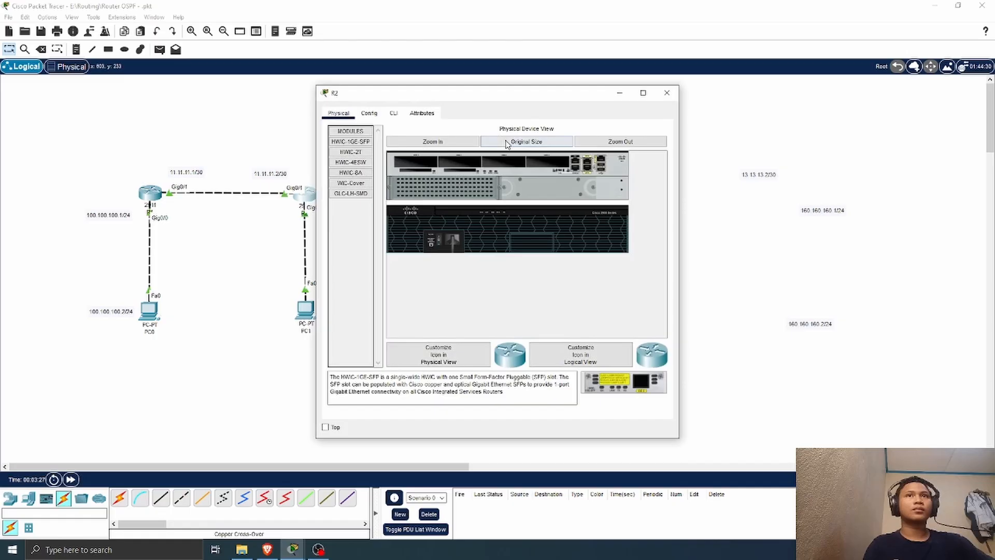
click(393, 106)
drag(535, 90, 765, 100)
key(Return)
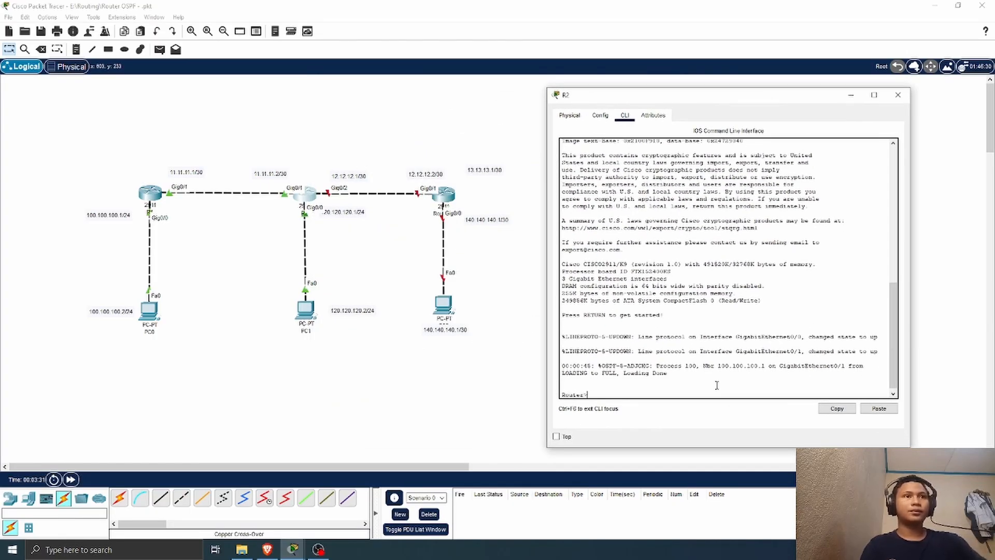
text(en)
key(Return)
text(c)
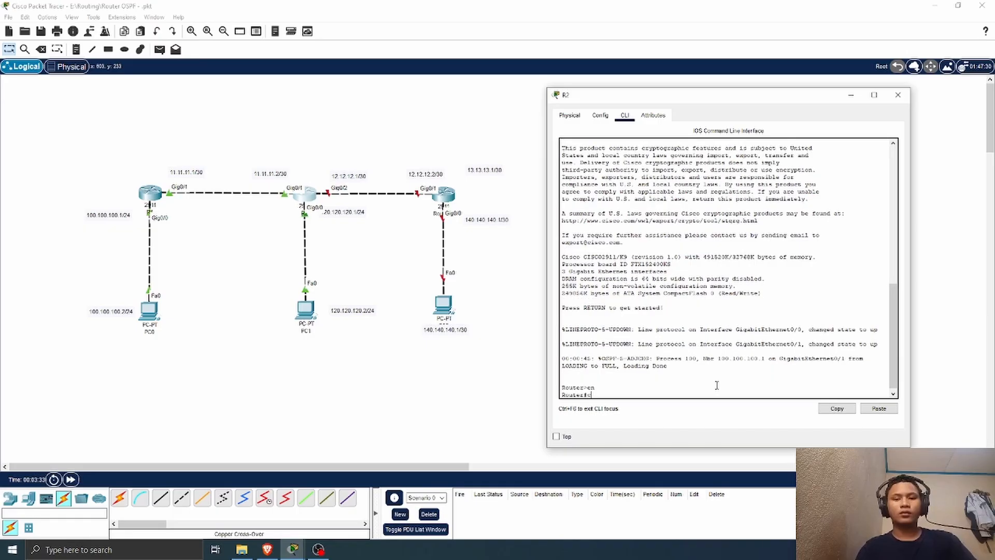
text(onf t)
key(Return)
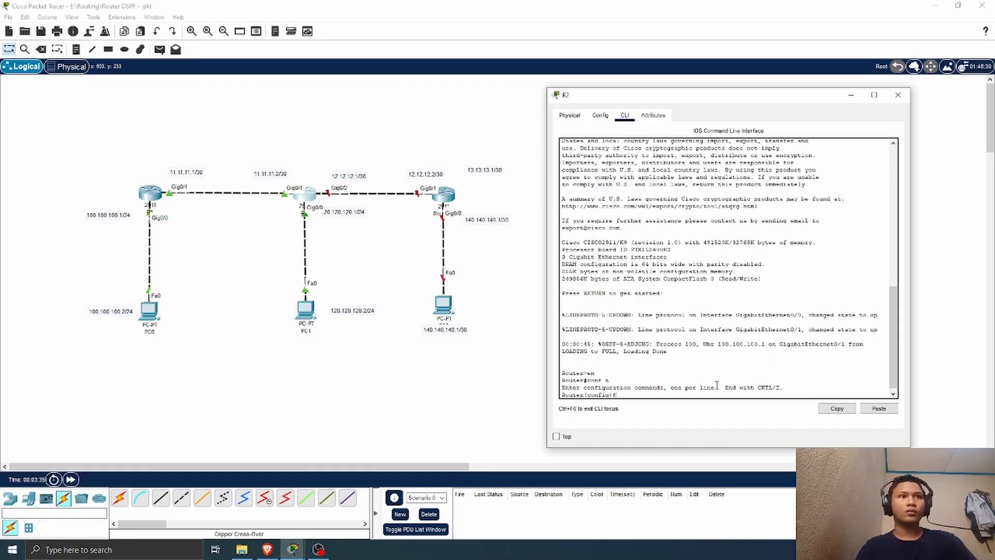
Step: Enable interface g0/2 on R2 with no shutdown
text(int g0)
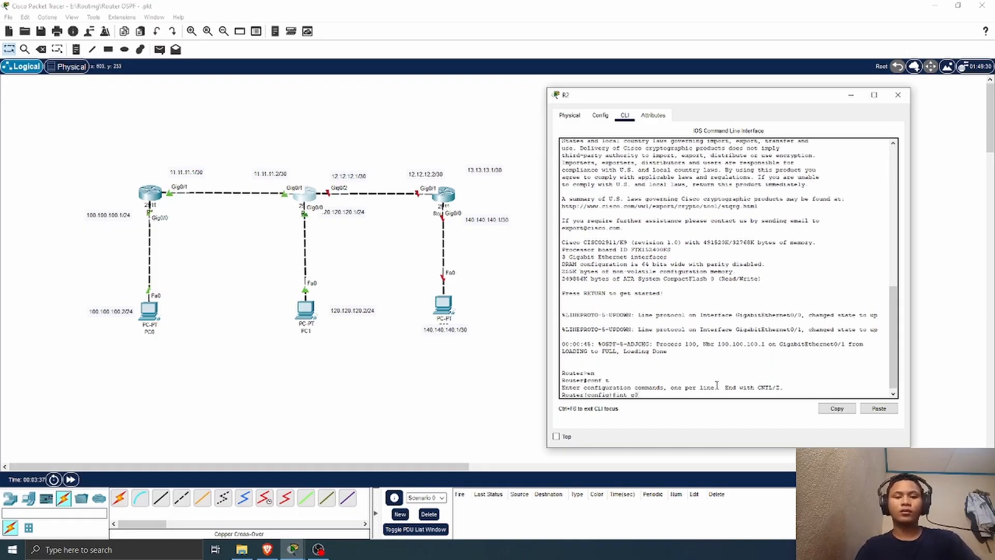
text(/2)
key(Return)
text(no)
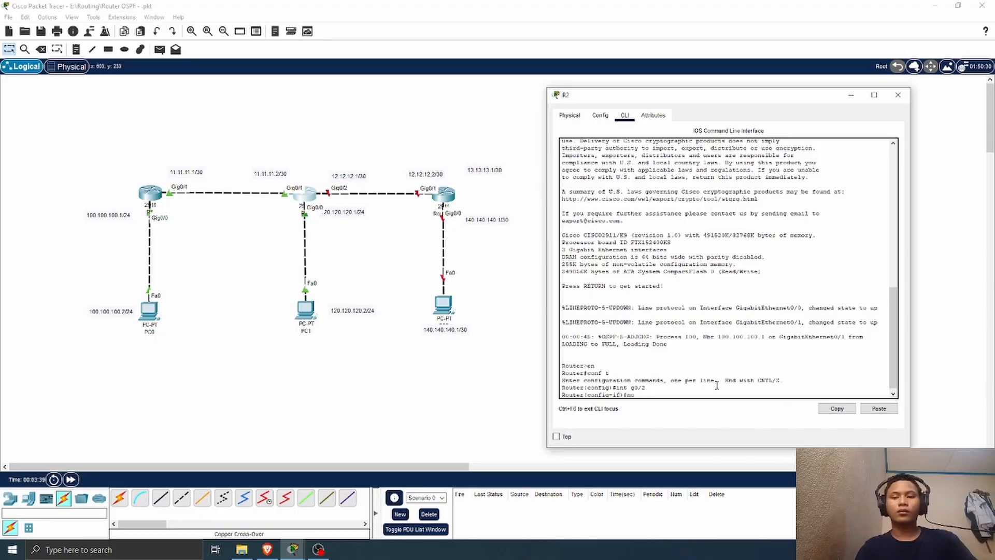
text( sh)
key(Return)
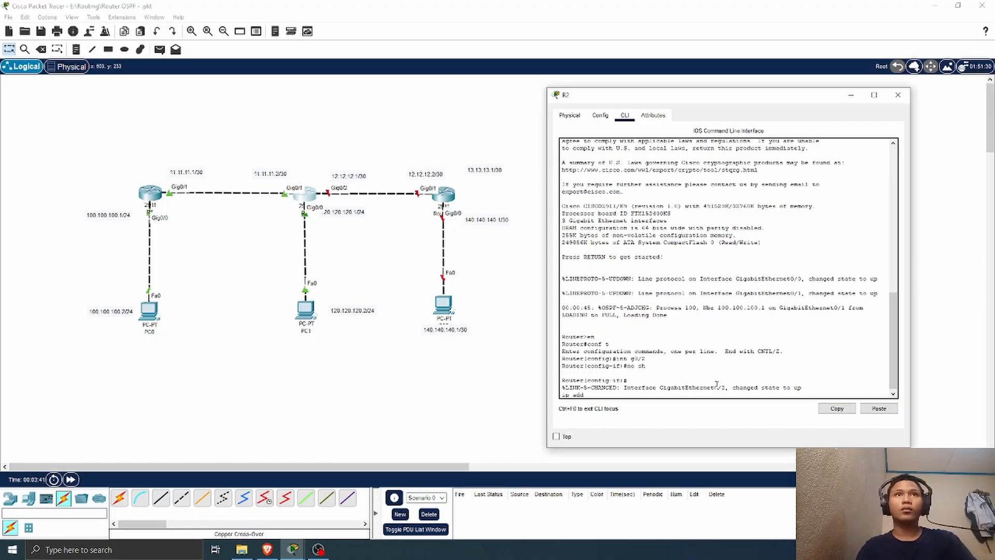
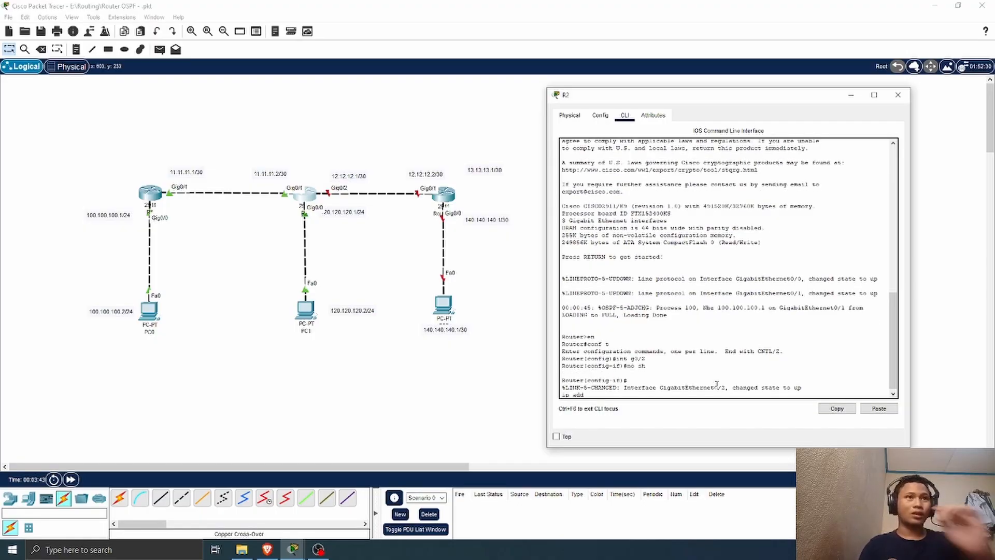
Step: Assign IP address 12.12.12.1 with mask 255.255.255.252 to R2's g0/2 interface and close R2's window
text(ip add 12.12.12.)
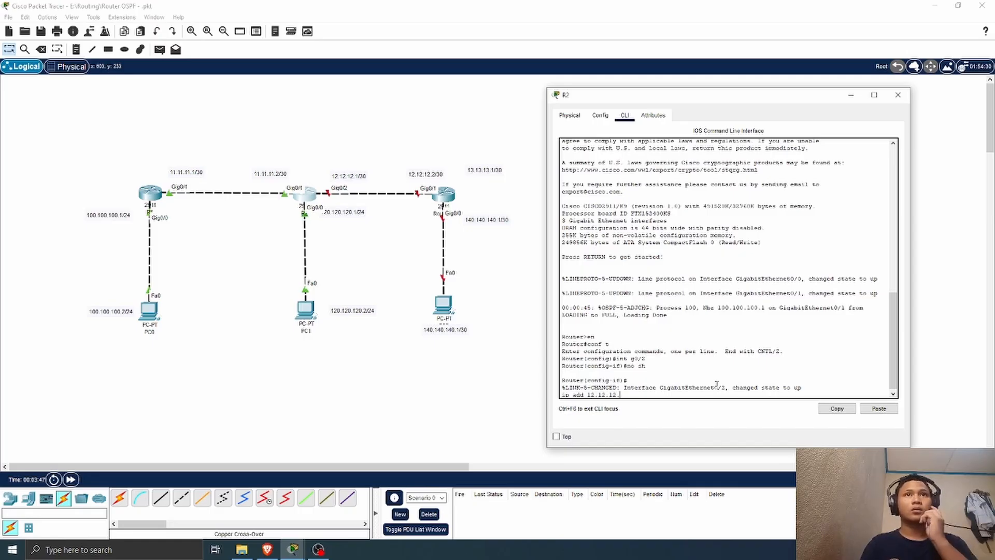
text(1 255.255.255.2)
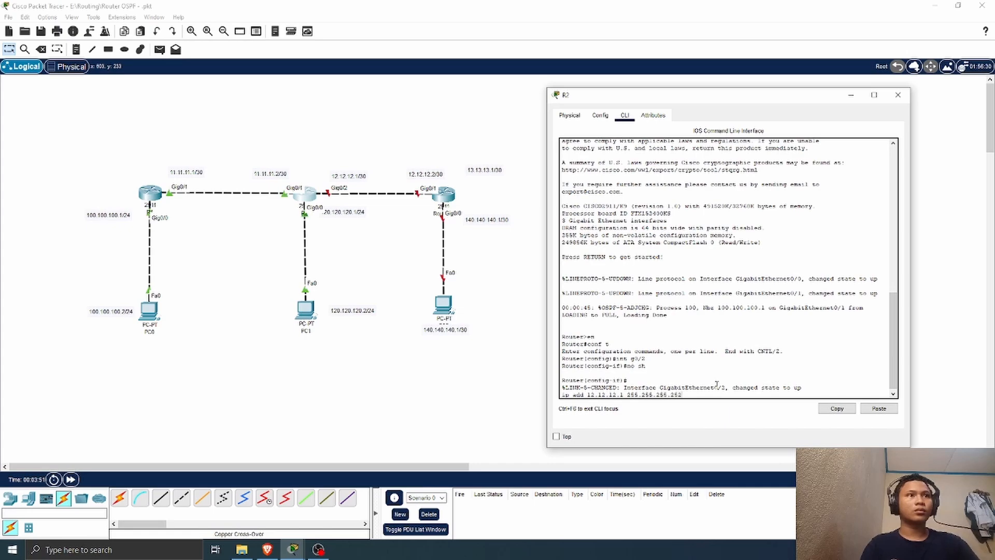
text(52)
key(Return)
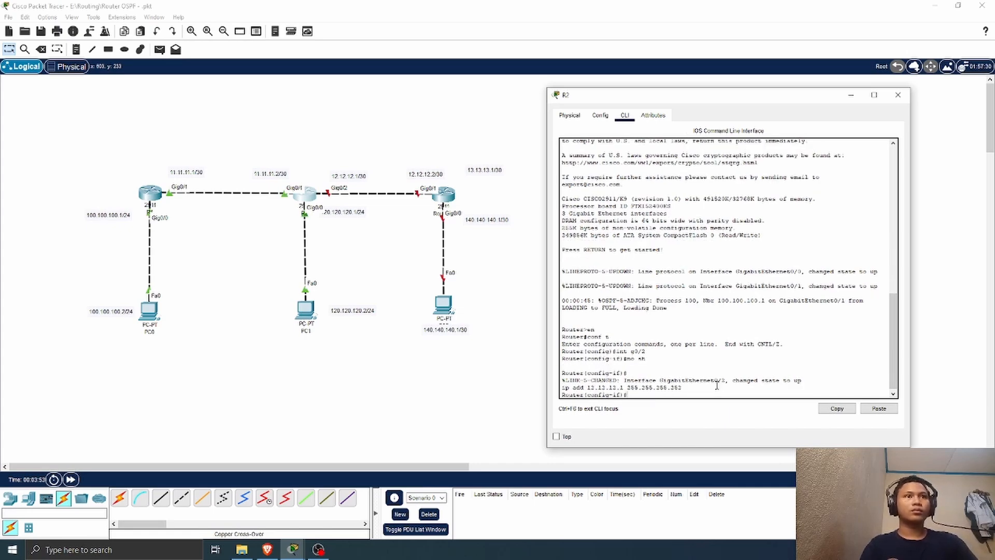
click(898, 94)
Step: Open the command line of the router at 12.12.12.2, decline the initial configuration dialog and enter global configuration mode
click(444, 194)
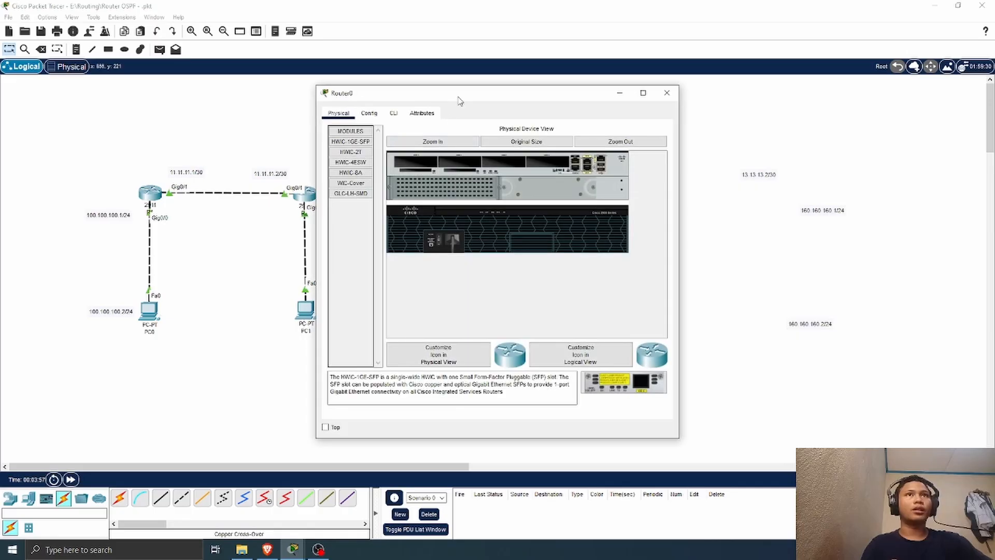
drag(460, 99, 685, 92)
click(620, 109)
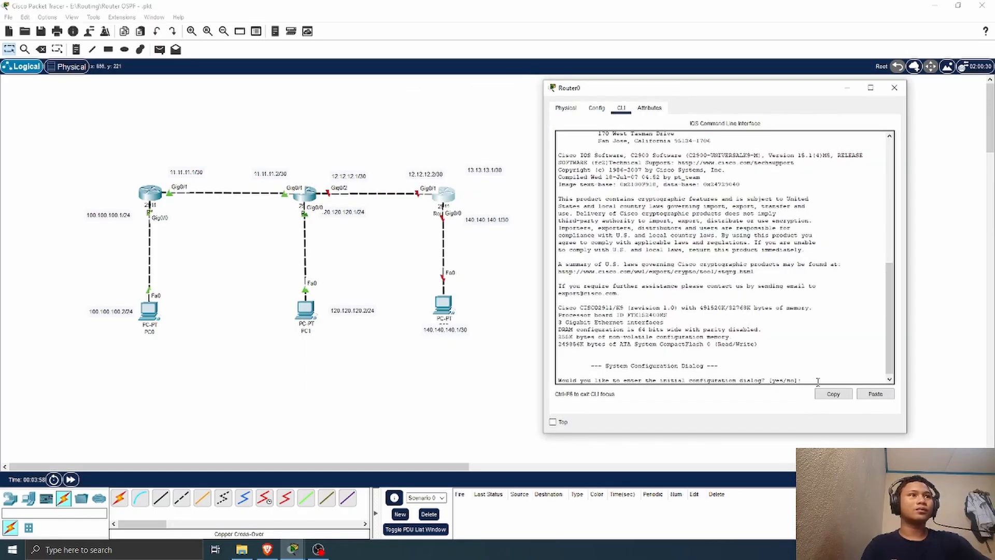
text(n)
key(Return)
key(Return)
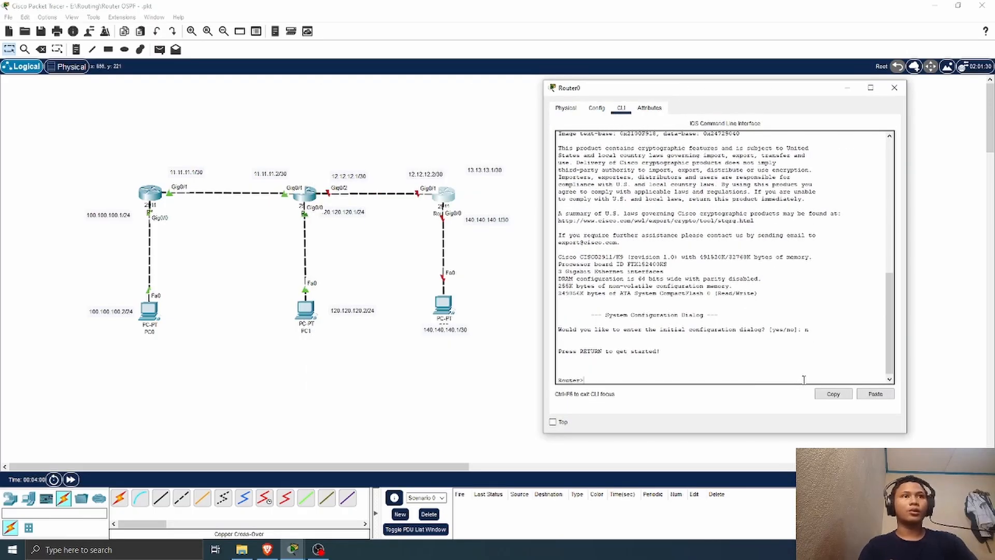
text(en)
key(Return)
text(conf t)
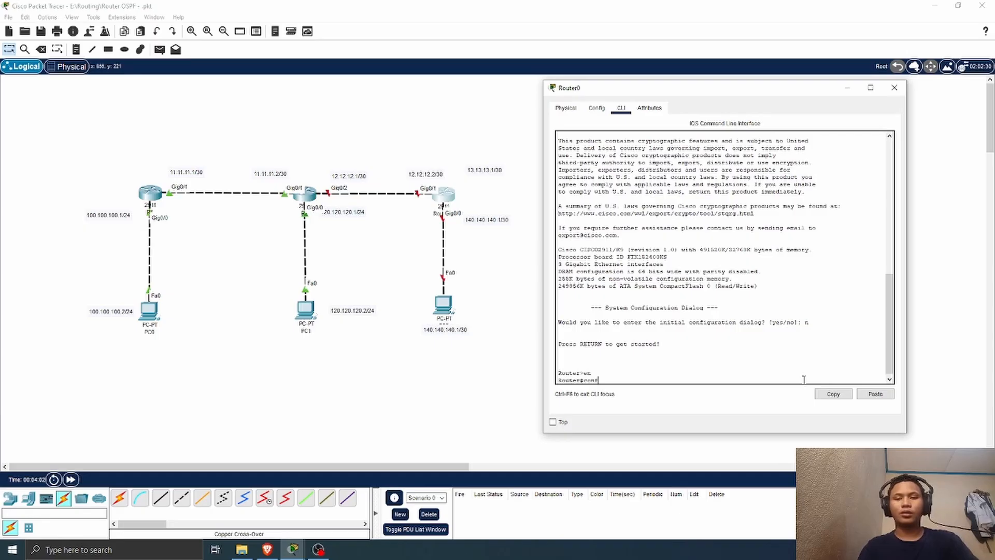
key(Return)
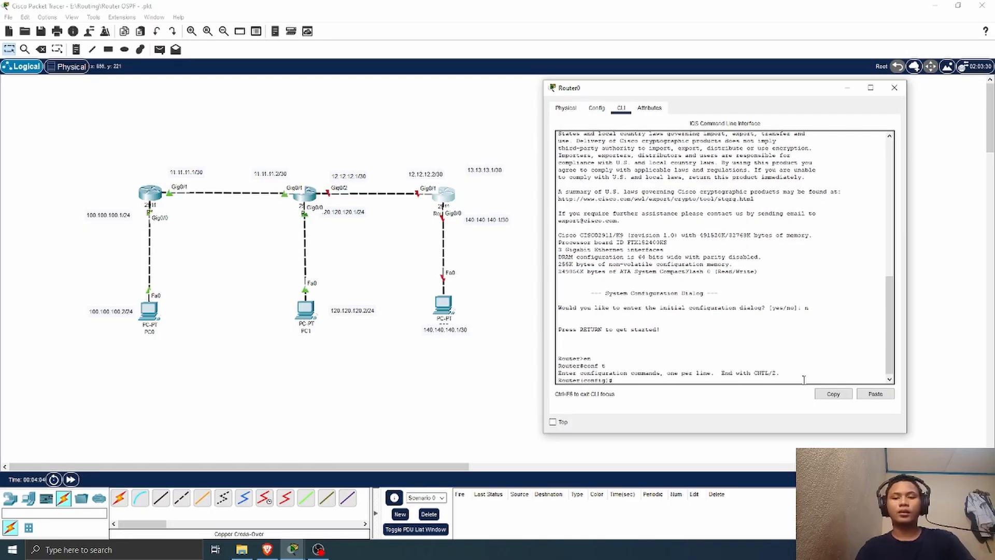
Step: Enter configuration of interface g0/1 on Router0 and enable it with the no shutdown command
text(ing 0/1)
key(Return)
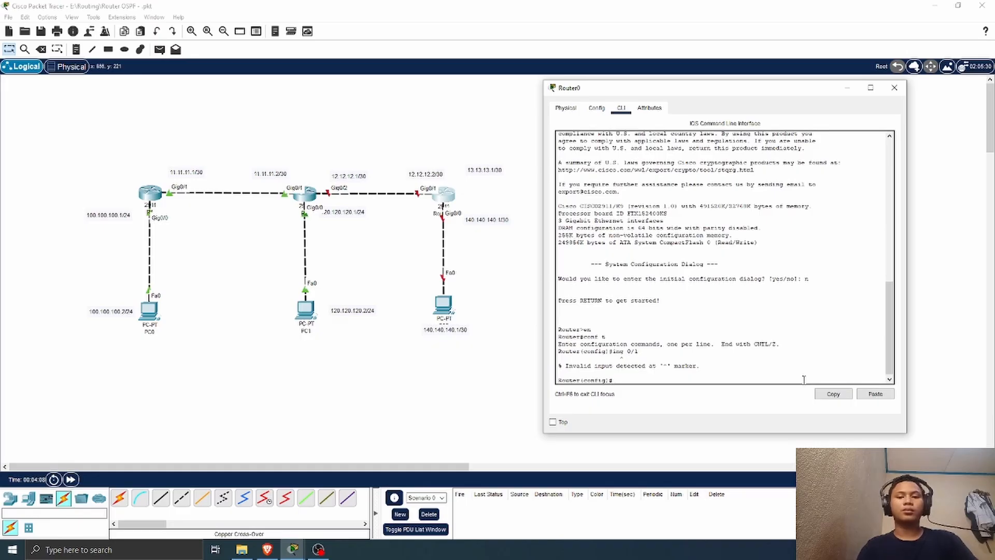
text(int g0/1)
key(Return)
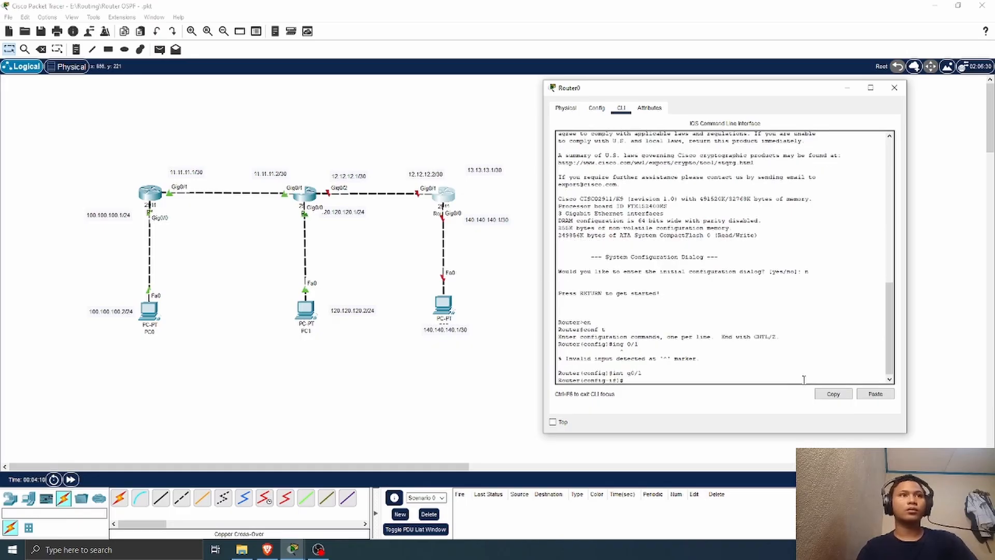
text(no sh)
text(u)
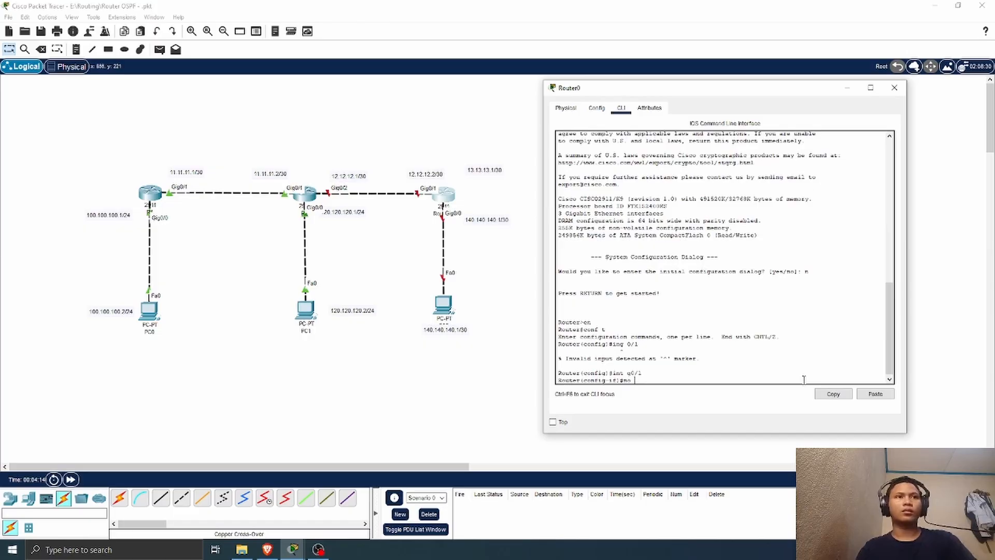
key(Return)
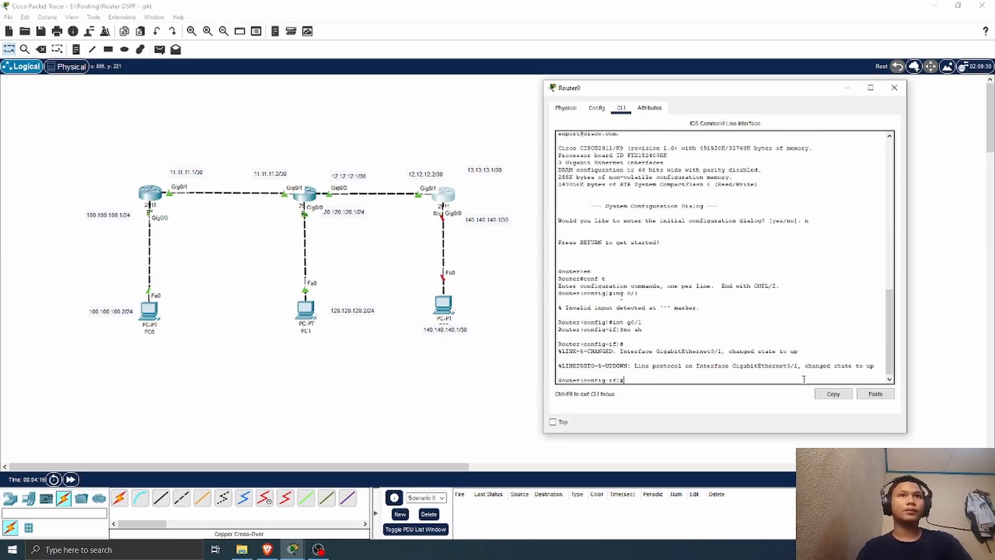
Step: Assign IP address 12.12.12.2 with mask 255.255.255.252 to Router0's g0/1 interface
text(ip add)
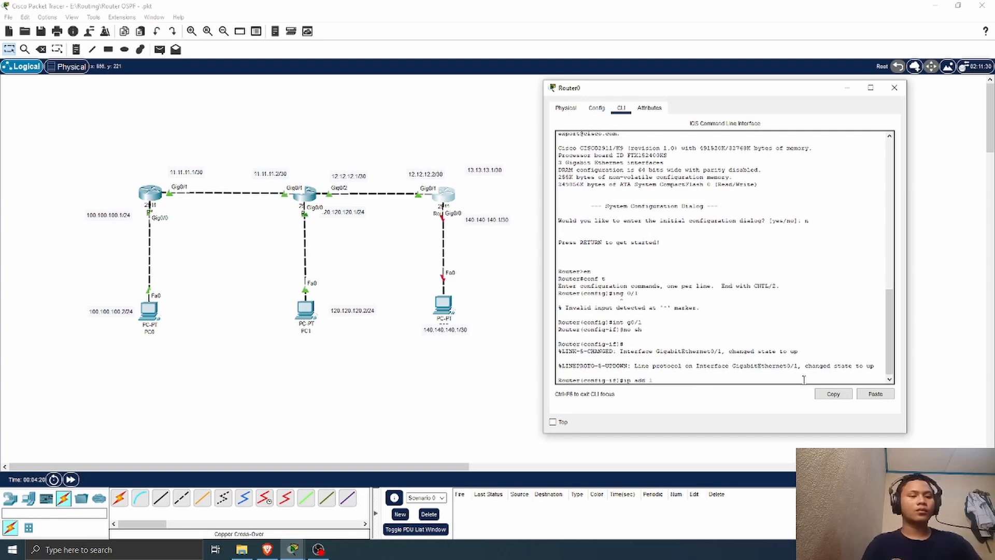
text(12 12.12.2)
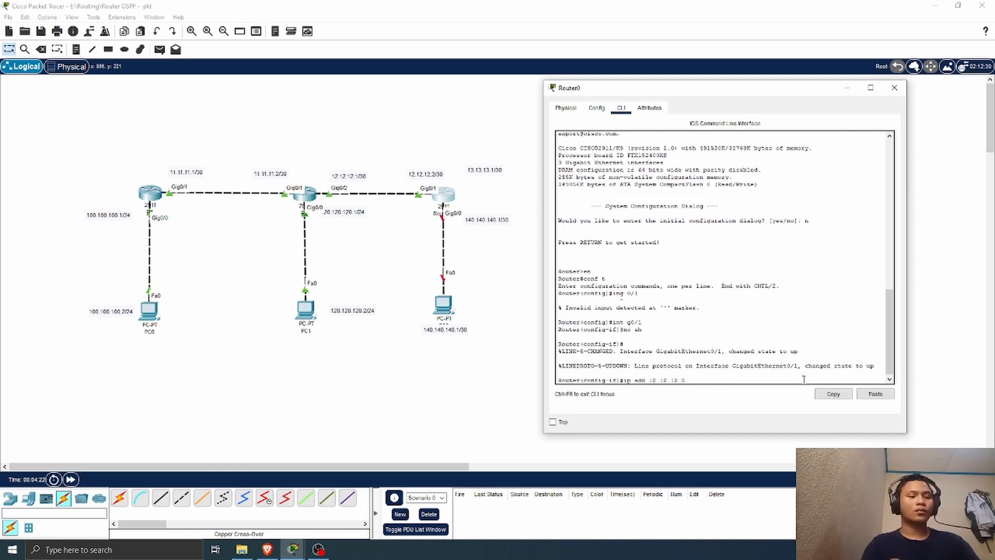
text( 255.255.25)
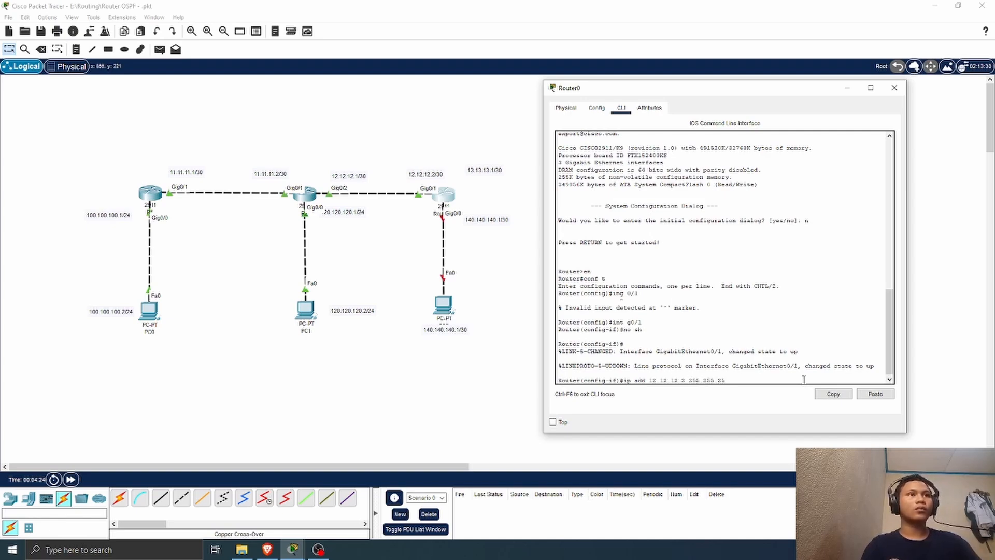
text(5.252)
key(Return)
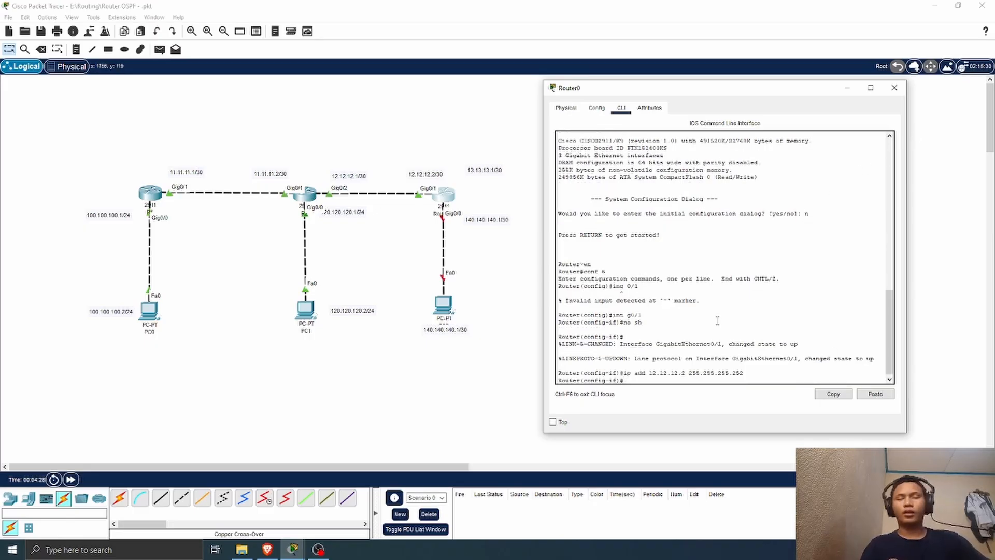
Step: Try to switch to the configuration of interface g0/0 on Router0
text(ing g0)
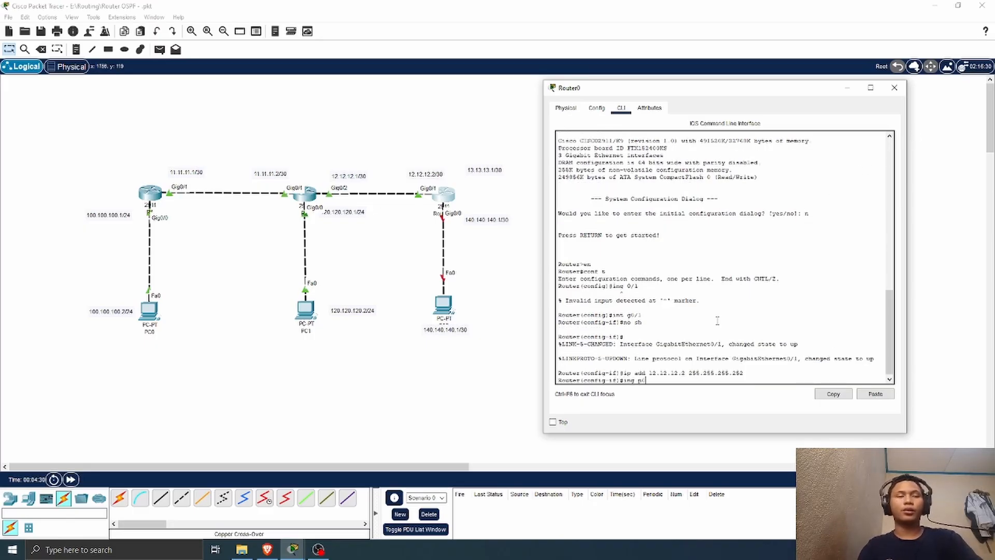
key(BackSpace)
key(BackSpace)
key(BackSpace)
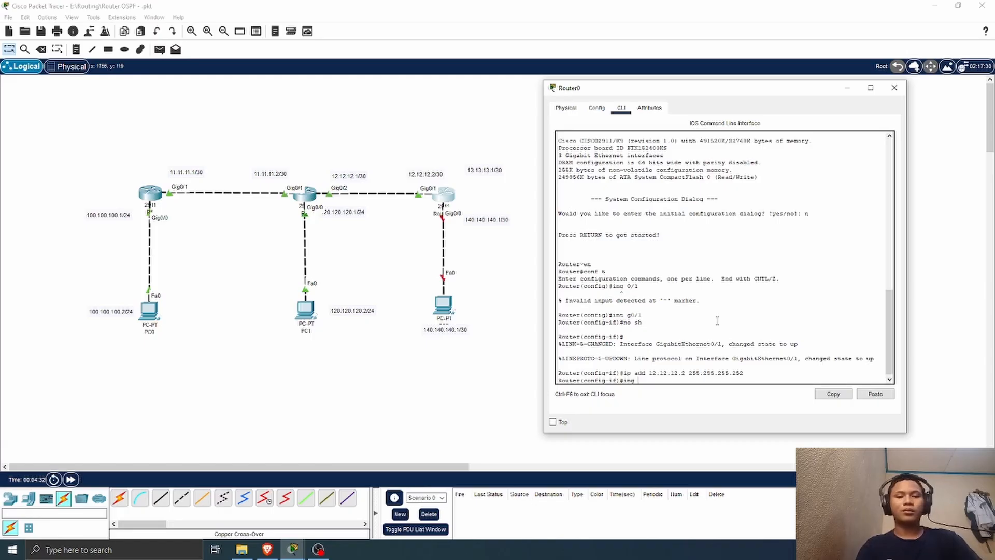
text(g0/0)
key(Return)
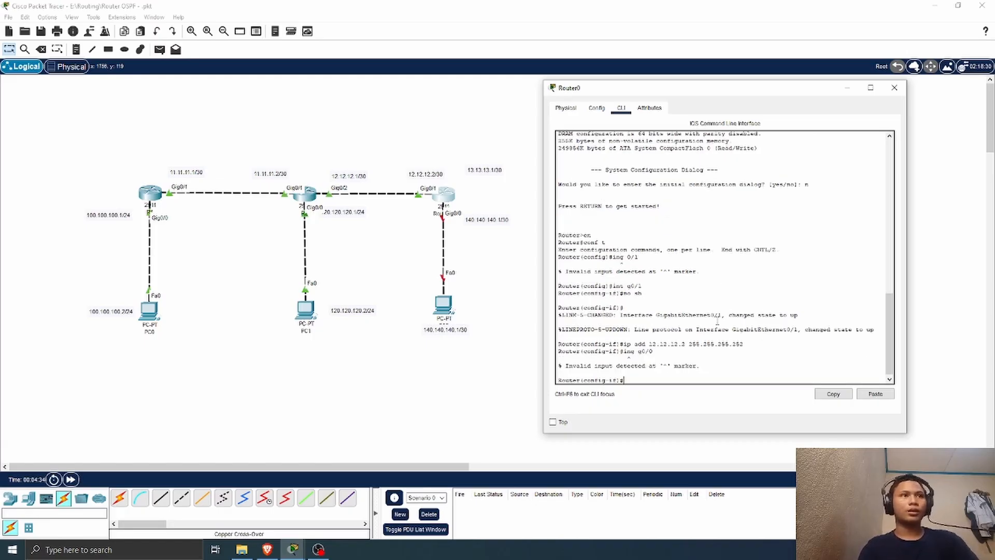
Step: Enter configuration of interface g0/0 on Router0 and enable it with the no shutdown command
text(i)
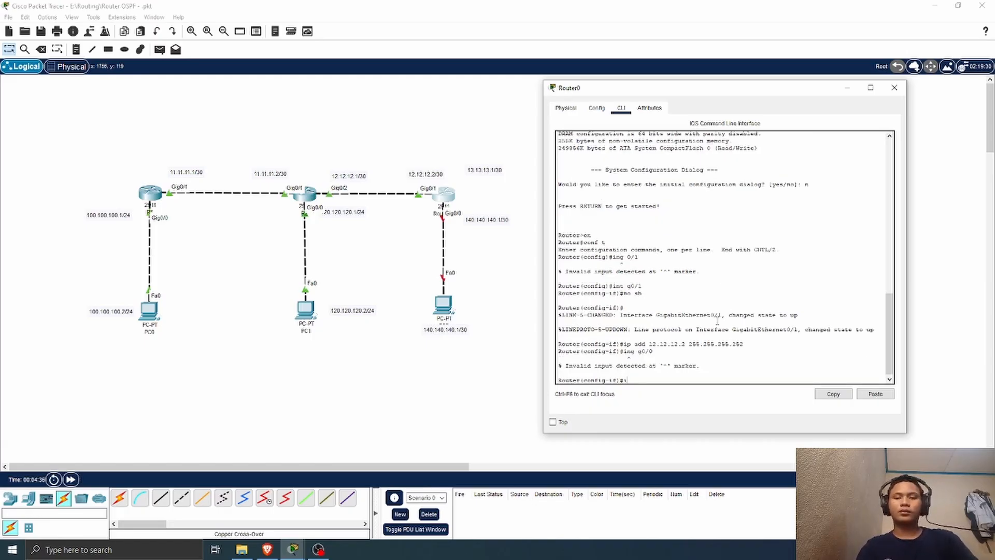
text(nt g0/)
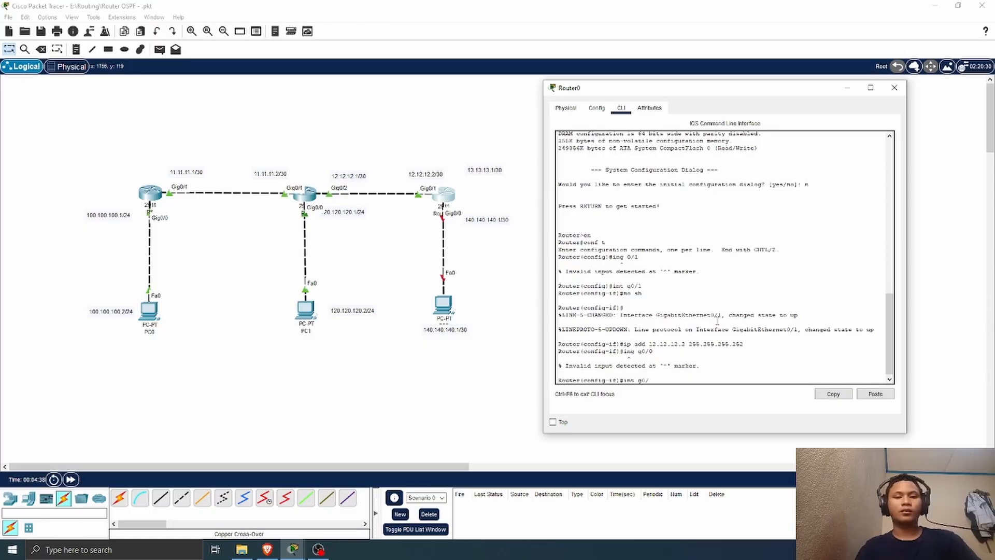
text(0)
key(Return)
text(no)
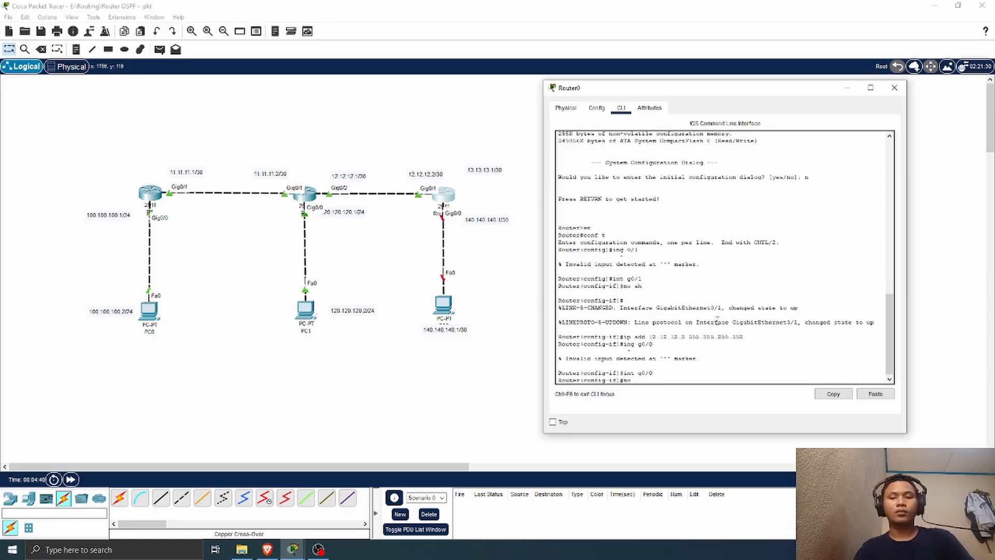
text( sh)
key(Return)
key(Return)
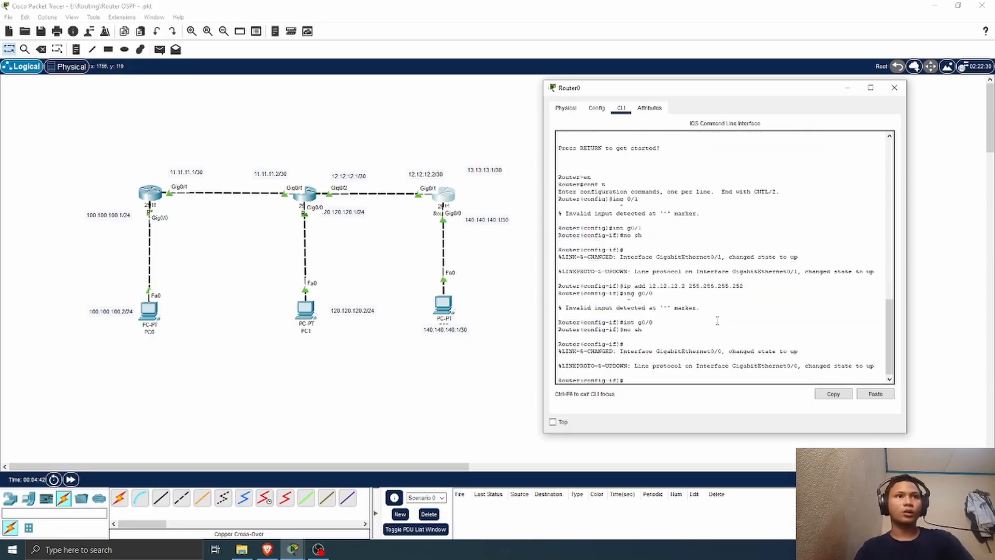
Step: Assign IP address 140.140.140.1 with mask 255.255.255.0 to Router0's g0/0 interface and close the router's window
text(ip add 140.14)
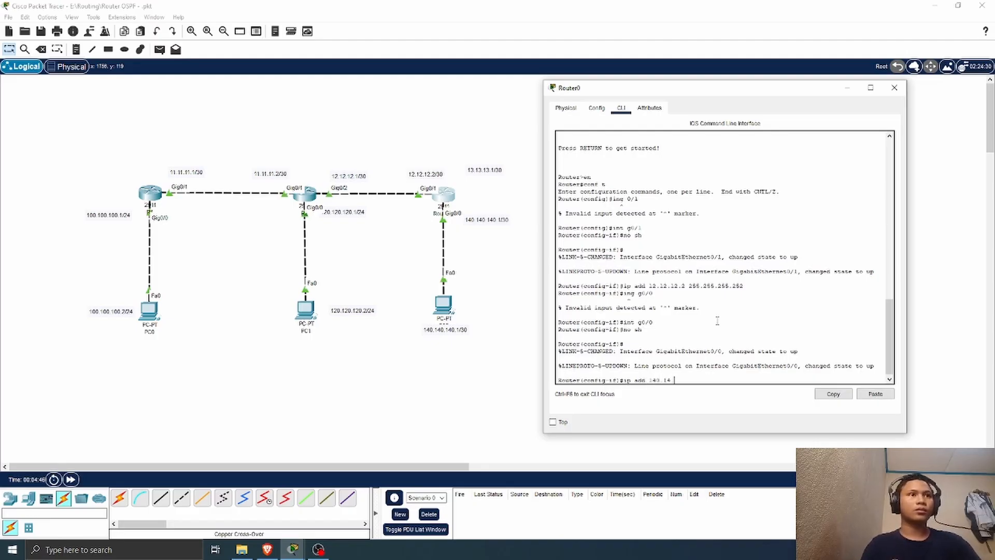
text(0)
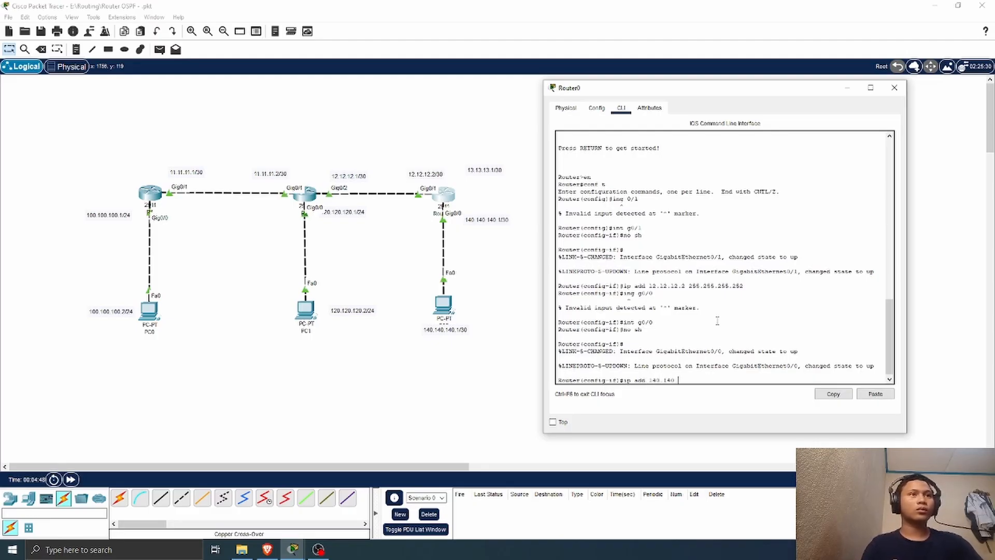
text(.140)
text(.2)
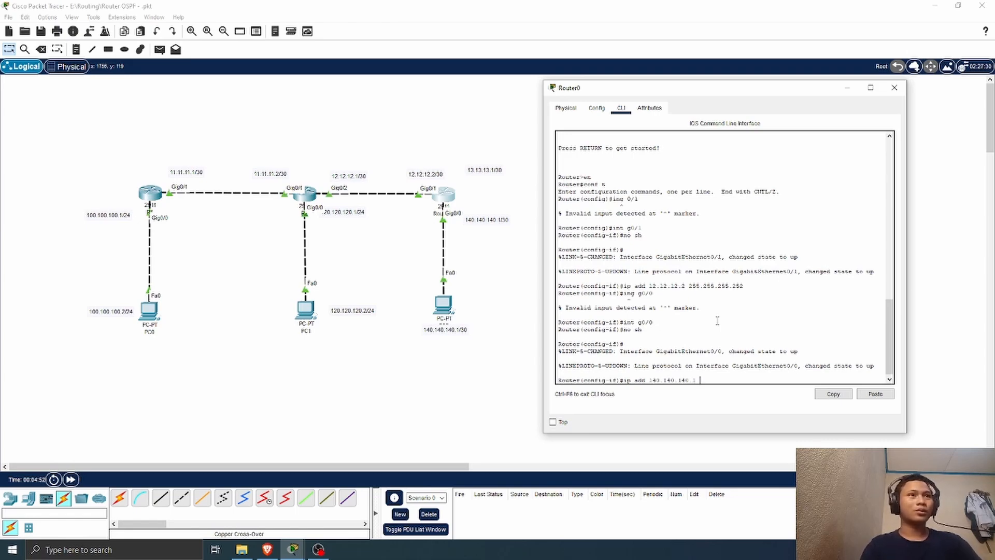
text( 255.255.255)
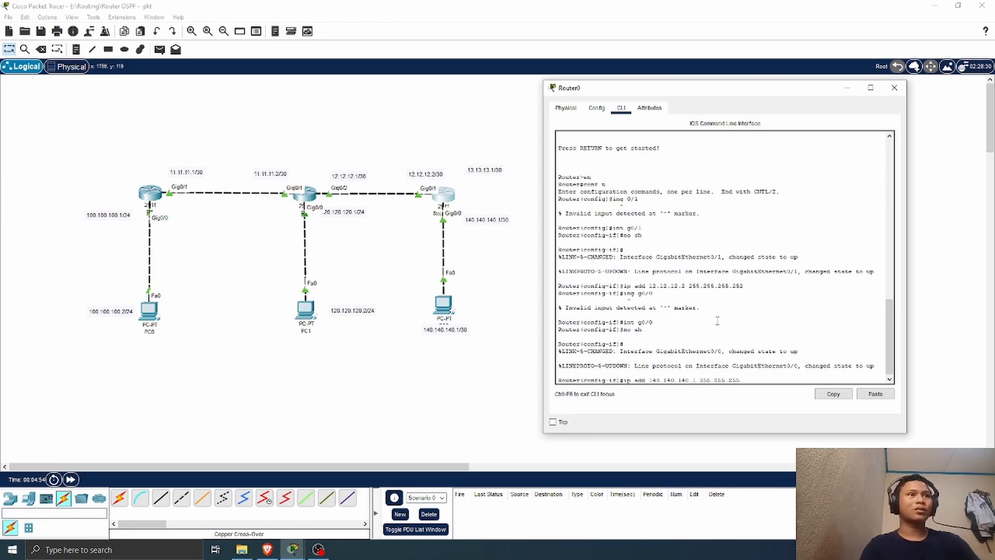
text(.0)
key(Return)
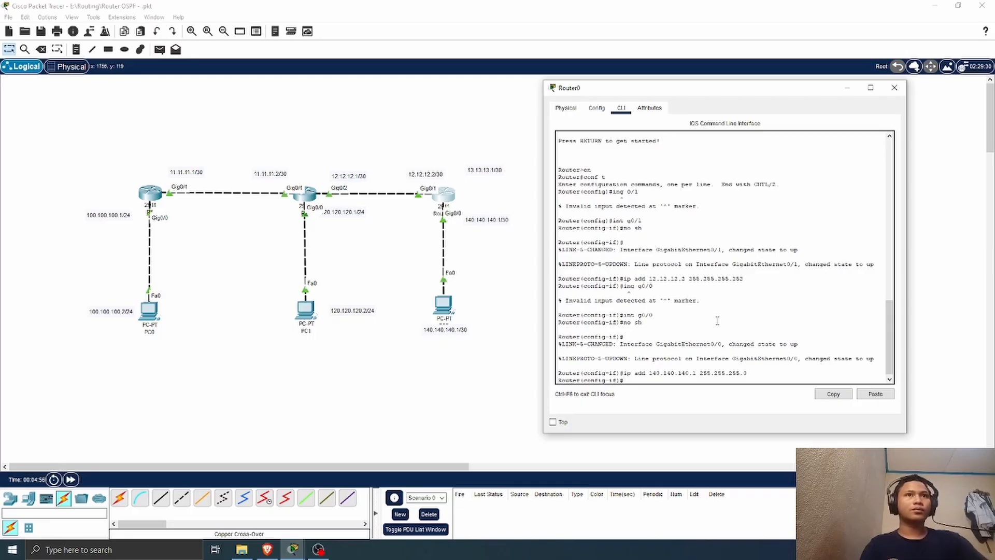
click(894, 88)
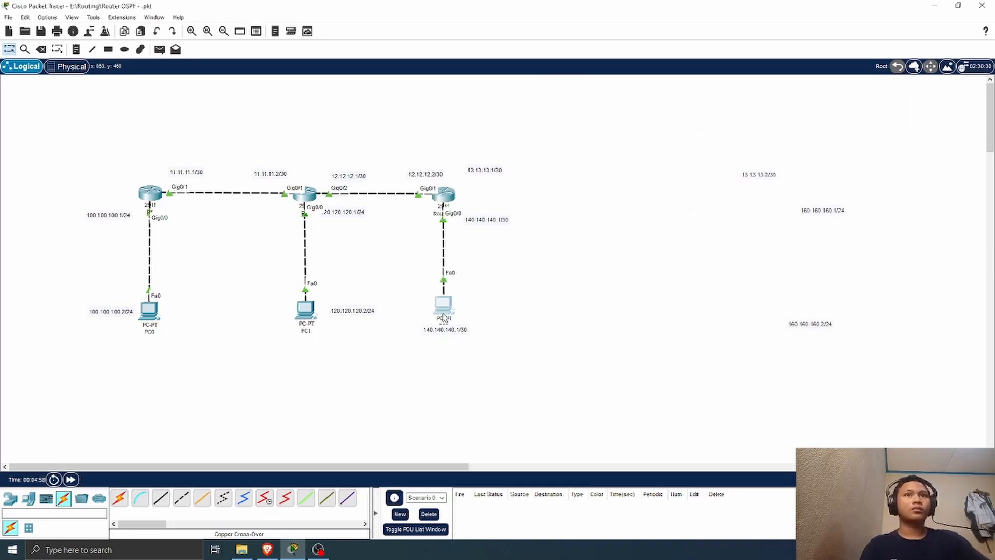
Step: Open the IP configuration of the PC connected to Router0 and set its static IPv4 address to 140.140.140.2
click(443, 310)
click(400, 113)
drag(432, 96, 679, 97)
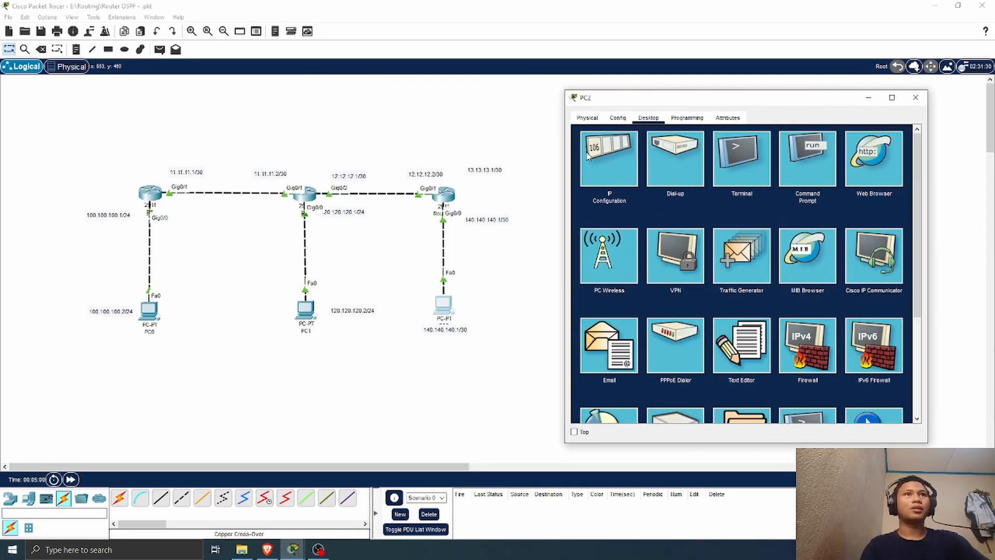
click(587, 157)
click(730, 189)
text(1)
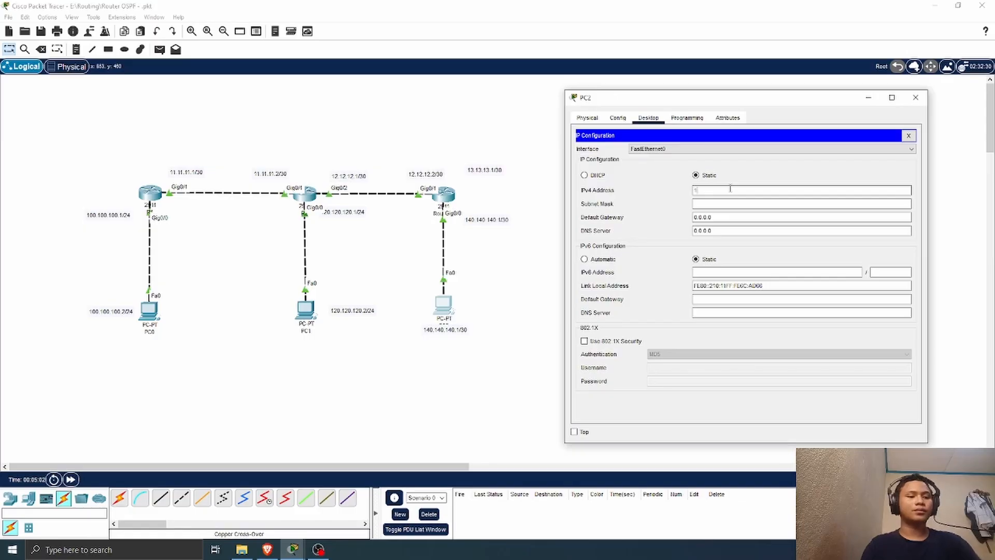
text(40.140.140.2)
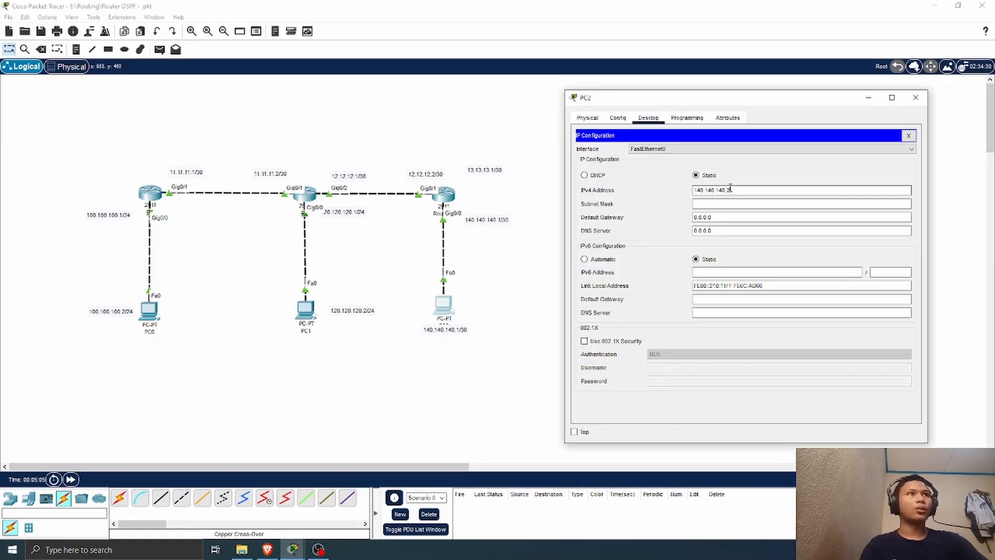
Step: Set PC2's IPv4 subnet mask to 255.255.255.0
click(764, 204)
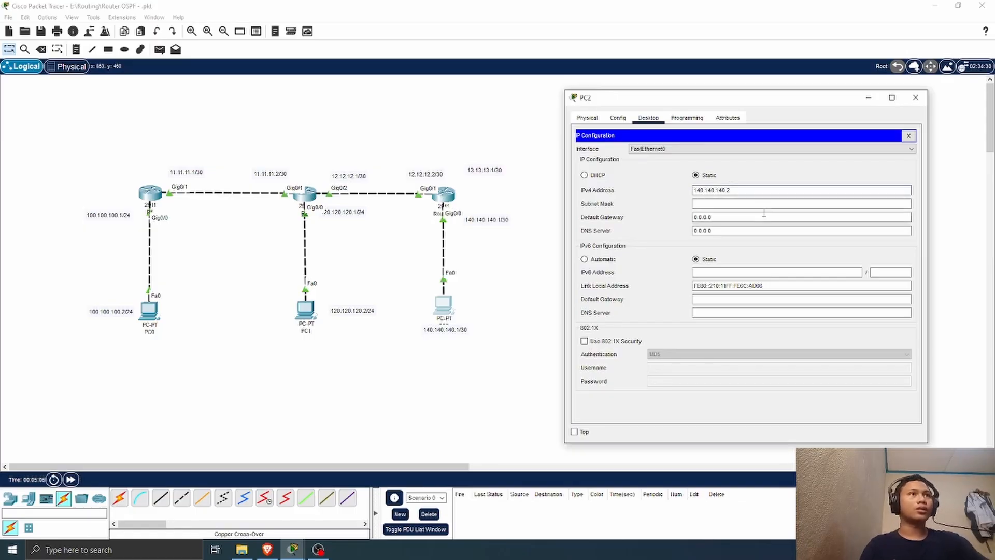
key(BackSpace)
key(BackSpace)
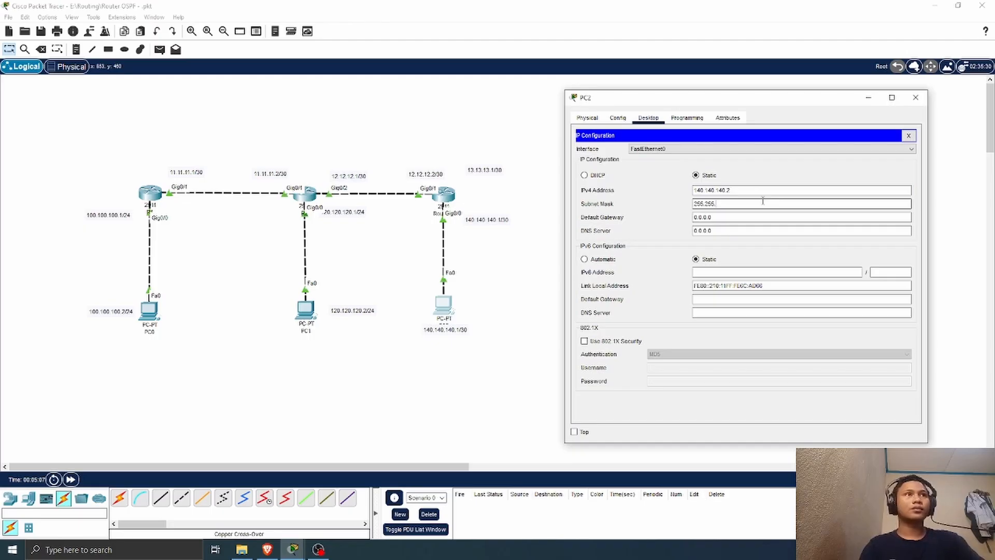
text(255.0)
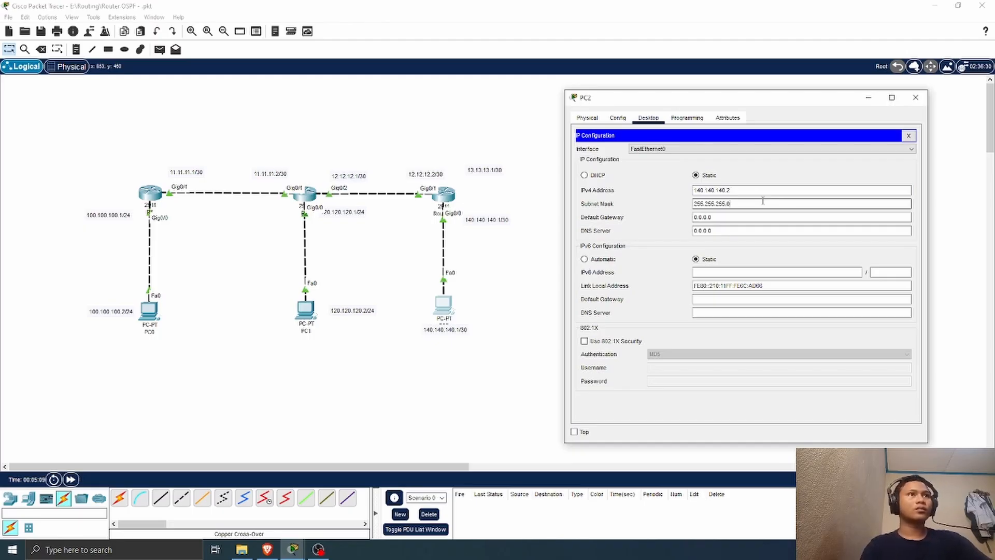
Step: Set PC2's default gateway to 140.140.140.1 and close its configuration window
drag(718, 220, 644, 228)
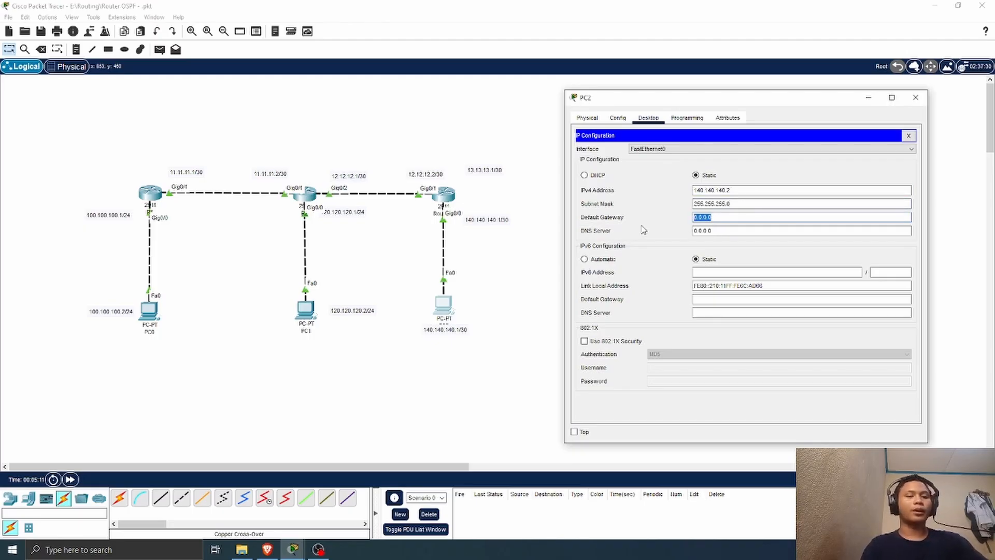
key(BackSpace)
text(140.14)
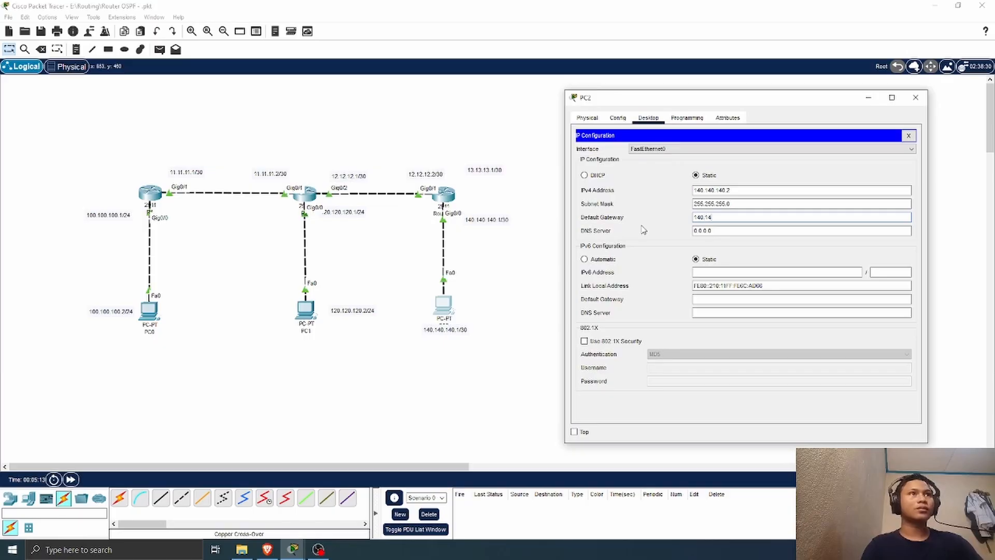
text(0.140.)
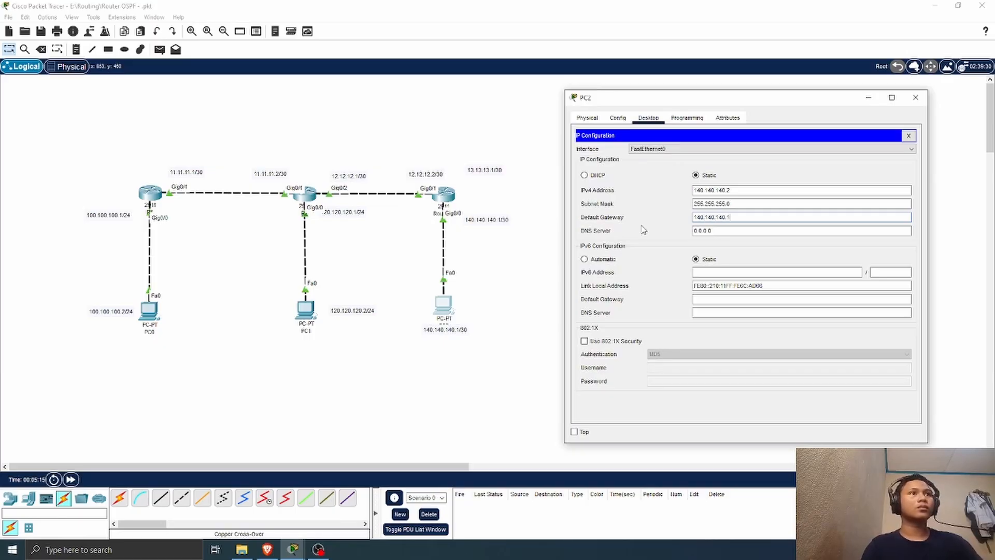
click(915, 98)
Step: Test connectivity by sending a simple PDU from PC2 to Router0, and delete the test entry from the PDU list
click(160, 49)
click(444, 305)
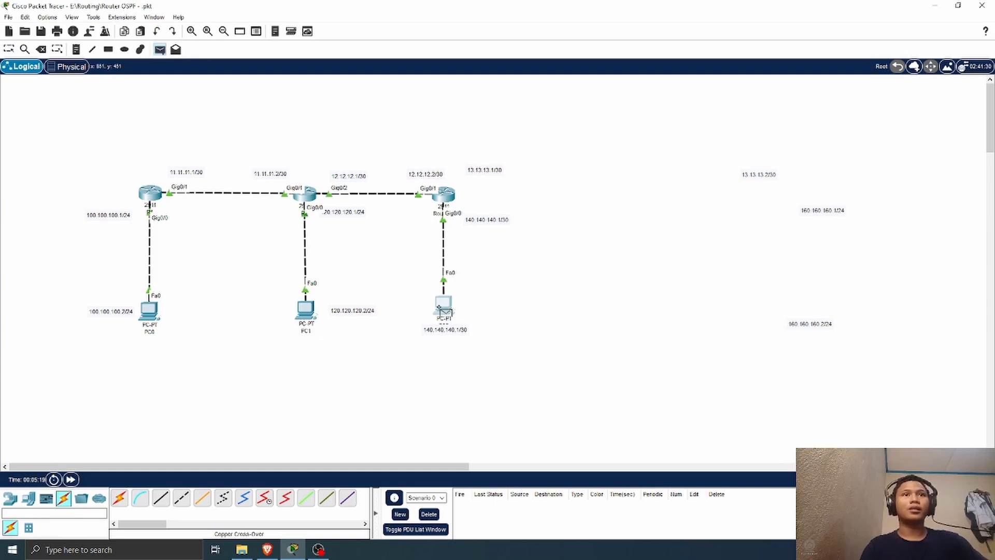
click(446, 194)
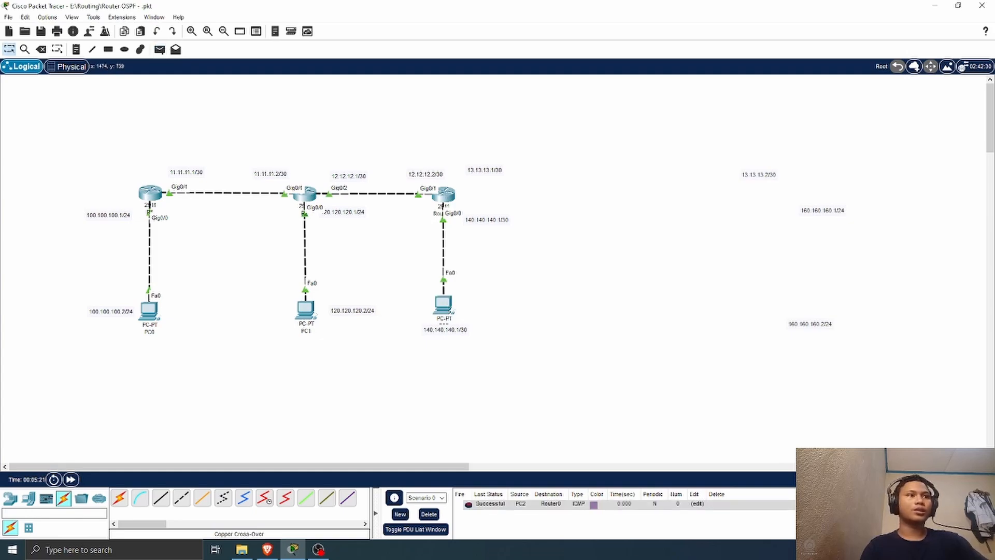
double_click(846, 503)
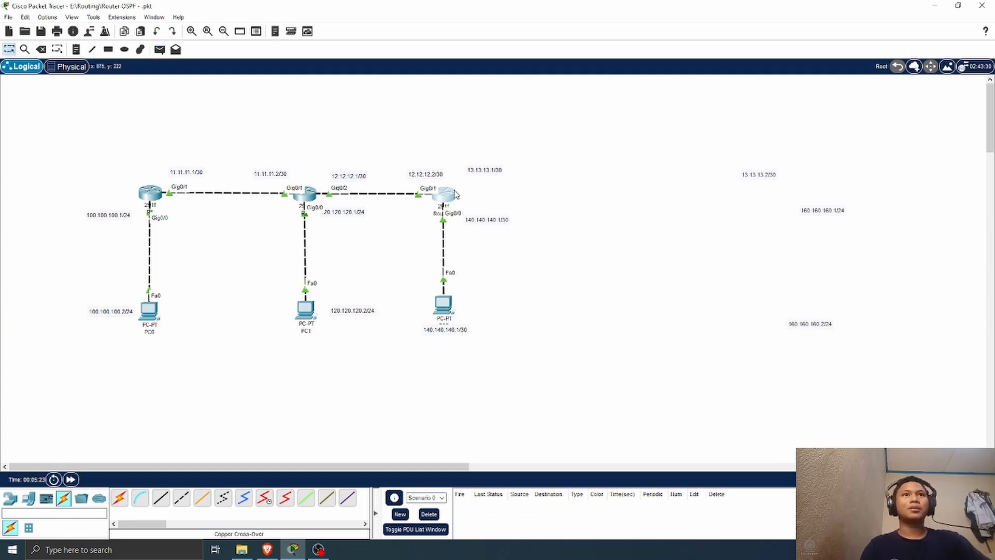
Step: Reopen Router0's command line, exit interface configuration and start OSPF process 1000
click(456, 194)
drag(462, 95, 750, 88)
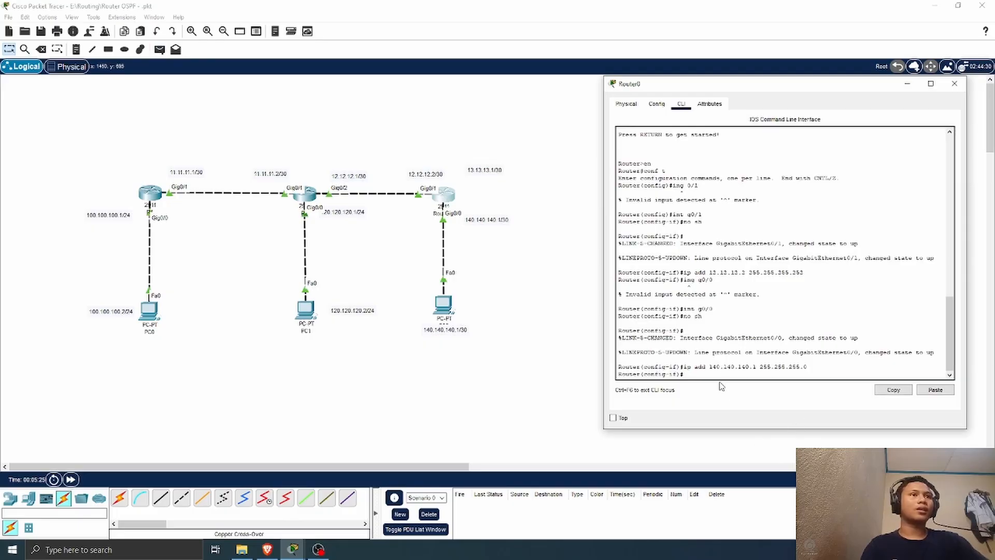
text(ex)
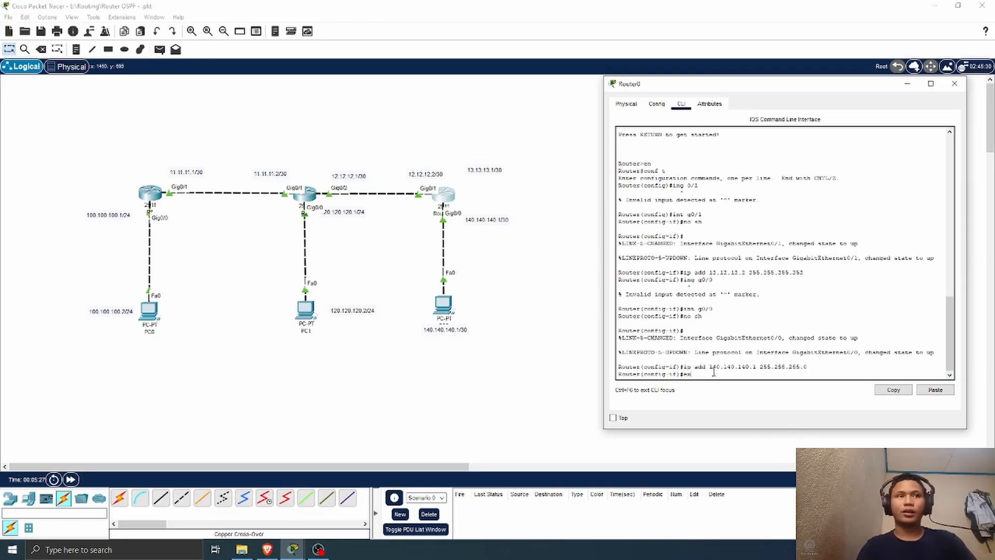
key(Return)
text(rou)
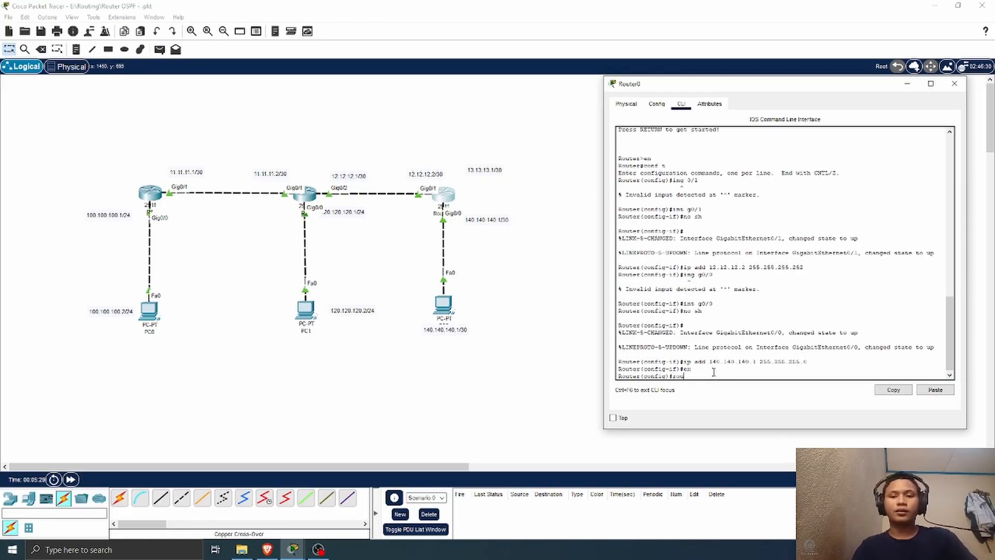
text(ter o)
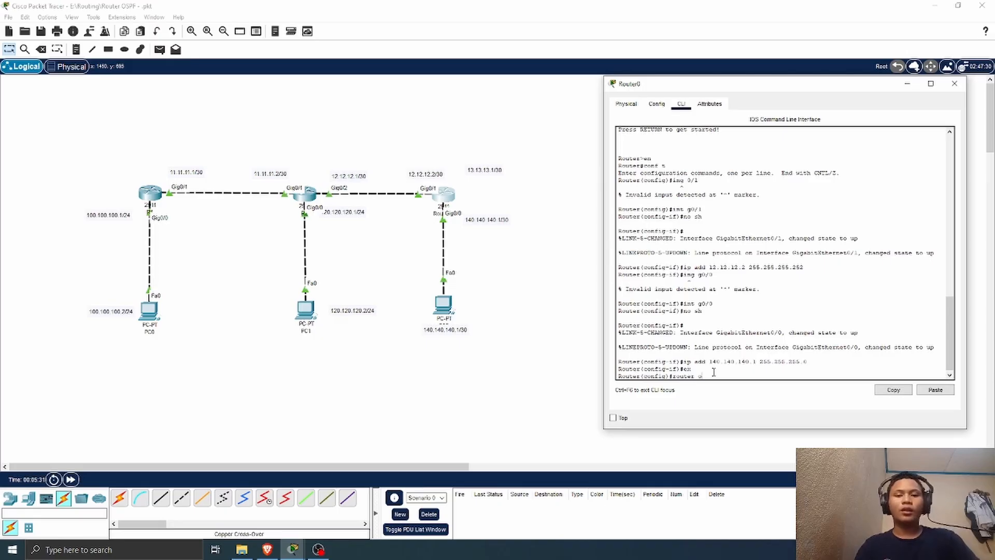
text(sp)
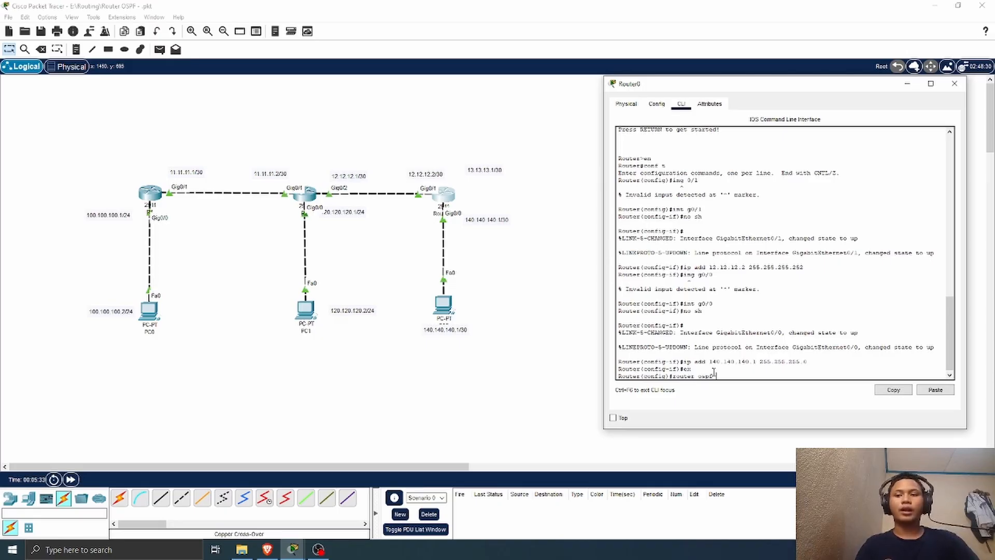
text(f 100)
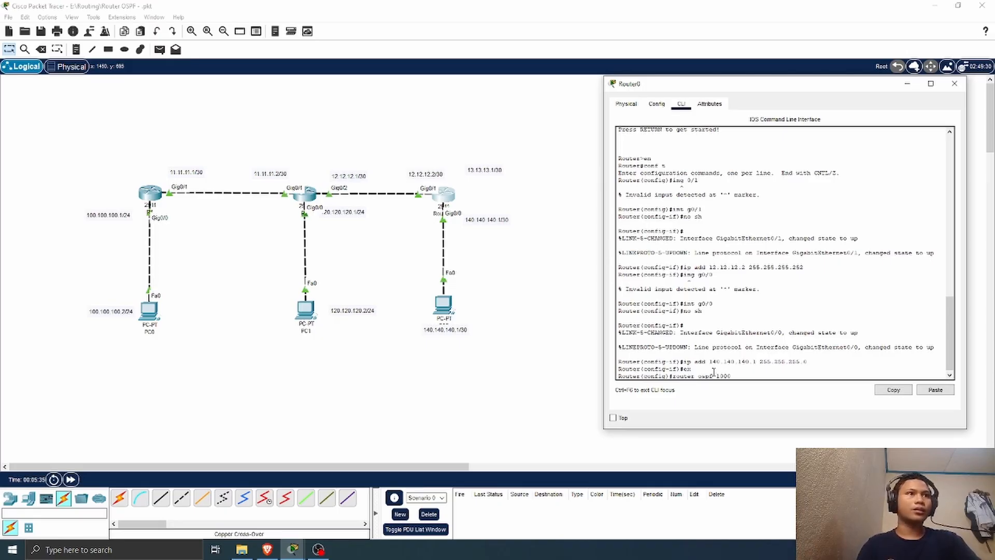
text(0)
key(Return)
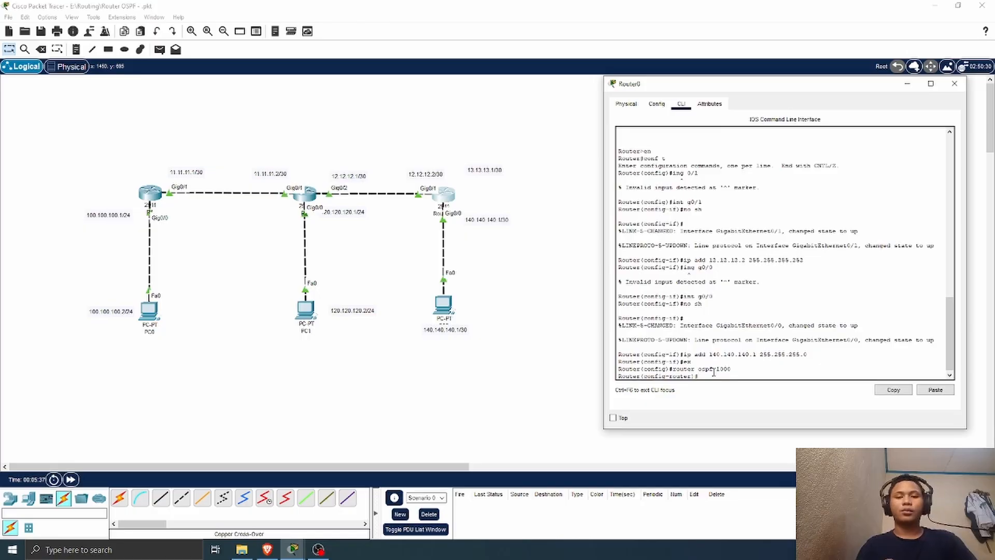
Step: Add network 12.12.12.0 with wildcard mask 0.0.0.3 to area 0 of Router0's OSPF process
text(net)
key(Tab)
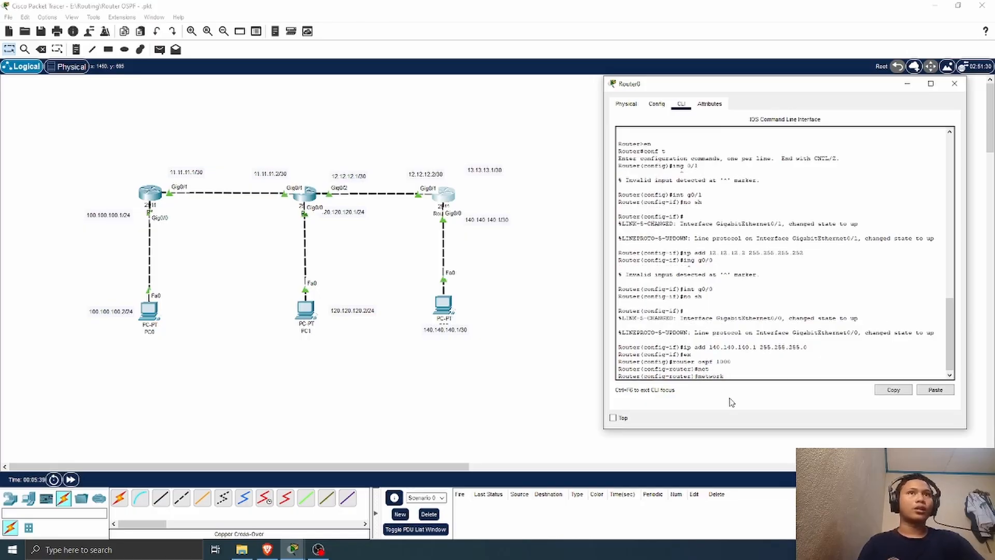
text(12.1)
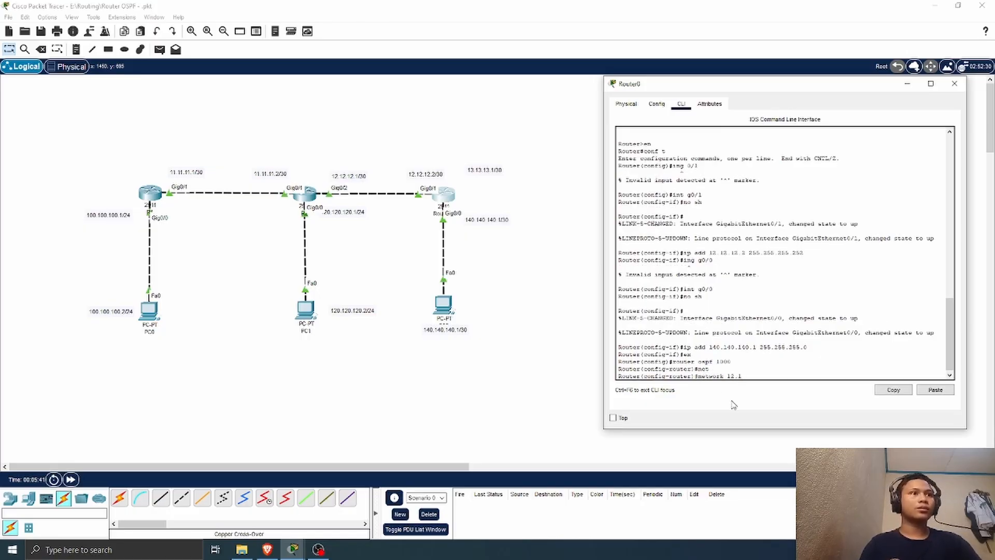
text(2.12.0)
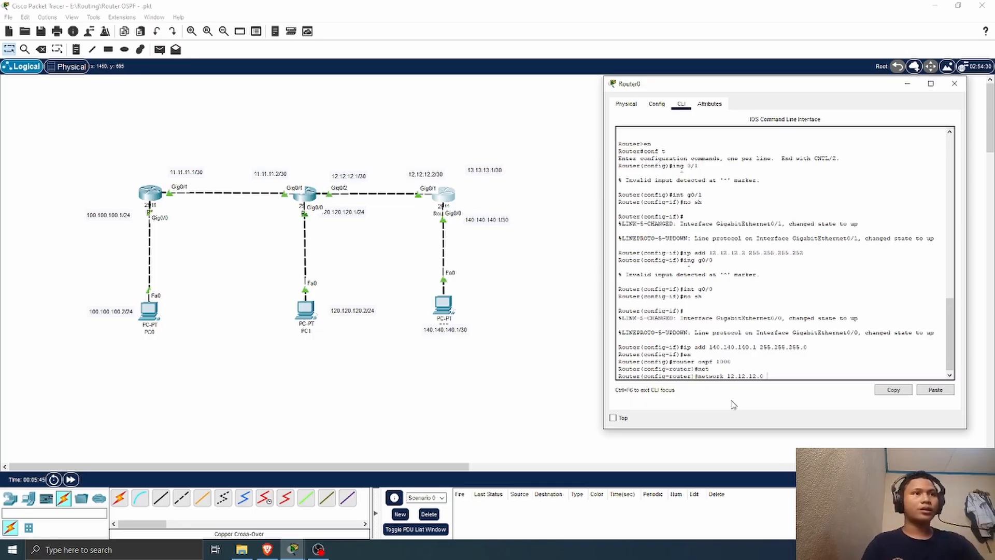
text( ?)
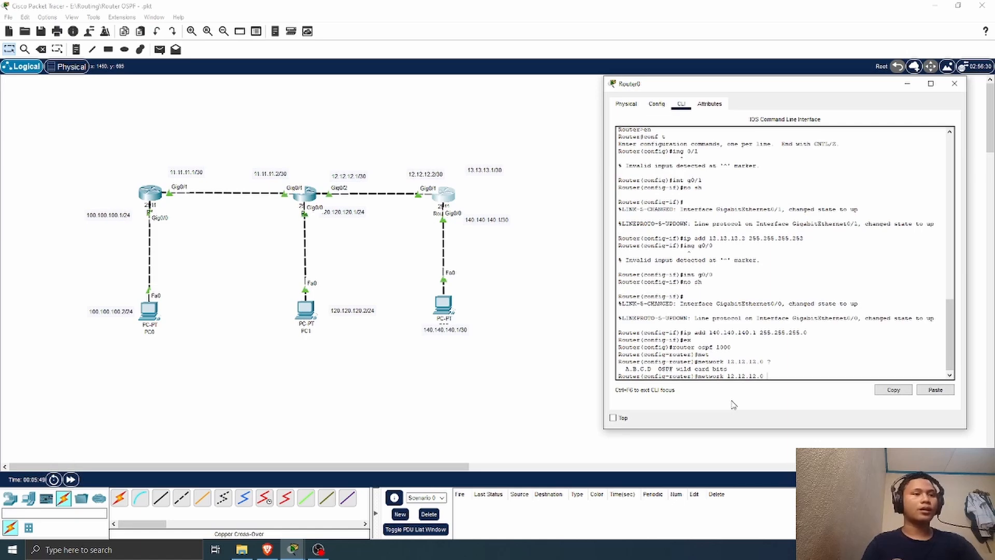
text(0.0.0.3)
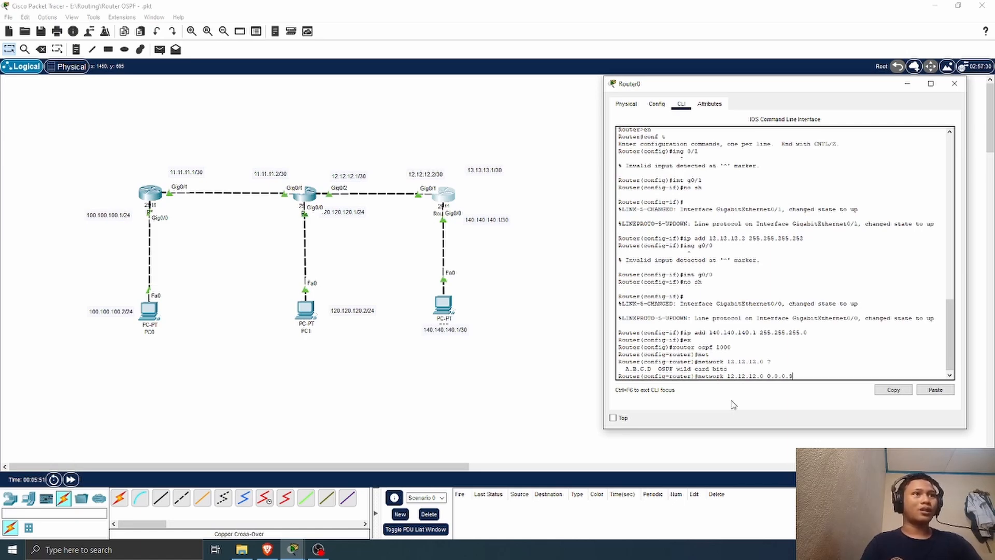
text( area)
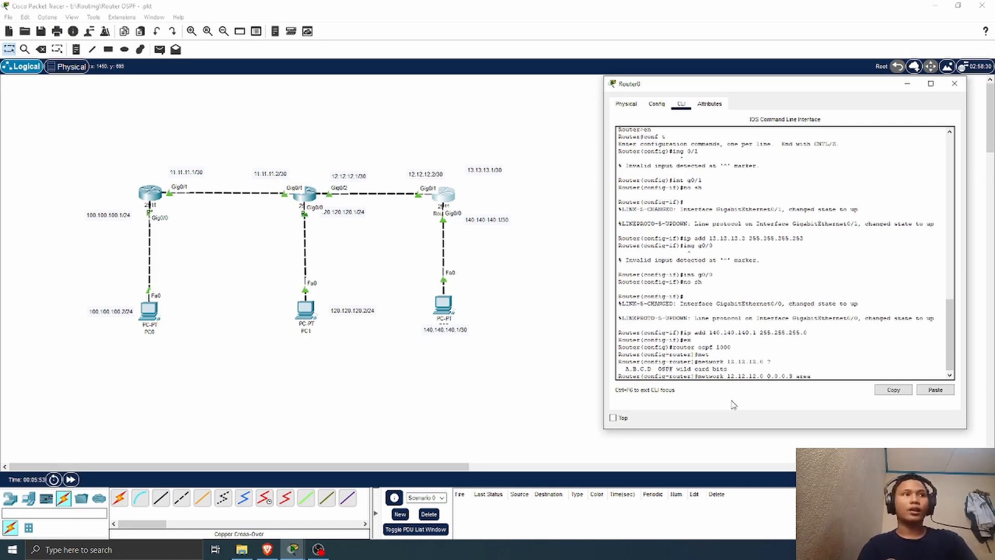
text( 0)
key(Return)
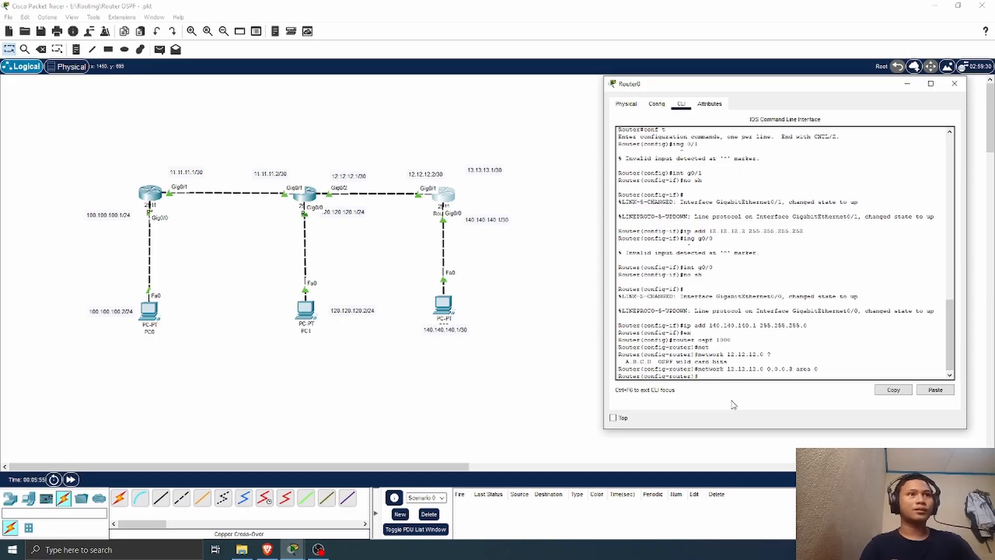
Step: Add network 140.140.140.0 with wildcard mask 0.0.0.255 to OSPF area 0 on Router0 and close the router's window
text(net)
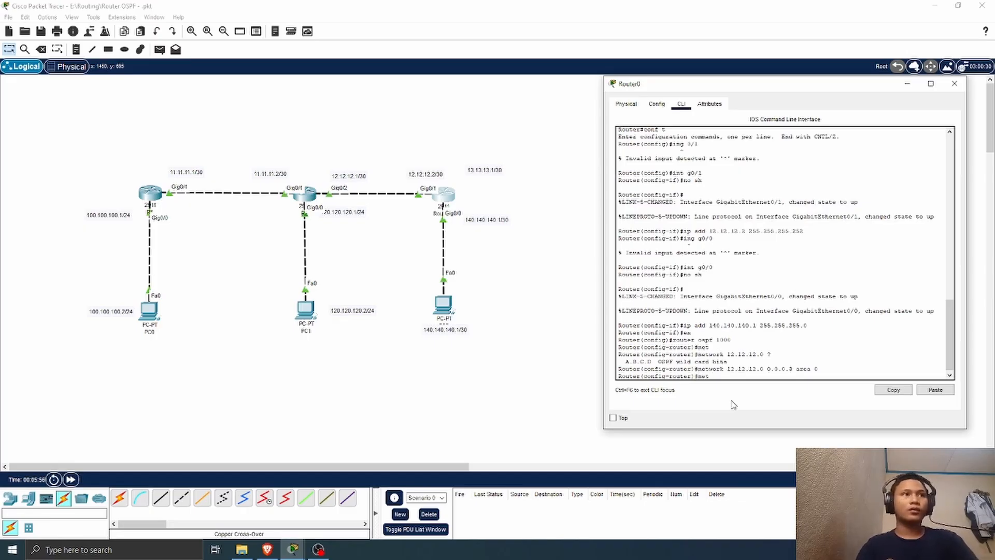
text( 140.14)
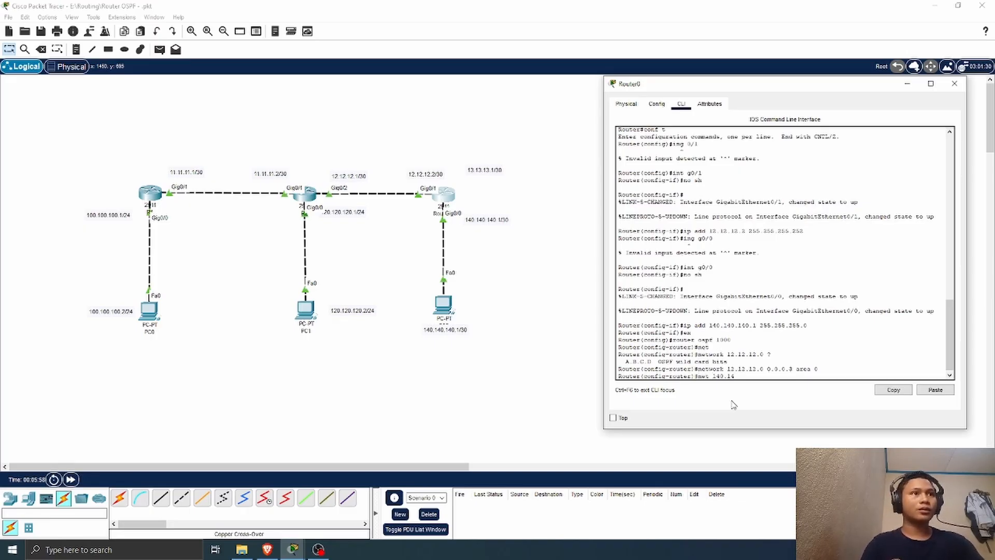
text(0.140.0 0.0.)
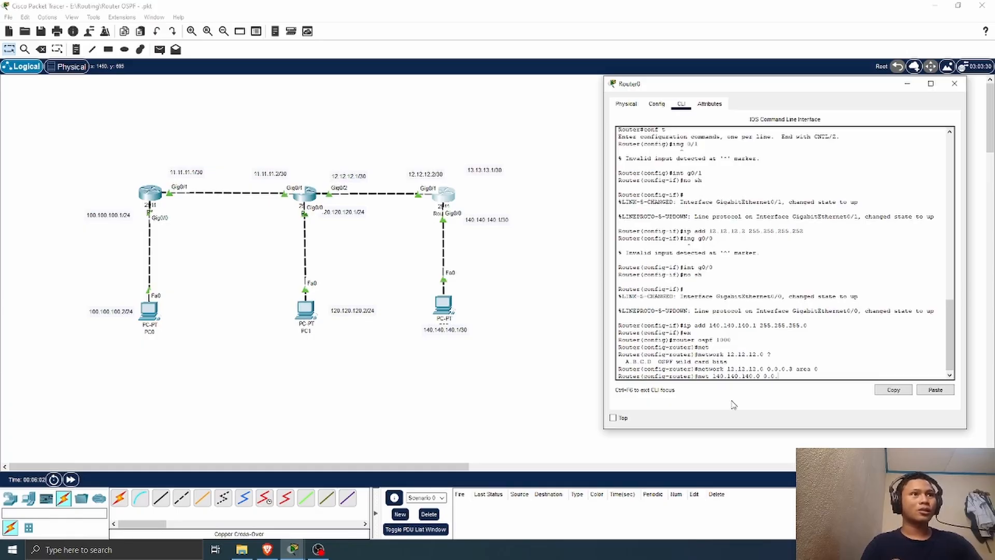
text(0.2)
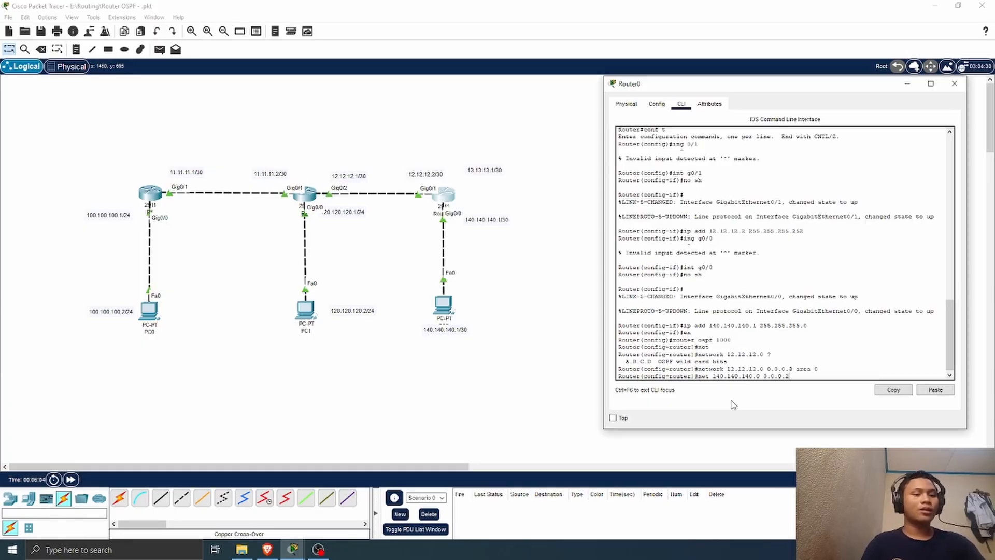
text(55 areas)
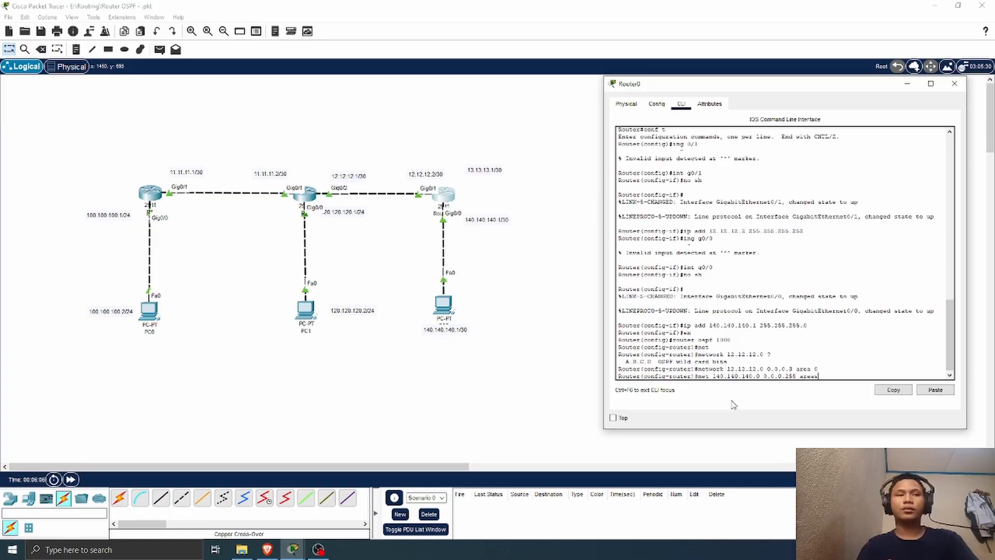
key(BackSpace)
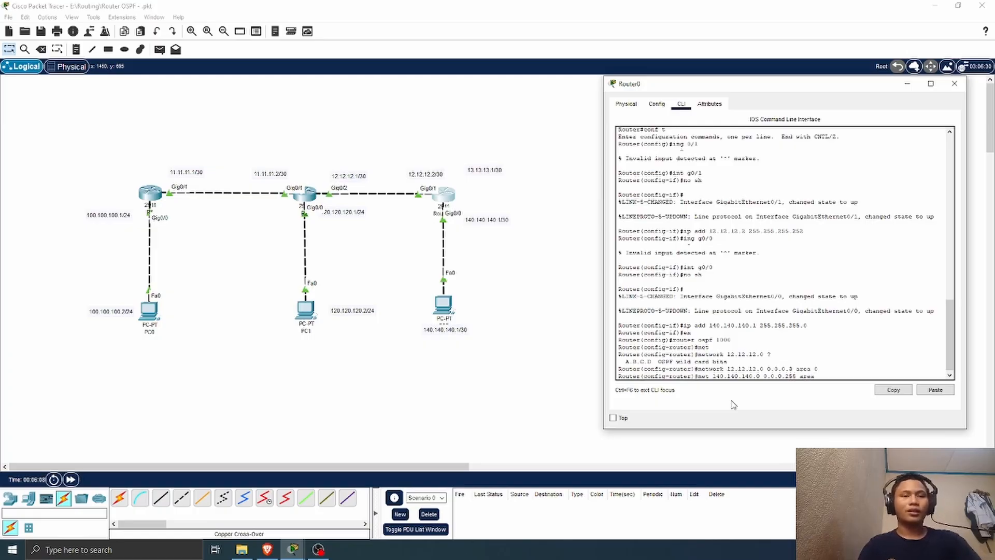
key(BackSpace)
text(a)
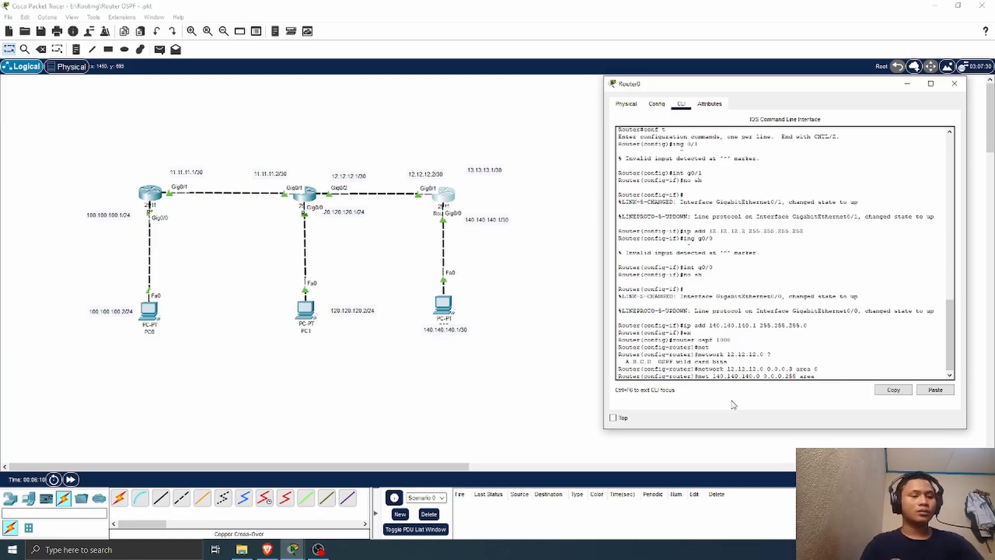
text( 0)
key(Return)
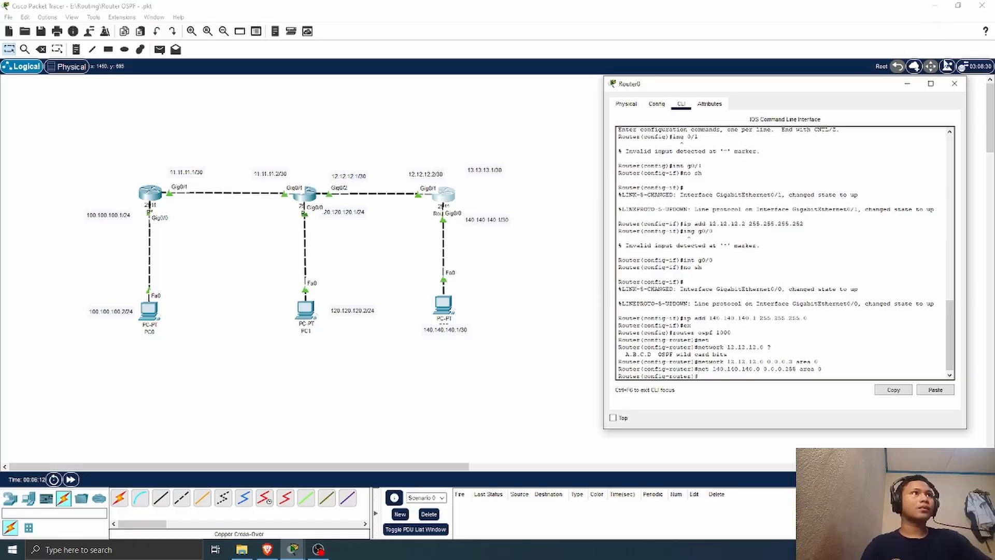
click(954, 83)
Step: Open R2's command line, exit interface configuration and enter OSPF process 10
click(305, 193)
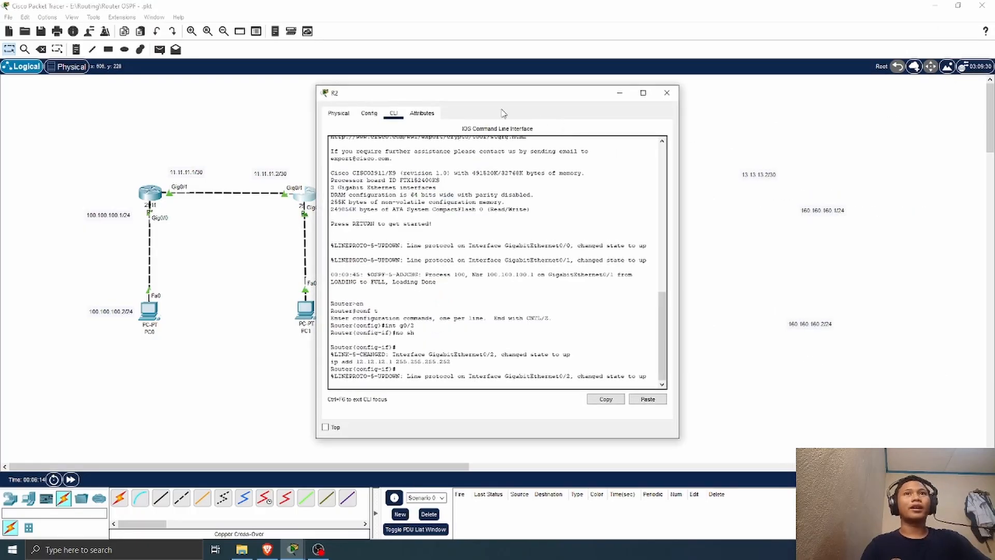
drag(463, 96, 653, 94)
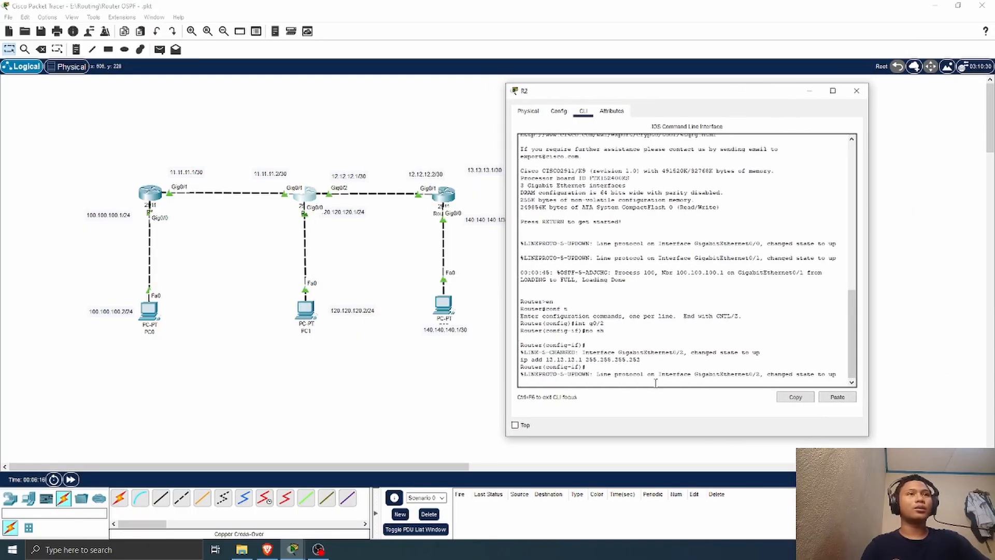
key(Return)
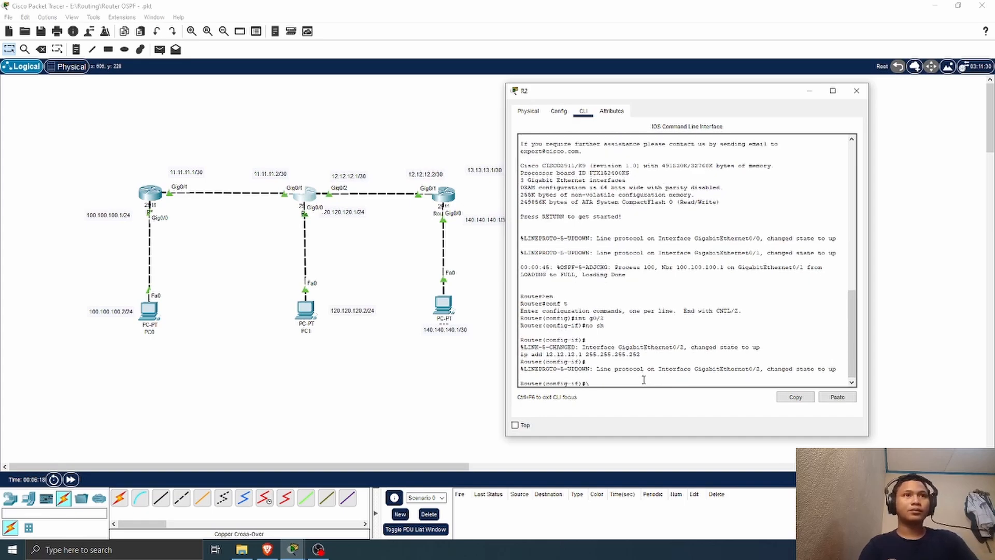
text(ex)
key(Return)
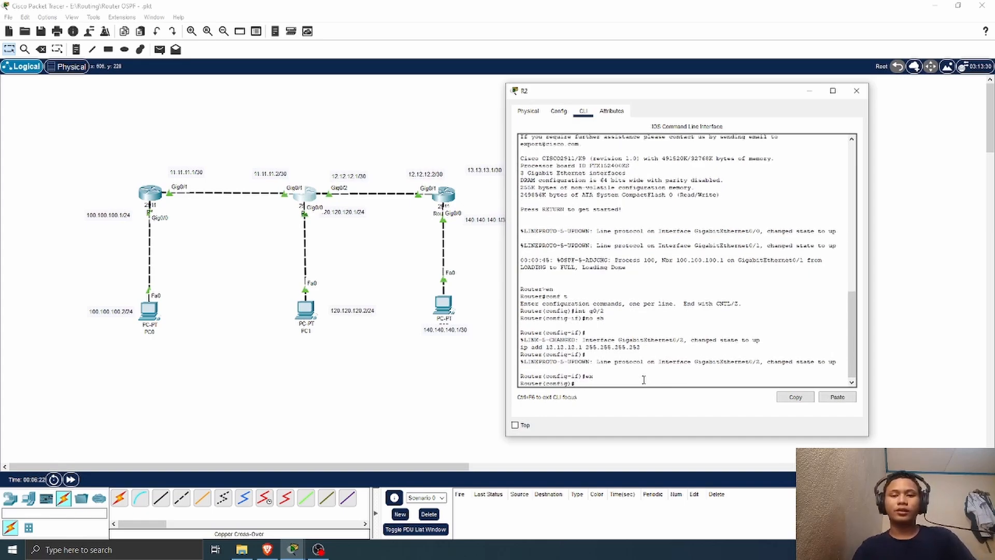
text(router ospf 10)
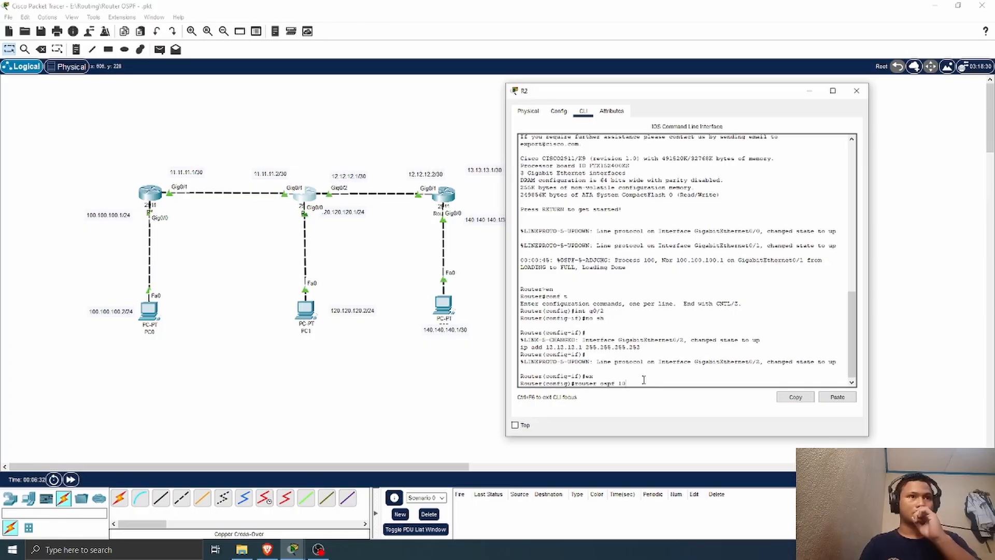
key(Return)
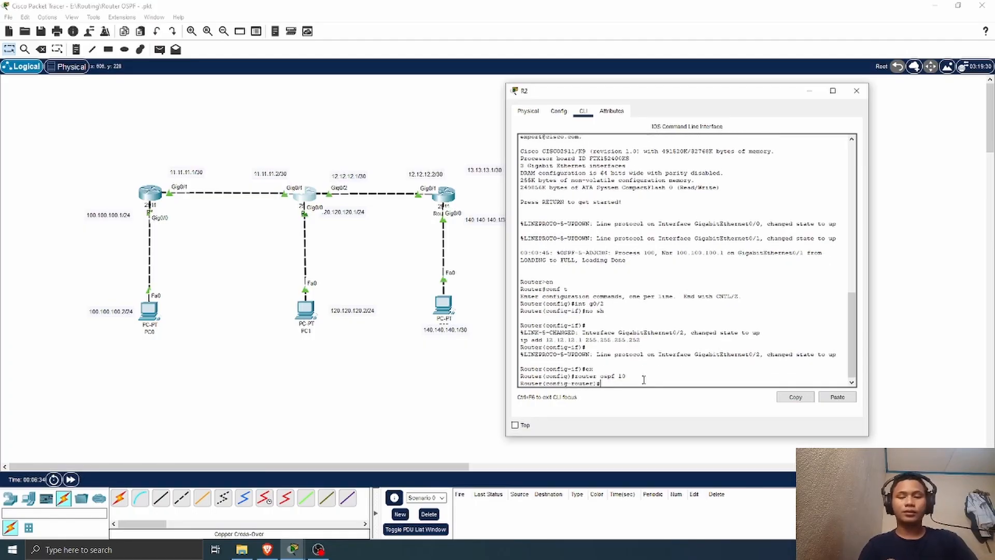
Step: Add network 12.12.12.0 with wildcard mask 0.0.0.3 to area 0 of R2's OSPF process 10
text(n)
text(er)
key(BackSpace)
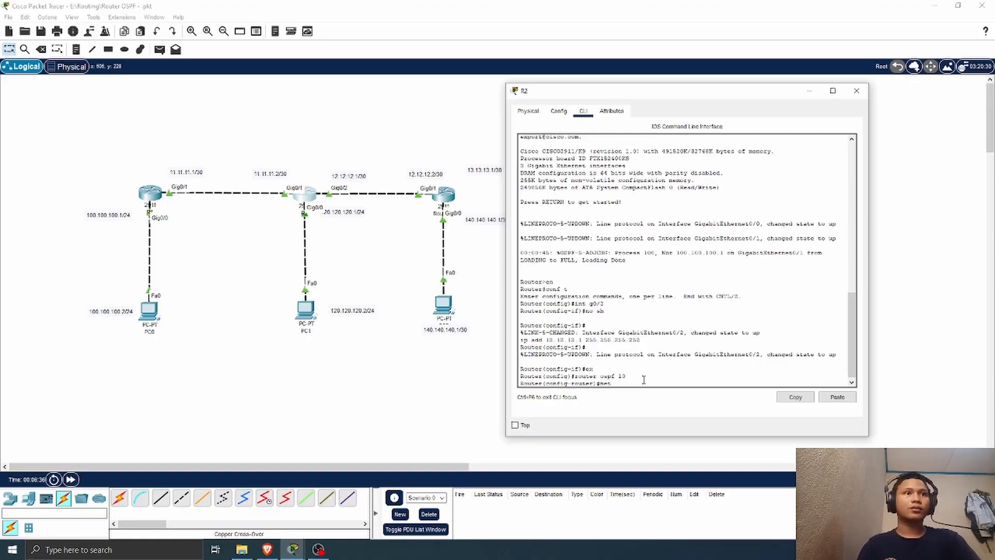
text(t )
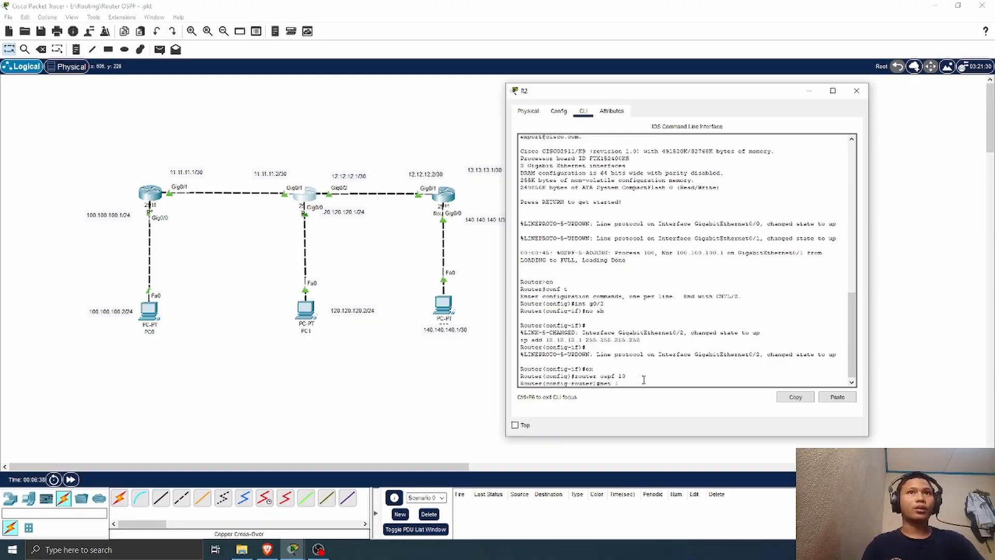
text(12.12.12.0 0.0.)
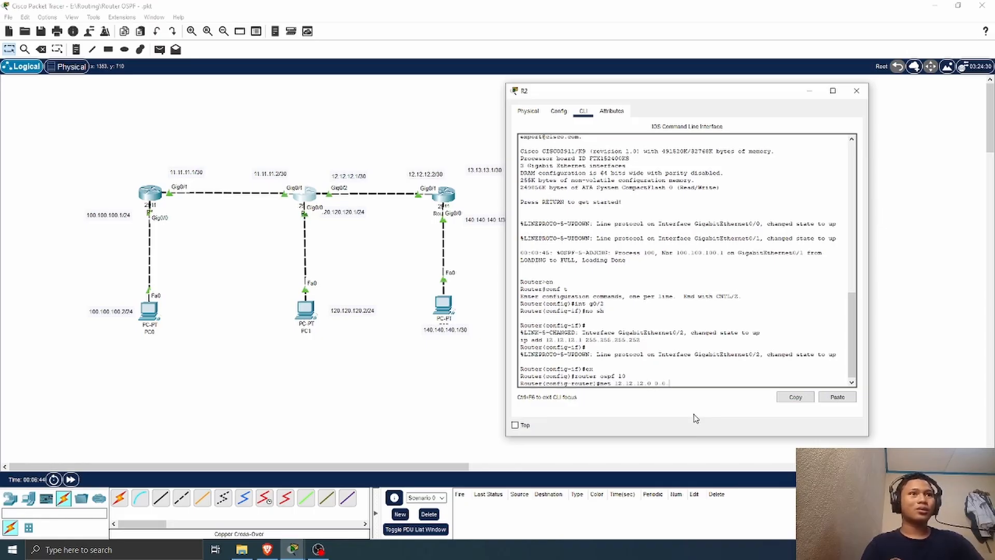
text(0.3)
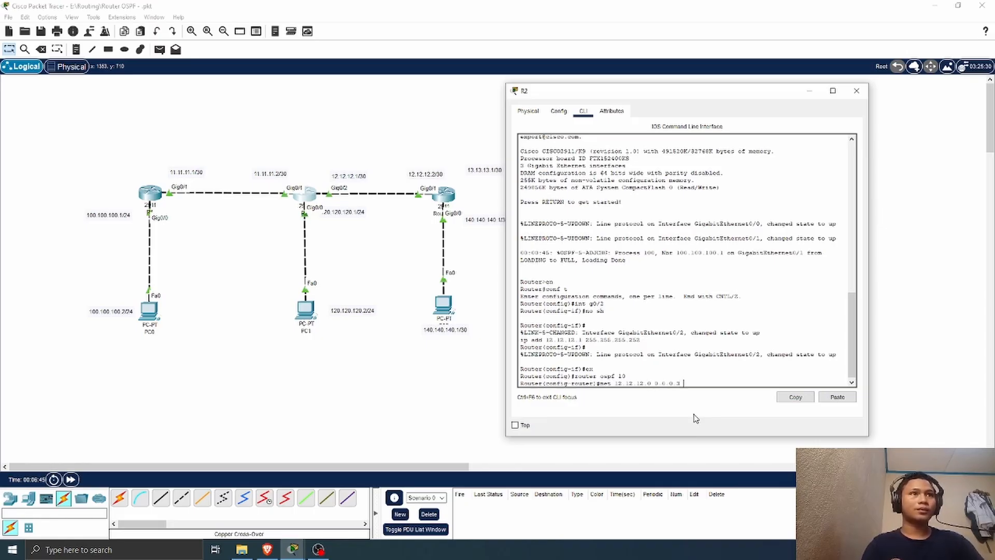
text( area)
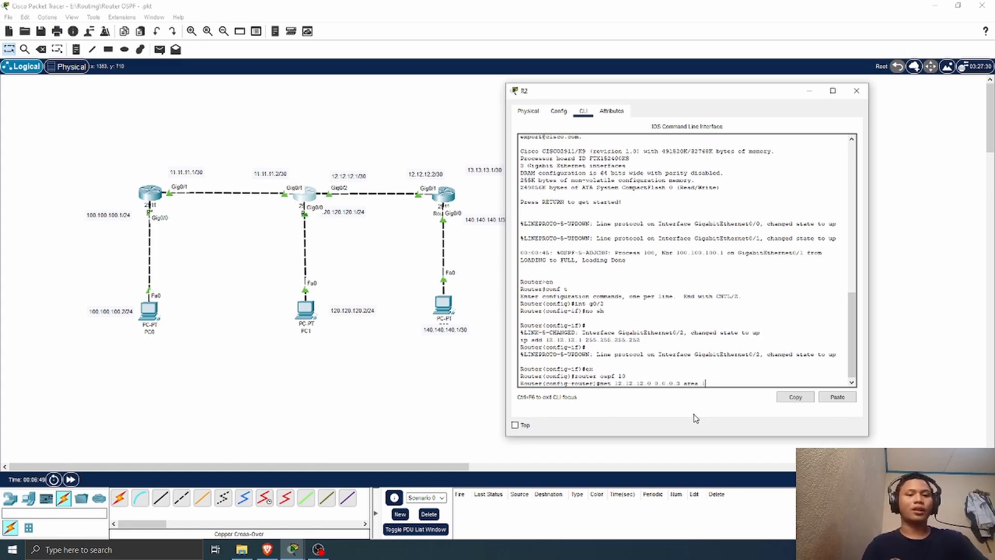
text( 0)
key(Return)
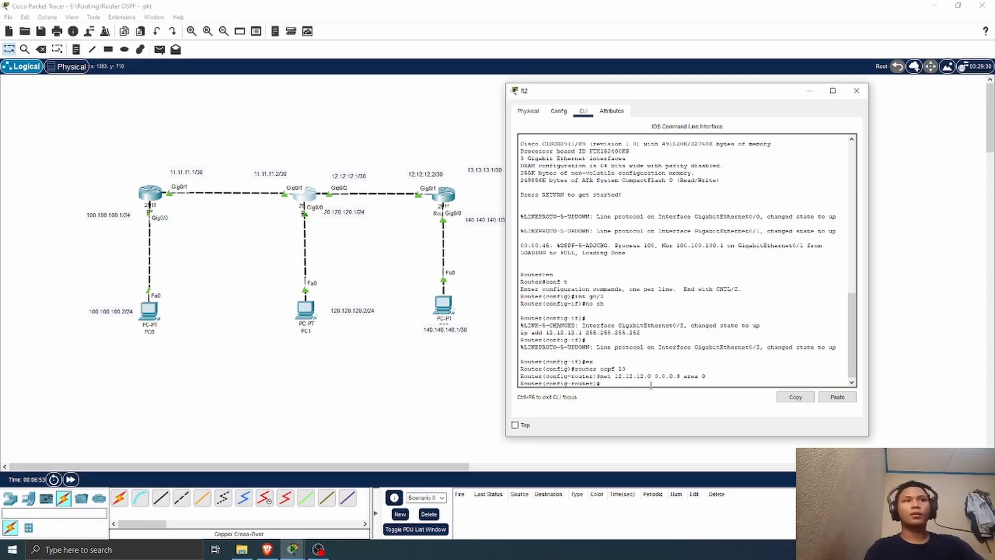
Step: Show R2's IP routing table and examine the OSPF adjacency message and the OSPF-learned route
text(d)
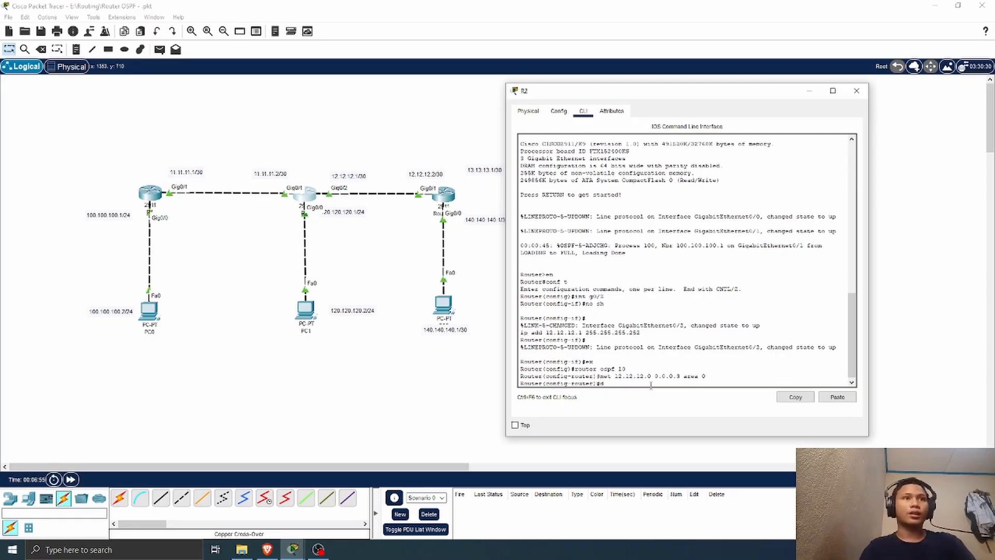
text(o sh )
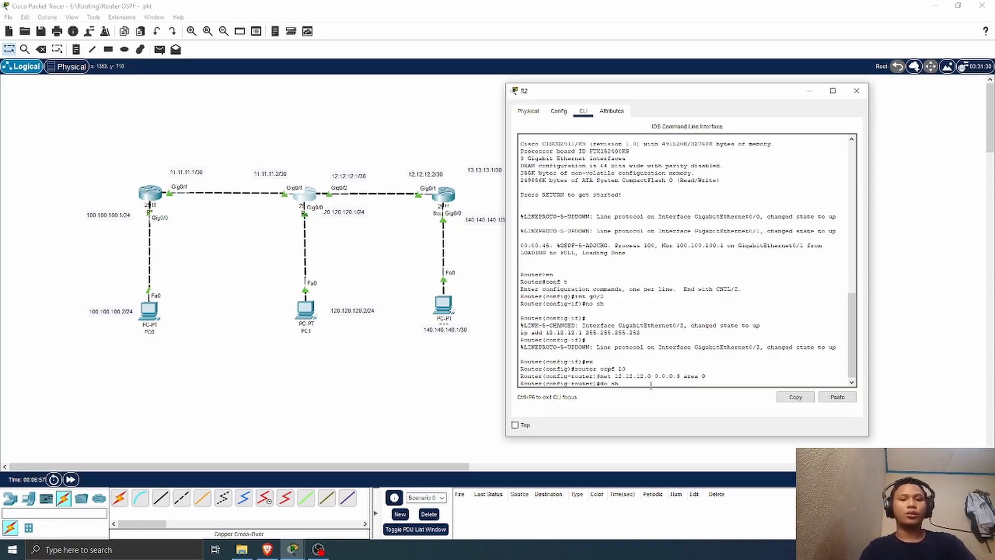
text(ip route)
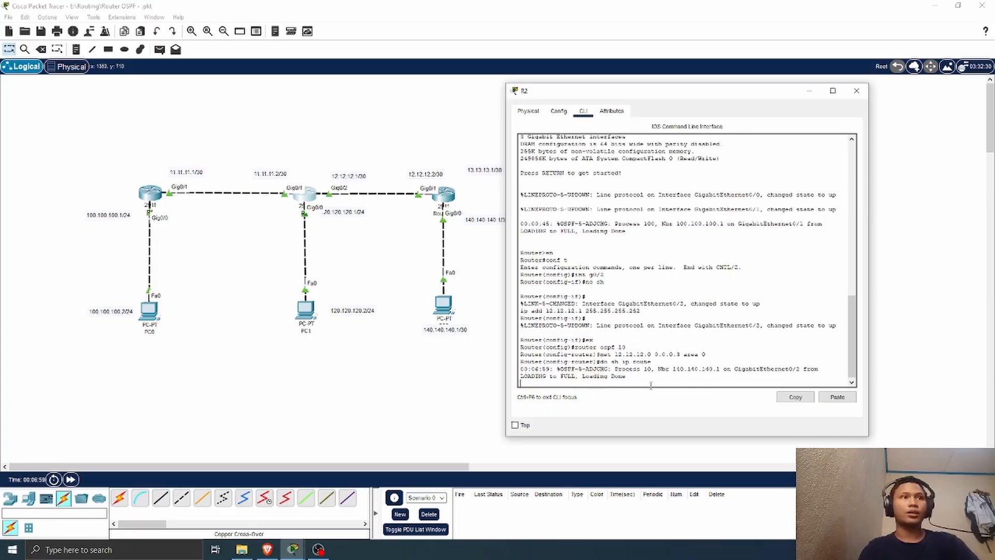
key(Return)
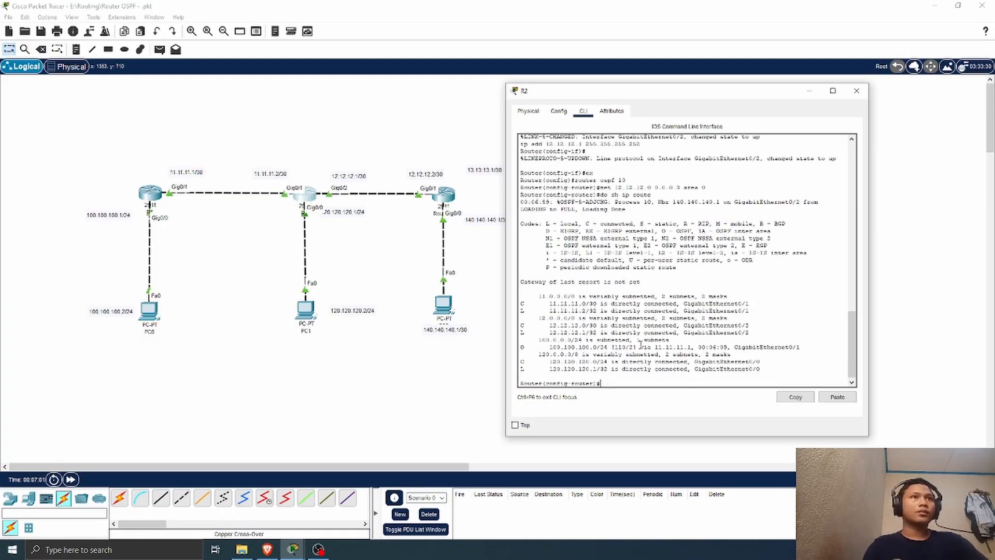
scroll(641, 344, up, 1)
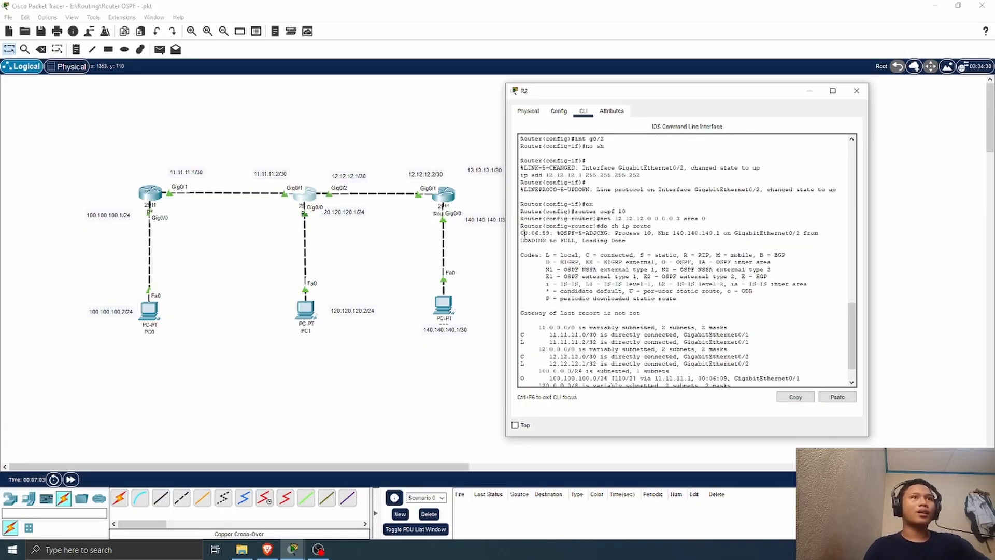
drag(523, 234, 692, 246)
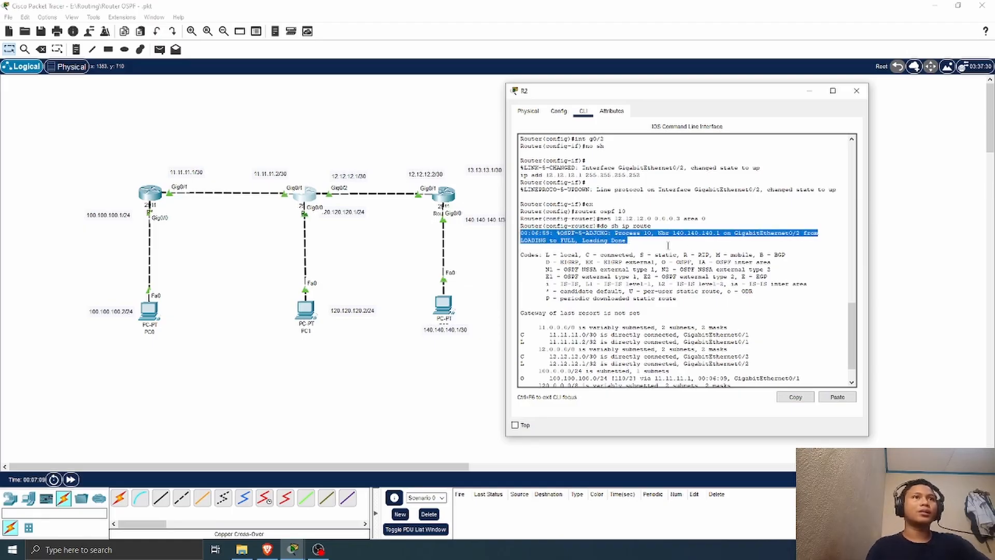
click(714, 243)
scroll(669, 266, down, 2)
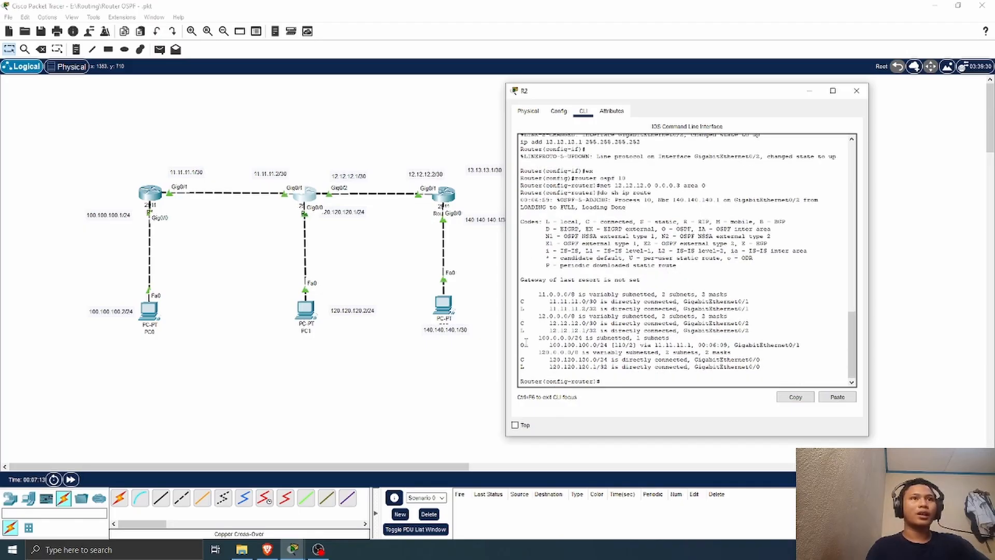
drag(525, 343, 640, 343)
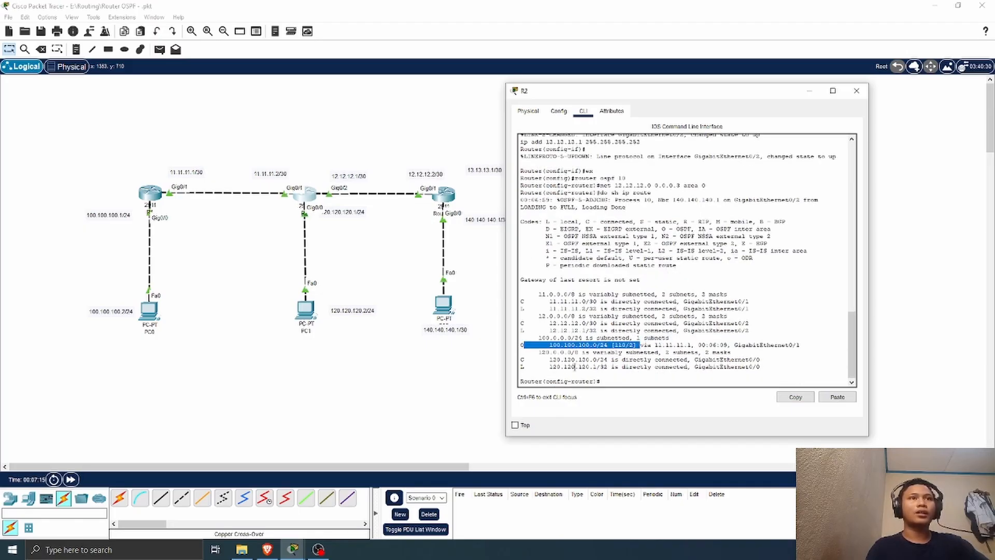
Step: Show R2's routing table again, check the route to 140.140.140.0 and the adjacency message, and close the router's window
click(615, 380)
key(Up)
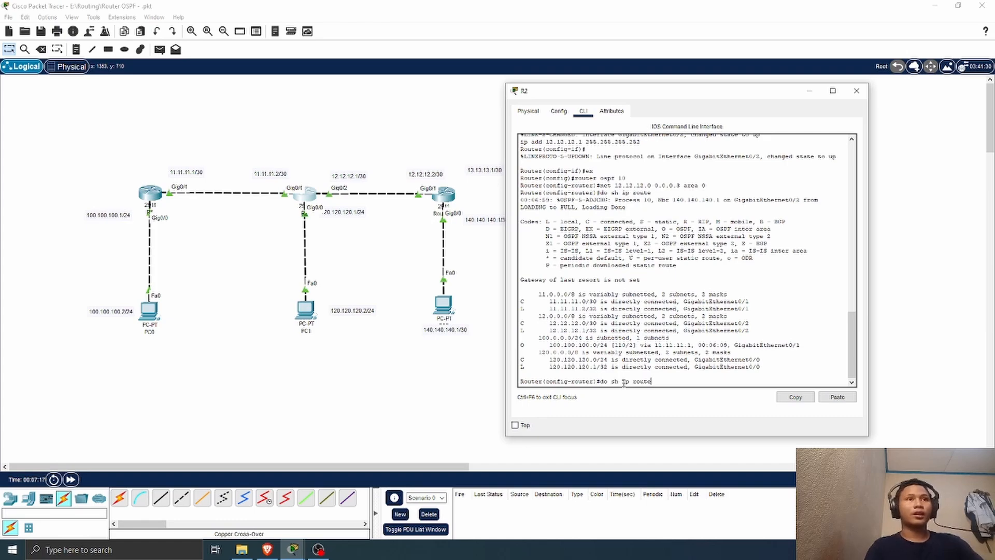
key(Return)
key(space)
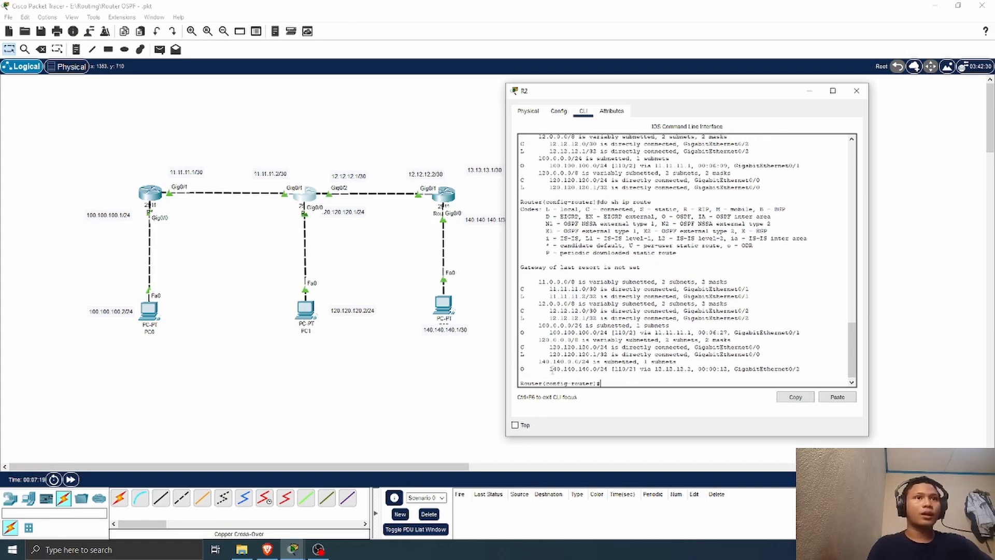
drag(522, 370, 802, 368)
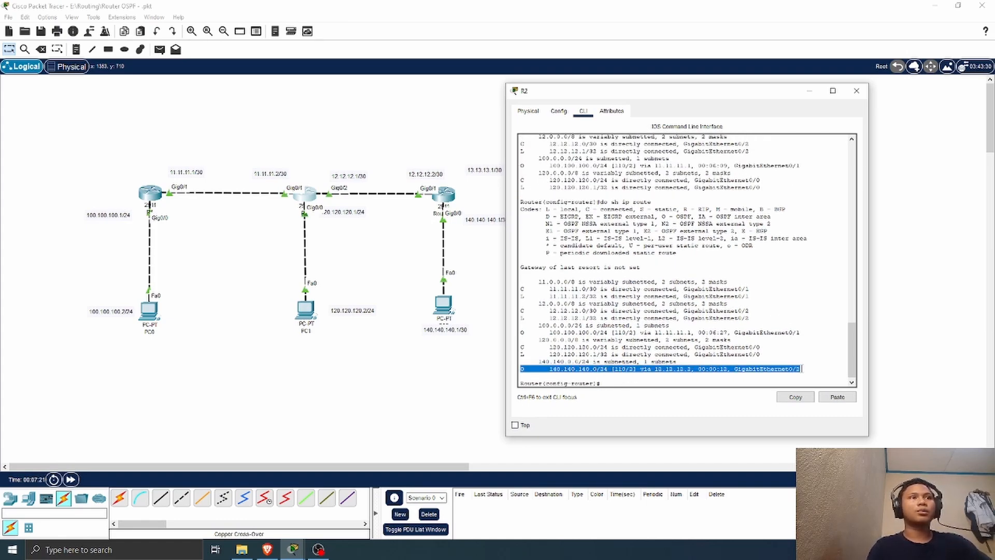
click(815, 340)
scroll(606, 296, up, 12)
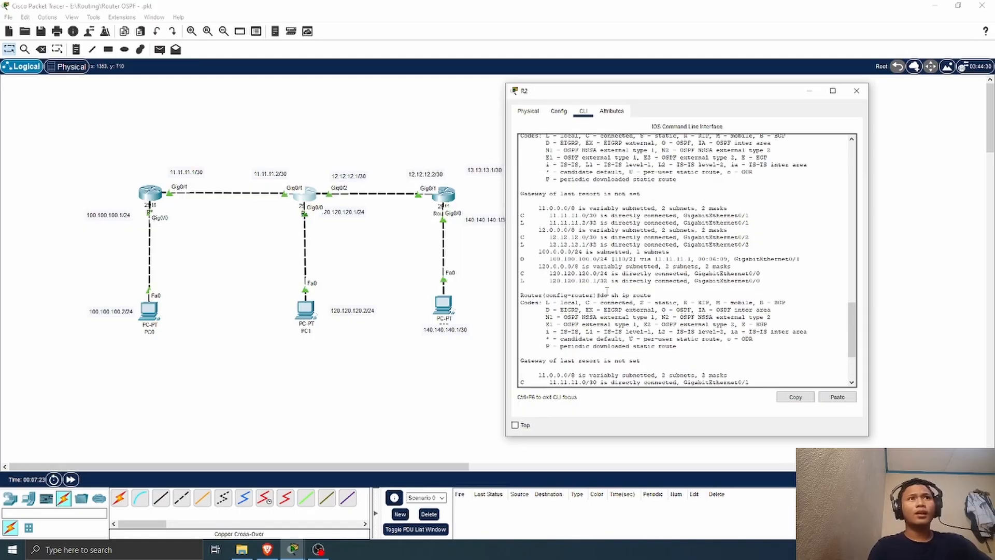
drag(523, 300, 626, 308)
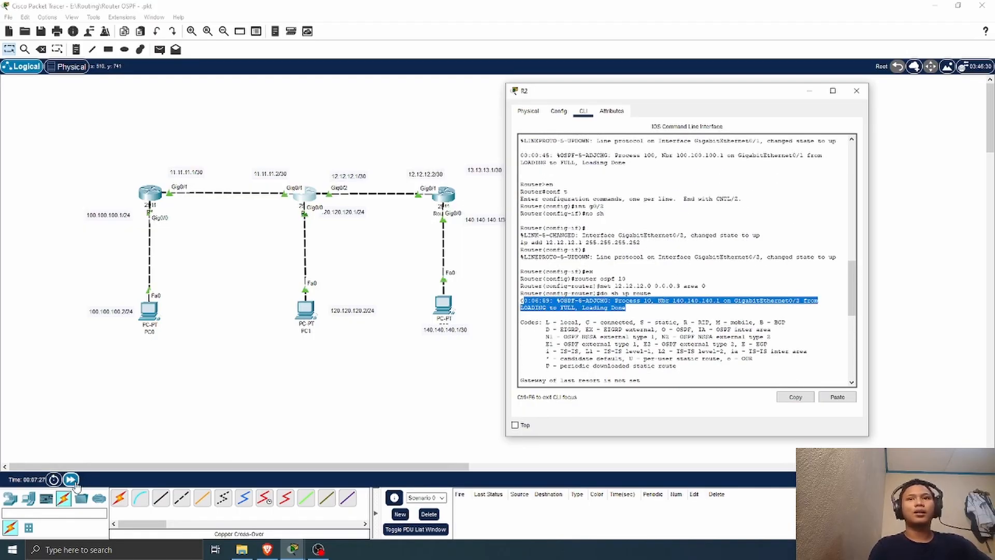
scroll(643, 360, down, 3)
scroll(644, 360, down, 10)
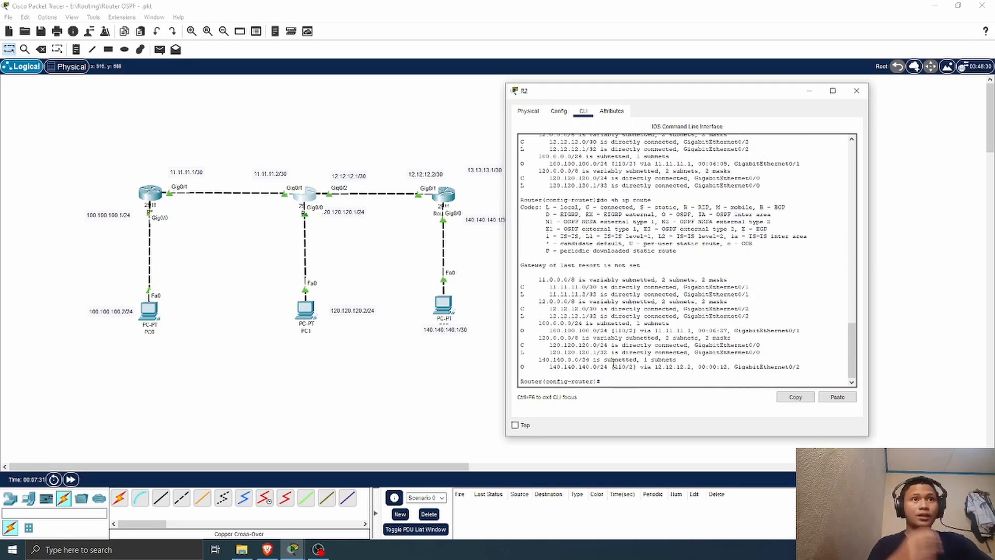
click(856, 91)
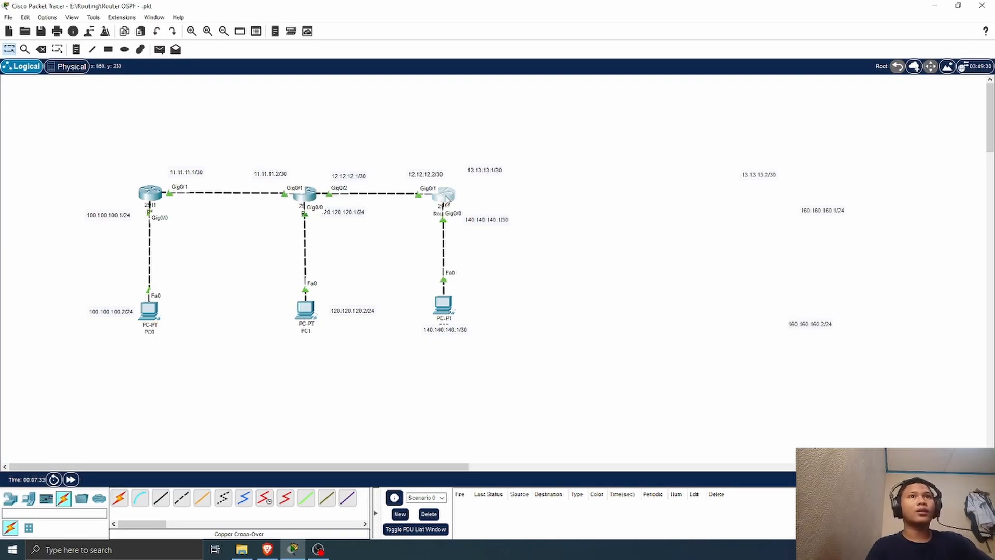
Step: Open Router0's command line, show its IP routing table and examine the connected routes and the OSPF adjacency message
click(443, 195)
drag(461, 91, 648, 91)
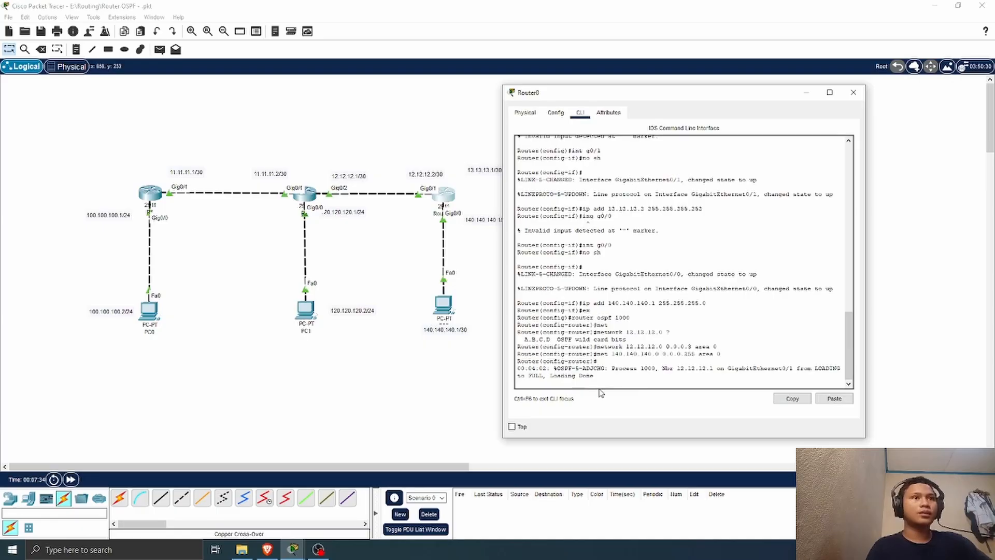
triple_click(626, 378)
click(642, 380)
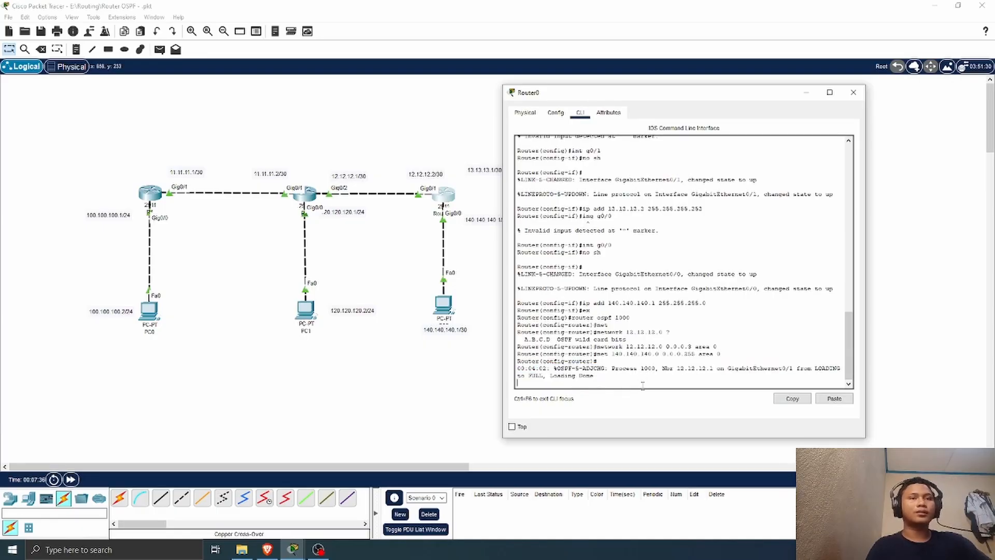
key(Return)
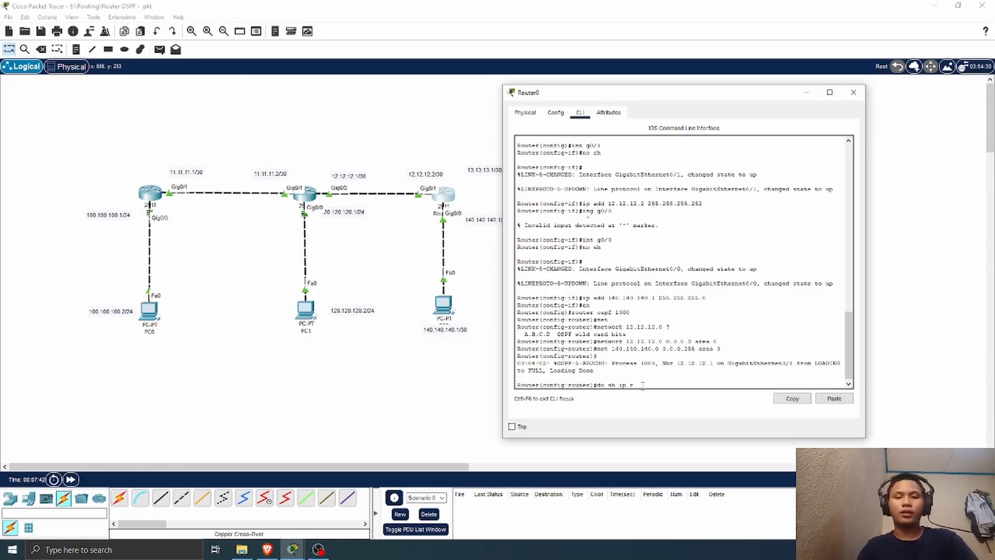
text(do sh ip route)
key(Return)
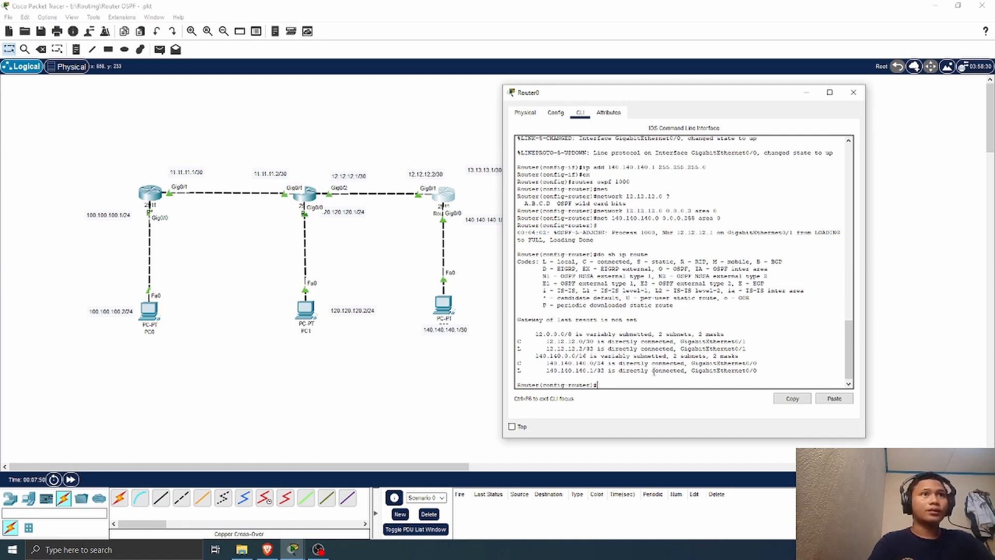
scroll(627, 332, down, 1)
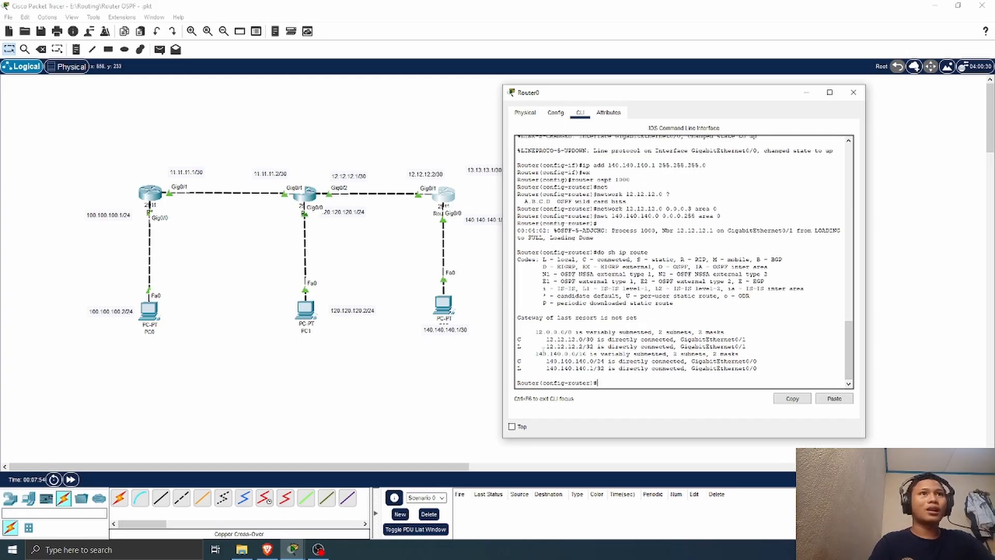
drag(542, 351, 640, 374)
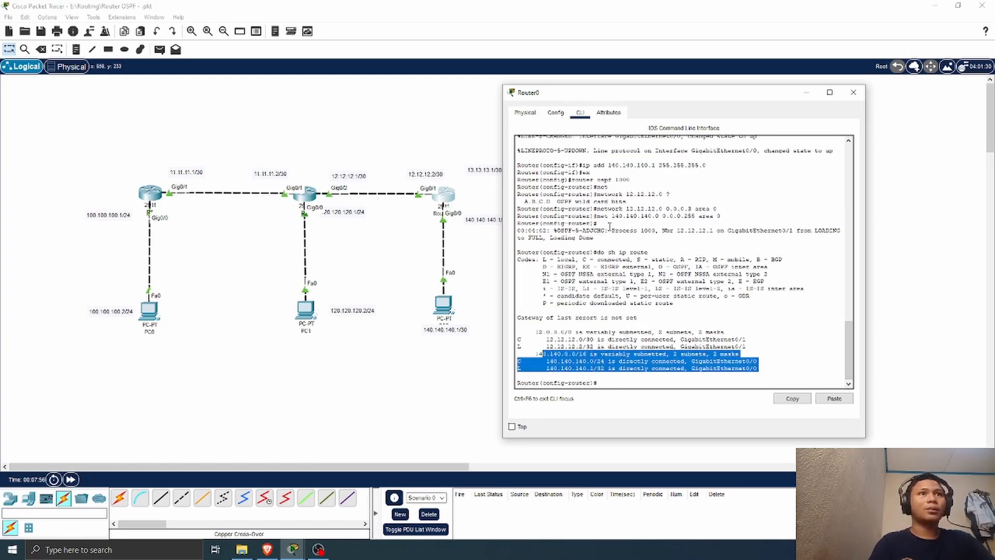
drag(557, 230, 653, 238)
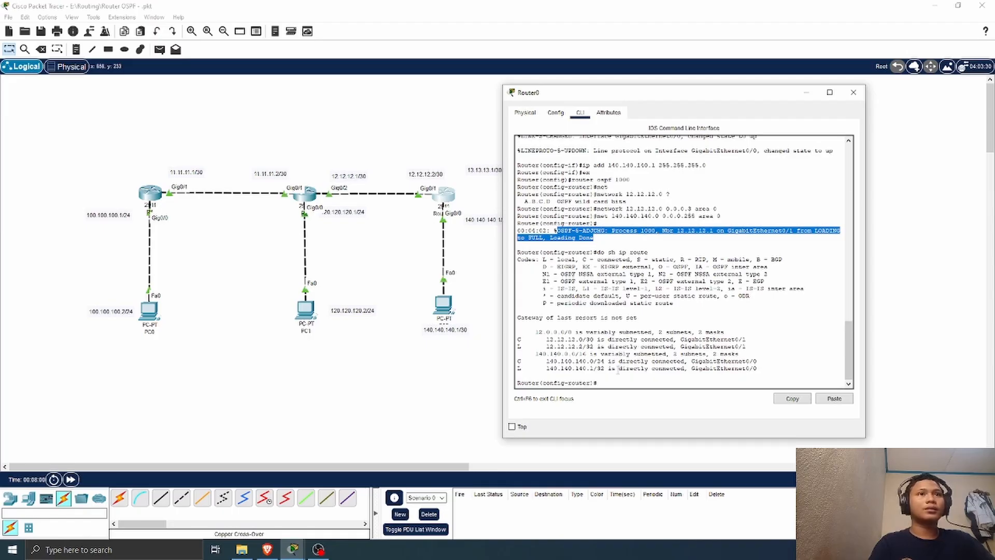
Step: Show Router0's routing table again, check the gateway of last resort line and close the router's window
click(608, 385)
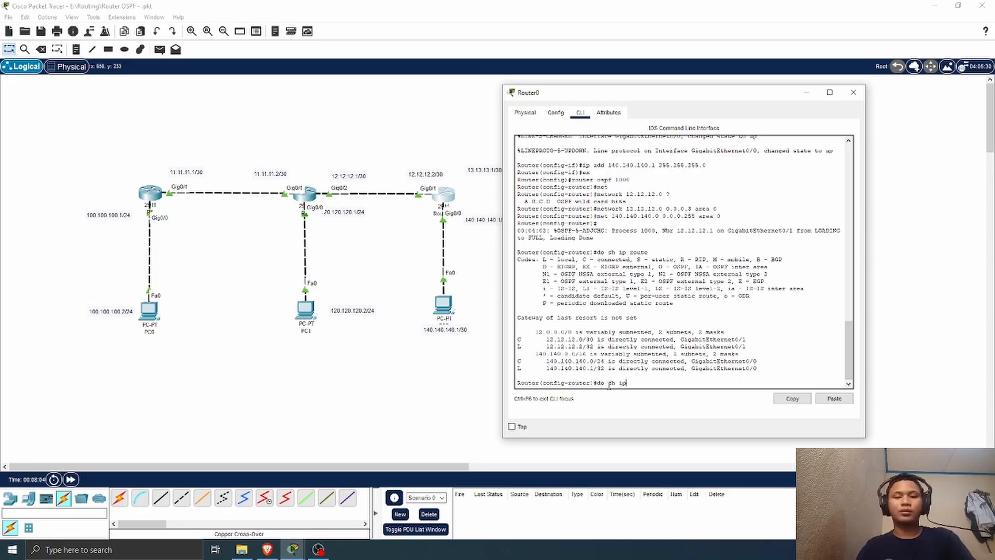
text(do sh ip route)
key(Return)
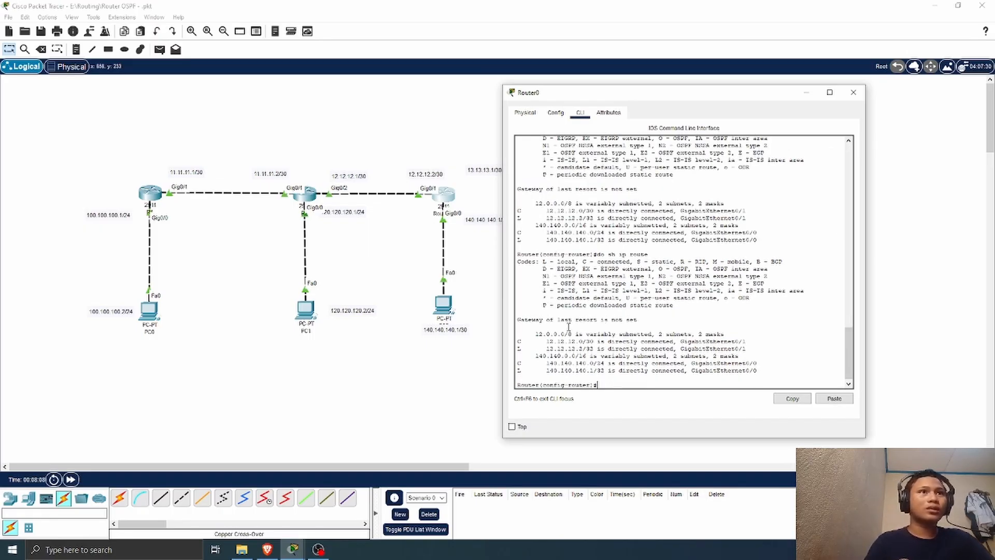
drag(531, 319, 637, 321)
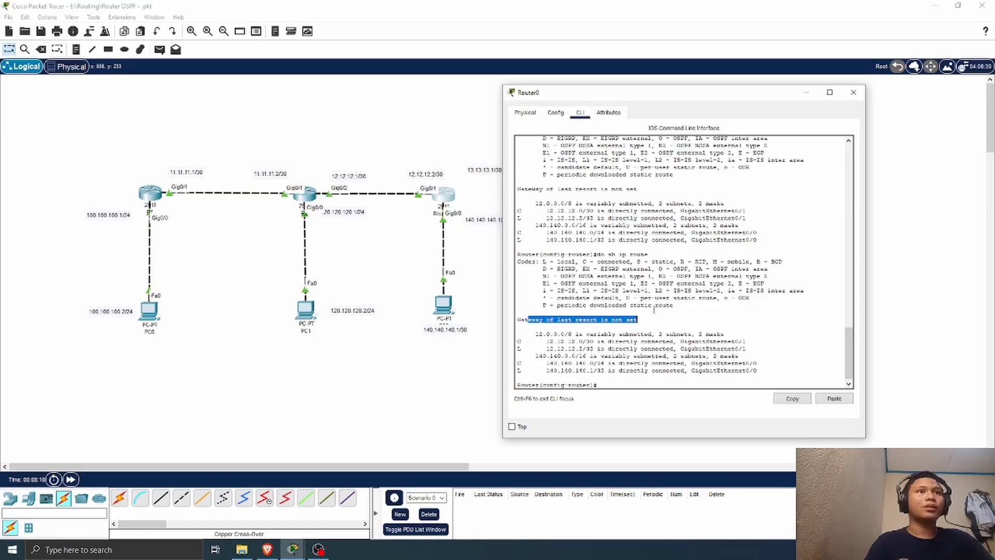
click(851, 93)
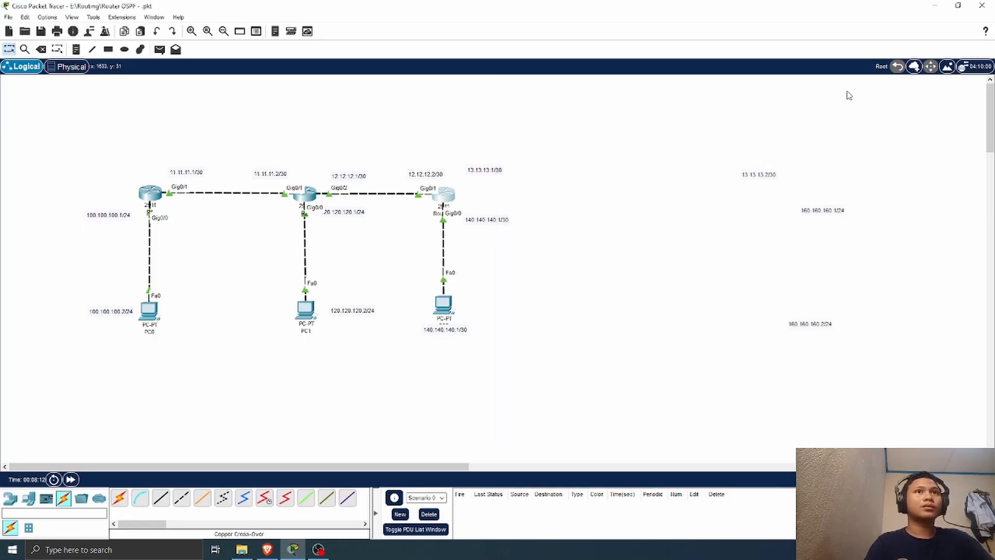
Step: Test connectivity by sending a simple PDU from PC0 to PC2 and firing it again
click(159, 49)
click(149, 310)
click(444, 305)
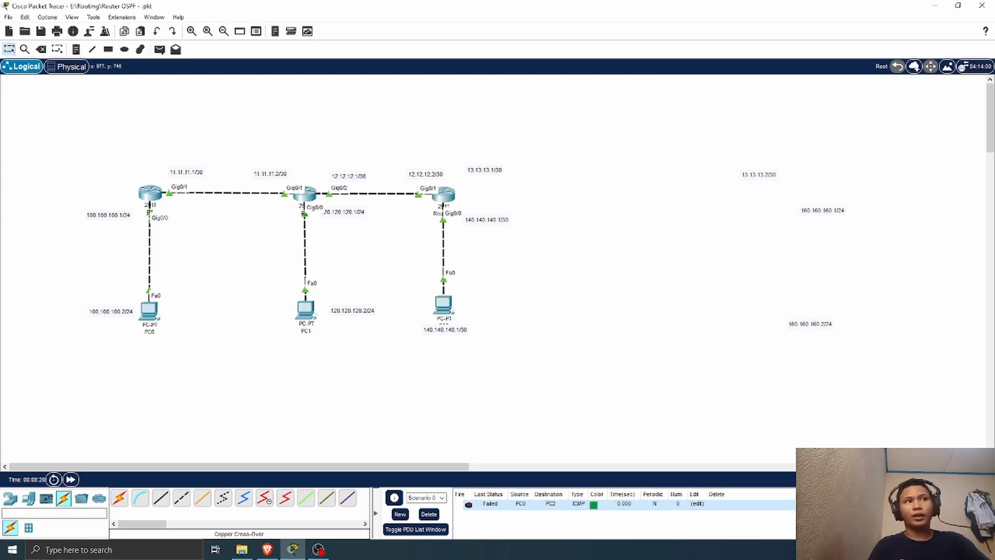
double_click(467, 505)
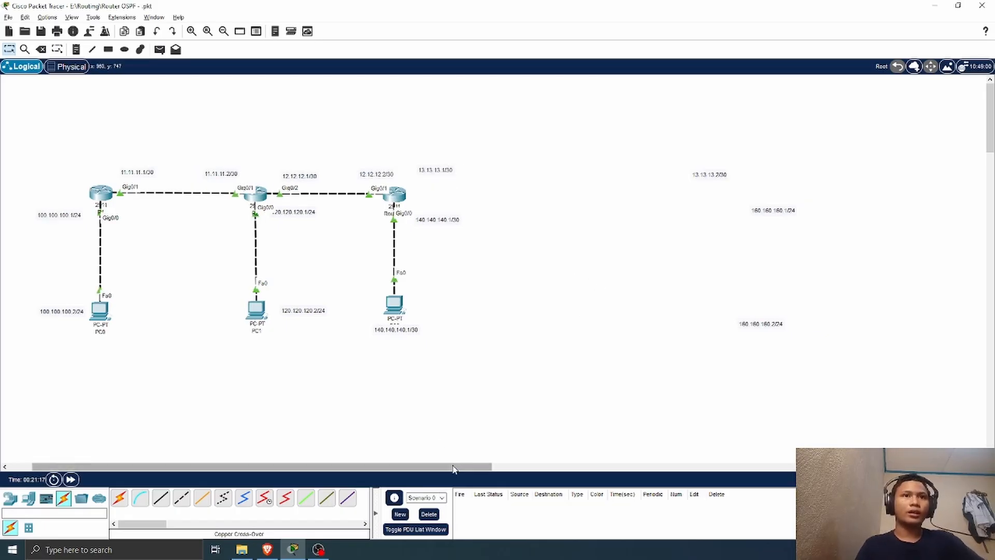
Step: Open R2's command line, examine the removal of OSPF 10, the OSPF 100 commands and the routing table, and close the router's window
drag(455, 466, 324, 250)
click(309, 197)
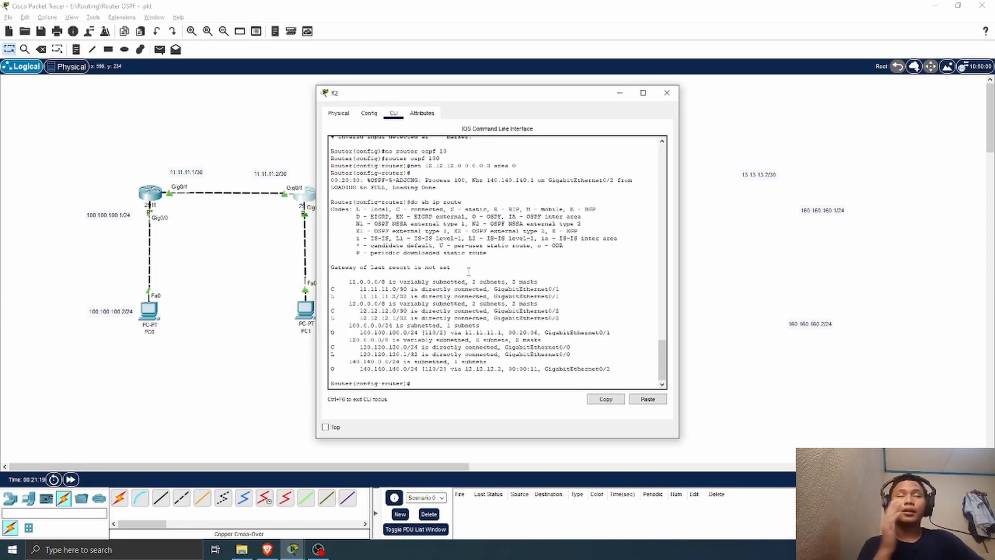
scroll(476, 283, up, 4)
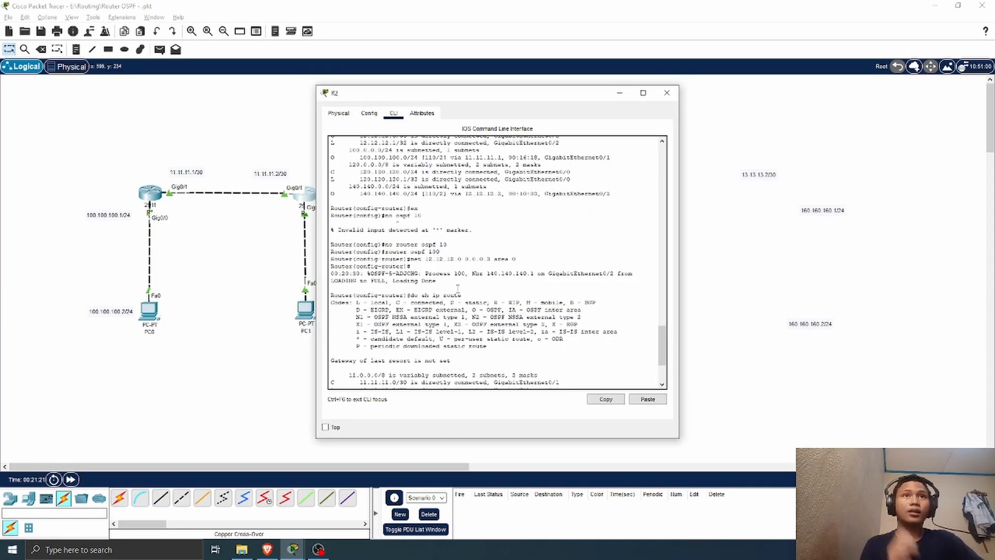
drag(449, 253, 417, 252)
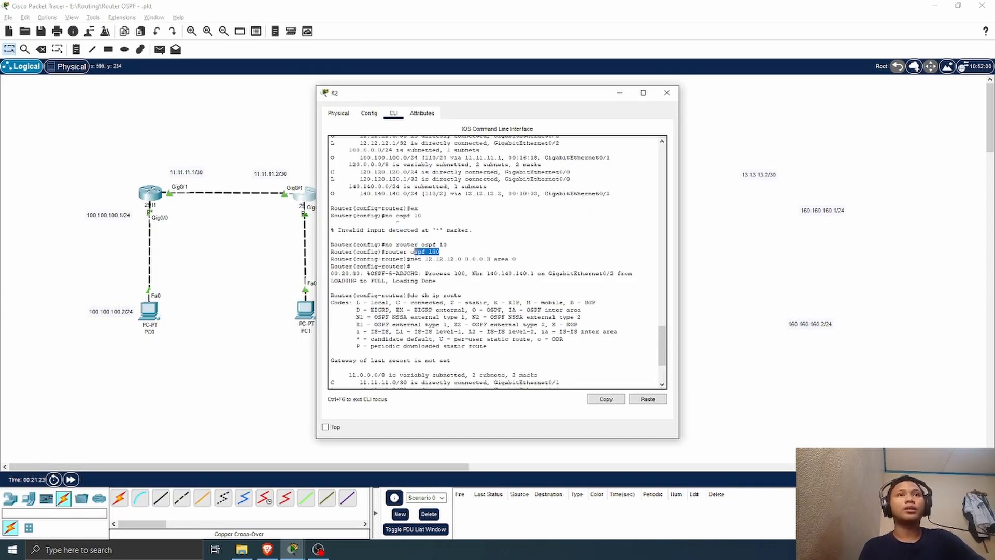
click(445, 255)
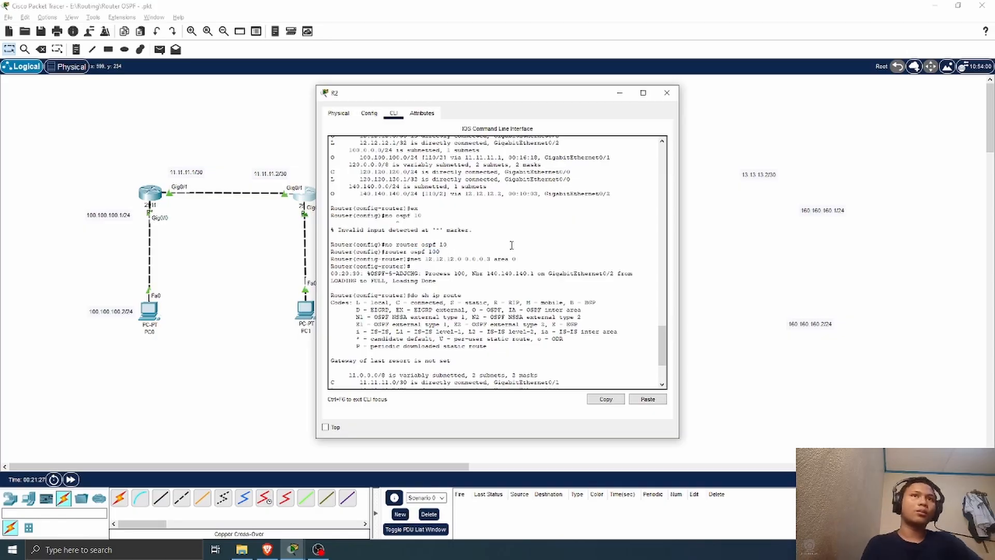
drag(331, 244, 452, 244)
scroll(520, 288, down, 4)
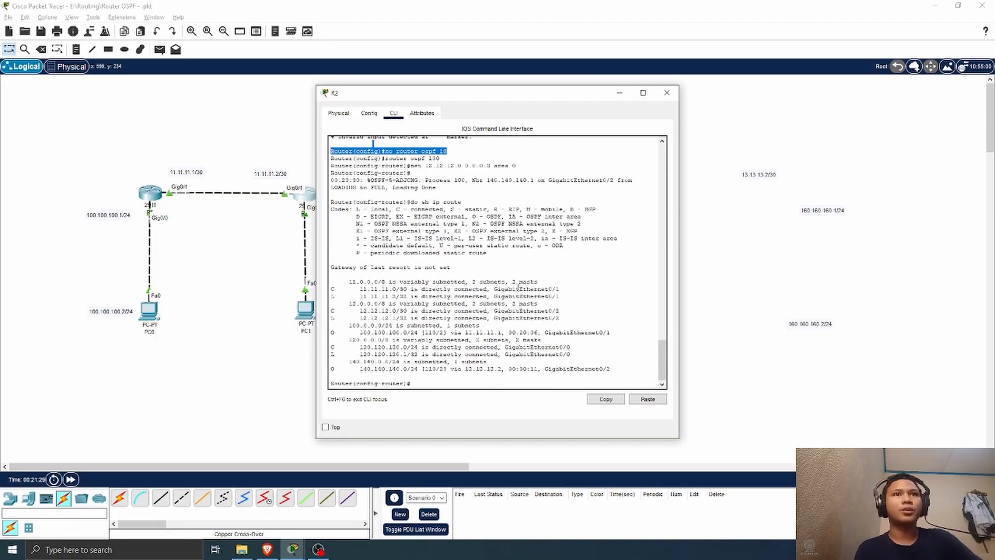
click(568, 286)
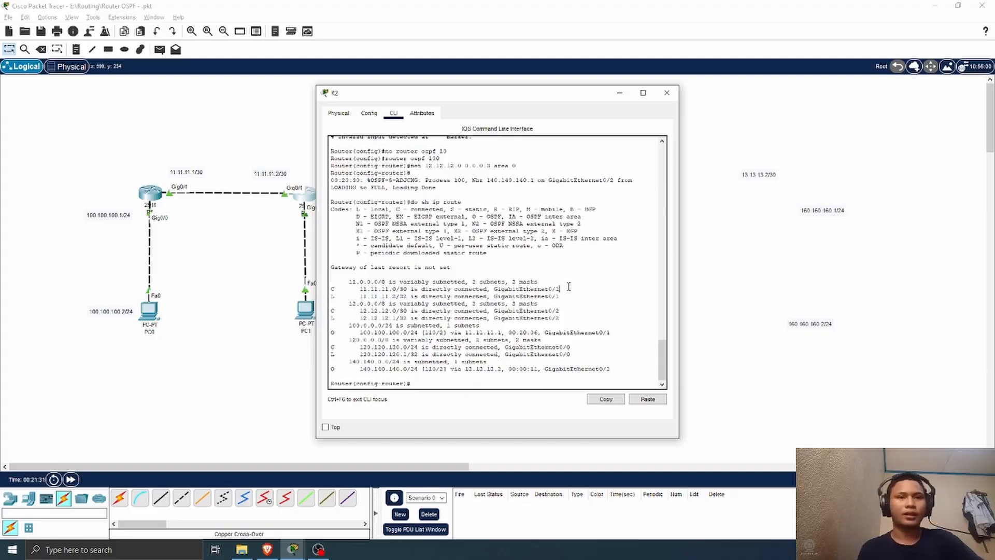
click(668, 93)
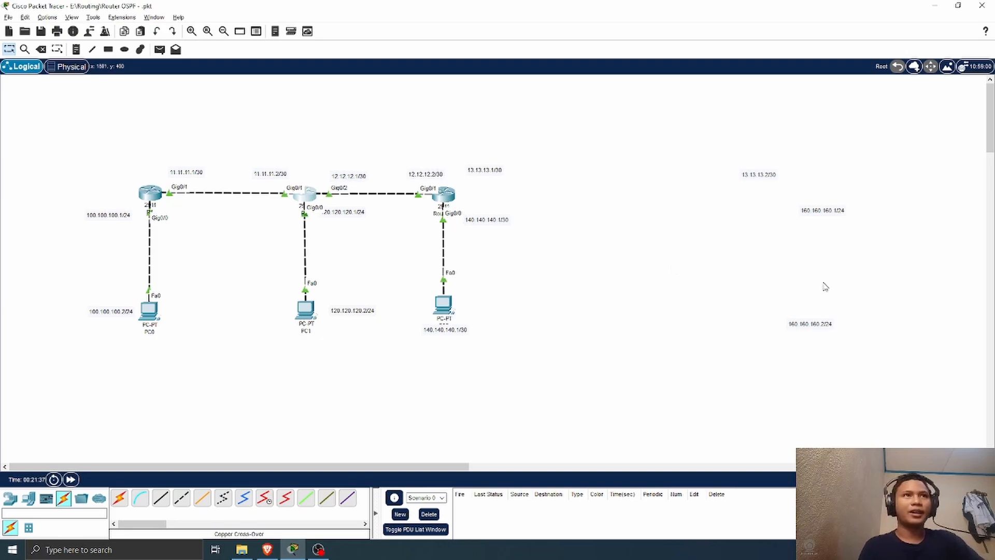
Step: Move the 160.160.160.1/24 and 13.13.13.2/30 address labels closer to Router0
drag(814, 213, 719, 212)
drag(759, 179, 629, 179)
drag(738, 210, 681, 230)
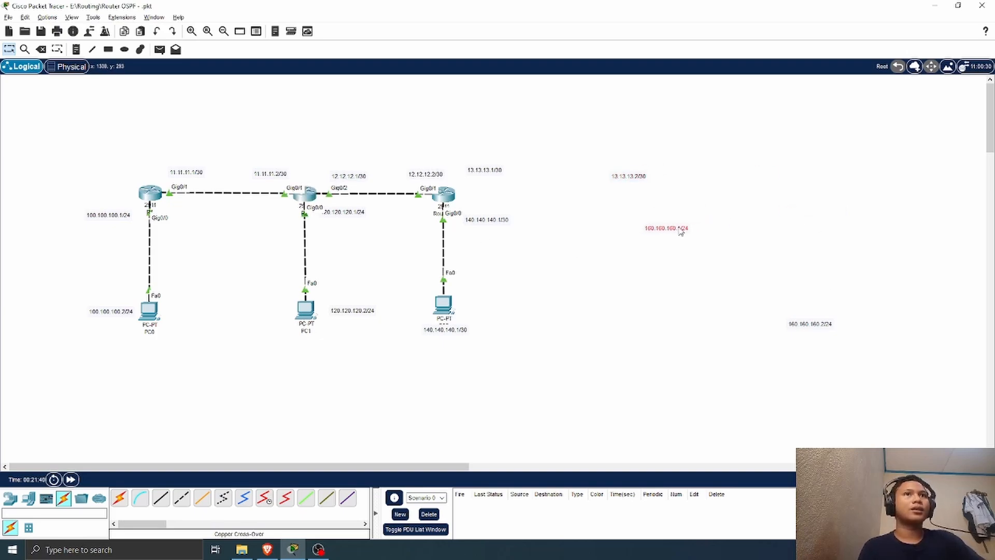
Step: Test connectivity with simple PDUs from PC1 to PC2 and from PC0 to PC2, and delete both entries from the PDU list
click(159, 49)
click(306, 309)
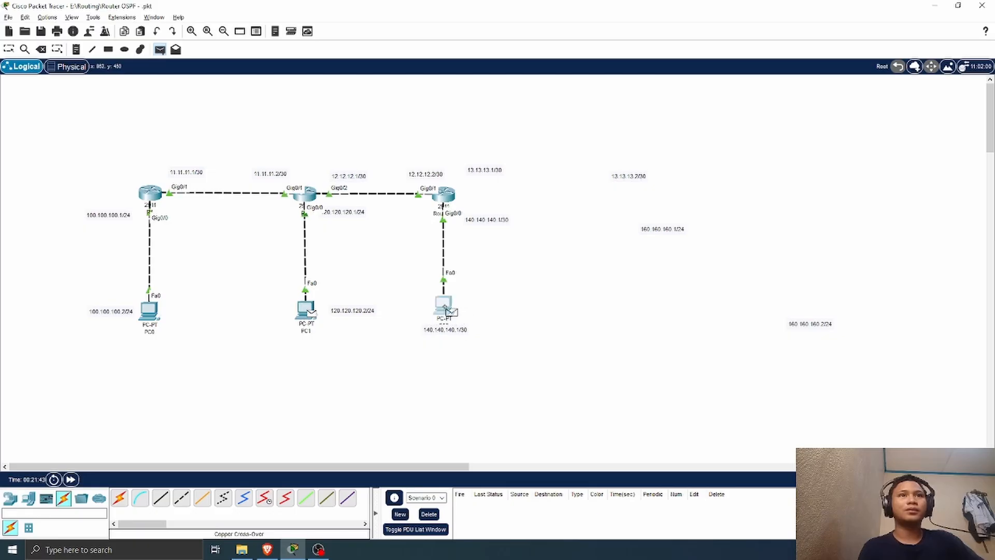
click(444, 305)
click(160, 49)
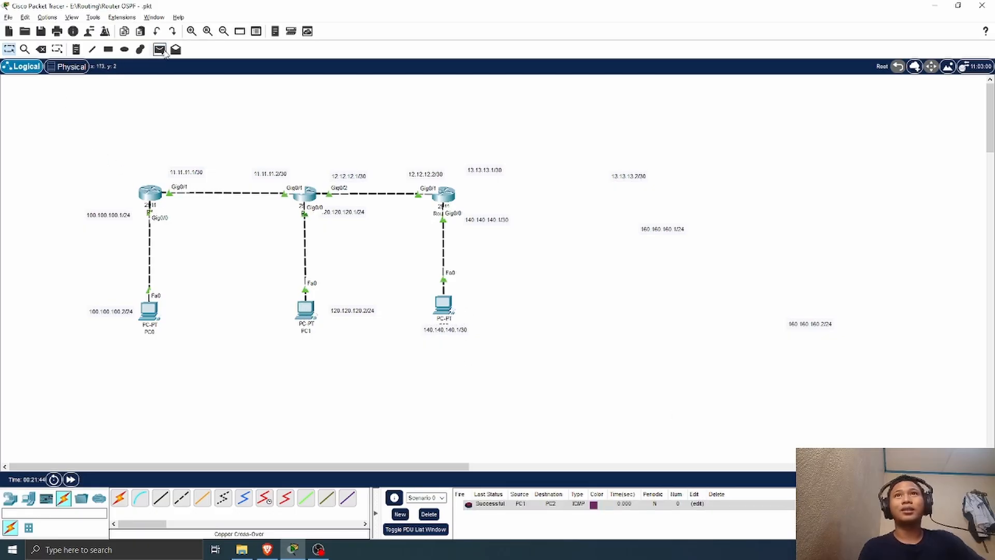
click(151, 310)
click(444, 305)
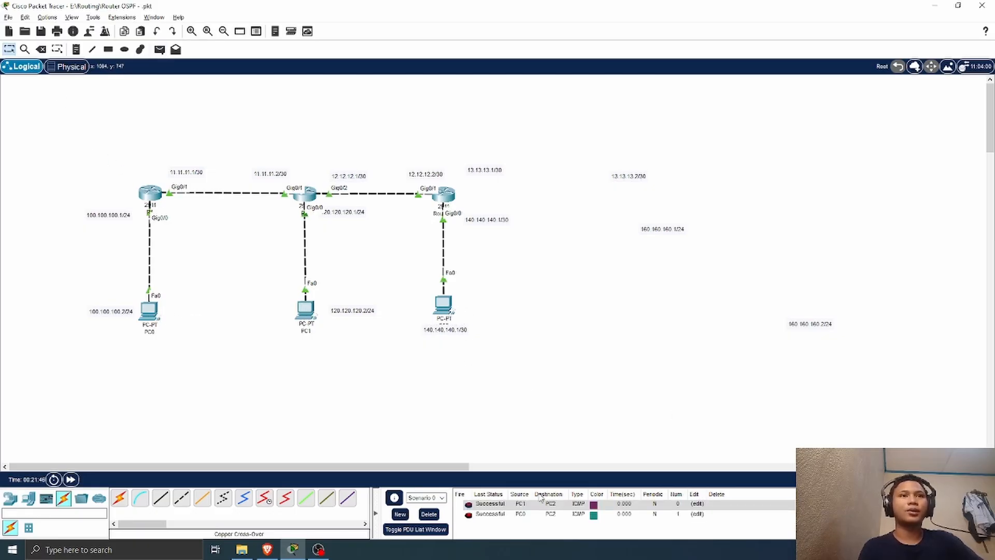
double_click(850, 504)
double_click(850, 503)
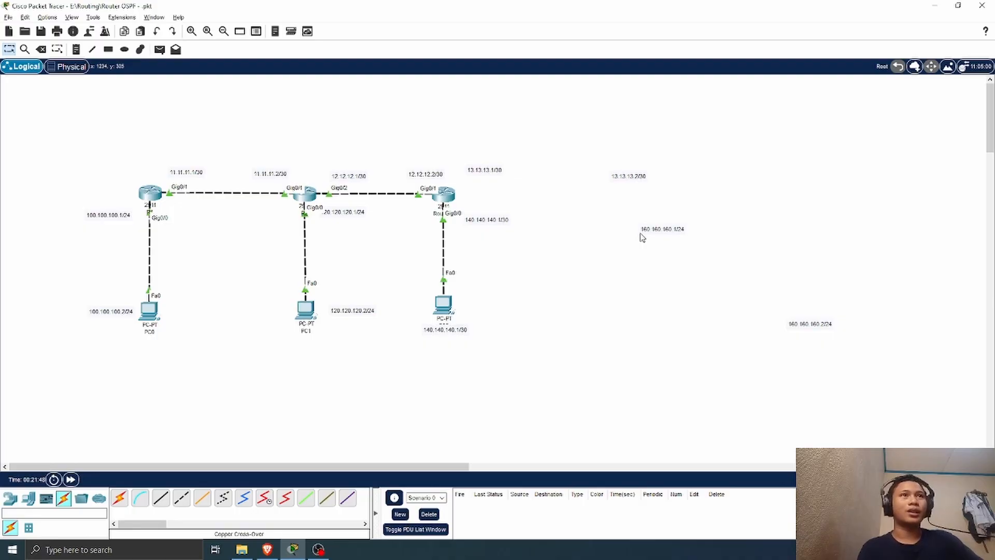
Step: Bring the 160.160.160.1/24, 13.13.13.2/30 and 160.160.160.2/24 labels nearer Router0 and place a 2911 router between the upper two labels
drag(679, 231, 609, 222)
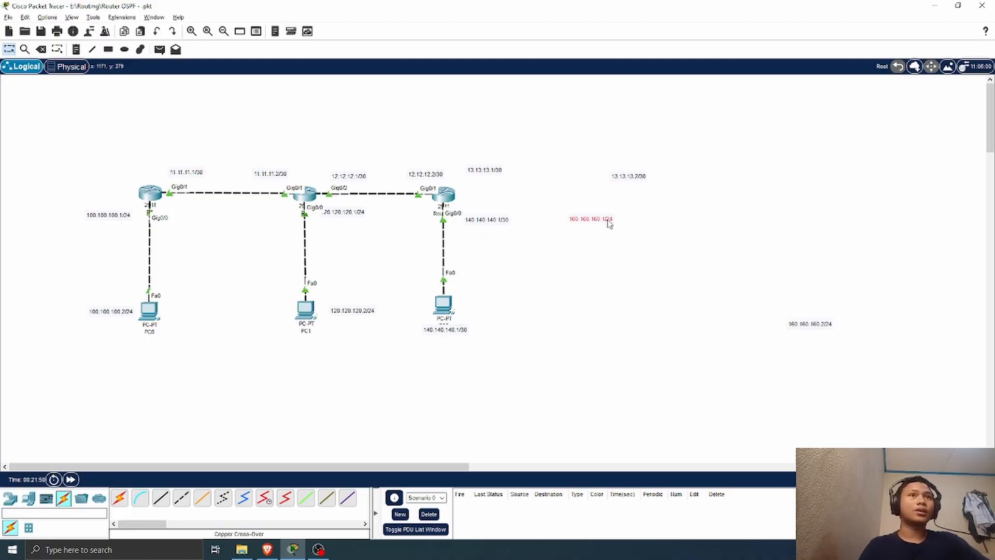
drag(628, 183, 599, 174)
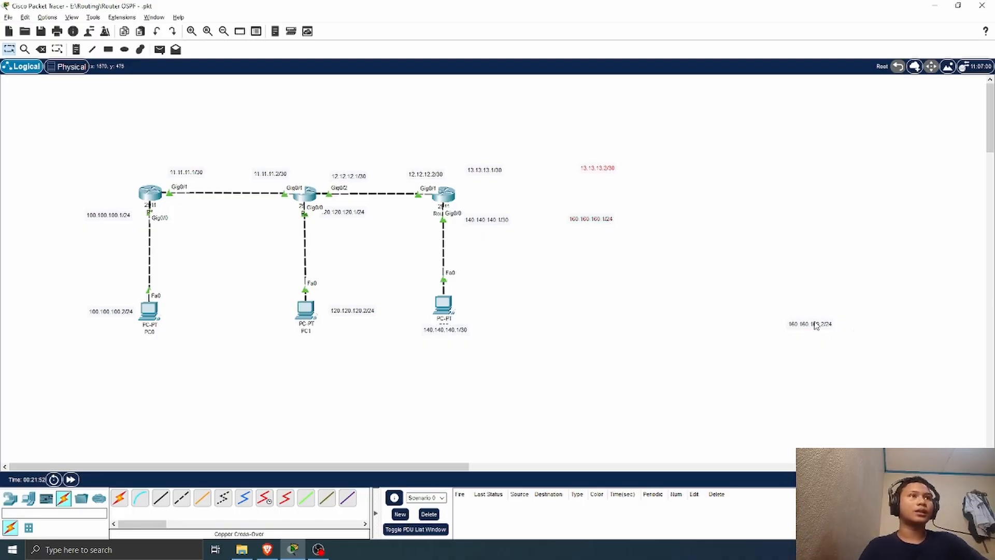
drag(816, 325, 601, 326)
click(741, 315)
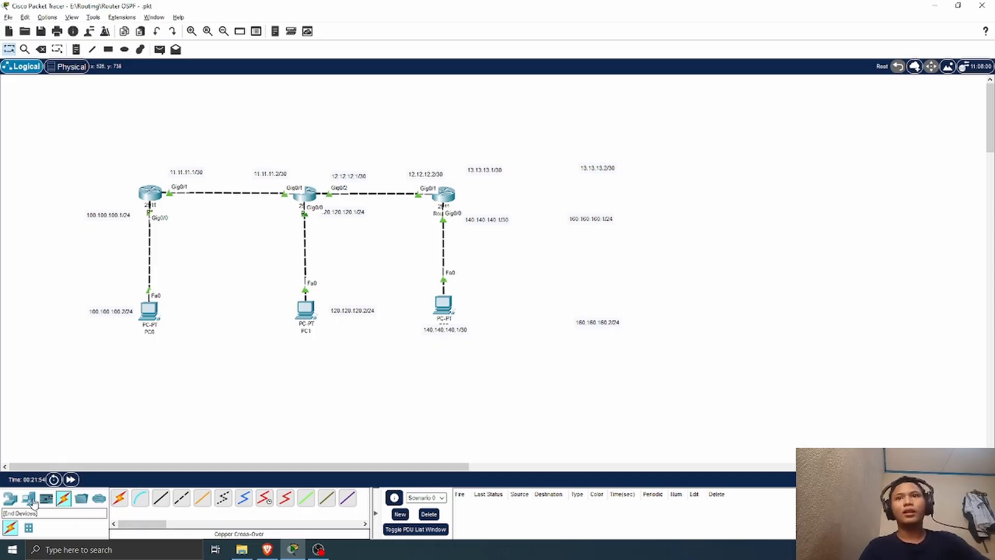
click(11, 500)
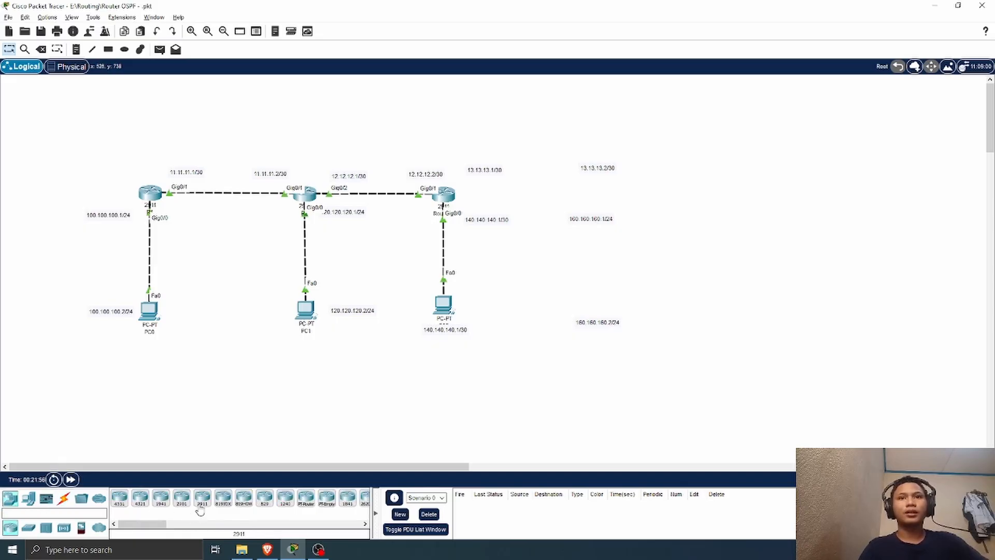
drag(202, 499, 589, 196)
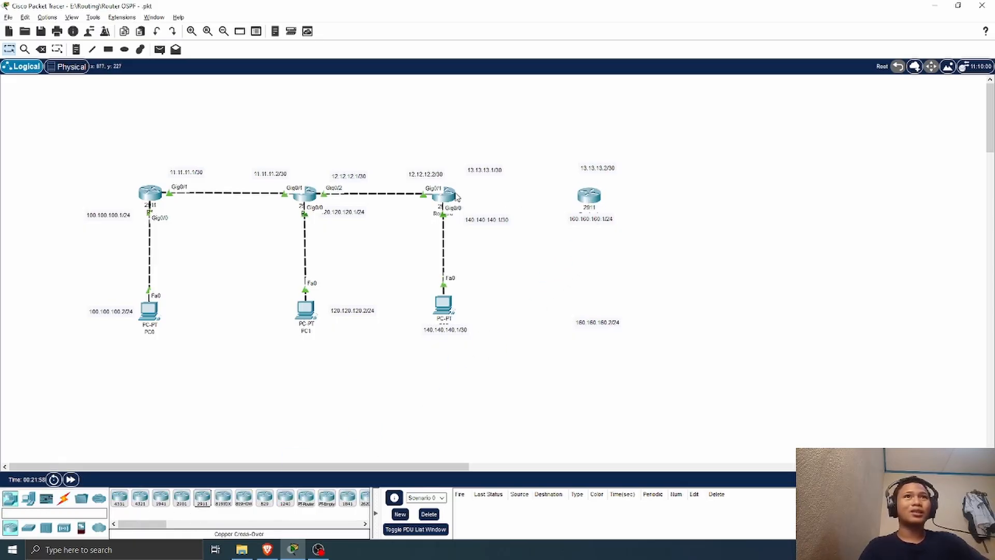
Step: Open Router0's command line, look back over its earlier routing output and close the router's window
click(452, 196)
scroll(449, 273, up, 7)
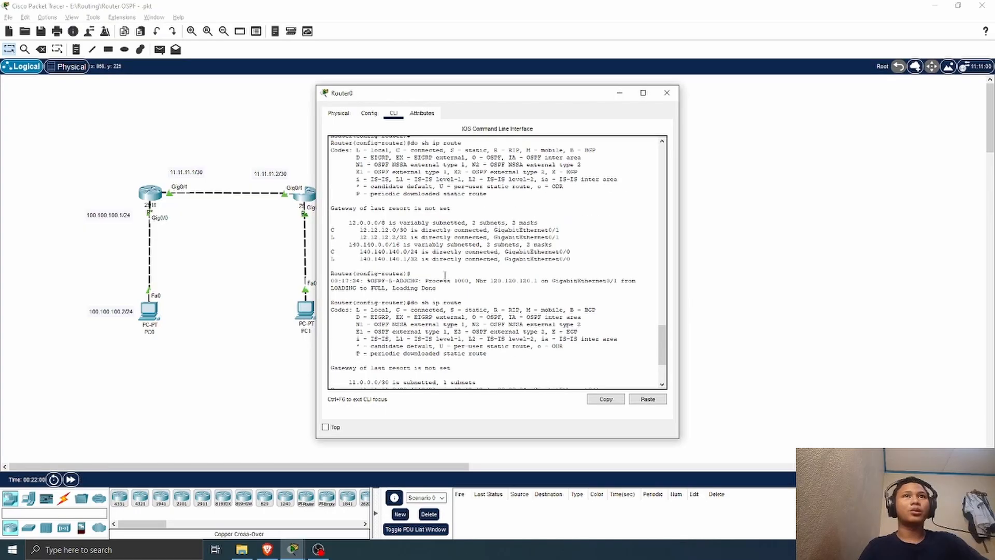
click(667, 93)
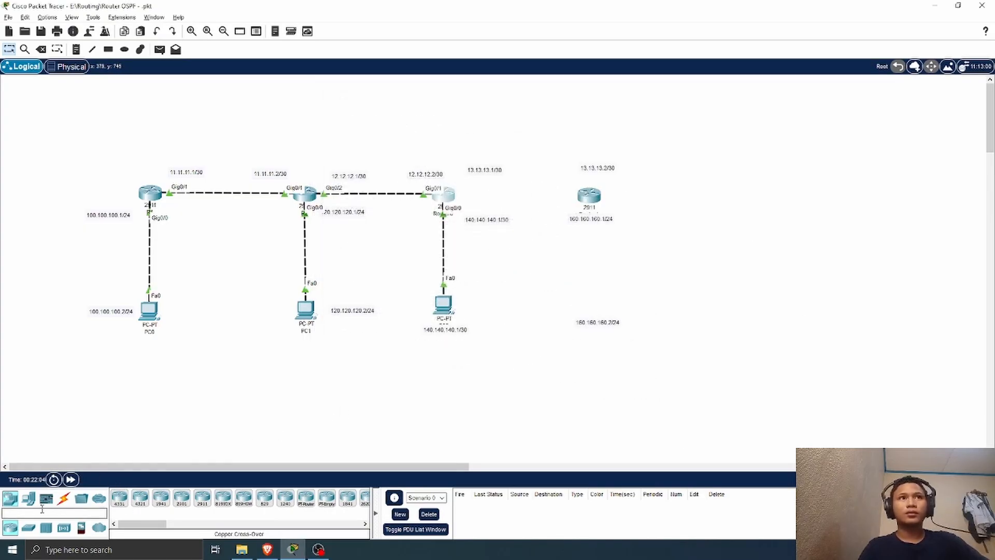
Step: Place a PC below the new 2911 router, put the 160.160.160.2/24 label beneath it and nudge the router clear of its labels
click(28, 498)
drag(120, 498, 596, 288)
drag(599, 326, 593, 330)
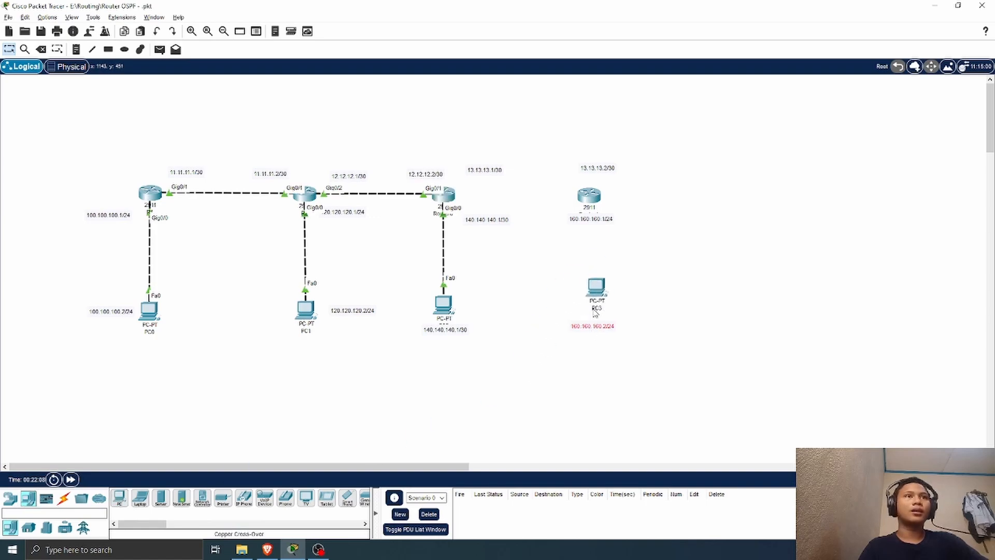
drag(599, 287, 596, 295)
click(667, 306)
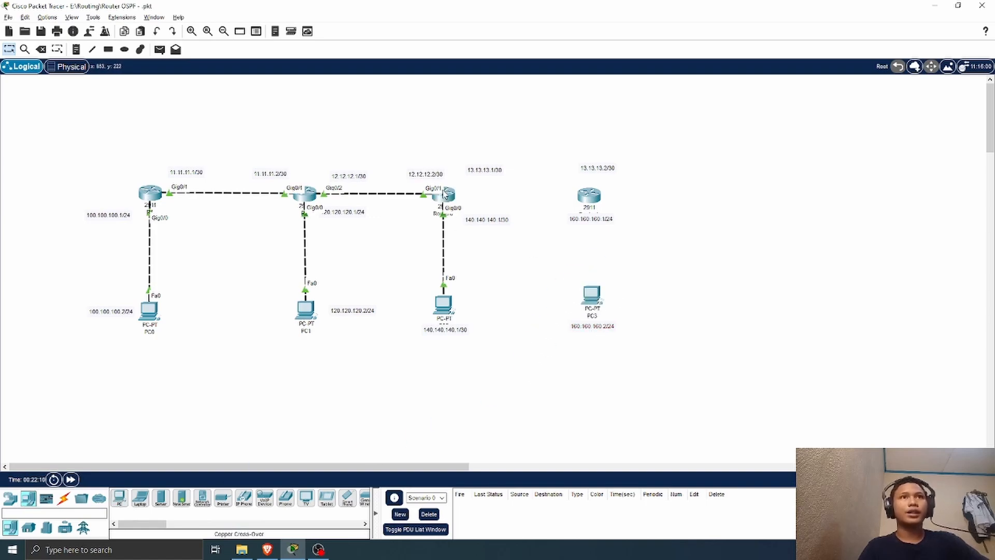
drag(589, 195, 591, 188)
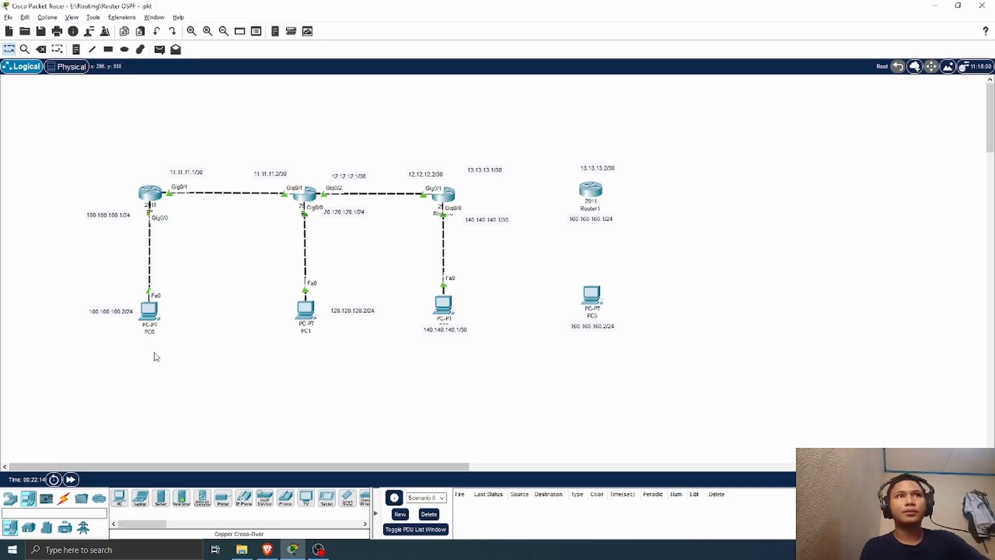
Step: Connect Router1's GigabitEthernet0/1 to Router0's GigabitEthernet0/2 with a copper cross-over cable
click(63, 498)
click(183, 498)
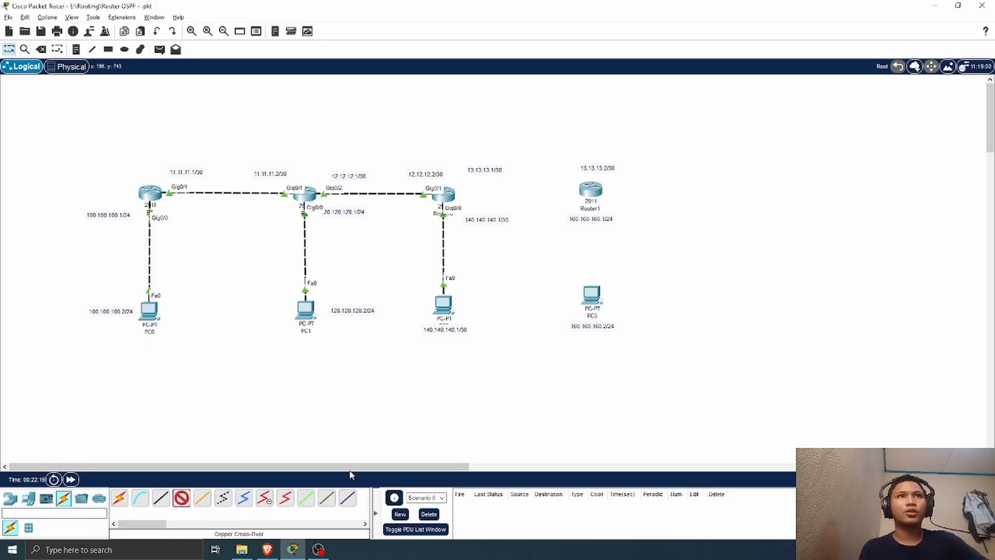
click(591, 188)
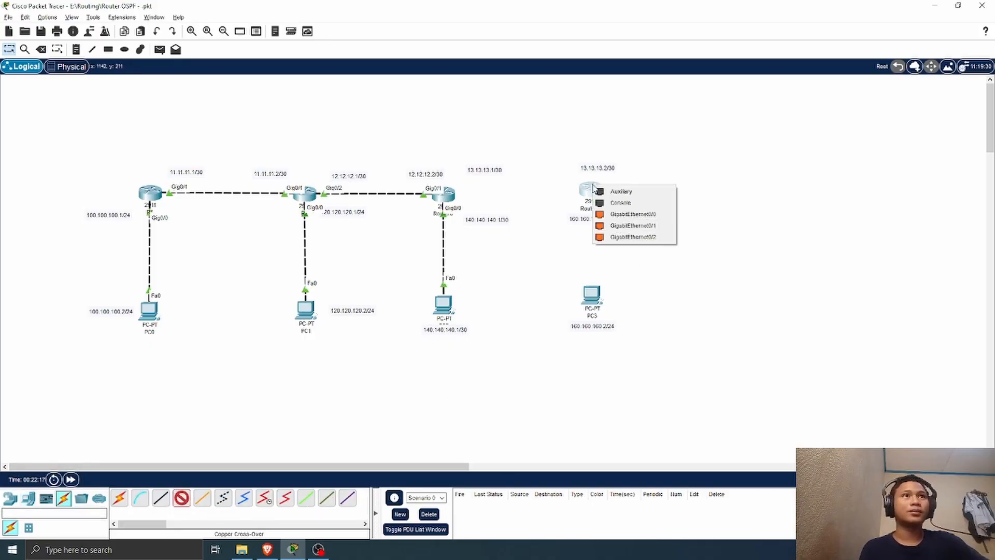
click(631, 225)
click(445, 193)
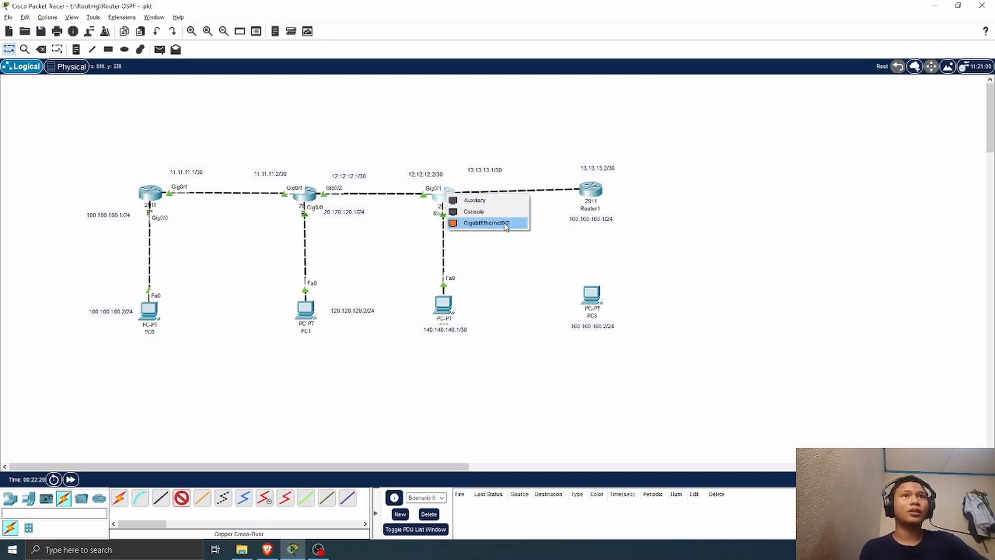
click(505, 223)
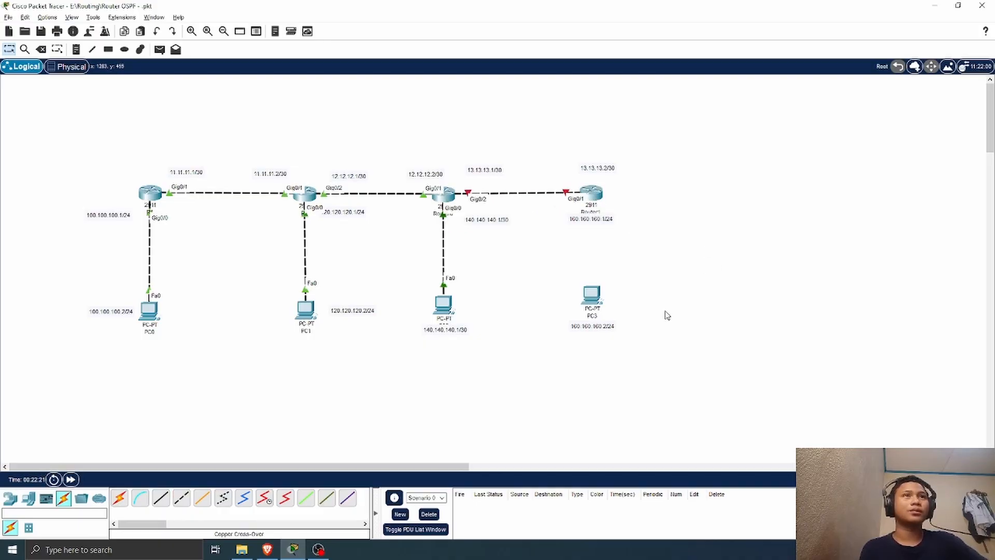
Step: Move the 160.160.160.1/24 label beside Router1 and connect Router1's GigabitEthernet0/0 to PC3's FastEthernet0 with a copper cross-over cable
drag(607, 220, 654, 217)
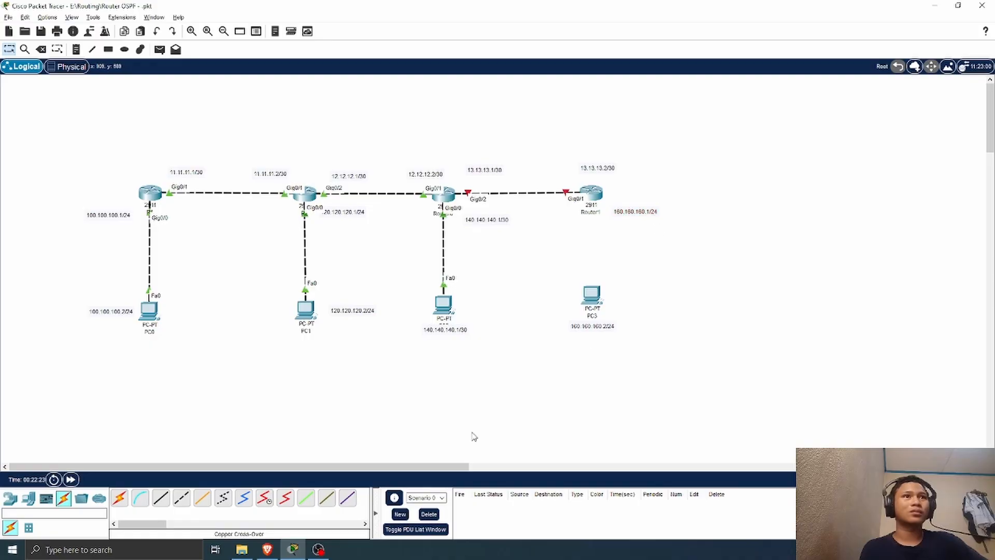
click(181, 498)
click(592, 195)
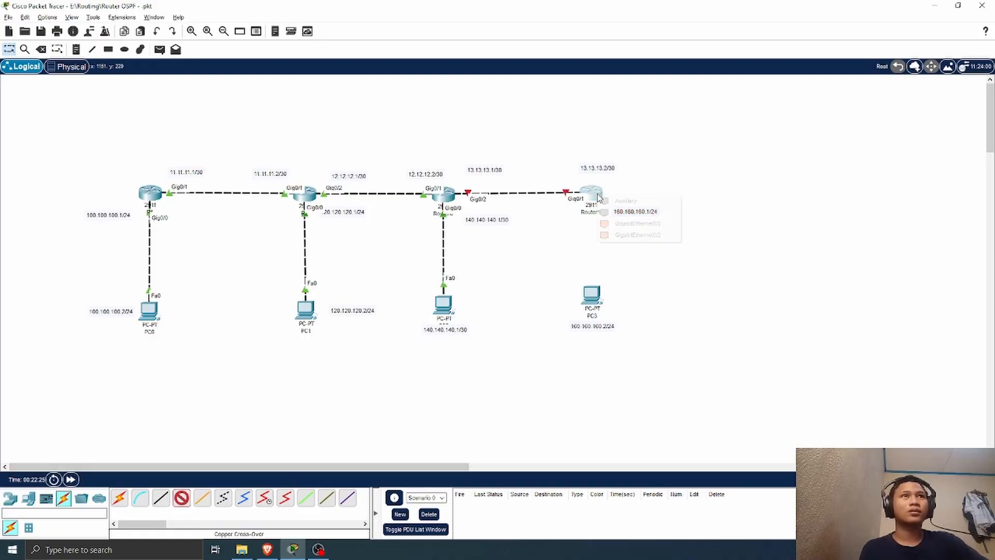
click(637, 227)
click(593, 293)
click(593, 293)
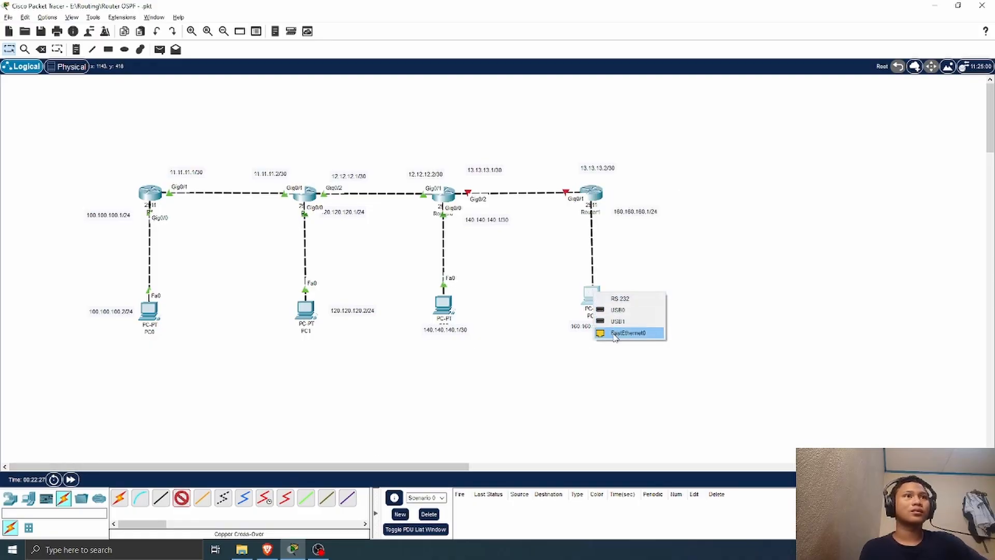
click(635, 330)
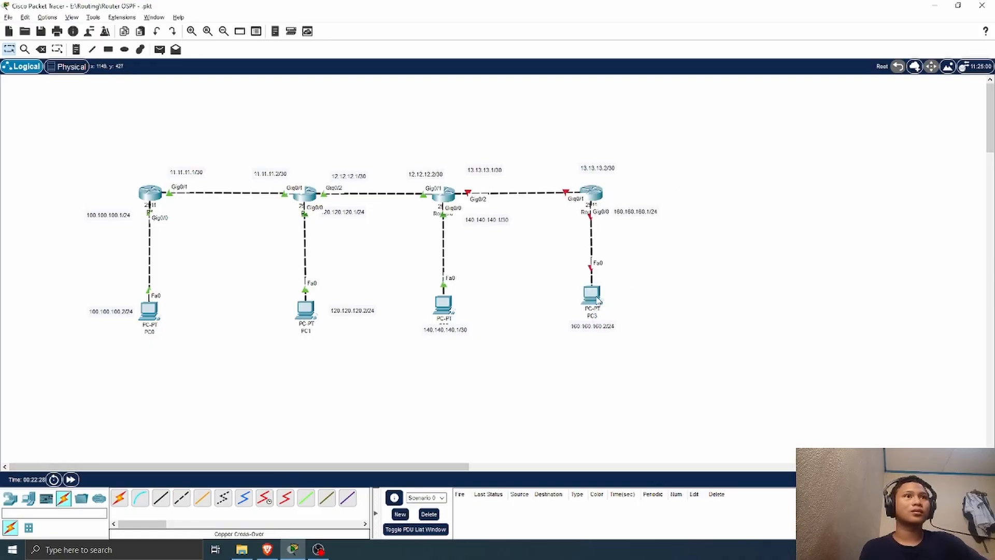
click(595, 195)
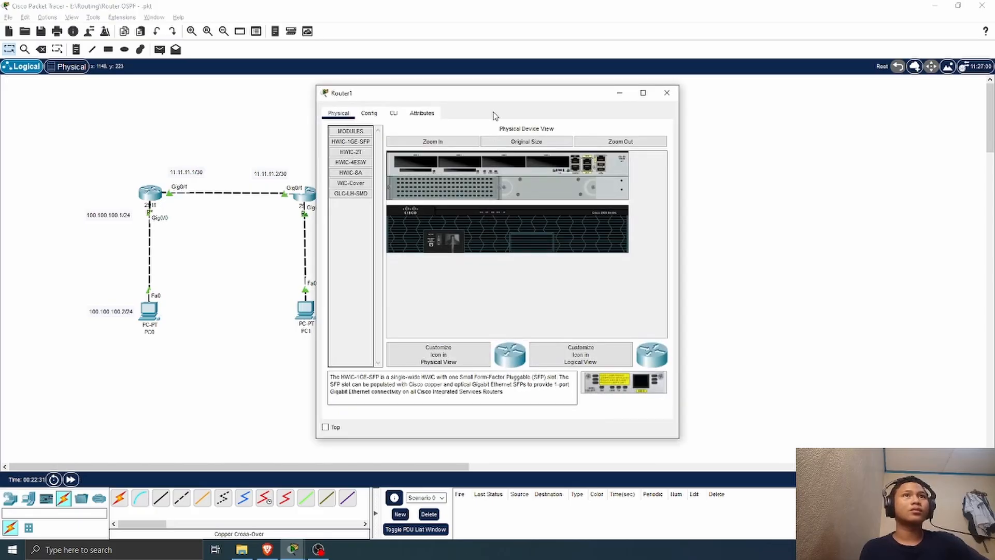
drag(487, 99, 769, 111)
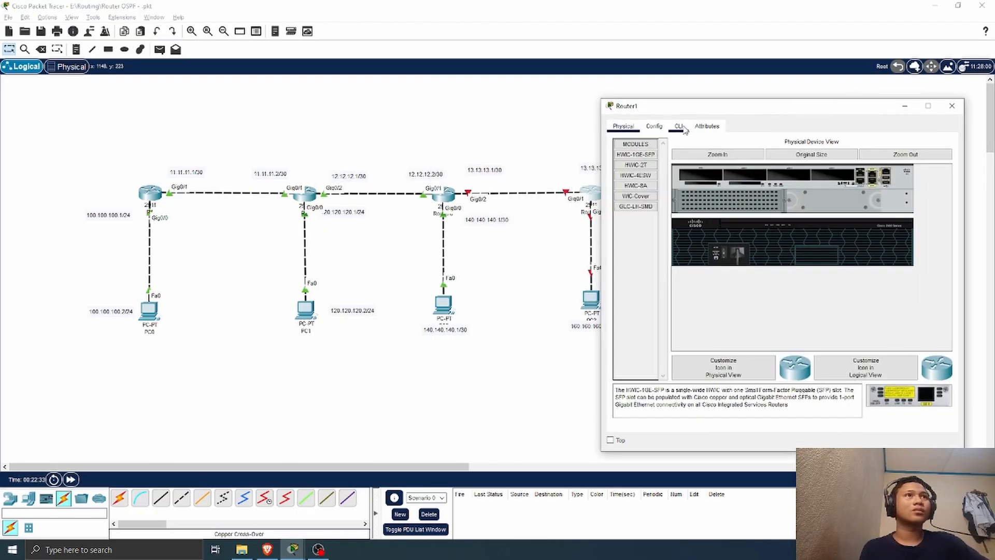
click(952, 106)
Step: Open Router0's command line, exit OSPF configuration to global configuration mode, and move the window away from Router0 and Router1
click(454, 196)
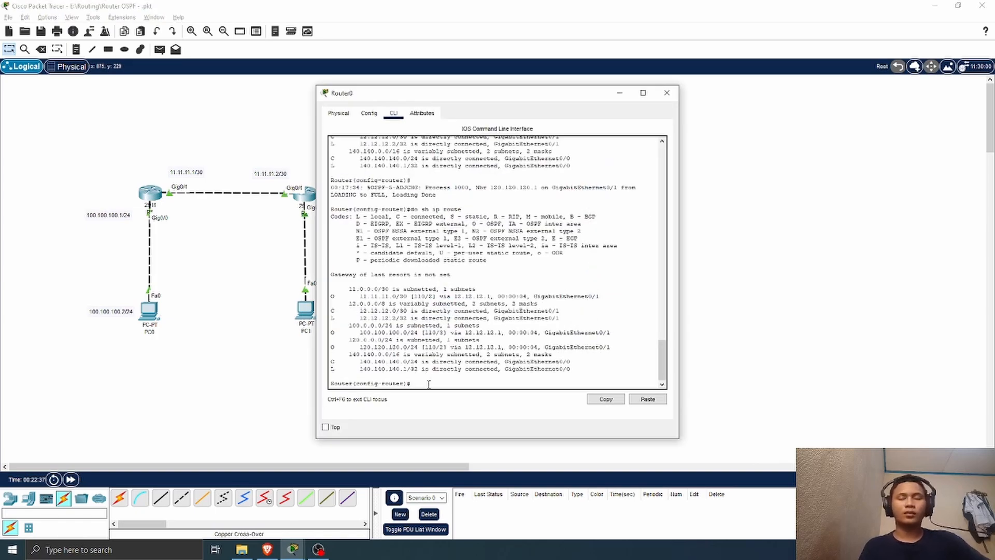
text(ex)
key(Return)
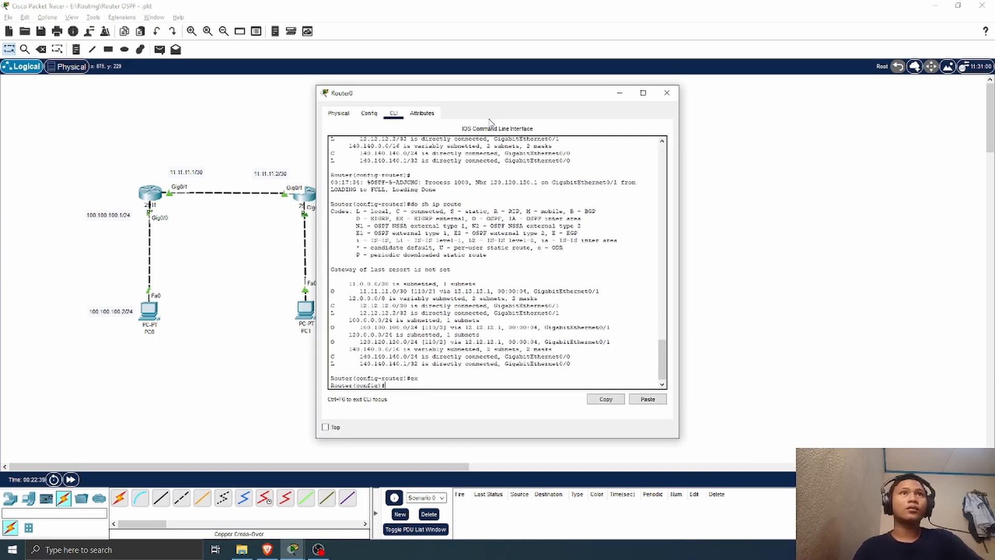
drag(500, 97, 242, 99)
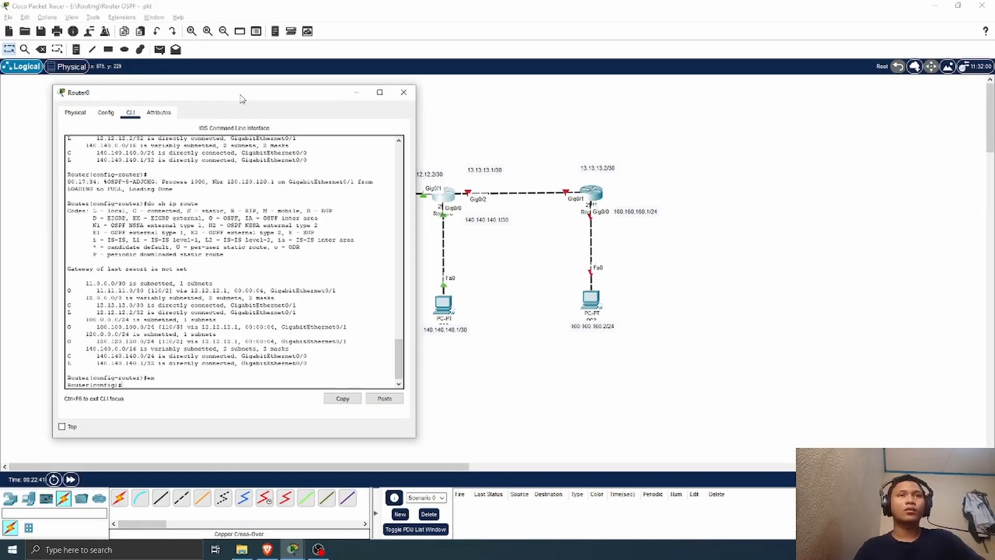
Step: Enable Router0's GigabitEthernet0/2, assign it 13.13.13.1 with mask 255.255.255.252, and close the router window
text(int g0/2)
key(Return)
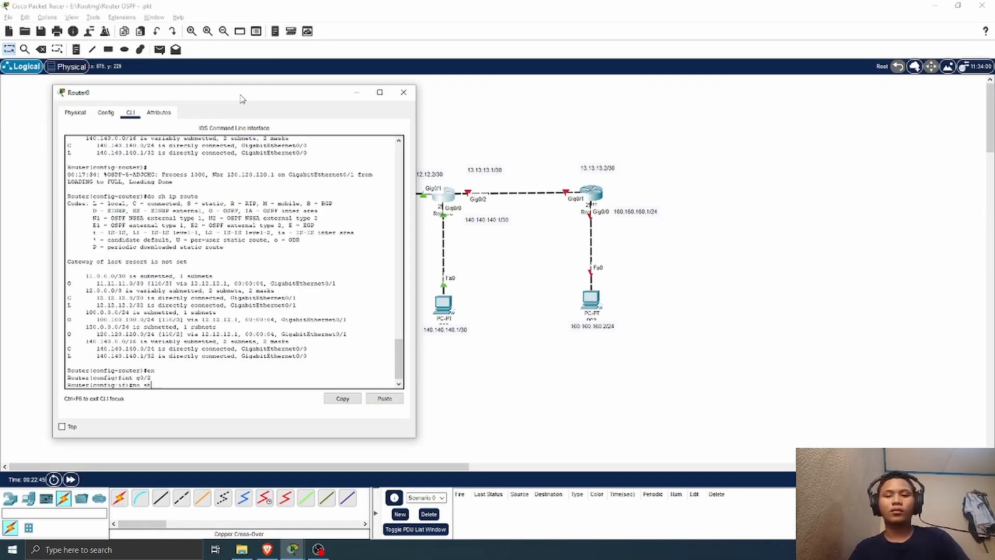
text(no sh)
key(Return)
key(Return)
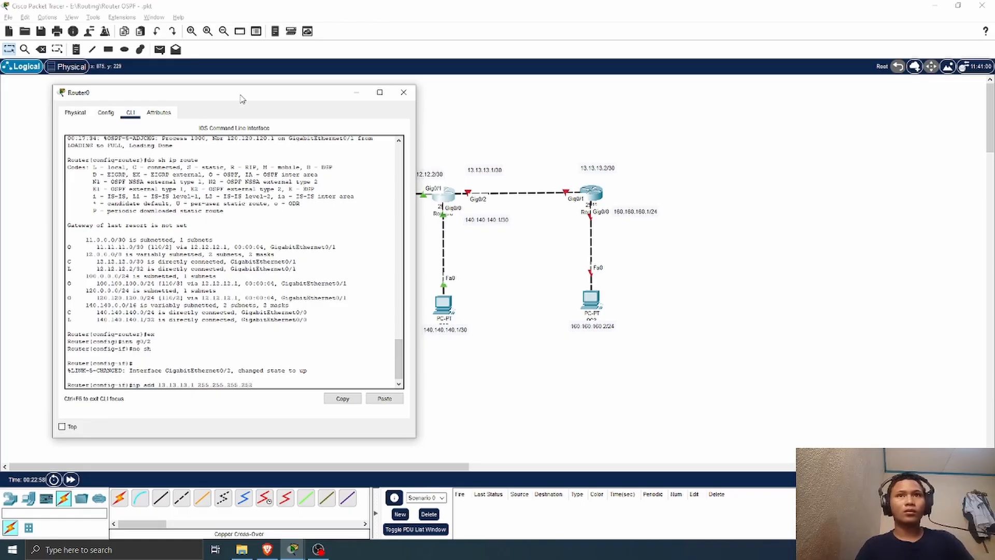
key(Return)
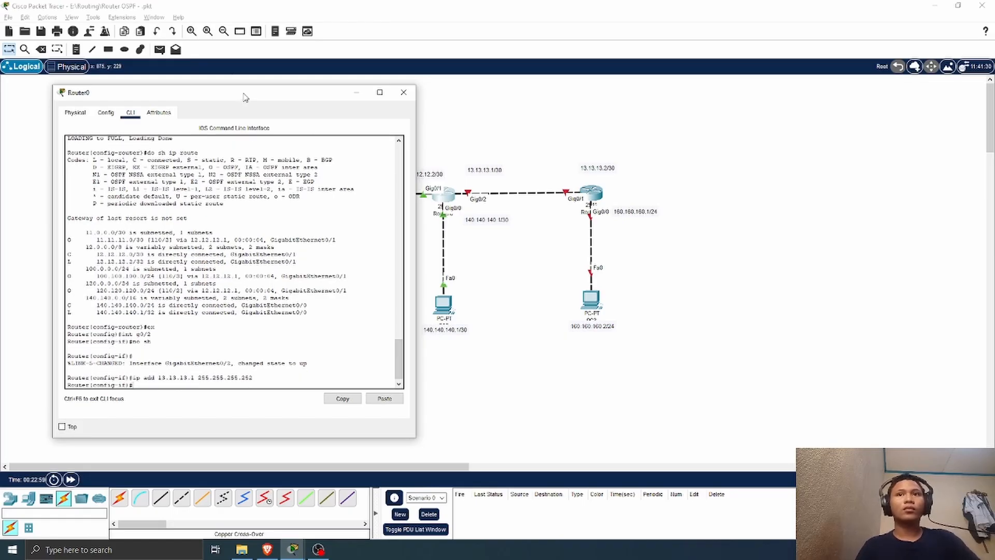
click(403, 93)
Step: Open Router1's command line, decline the initial configuration dialog, enter global configuration mode, and move the window clear of the topology
click(596, 195)
click(395, 114)
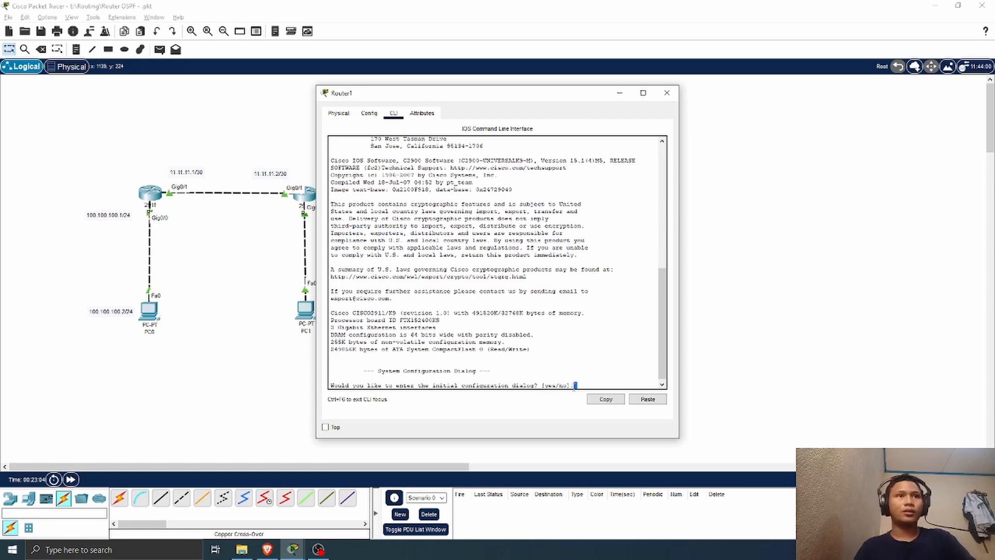
text(n)
key(Return)
key(Return)
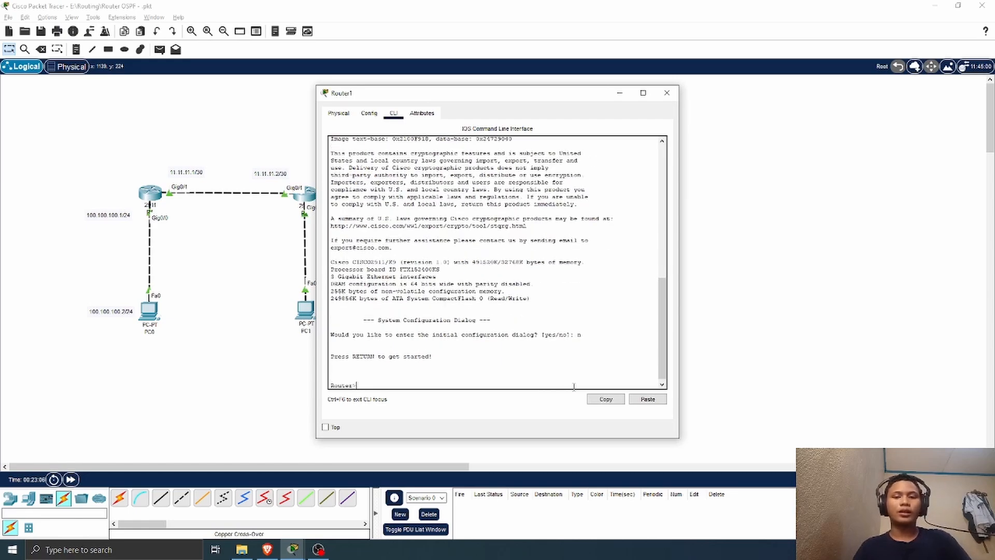
text(en)
key(Return)
text(conf t)
key(Return)
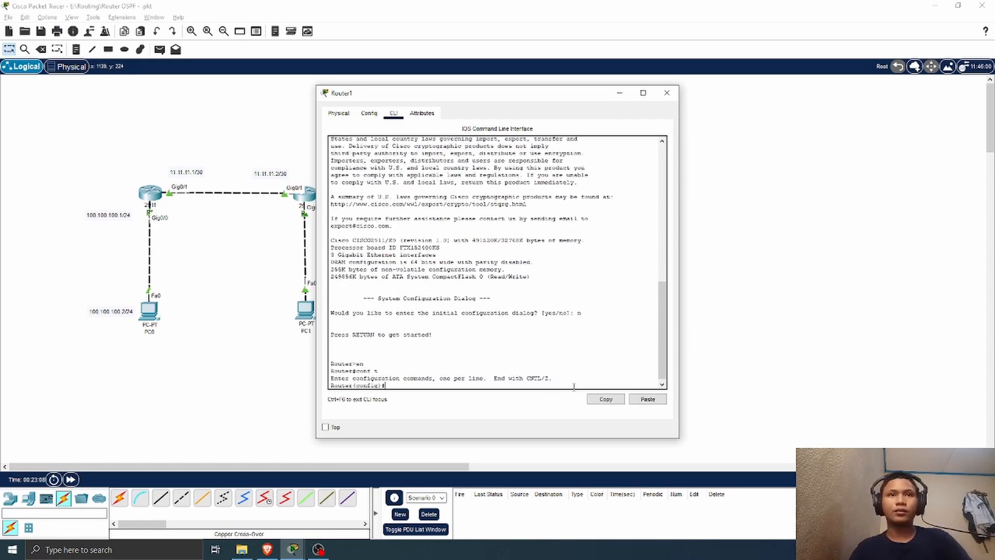
drag(513, 95, 825, 95)
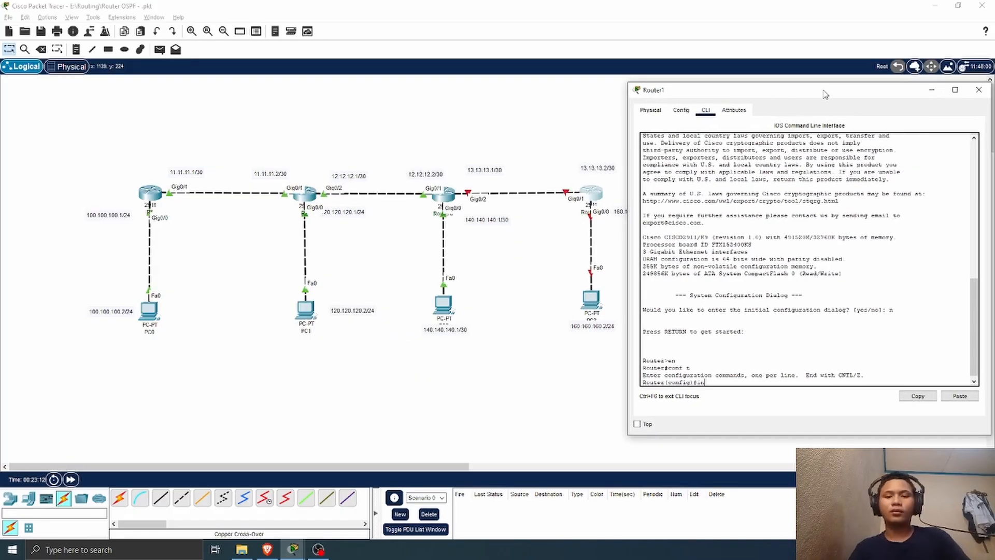
Step: Enable Router1's GigabitEthernet0/1 and assign it 13.13.13.2 with mask 255.255.255.252
text(int g0/1)
key(Return)
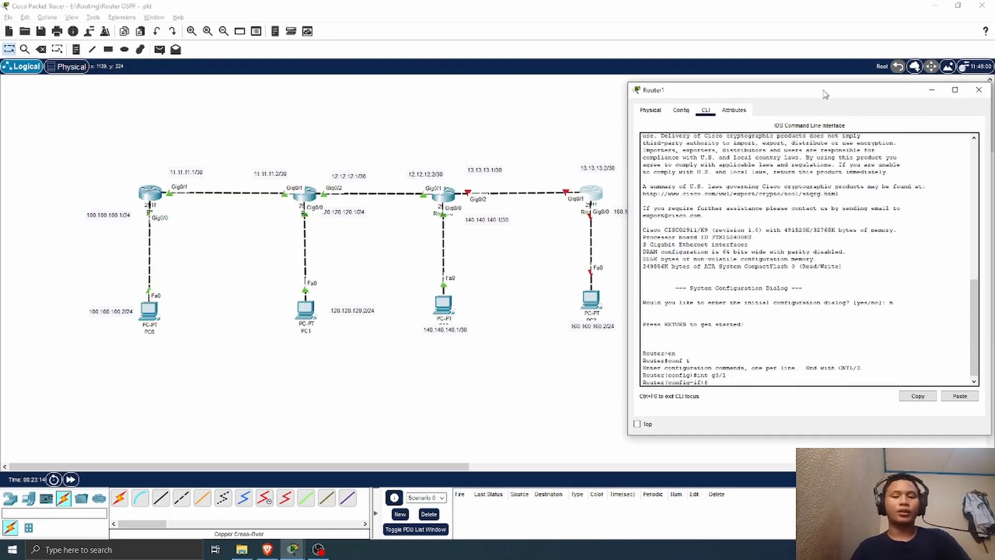
key(Return)
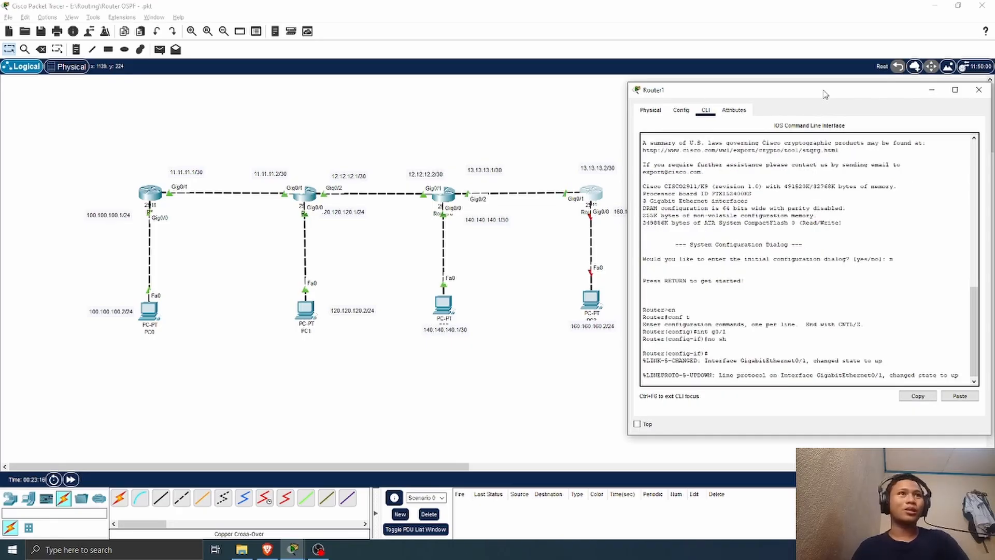
key(Return)
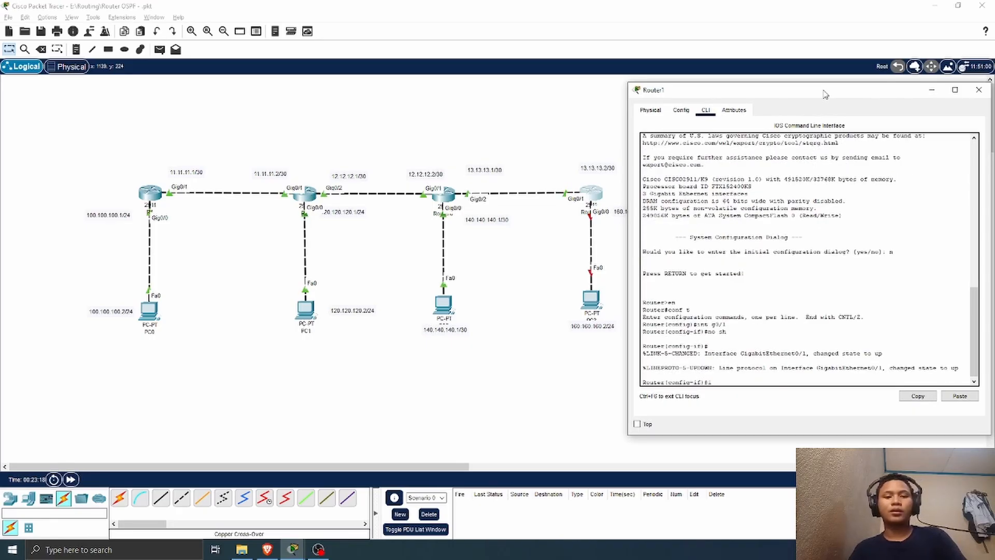
text(ip add 13.13.13.)
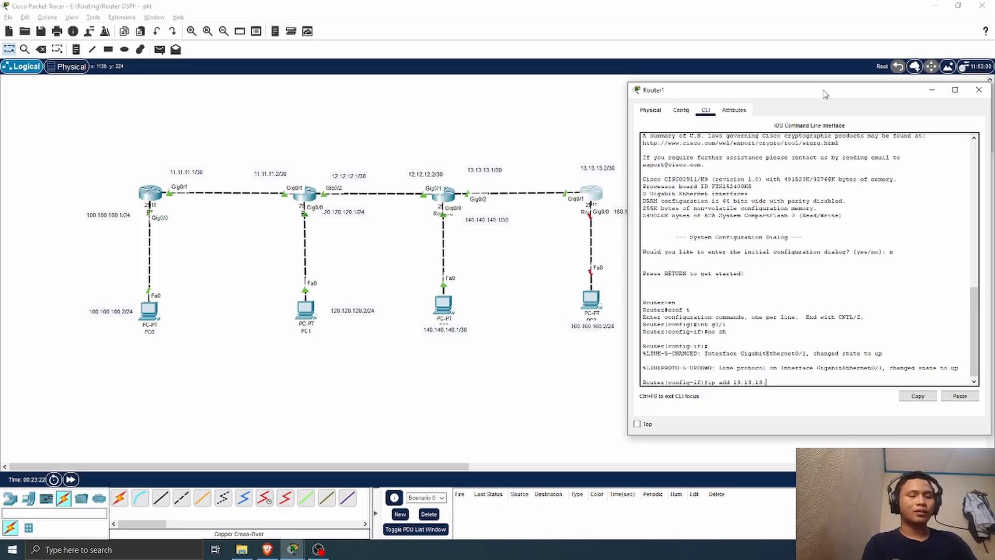
text(2 255)
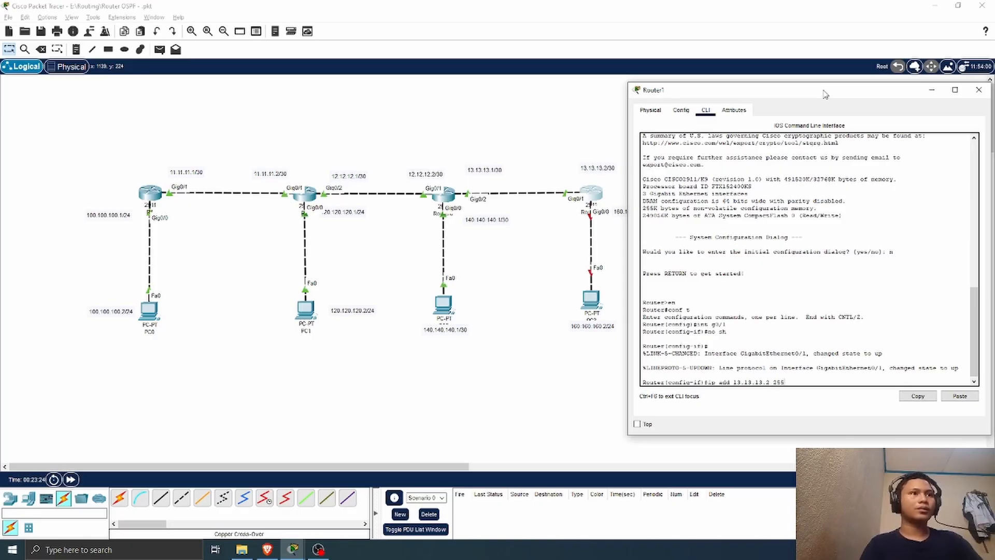
text(.255.255.252)
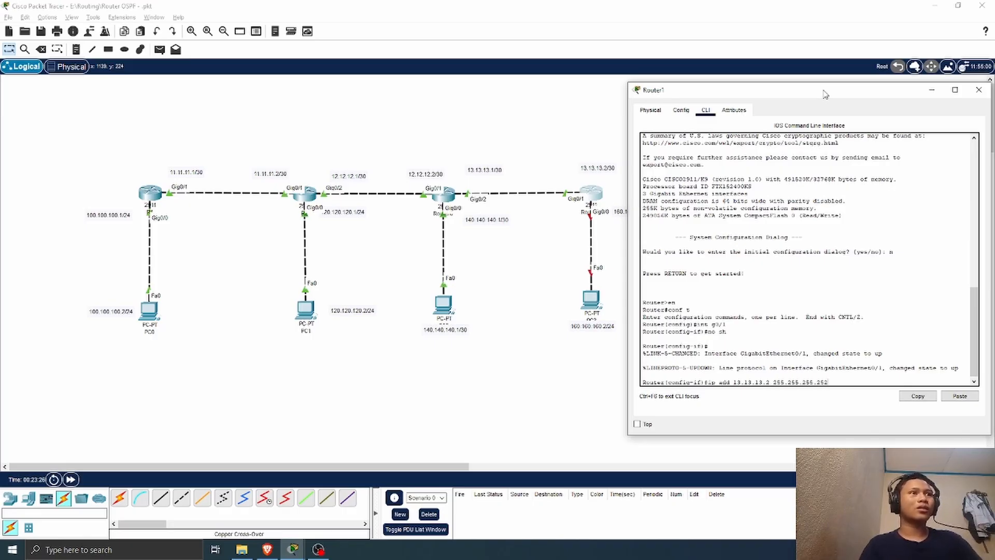
key(Return)
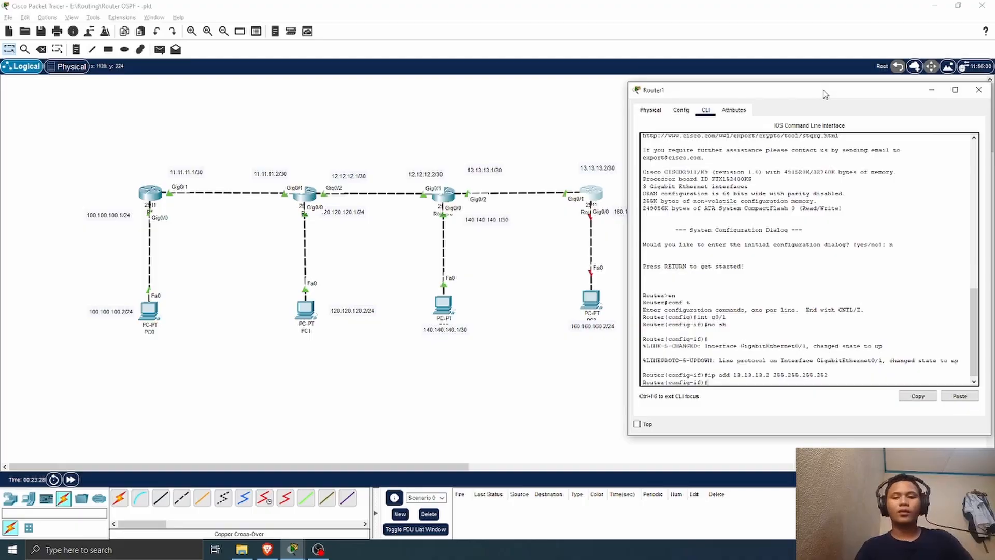
Step: Switch to Router1's GigabitEthernet0/0 interface and enable it with no shutdown
text(int g0/)
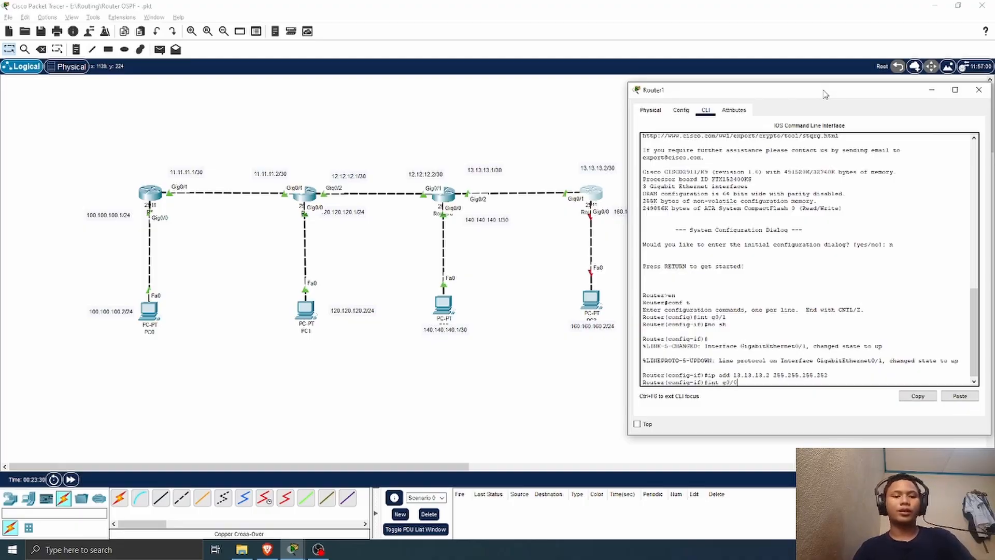
text(0)
key(Return)
text(no)
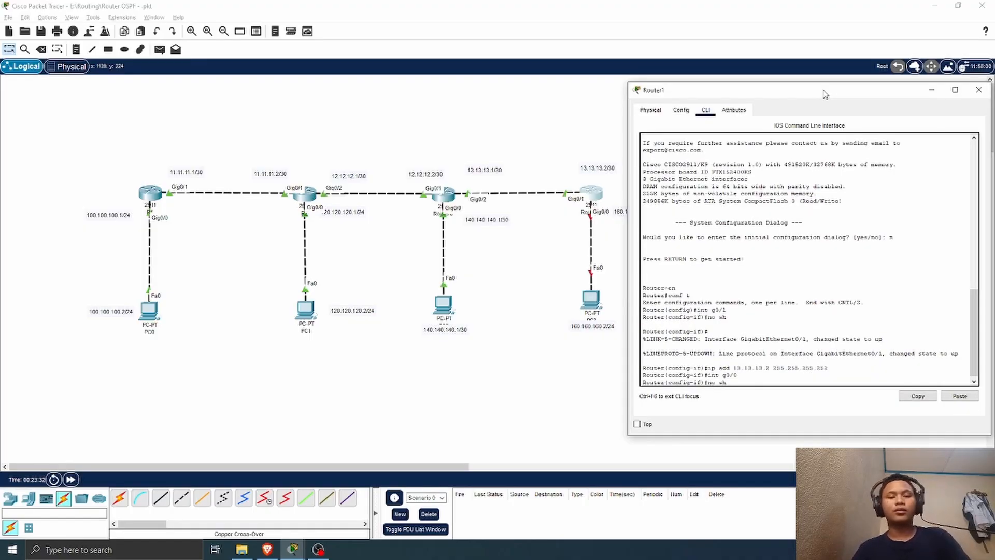
text( sh)
key(Return)
key(Return)
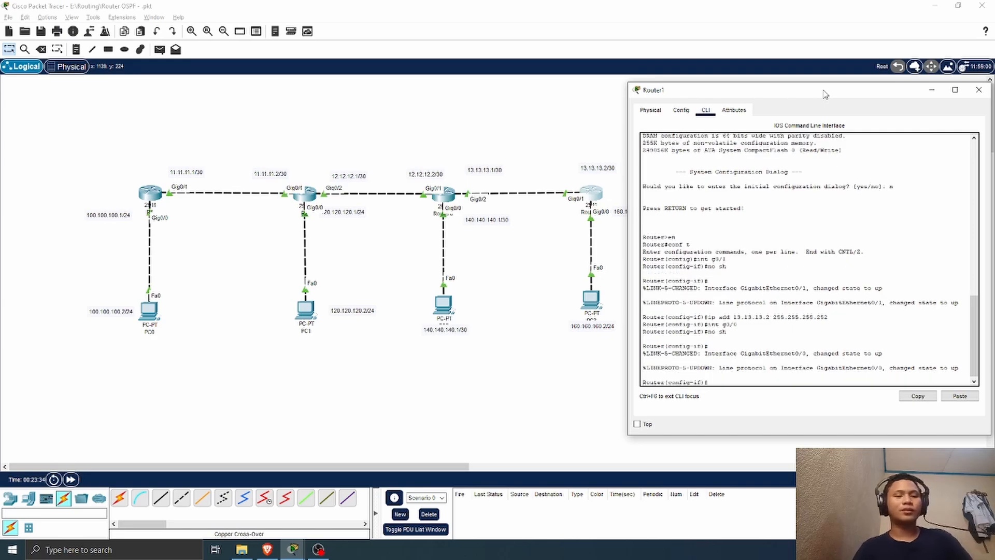
Step: Assign 160.160.160.1 with mask 255.255.255.0 to Router1's GigabitEthernet0/0 and close the router window
text(ip add)
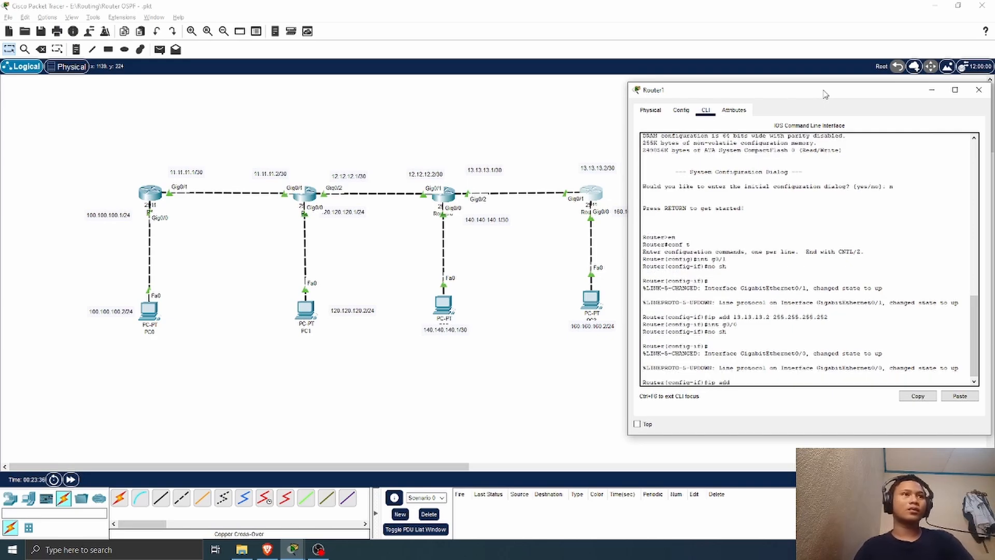
text( 160.160.)
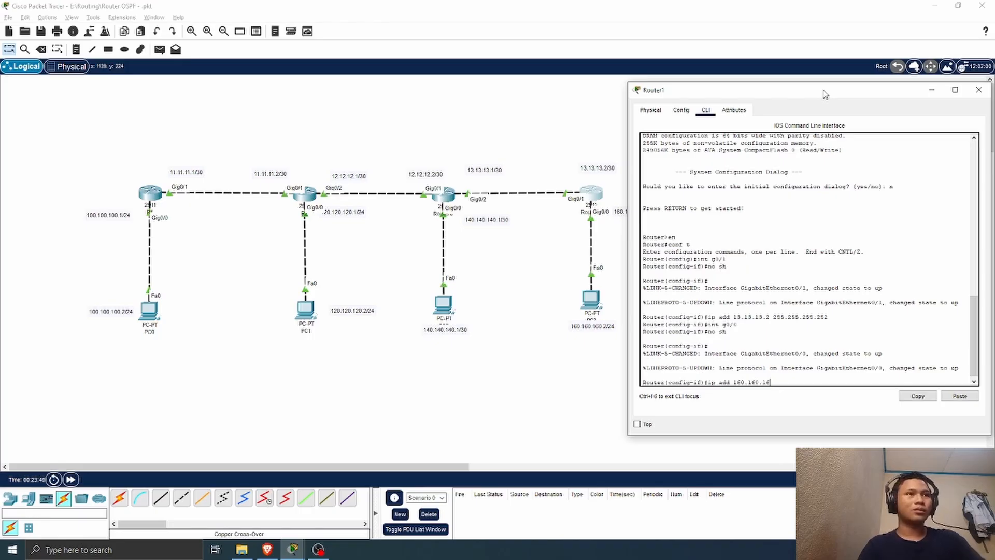
text(16)
key(BackSpace)
text(60.)
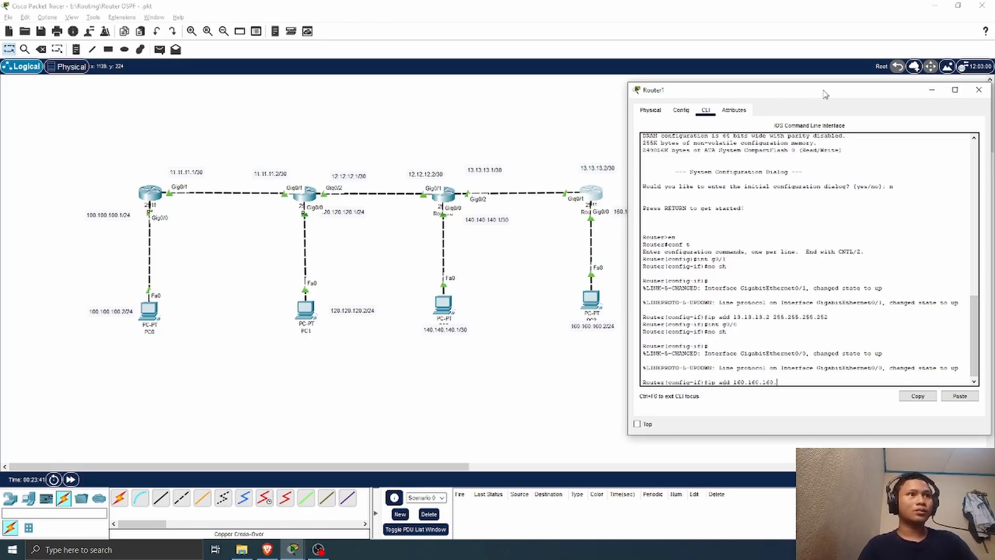
text(1 255.255.255.0)
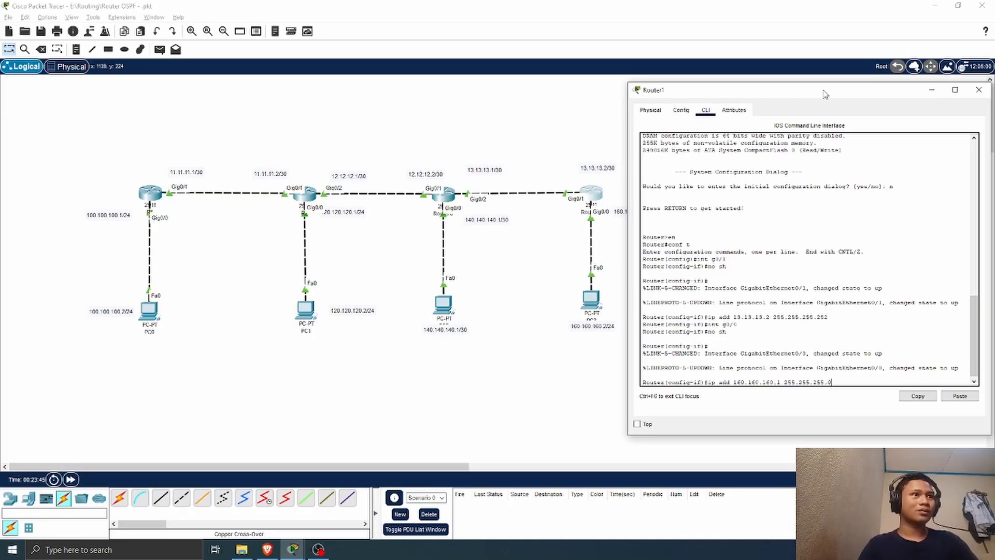
key(Return)
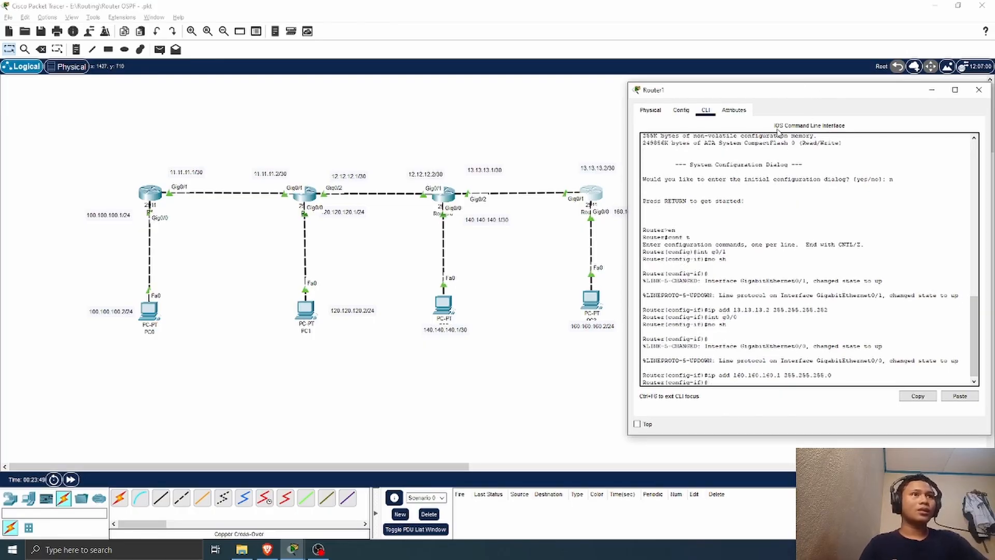
drag(813, 94, 421, 103)
click(586, 99)
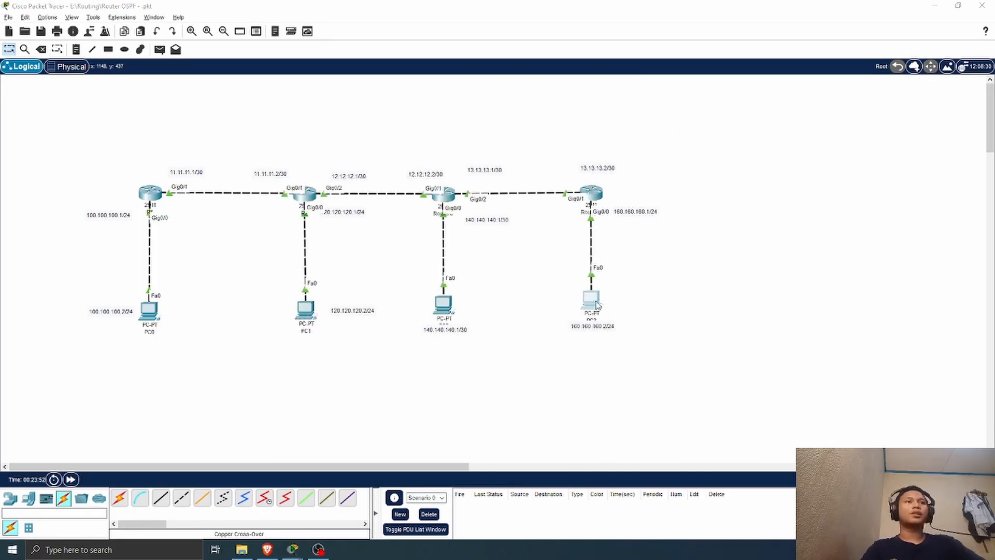
Step: Open PC3's IP configuration and set the static IPv4 address 160.160.160.2 with subnet mask 255.255.255.0
click(590, 305)
click(398, 114)
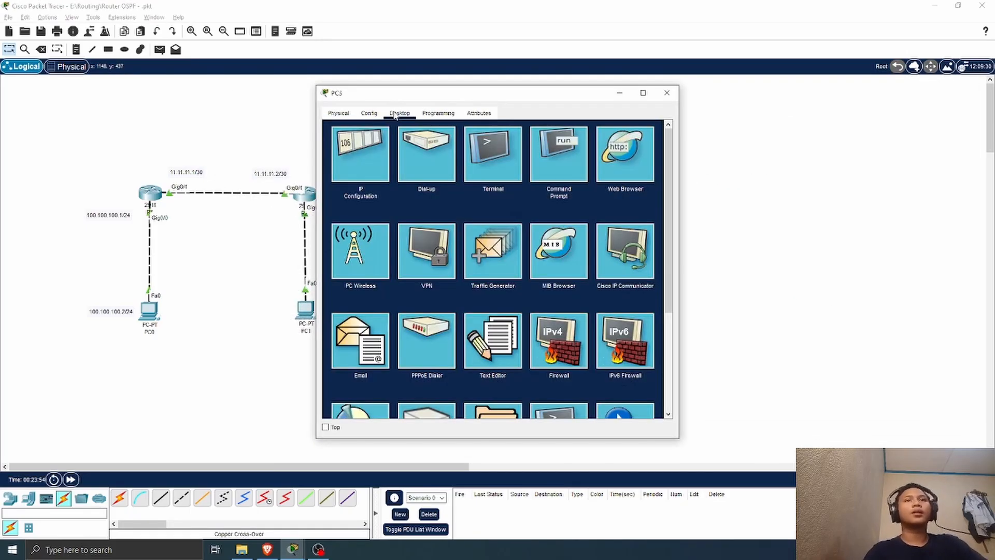
click(363, 160)
click(461, 186)
text(1)
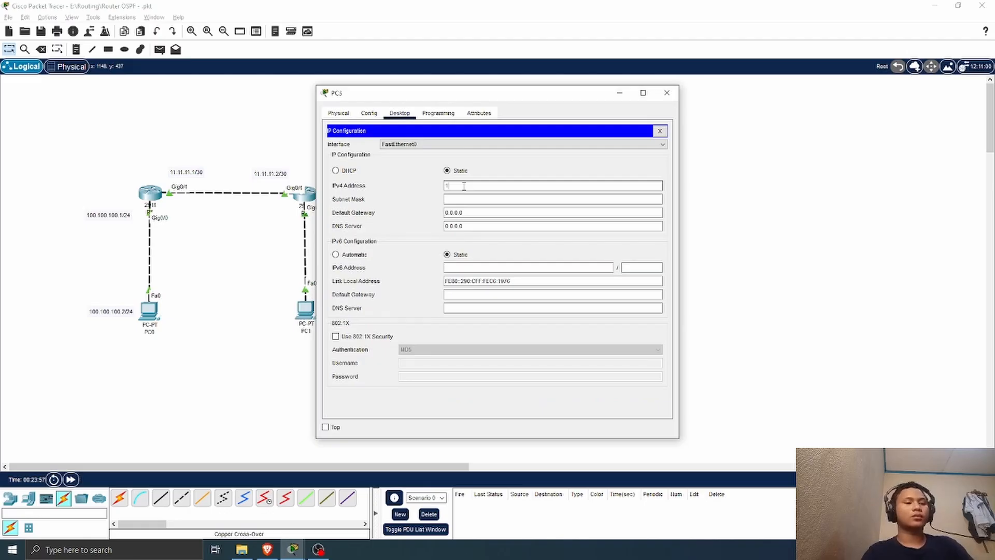
text(60.160.160)
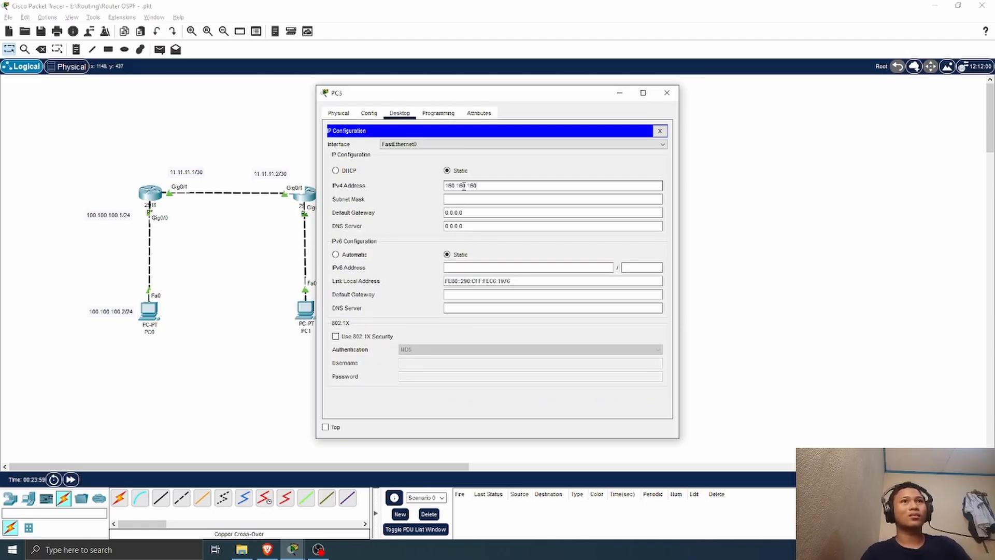
text(.2)
click(473, 198)
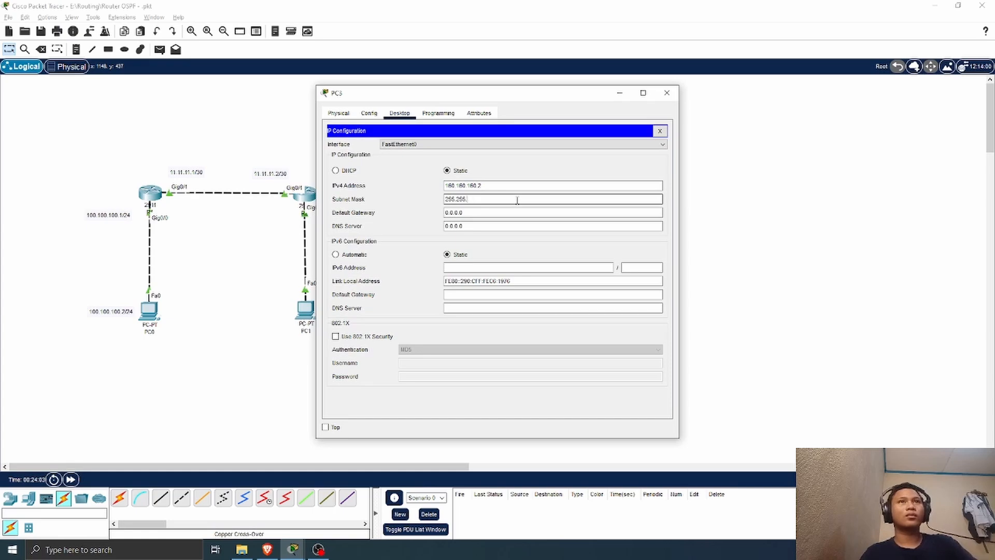
text(255.0)
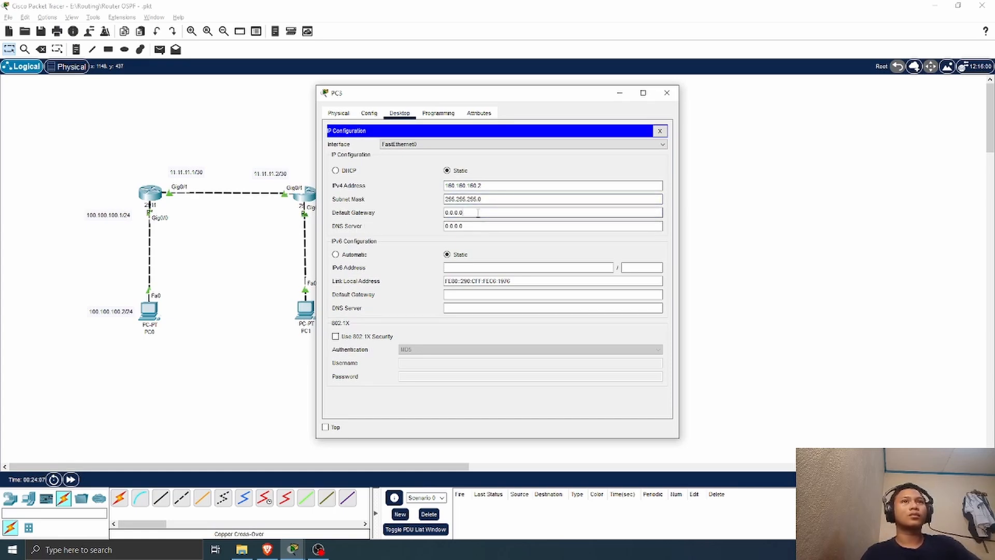
Step: Set PC3's default gateway to 160.160.160.1 and close its window
drag(478, 212, 441, 214)
text(16)
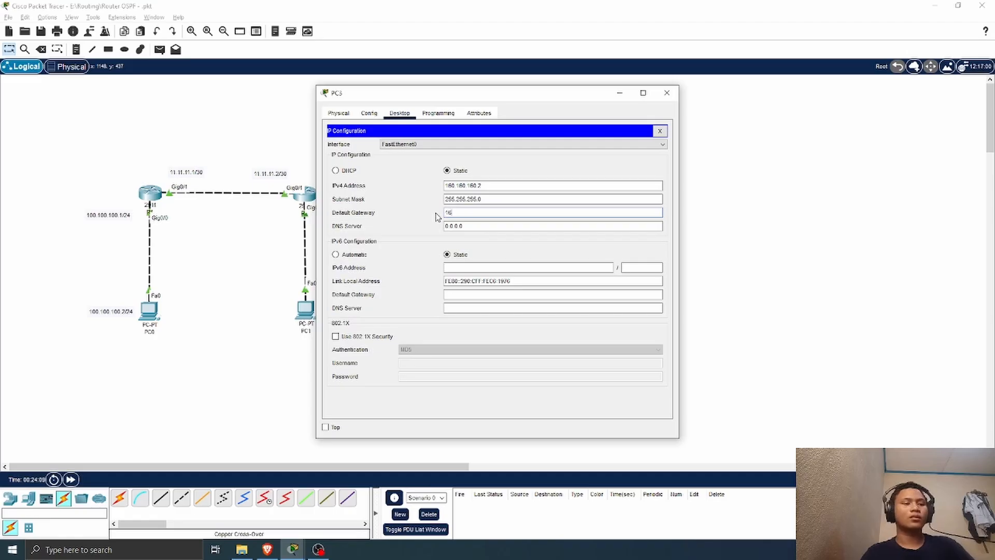
text(0.160)
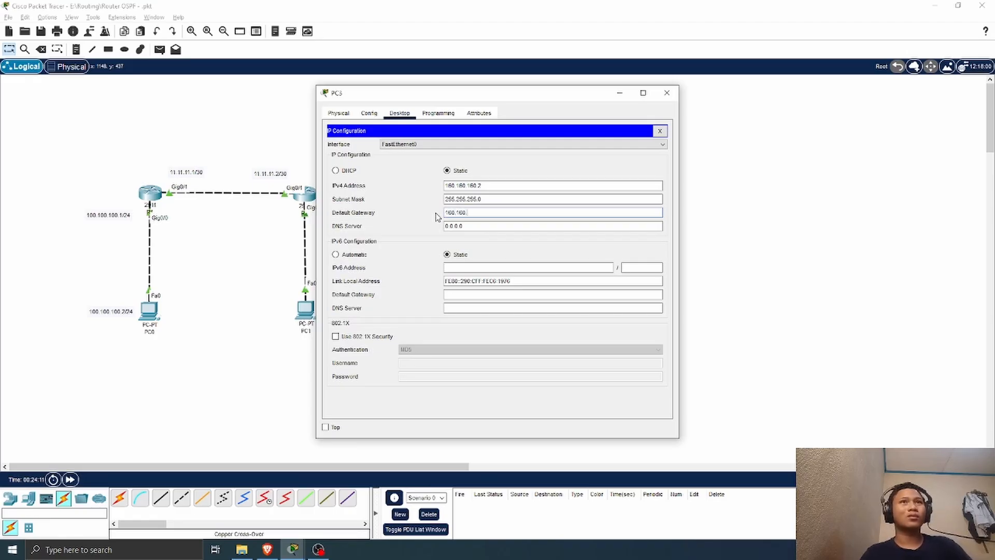
text(.160.1)
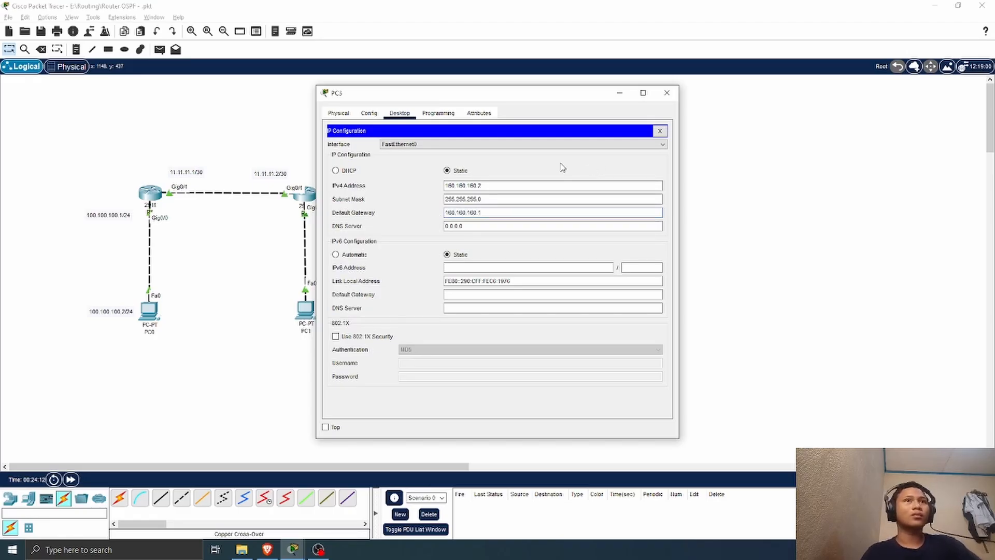
click(667, 93)
Step: Send a simple PDU from PC3 to Router1 to test their connectivity
click(160, 50)
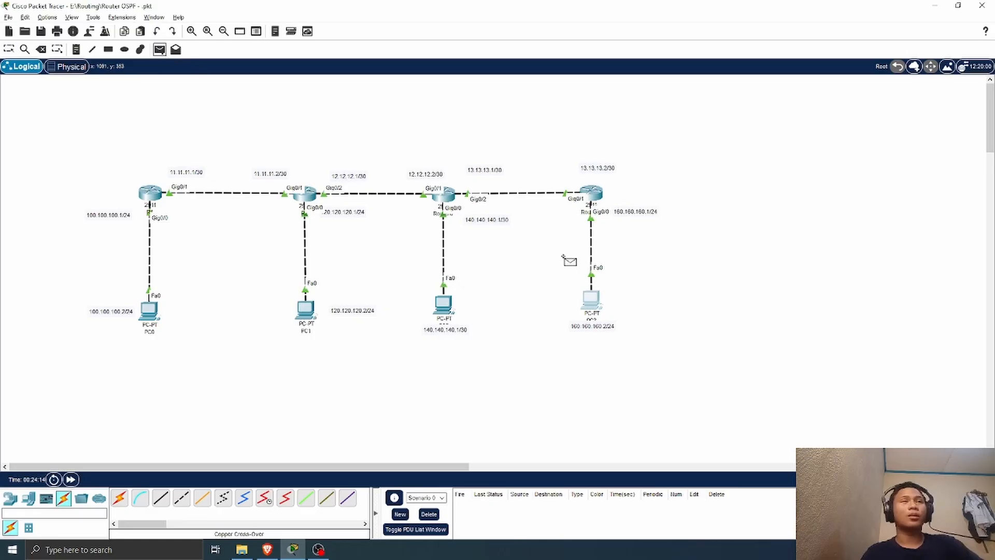
click(590, 300)
click(599, 201)
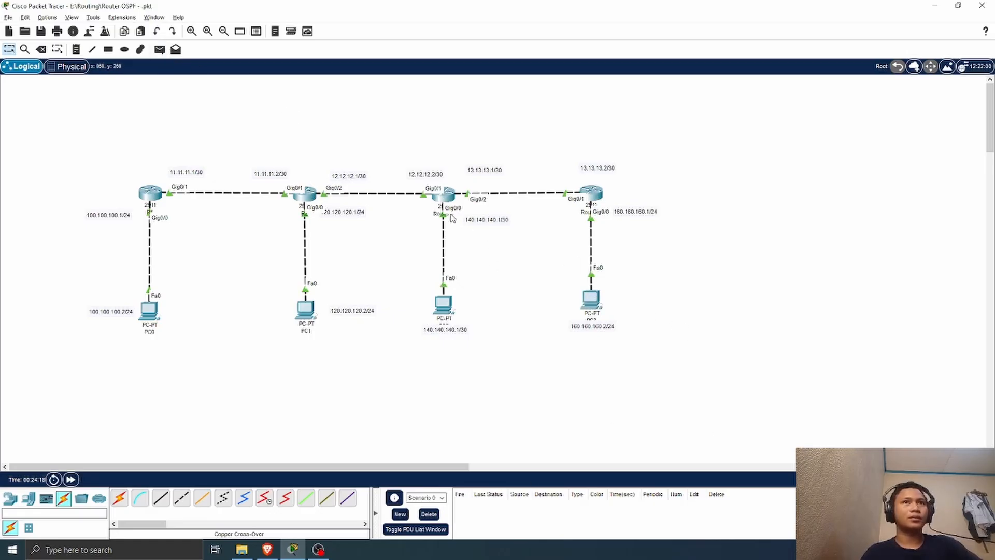
Step: In Router0's command line, leave the interface configuration and enter the configuration of OSPF process 1000
click(452, 197)
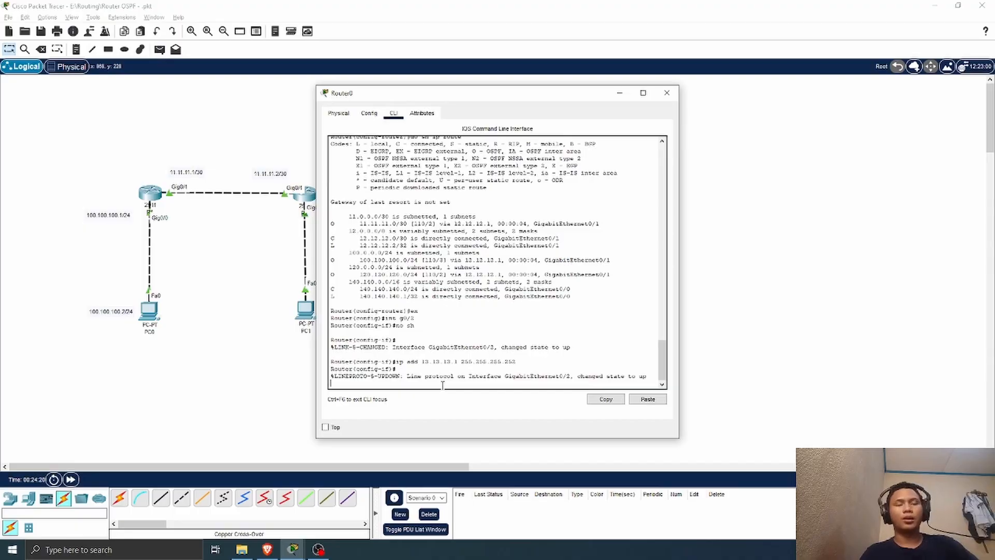
key(Return)
text(ex)
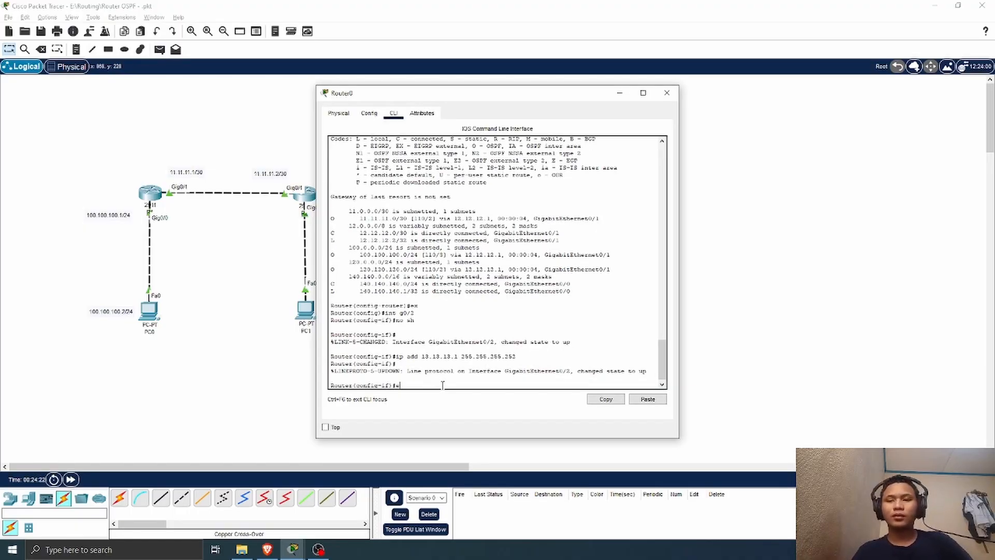
key(Return)
text(r(config)#r)
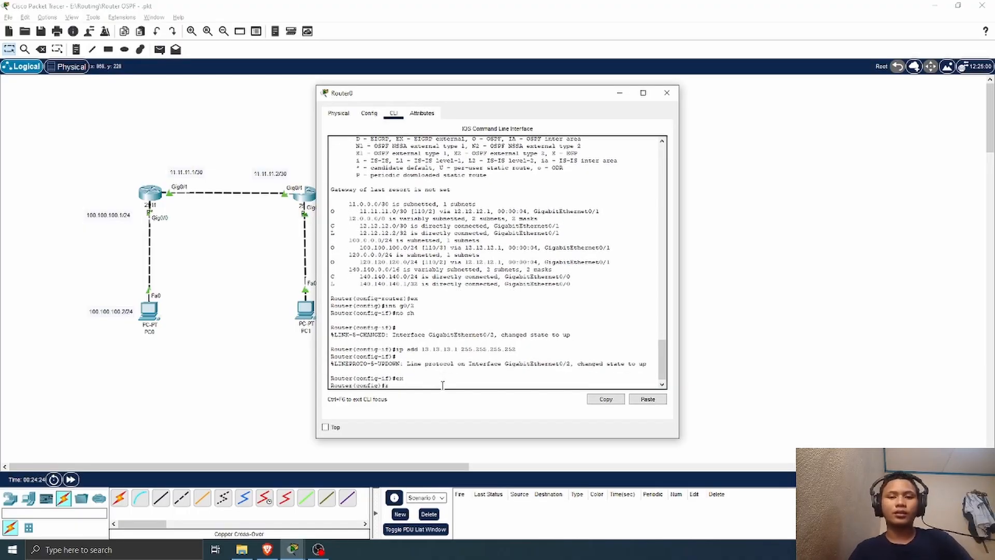
text(outer)
text( ospf)
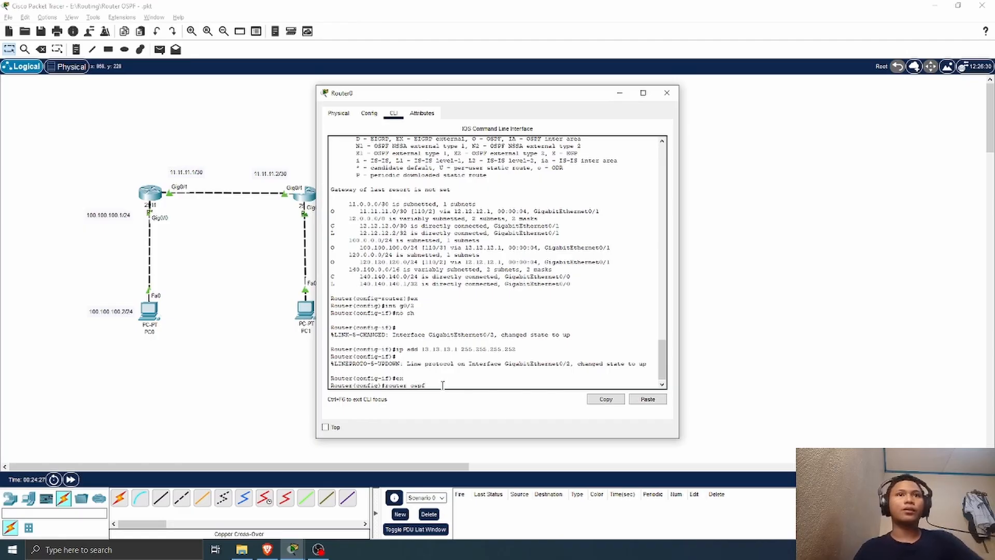
scroll(446, 321, up, 10)
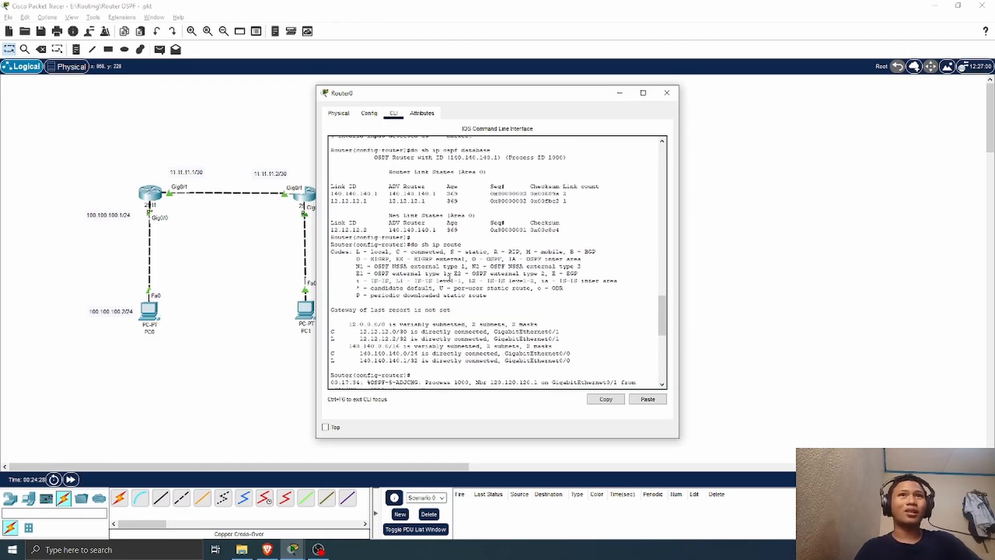
scroll(560, 310, down, 4)
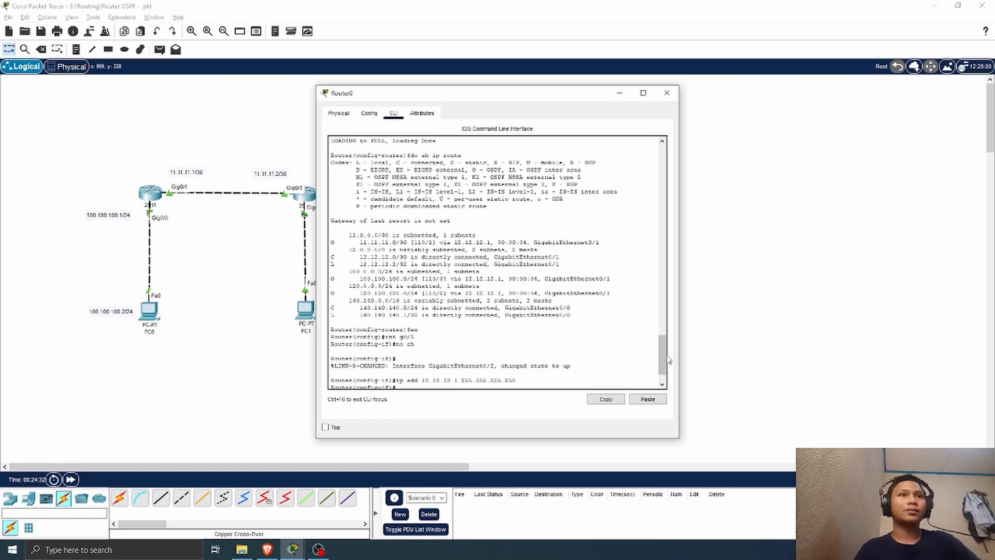
drag(663, 360, 620, 395)
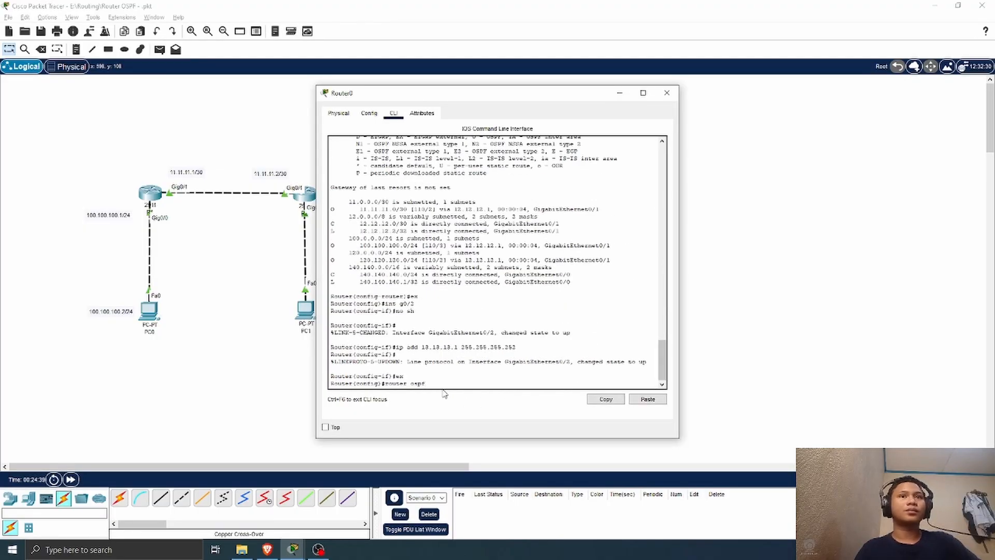
text(000)
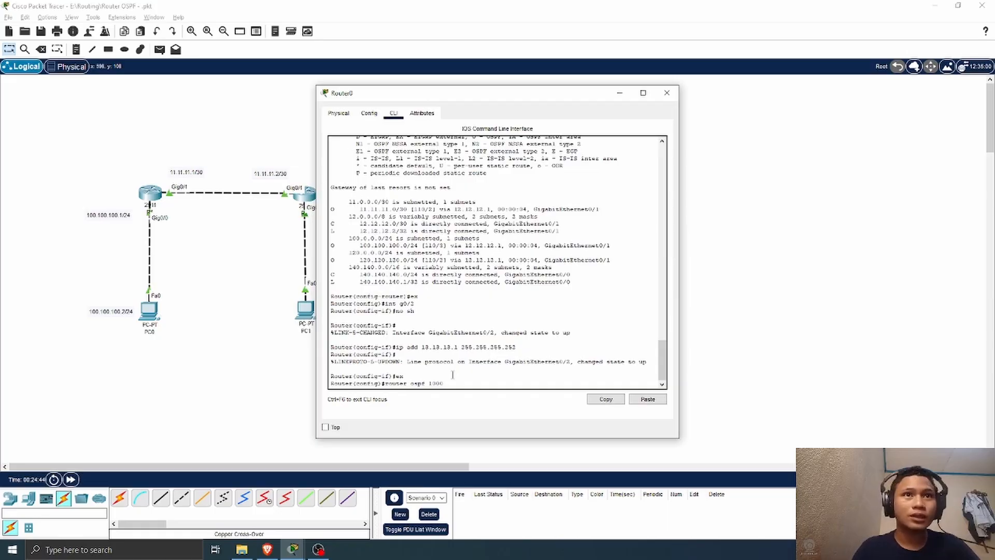
key(Return)
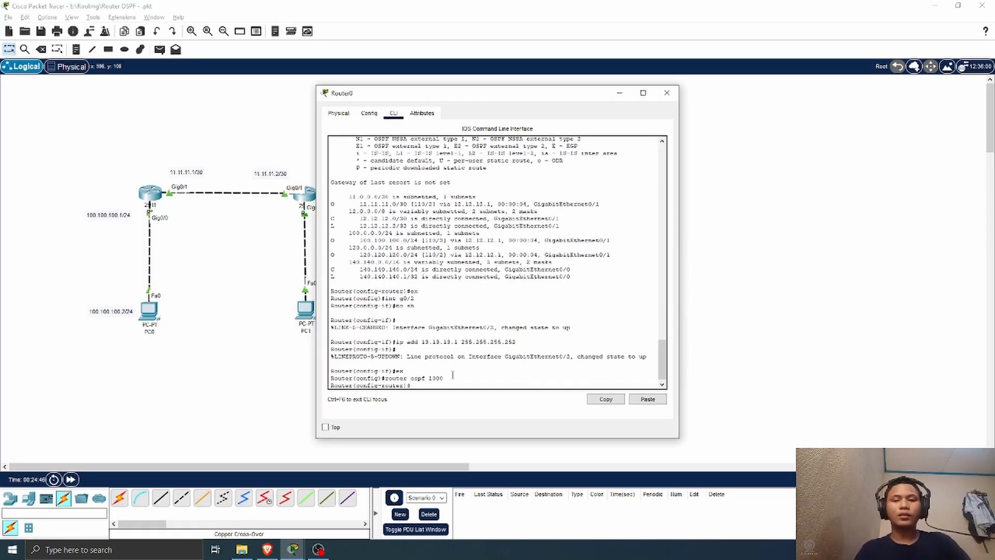
Step: Advertise network 13.13.13.0 with wildcard mask 0.0.0.3 in area 0 on Router0's OSPF process
text(net)
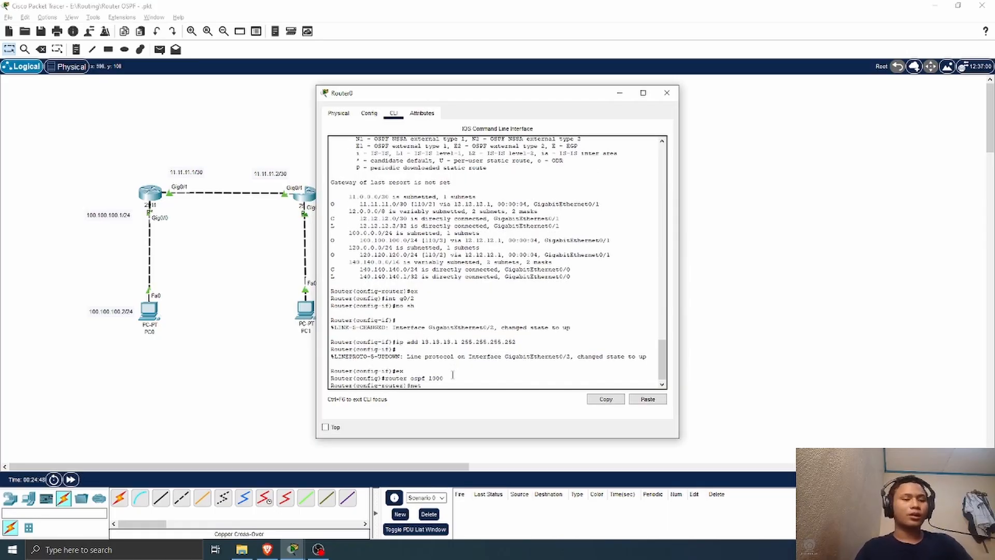
text( 13.13.13)
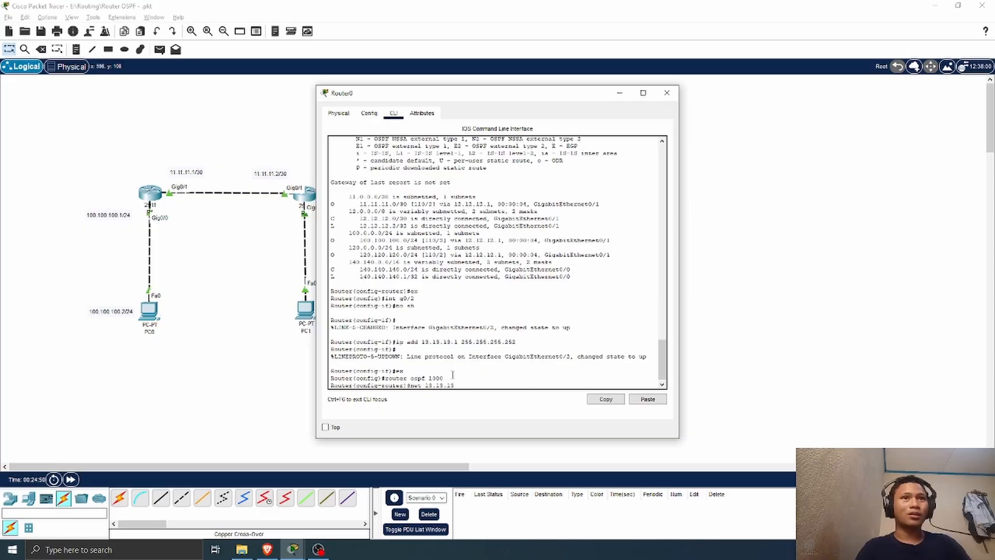
text(.0)
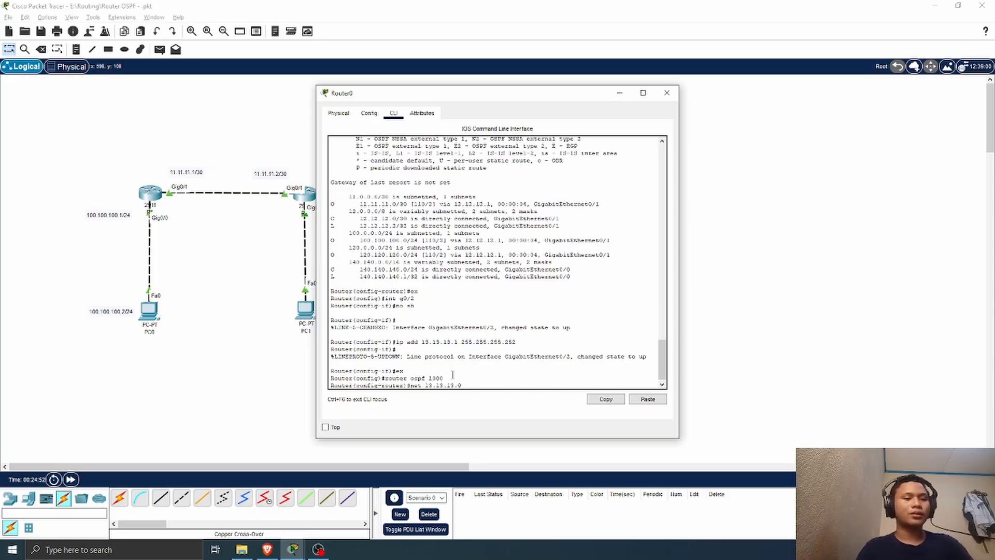
text( 0.0)
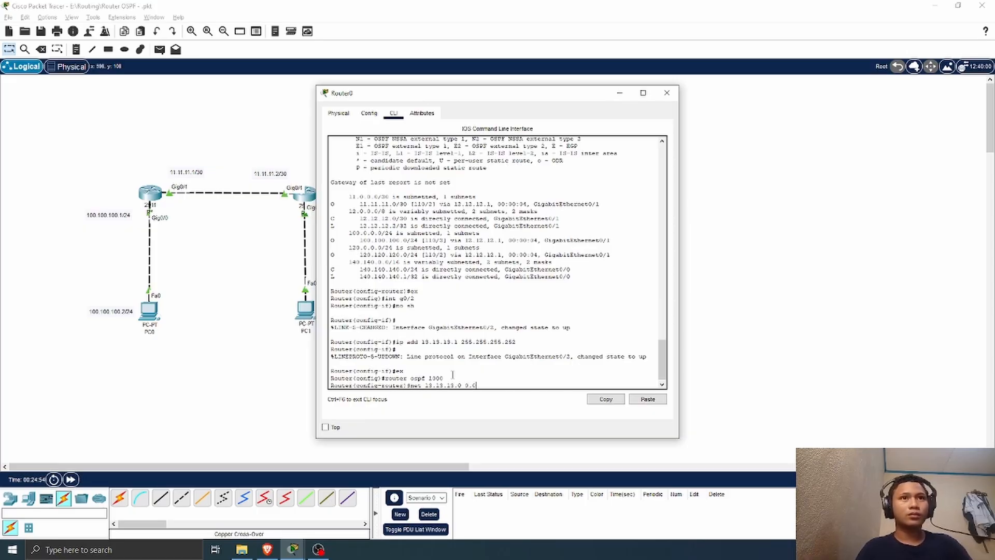
text(.0.3)
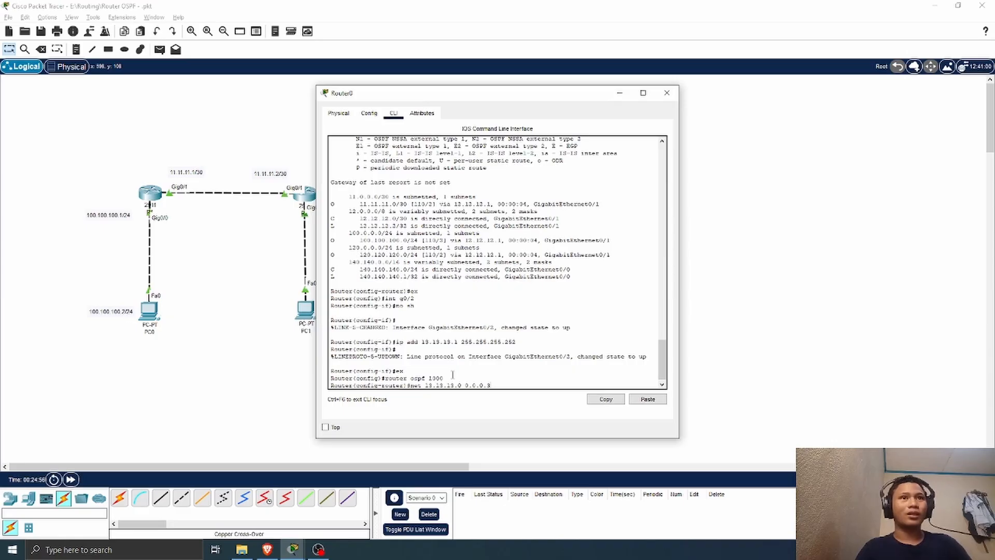
text( area)
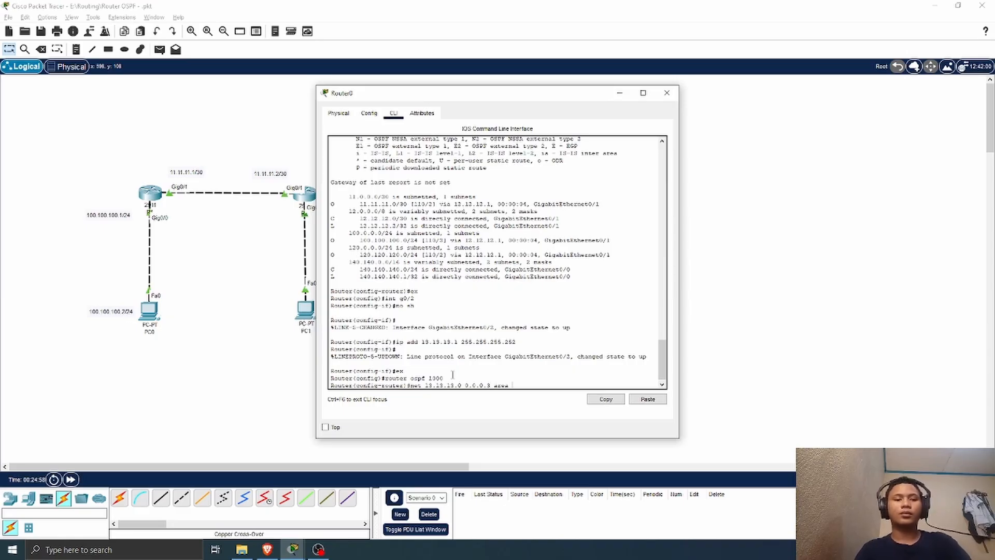
text( 0)
key(Return)
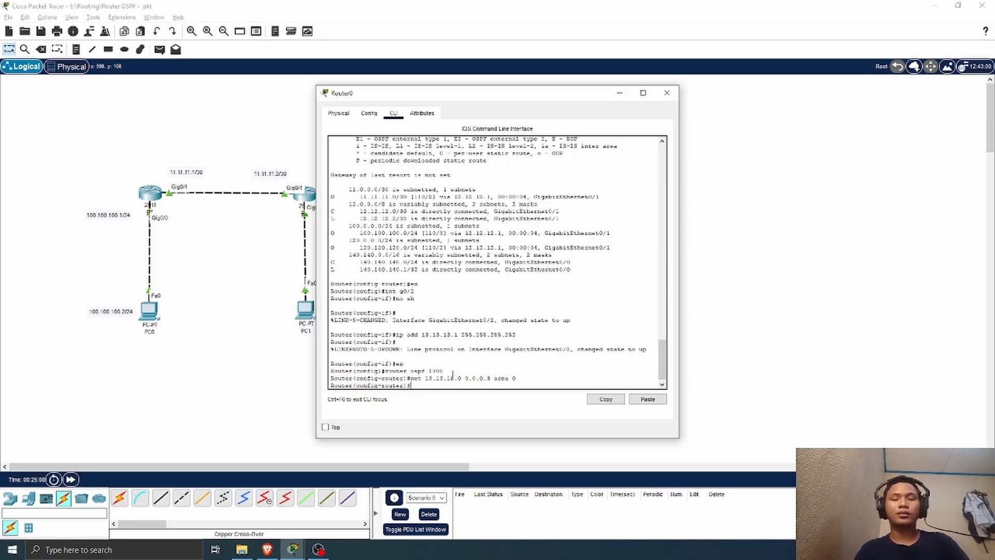
text(ne)
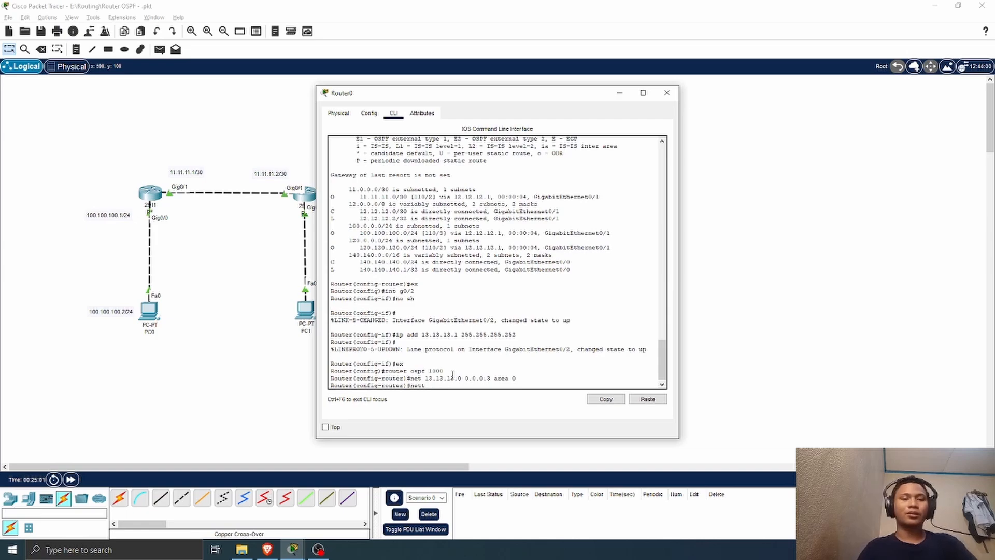
text(t 13.13.13)
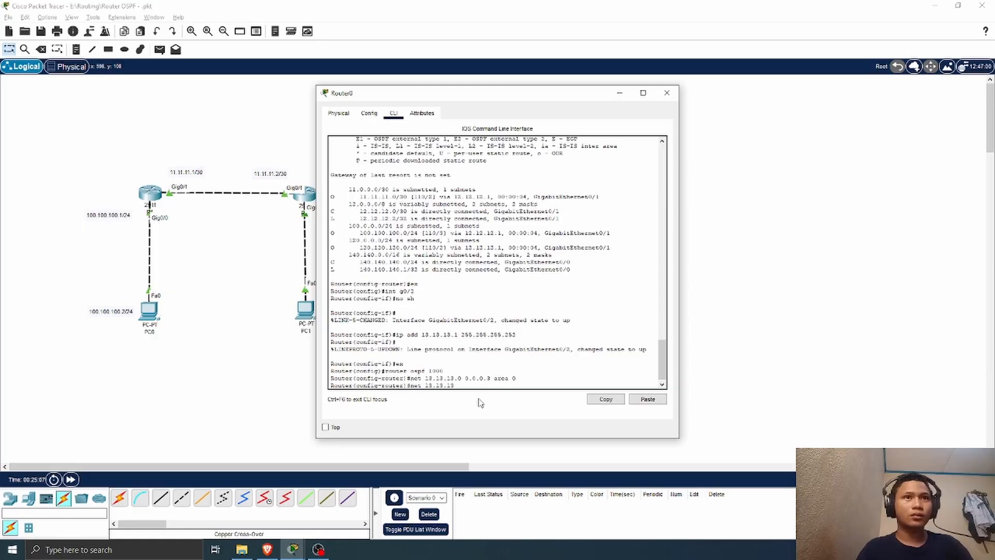
text(.0 .)
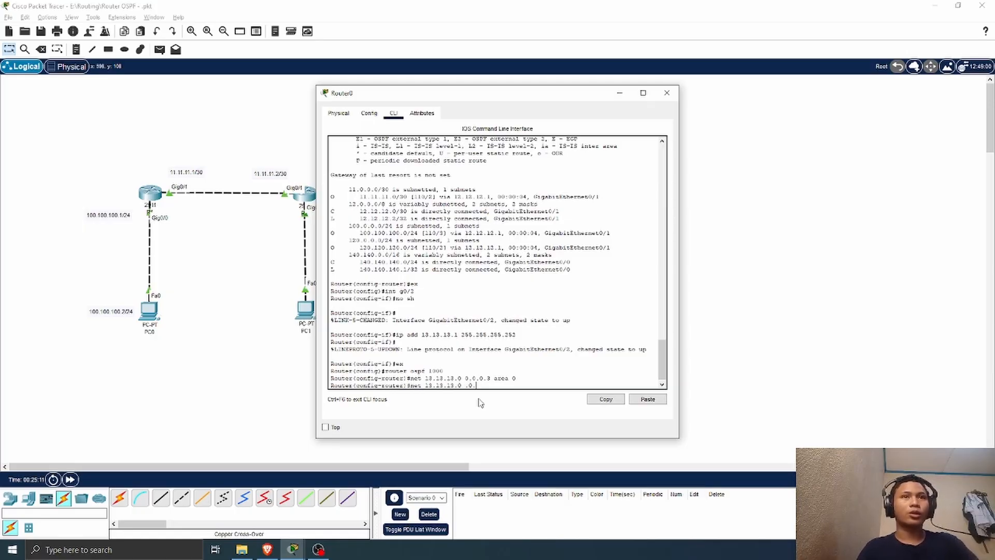
text(0)
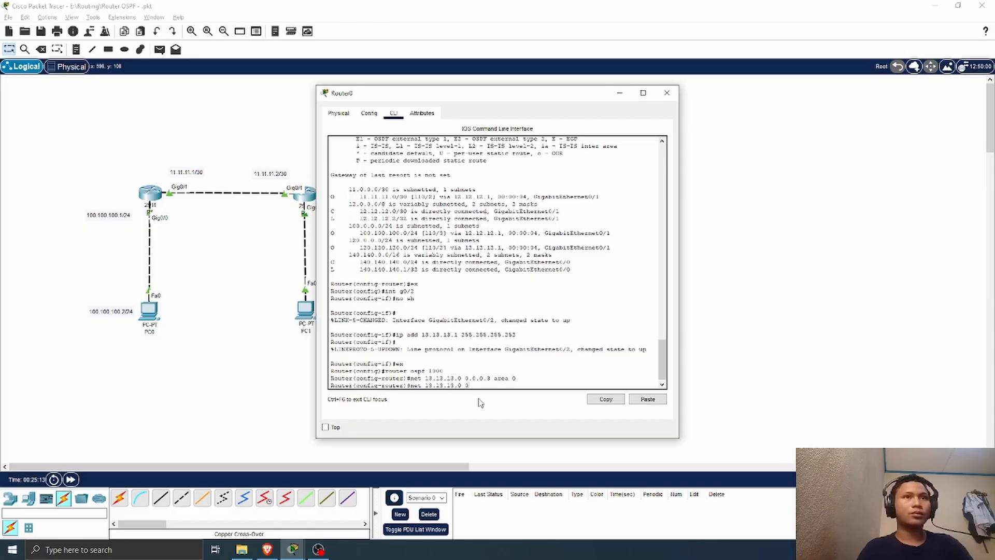
text(.0.0)
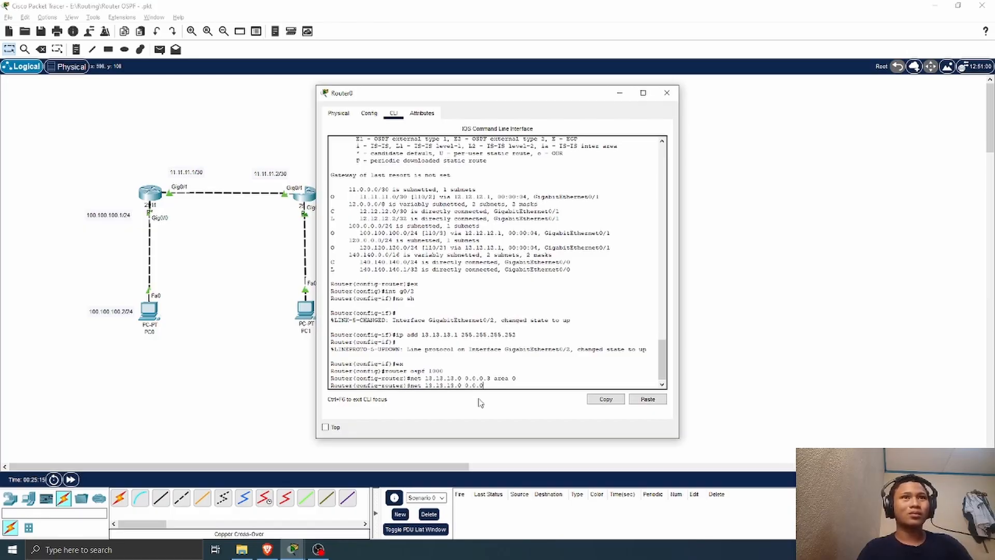
text(3 ar)
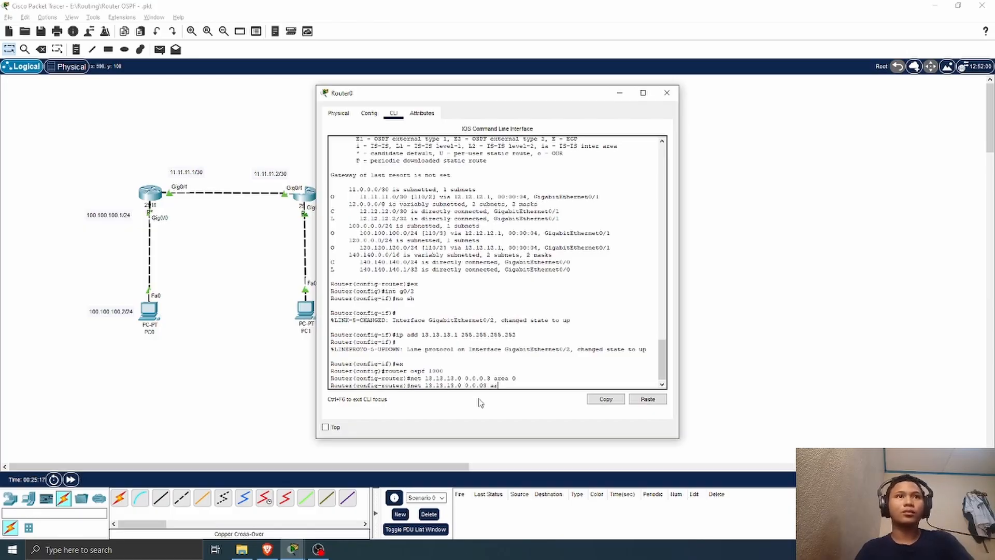
text(eaa)
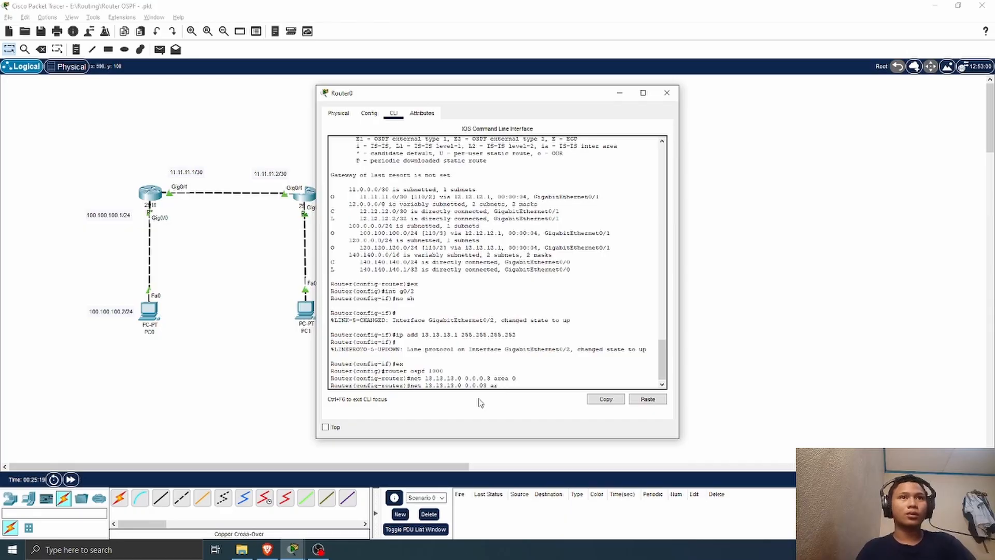
text(.3)
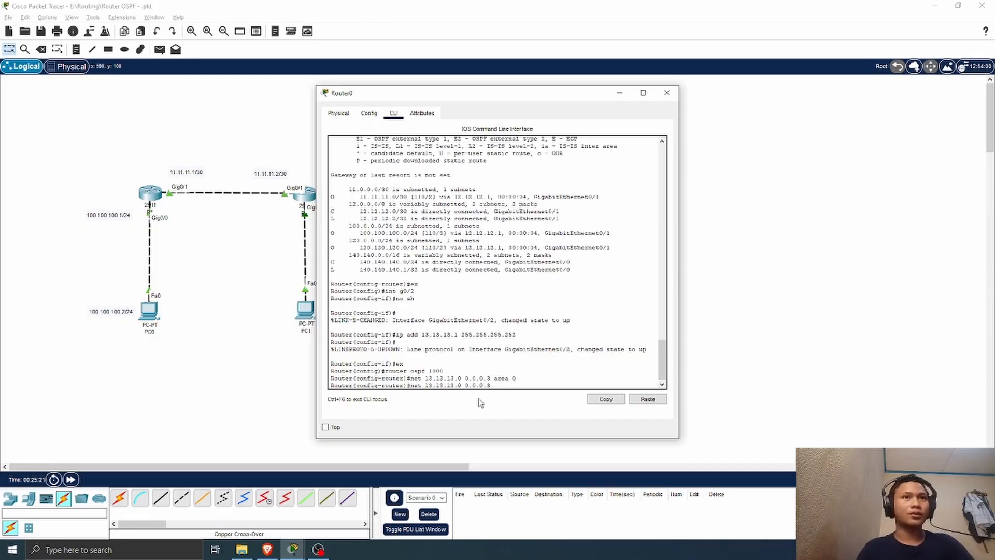
text( area)
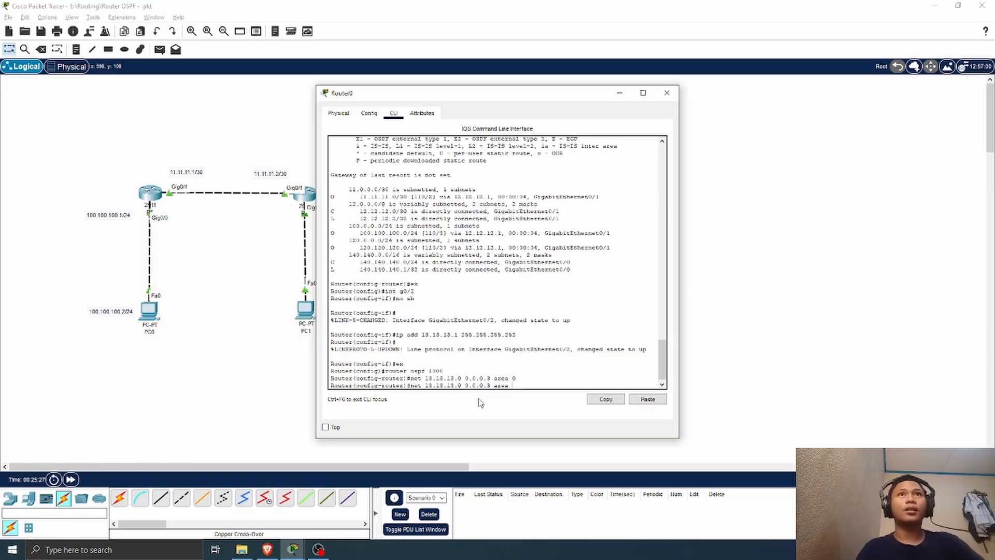
drag(489, 97, 423, 105)
key(BackSpace)
key(BackSpace)
key(BackSpace)
key(BackSpace)
key(BackSpace)
key(BackSpace)
key(BackSpace)
key(BackSpace)
key(BackSpace)
key(BackSpace)
key(BackSpace)
key(BackSpace)
key(BackSpace)
key(BackSpace)
key(BackSpace)
key(BackSpace)
key(BackSpace)
key(BackSpace)
key(BackSpace)
key(BackSpace)
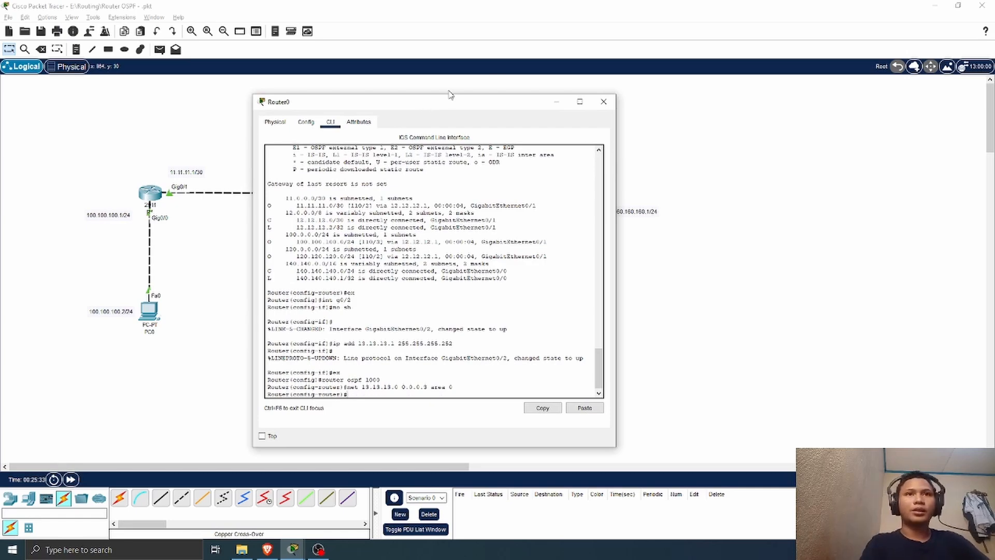
Step: Close Router0's window and, in Router1's command line, leave the interface configuration and start OSPF process 1
click(602, 103)
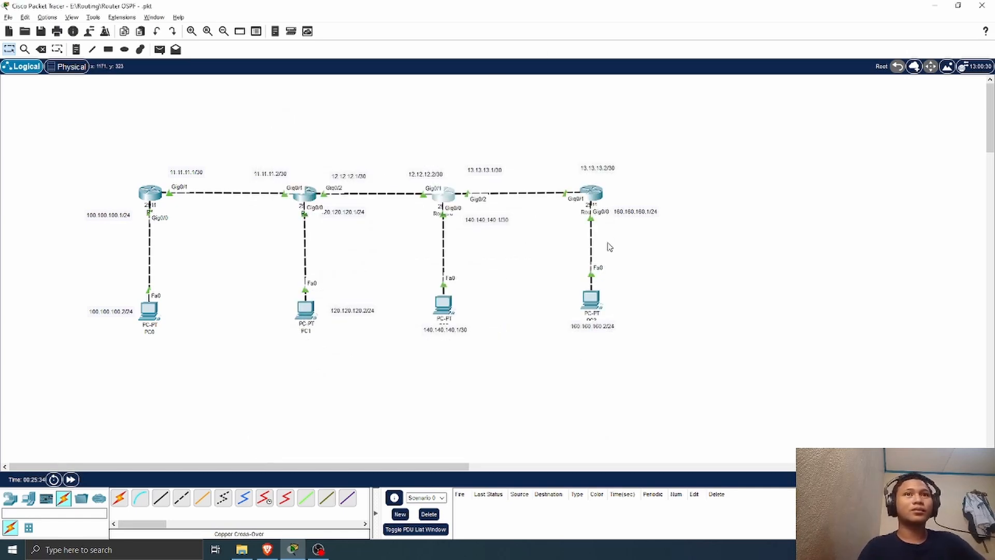
click(590, 195)
drag(461, 93, 713, 85)
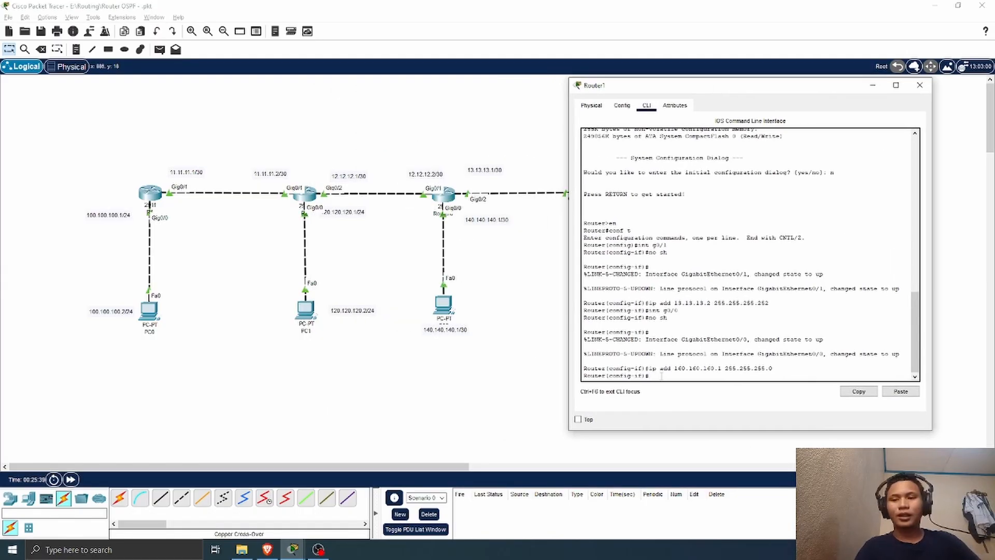
text(ex)
key(Return)
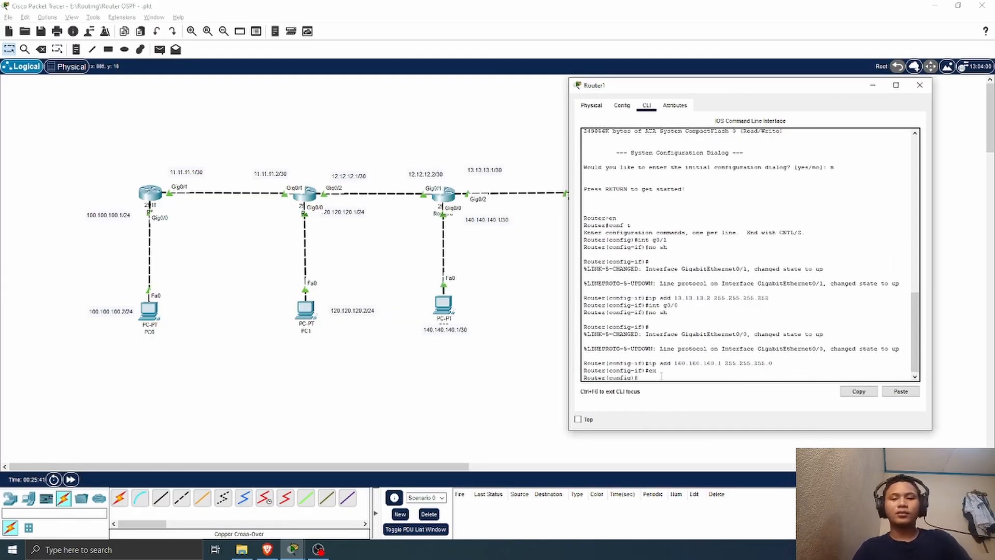
text(router)
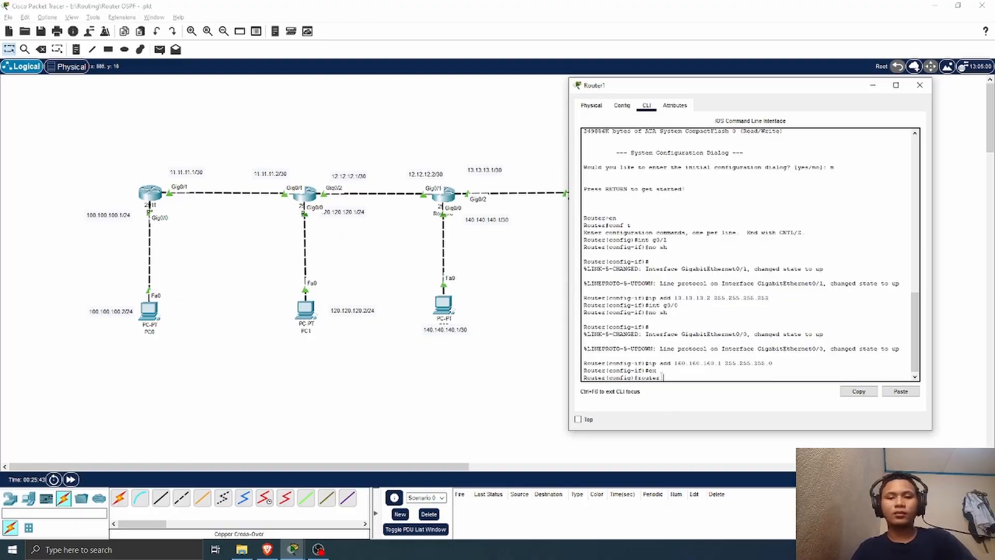
text( ospf)
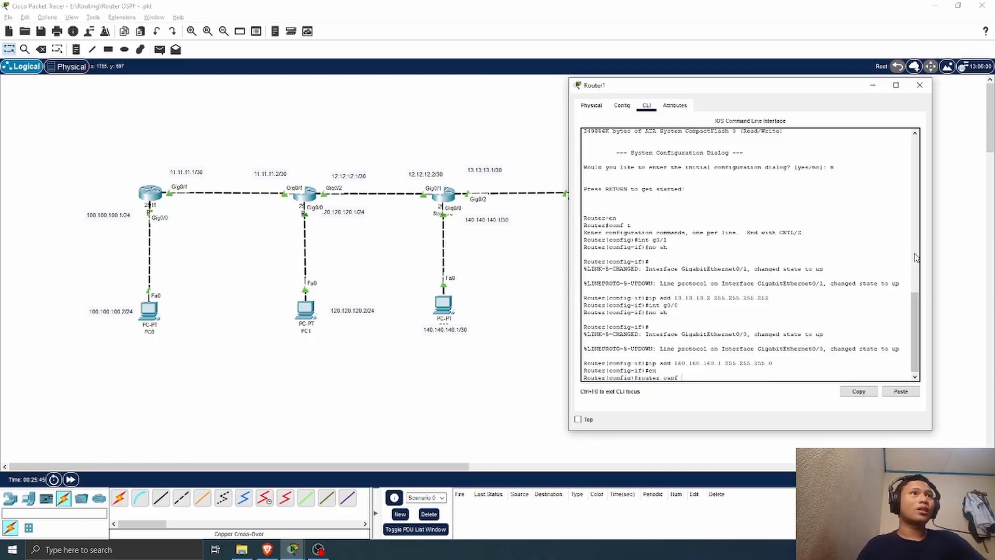
drag(749, 85, 822, 82)
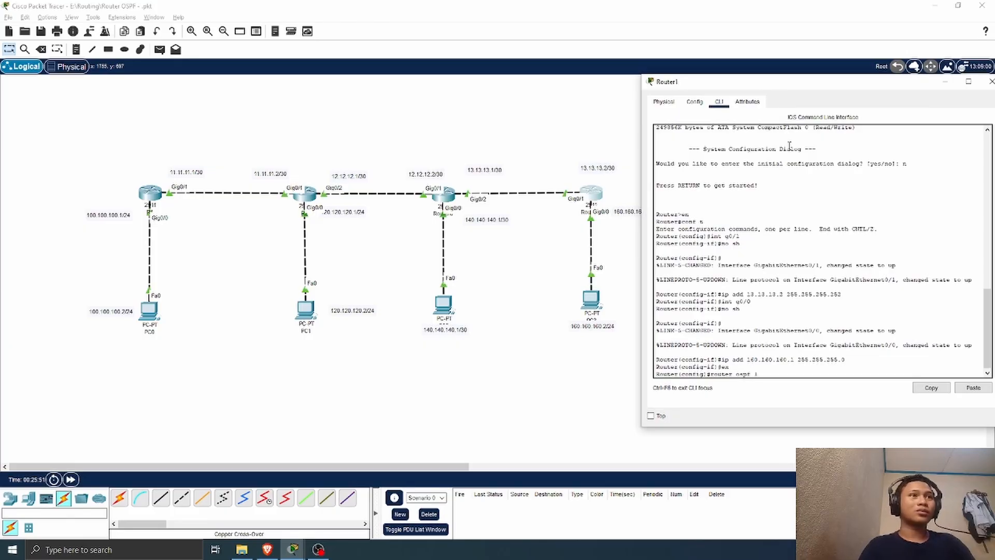
text(1)
key(Return)
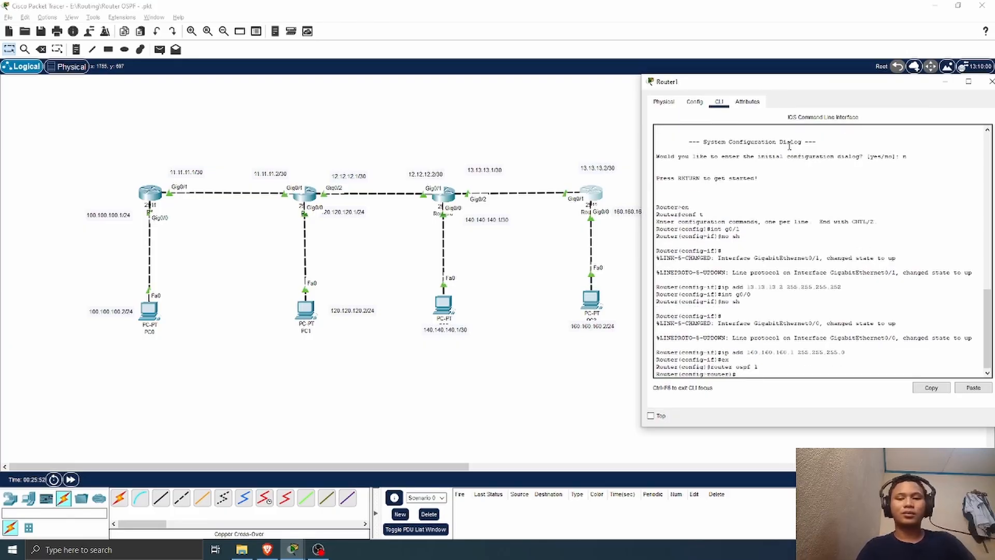
Step: Advertise network 13.13.13.0 with wildcard mask 0.0.0.3 in area 0 on Router1's OSPF process
text(netw)
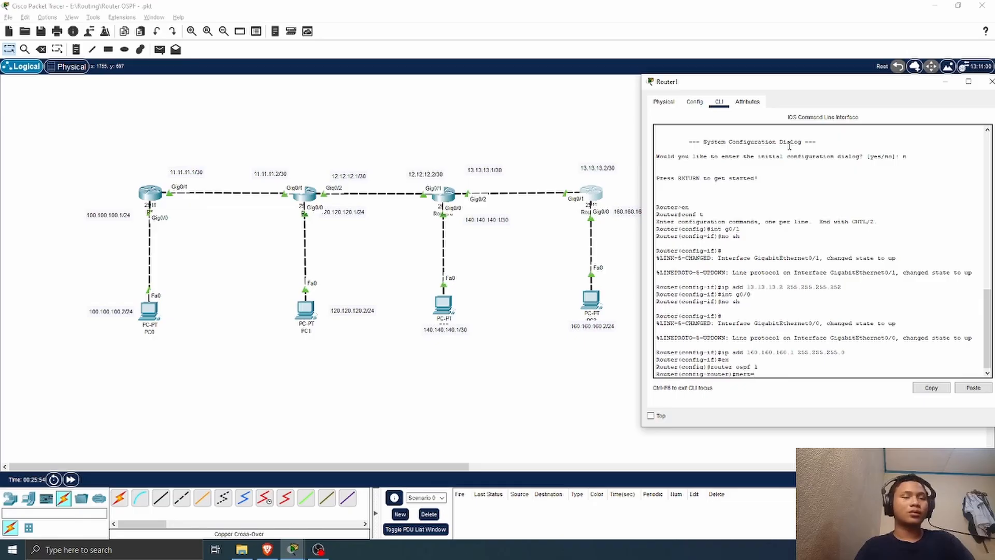
key(BackSpace)
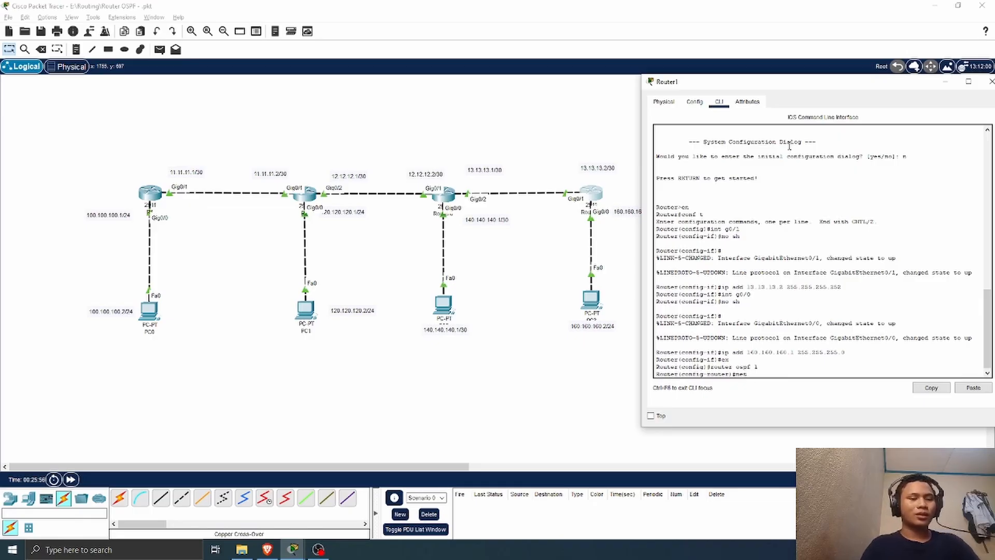
text(16)
key(BackSpace)
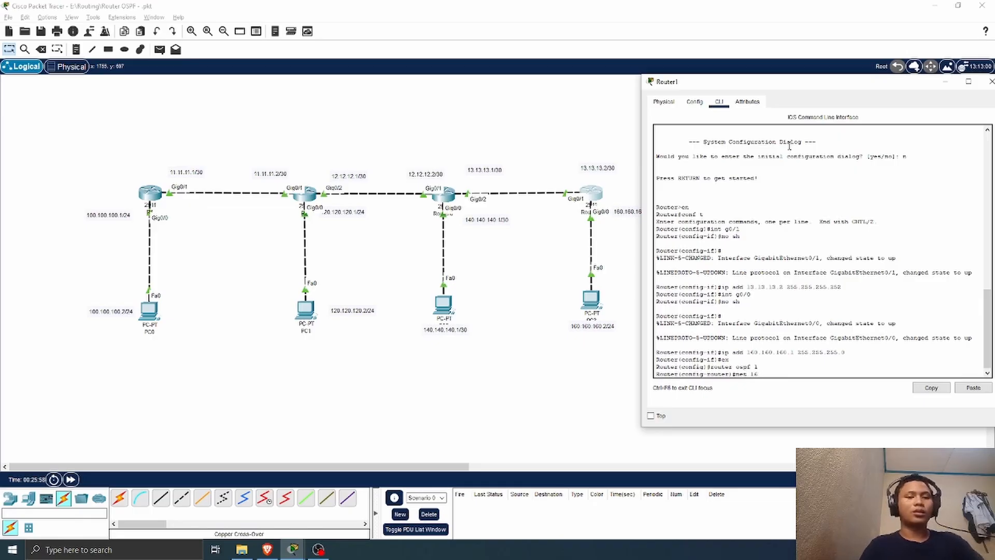
text(3.13.1)
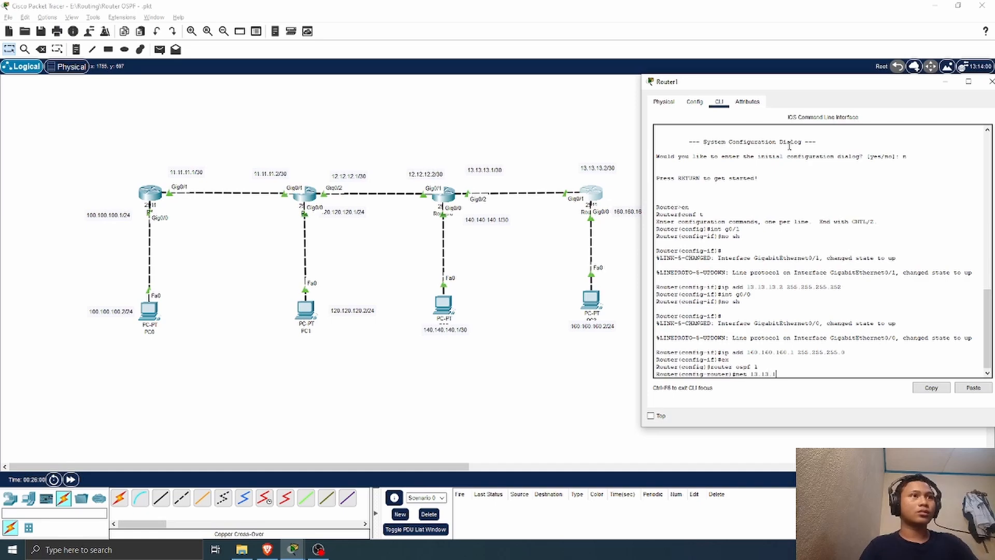
text(3.0 0.0.0)
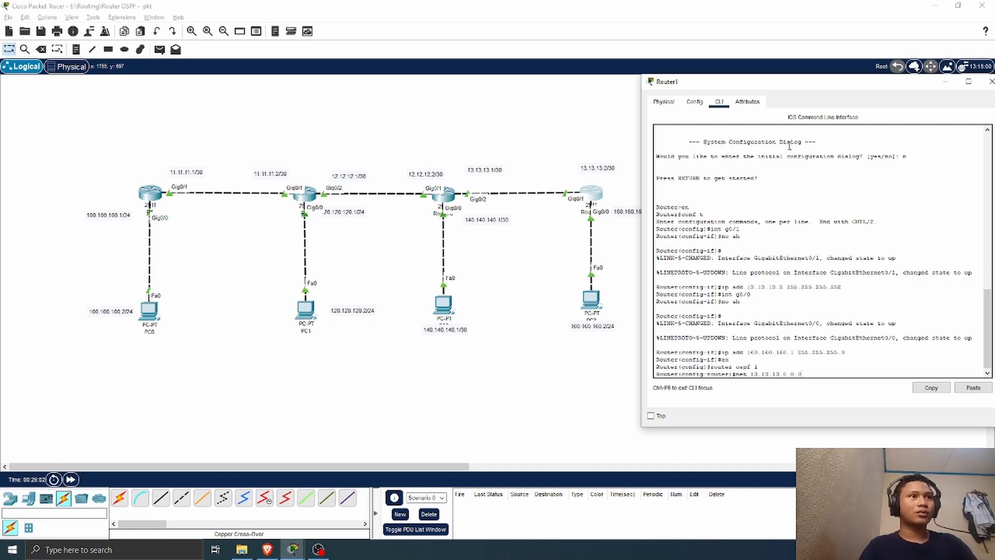
text(.3)
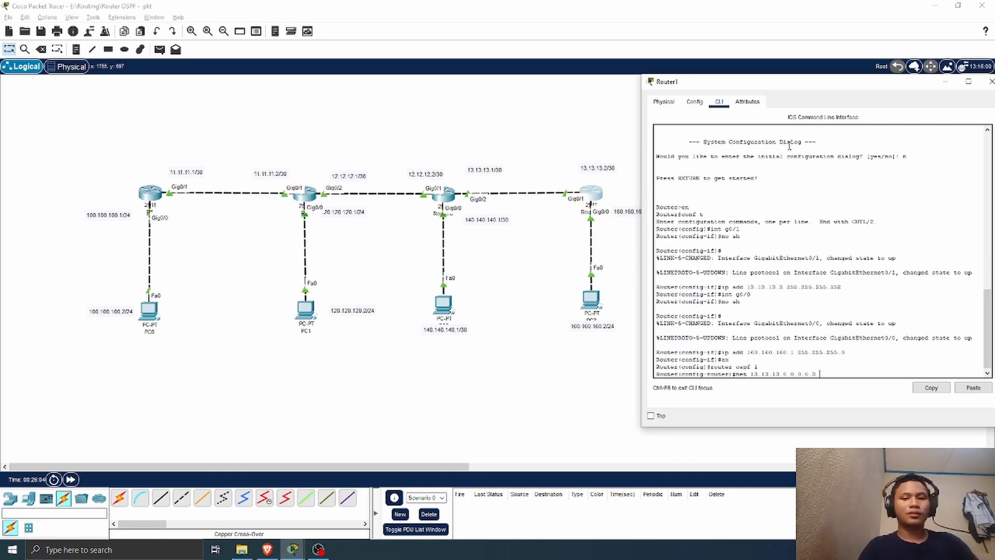
text( ara)
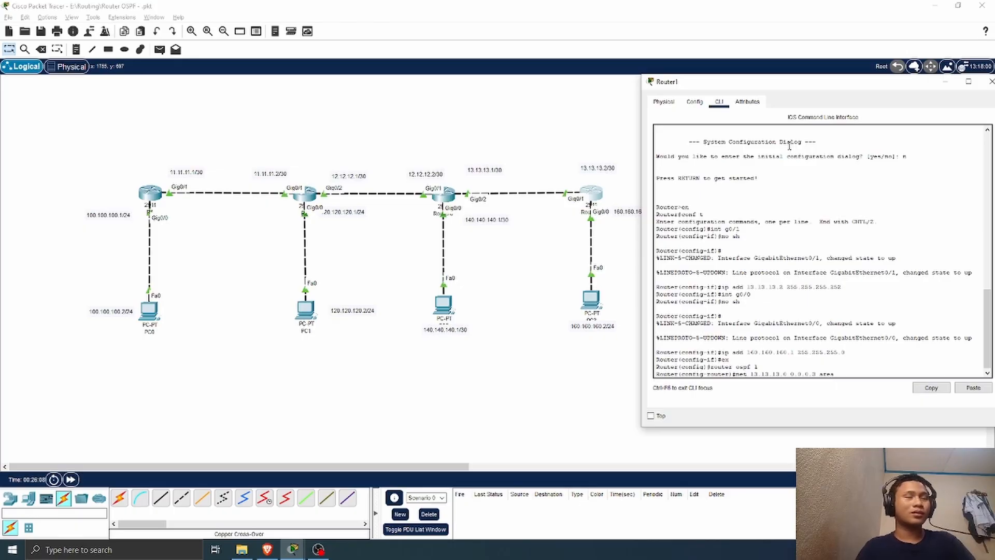
key(Return)
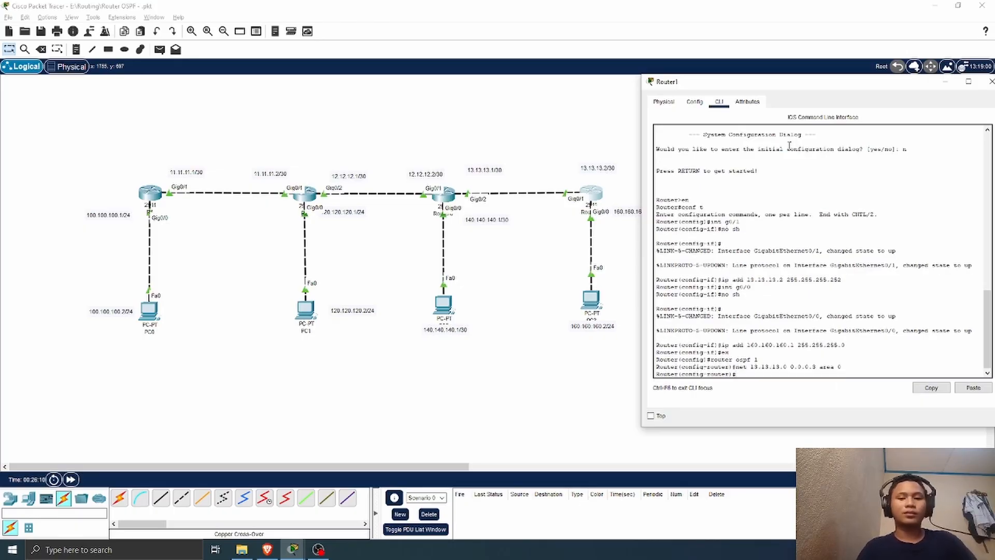
Step: Advertise network 160.160.160.0 with wildcard mask 0.0.0.255 in area 0 on Router1's OSPF process
text(net 1)
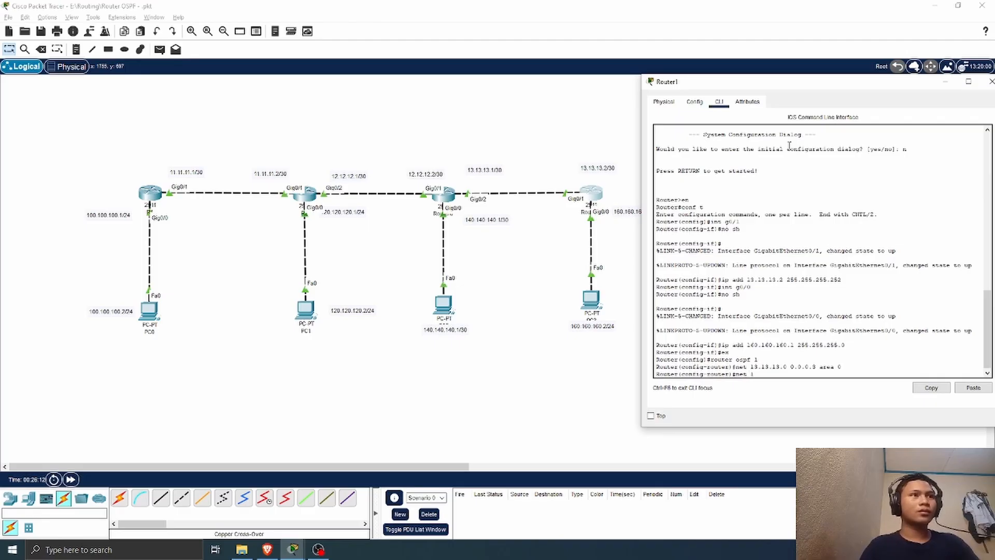
text(60.16)
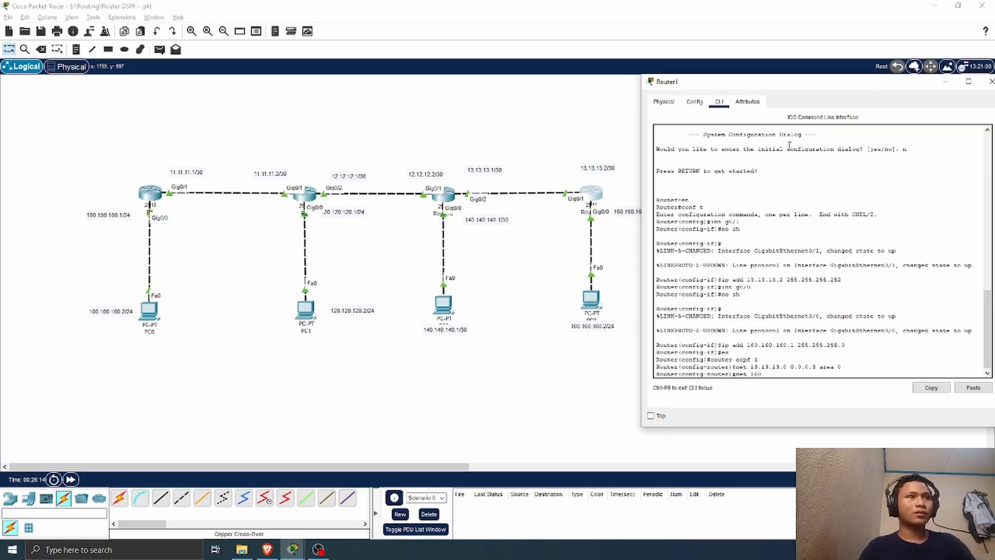
text(0.160.0)
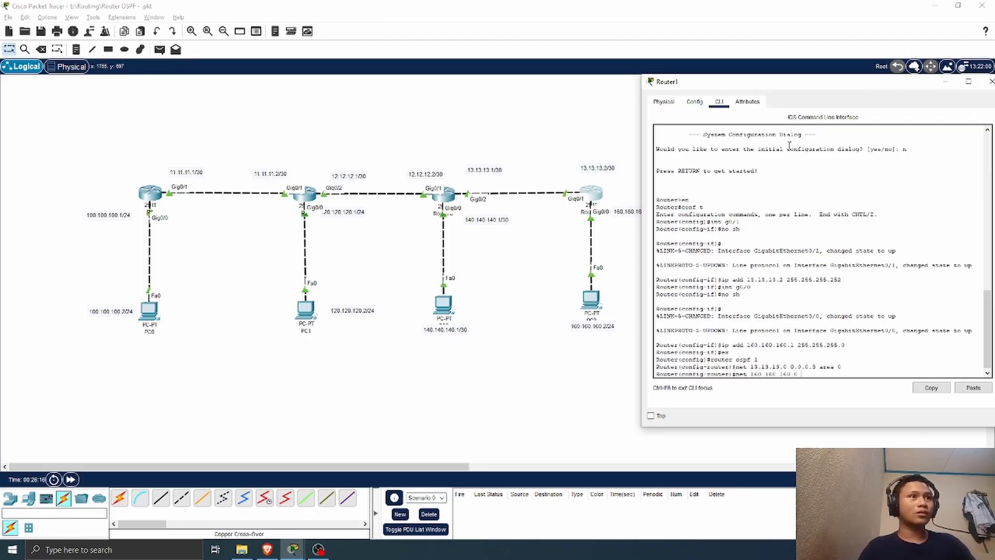
text( 0)
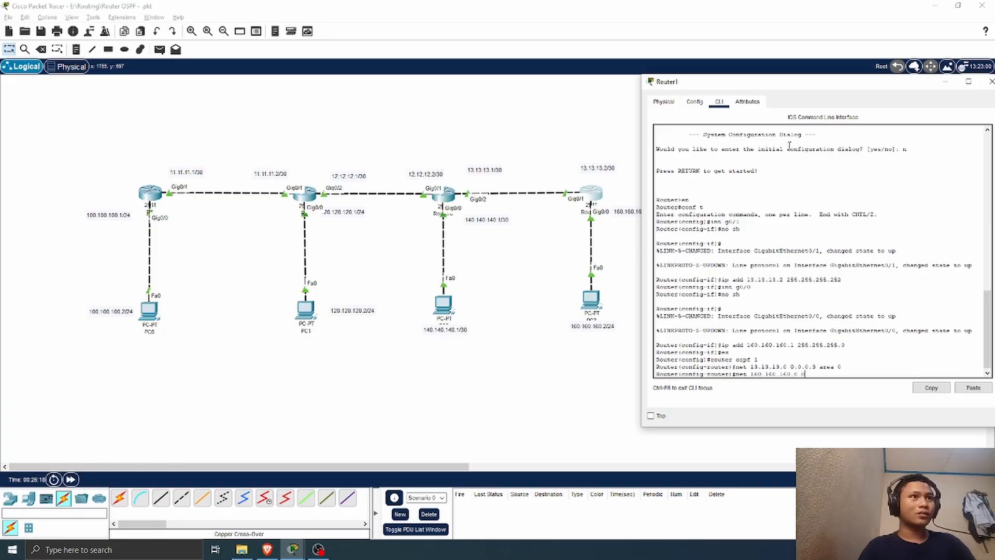
text(.0.0.2)
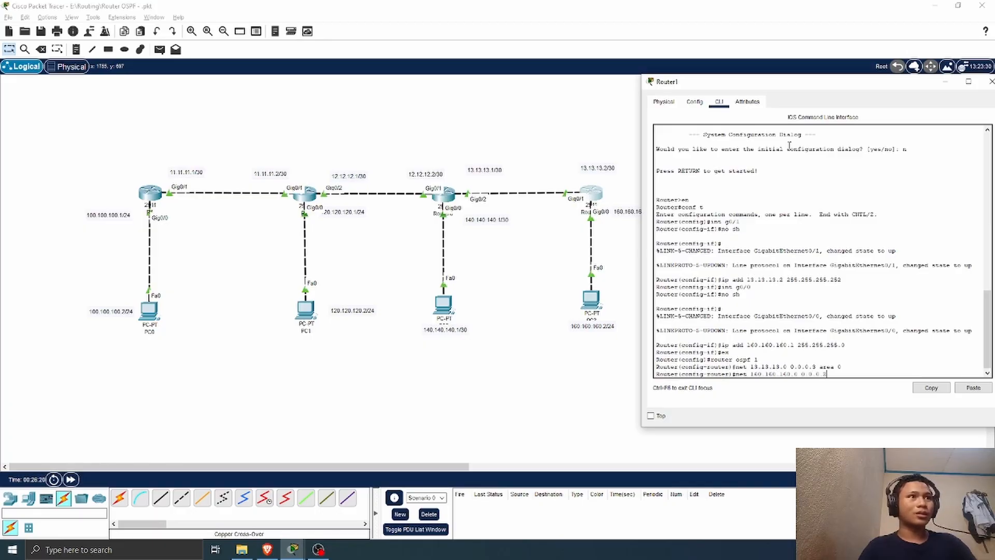
text(55 area 0)
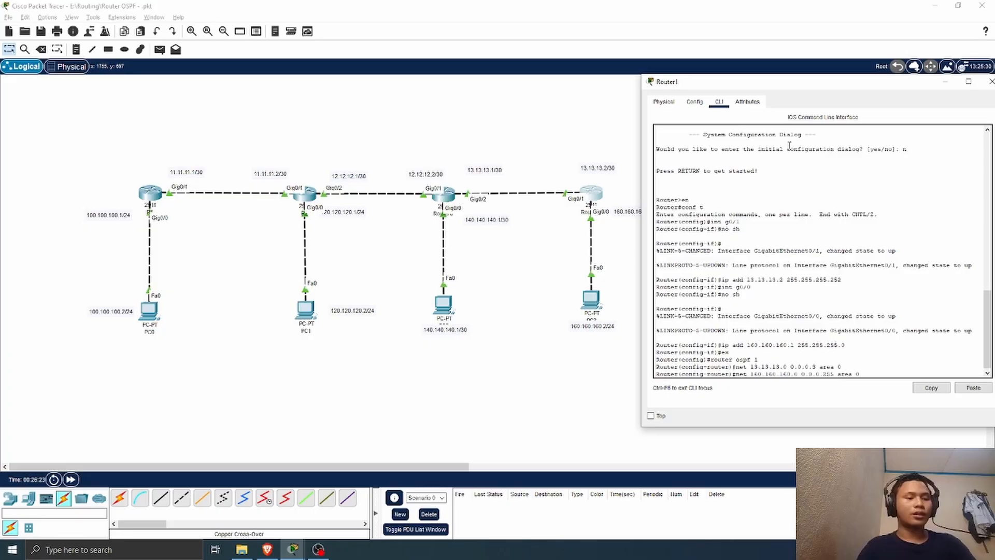
key(Return)
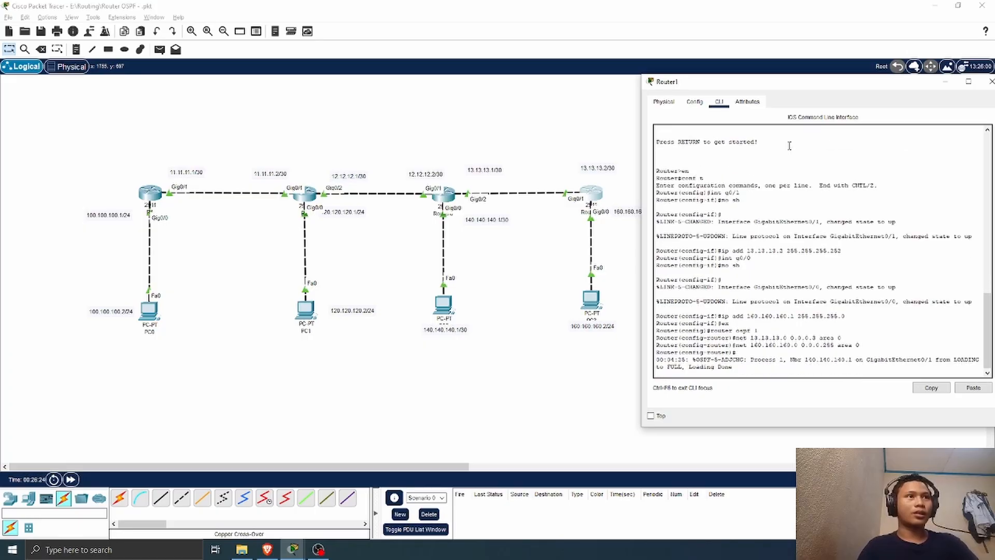
Step: Display Router1's IP routing table with do sh ip route, examine its OSPF routes, and close the router's window
scroll(777, 159, down, 1)
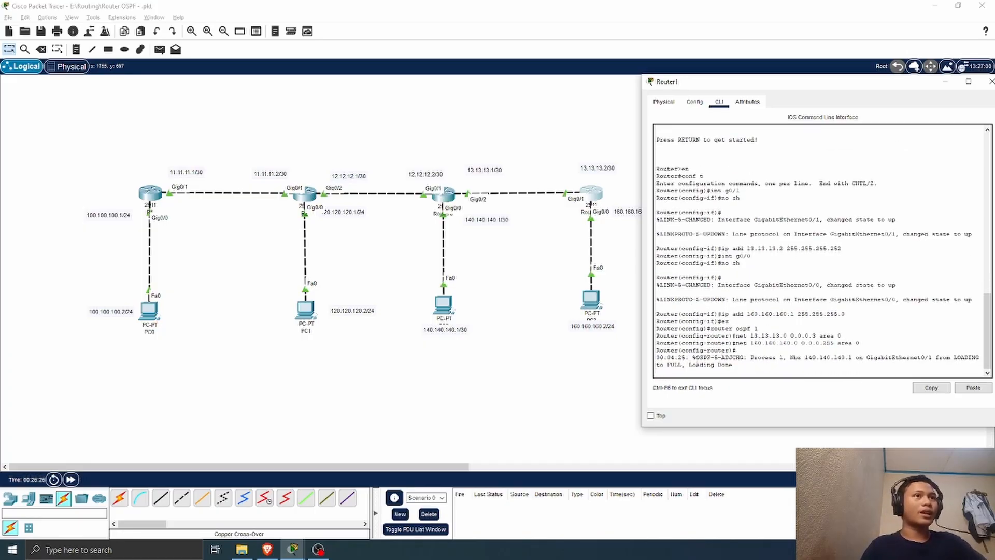
key(Return)
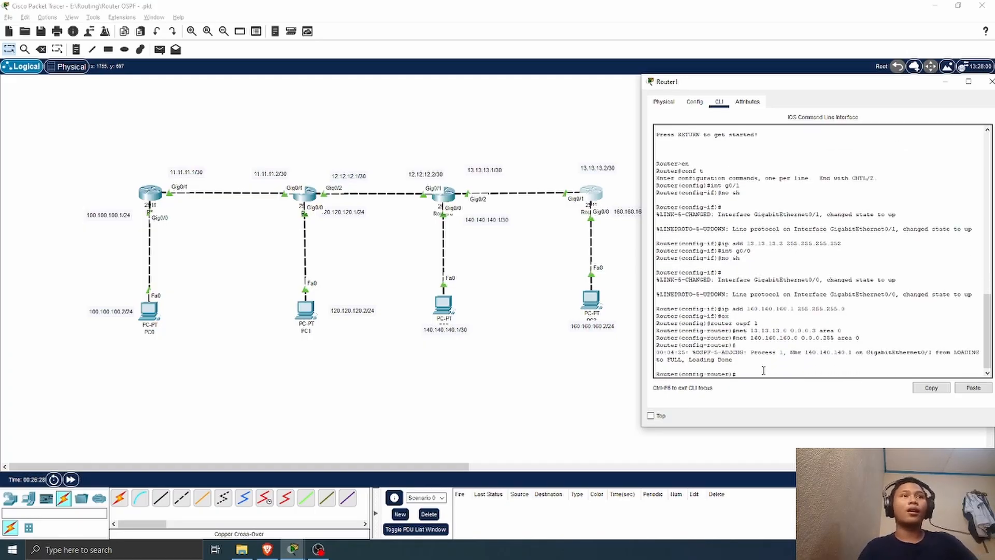
text(do sh)
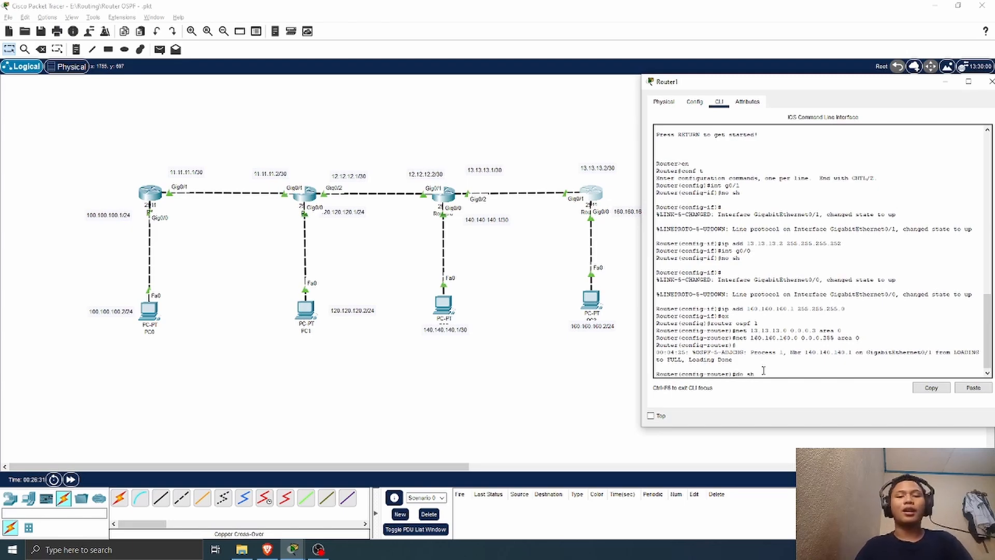
text(te)
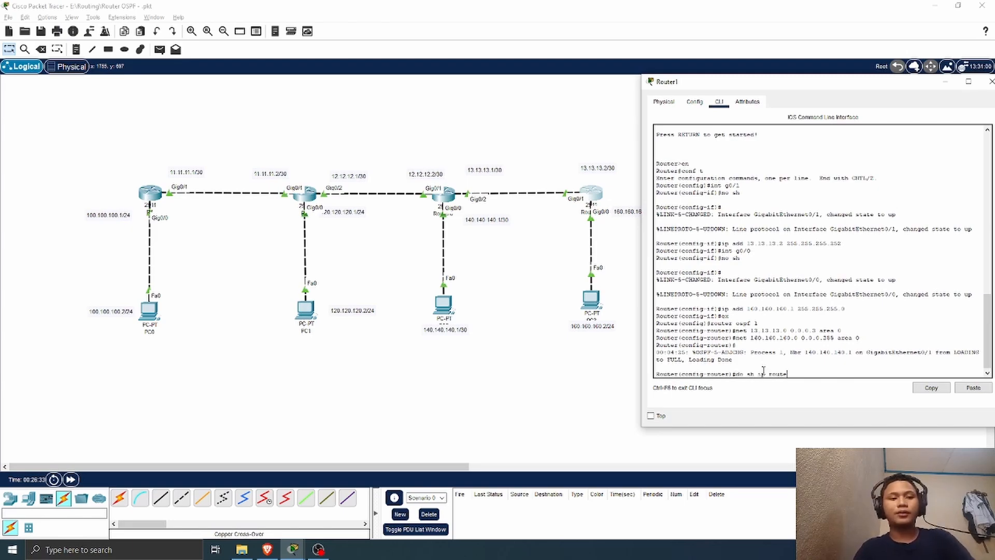
key(Return)
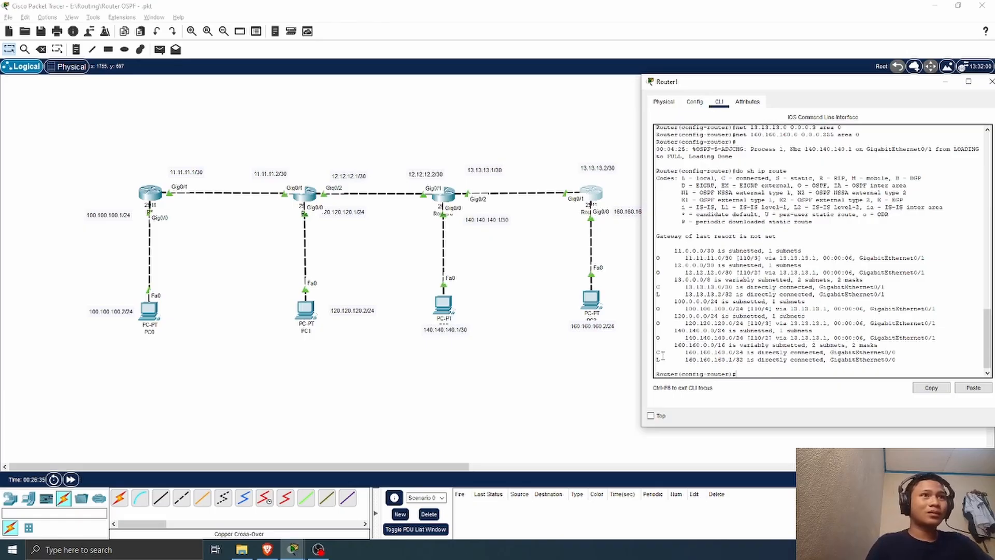
drag(677, 337, 935, 337)
drag(671, 316, 816, 312)
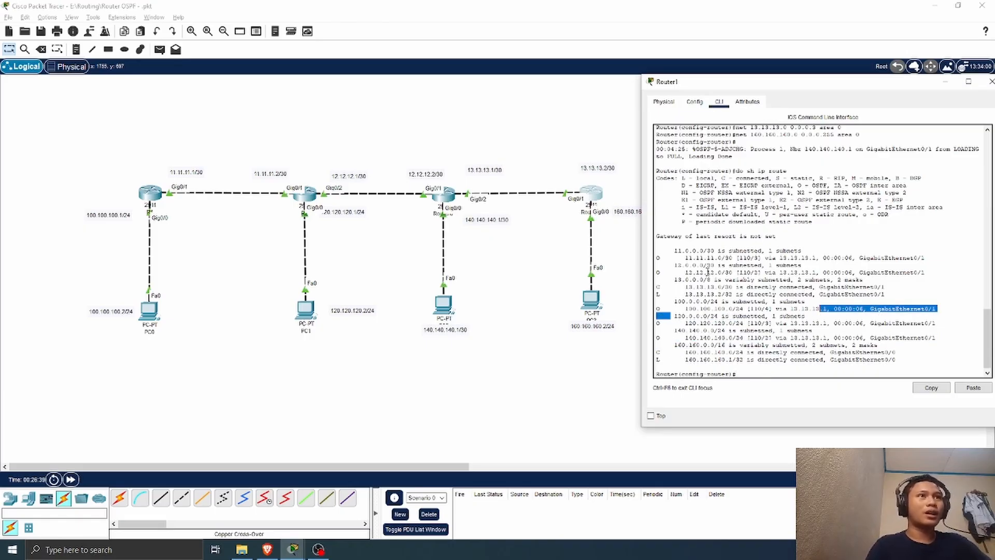
drag(674, 272, 693, 301)
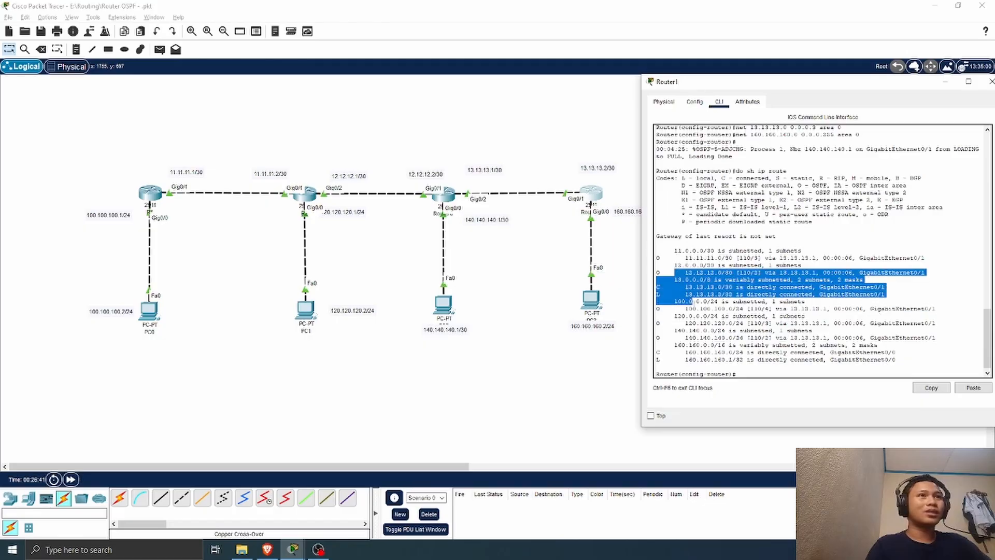
drag(936, 309, 771, 323)
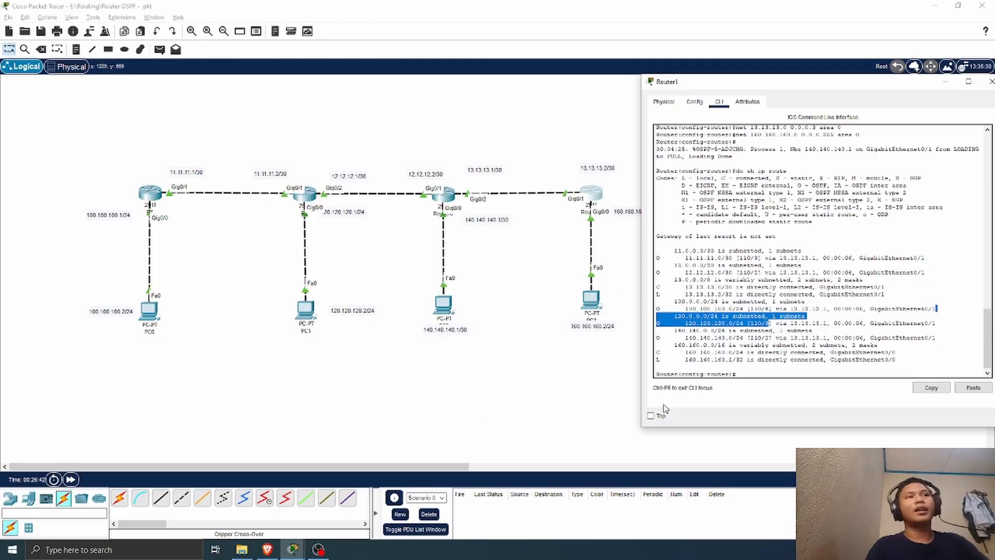
click(890, 101)
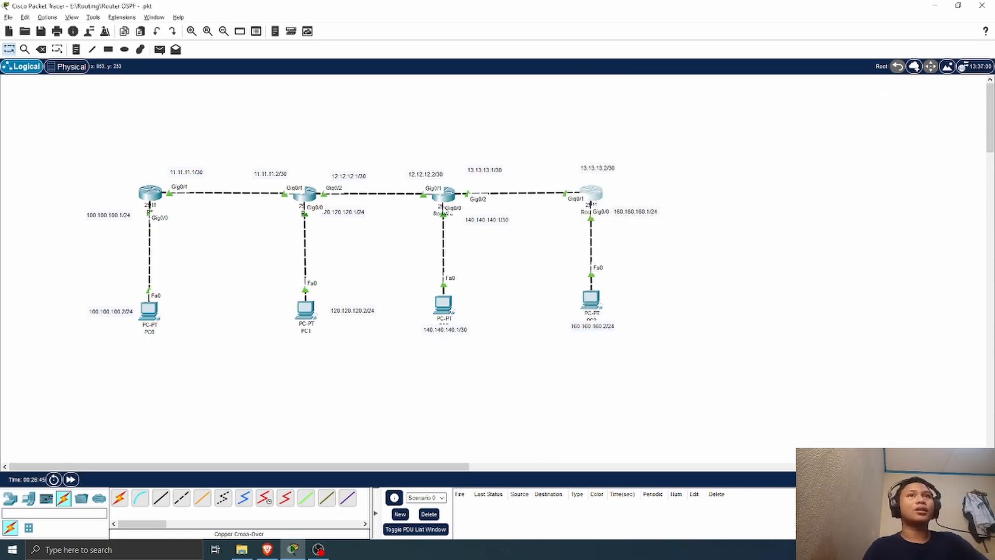
Step: Rename Router0, the third router in the chain, as R3
click(440, 214)
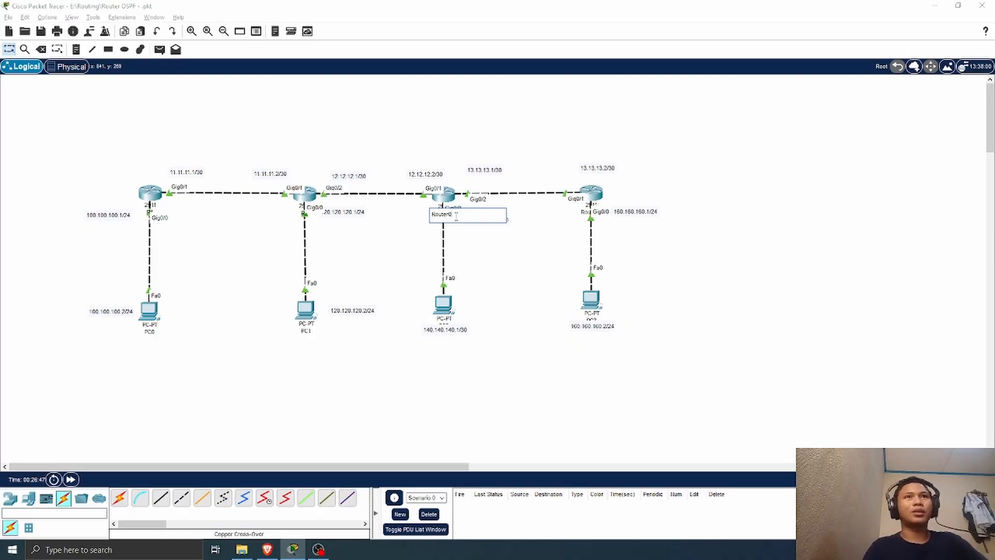
key(BackSpace)
key(BackSpace)
key(BackSpace)
key(BackSpace)
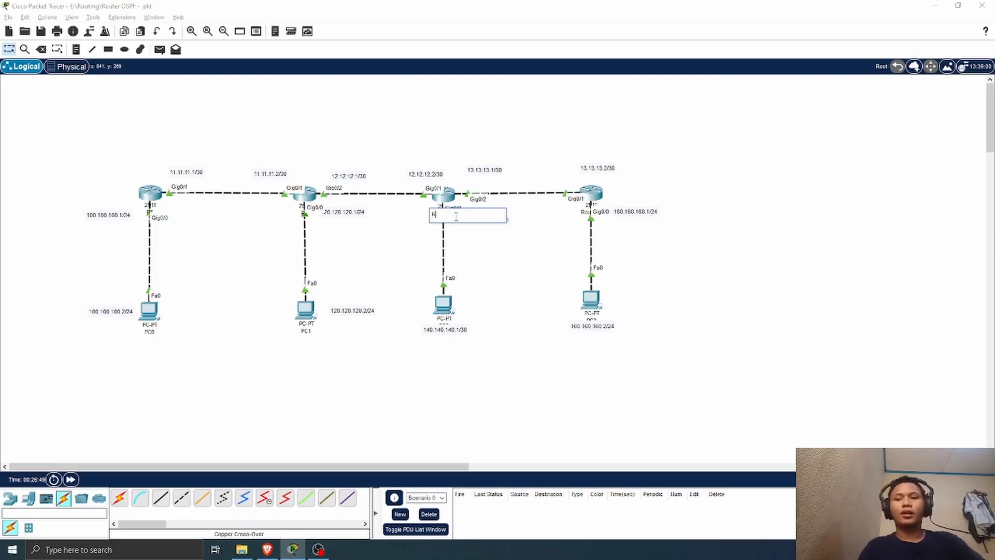
Step: Rename Router1, the fourth router in the chain, as R4
click(596, 212)
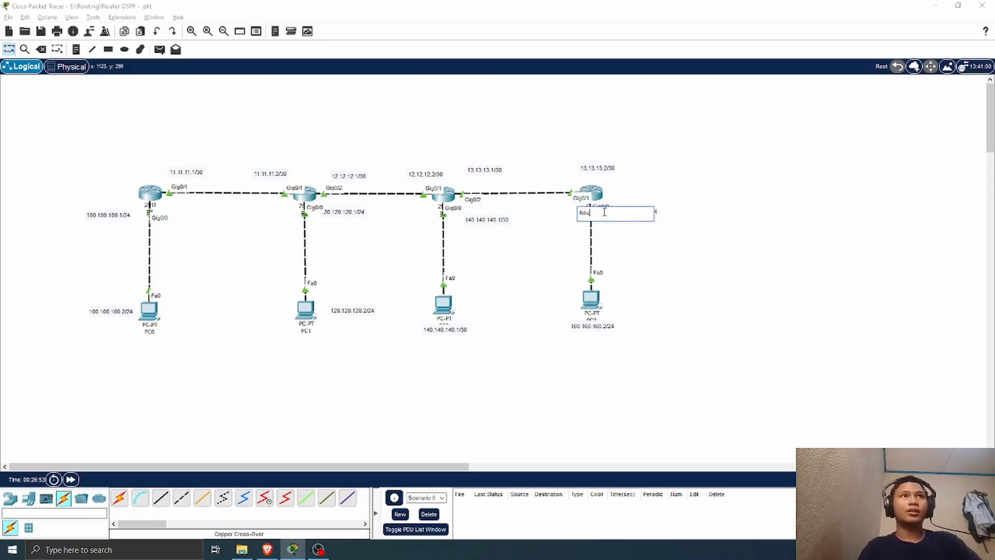
key(BackSpace)
key(BackSpace)
text(4)
click(471, 262)
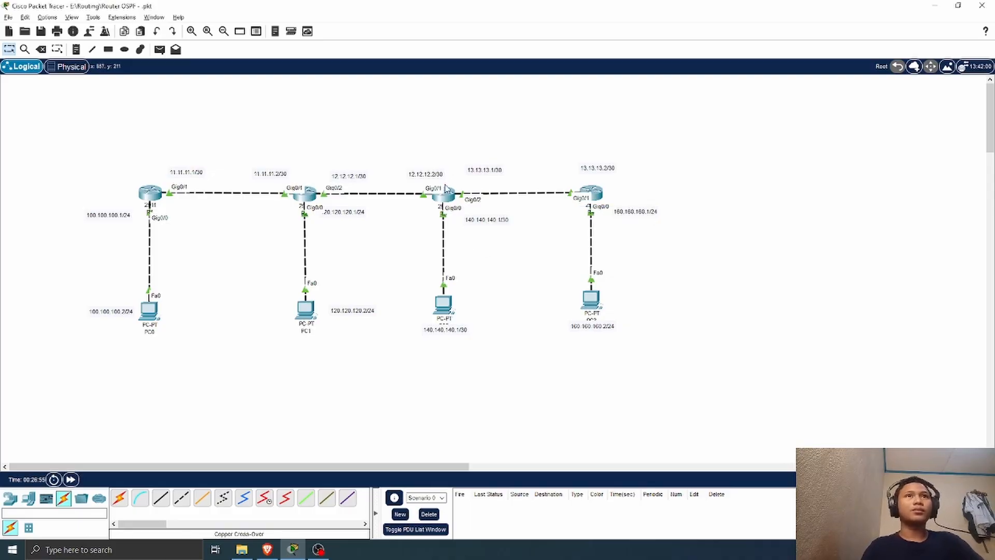
Step: Display R3's IP routing table with do sh ip route, review the learned routes, and close its window
click(444, 192)
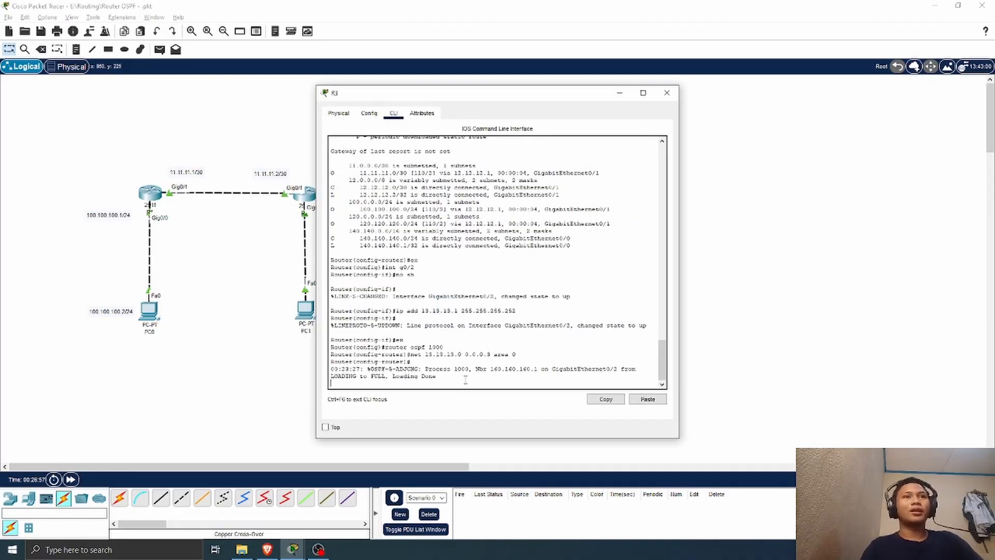
key(Return)
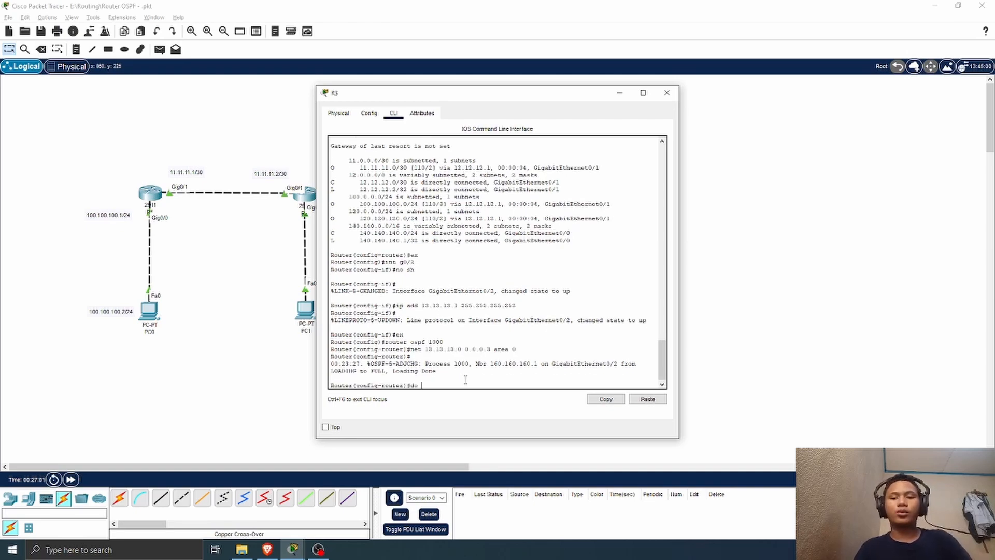
text(do sh ip)
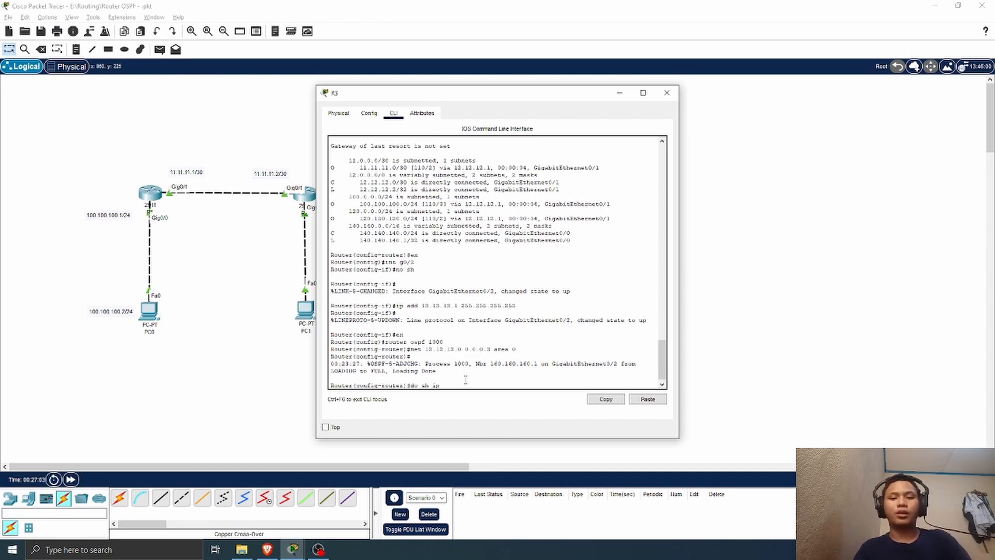
text( route)
key(Return)
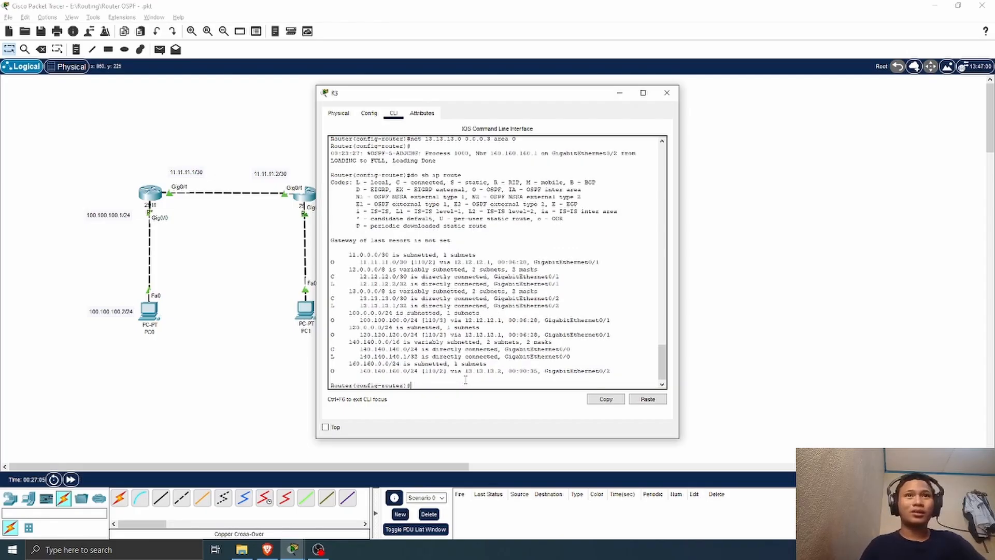
drag(344, 268, 588, 362)
click(666, 93)
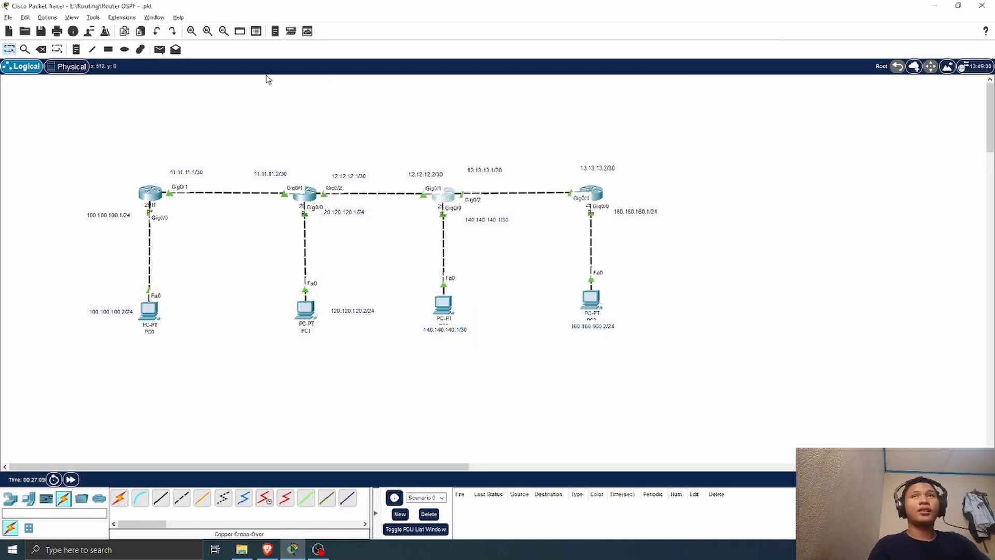
Step: Send a simple PDU from PC2 to PC3 to test their connectivity
click(159, 49)
click(444, 305)
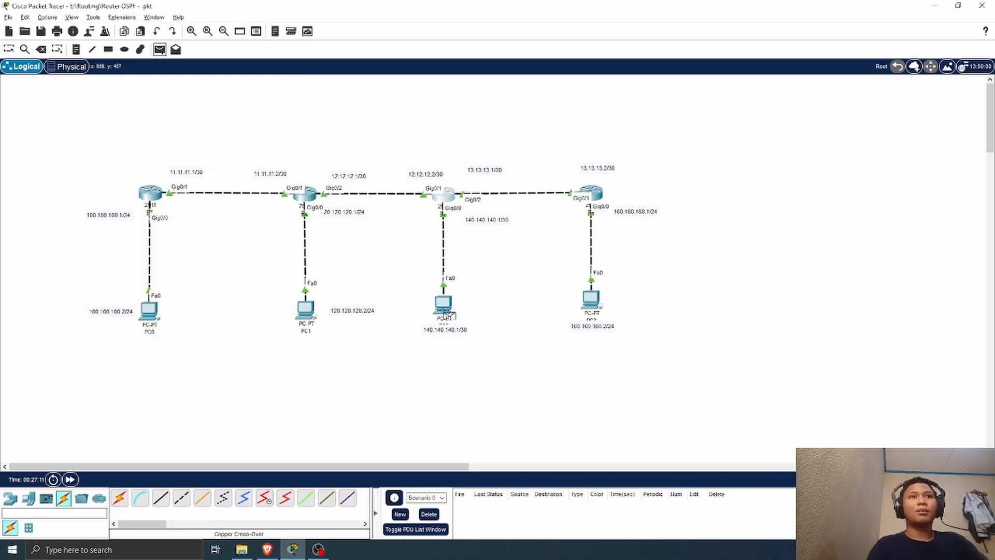
click(591, 299)
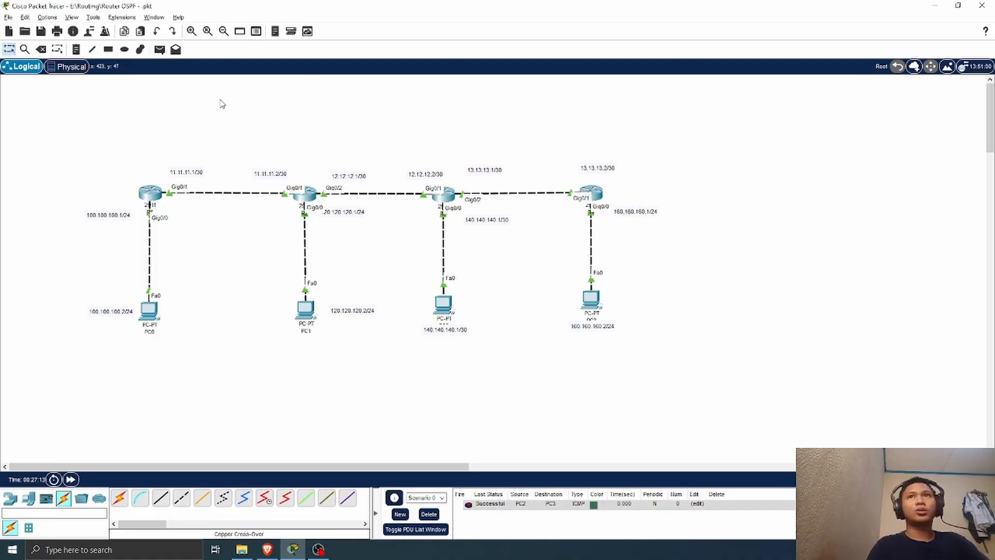
Step: Test connectivity with simple PDUs from PC1 to PC3 and from PC0 to PC3, and delete the scenario's PDU results
click(161, 50)
click(306, 308)
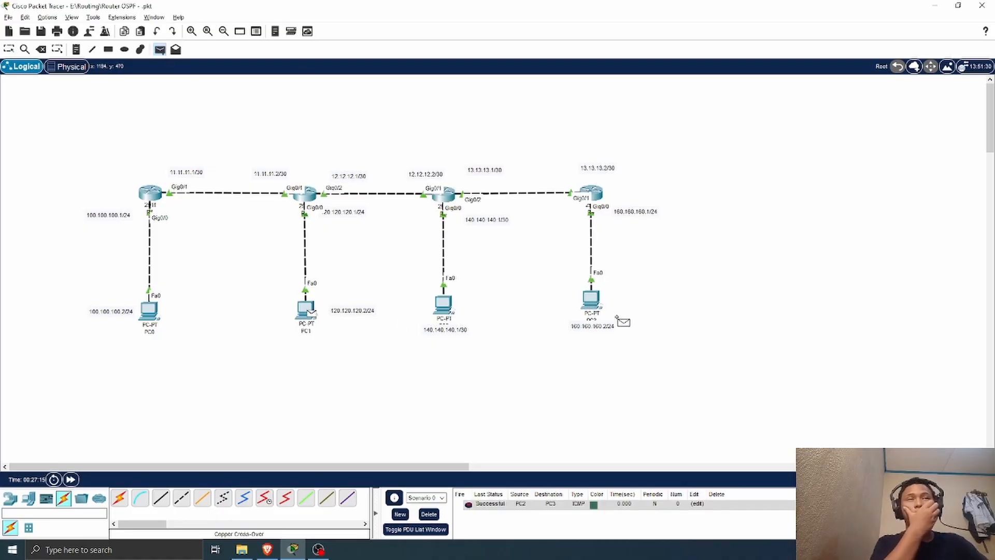
click(593, 299)
click(159, 49)
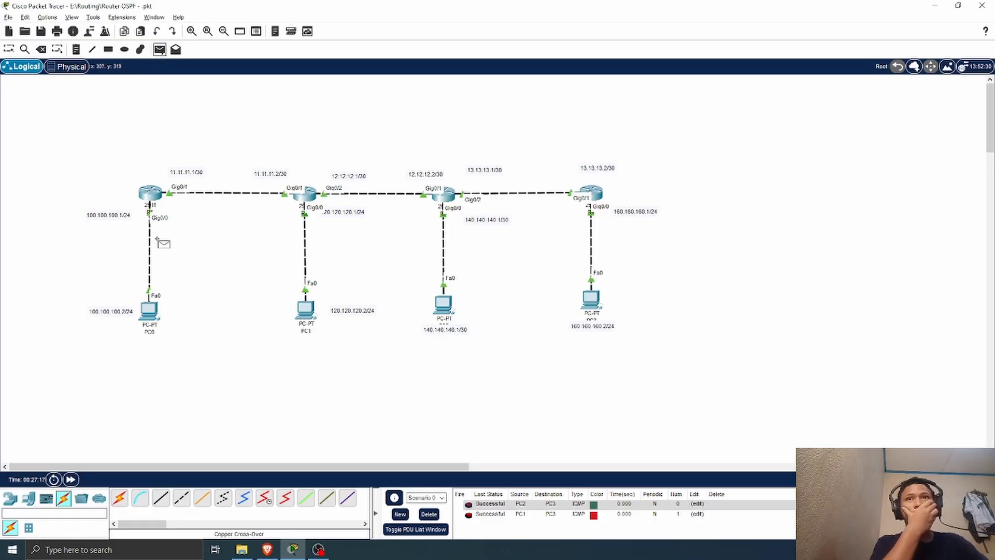
click(150, 311)
click(596, 306)
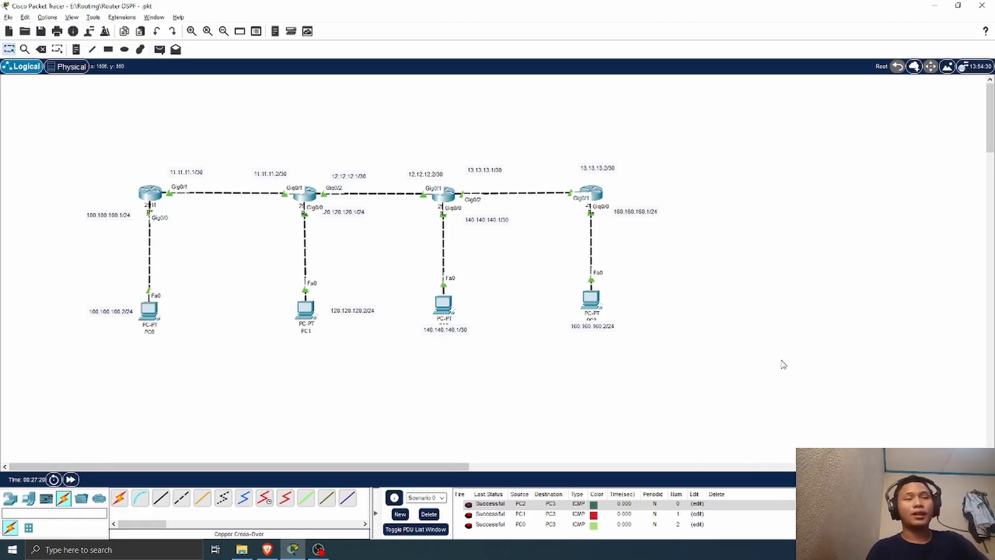
click(431, 514)
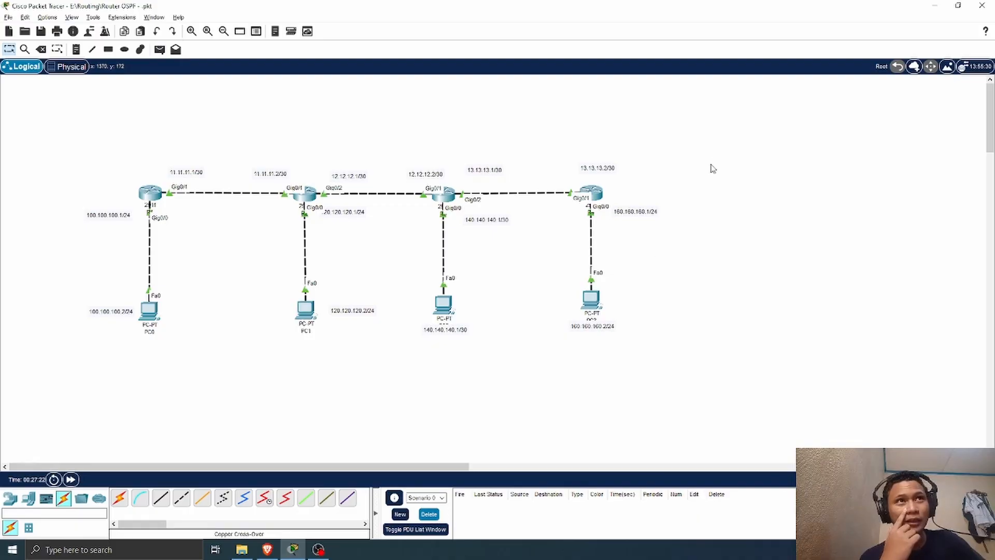
Step: Select the fourth router, PC3 and their address labels together and shift the group slightly closer to the third router
drag(713, 142, 861, 249)
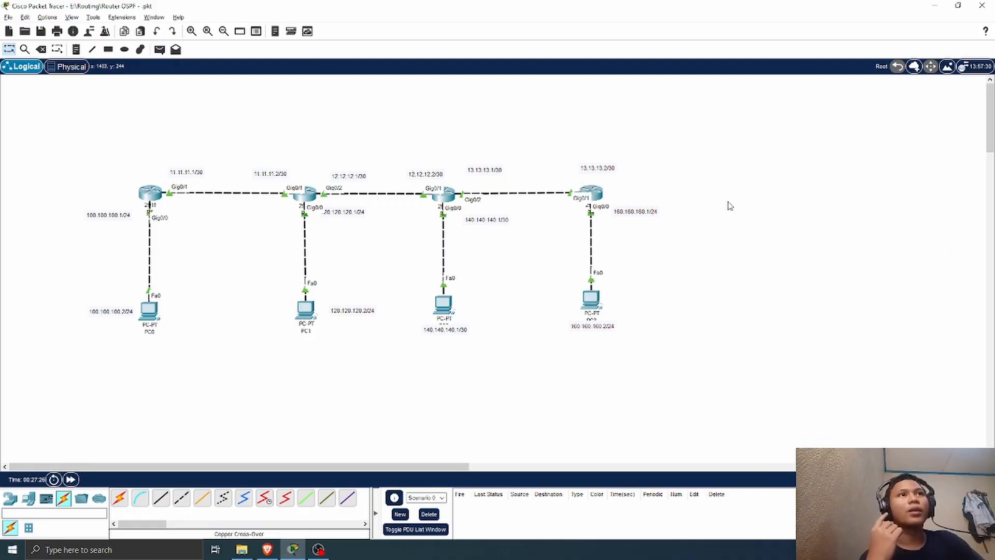
drag(717, 147, 553, 362)
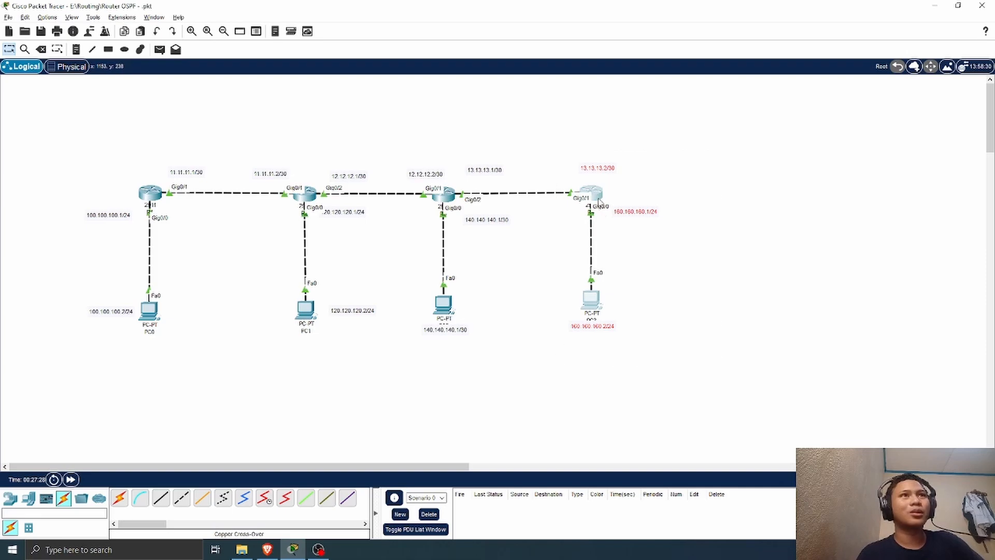
drag(596, 196, 586, 197)
click(826, 262)
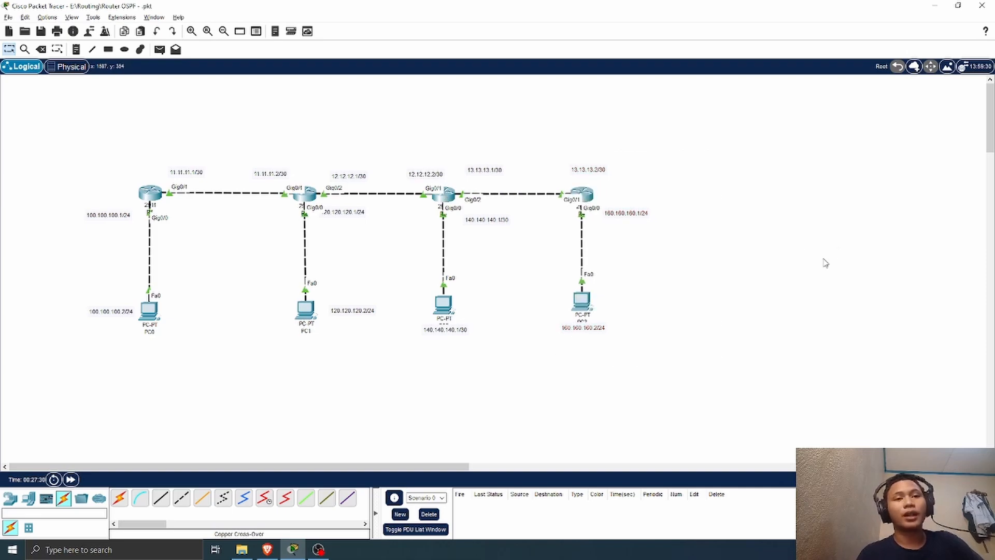
Step: Add a 2960 switch to the workspace to the right of the fourth router
click(29, 498)
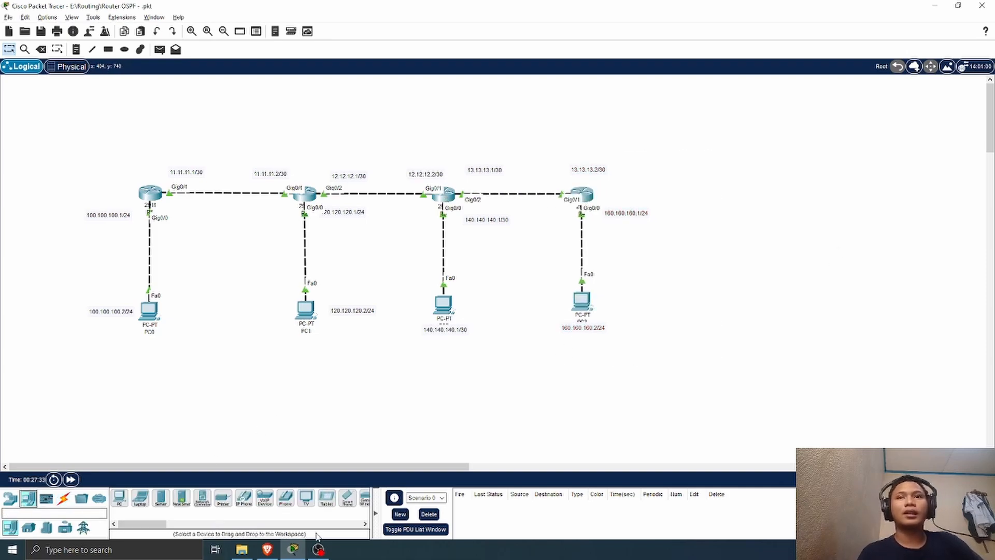
click(10, 498)
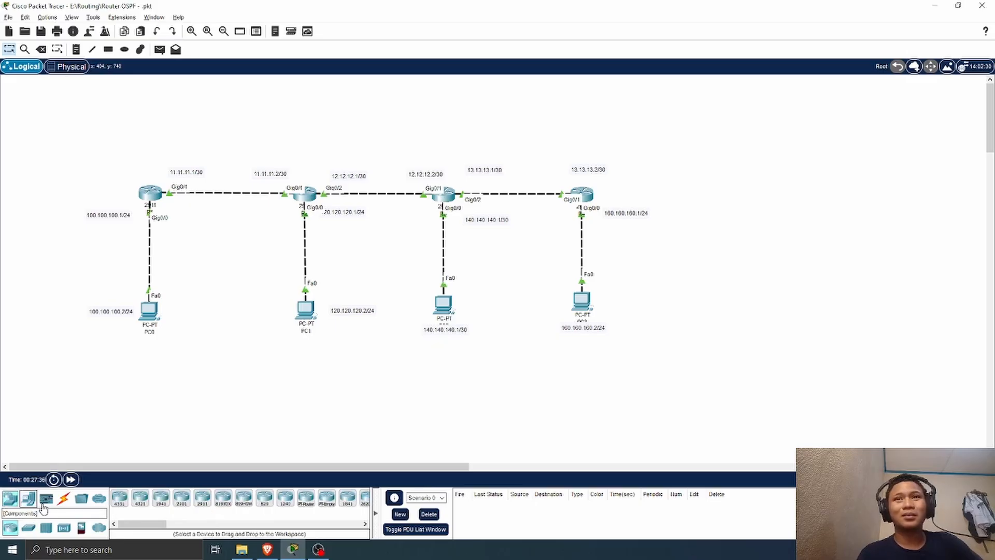
click(29, 527)
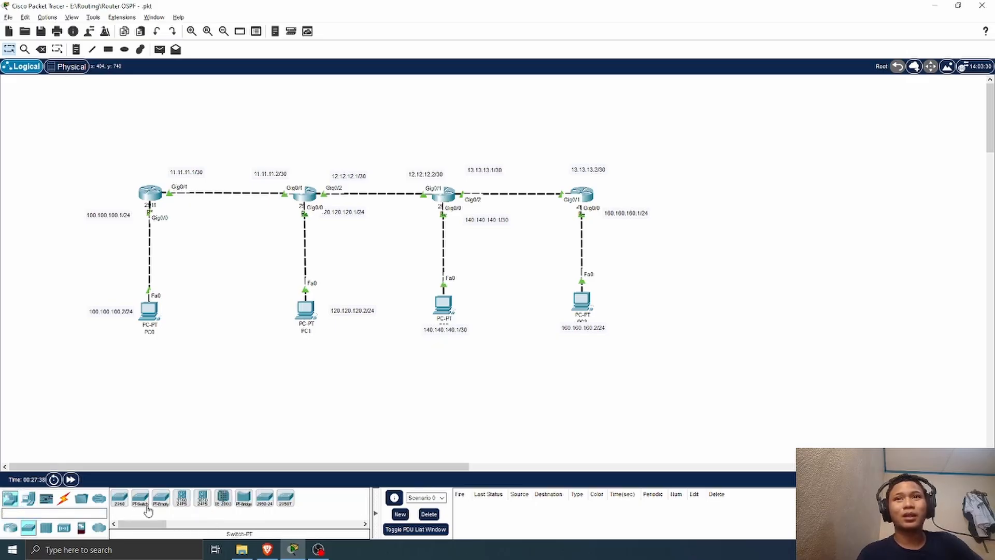
click(118, 501)
click(707, 200)
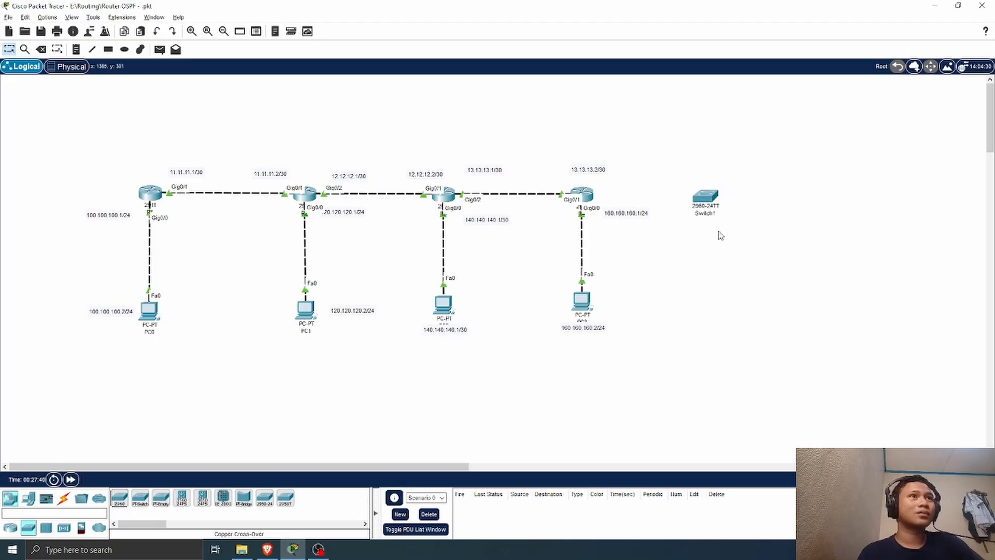
Step: Add two PCs to the right of the switch, one above it and one below it
click(29, 498)
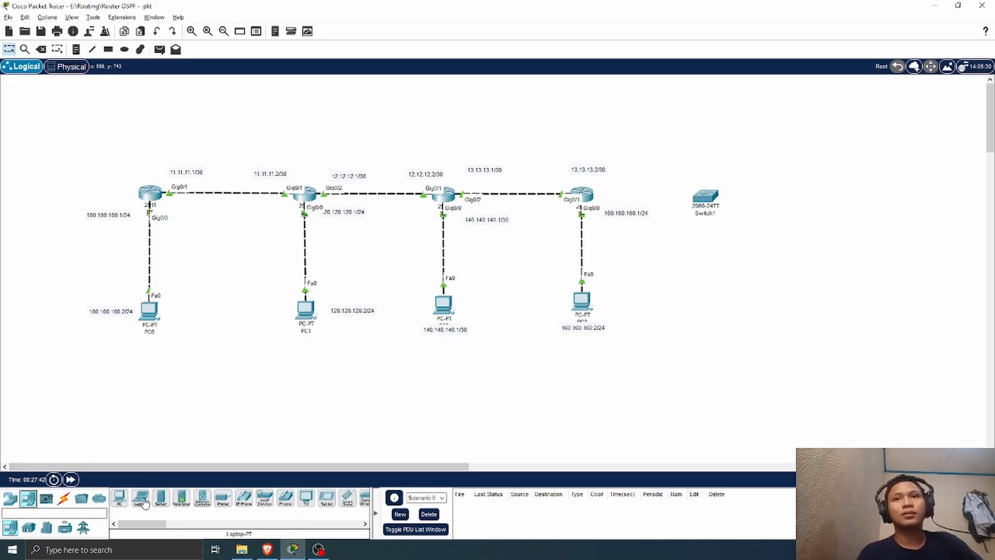
click(118, 501)
click(768, 230)
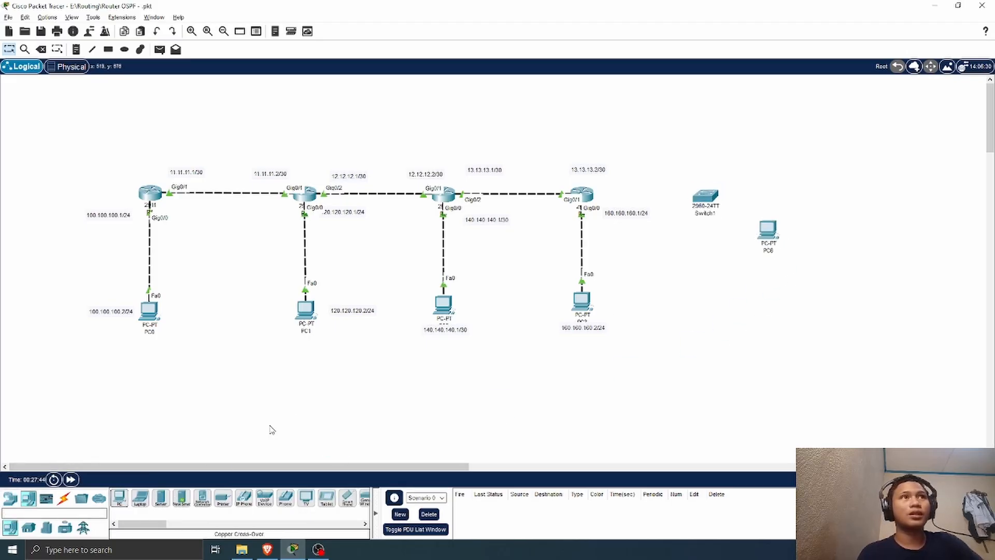
click(119, 499)
click(782, 113)
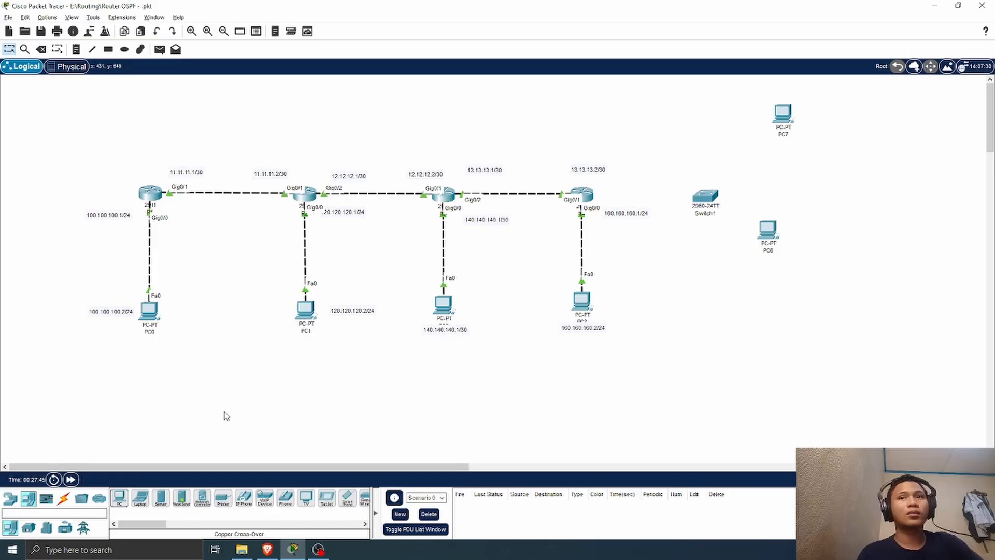
click(63, 498)
drag(767, 229, 781, 249)
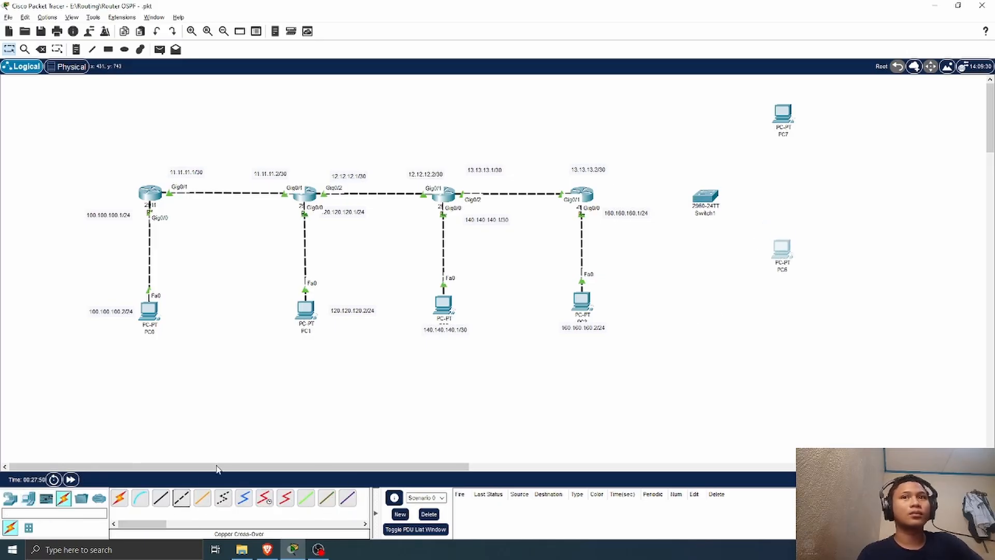
Step: Connect the fourth router's GigabitEthernet0/2 to the switch's FastEthernet0/1 with a copper cross-over cable
click(181, 499)
click(582, 195)
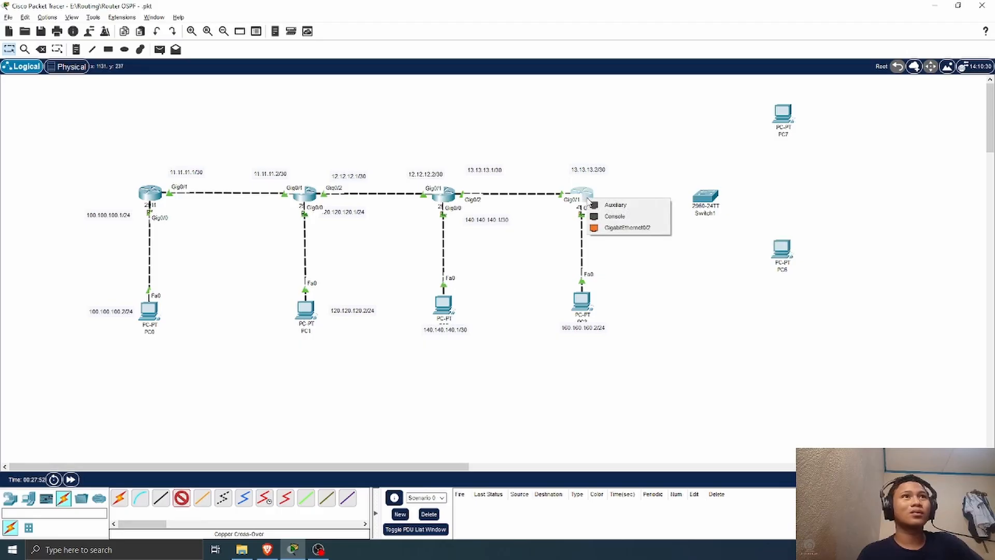
click(636, 228)
click(705, 195)
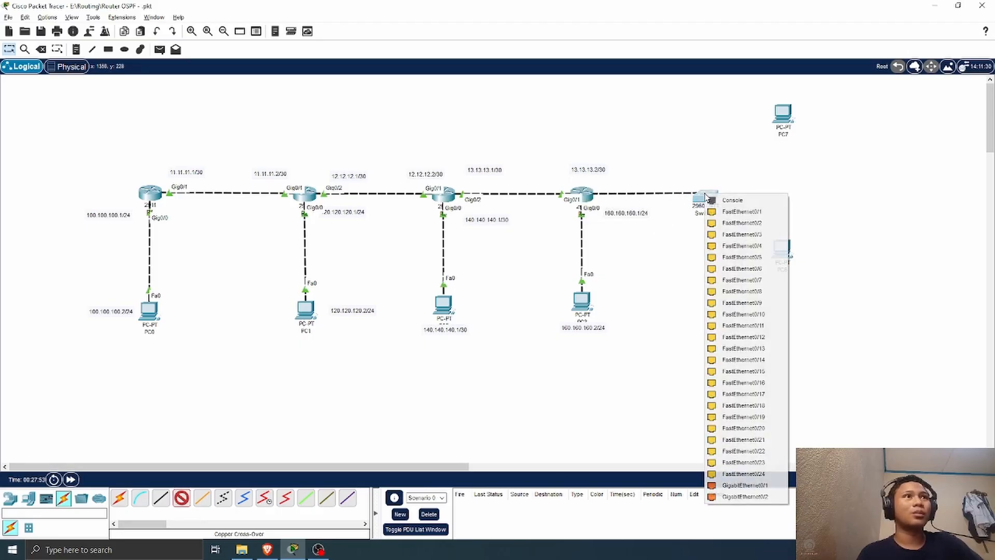
click(738, 210)
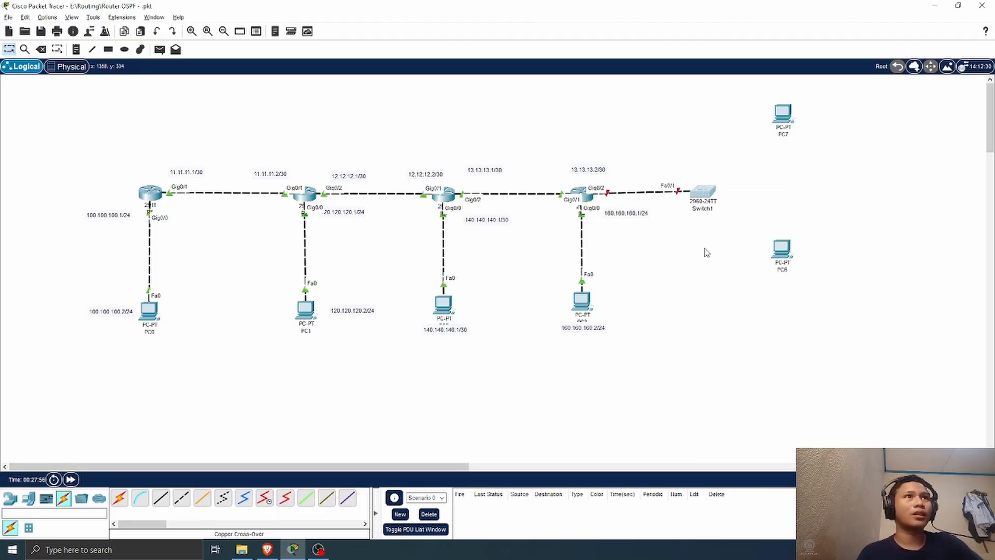
Step: Connect the switch's FastEthernet0/2 to the lower new PC's FastEthernet0 with a copper straight-through cable
click(161, 499)
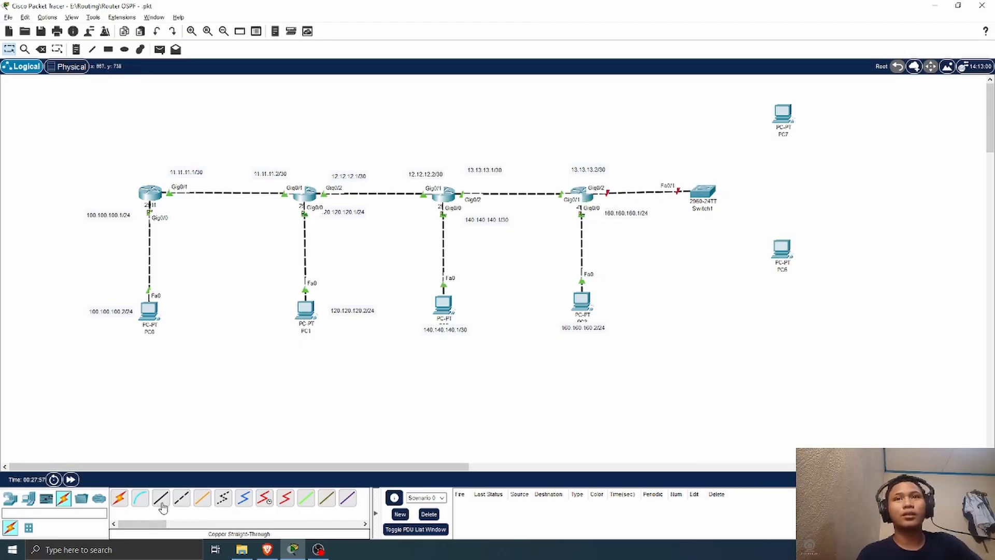
click(711, 195)
click(744, 211)
click(783, 249)
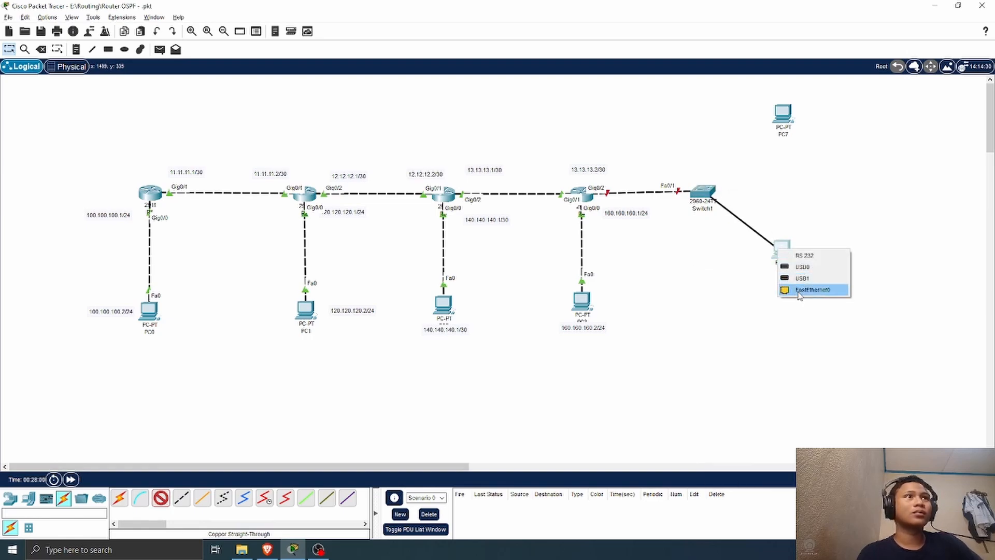
click(809, 286)
Step: Connect the switch's FastEthernet0/3 to PC7's FastEthernet0 with a copper straight-through cable, and adjust the positions of both new PCs
click(161, 499)
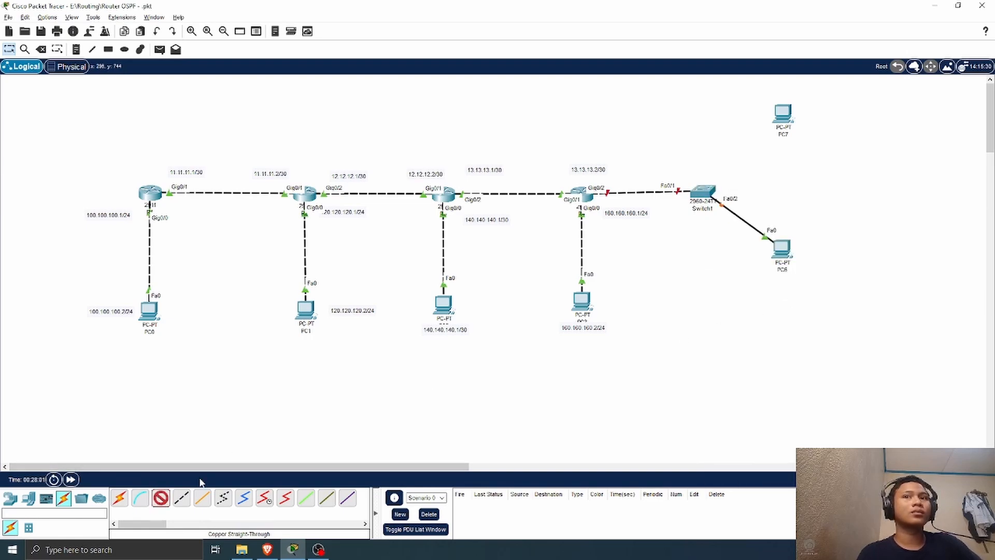
click(708, 194)
click(744, 208)
click(783, 115)
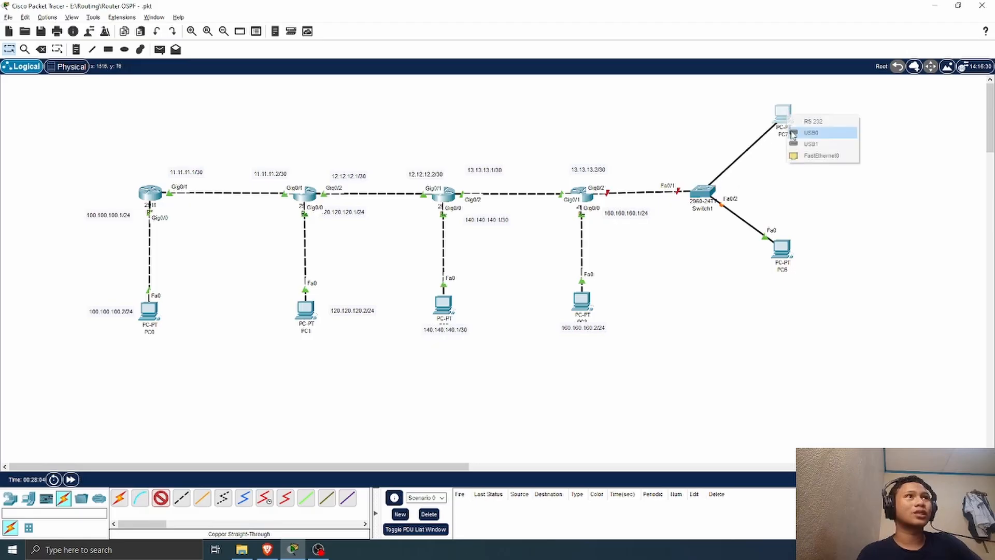
click(812, 155)
drag(775, 245, 786, 244)
drag(781, 124, 786, 134)
Step: Open Switch1's command line and enter global configuration mode with en and conf t
click(703, 192)
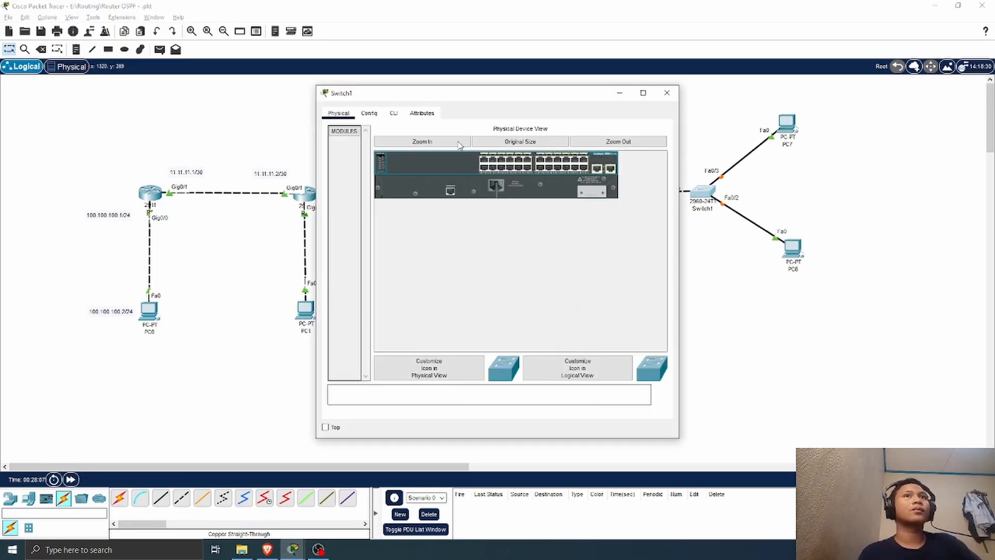
click(393, 113)
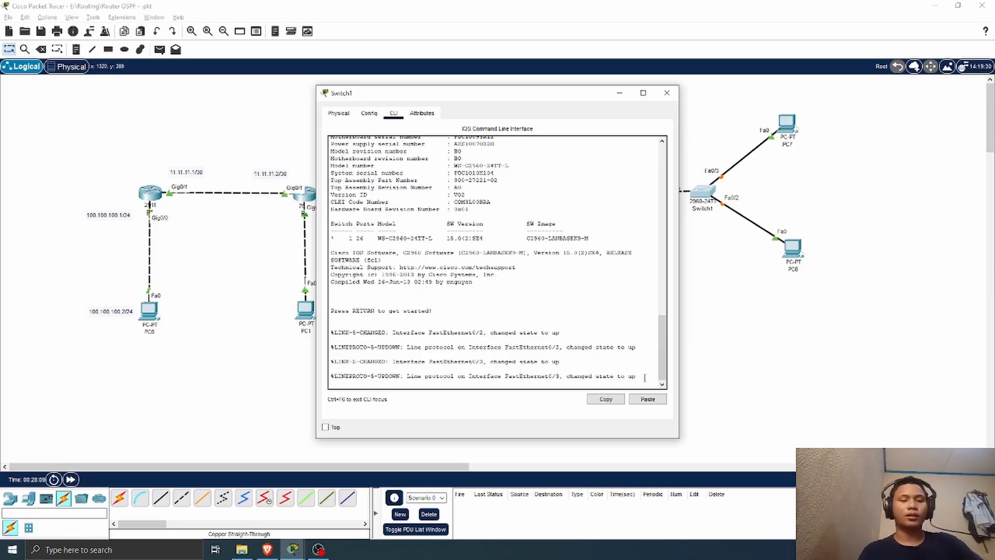
key(Return)
text(e)
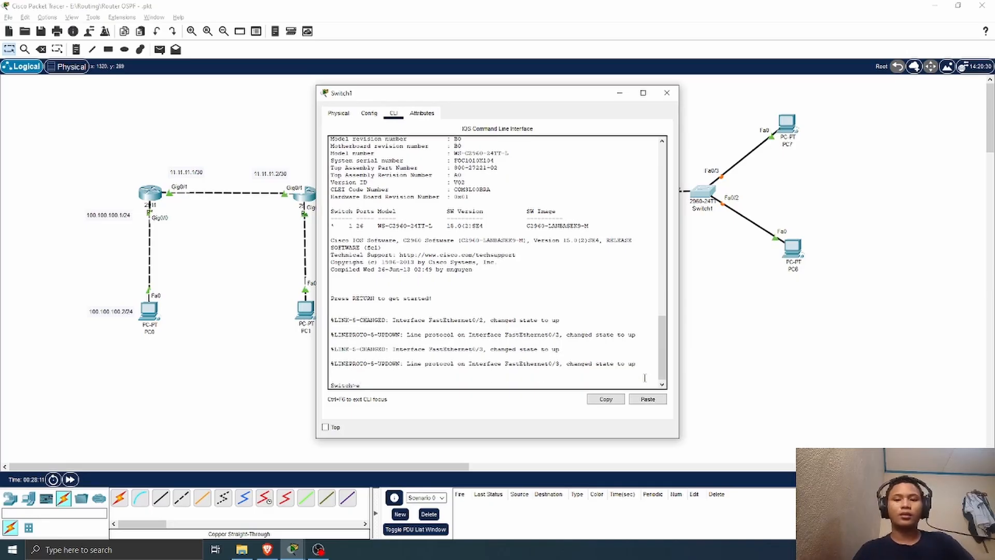
text(n)
key(Return)
text(conf)
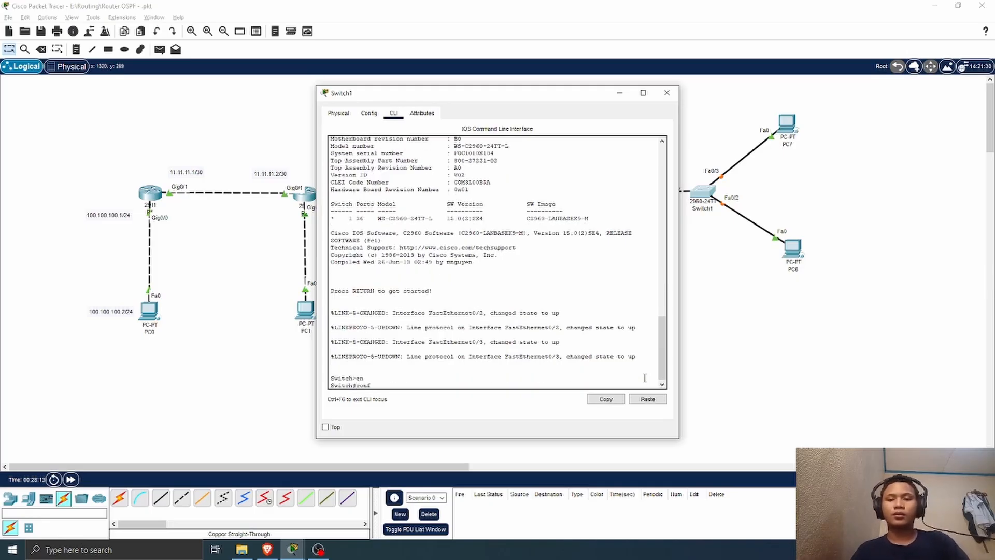
text( t)
key(Return)
Step: Set Switch1's interface fa0/1 to trunk mode with sw mo tr
text(int)
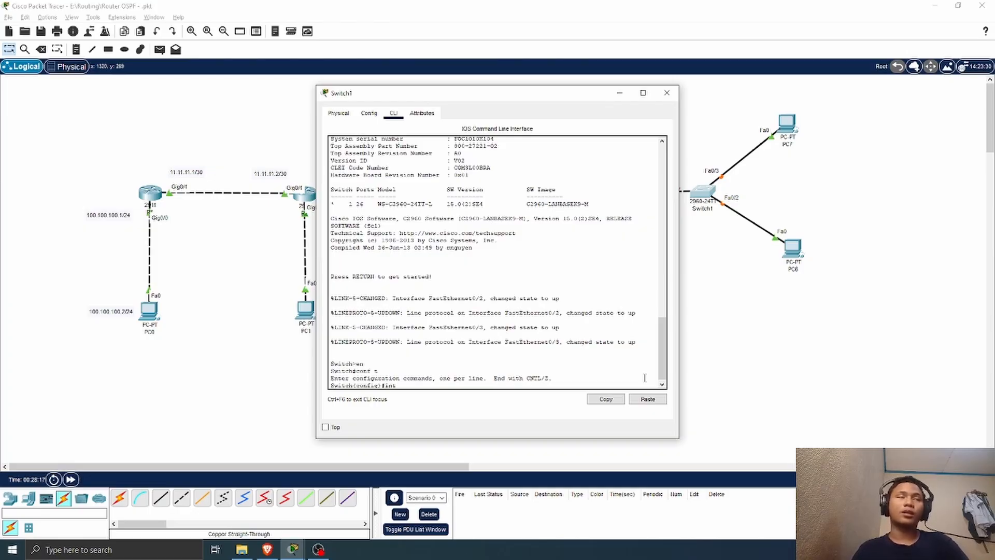
drag(535, 96, 474, 98)
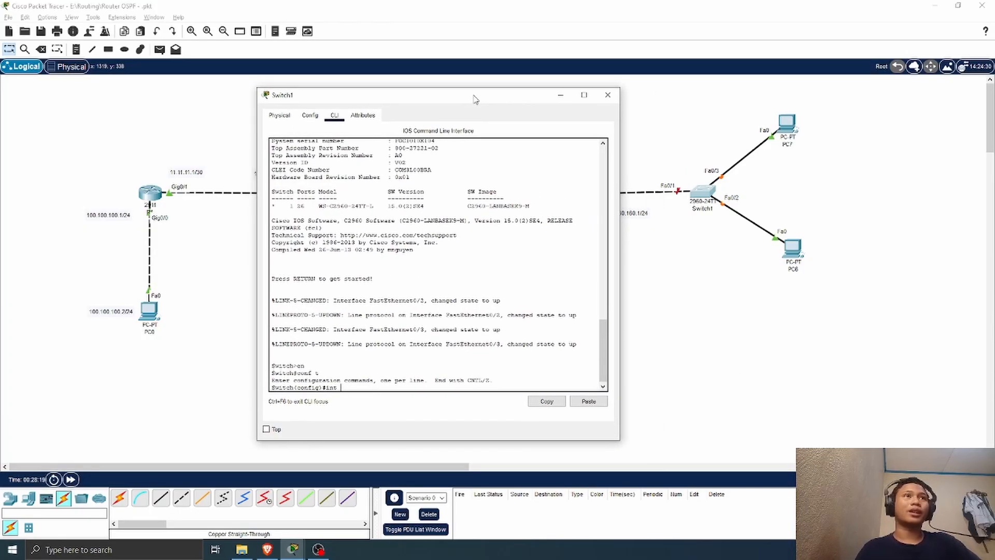
text(fa0/1)
key(Return)
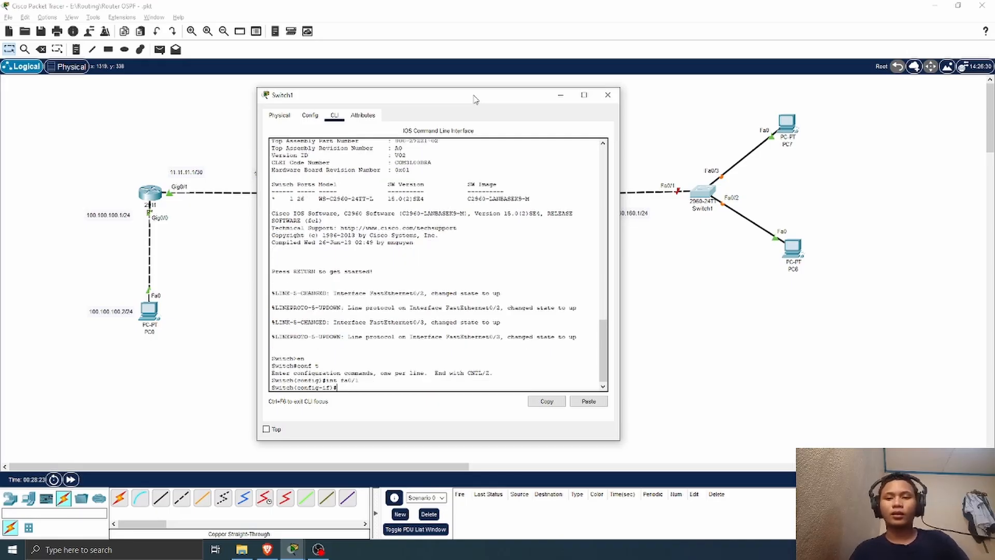
text(sw mo)
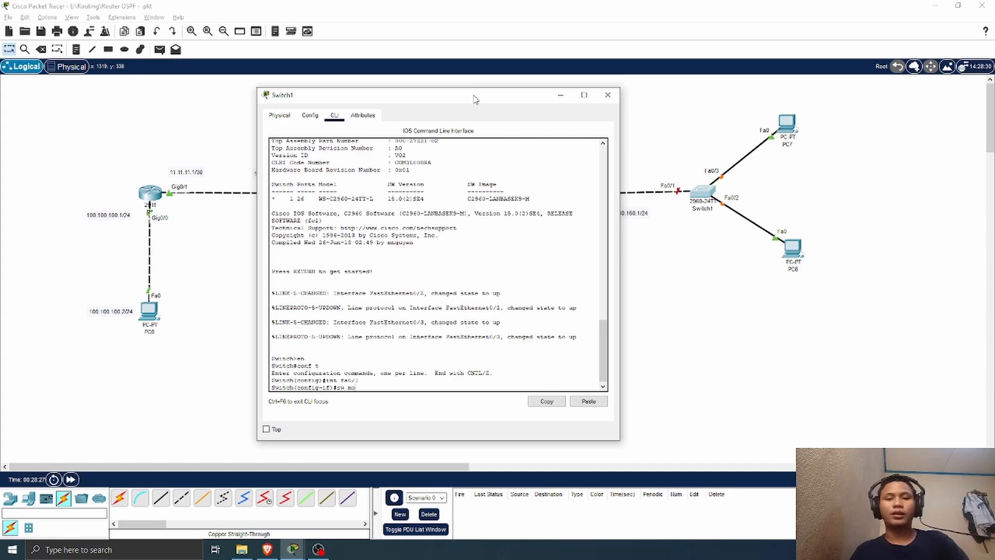
text( tr)
key(Return)
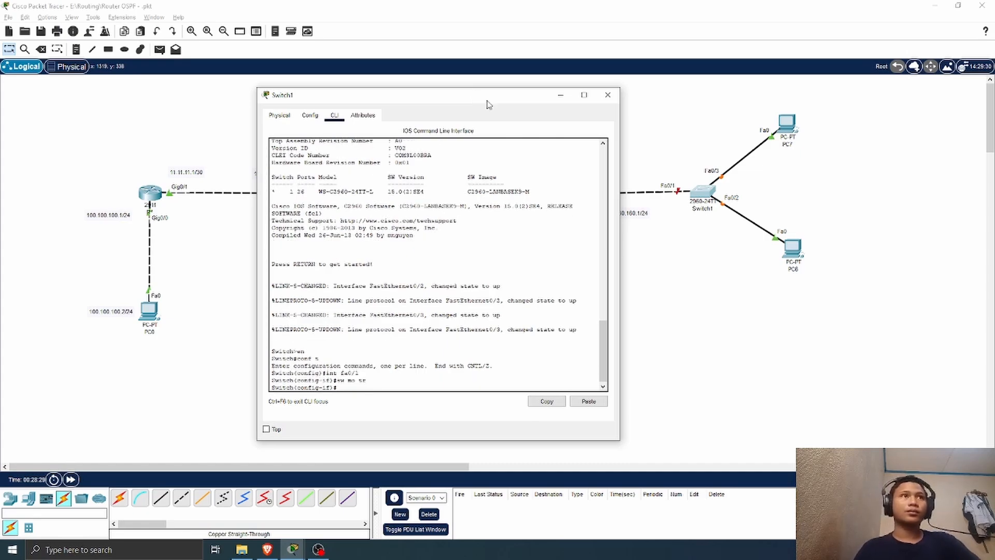
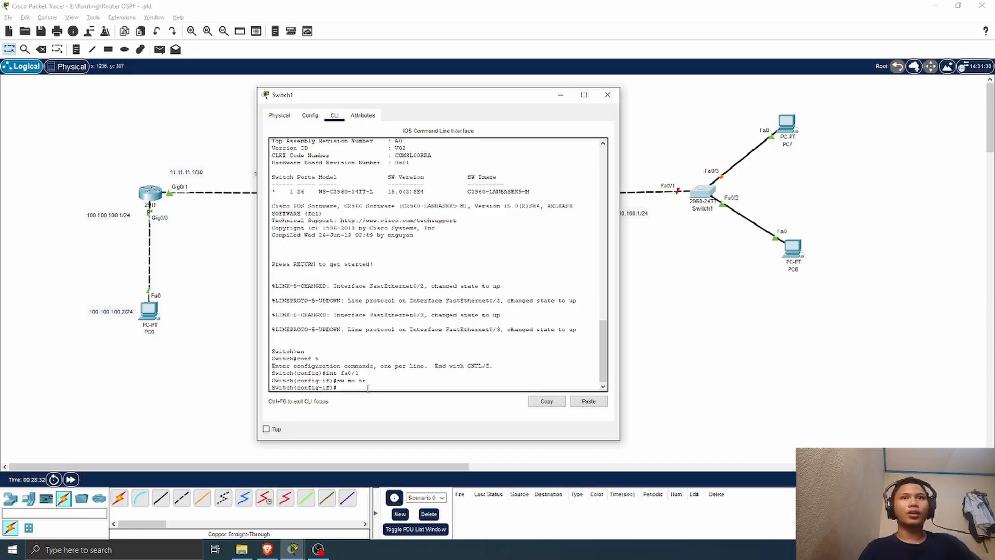
Step: Return Switch1 to global configuration mode and create VLAN 4 and VLAN 5
text(ex)
key(Return)
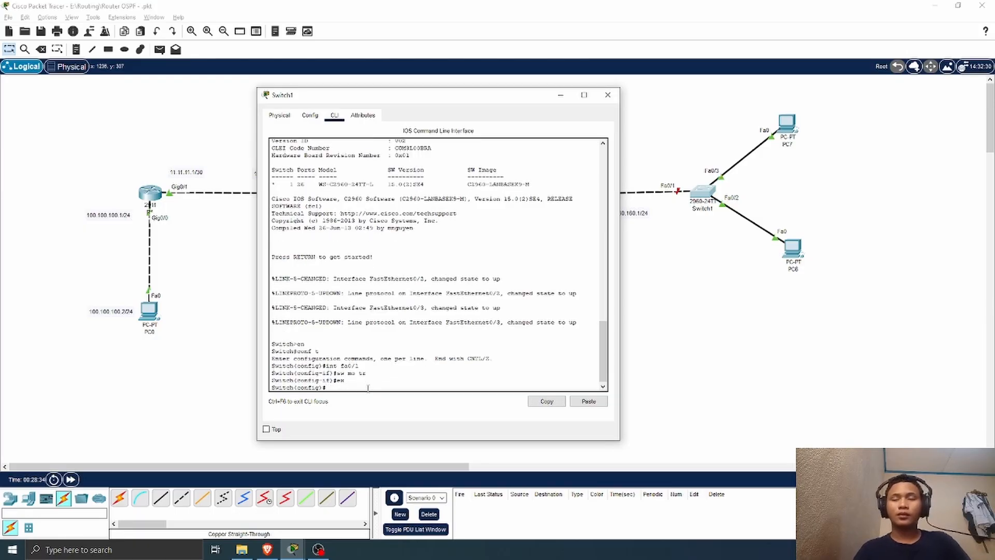
text(vlan)
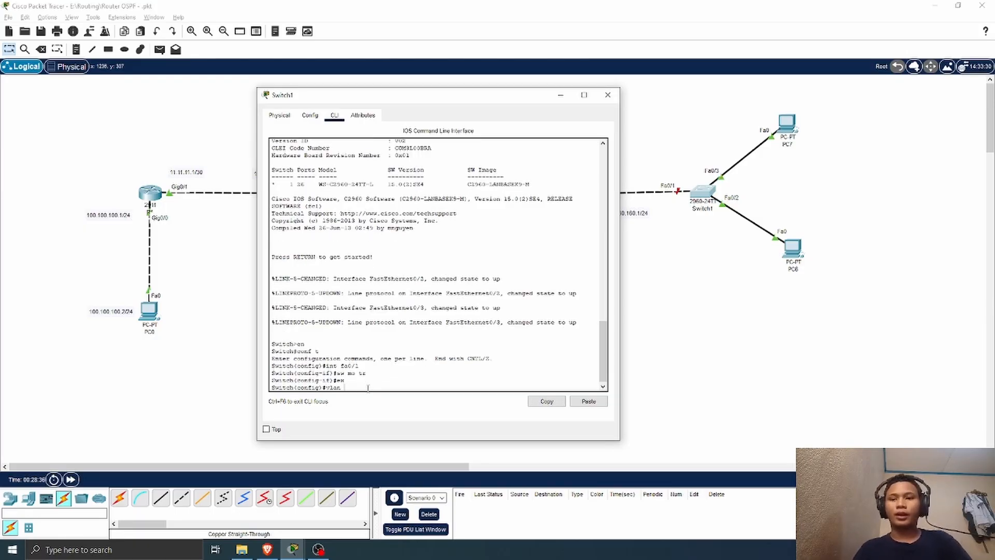
text( 4)
key(Return)
text(v)
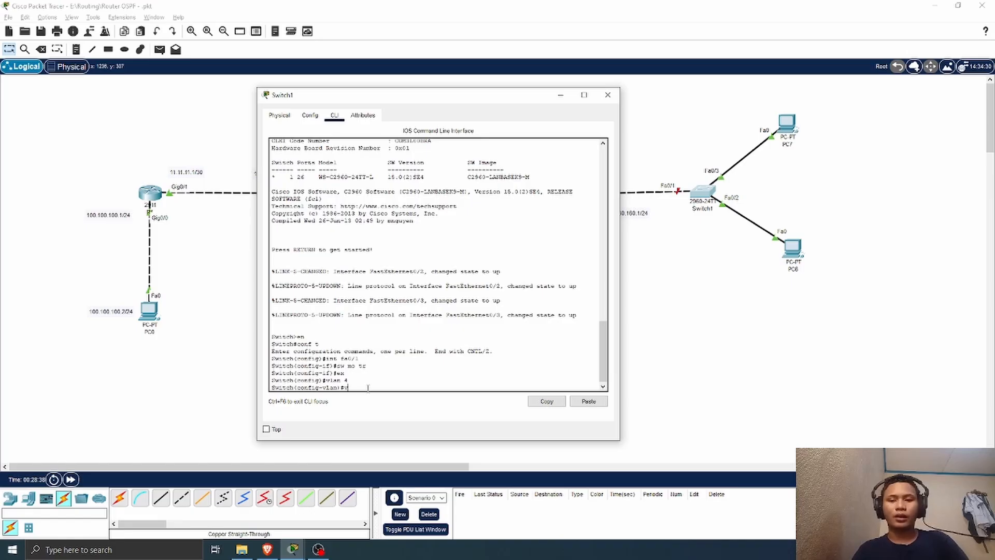
text(lan 5)
key(Return)
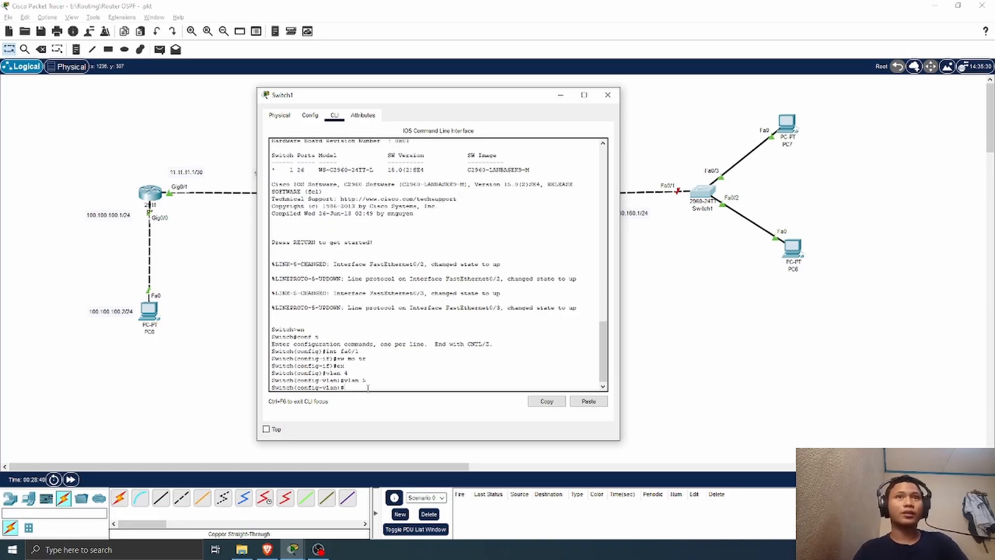
Step: Set Switch1's interface g0/2 to access mode in VLAN 4 and list the VLANs with do sh vlan br
text(int)
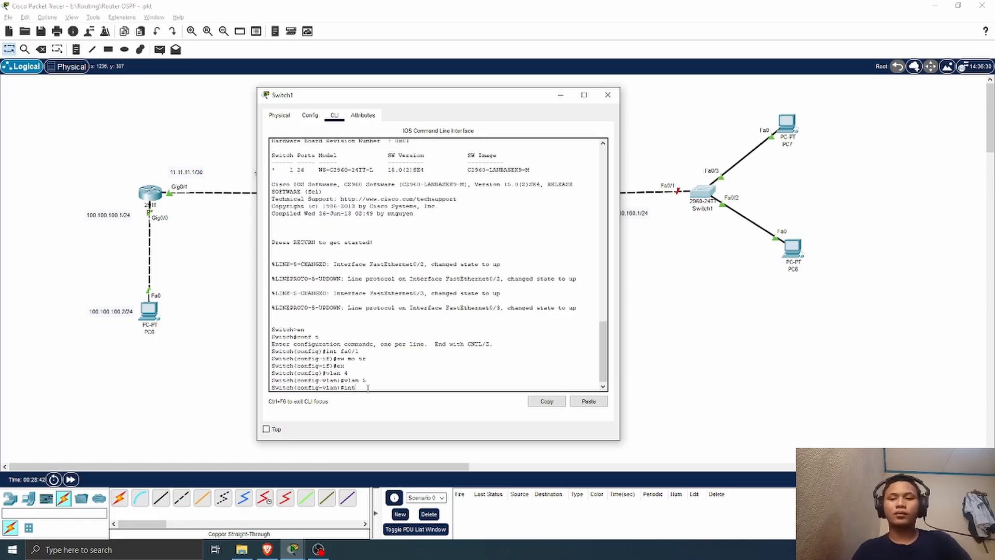
text( g0/2)
key(Return)
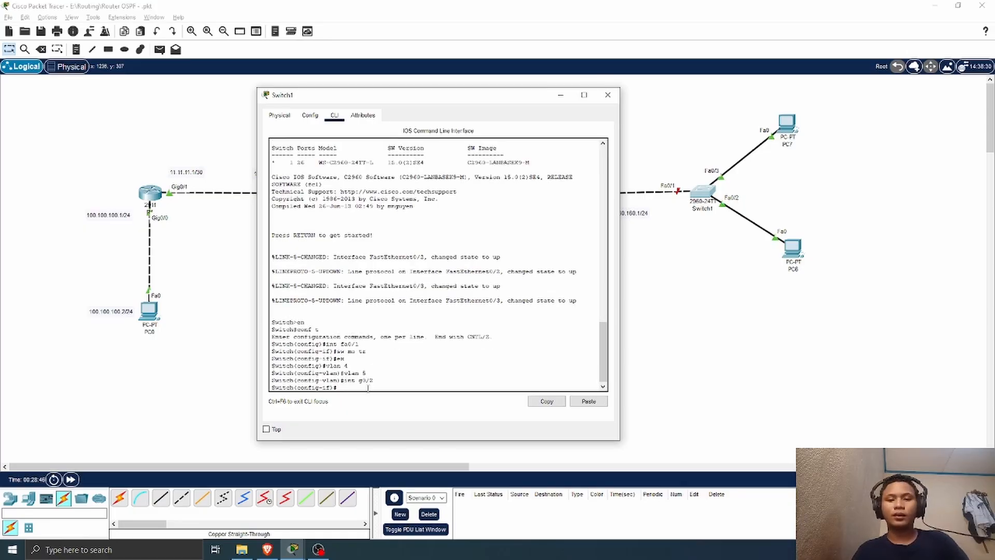
text(sww mo ac)
key(Return)
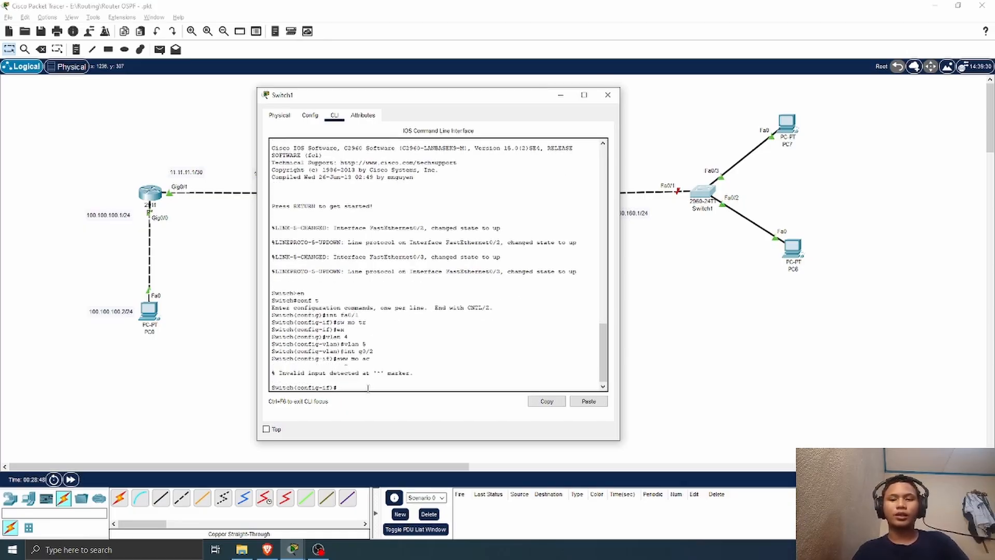
text(sw ac vlan 4)
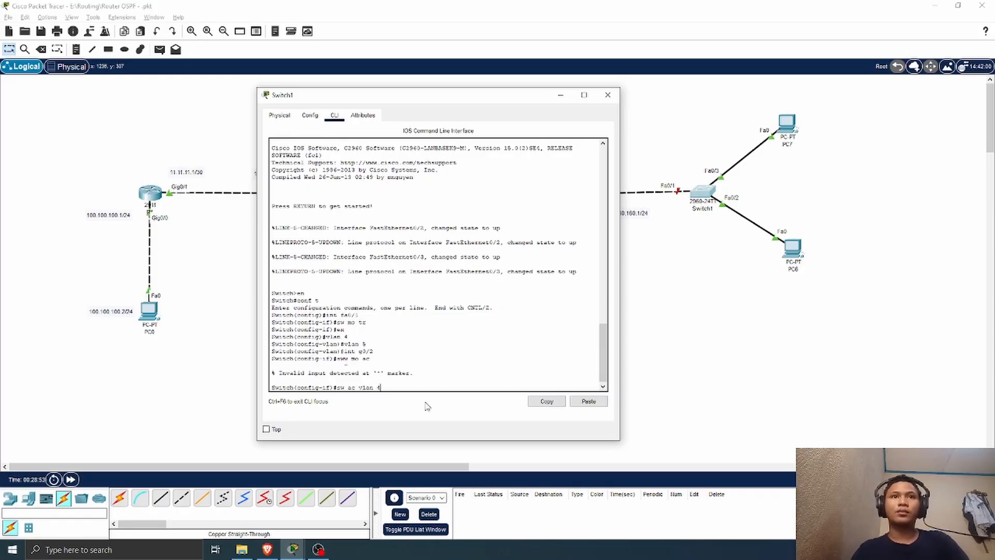
key(Return)
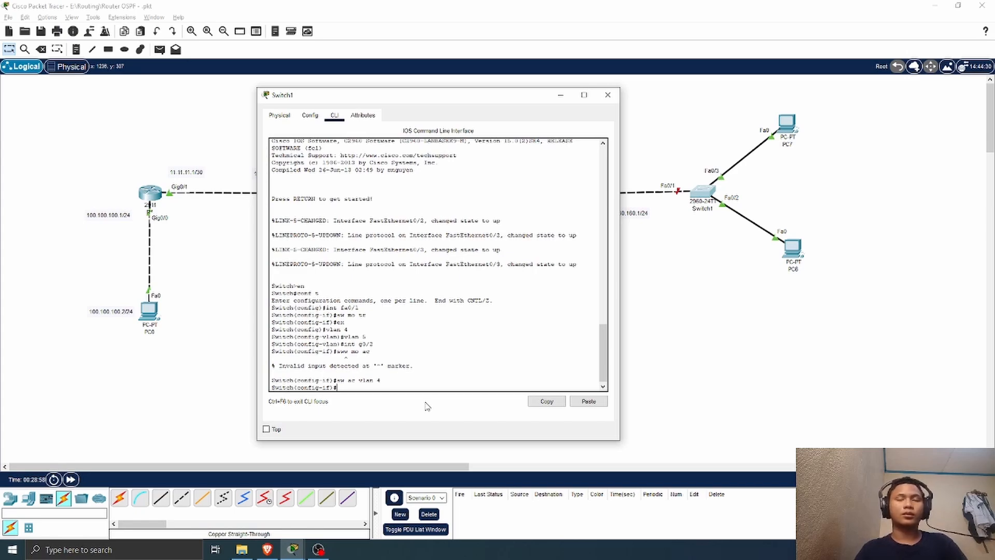
text(sw mo ac)
key(Return)
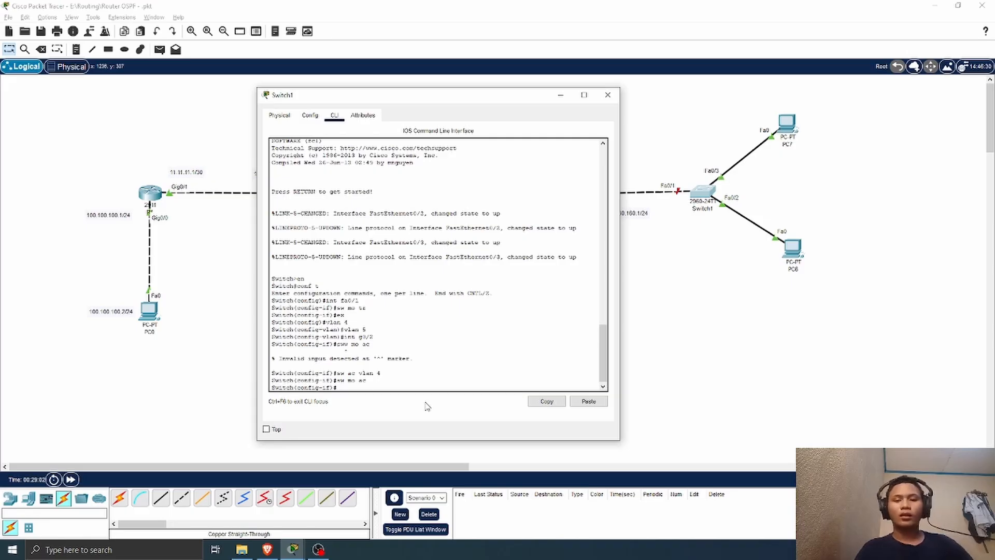
text(do s)
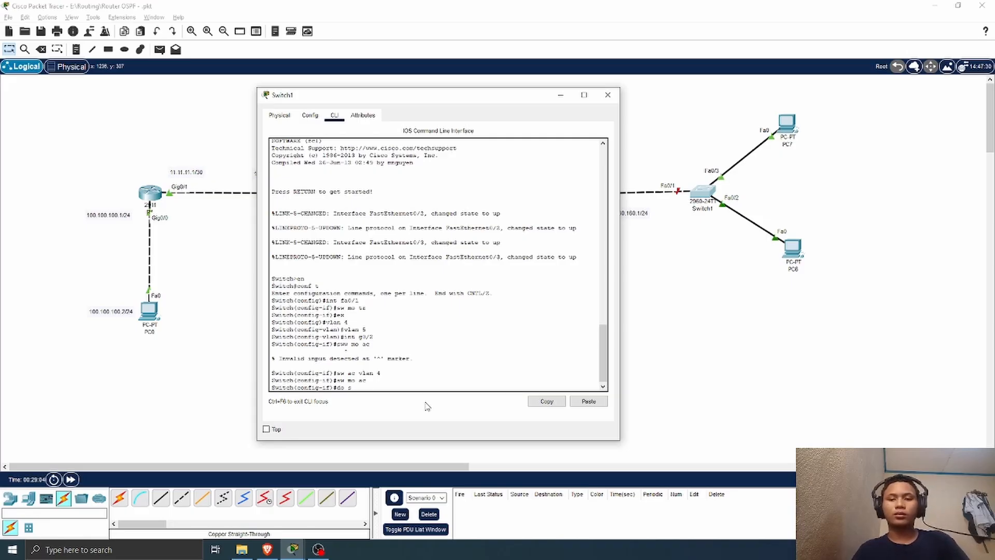
text(h vlan br)
key(Return)
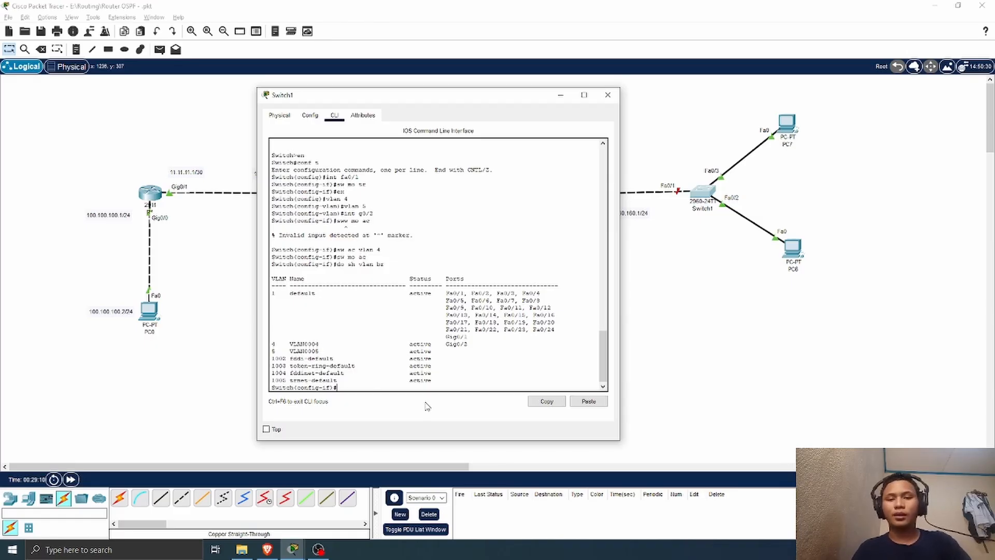
Step: Set Switch1's interface fa0/2 to access mode in VLAN 4 and list the VLANs again with do sh vlan br
text(int f)
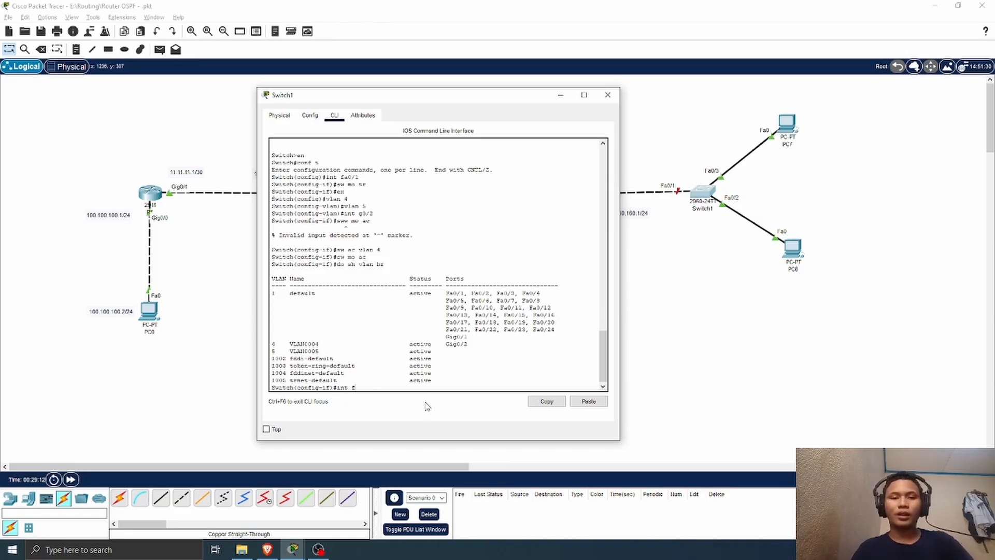
text(a0/)
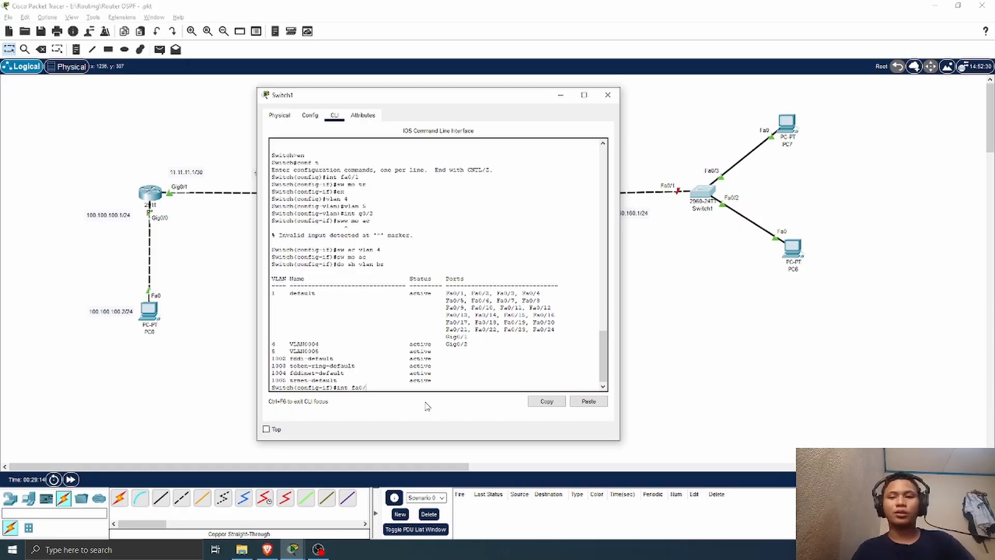
text(2)
key(Return)
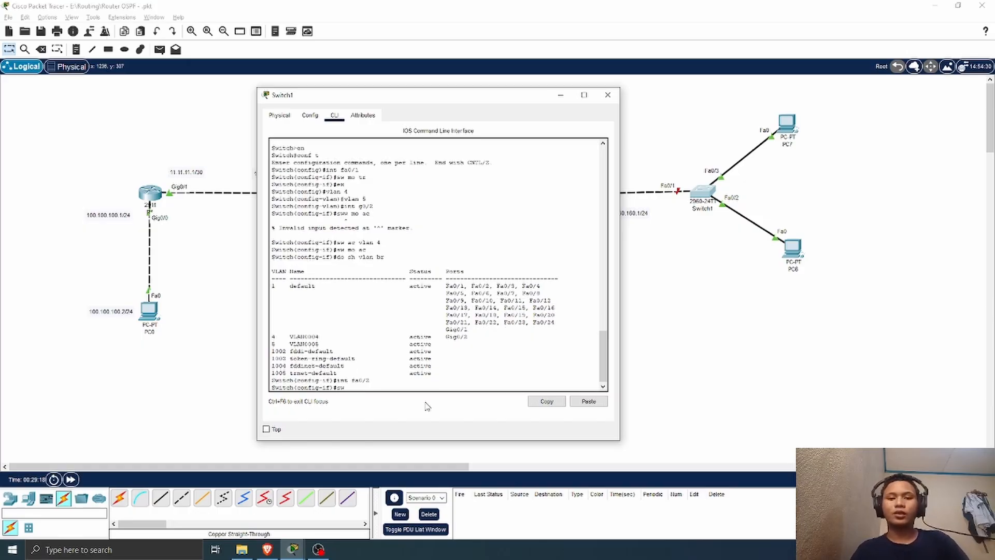
text(sw mo ac)
key(Return)
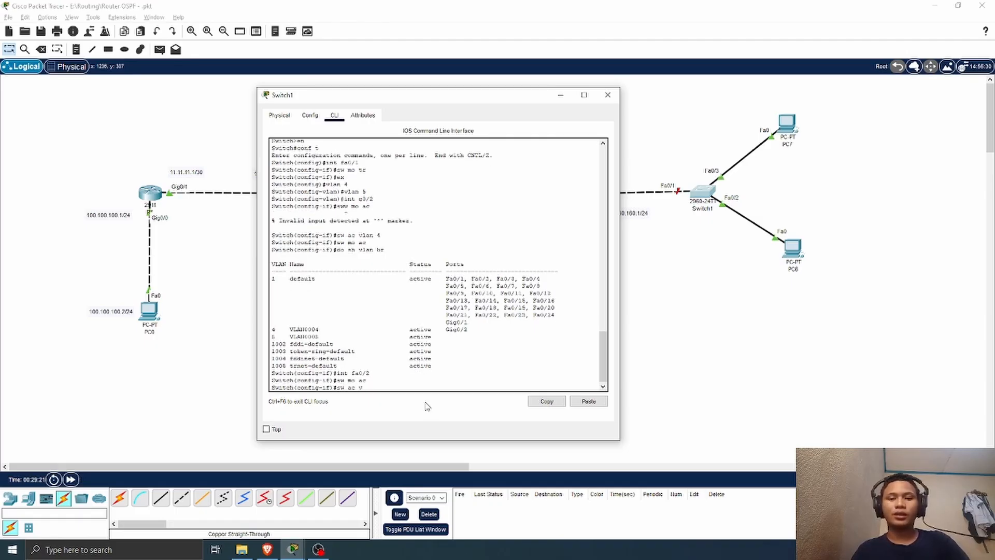
text(sw ac vlan 4)
key(Return)
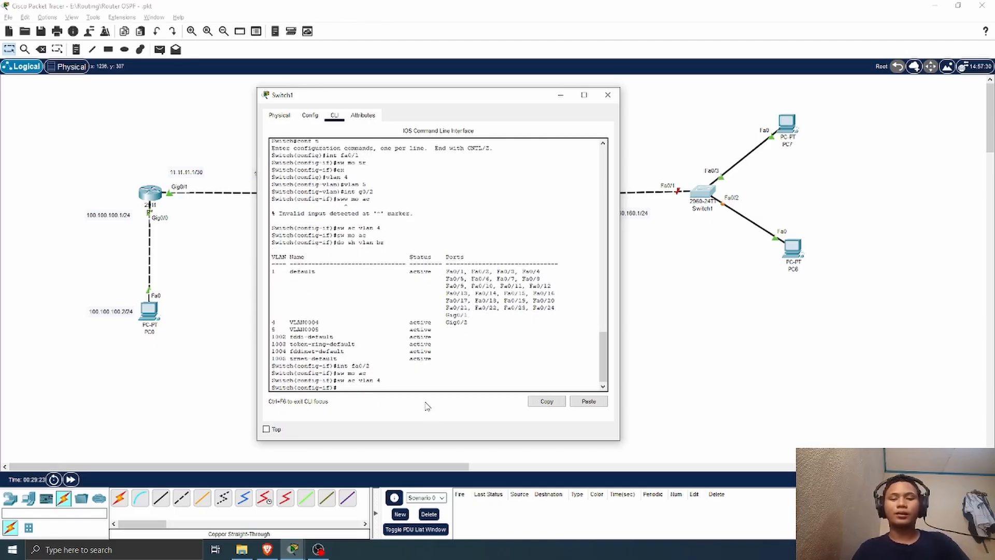
key(Up)
key(Up)
key(Up)
key(Up)
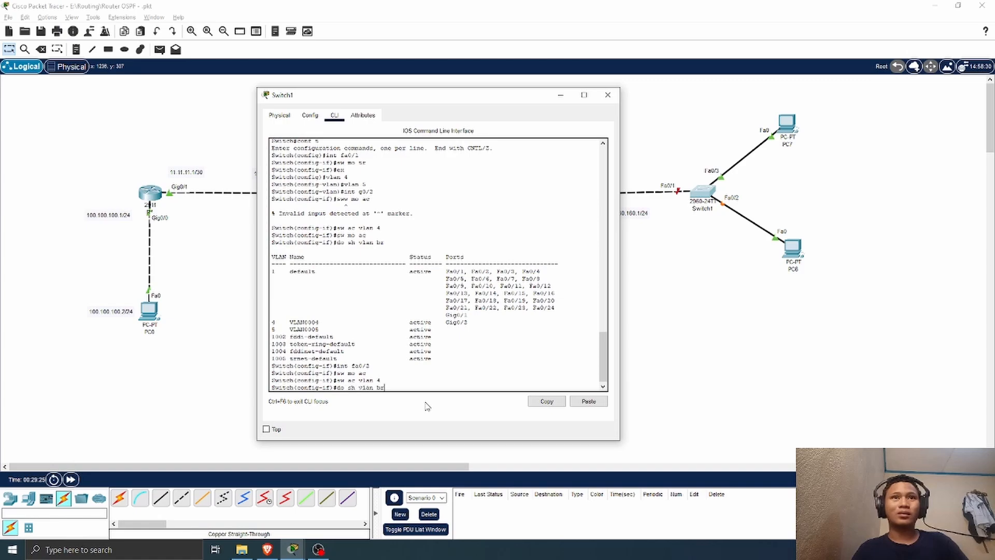
key(Return)
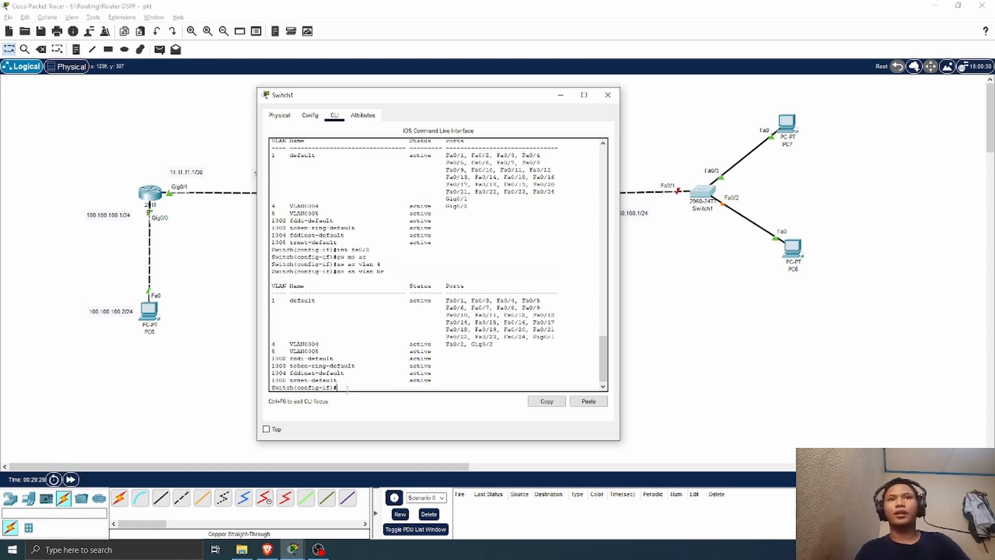
Step: Set Switch1's interface fa0/3 to access mode with sw mo ac and assign it to VLAN 5
text(in fa0/)
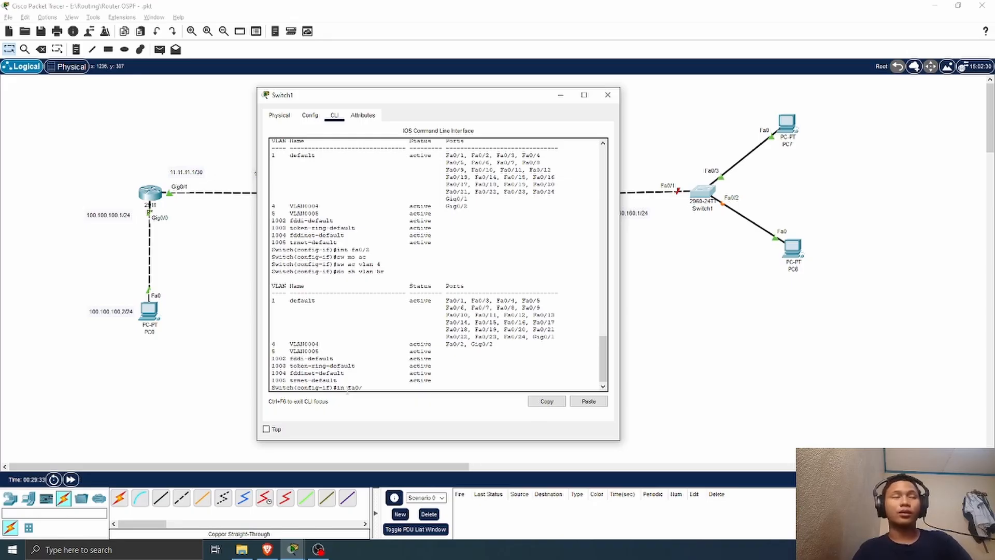
text(3)
key(Return)
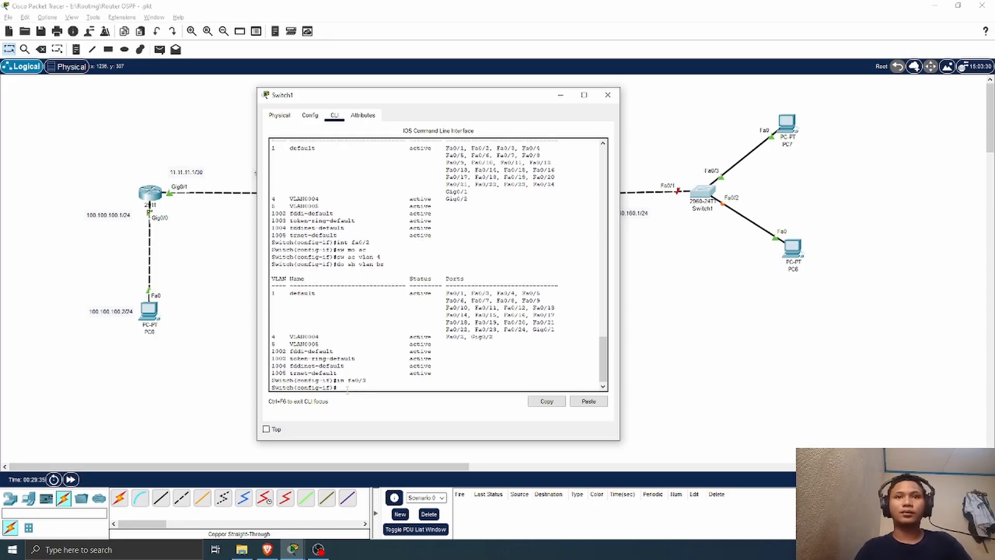
text(sw mo s)
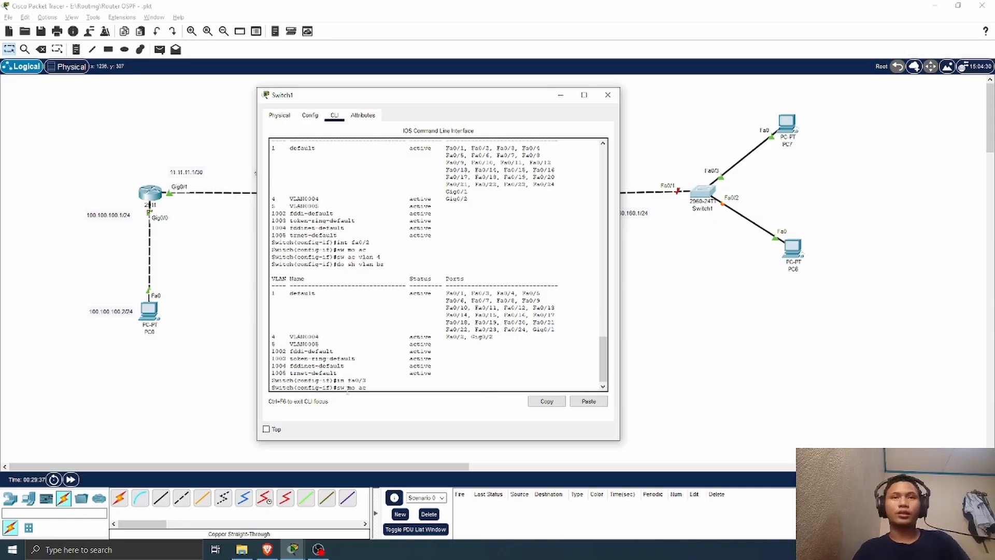
key(Return)
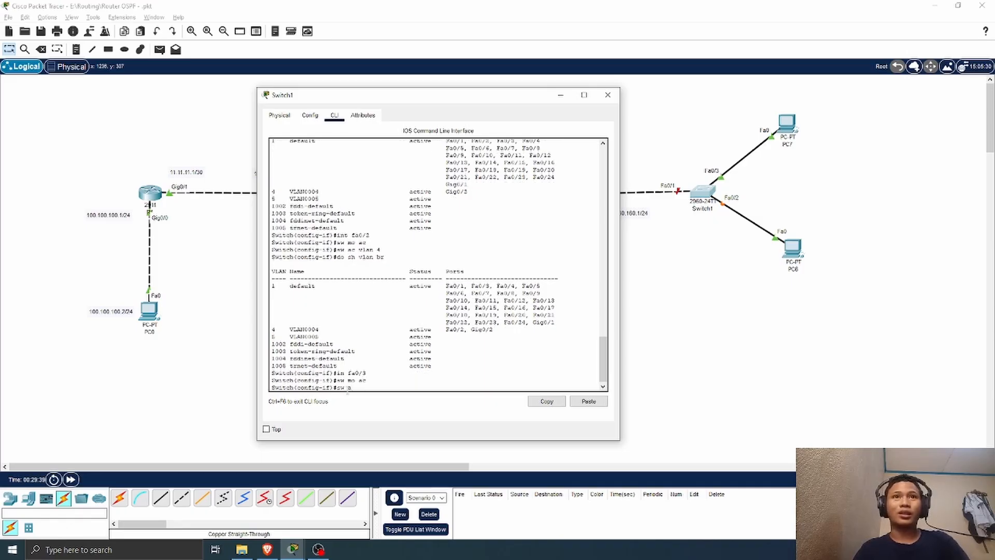
text(sw ac vla)
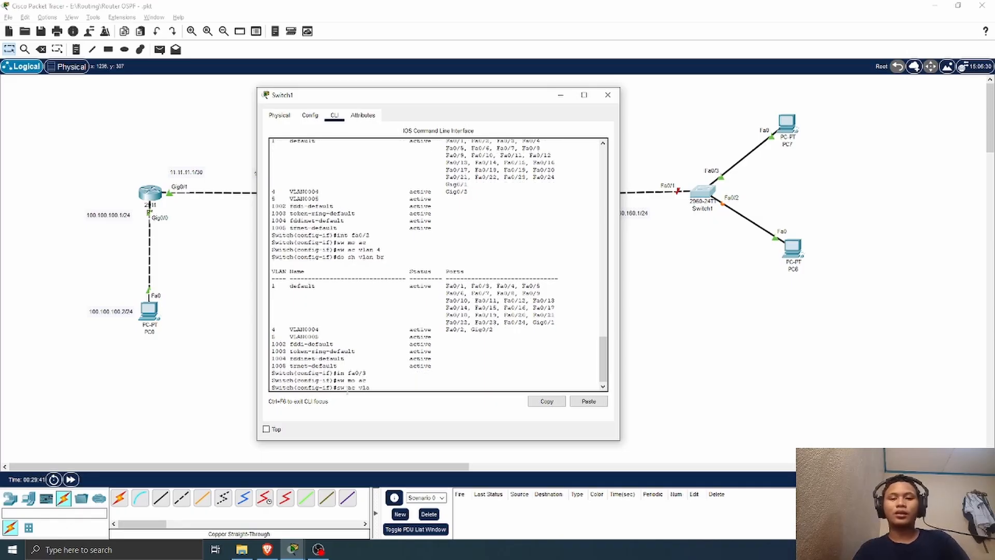
text(n 5)
key(Return)
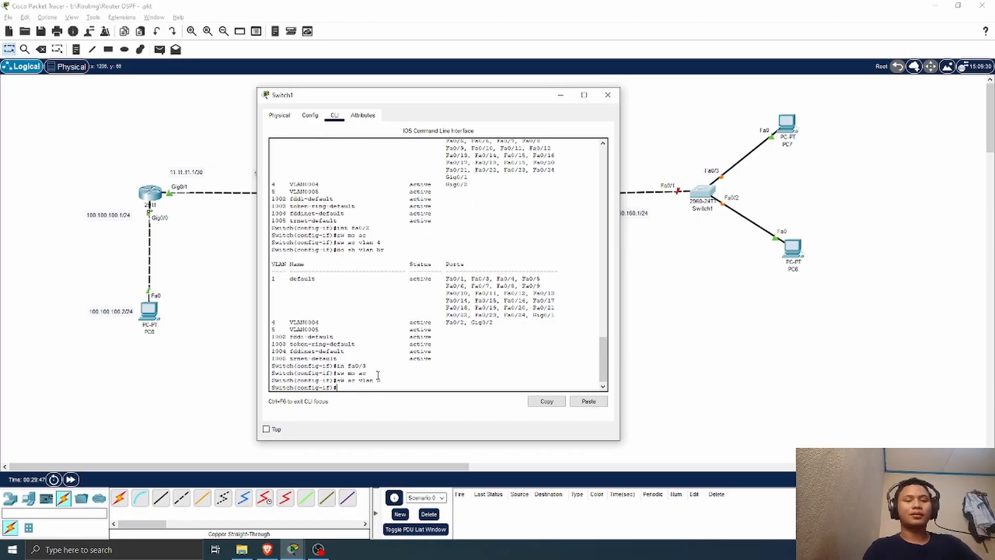
Step: Check Switch1's VLAN port assignments with do sh vlan br, close its window and fast-forward the simulation time
text(do sh vlan br)
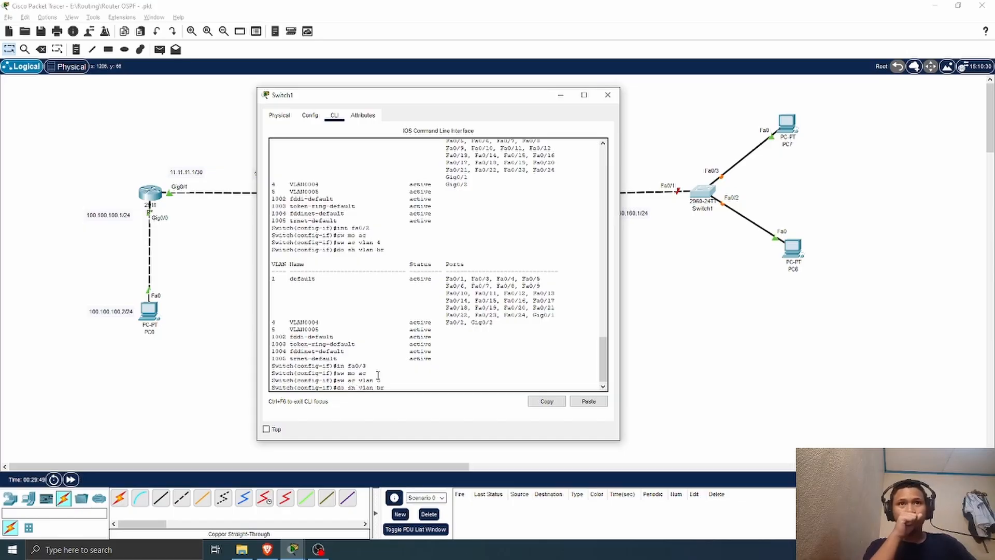
key(Return)
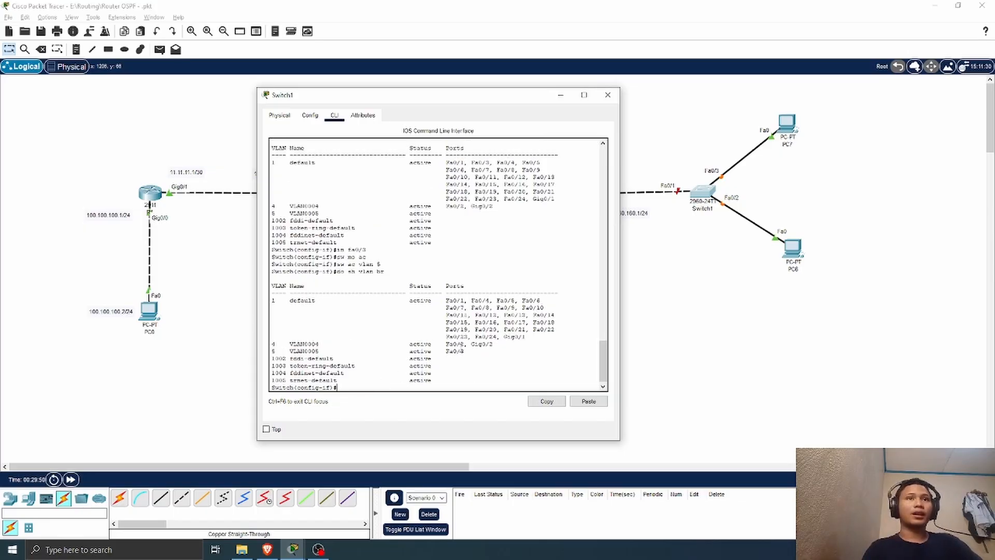
click(615, 97)
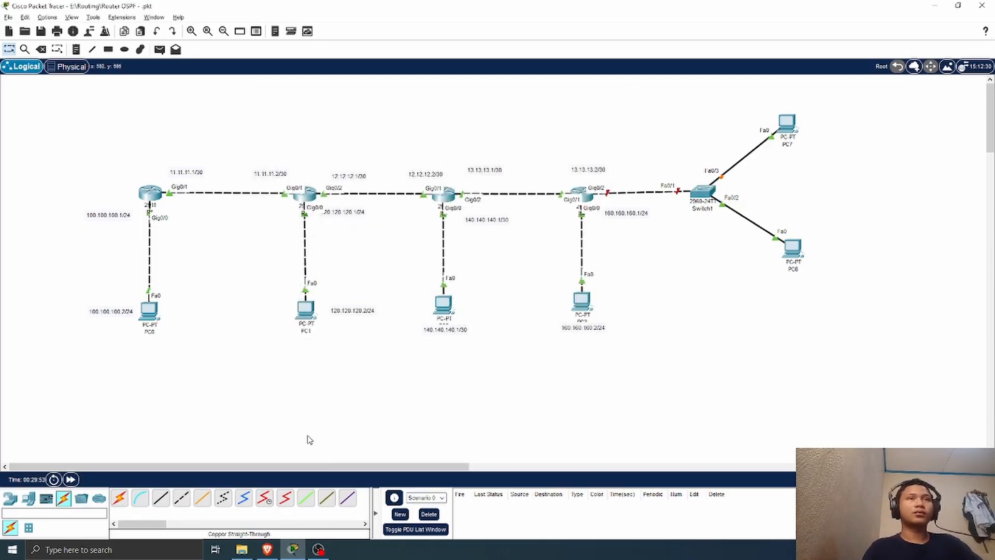
click(71, 479)
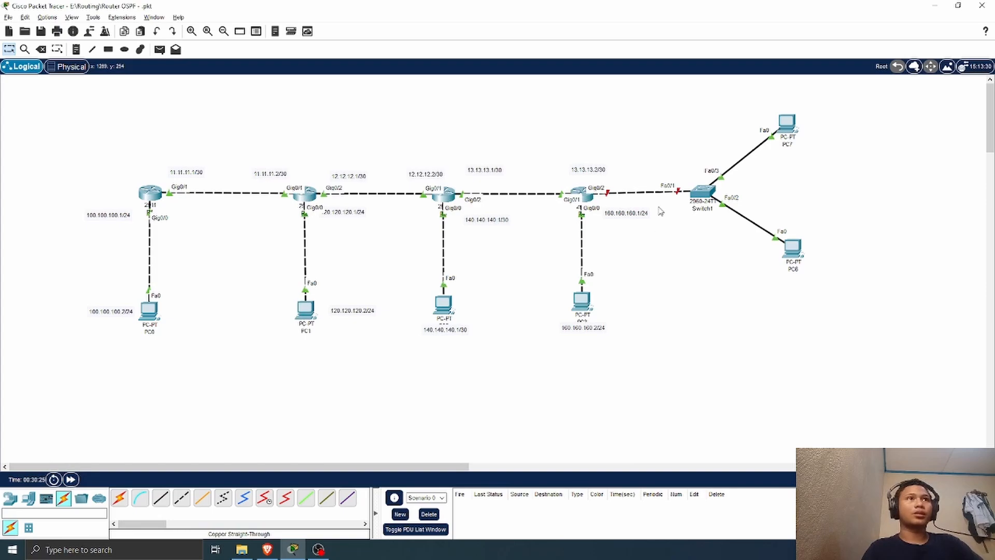
Step: Open R4's command line, leave OSPF router configuration and enable interface g0/2 with no sh
click(585, 196)
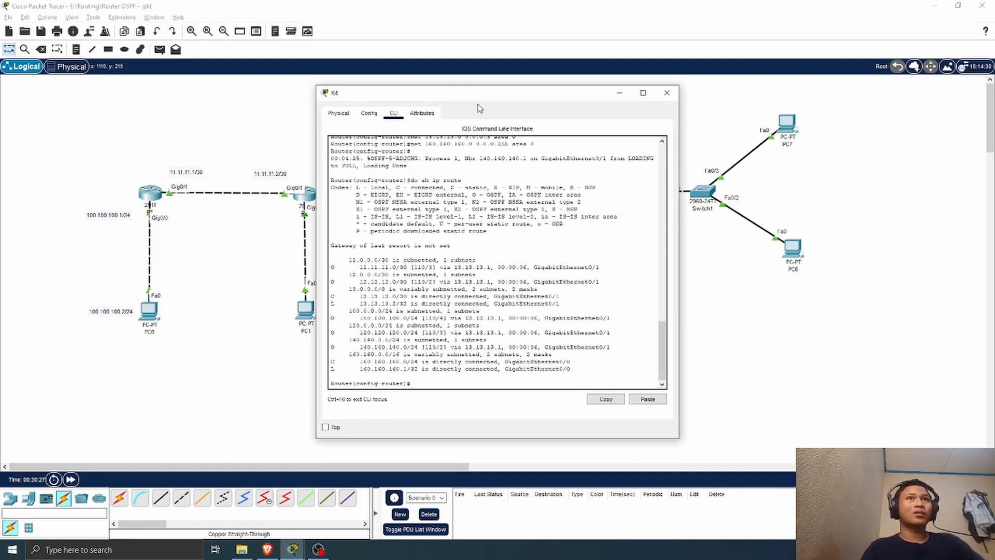
drag(481, 97, 360, 97)
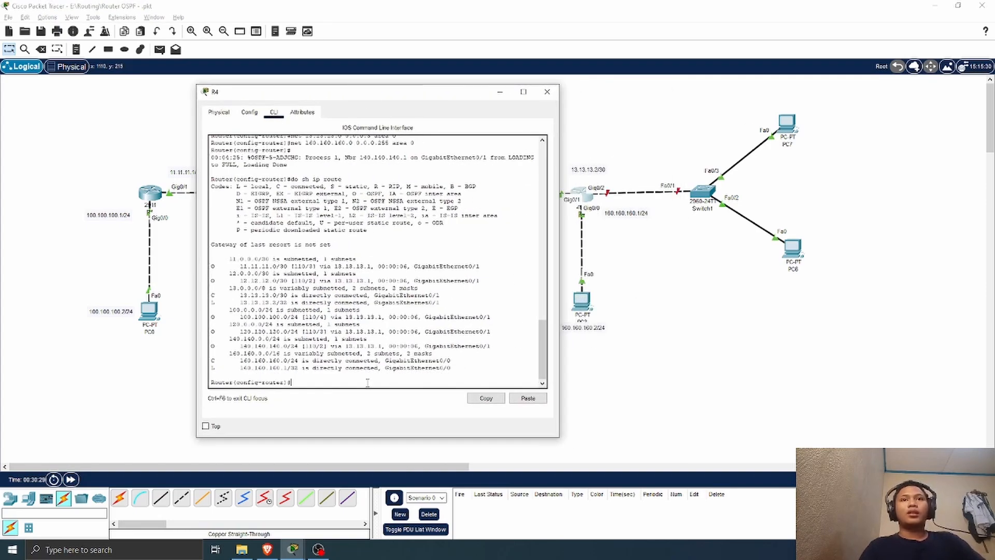
text(ex)
key(Return)
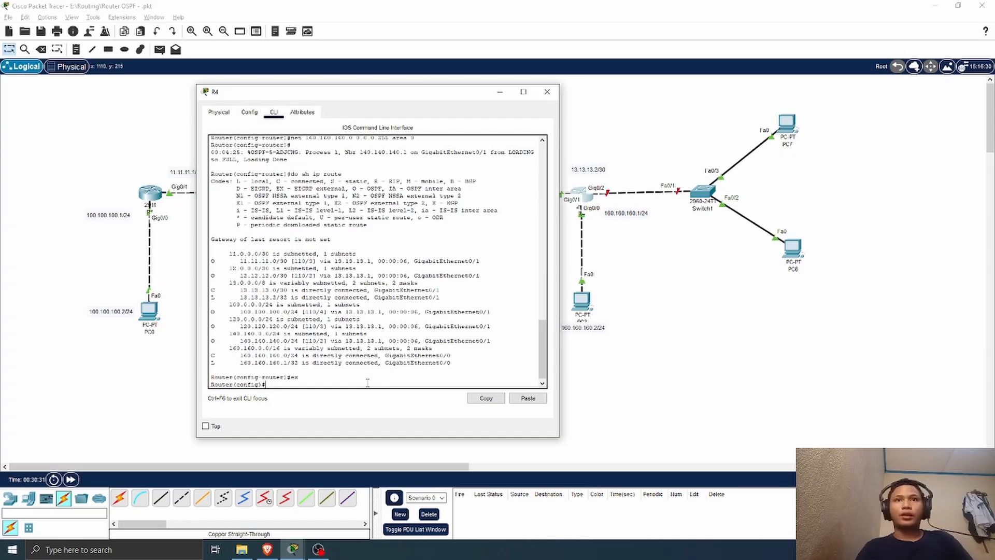
text(int g0/2)
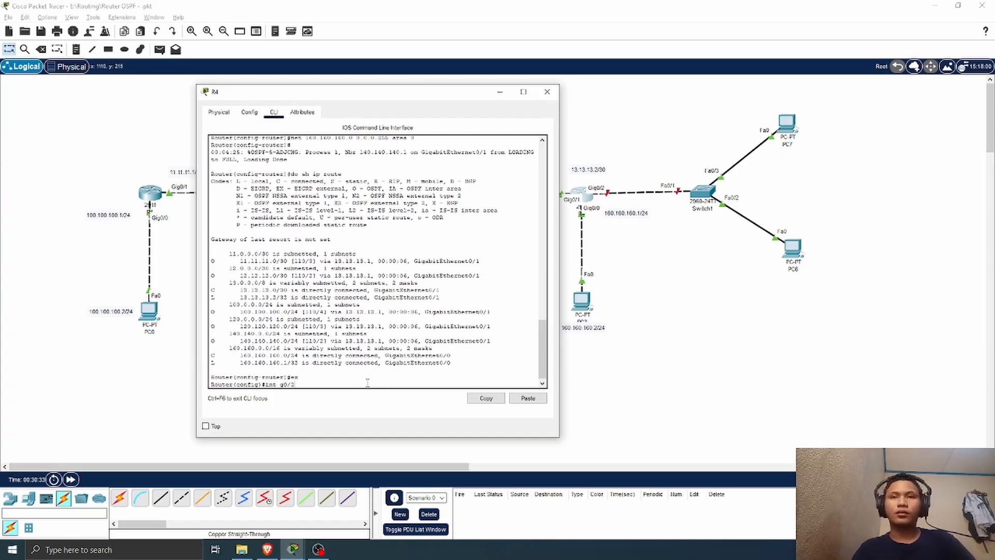
key(Return)
text(no)
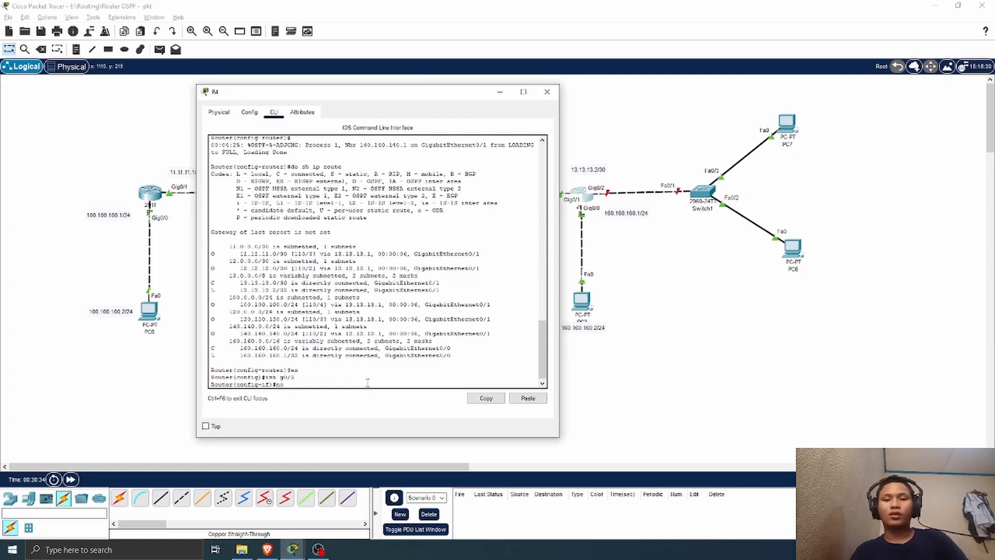
text( sh)
key(Return)
key(Return)
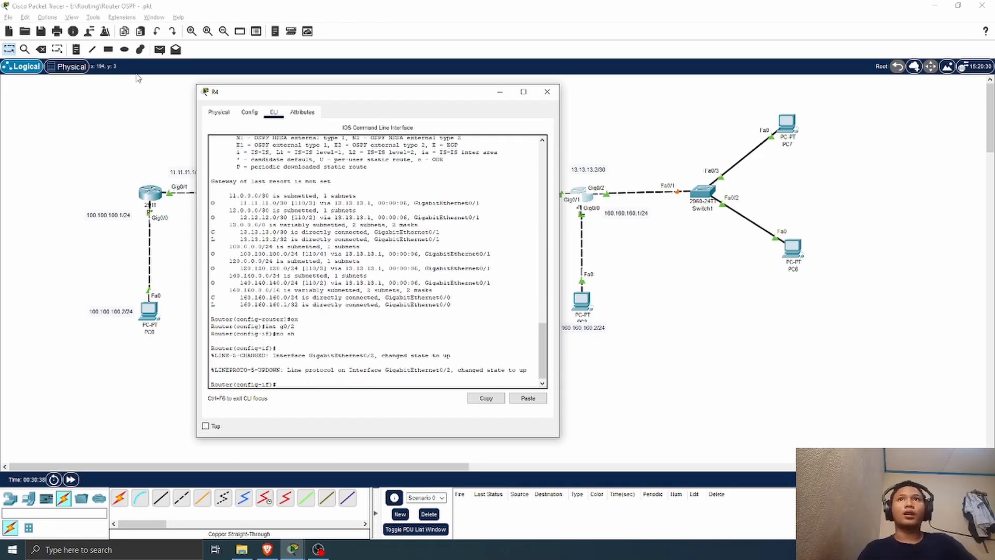
Step: Close R4's window and place a workspace note below Switch1 reading vlan 4 192.168.1.0/24
click(547, 91)
click(662, 238)
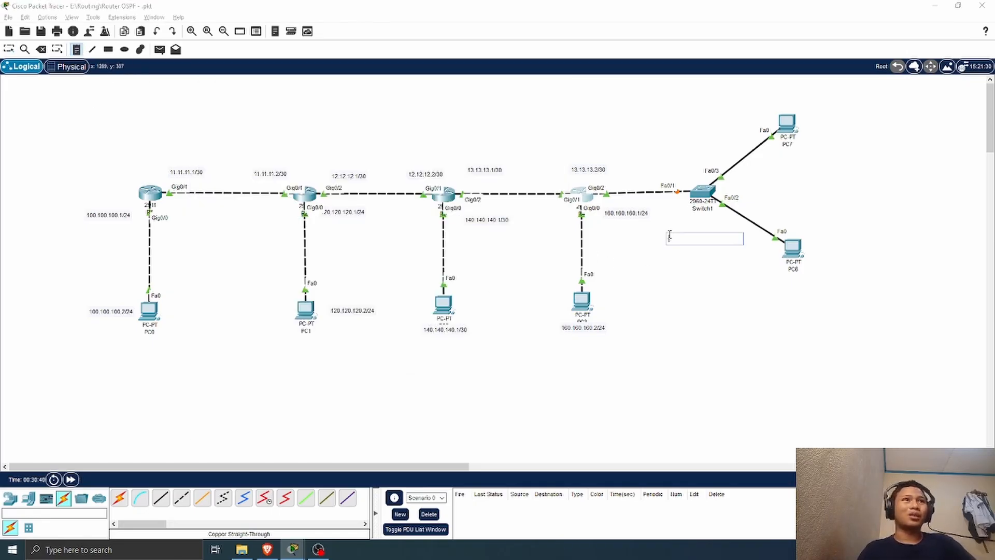
text(Vlan)
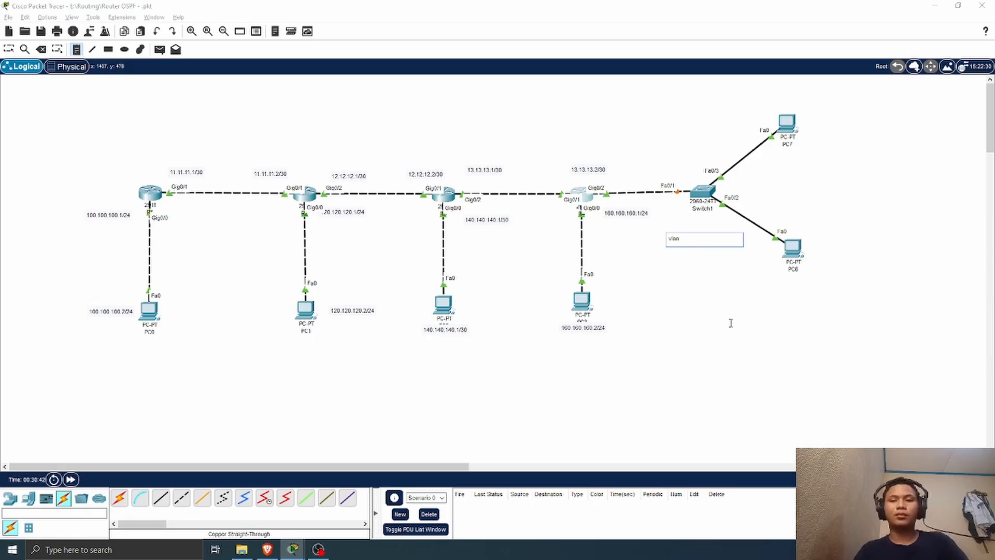
text( 4 192.168.1)
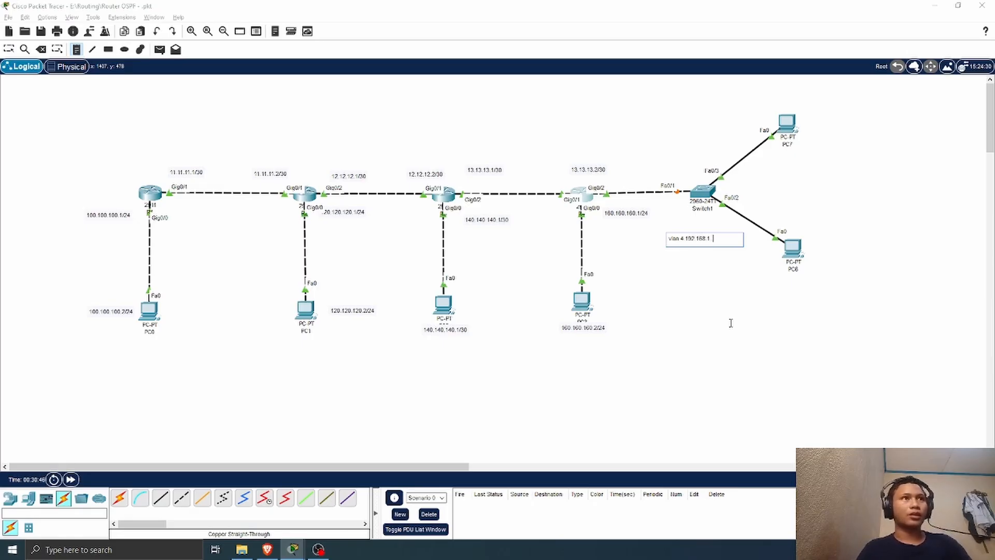
text(.0/)
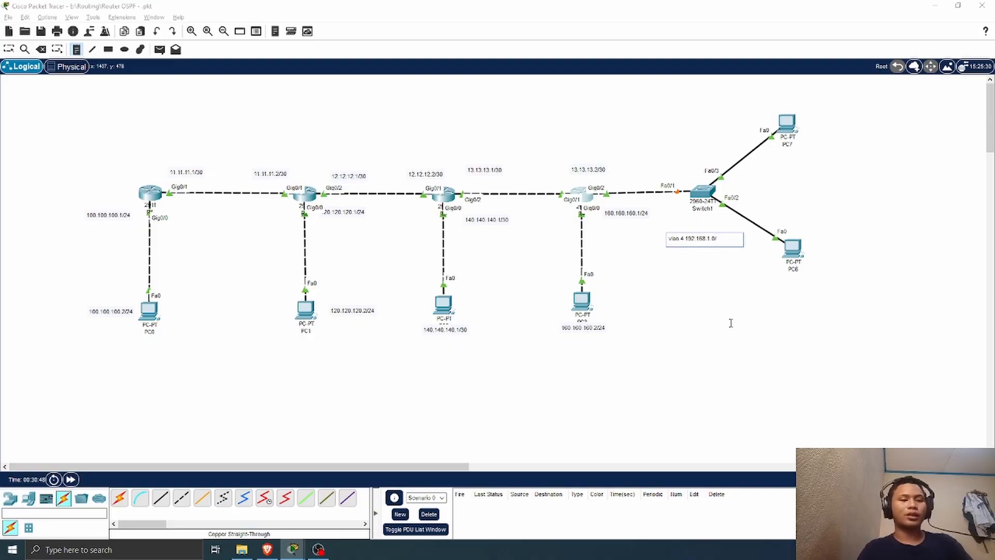
text(24)
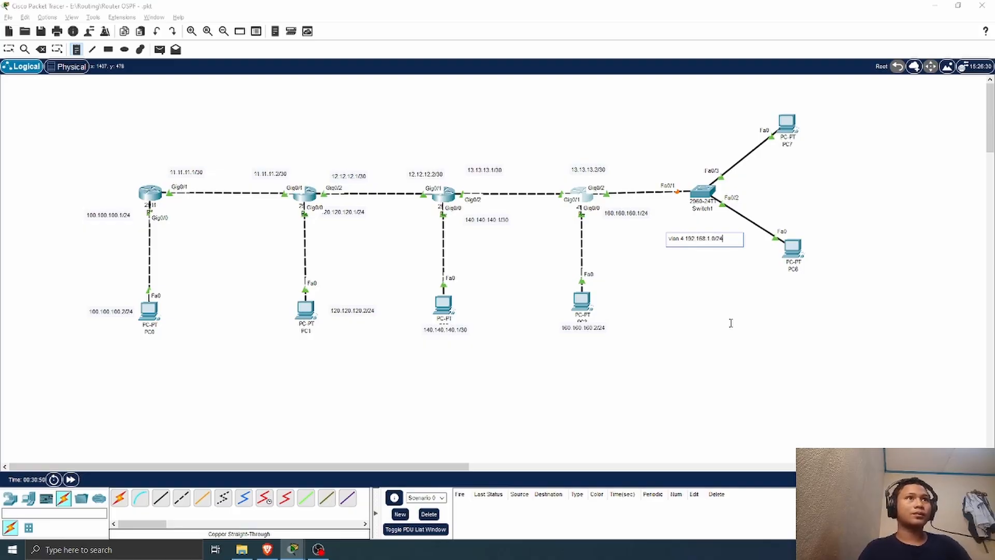
Step: Add a second line to the note reading vlan 5 192.168.2.0/24 and return to the selection tool
key(Return)
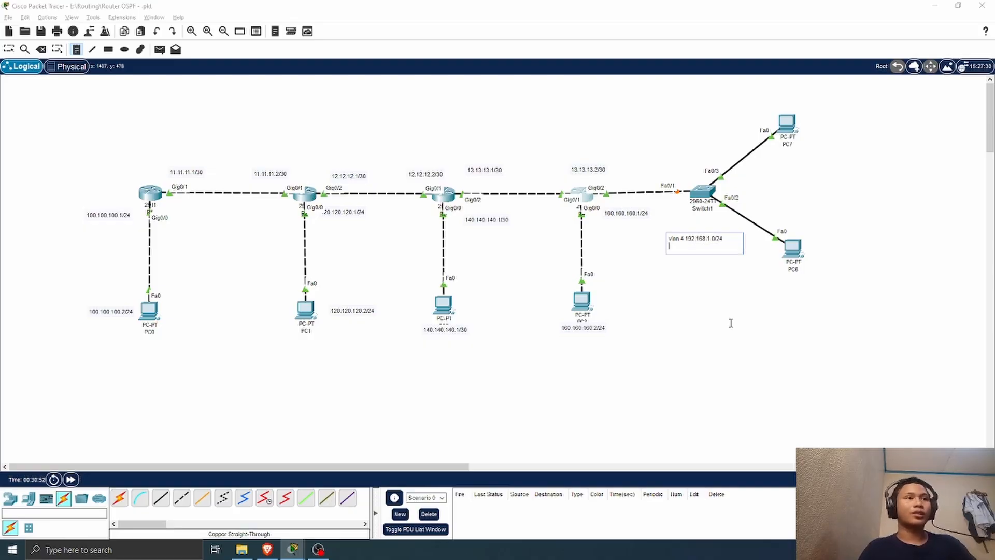
text(Vlan)
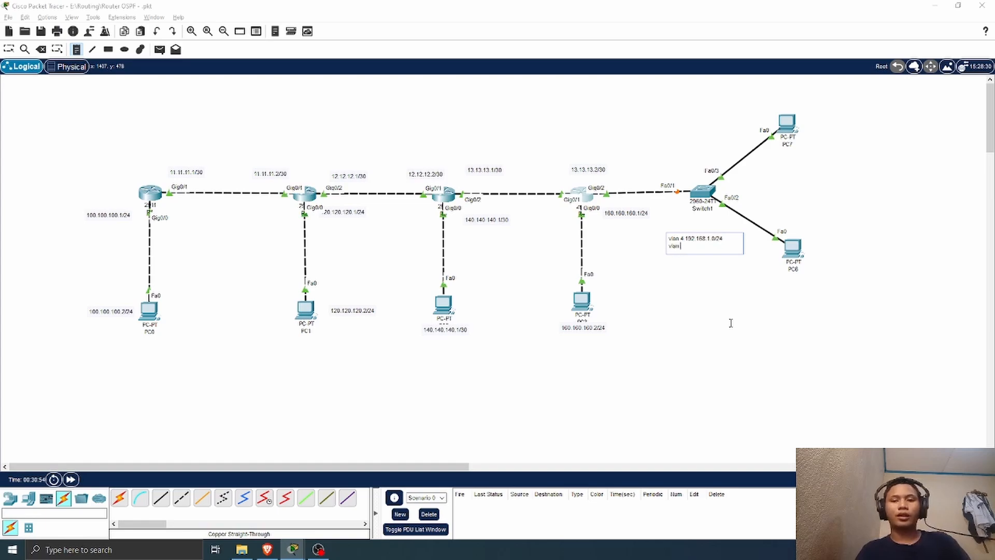
text( 5 192.168)
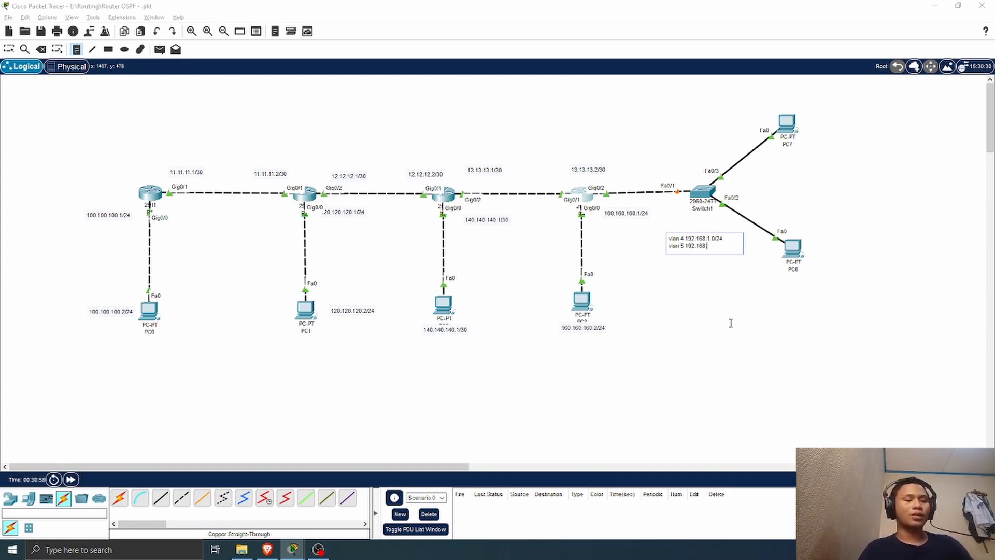
text(.2.0/4)
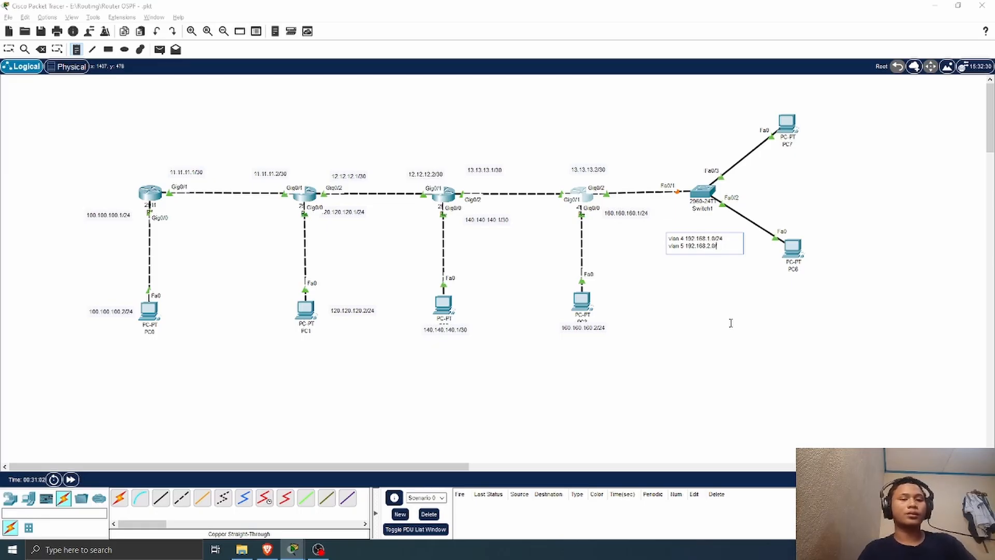
key(BackSpace)
text(24)
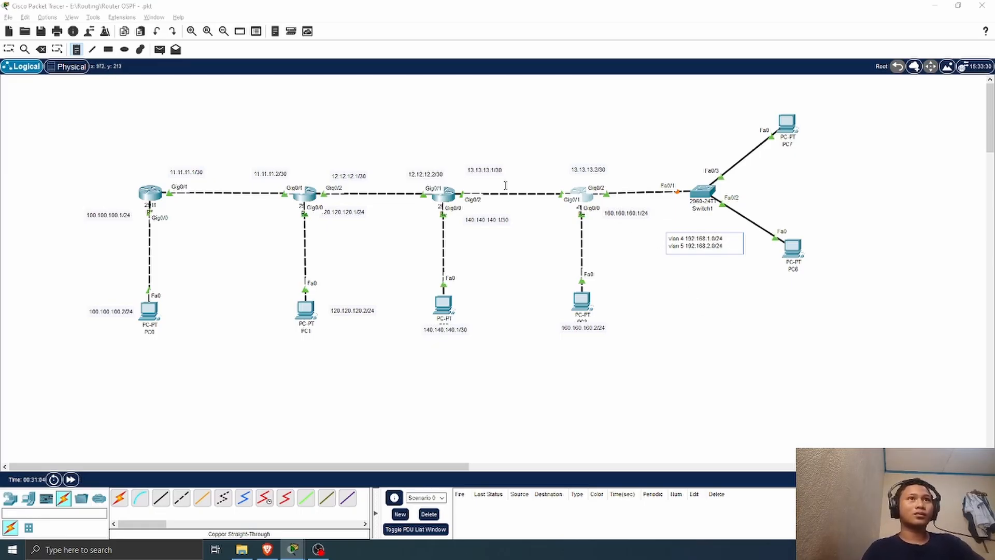
click(9, 49)
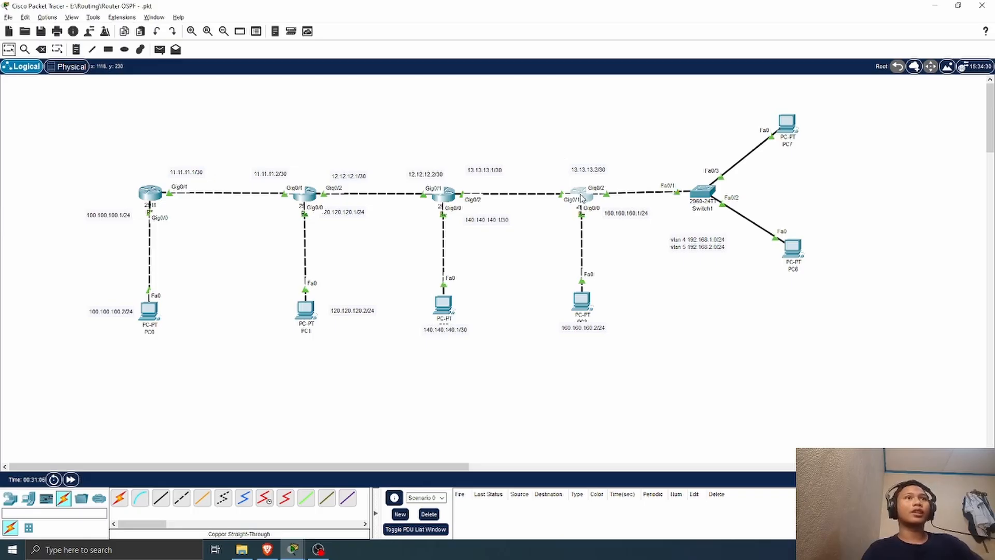
Step: In R4's command line, create subinterface g0/2.4 and tag it for VLAN 4 with encap do 4
click(580, 195)
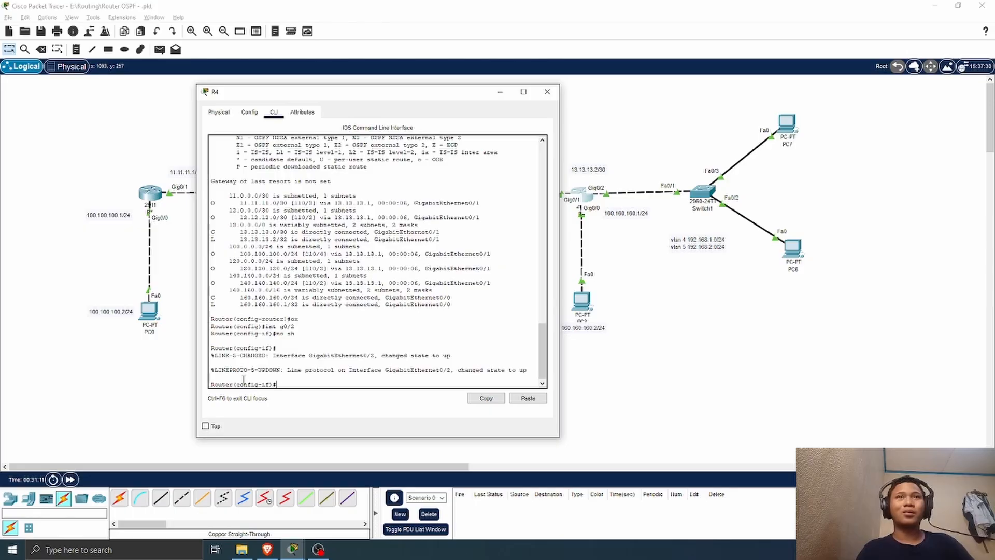
text(int g0/2)
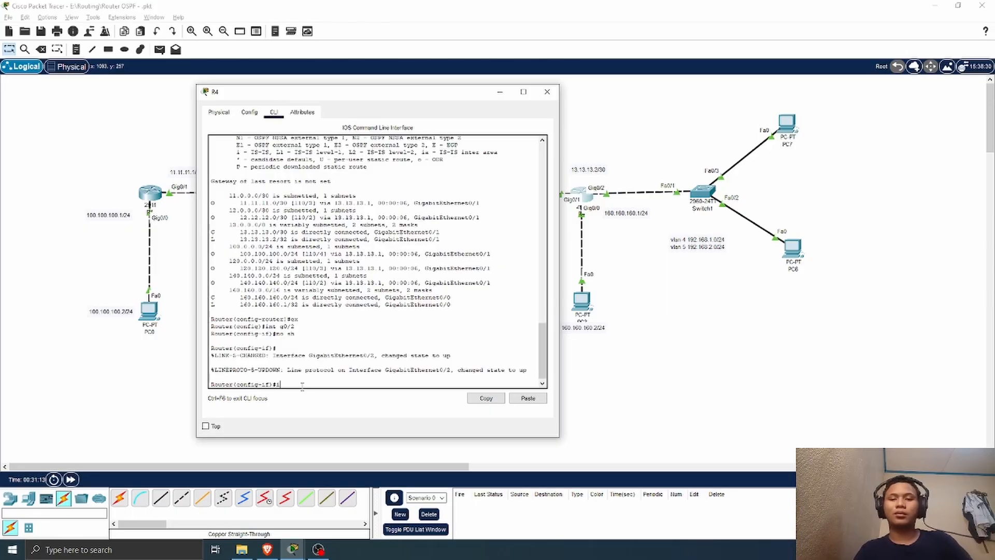
key(Return)
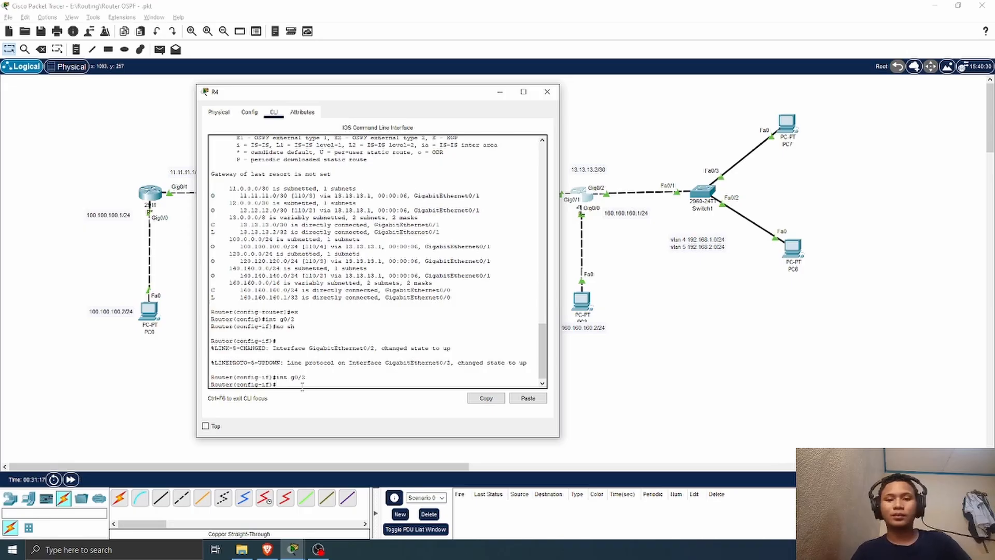
text(int g0)
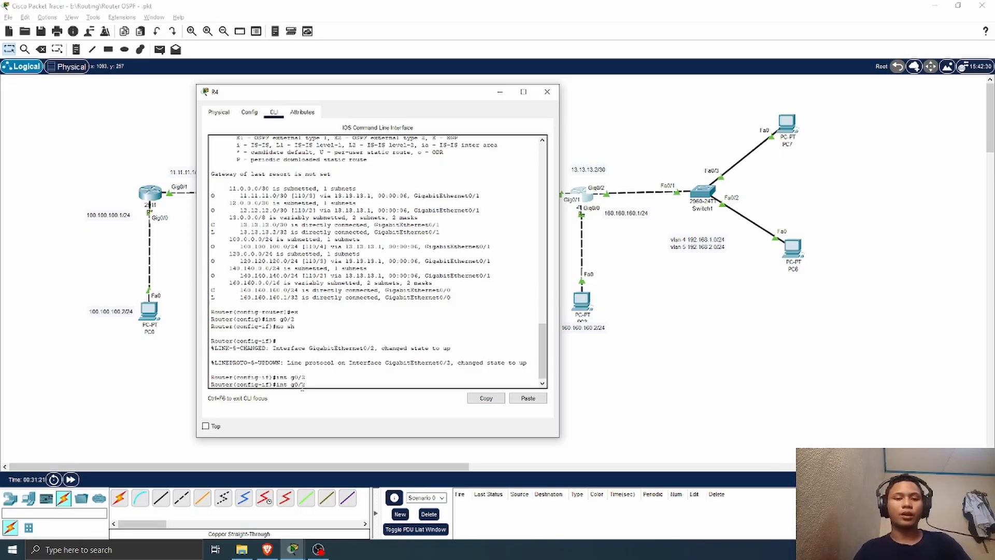
text(/2.4)
key(Return)
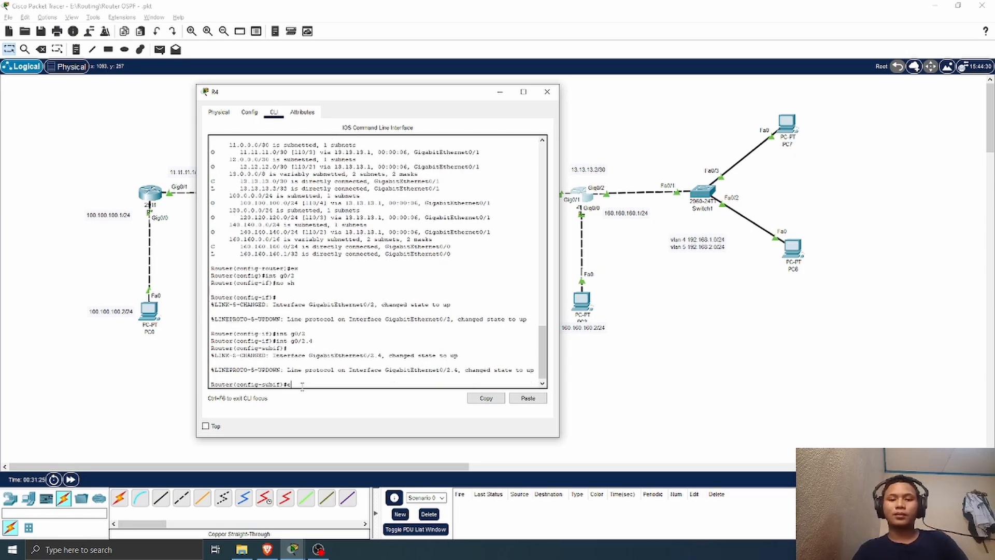
text(encap do)
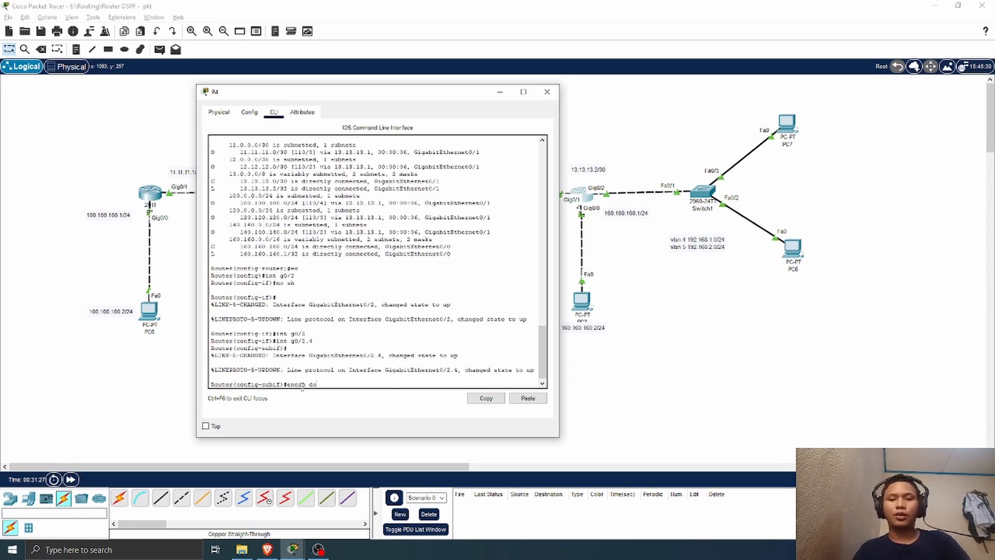
text( 4)
key(Return)
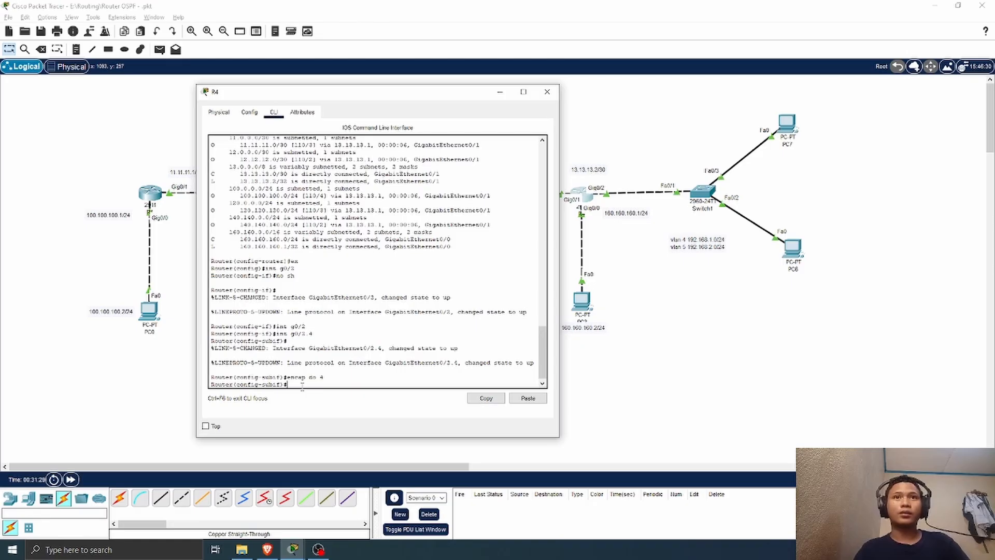
Step: Assign IP address 192.168.1.1 with mask 255.255.255.0 to R4's subinterface g0/2.4
text(ip add)
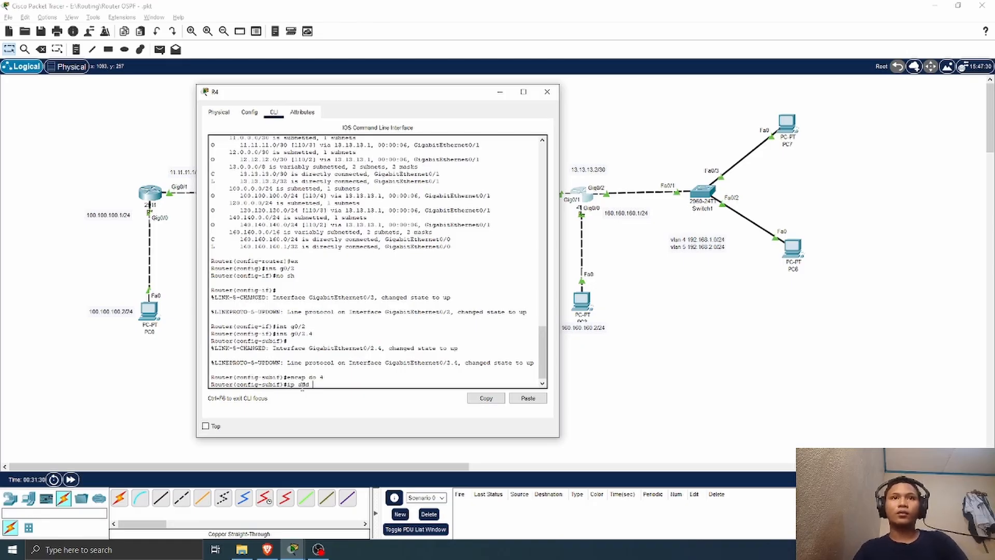
text( 192.168)
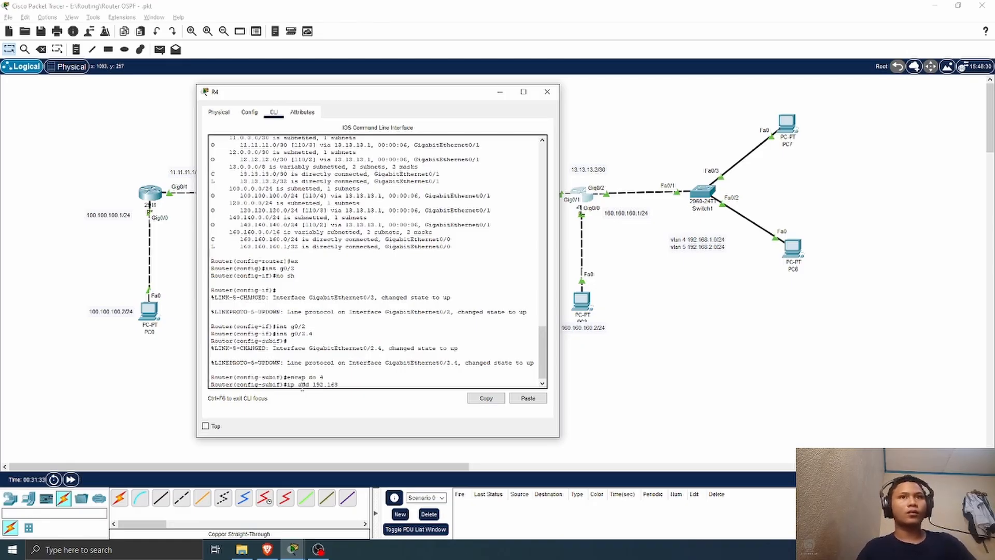
text(.1.1)
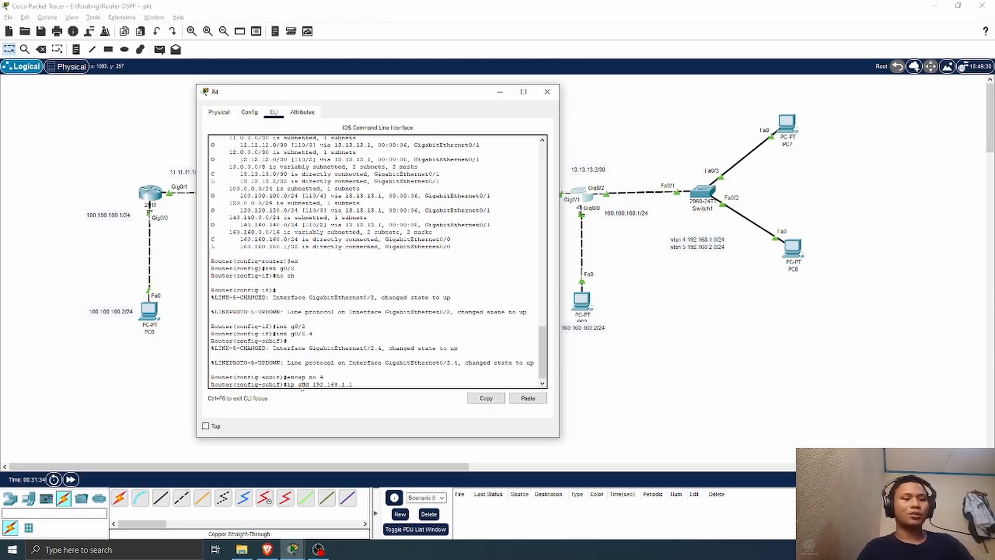
text( 255.255.255)
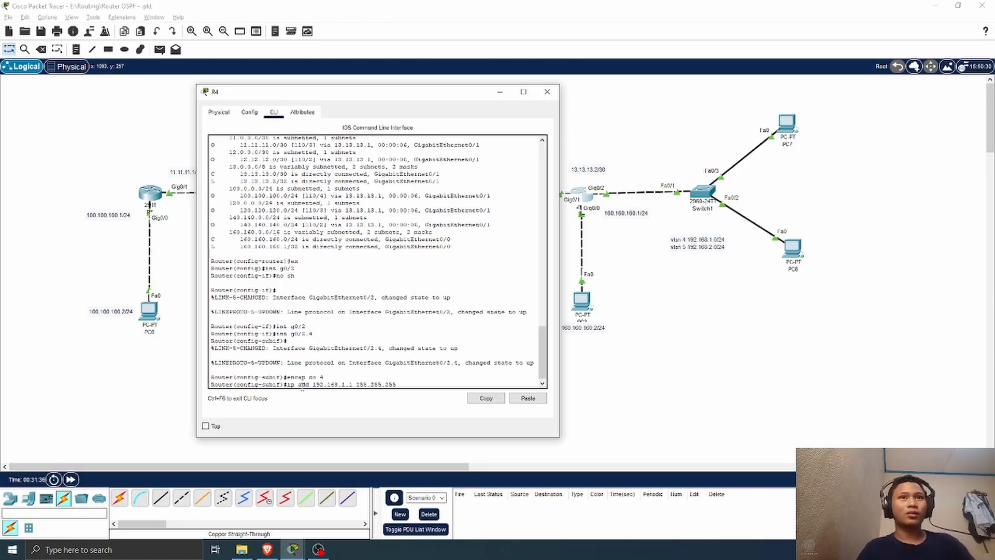
text(.0)
key(Return)
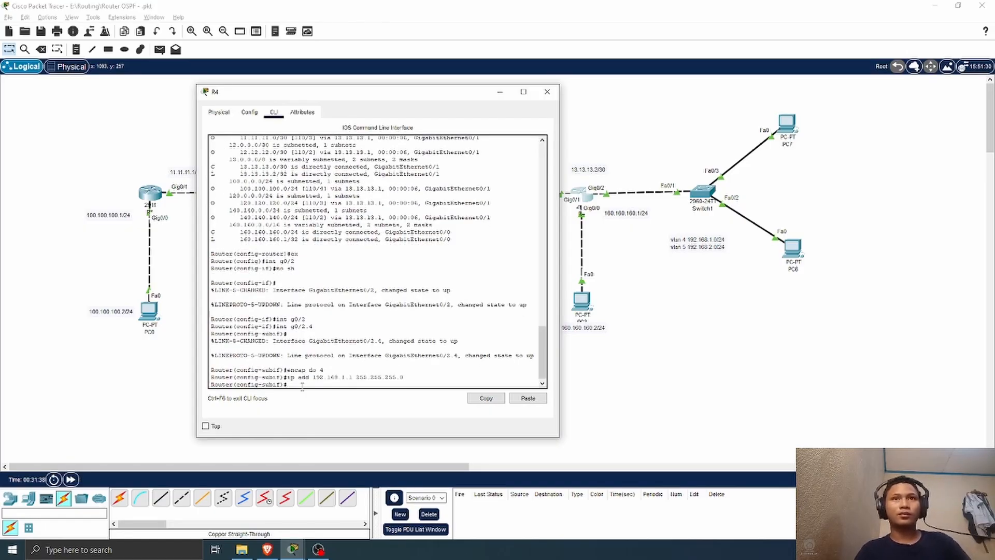
Step: Create subinterface g0/2.5 on R4 and tag it for VLAN 5 with encap do 5
text(int g0)
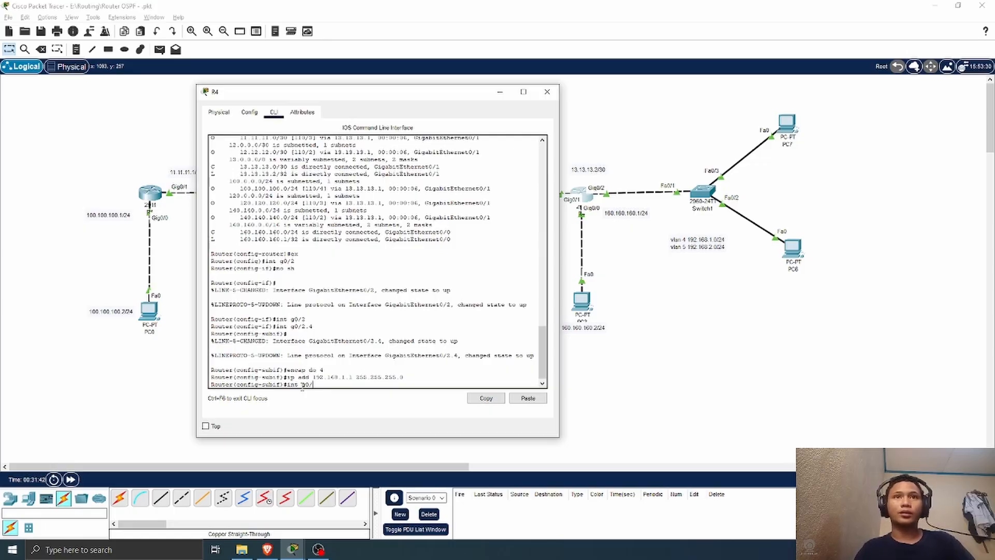
text(/2)
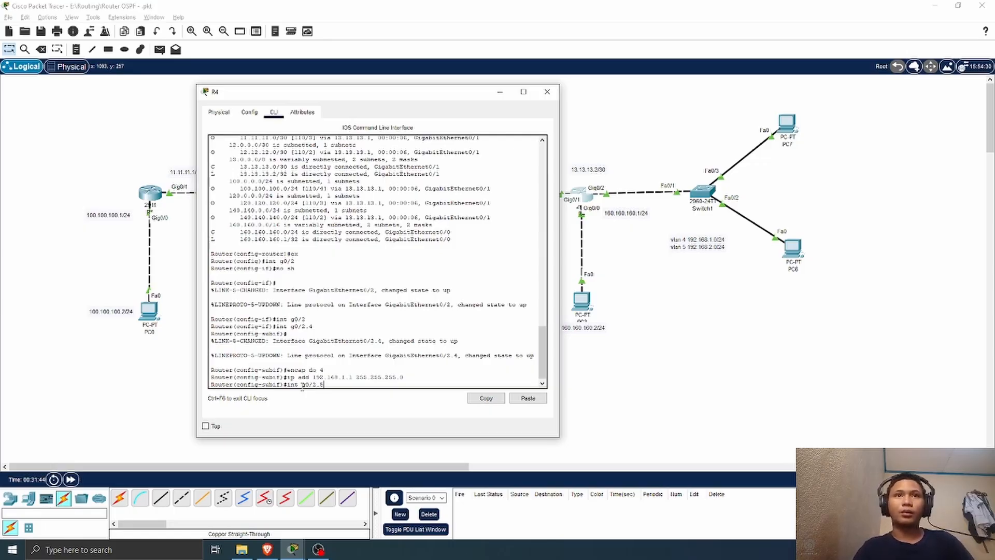
text(.5)
key(Return)
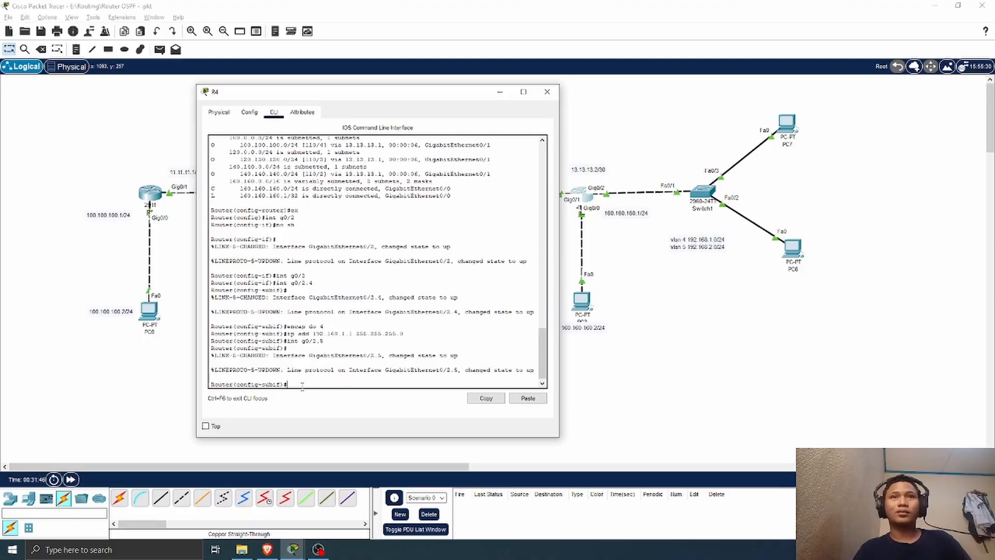
text(e)
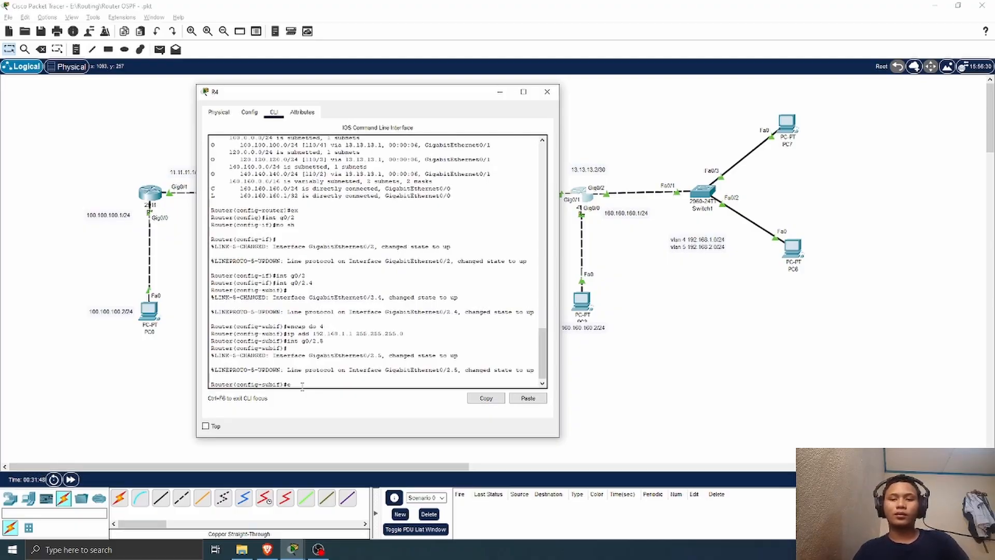
text(ncap)
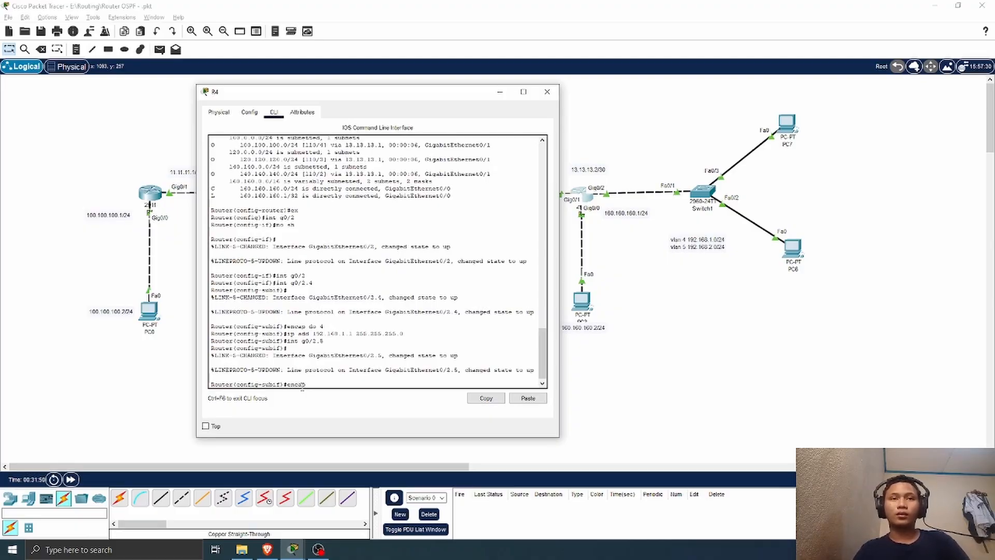
text( do 5)
key(Return)
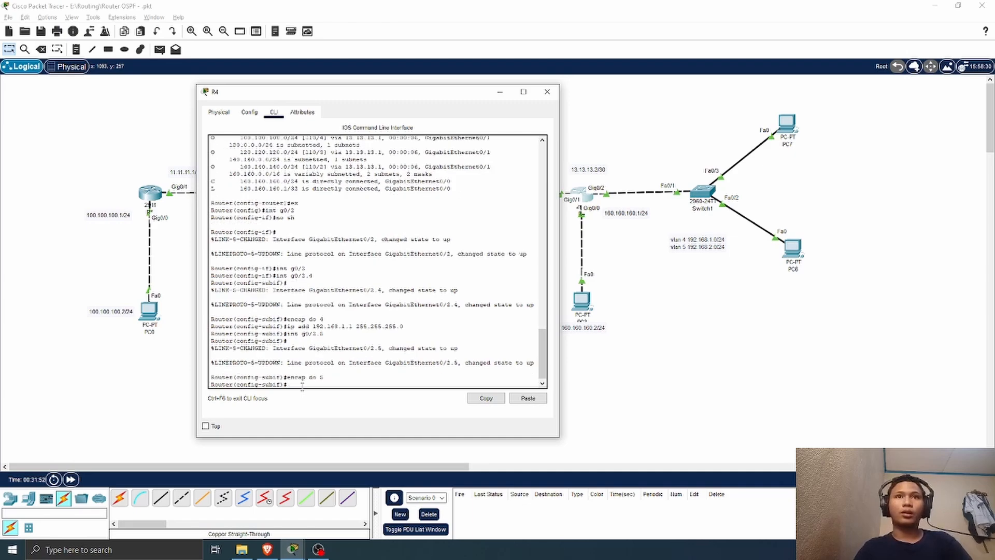
Step: Assign IP address 192.168.2.1 with mask 255.255.255.0 to R4's subinterface g0/2.5
text(ip add)
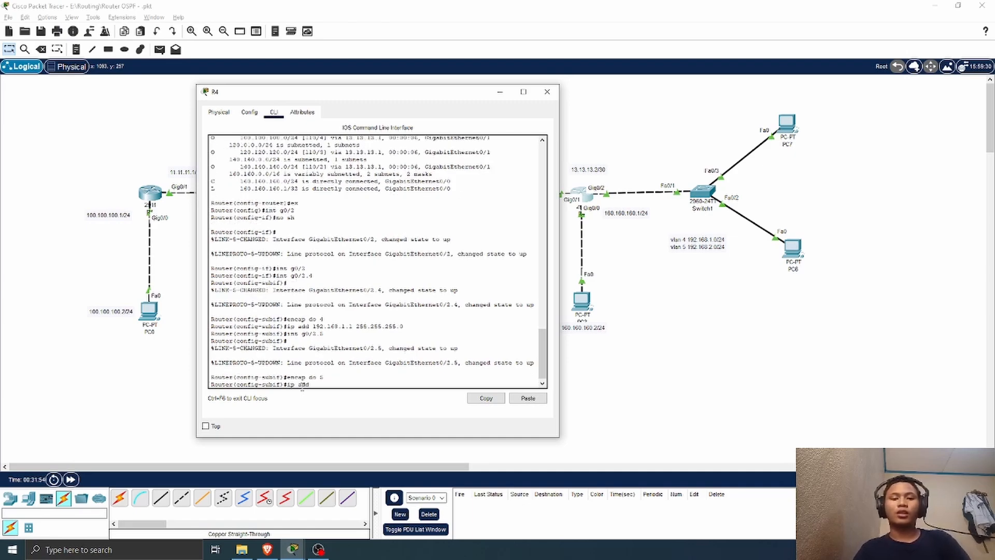
text( 192.16)
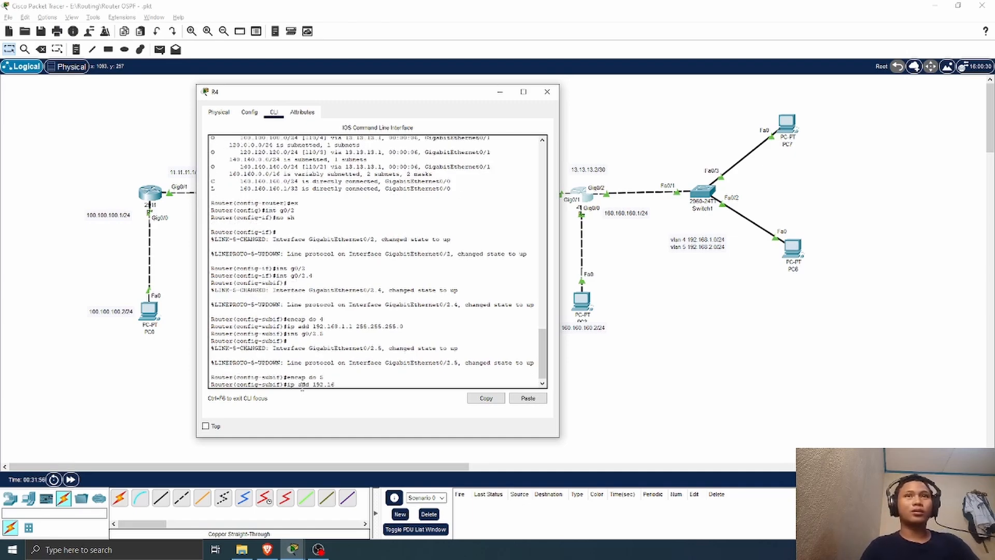
text(8.2.1 )
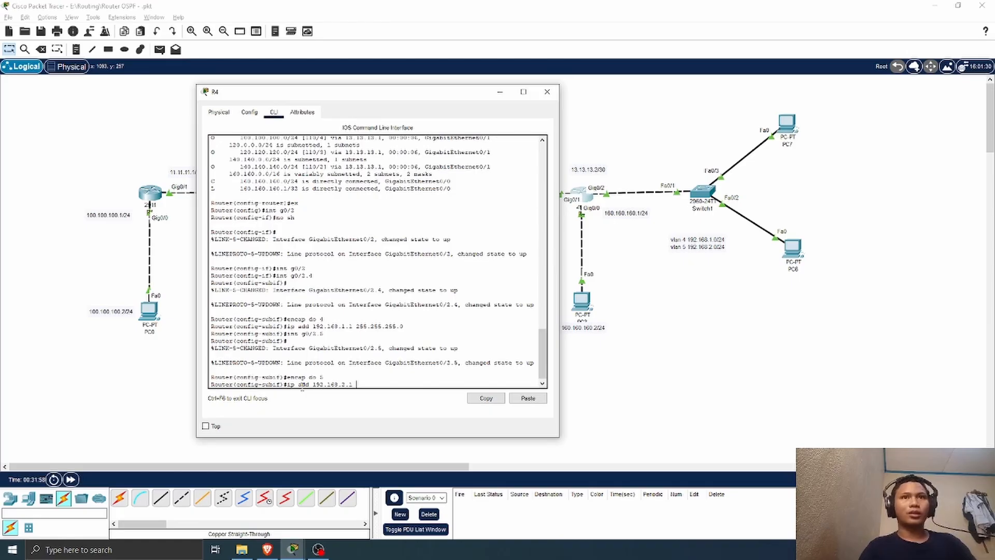
text(255.255.255.0)
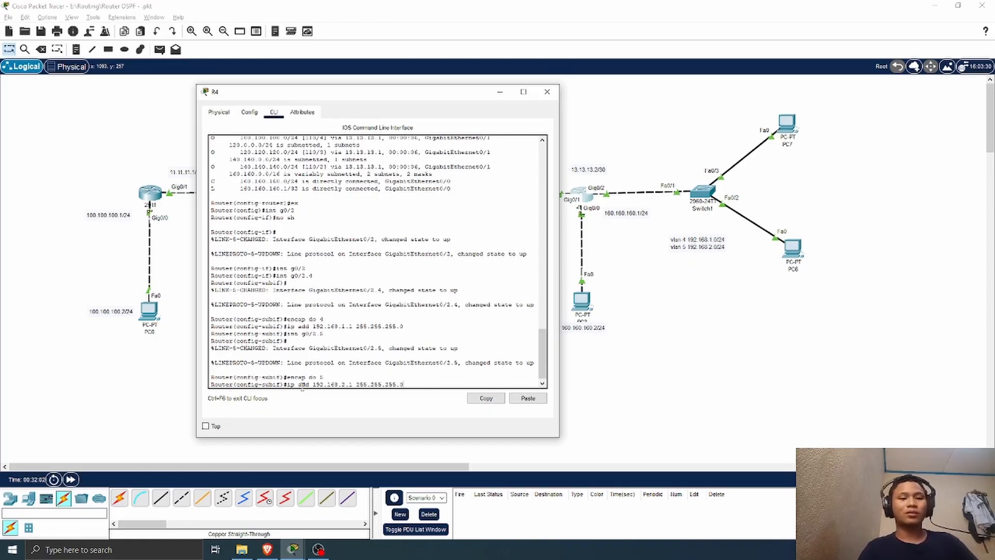
key(Return)
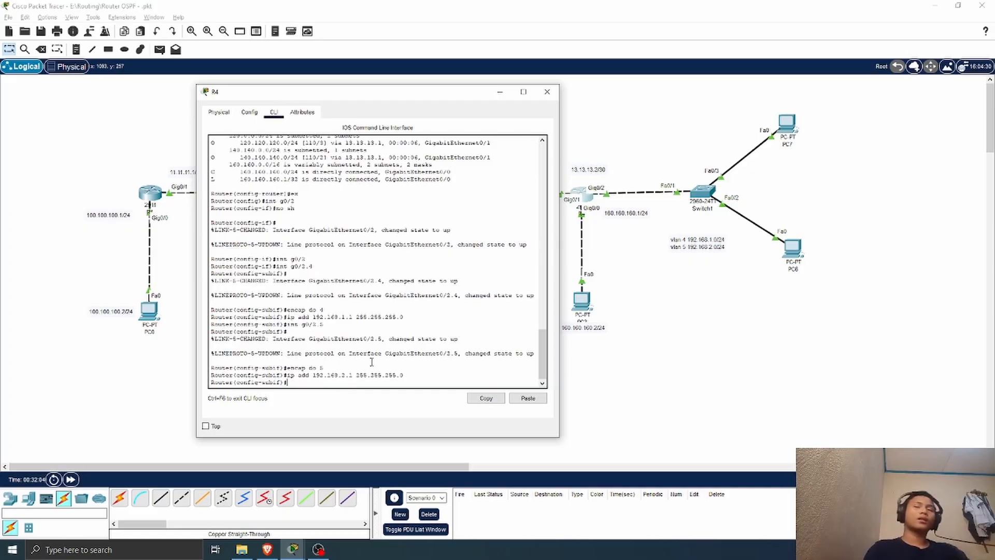
drag(280, 295, 323, 309)
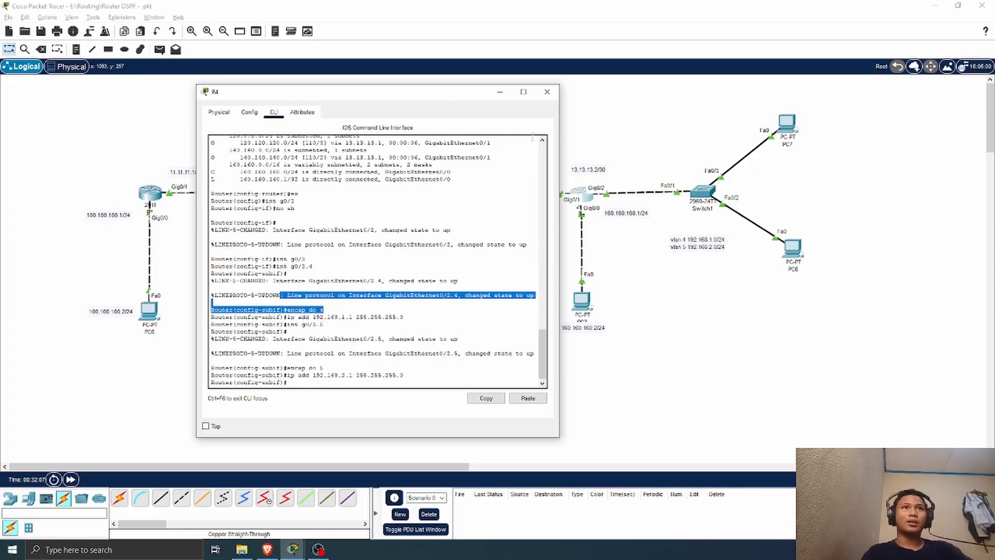
Step: Give PC6 the static IPv4 address 192.168.1.2 with subnet mask 255.255.255.0
click(546, 92)
click(799, 244)
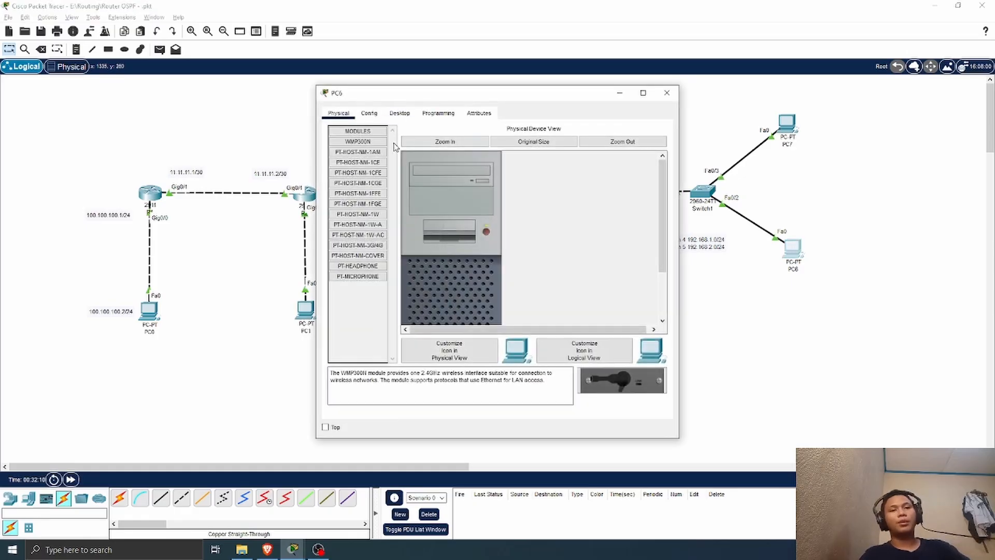
click(400, 113)
click(373, 157)
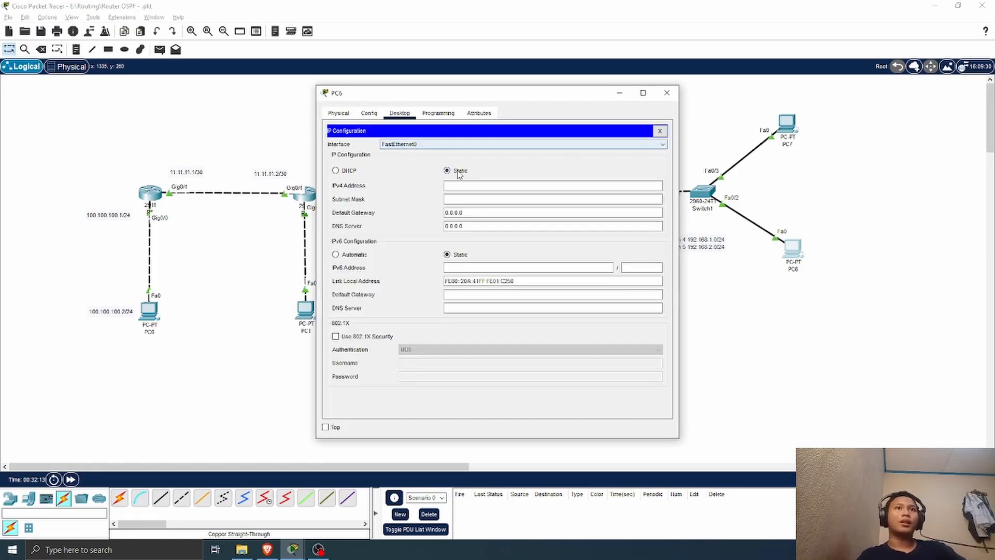
drag(514, 98, 432, 100)
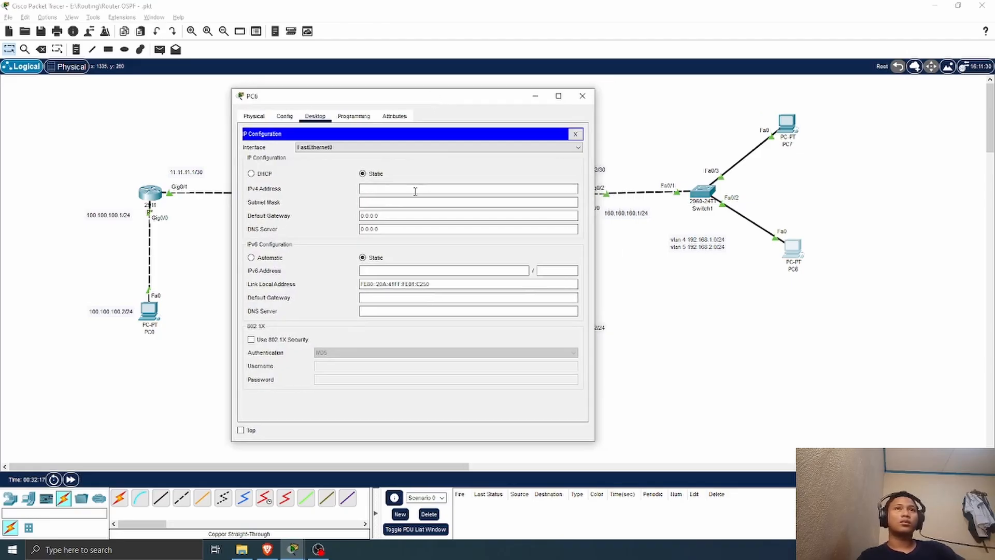
click(405, 190)
text(192.16)
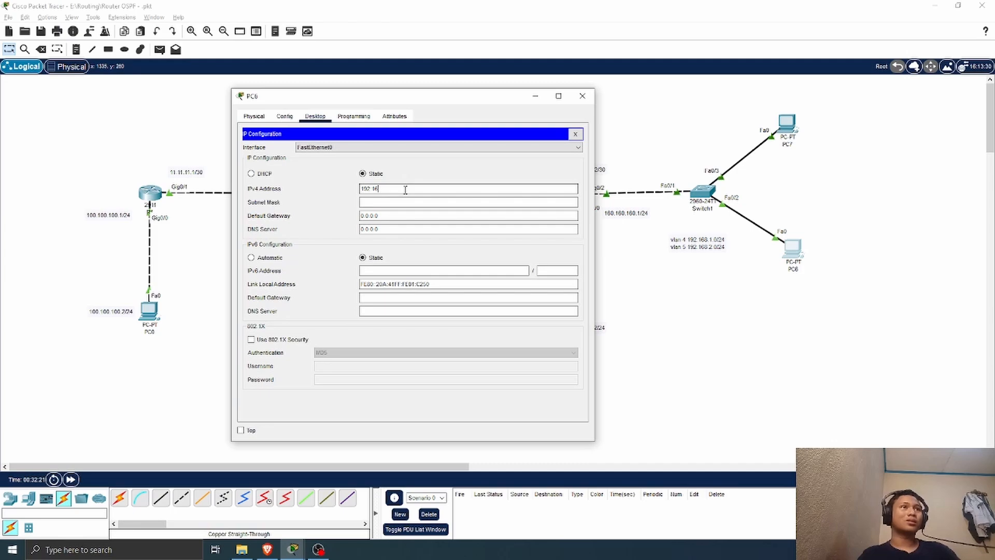
text(8)
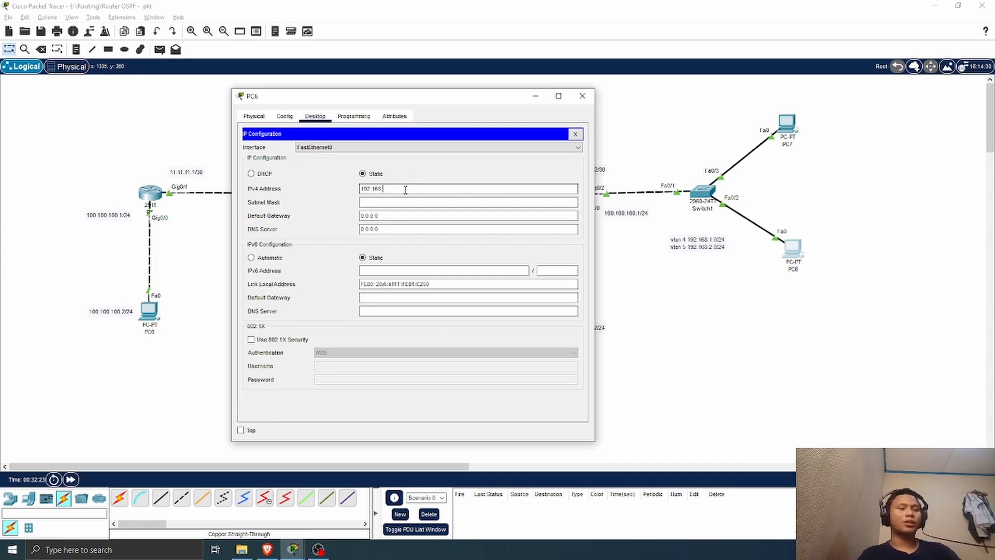
text(.1.2)
click(415, 201)
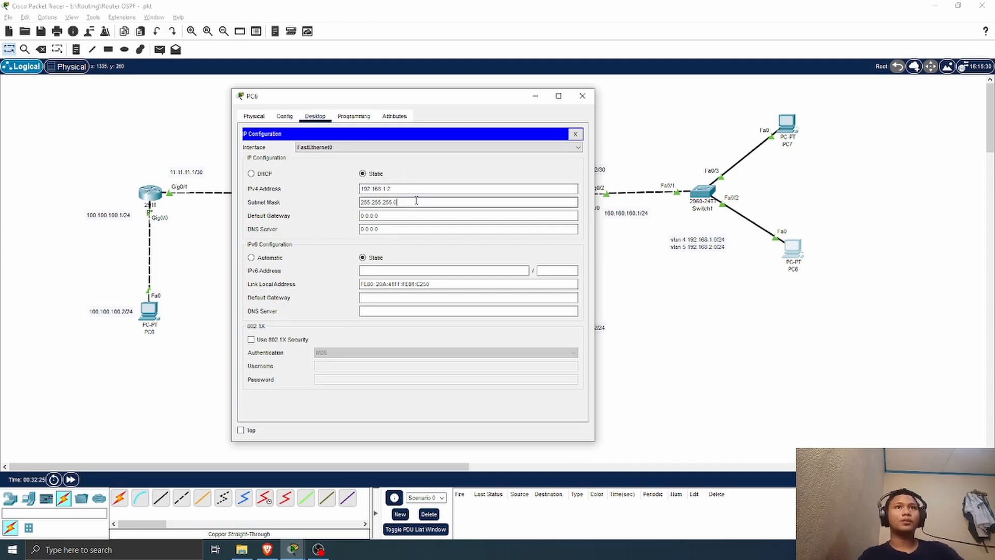
Step: Set PC6's default gateway to 192.168.1.1 and close its configuration window
drag(399, 217, 344, 217)
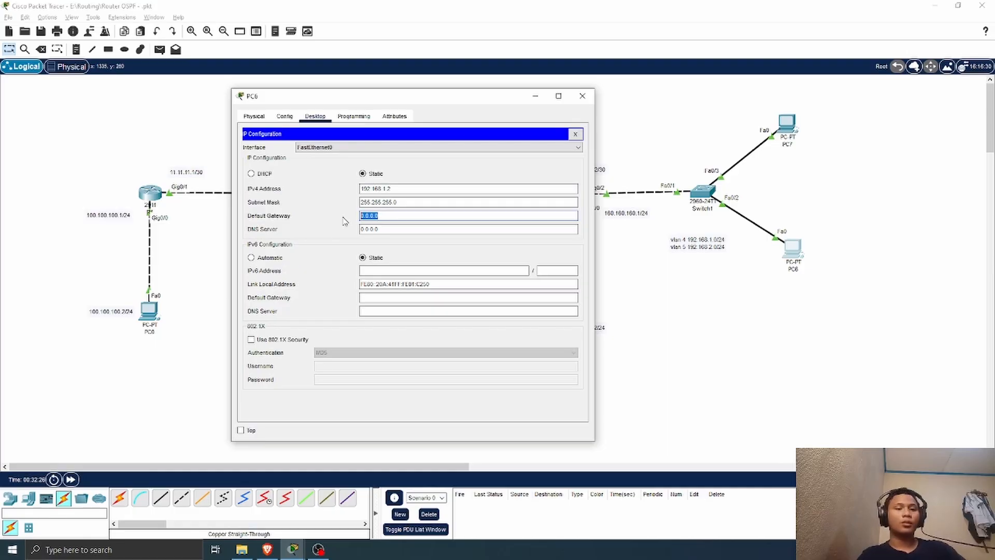
key(BackSpace)
text(192.)
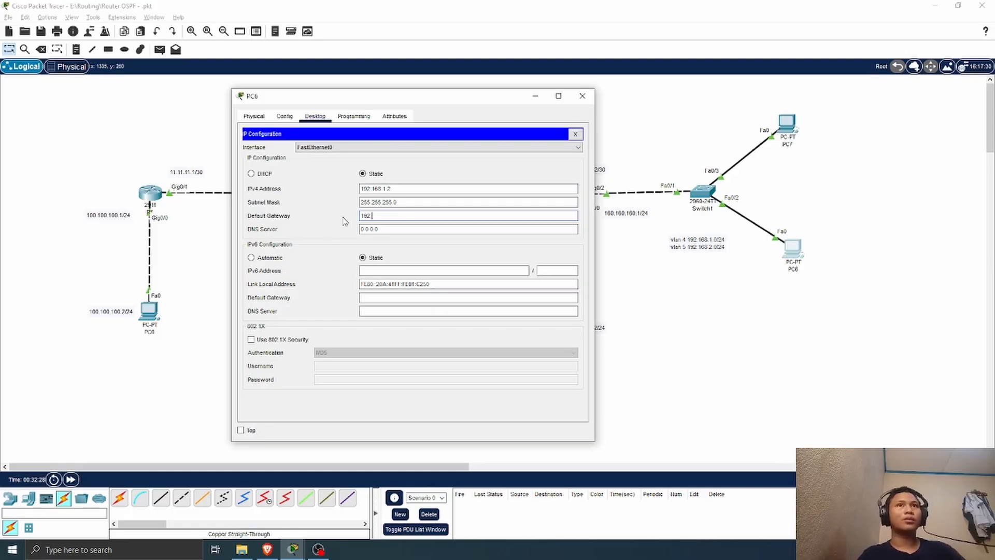
text(161)
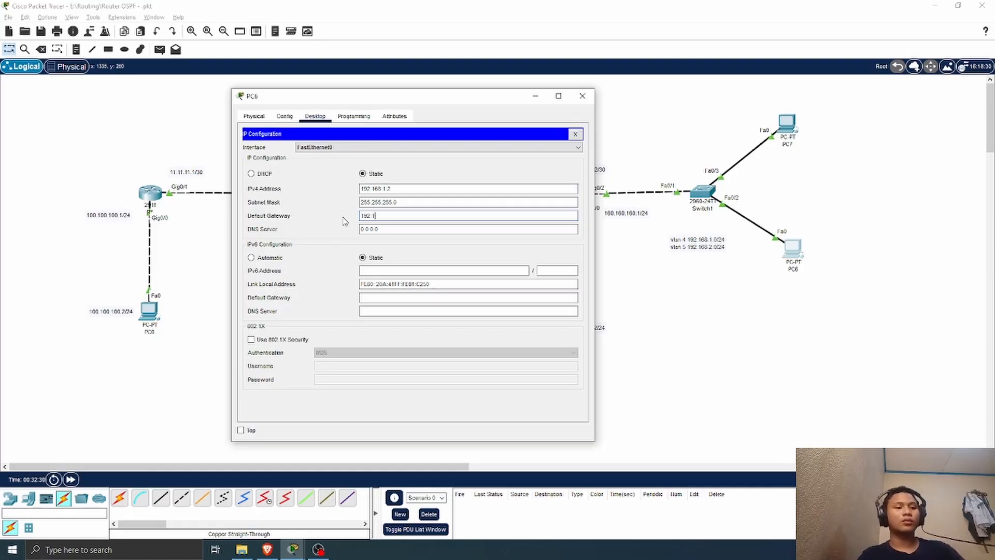
text(68.1.1)
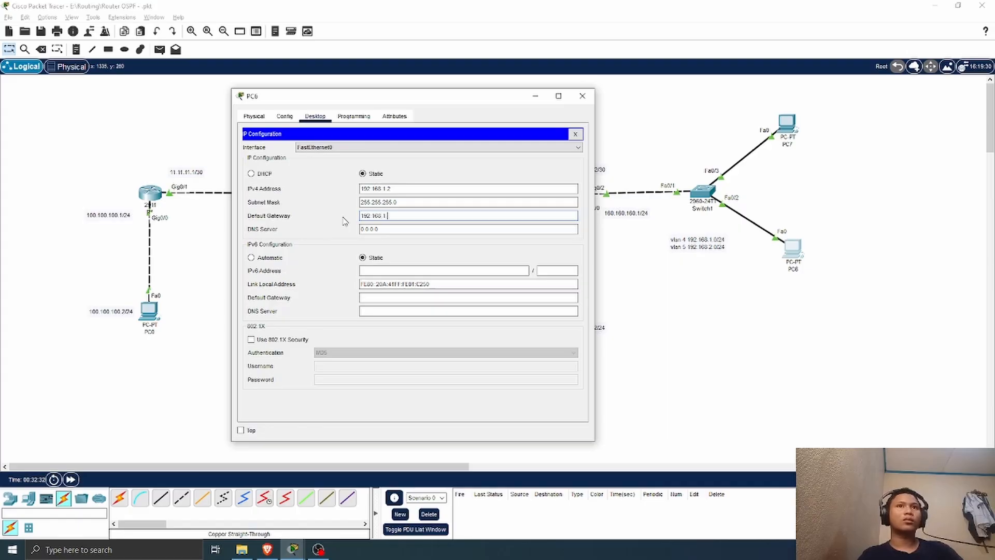
click(576, 99)
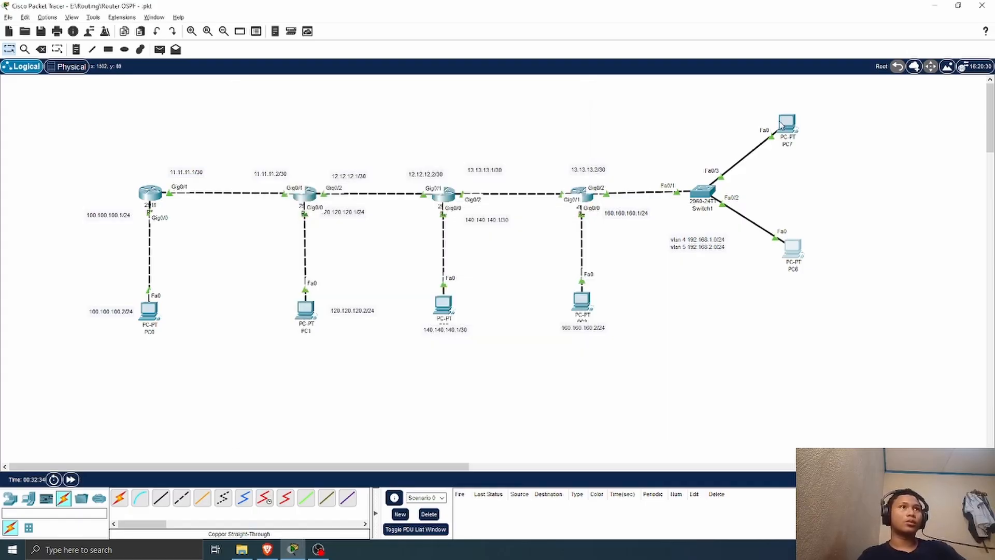
Step: Give PC7 the static IPv4 address 192.168.2.2 with subnet mask 255.255.255.0
click(784, 123)
click(399, 113)
click(384, 142)
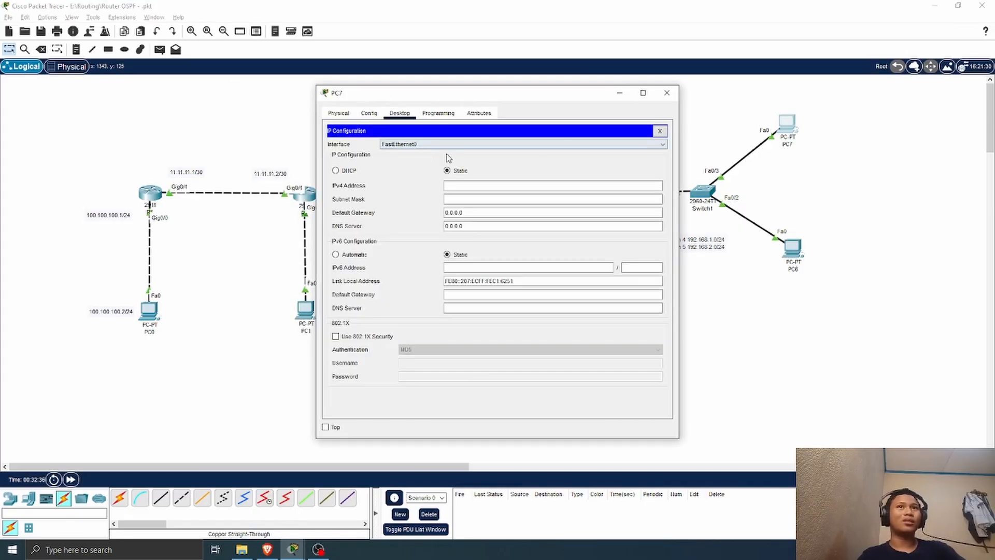
click(476, 185)
text(192.168)
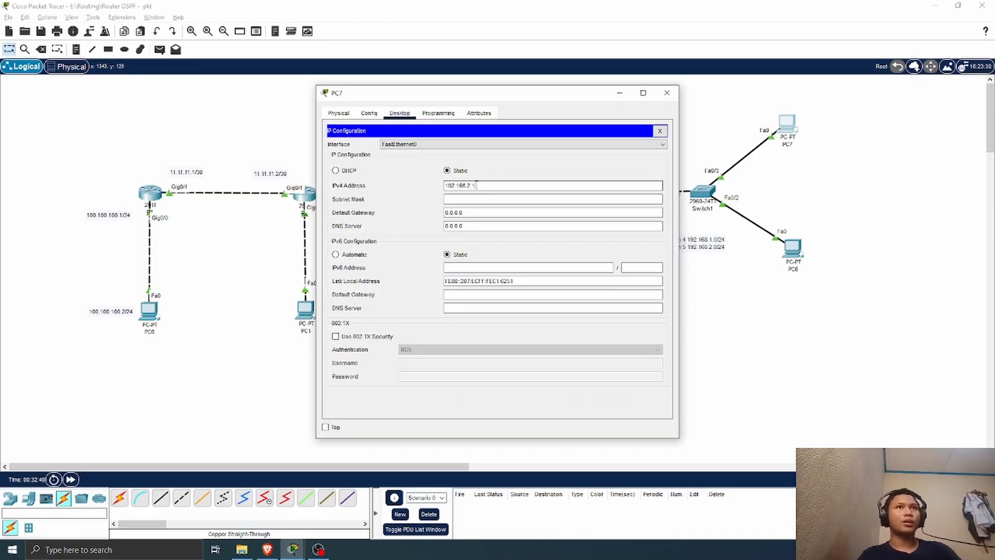
text(.2.2)
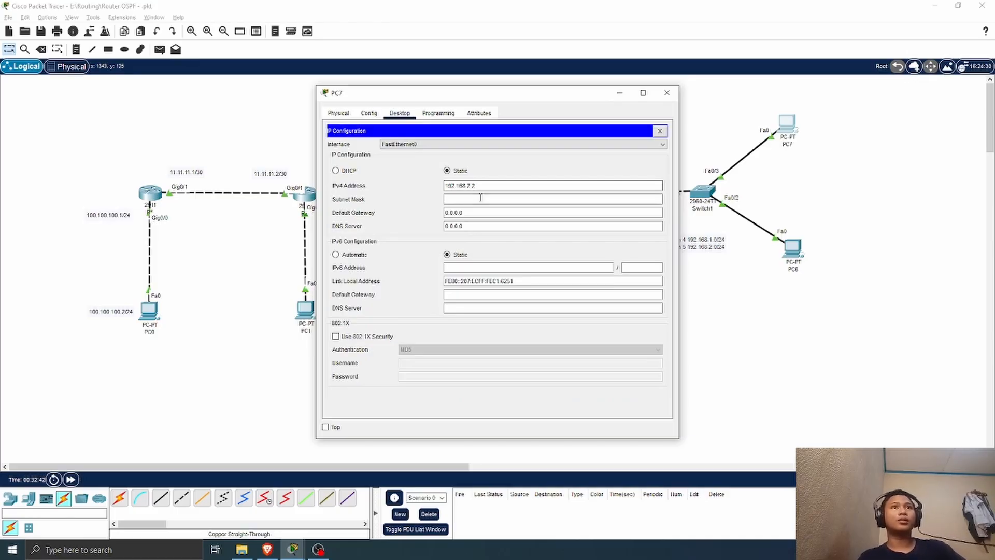
click(477, 198)
Step: Set PC7's default gateway to 192.168.2.1 and close its configuration window
drag(466, 212, 433, 213)
key(BackSpace)
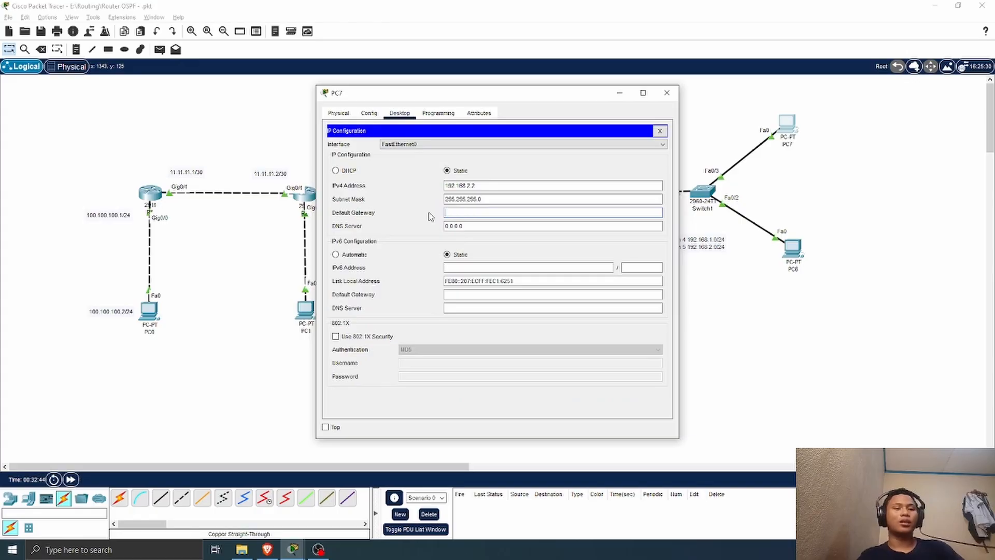
text(192.168.2.1)
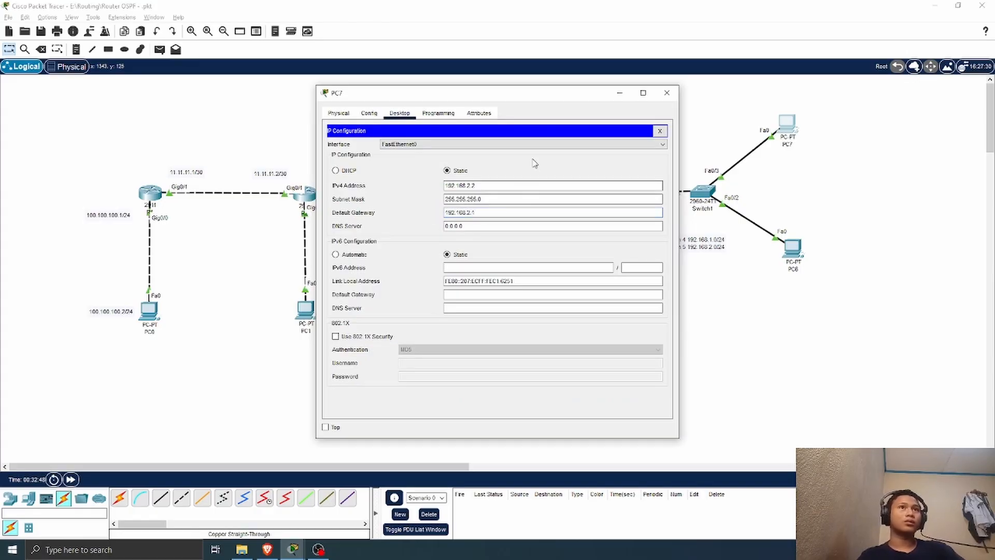
click(665, 94)
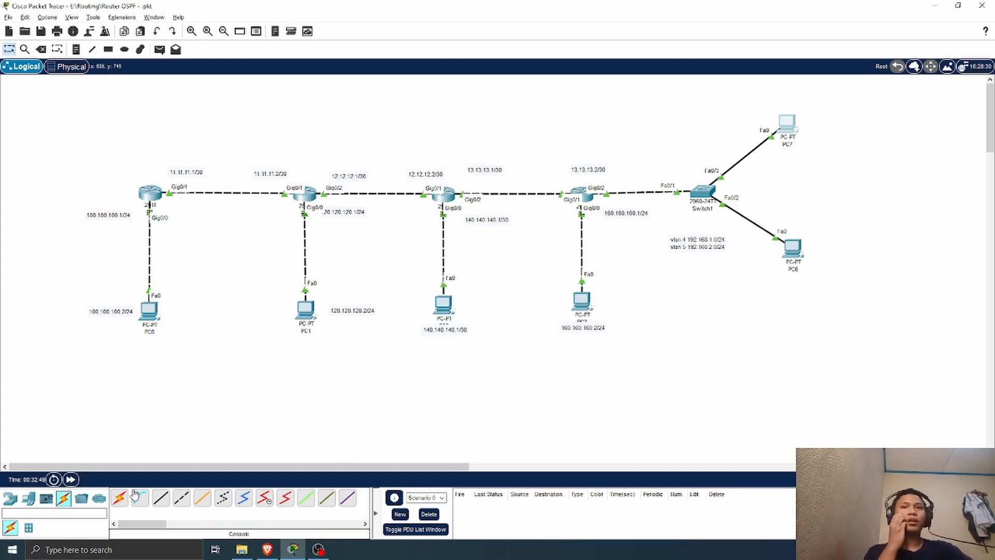
Step: Test connectivity with a simple PDU from PC6 to R4, and clear the test entry
click(160, 49)
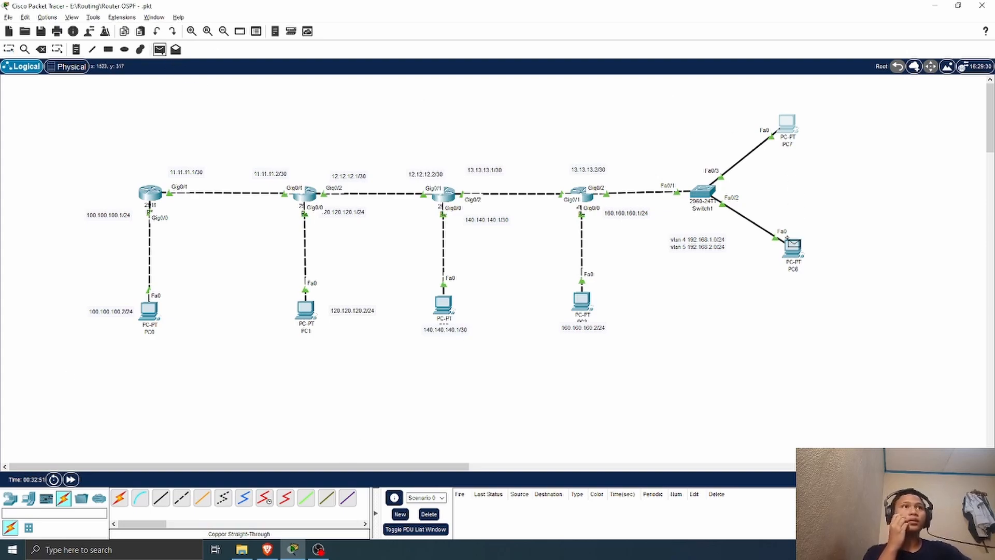
click(791, 247)
click(588, 193)
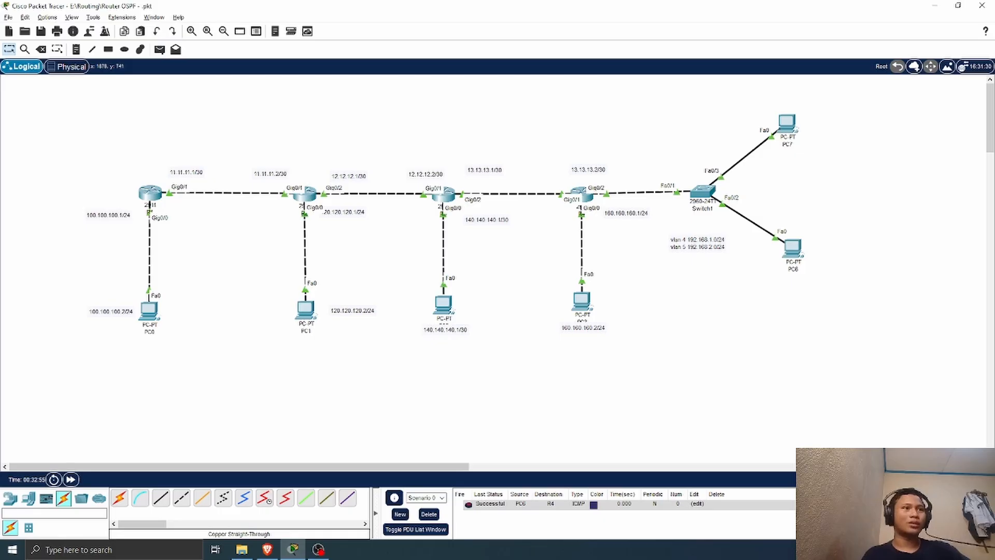
click(429, 514)
Step: Test connectivity with a simple PDU from PC7 to R4, and remove the test entry
click(159, 50)
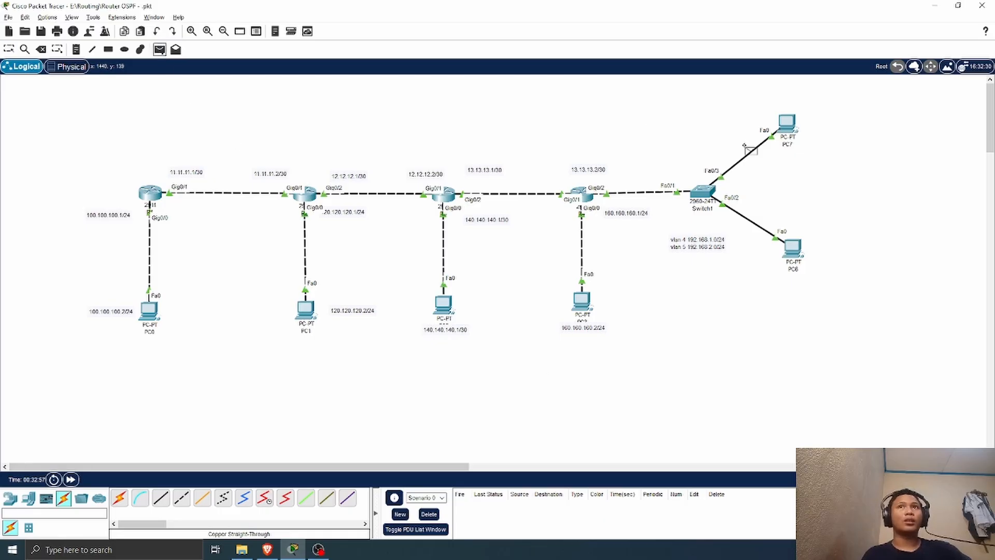
click(786, 123)
click(585, 193)
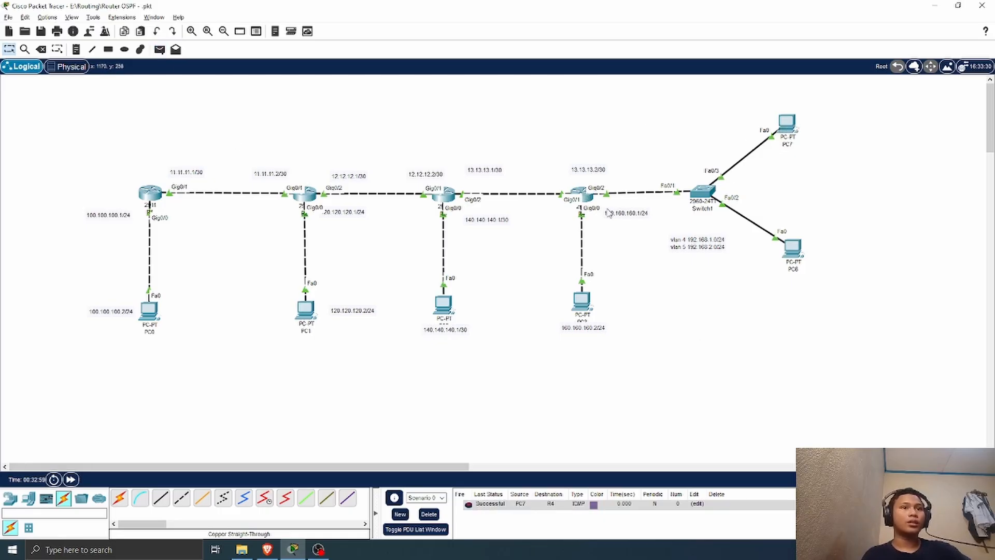
double_click(849, 503)
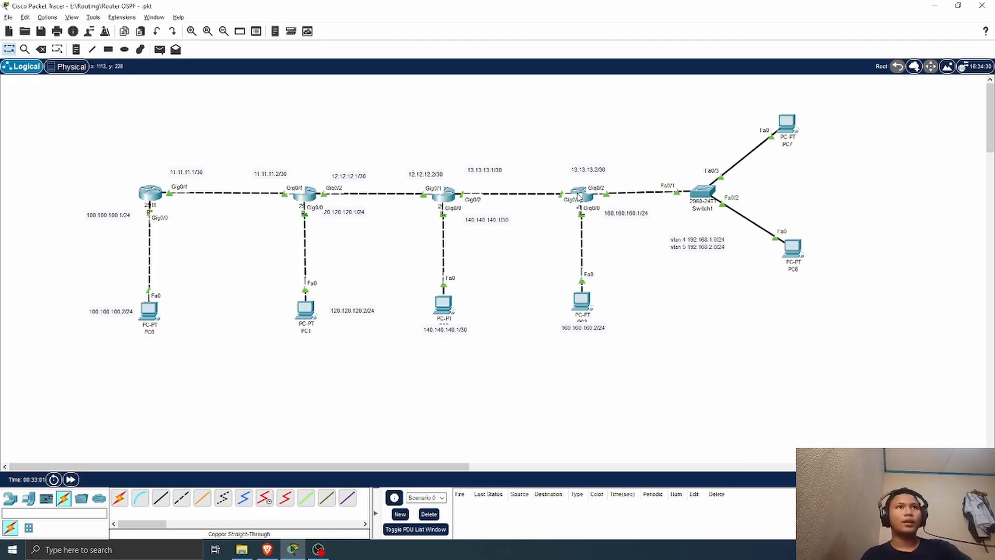
Step: In R4's command line, exit subinterface configuration and enter OSPF process 1 with router ospf 1
click(578, 194)
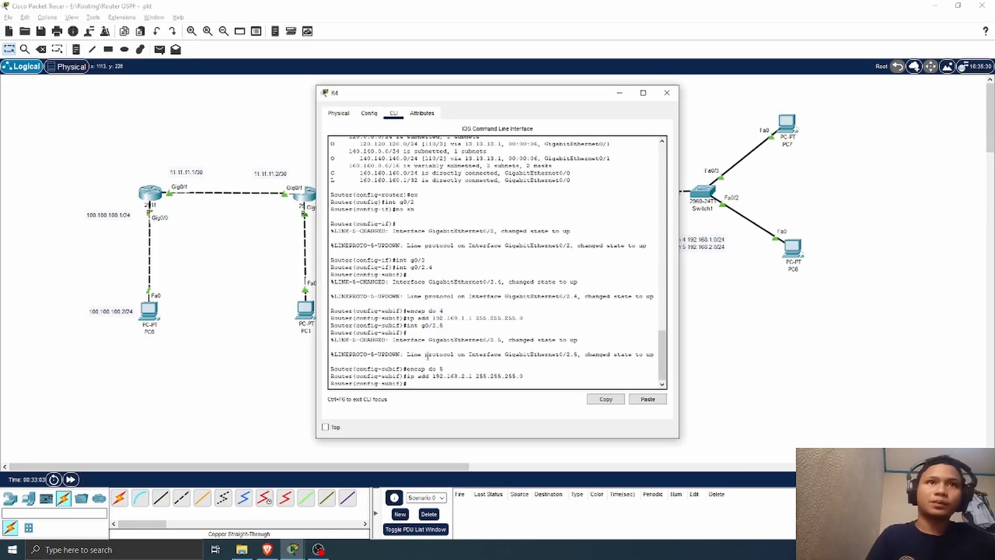
text(ex)
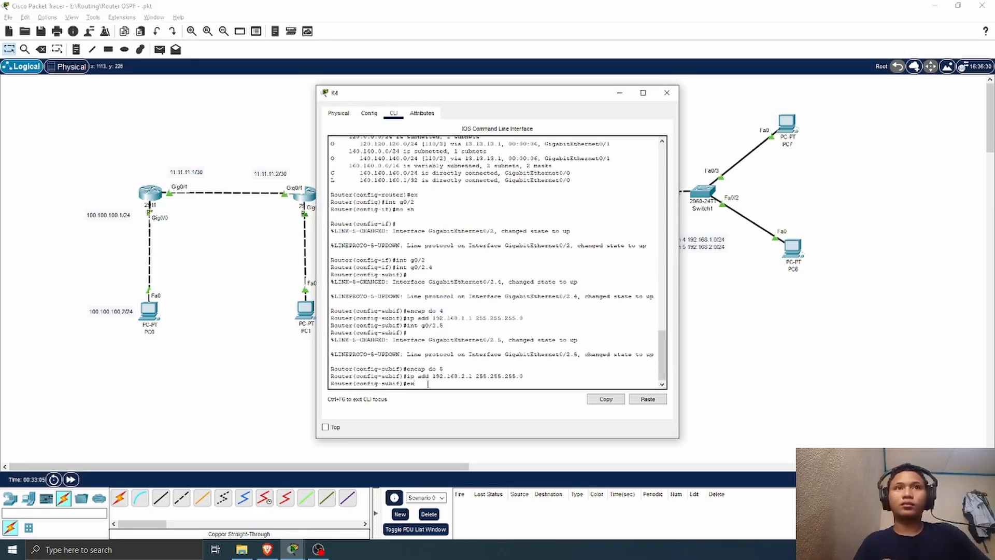
key(Return)
text(rou)
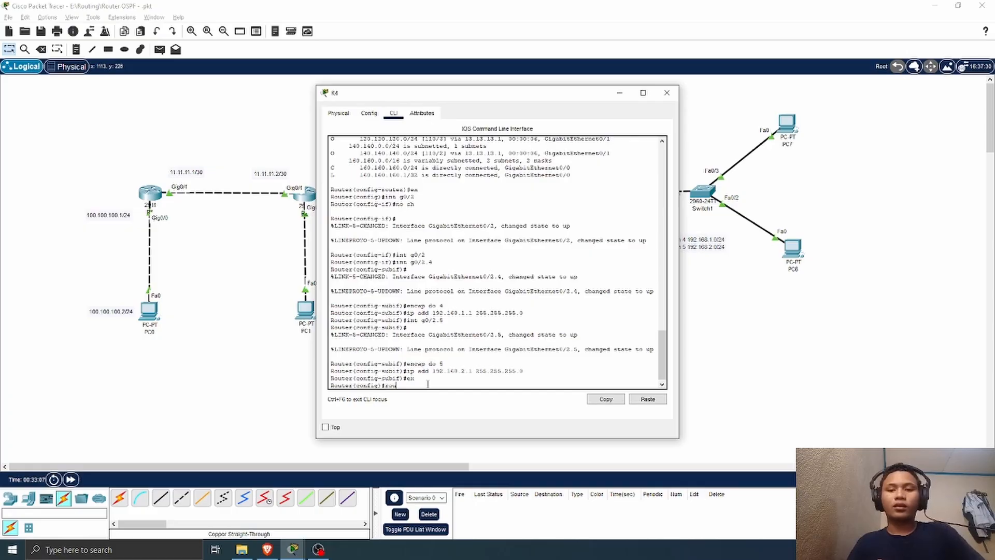
text(ter os)
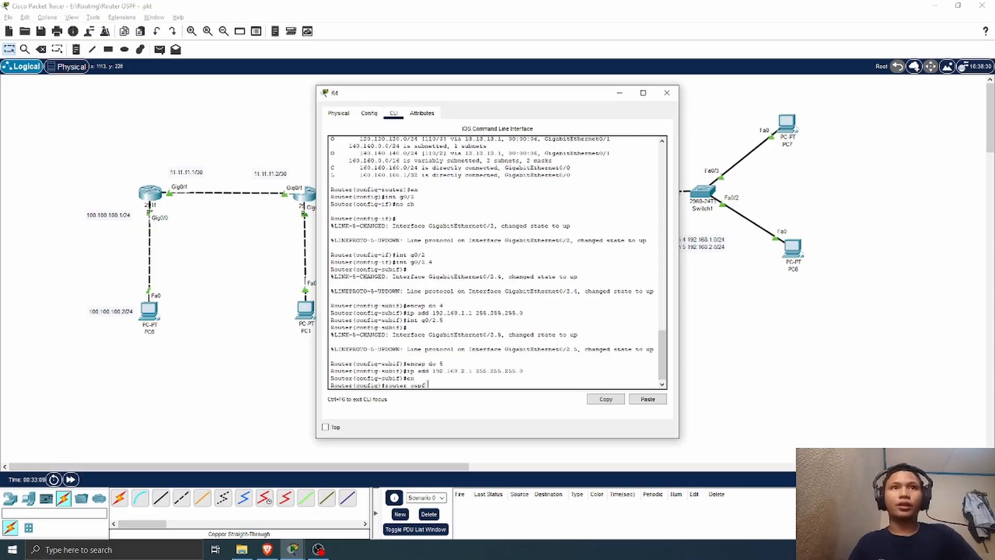
text(pf)
drag(662, 356, 649, 383)
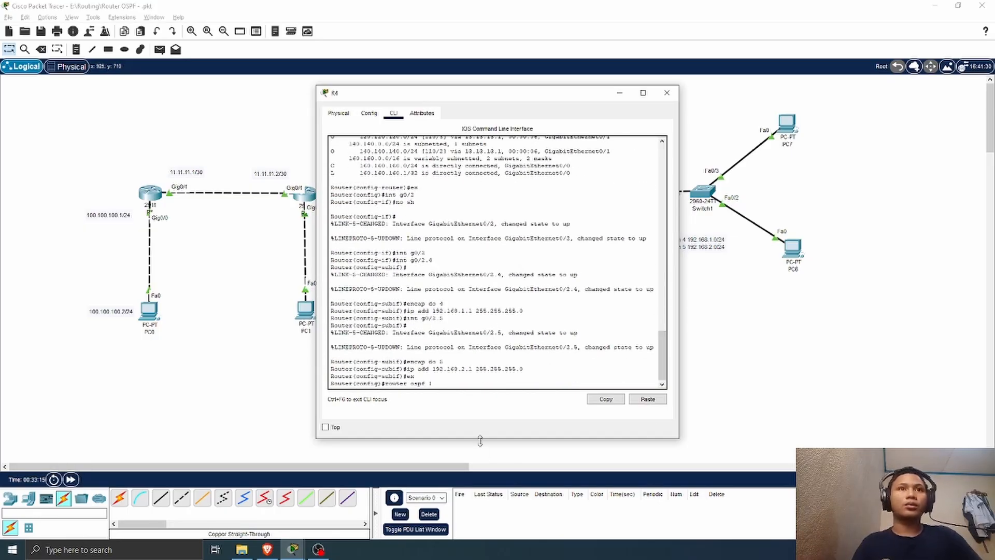
text(1)
key(Return)
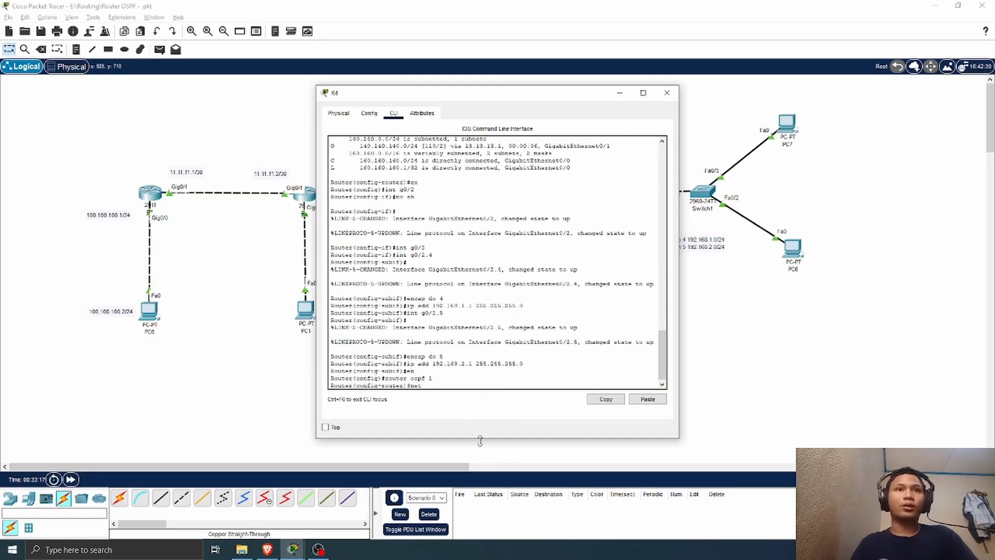
Step: Advertise network 192.168.1.0 with wildcard mask 0.0.0.255 in OSPF area 0 on R4
text(net 192.168)
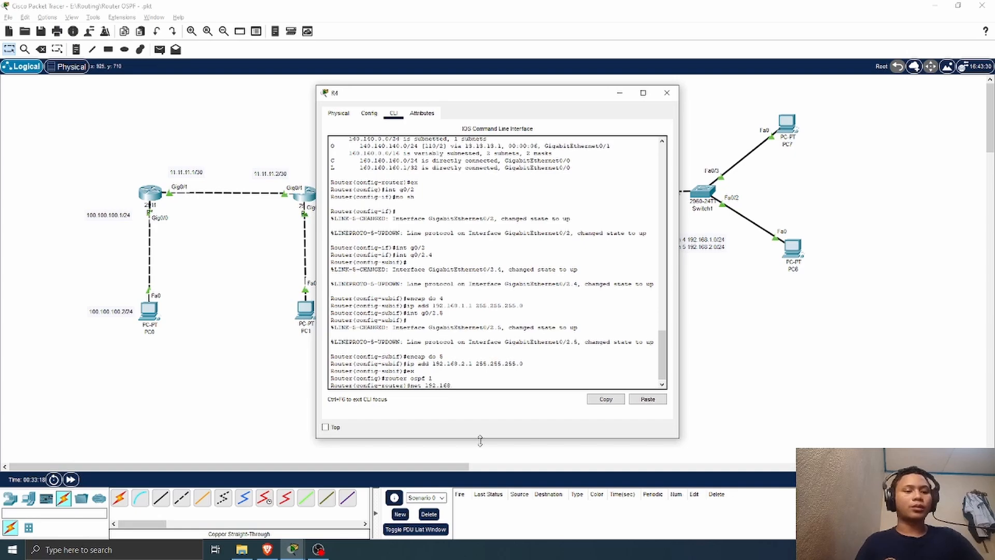
text(.1.)
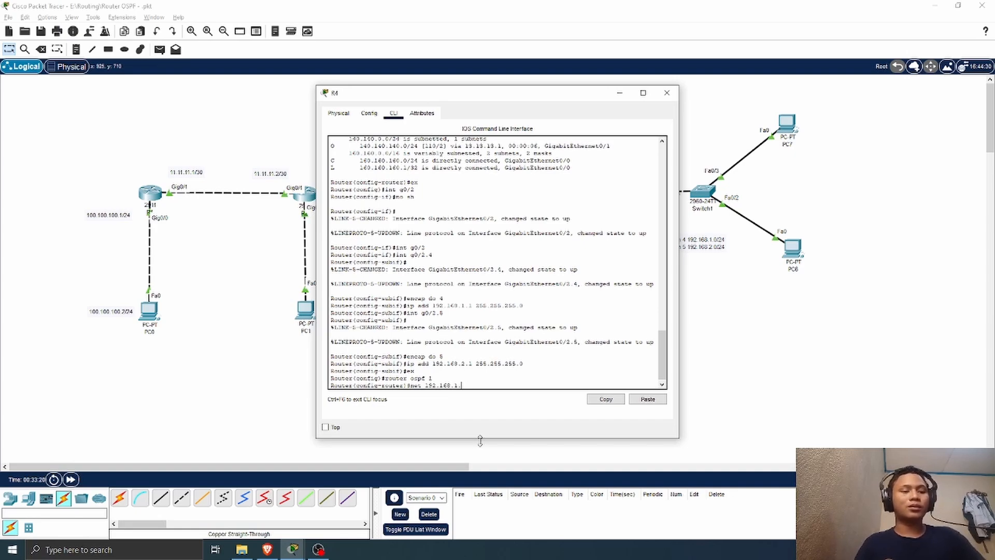
text(0 0.0.0)
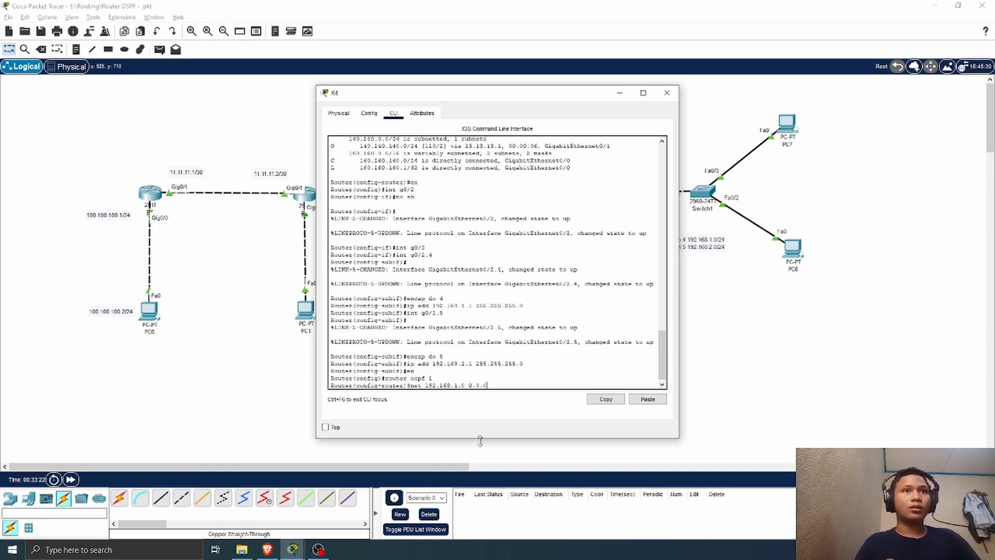
text(.255 are)
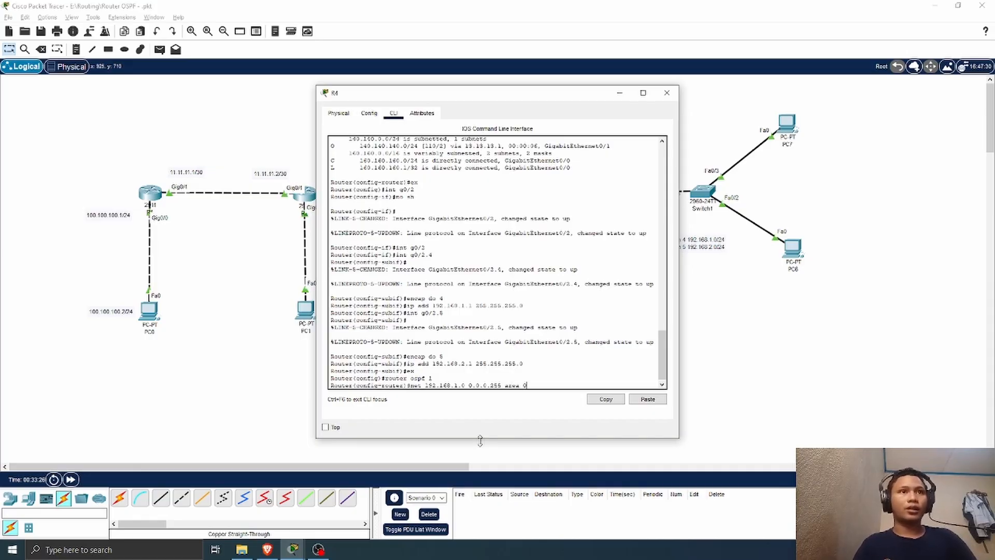
text(a 0)
key(Return)
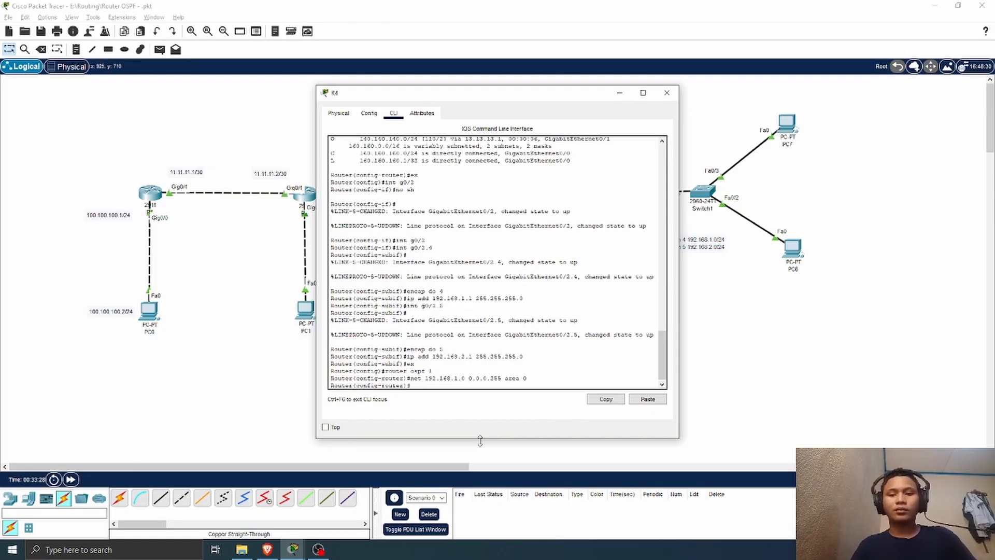
Step: Advertise network 192.168.2.0 with wildcard mask 0.0.0.255 in OSPF area 0 on R4, and fast-forward the simulation time
text(net)
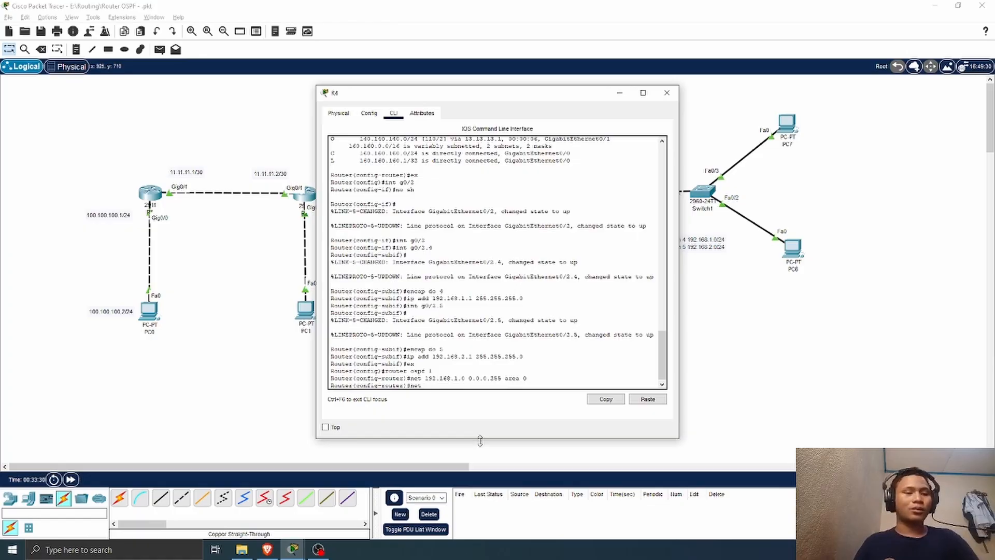
text(192.168)
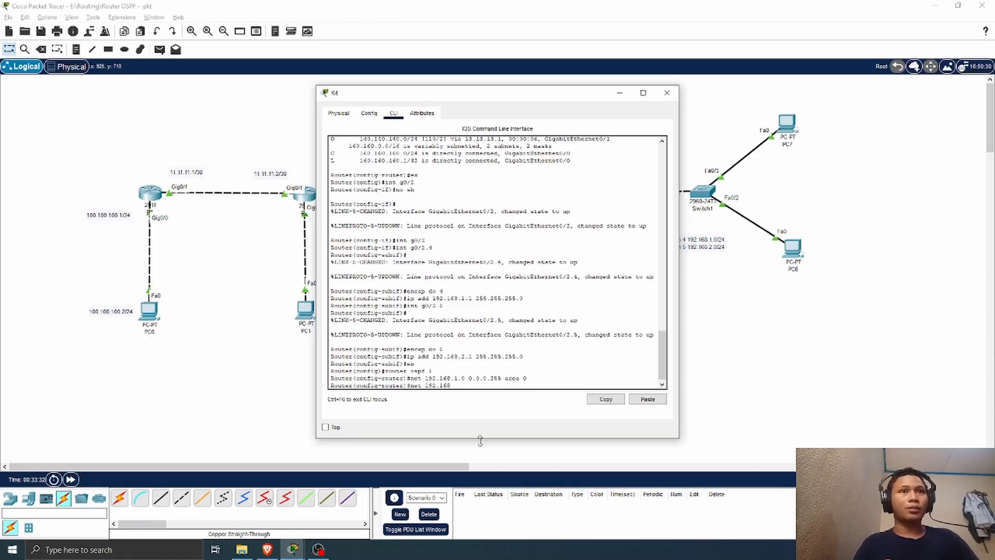
text(.2.0)
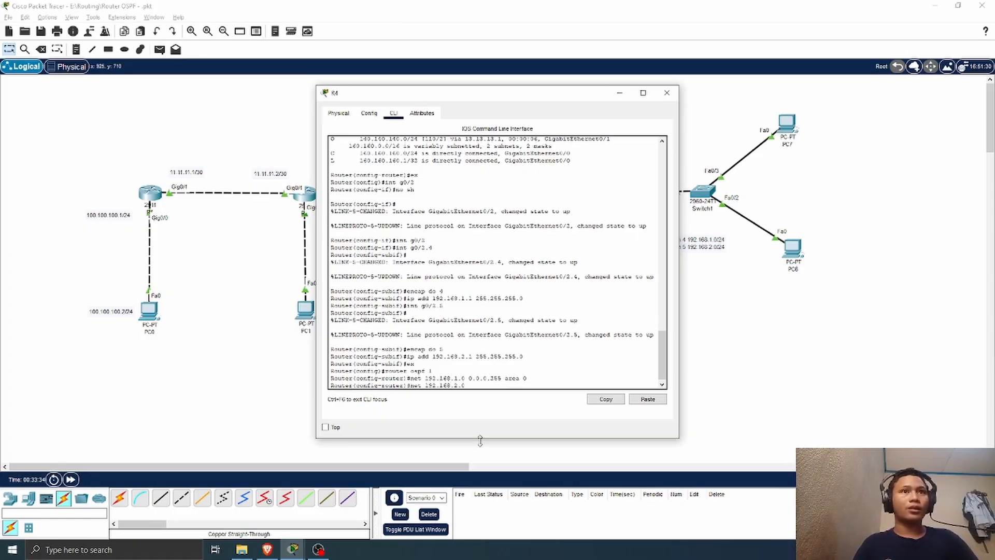
text( 0.0.0.2)
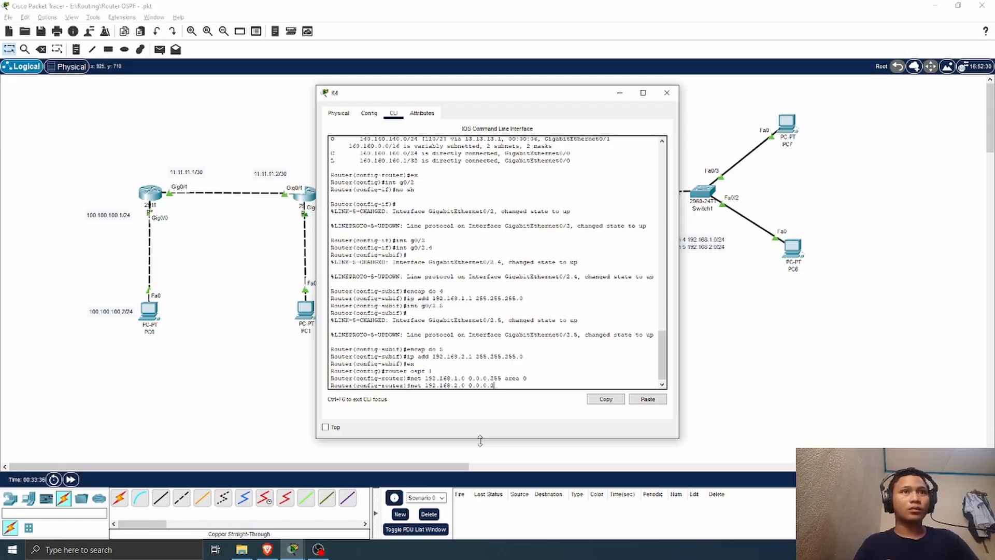
text(55 area)
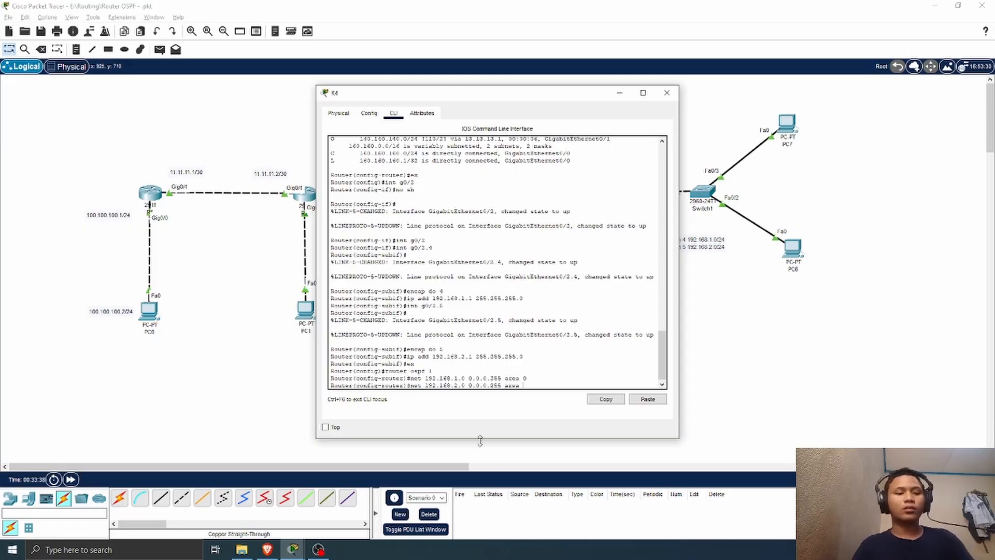
text( 0)
key(Return)
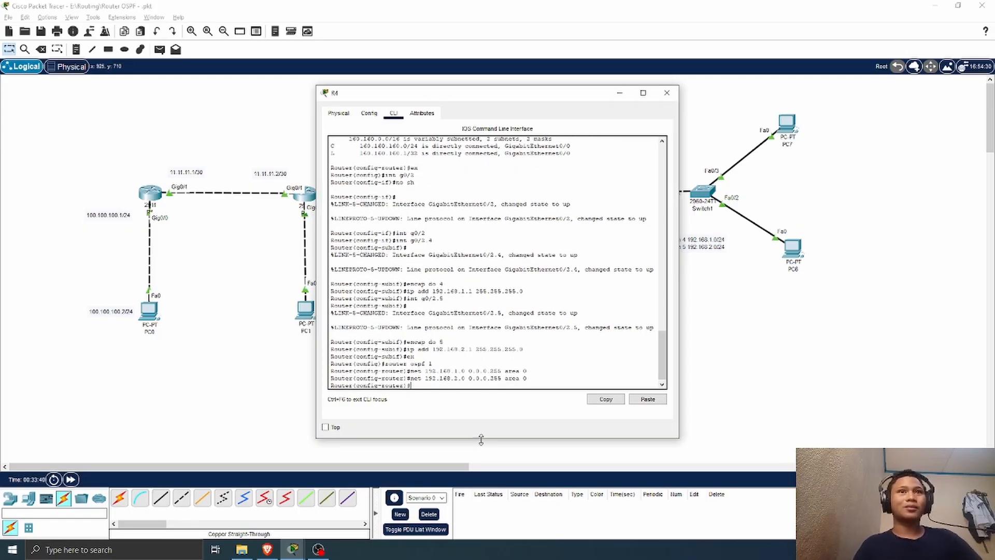
click(71, 479)
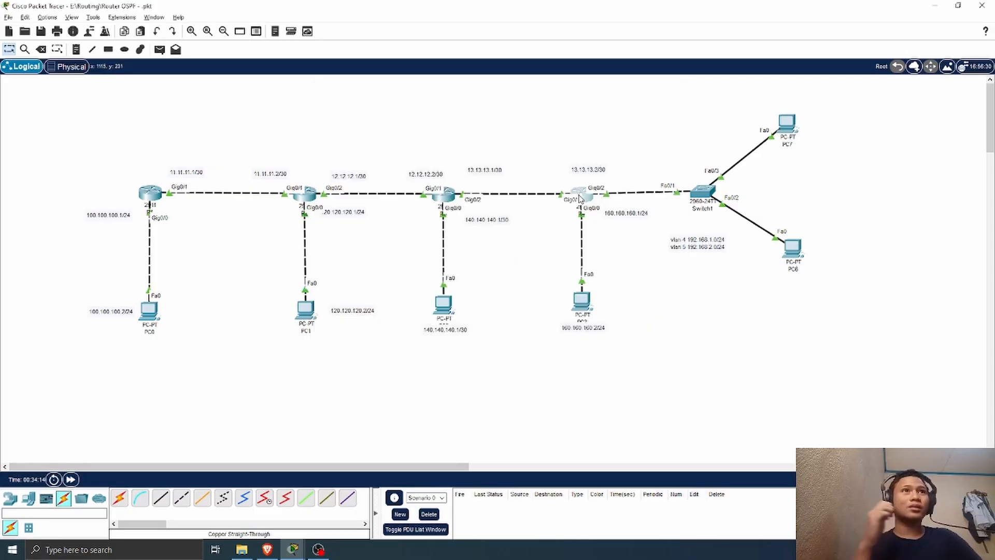
Step: Display R3's routing table with do sh ip route and examine the OSPF routes learned from R4
click(455, 198)
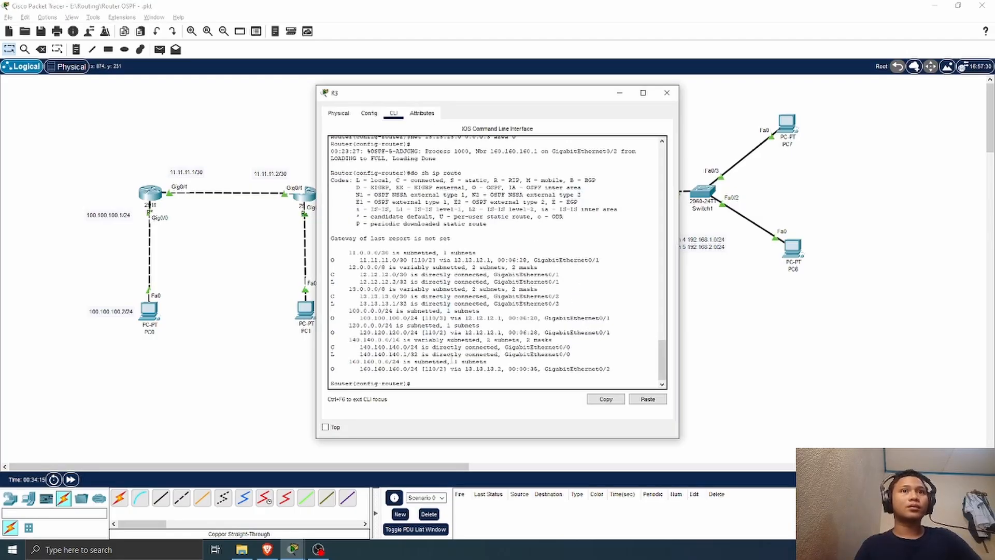
key(Up)
key(Up)
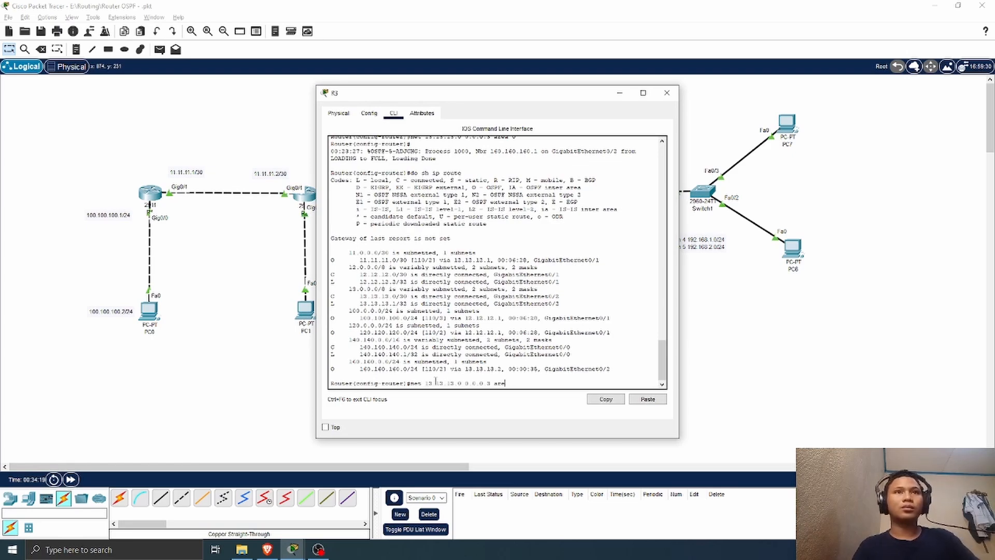
key(BackSpace)
key(BackSpace)
key(BackSpace)
key(BackSpace)
key(BackSpace)
key(BackSpace)
key(BackSpace)
key(BackSpace)
key(BackSpace)
key(BackSpace)
key(BackSpace)
key(BackSpace)
key(BackSpace)
key(BackSpace)
key(BackSpace)
key(BackSpace)
key(BackSpace)
key(BackSpace)
key(BackSpace)
key(BackSpace)
text(do)
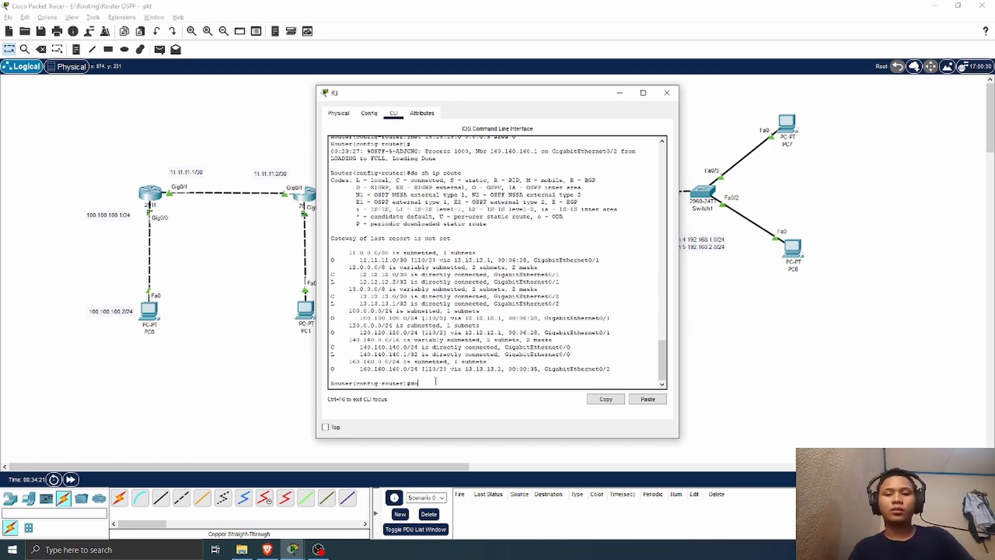
text( sh ip route)
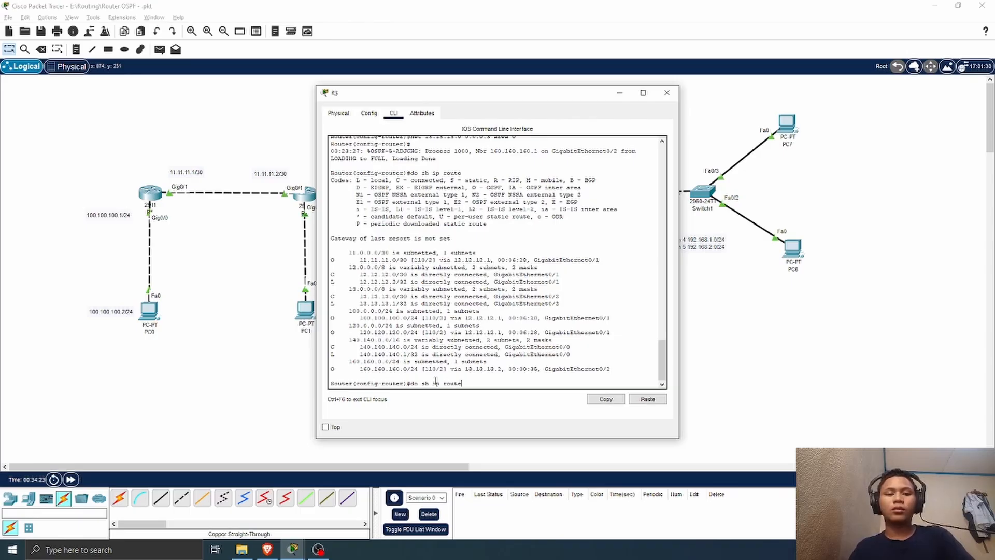
key(Return)
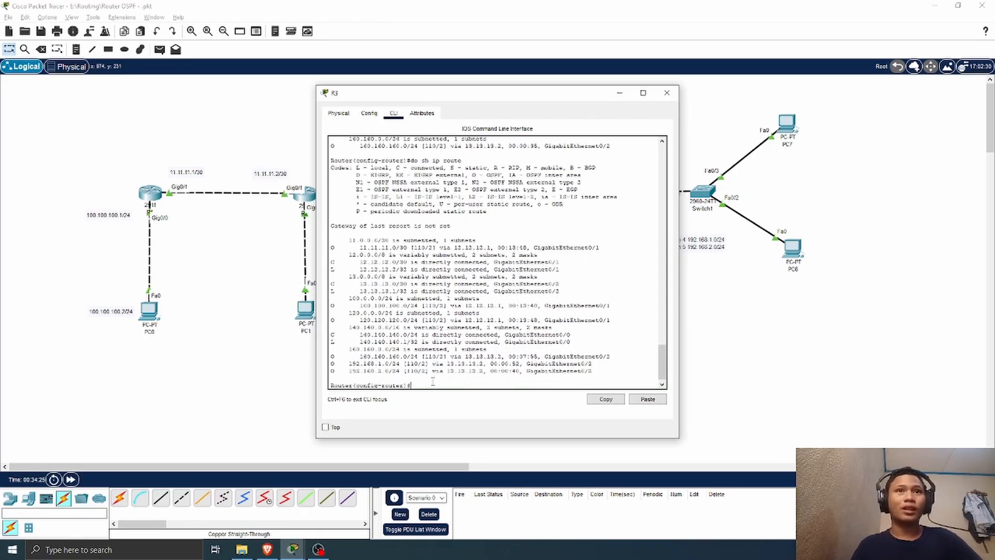
drag(348, 356, 443, 378)
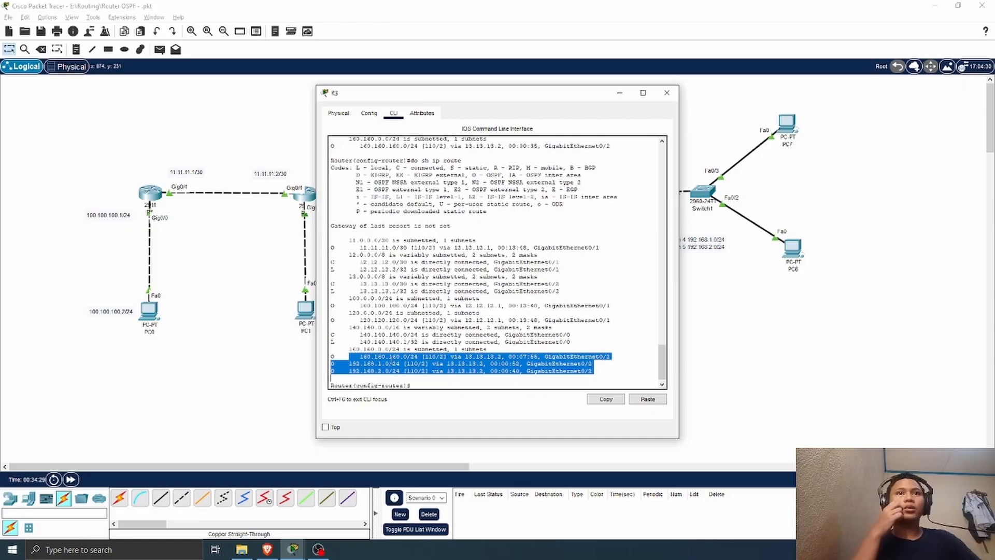
click(667, 92)
Step: Test connectivity with simple PDUs from PC3 to PC6 and from PC2 to PC7
click(160, 49)
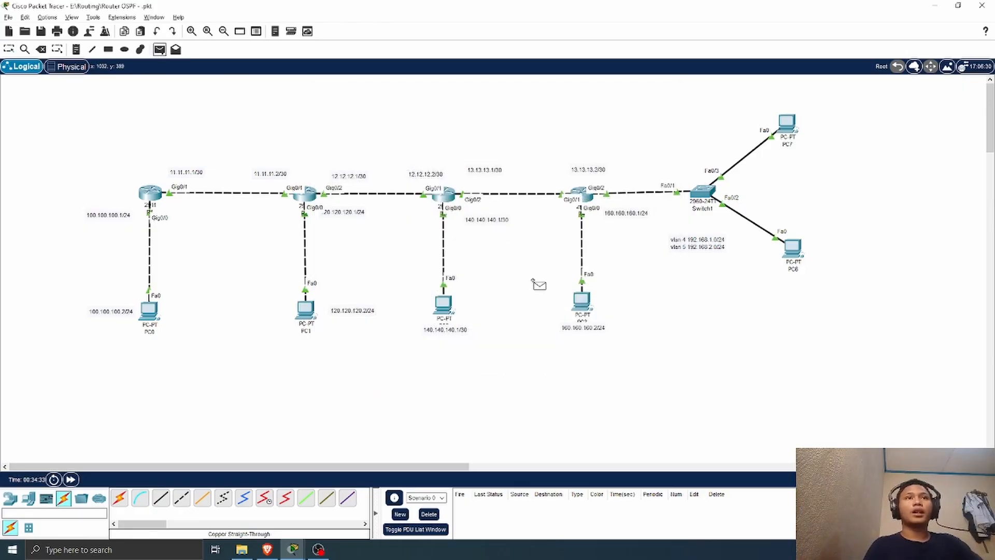
click(584, 302)
click(797, 252)
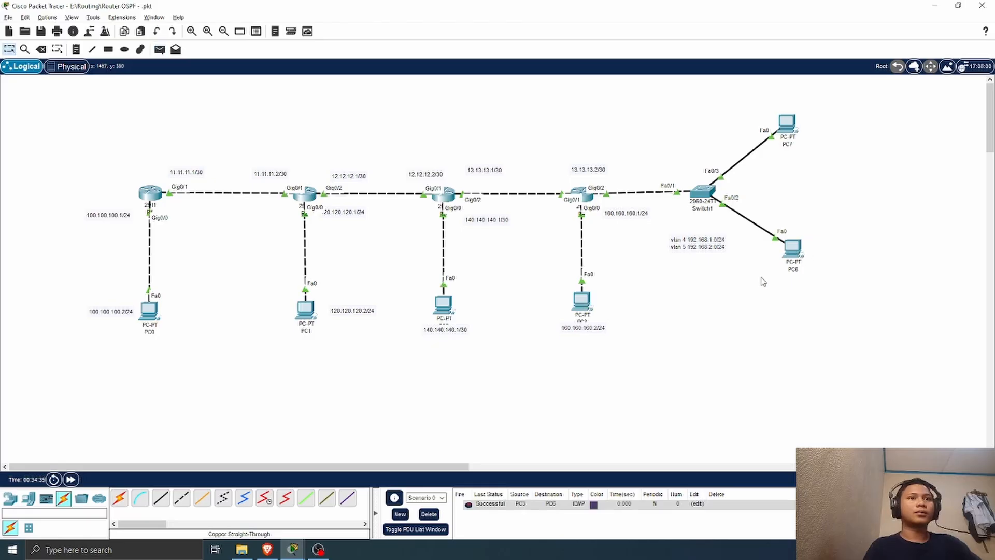
click(160, 50)
click(447, 306)
click(790, 127)
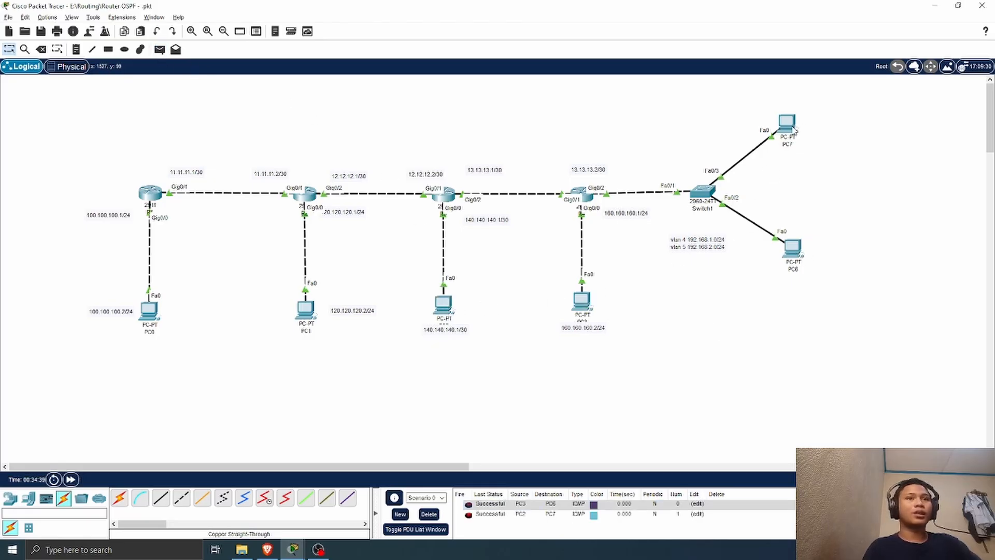
Step: Test end-to-end connectivity with simple PDUs from PC0 to PC6 and from PC0 to PC7
click(160, 50)
click(158, 316)
click(793, 251)
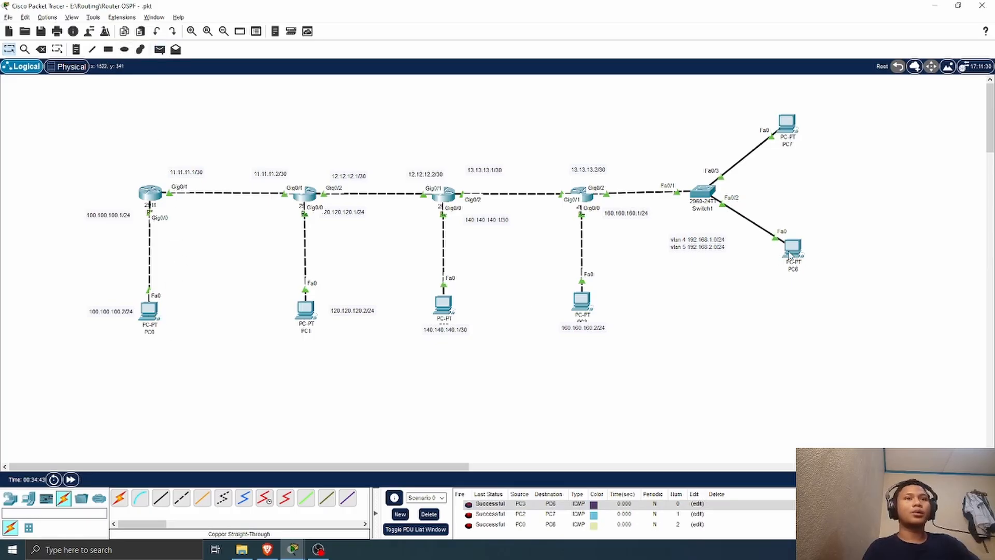
click(160, 49)
click(149, 310)
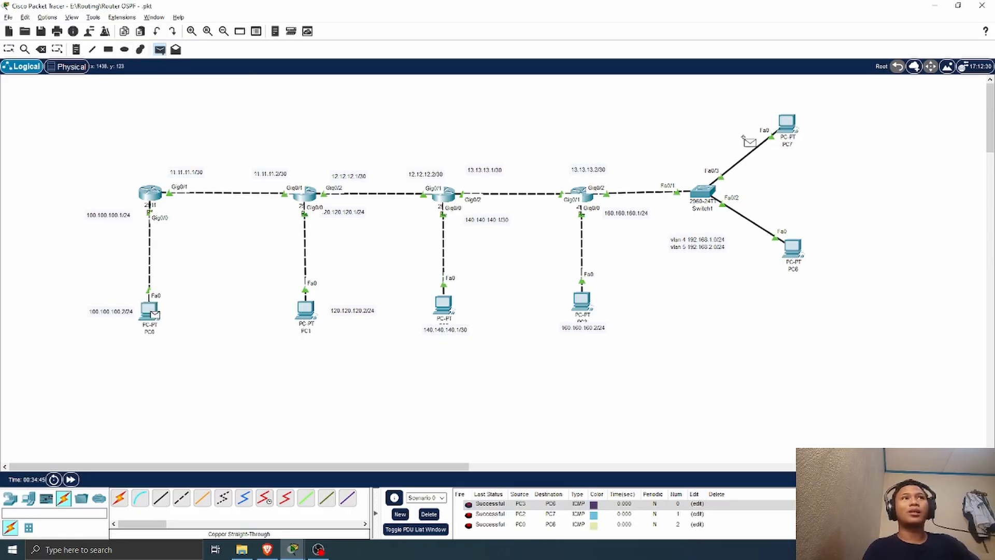
click(793, 124)
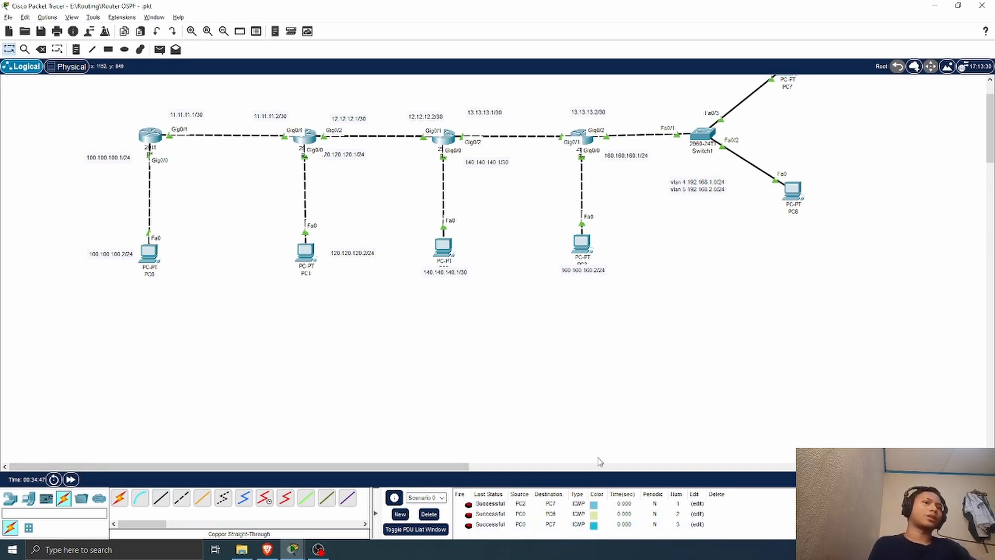
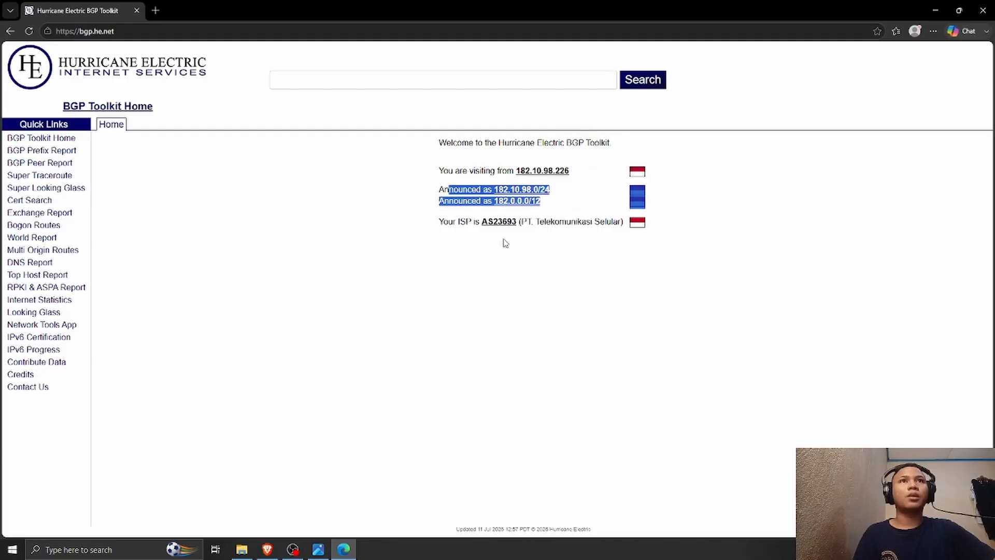
Step: Examine the visitor's announced prefixes and the ISP's AS number on the BGP Toolkit home page
click(504, 254)
drag(443, 221, 523, 228)
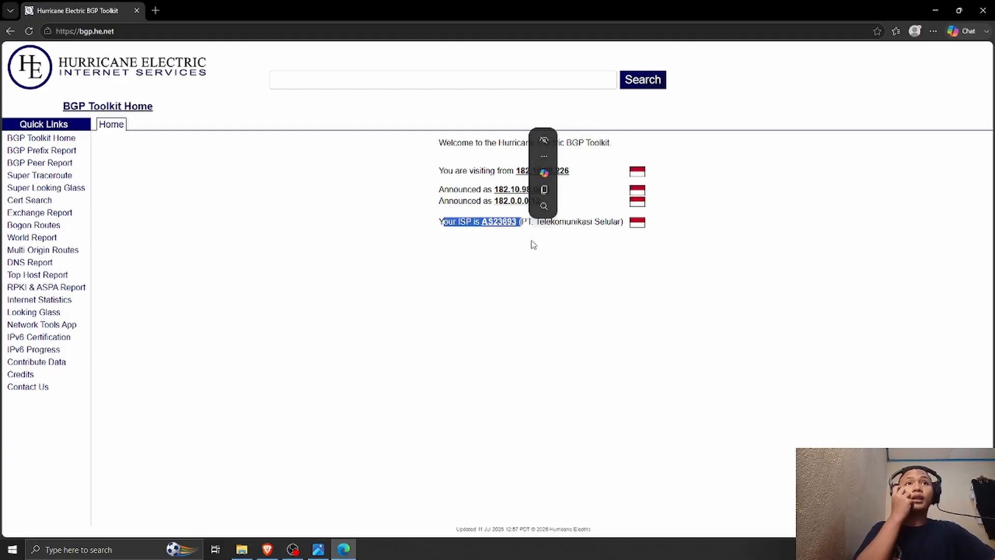
click(532, 256)
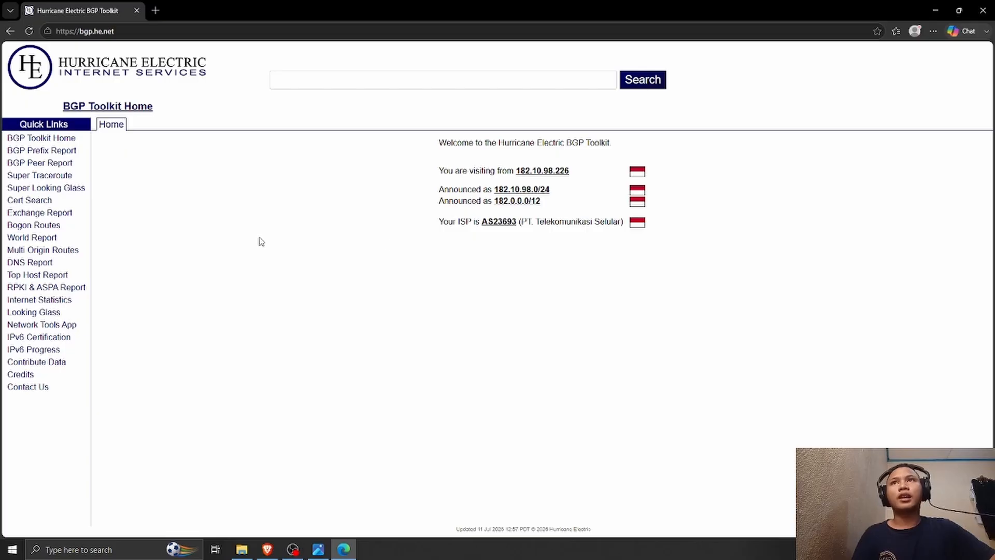
click(60, 152)
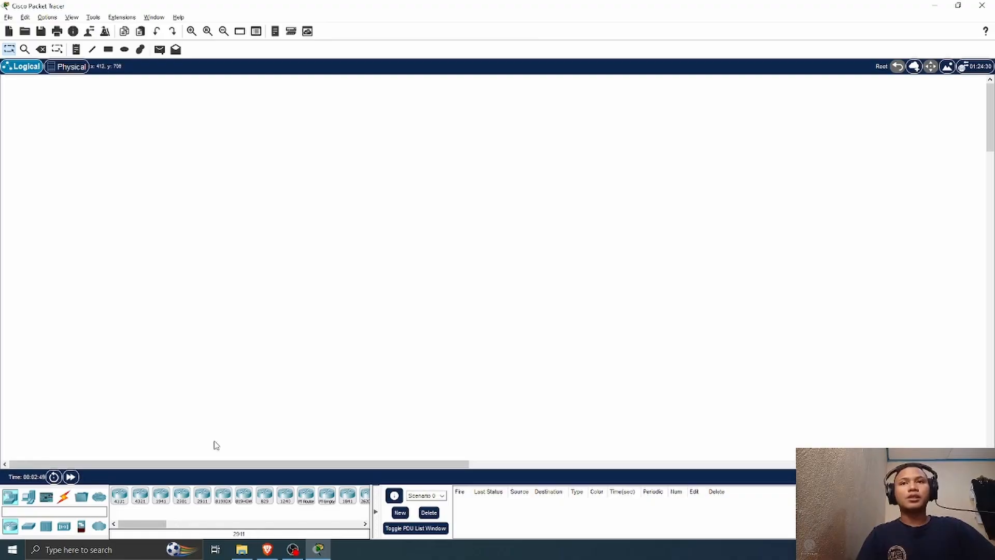
Step: Switch to Cisco Packet Tracer and place two 2911 routers side by side with a PC below each
drag(203, 500, 243, 199)
drag(202, 500, 450, 195)
click(28, 496)
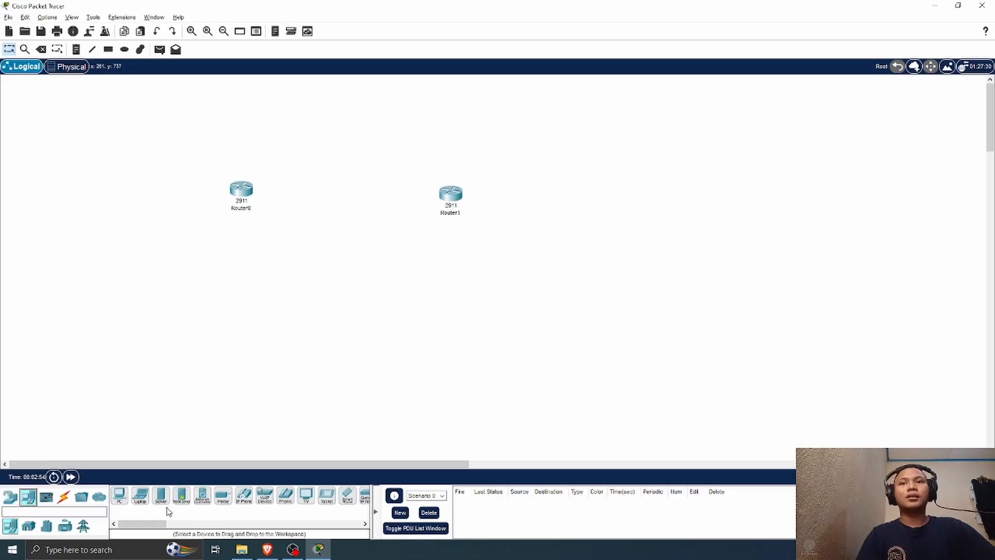
drag(119, 494, 463, 303)
drag(236, 290, 234, 334)
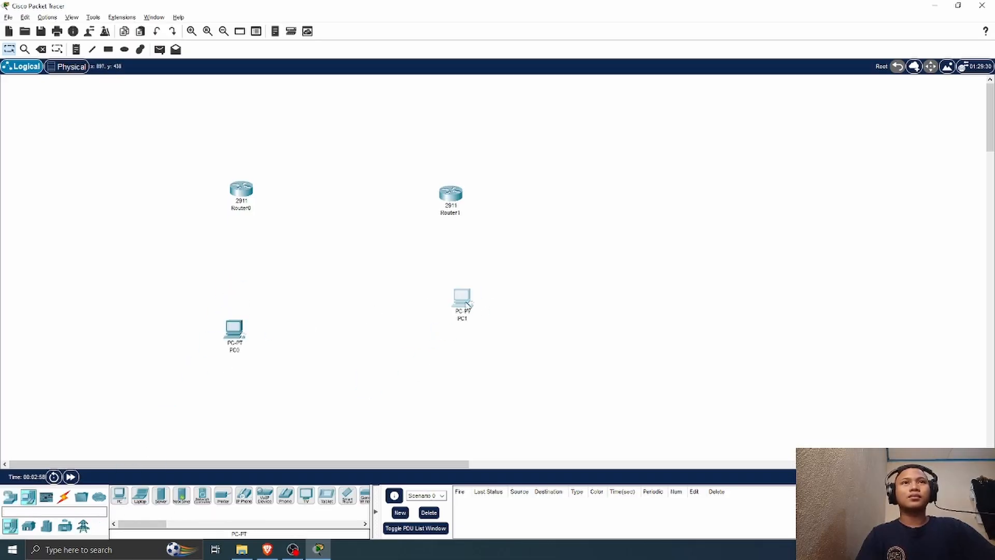
drag(467, 303, 459, 333)
drag(452, 200, 451, 194)
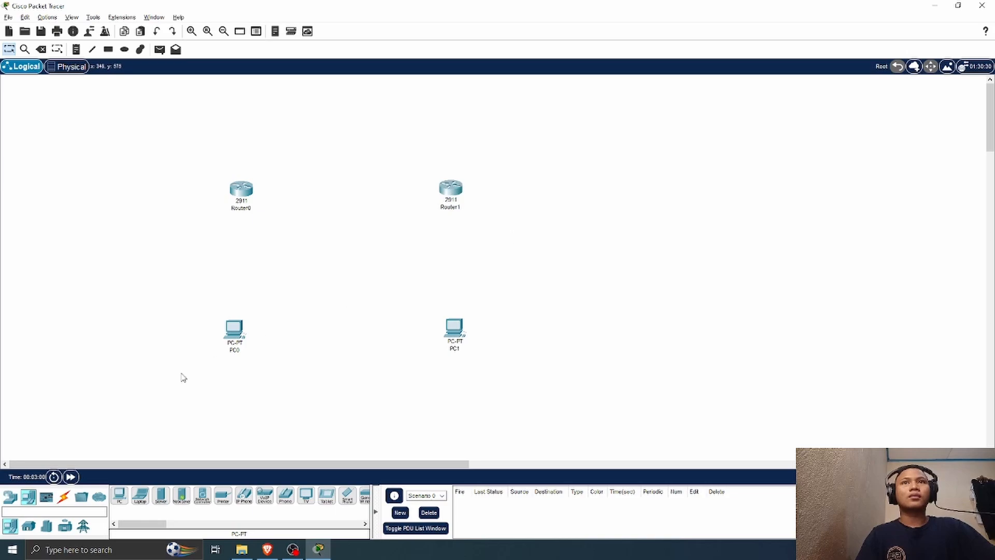
Step: Connect Router0's GigabitEthernet0/0 to Router1's GigabitEthernet0/0 with a copper cross-over cable
click(64, 496)
click(202, 495)
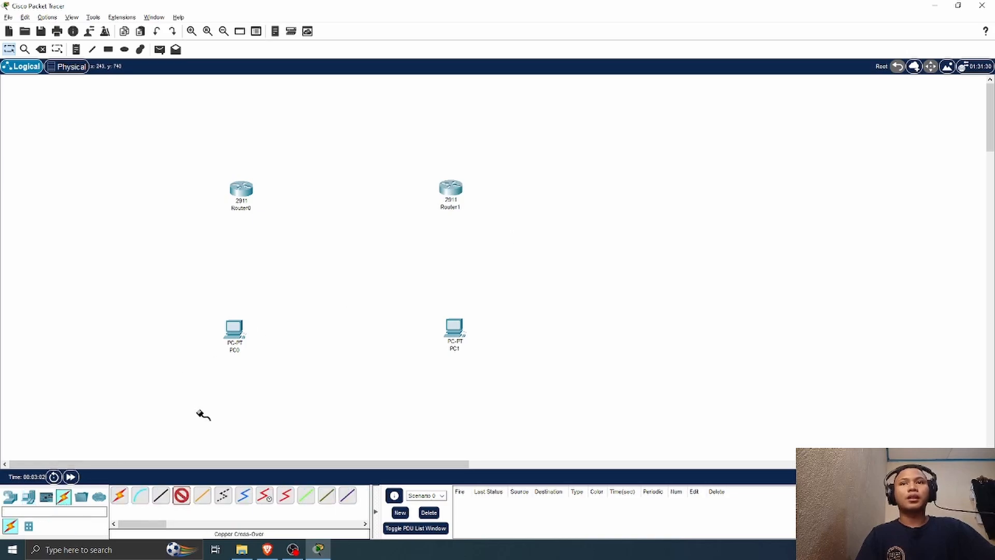
click(241, 188)
click(272, 213)
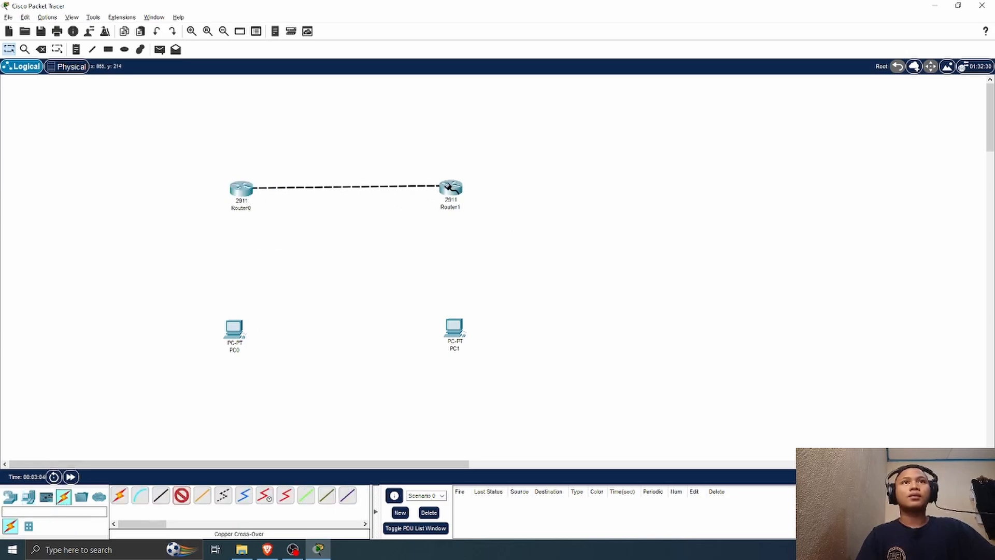
click(451, 187)
click(505, 214)
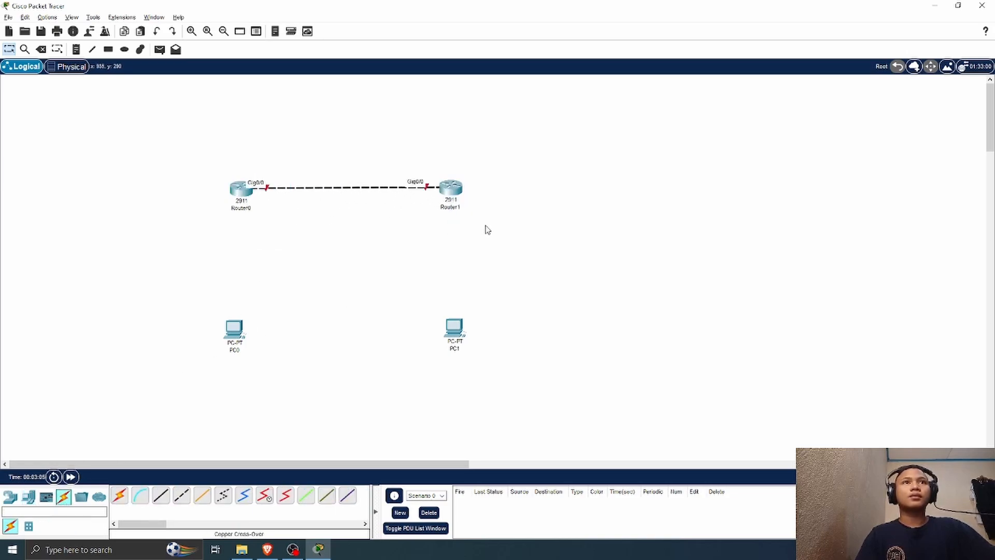
Step: Connect Router0's GigabitEthernet0/1 to PC0's FastEthernet0 with a copper cross-over cable
click(182, 495)
click(236, 194)
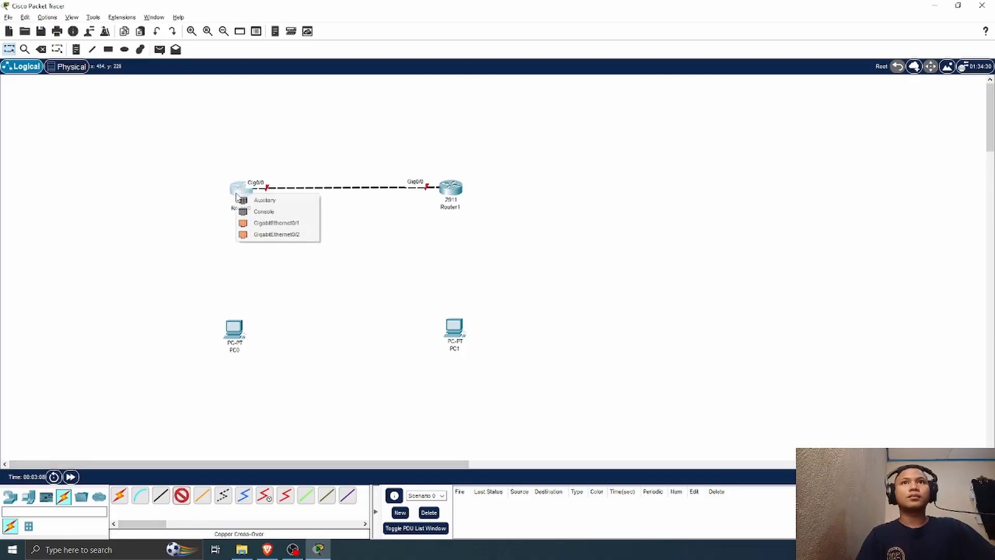
click(274, 223)
click(234, 327)
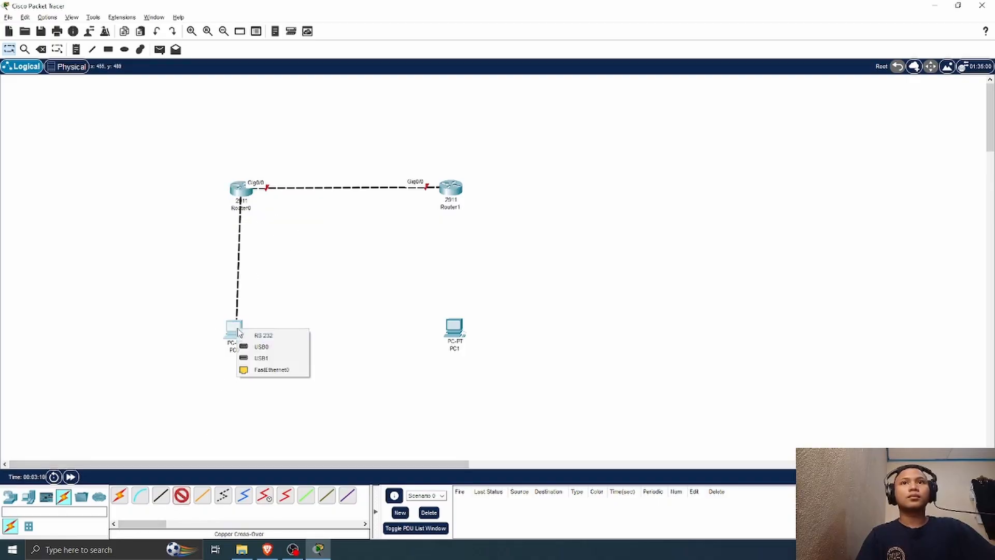
click(292, 381)
click(235, 328)
click(272, 369)
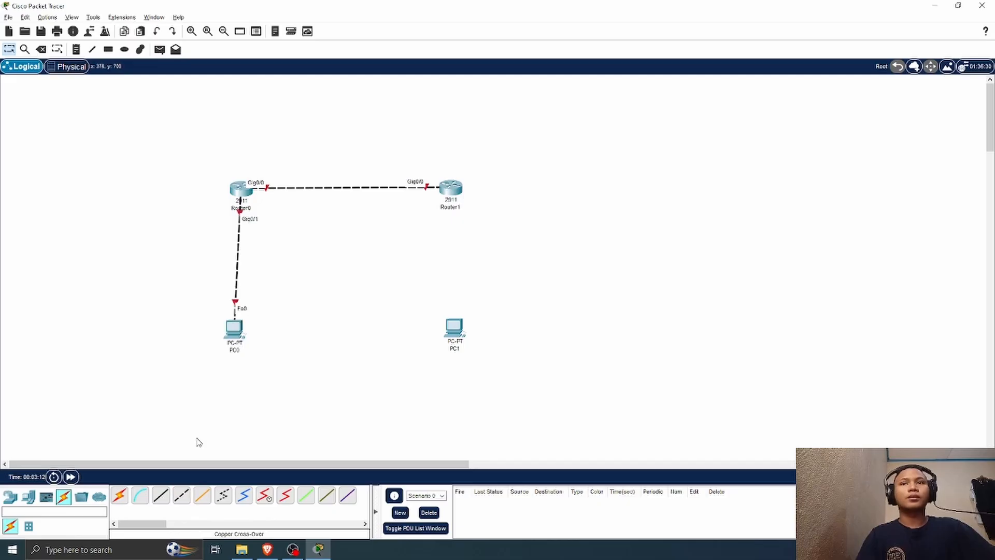
Step: Connect Router1's GigabitEthernet0/1 to PC1's FastEthernet0 with a copper cross-over cable
click(182, 495)
click(450, 194)
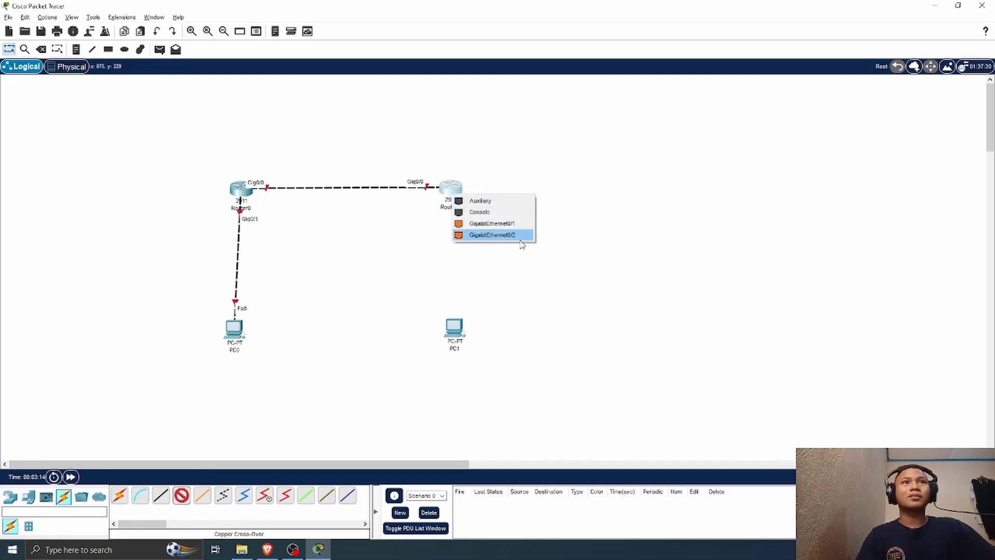
click(492, 223)
click(454, 328)
click(483, 376)
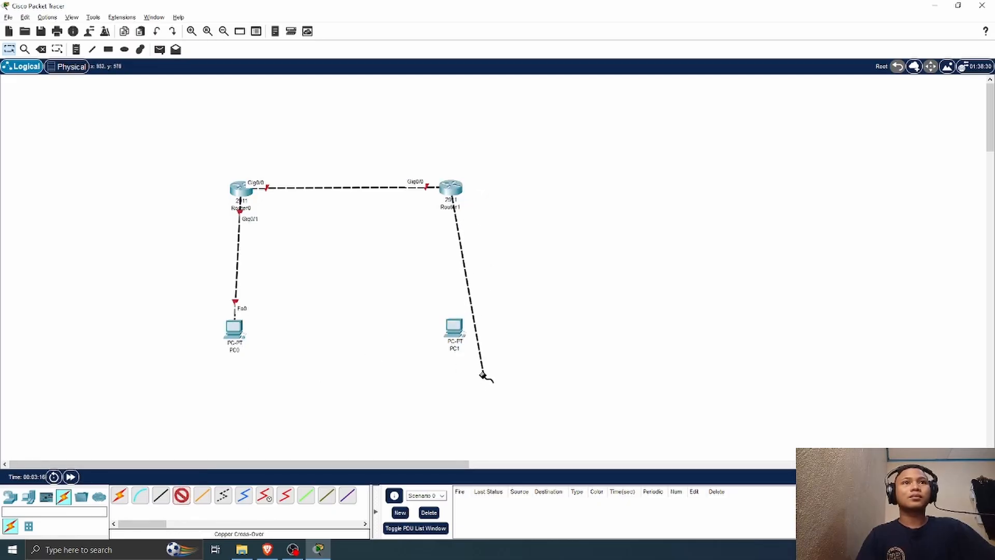
click(455, 327)
click(473, 359)
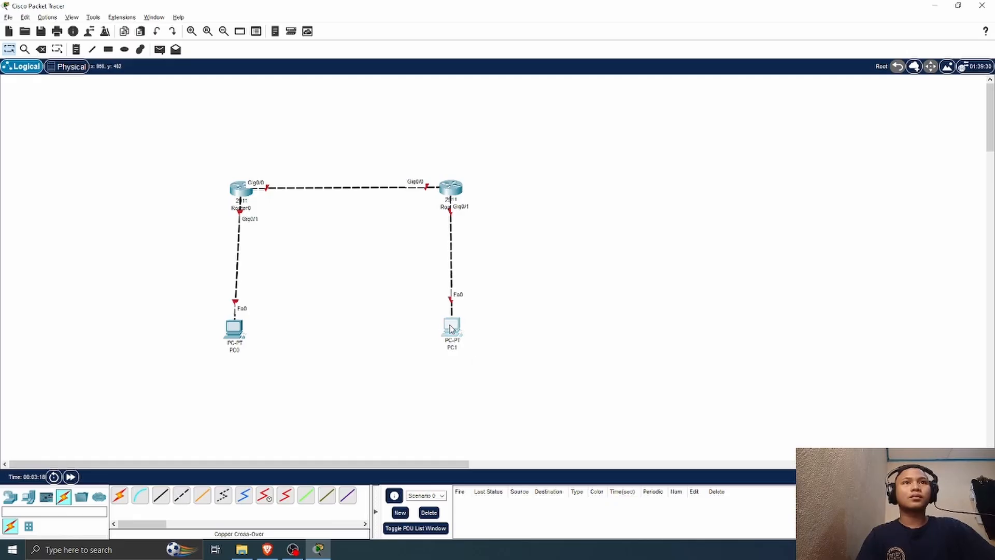
Step: Align PC0 and PC1 vertically beneath their routers so both cables run straight
drag(239, 335, 245, 335)
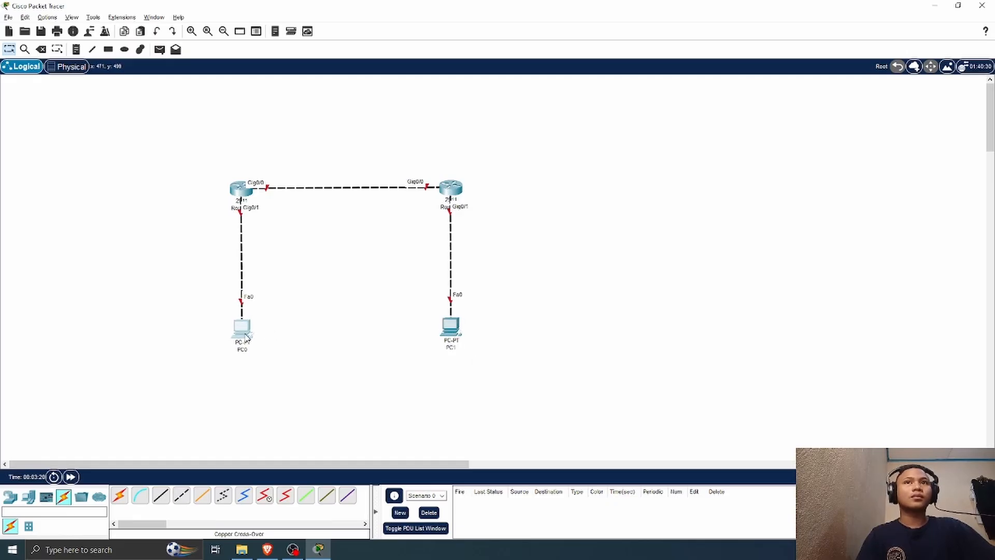
click(450, 325)
click(673, 92)
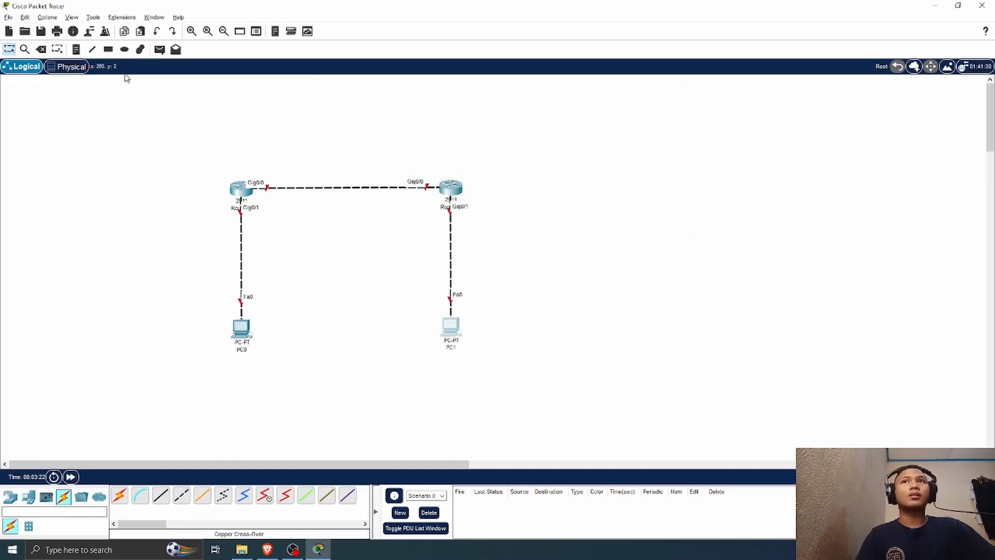
Step: Add the text note 10.10.10.1/30 above Router0's Gig0/0 port
click(77, 49)
click(253, 165)
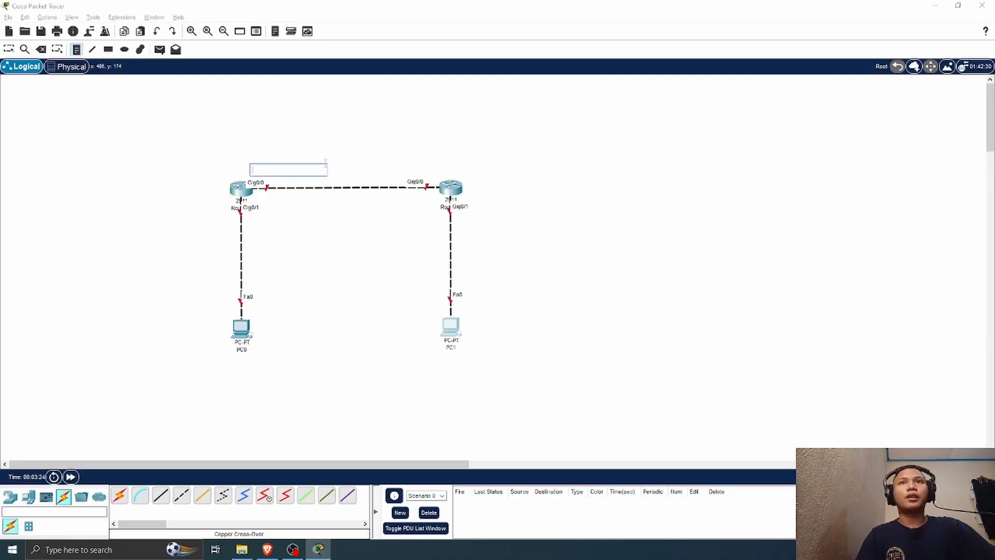
text(10.10.10.1/)
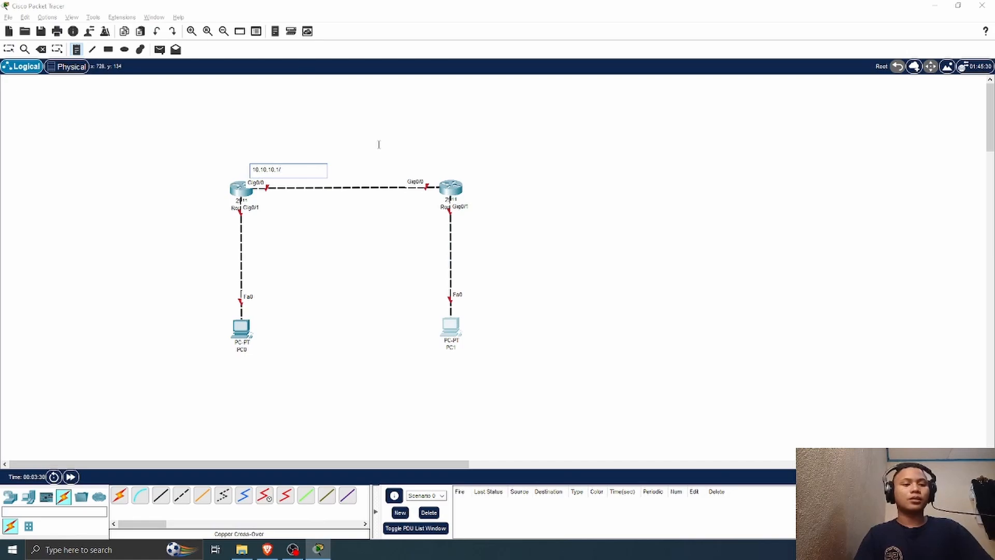
text(30)
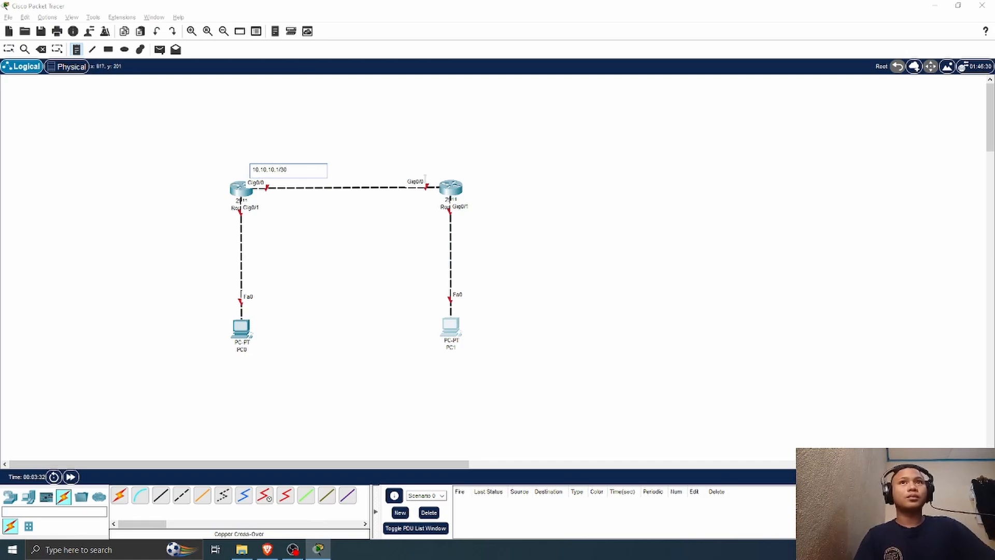
Step: Add the text note 10.10.10.2/30 above Router1's Gig0/0 port
click(414, 168)
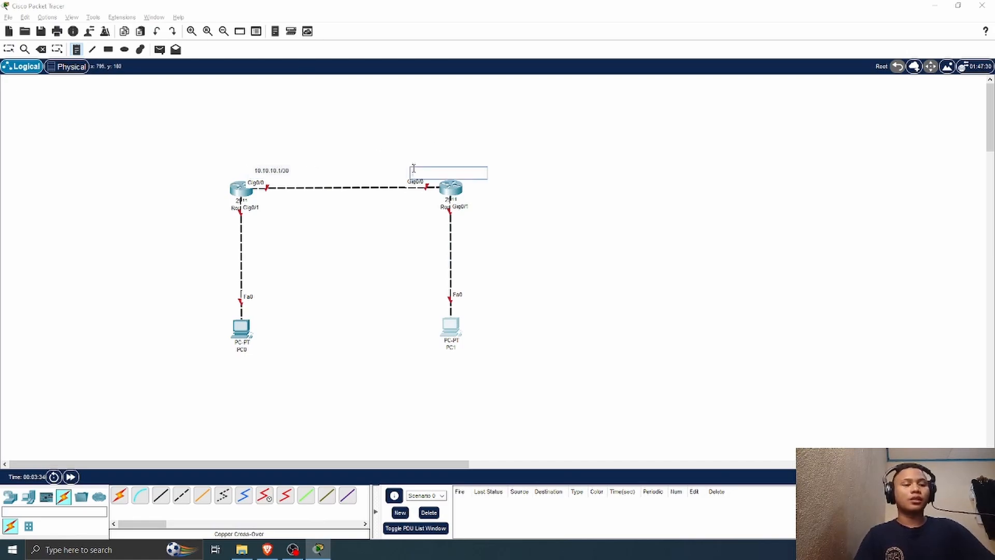
text(10..10.)
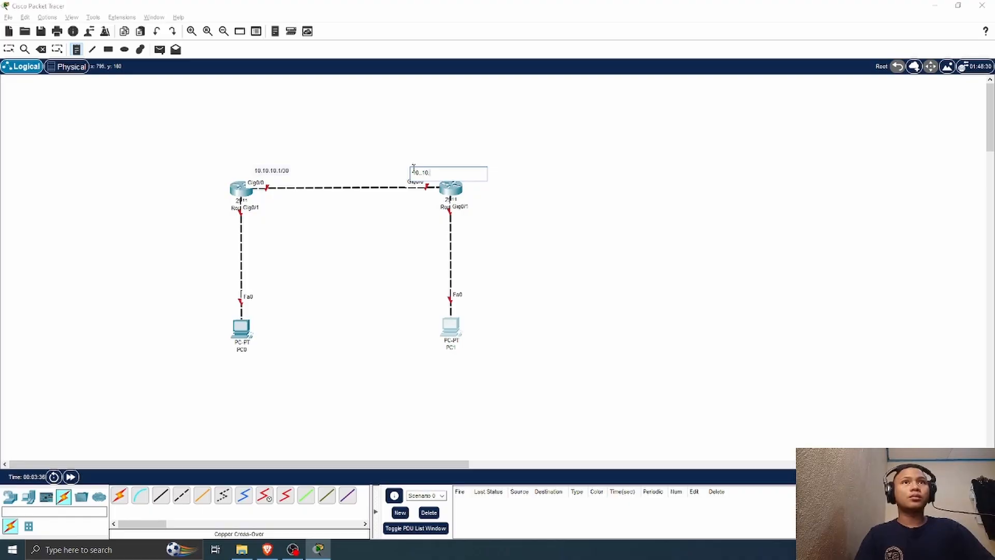
key(BackSpace)
key(BackSpace)
key(BackSpace)
text(10.10)
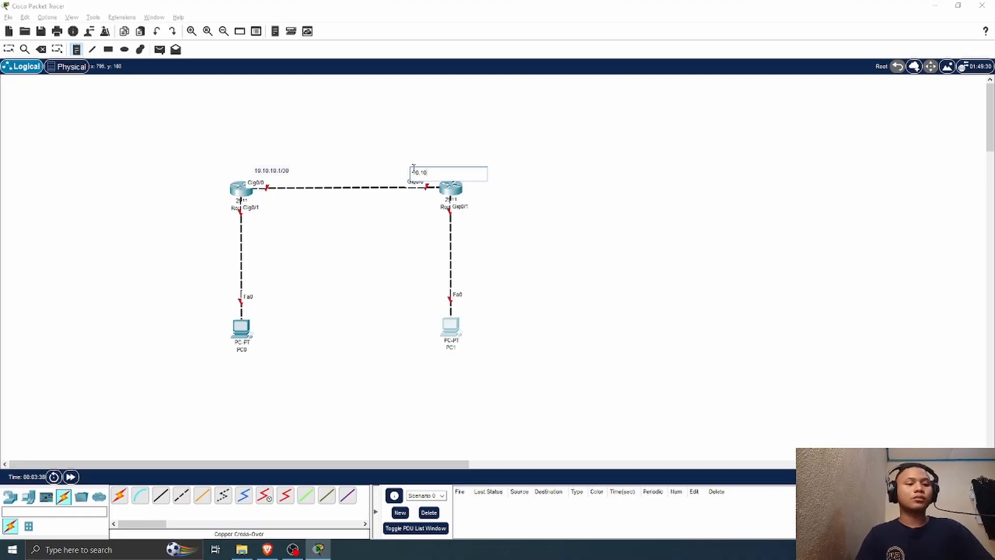
text(.)
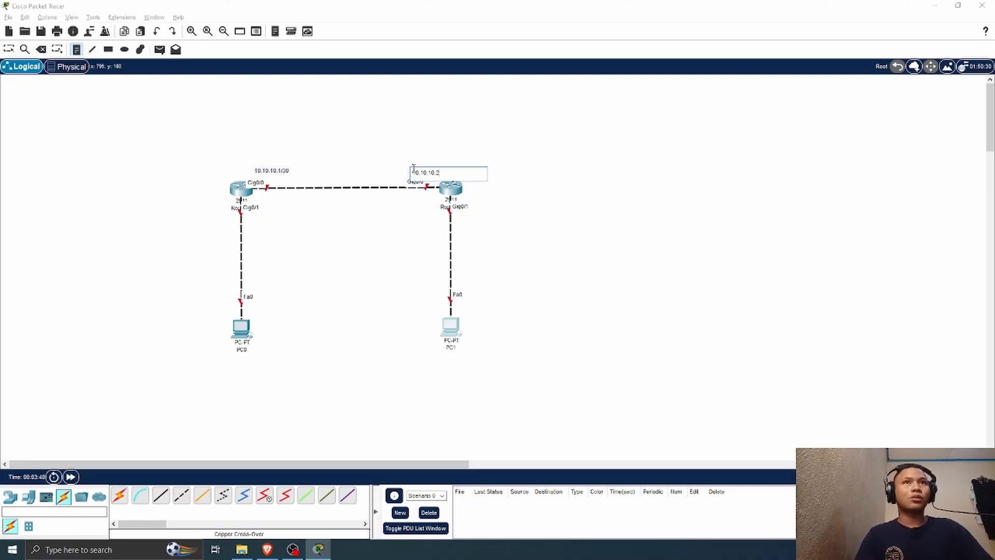
text(2/)
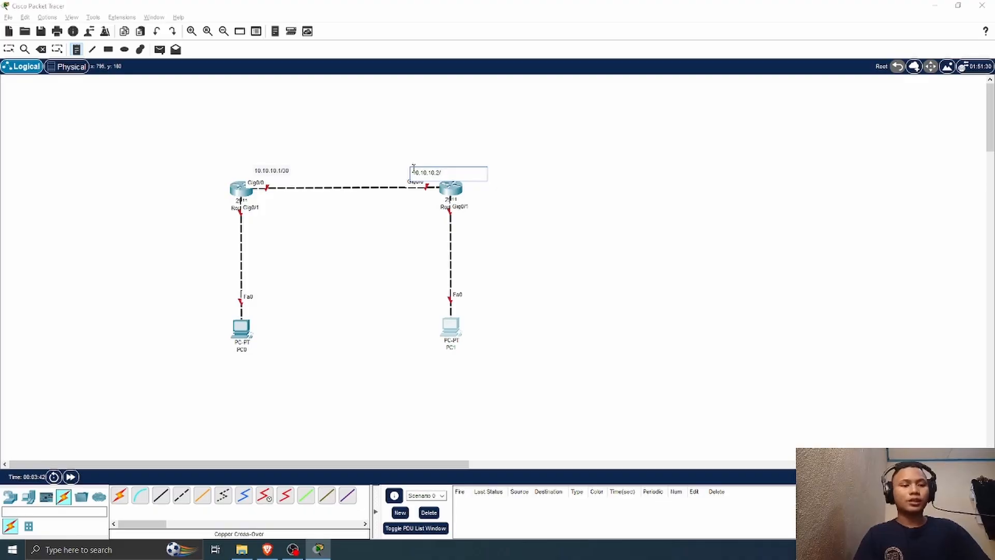
text(30)
Step: Add the text note 192.168.2.1/24 beside Router1's Gig0/1 port
click(477, 203)
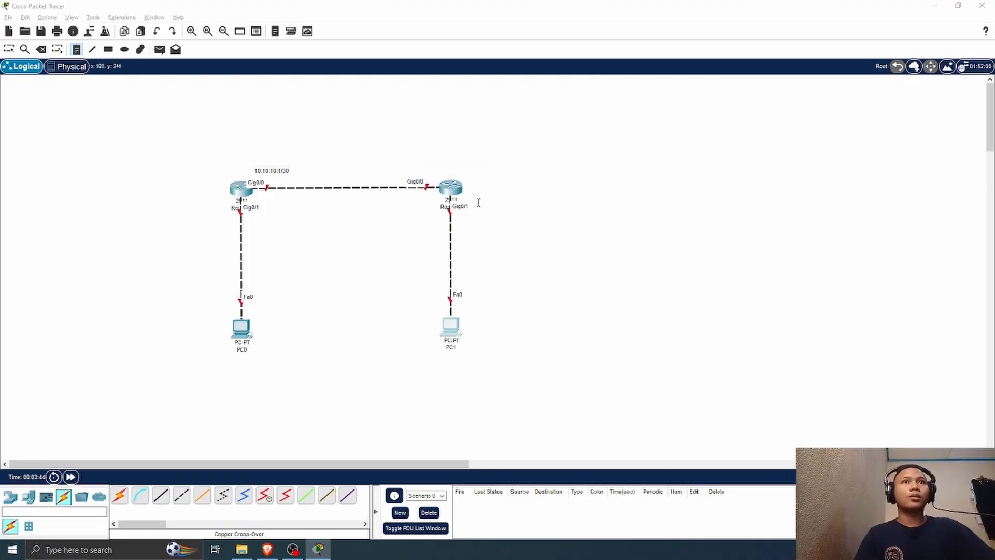
text(192)
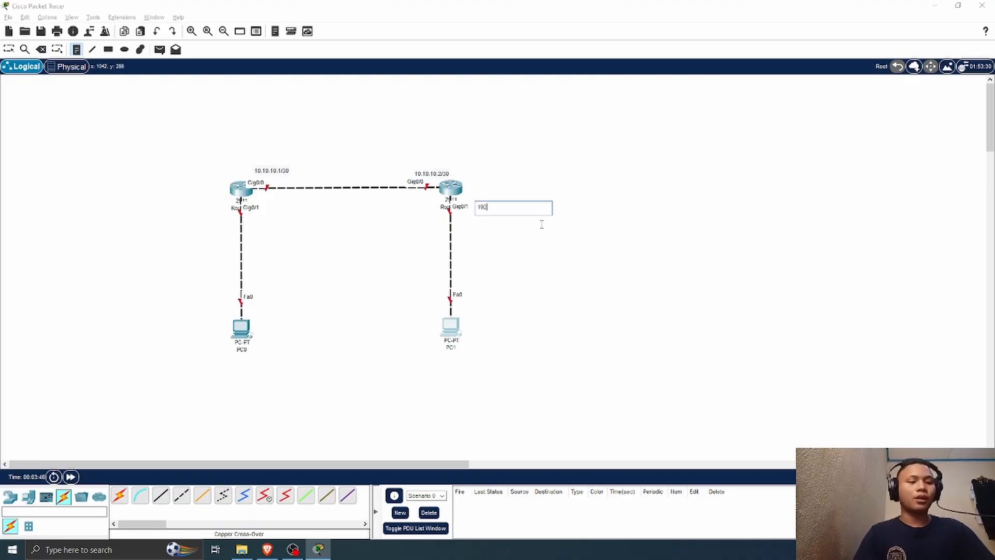
text(.168.)
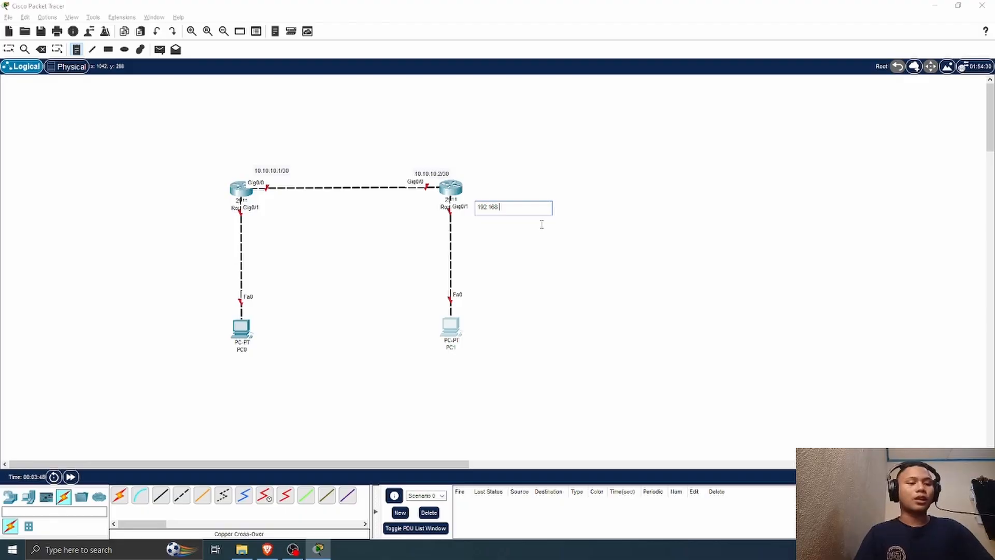
text(2.1/24)
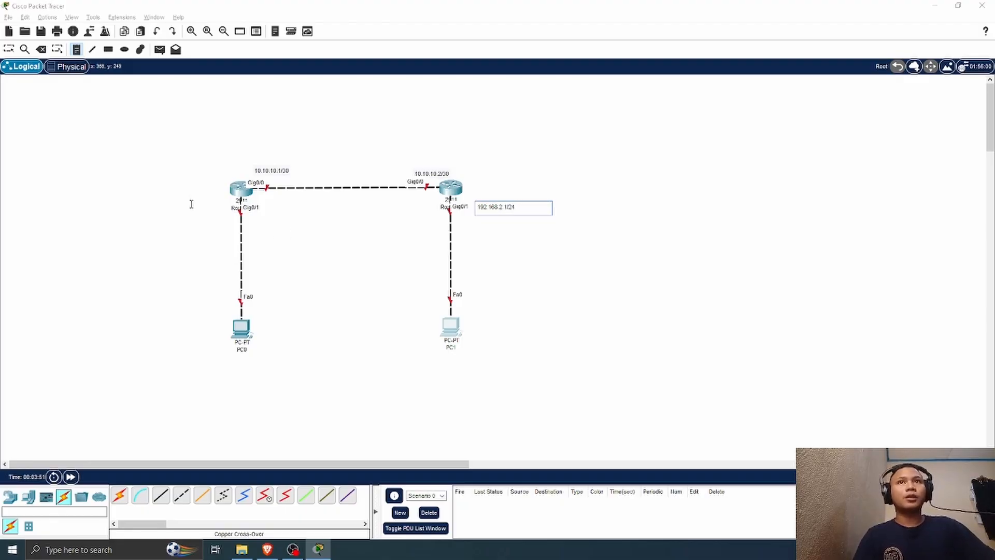
Step: Add the text note 192.168.1.1/24 beside Router0's Gig0/1 port and adjust the positions of both LAN address notes
click(190, 204)
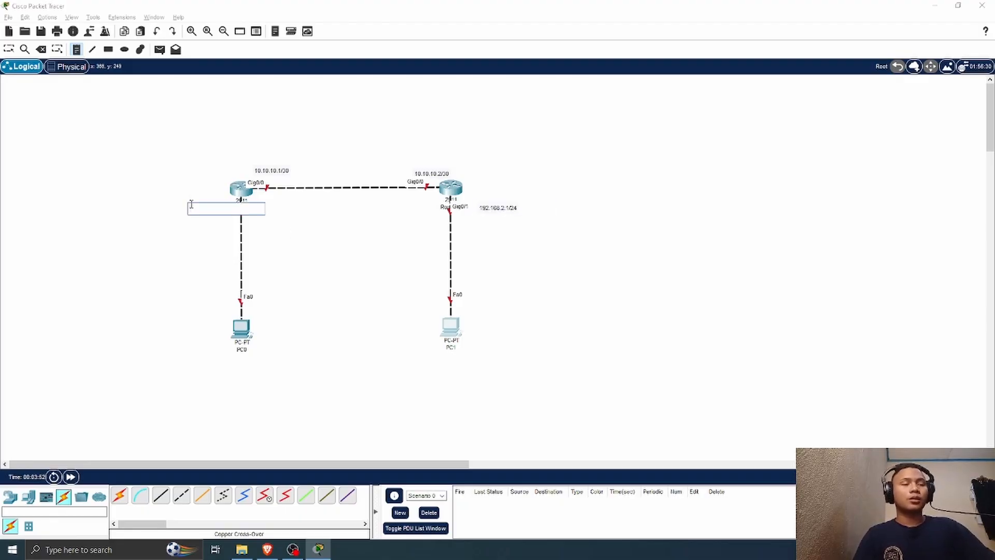
text(192.168.1.1/24)
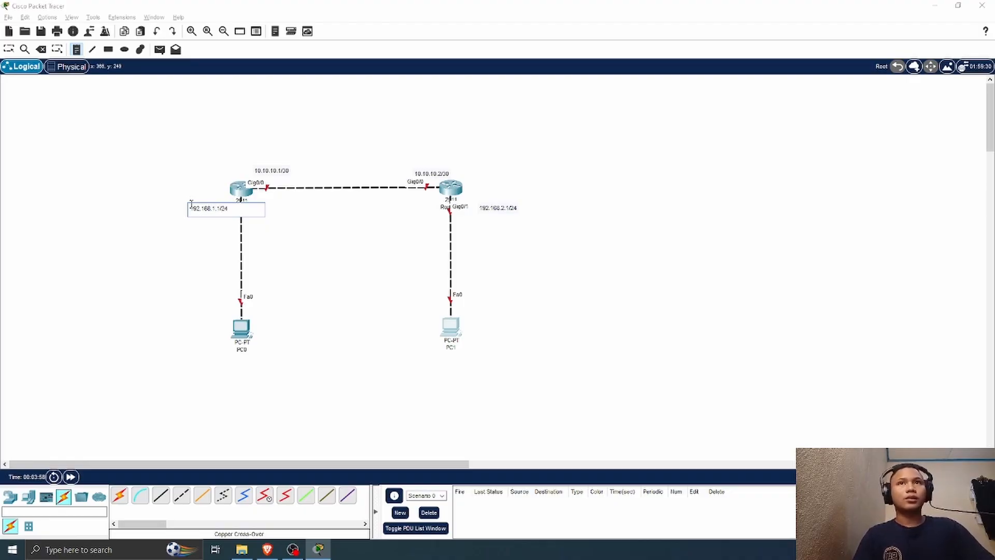
click(9, 49)
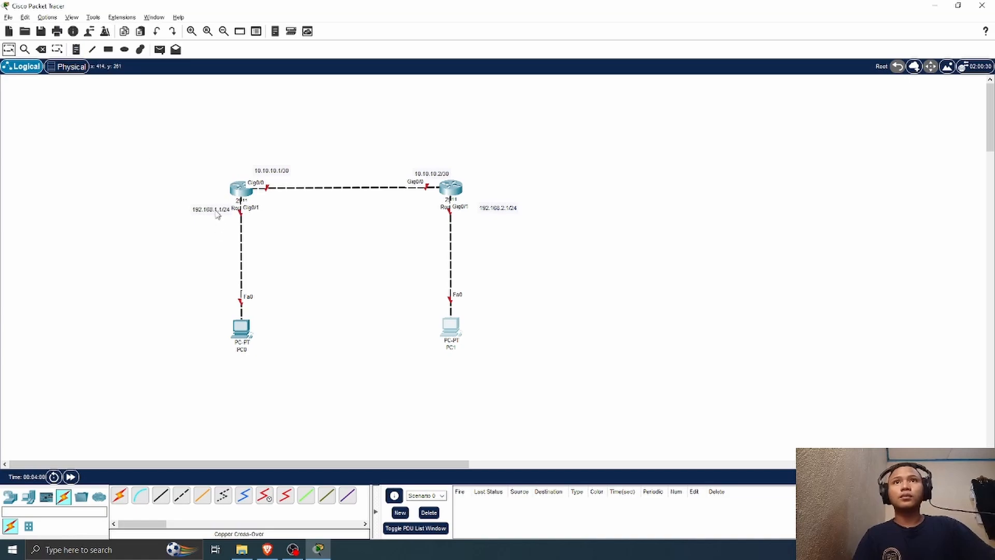
drag(216, 215, 210, 211)
drag(497, 209, 493, 208)
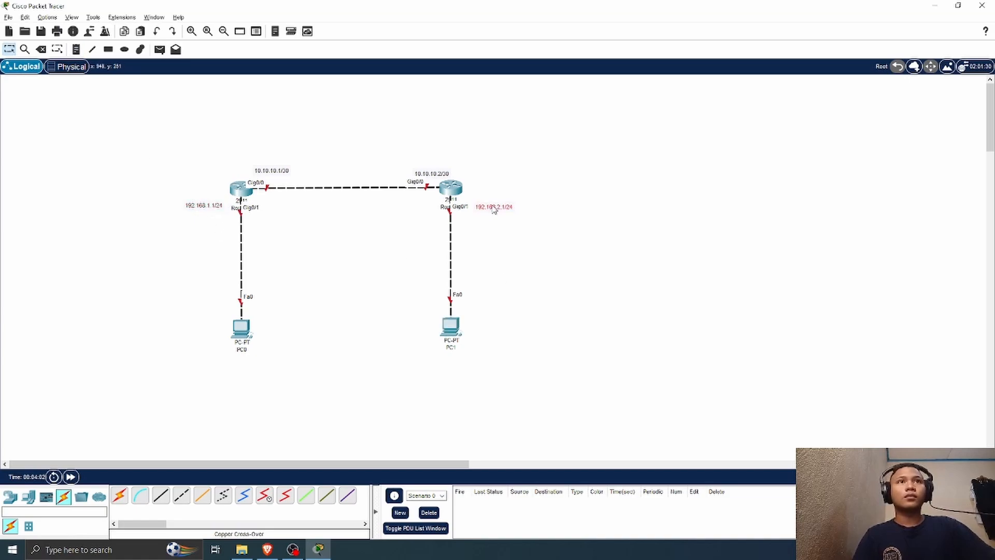
Step: Add the text note 192.168.1.2/24 below PC0
click(76, 49)
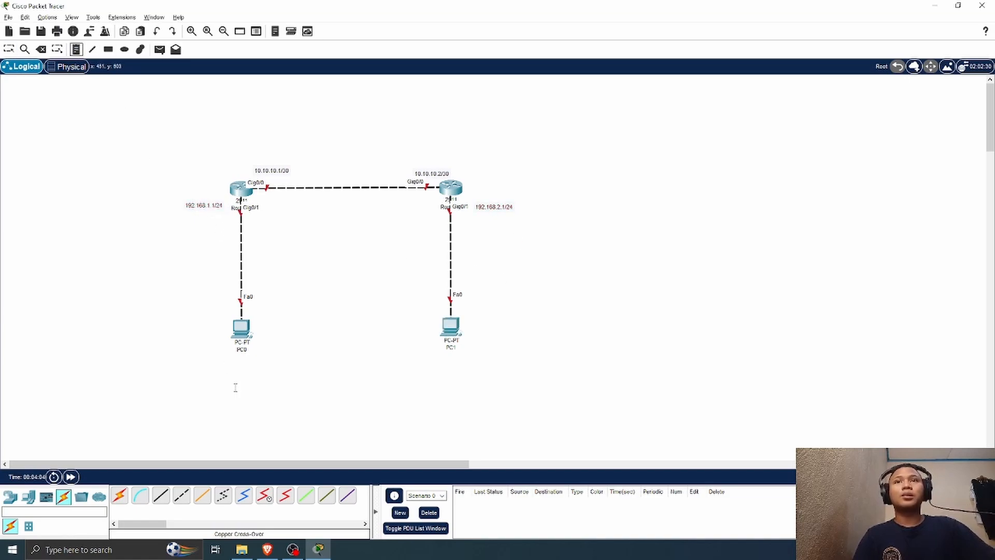
click(225, 361)
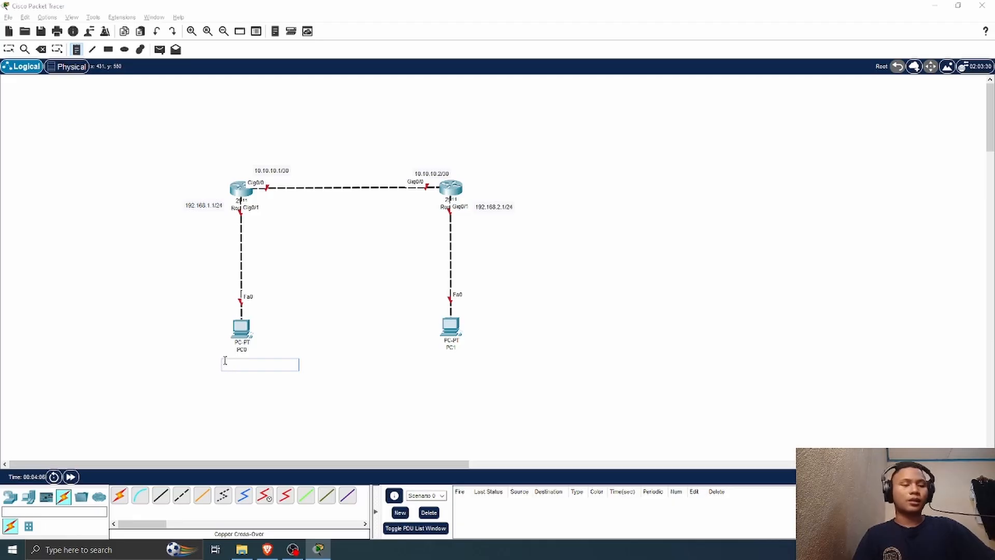
text(192.168)
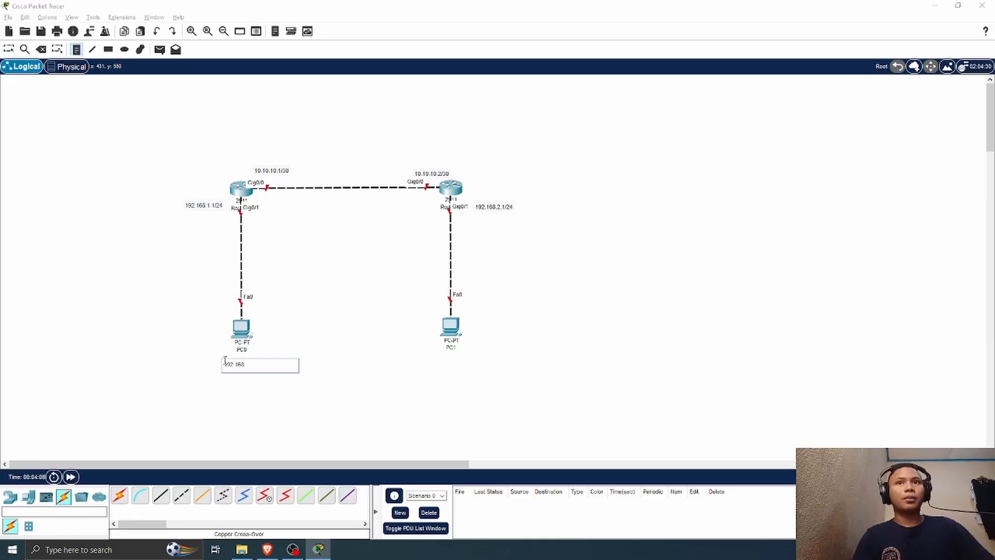
text(.1.2)
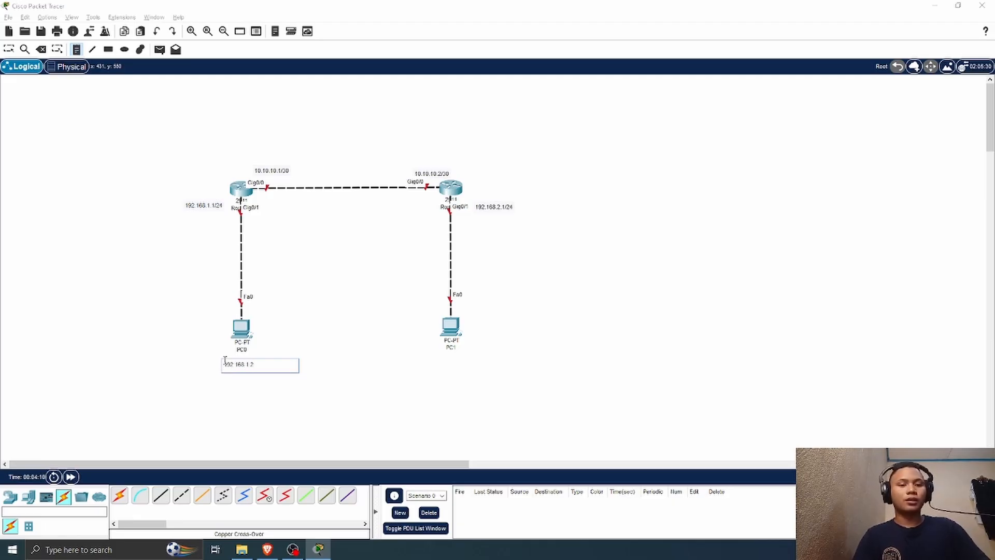
text(/24)
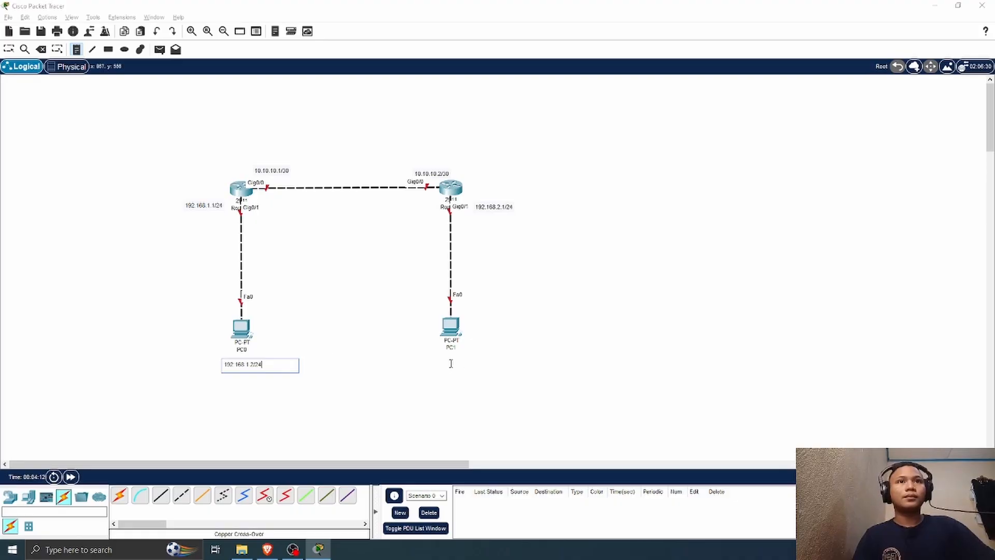
Step: Add the text note 192.168.2.2/24 below PC1 and adjust the positions of both PC address notes
click(436, 355)
text(192)
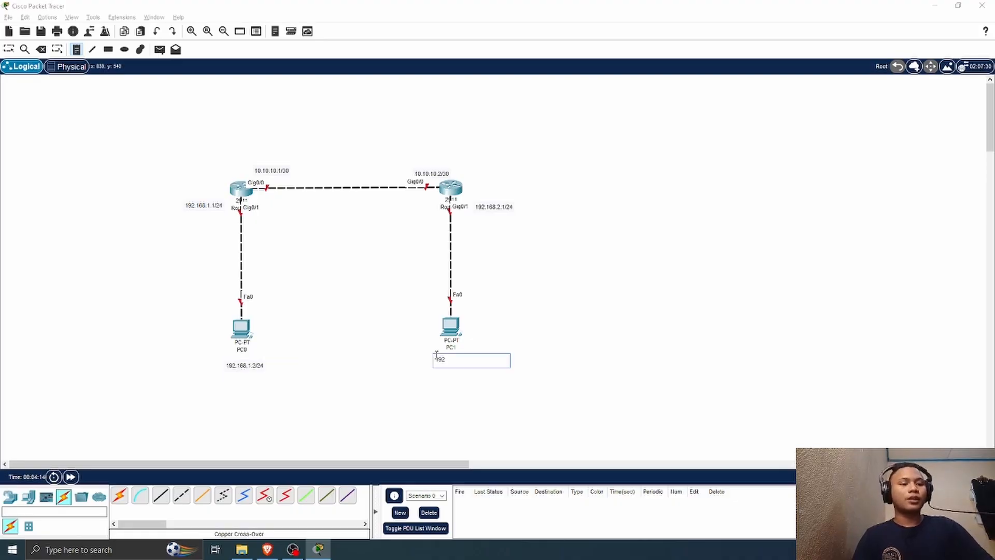
text(.168)
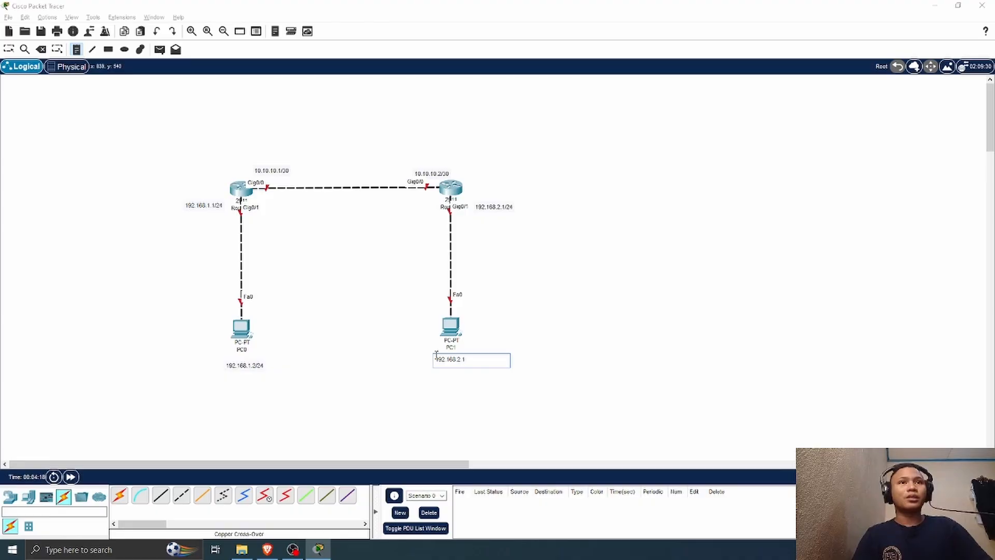
text(.2.2)
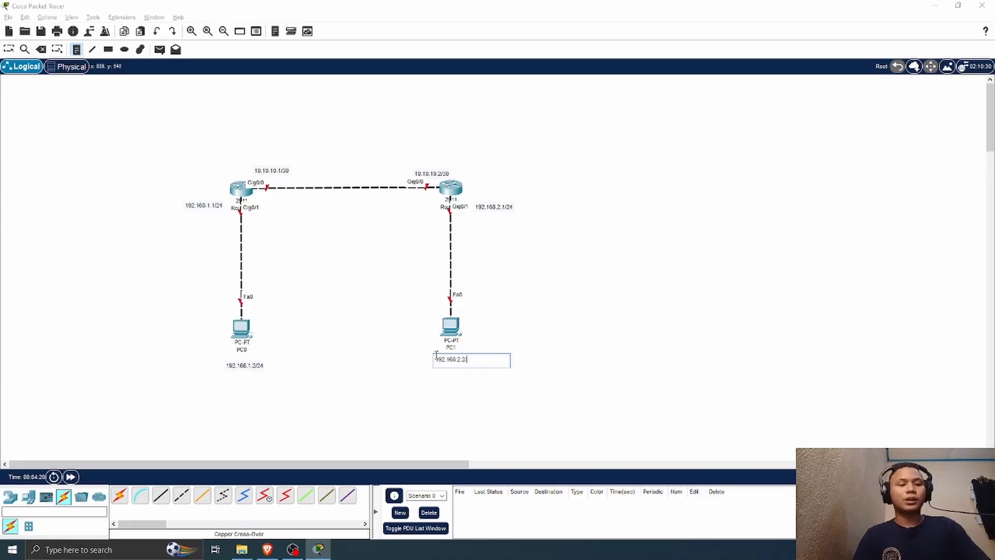
text(/24)
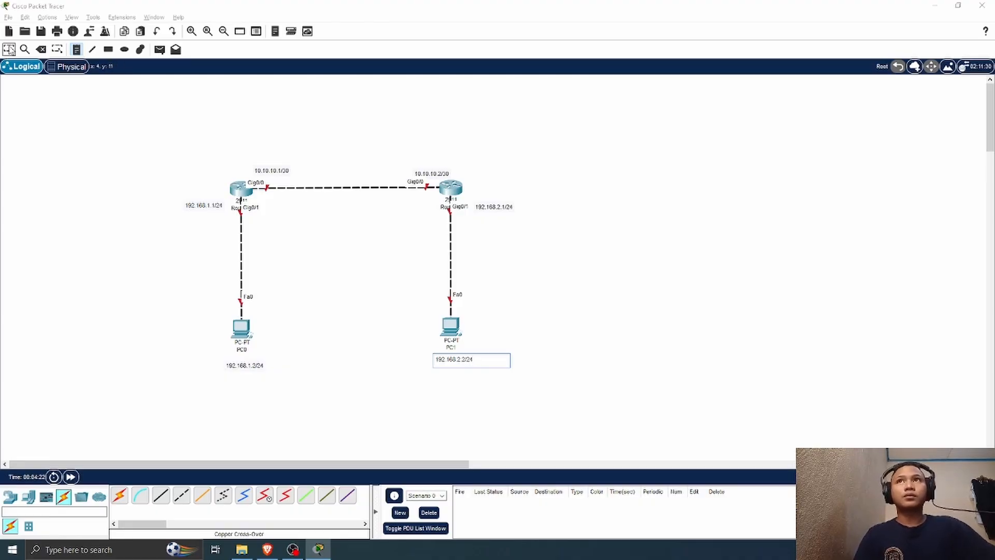
click(12, 52)
drag(457, 363, 452, 361)
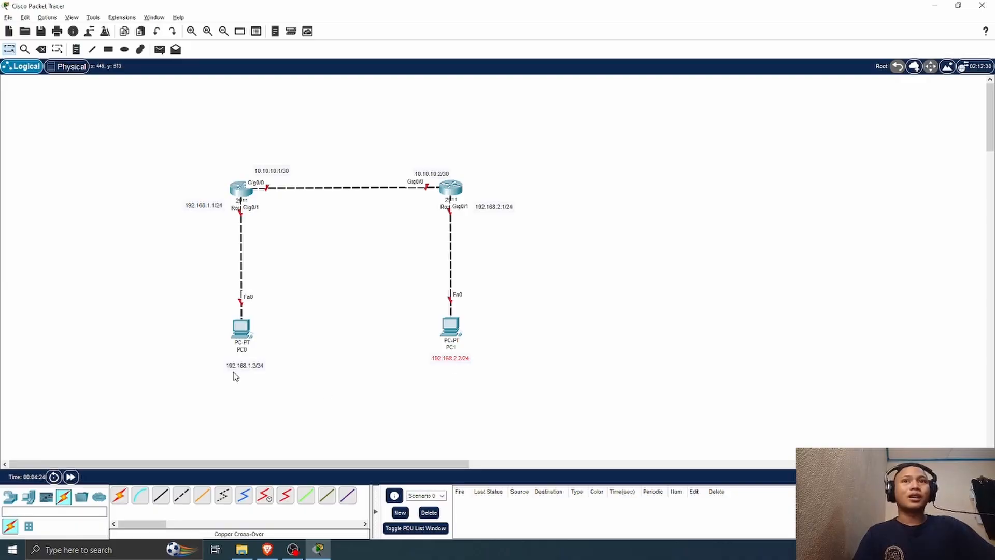
drag(245, 365, 238, 364)
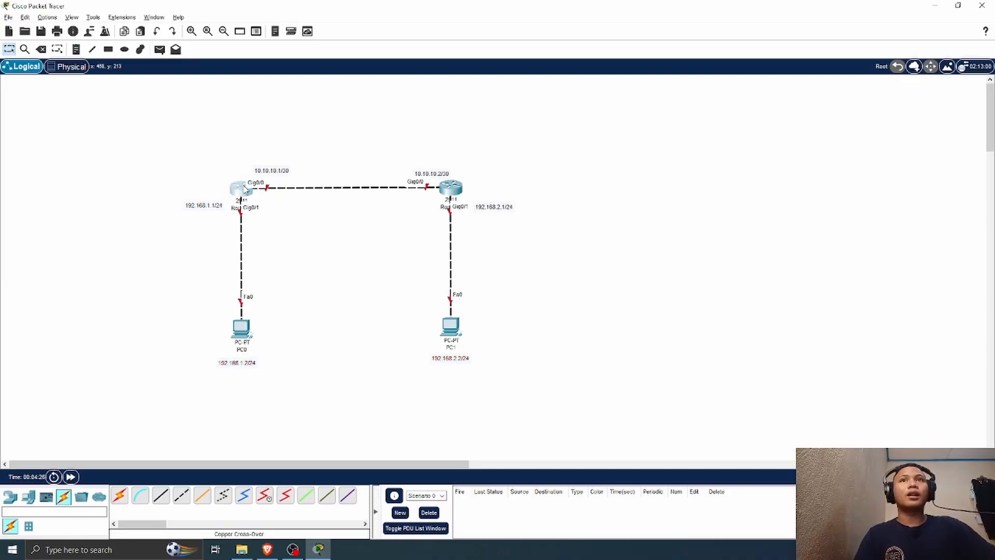
Step: Open Router0's command line beside the topology and decline the initial configuration dialog
click(244, 189)
click(393, 114)
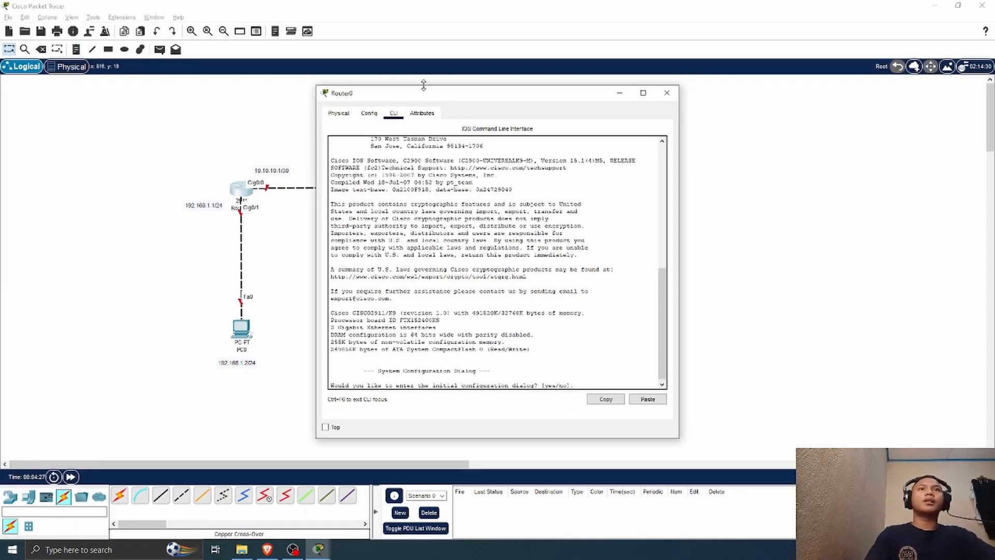
drag(430, 98, 716, 75)
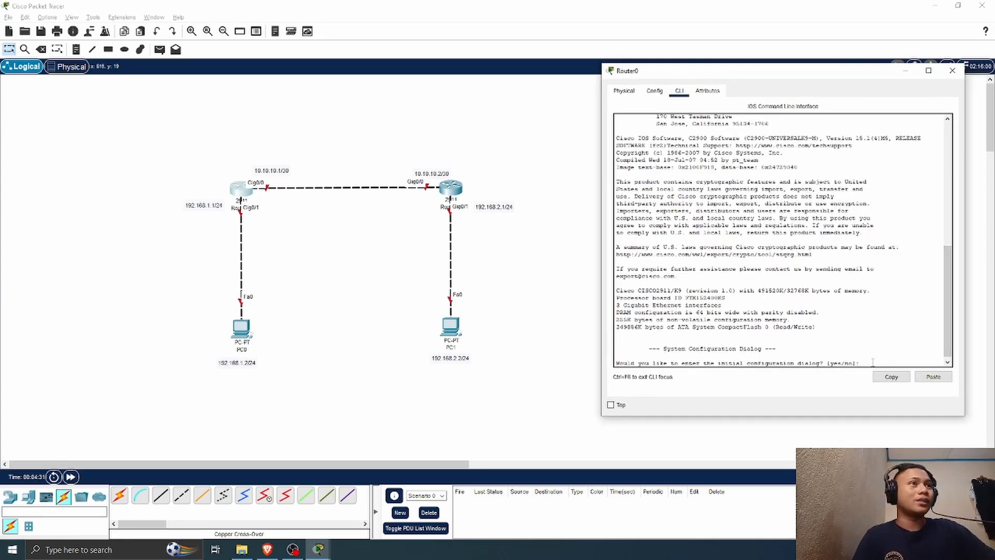
text(n)
key(Return)
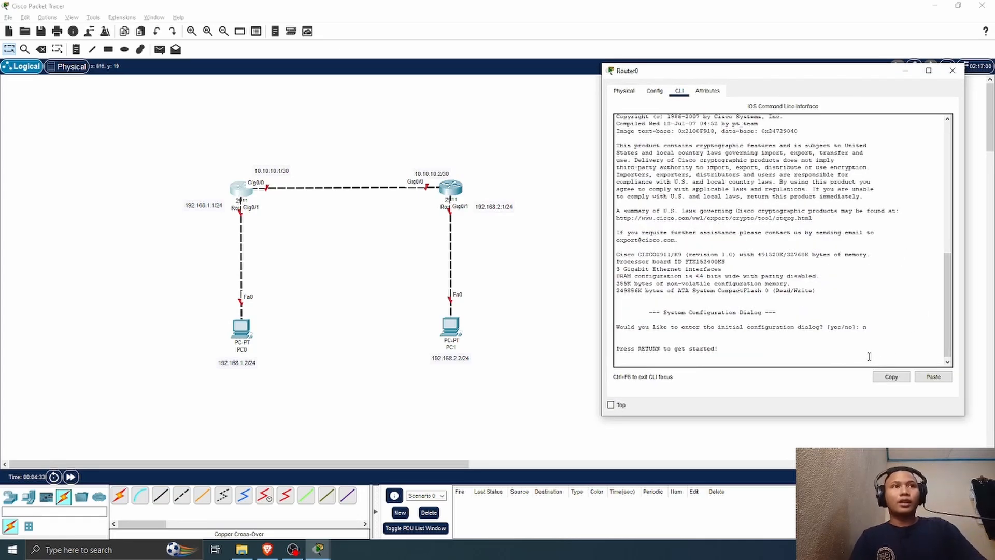
key(Return)
Step: Enter privileged mode on Router0 and switch to global configuration mode with conf t
text(en)
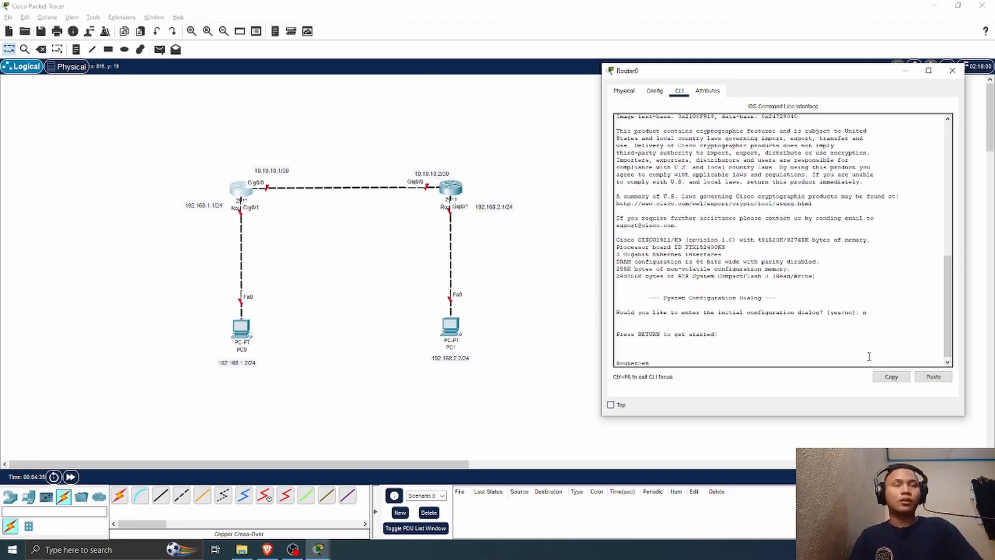
key(Return)
text(con t)
key(Return)
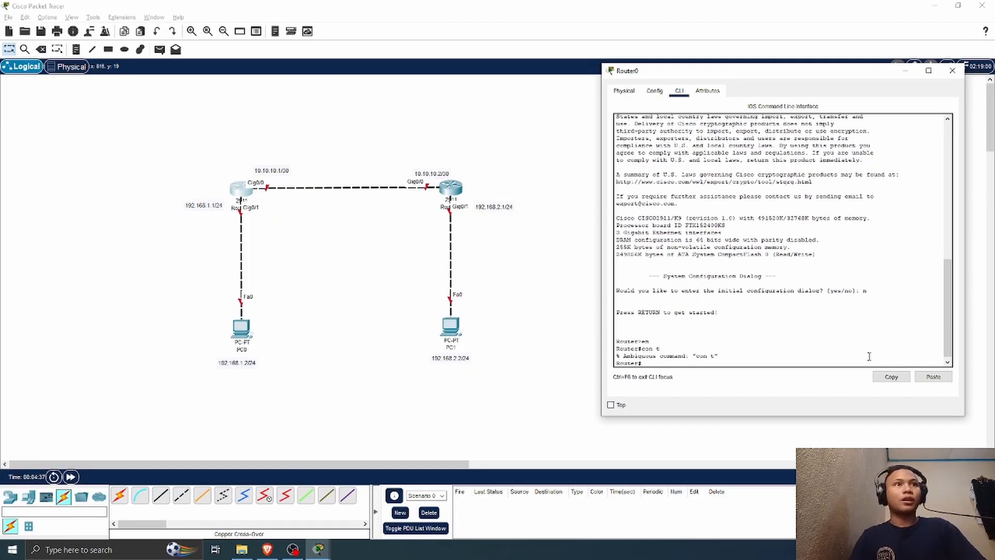
text(conf t)
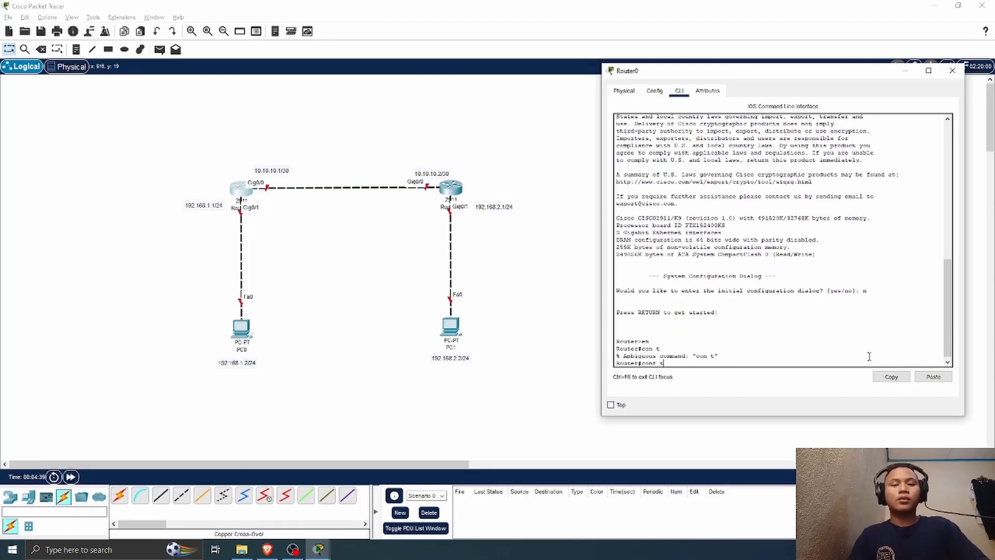
key(Return)
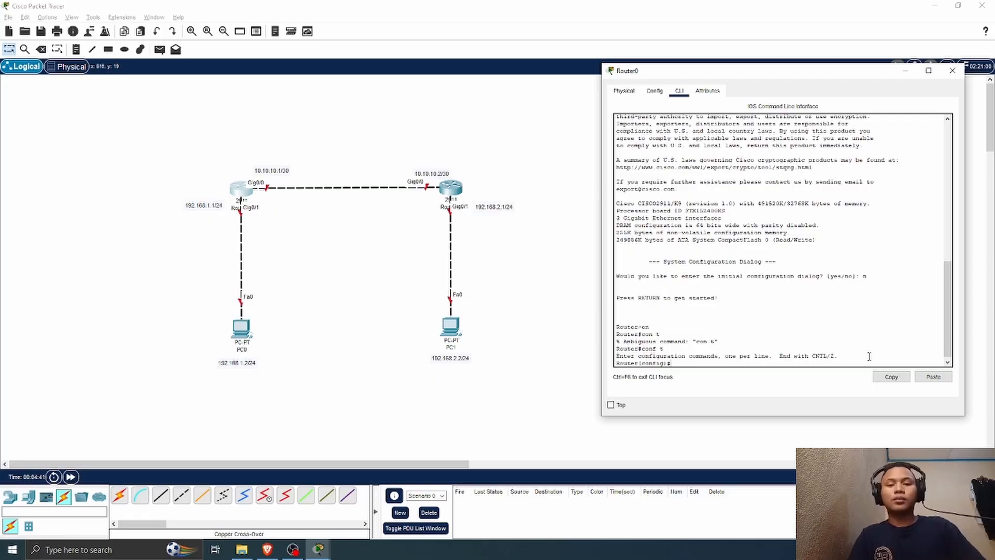
Step: Select interface g0/1 on Router0 and enable it with no sh
text(int g0)
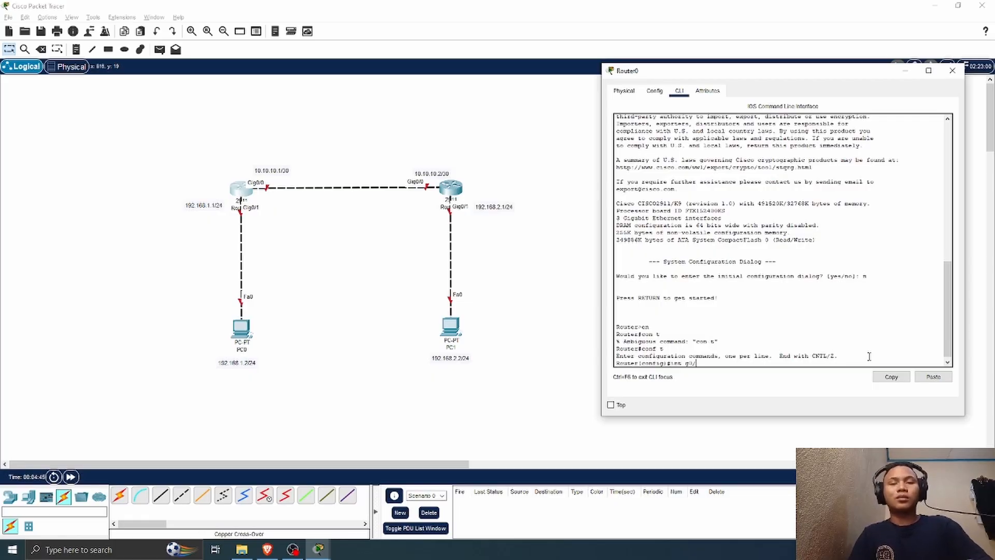
text(/1)
key(Return)
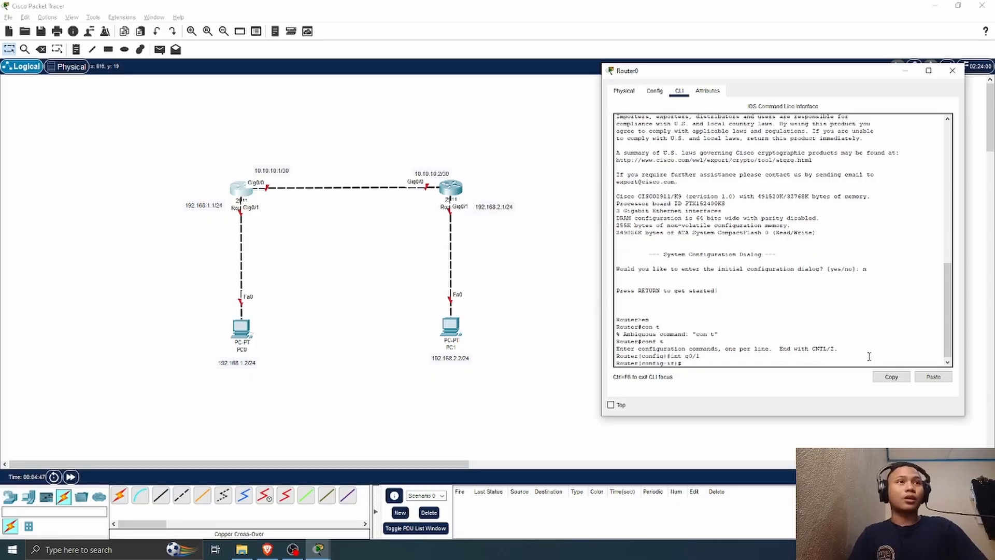
text(no sh)
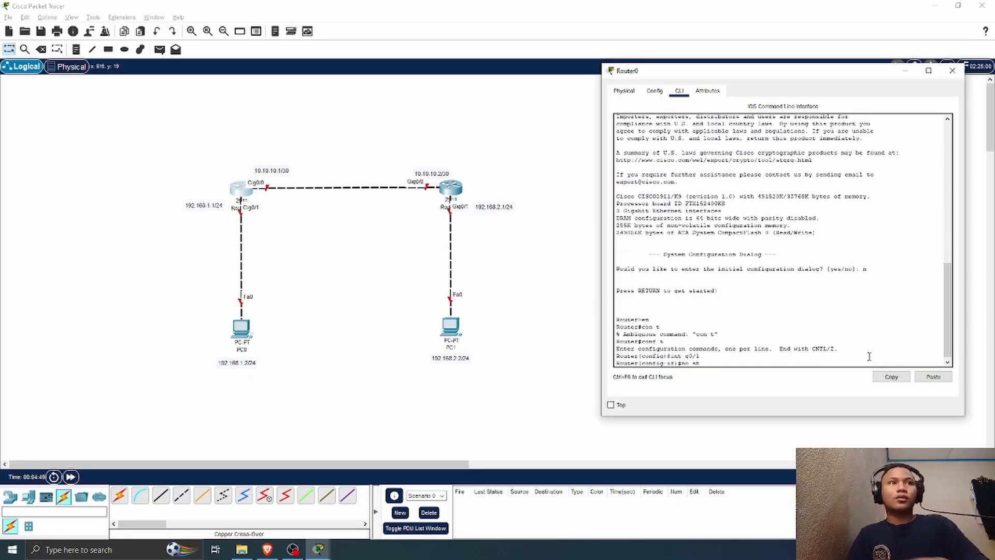
key(Return)
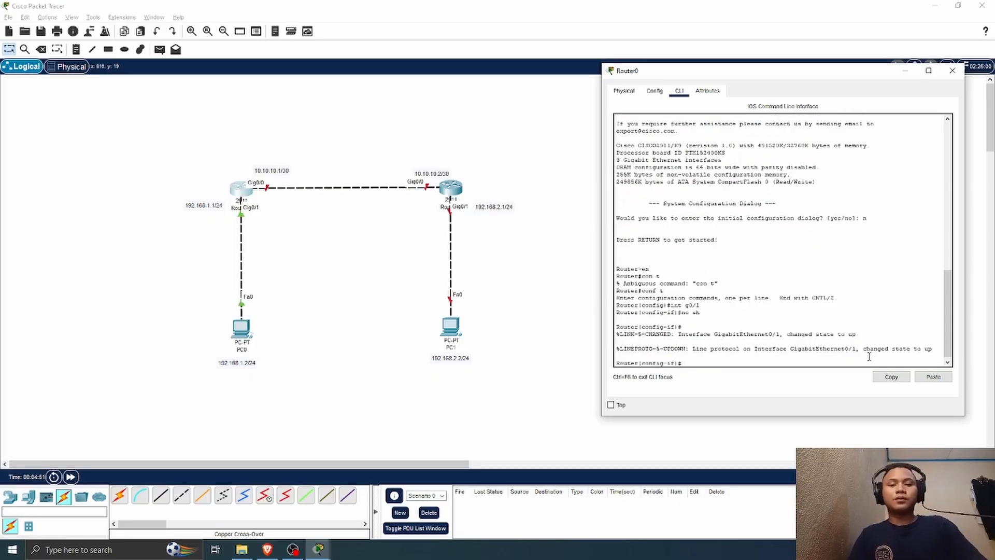
Step: Assign the IP address 192.168.1.1 with mask 255.255.255.0 to Router0's g0/1 interface
text(ip add)
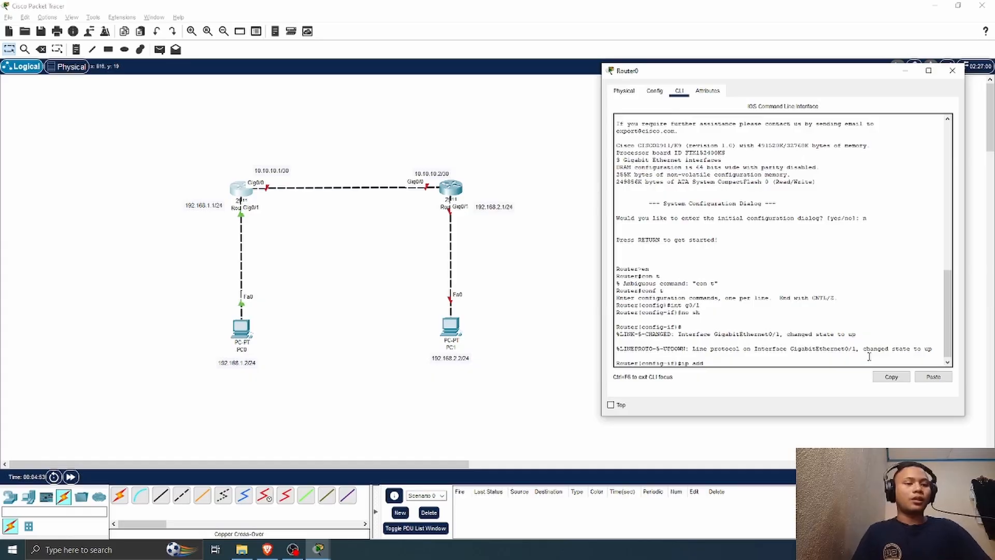
text( 192.168.1)
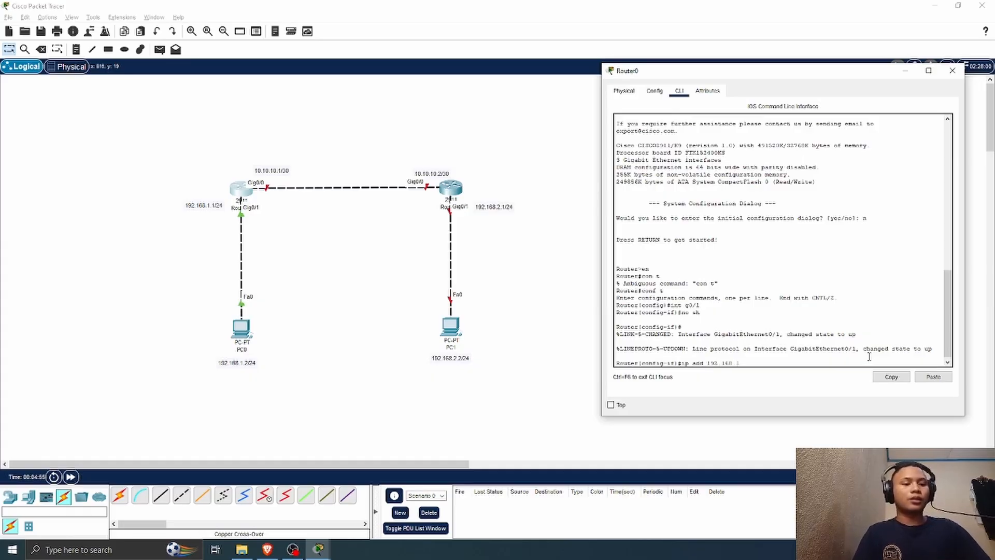
text(.1 2)
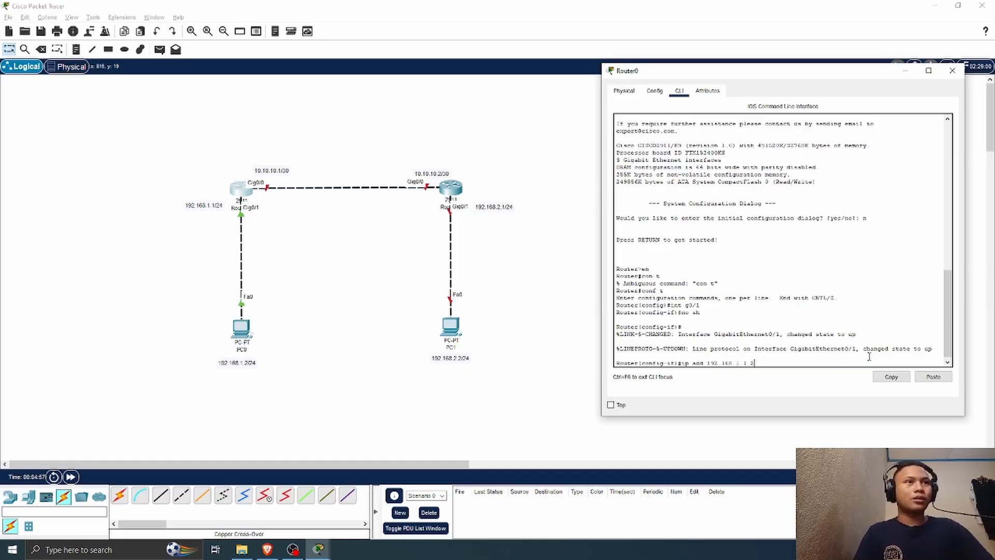
text(55.255.255.0)
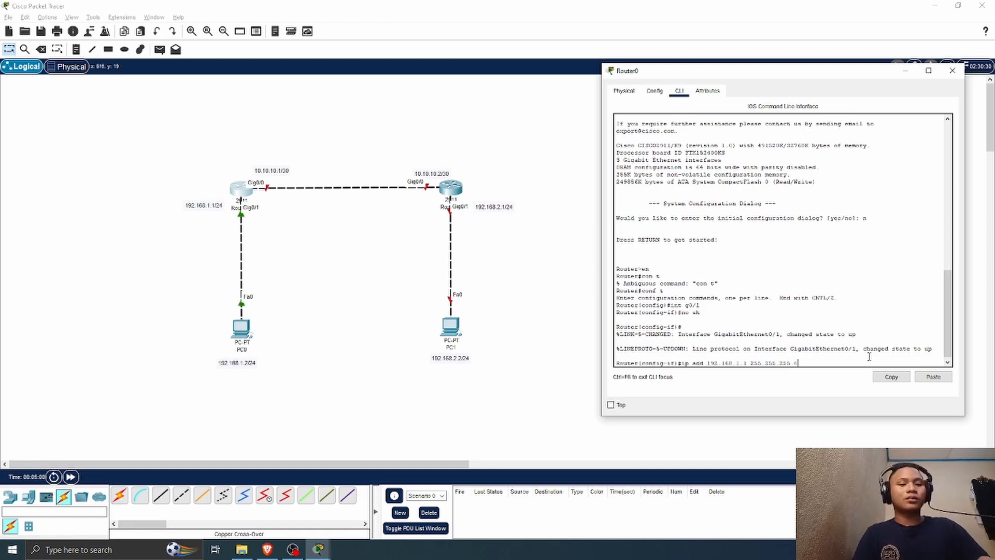
key(Return)
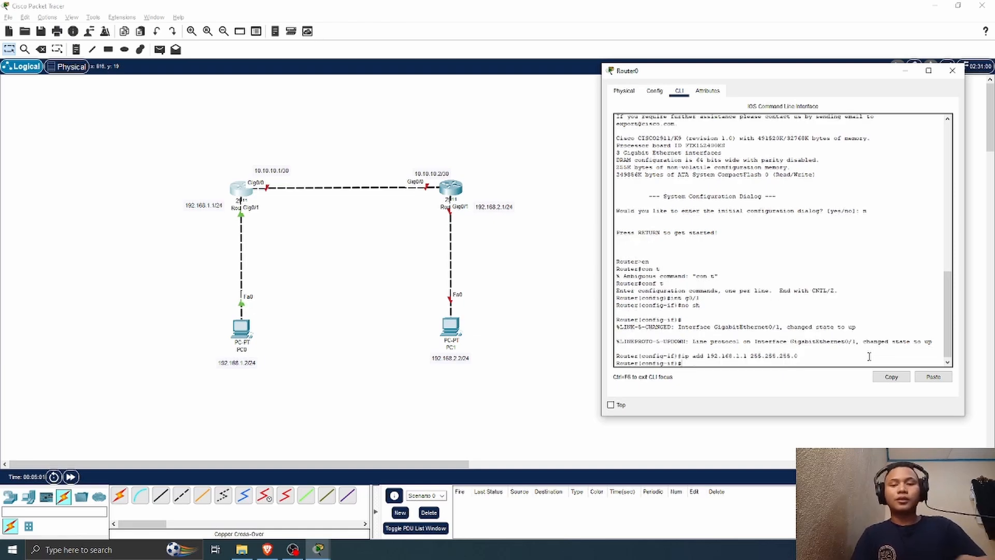
Step: Switch to interface g0/0 on Router0 and enable it with no sh
text(int g0/)
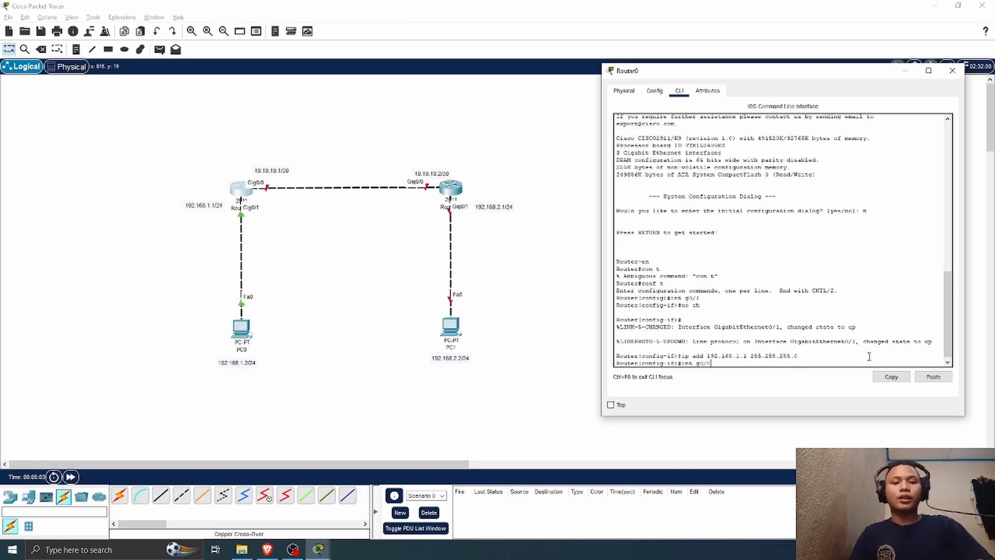
text(0)
key(Return)
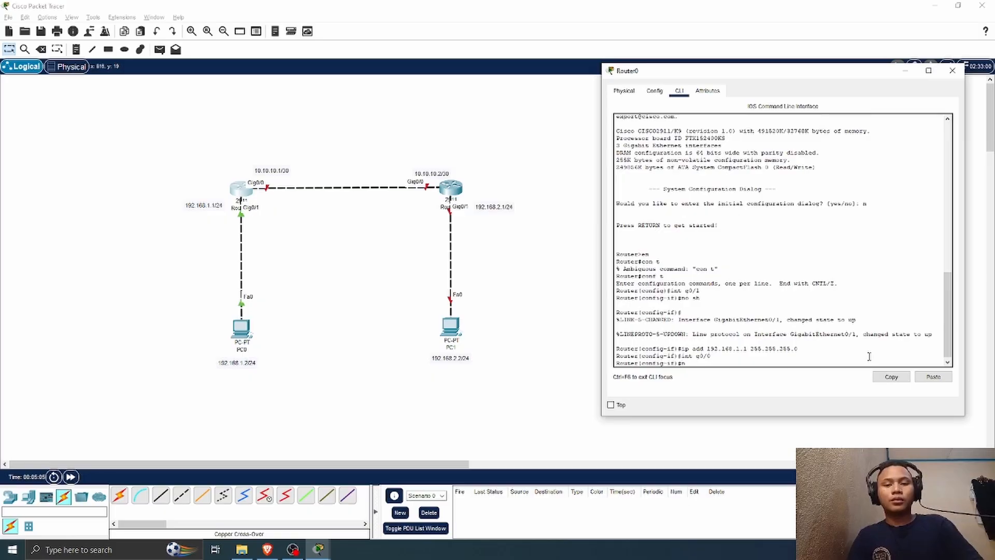
text(no sh)
key(Return)
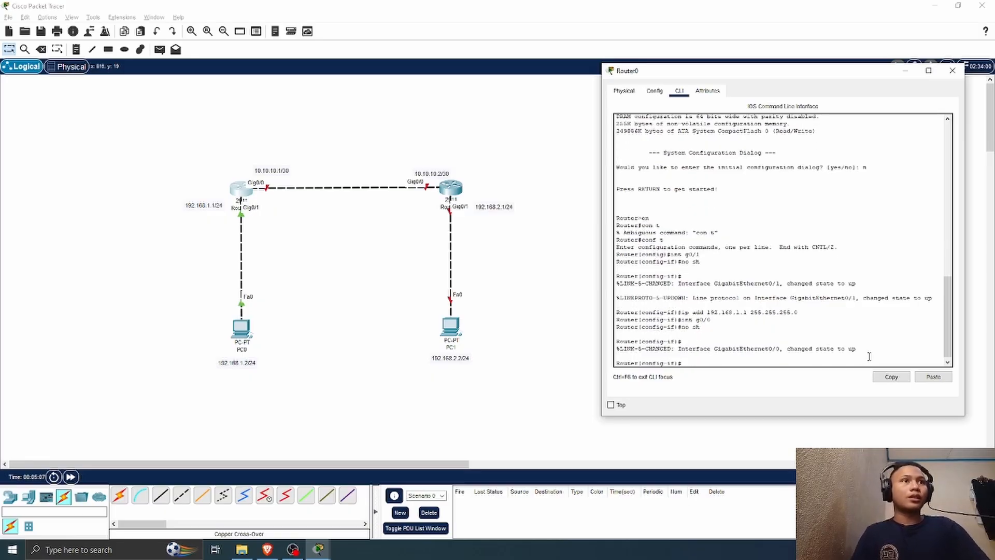
Step: Assign the IP address 10.10.10.1 with mask 255.255.255.252 to Router0's g0/0 interface and close the router's window
text(ip add )
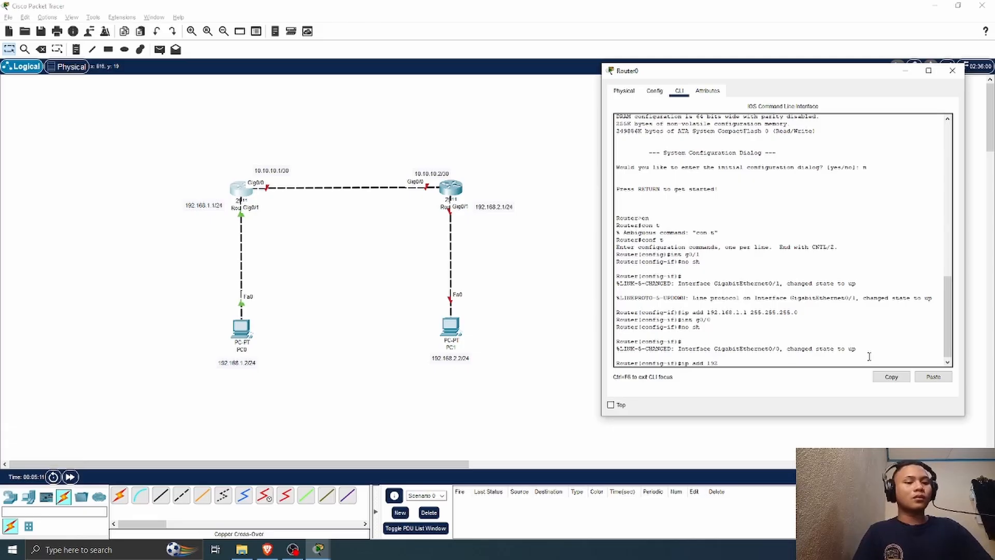
text(10.)
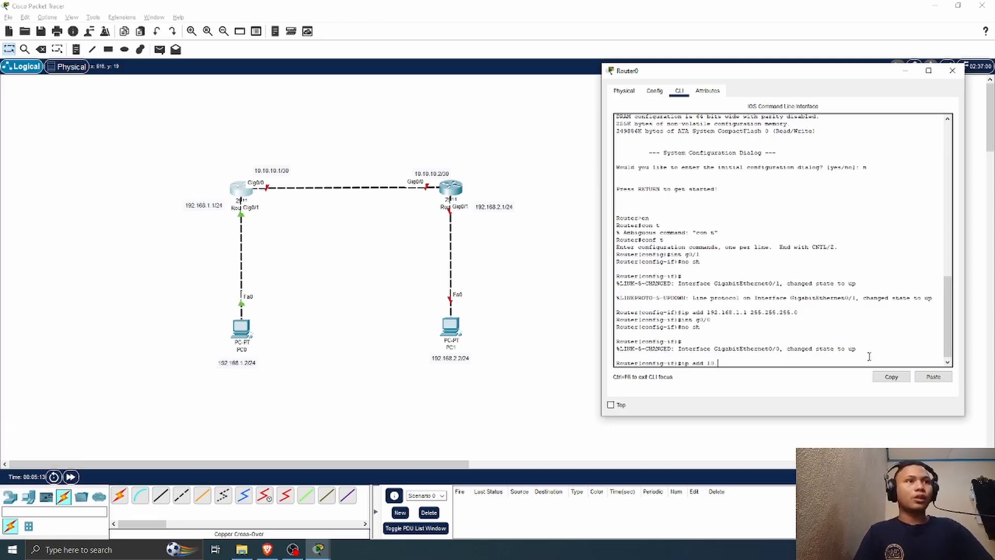
text(10.10.1)
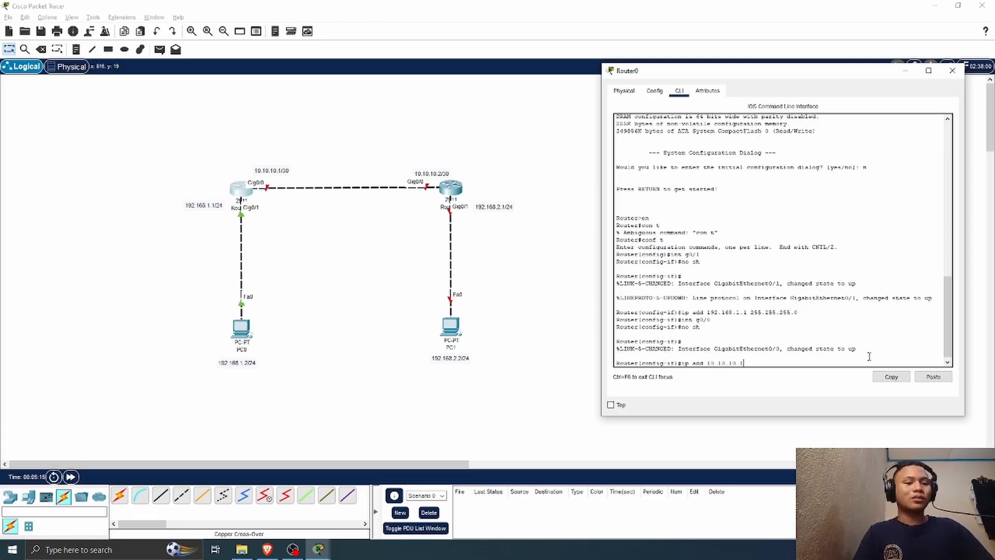
text( 255.25)
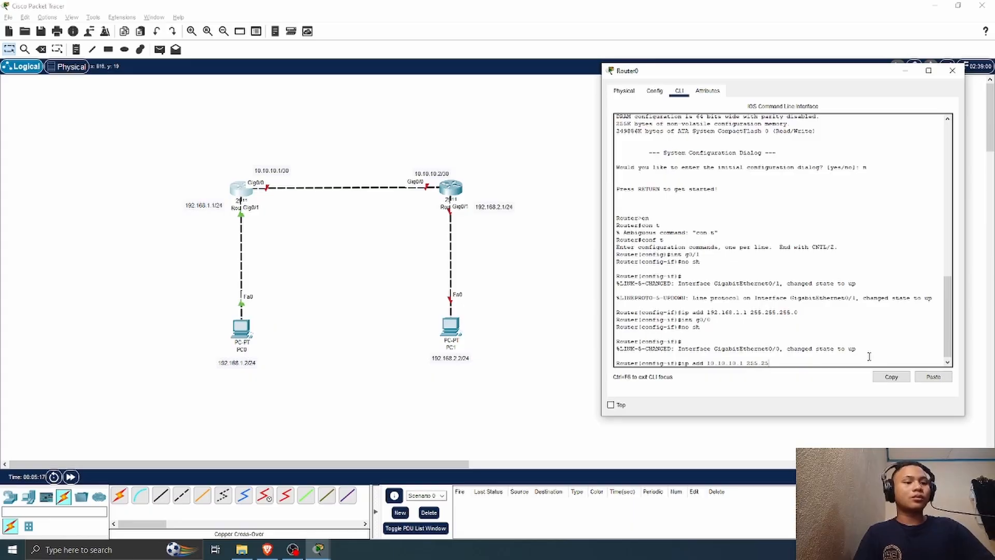
text(5.2522525)
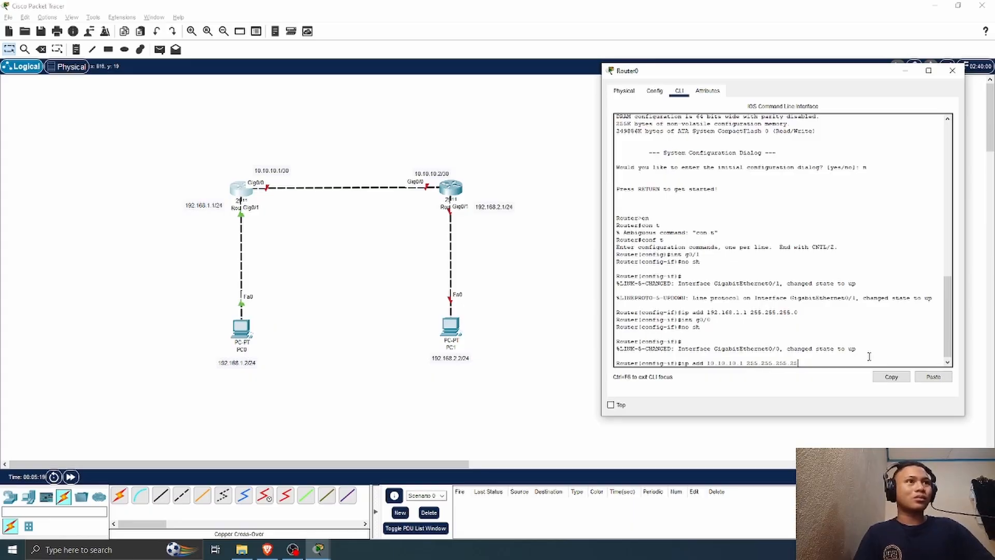
key(BackSpace)
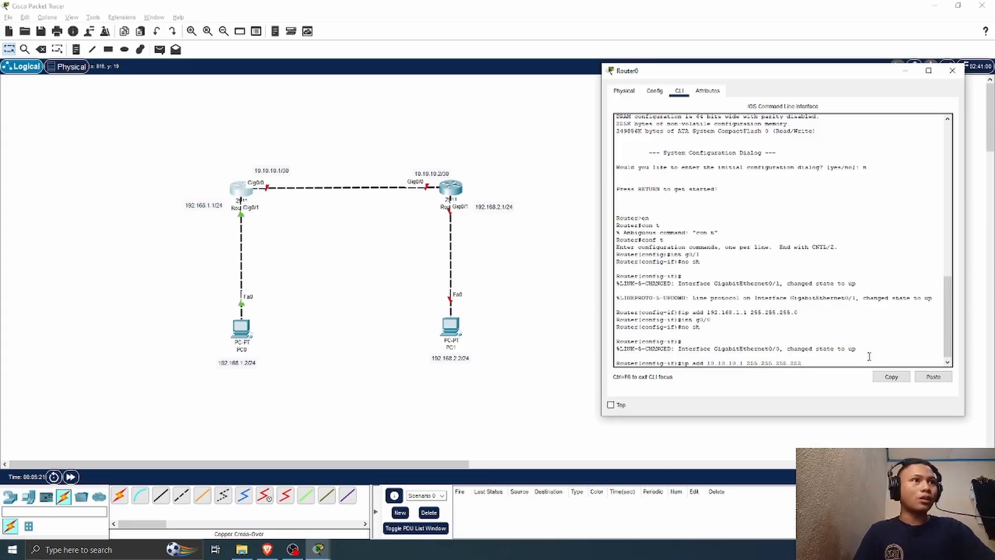
key(Return)
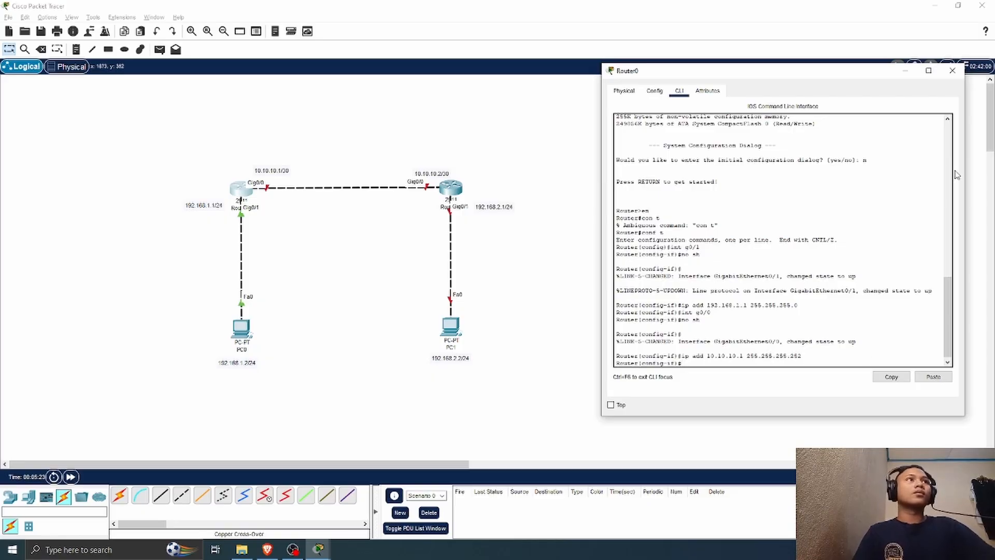
click(952, 71)
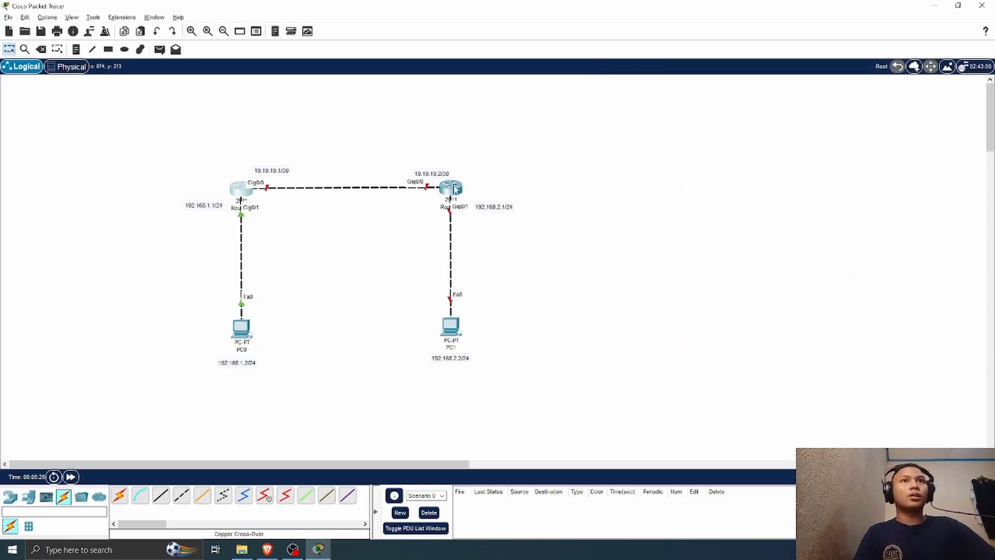
Step: Open Router1's command line, move its window clear of the topology, and decline the initial configuration dialog
click(450, 187)
click(394, 113)
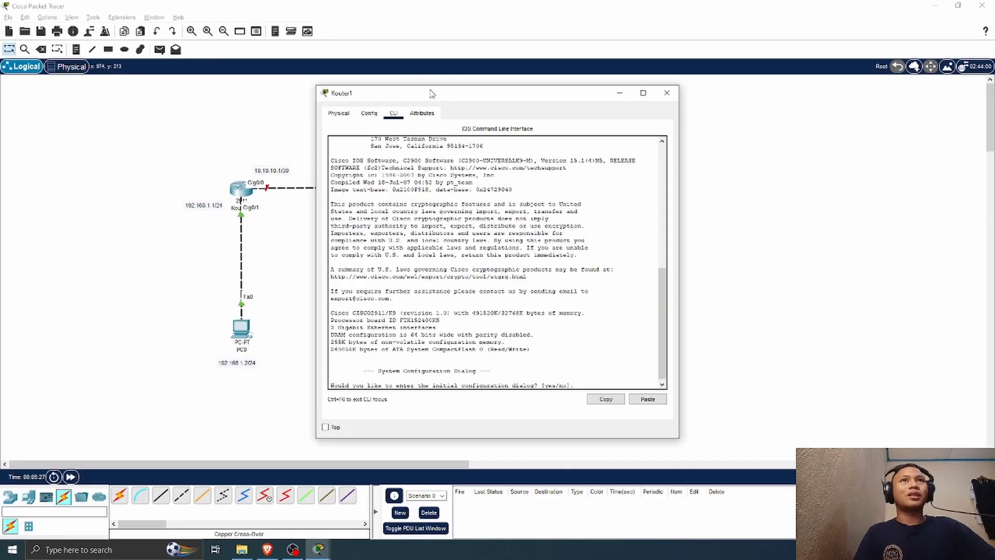
drag(430, 96, 682, 82)
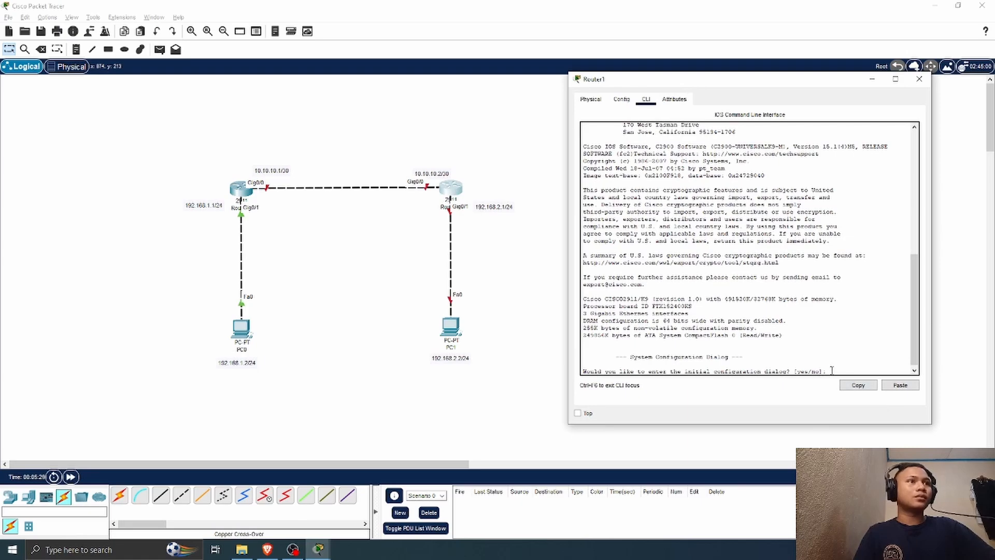
key(Return)
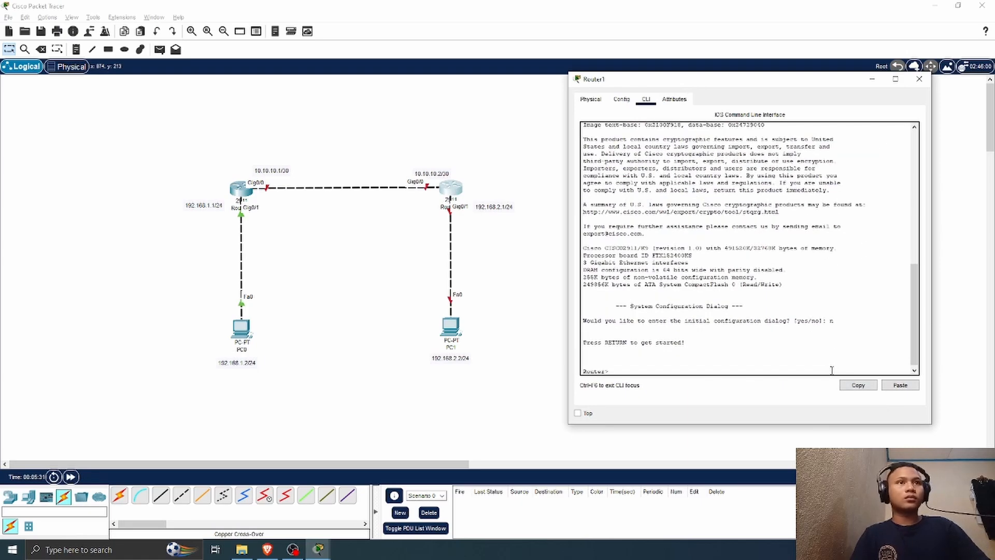
Step: Enter privileged mode on Router1 and switch to global configuration mode with conf t
text(en)
key(Return)
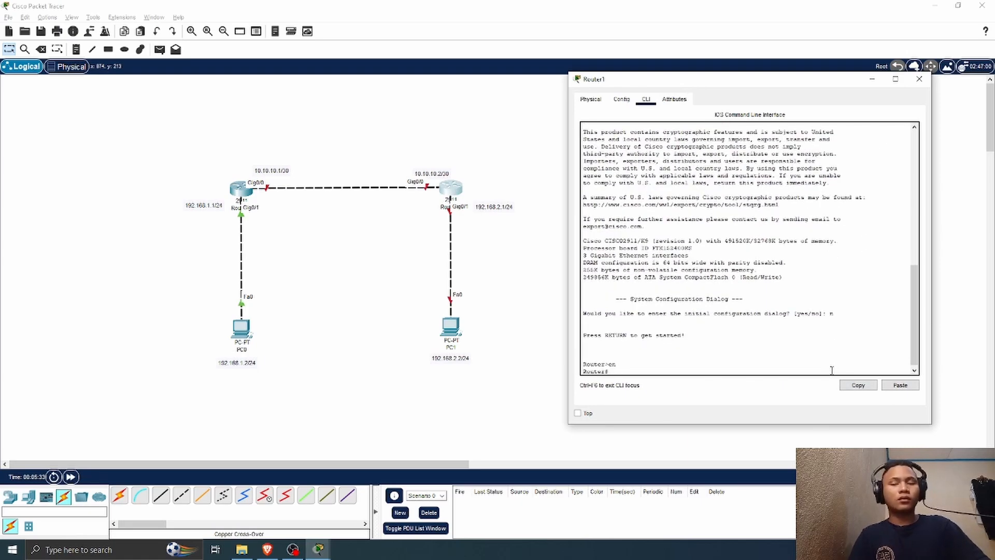
text(conf t)
key(Return)
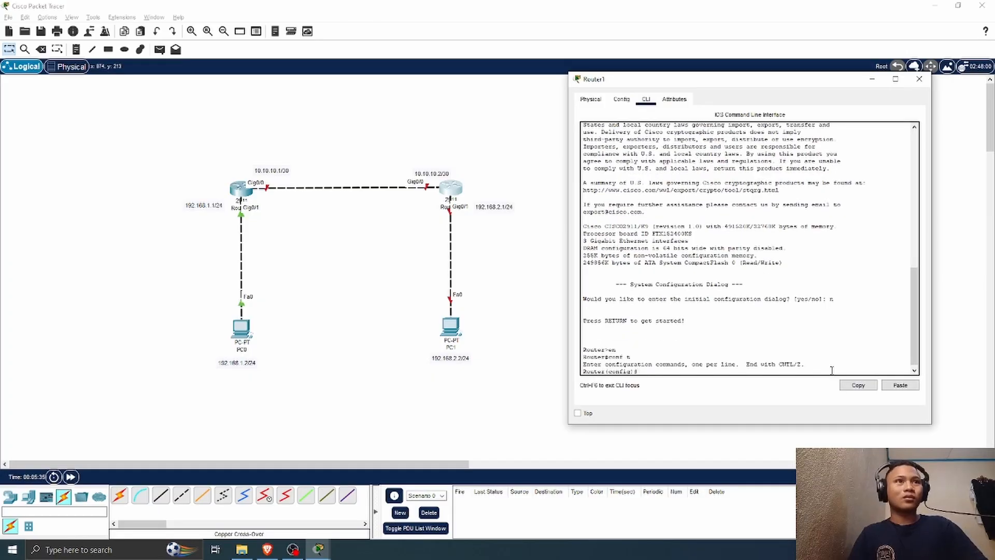
Step: Select interface g0/1 on Router1 and enable it with no sh
text(int)
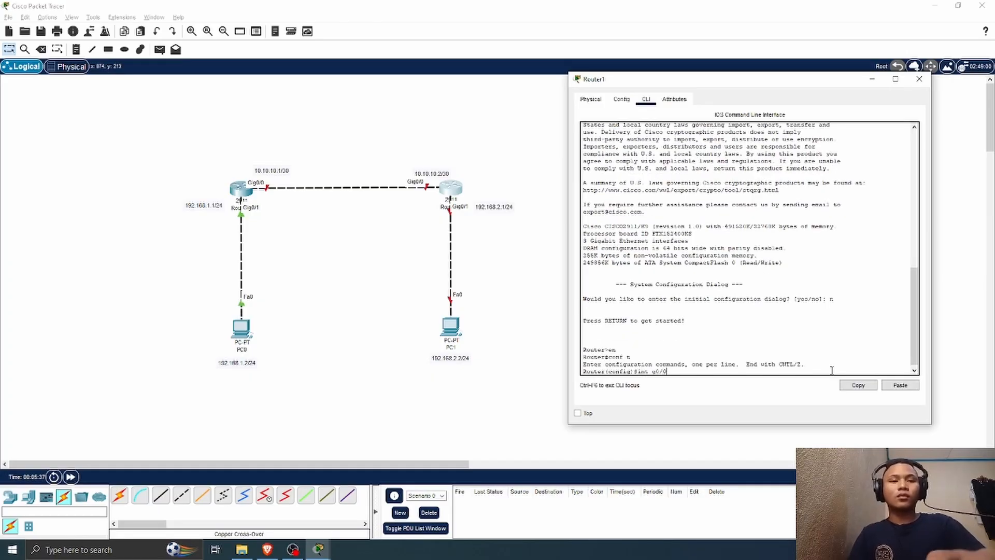
text( g0/1)
key(Return)
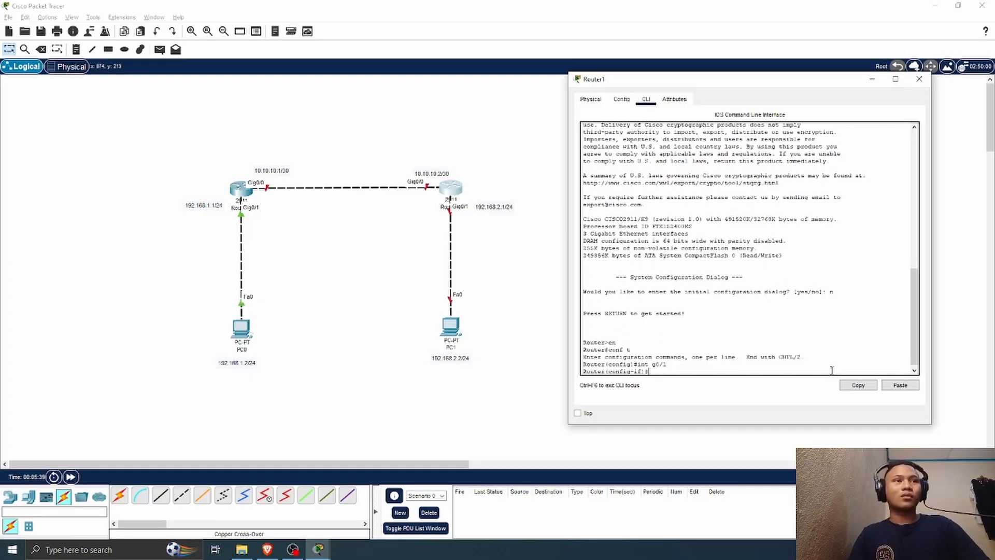
text(no sh)
key(Return)
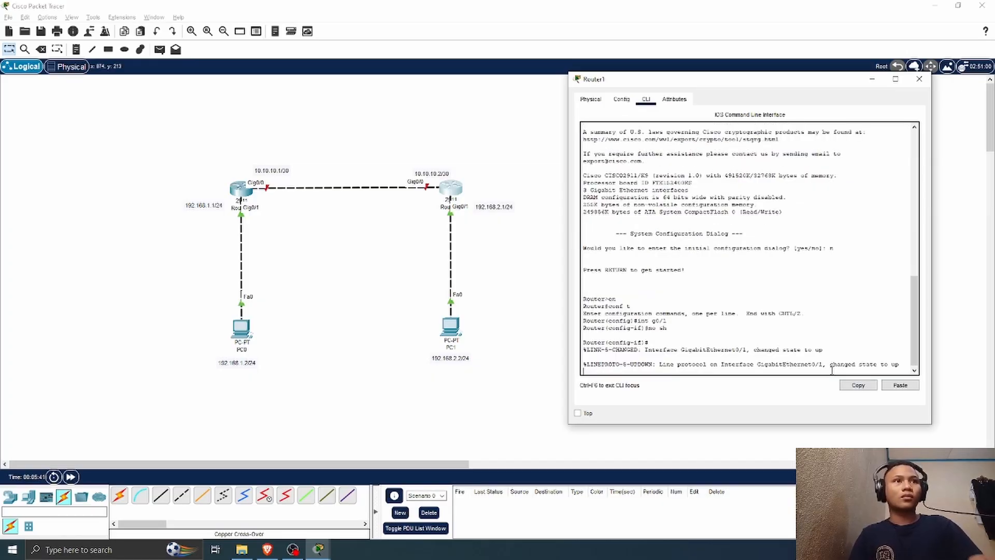
Step: Assign the IP address 192.168.2.1 with mask 255.255.255.0 to Router1's g0/1 interface
text(ip ad)
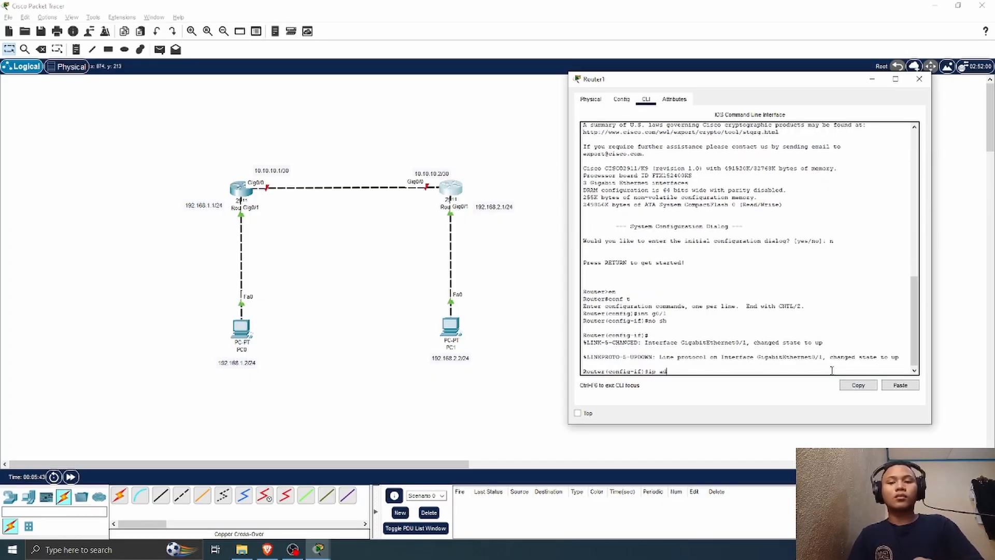
text(d 192.16)
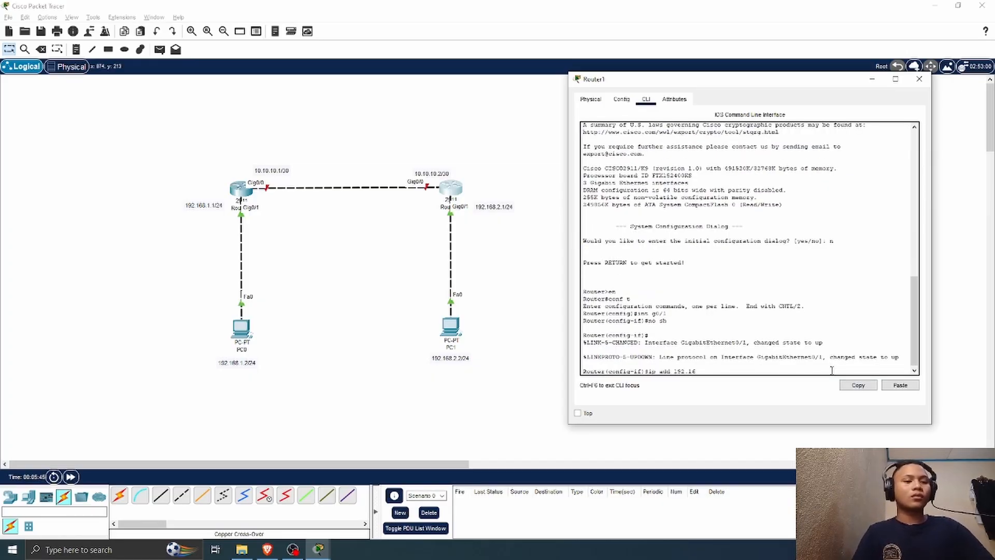
text(8.2.1)
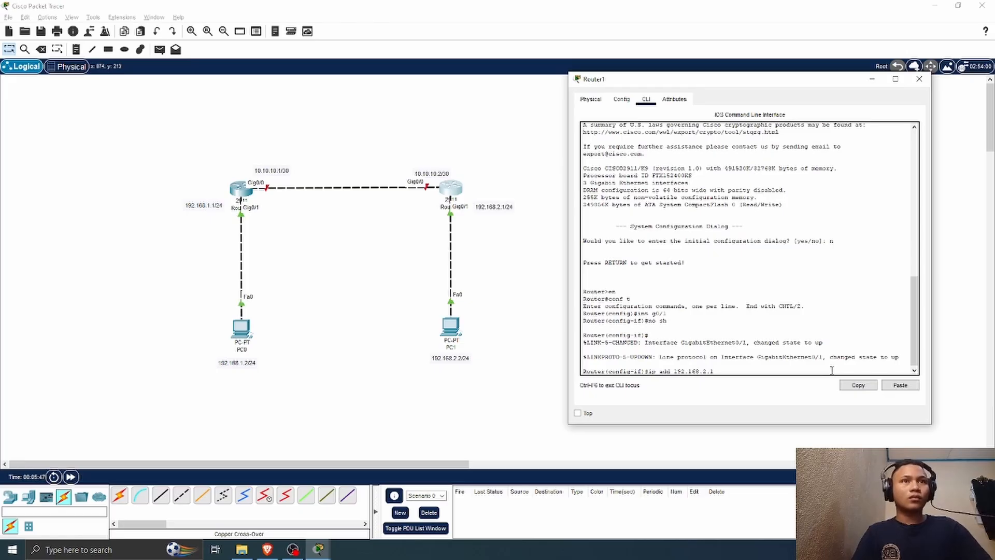
text( 255.255.)
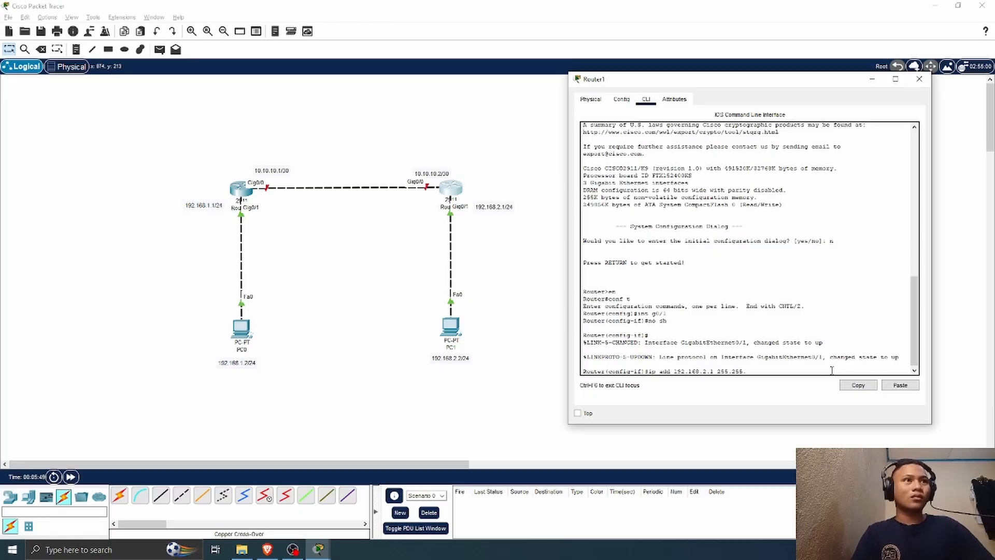
text(255.0)
key(Return)
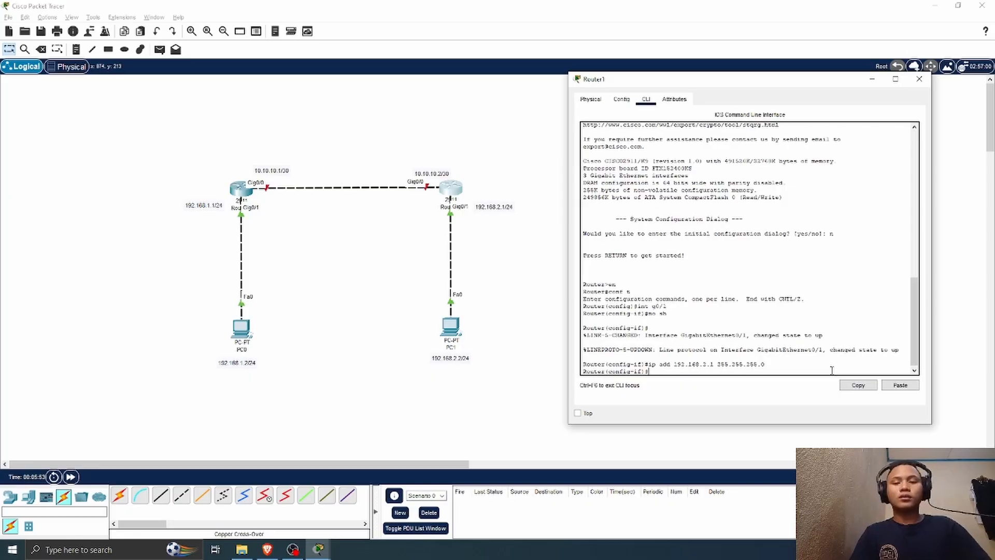
Step: Switch to interface g0/0 on Router1 and enable it with no sh
text(int g0/)
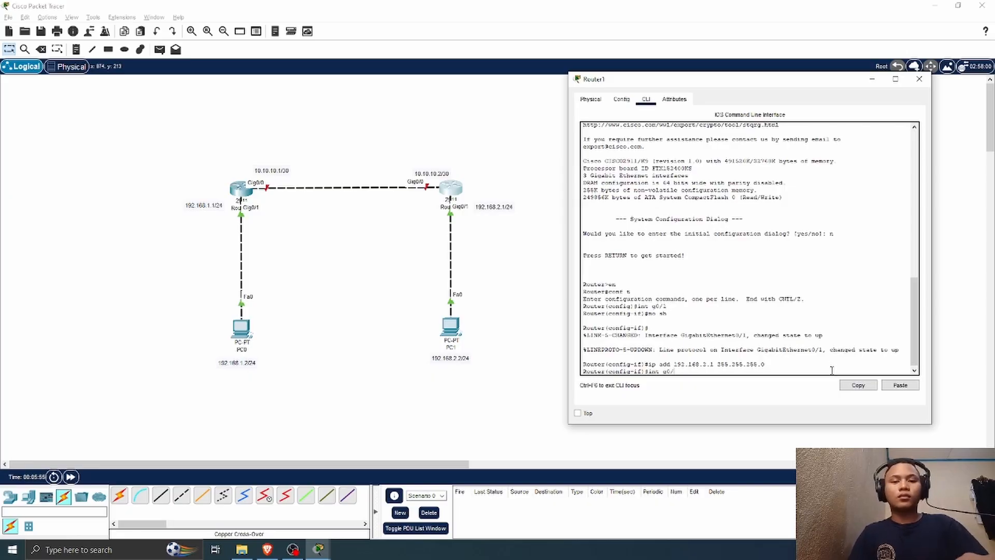
text(0)
key(Return)
text(no sh)
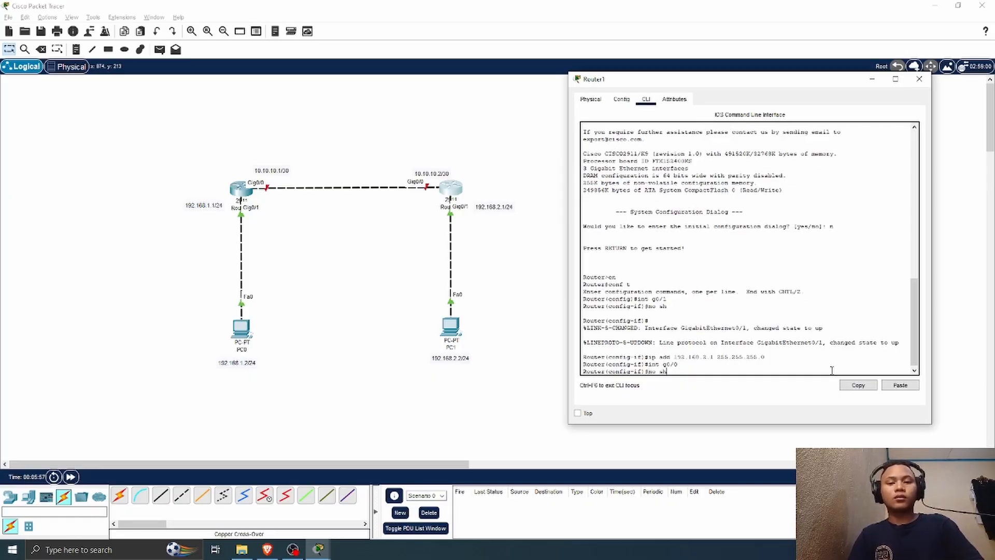
key(Return)
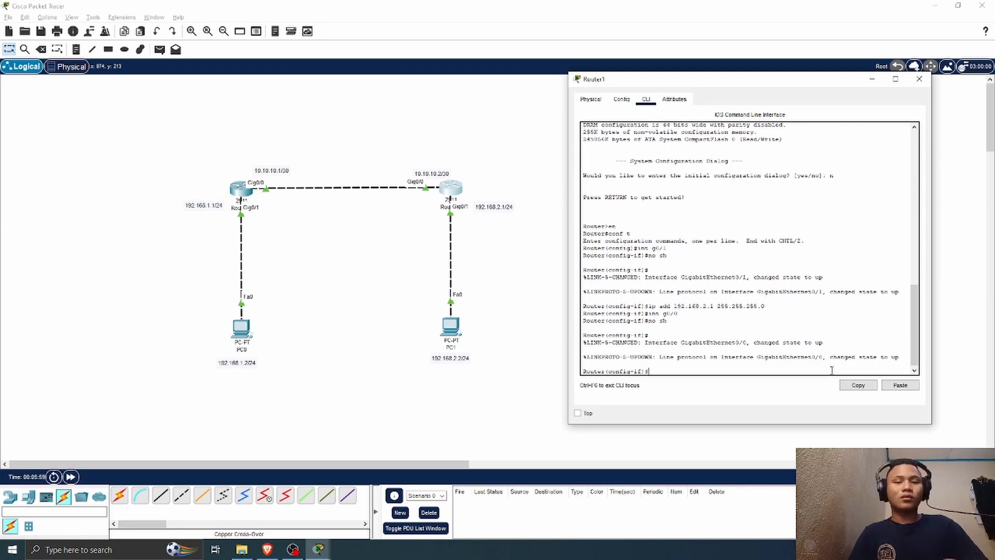
Step: Assign the IP address 10.10.10.2 with mask 255.255.255.252 to Router1's g0/0 interface and close the router's window
text(ip)
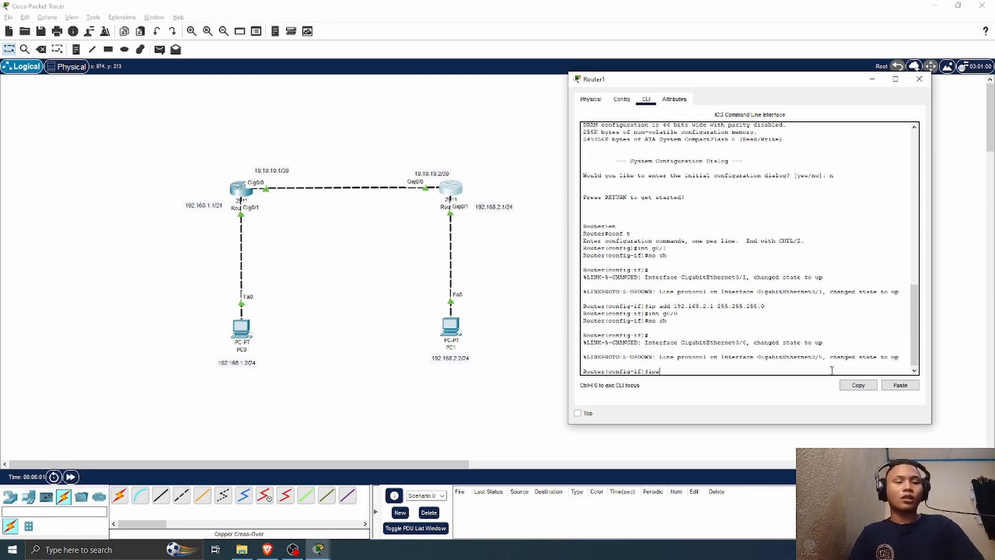
text( add)
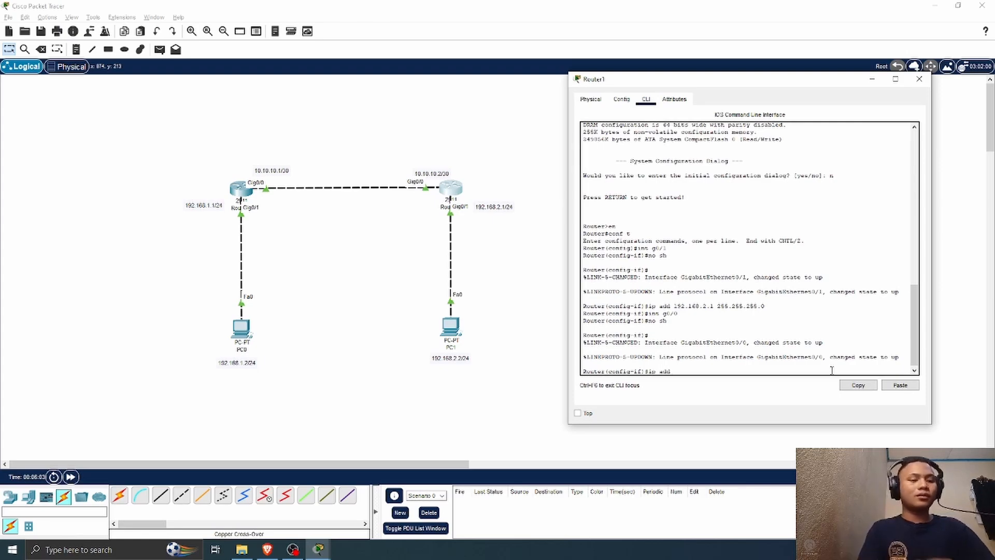
text( 10.101.)
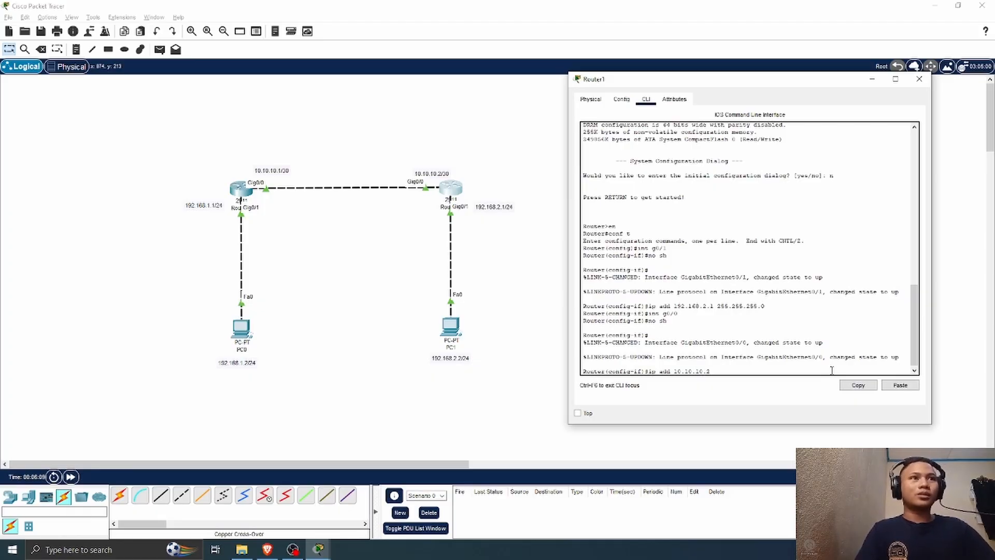
text(0.2 255.255.)
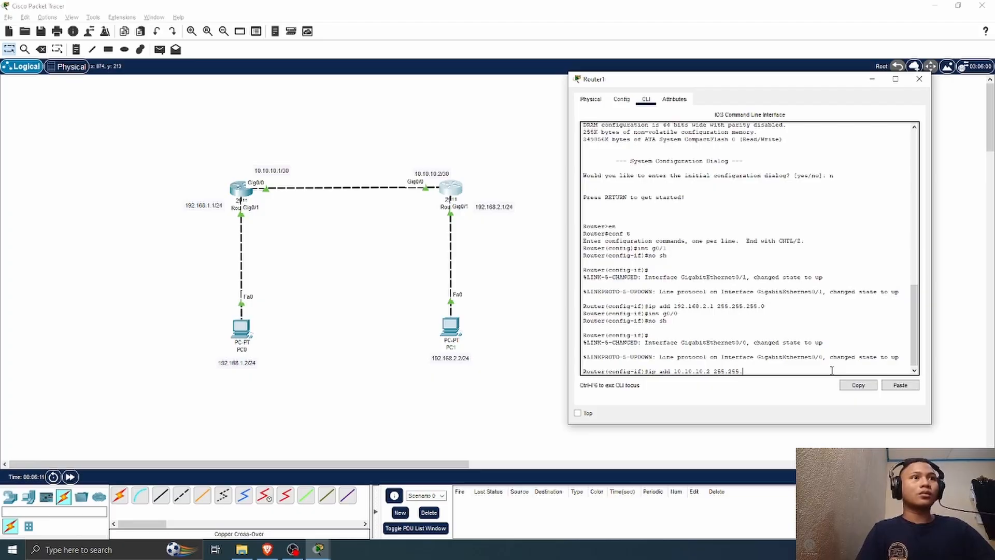
text(255.252)
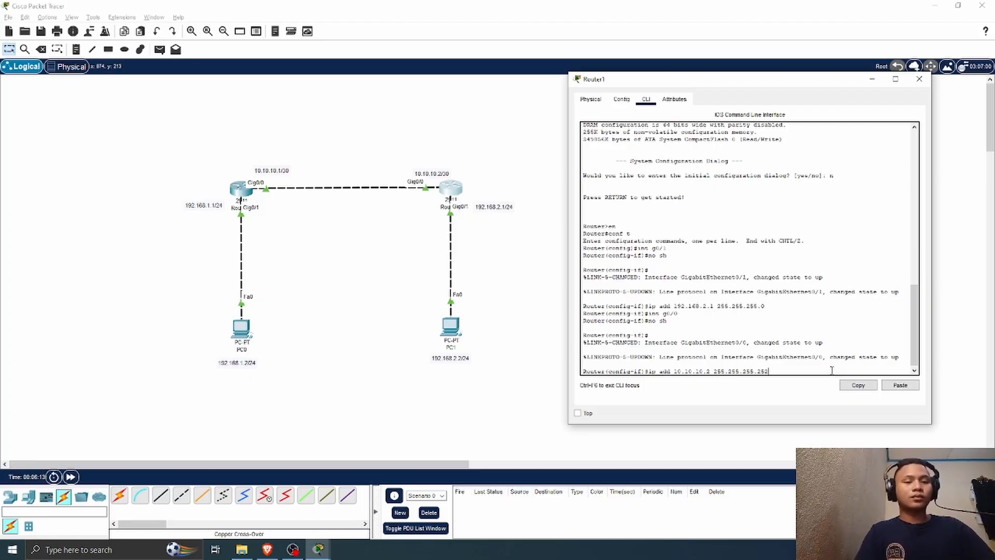
key(Return)
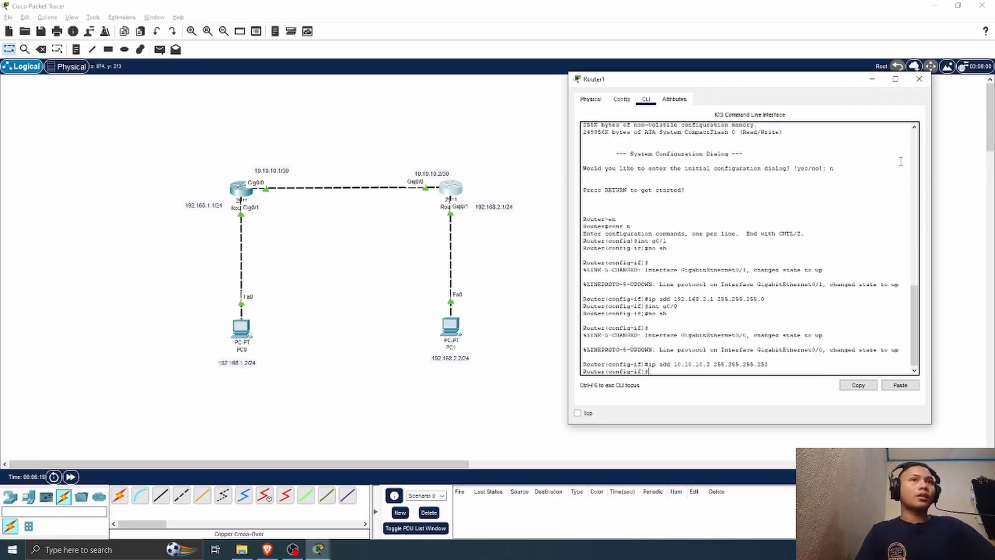
click(918, 77)
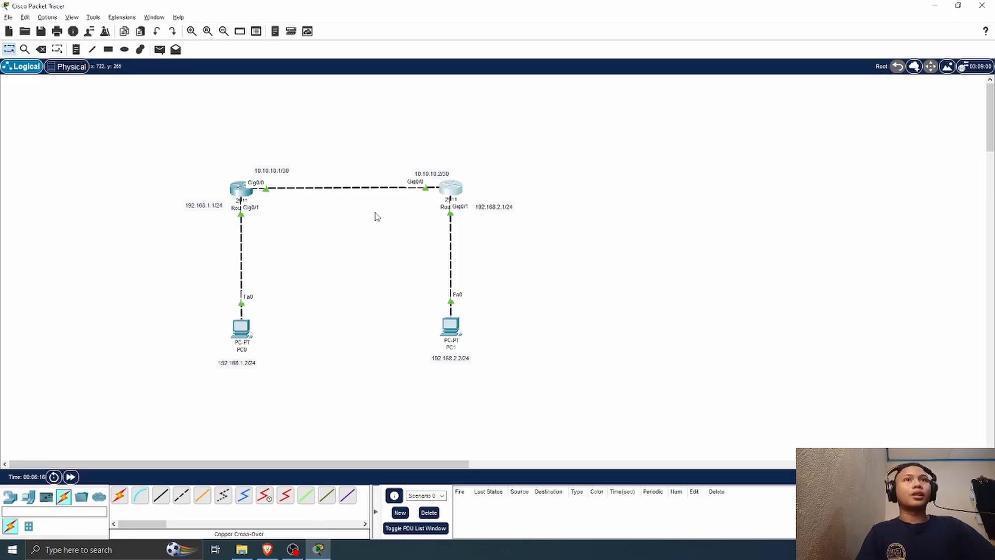
Step: Change the display name of Router0 in the topology to R1
click(237, 209)
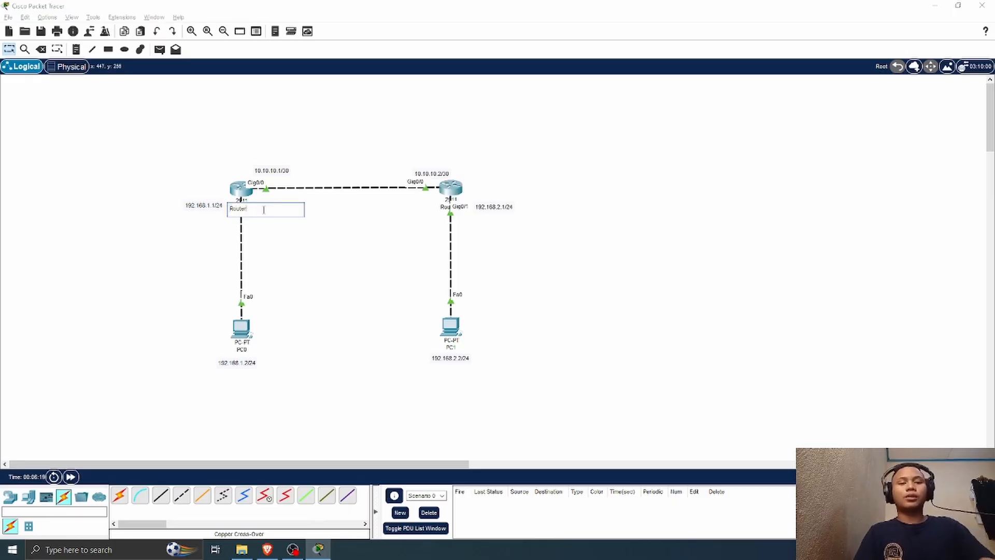
text(1)
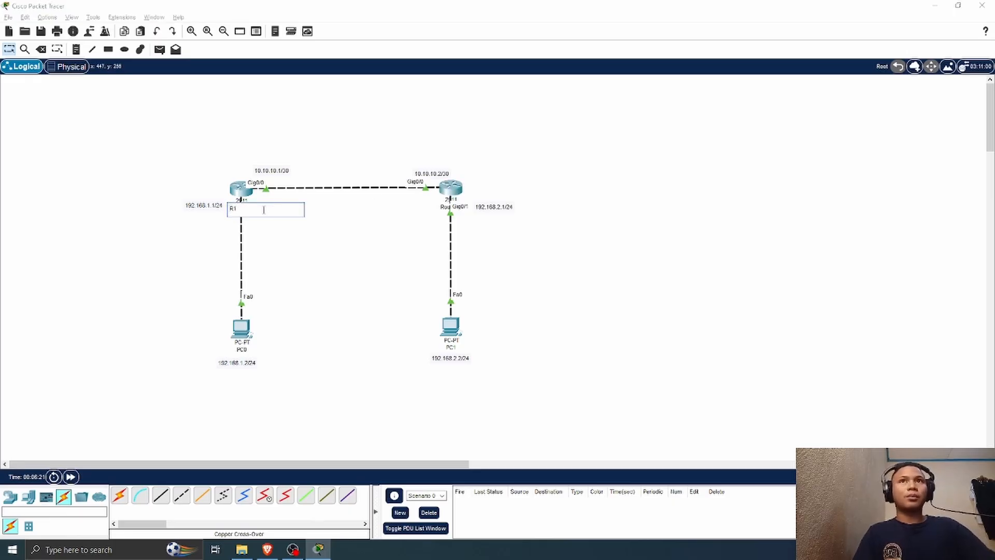
Step: Change the display name of Router1 in the topology to R2
click(448, 208)
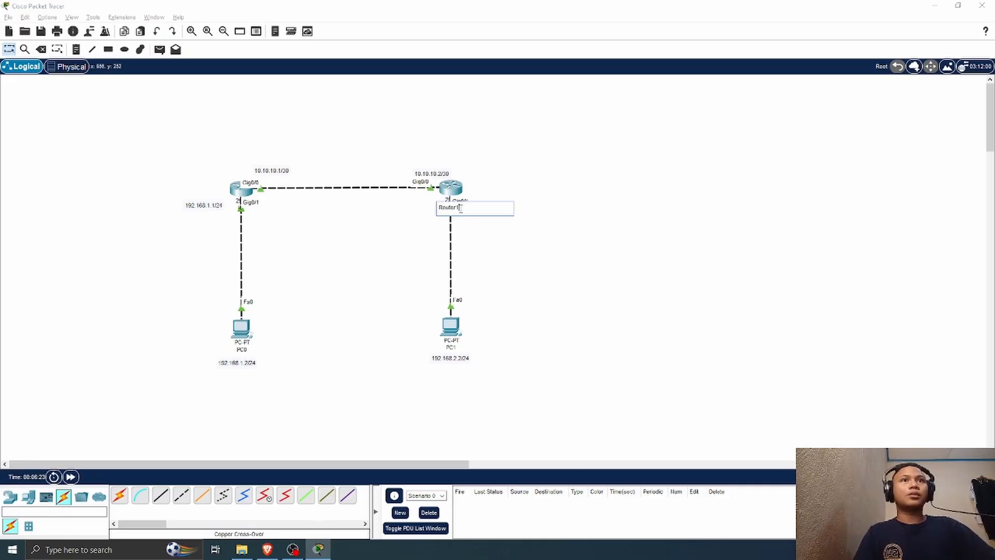
key(BackSpace)
key(BackSpace)
key(BackSpace)
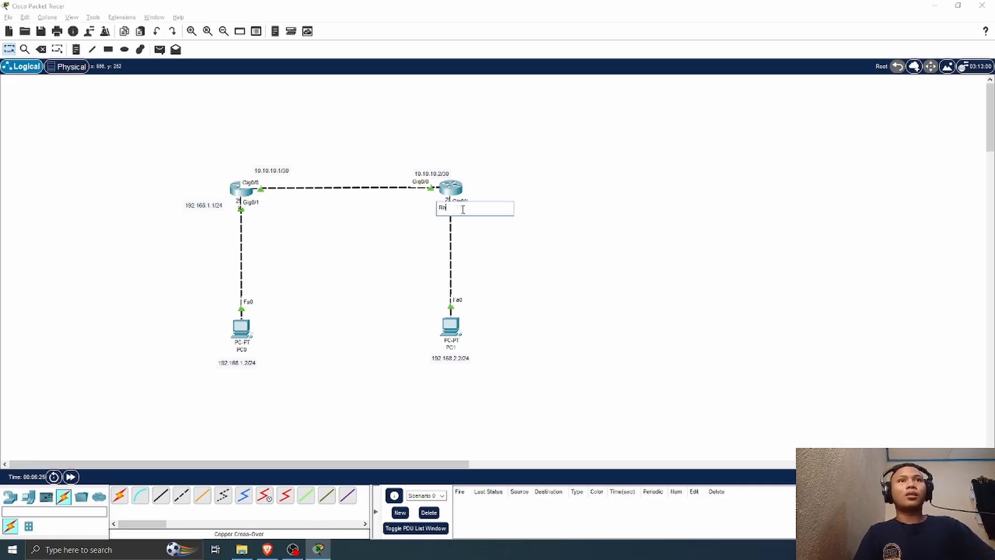
text(2)
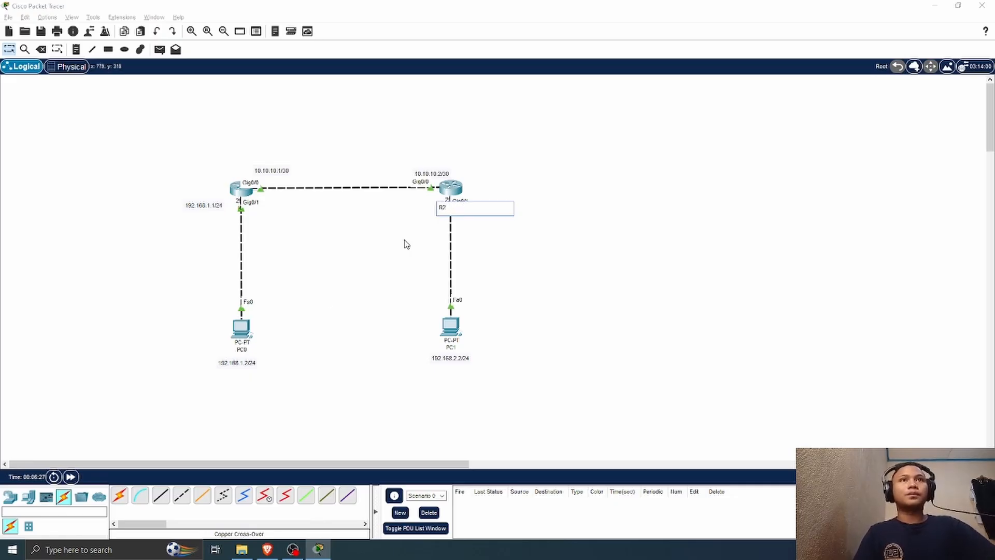
key(Return)
Step: Open PC0's IP configuration and enter the static IPv4 address 192.168.1.2
click(247, 334)
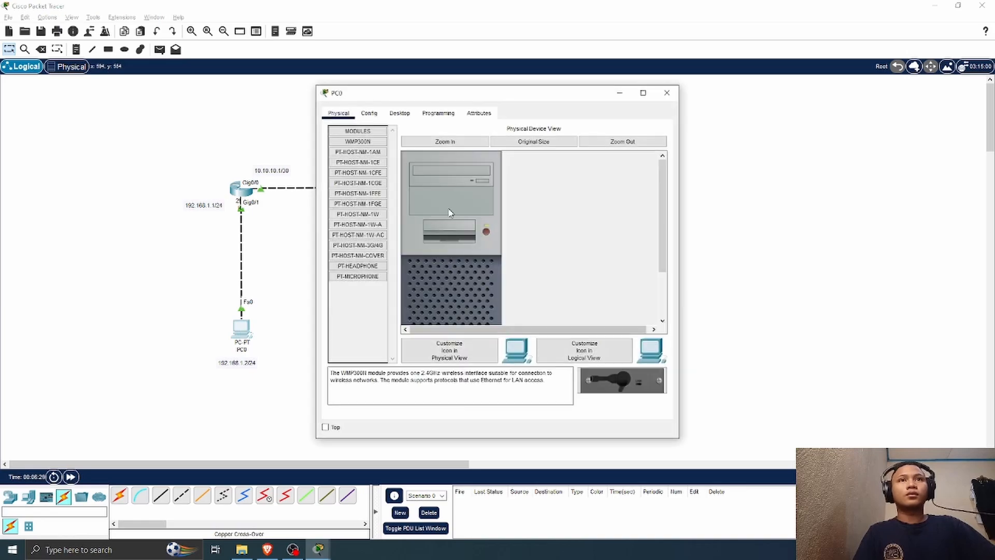
click(429, 114)
click(400, 114)
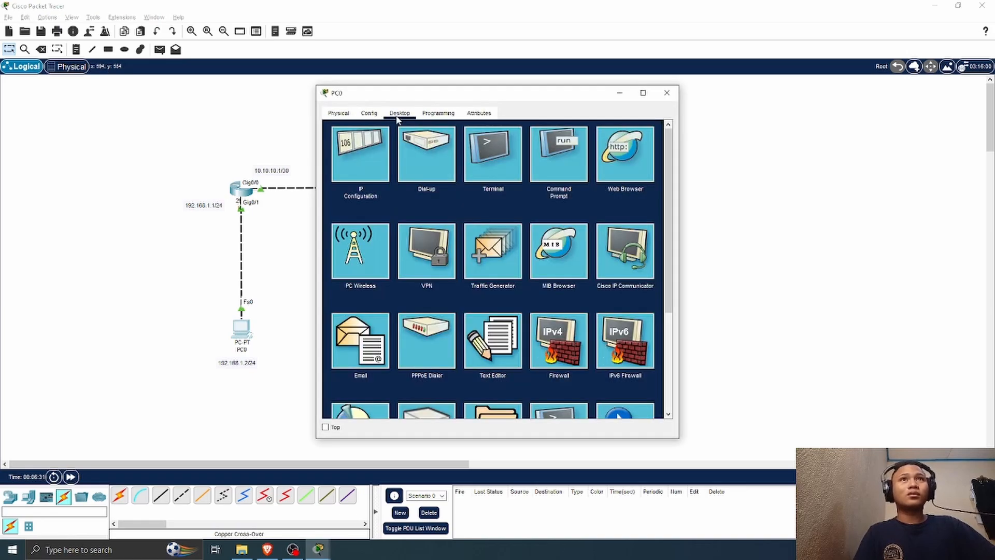
click(368, 151)
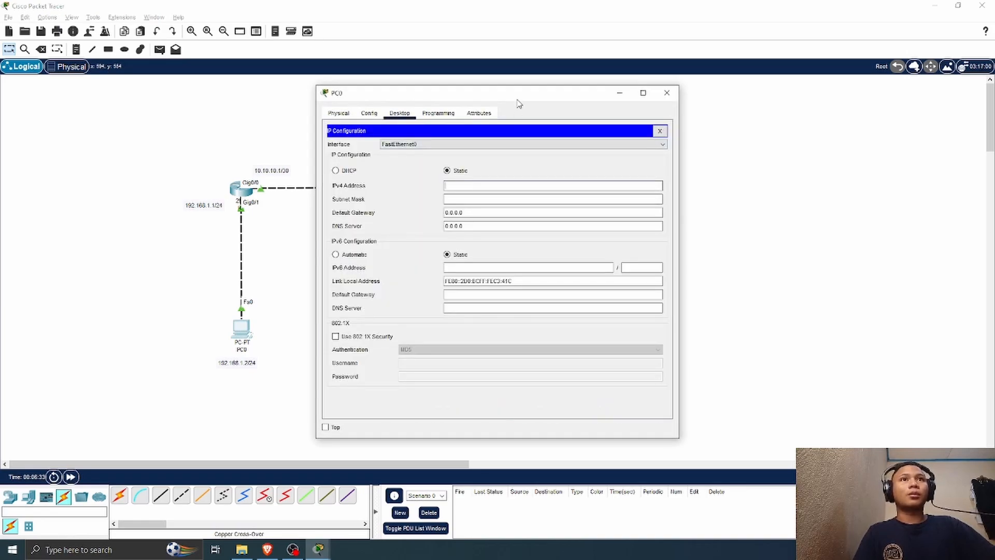
drag(513, 98, 759, 92)
text(192)
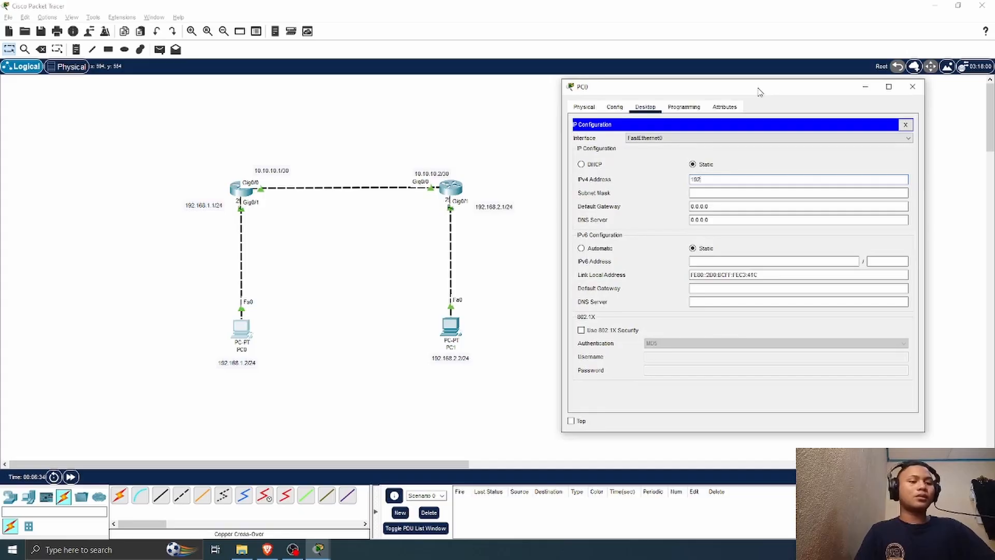
text(.168)
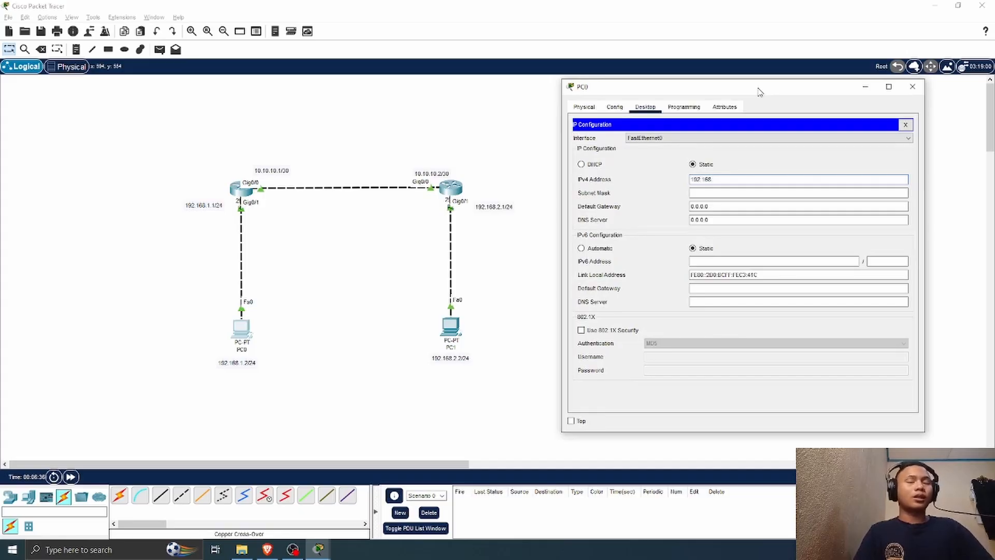
text(.1.2)
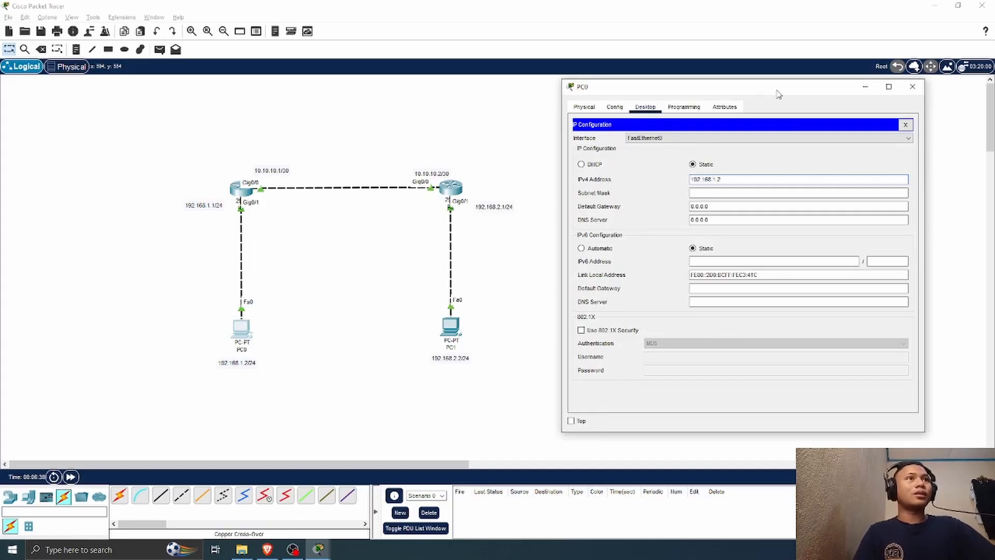
Step: Fill in PC0's subnet mask 255.255.255.0, set its default gateway to 192.168.1.1 and close its window
click(730, 193)
key(Tab)
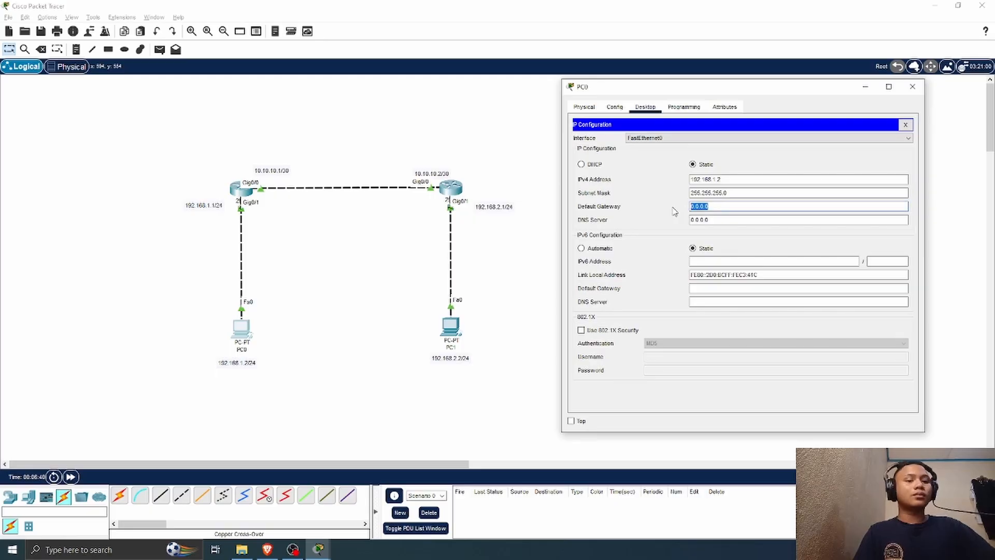
text(192.168.1.1)
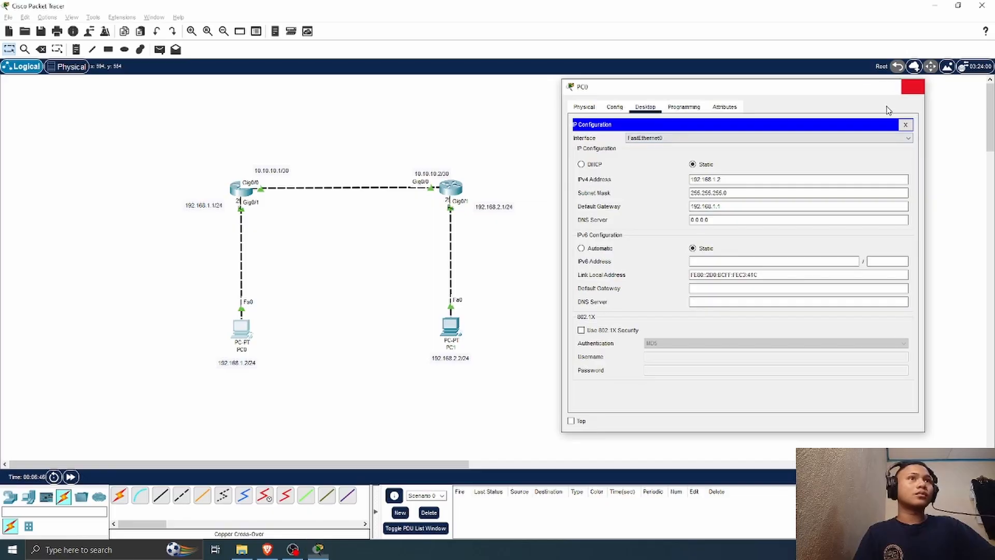
click(911, 87)
Step: Open PC1's IP configuration and move its window clear of the topology
click(451, 325)
click(400, 113)
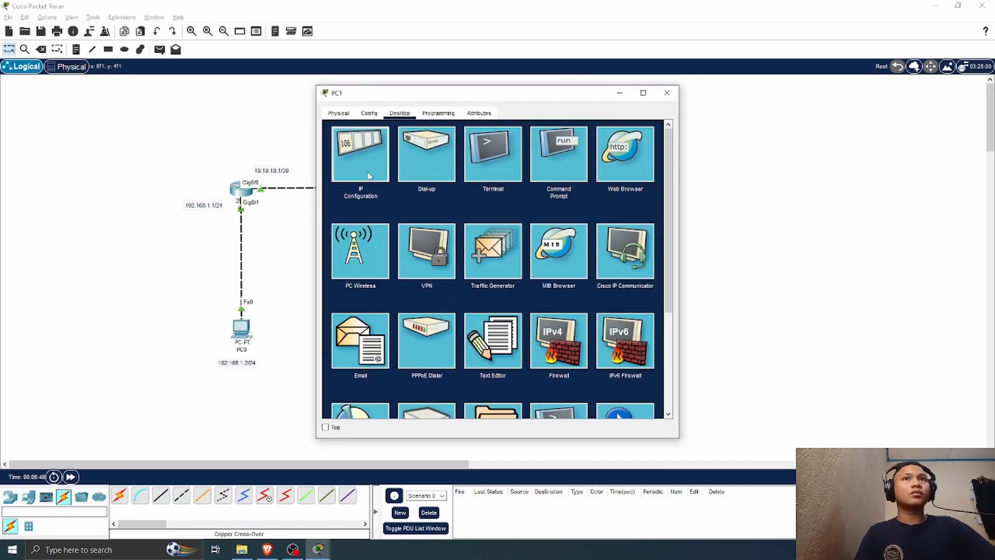
click(368, 176)
drag(499, 95, 739, 94)
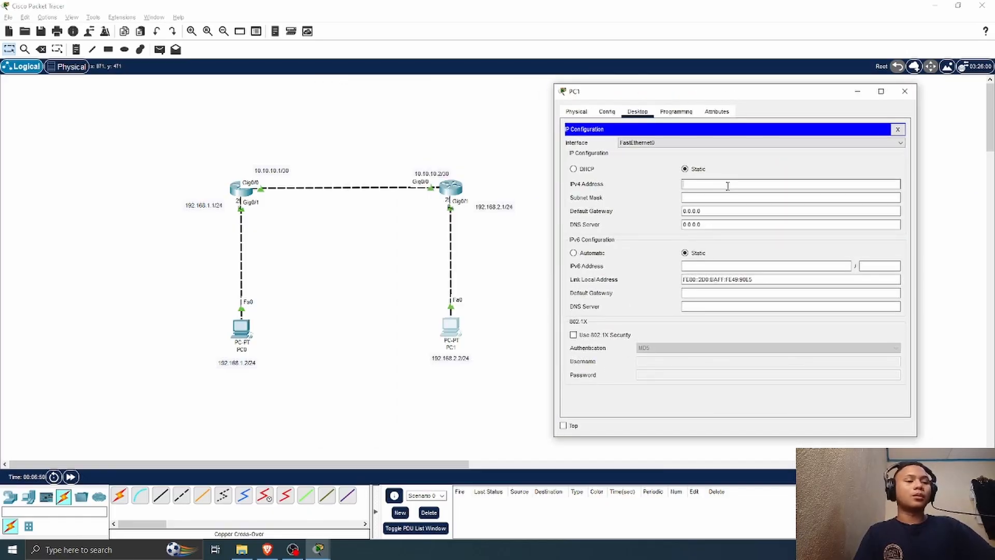
text(192.168)
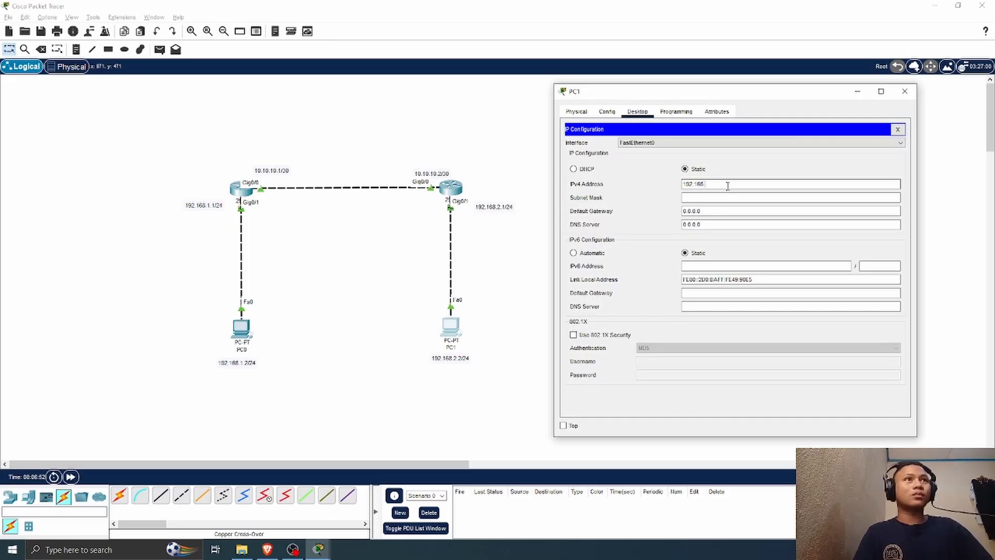
text(.2.2)
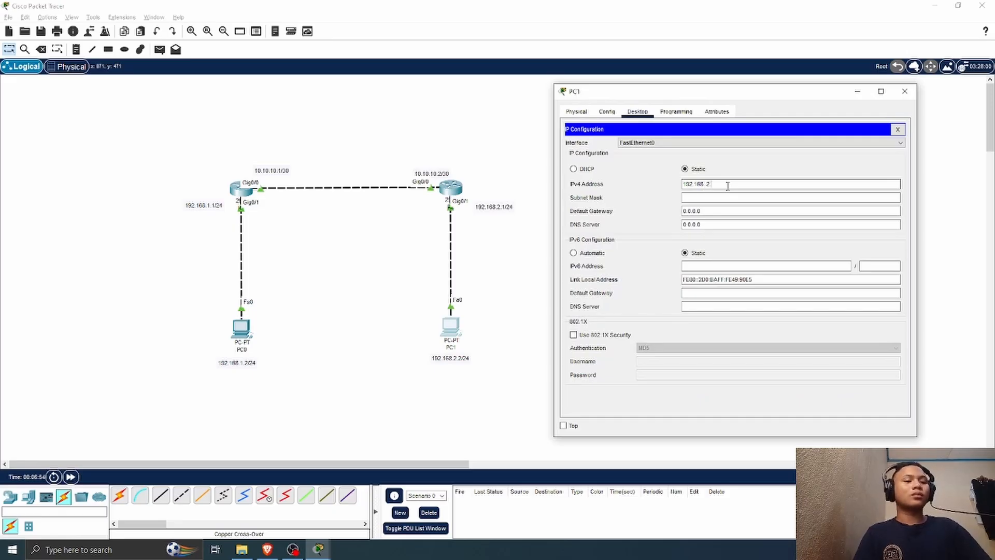
click(713, 199)
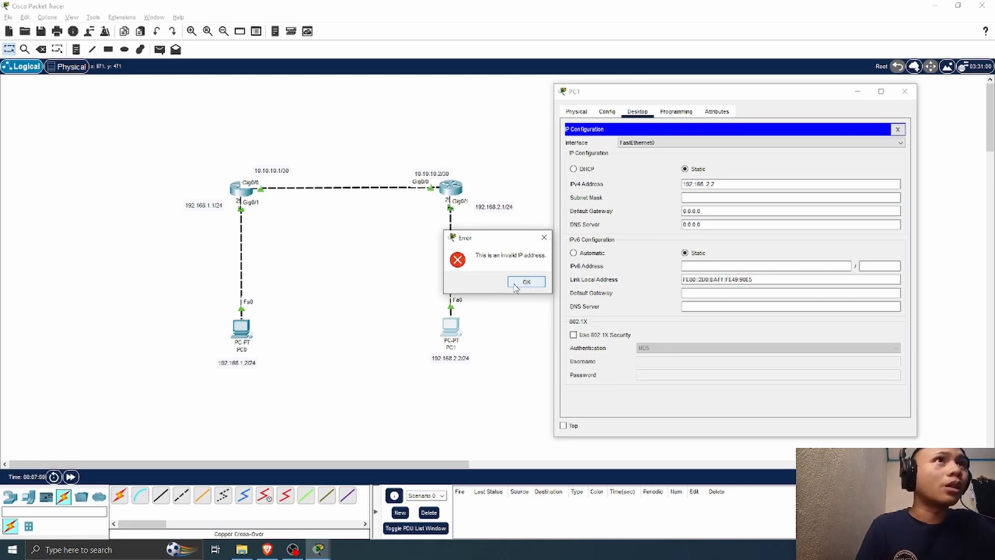
click(534, 283)
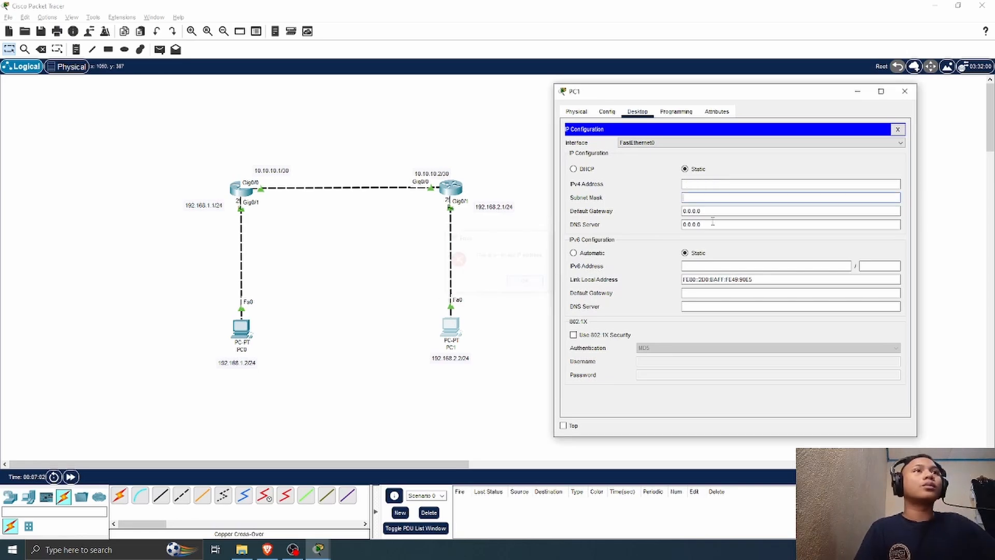
Step: Set PC1's static IPv4 address to 192.168.2.2 with subnet mask 255.255.255.0
click(804, 183)
text(192.168.2)
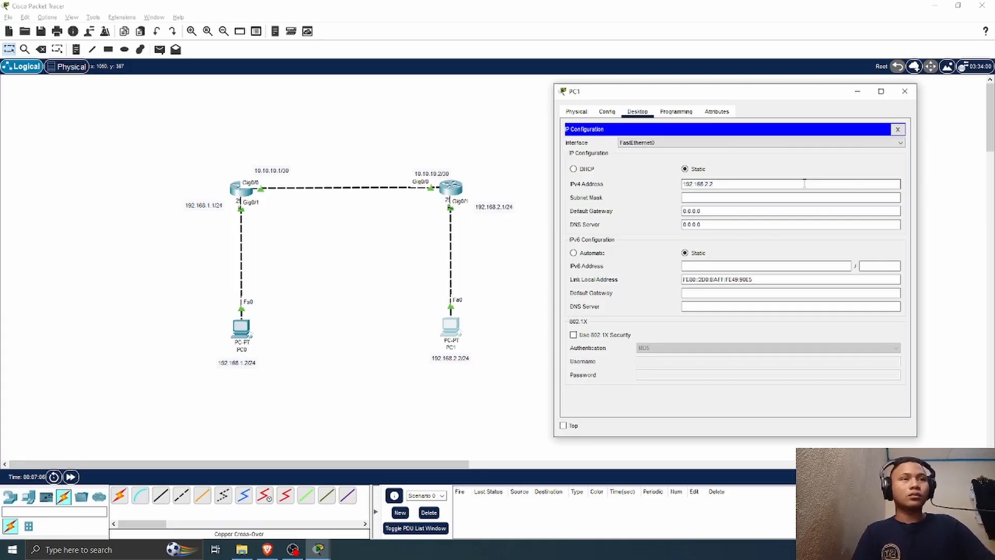
text(.2)
click(741, 197)
click(699, 211)
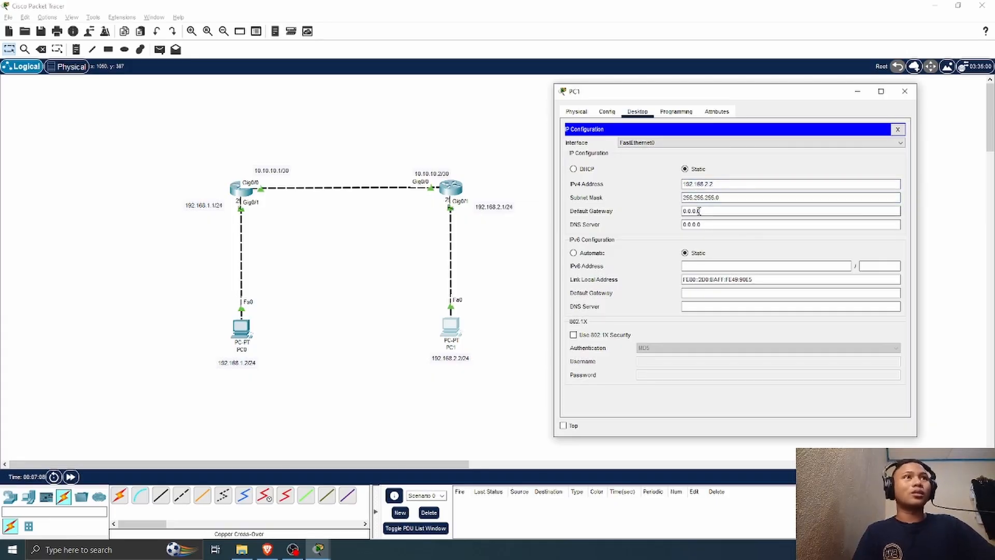
drag(700, 211, 640, 215)
key(BackSpace)
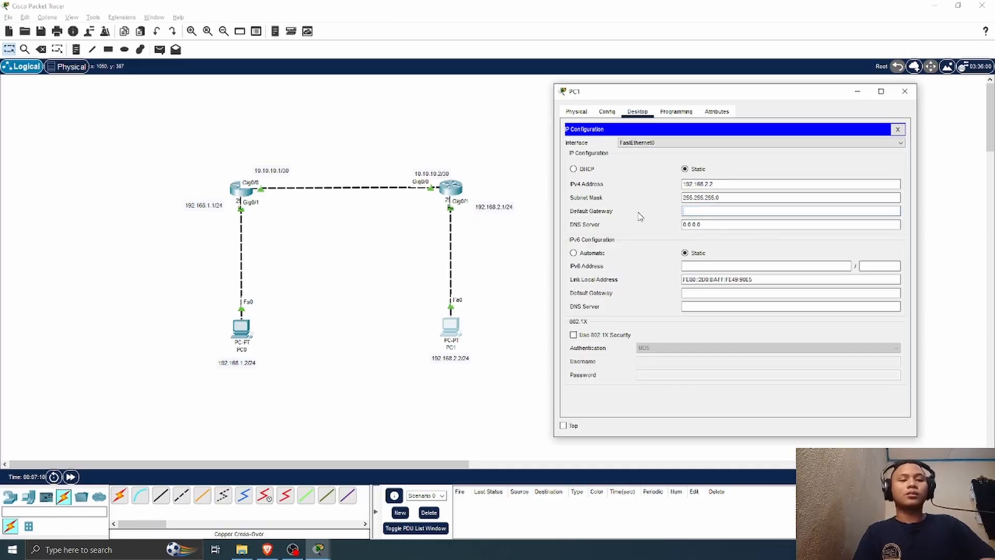
text(1923)
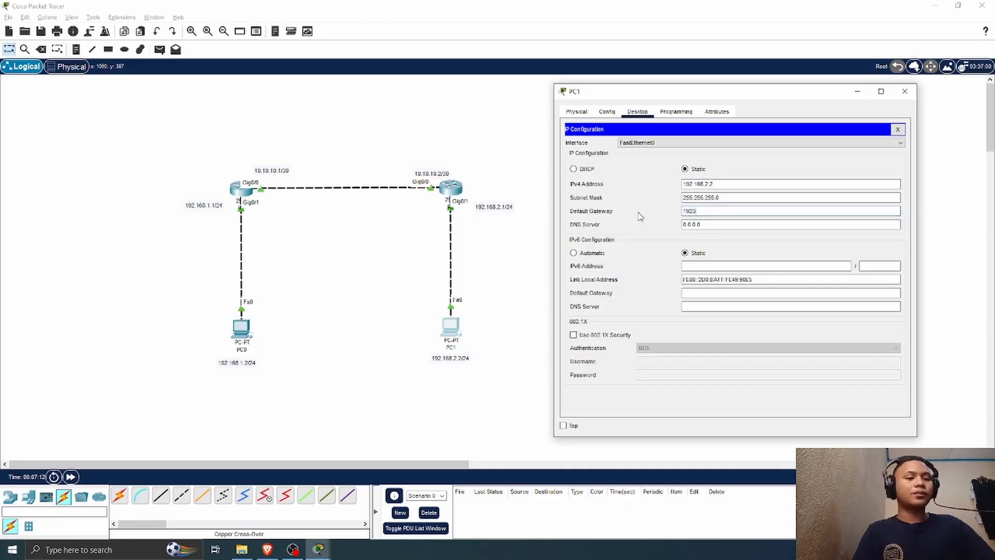
text(.168.2.1)
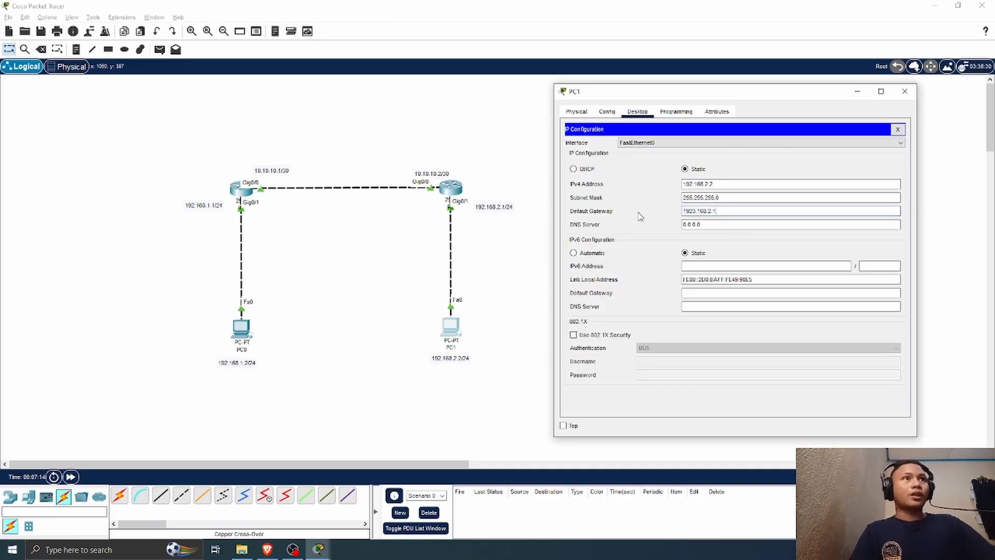
key(Return)
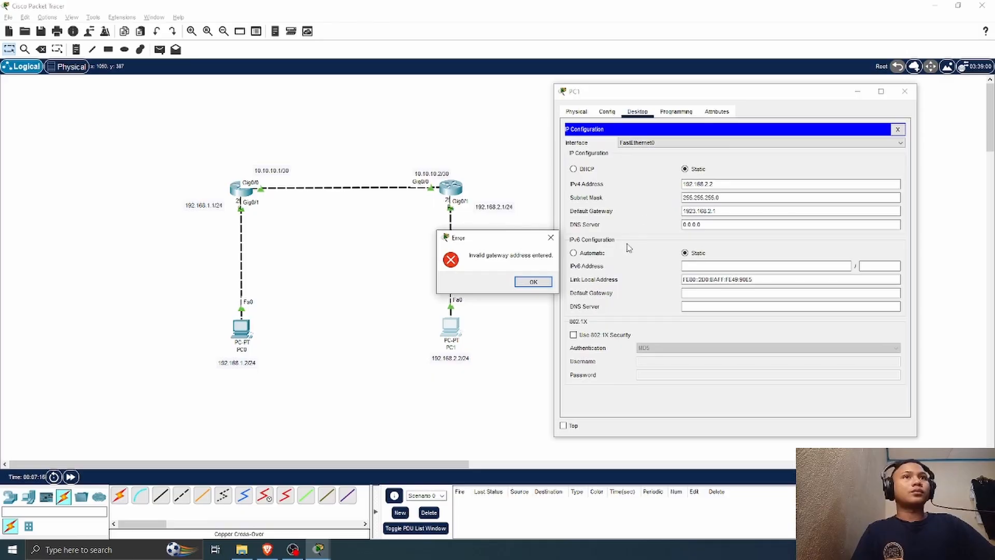
click(533, 282)
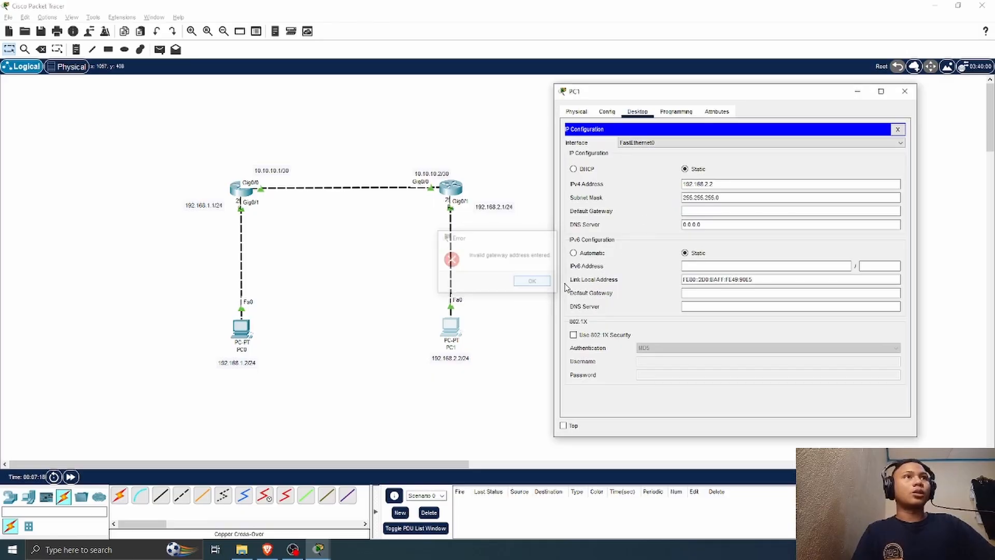
Step: Set PC1's default gateway to 192.168.2.1 and close its window
text(192.)
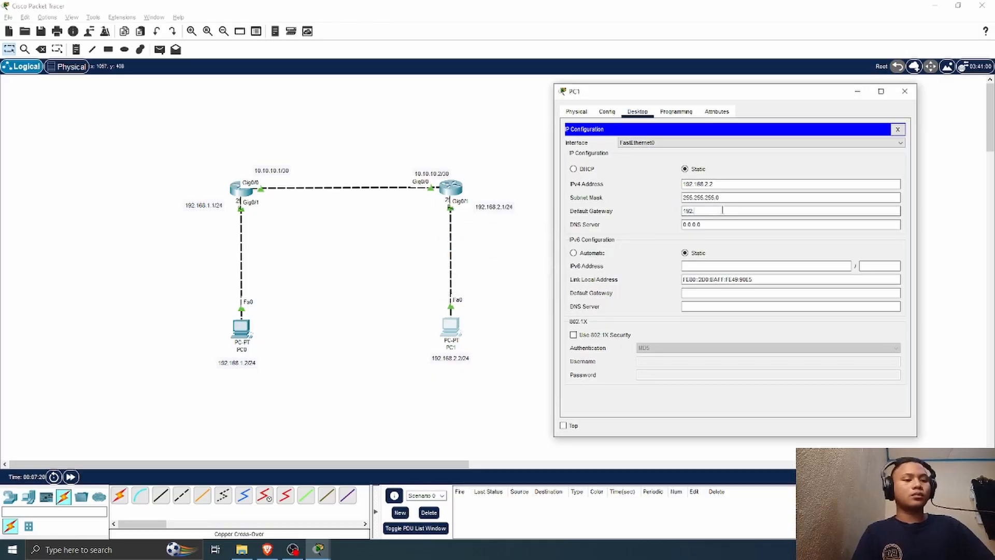
text(168.2.1)
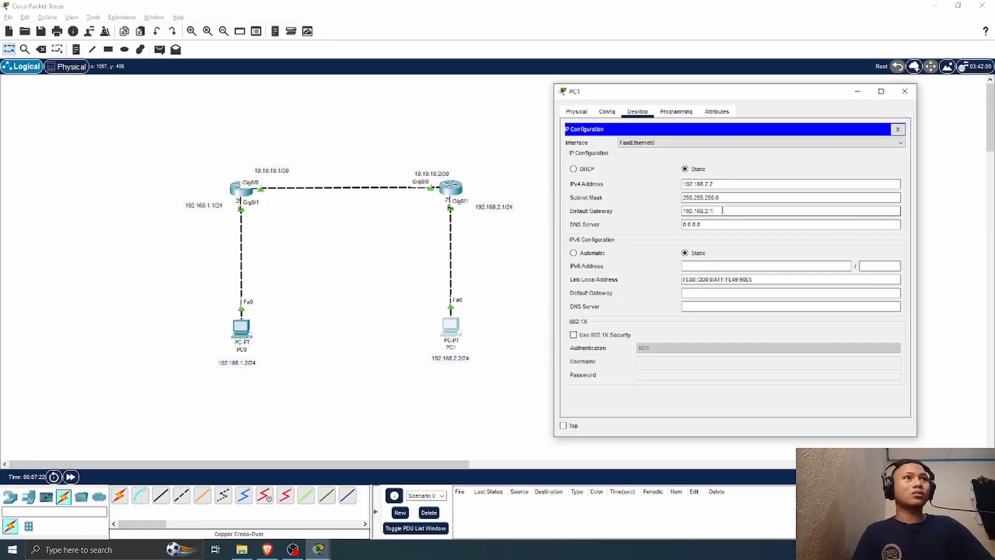
click(904, 91)
Step: Send a simple PDU from PC0 to R1 to test their connectivity
click(160, 49)
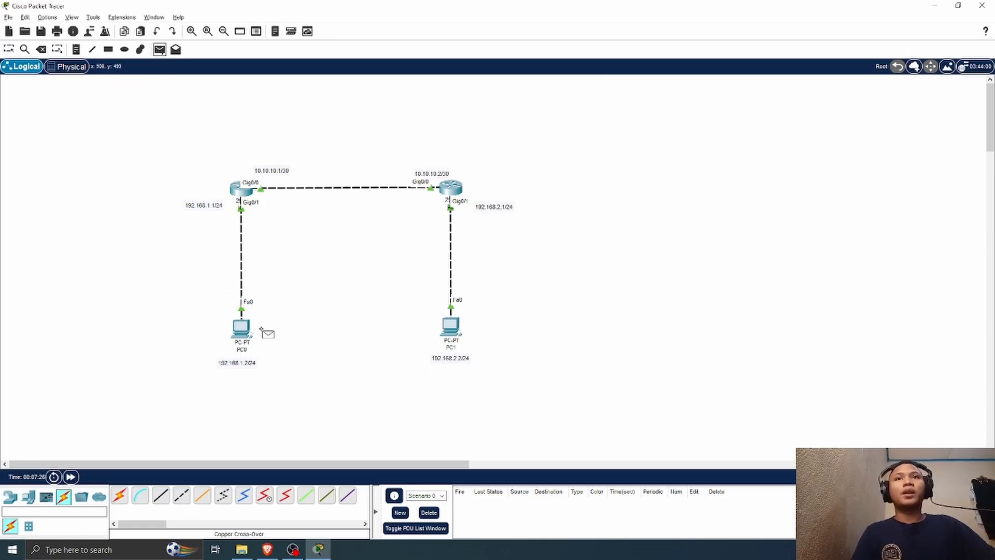
click(243, 328)
click(242, 190)
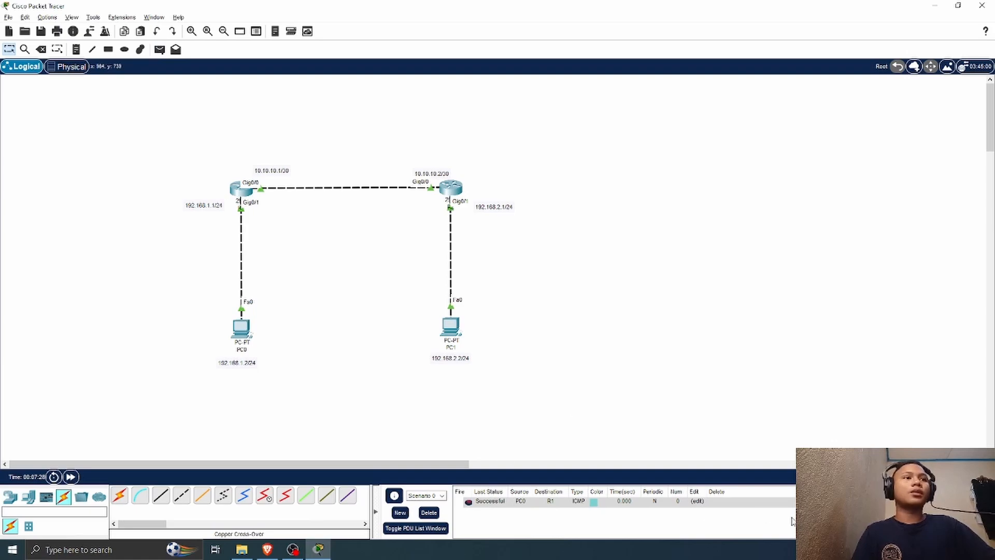
Step: Test connectivity with a simple PDU from PC1 to R2, and delete that PDU from the list
click(159, 49)
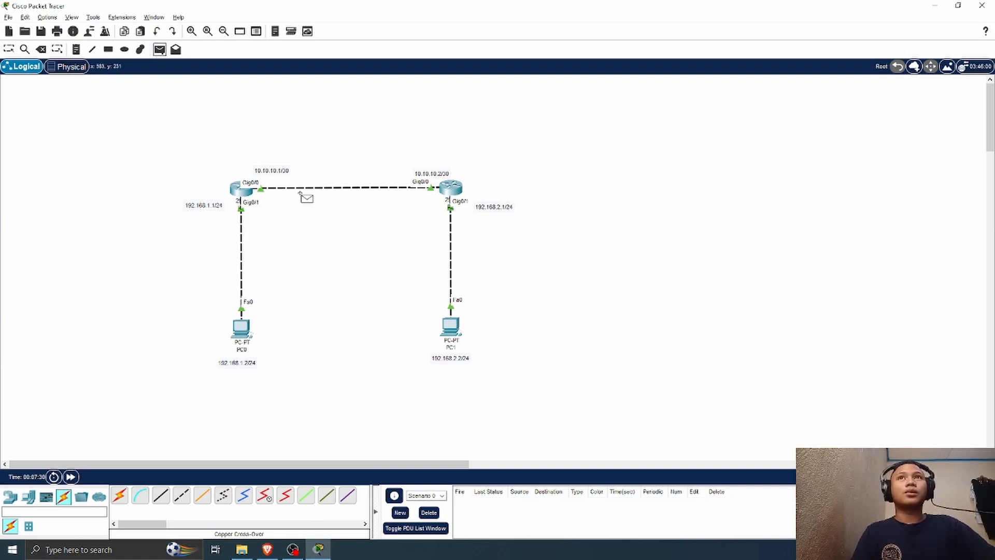
click(452, 328)
click(454, 188)
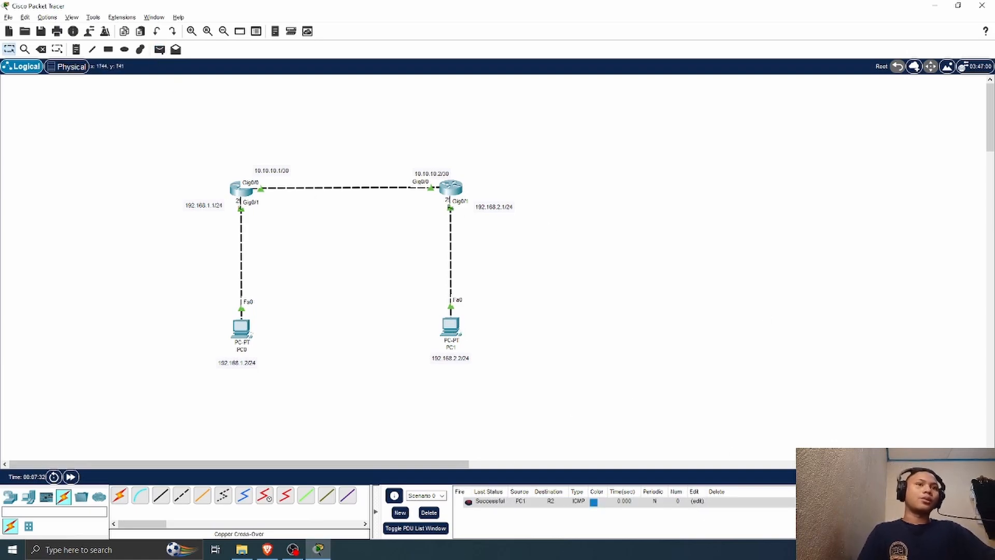
double_click(851, 501)
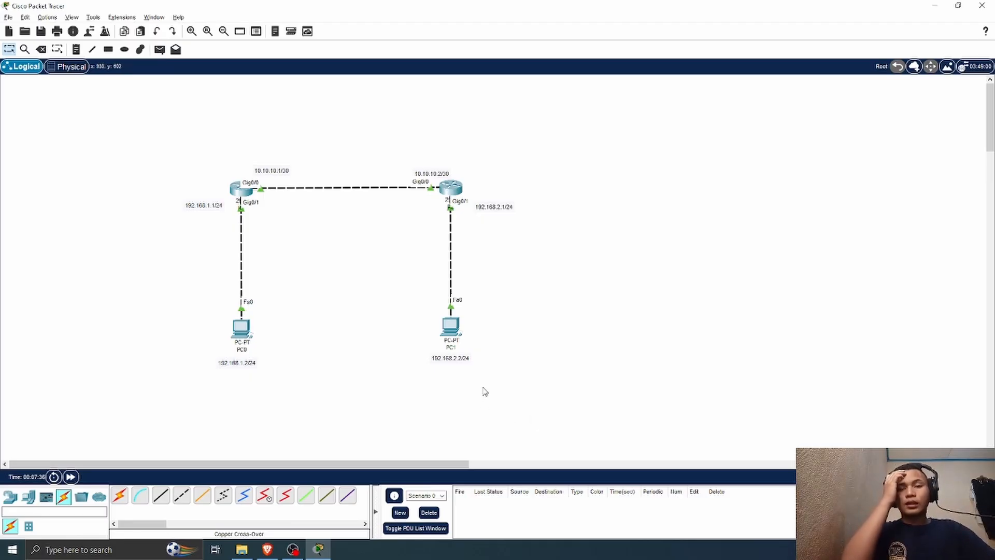
Step: On R1's command line, leave interface configuration mode and show the help for the router bgp command's autonomous system argument
click(242, 190)
drag(438, 95, 656, 64)
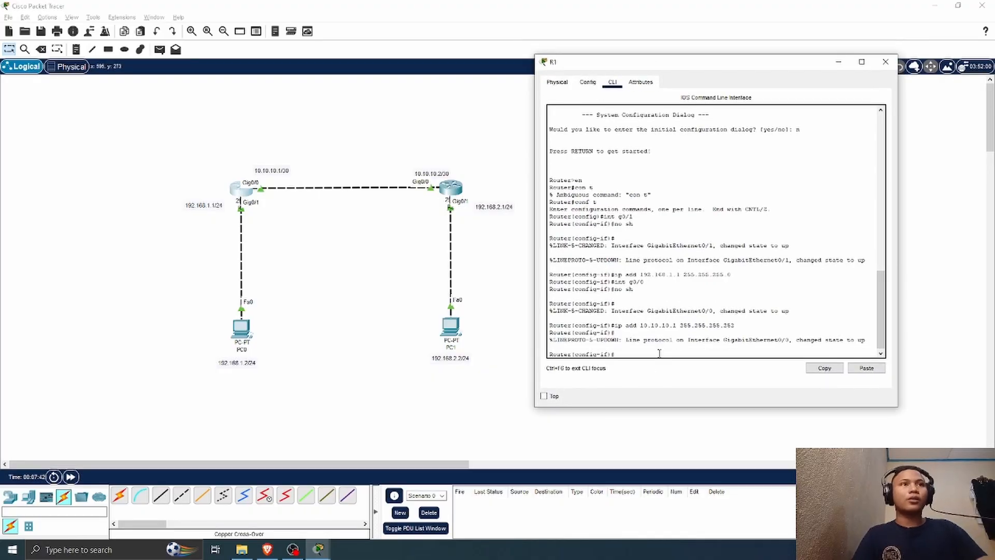
text(e)
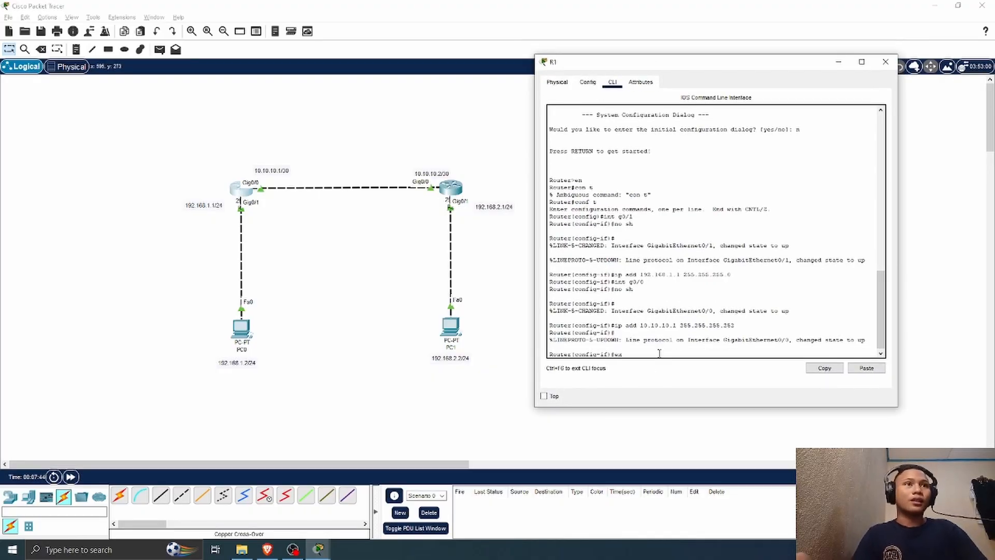
text(x)
key(Return)
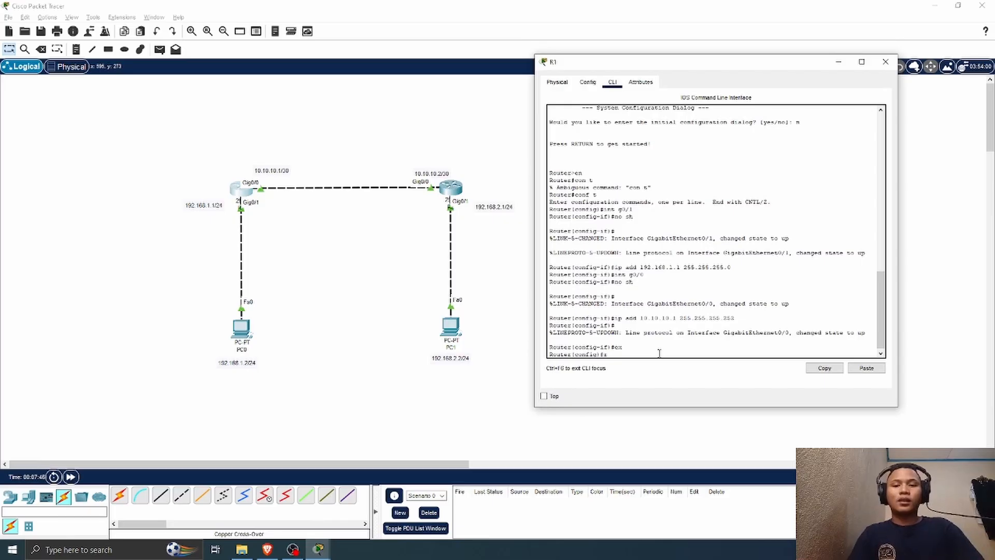
text(router)
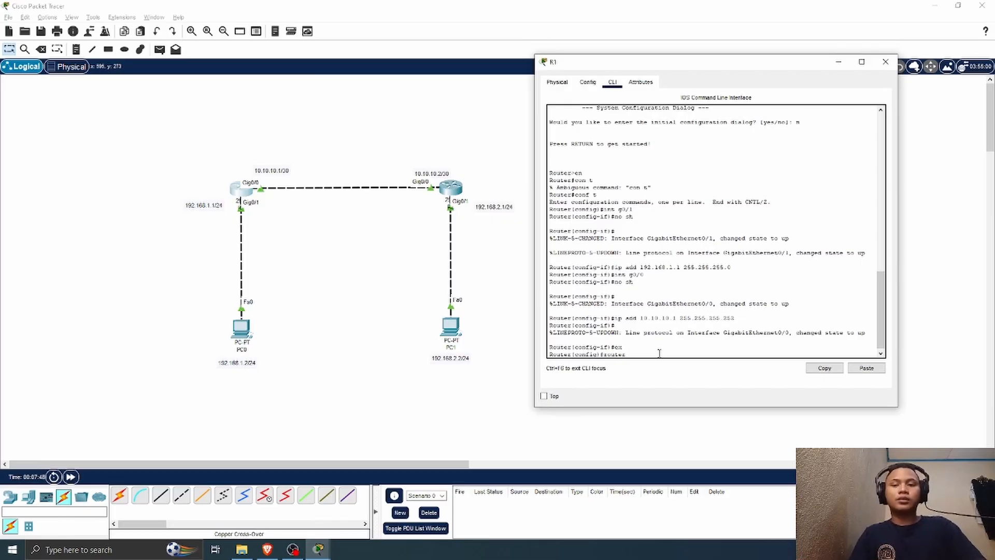
text( bgp)
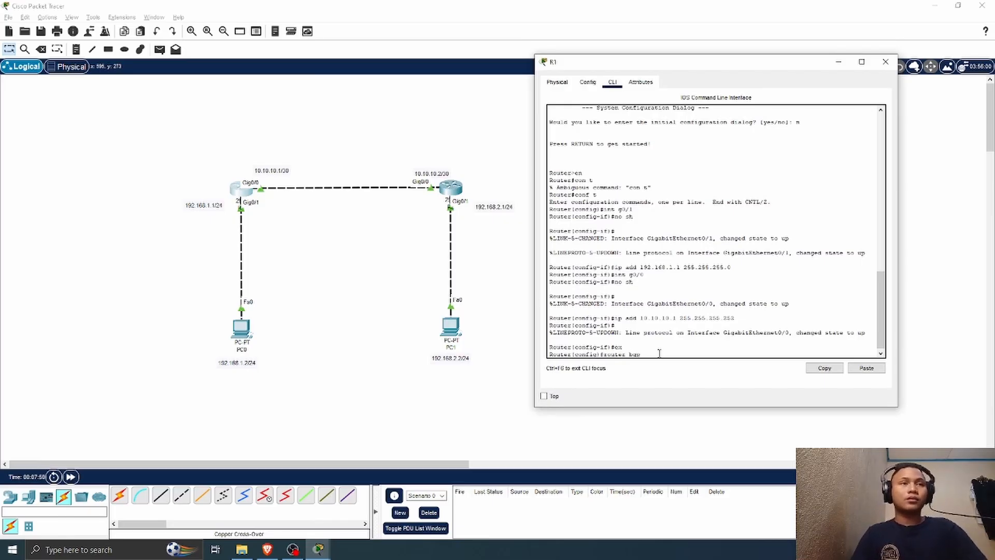
text(?)
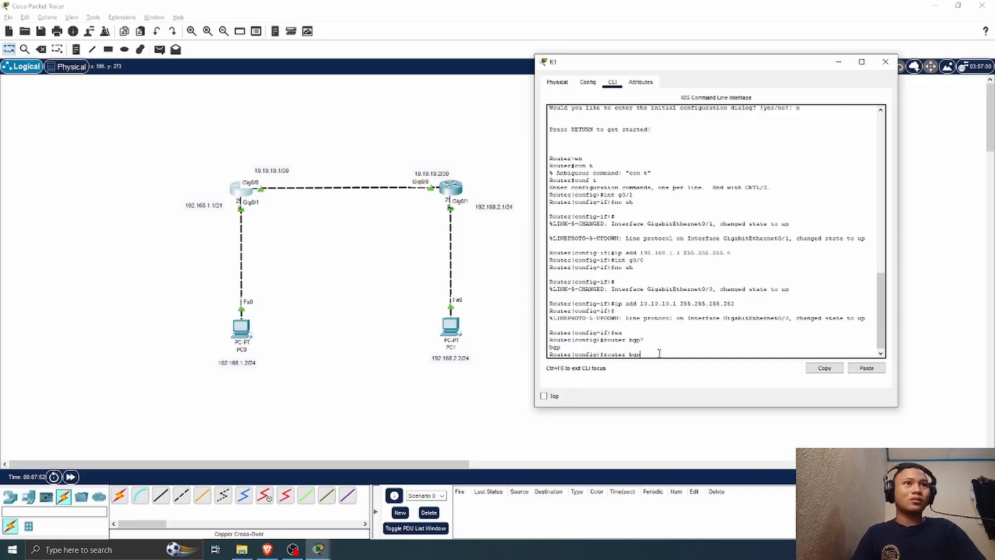
text( ?)
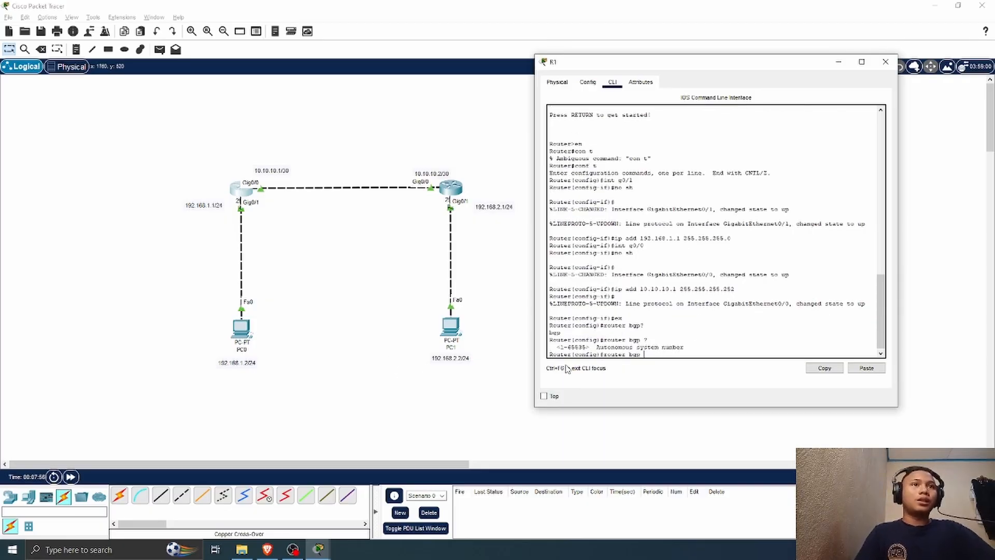
drag(563, 347, 677, 366)
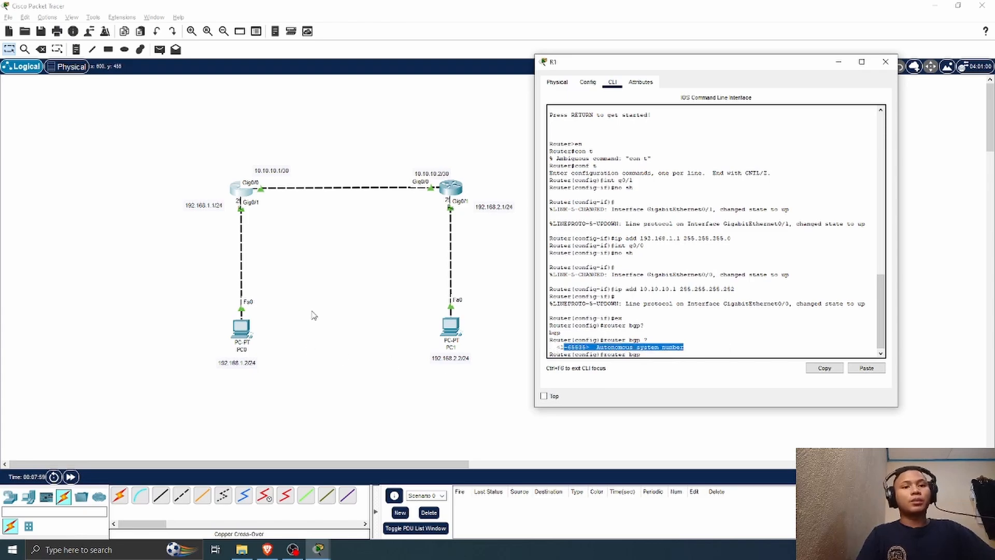
Step: Add a text note reading "ASN = 10" above R1 in the topology
click(177, 129)
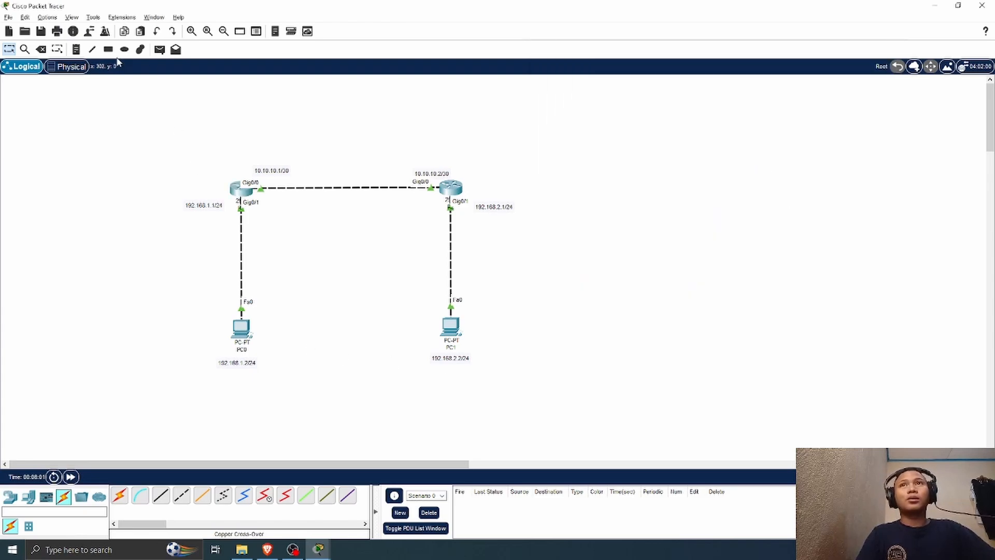
click(77, 50)
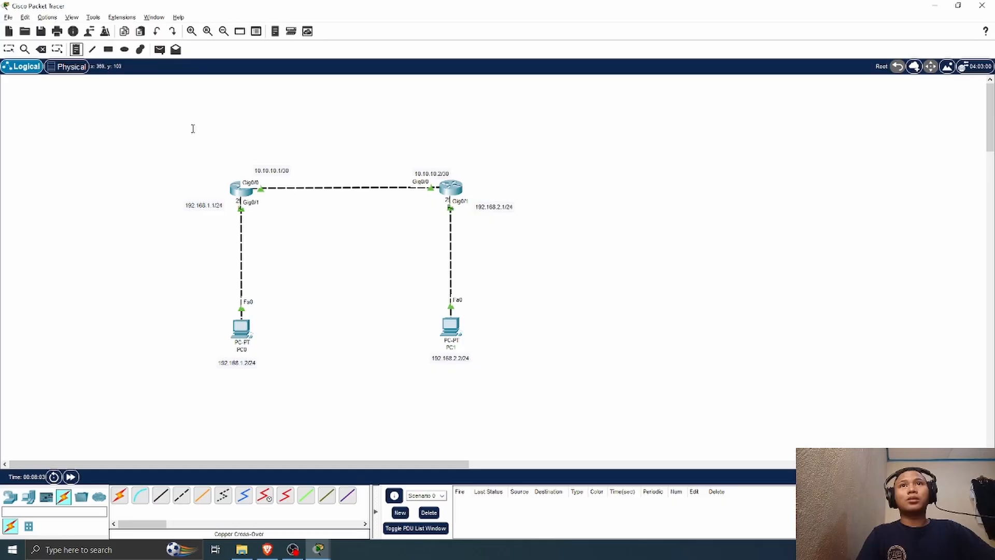
click(183, 163)
text(AS)
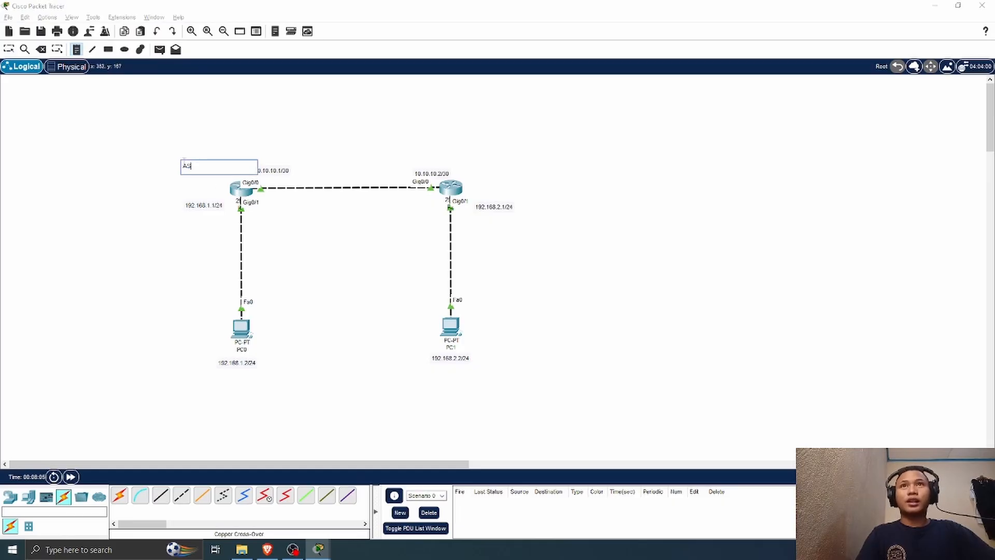
text(N)
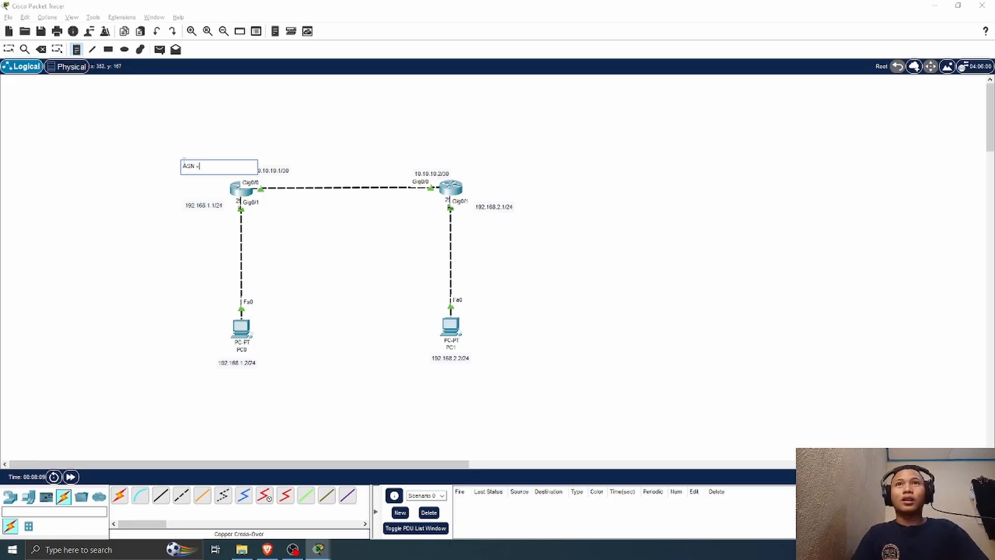
text( = 10)
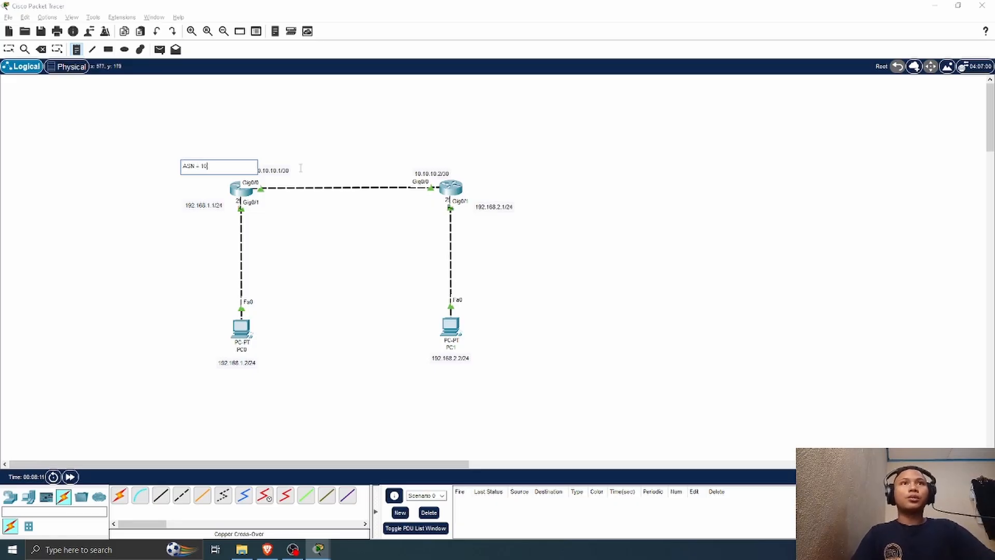
Step: Add a text note reading "ASN = 20" beside R2 and return to the selection tool
click(474, 168)
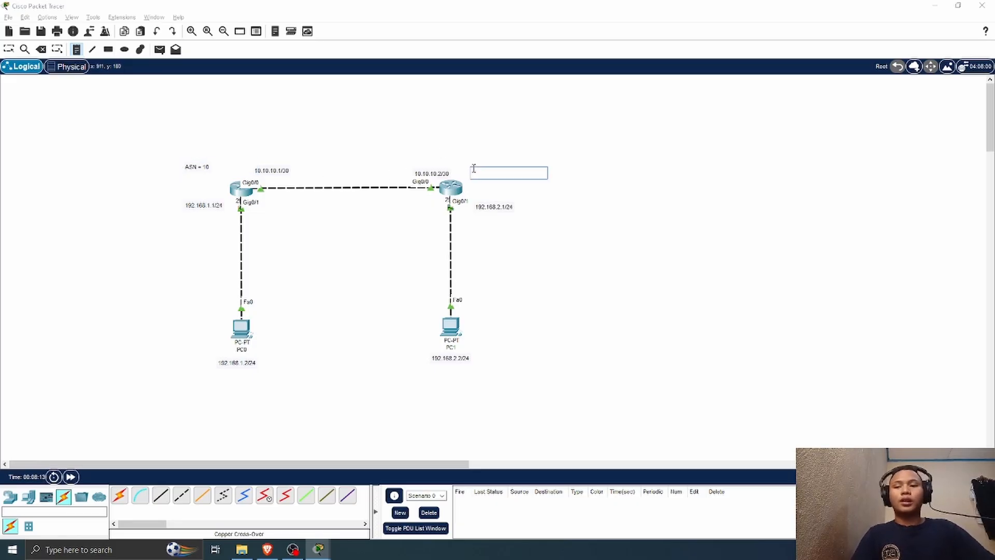
text(ASN = 2)
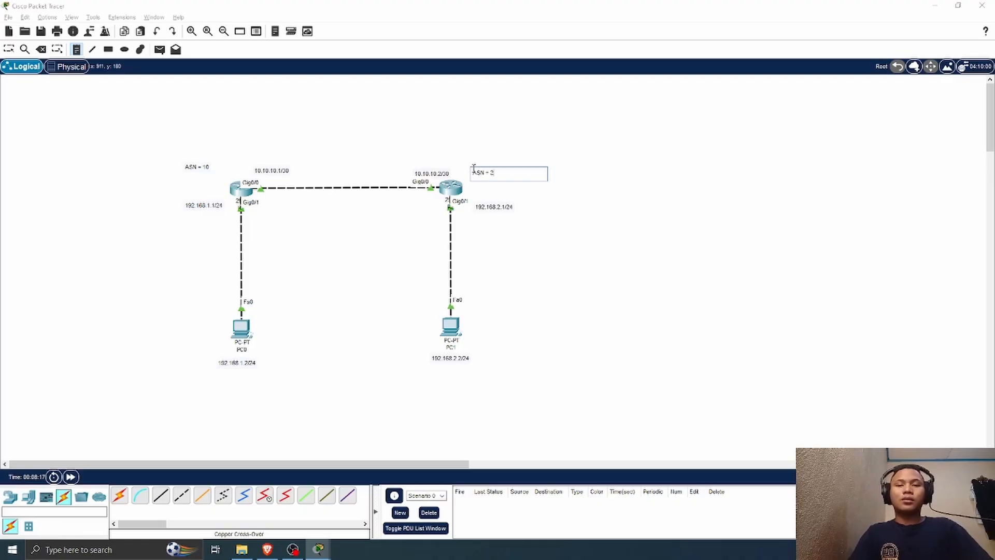
text(0)
click(9, 49)
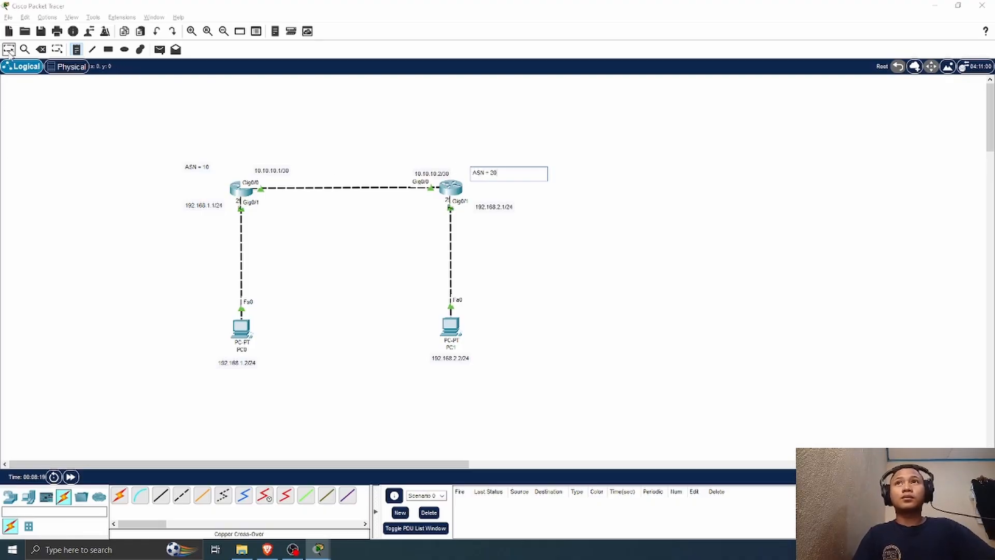
Step: Start BGP on R1 with autonomous system number 10 and list the available BGP configuration commands
click(246, 192)
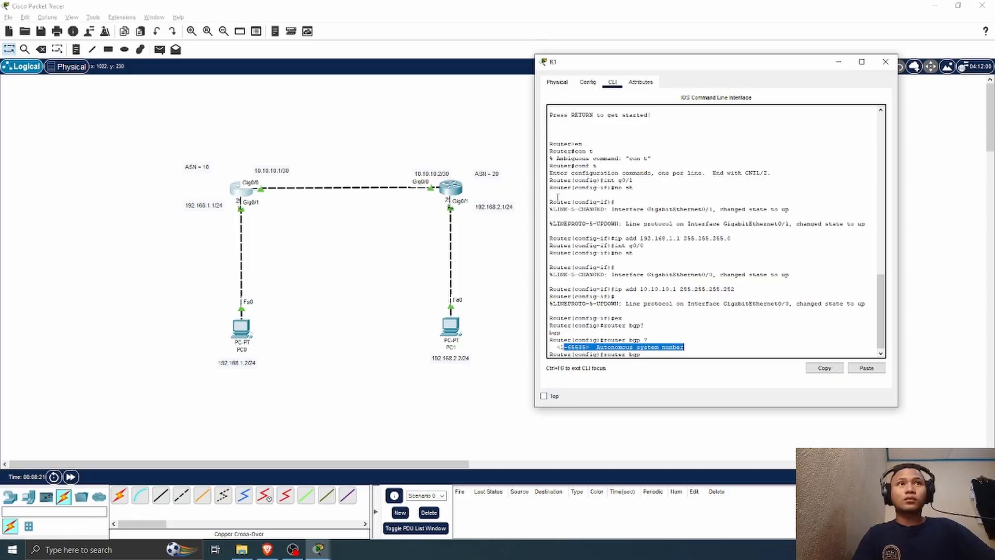
click(654, 352)
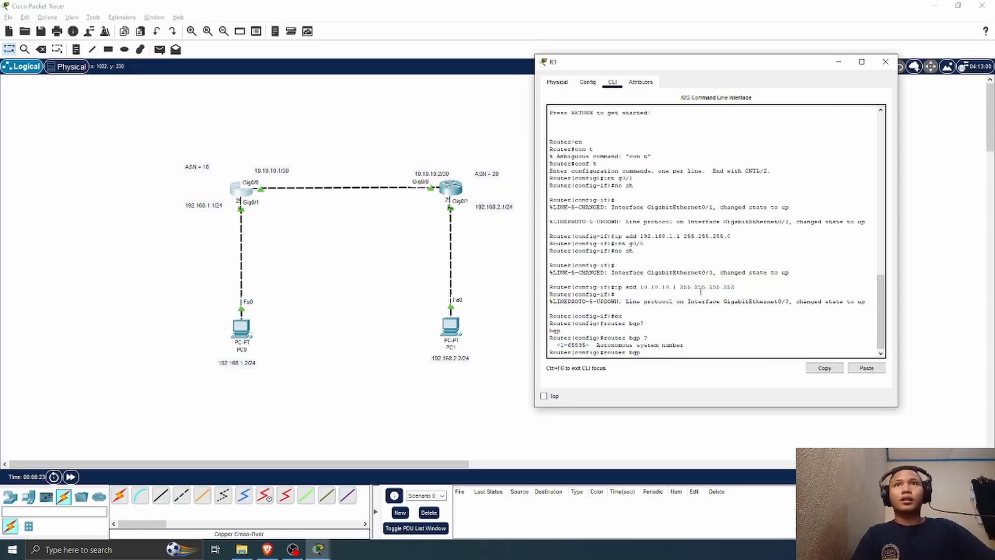
text(10)
key(Return)
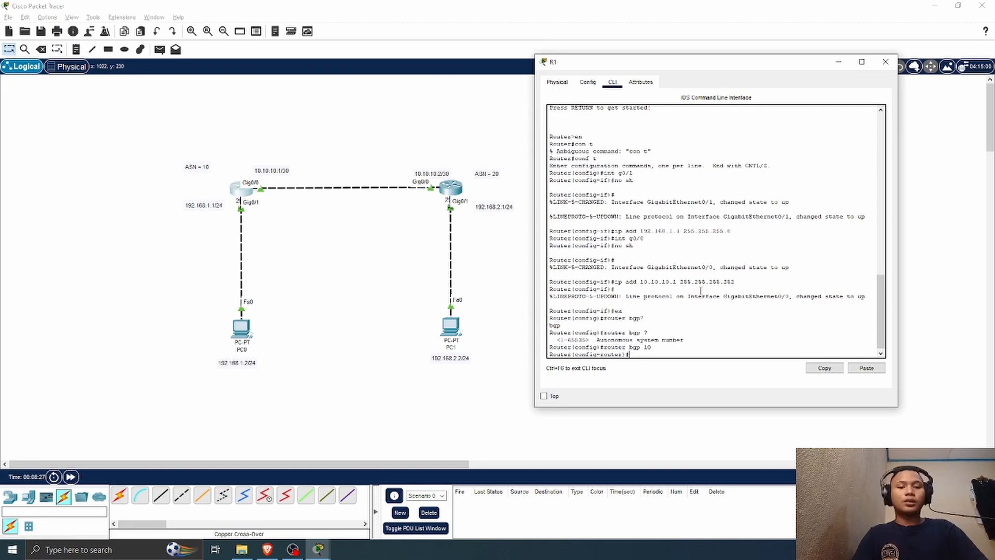
text(?)
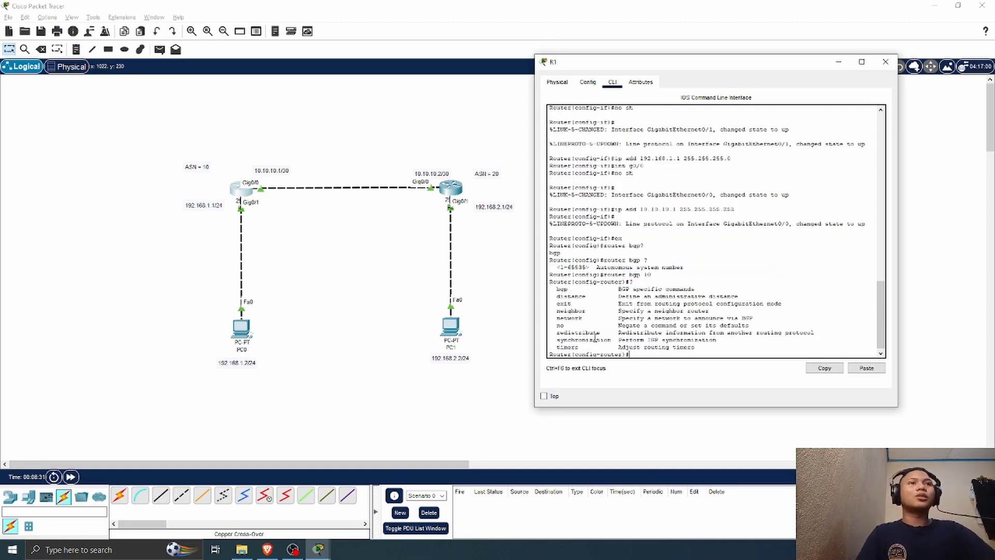
drag(583, 318, 553, 310)
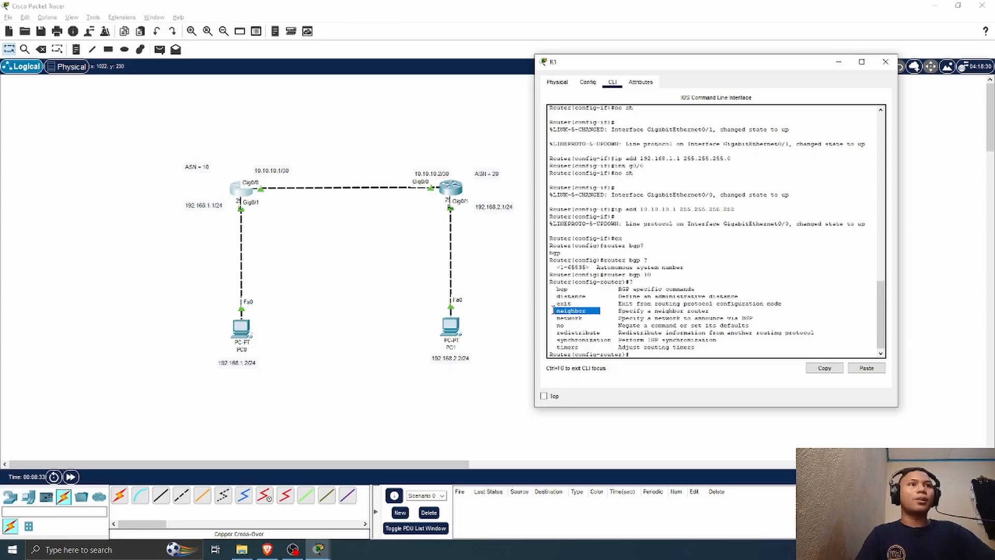
Step: Define 10.10.10.2 as R1's BGP neighbor with remote AS 20, consulting the neighbor command's help for its arguments
click(643, 355)
text(nei)
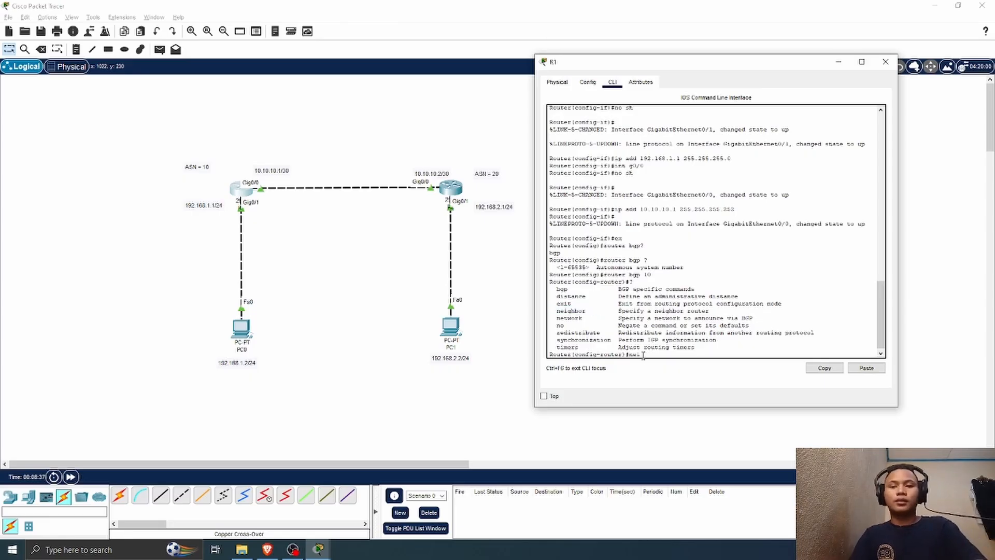
text(ghbor)
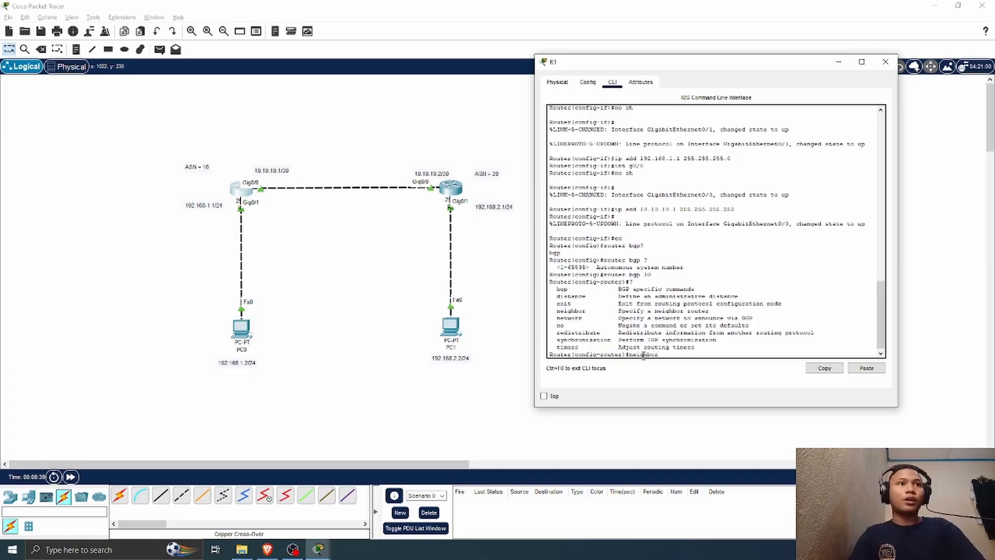
text( ?)
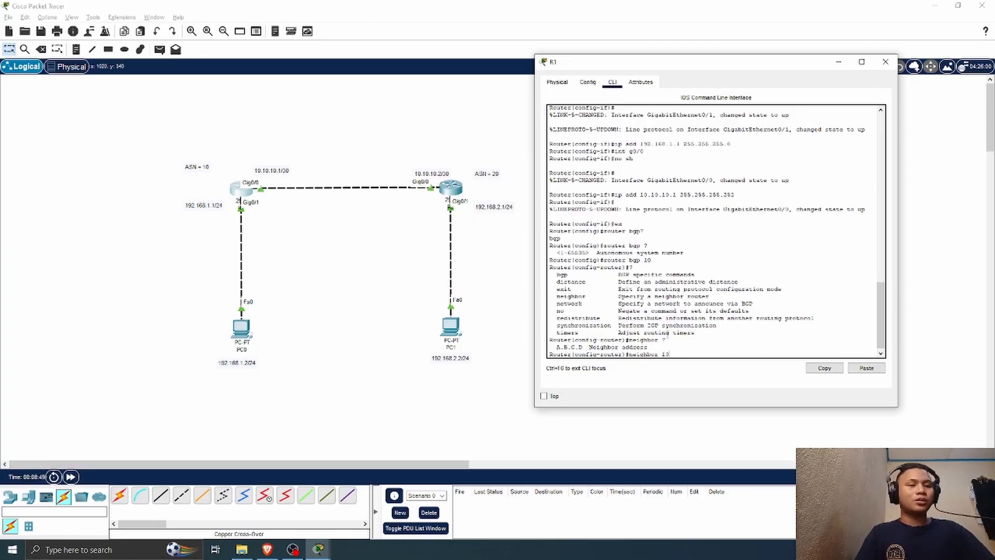
text(.10.10)
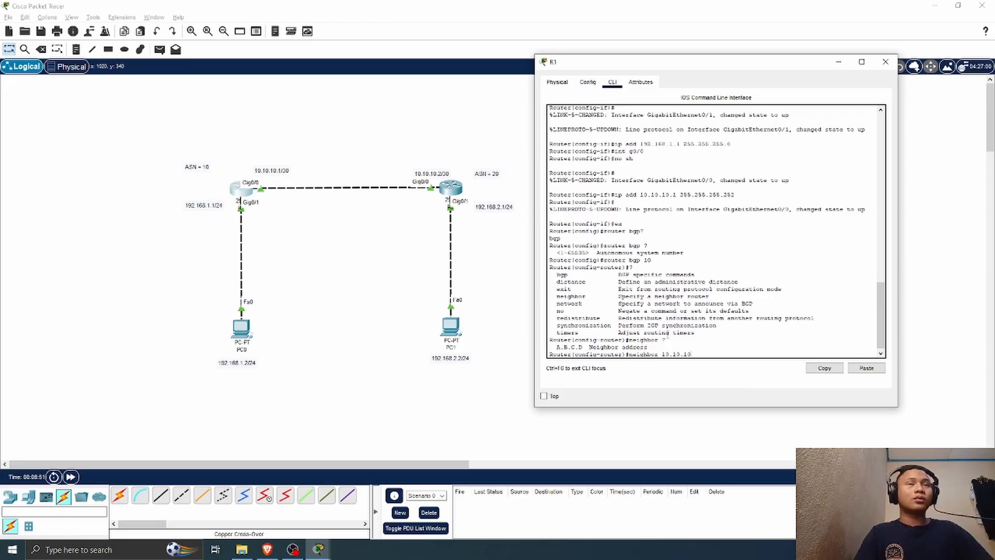
text(.2)
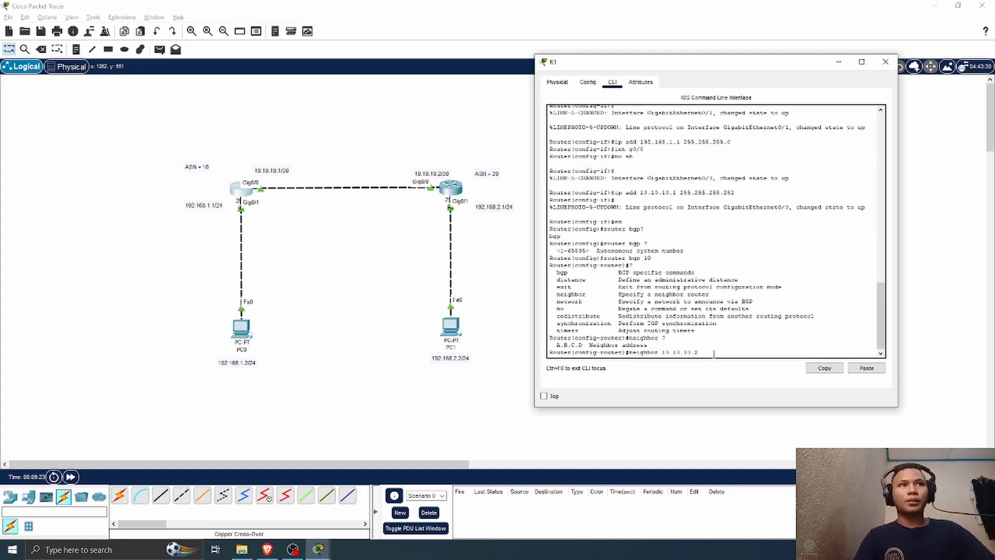
text(?)
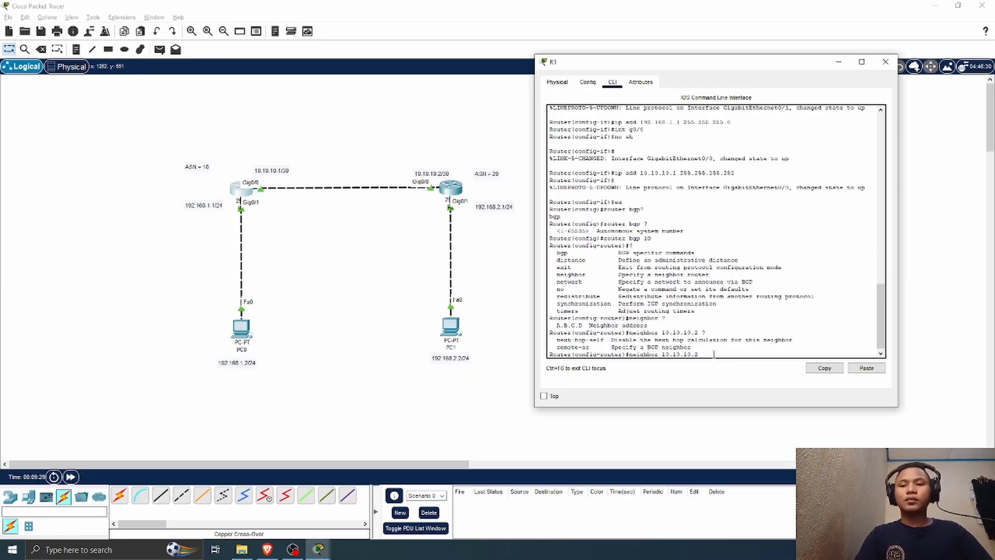
text(mote 20)
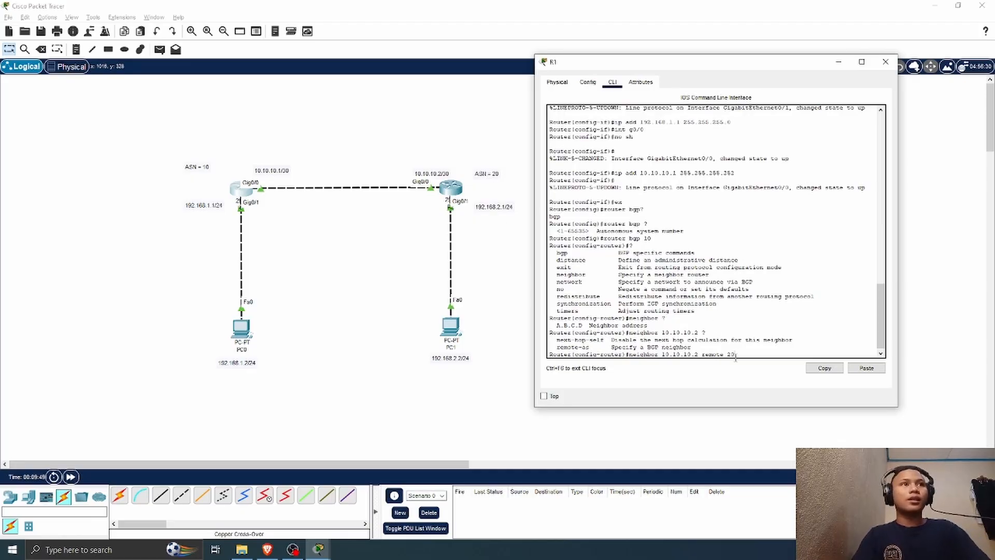
key(Return)
Step: Try to advertise network 192.168.1.0 255.255.255.0 in R1's BGP configuration
text(net)
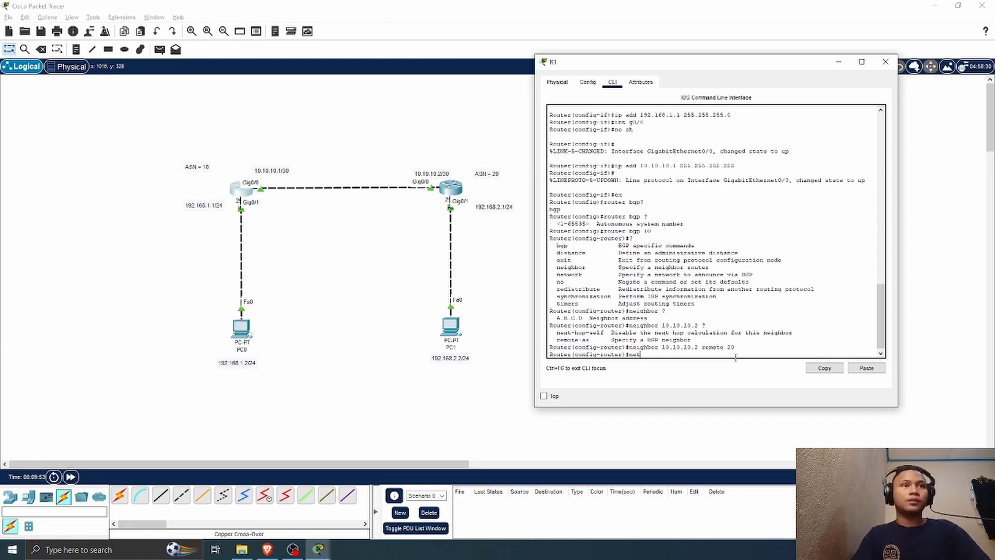
text(work)
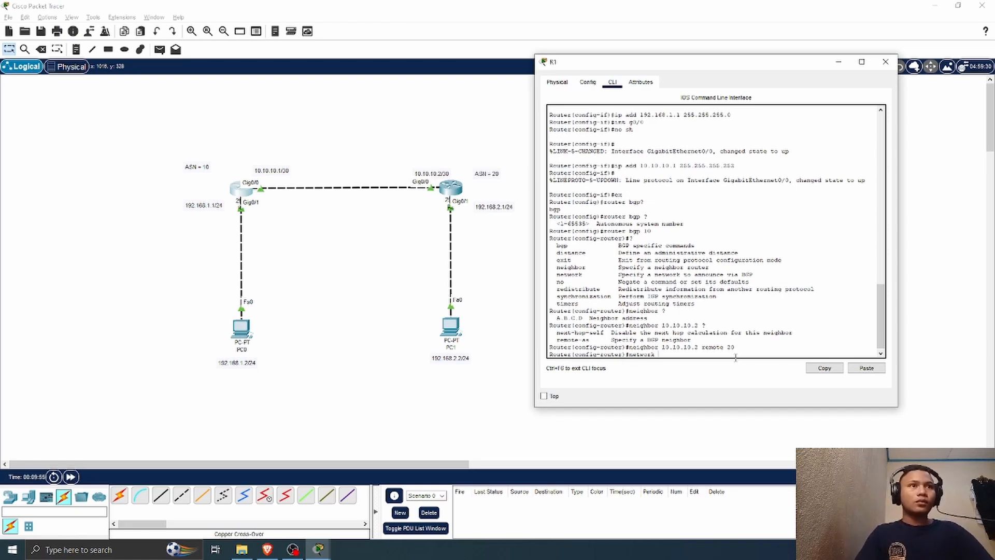
text( 192.)
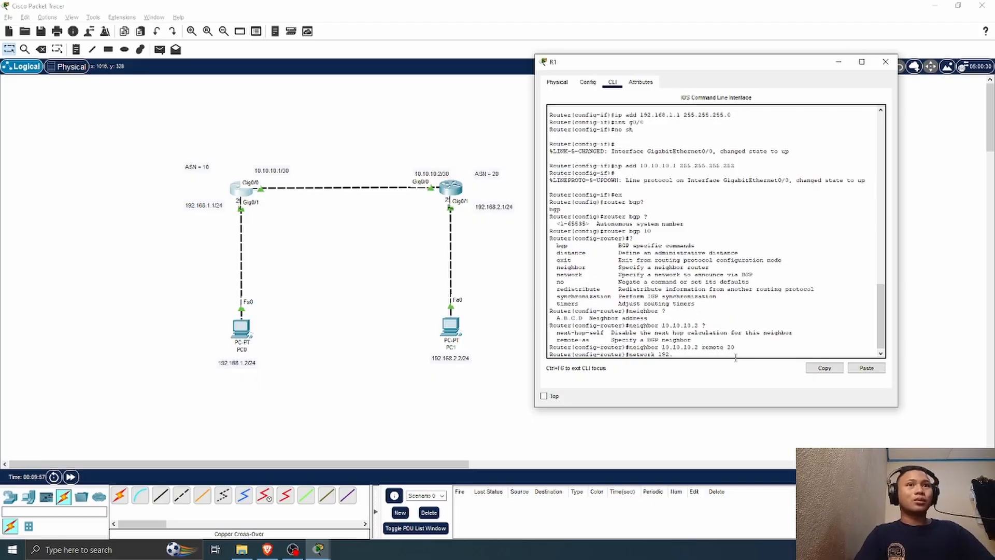
text(168)
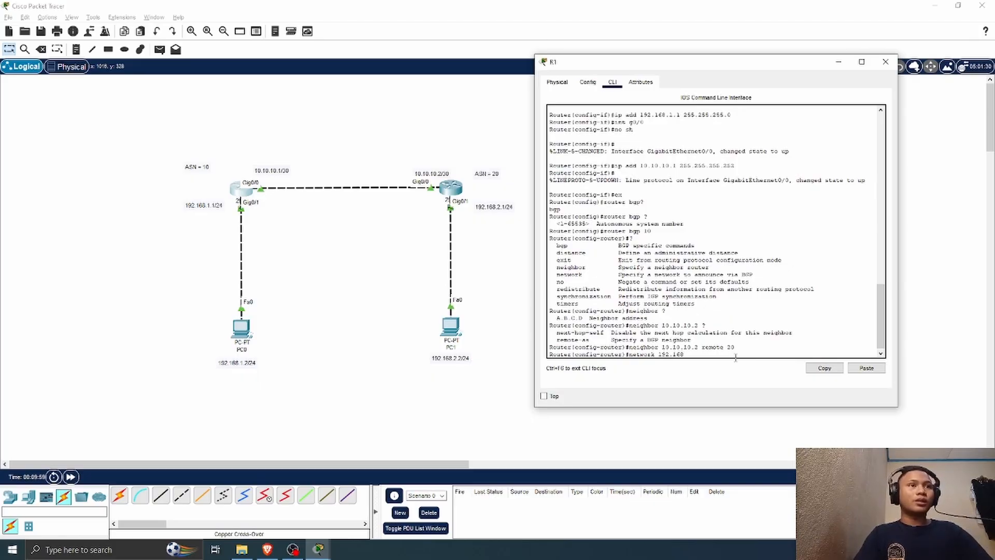
text(.1.0)
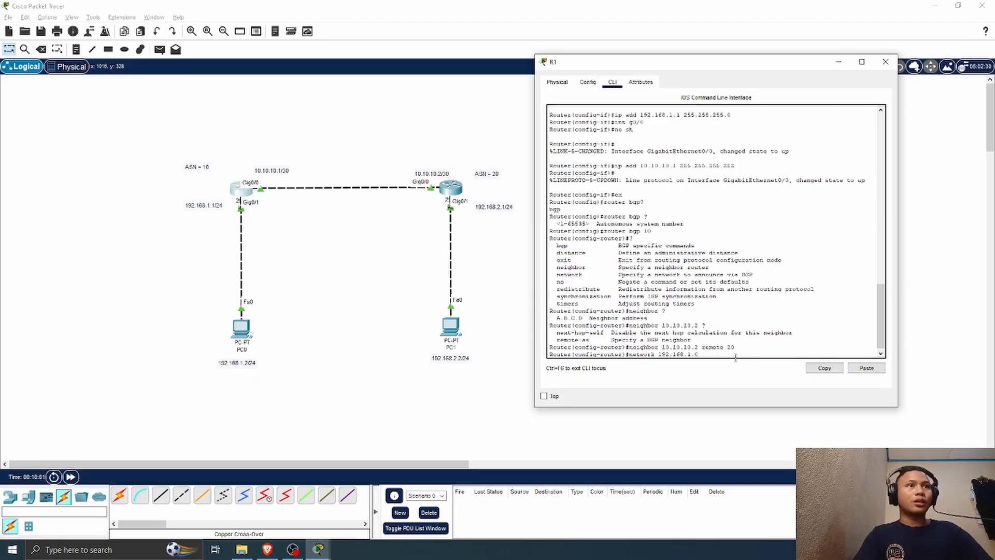
text( 255.255.2)
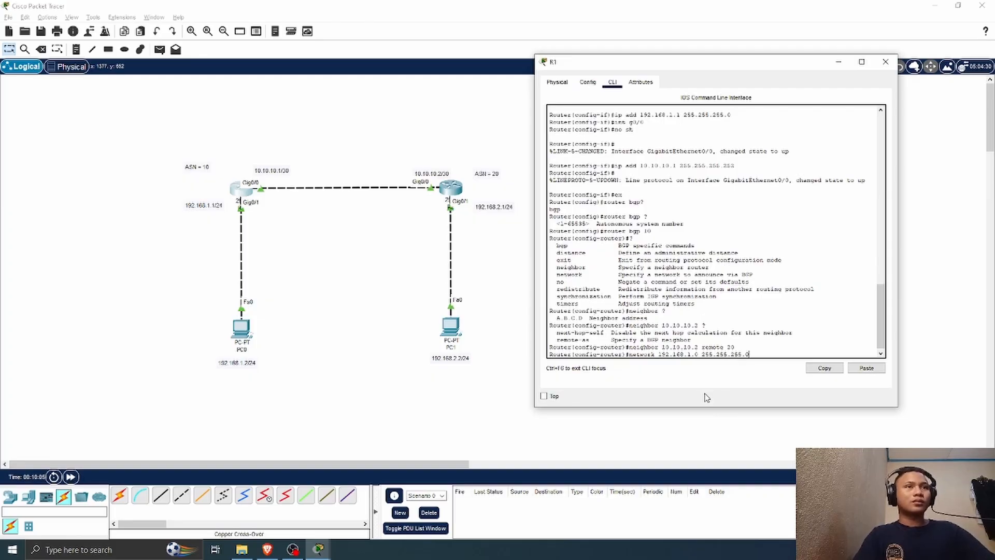
key(Return)
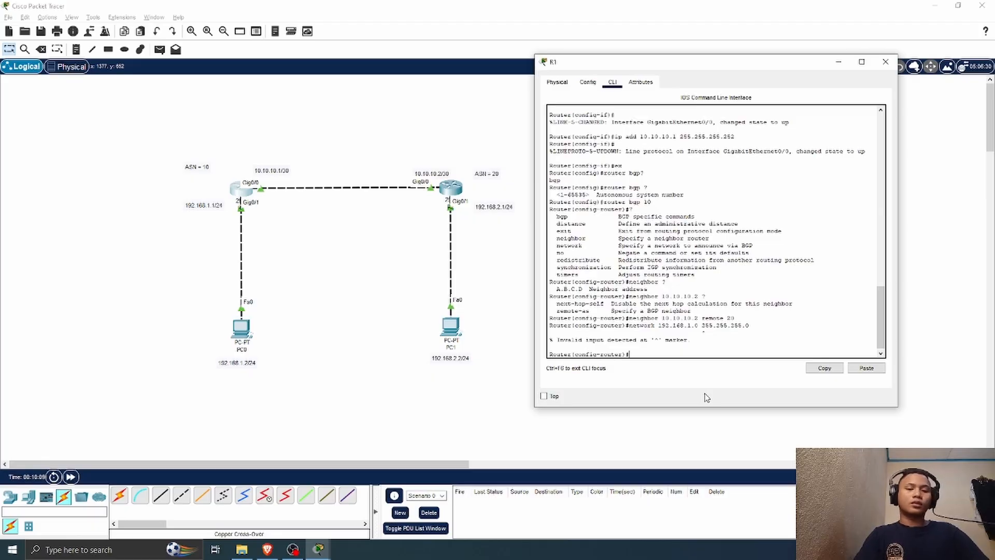
Step: Advertise network 192.168.1.0 with mask 255.255.255.0 in R1's BGP configuration, consulting the network command's help for its arguments
key(Up)
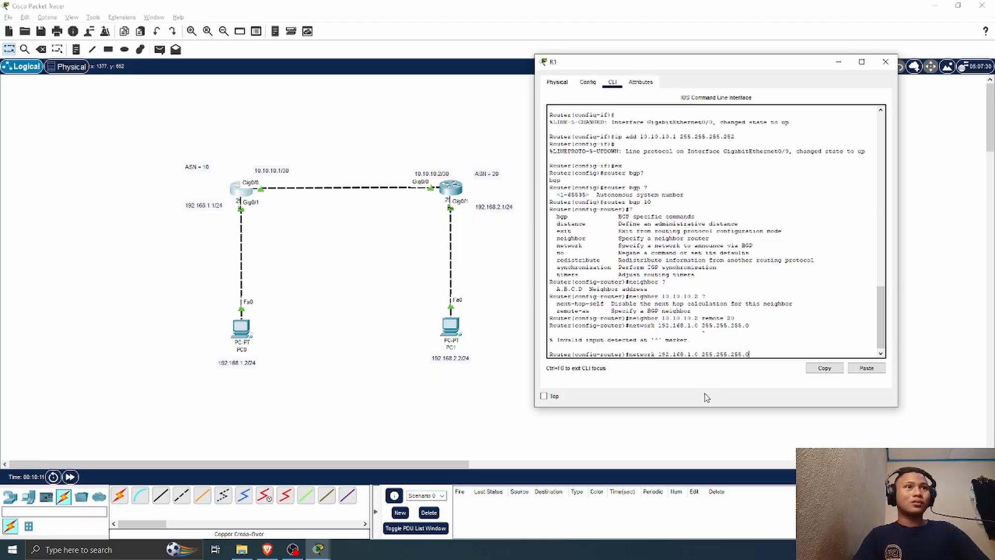
key(BackSpace)
key(BackSpace)
key(BackSpace)
key(BackSpace)
key(BackSpace)
key(BackSpace)
key(BackSpace)
key(BackSpace)
key(BackSpace)
key(BackSpace)
key(BackSpace)
key(BackSpace)
key(BackSpace)
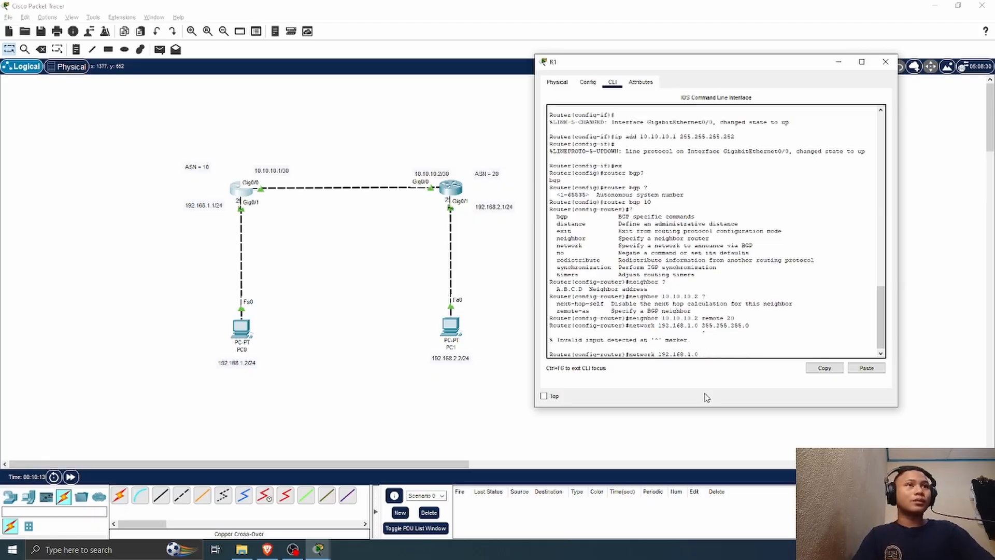
text(?)
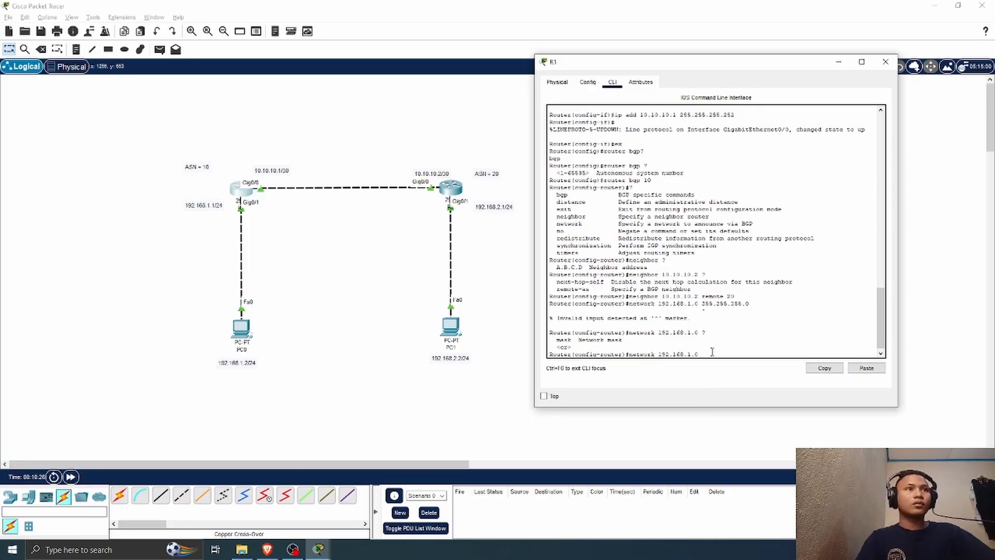
text(mask)
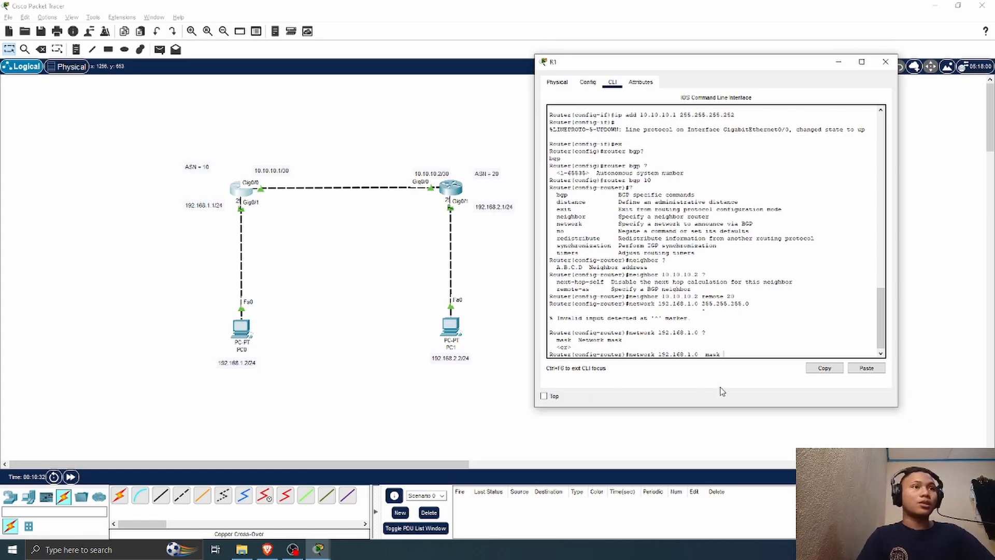
text( 255.255.25)
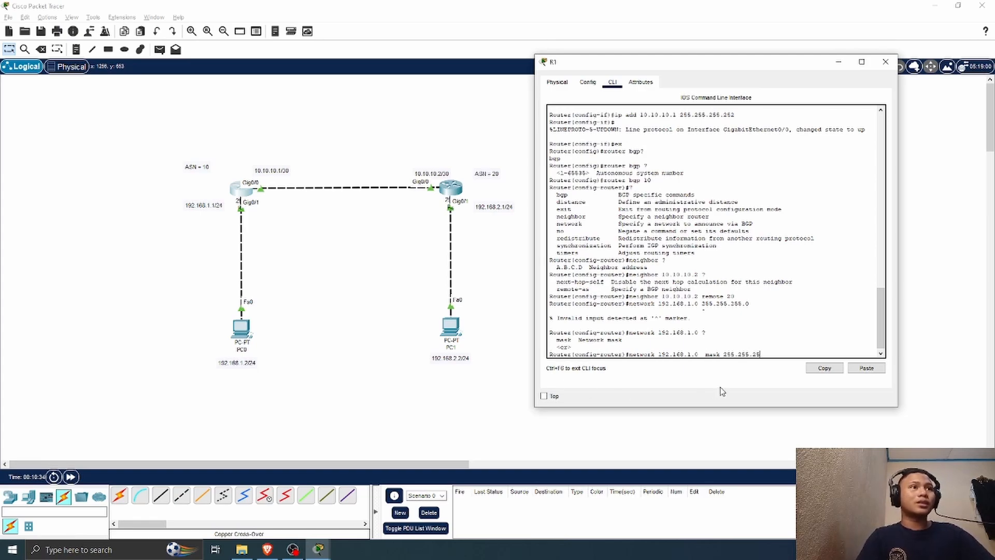
text(5.0)
key(Return)
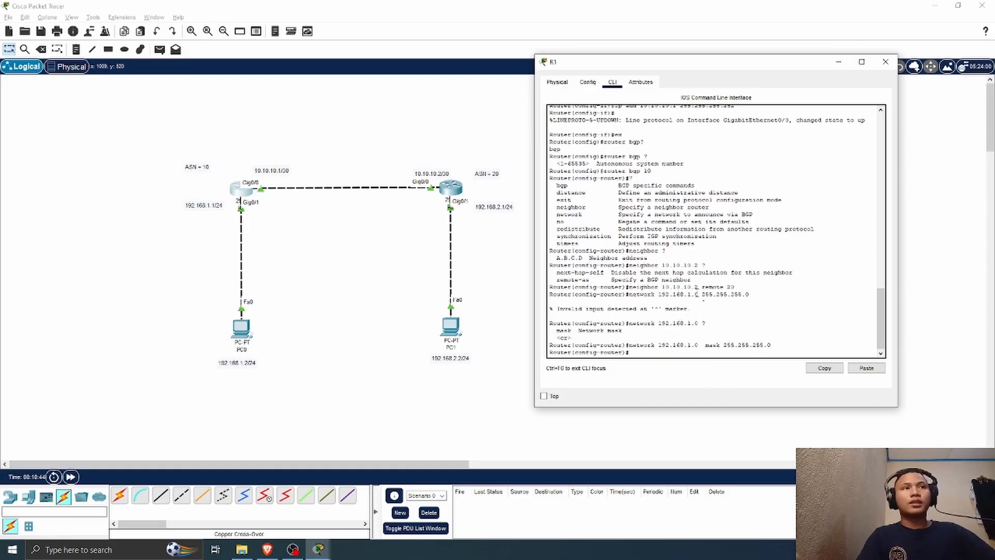
drag(713, 288, 628, 287)
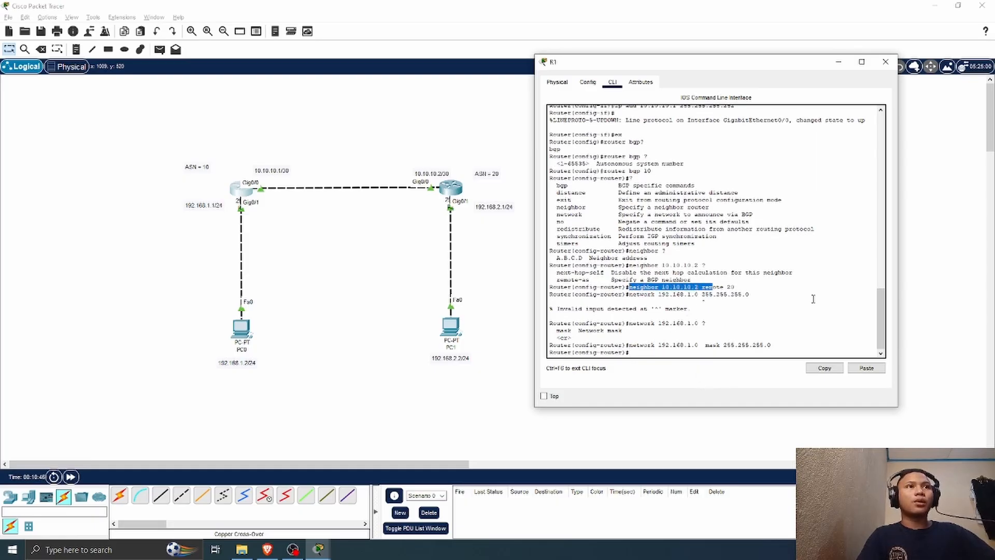
click(740, 287)
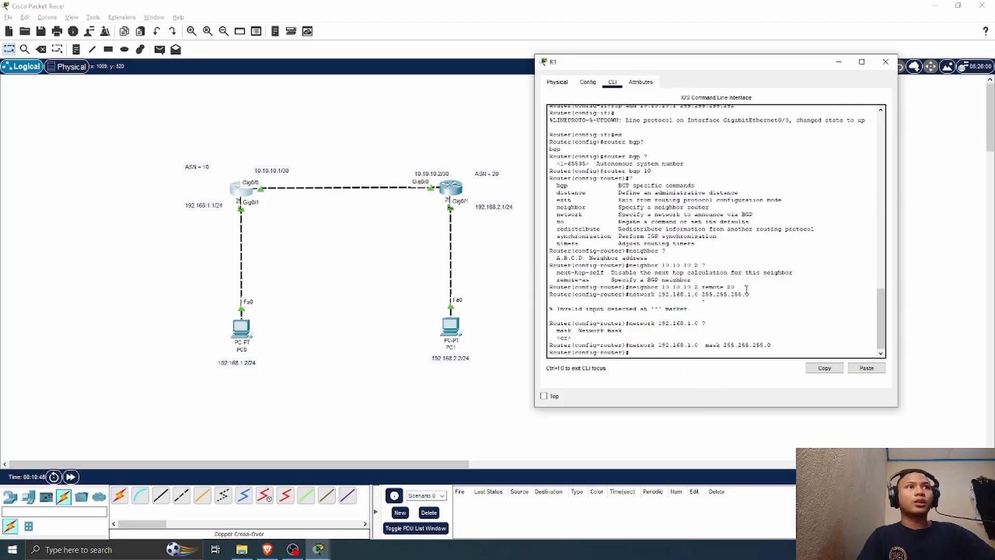
drag(746, 289, 632, 288)
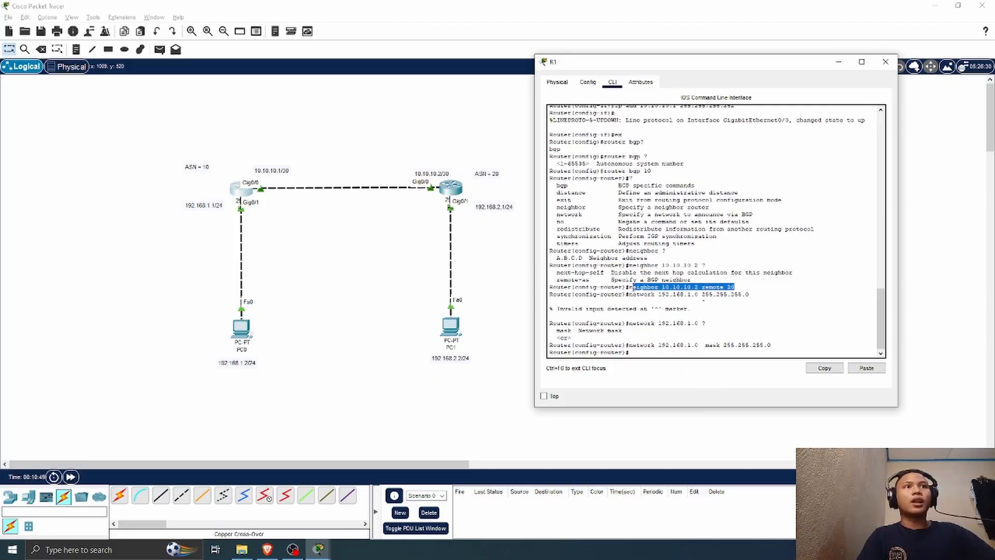
click(642, 355)
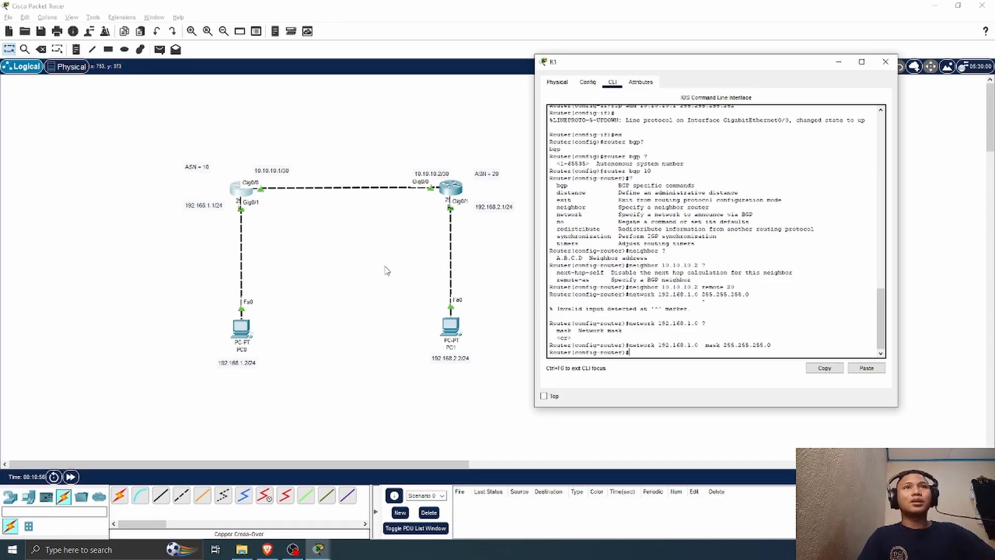
Step: Close R1's window, open R2's command line beside the topology and leave its interface configuration mode
click(885, 63)
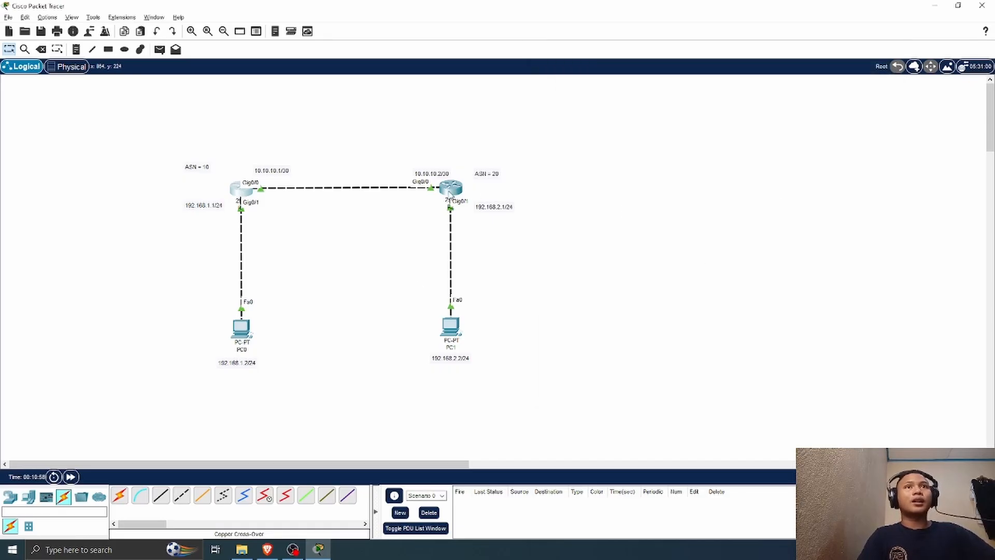
click(450, 189)
drag(473, 93, 730, 84)
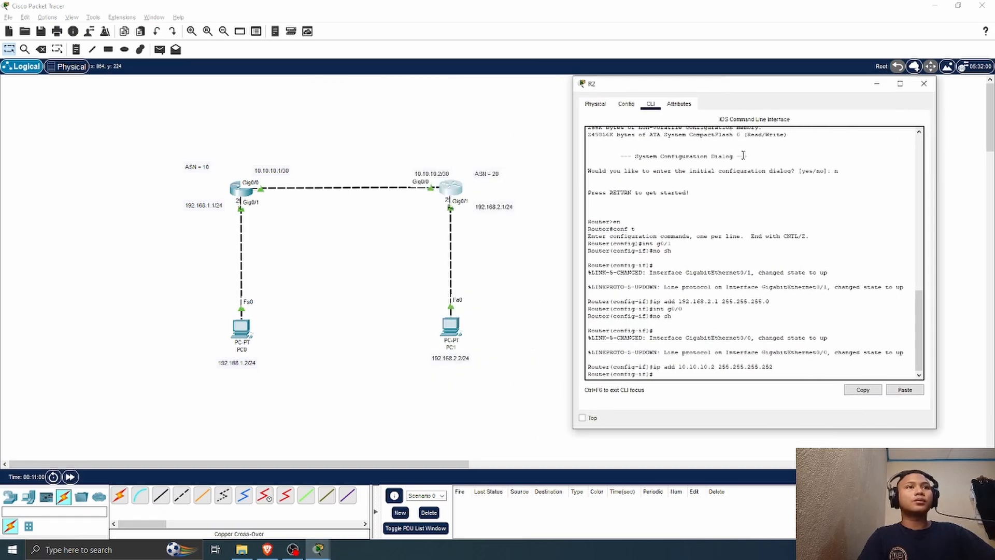
text(e)
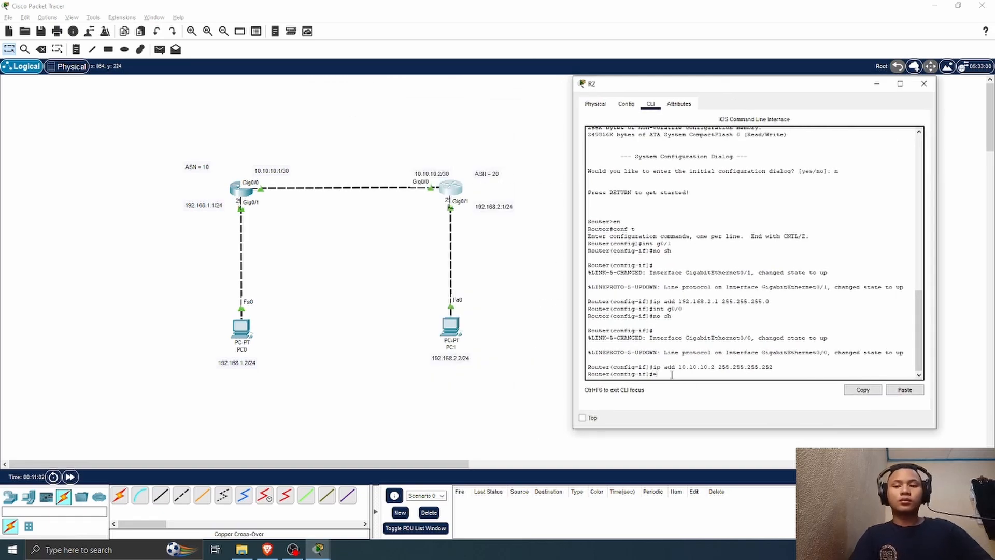
text(x)
key(Return)
Step: Start BGP on R2 with autonomous system number 20
text(int)
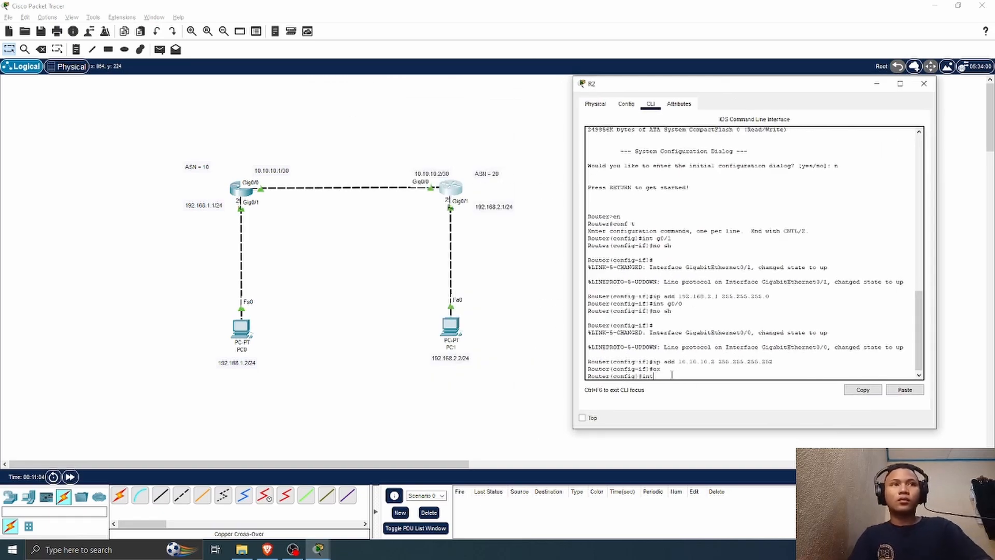
key(BackSpace)
key(BackSpace)
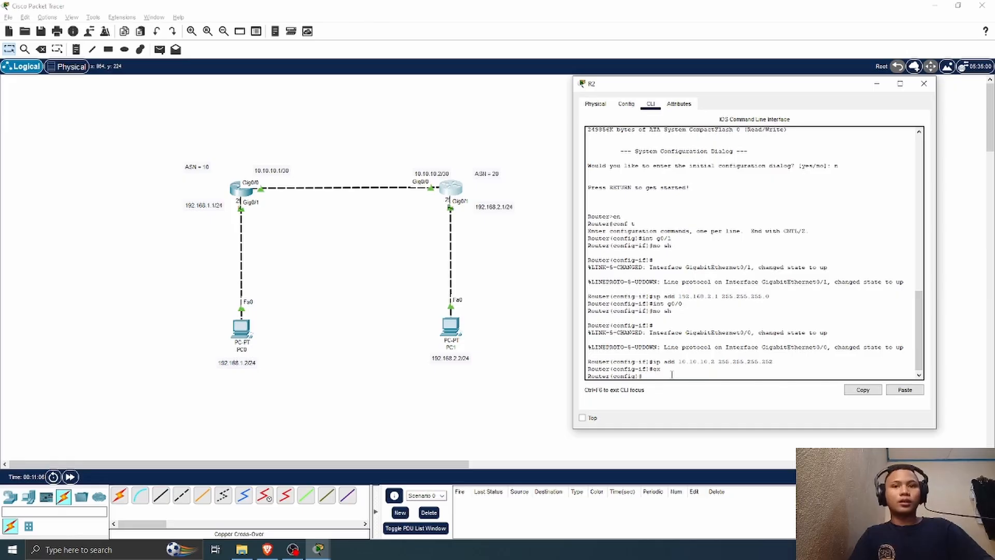
text(router)
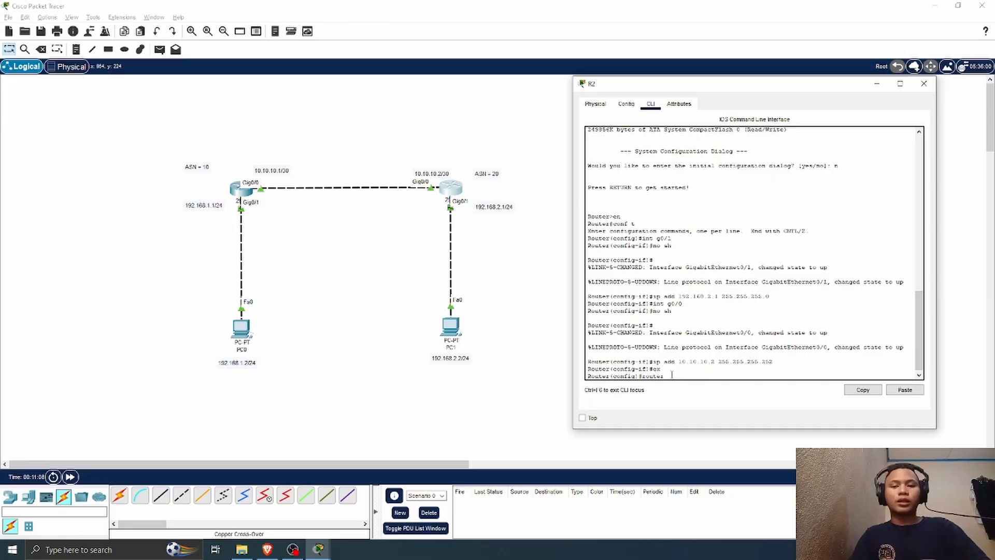
text( bgp )
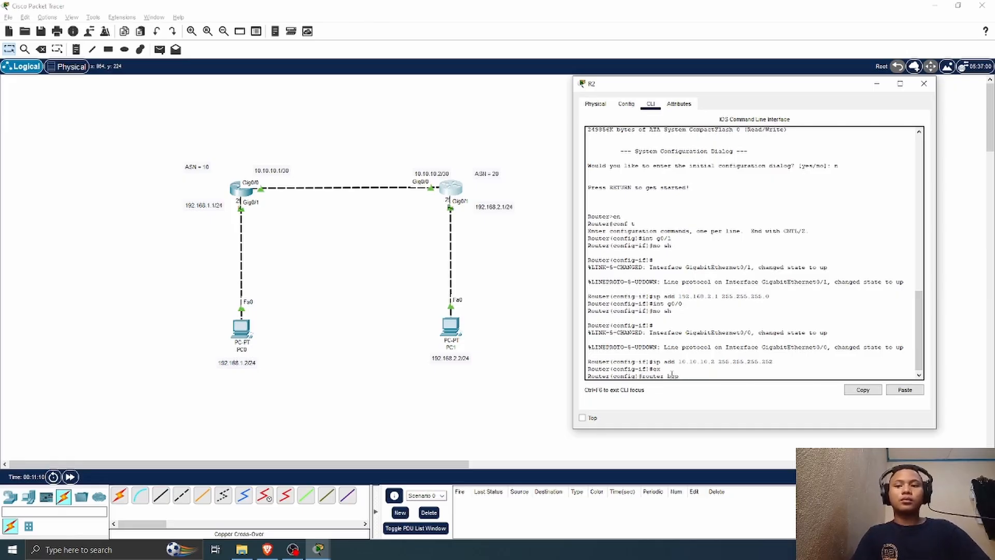
text(20)
key(Return)
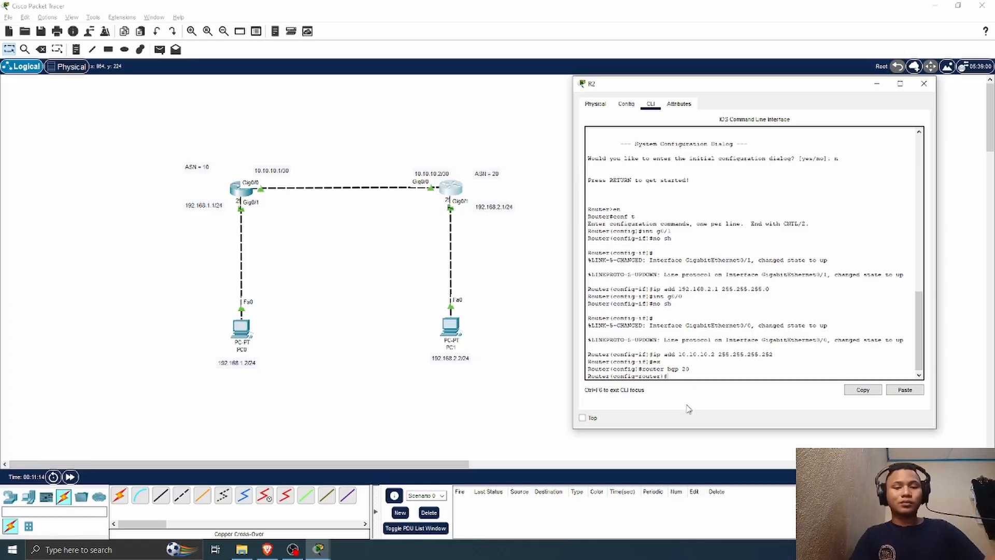
Step: Define 10.10.10.1 as R2's BGP neighbor with remote AS 10, consulting the neighbor command's help for its arguments
text(neig)
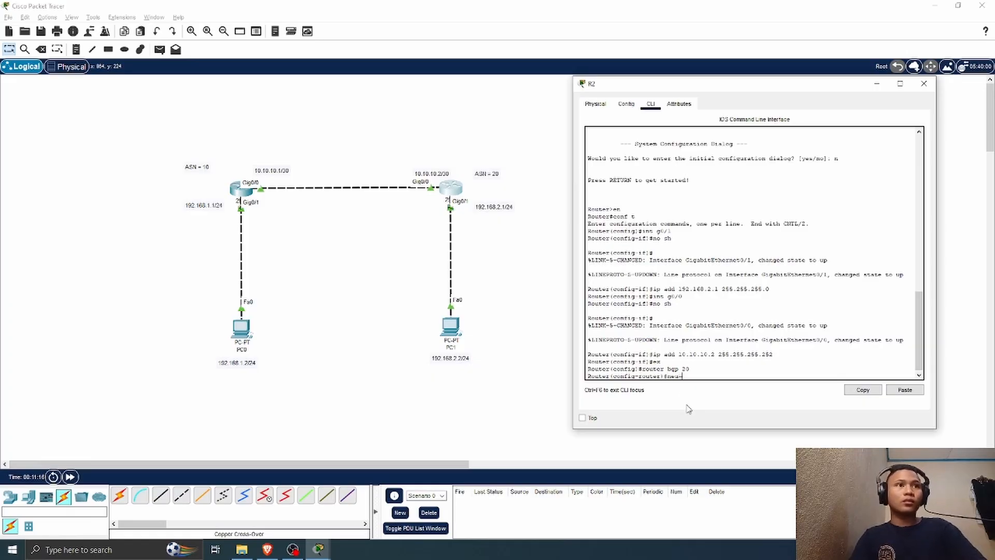
key(BackSpace)
key(BackSpace)
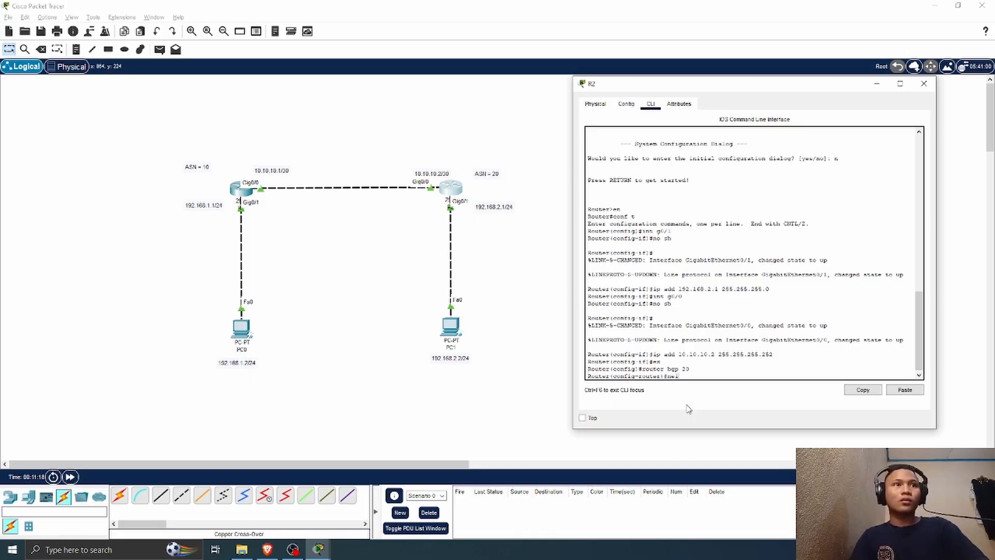
text(i)
key(Tab)
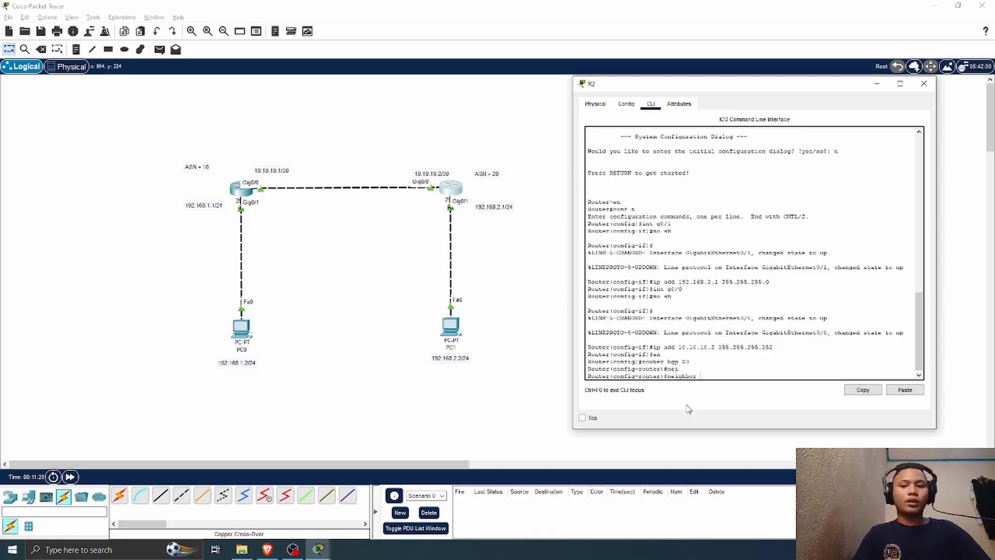
text(?)
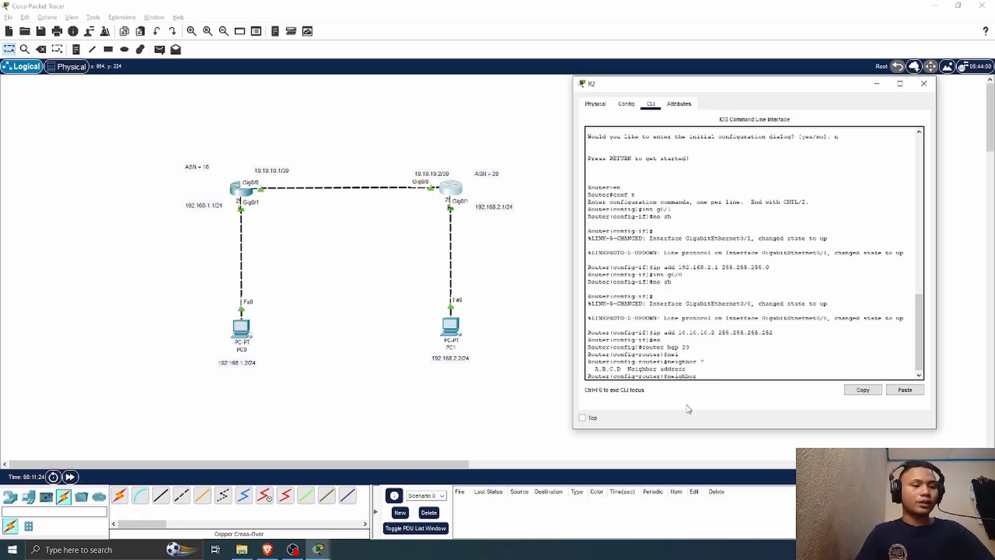
text(10.10.10.1)
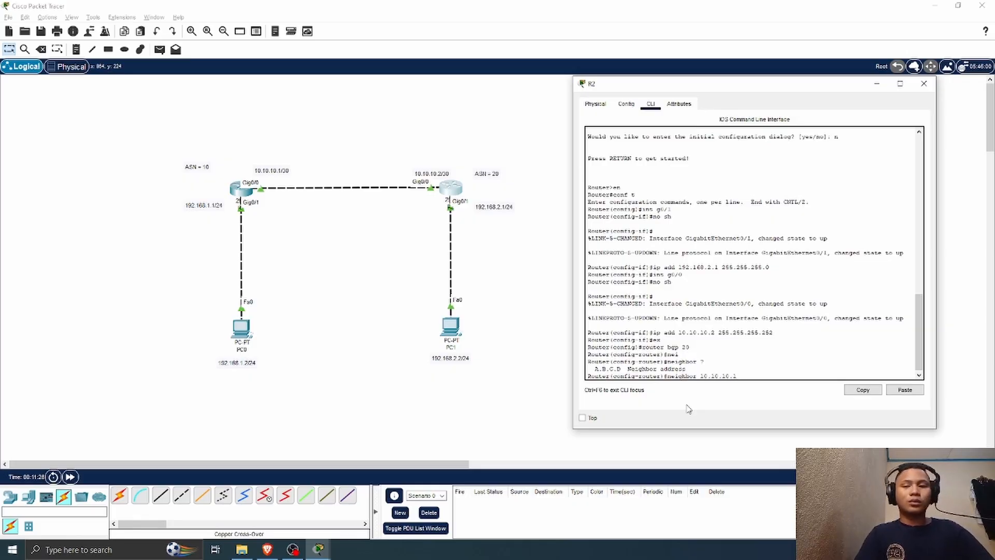
text( re)
key(Tab)
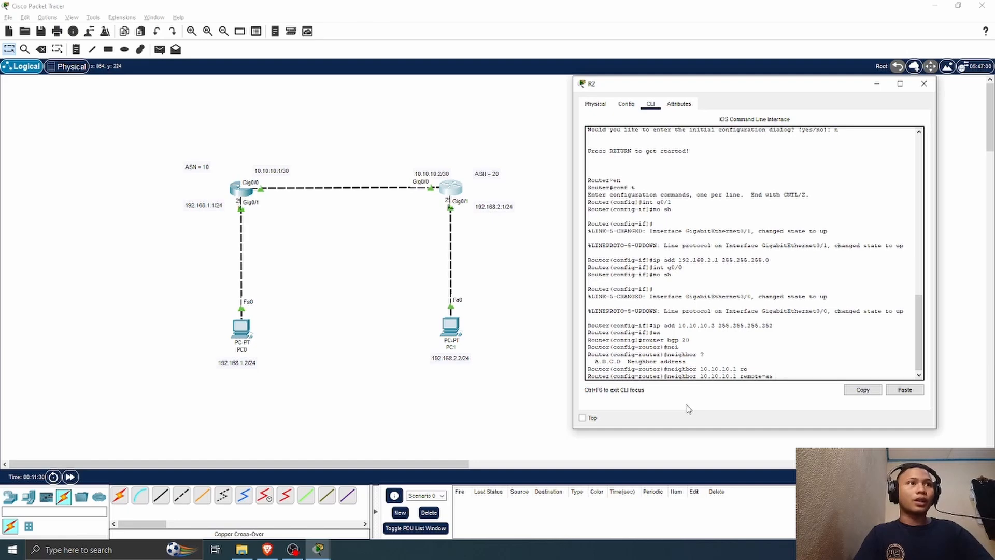
text(10)
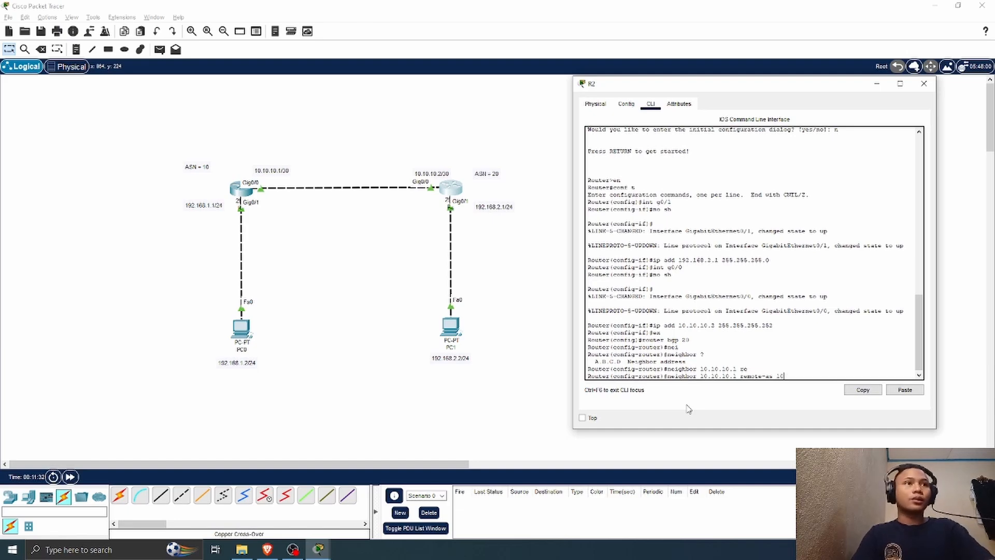
key(Return)
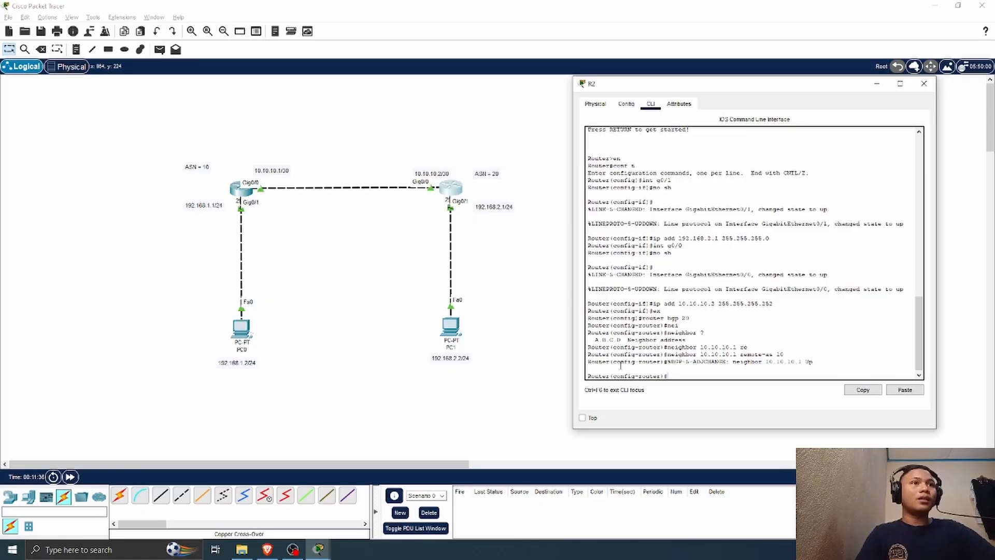
drag(587, 362, 800, 368)
right_click(799, 368)
click(824, 374)
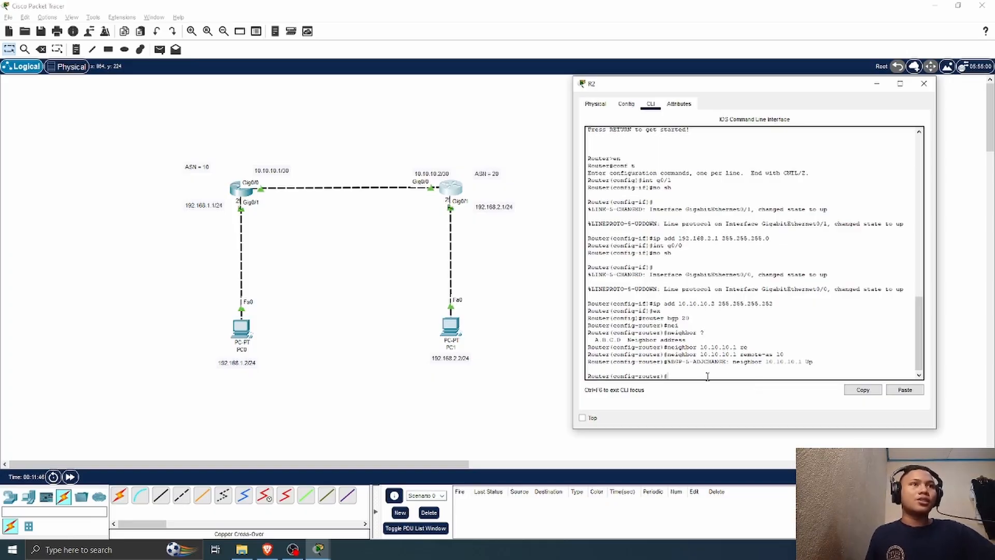
Step: Advertise network 192.168.2.0 with mask 255.255.255.0 in R2's BGP configuration
text(ne)
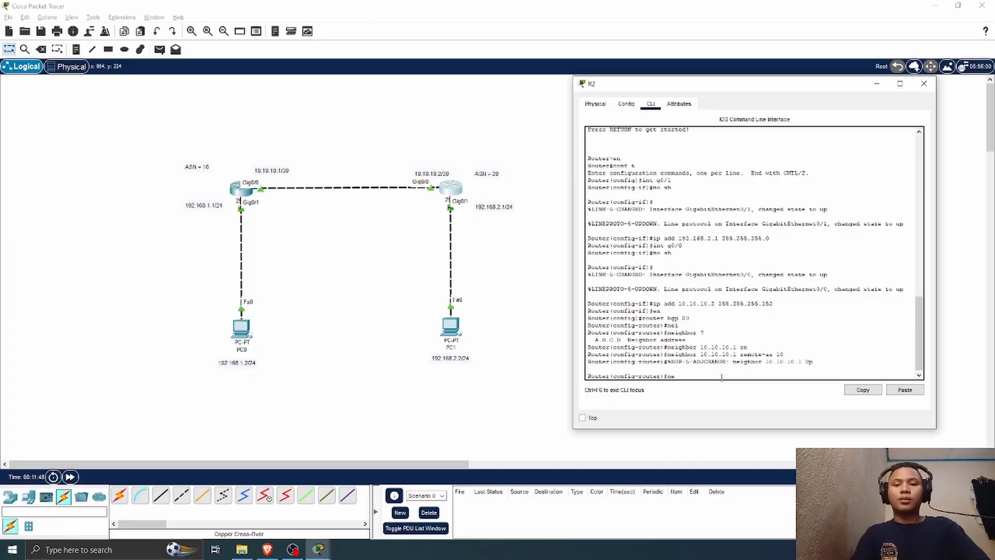
text(twork)
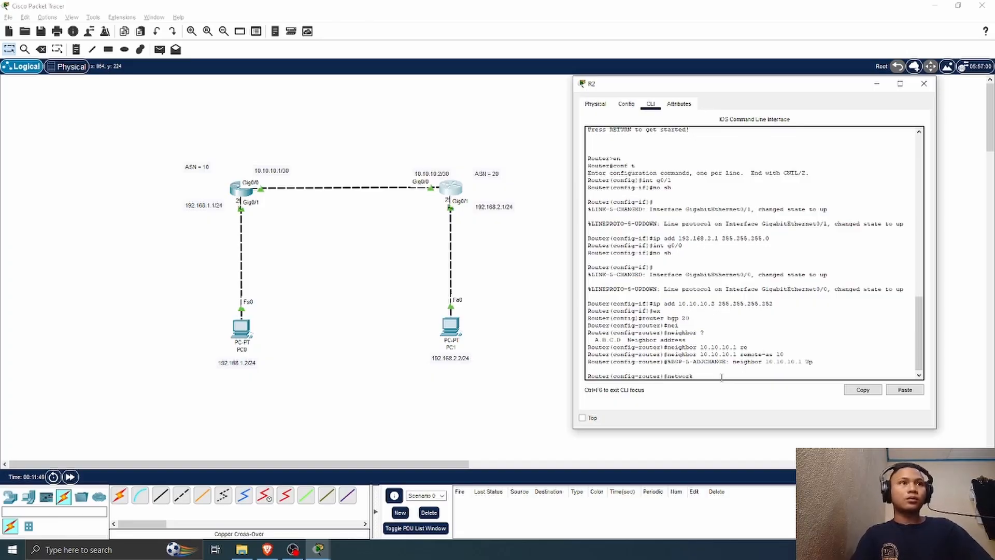
text( 192.168)
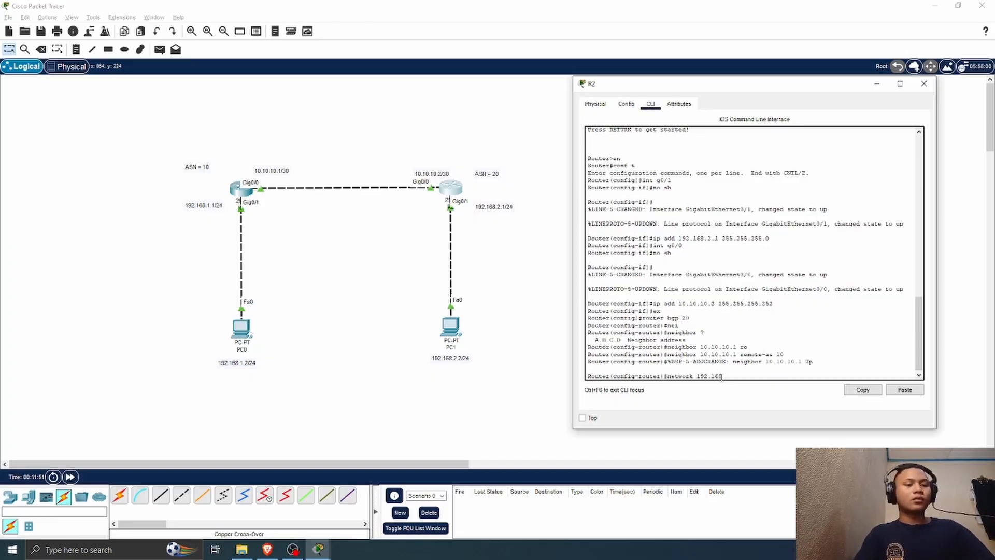
text(.2.0)
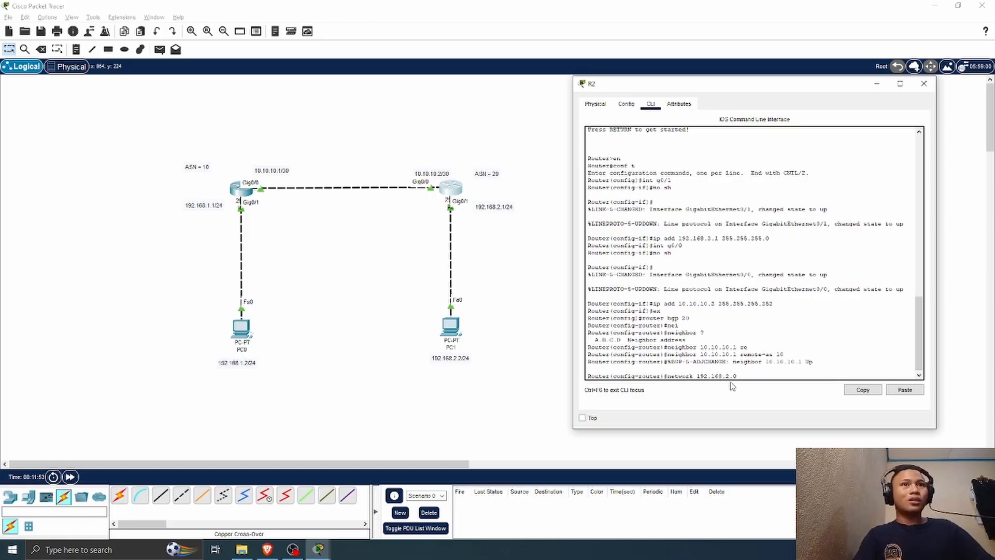
text( mask)
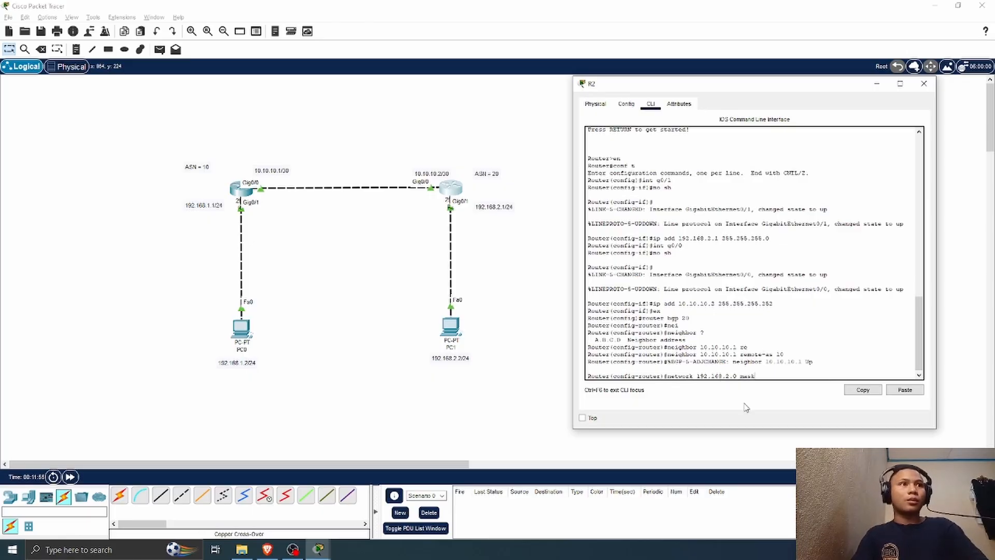
text( 255)
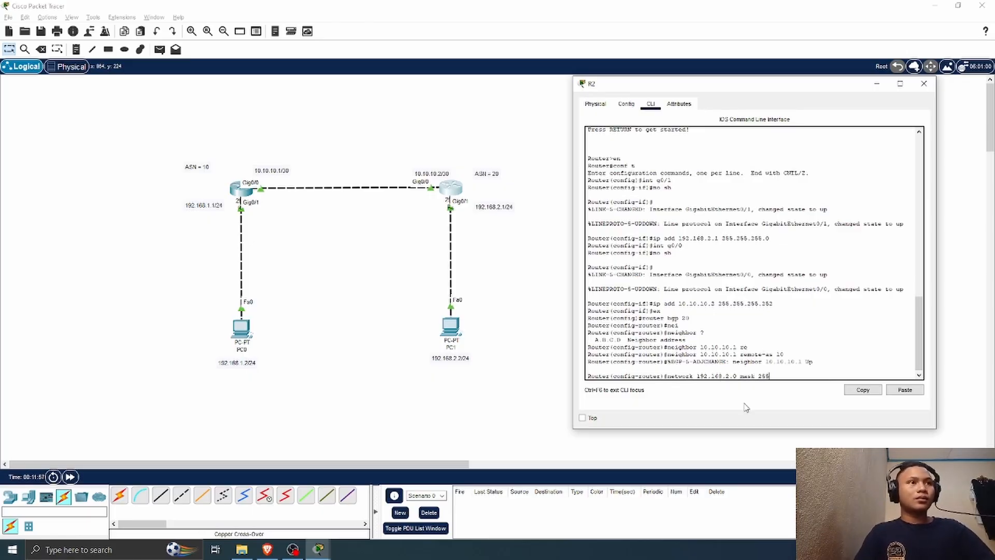
text(.255.255.0)
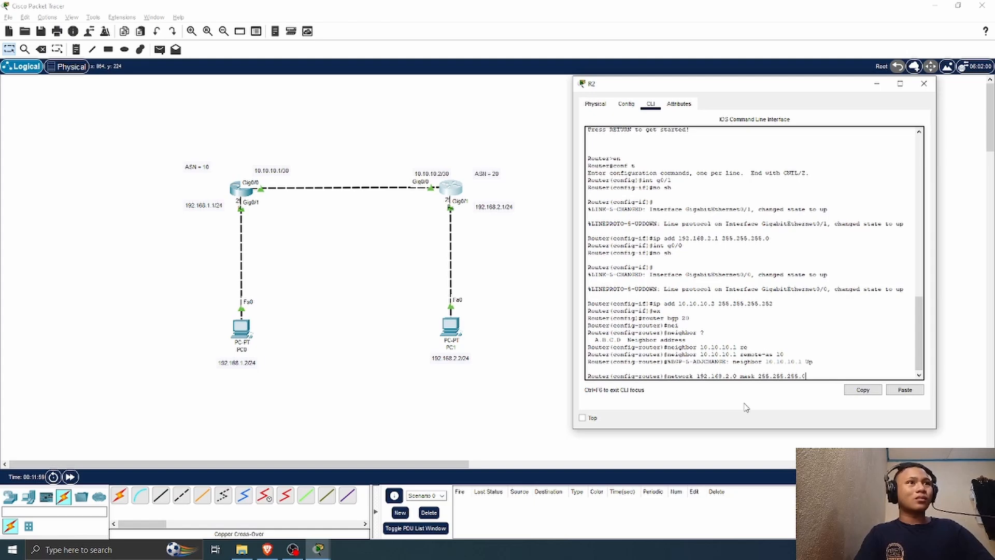
key(Return)
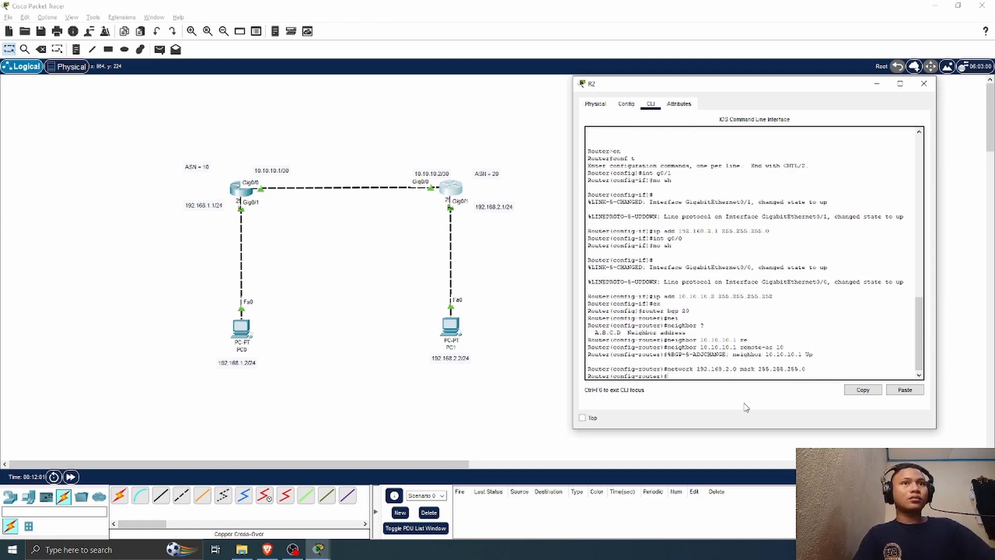
Step: Close R2's window, open R1's command line beside the topology and examine its BGP adjacency message for neighbor 10.10.10.2
click(923, 85)
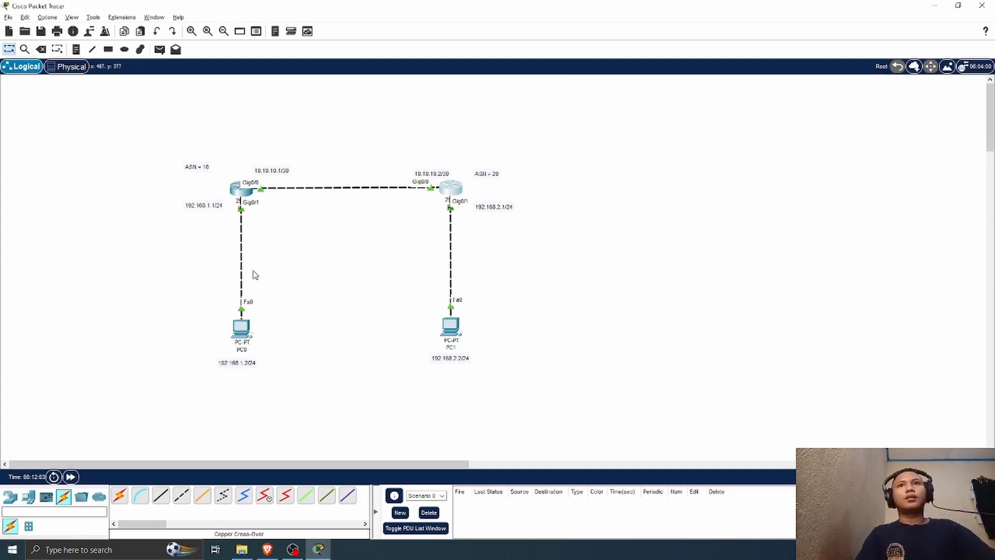
click(242, 189)
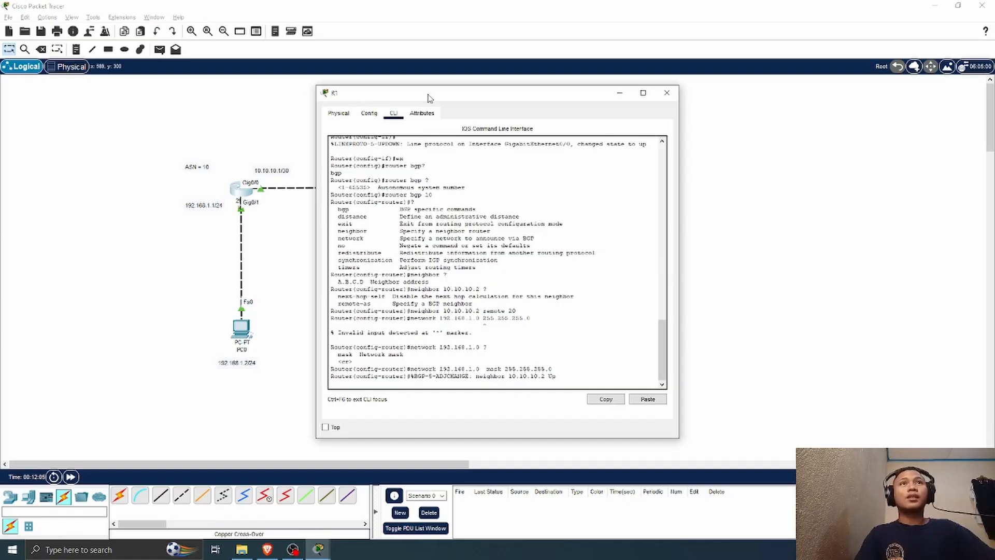
drag(428, 98, 595, 81)
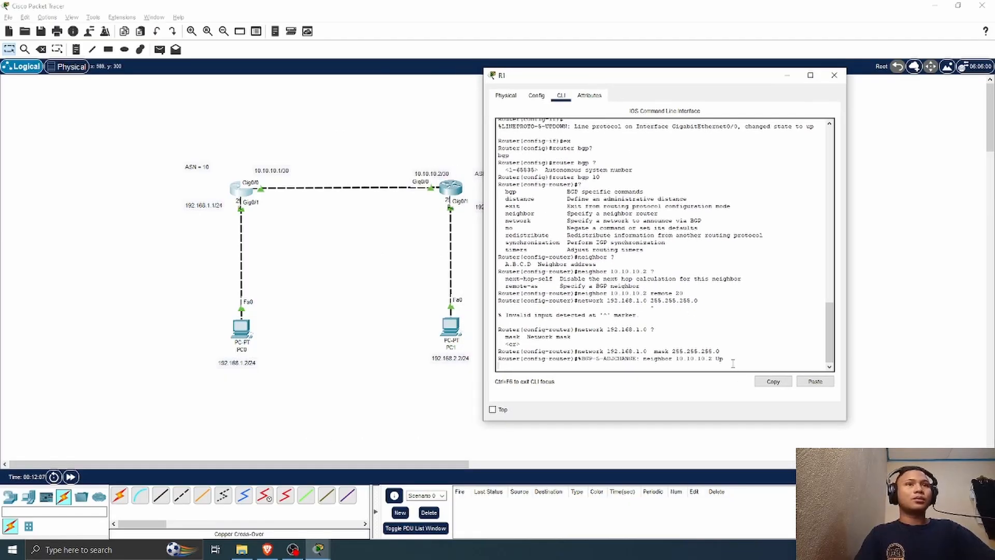
key(Return)
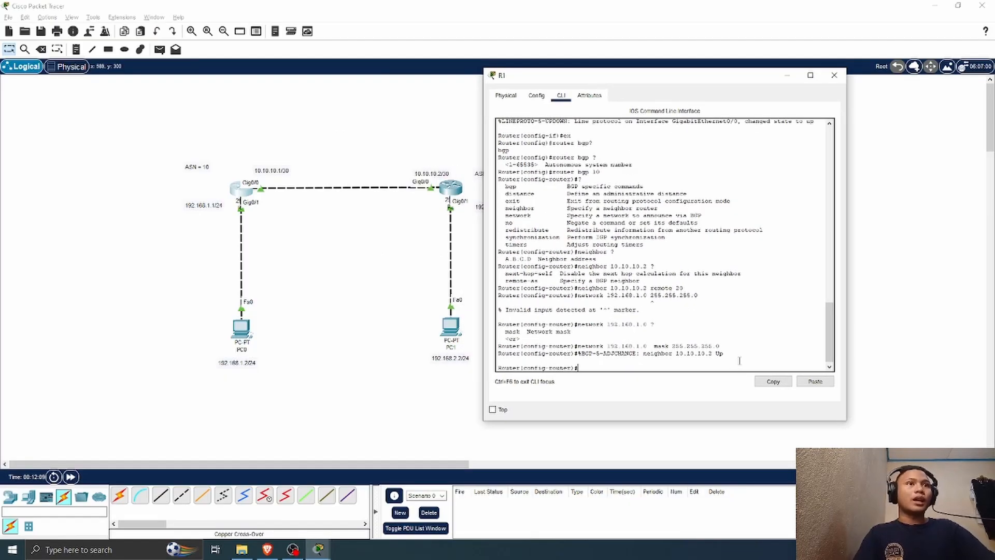
drag(713, 353, 589, 353)
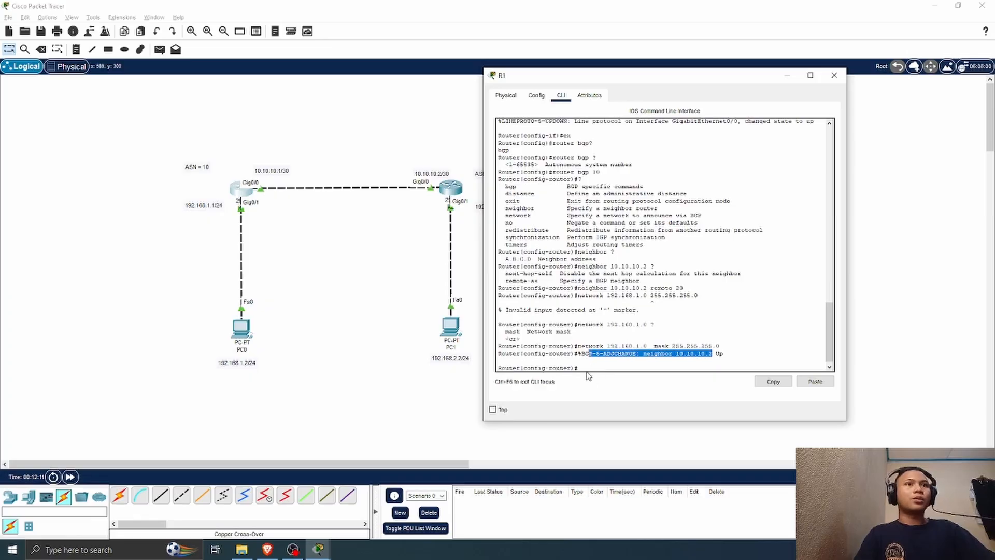
click(588, 374)
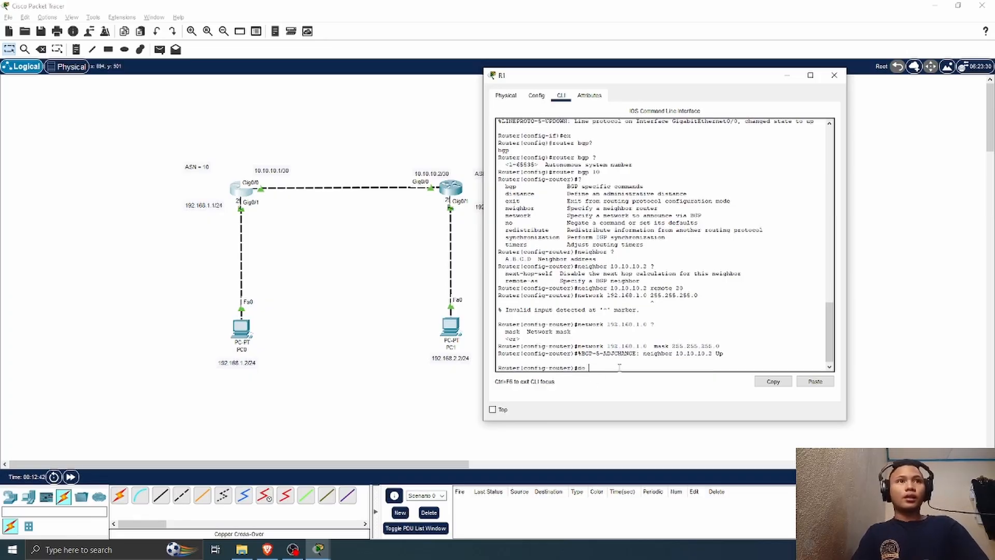
Step: Display R1's BGP summary from router configuration mode and examine the entry for neighbor 10.10.10.2
text(do sh i)
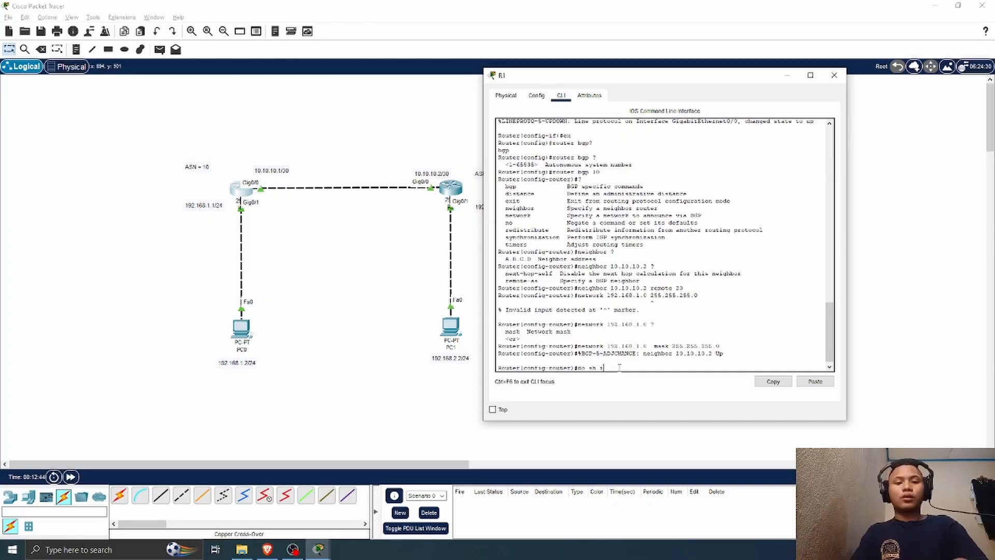
text(p bgp)
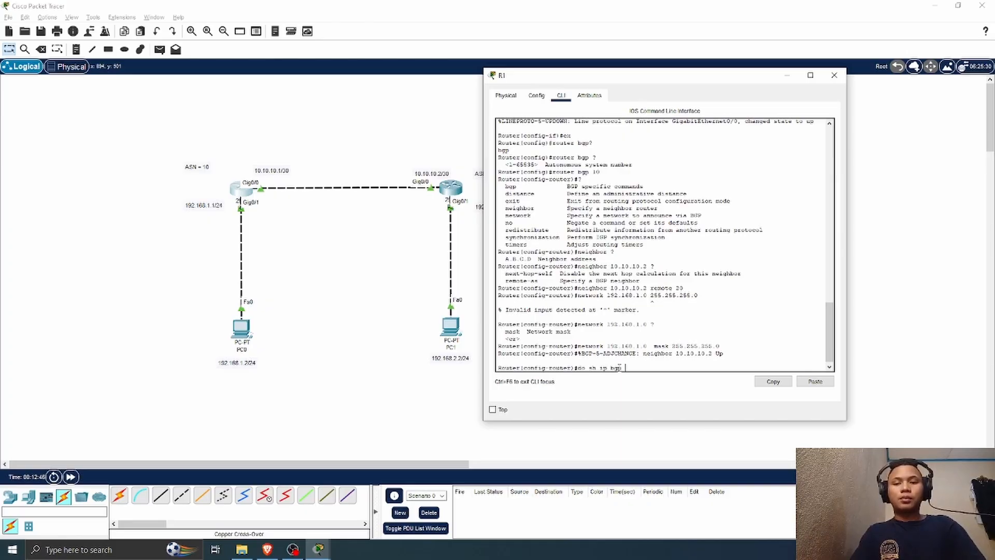
text( summ)
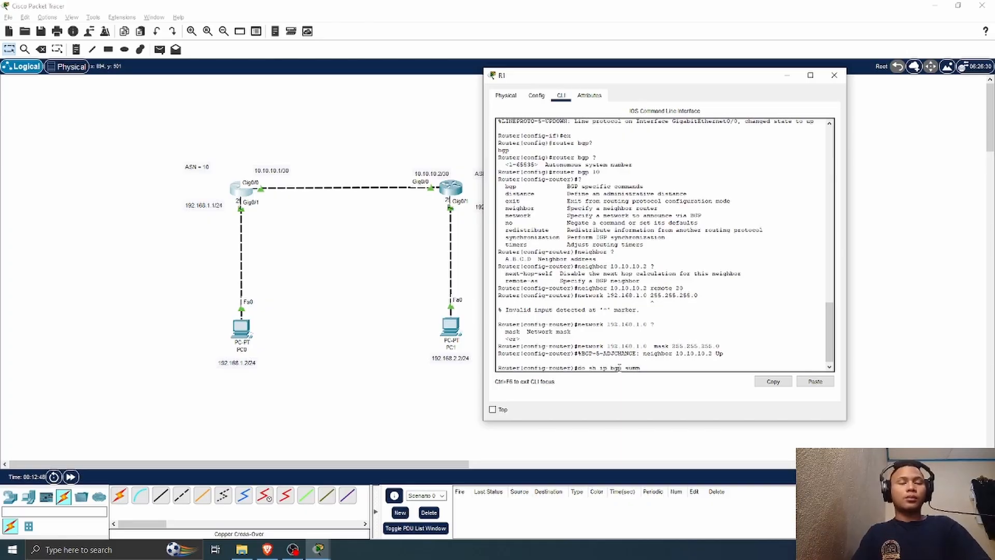
key(Return)
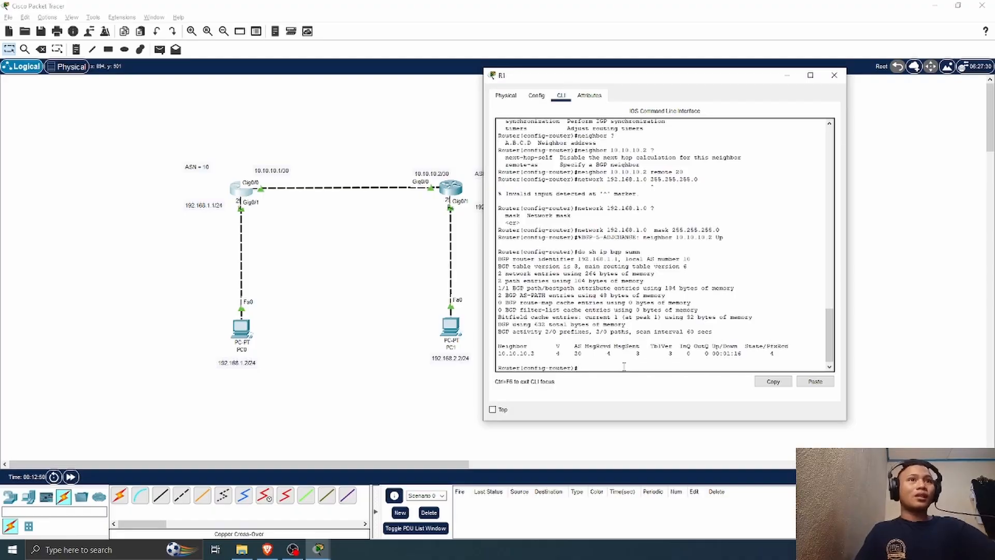
drag(502, 353, 611, 357)
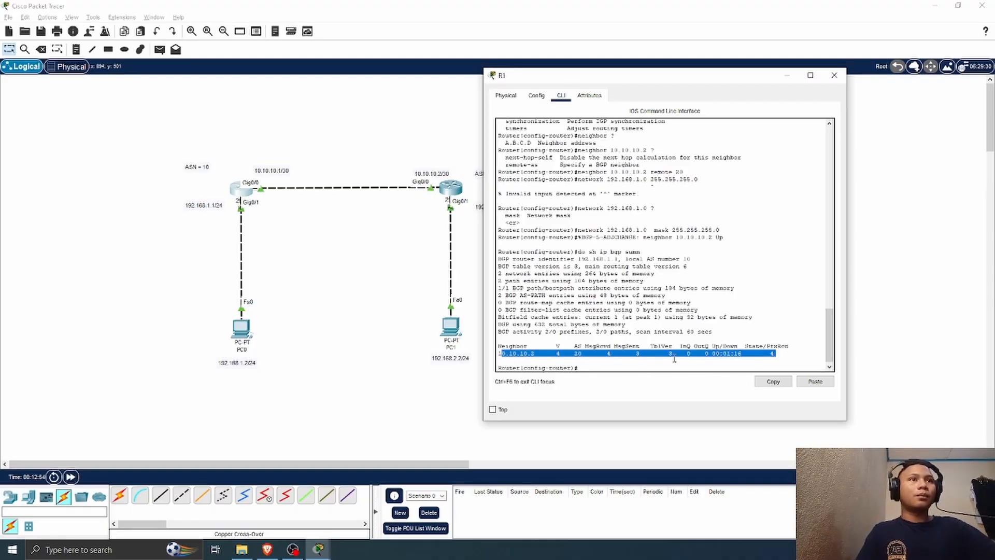
click(633, 371)
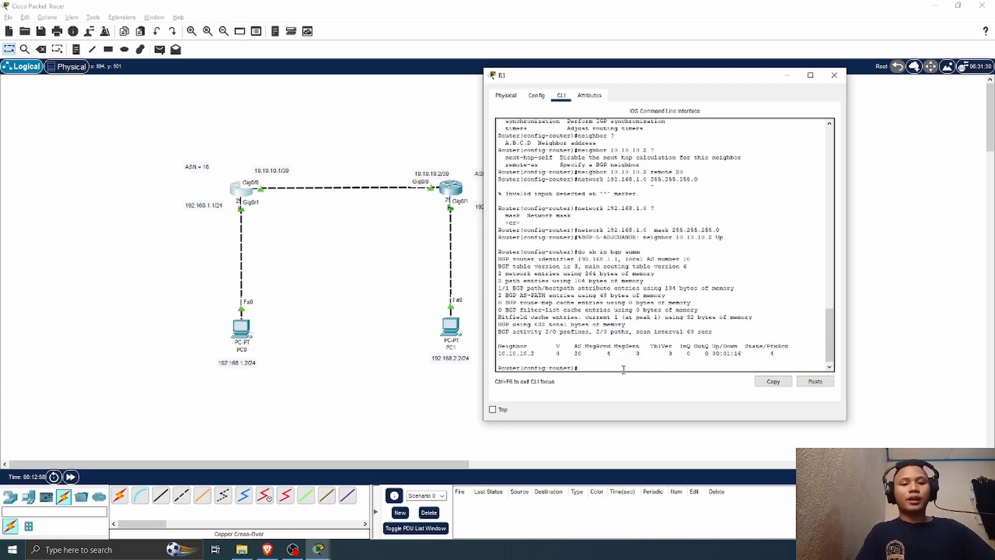
Step: Display R1's IP routing table, examine the BGP route and its code in the legend, and close R1's window
key(Return)
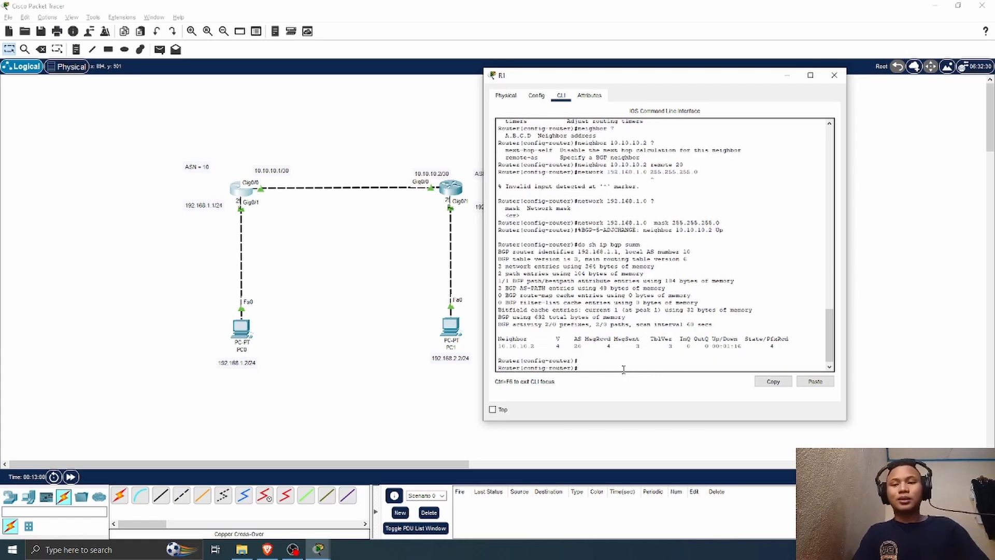
text(do )
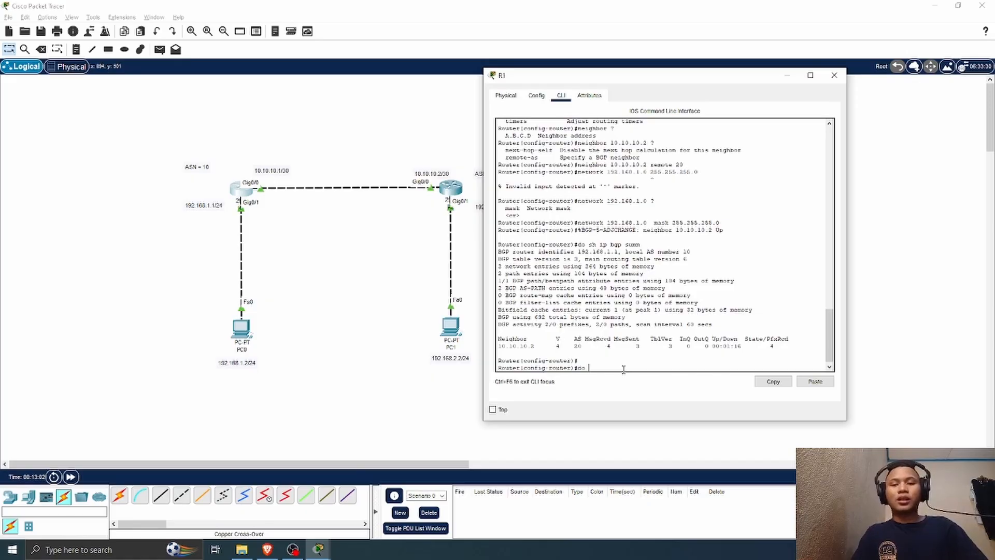
text(sh ip route)
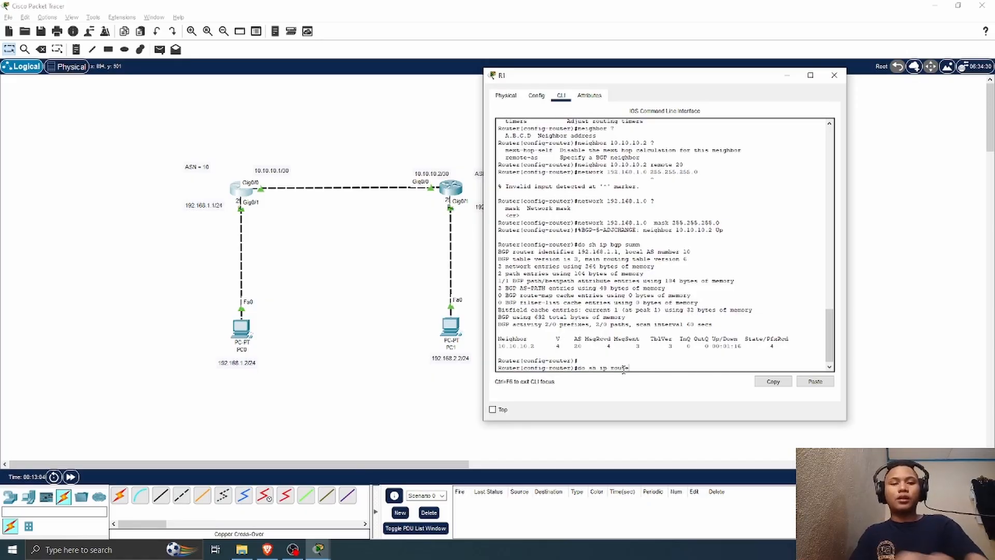
key(Return)
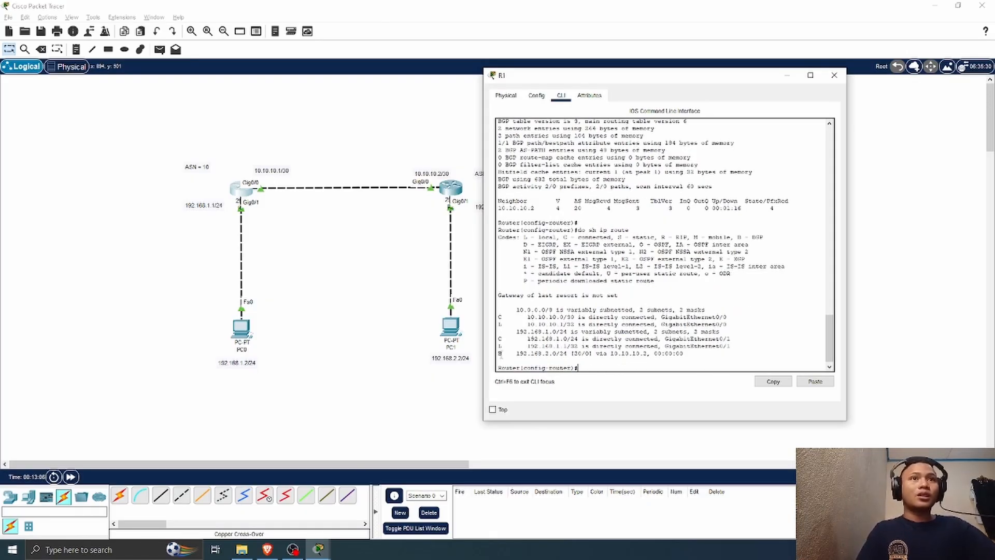
drag(498, 353, 599, 356)
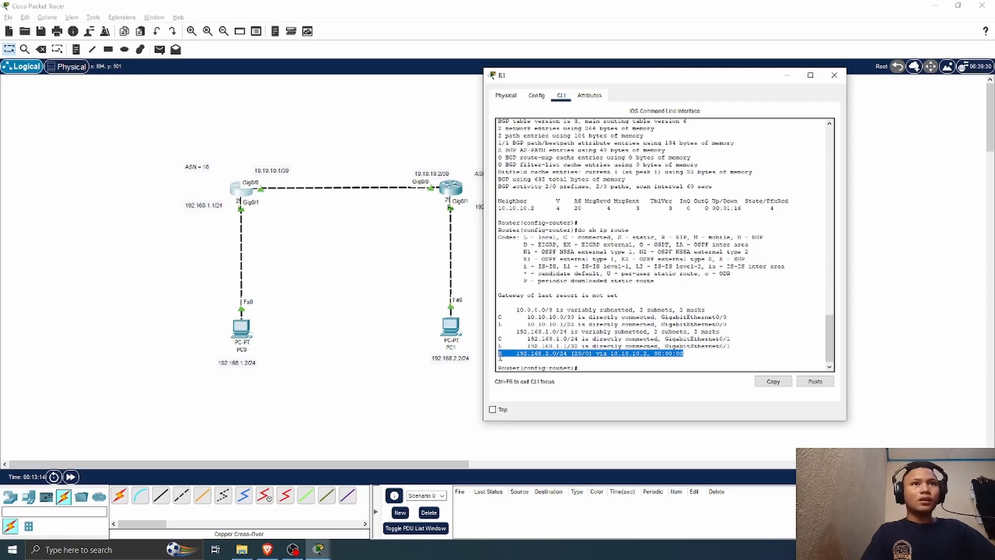
drag(735, 346, 508, 359)
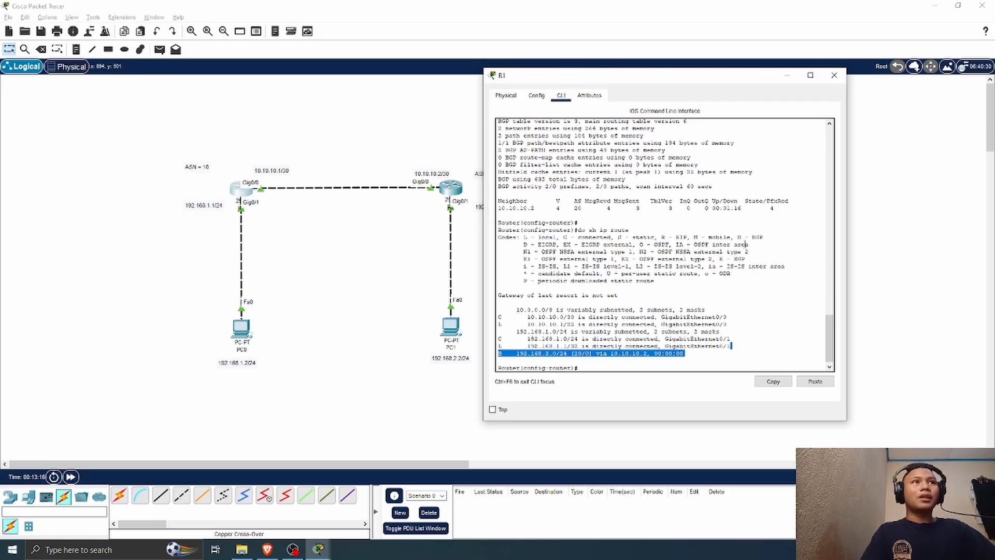
drag(738, 238, 763, 237)
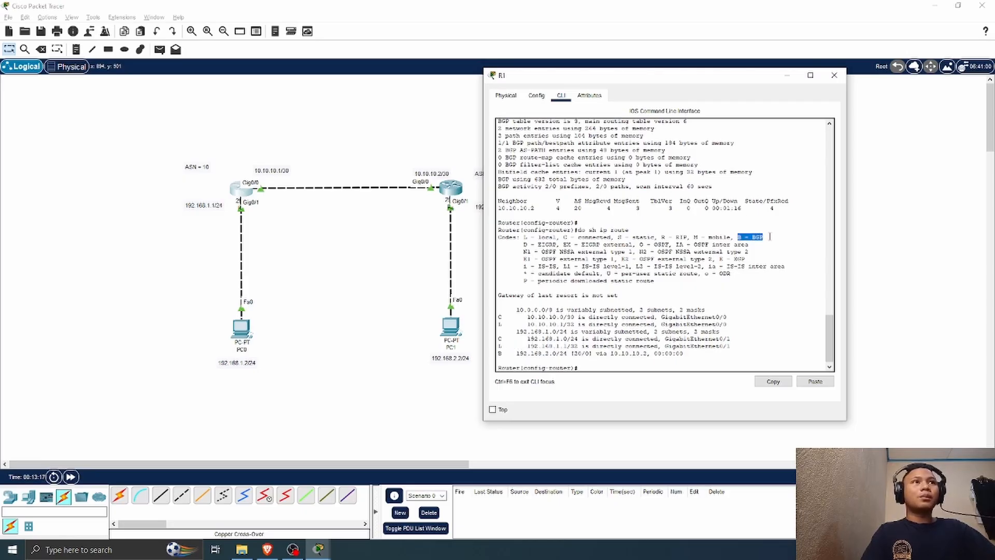
click(596, 369)
click(833, 75)
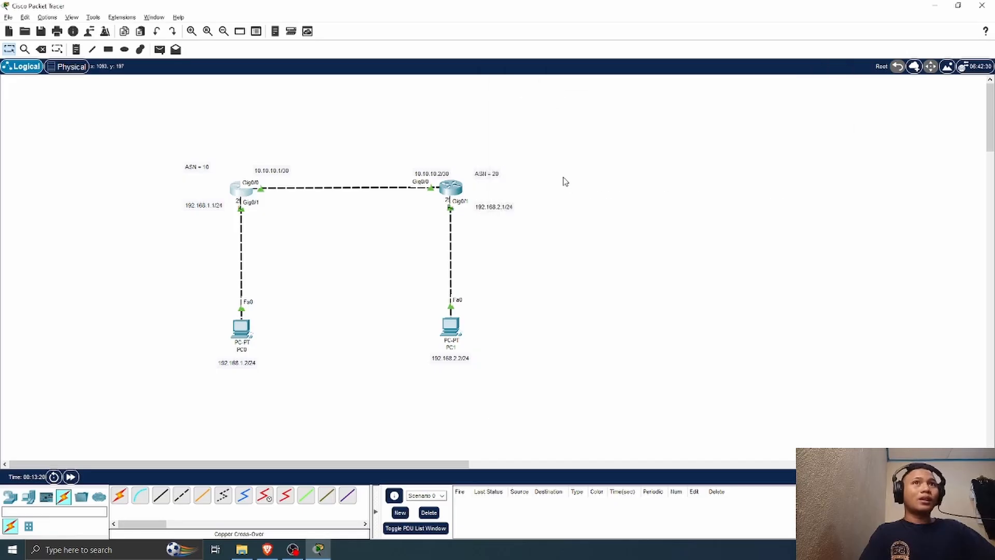
Step: Display R2's IP routing table from its command line, examine the BGP route to 192.168.1.0/24, and close R2's window
click(458, 191)
drag(487, 95, 664, 95)
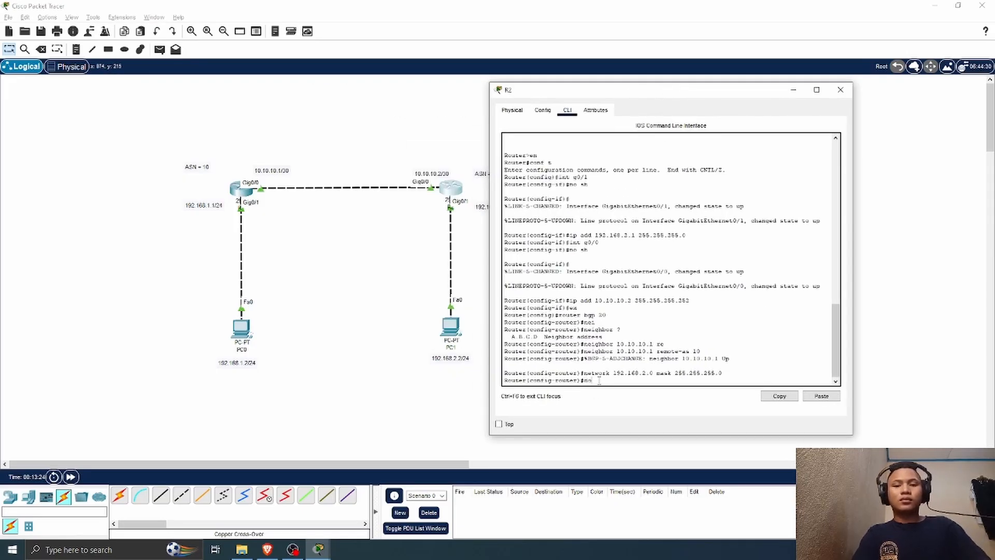
text(do sh ip)
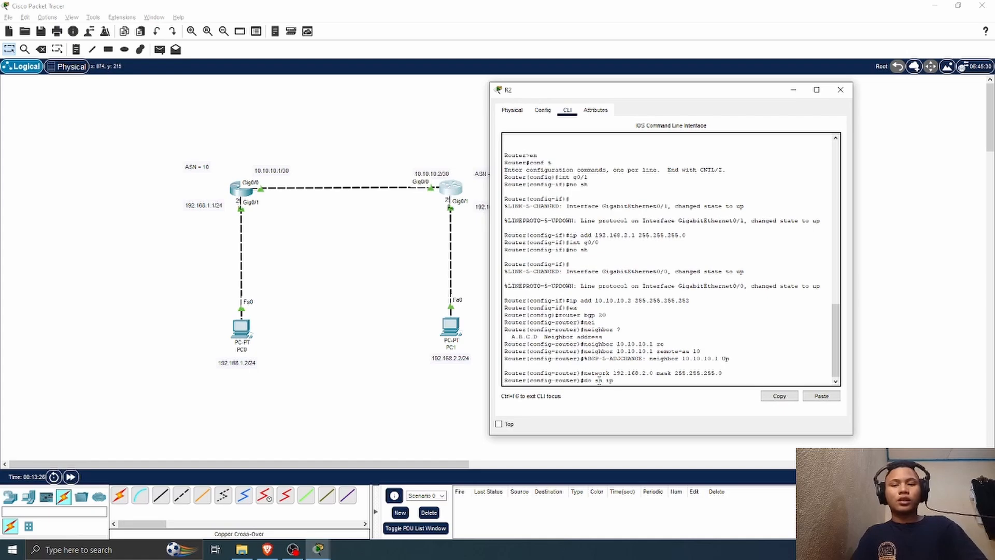
text( route)
key(Return)
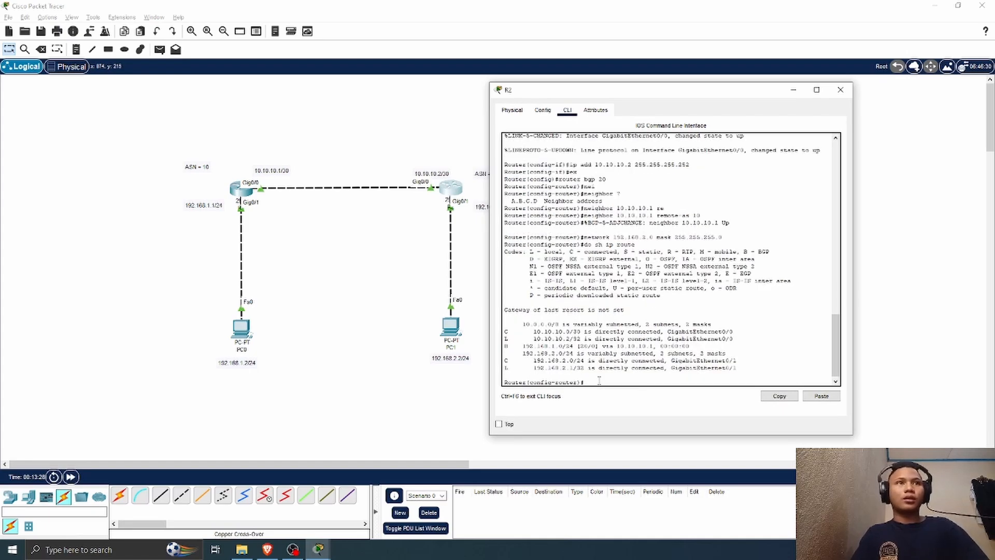
drag(510, 345, 734, 353)
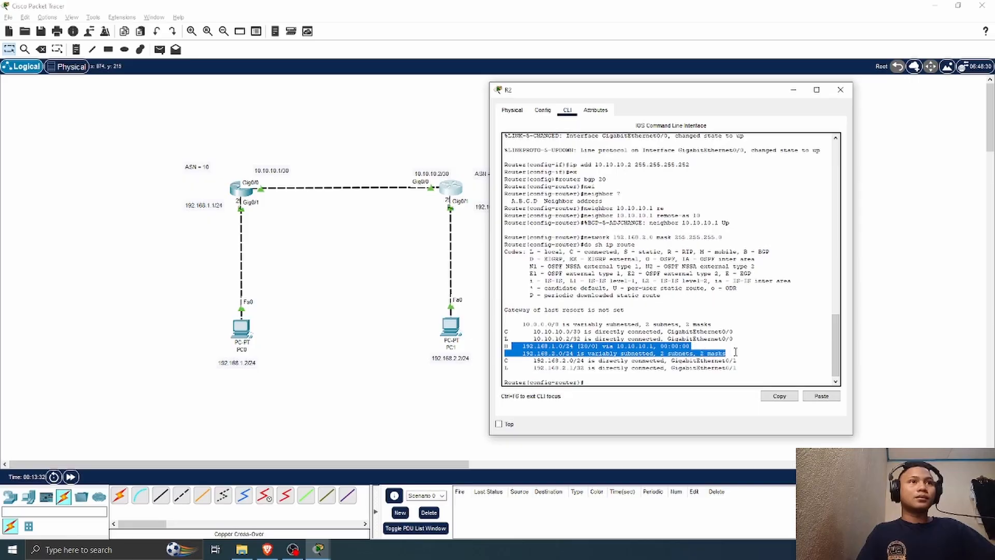
click(840, 89)
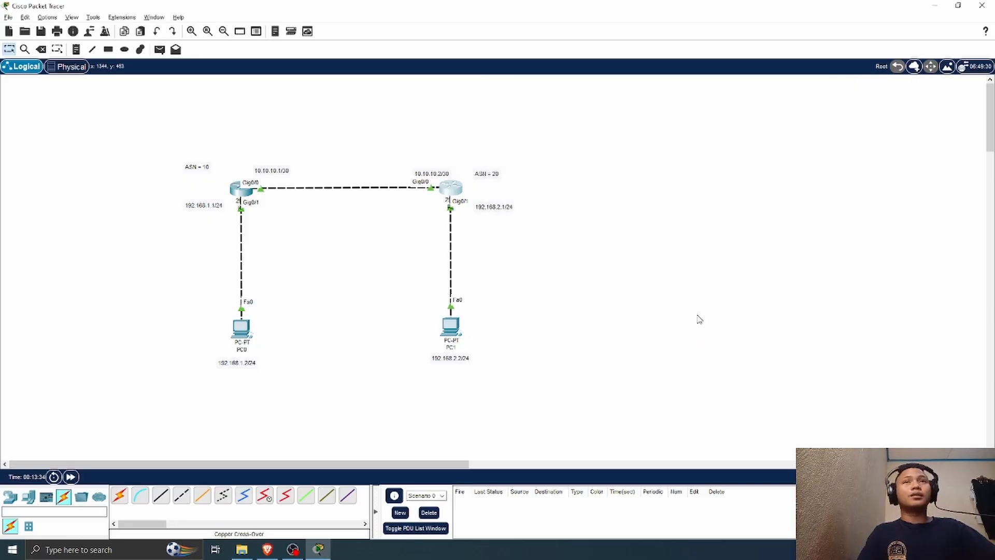
Step: Send a simple PDU from PC0 to PC1 and widen the PDU list slightly to read its last status
click(160, 49)
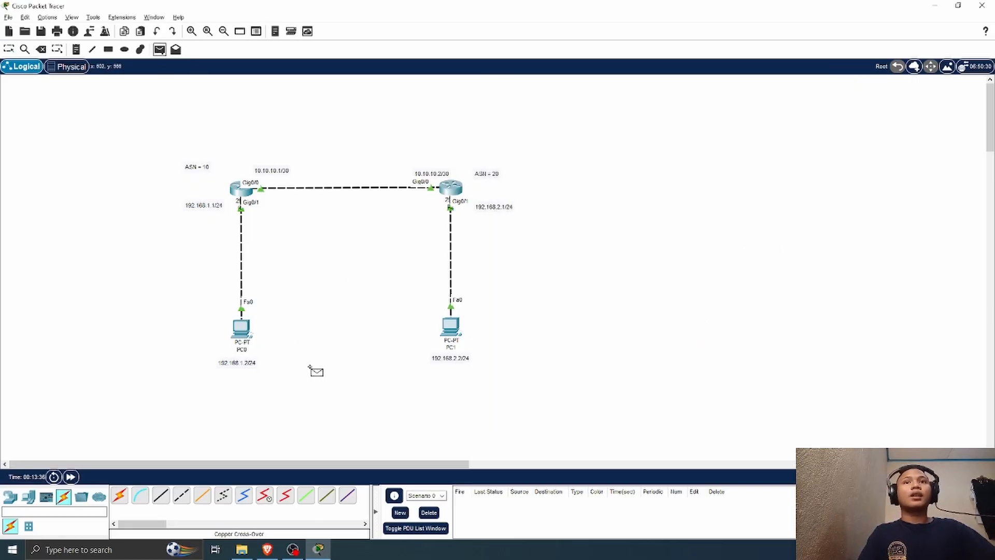
click(242, 330)
click(450, 326)
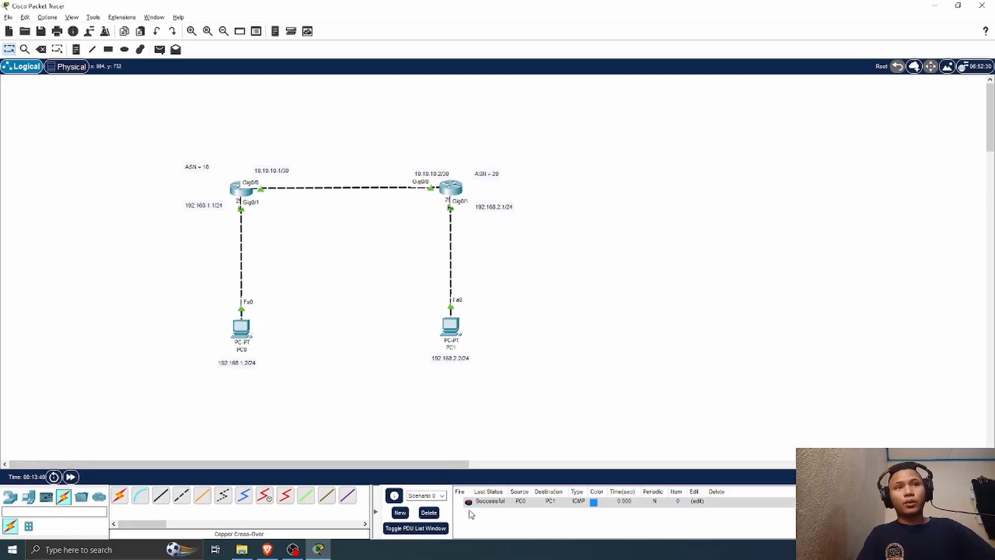
drag(471, 491, 476, 492)
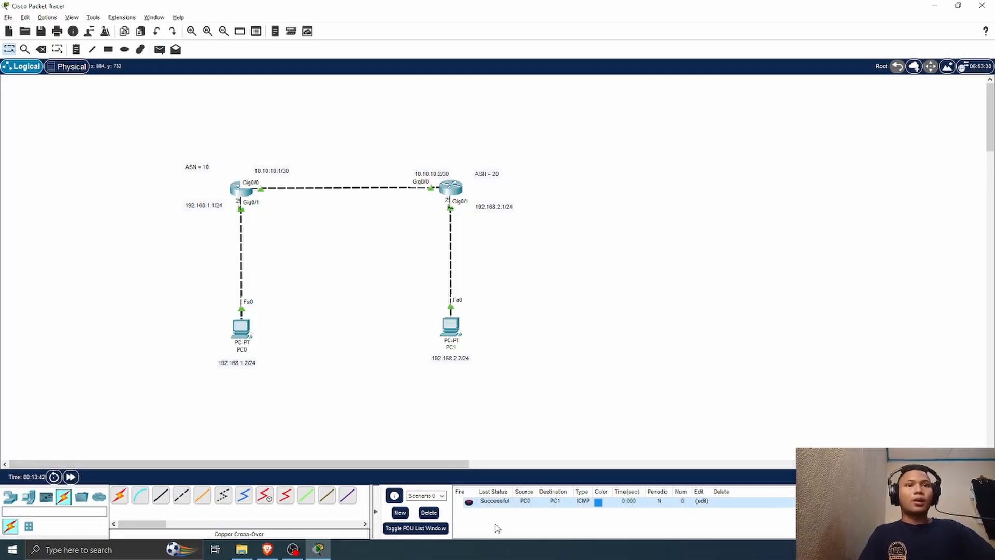
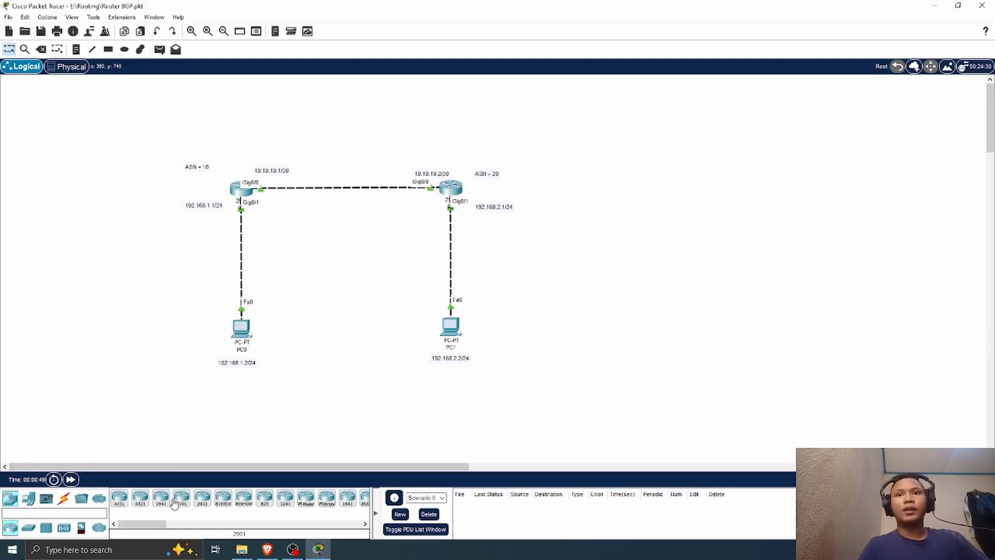
Step: Add a third 2911 router level with the existing routers and a PC below it, adjusting their positions slightly
click(202, 499)
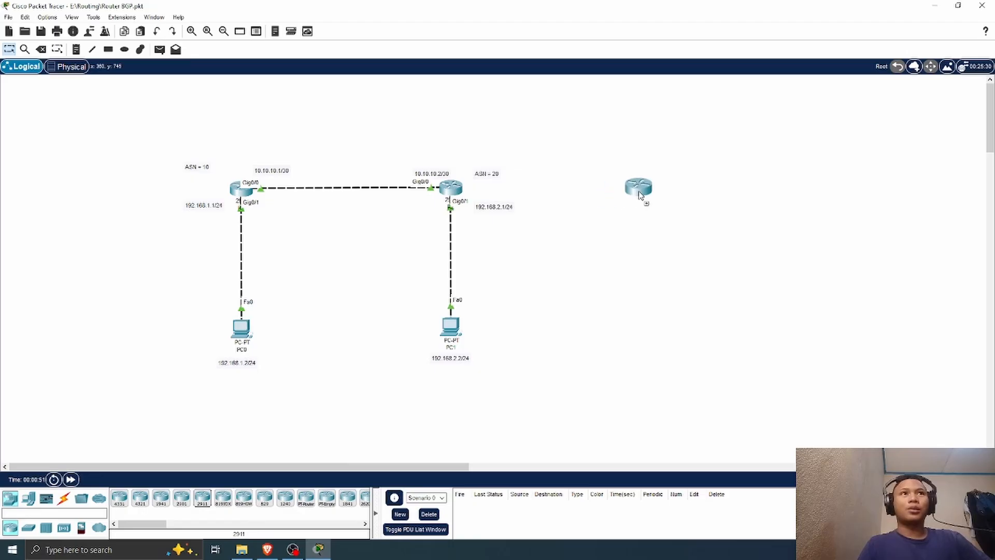
click(646, 193)
click(37, 499)
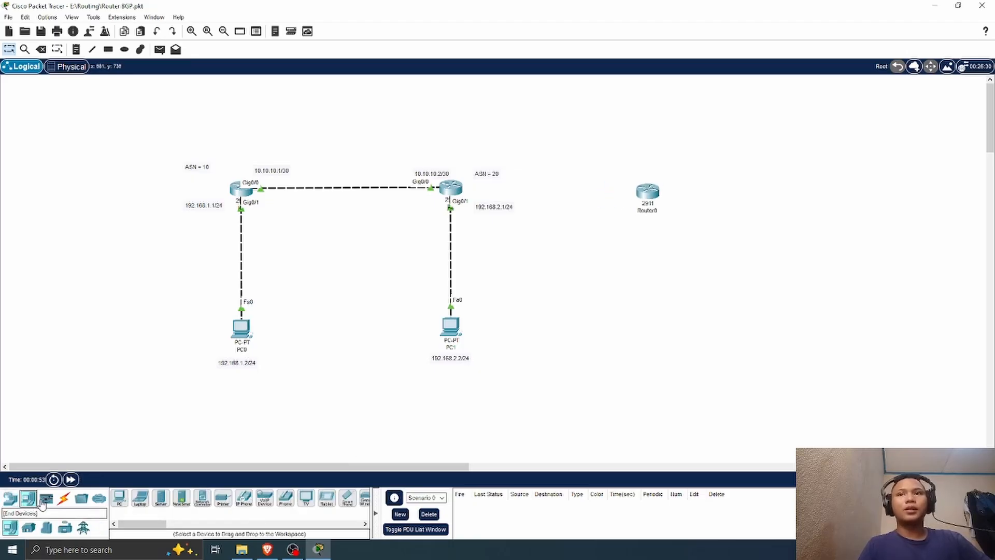
click(119, 499)
click(669, 343)
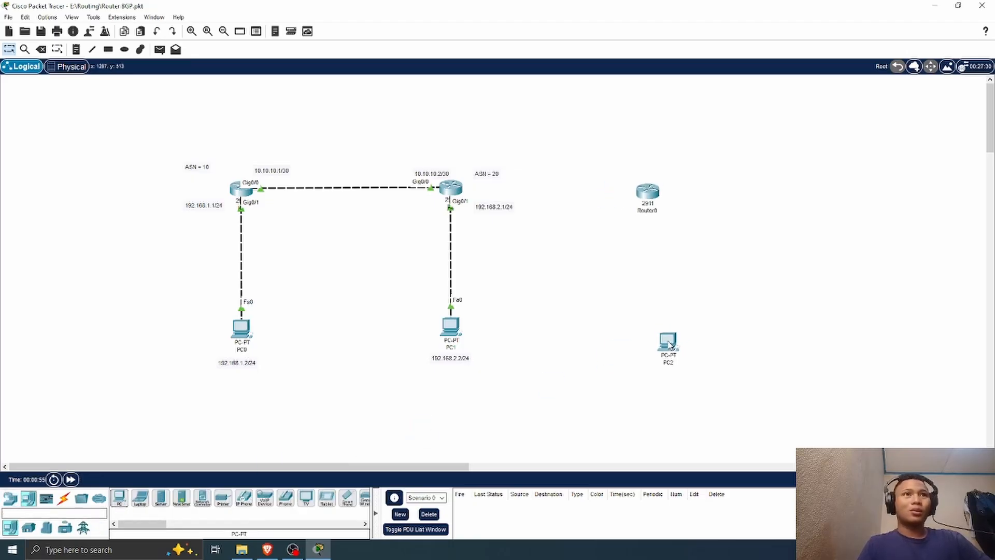
drag(646, 189, 644, 184)
drag(671, 345, 660, 346)
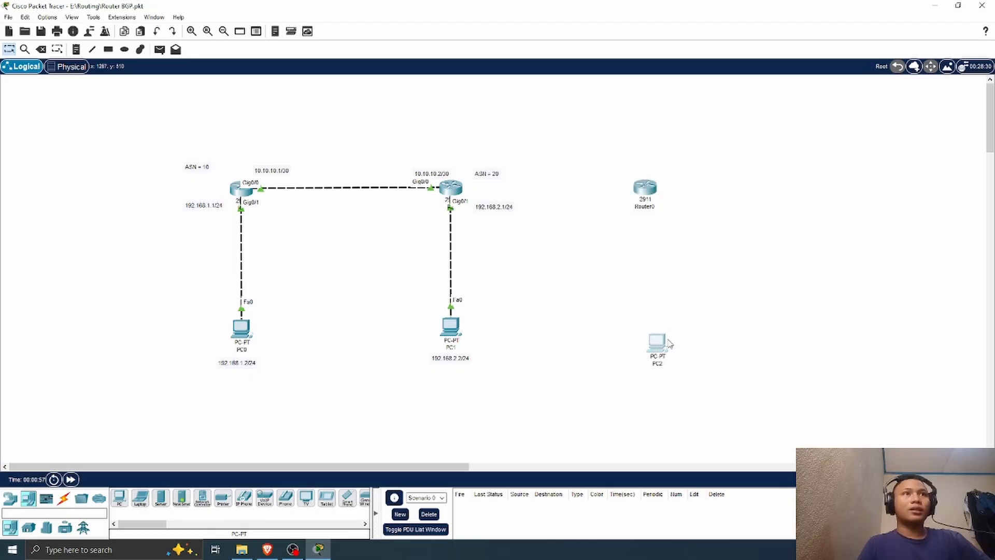
Step: Connect the middle router's GigabitEthernet0/2 to the new router's GigabitEthernet0/0 with a copper cross-over cable
click(64, 498)
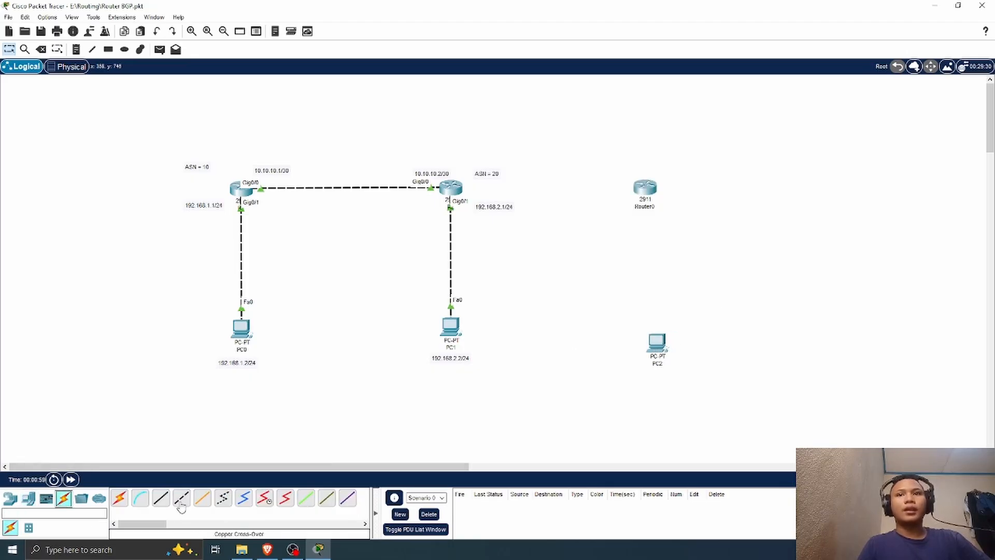
click(181, 506)
click(453, 187)
click(510, 216)
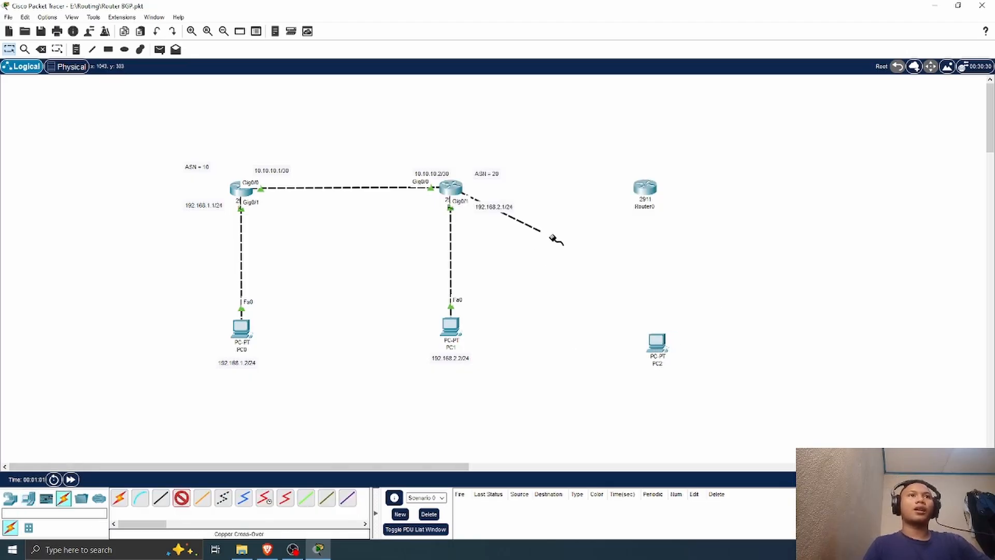
click(645, 186)
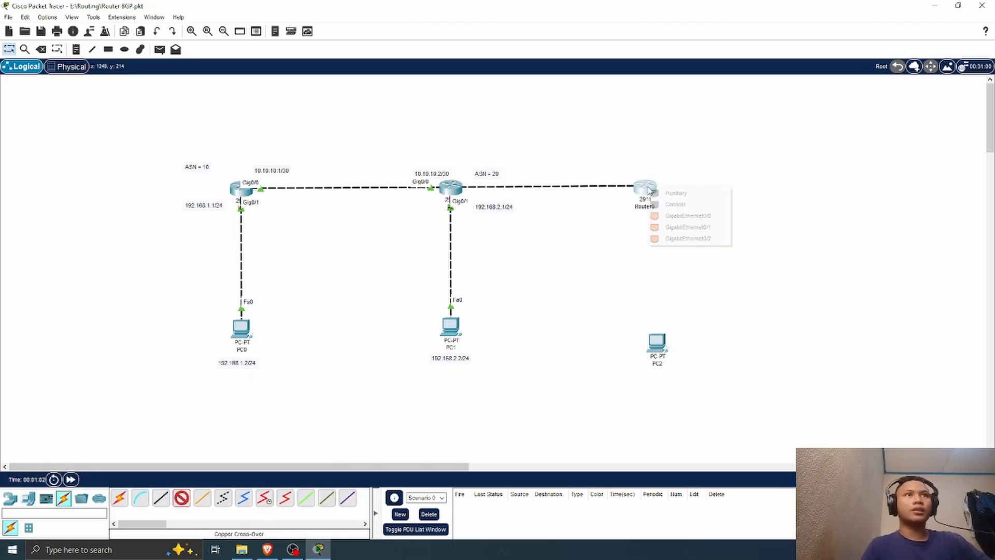
click(709, 221)
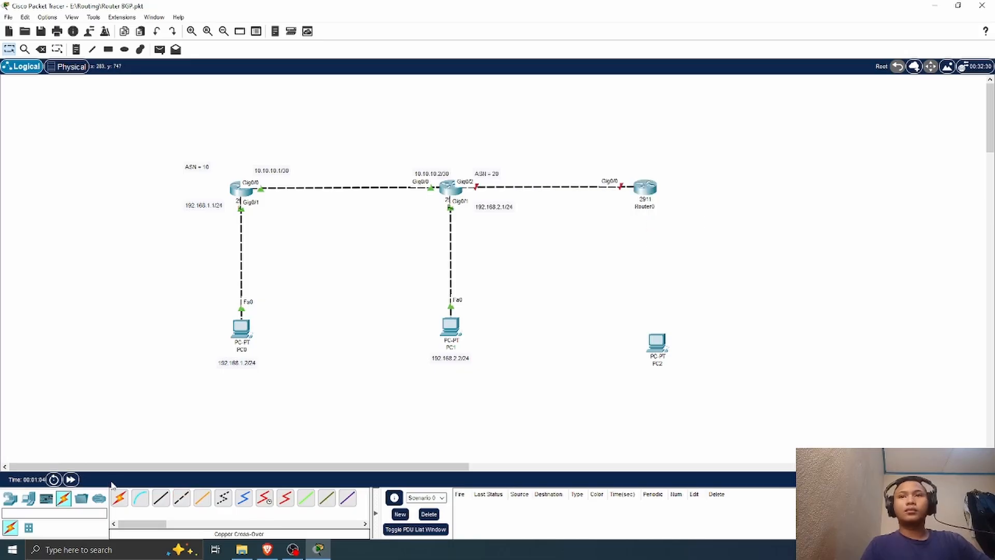
Step: Connect the new router's GigabitEthernet0/1 to PC2's FastEthernet0 with a copper cross-over cable and align PC2 beneath the router
click(180, 498)
click(654, 184)
click(699, 222)
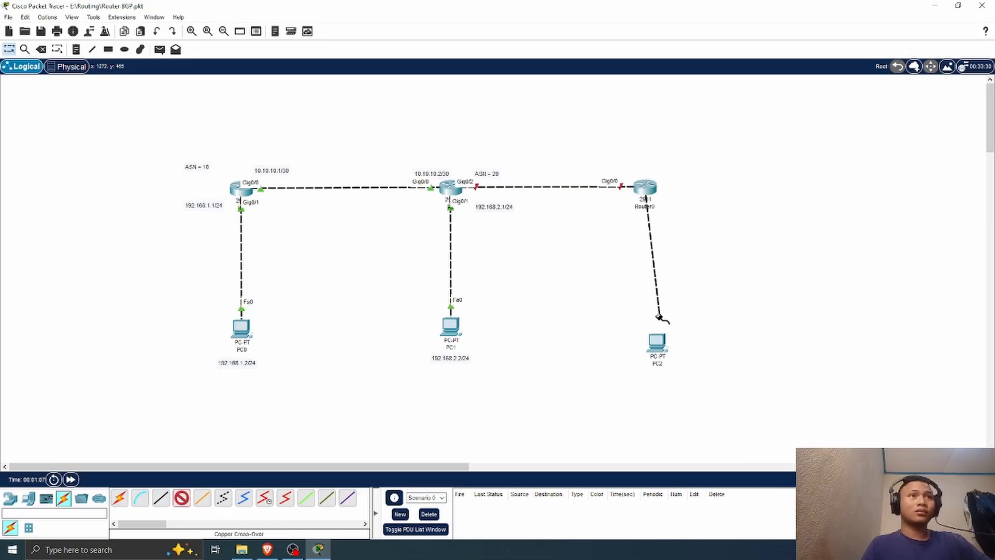
click(658, 342)
click(693, 386)
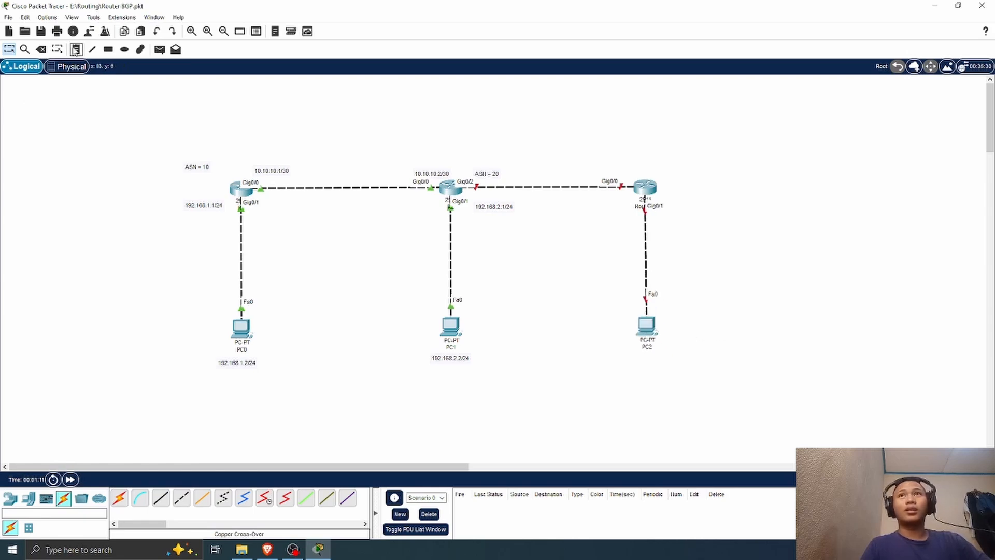
Step: Move the ASN = 20 label below the link on the side of the middle router facing R1
click(76, 50)
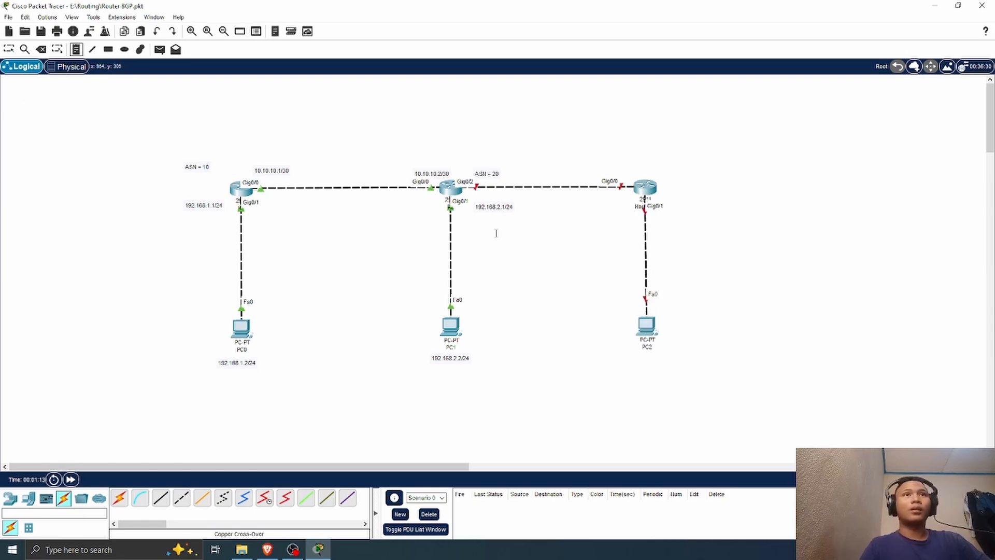
key(Escape)
drag(494, 177, 436, 205)
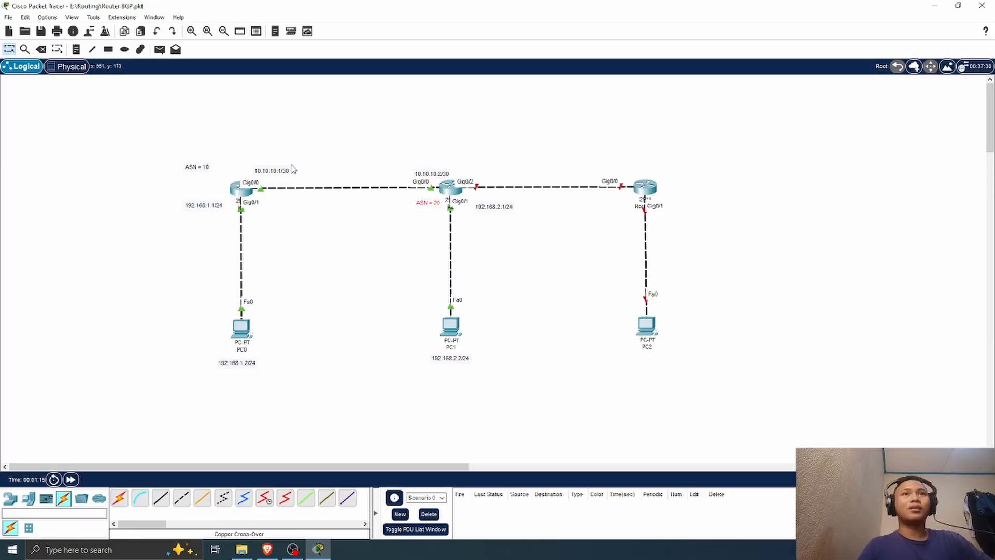
Step: Add the note 11.11.11.1/30 above the middle router's Gig0/2 interface
click(76, 49)
click(464, 171)
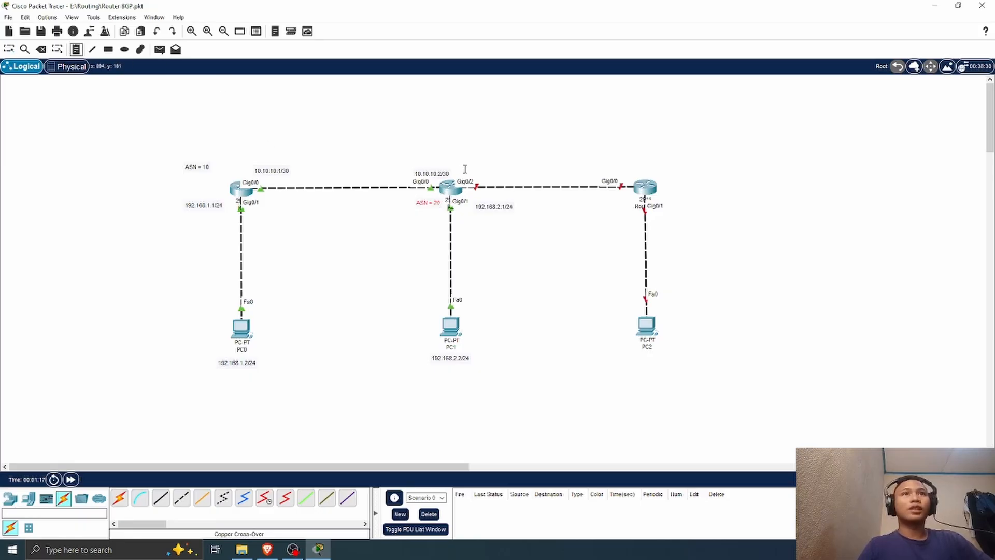
text(11.11)
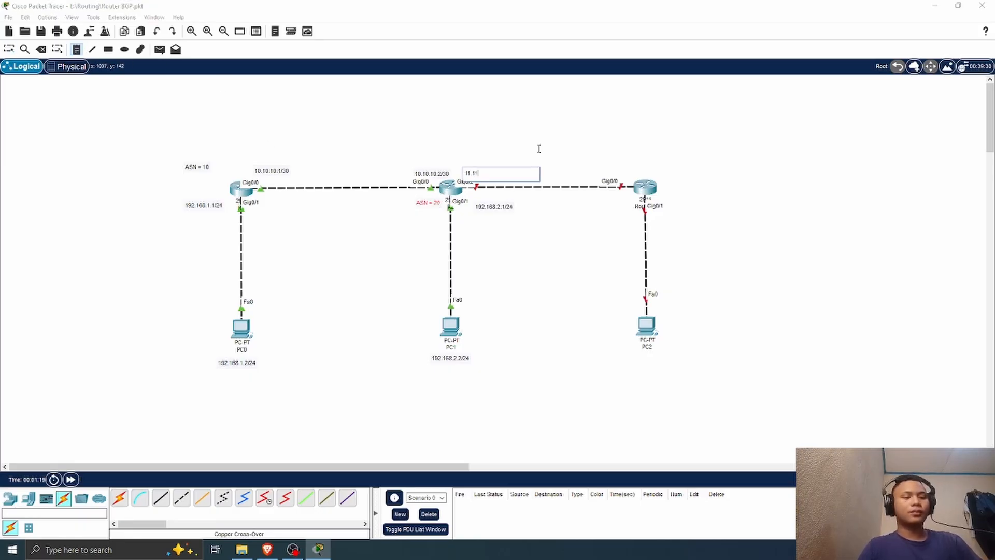
text(.11.1)
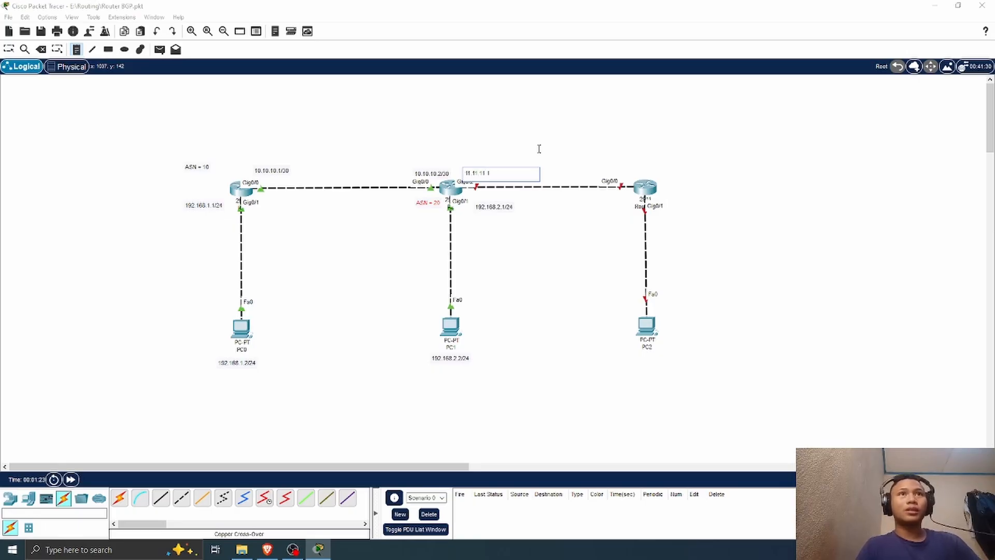
text(/30)
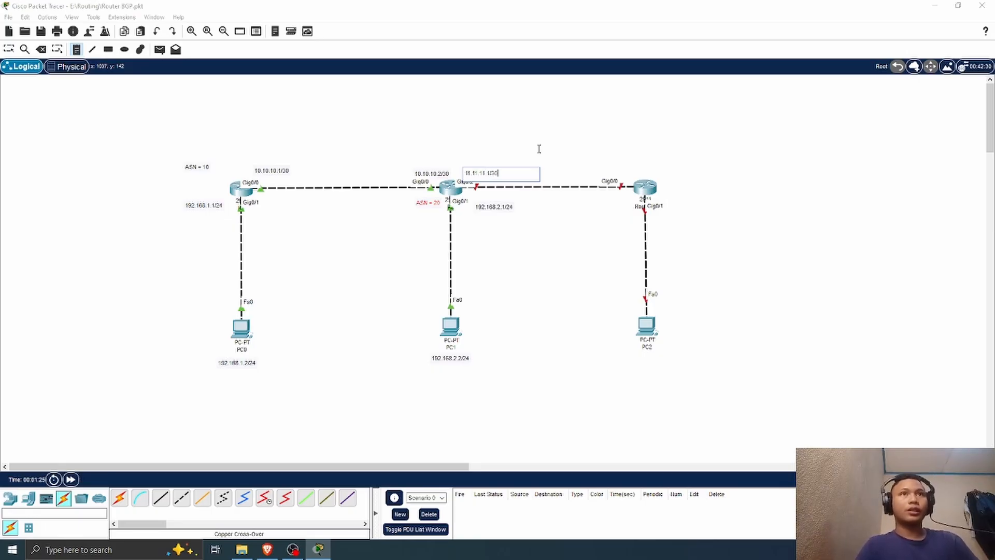
Step: Add the note 11.11.11.2/30 above the new router's Gig0/0 and nudge the 11.11.11.1/30 note slightly upward
click(604, 169)
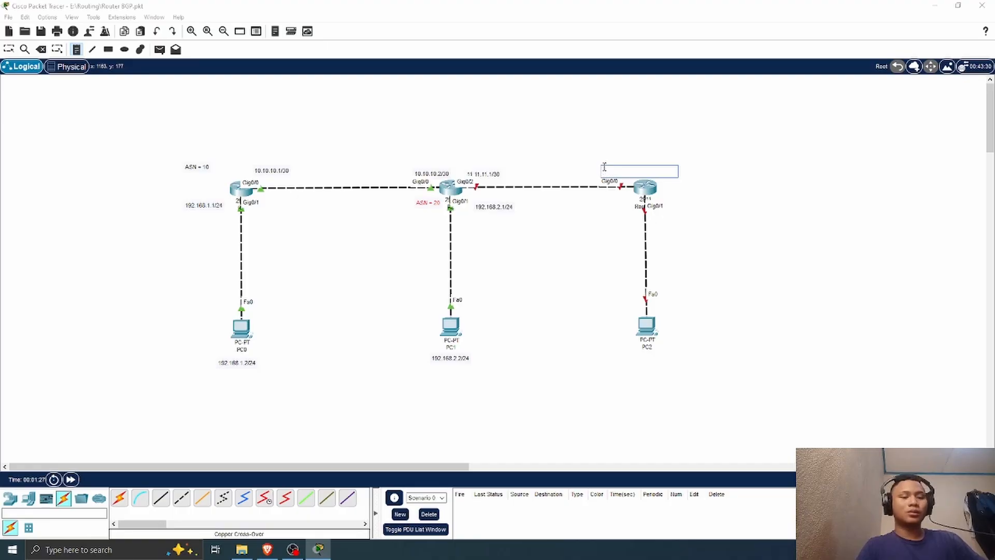
text(11.11.11)
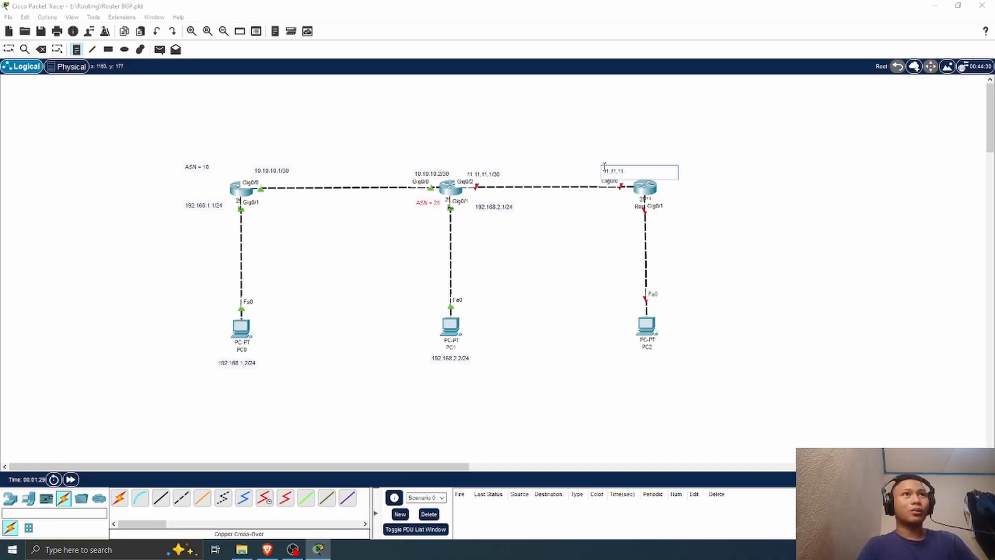
text(.2/30)
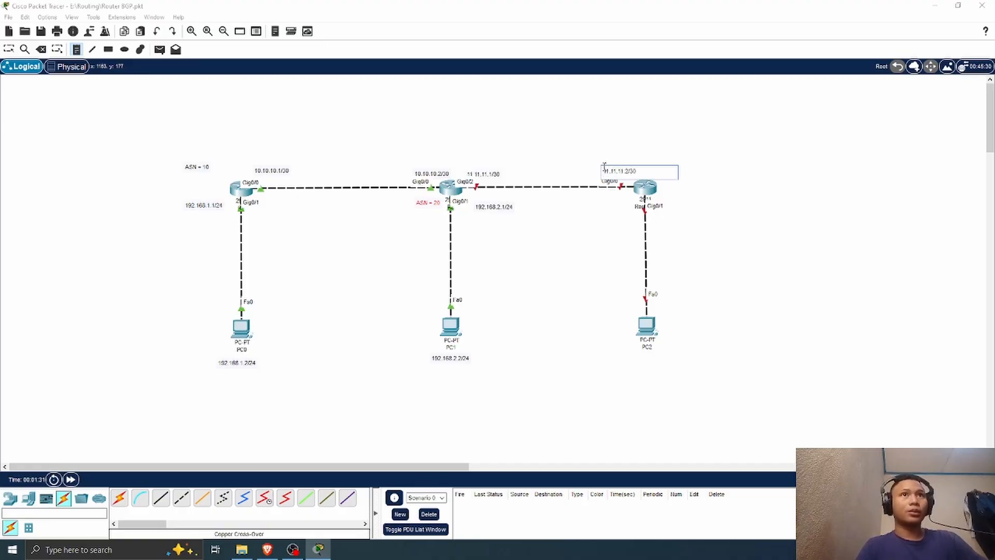
click(9, 49)
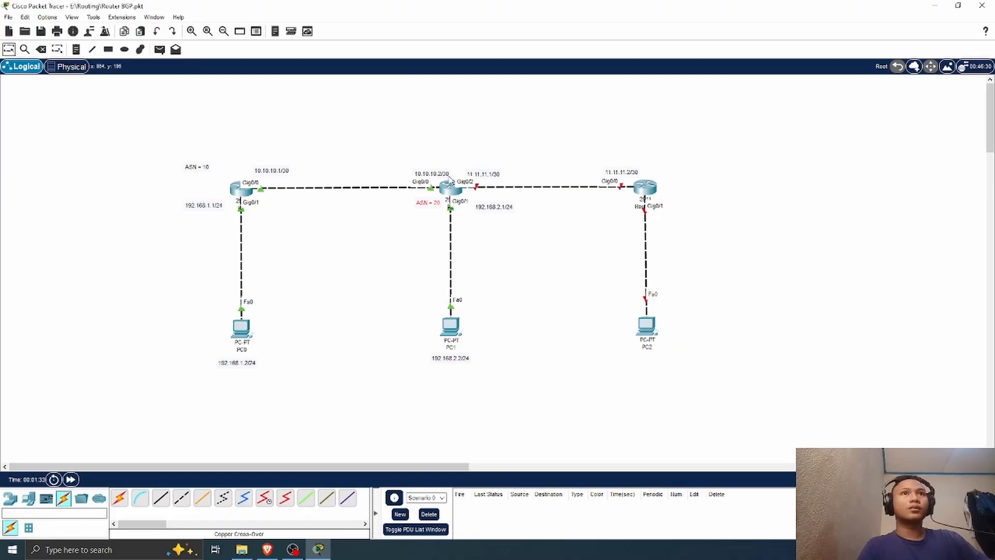
drag(481, 177, 477, 173)
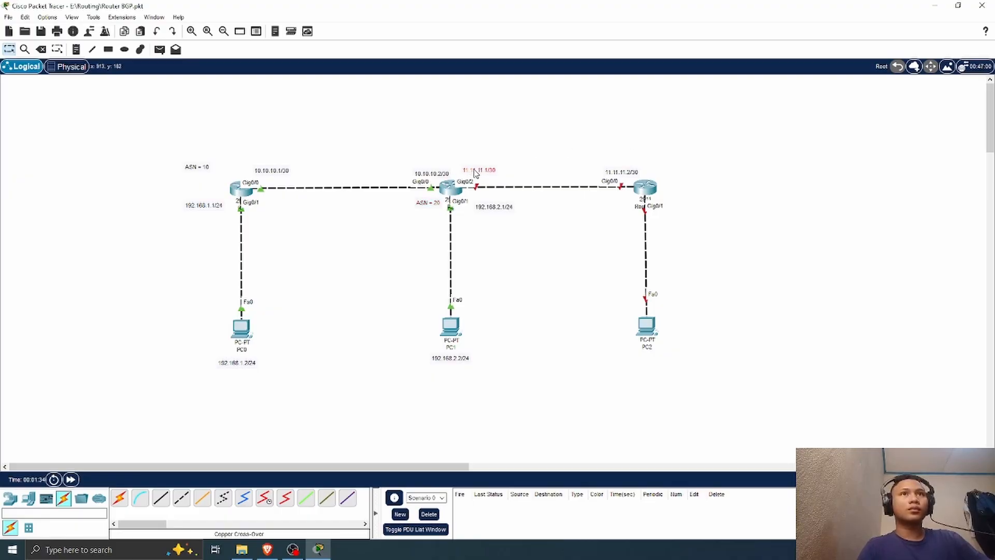
Step: Add the note 192.168.3.1/24 beside the new router's Gig0/1 interface
click(76, 49)
click(669, 207)
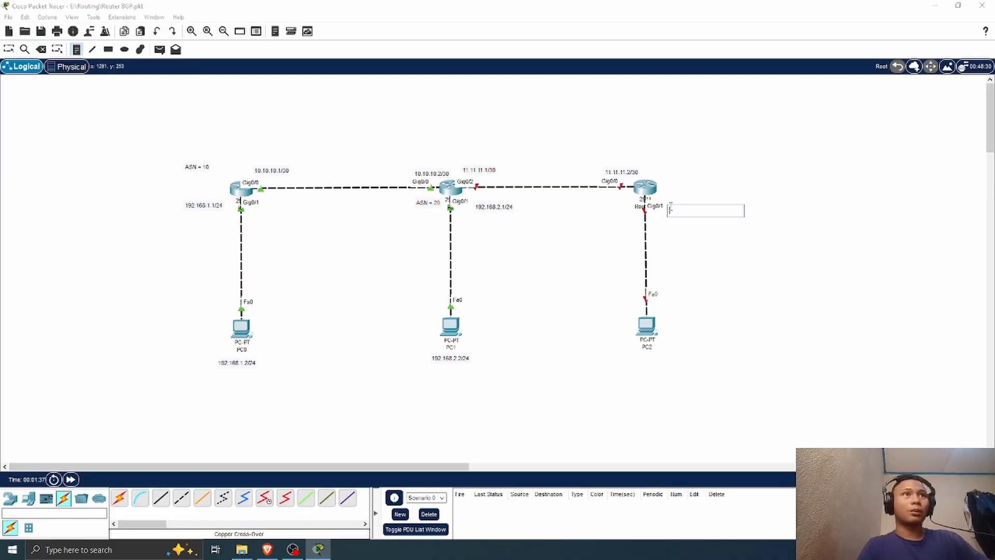
text(192.1)
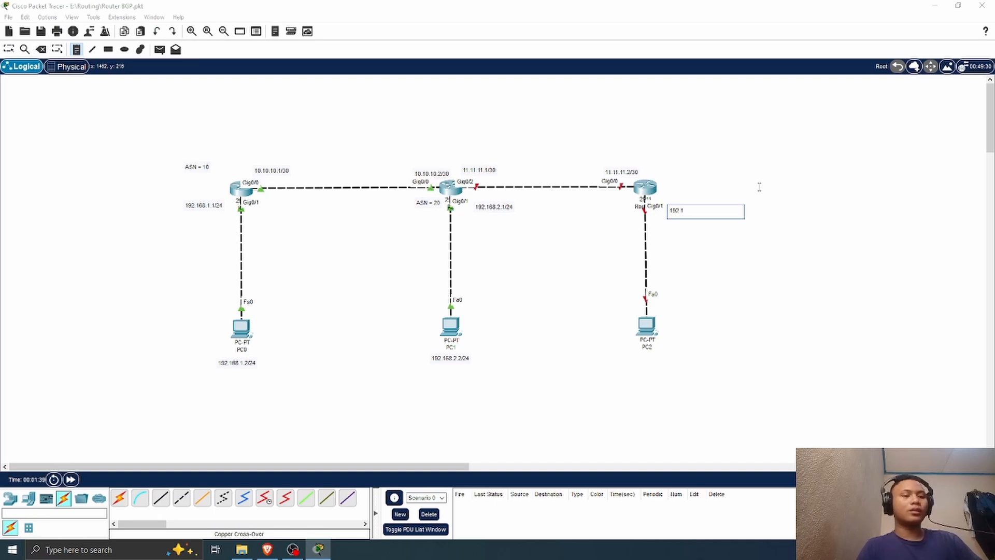
text(68.3)
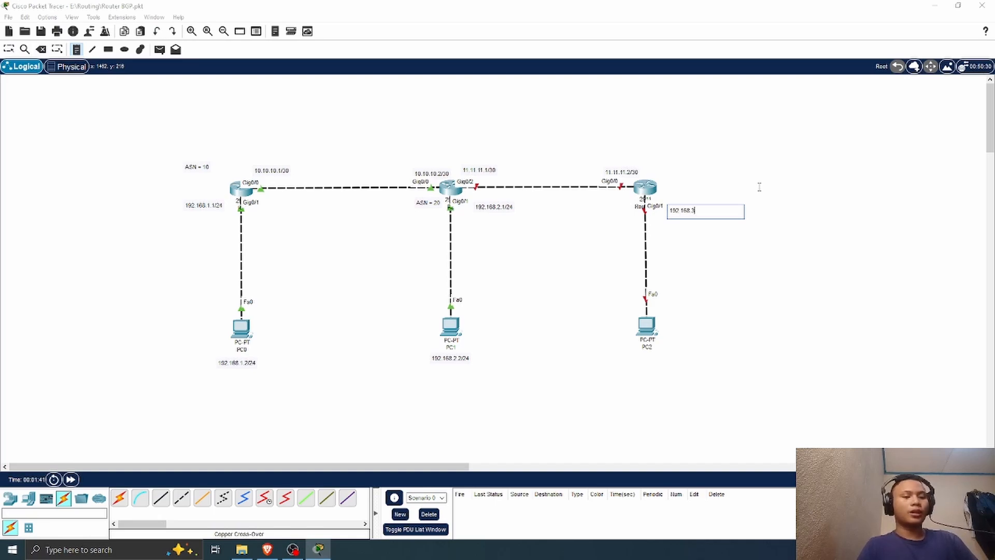
text(.1/24)
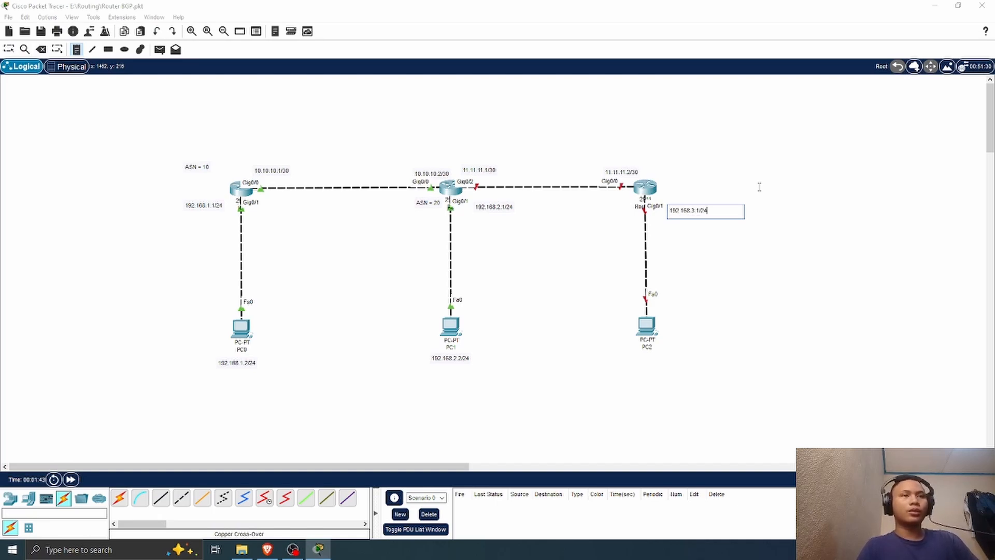
Step: Add the note 192.168.3.2/24 beside PC2 and move it slightly closer to the PC
click(665, 347)
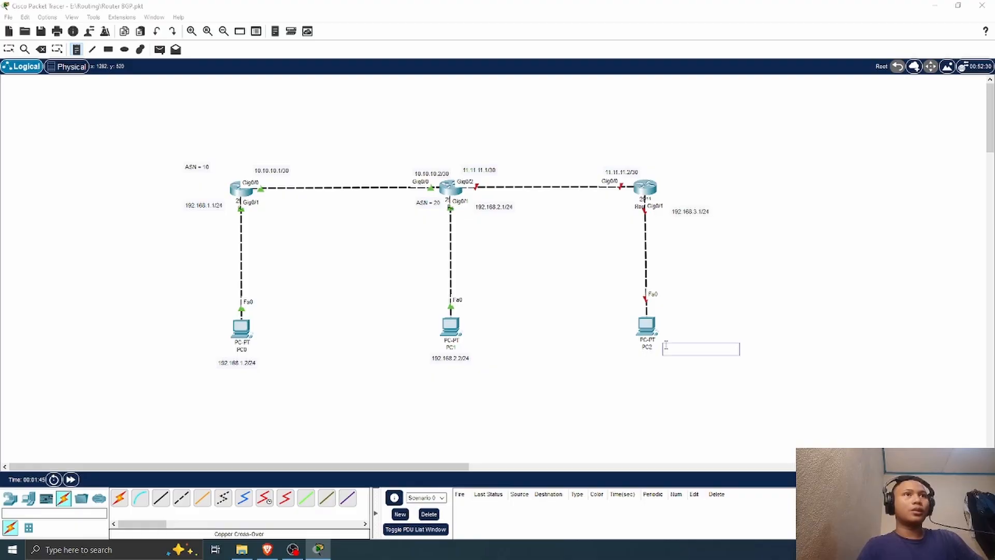
text(192.168)
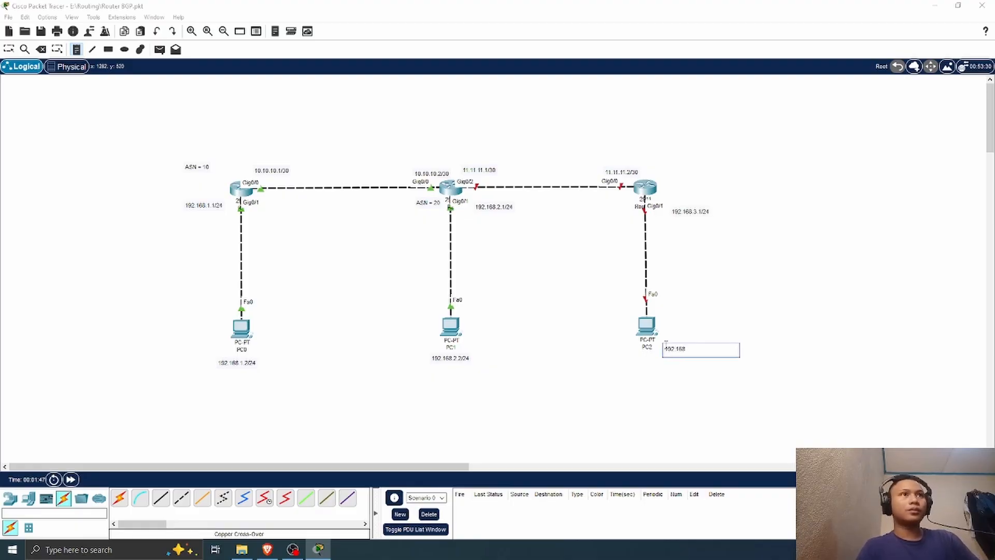
text(.3.2)
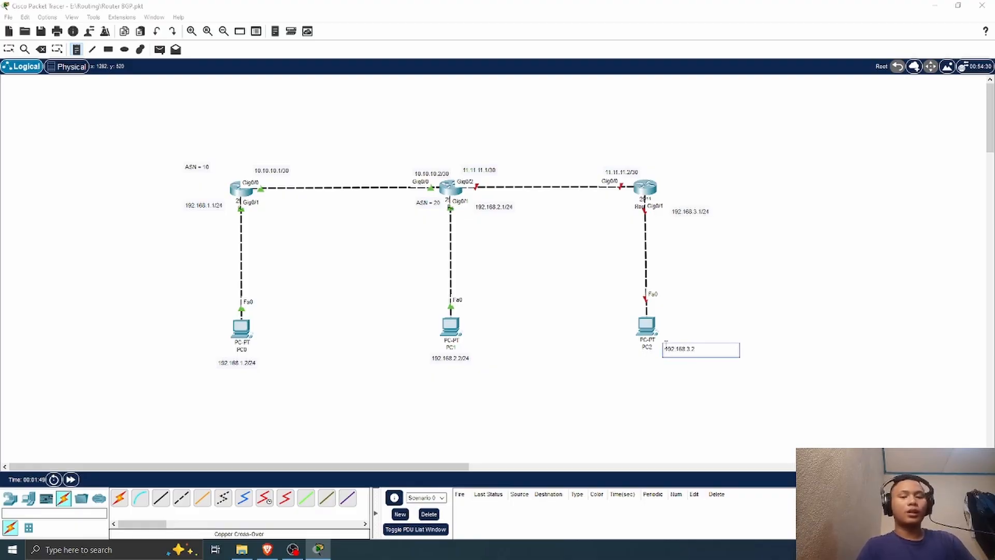
text(/24)
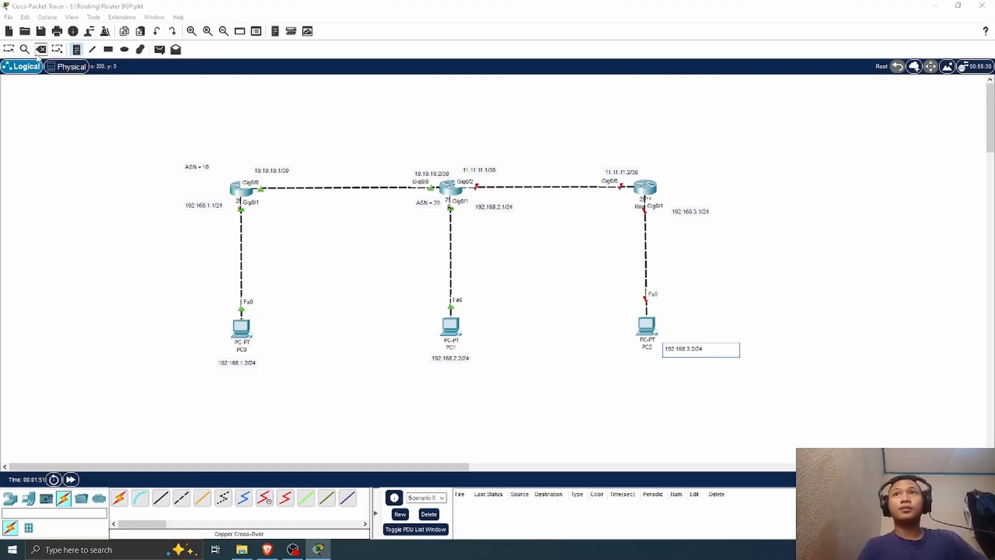
click(9, 49)
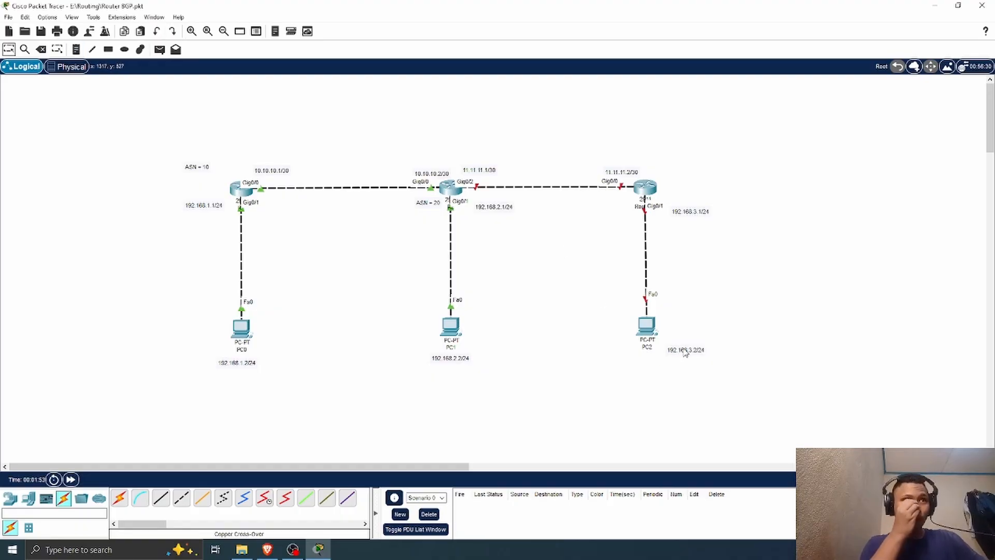
drag(676, 350, 670, 346)
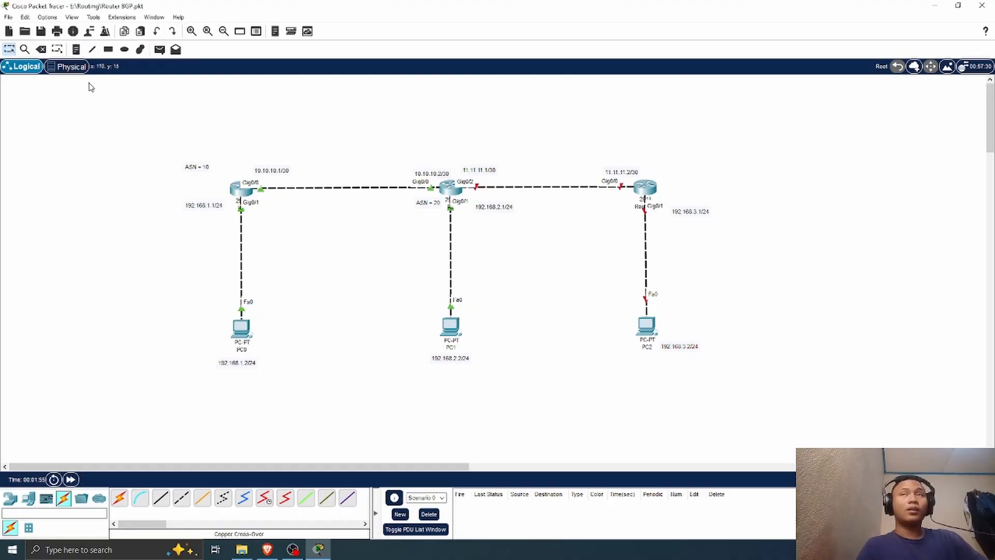
Step: Add the note ASN = 30 above the new router
click(75, 49)
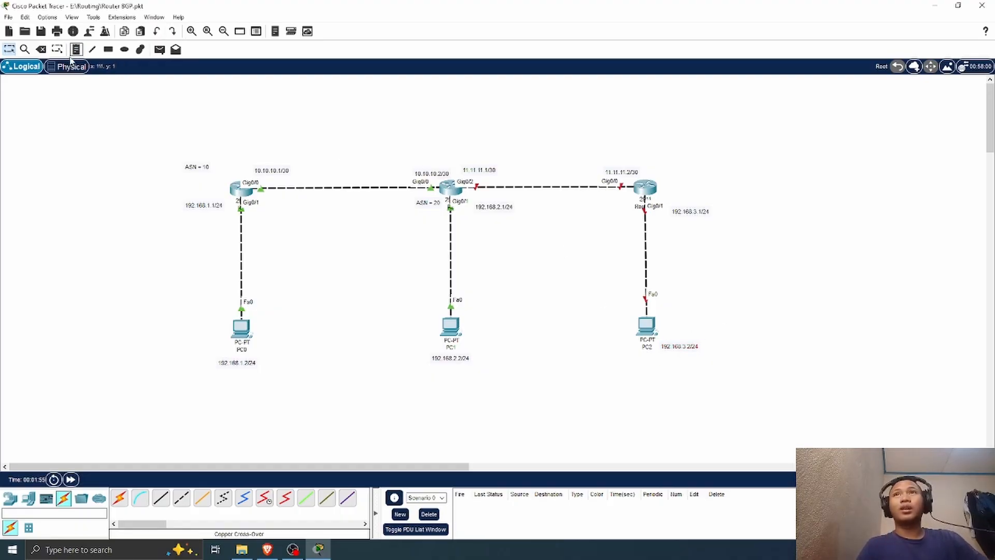
click(651, 162)
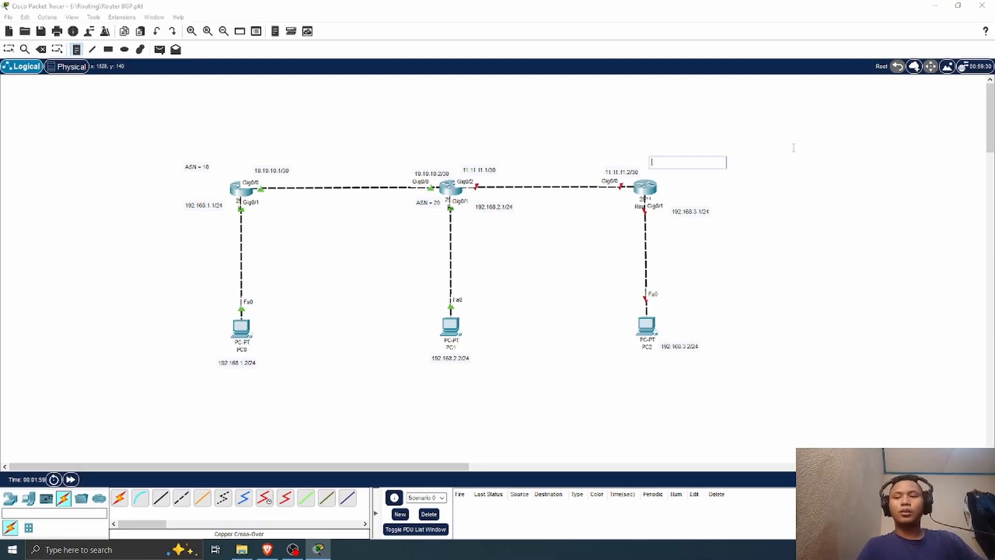
text(ASN =)
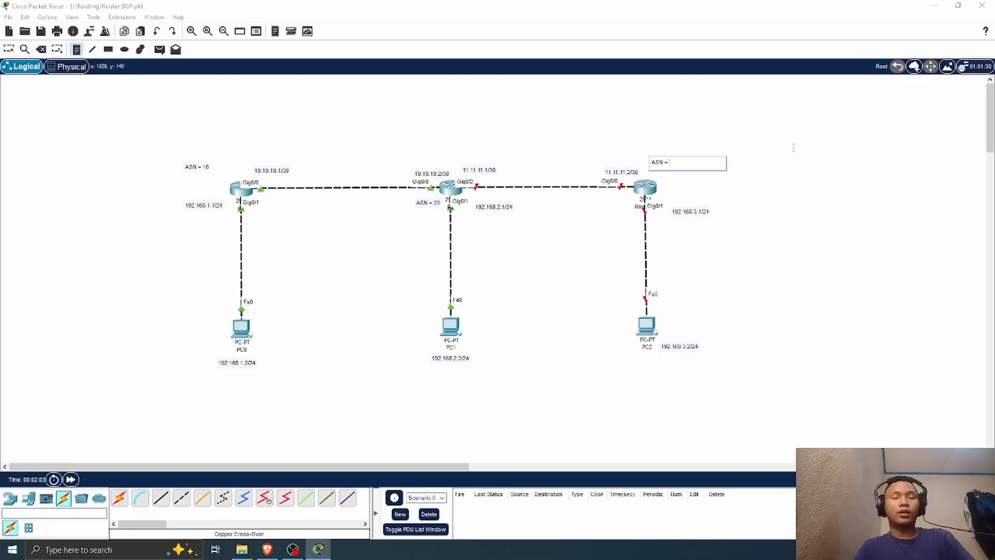
text( 30)
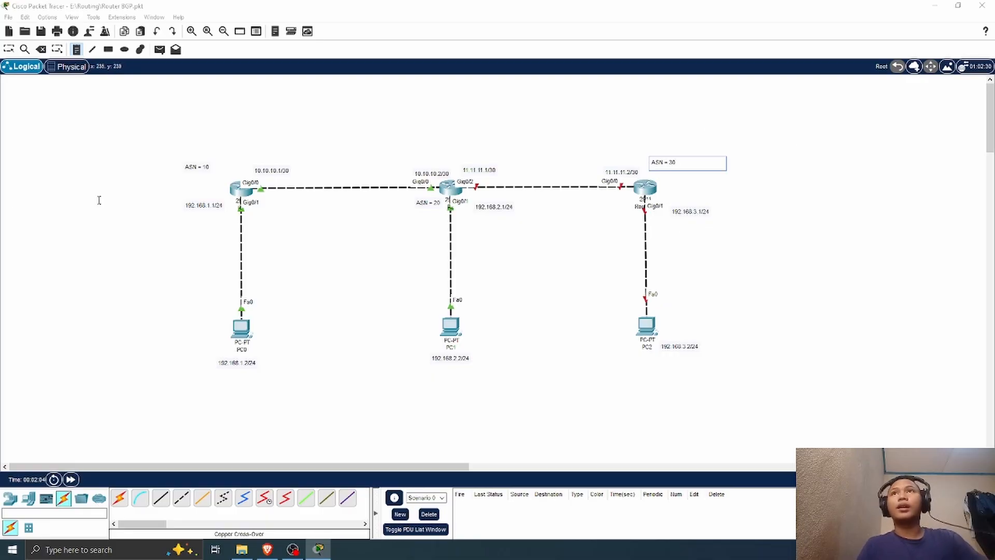
Step: Rename the new router in AS 30 as R3
click(9, 49)
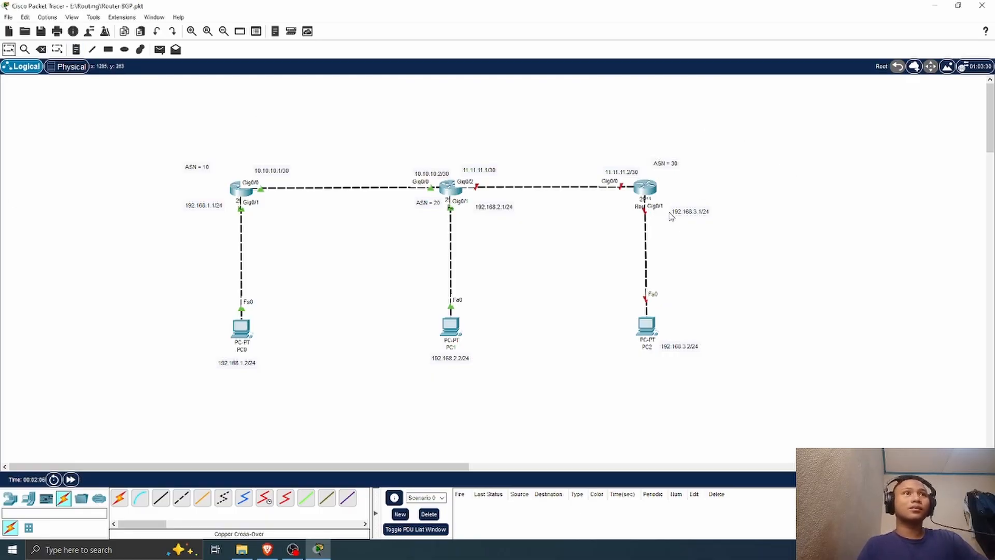
click(650, 208)
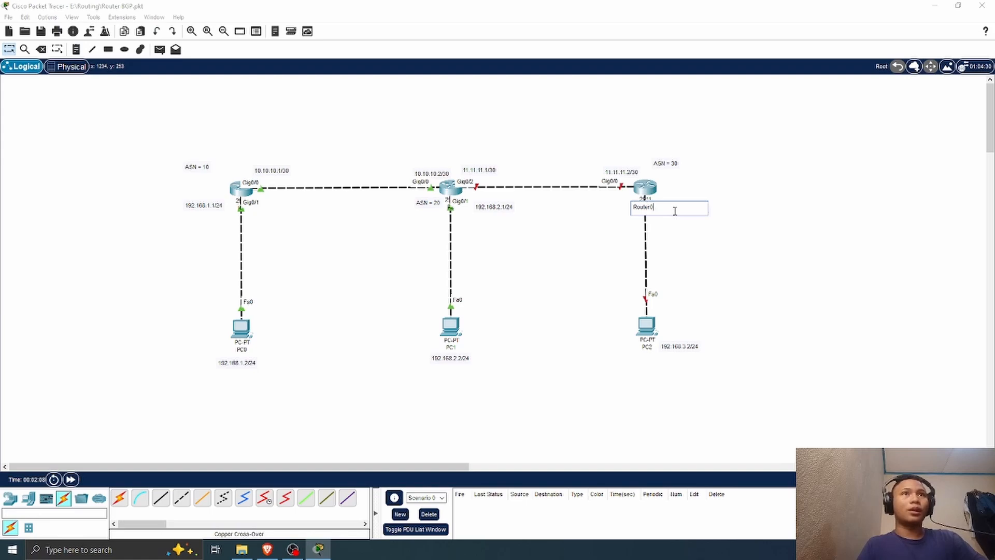
key(BackSpace)
key(BackSpace)
key(BackSpace)
key(BackSpace)
key(BackSpace)
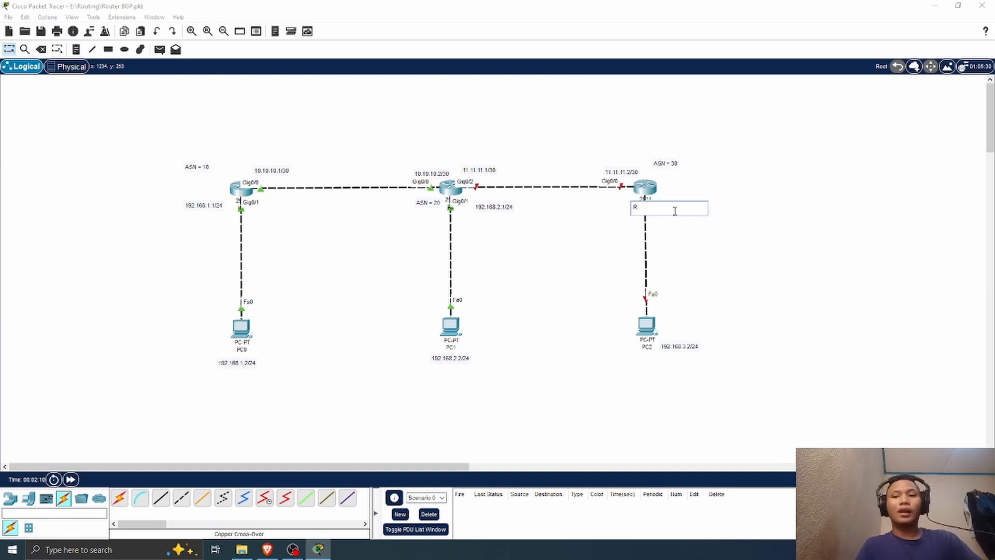
text(3)
click(720, 187)
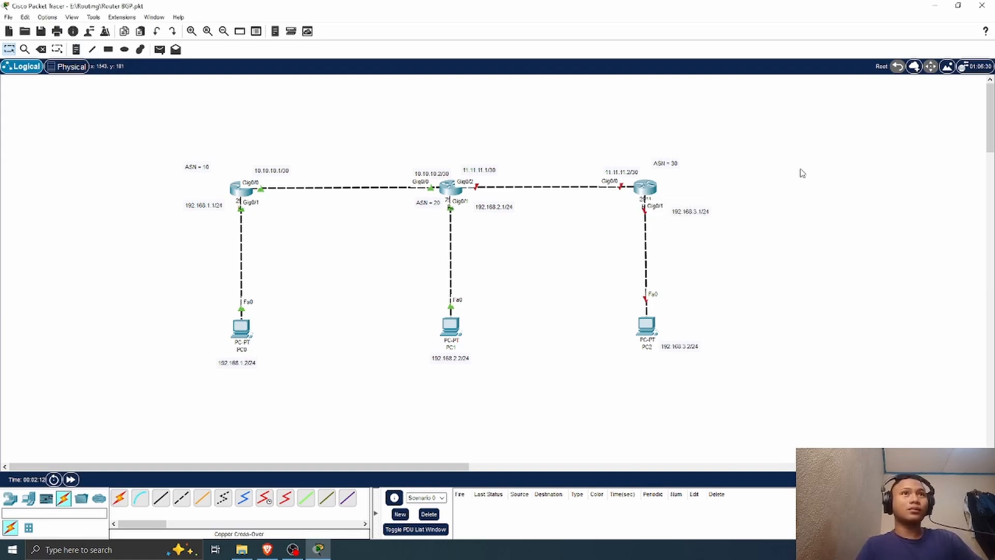
Step: Open the command line of router R2 and enter global configuration mode with en and conf t
click(450, 188)
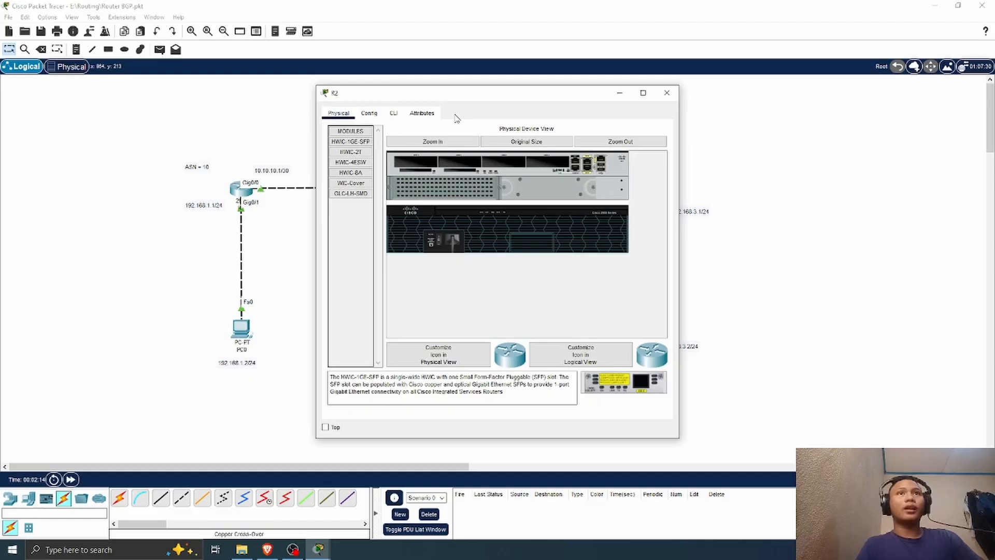
click(400, 115)
drag(473, 95, 373, 93)
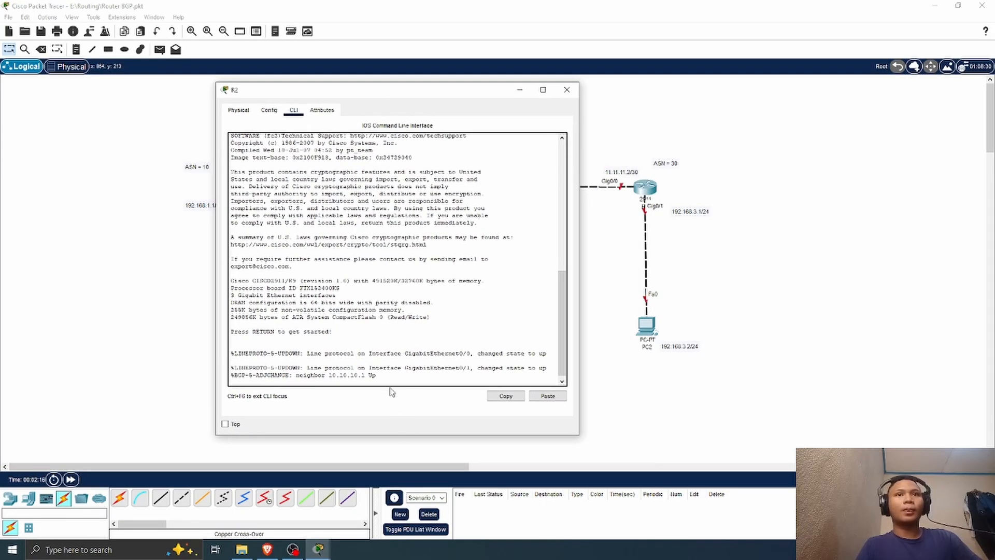
key(Return)
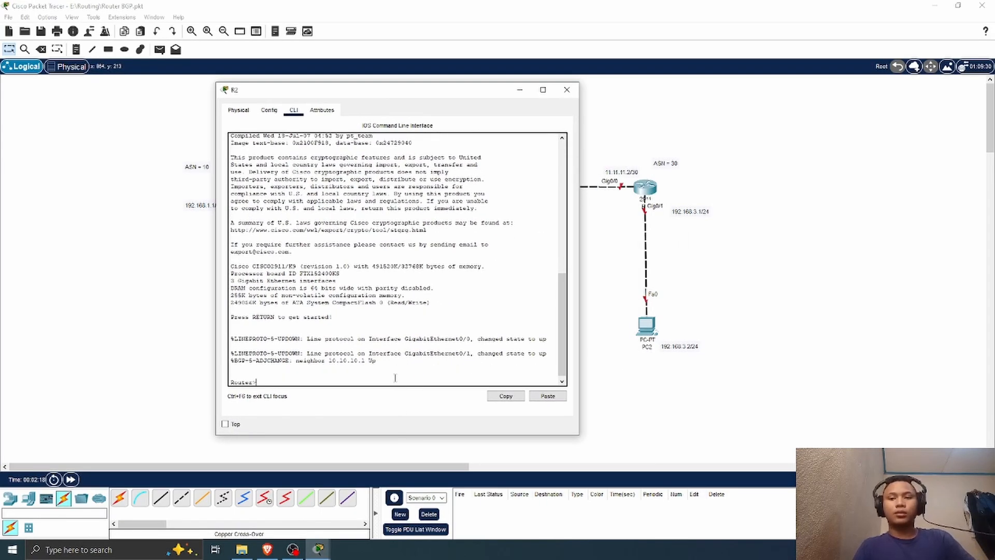
text(en)
key(Return)
text(con)
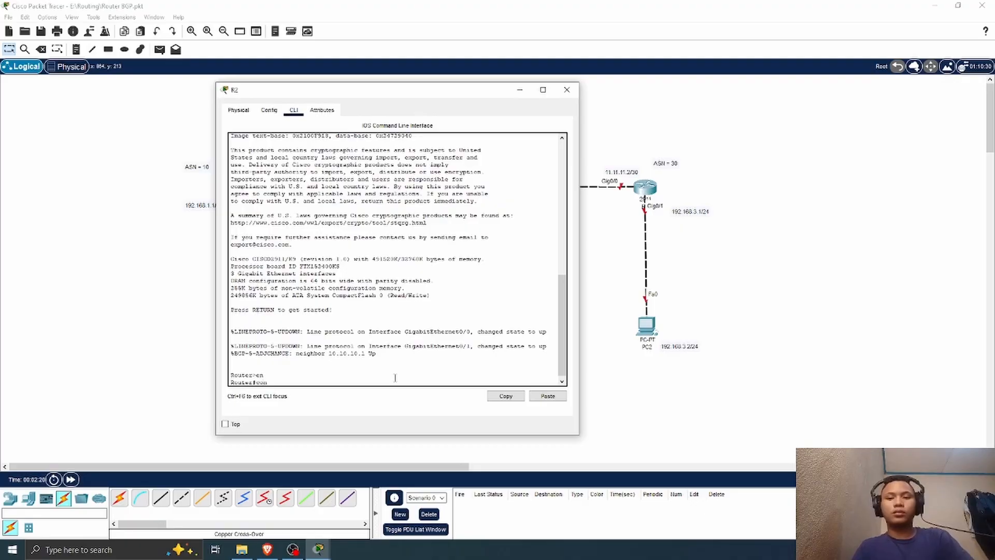
text(f t)
key(Return)
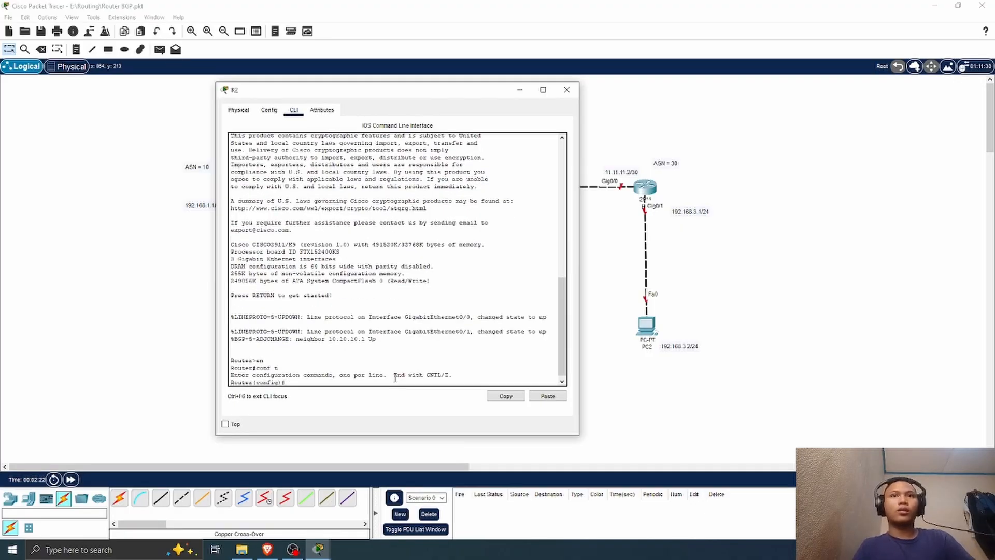
Step: Enable R2's interface g0/2 with no sh
text(rot)
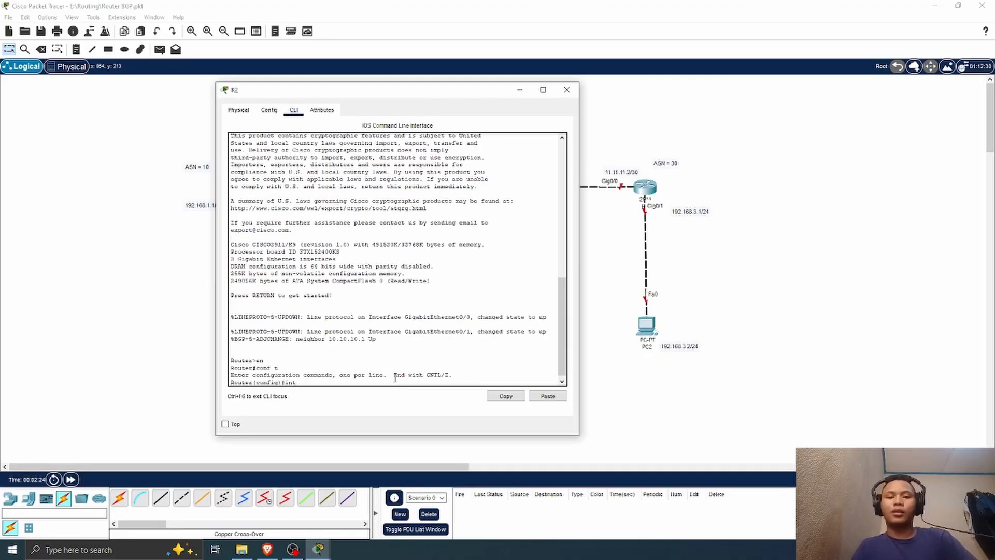
text( g0/2)
key(Return)
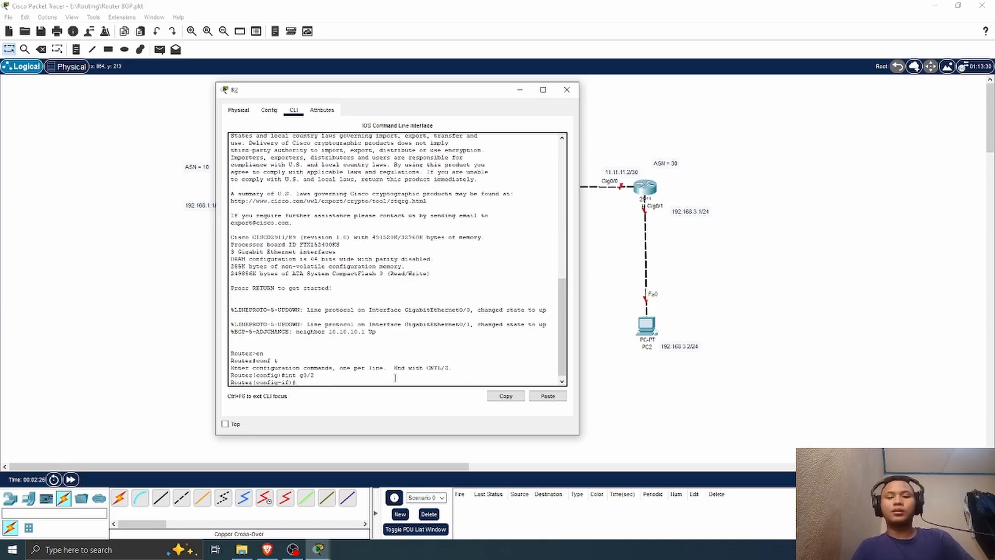
text(no sh)
key(Return)
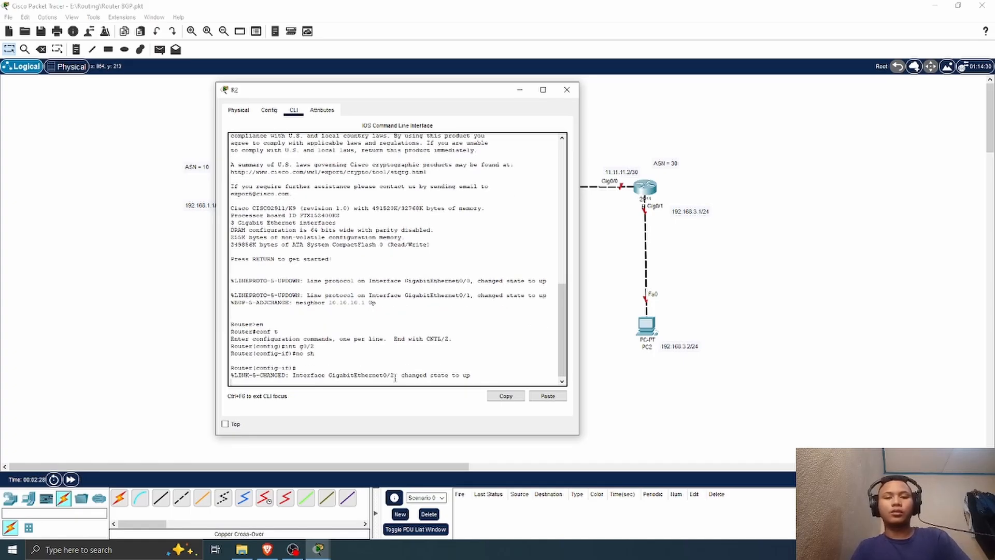
key(Return)
Step: Assign 11.11.11.1 with mask 255.255.255.252 to R2's g0/2 and exit interface configuration
text(ip ad)
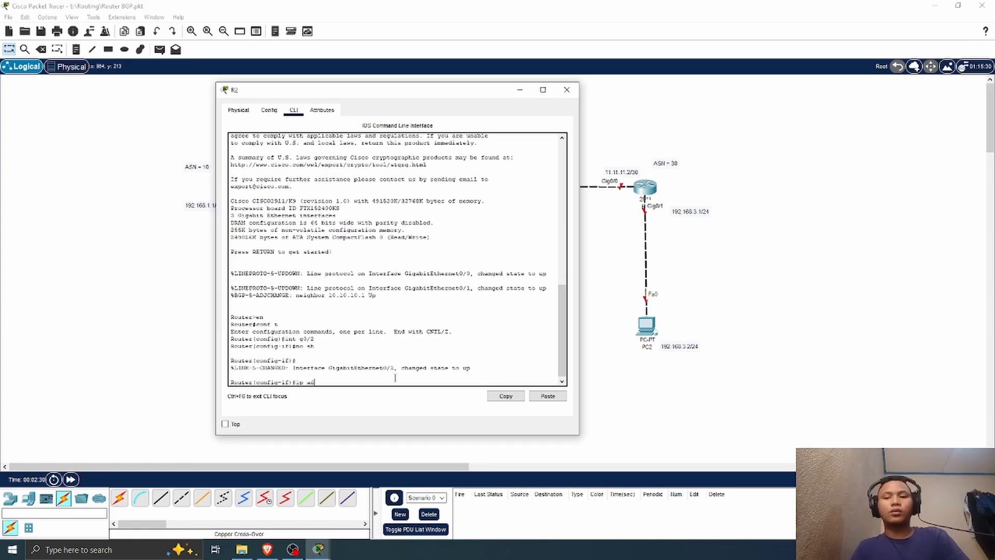
text(d 11.)
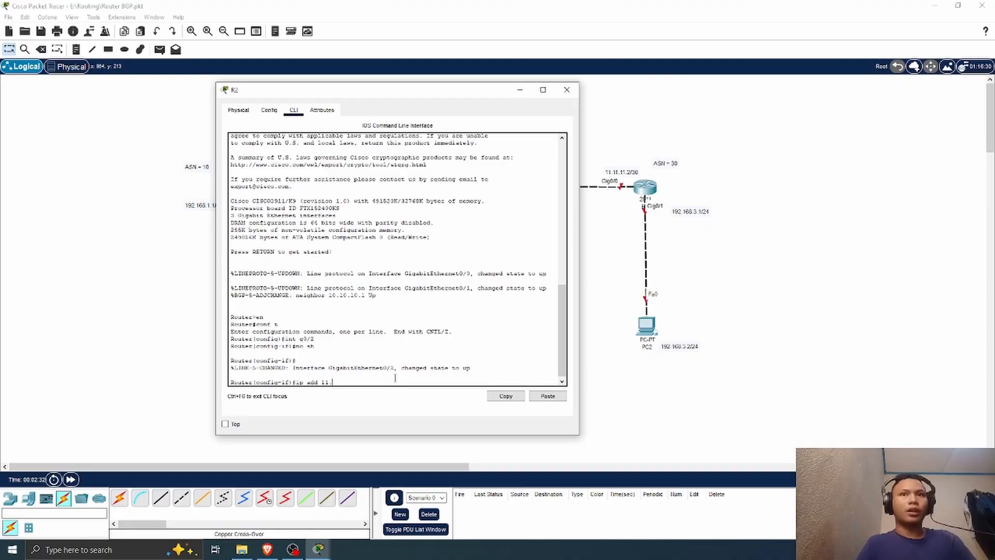
text(11.11.)
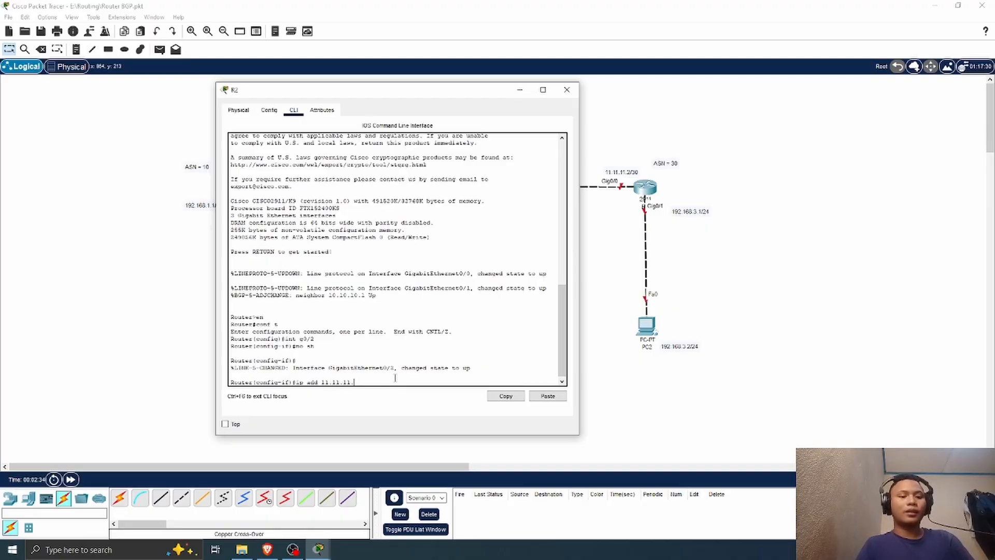
text(1 255.)
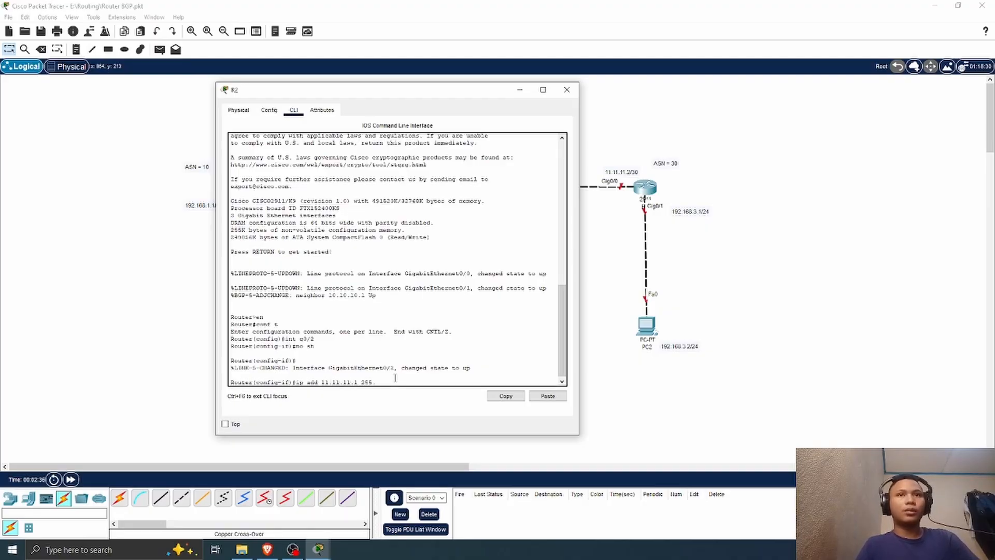
text(255.255.)
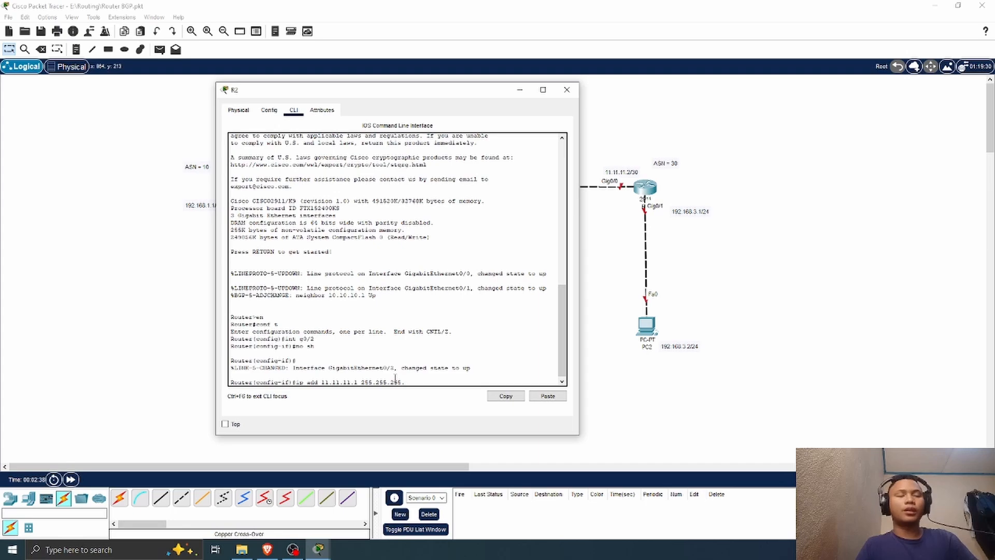
text(252)
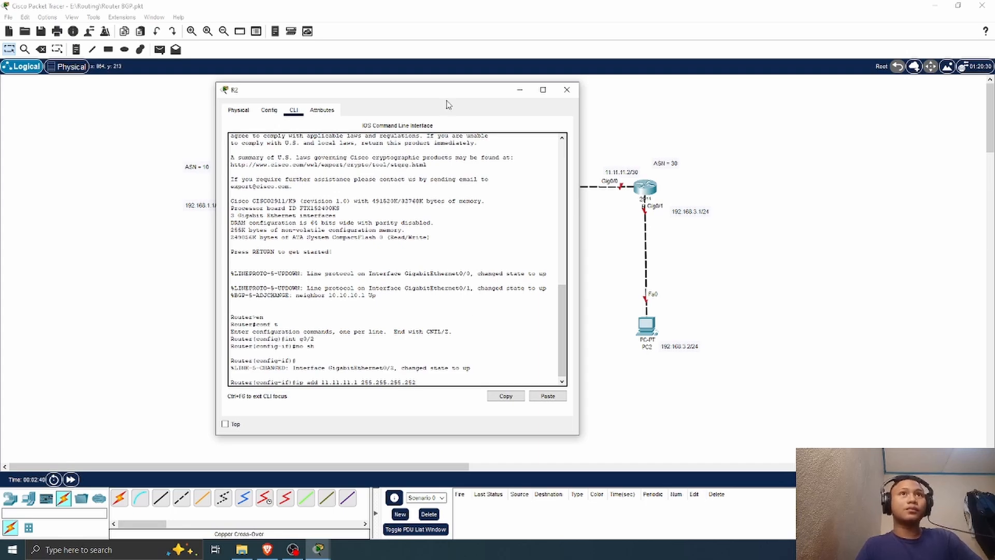
drag(445, 99, 292, 104)
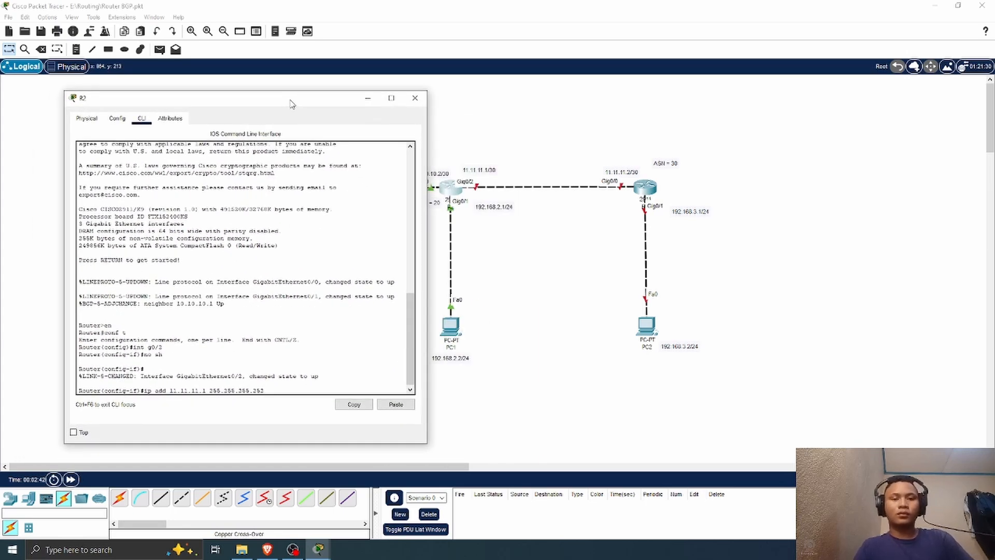
key(Return)
text(ex)
key(Return)
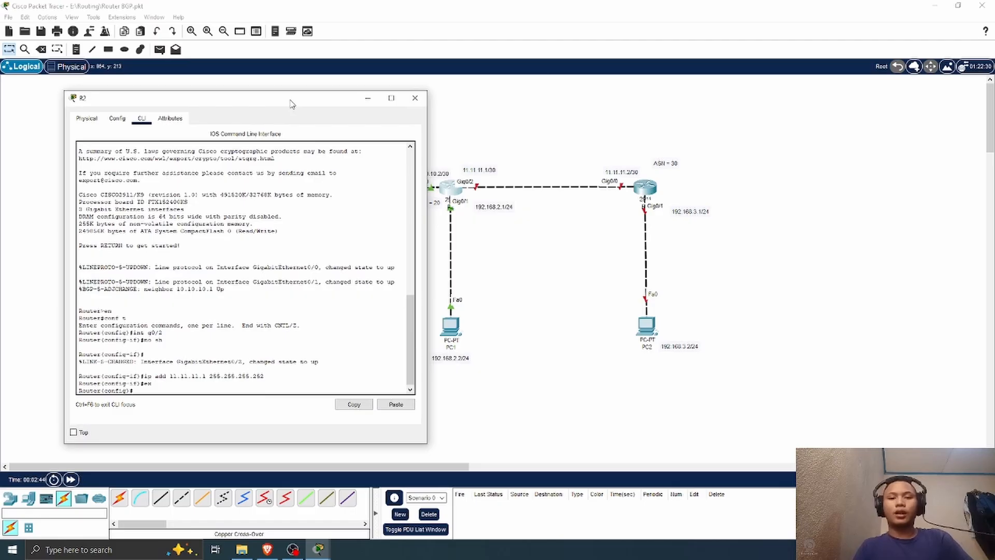
Step: Under router bgp 20 on R2, add neighbor 11.11.11.2 with remote-as 30, and close the router's window
text(router )
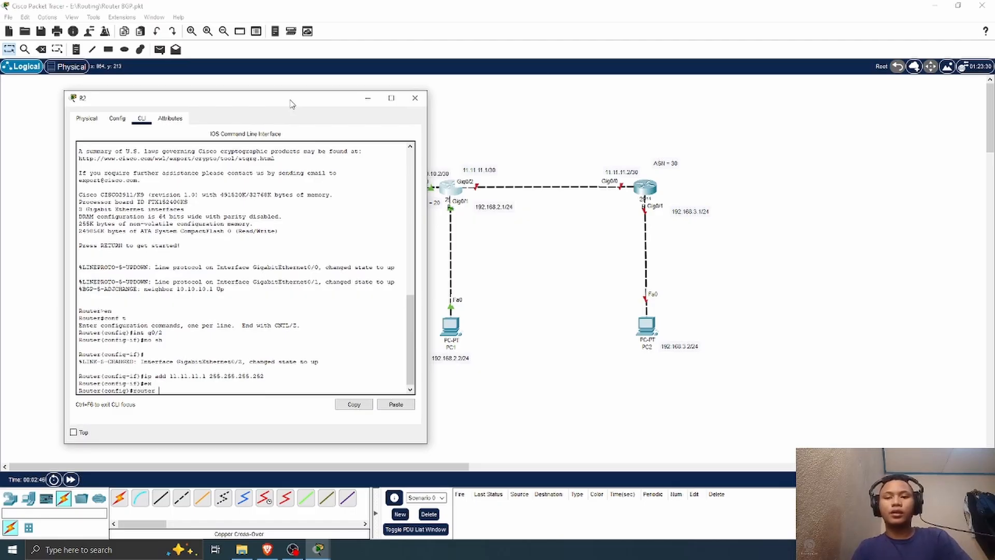
text(bgp 20)
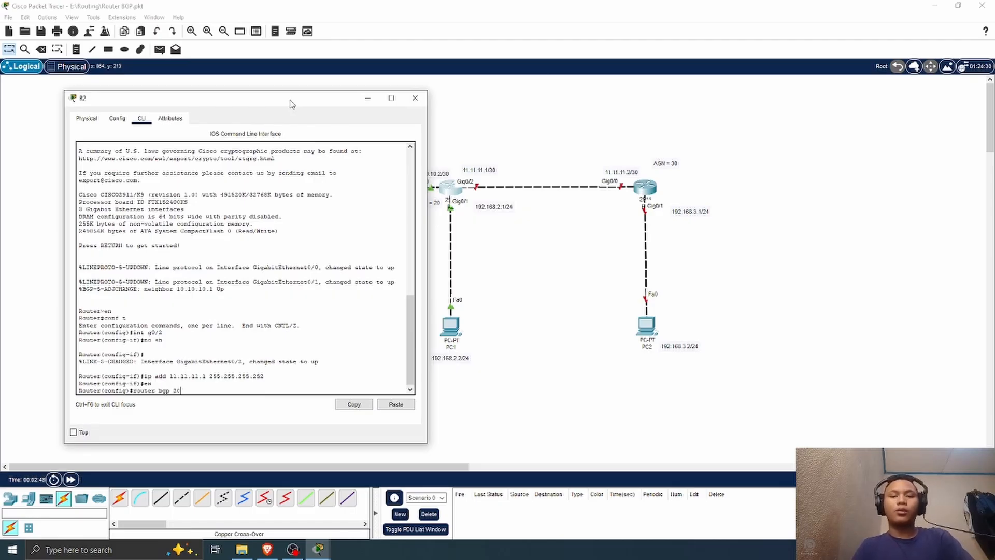
key(Return)
text(nfig-router)#n)
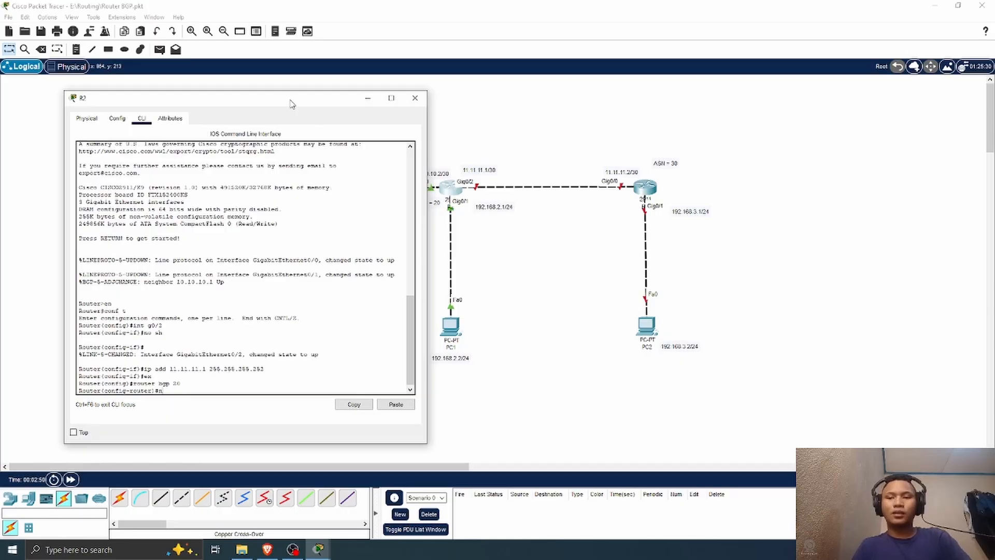
text(eigh)
key(Tab)
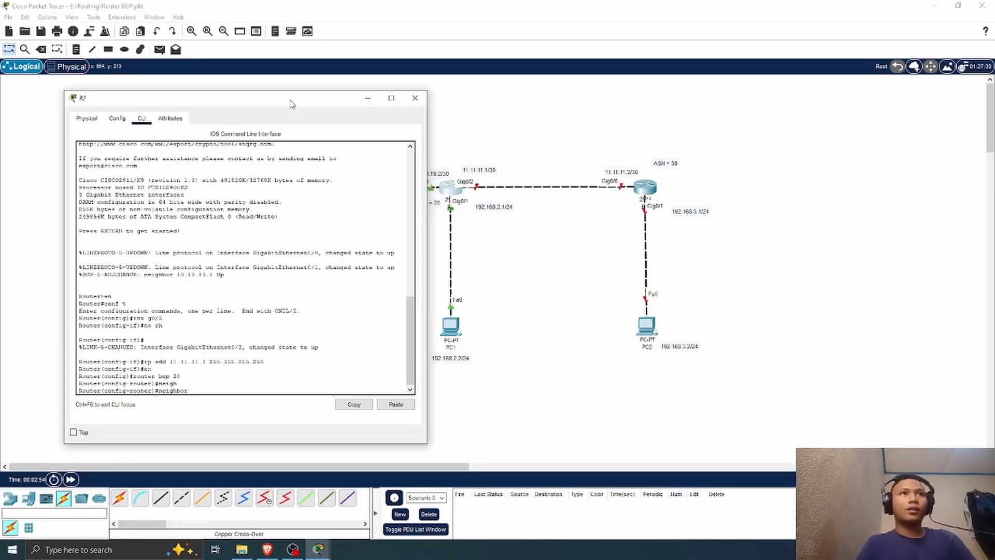
text(11.)
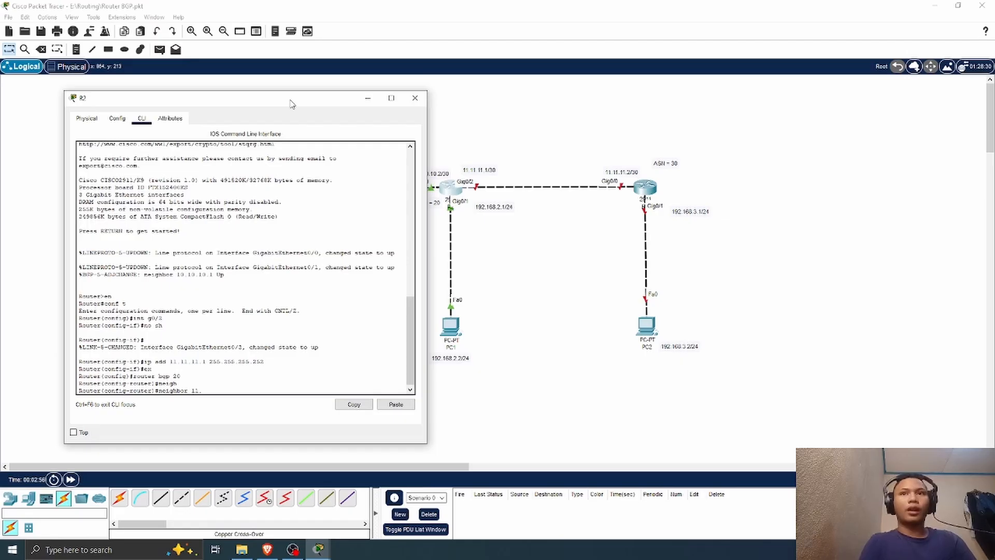
text(11.11.)
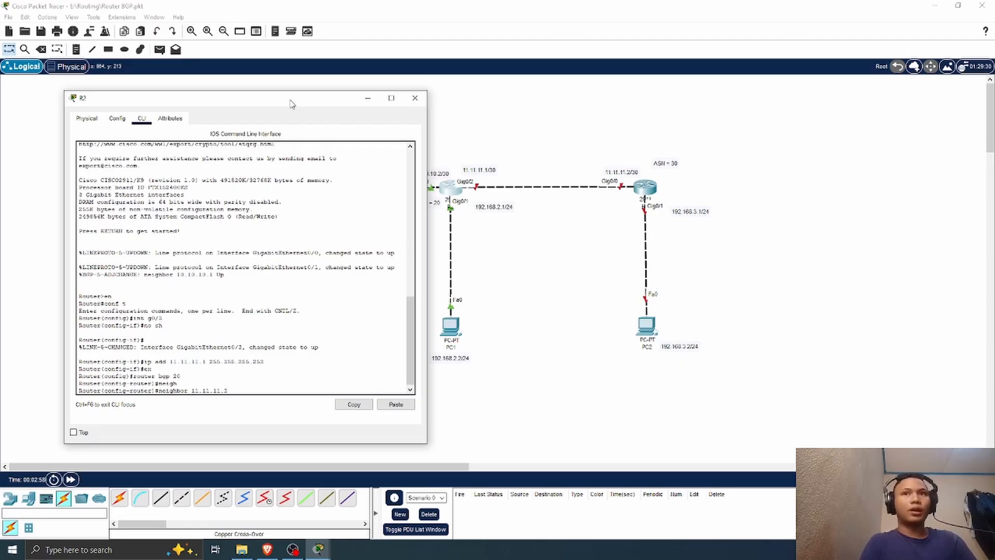
text(2 re)
key(Tab)
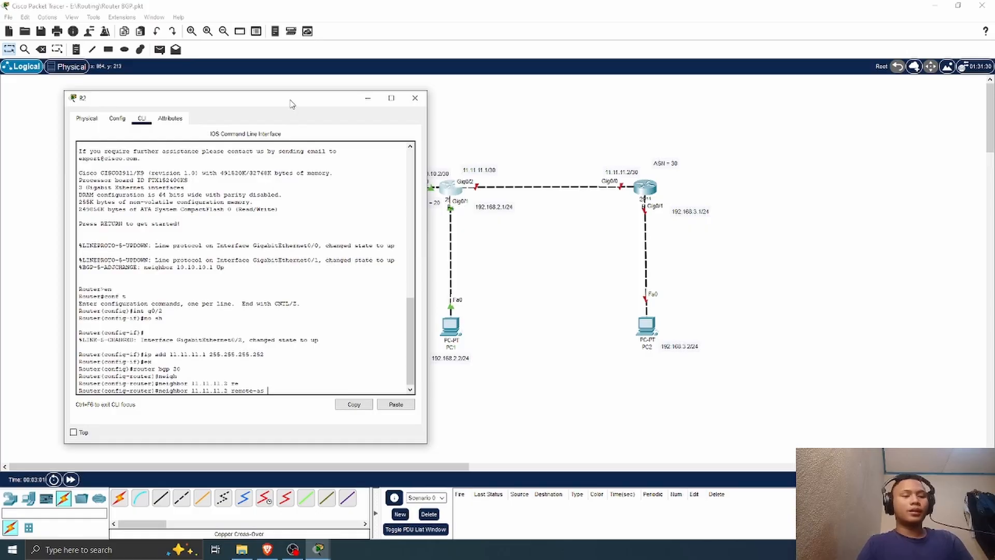
text(30)
key(Return)
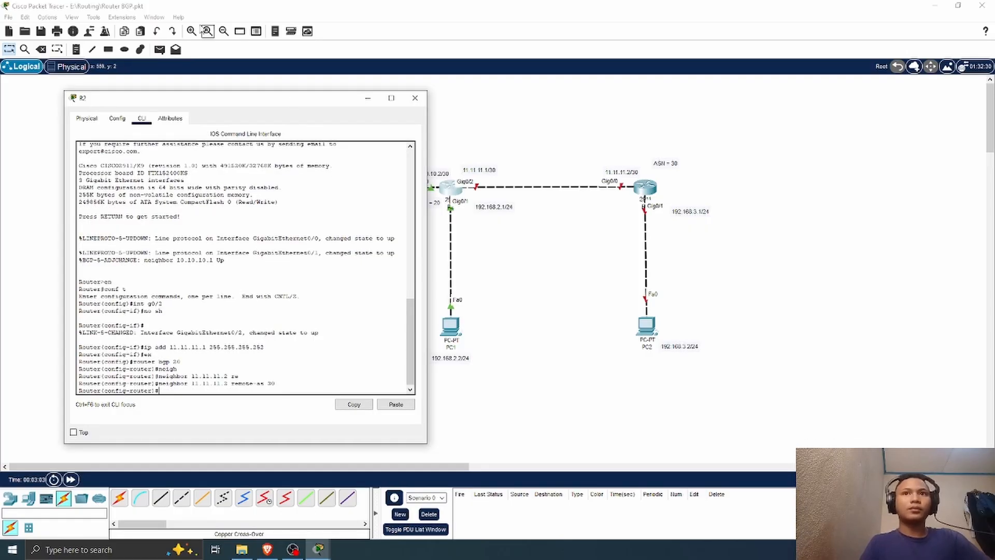
click(420, 101)
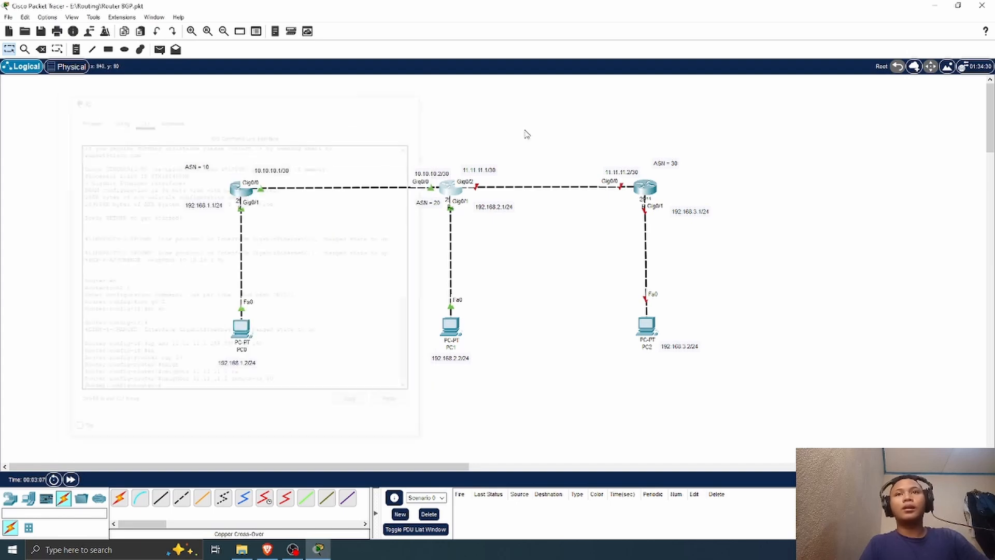
Step: Open R3's command line, decline the initial configuration dialog, and enter global configuration mode with en and conf t
click(646, 192)
drag(456, 101, 757, 99)
click(694, 112)
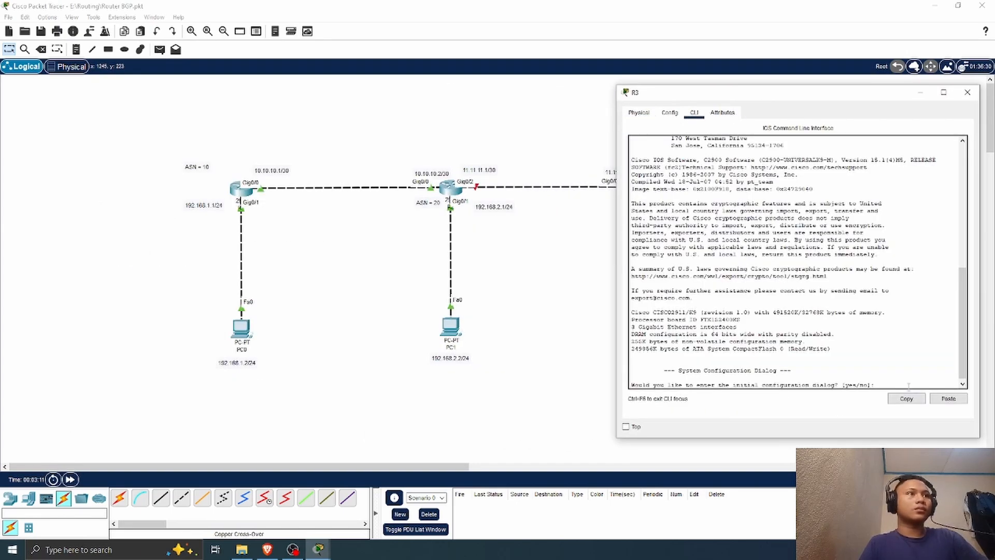
text(n)
key(Return)
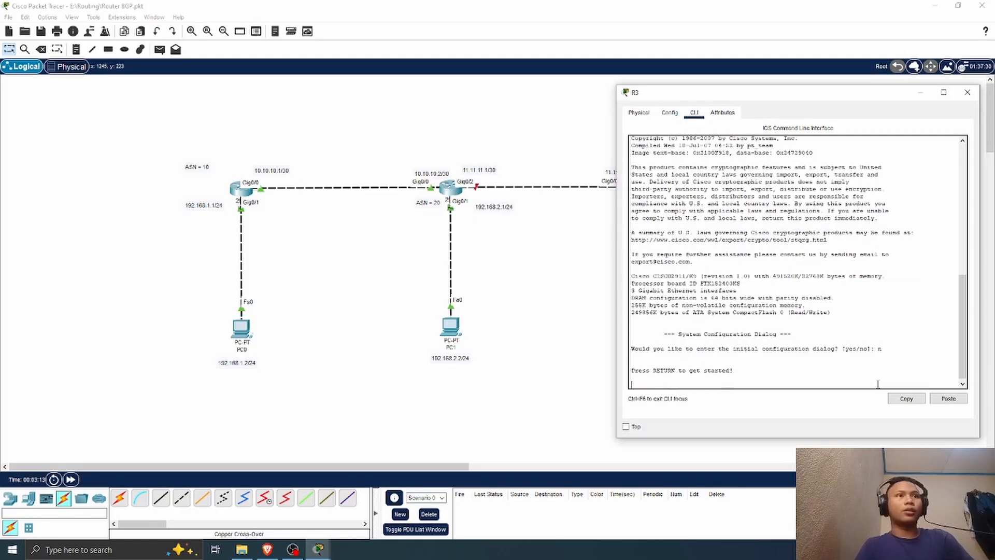
key(Return)
text(er>en)
key(Return)
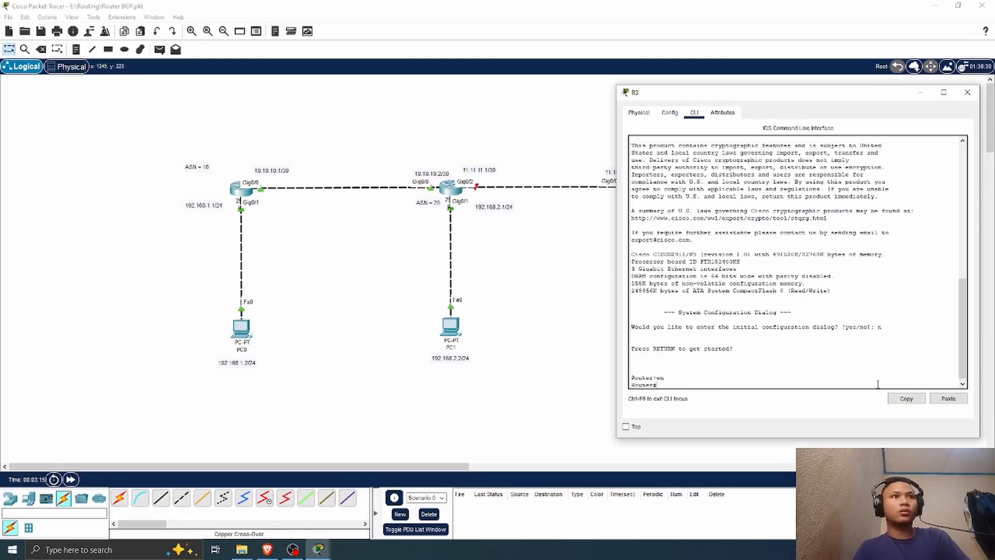
text(conf t)
key(Return)
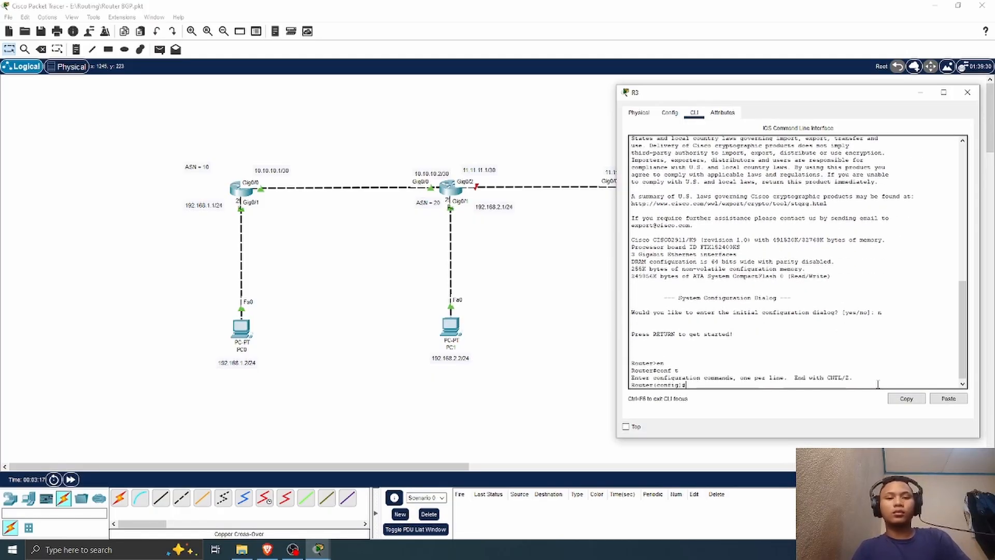
Step: Enter R3's interface g0/0 and enable it with no sh
text(int g0)
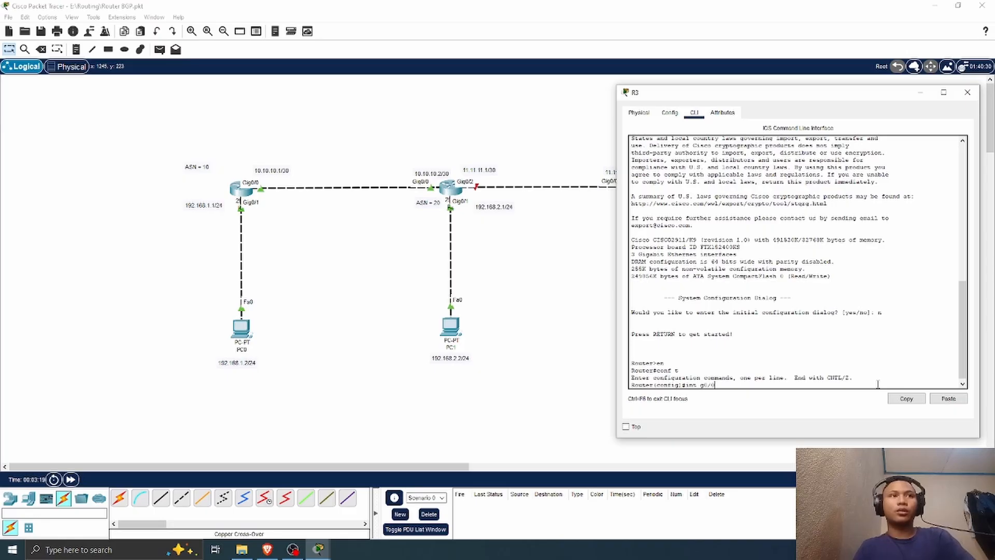
text(/0)
key(Return)
text(no s)
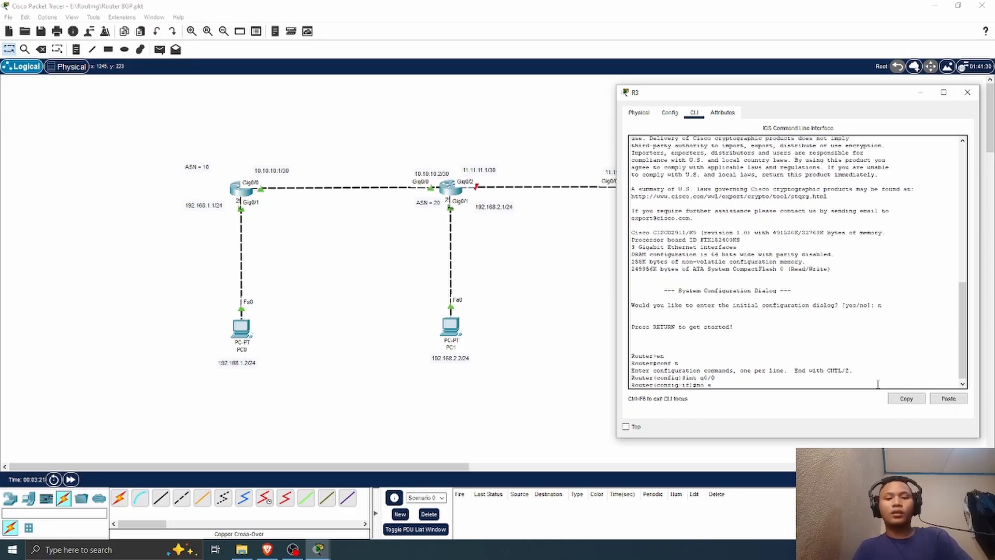
text(h)
key(Return)
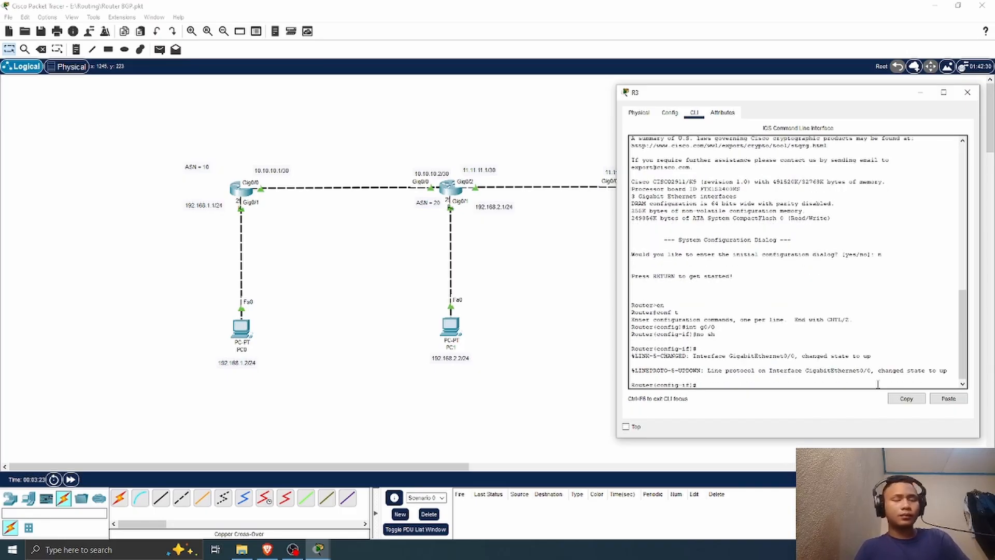
Step: Assign 11.11.11.2 with mask 255.255.255.252 to R3's g0/0
text(ip add)
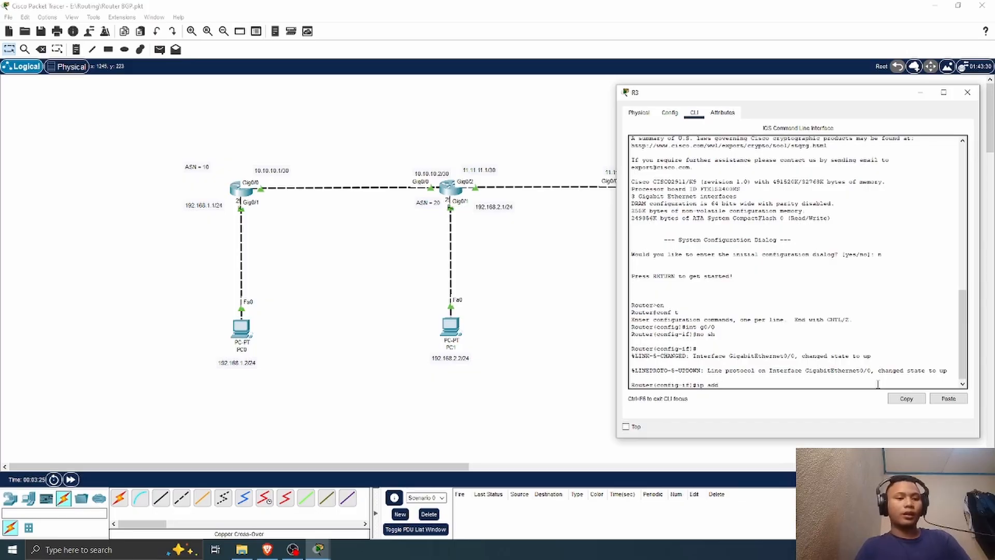
text( 11.11.11)
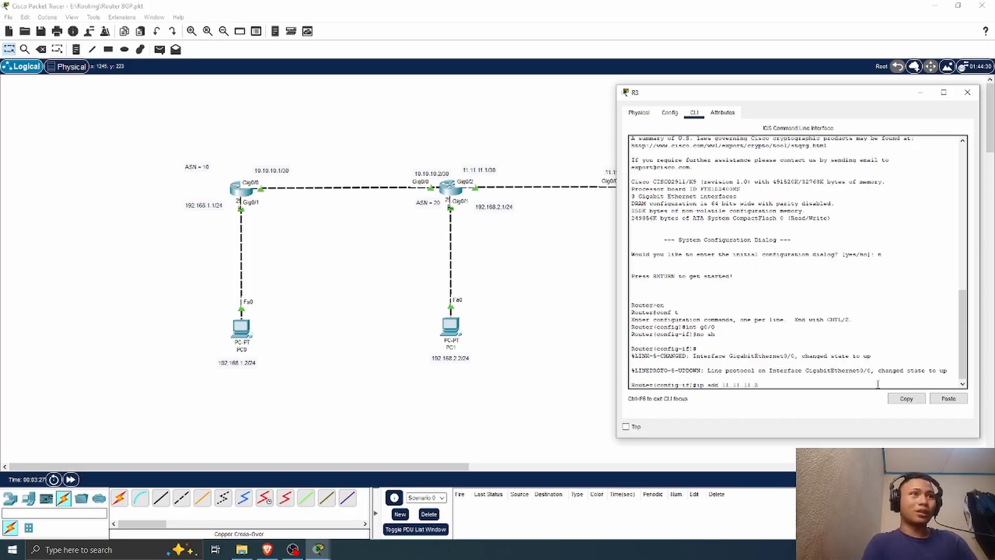
text(.2 )
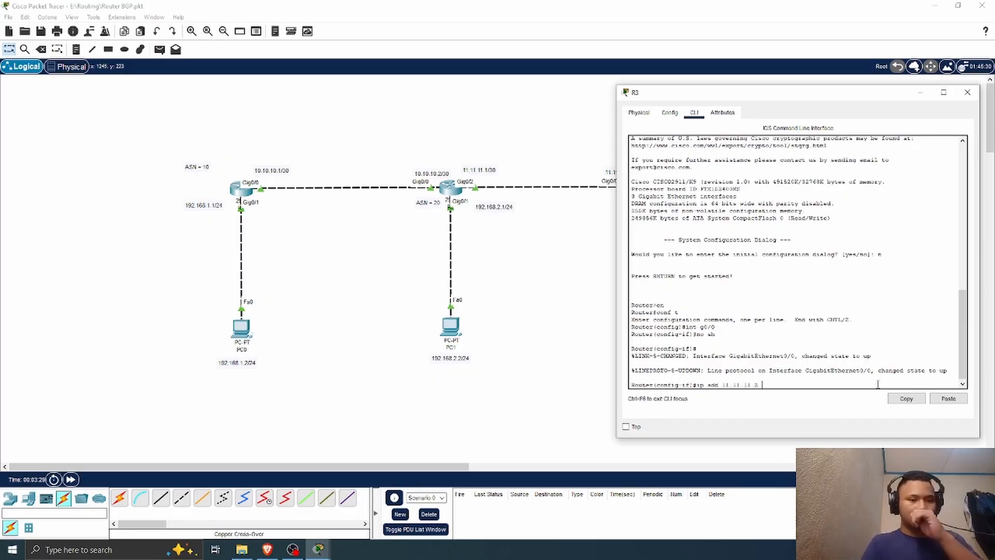
text(255)
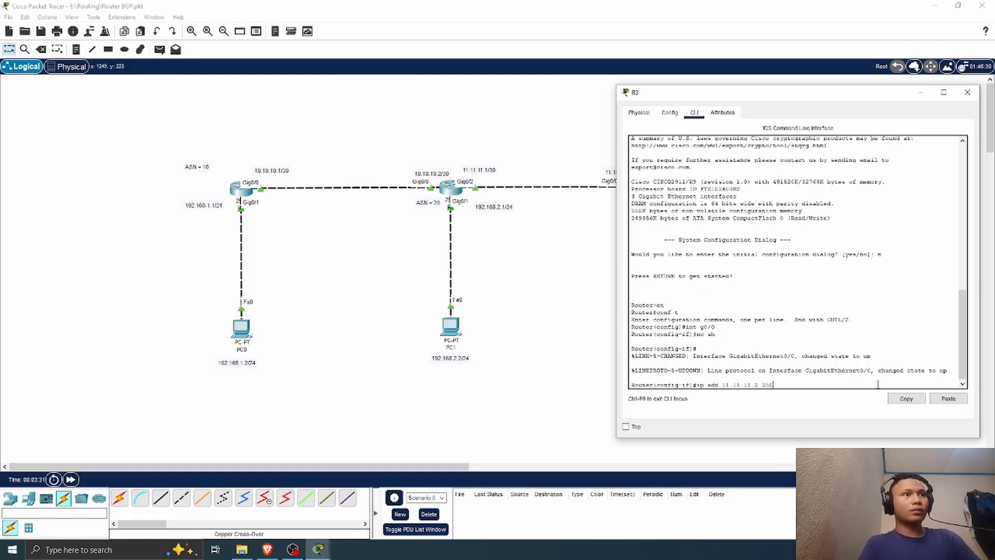
text(.255.255.252)
key(Return)
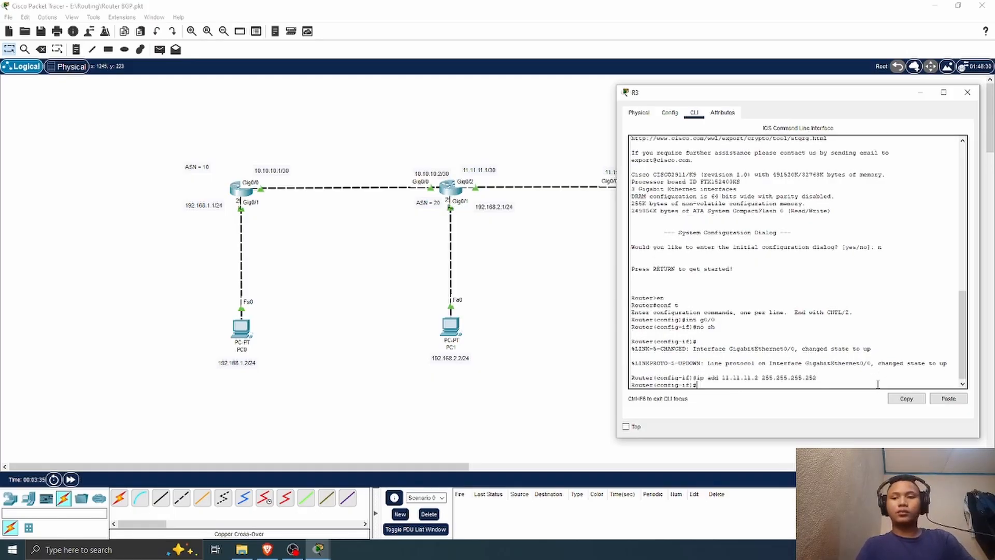
Step: Switch to R3's interface g0/1 and enable it with no sh
text(int g)
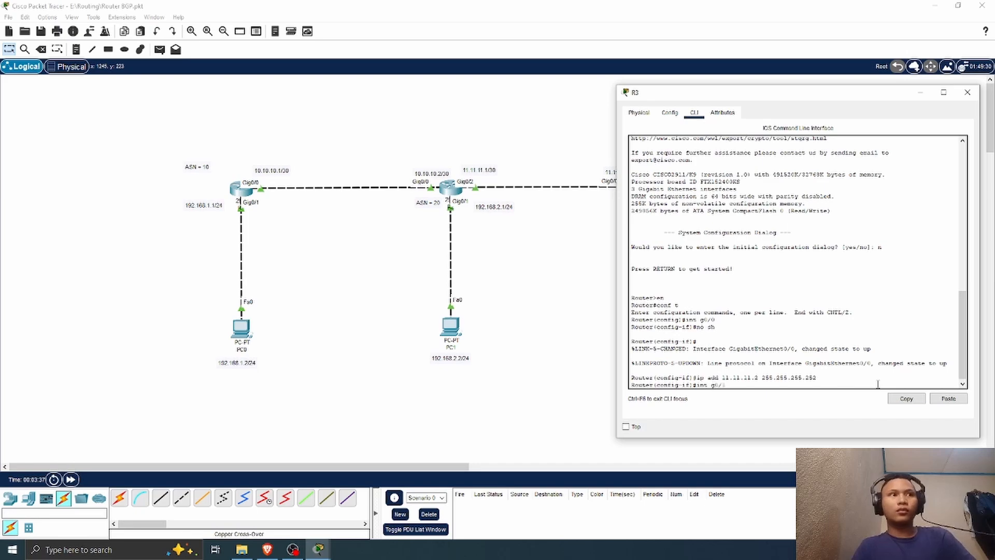
text(0/1)
key(Return)
text(no sh)
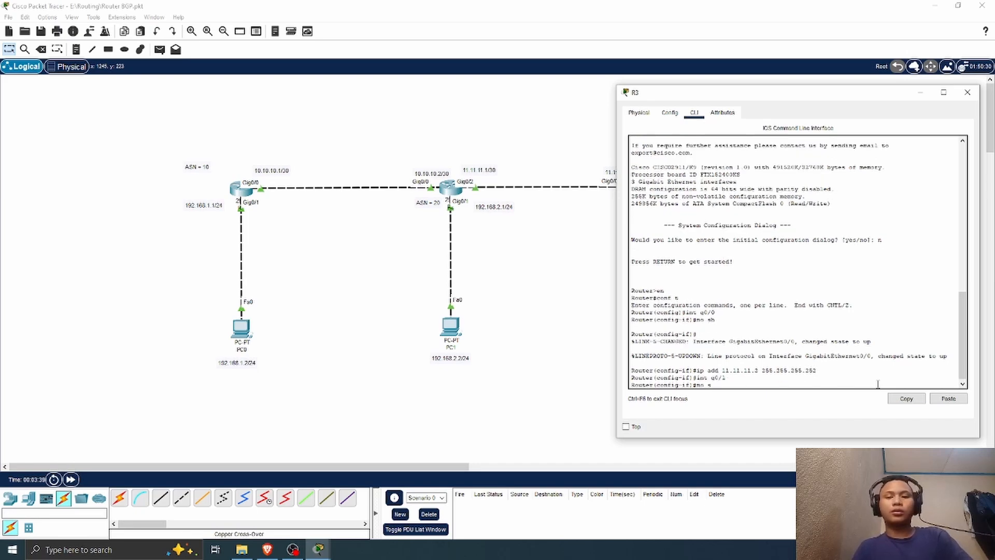
key(Return)
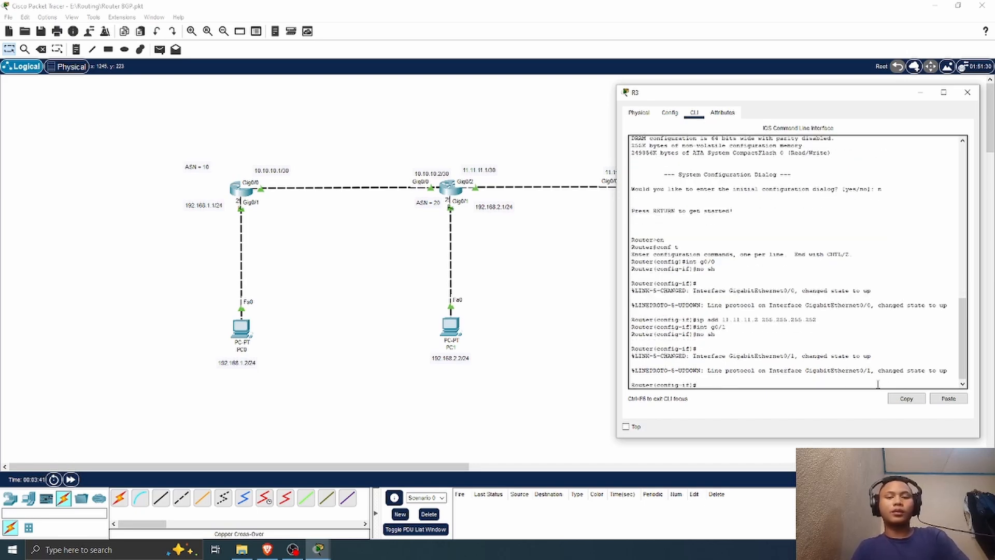
Step: Assign 192.168.3.1 with mask 255.255.255.0 to R3's g0/1
text(ip add 192)
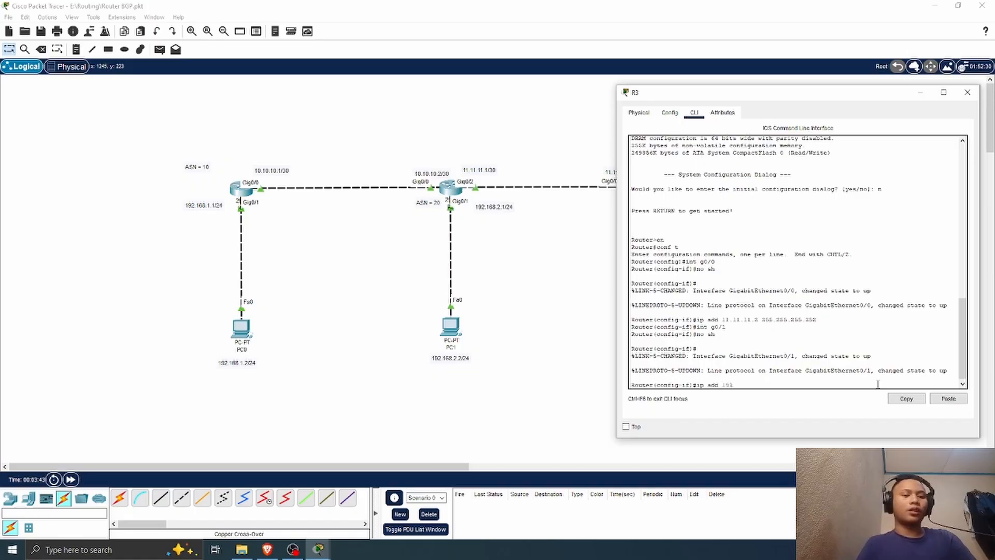
text(.168)
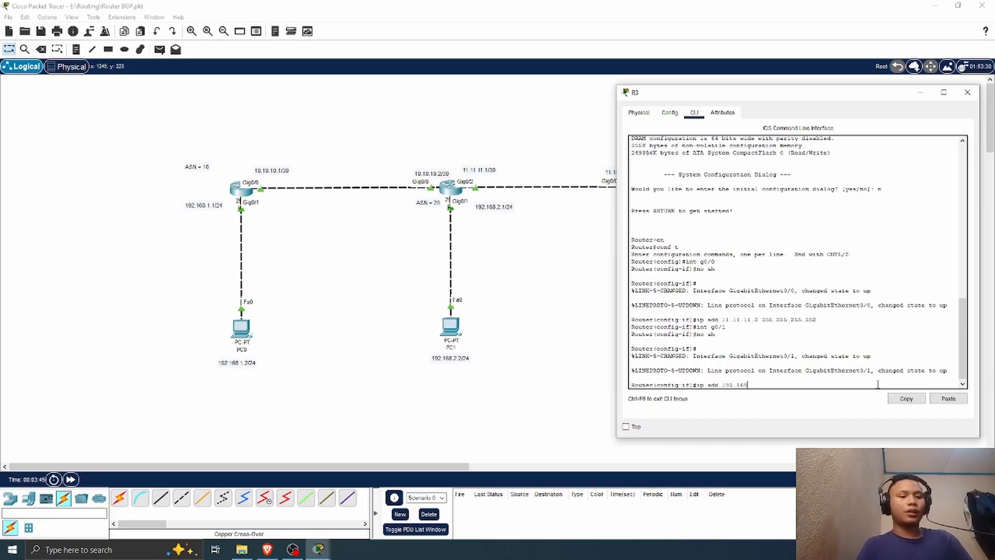
text(.3)
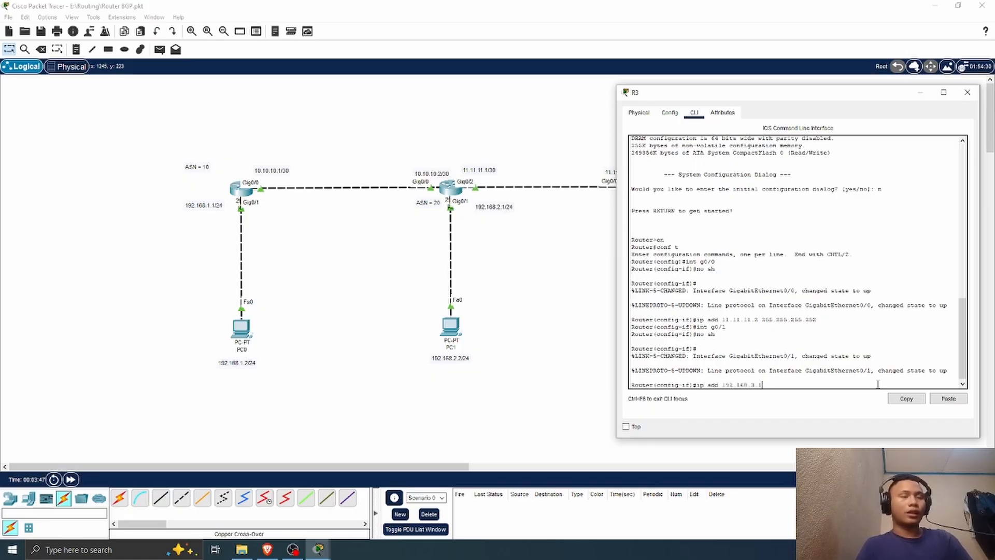
text(.1)
key(Return)
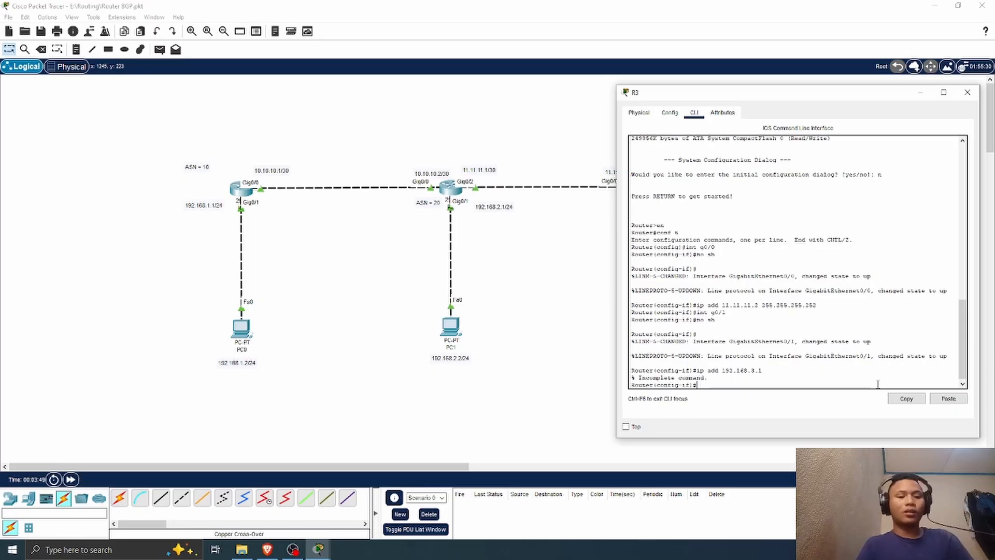
key(Up)
text(255.255)
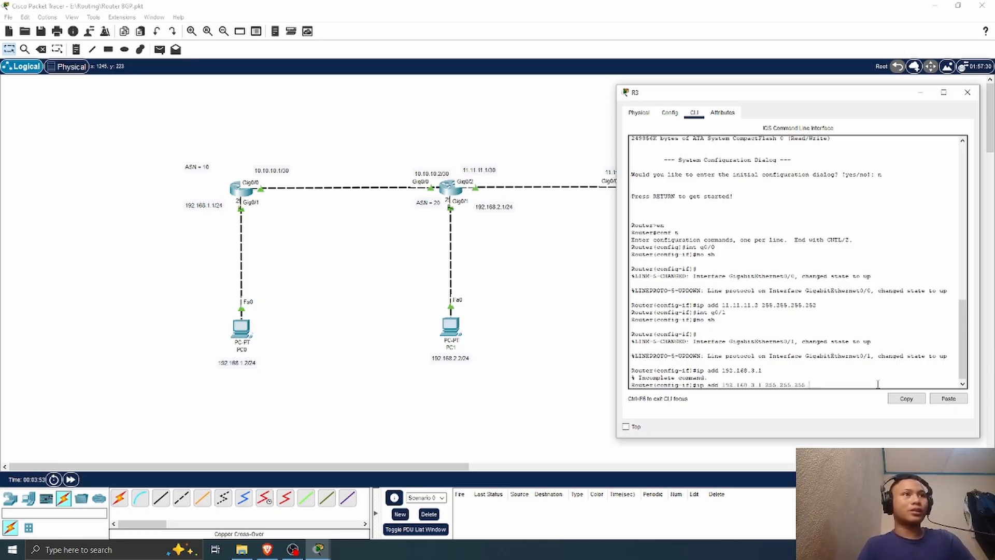
text(.255.)
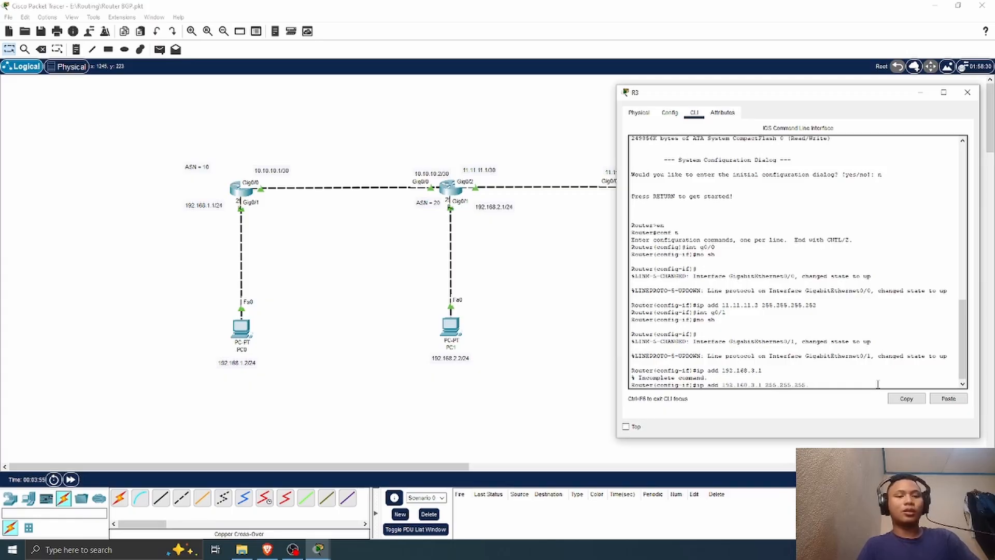
text(0)
key(Return)
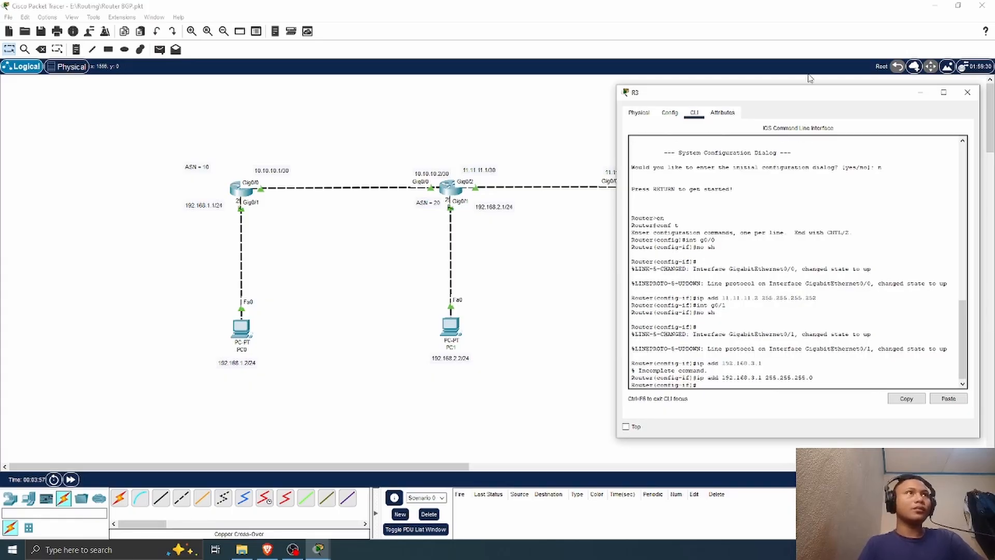
Step: Exit interface configuration on R3 and start its BGP process with router bgp 30
drag(812, 94, 864, 104)
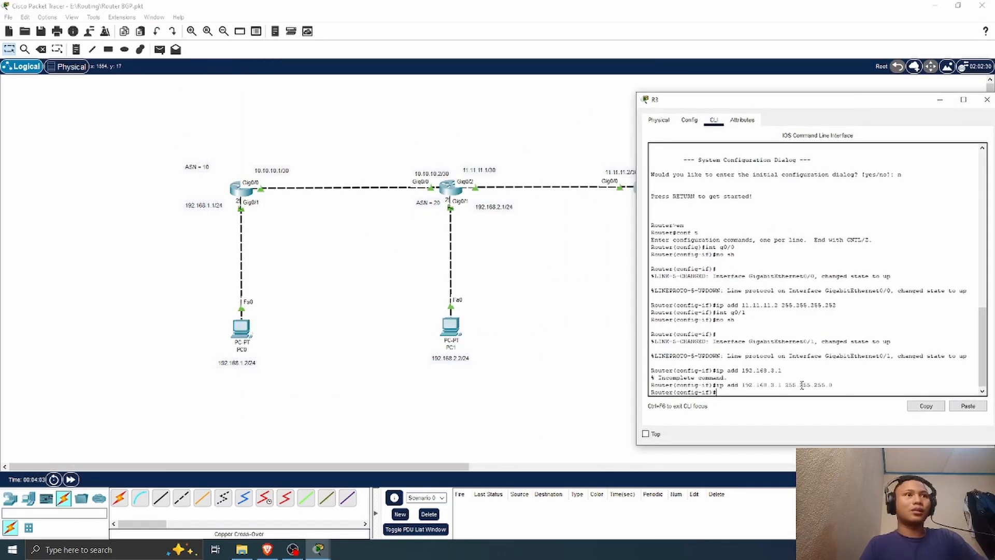
text(ex)
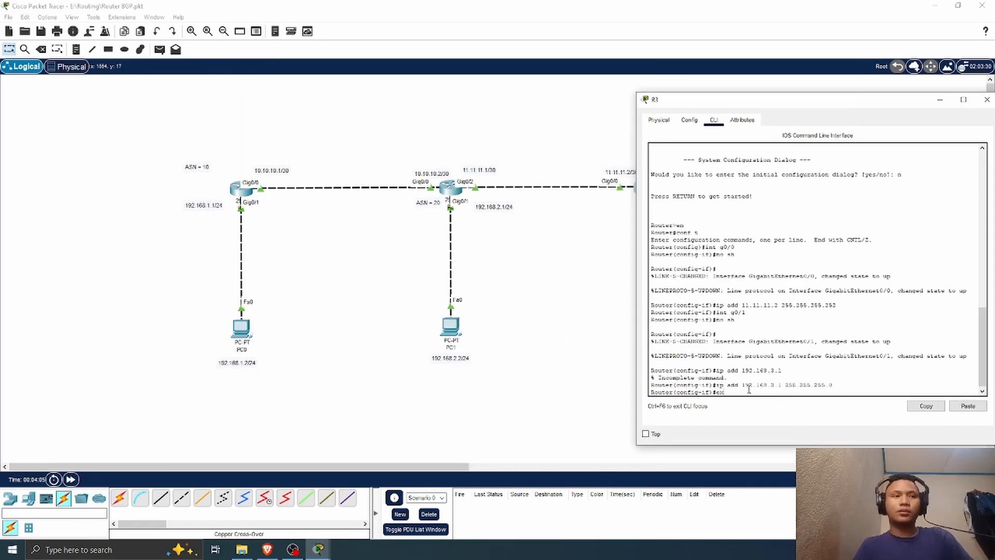
key(Return)
text(r(config)#r)
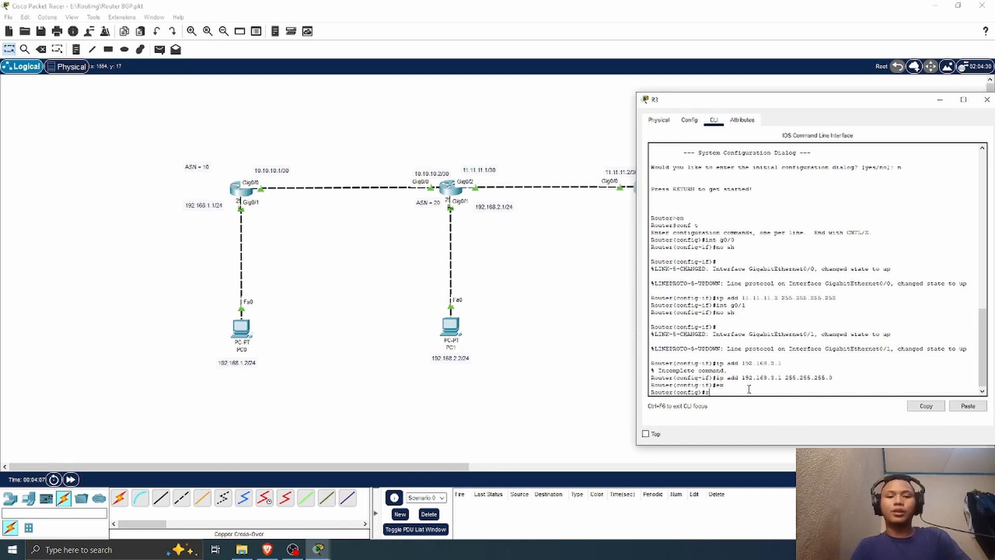
text(outer bg)
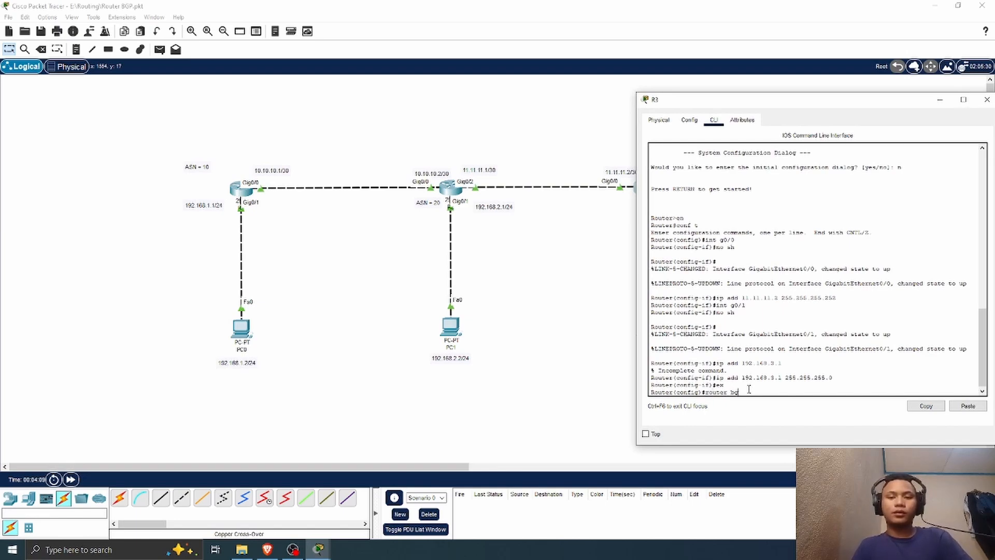
text(p 30)
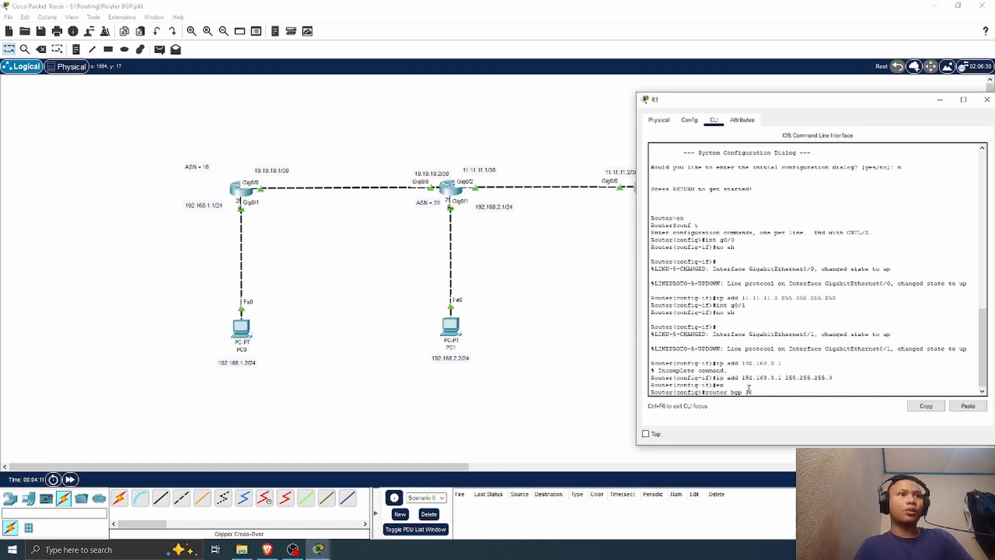
key(Return)
Step: Add neighbor 11.11.11.1 with remote-as 20 under R3's BGP process
text(neigh)
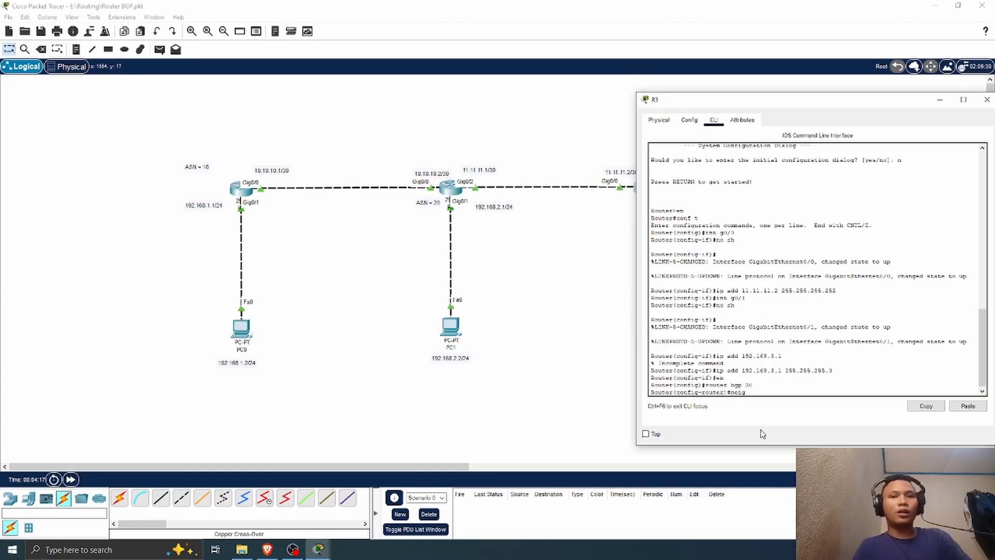
key(Tab)
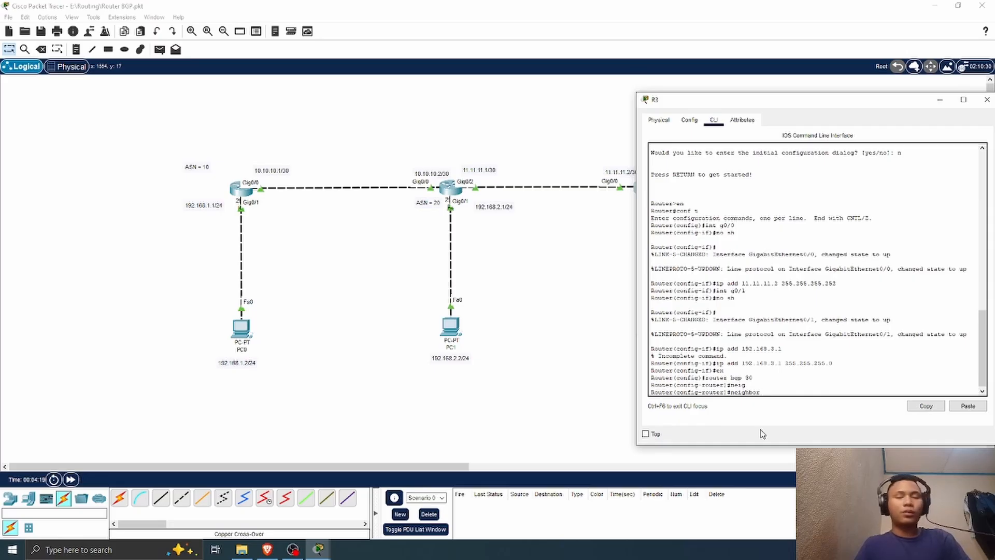
text(11.1)
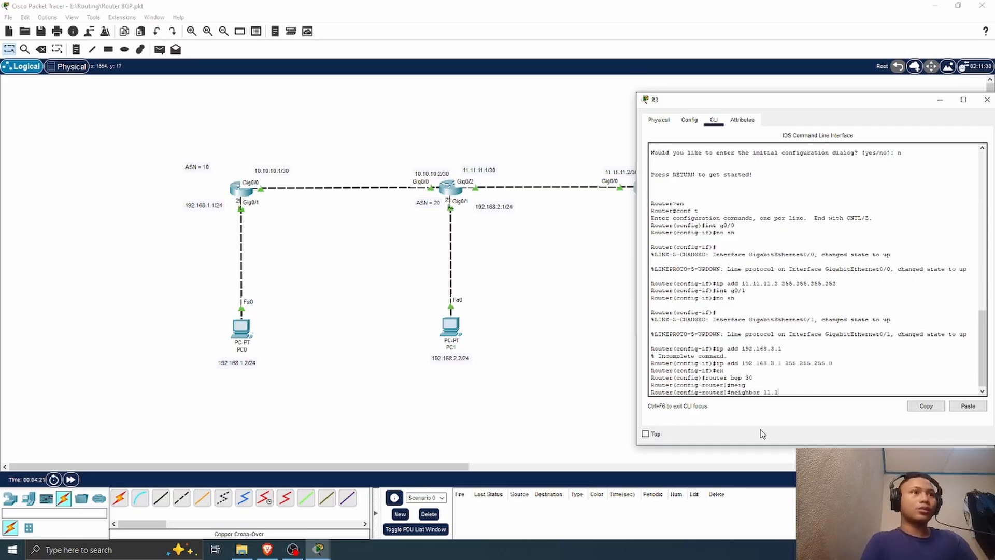
text(1.11.1)
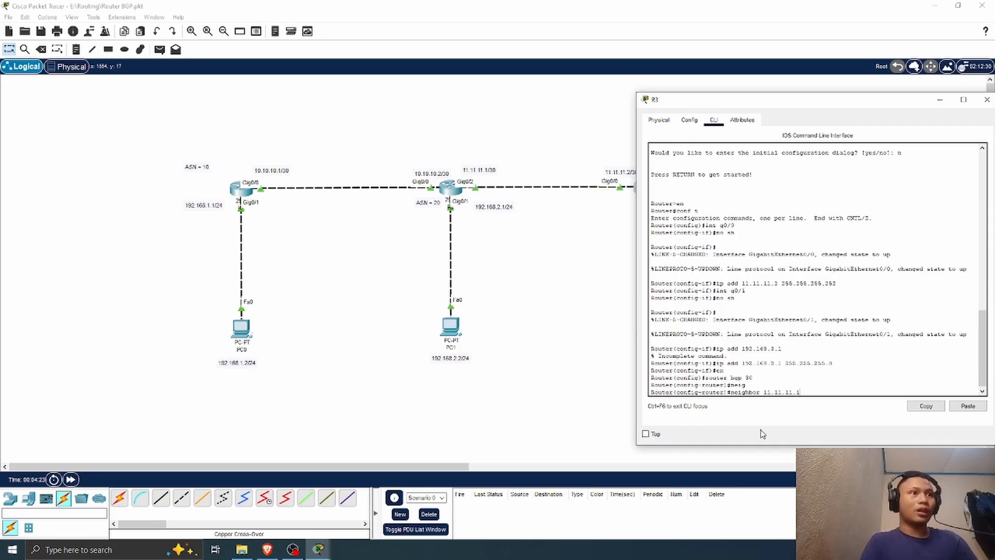
text( re)
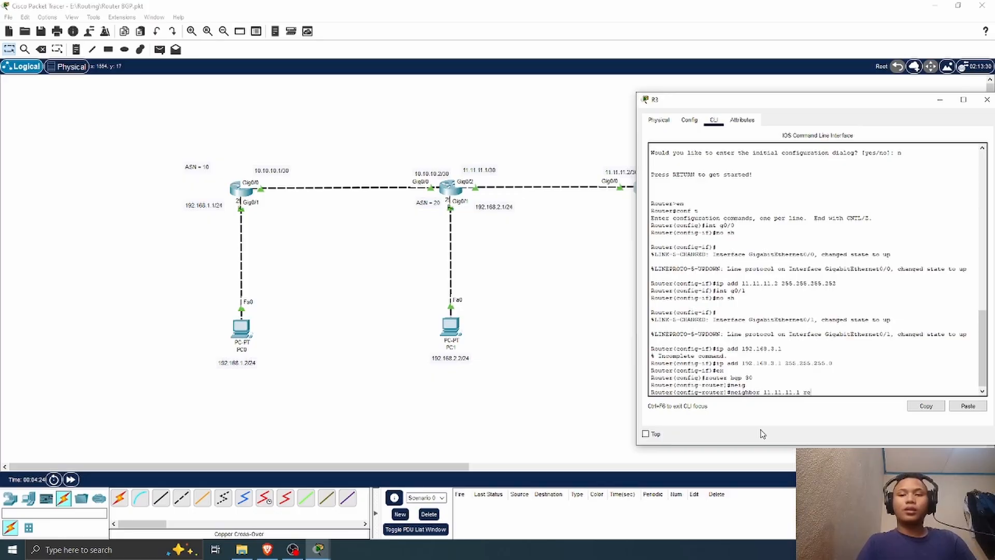
key(Tab)
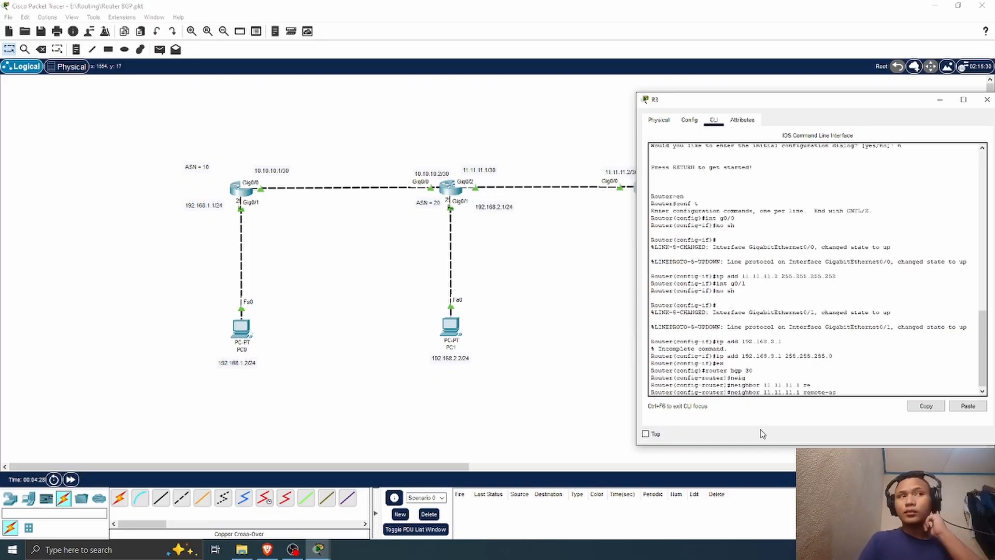
text(1)
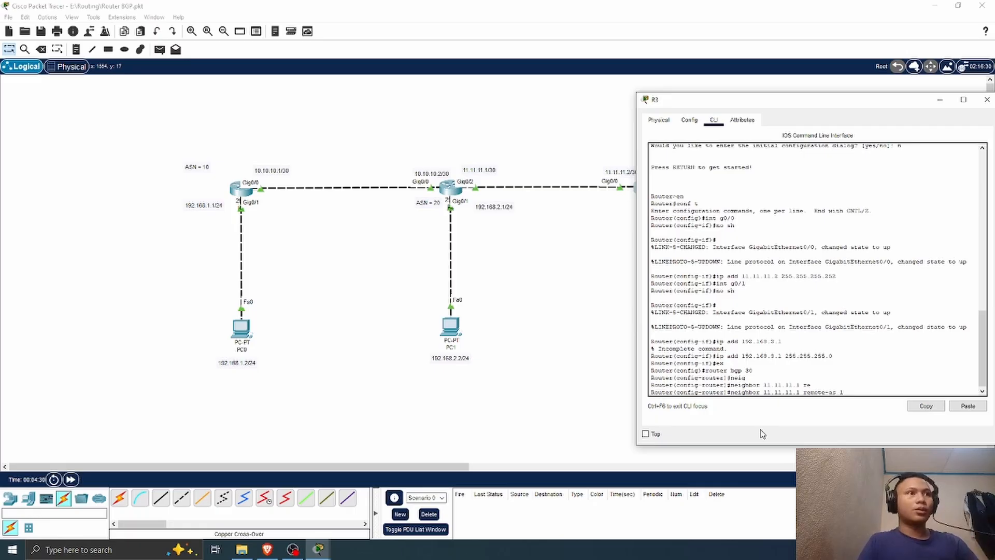
text(0)
key(BackSpace)
text(20)
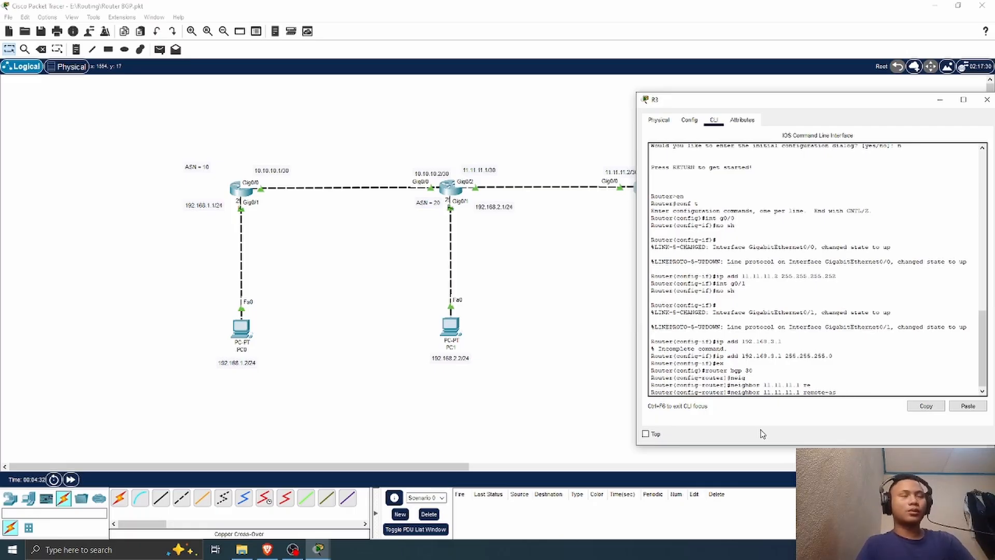
key(Return)
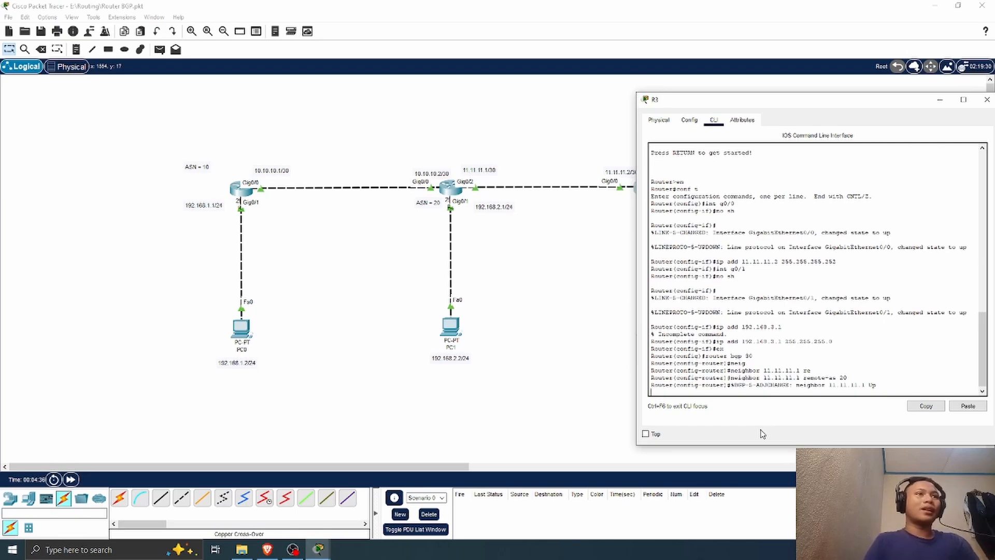
key(Return)
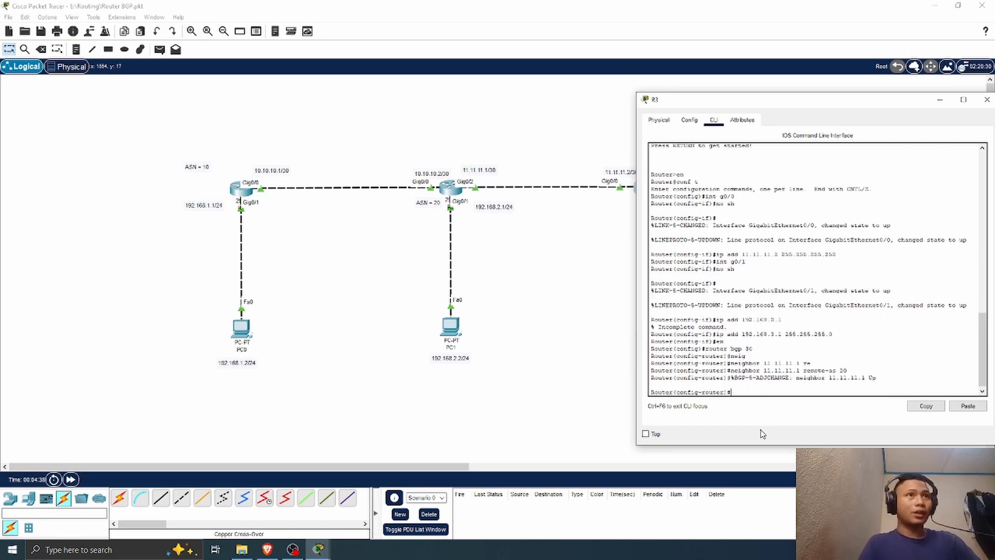
Step: Advertise network 192.168.3.0 with mask 255.255.255.0 under R3's BGP process using the net command
drag(819, 104, 340, 120)
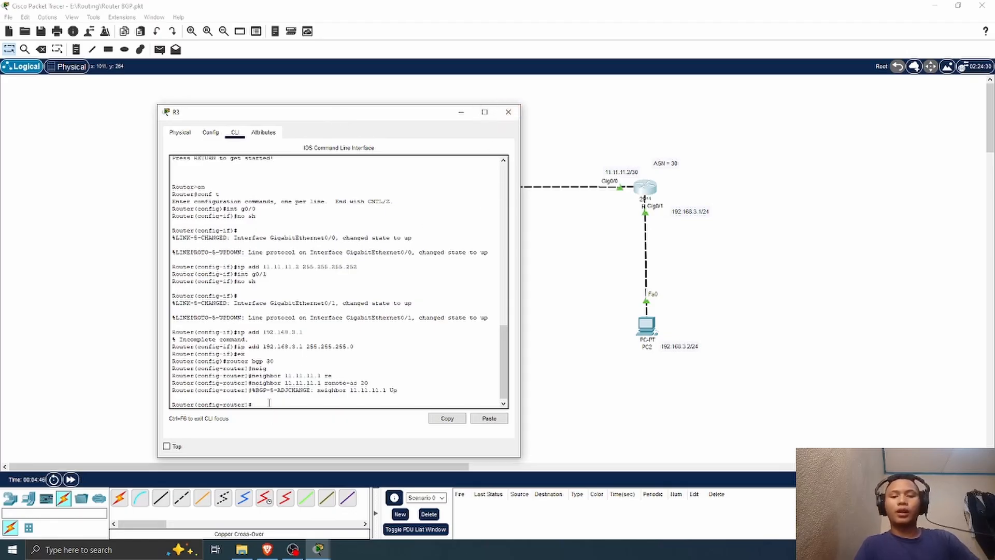
text(no)
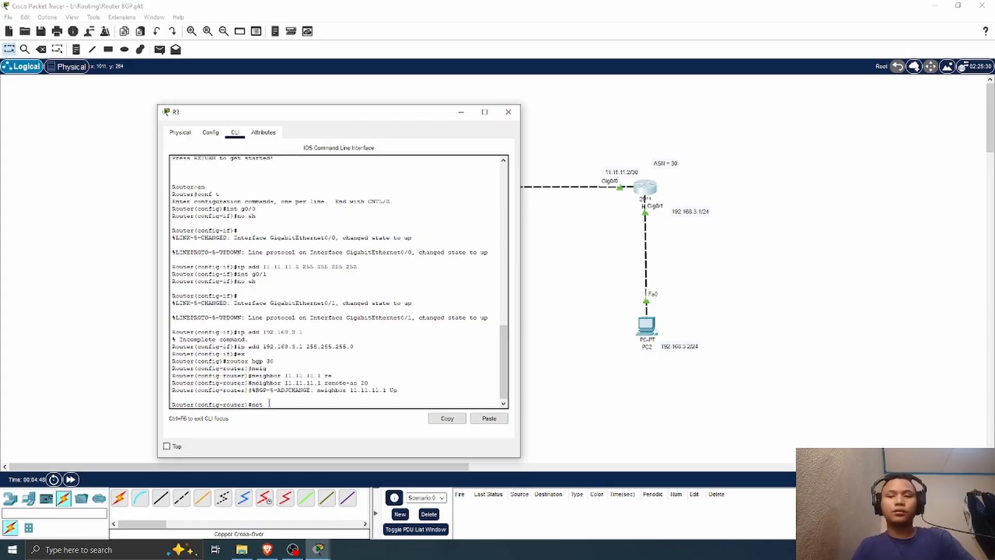
text(t 192.1)
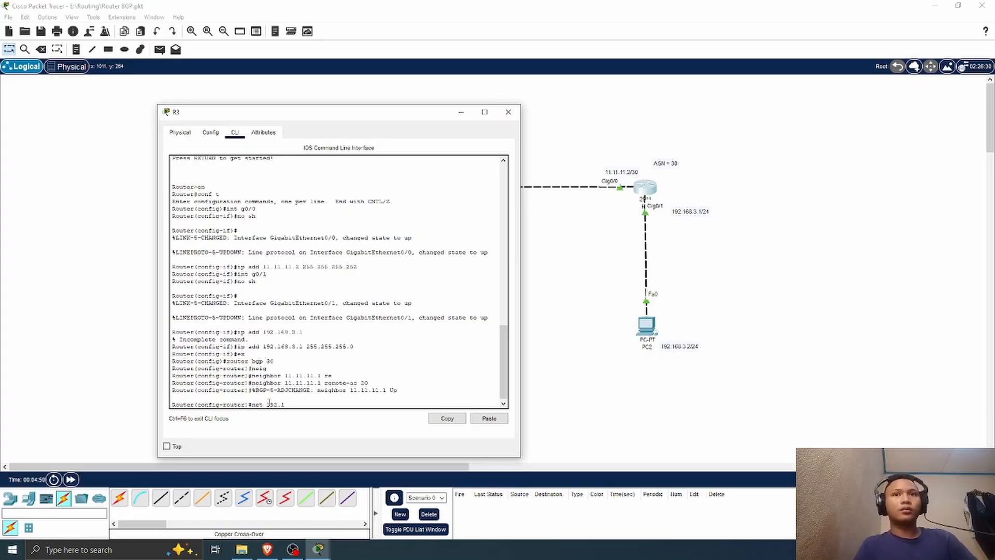
text(68)
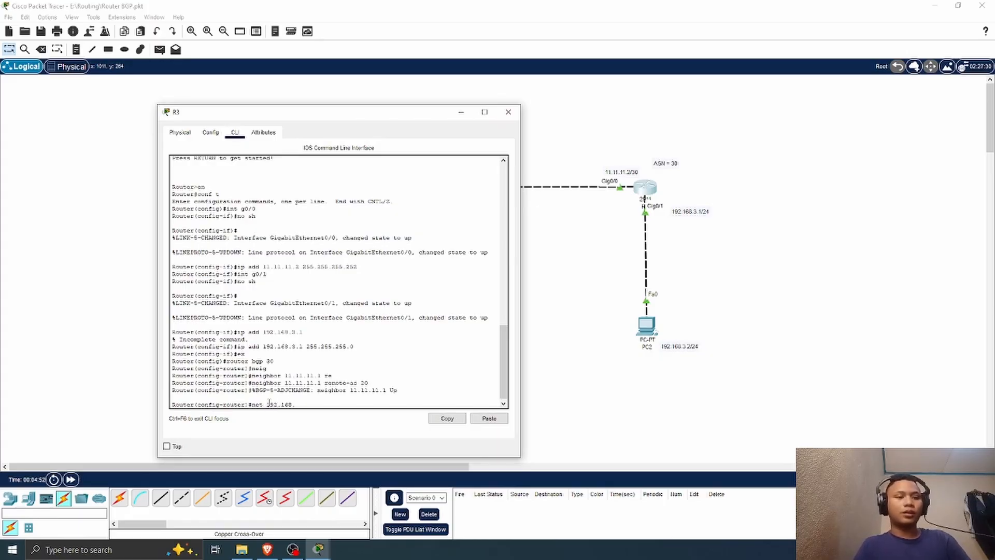
text(.3.0 25)
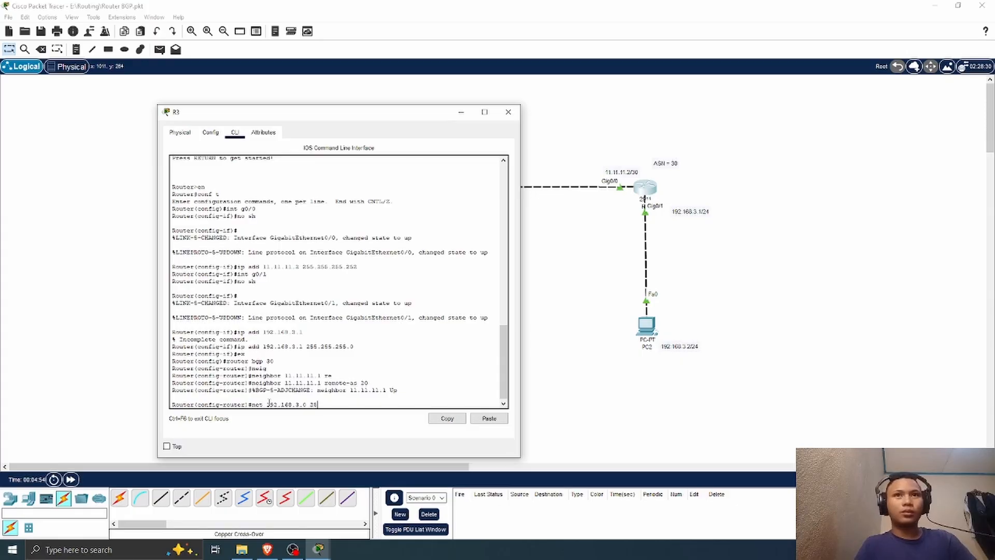
text(5.255.)
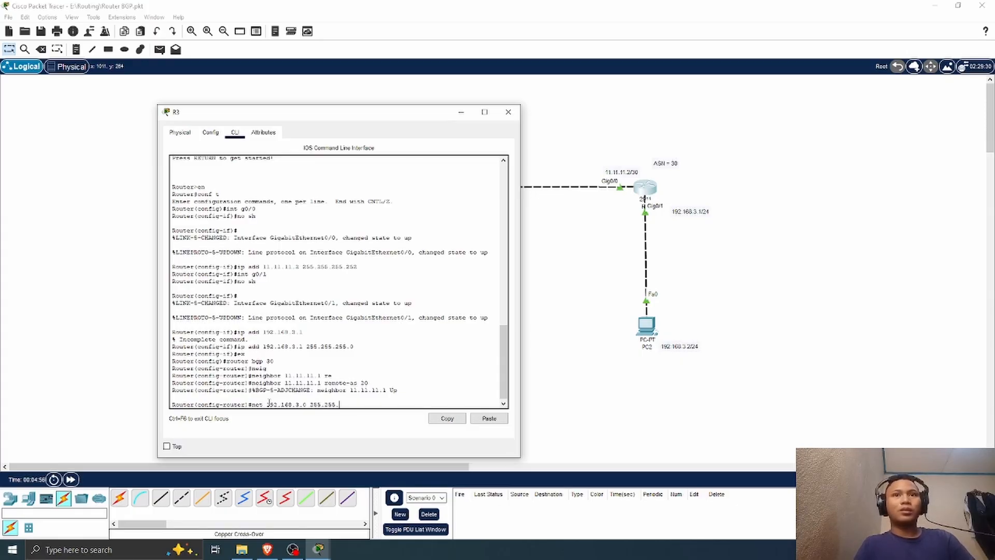
text(255)
key(BackSpace)
key(BackSpace)
key(BackSpace)
key(BackSpace)
key(BackSpace)
key(BackSpace)
key(BackSpace)
key(BackSpace)
key(BackSpace)
key(BackSpace)
key(BackSpace)
key(BackSpace)
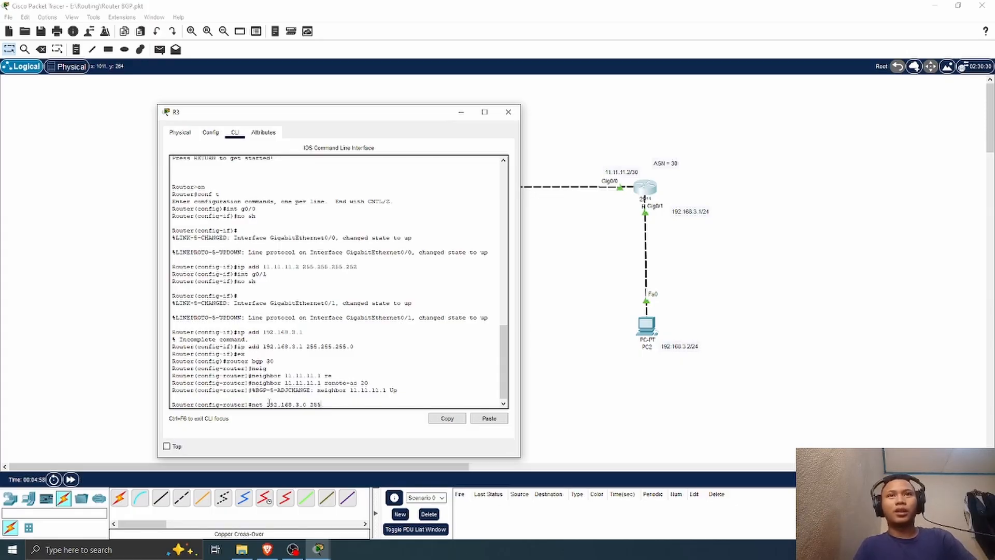
text(mask)
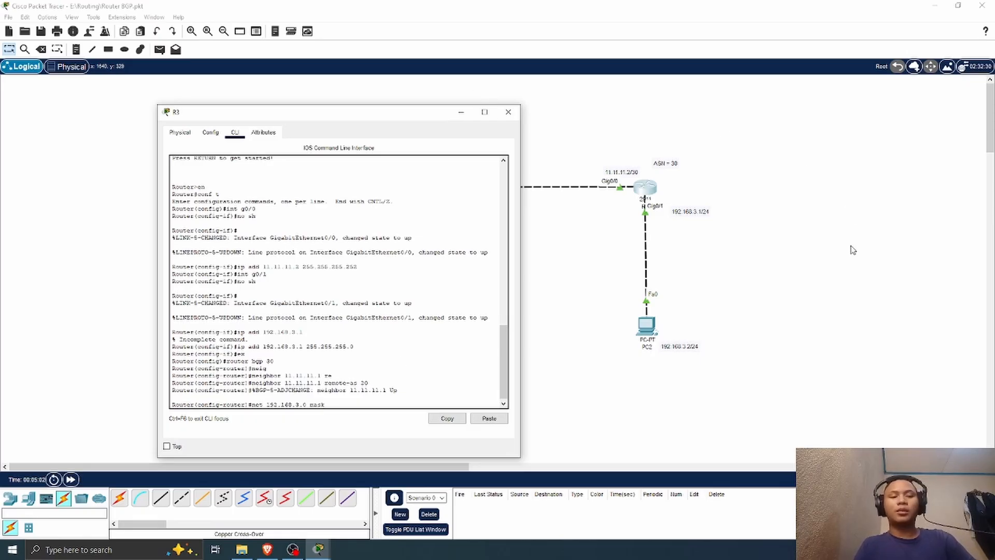
text(255)
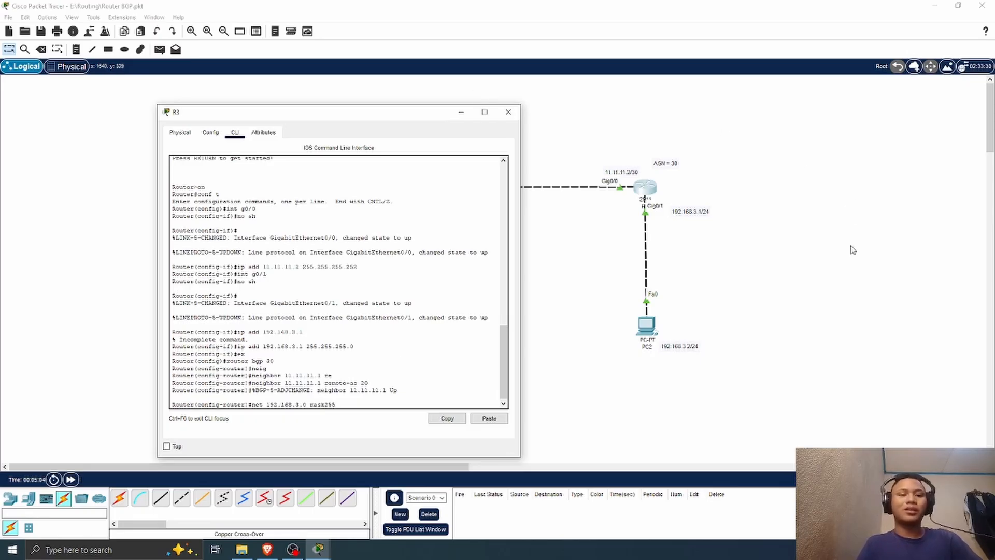
key(BackSpace)
key(BackSpace)
text(55.)
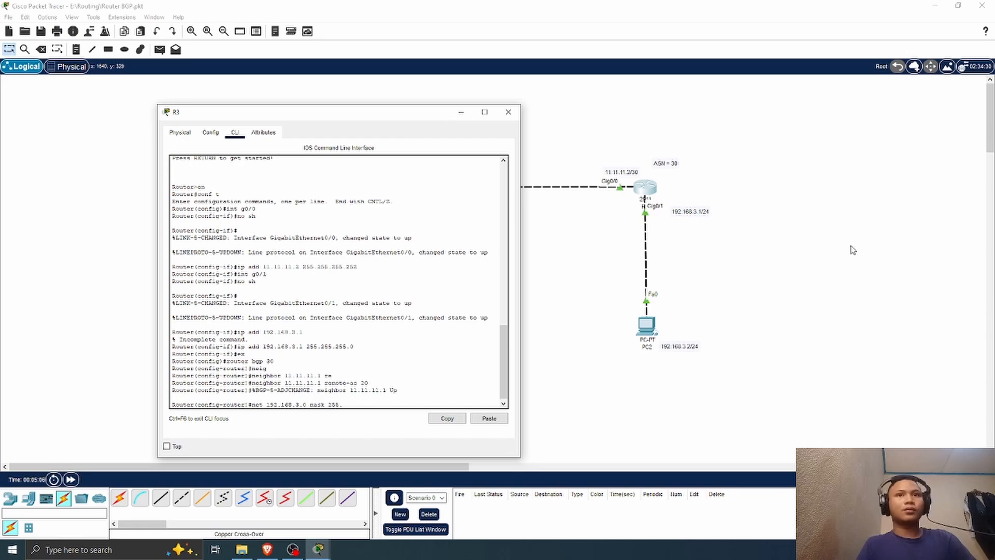
text(255.255.0)
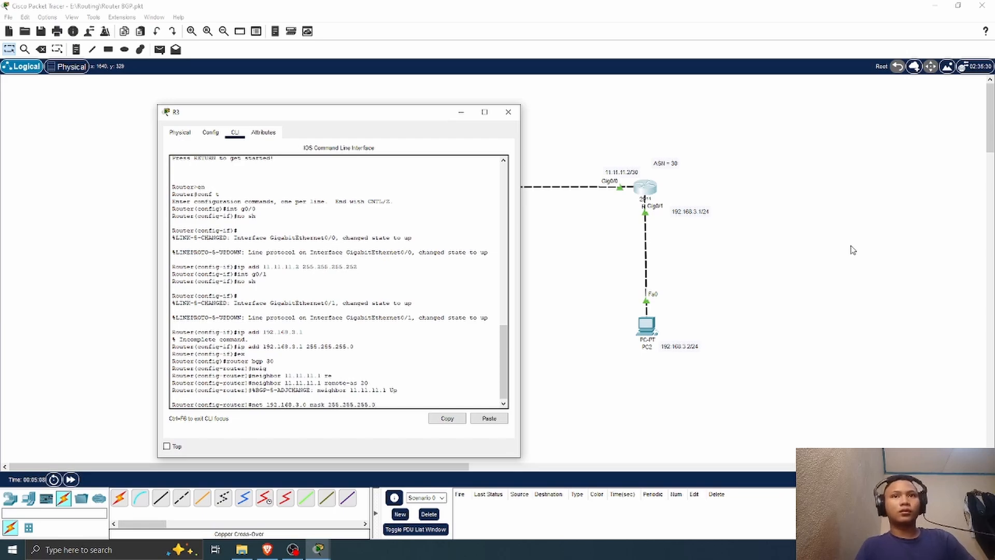
key(Return)
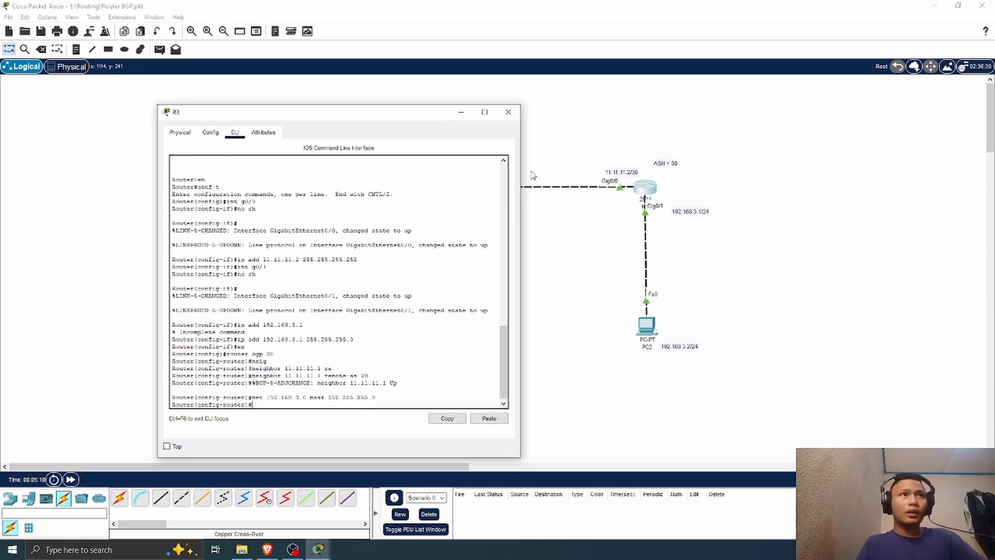
drag(352, 119, 254, 111)
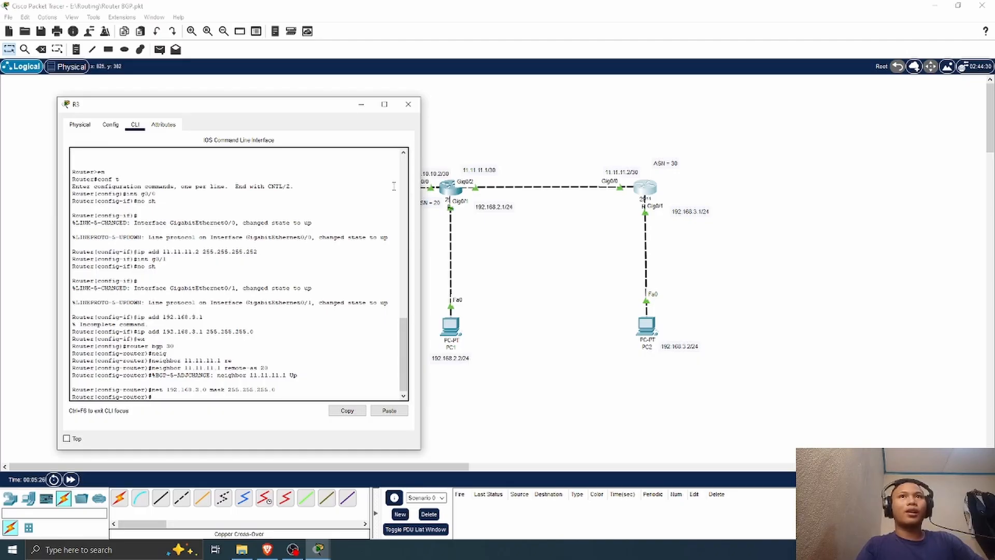
drag(309, 110, 846, 218)
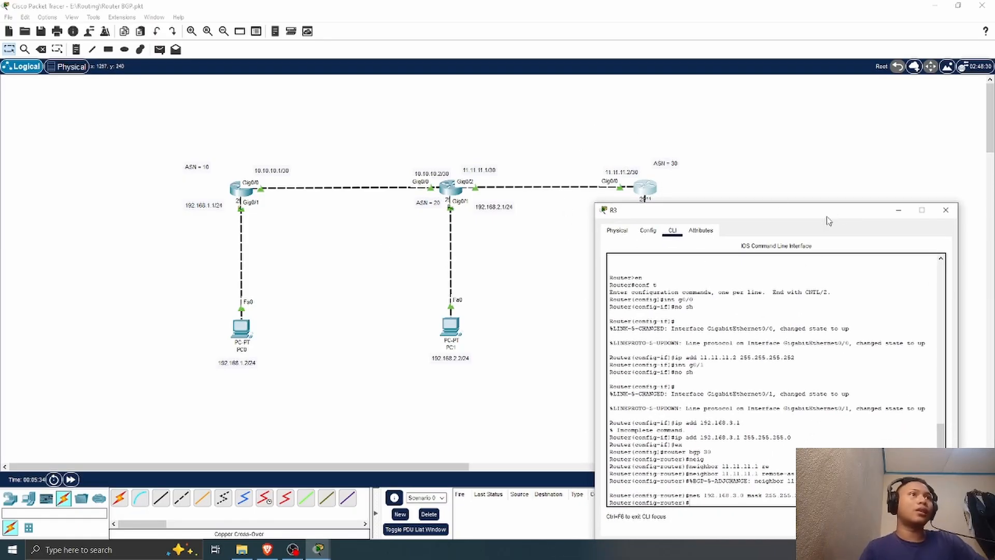
drag(828, 218, 287, 102)
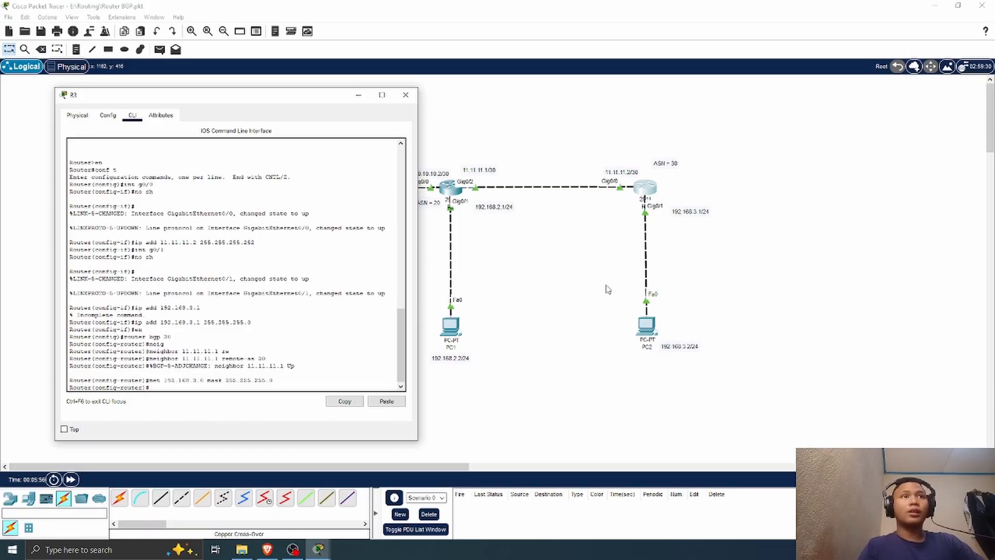
Step: Close R3's window, open PC2's IP configuration and set its static IPv4 address to 192.168.3.2
click(405, 94)
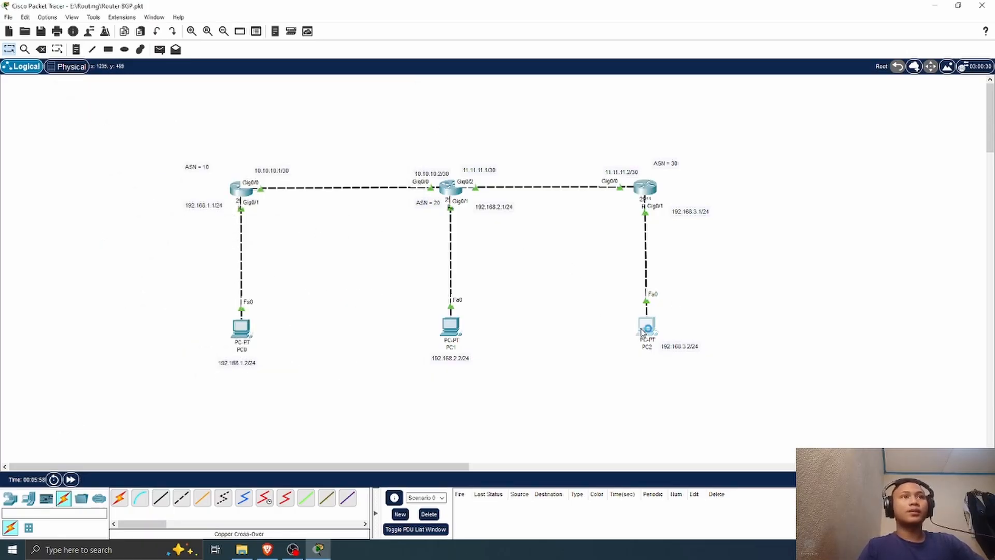
click(643, 331)
click(400, 113)
click(363, 150)
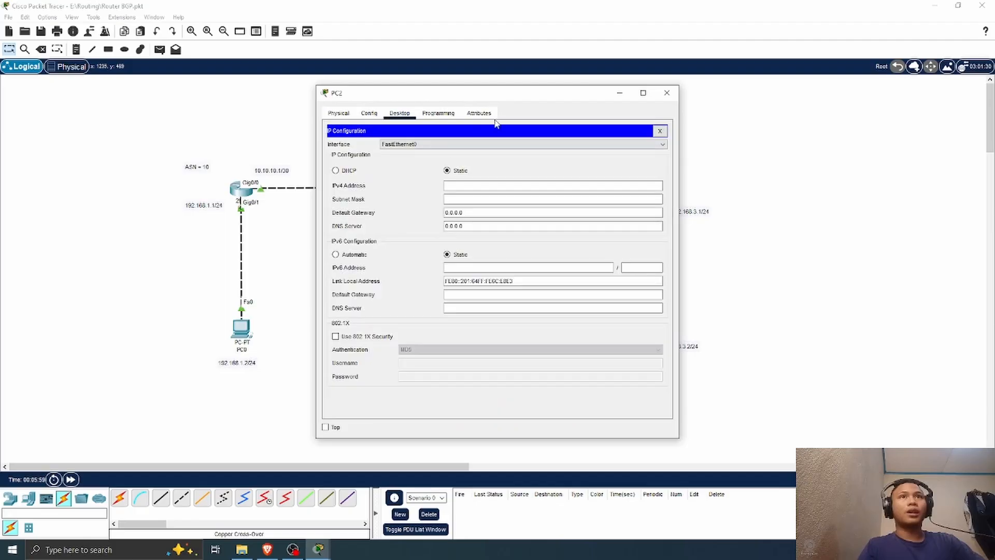
drag(506, 95, 374, 99)
click(422, 190)
text(19)
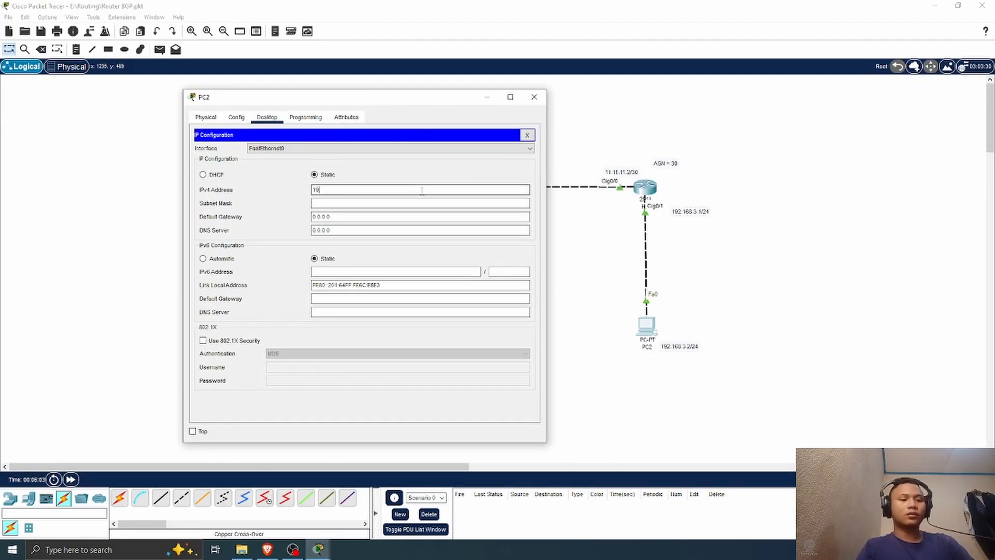
text(2.168)
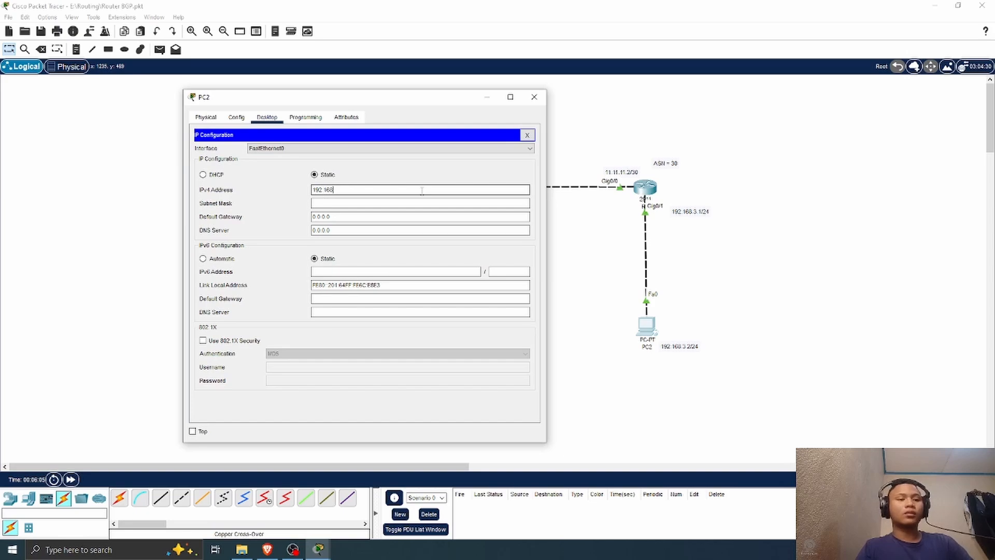
text(.3.2)
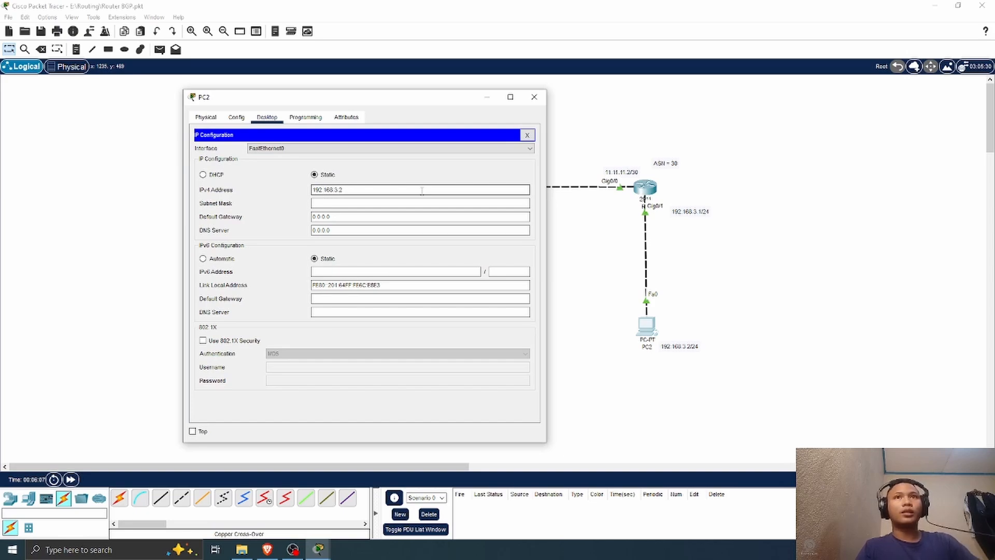
Step: Fill in PC2's subnet mask as 255.255.255.0, set its default gateway to 192.168.3.1 and close the PC2 window
click(413, 202)
key(Tab)
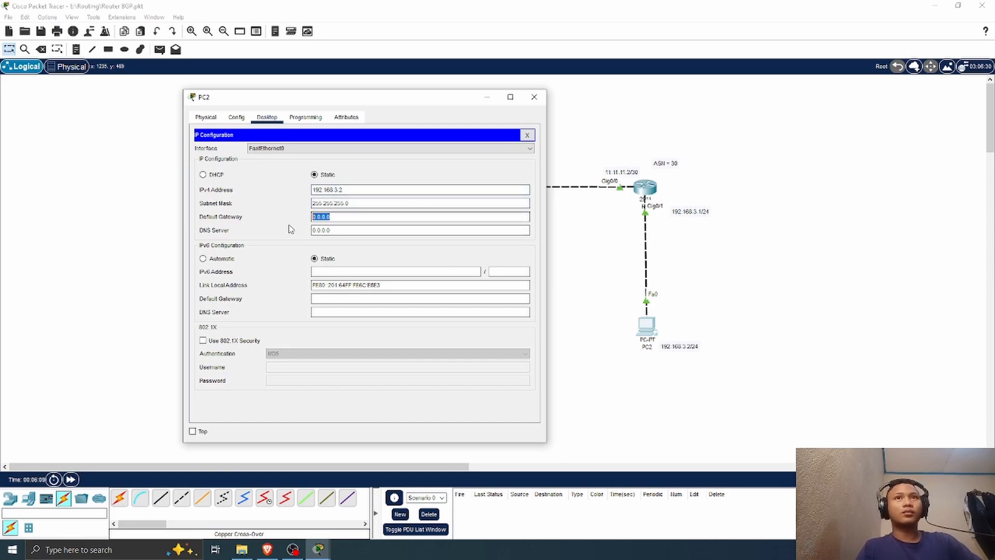
text(192.16)
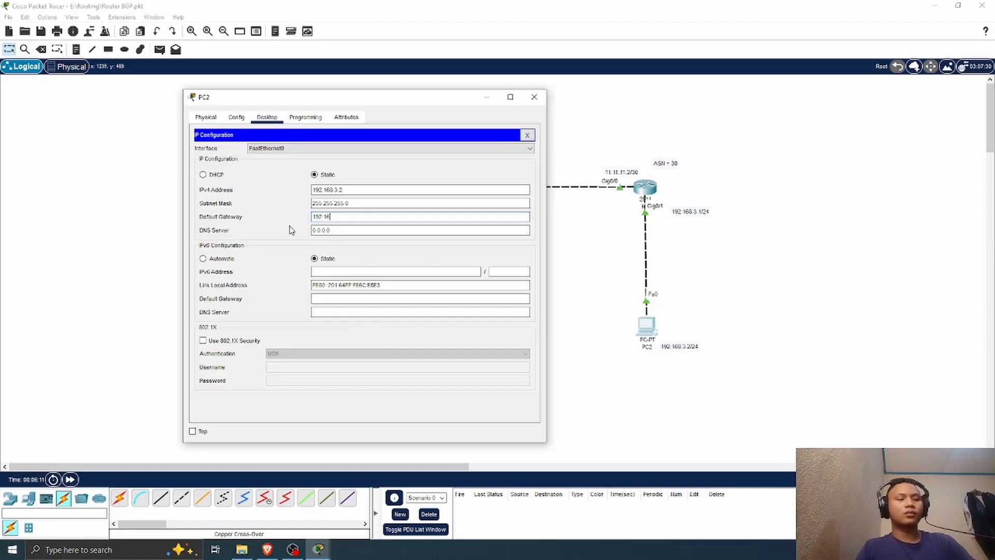
text(8.3.1)
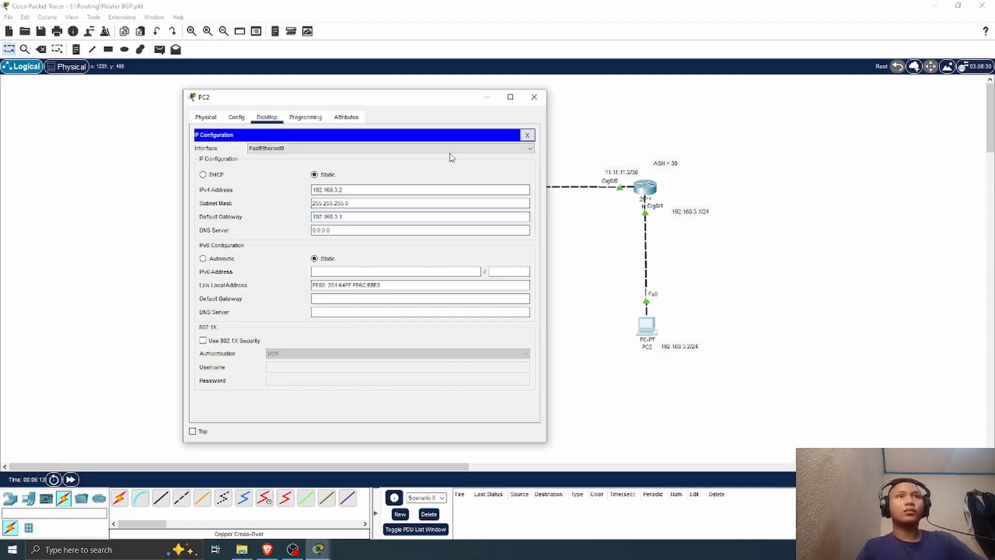
click(534, 96)
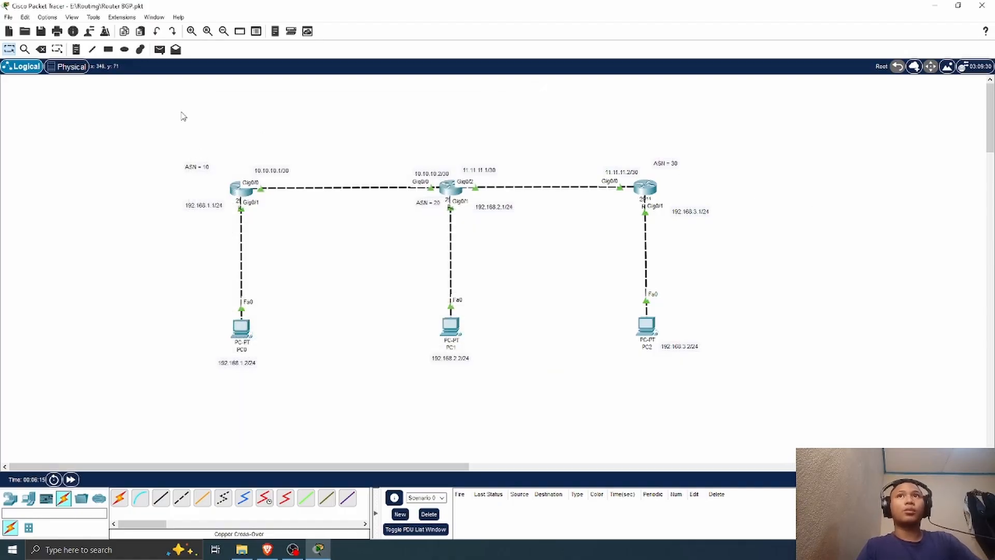
Step: Send a simple PDU from PC2 to R3 to test connectivity
click(160, 50)
click(647, 324)
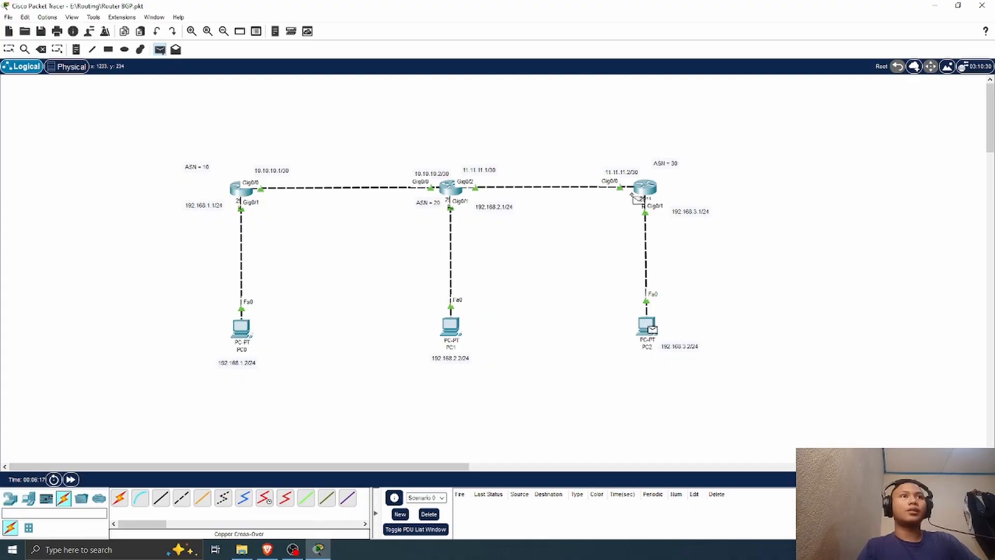
click(644, 188)
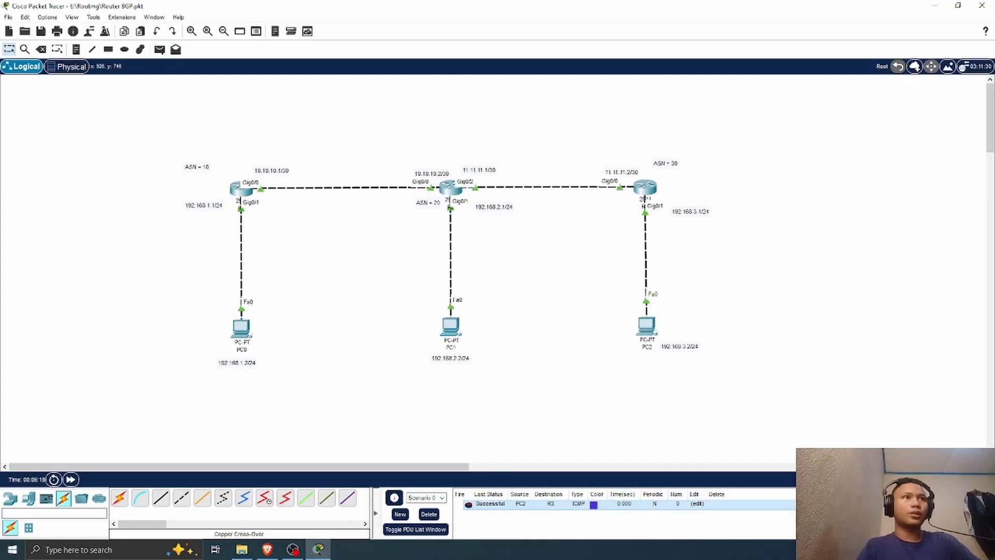
Step: Show R2's routing table with do sh ip ro and examine its BGP routes to the R1 and R3 LANs
click(645, 187)
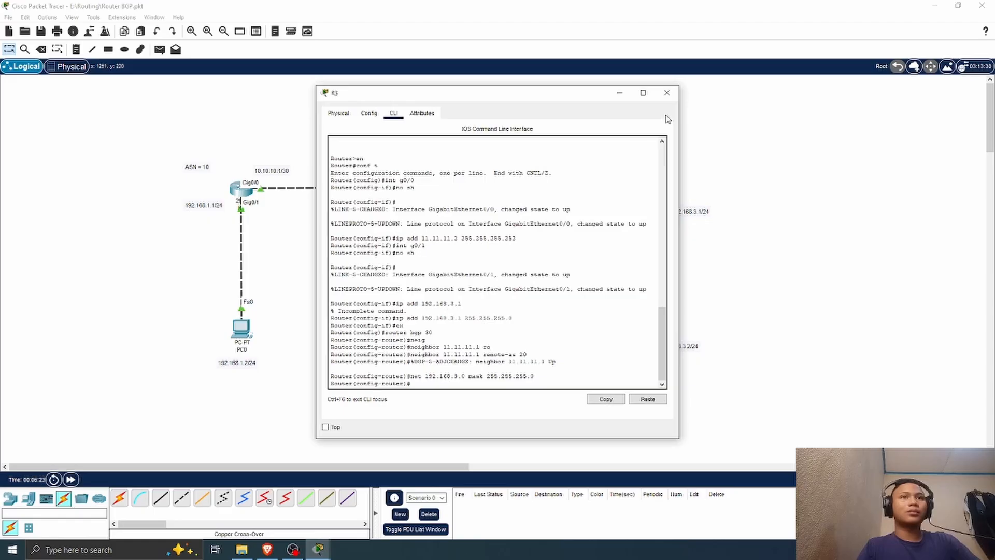
click(667, 93)
click(449, 189)
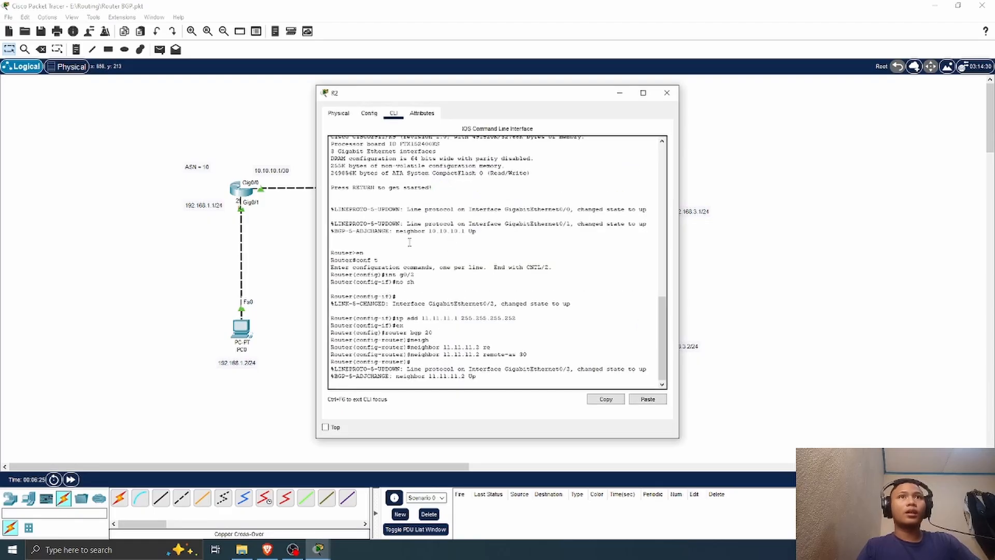
key(Return)
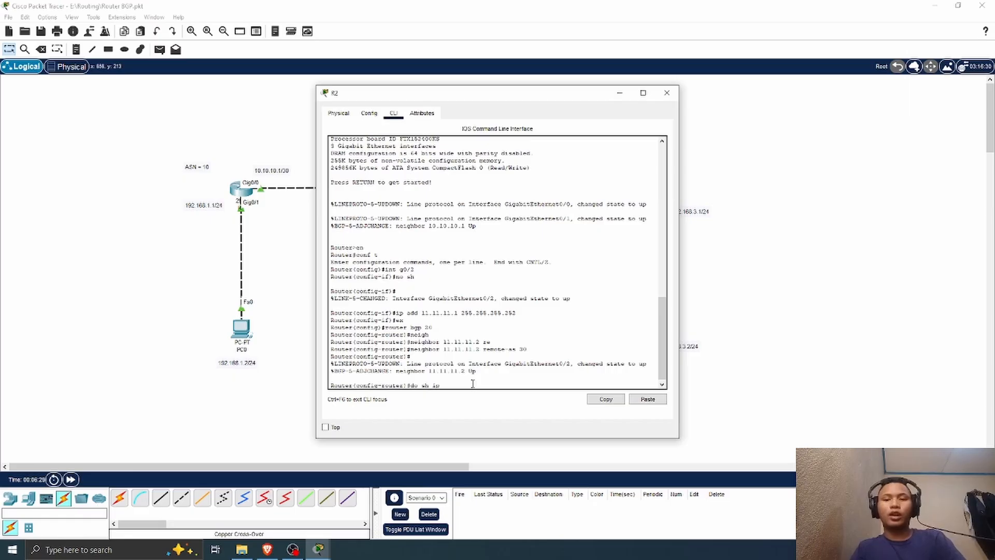
key(Return)
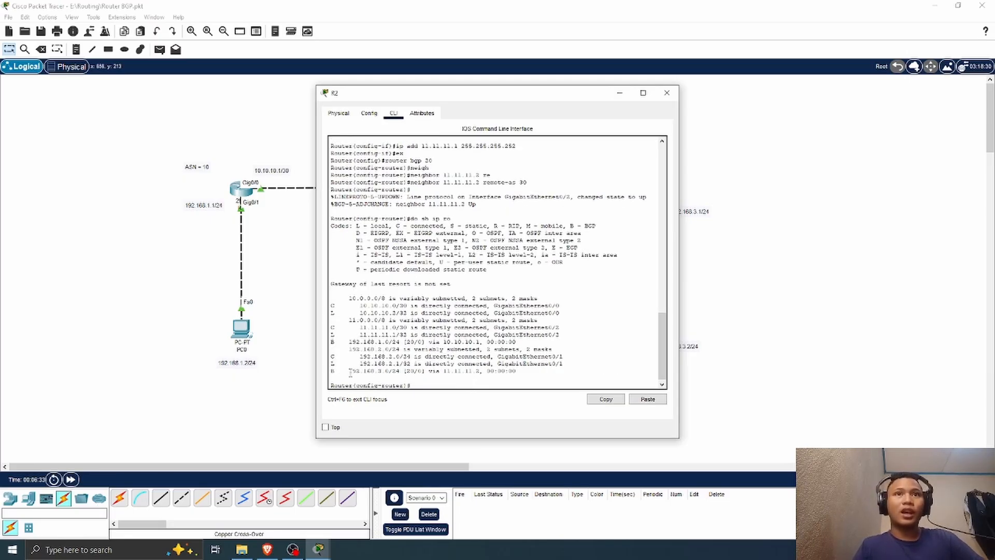
drag(349, 371, 586, 375)
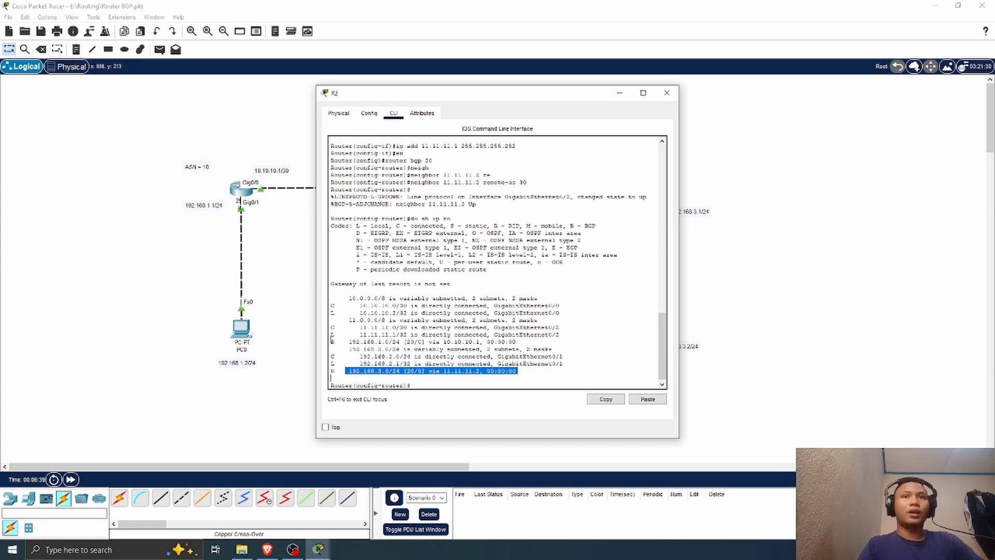
drag(332, 342, 571, 344)
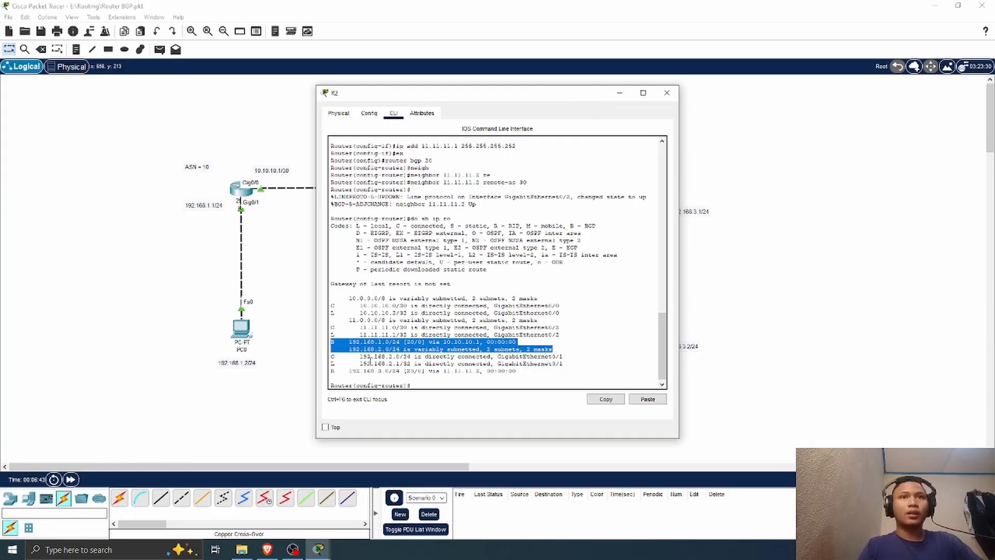
click(666, 93)
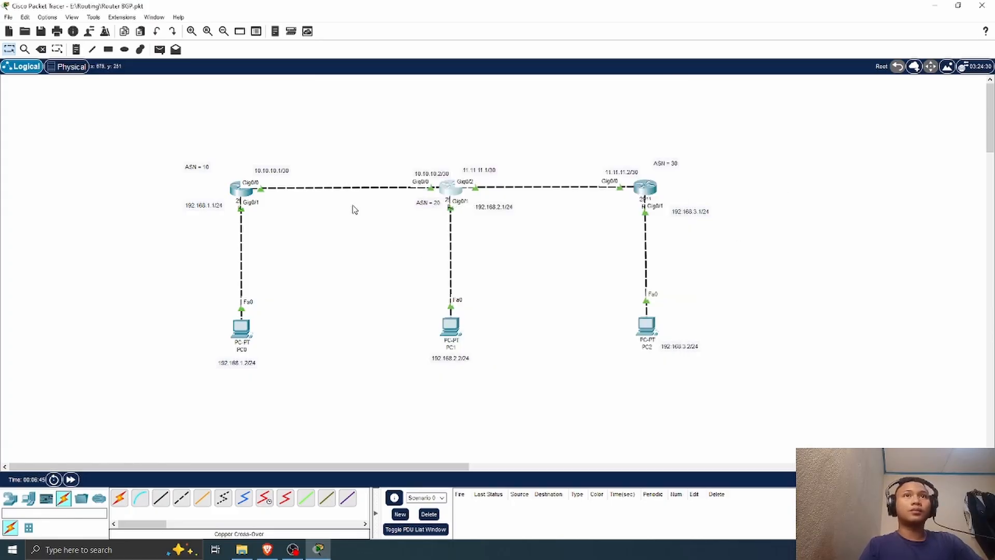
Step: Show R1's routing table with sh ip ro in privileged mode, examine its BGP route to the 192.168.3.0/24 LAN and close R1's window
click(235, 196)
click(393, 113)
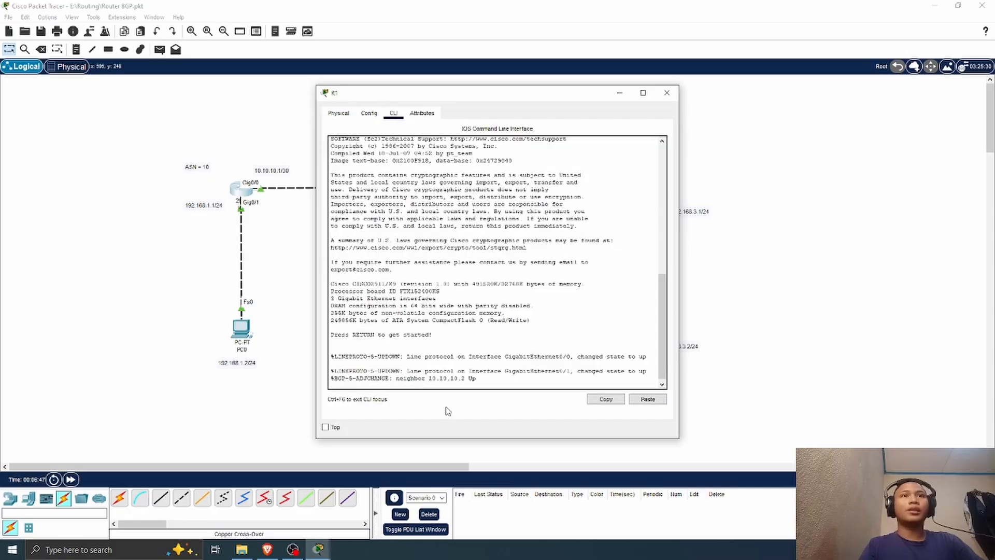
key(Return)
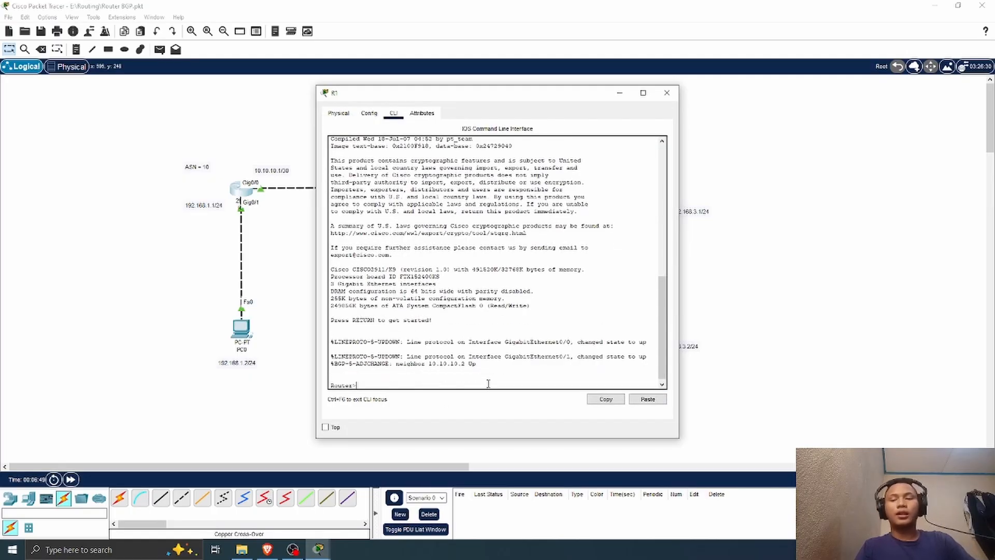
text(en)
key(Return)
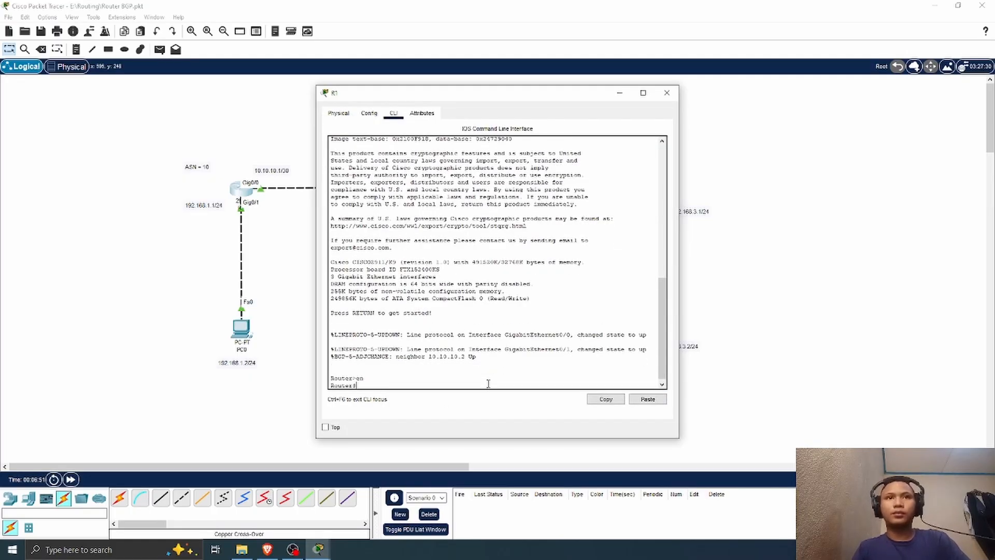
text(sh ip ro)
key(Return)
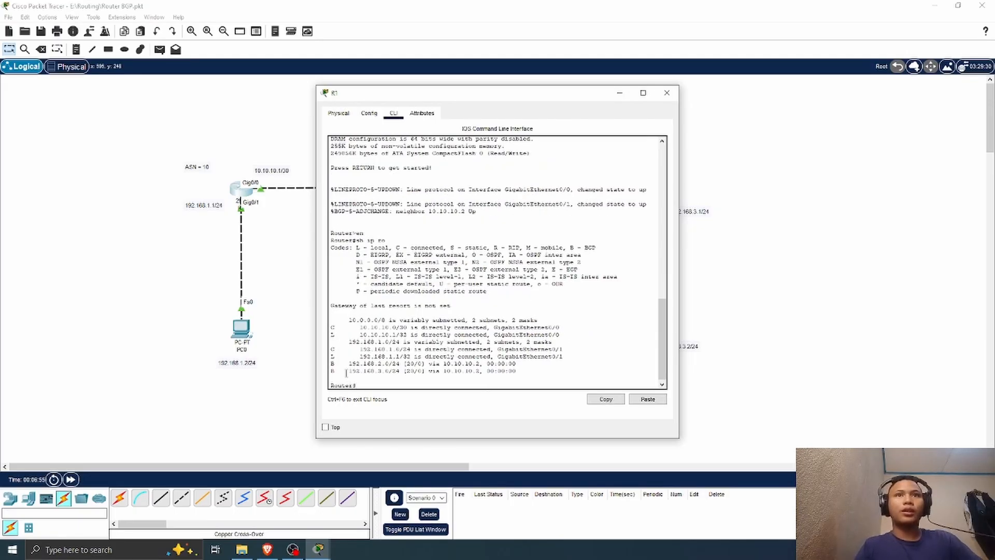
drag(346, 371, 439, 374)
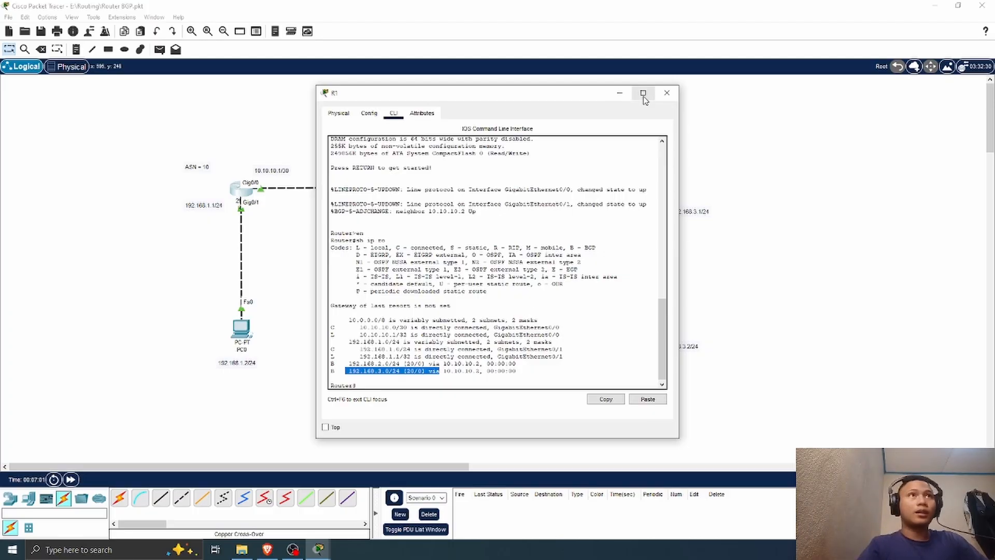
click(667, 92)
Step: Test connectivity with simple PDUs from PC0 to PC2 and from PC1 to PC2, and clear the PDU list
click(160, 49)
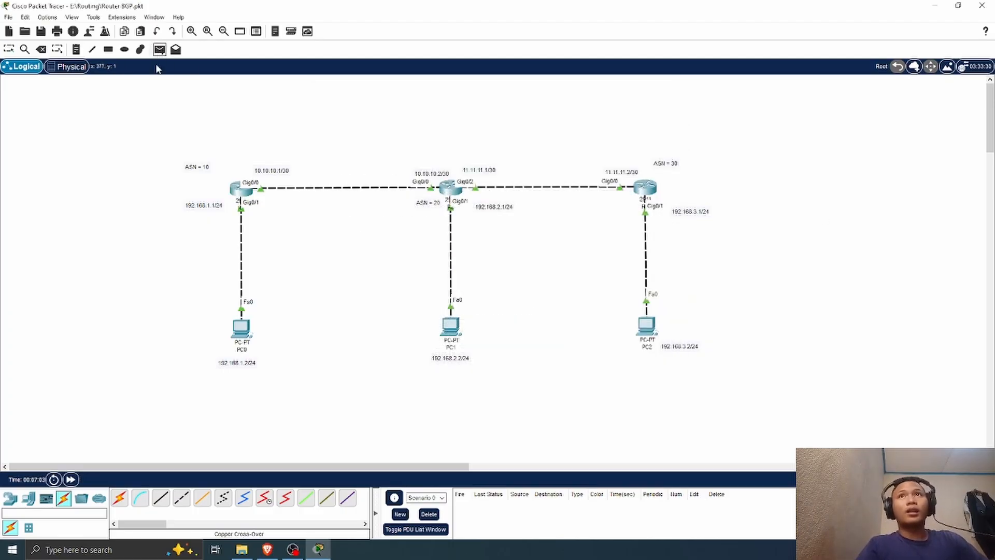
click(242, 326)
click(651, 337)
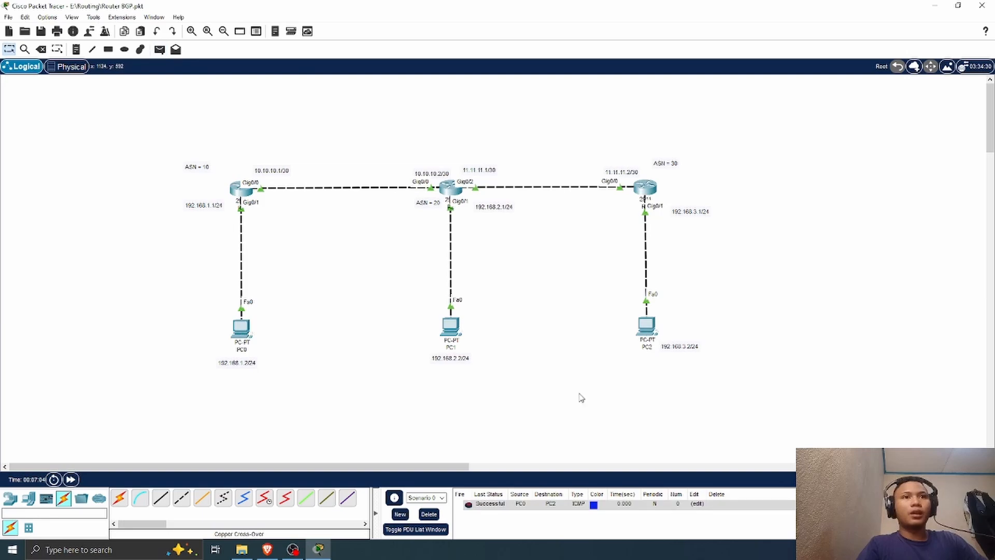
click(160, 50)
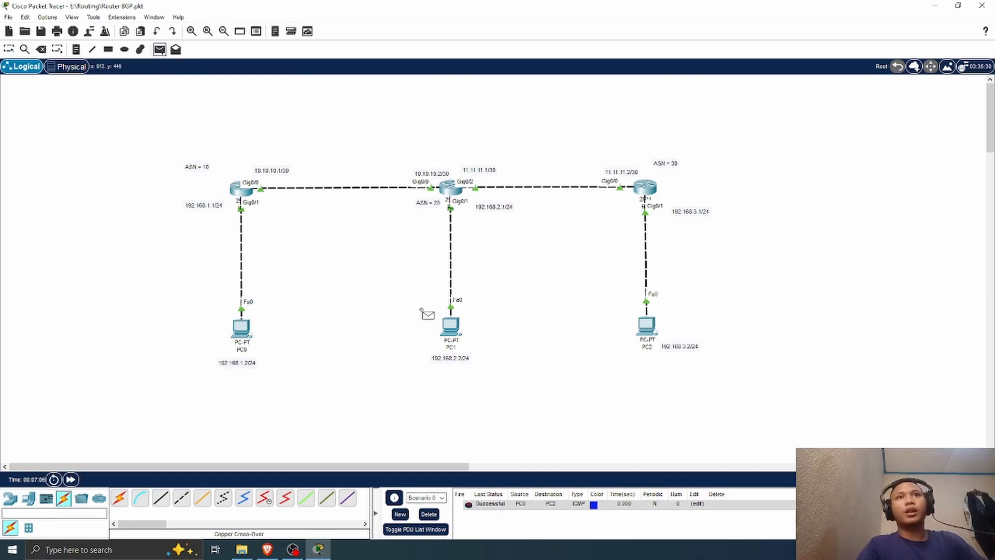
click(450, 325)
click(648, 332)
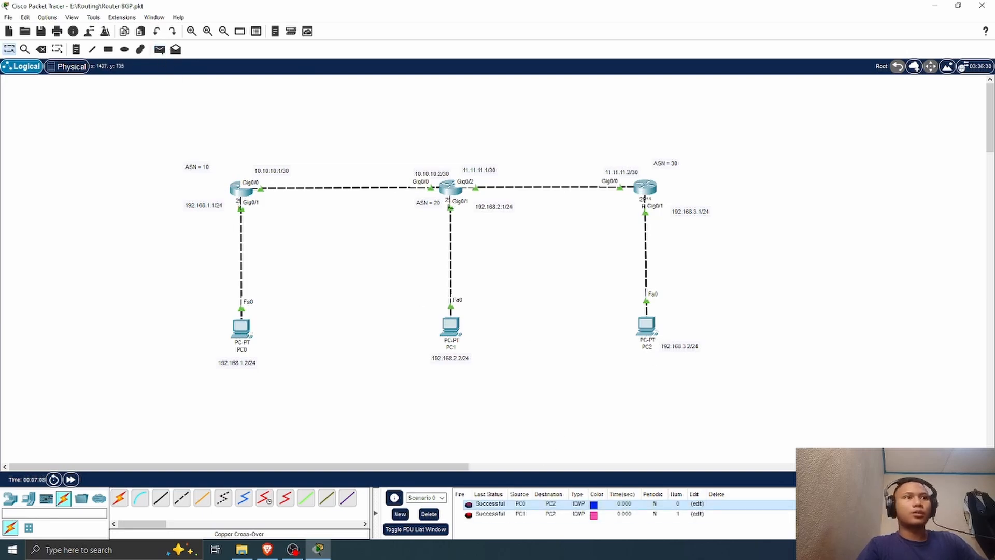
click(849, 504)
click(850, 503)
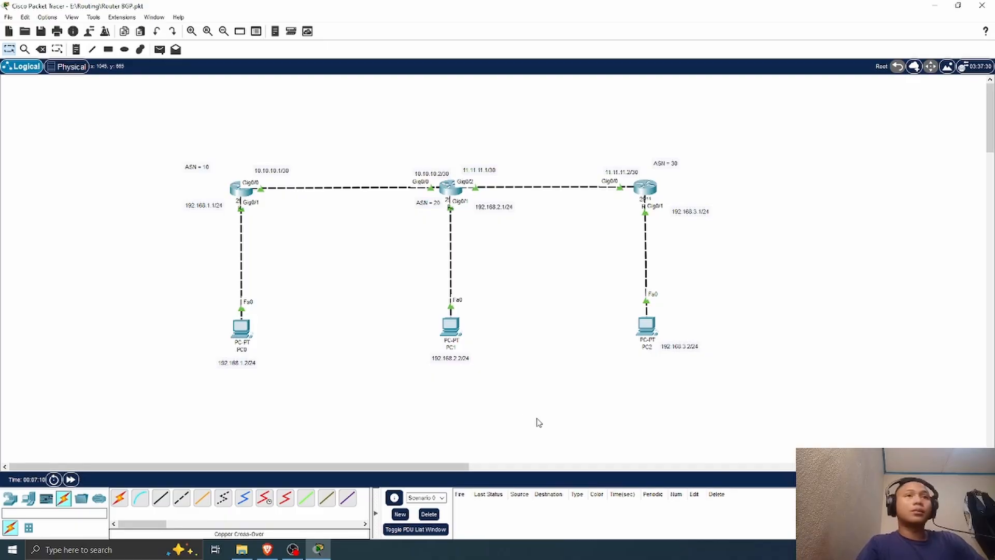
Step: Ping PC2 at 192.168.3.2 from PC0's Command Prompt and close the PC0 window
click(242, 327)
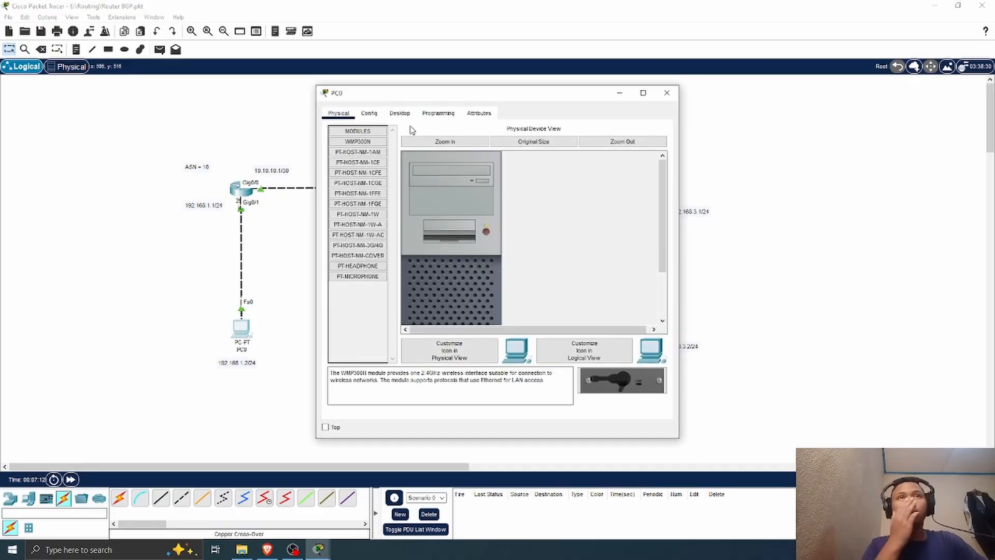
click(399, 113)
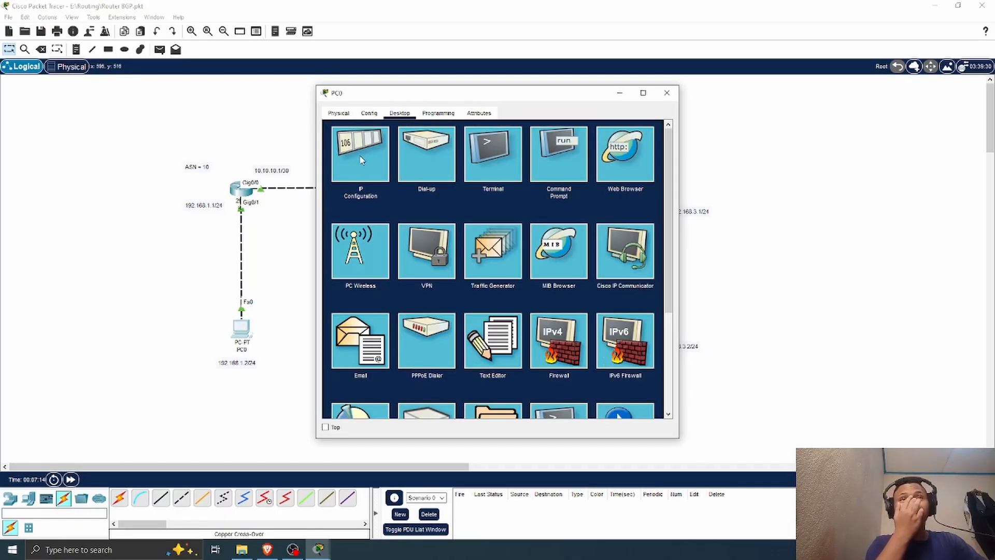
click(566, 164)
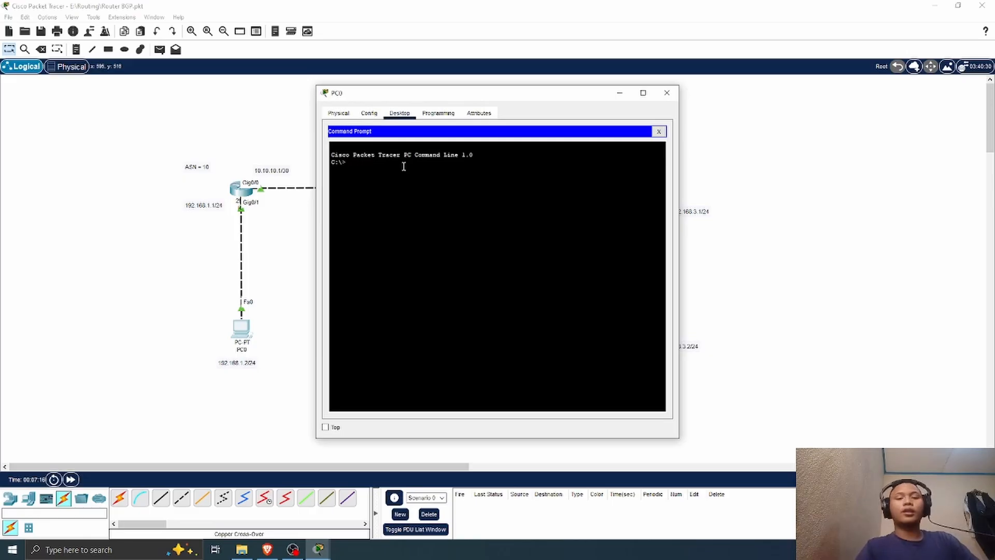
text(png)
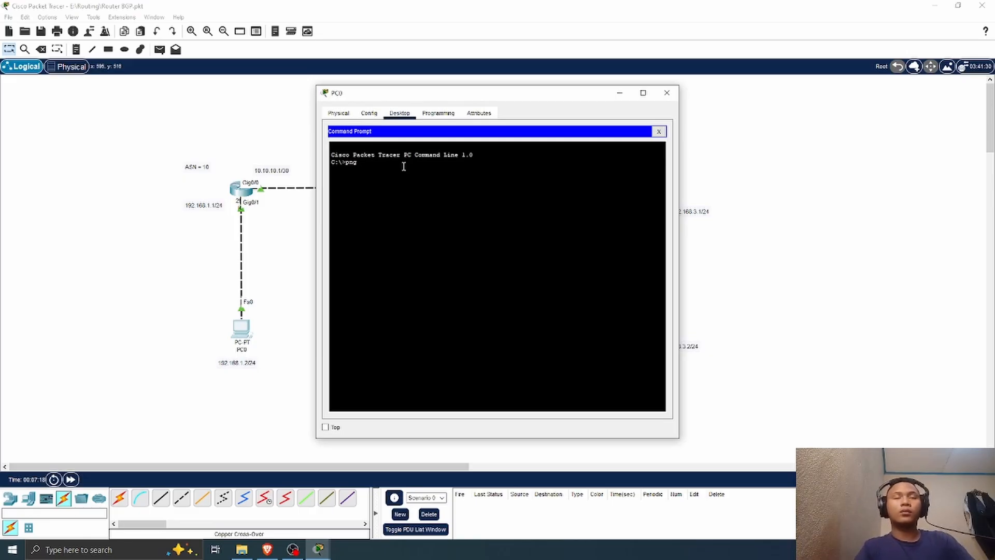
key(BackSpace)
key(BackSpace)
text(ing )
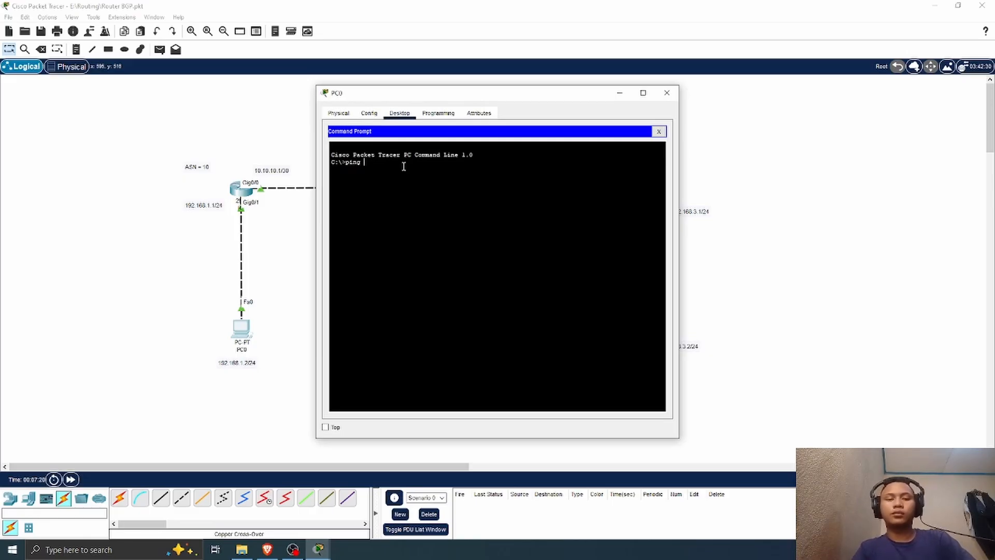
text(192.168)
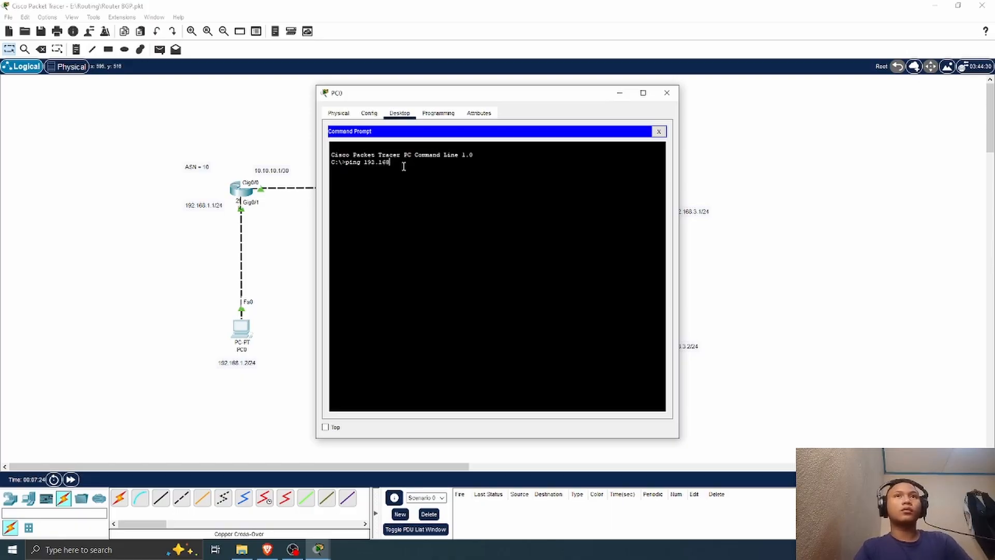
text(.1.3)
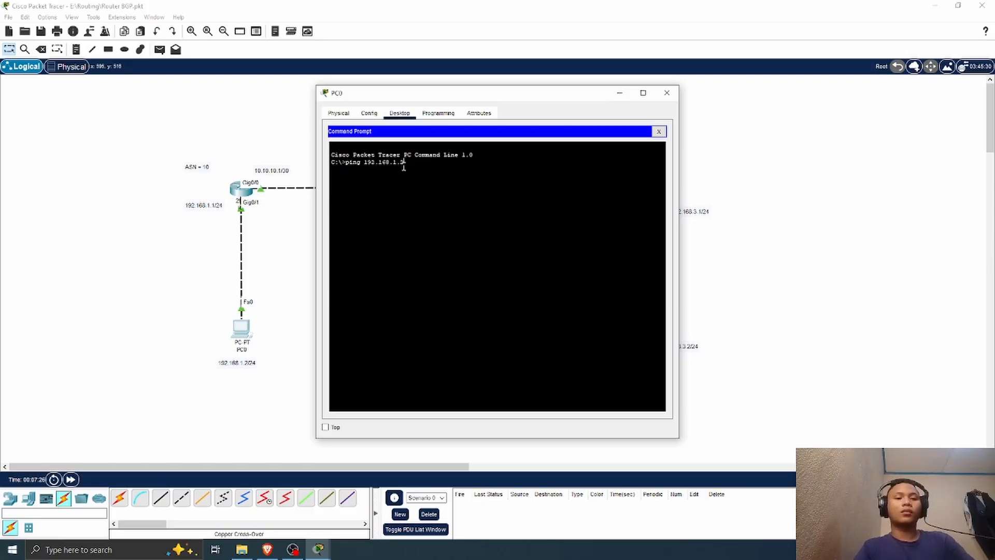
key(BackSpace)
key(BackSpace)
key(BackSpace)
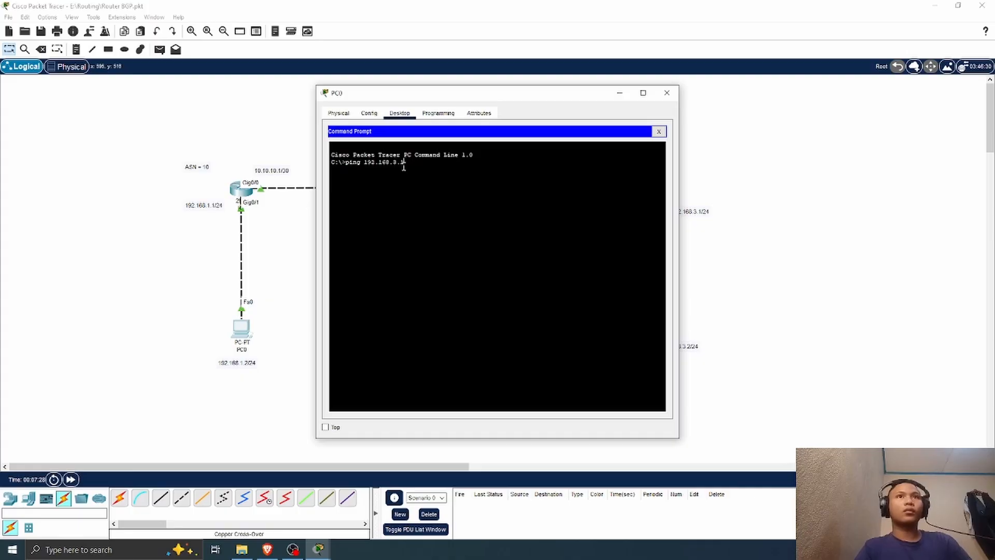
text(3.2)
key(Return)
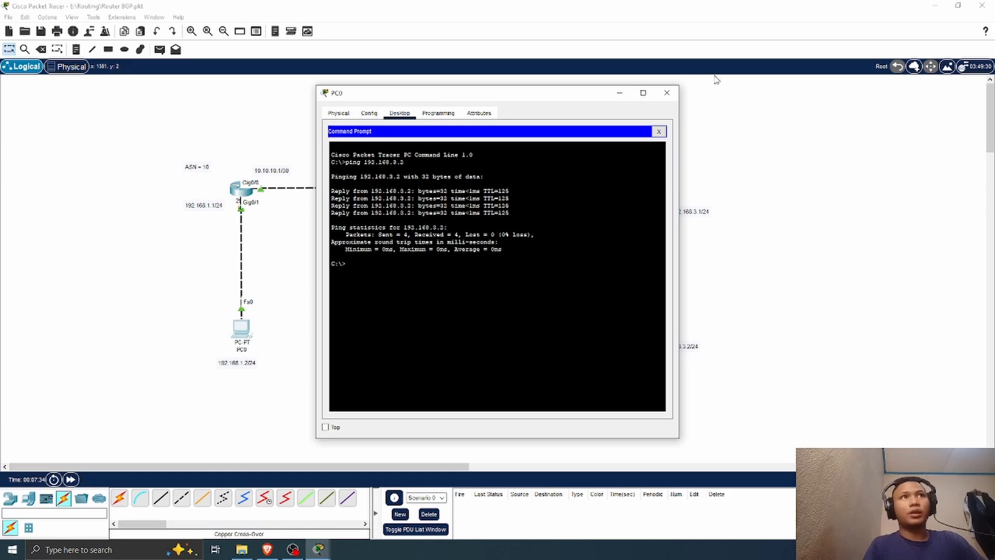
click(667, 93)
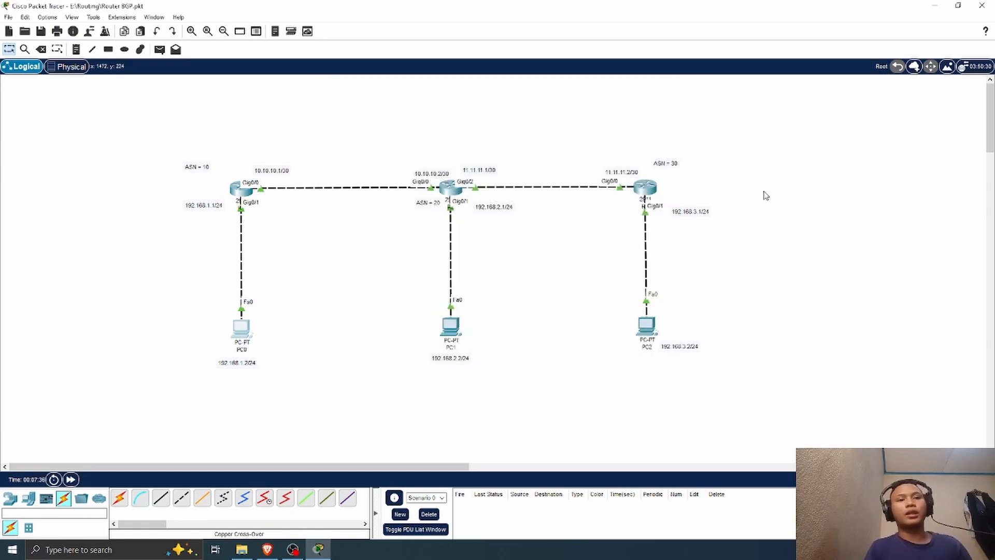